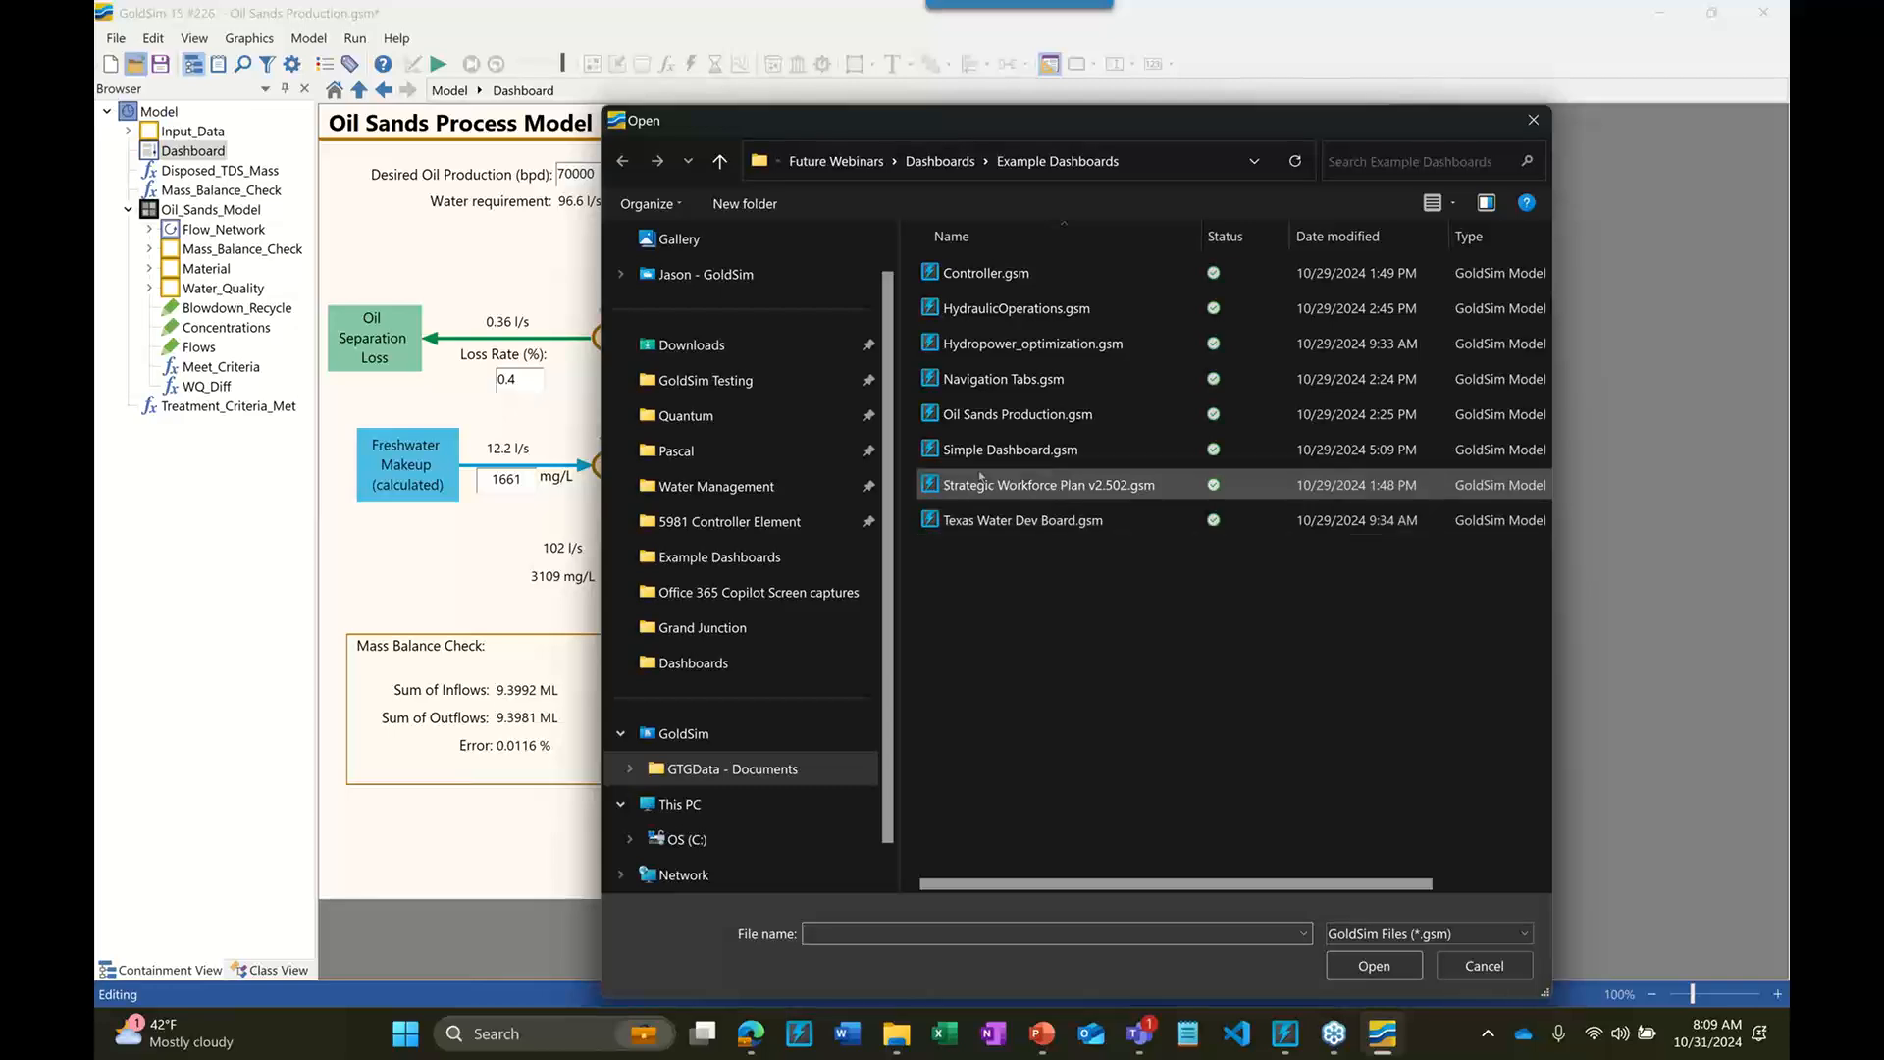
Open Controller.gsm without saving the changes to Oil Sands Production.gsm, and set Controller1's flow direction to Outflow
double_click(972, 273)
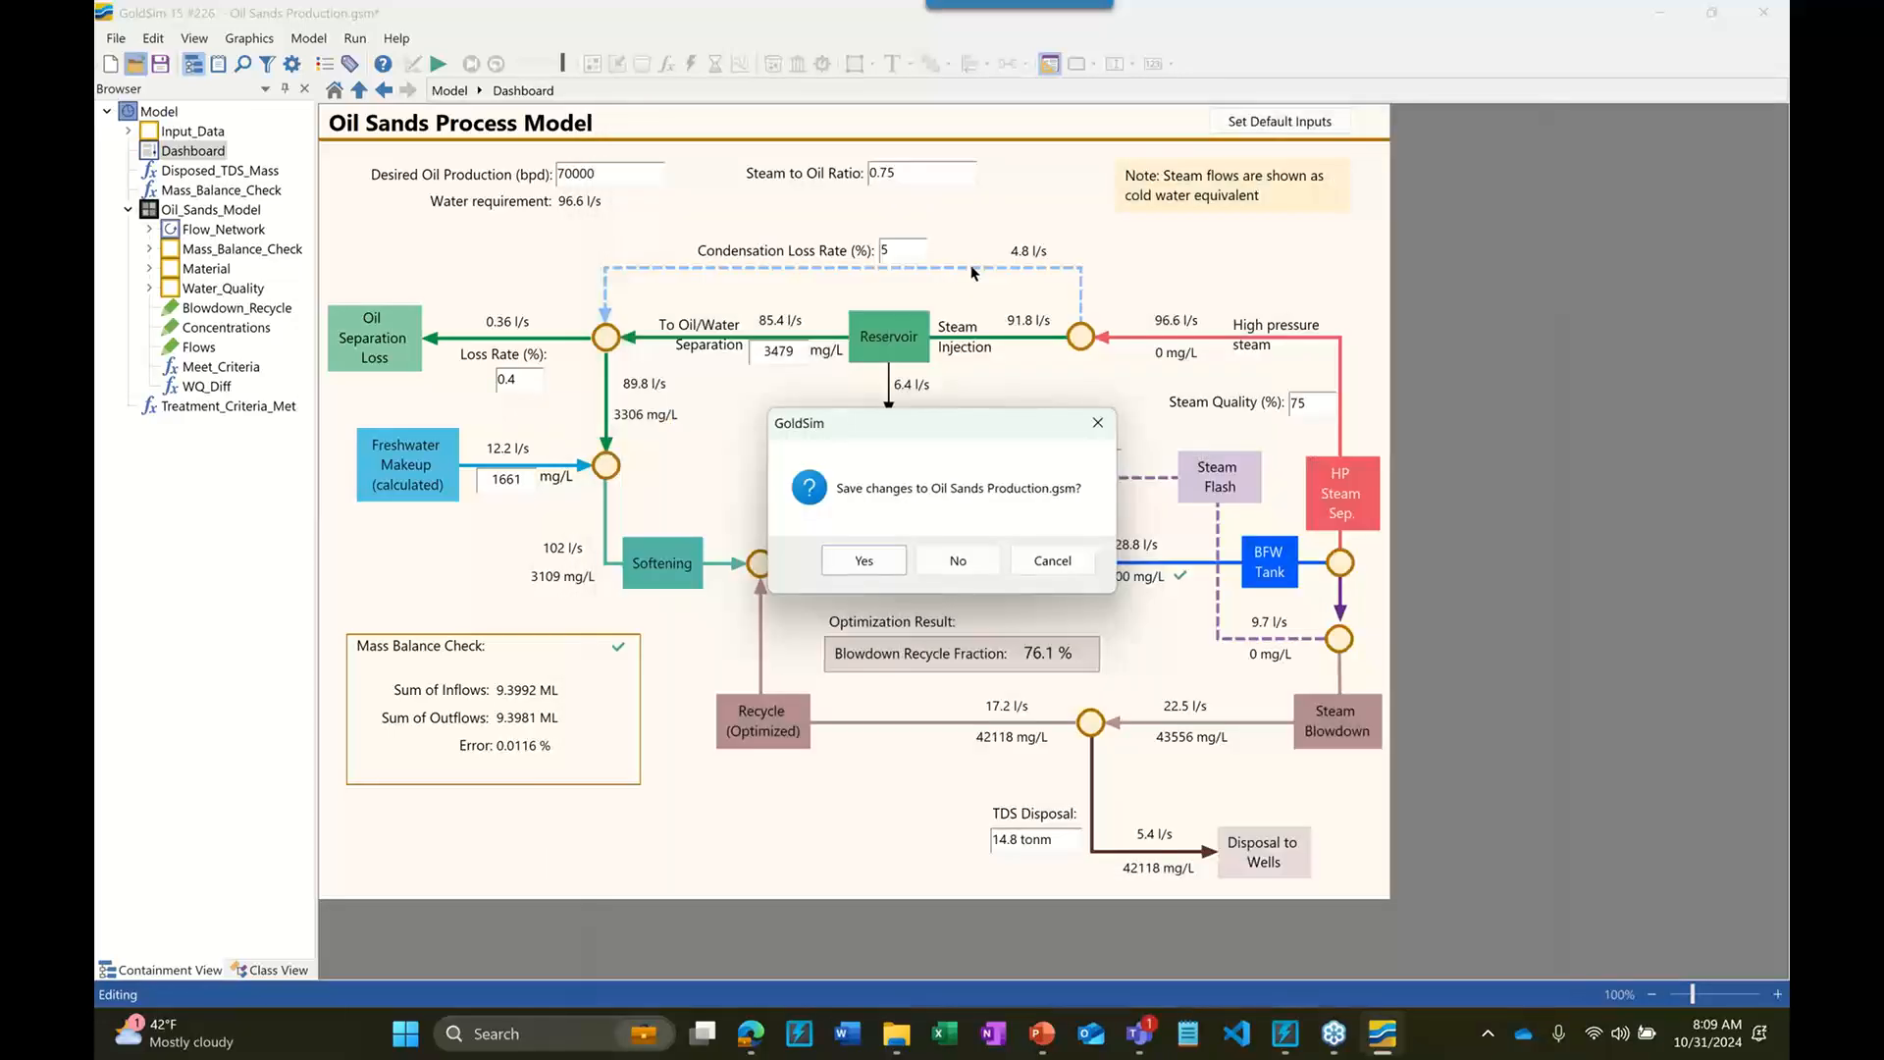
click(960, 560)
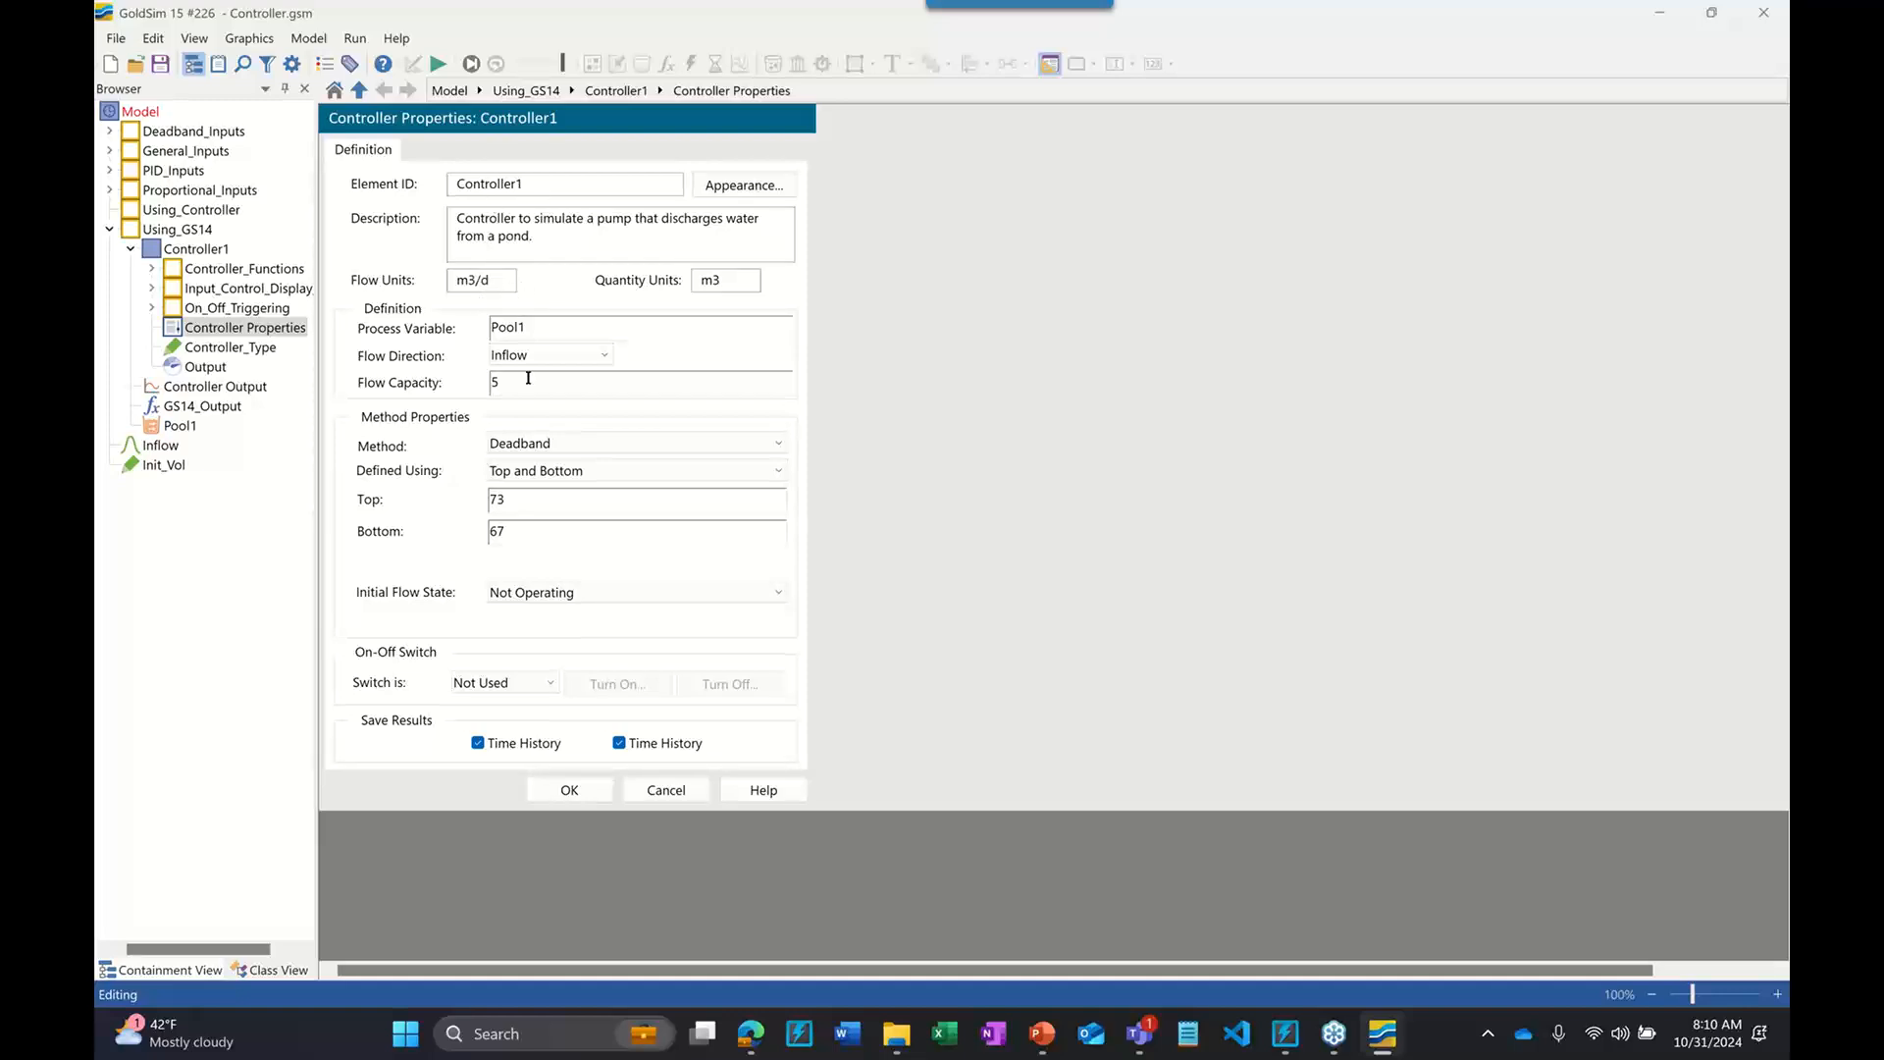
click(546, 355)
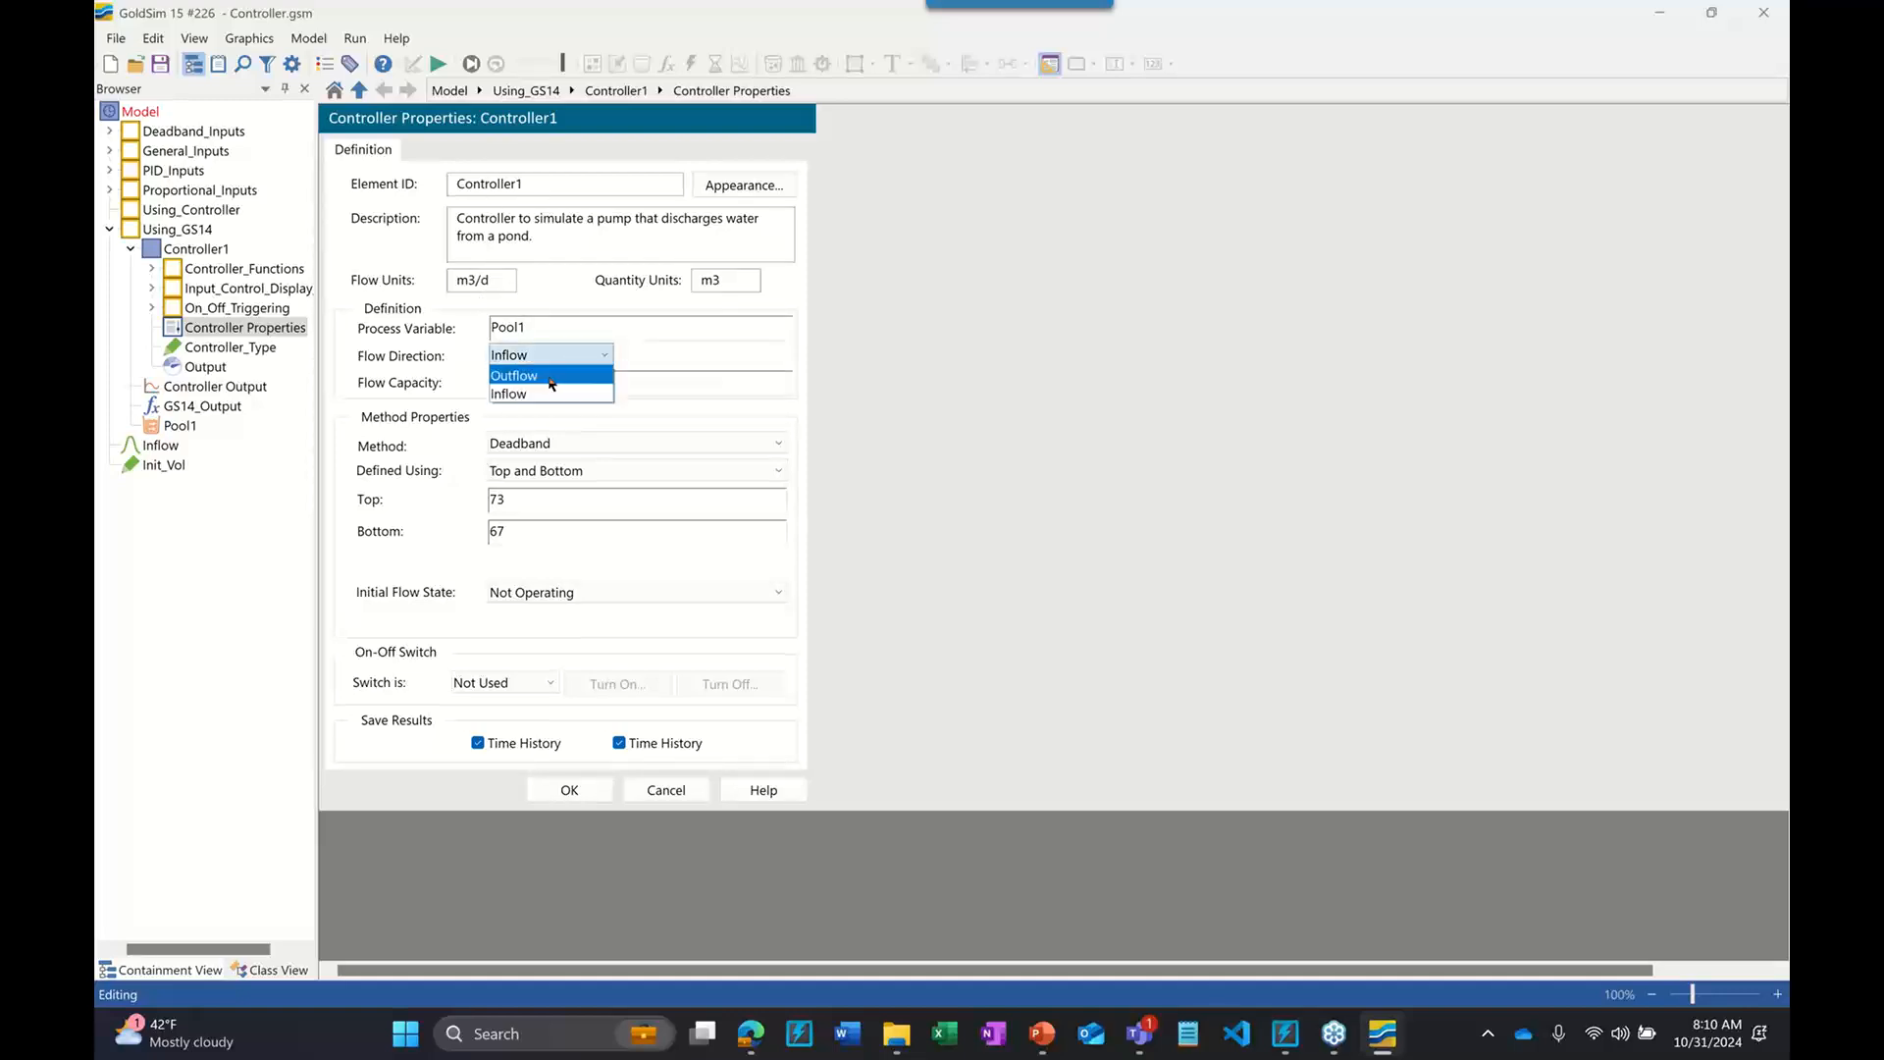
click(551, 379)
Try the Proportional and PID methods for Controller1 to compare their input fields, and return the method to Deadband
click(568, 443)
click(569, 481)
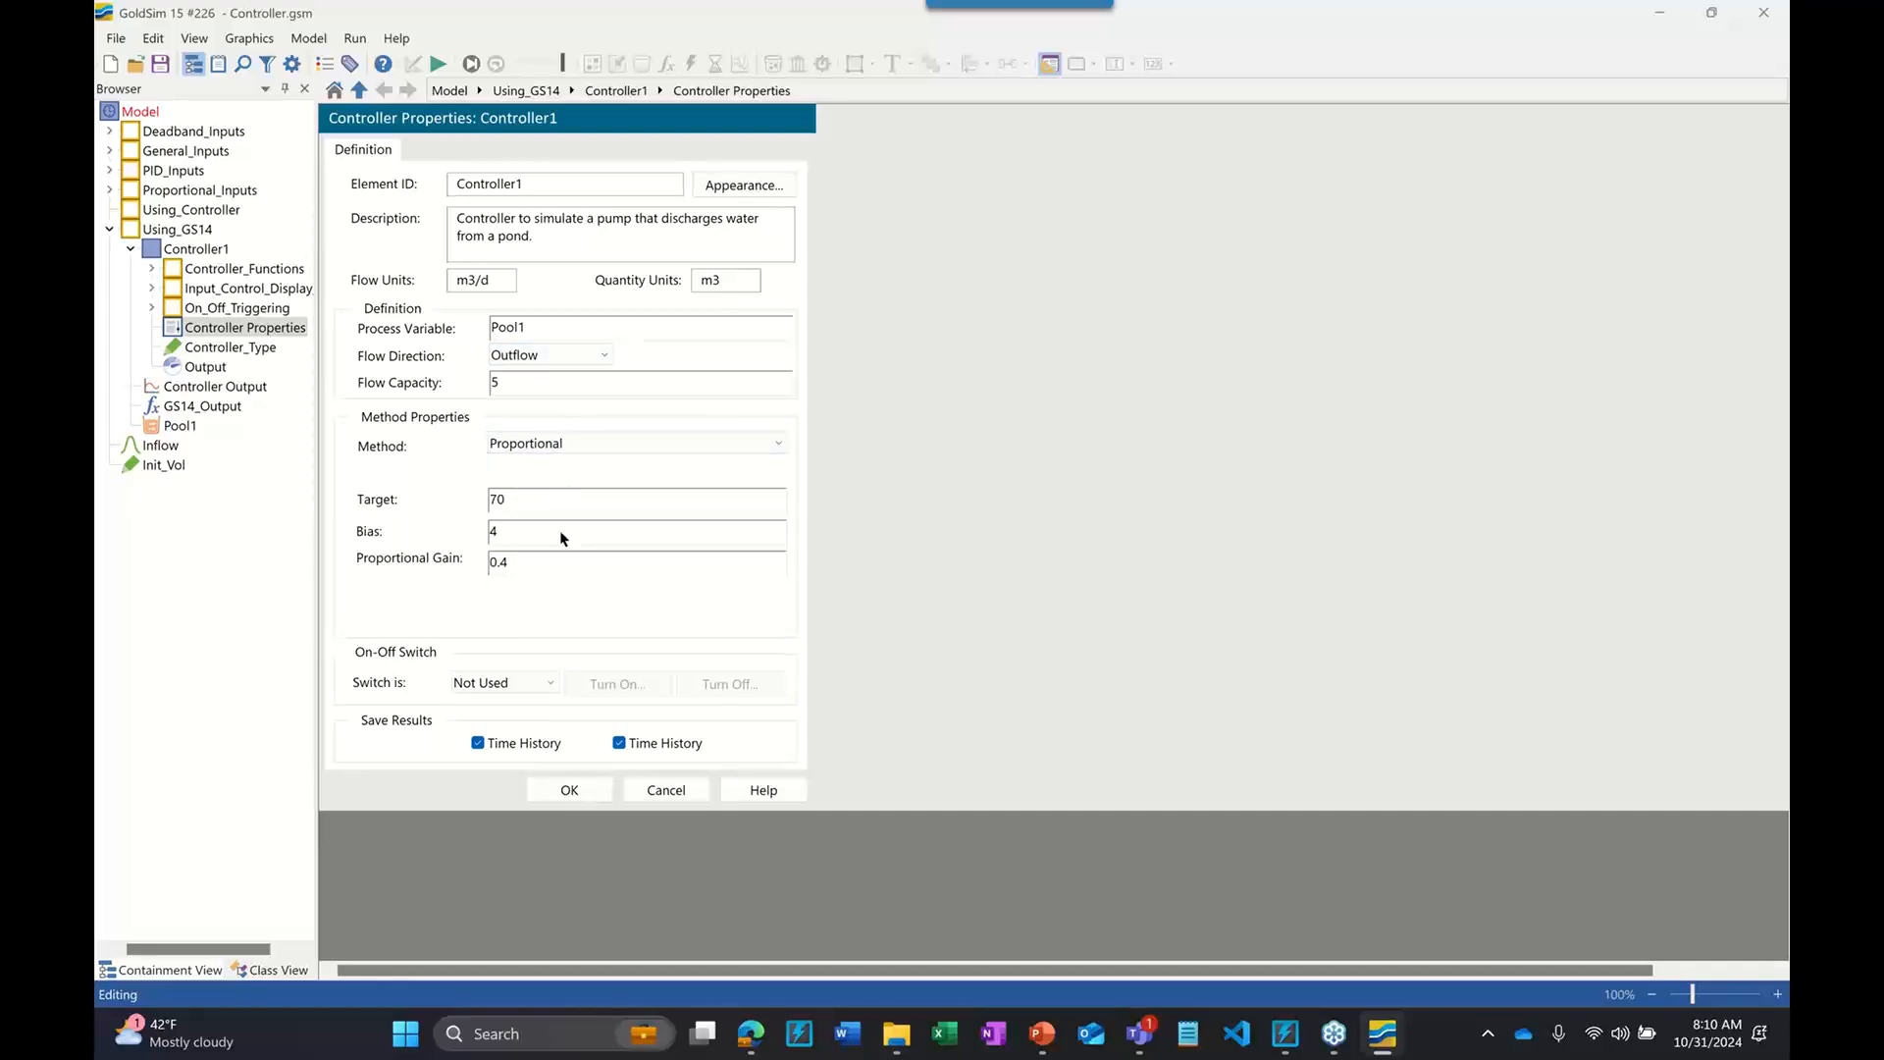
click(586, 450)
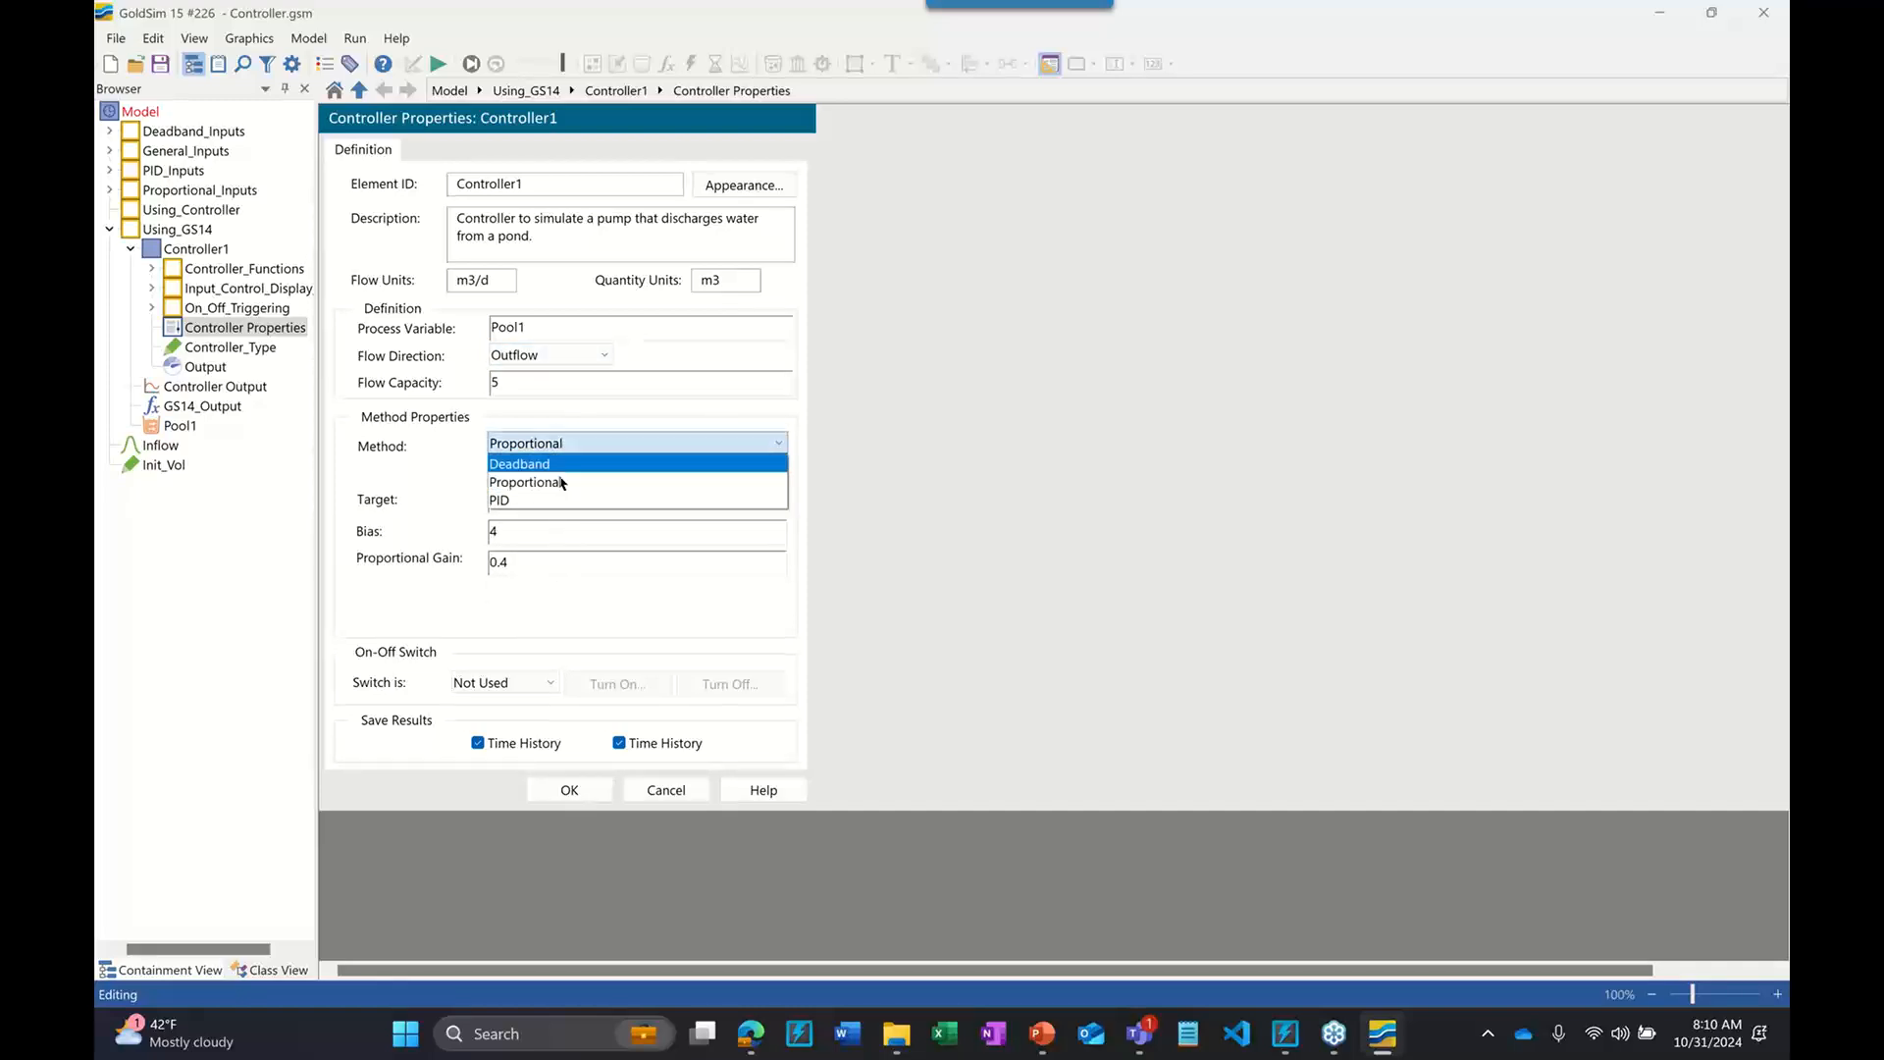
click(556, 501)
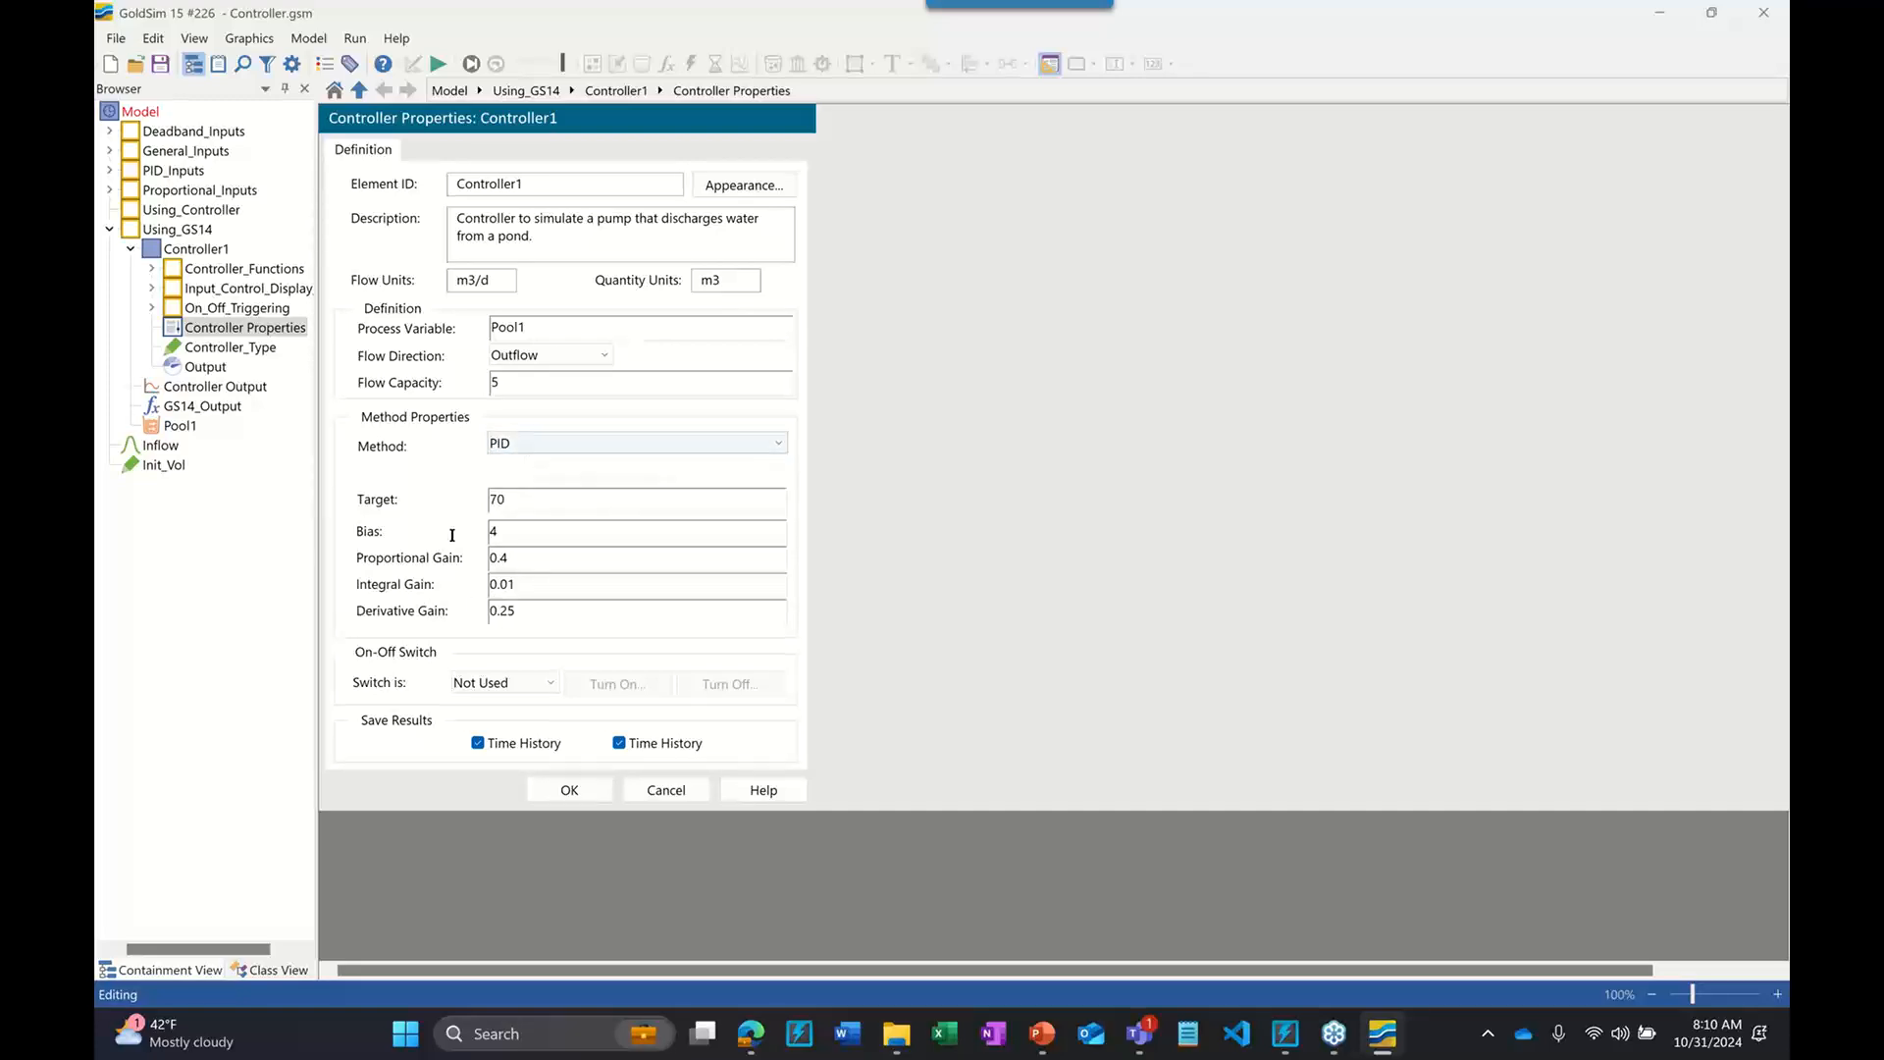
click(529, 446)
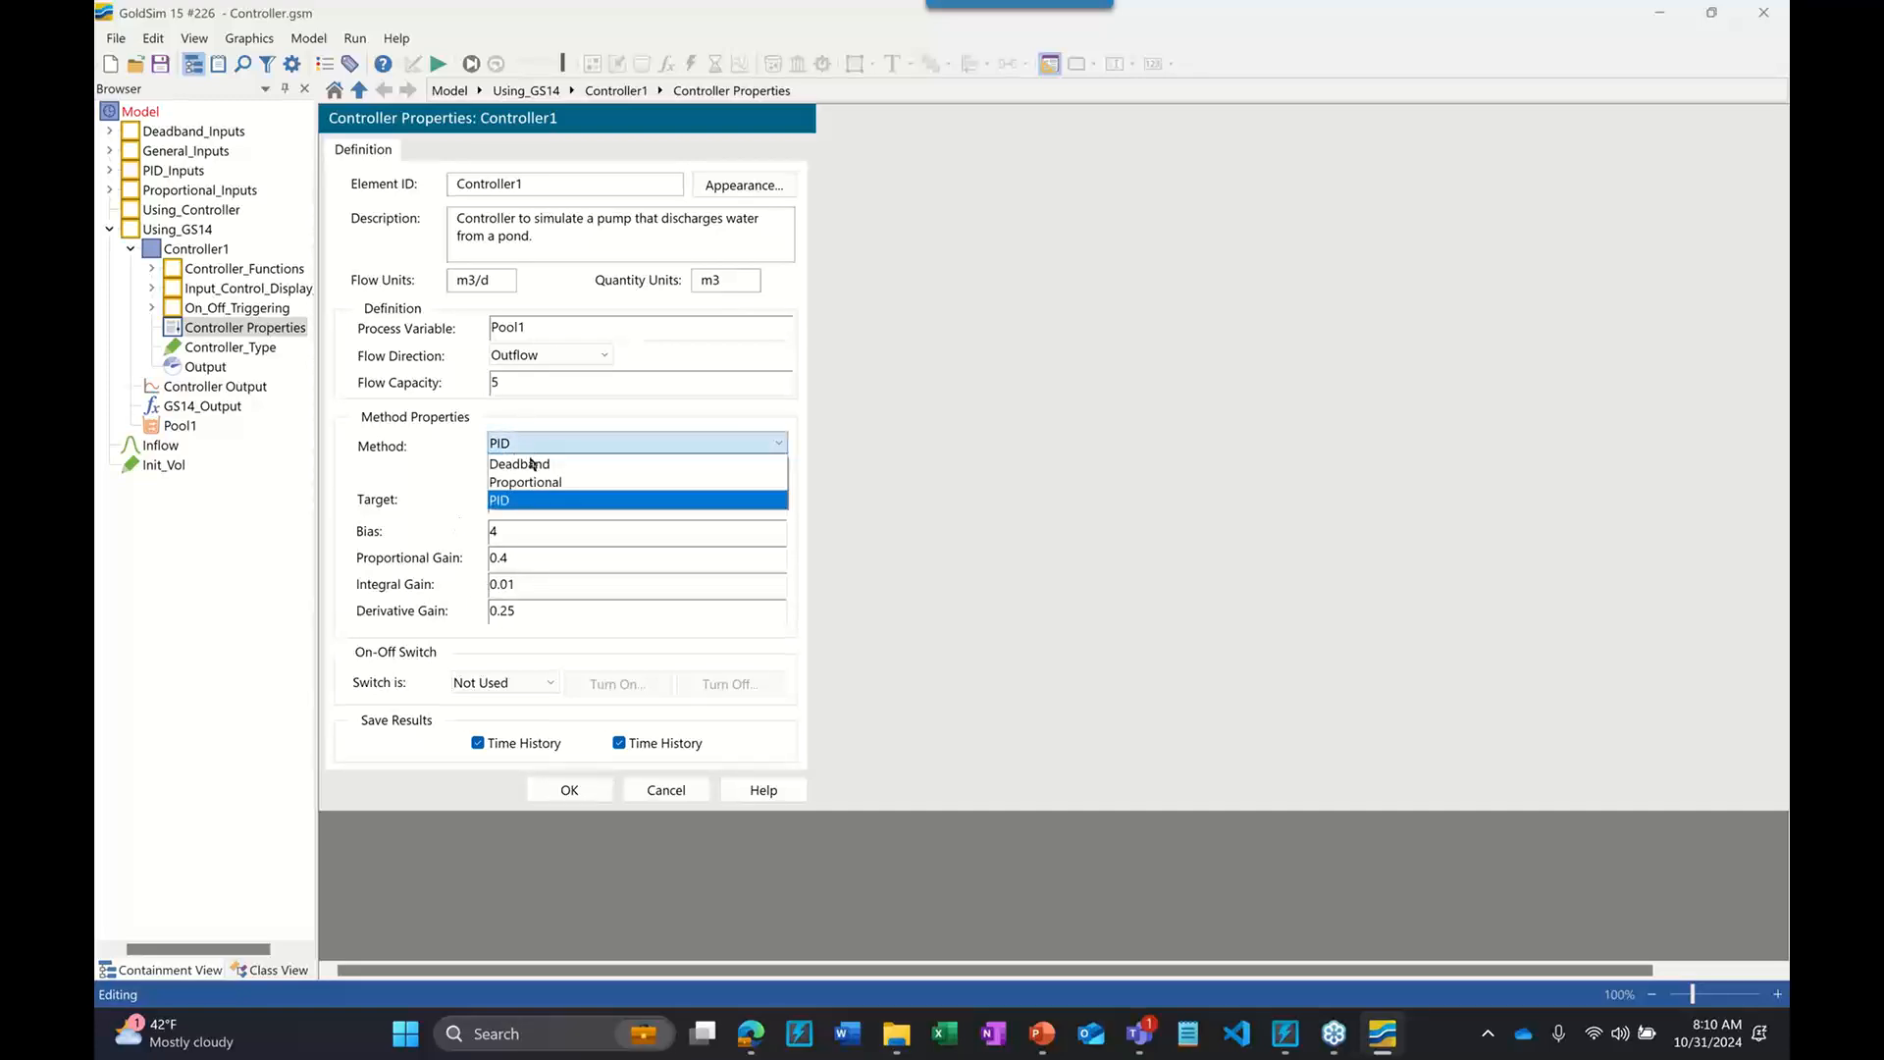
click(534, 463)
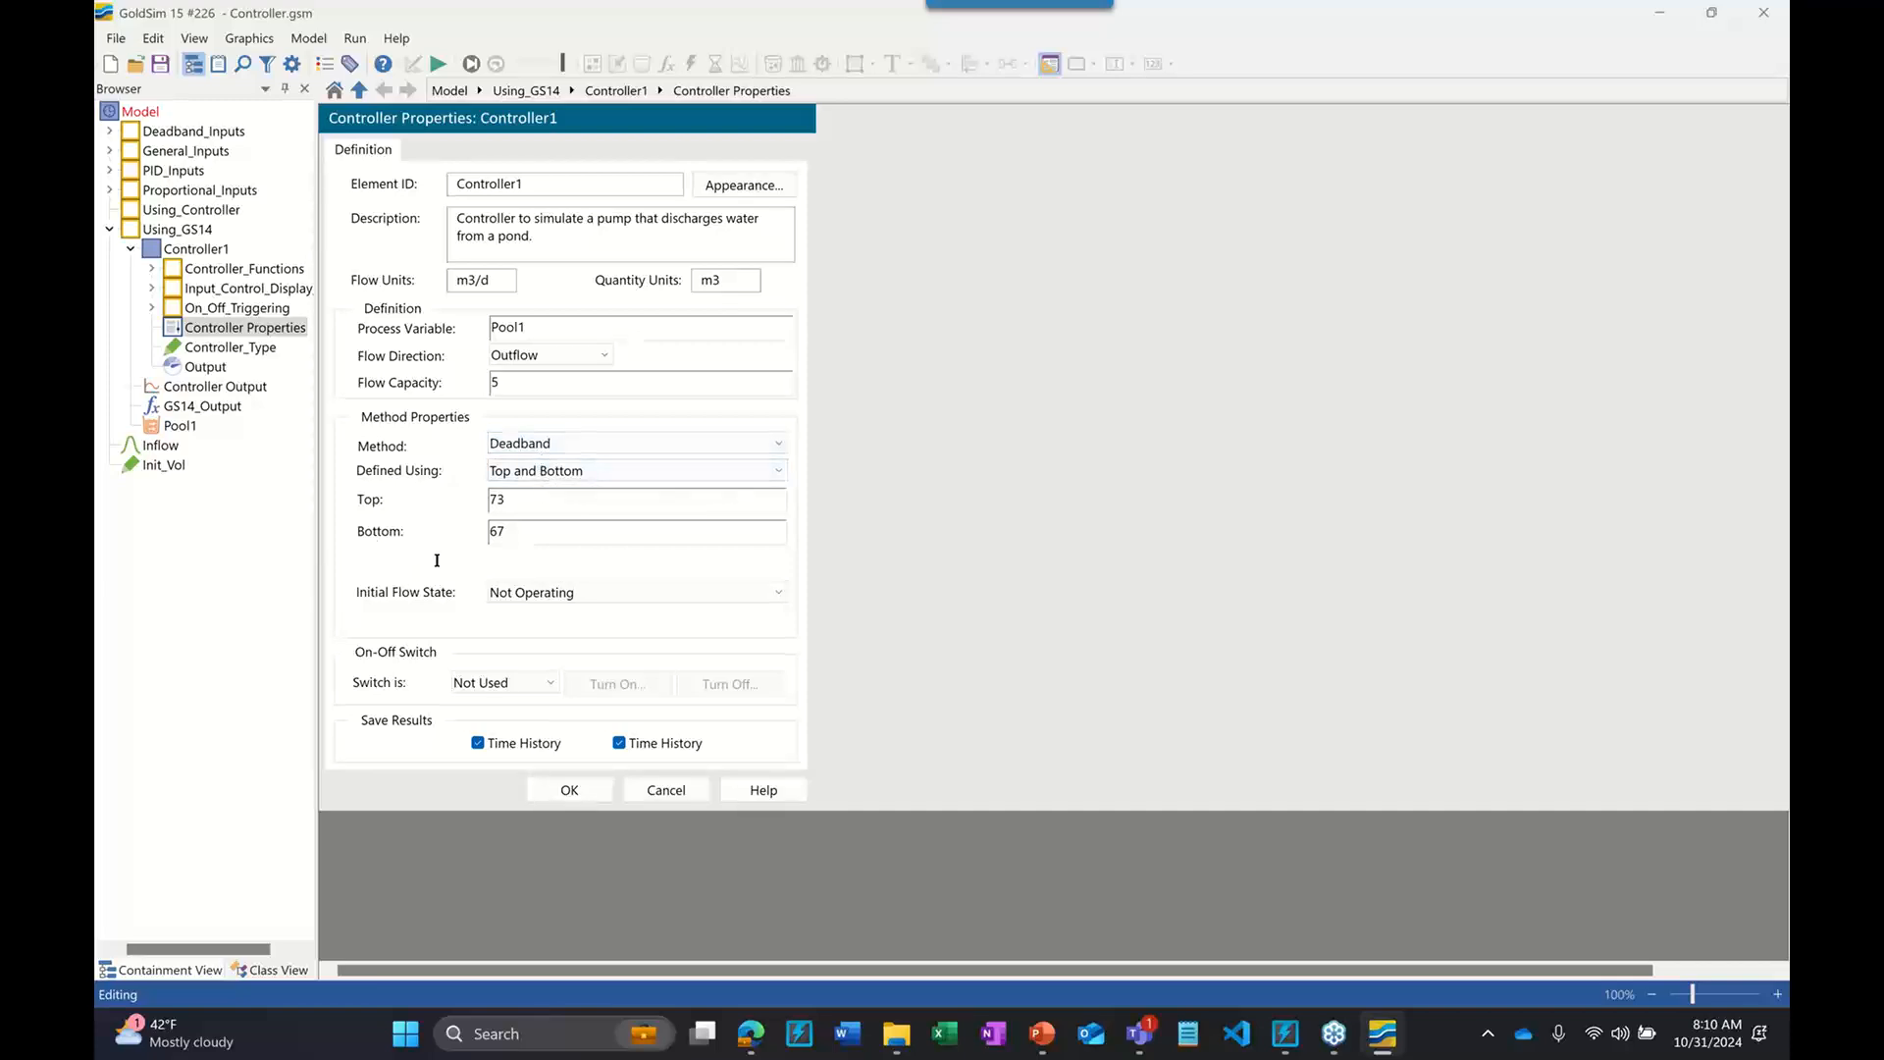
click(574, 443)
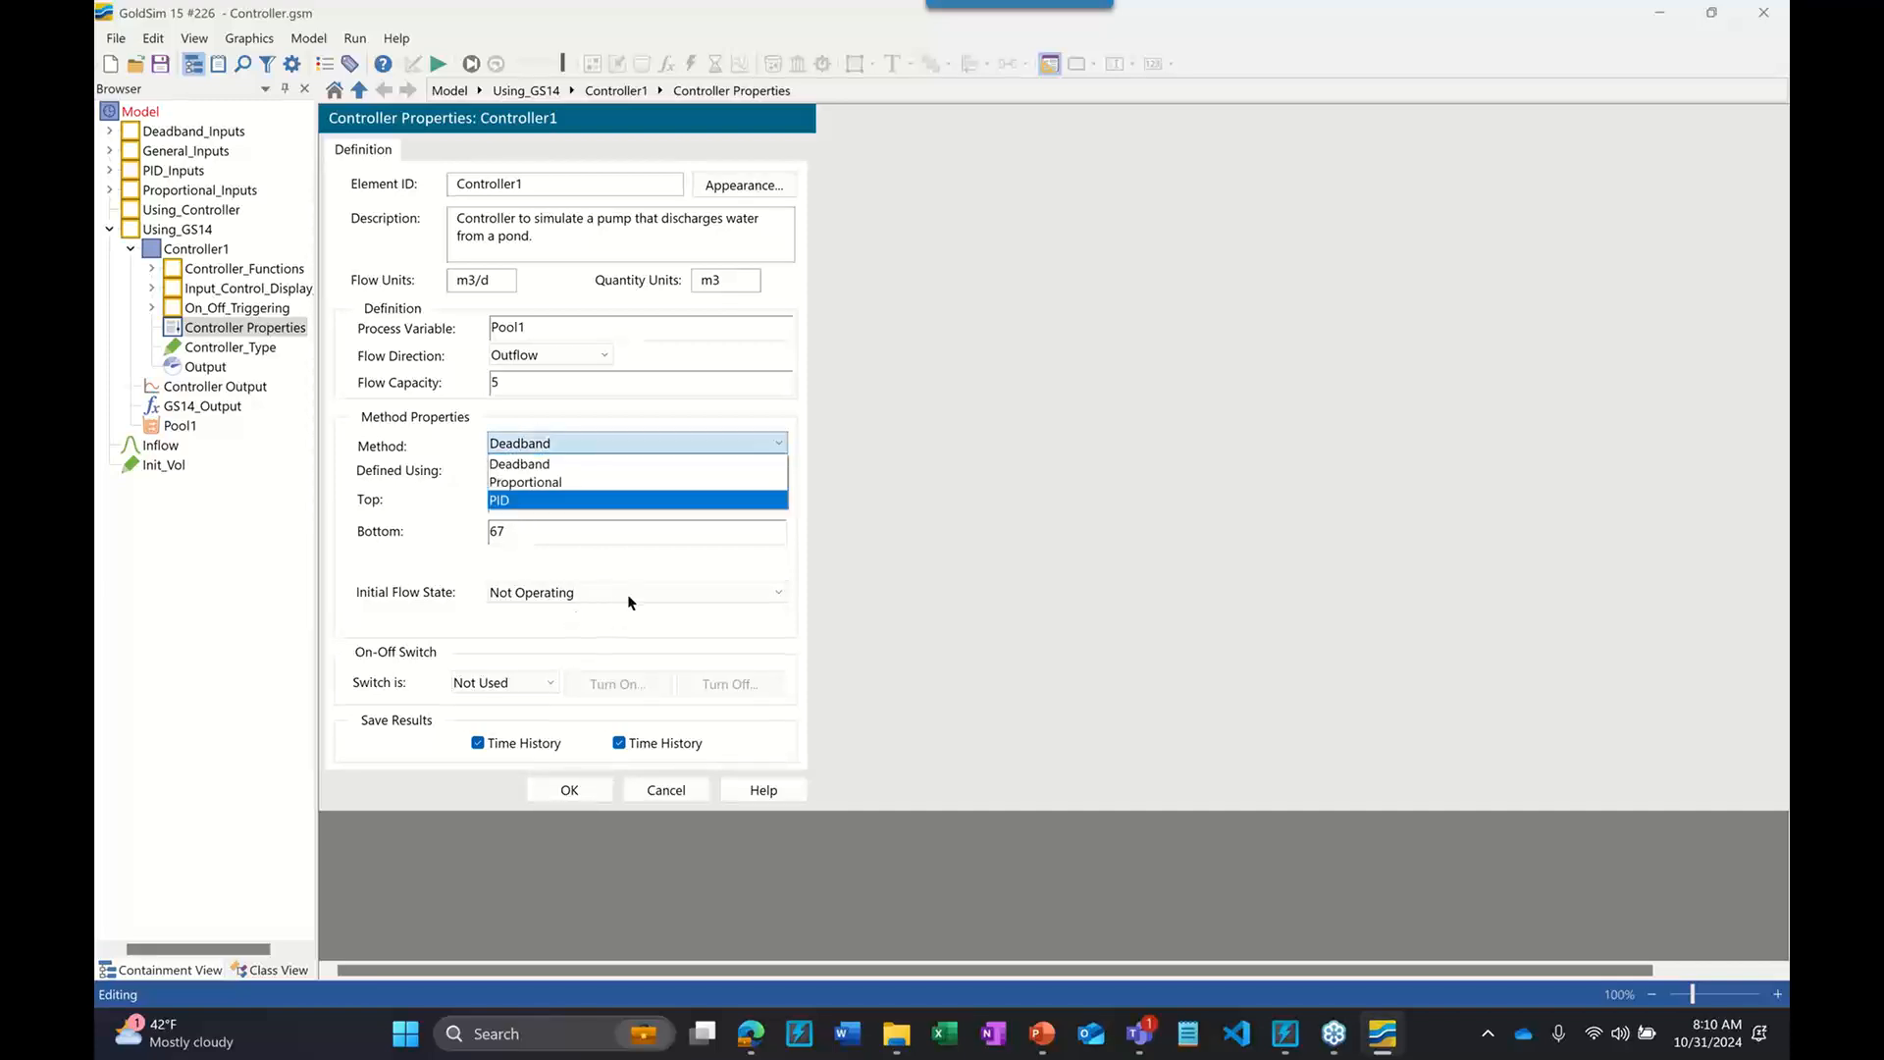
click(774, 565)
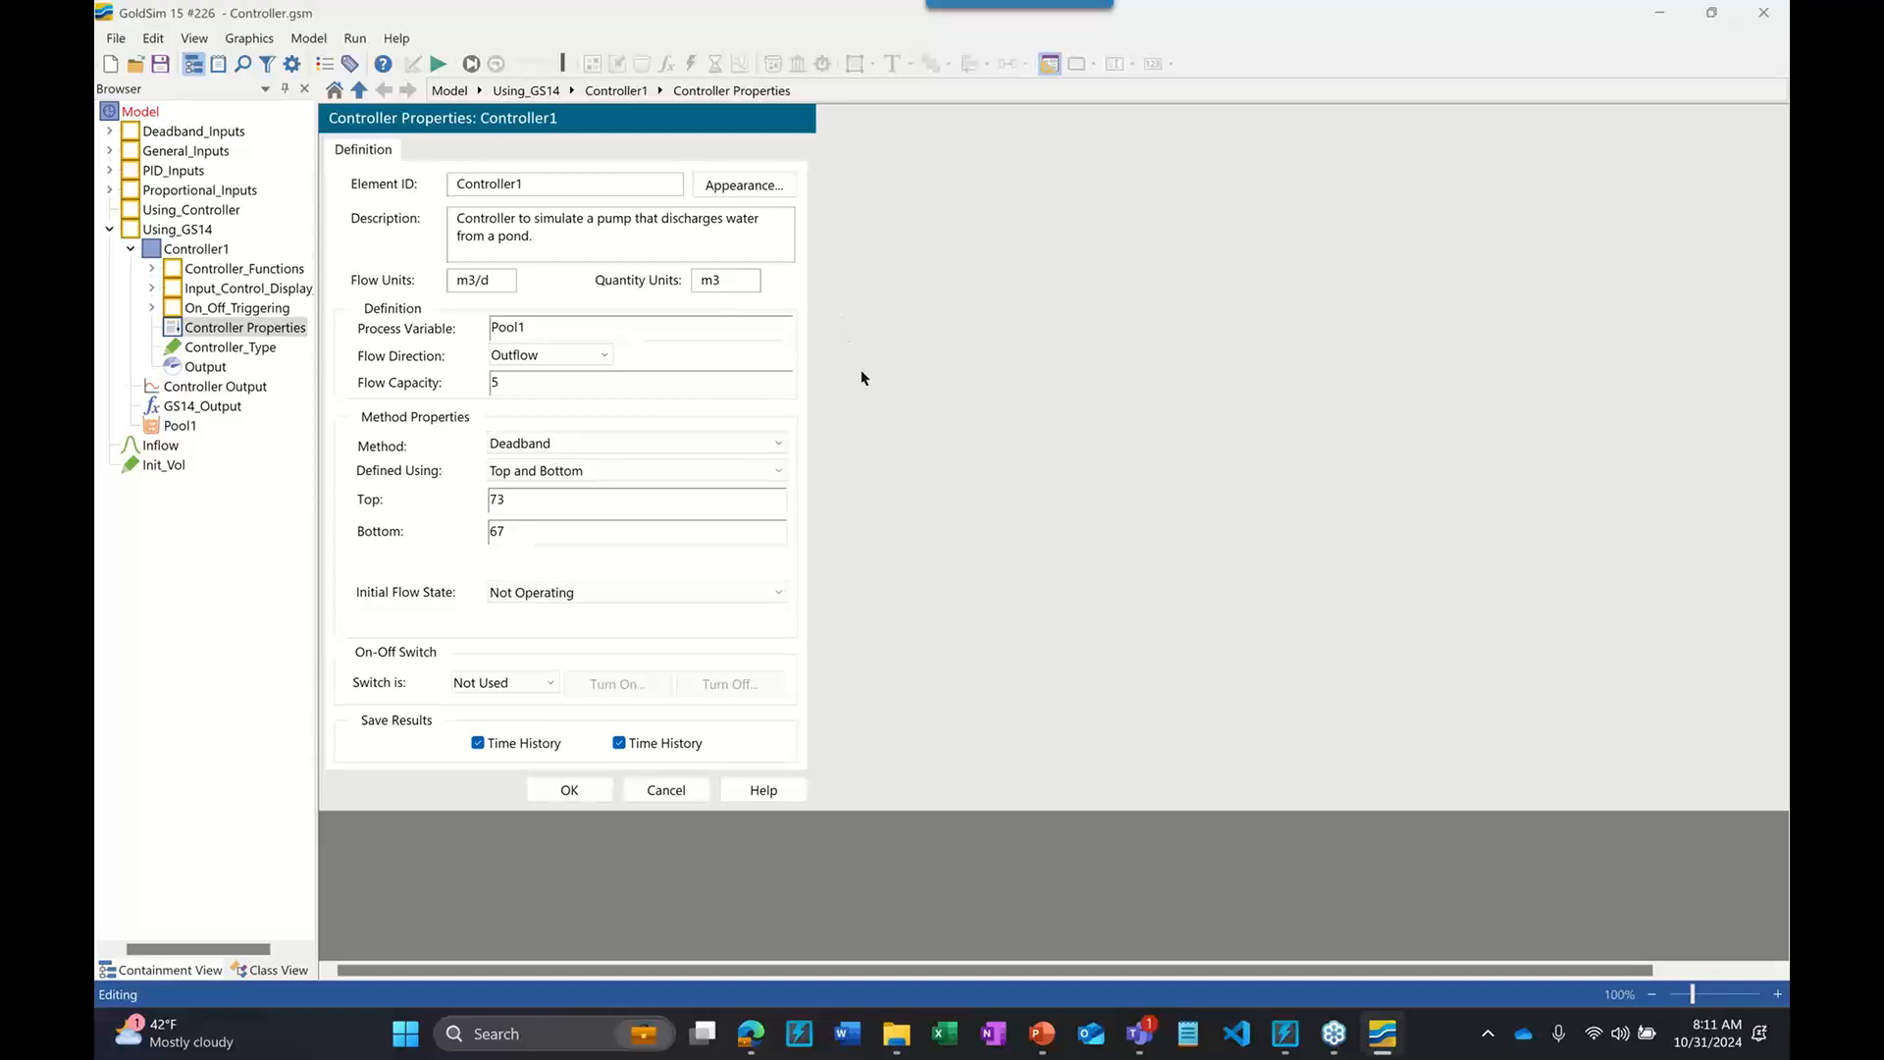
Switch to the Pond Model.gsm window, maximize it, and dock the model browser as a narrow pane beside the diagram
click(140, 67)
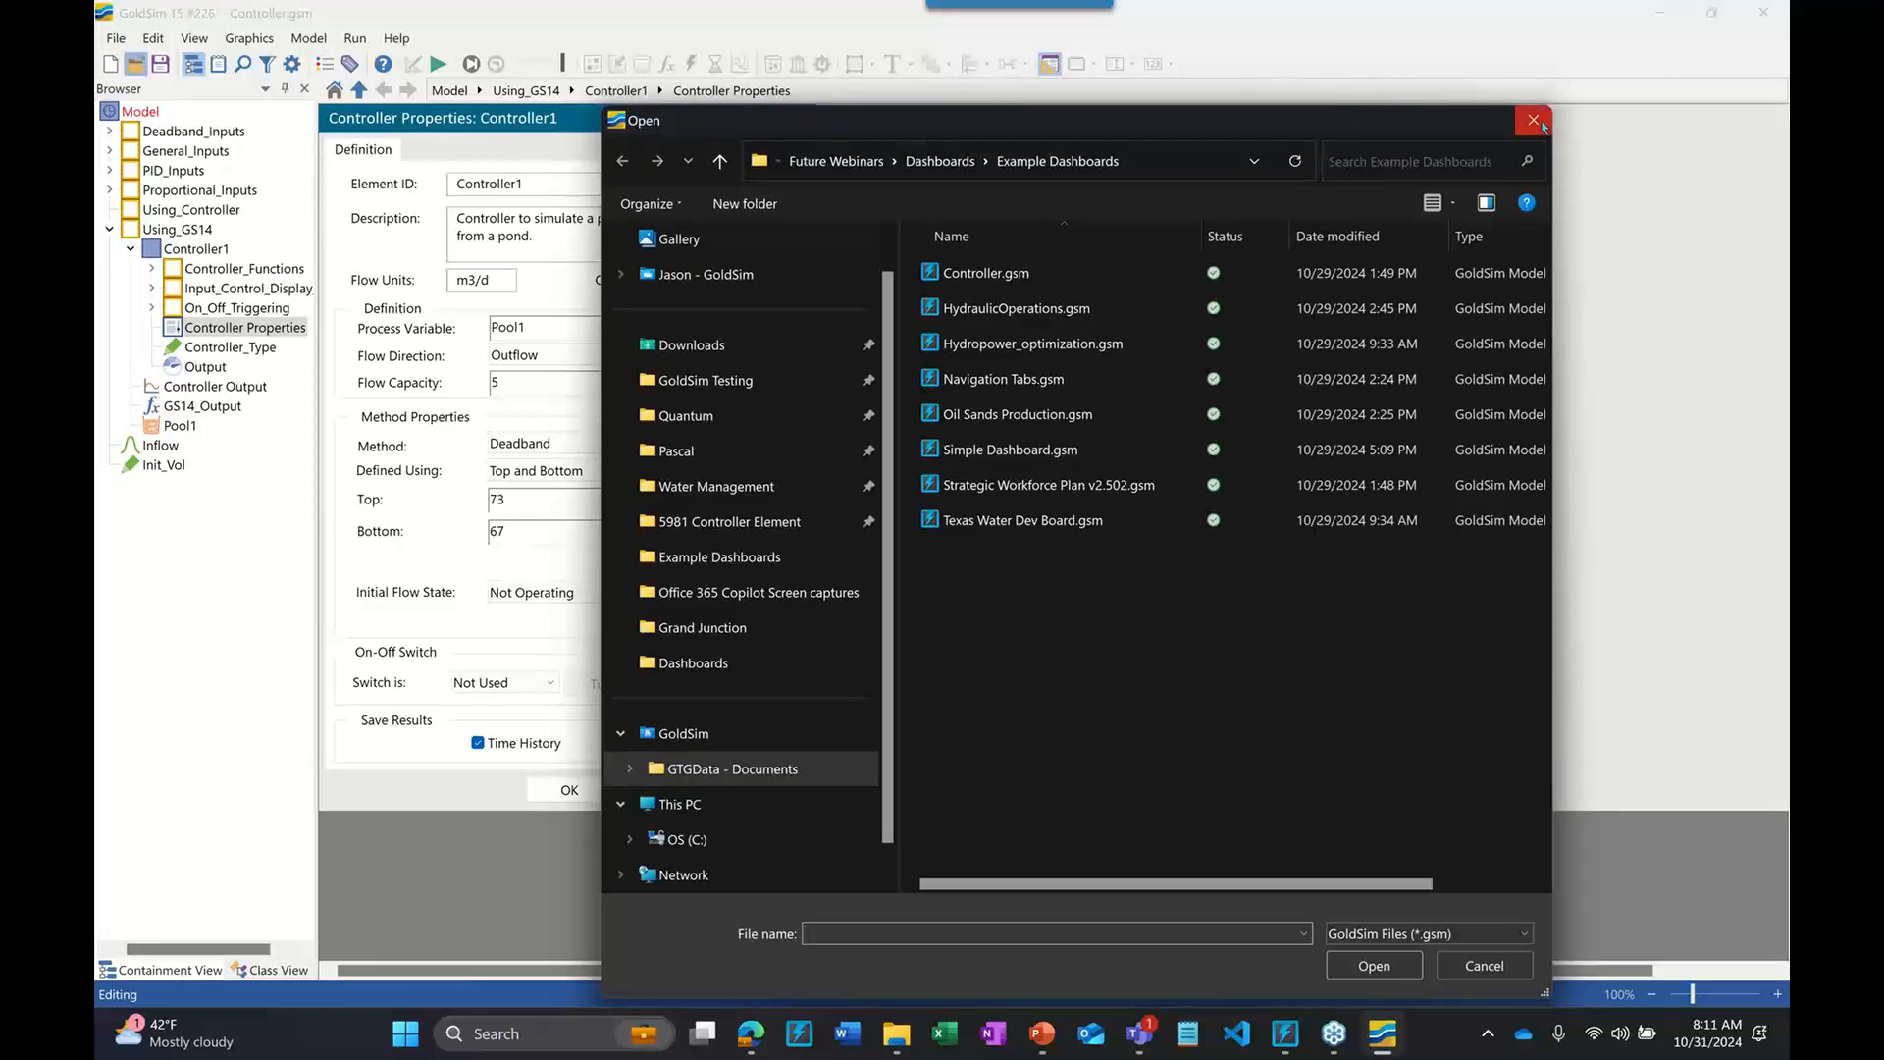
click(1532, 119)
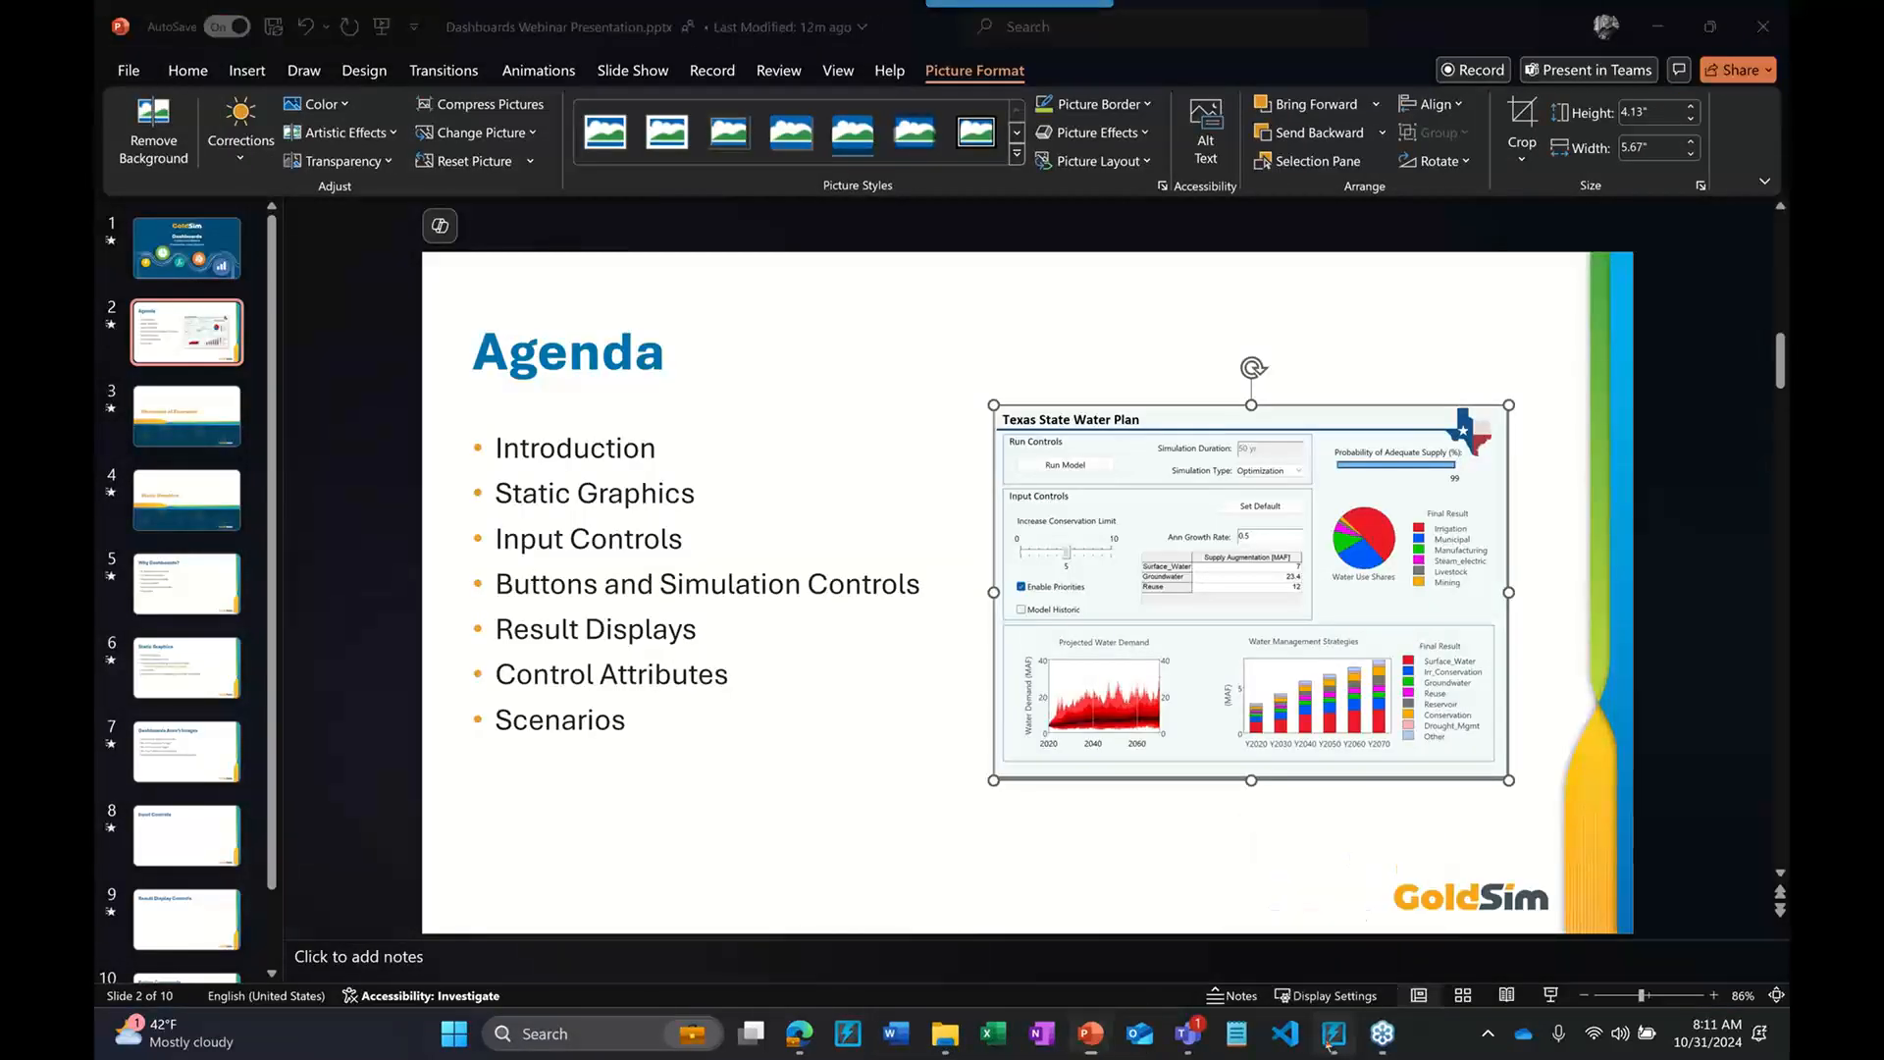
click(1331, 1038)
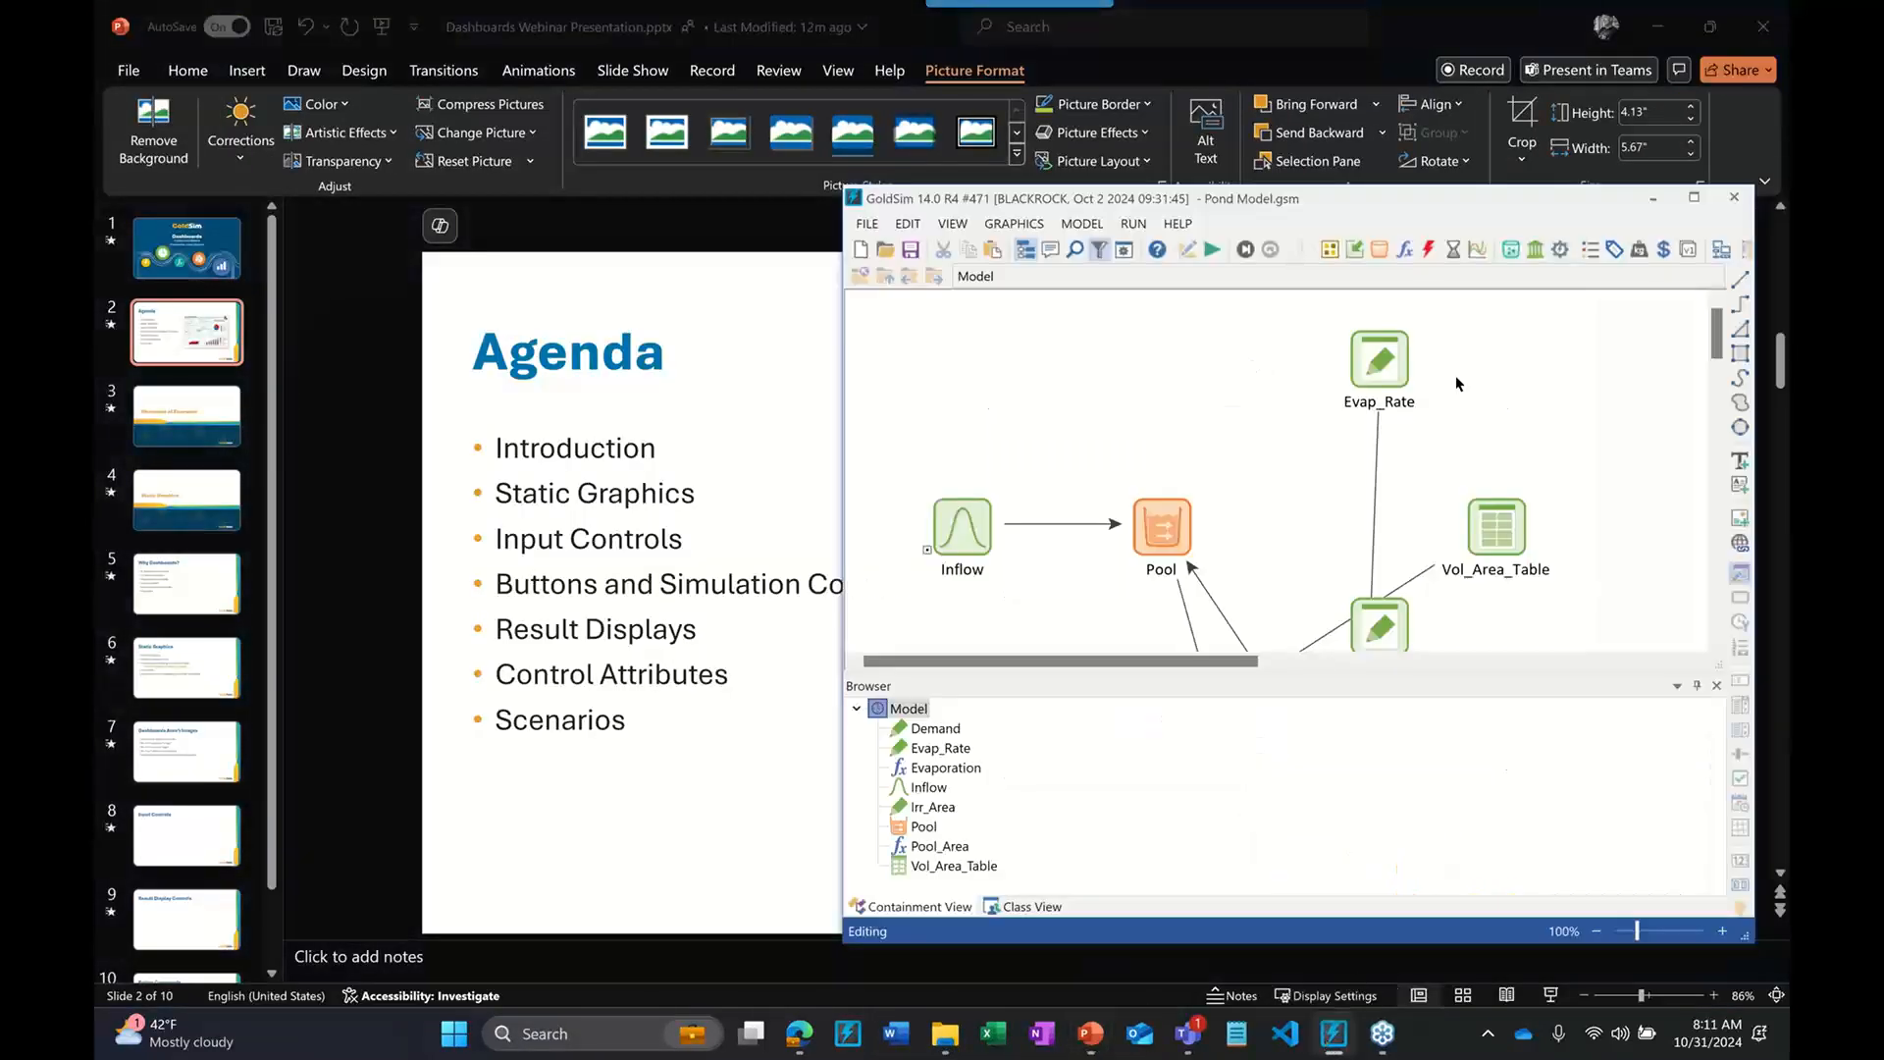
click(1693, 197)
drag(967, 752, 103, 530)
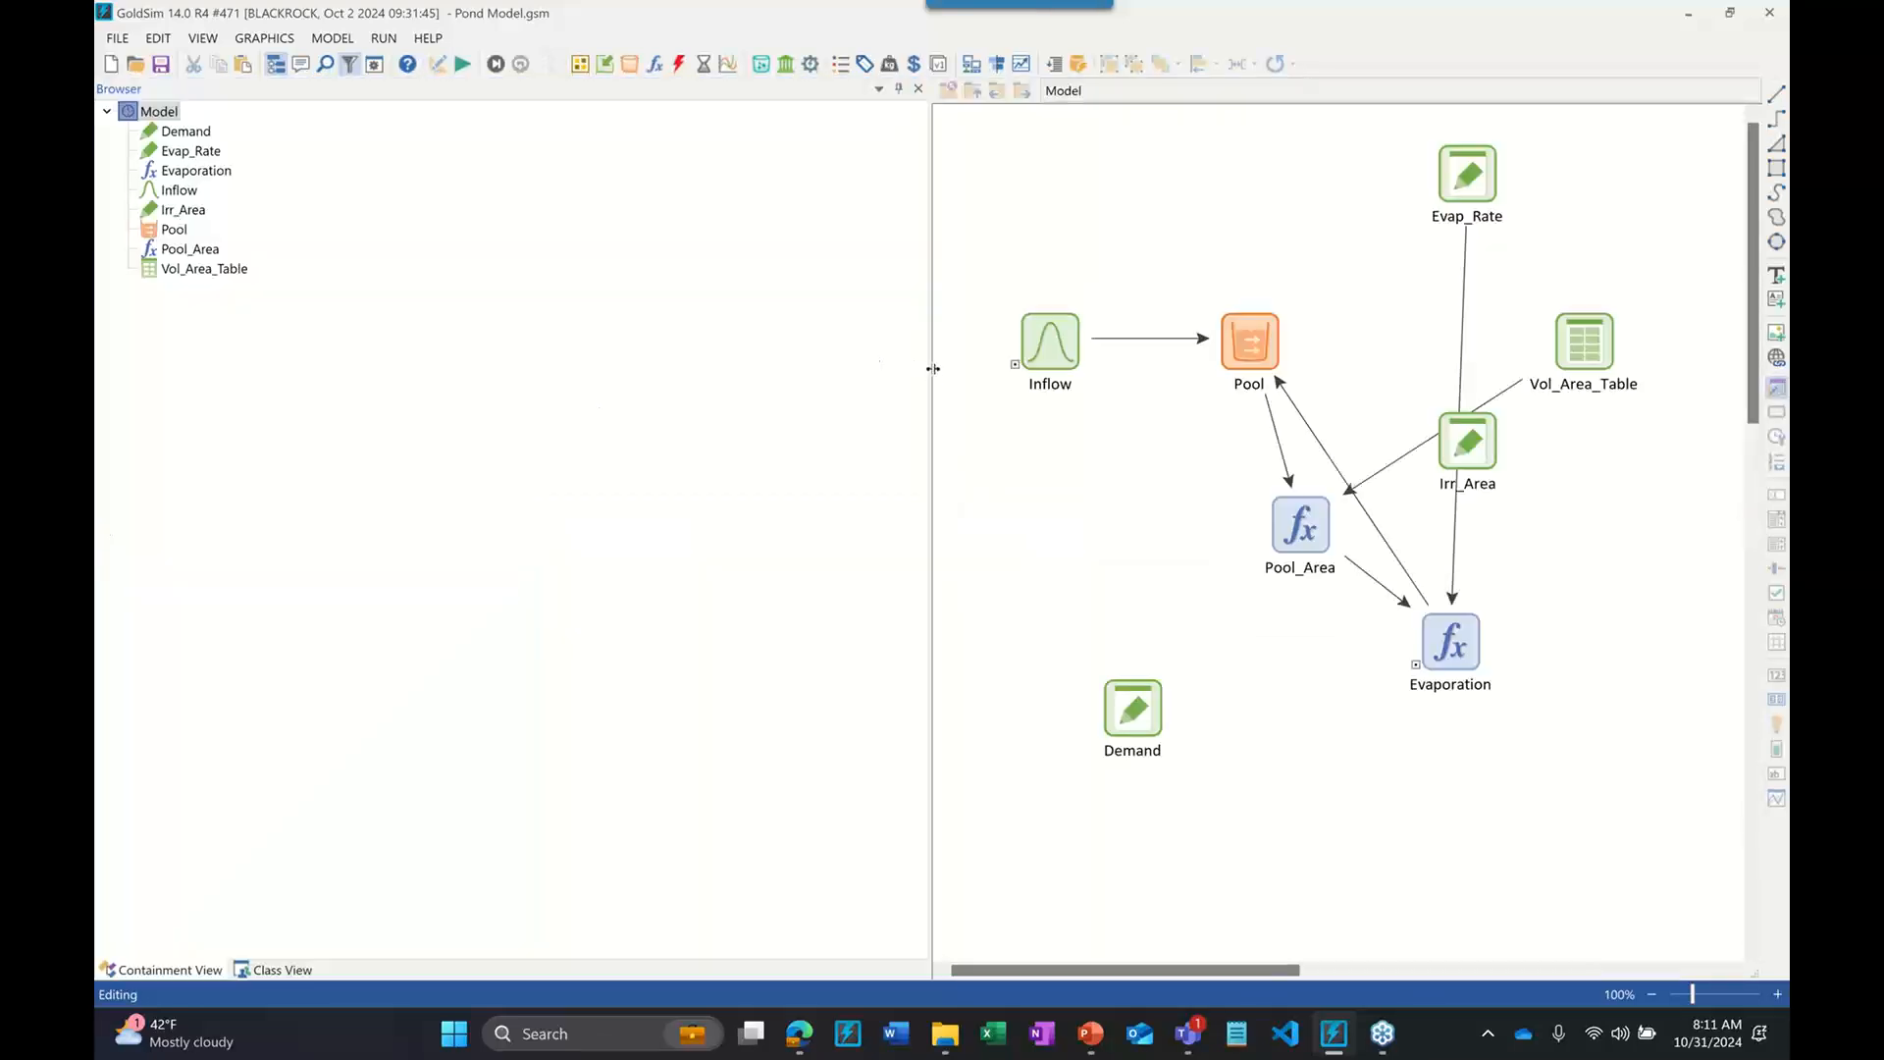
drag(931, 370, 315, 370)
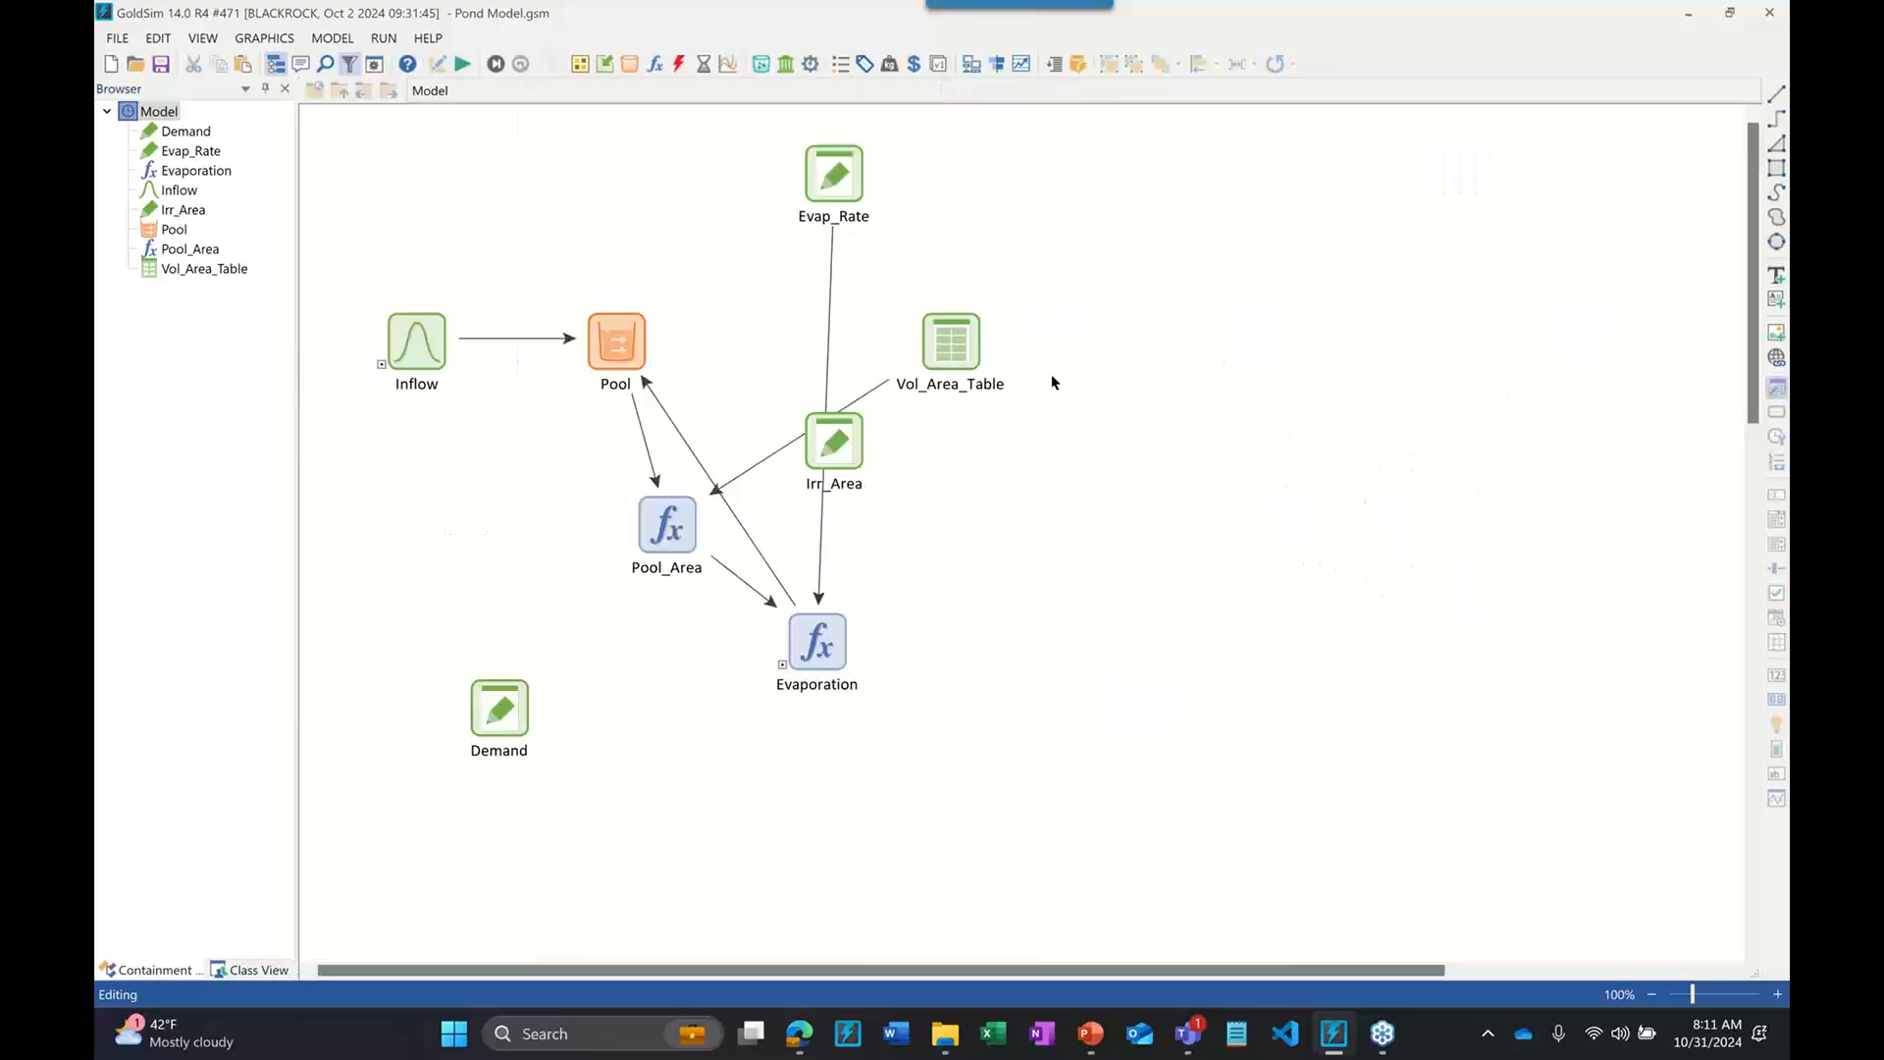
Rearrange the diagram: Irr_Area away from the links, Evaporation beneath Evap_Rate, Demand up beside Pool_Area, and Pool slightly lower
drag(836, 437, 1035, 583)
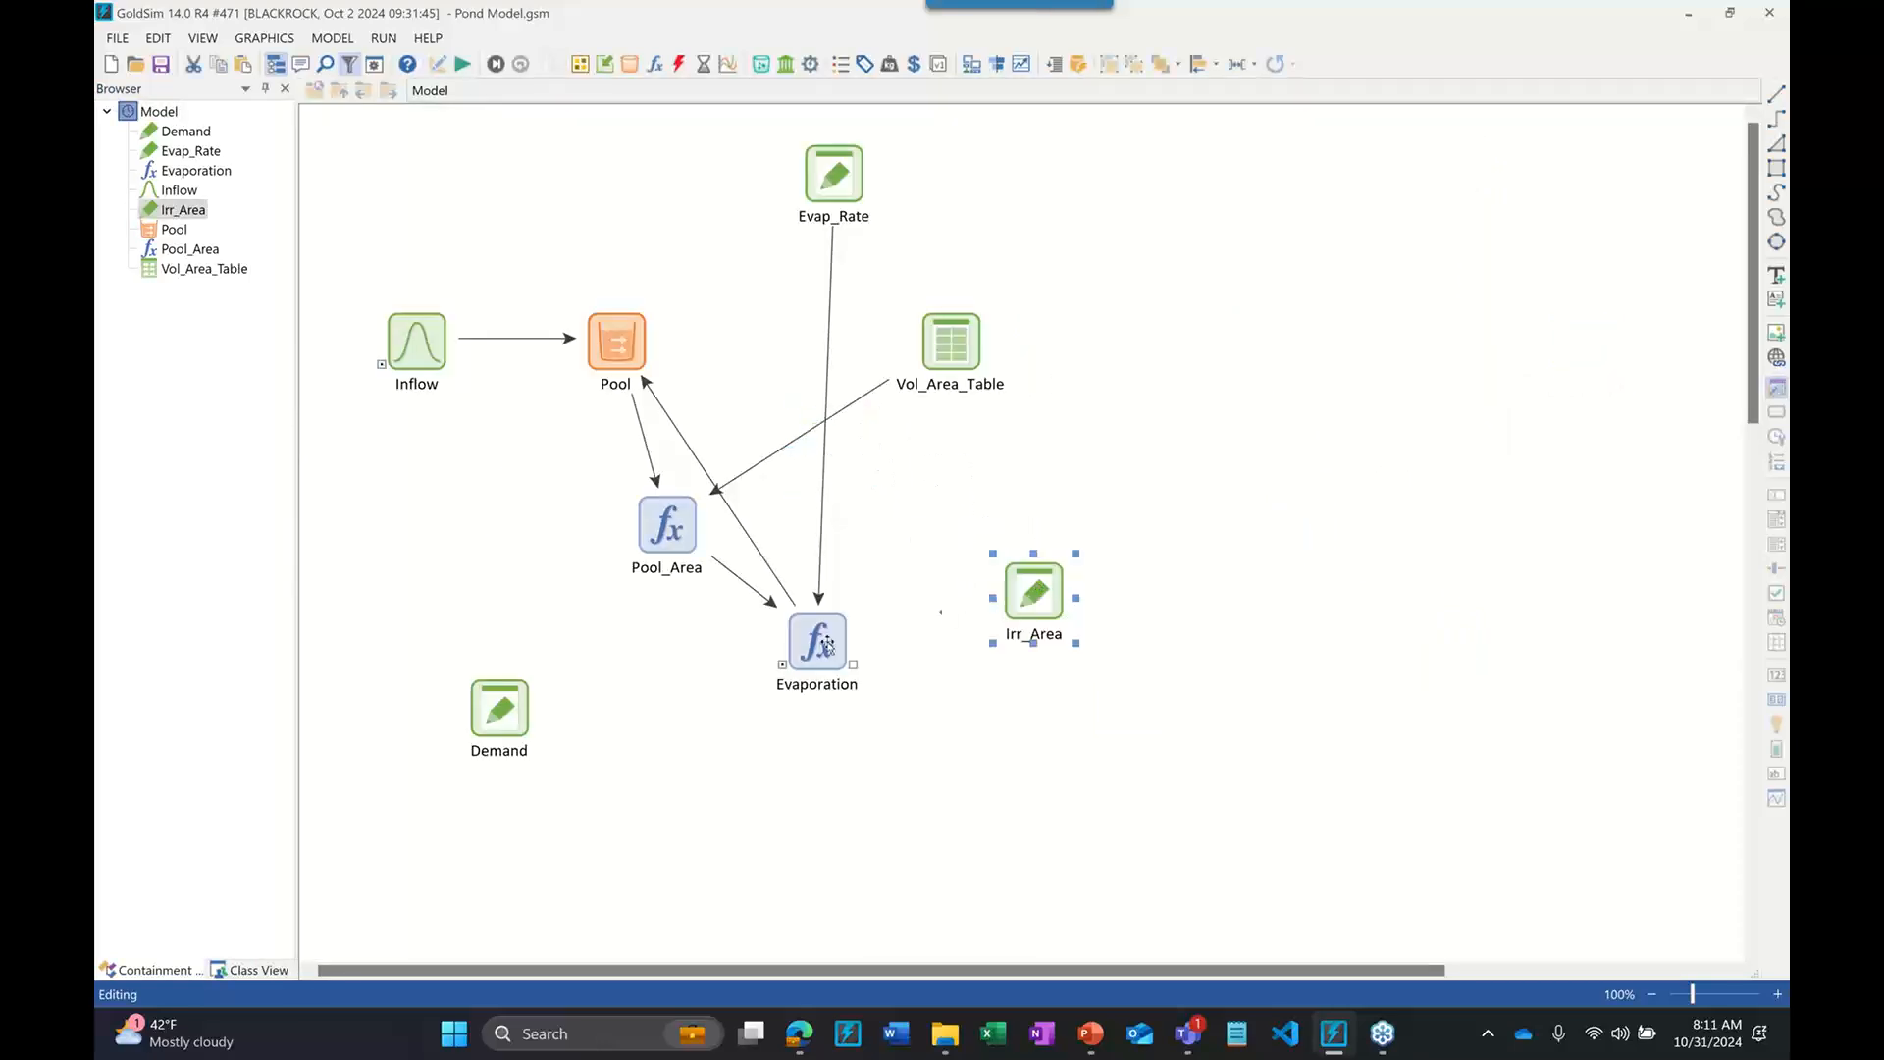
drag(817, 642, 784, 329)
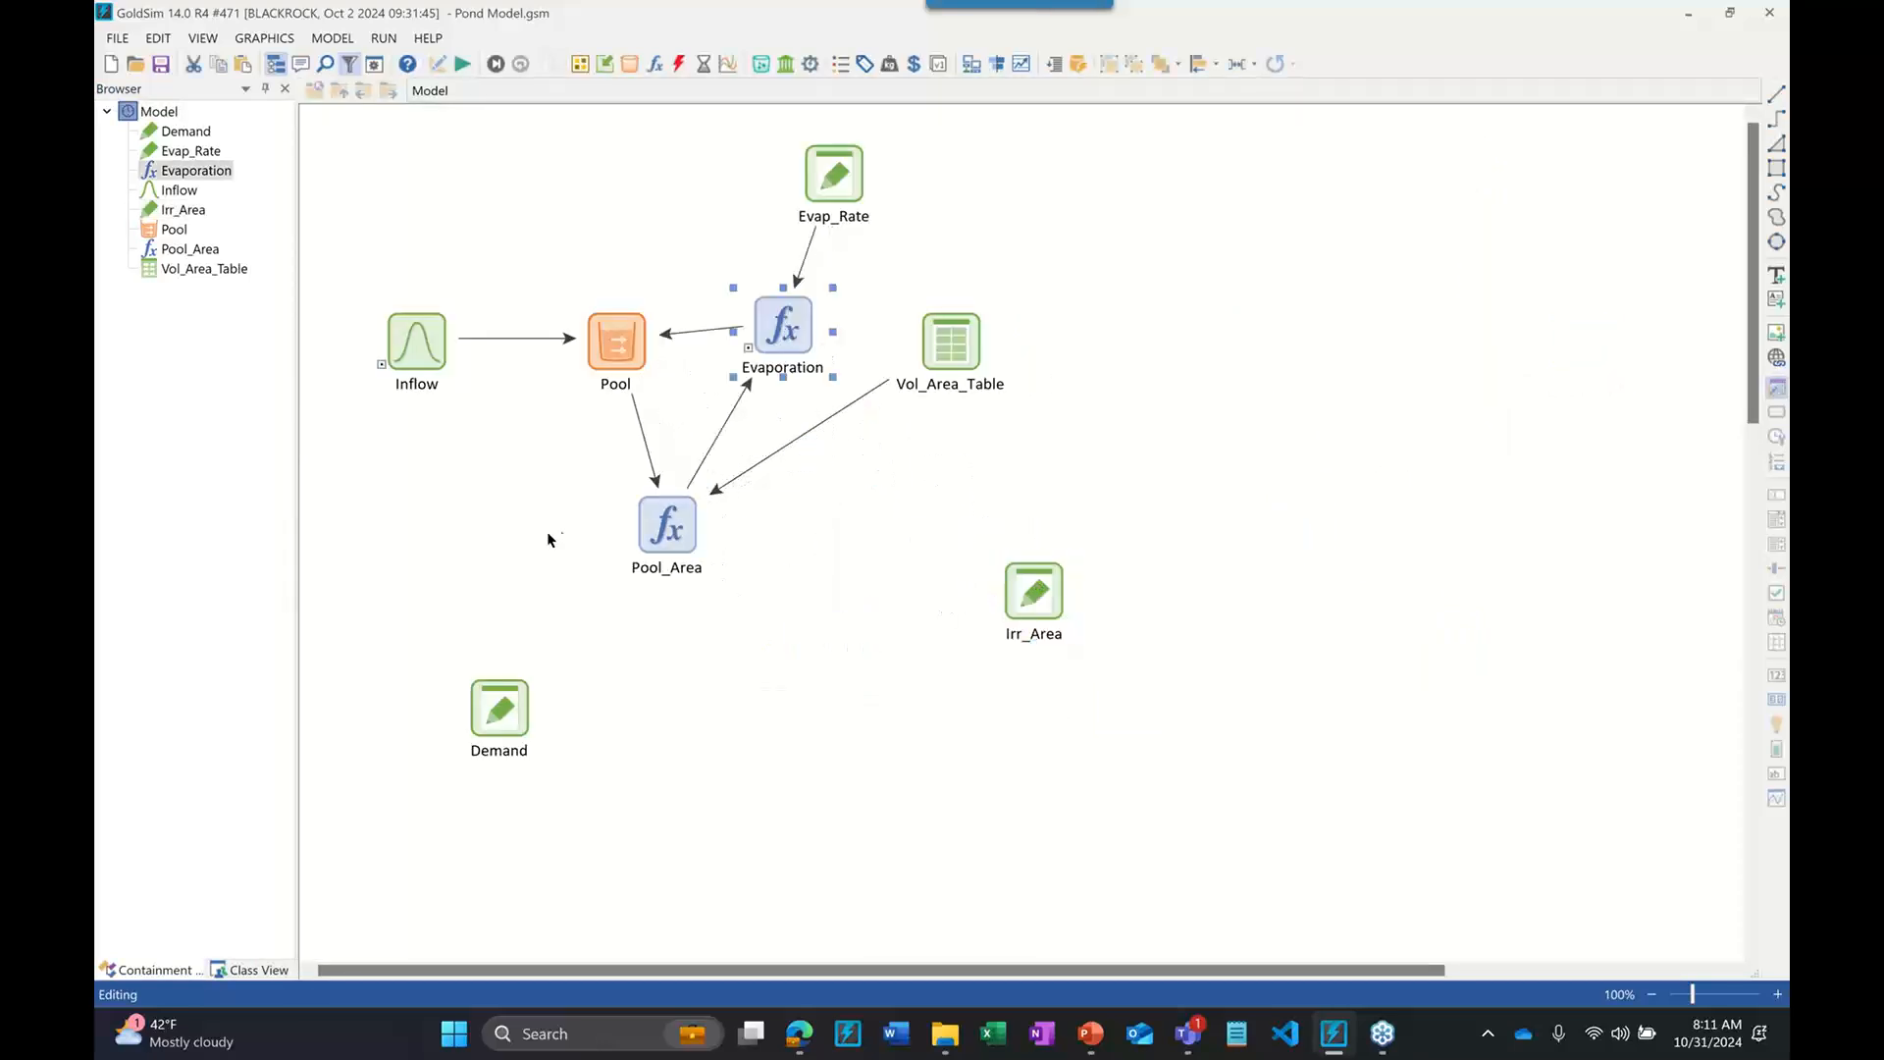
drag(499, 708, 446, 539)
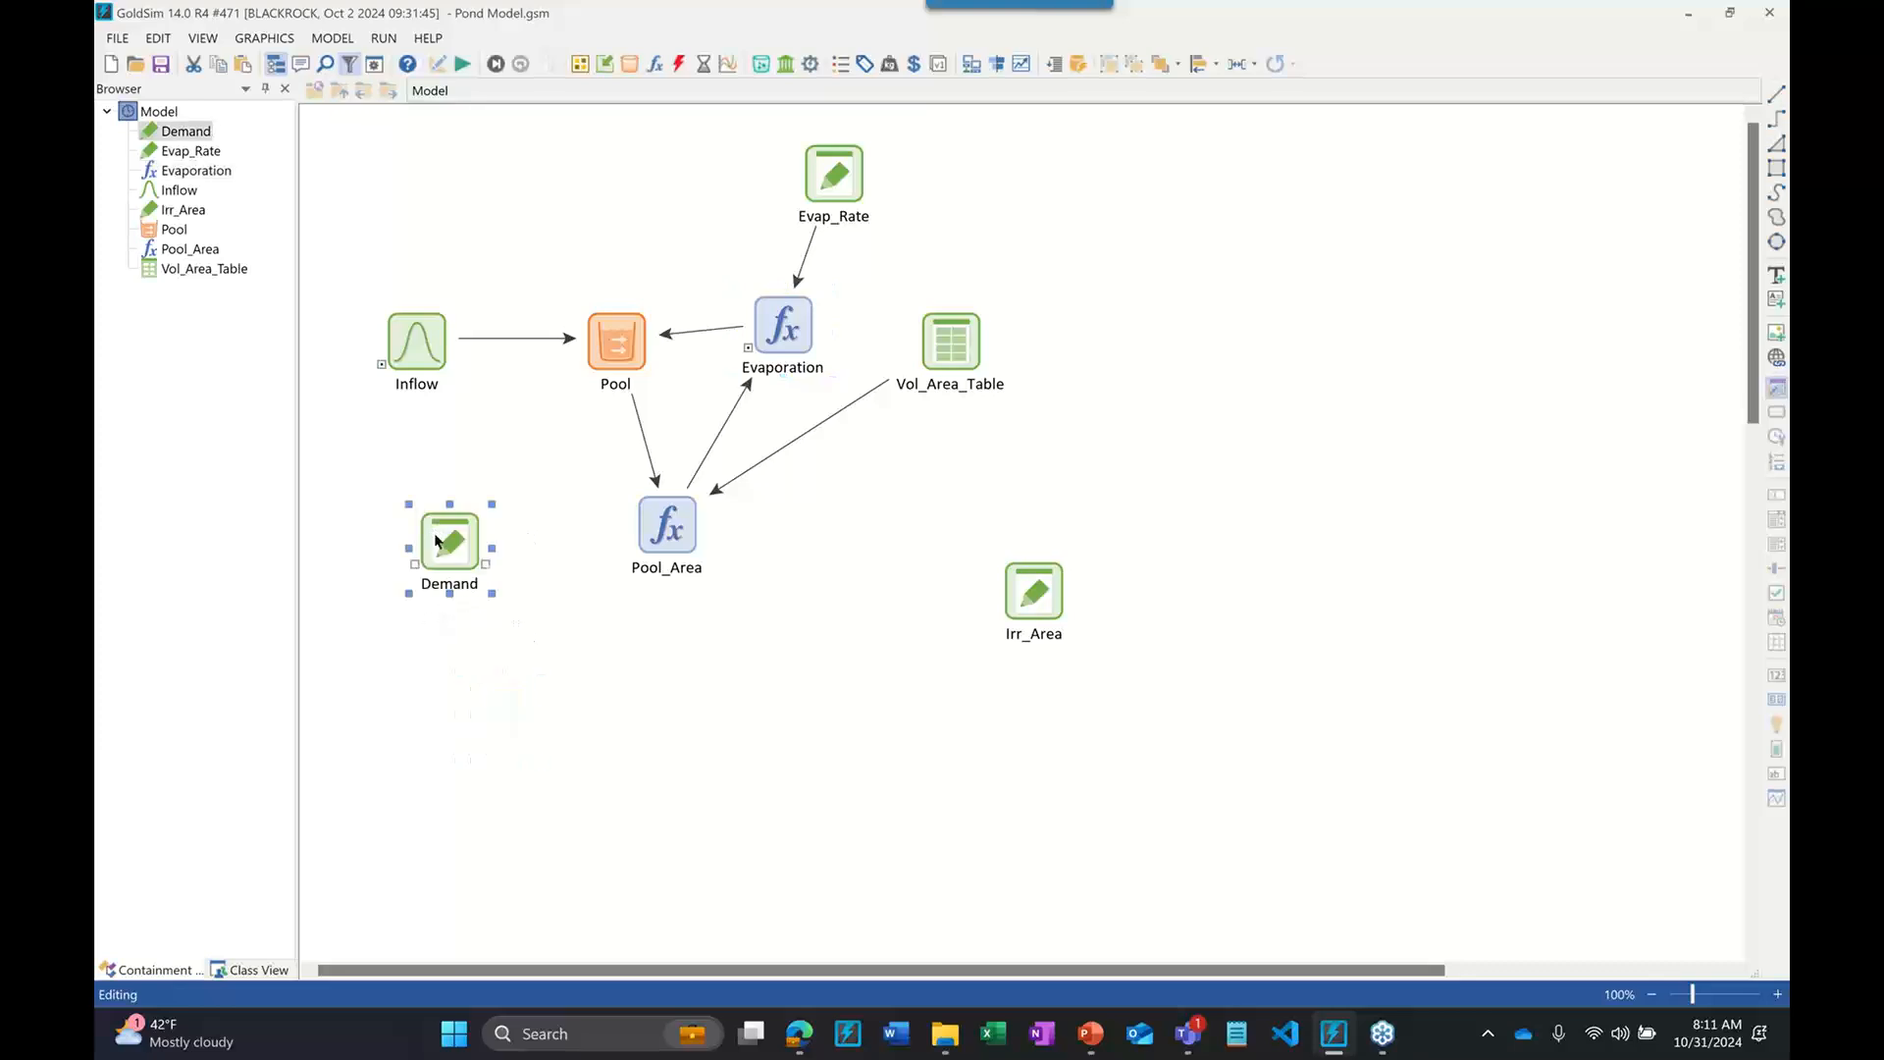
click(577, 517)
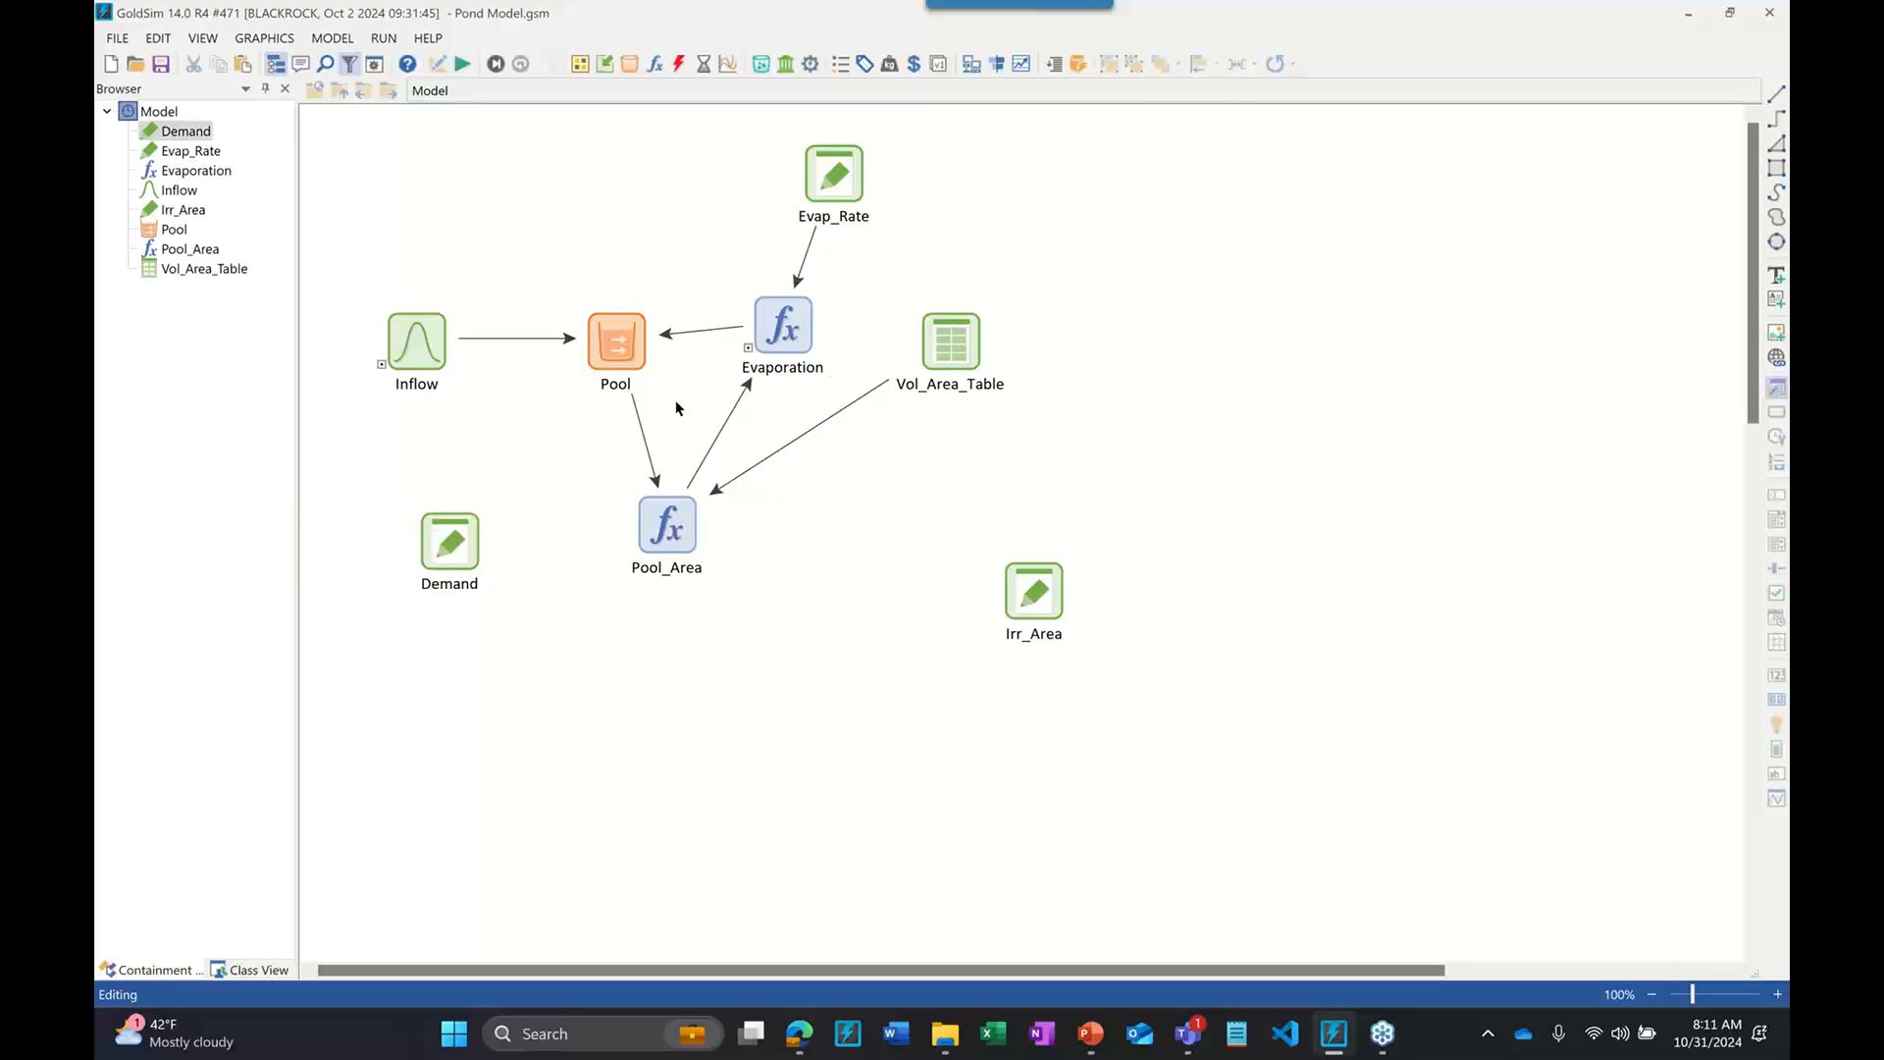
click(633, 376)
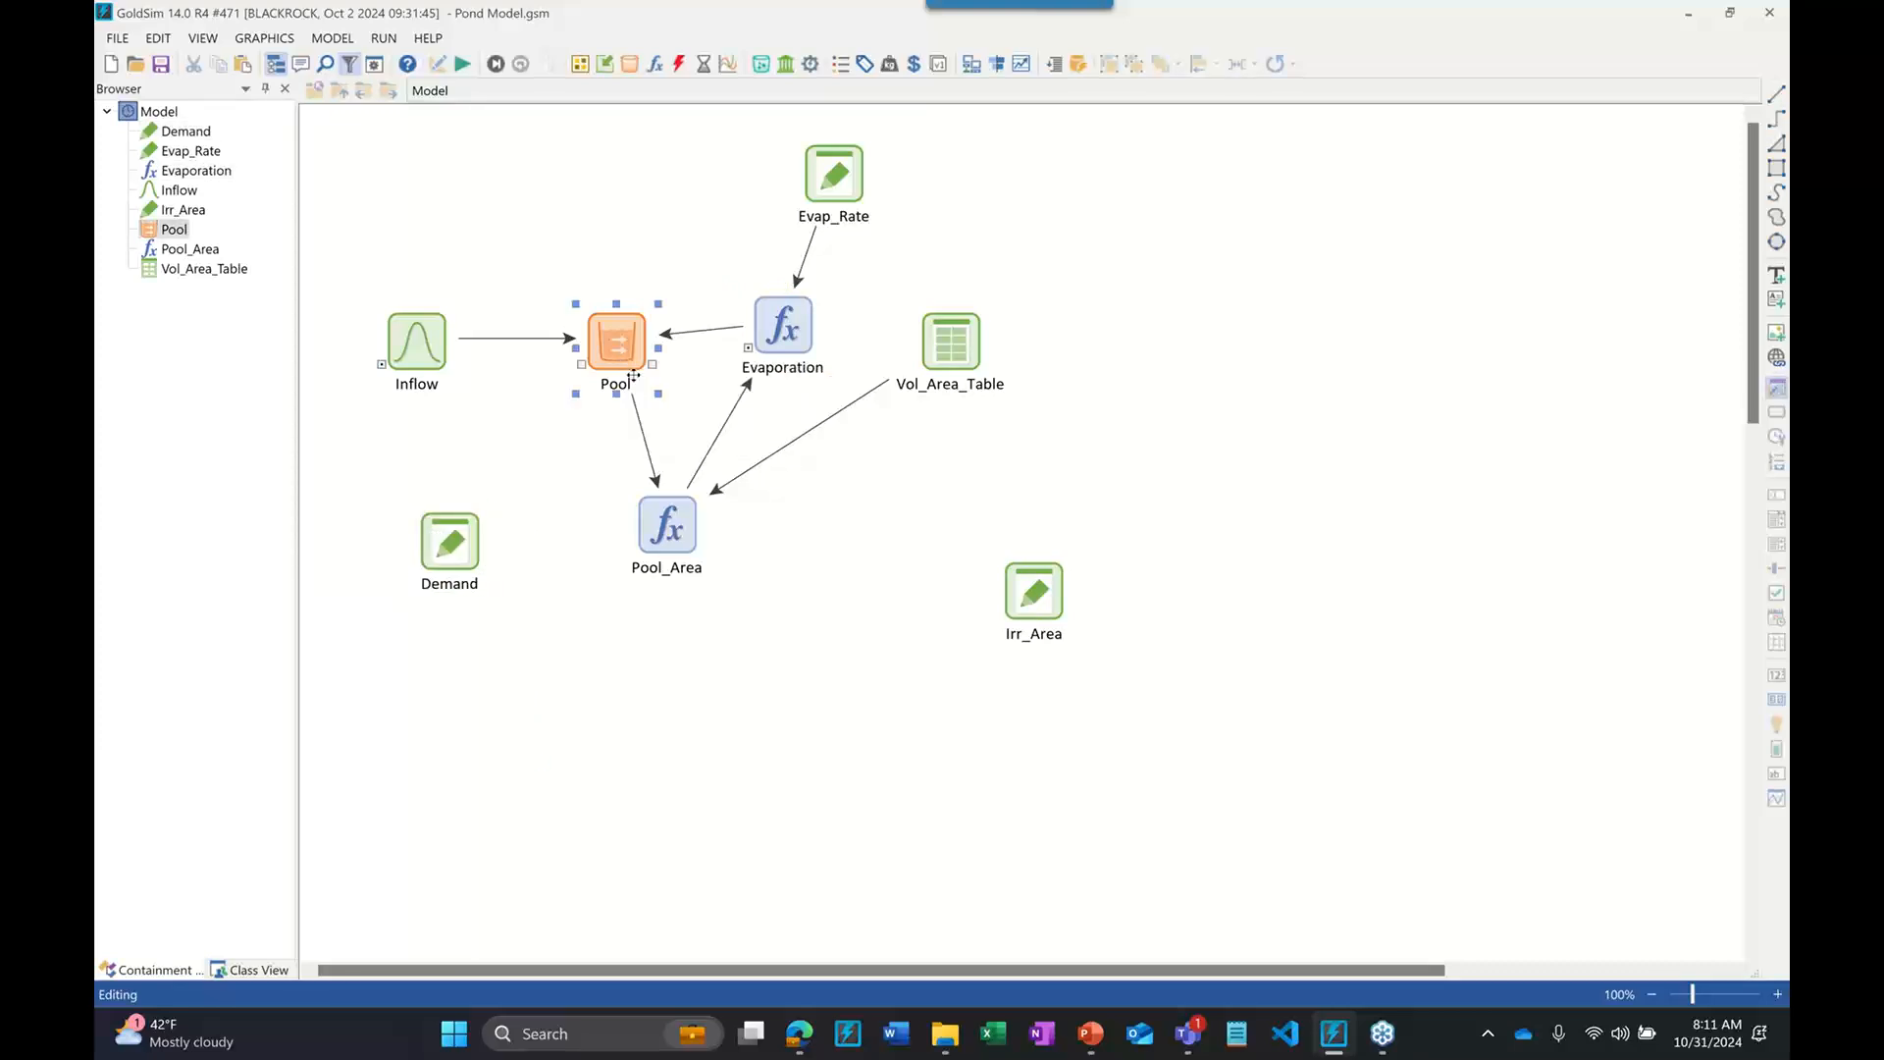
drag(633, 376, 649, 392)
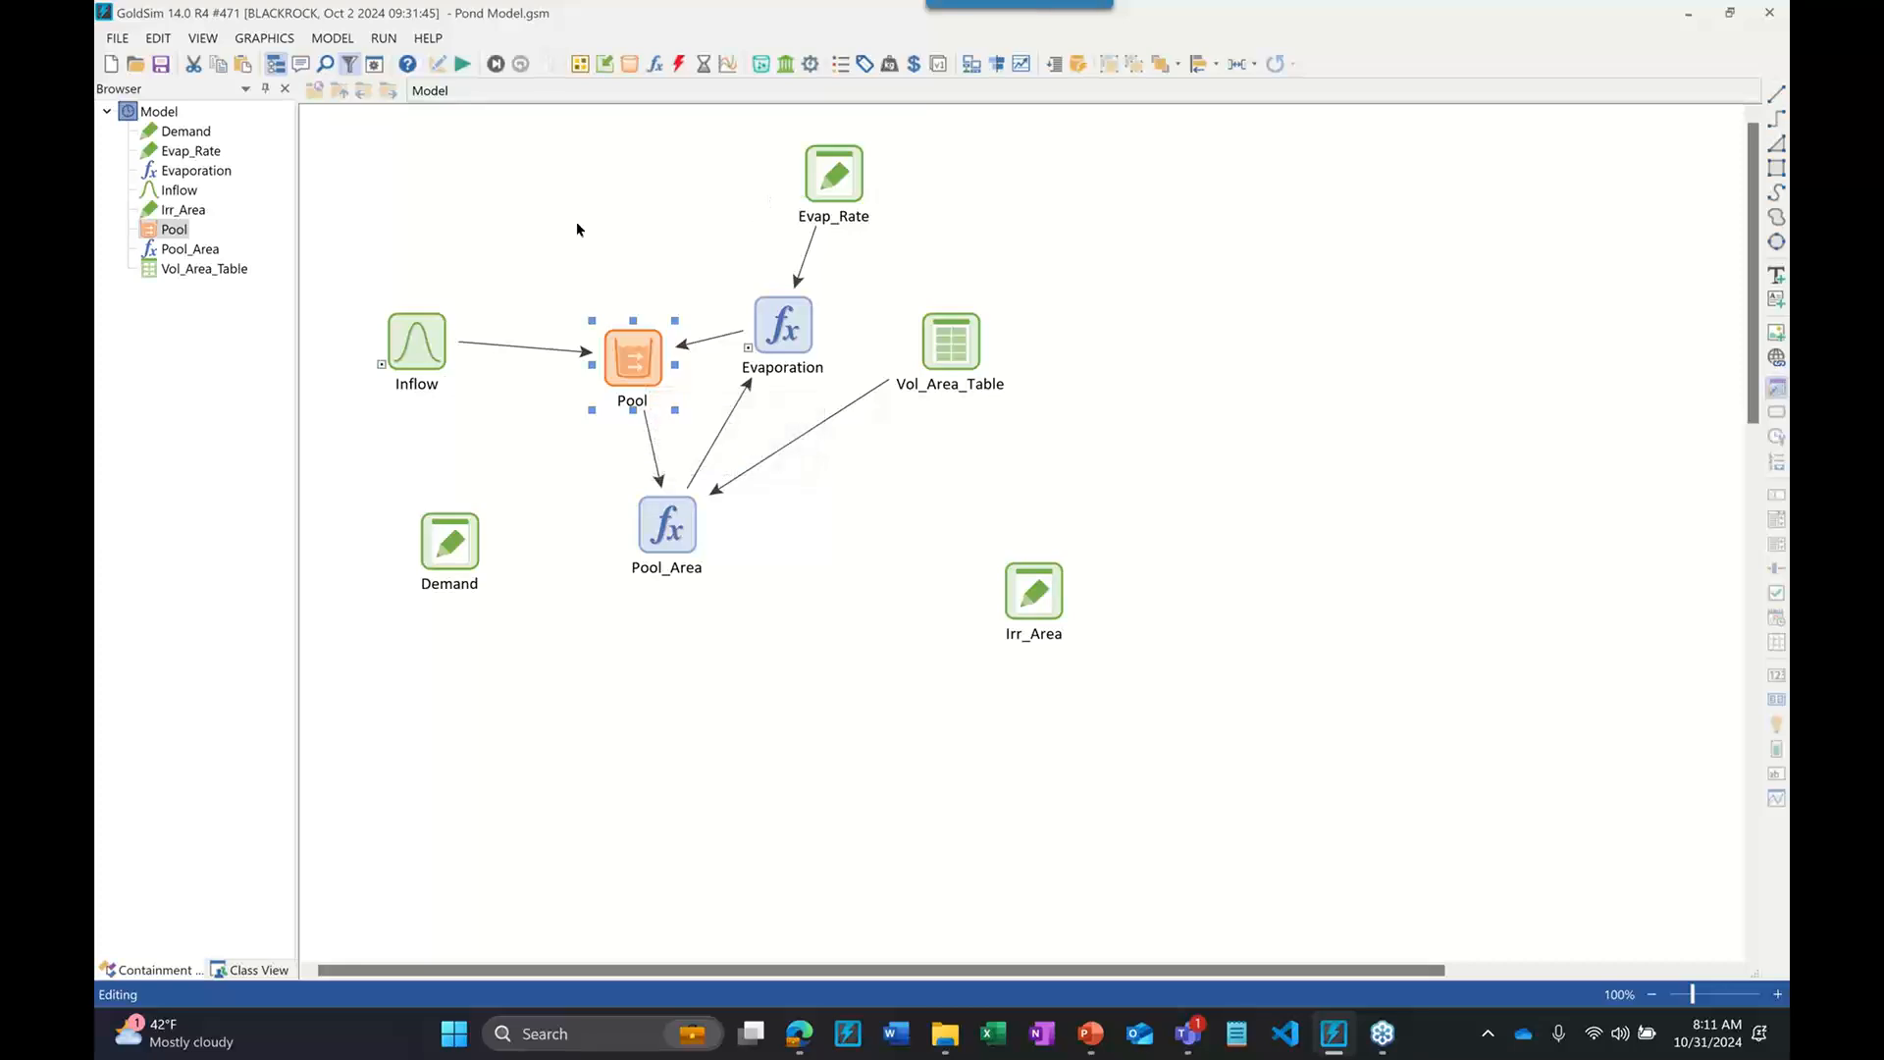
Add a Data element named Mean_Inflow above Inflow, with display units l/s and a value of 100 l/s
click(604, 65)
click(630, 90)
click(426, 192)
text(Mean_Inflow)
key(Tab)
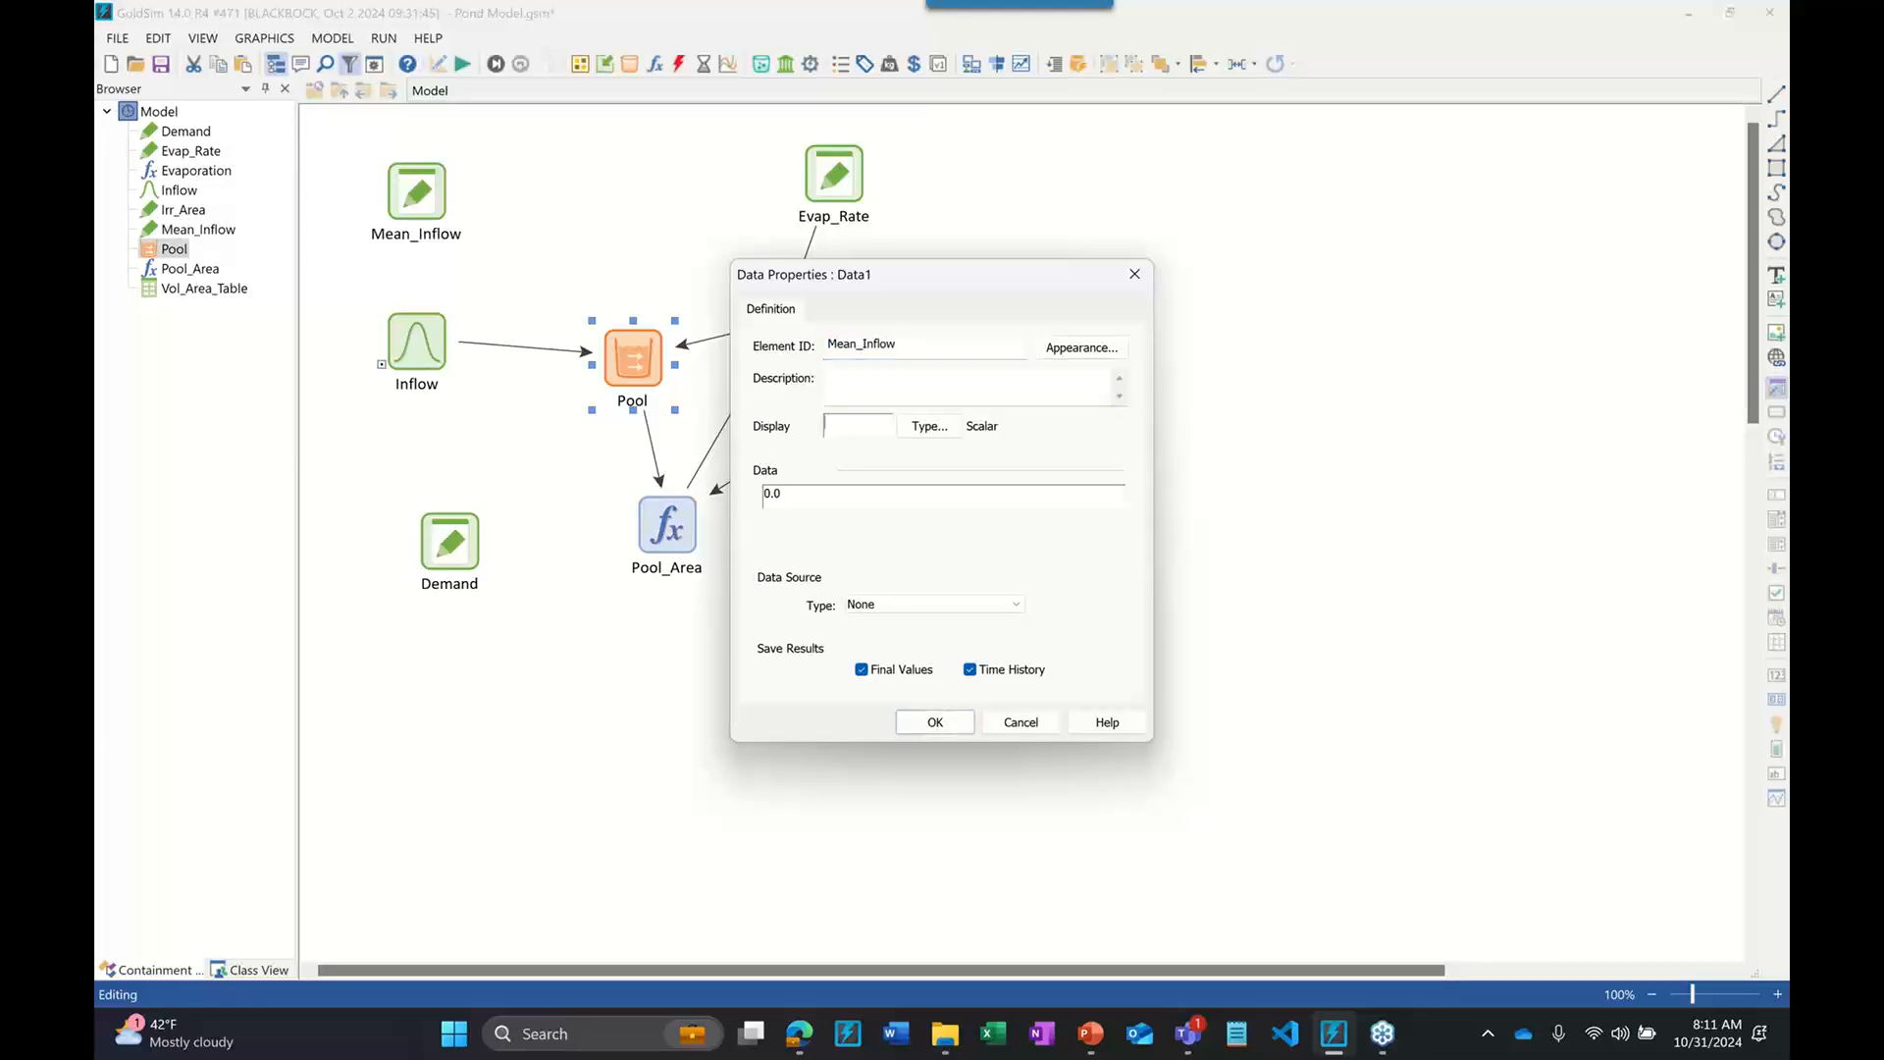
text(l/s)
key(Tab)
key(Tab)
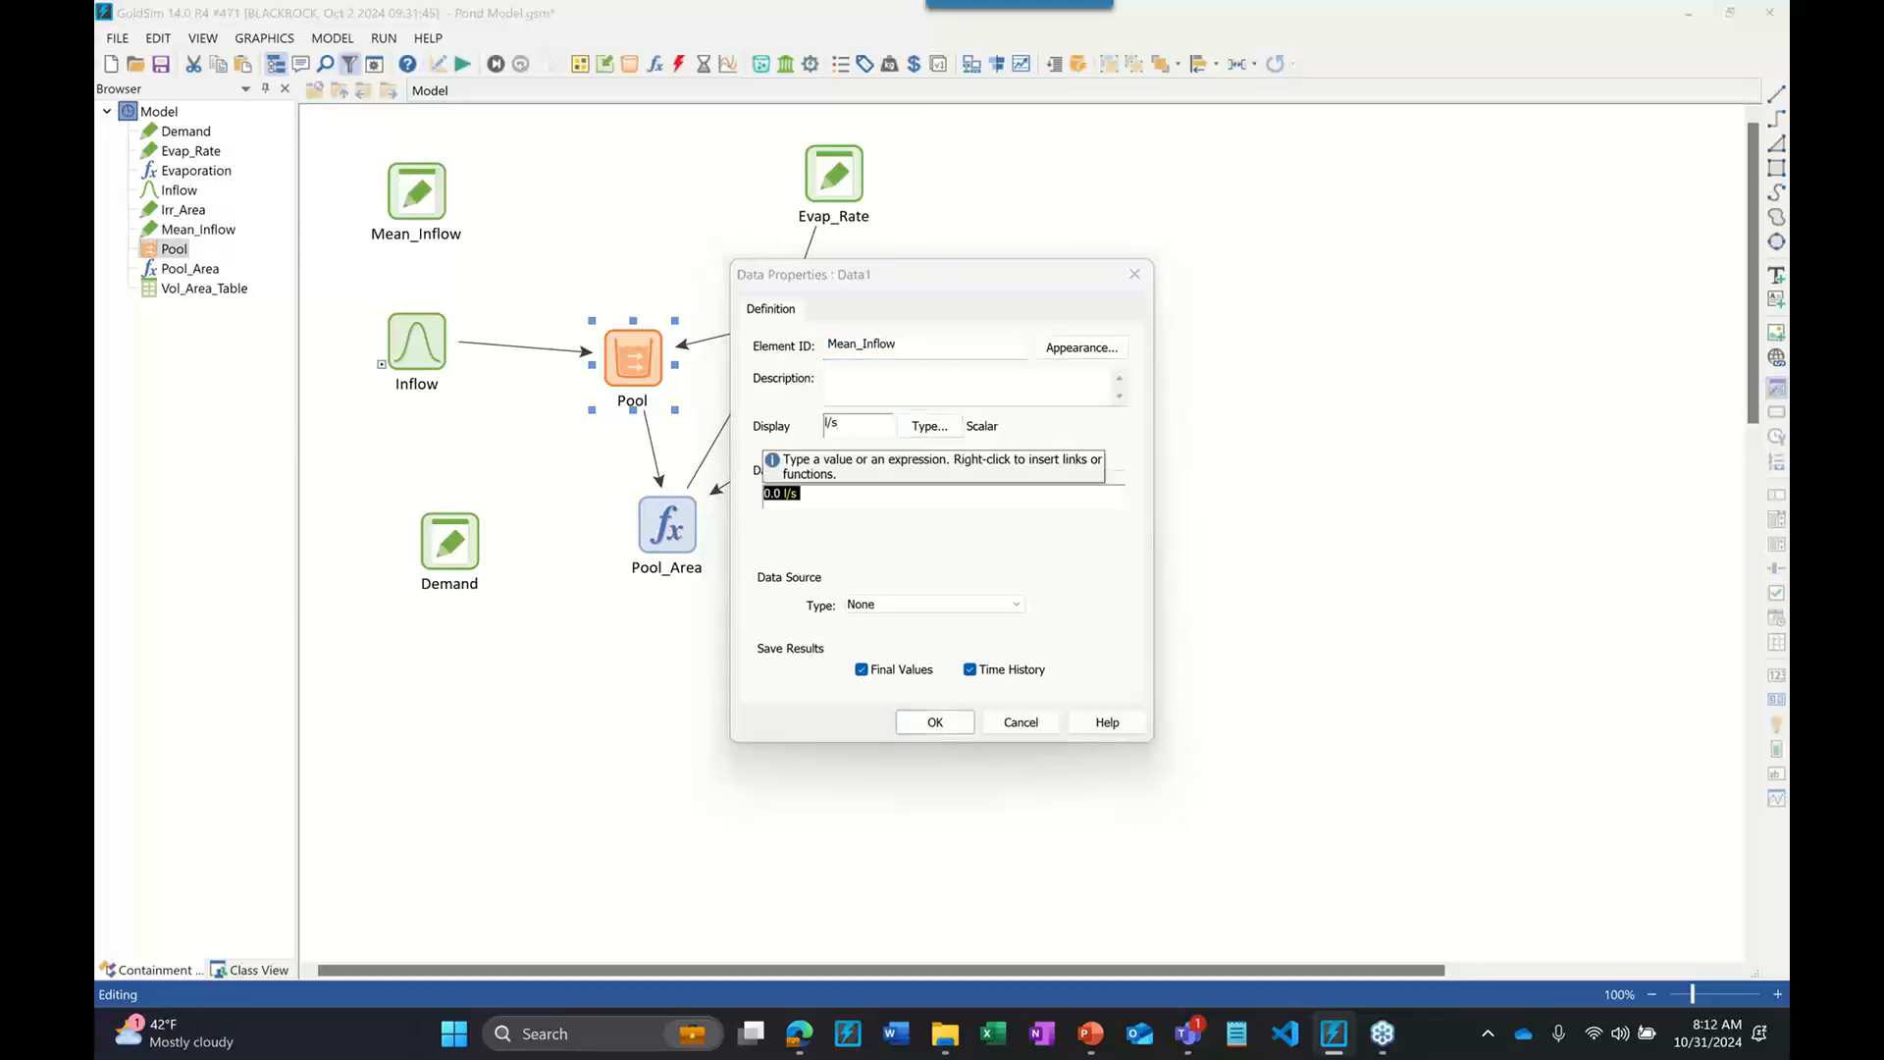
text(100)
key(Return)
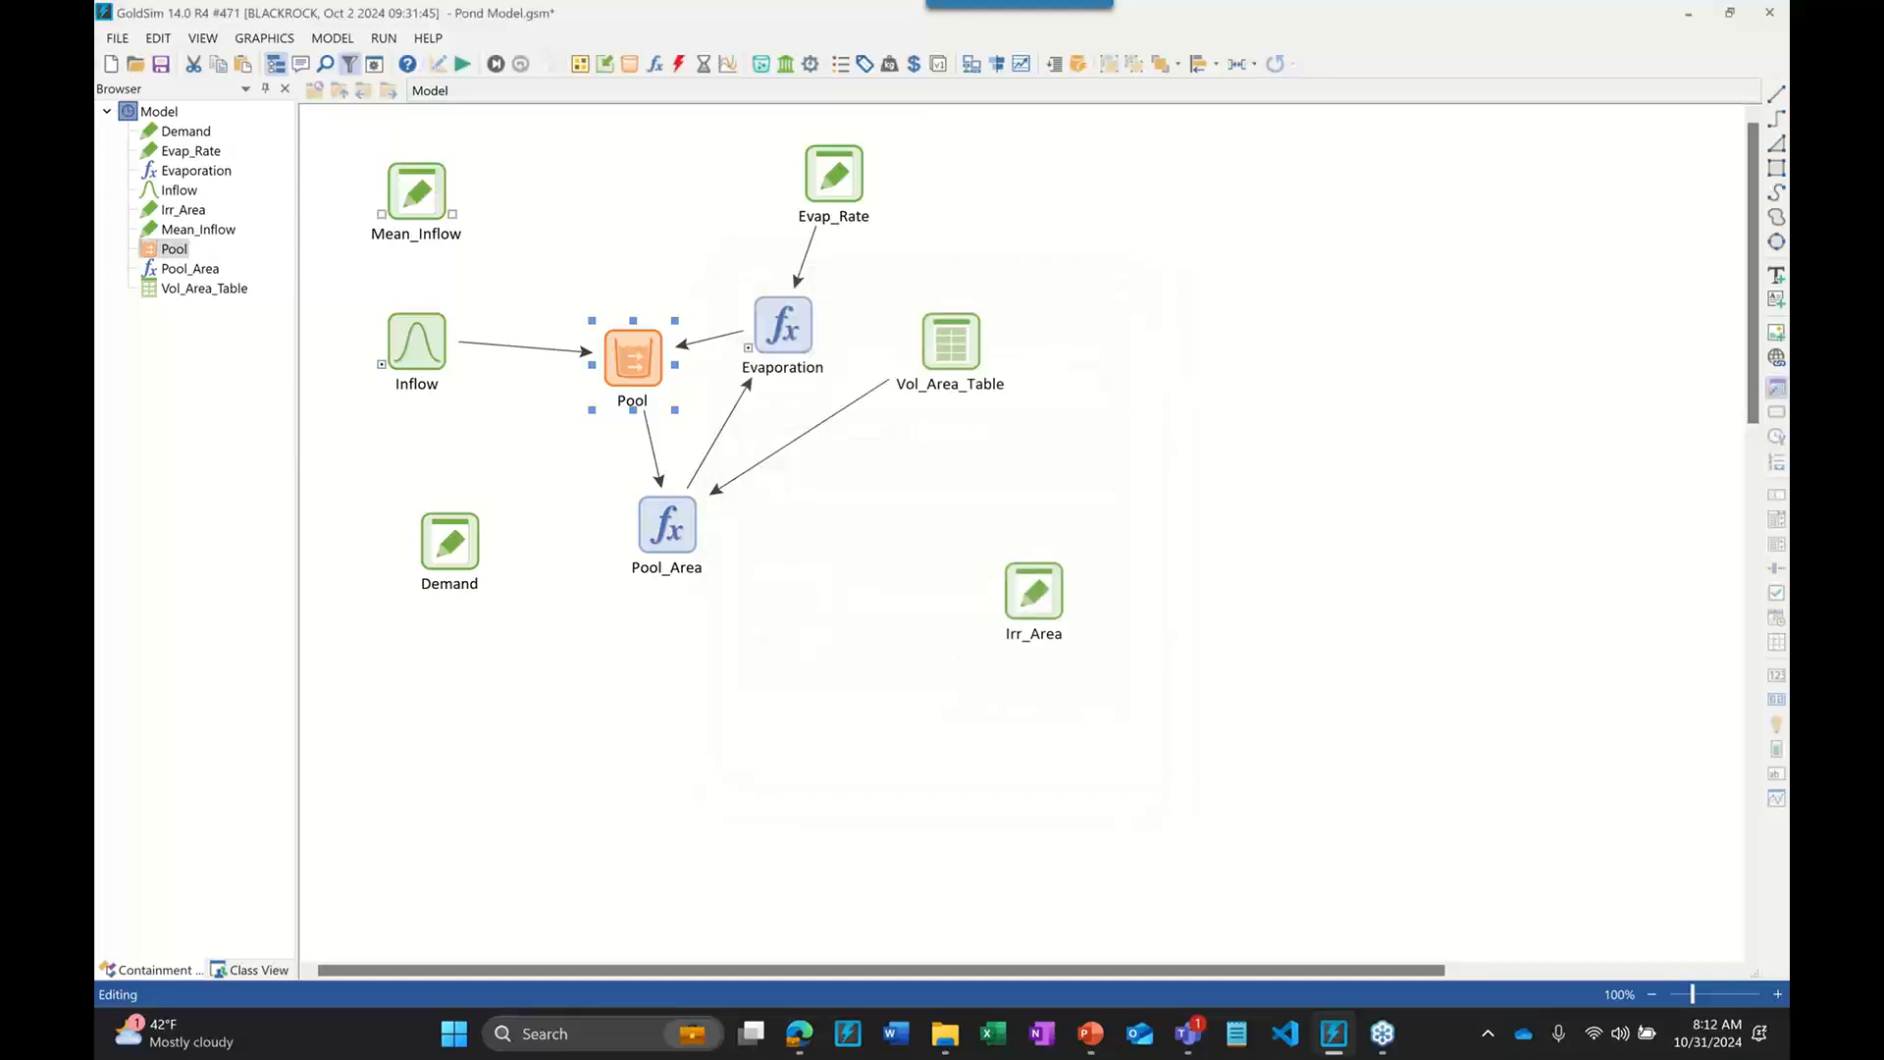
Link the mean of the Inflow element's exponential distribution to Mean_Inflow
double_click(413, 303)
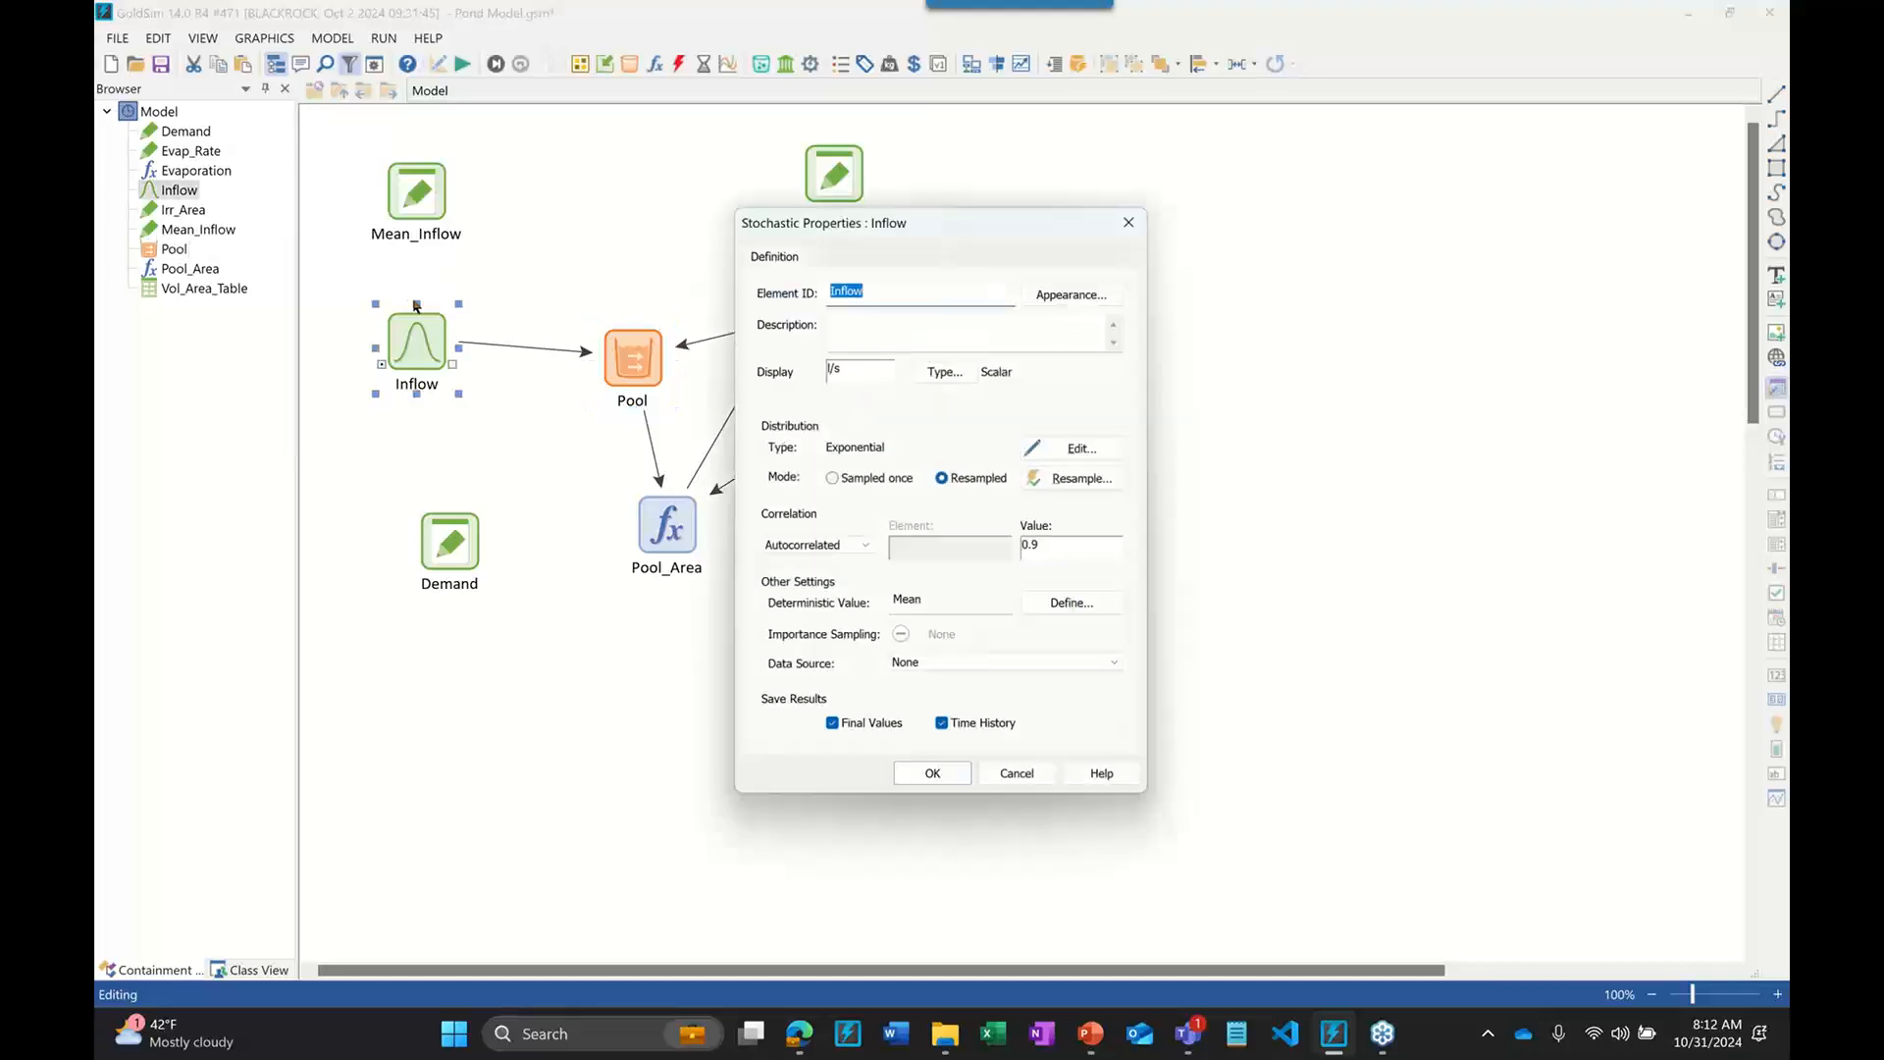
click(1054, 448)
drag(751, 415, 640, 423)
text(Mean_Inflow)
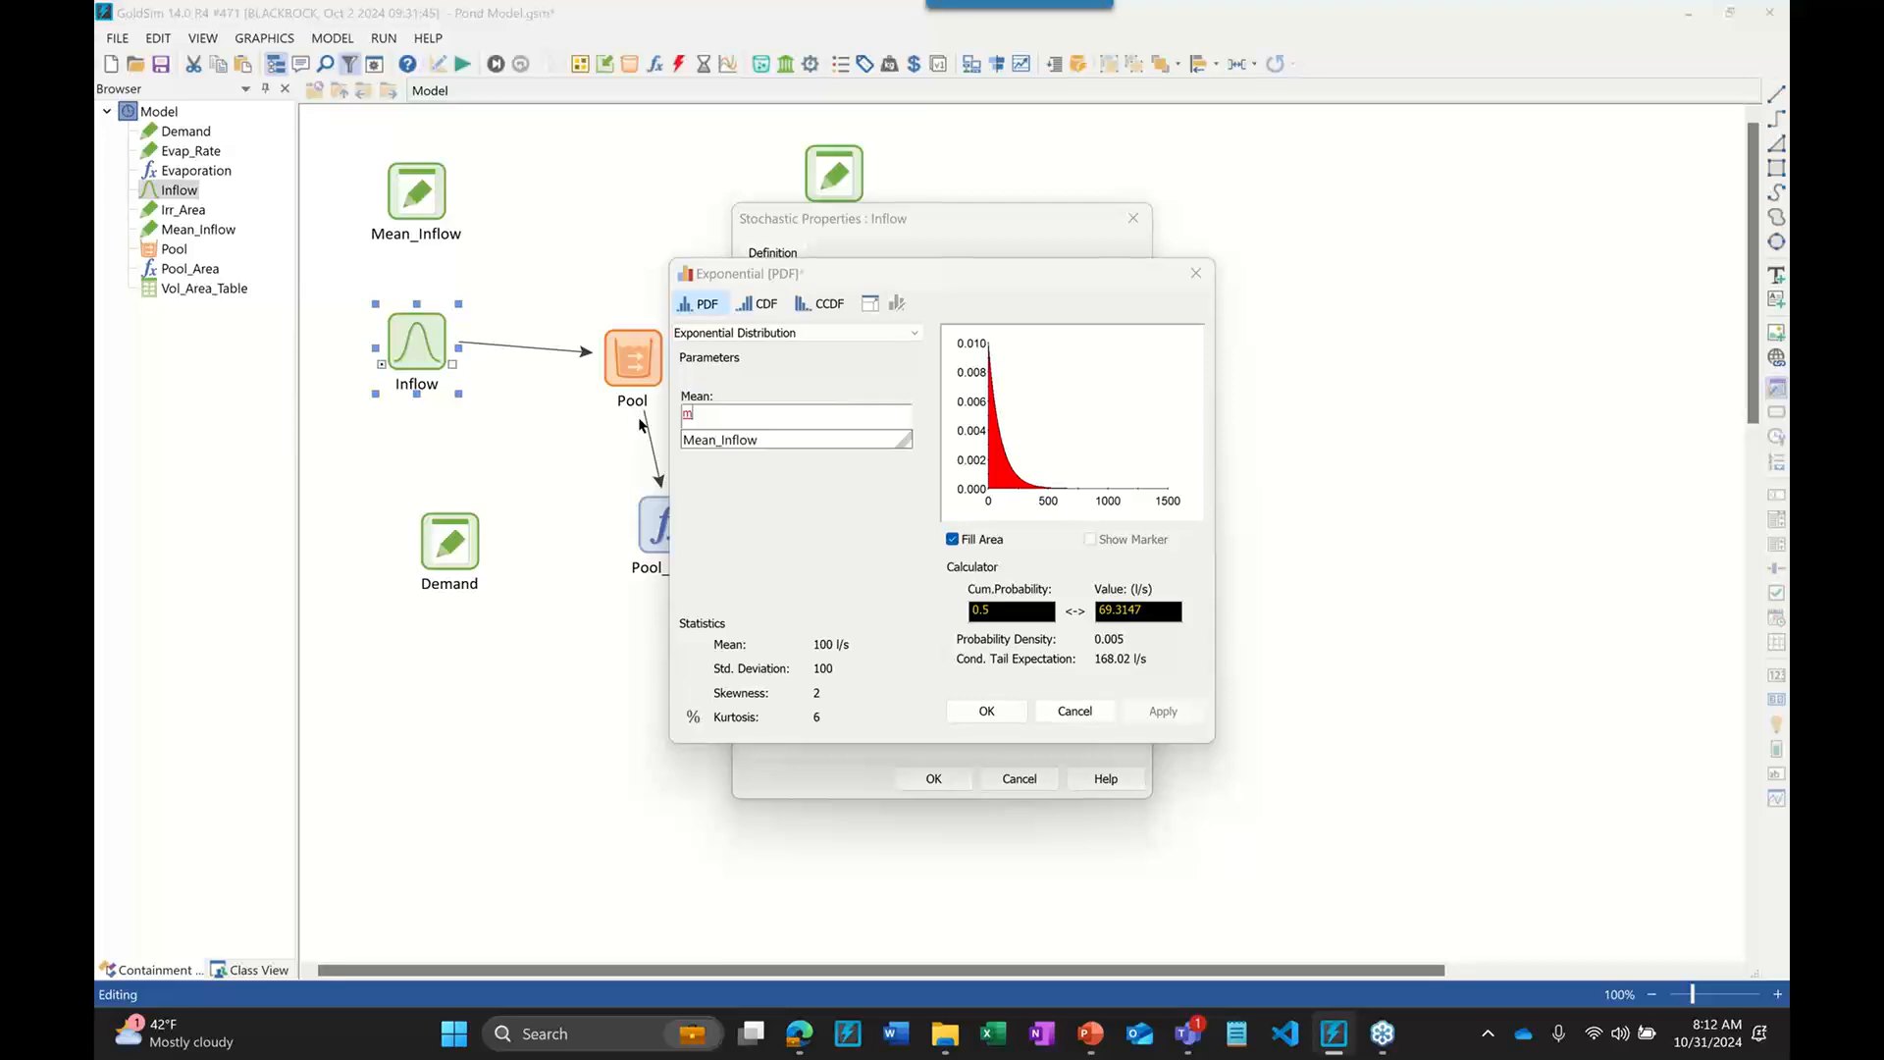
click(976, 709)
click(933, 777)
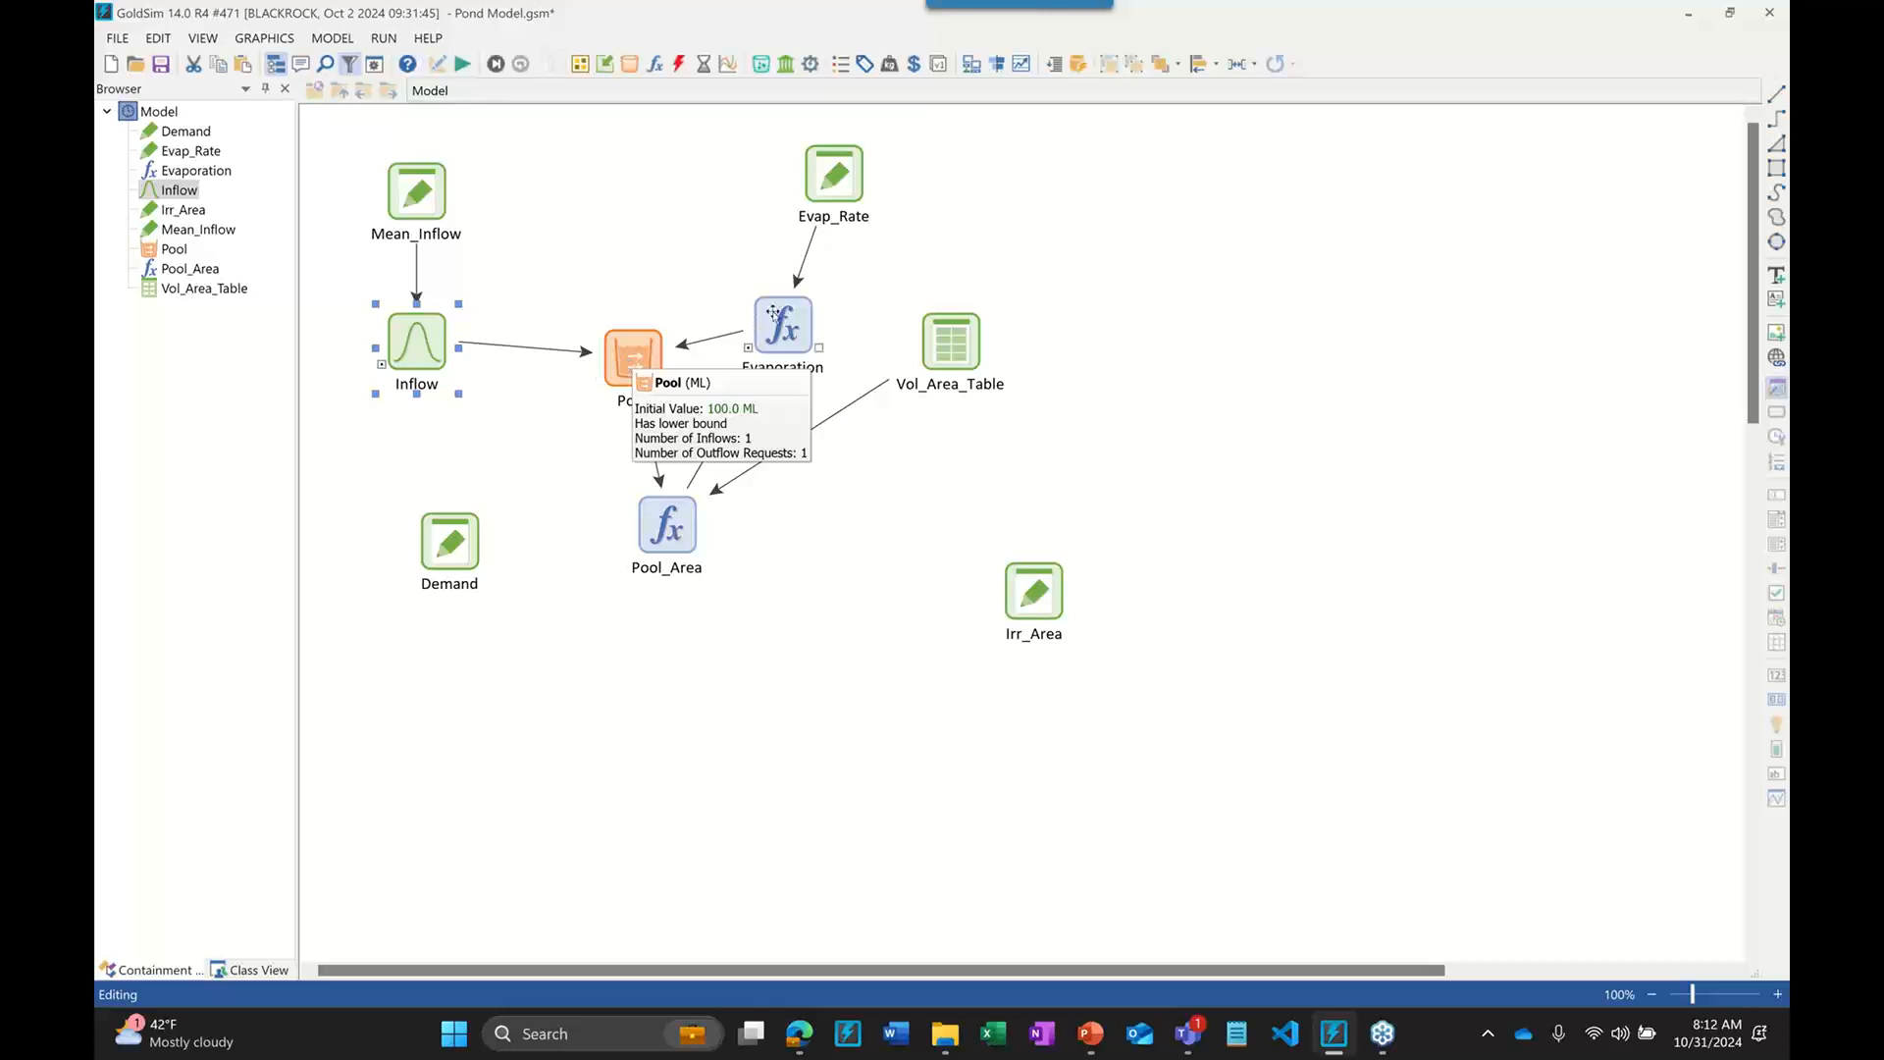
Move Vol_Area_Table in the diagram so that it sits directly beside Pool_Area
drag(955, 341, 838, 525)
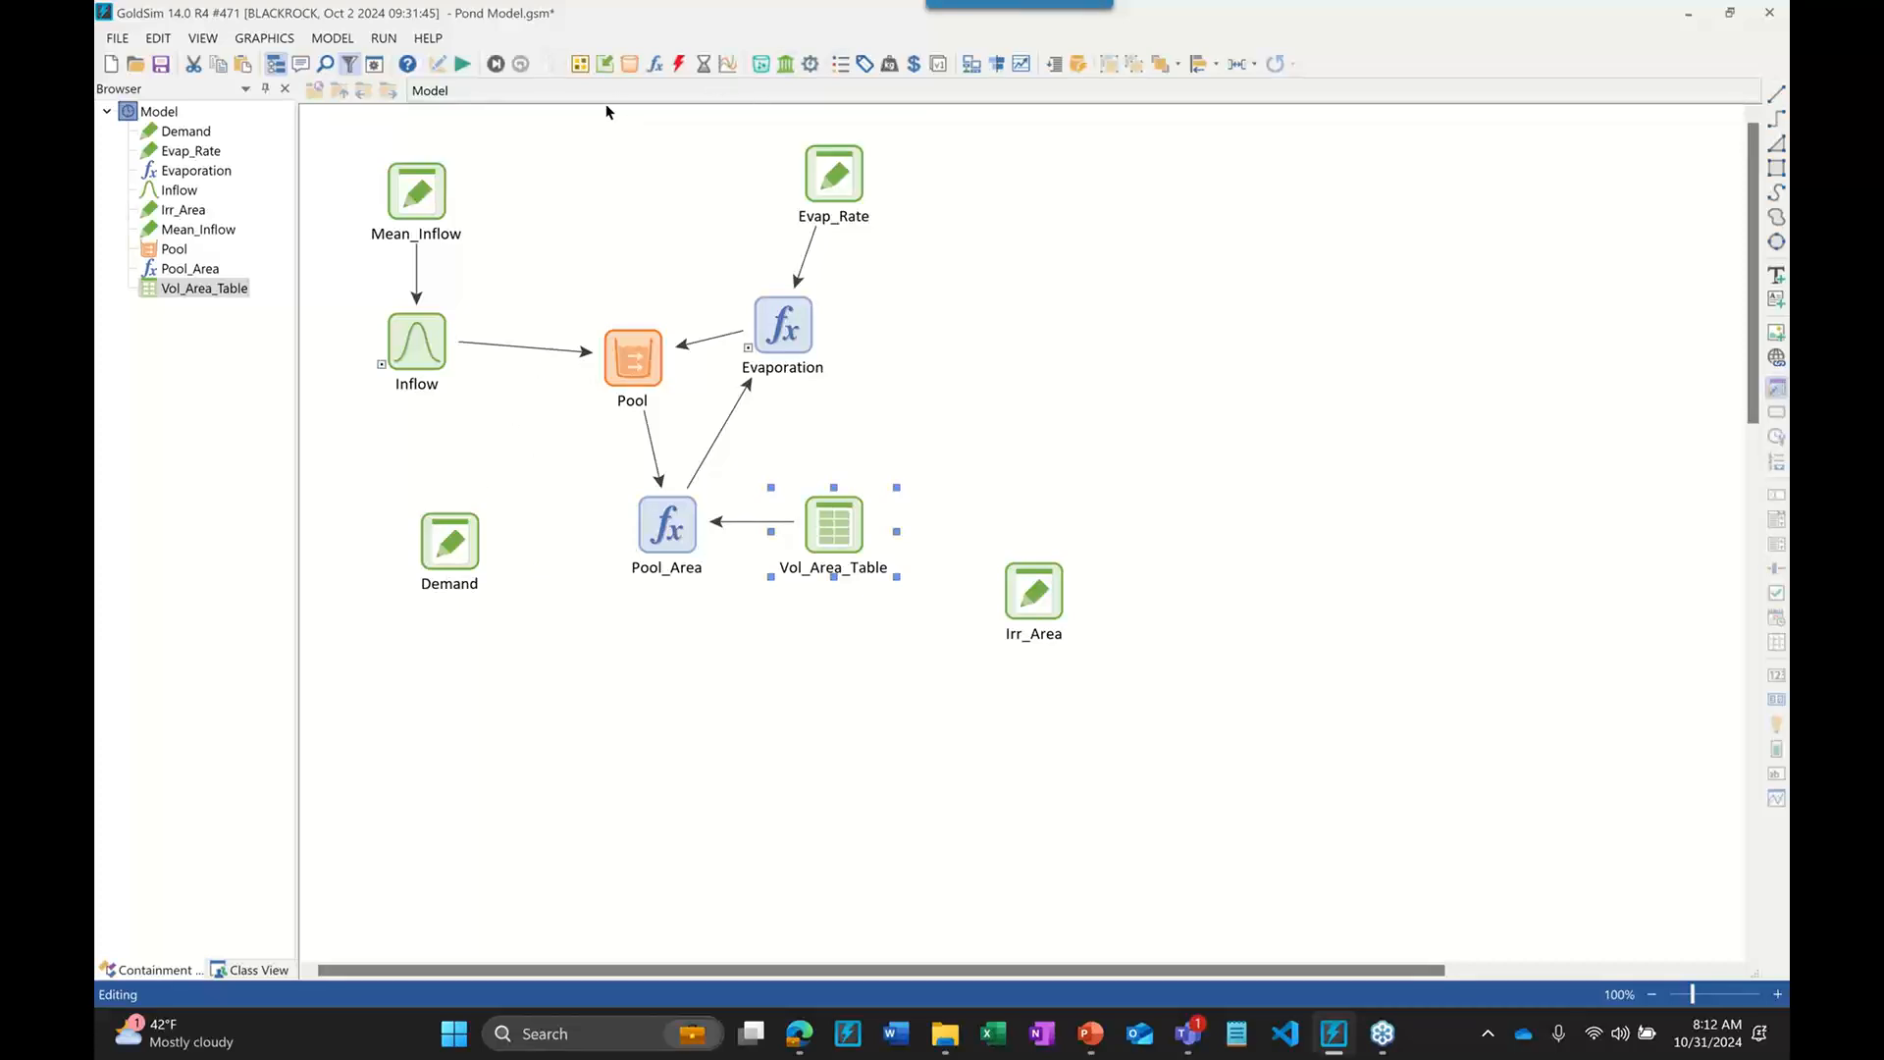
click(1143, 578)
Inspect the Irr_Area value and the monthly vector data of Evap_Rate, and close the properties without changes
mouse_move(1046, 593)
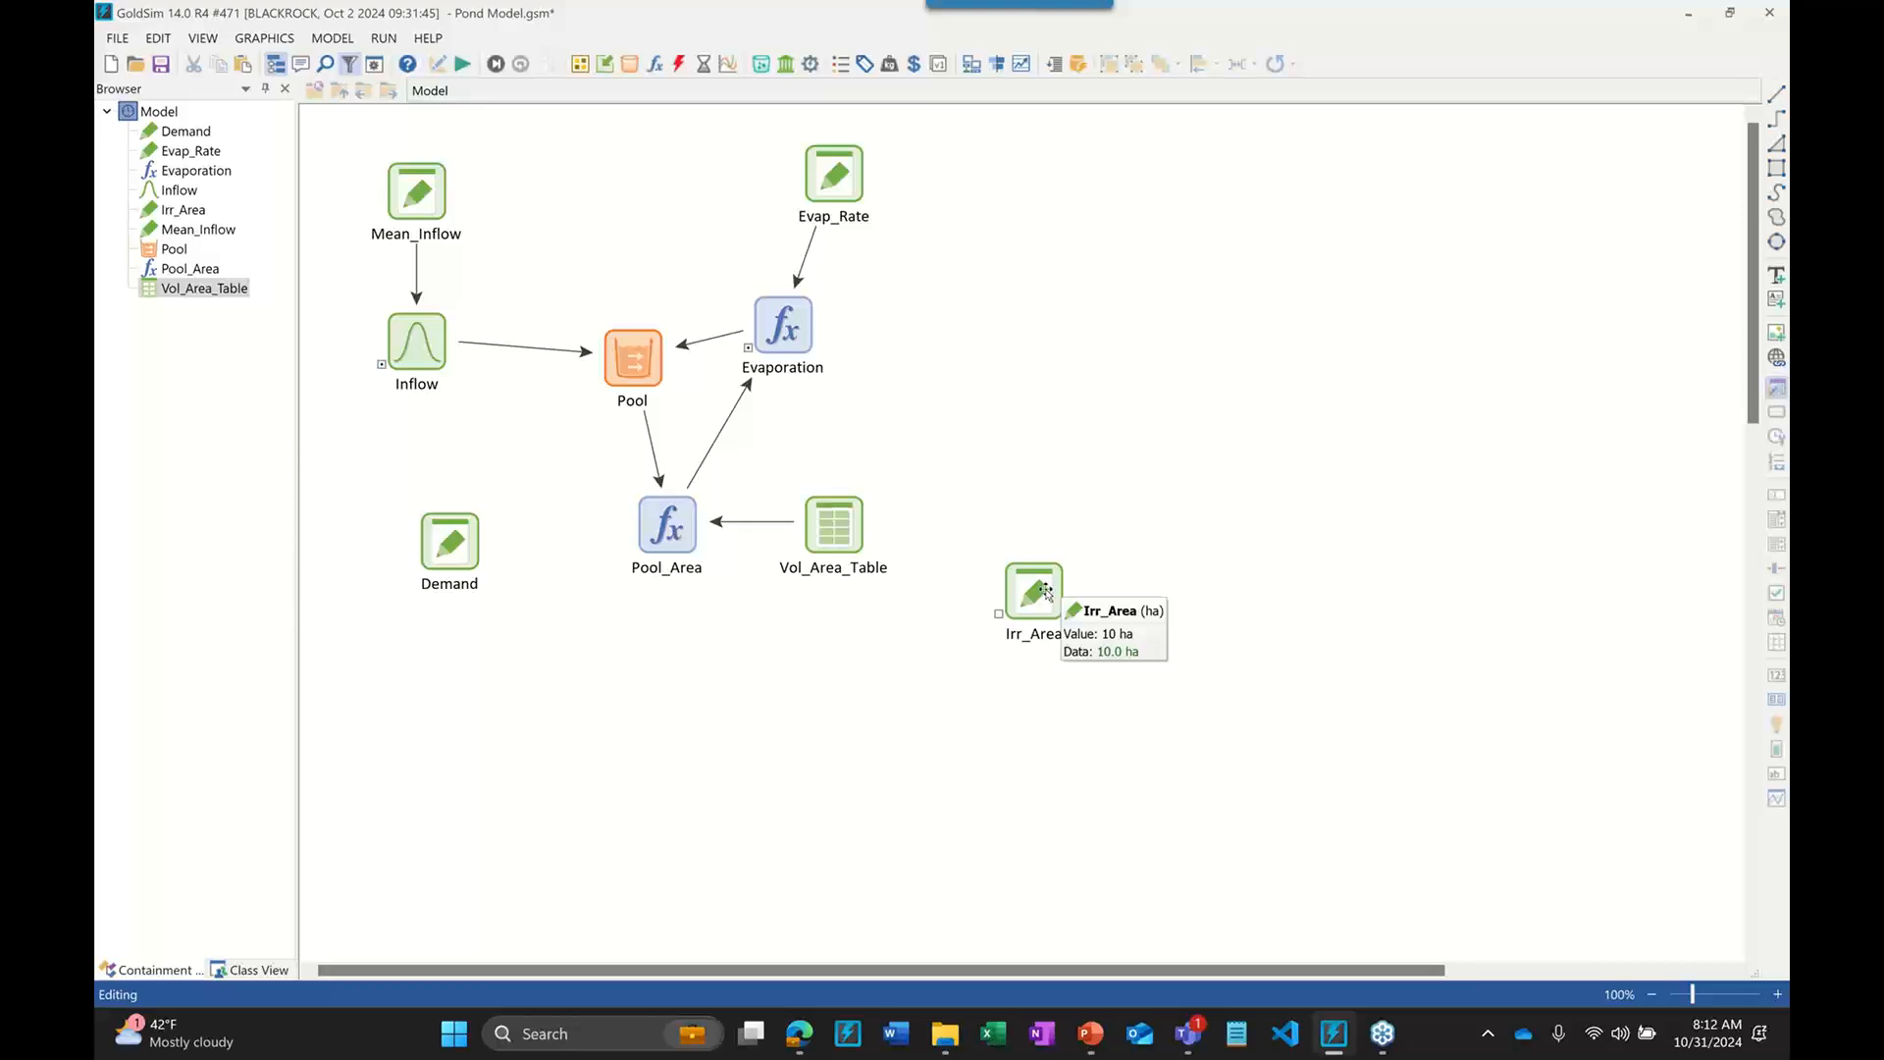
click(1046, 592)
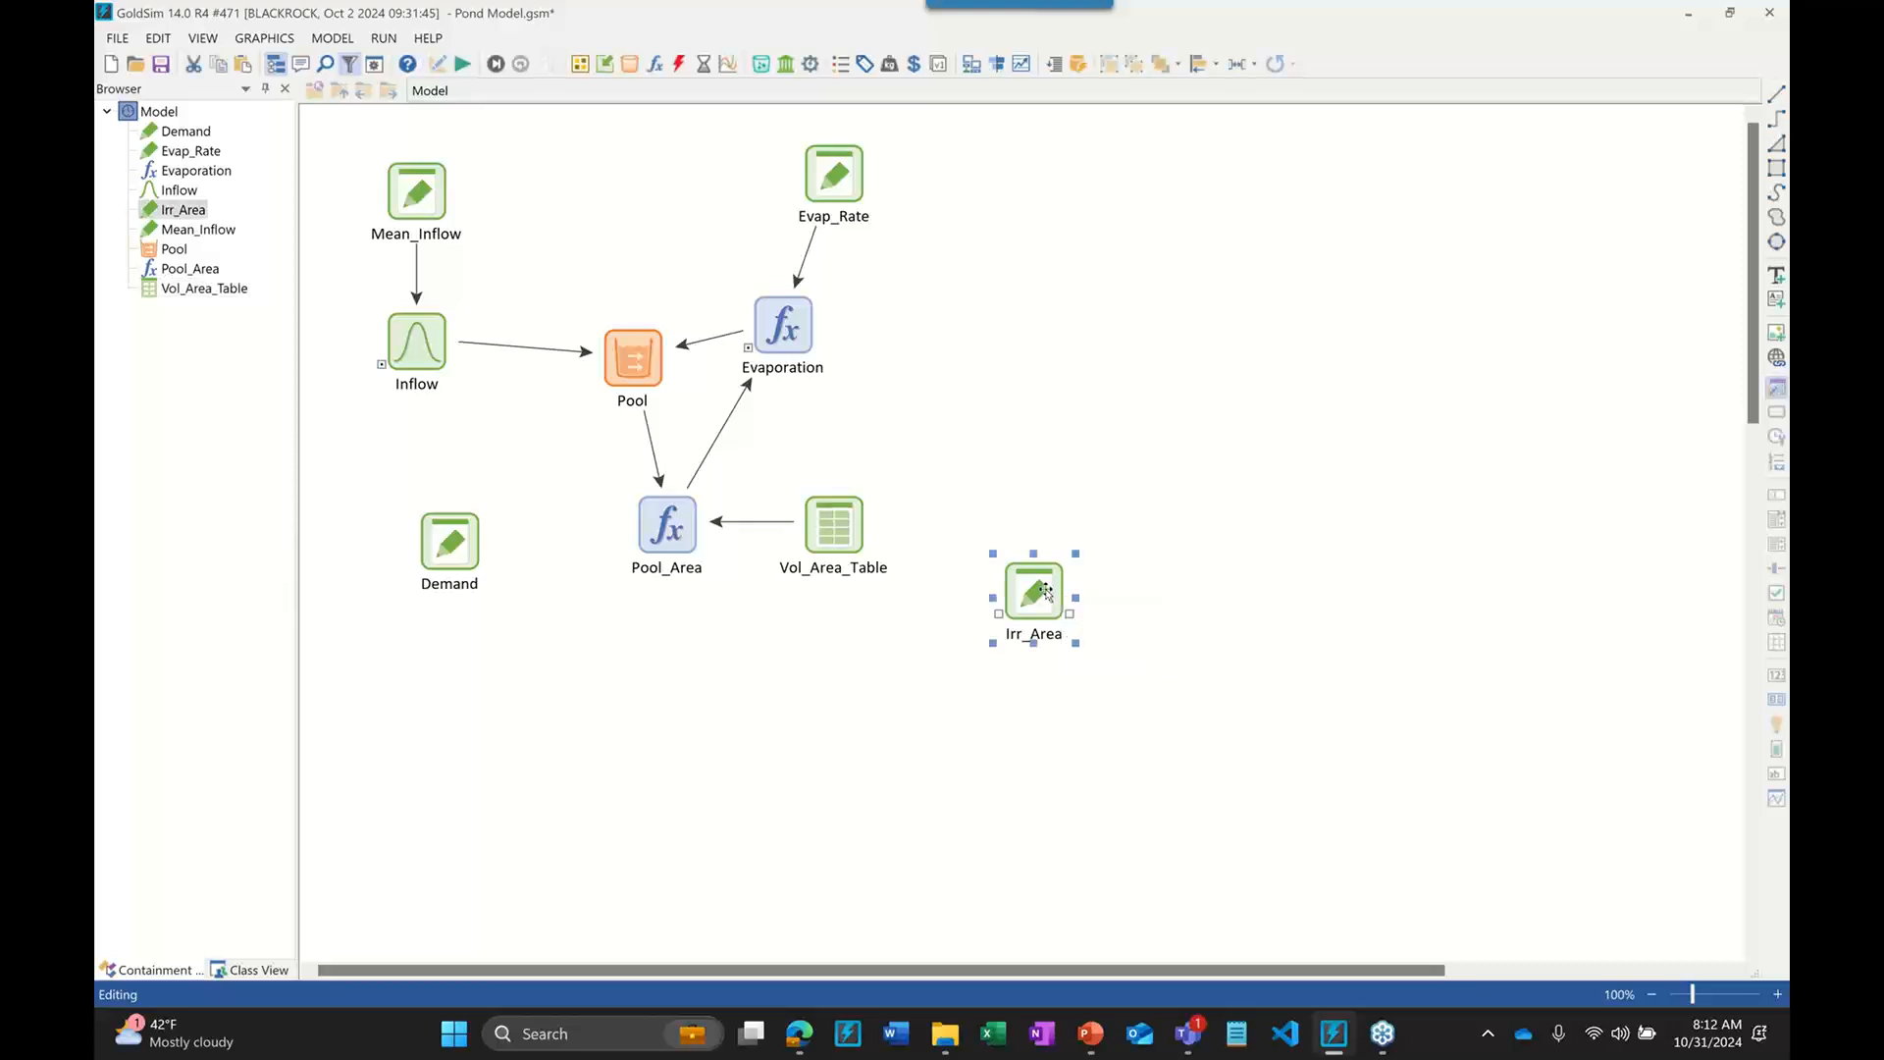
mouse_move(836, 177)
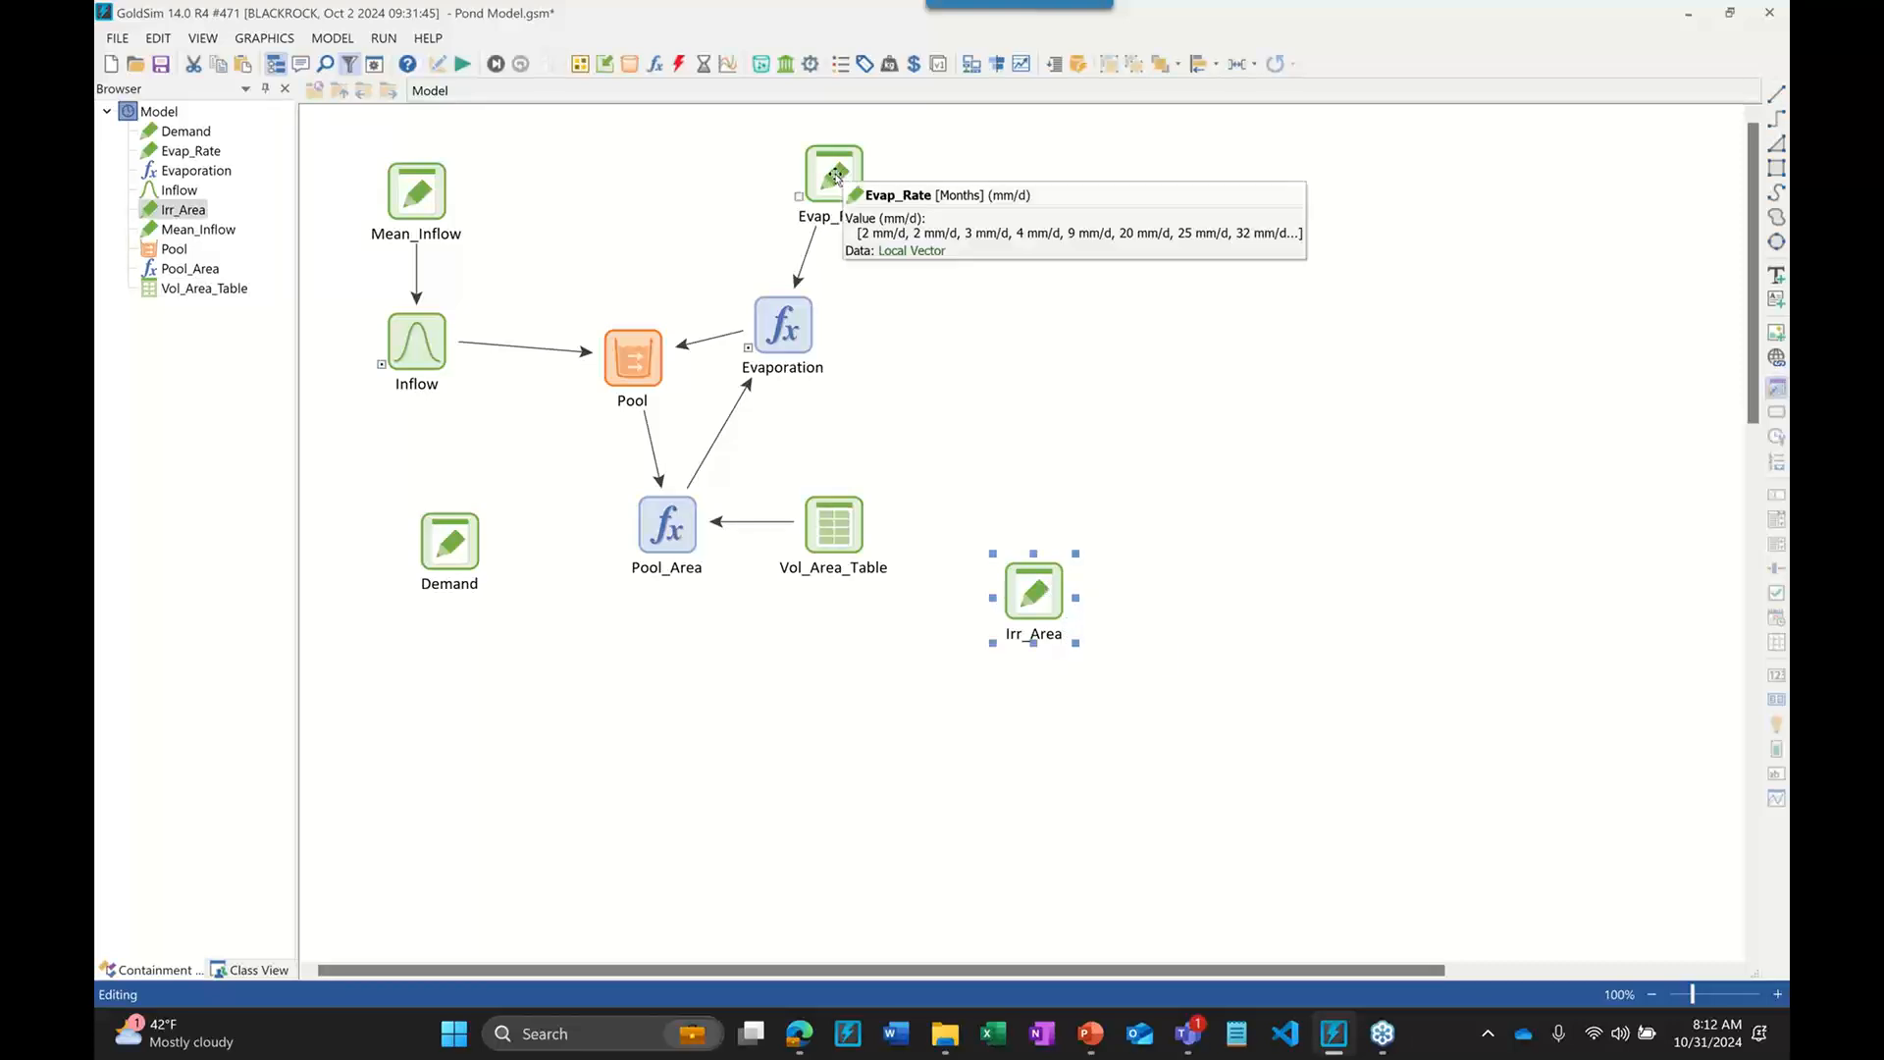
double_click(836, 177)
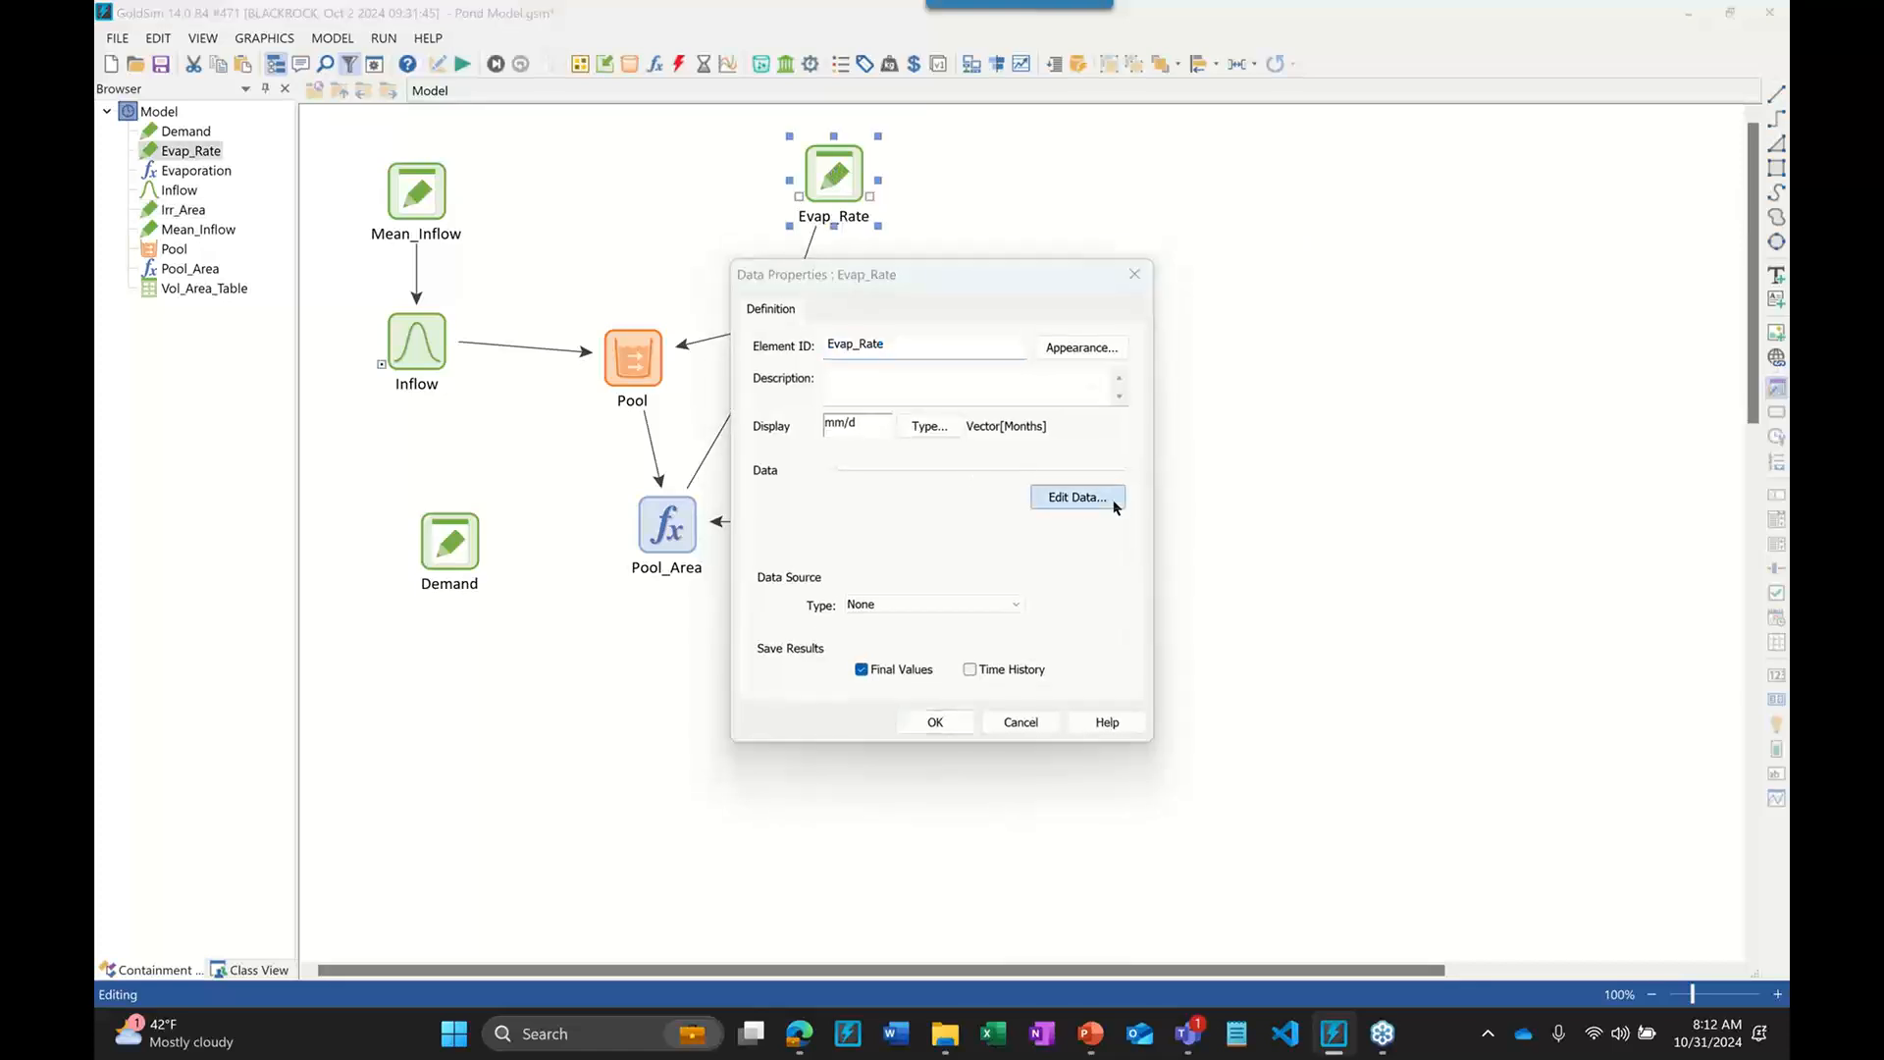
click(1115, 508)
click(1025, 747)
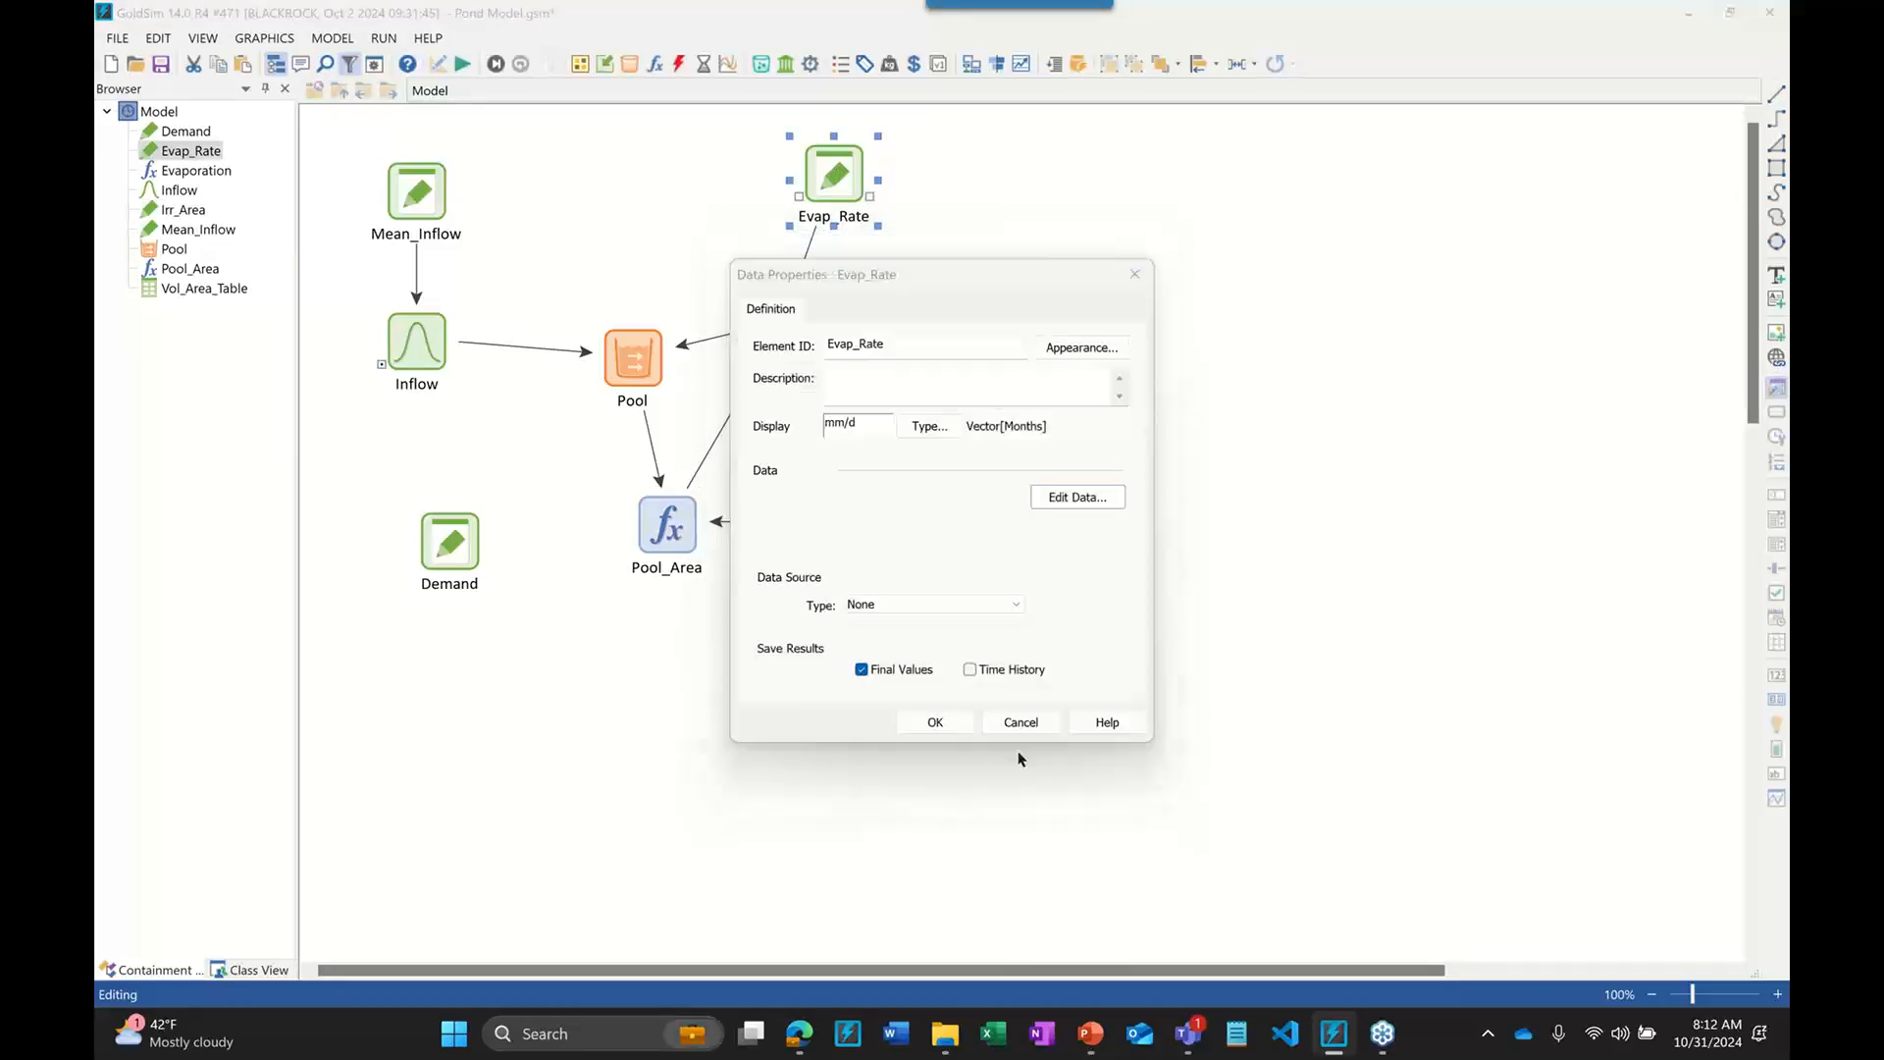
click(934, 722)
click(922, 500)
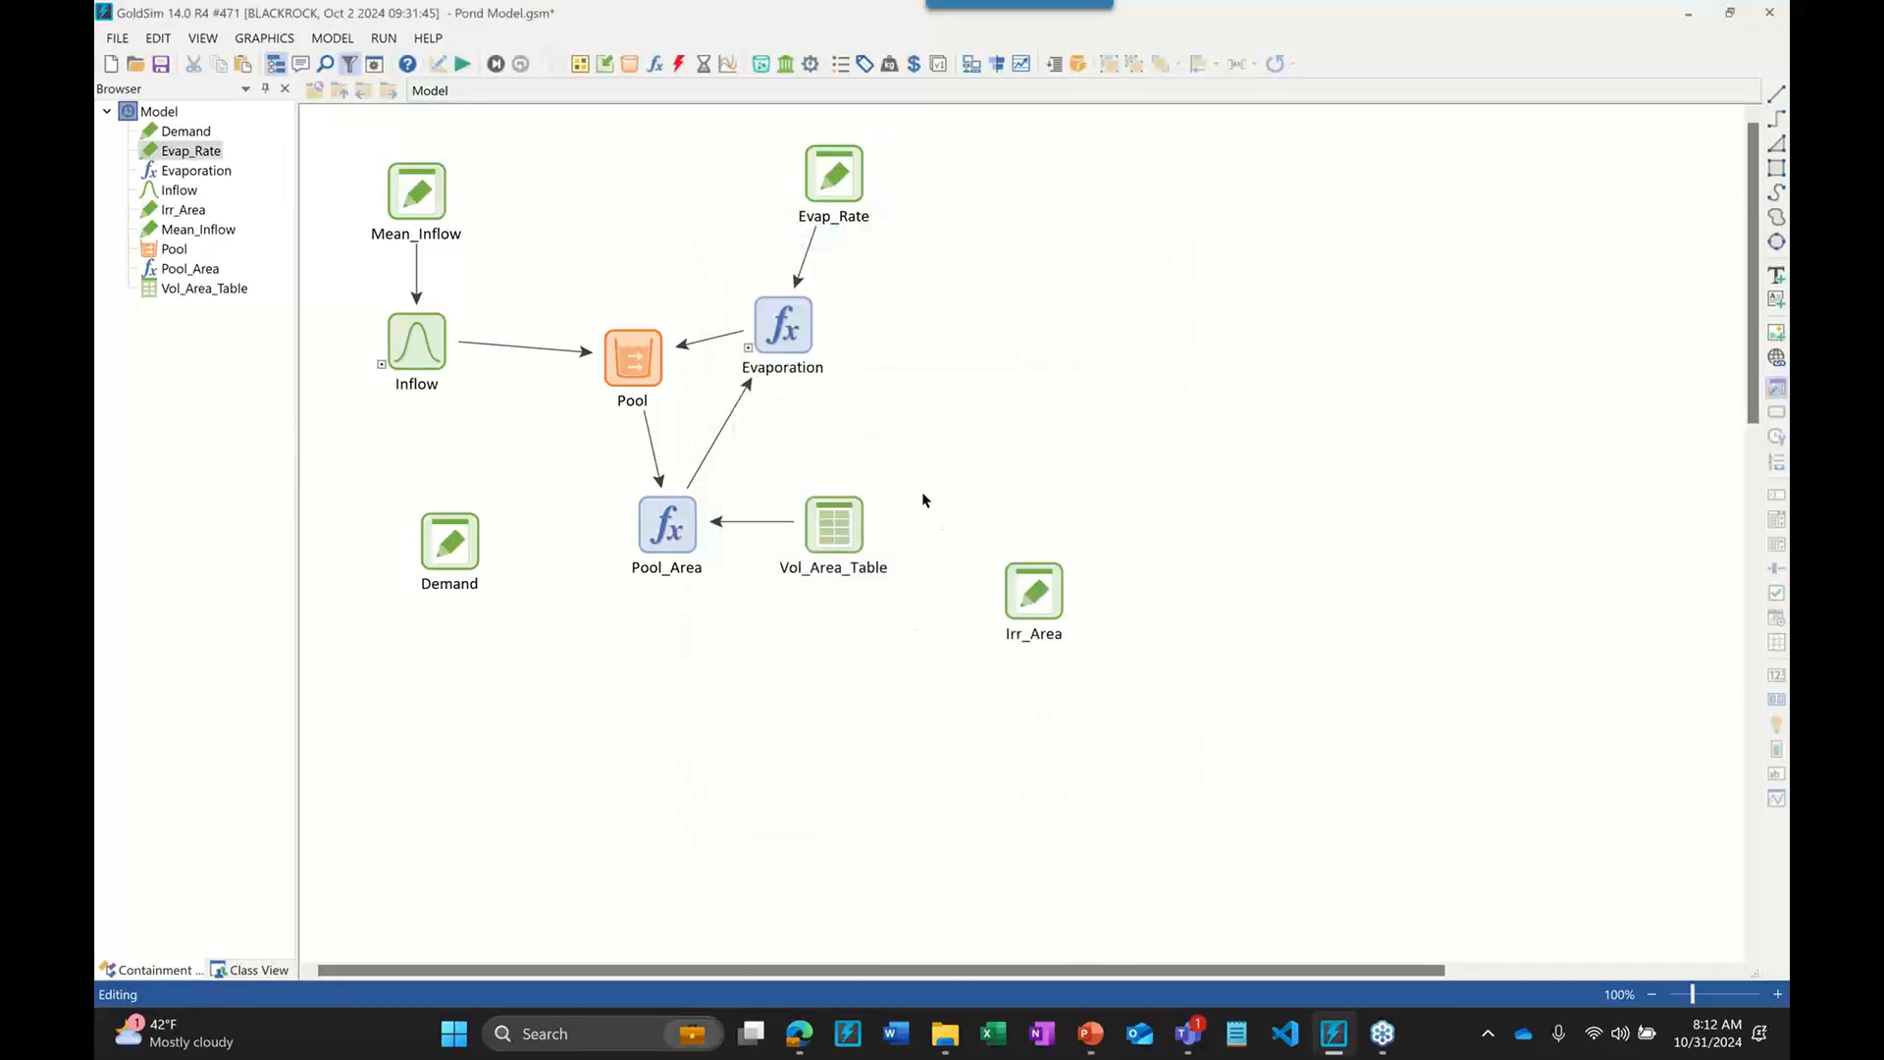
Add a Dashboard element to the right of Evap_Rate and name it Main DashBoard
click(579, 67)
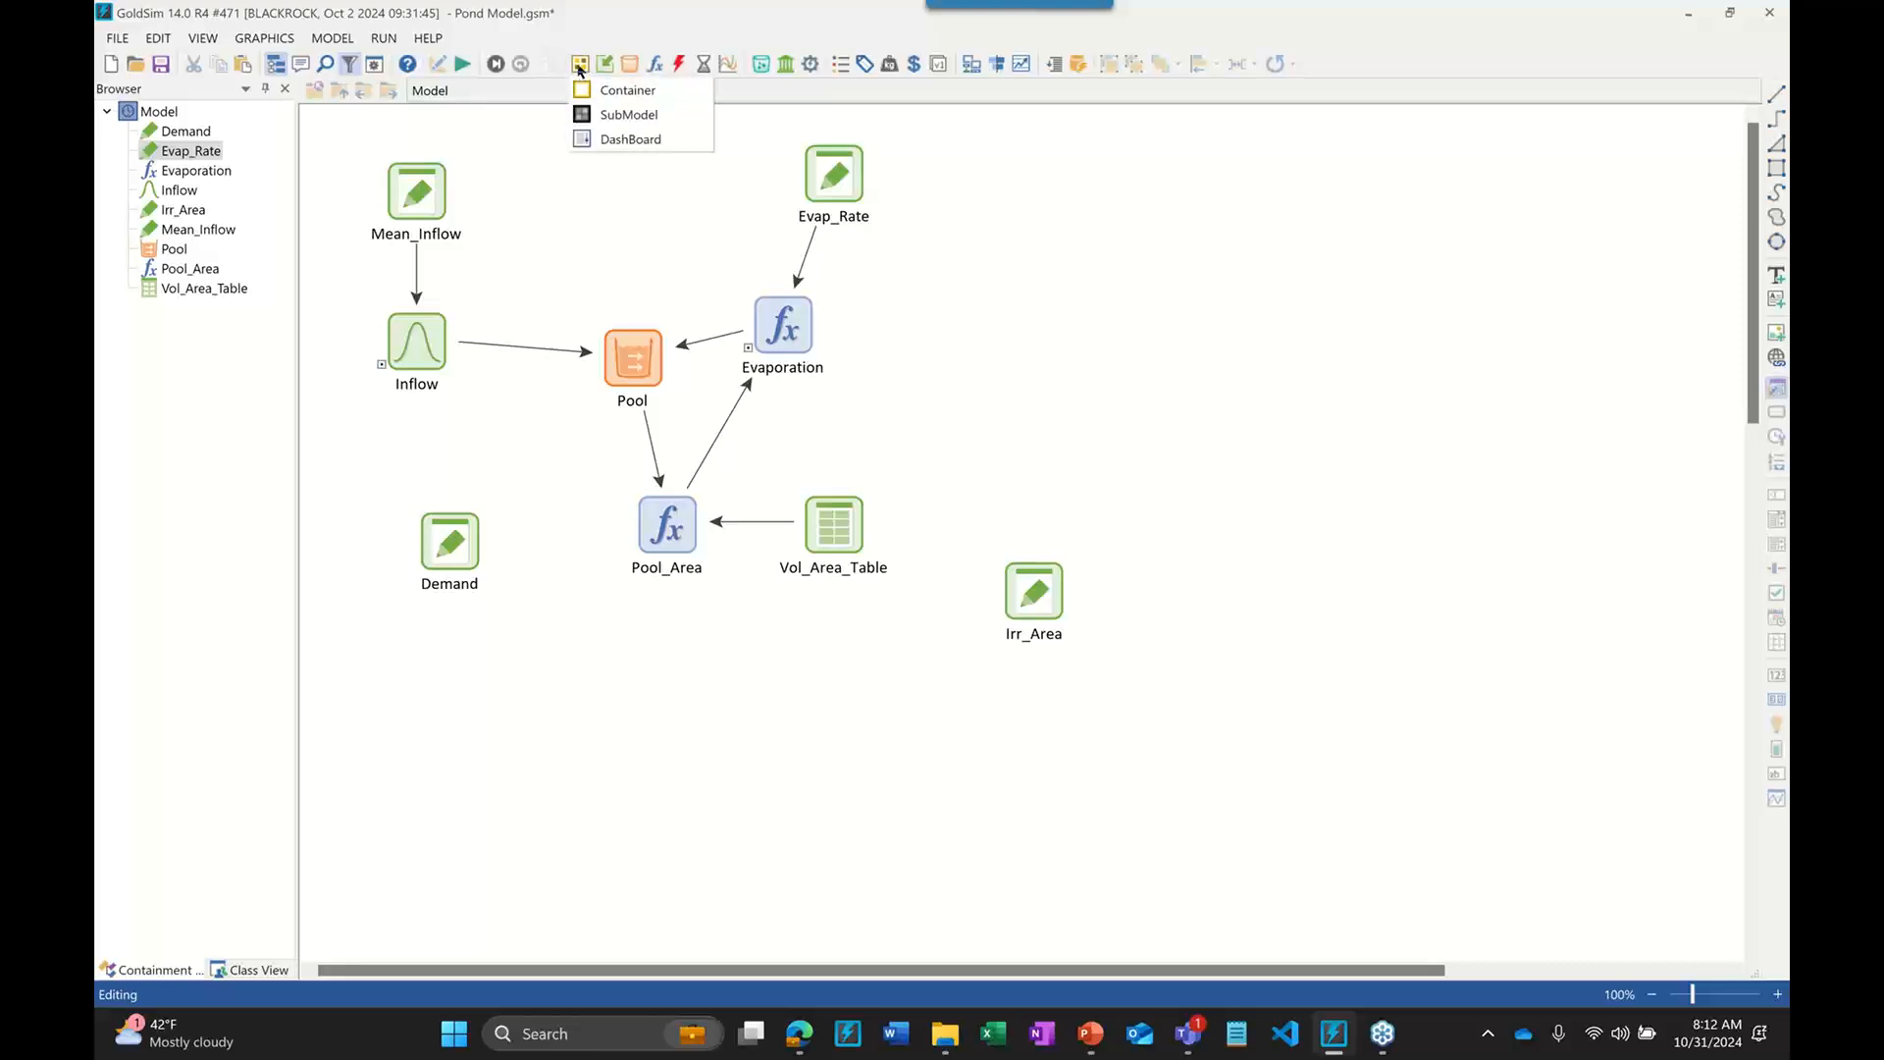
click(628, 141)
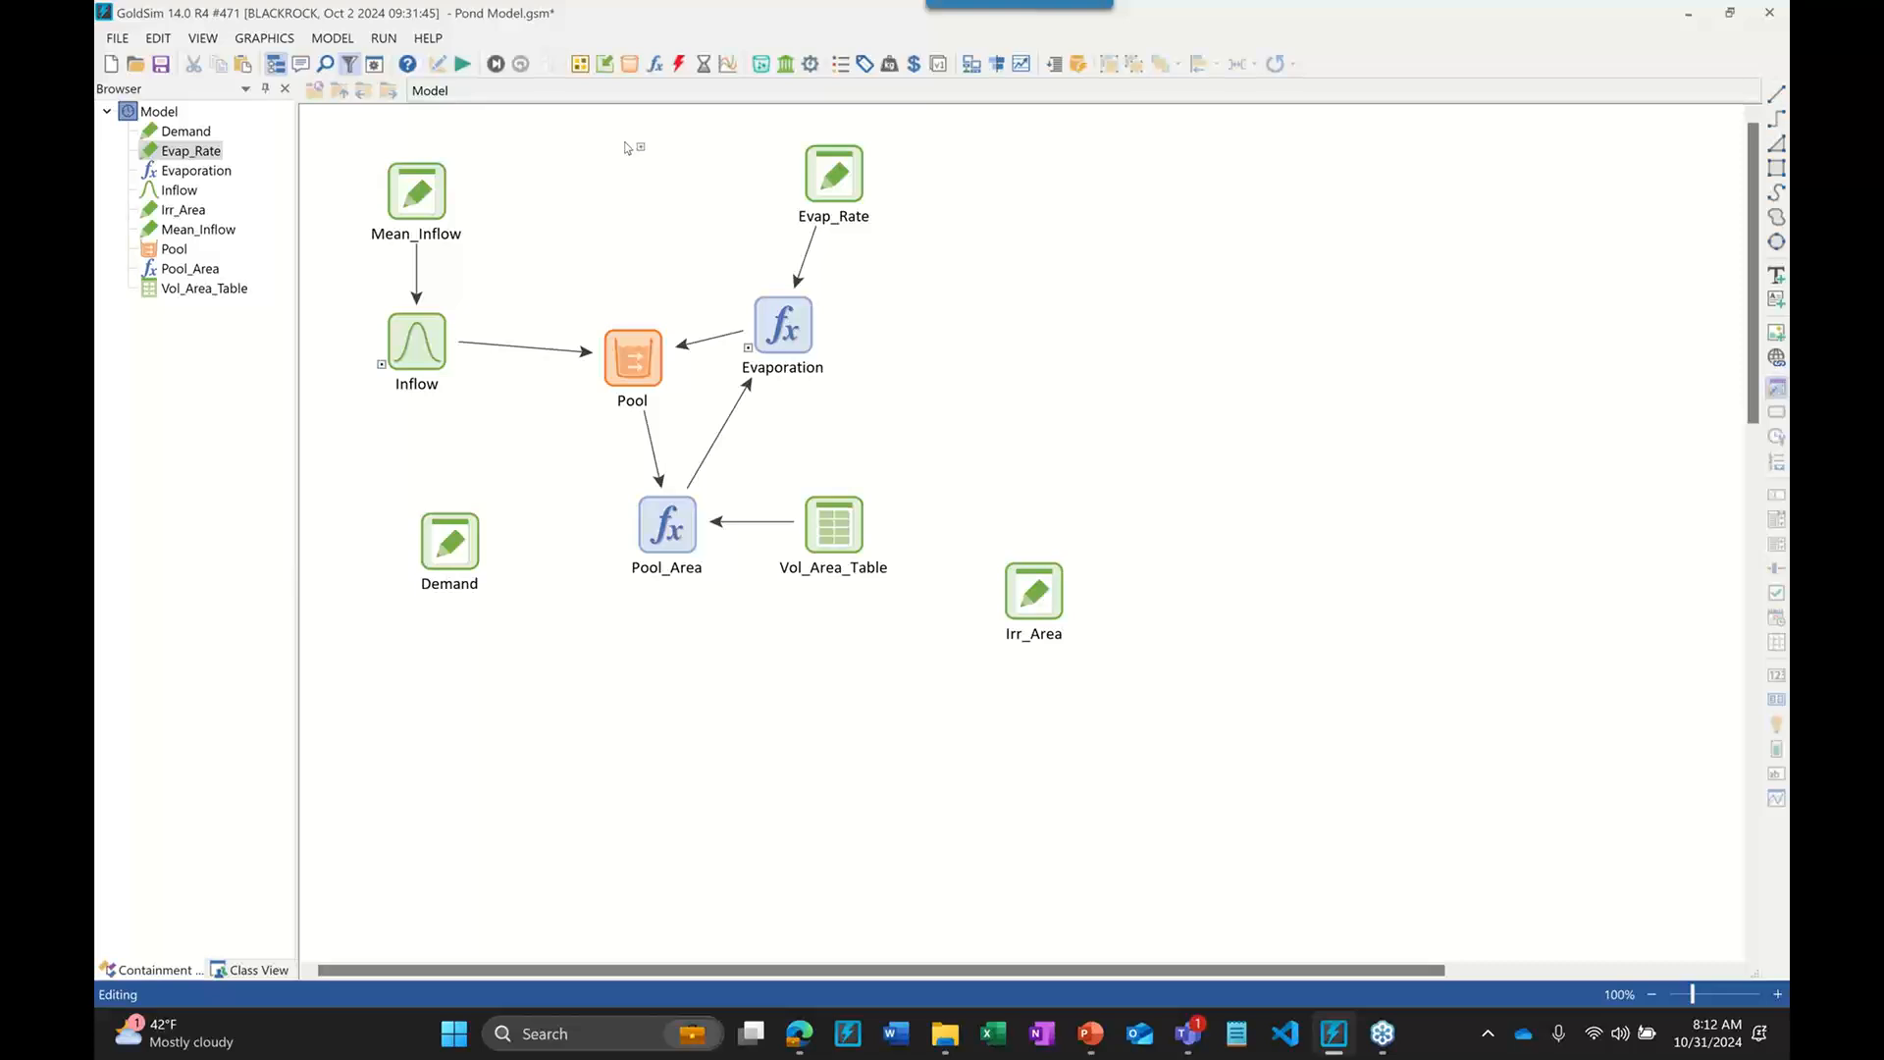
click(1082, 194)
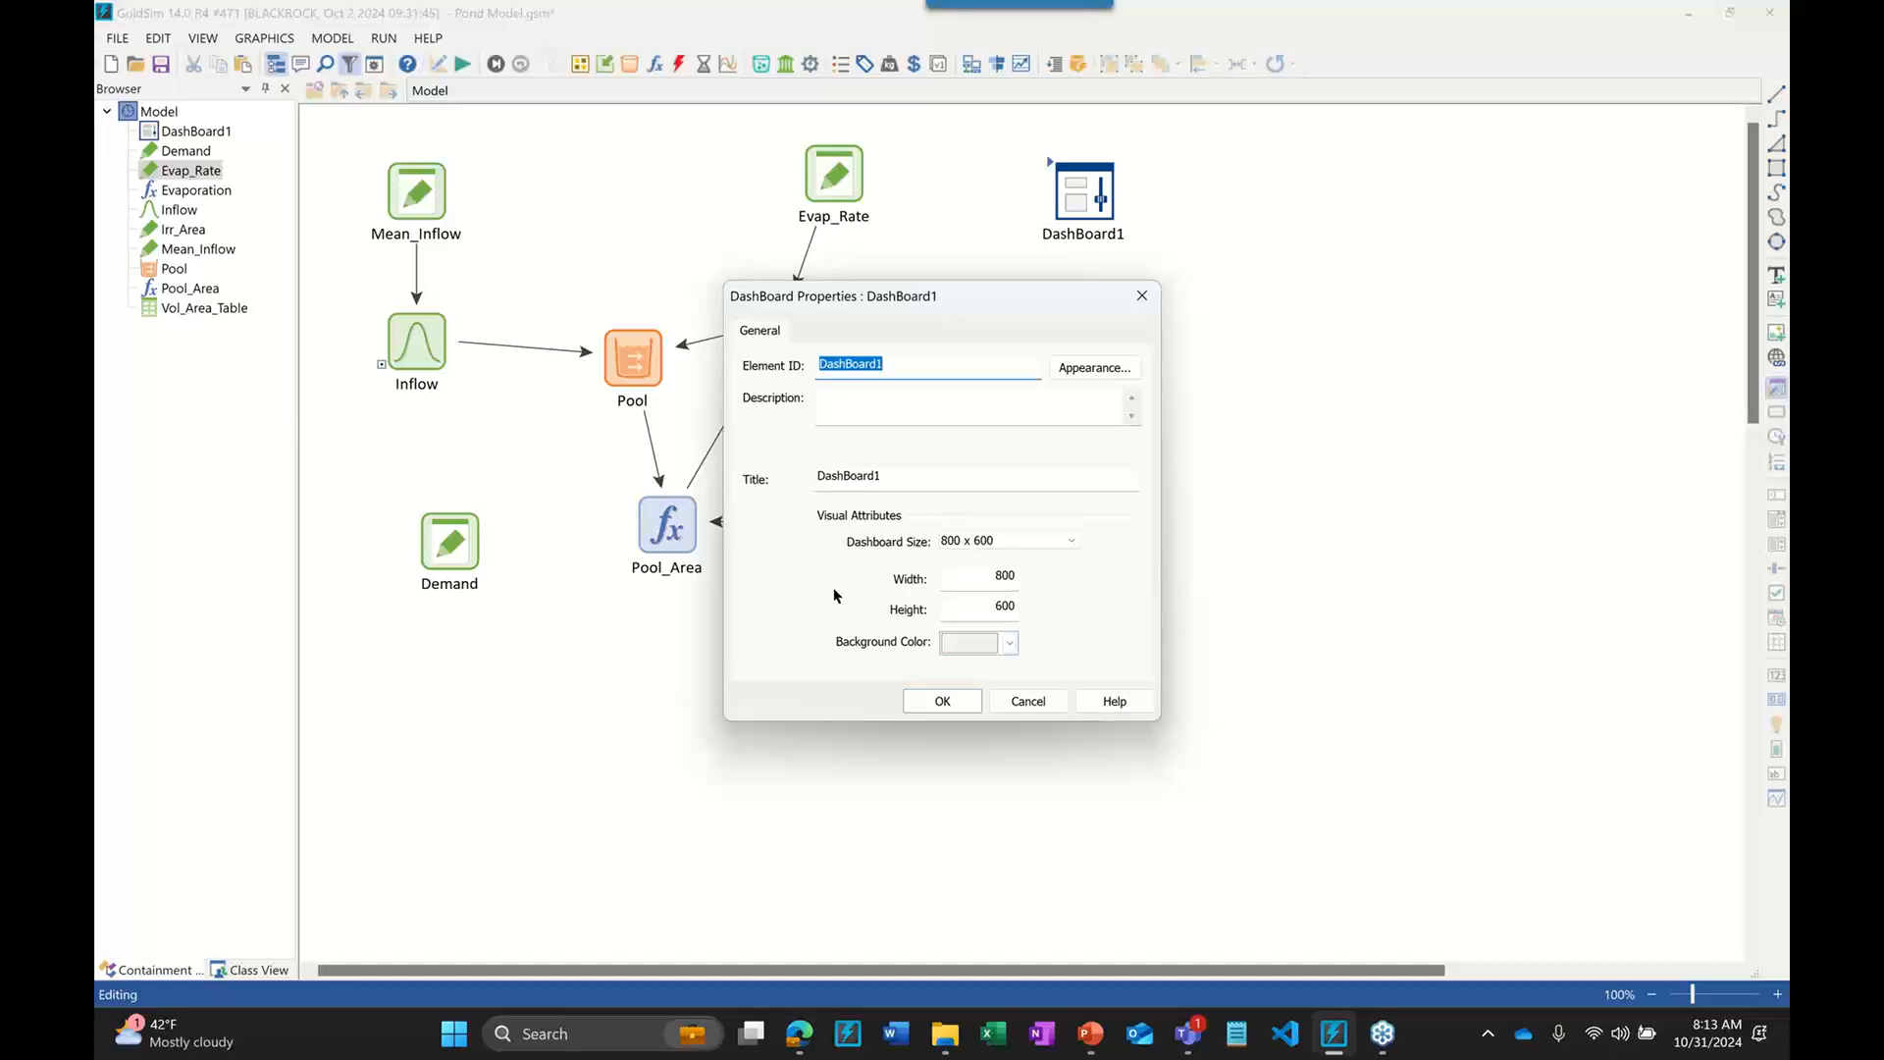
key(Home)
text(Main_)
key(BackSpace)
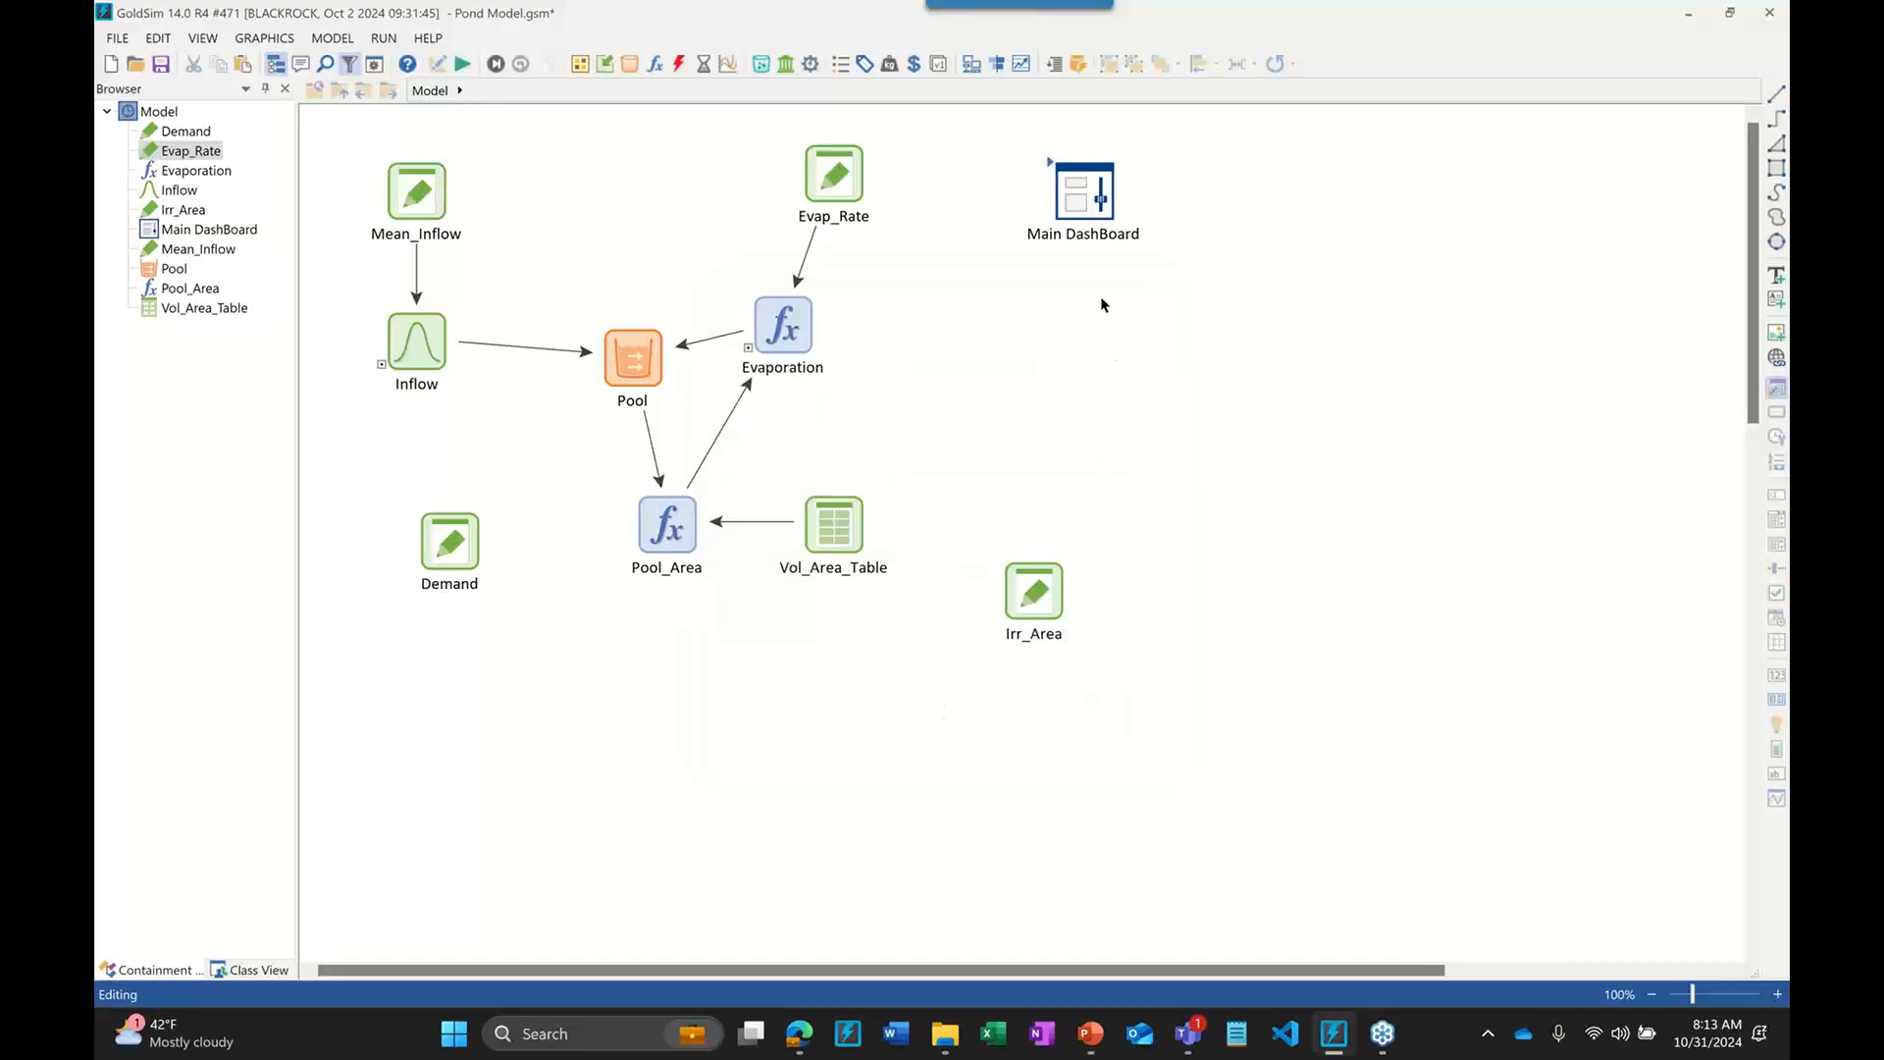
Try the 640 x 480 size for Main DashBoard, and return its size to 800 x 600
double_click(1074, 197)
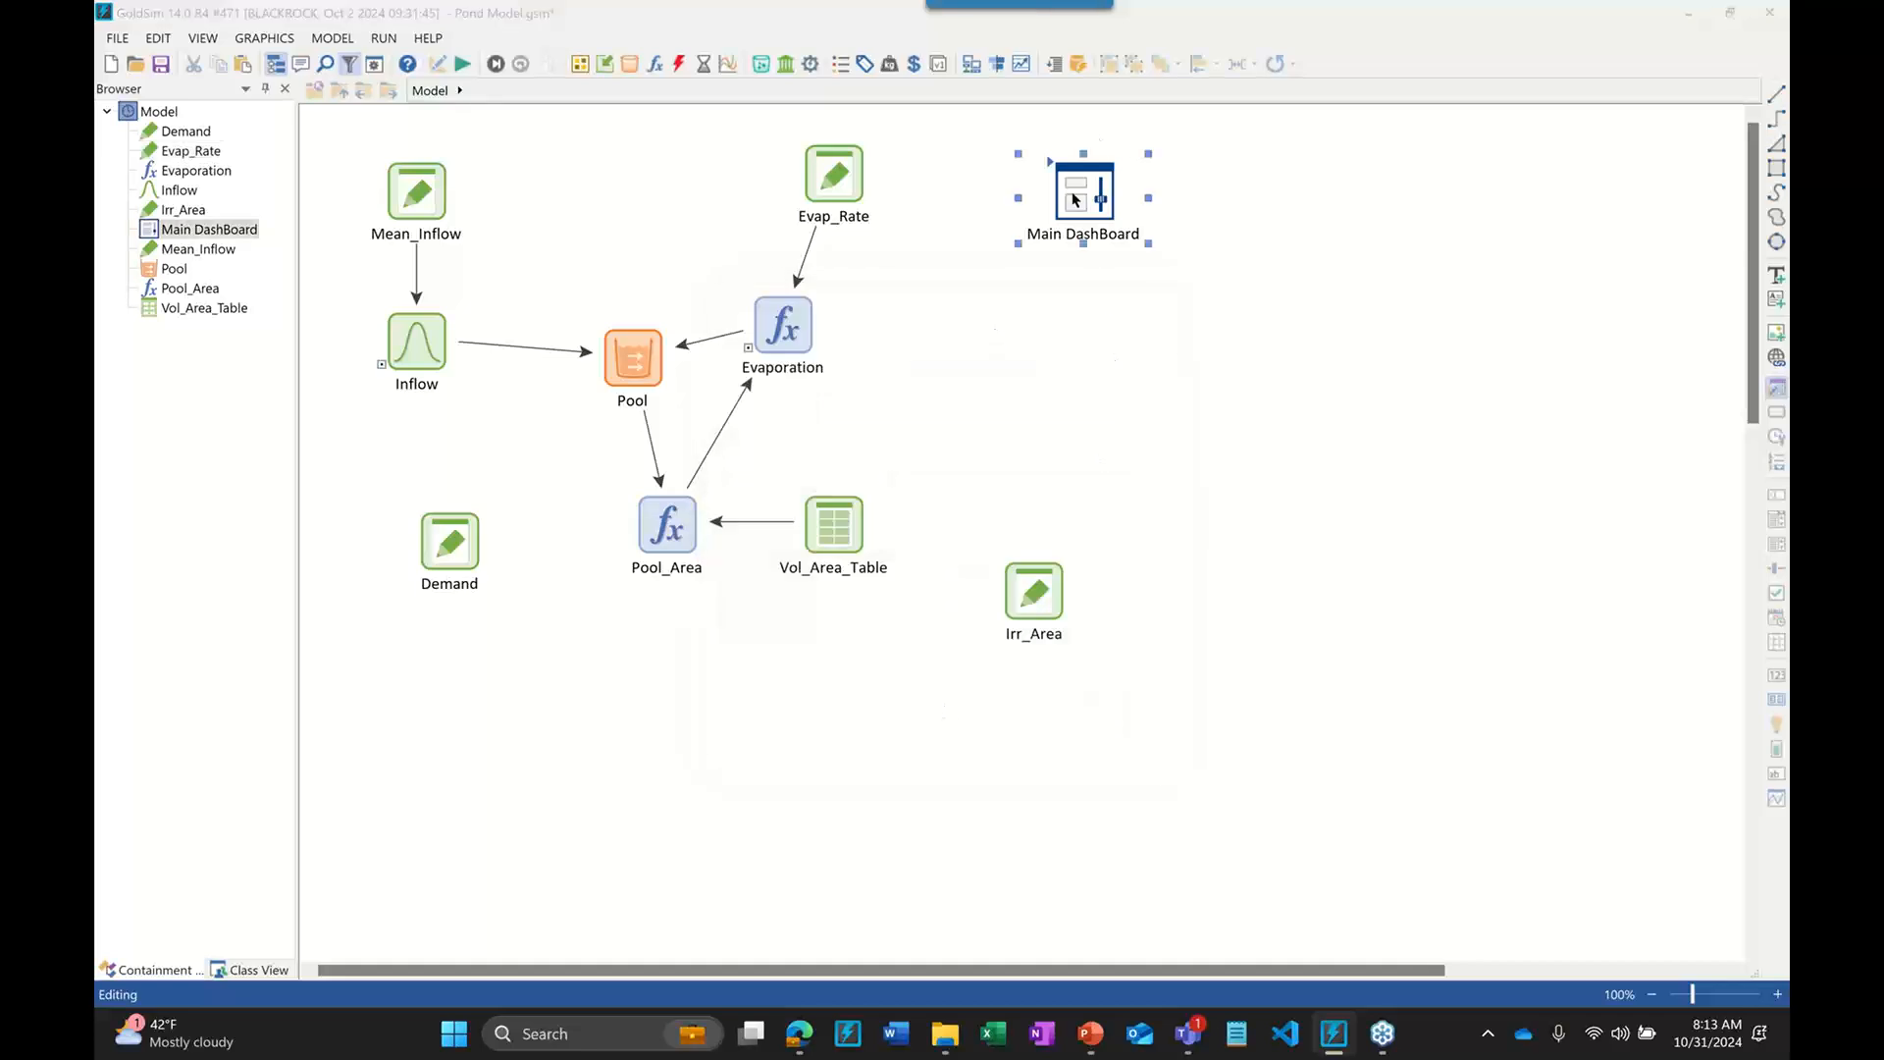
click(946, 364)
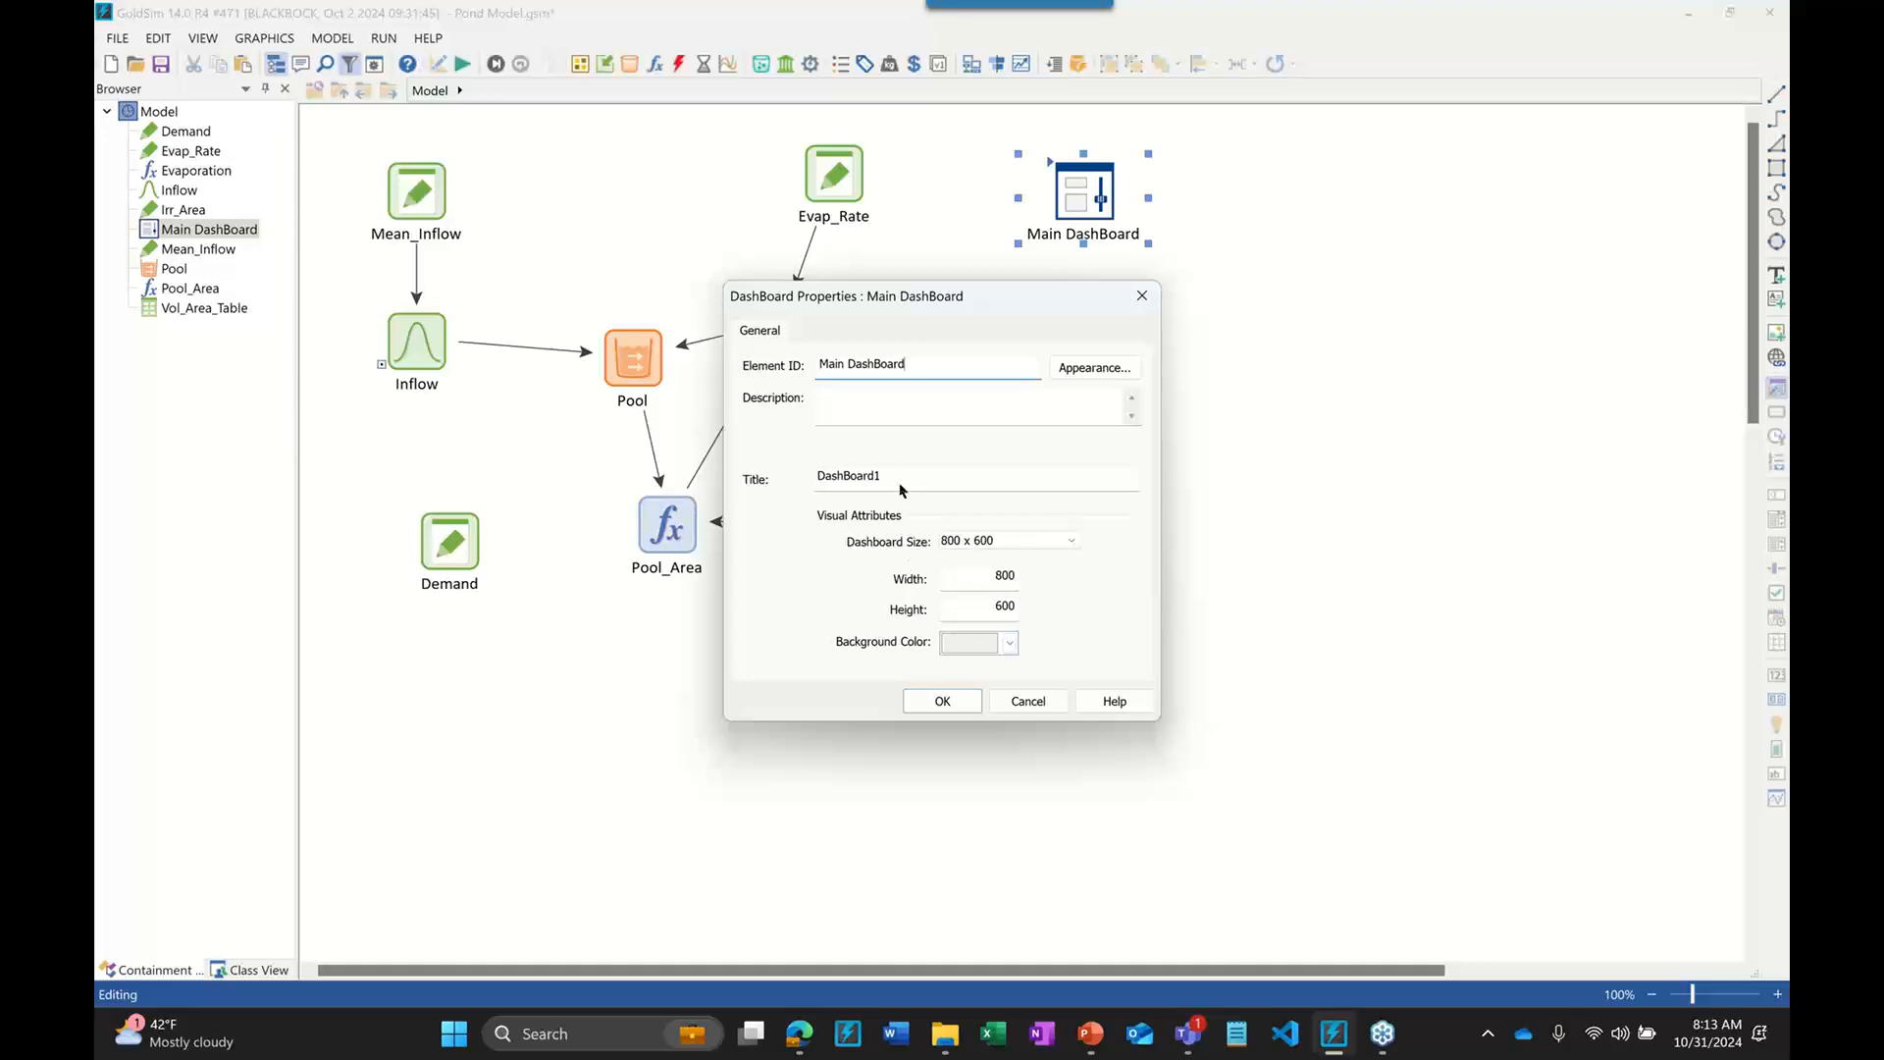
click(962, 698)
double_click(1069, 186)
click(1008, 541)
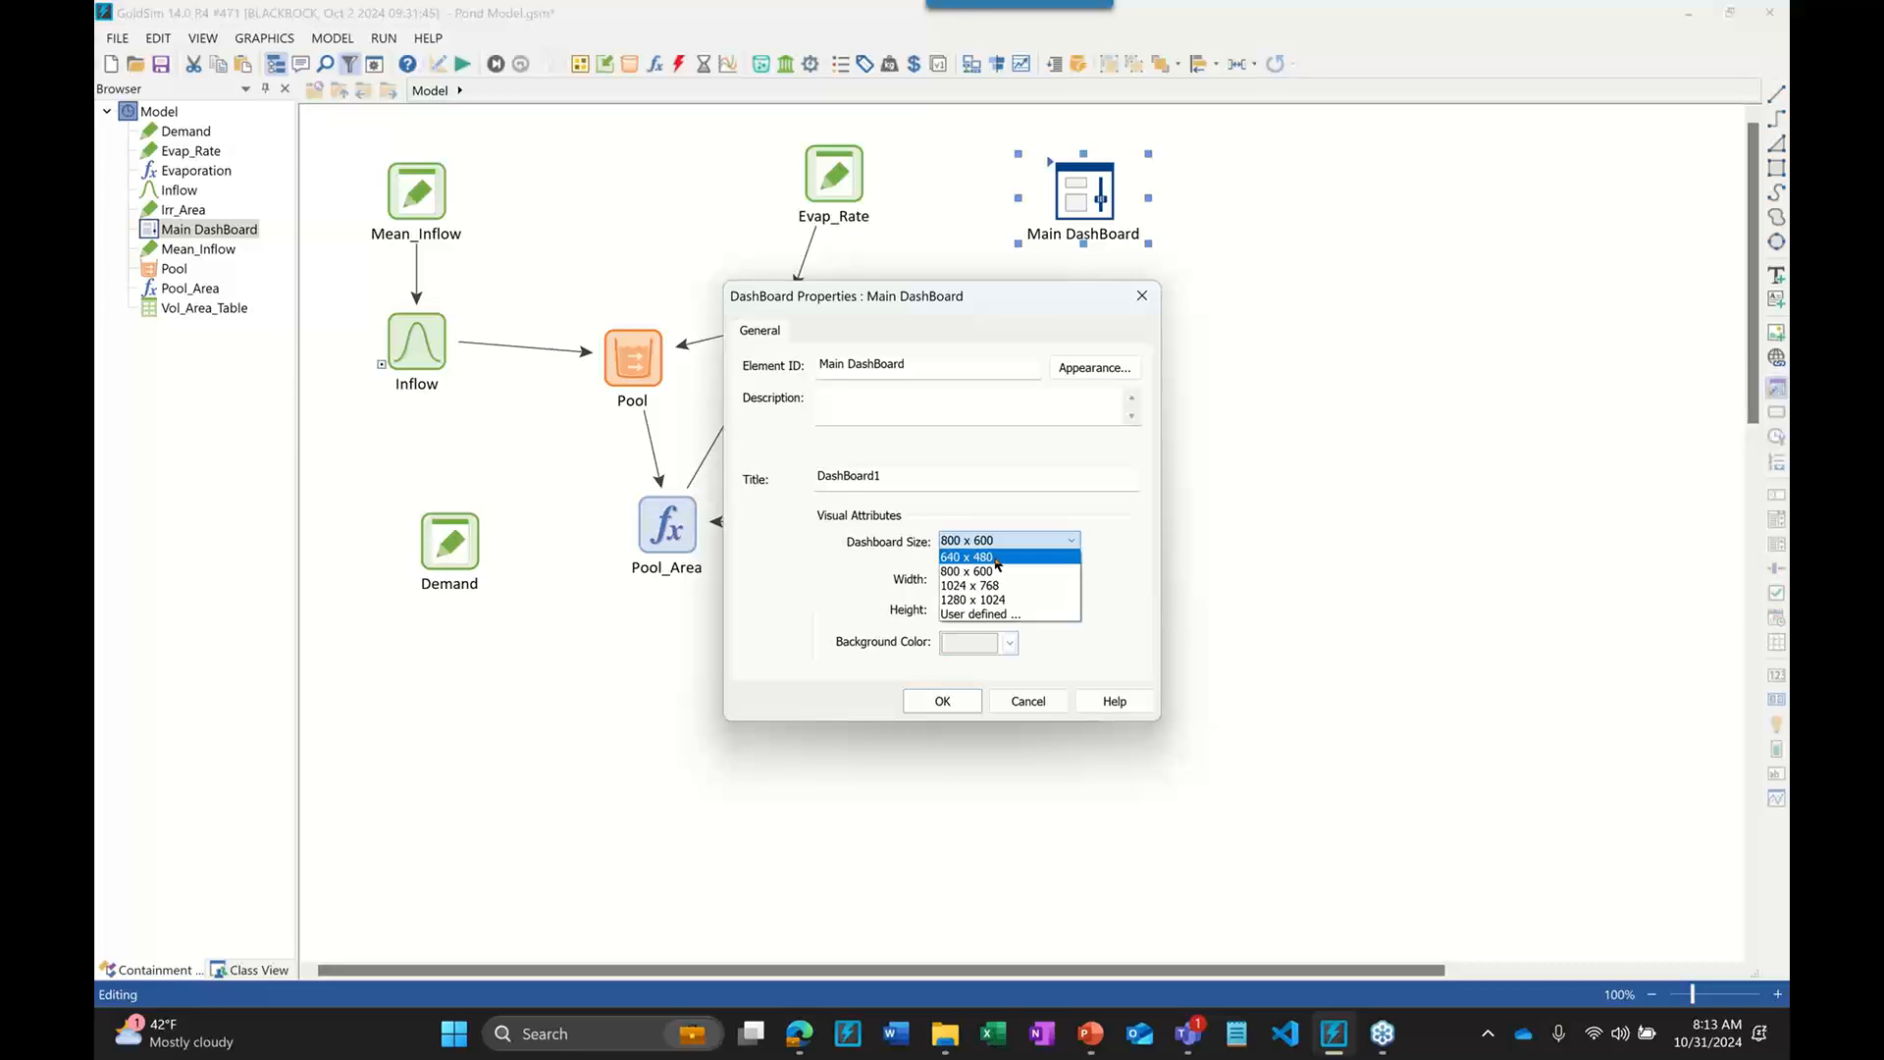
click(995, 557)
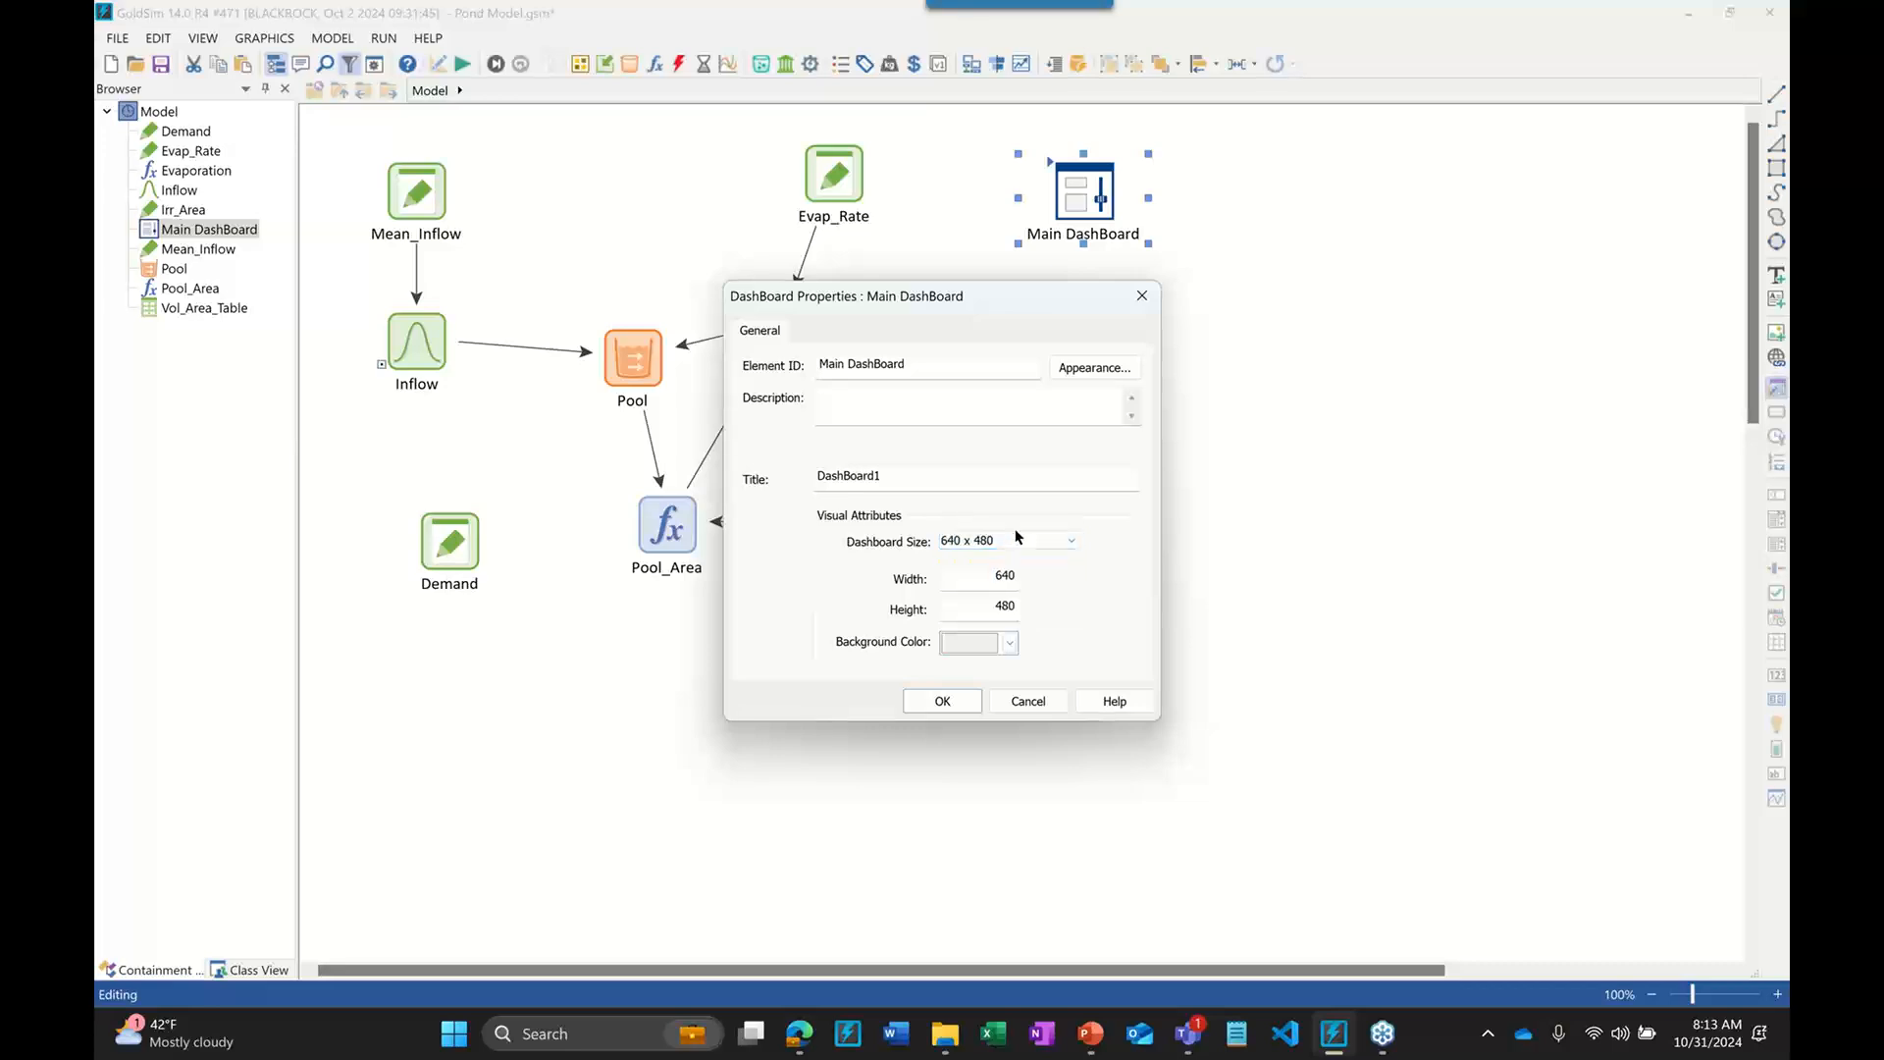
click(1000, 541)
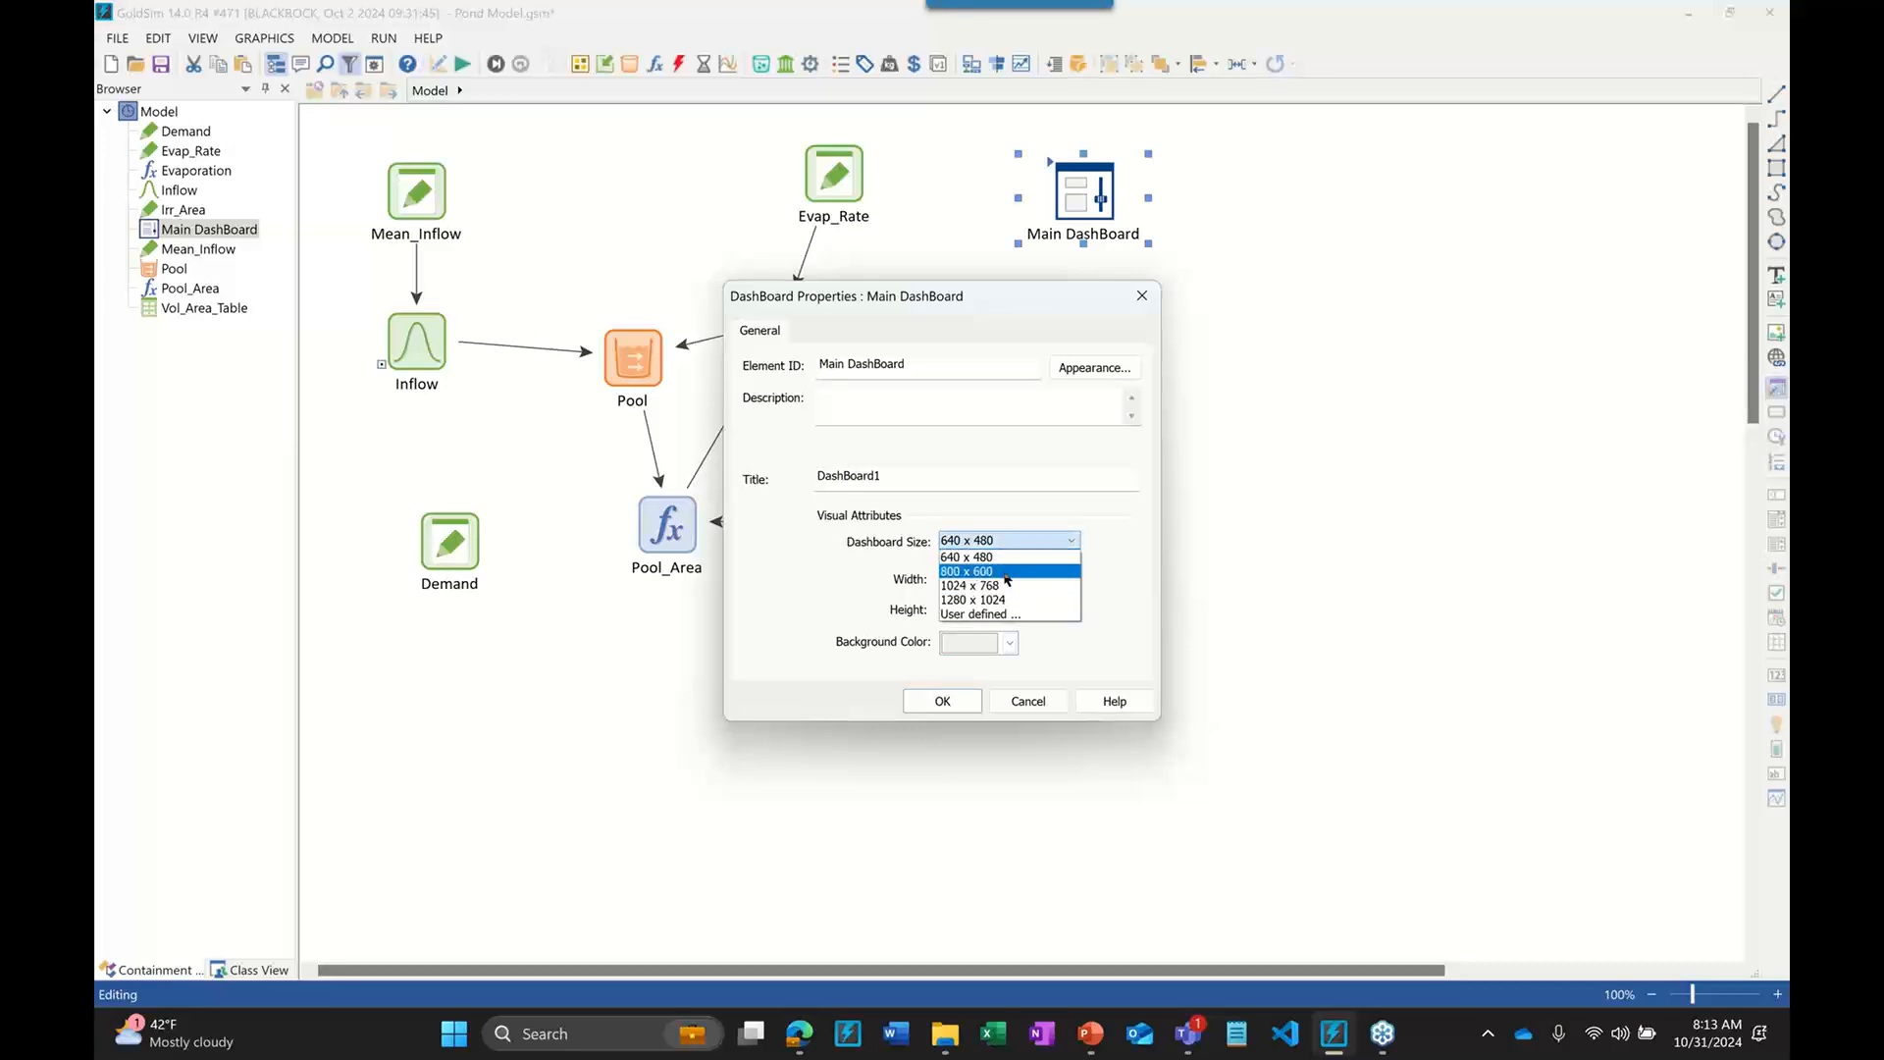
click(1007, 573)
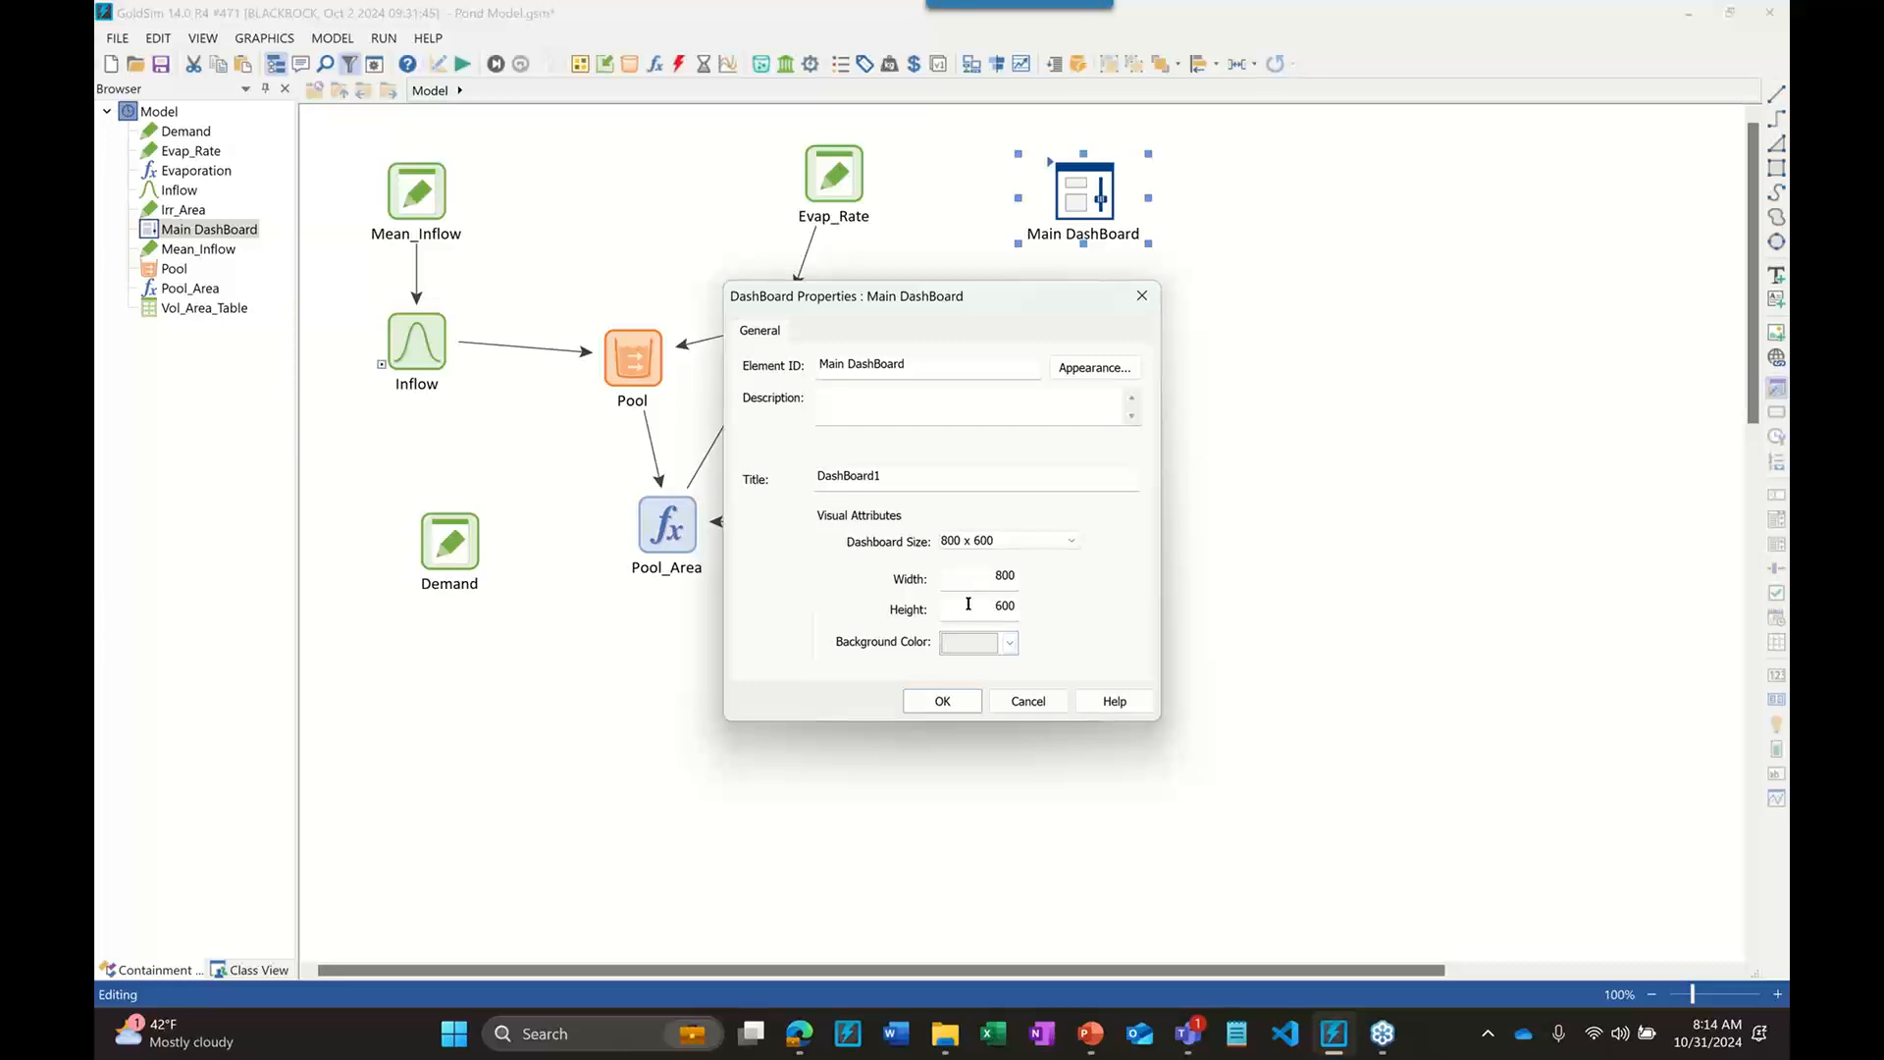
Set Main DashBoard's background to the first user-defined gray in the color grid and accept its properties
click(1008, 644)
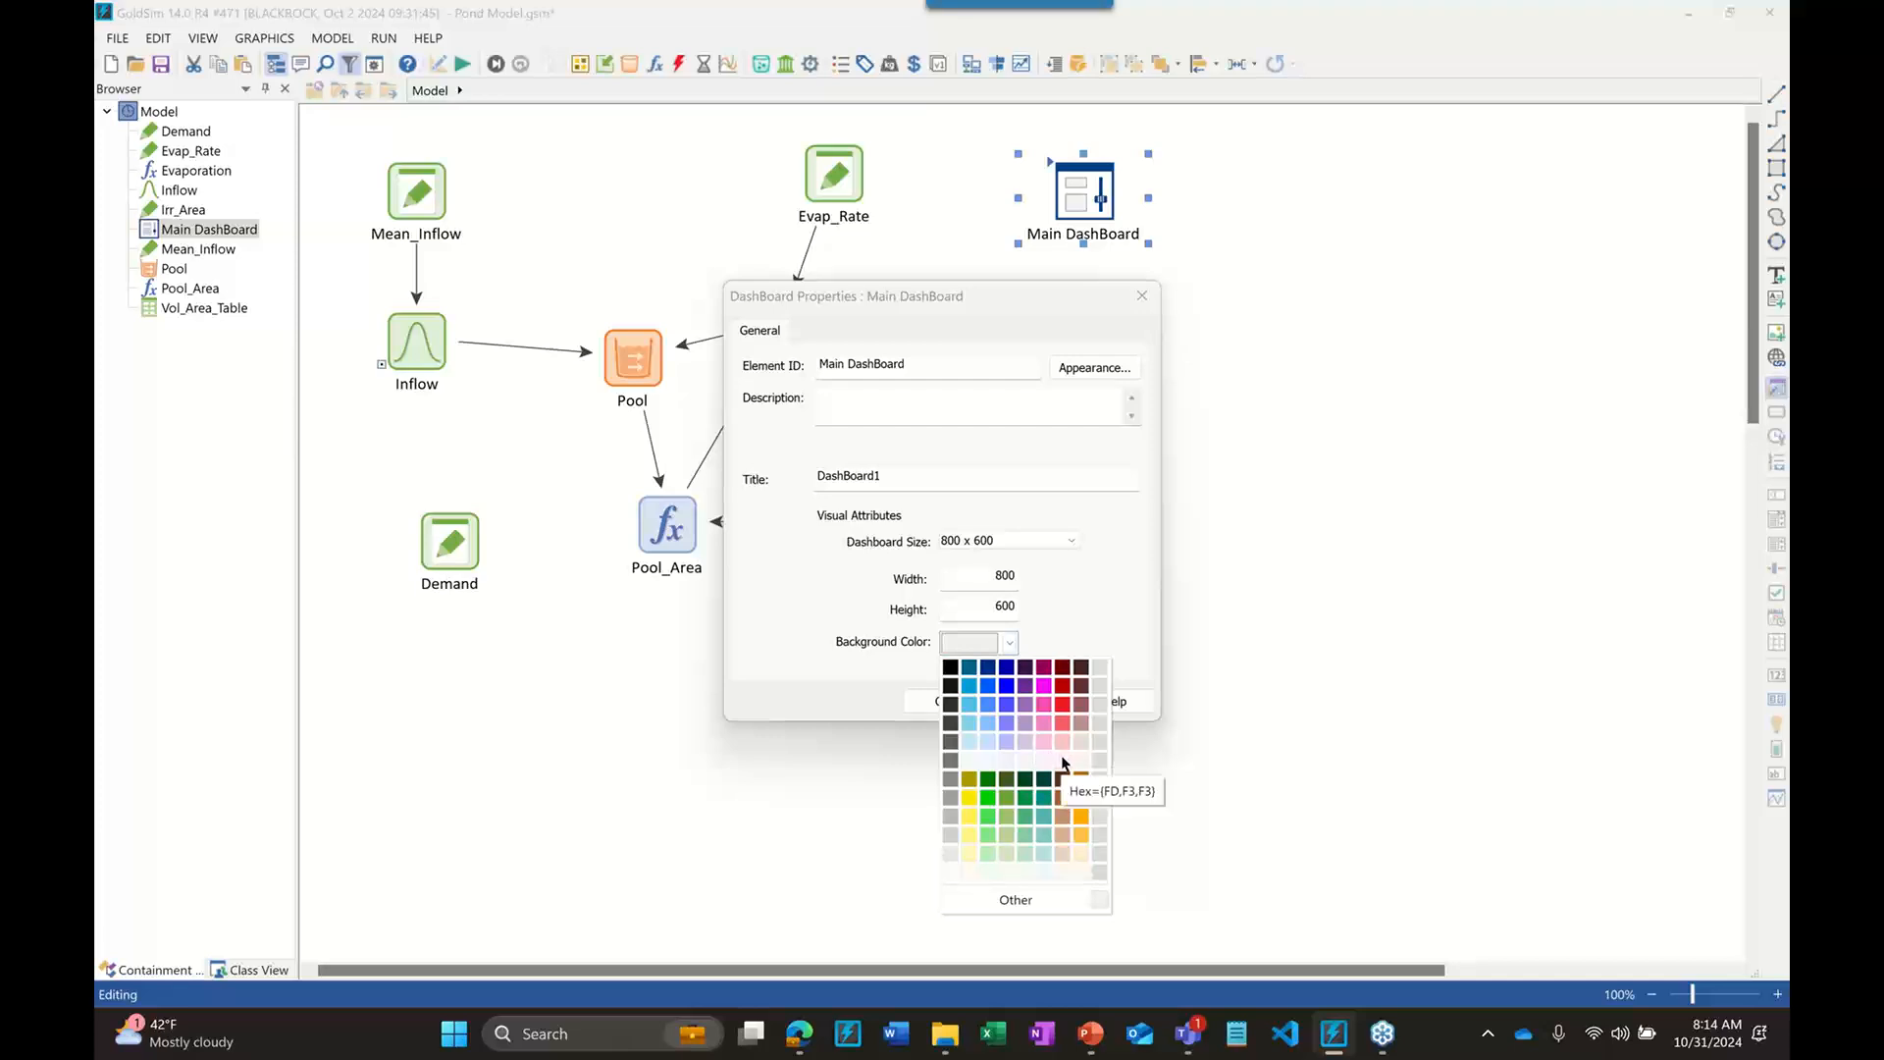
click(1101, 671)
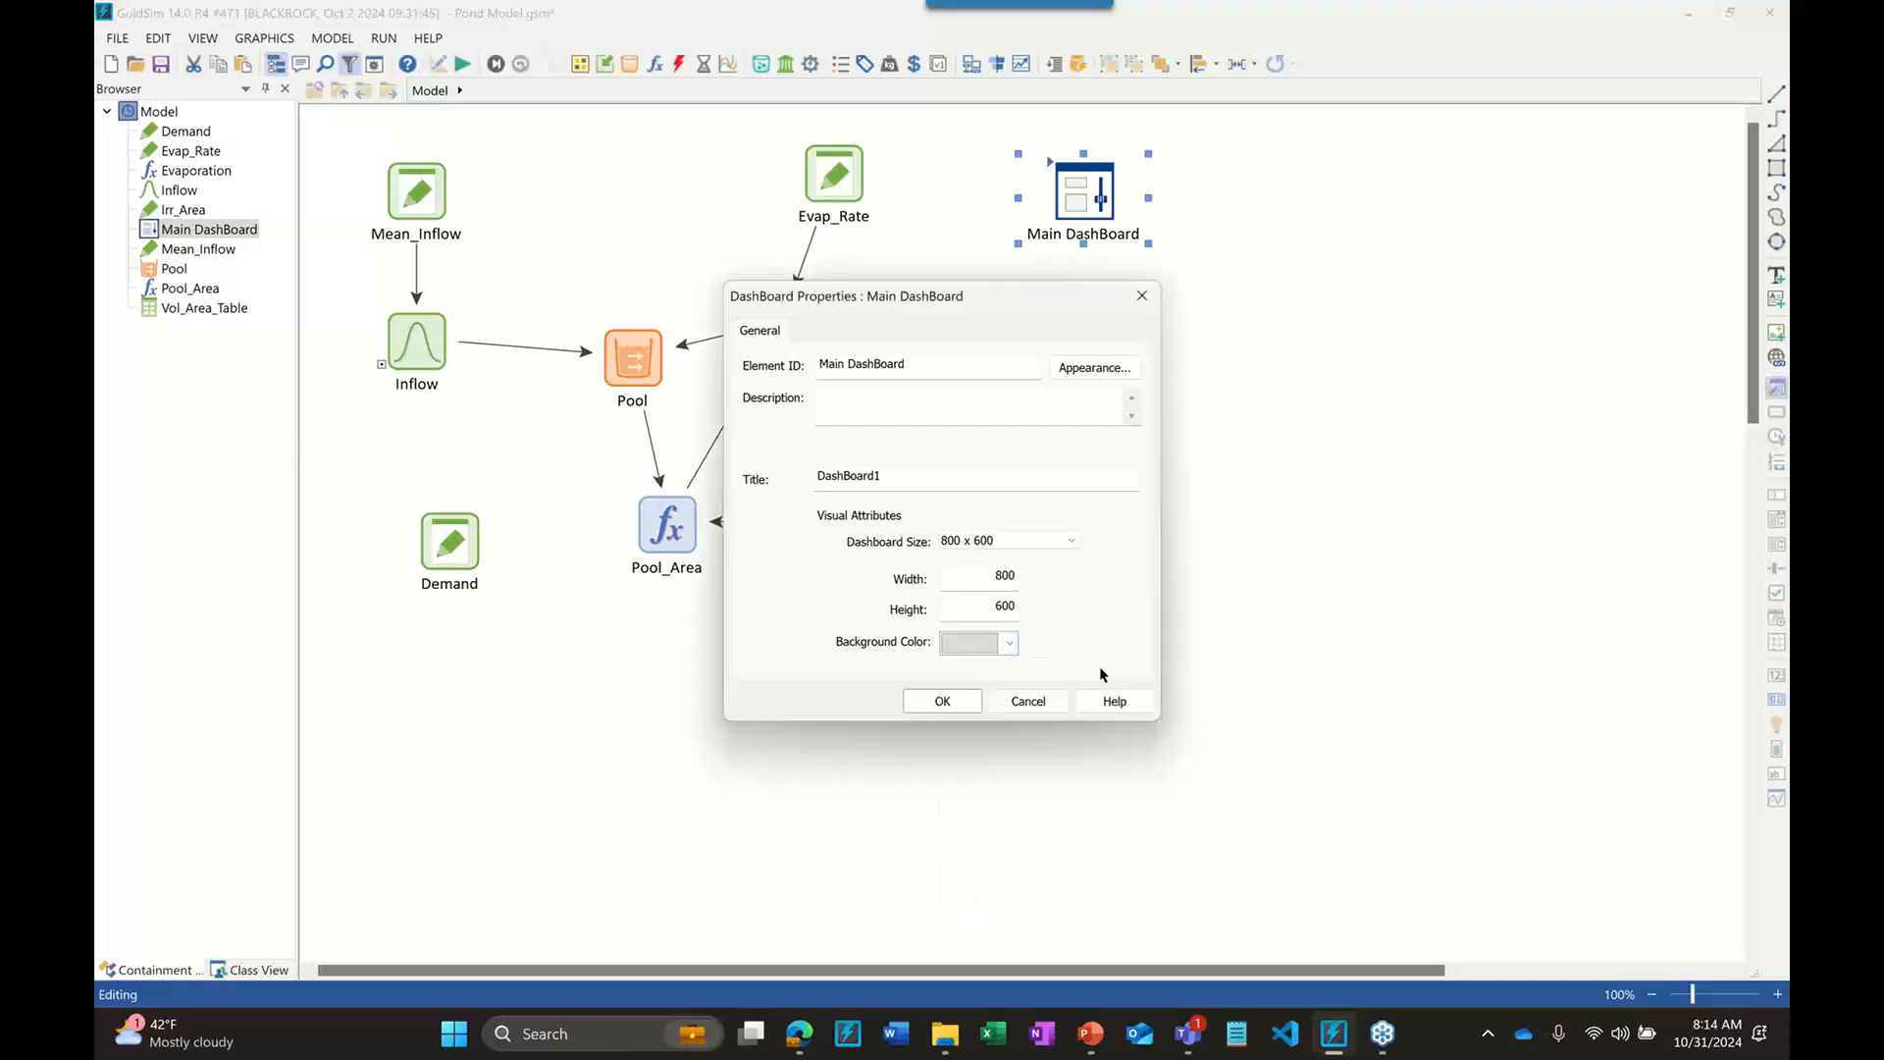
click(1008, 644)
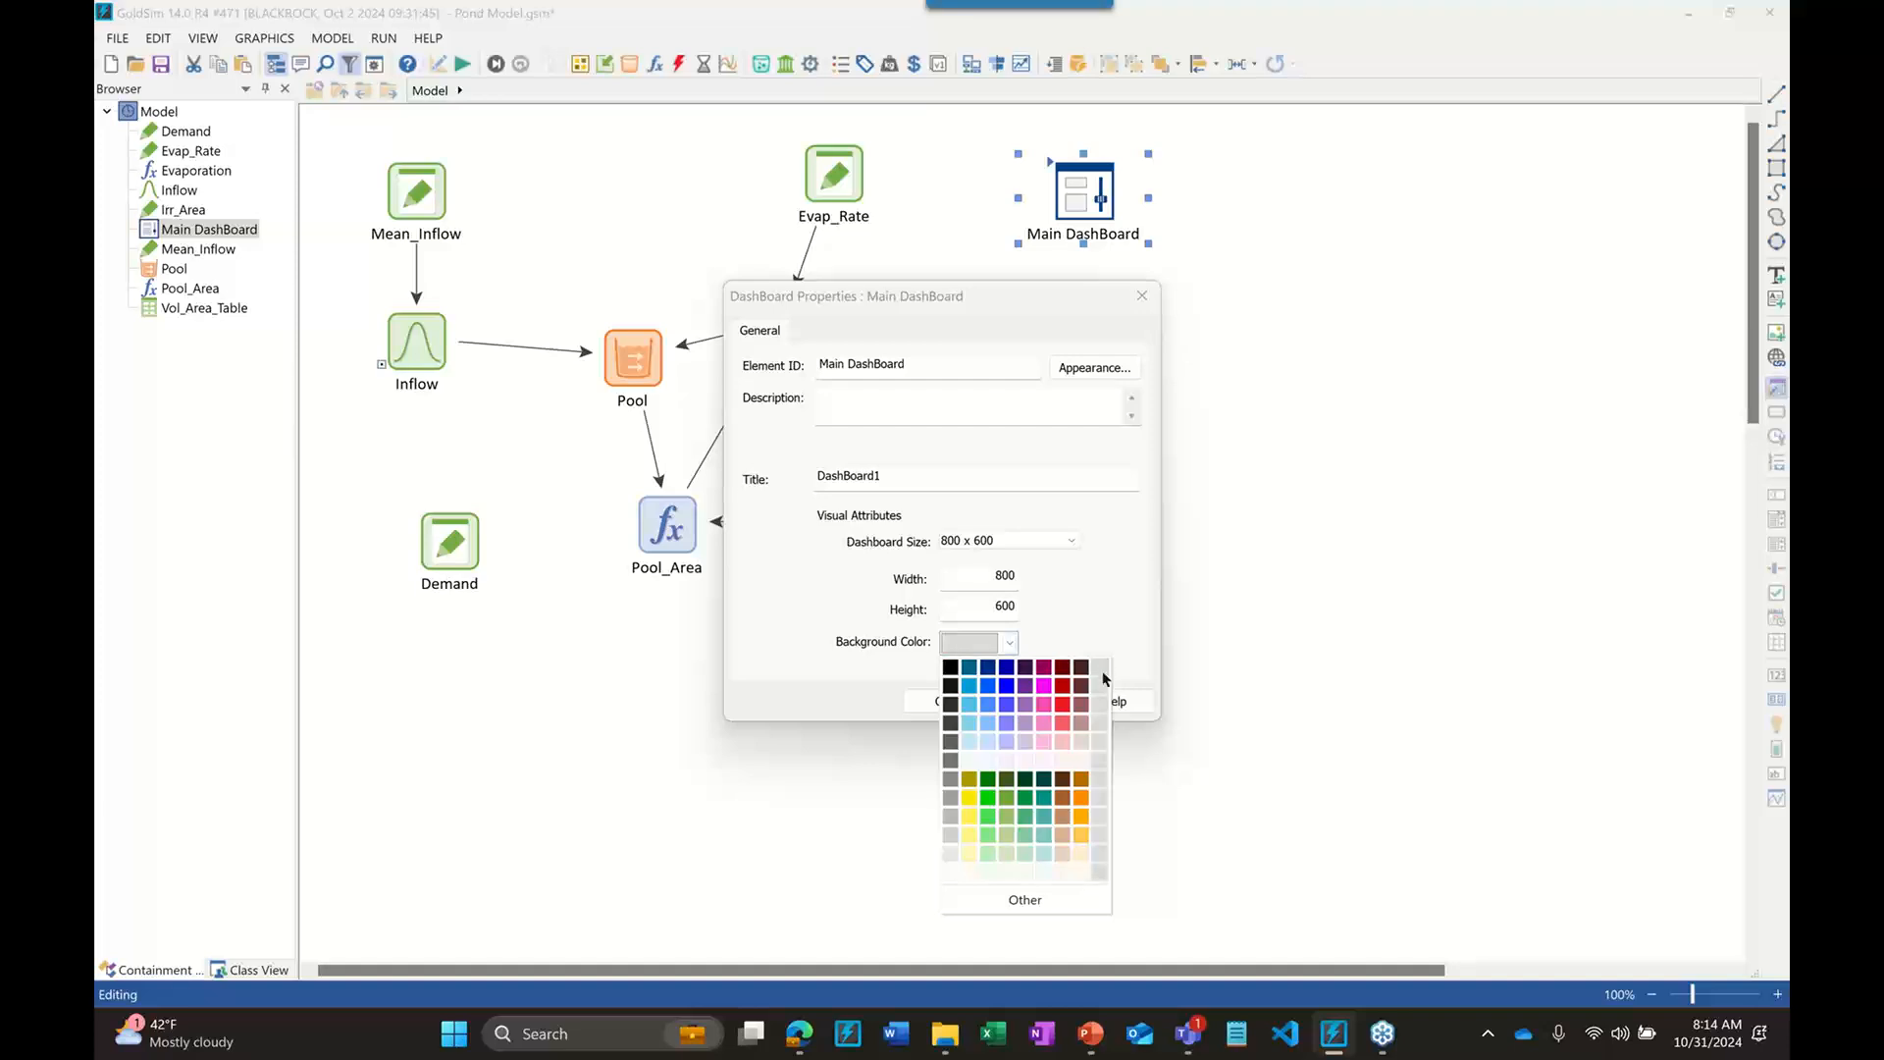
click(1102, 606)
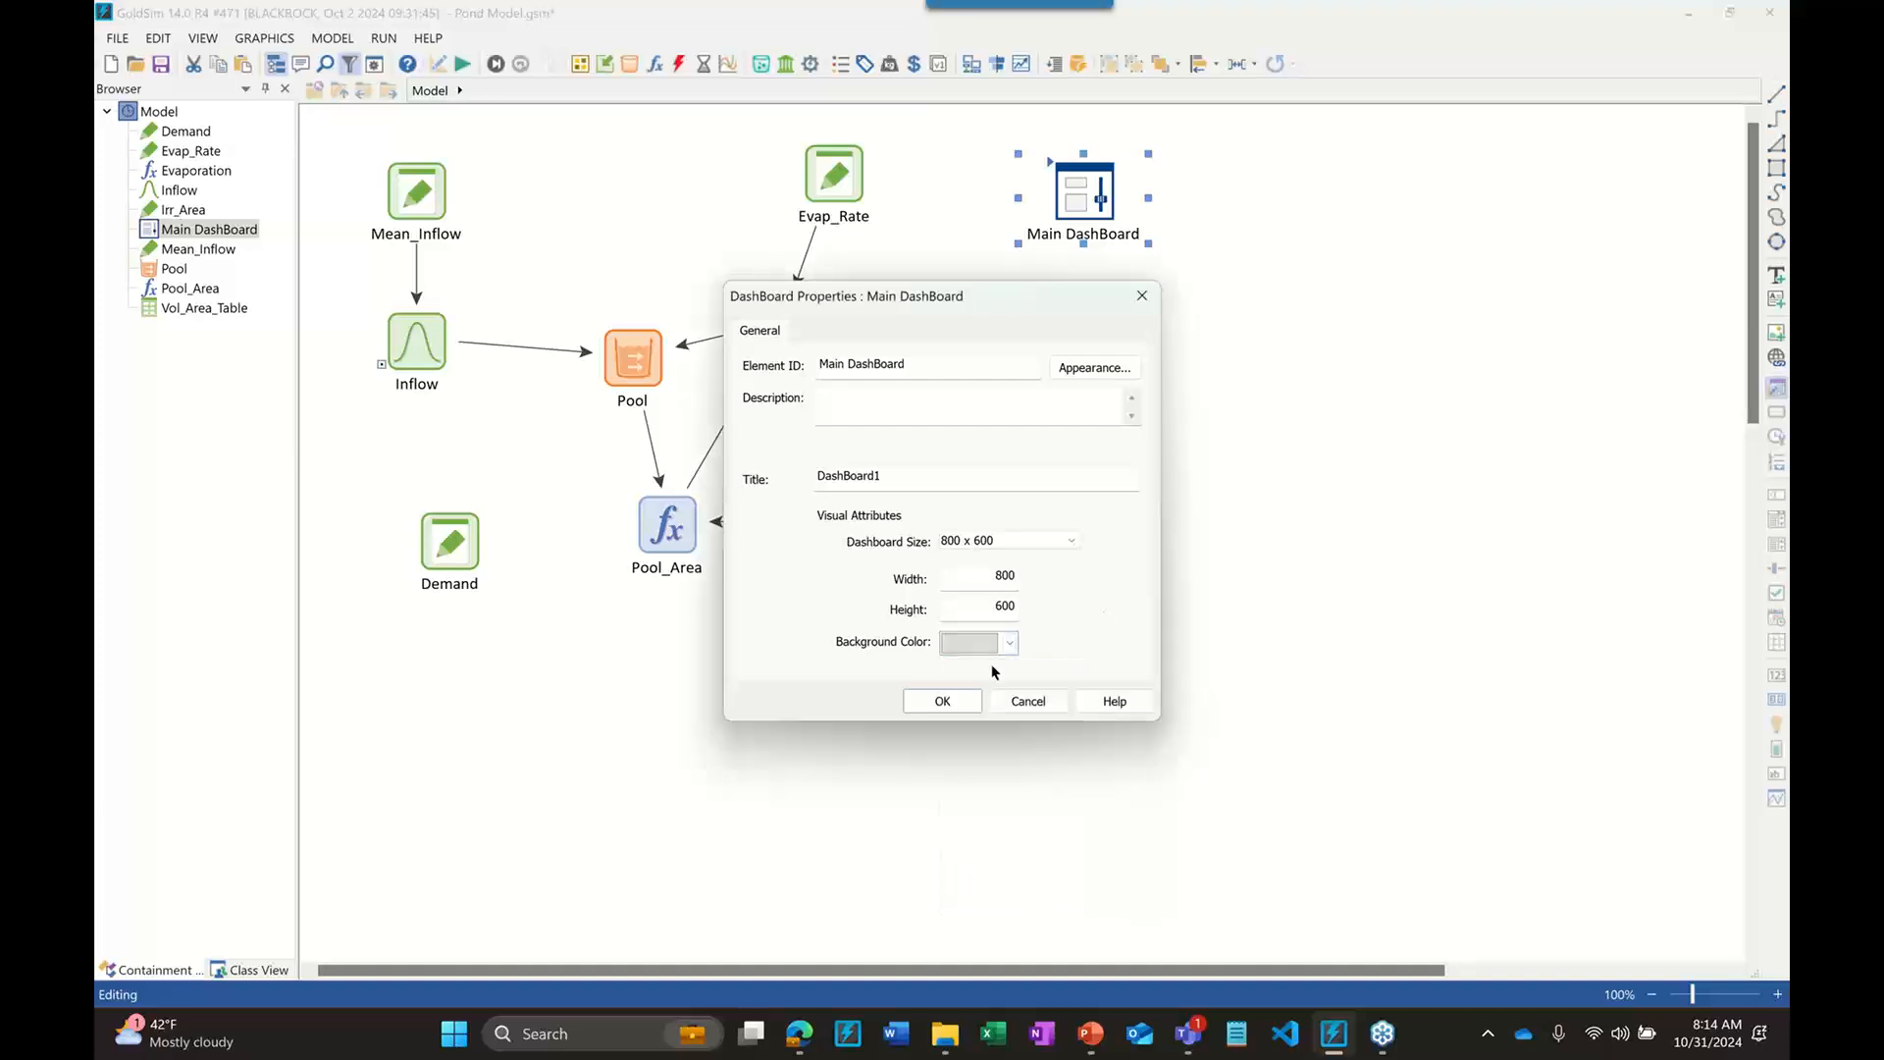
click(958, 700)
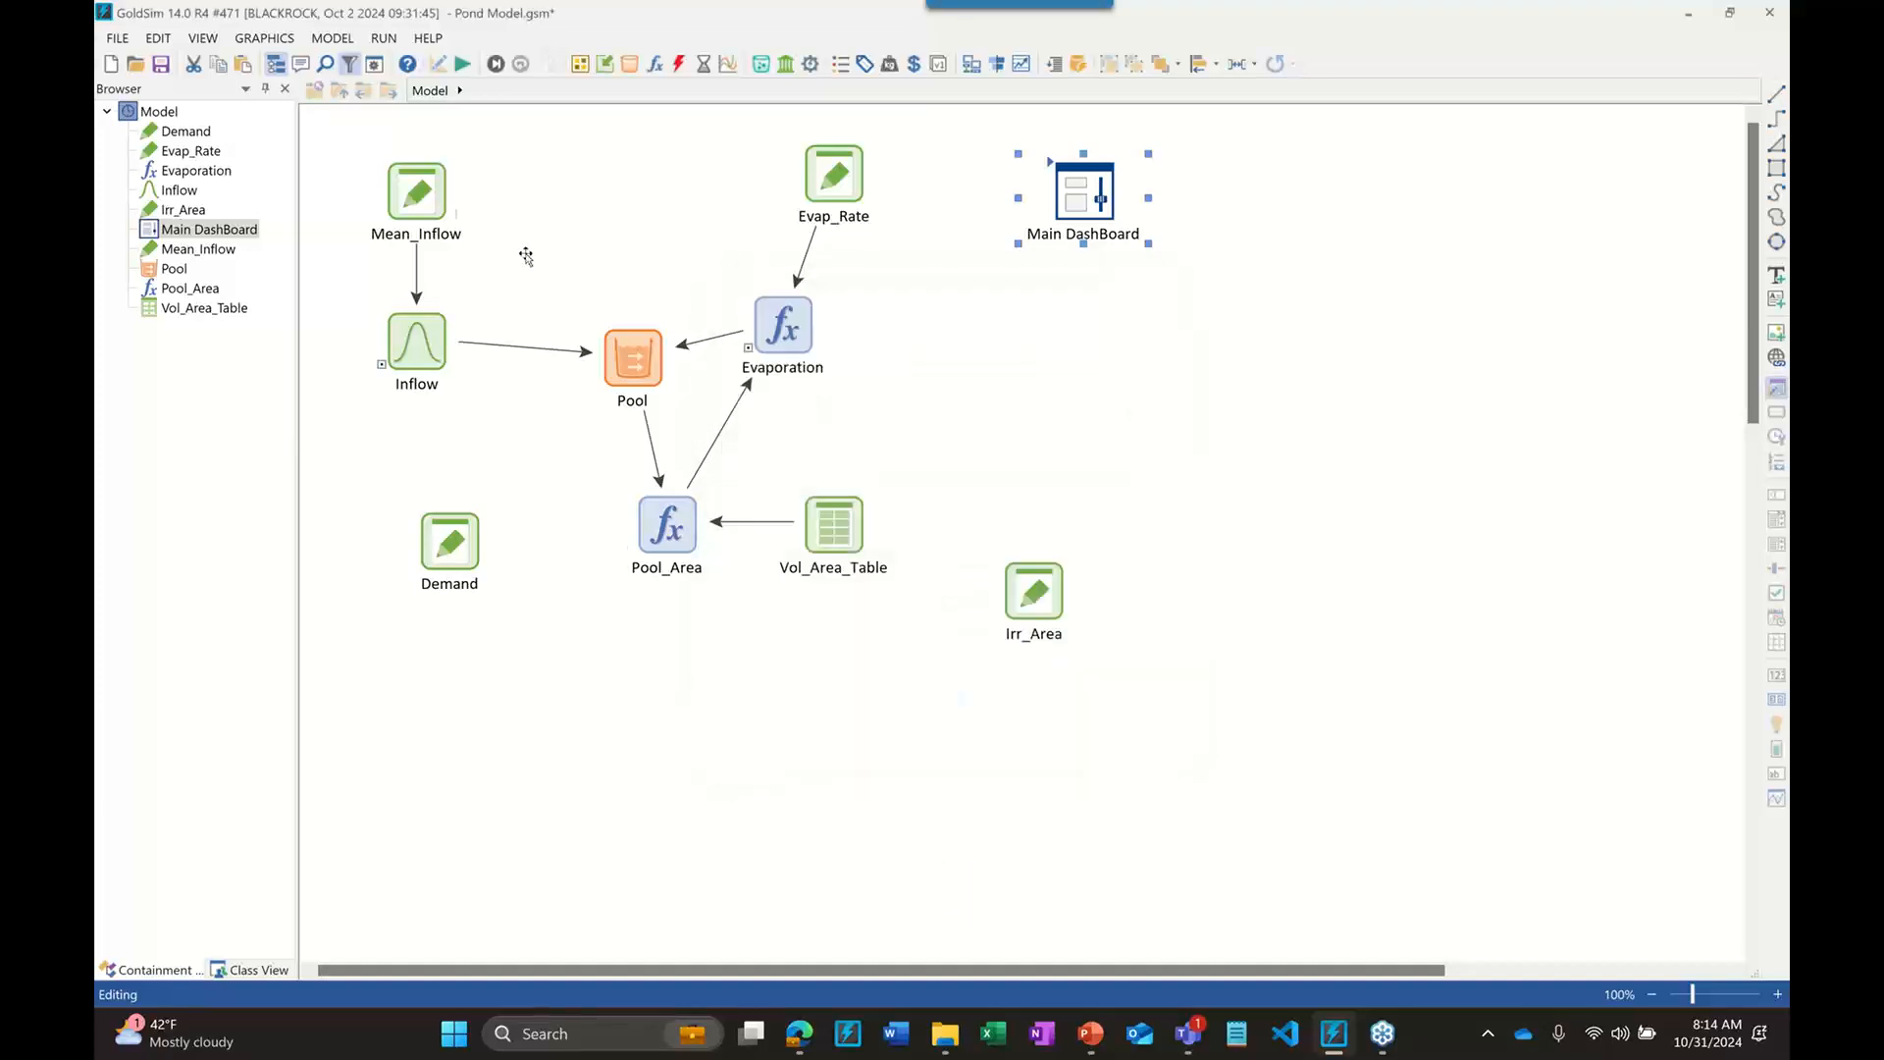
Define the first user-defined color in the model's graphic options as a very pale yellow
click(325, 41)
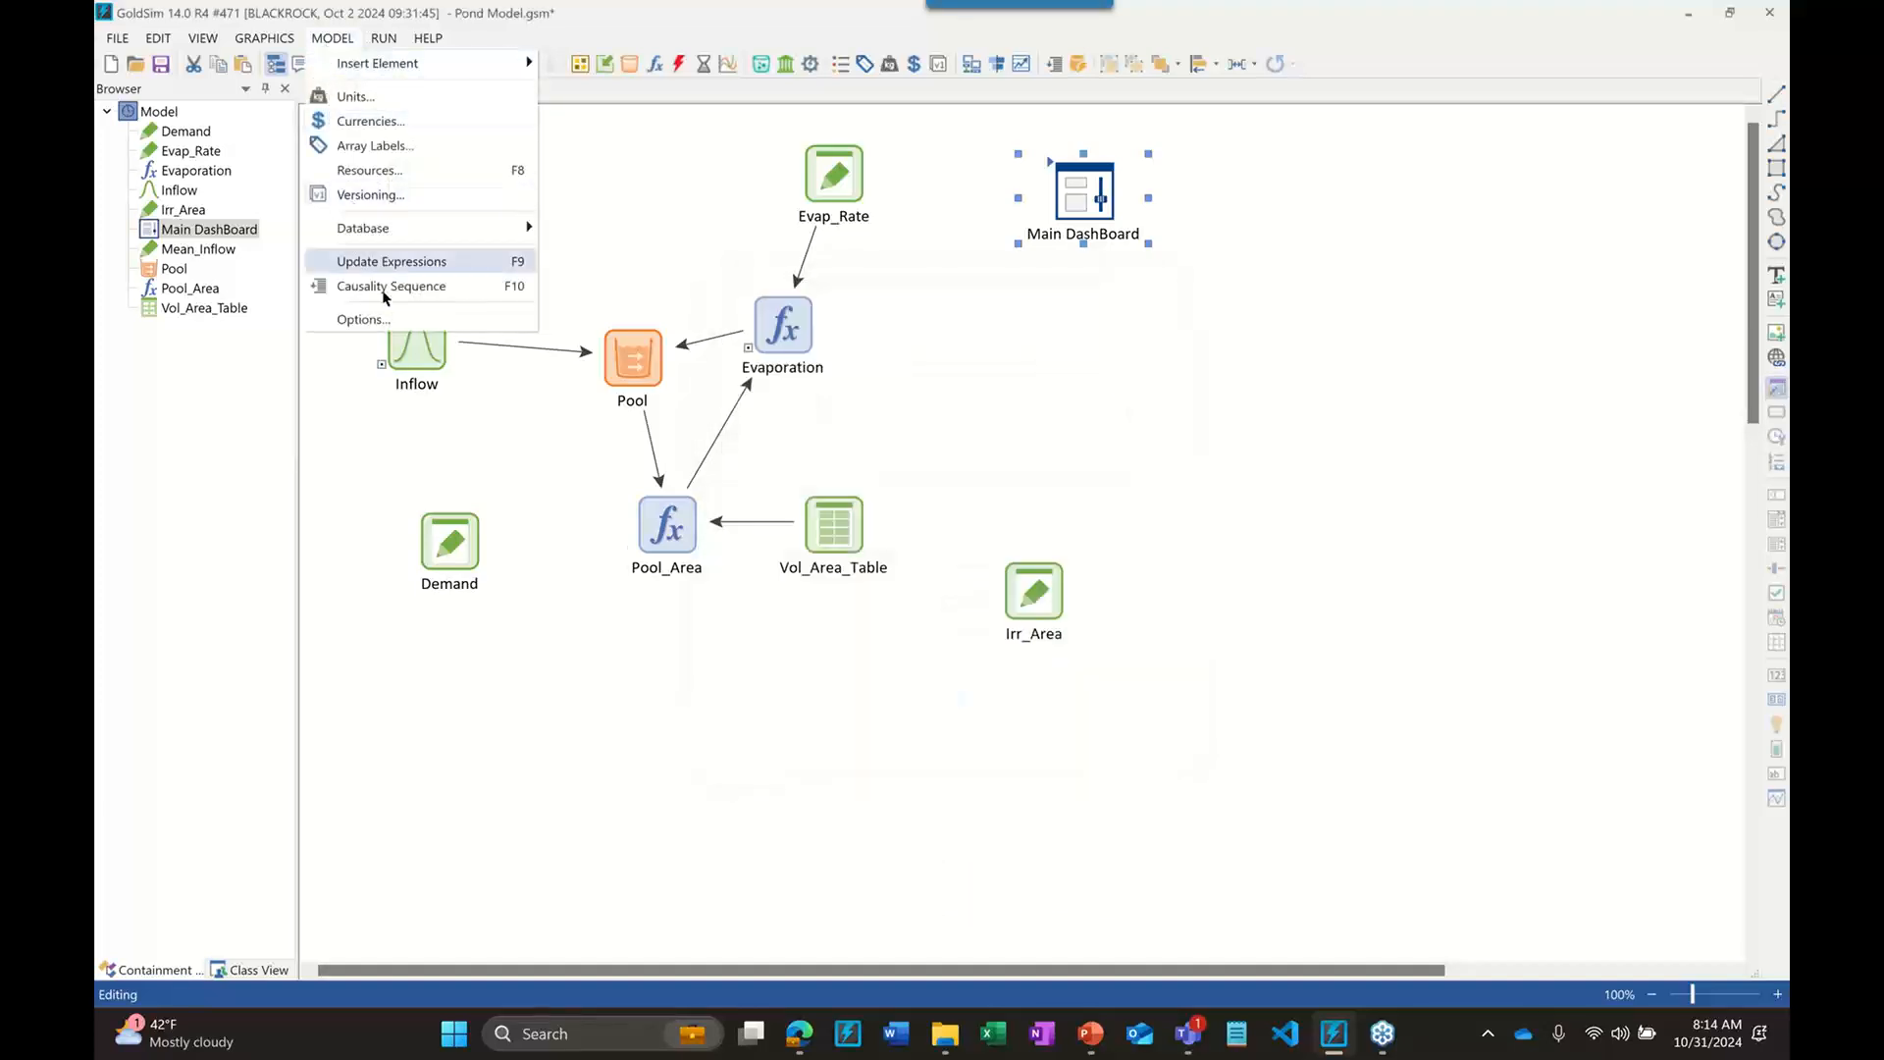
click(359, 319)
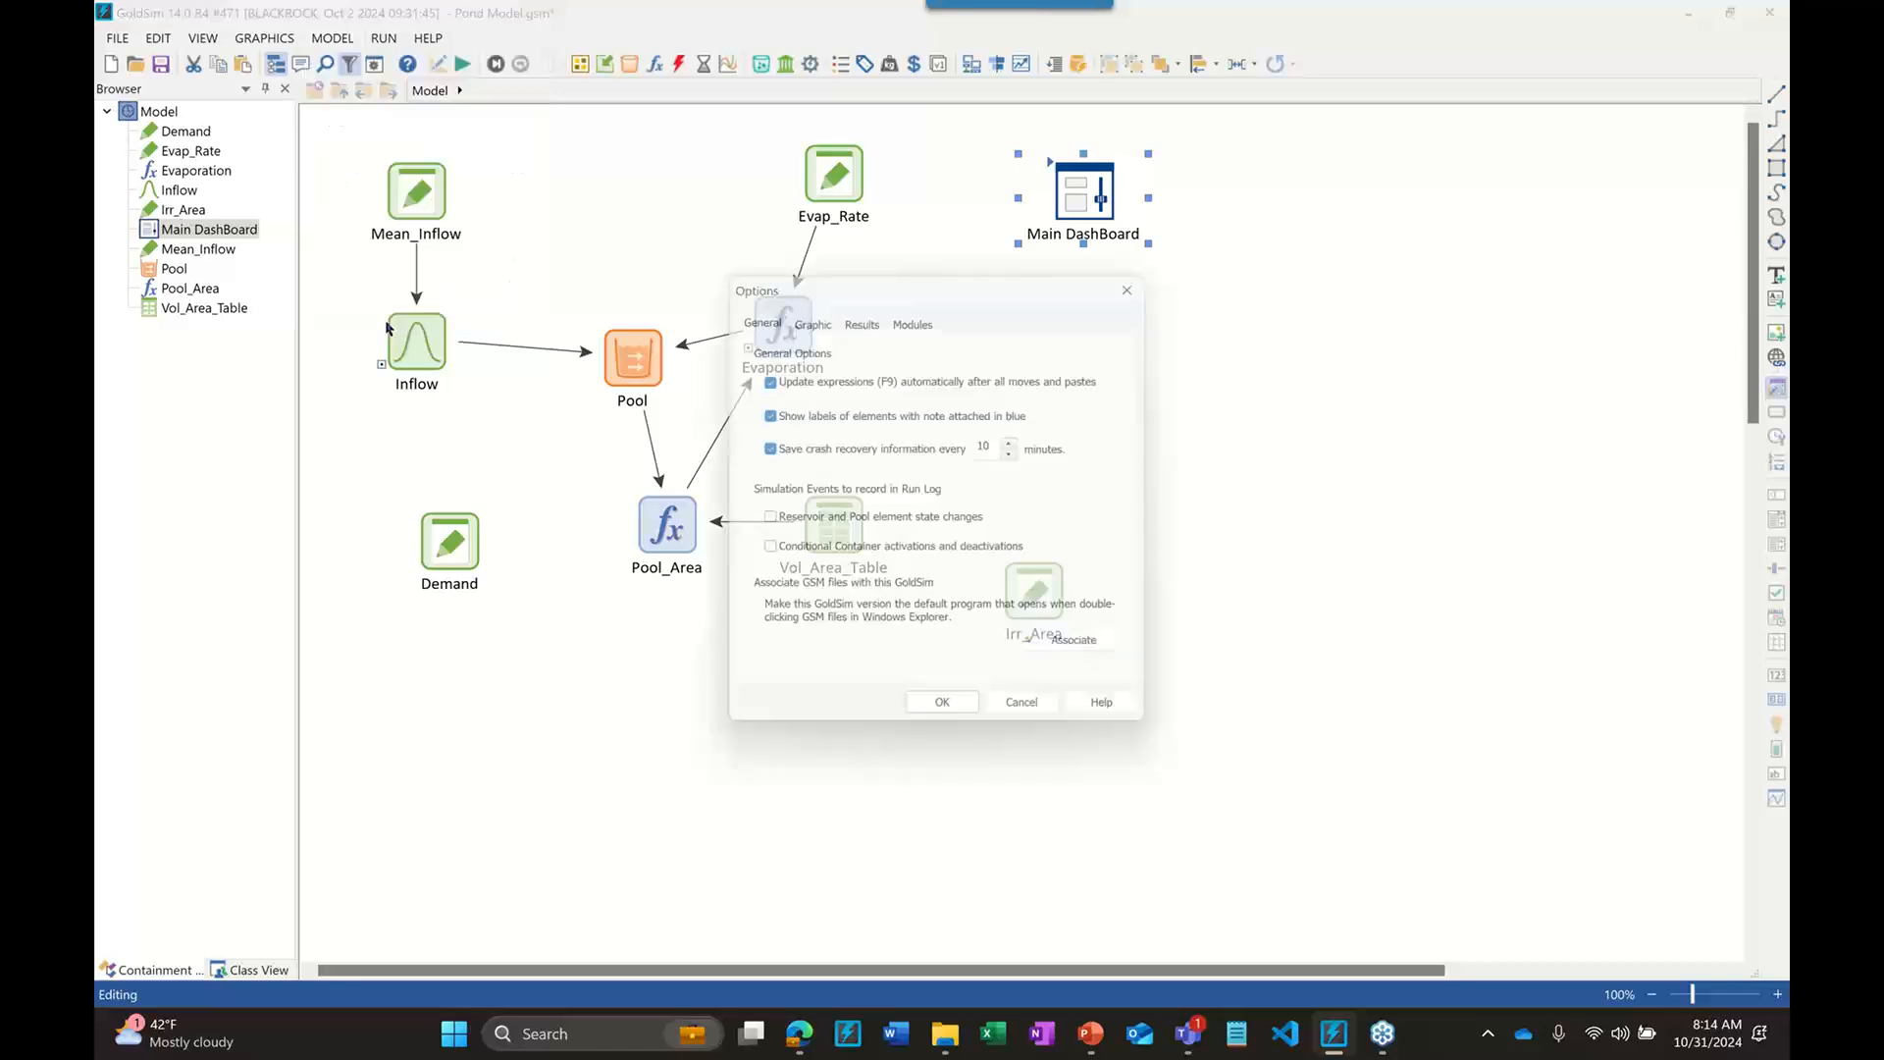
click(811, 313)
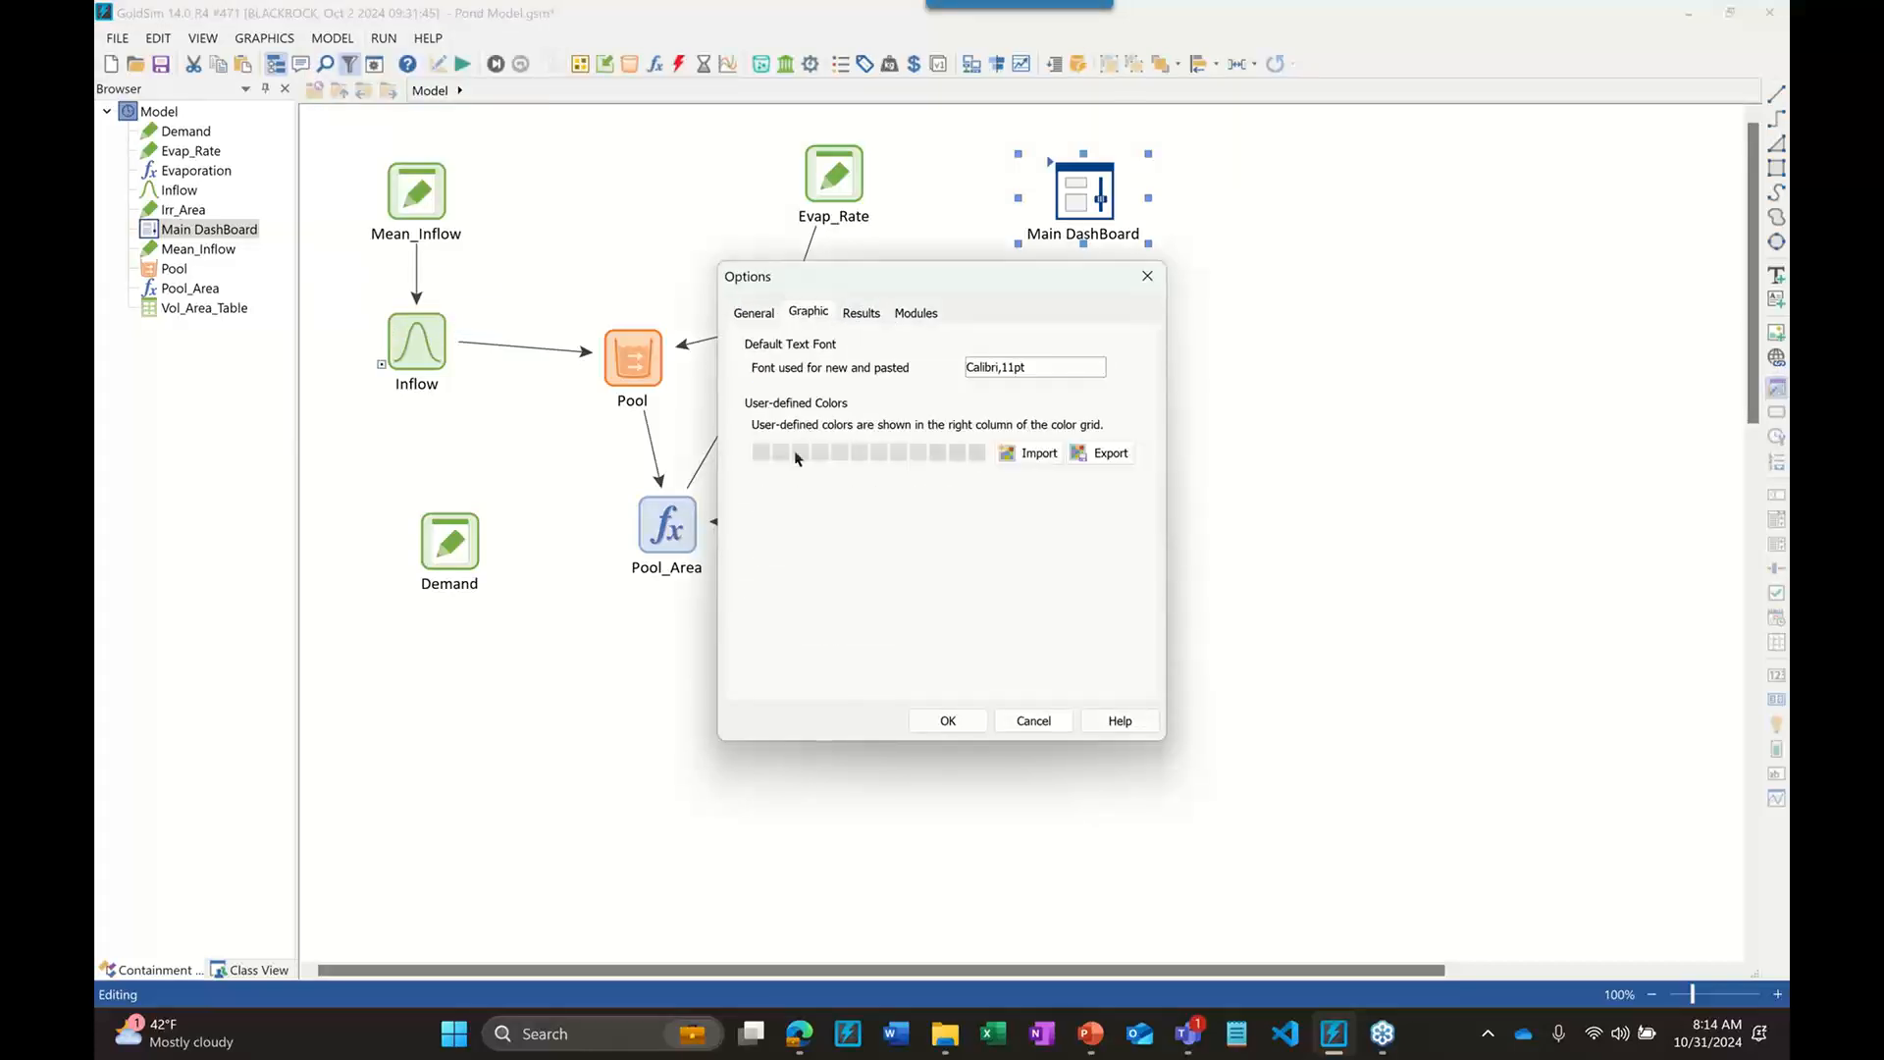
click(762, 456)
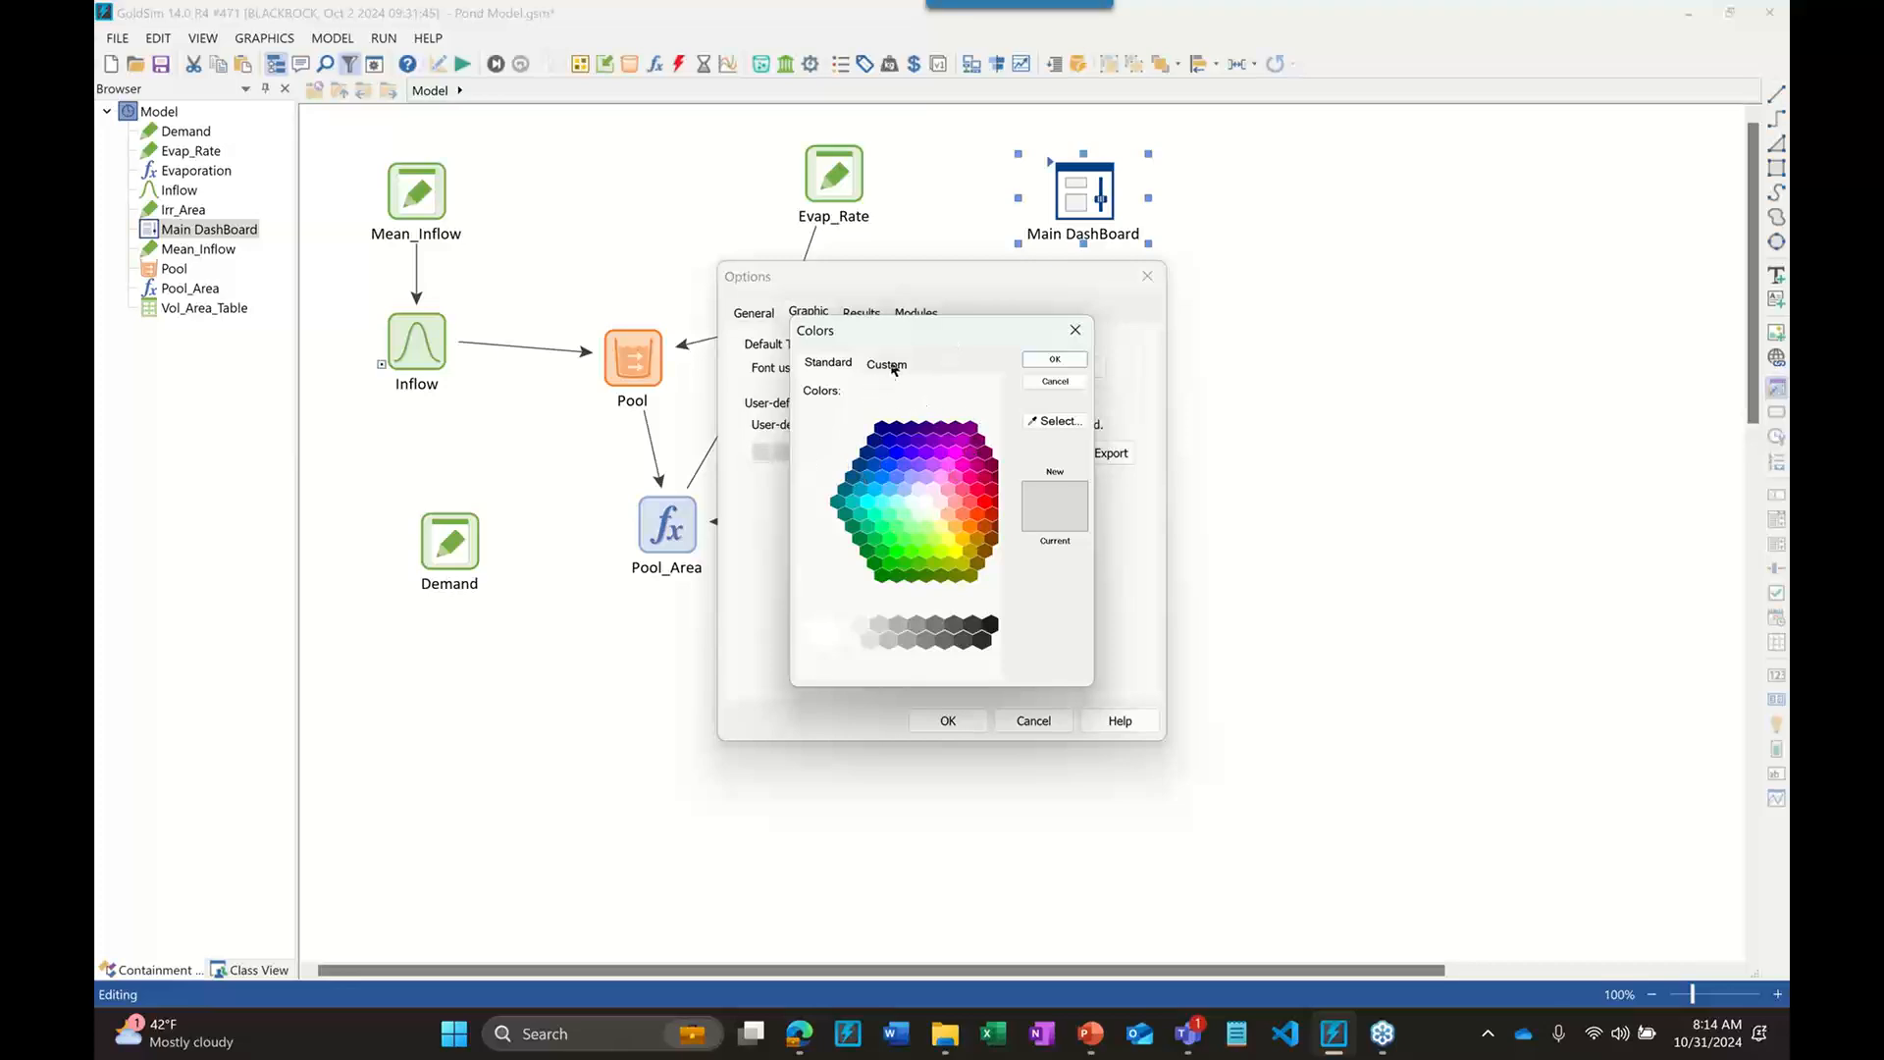
click(932, 512)
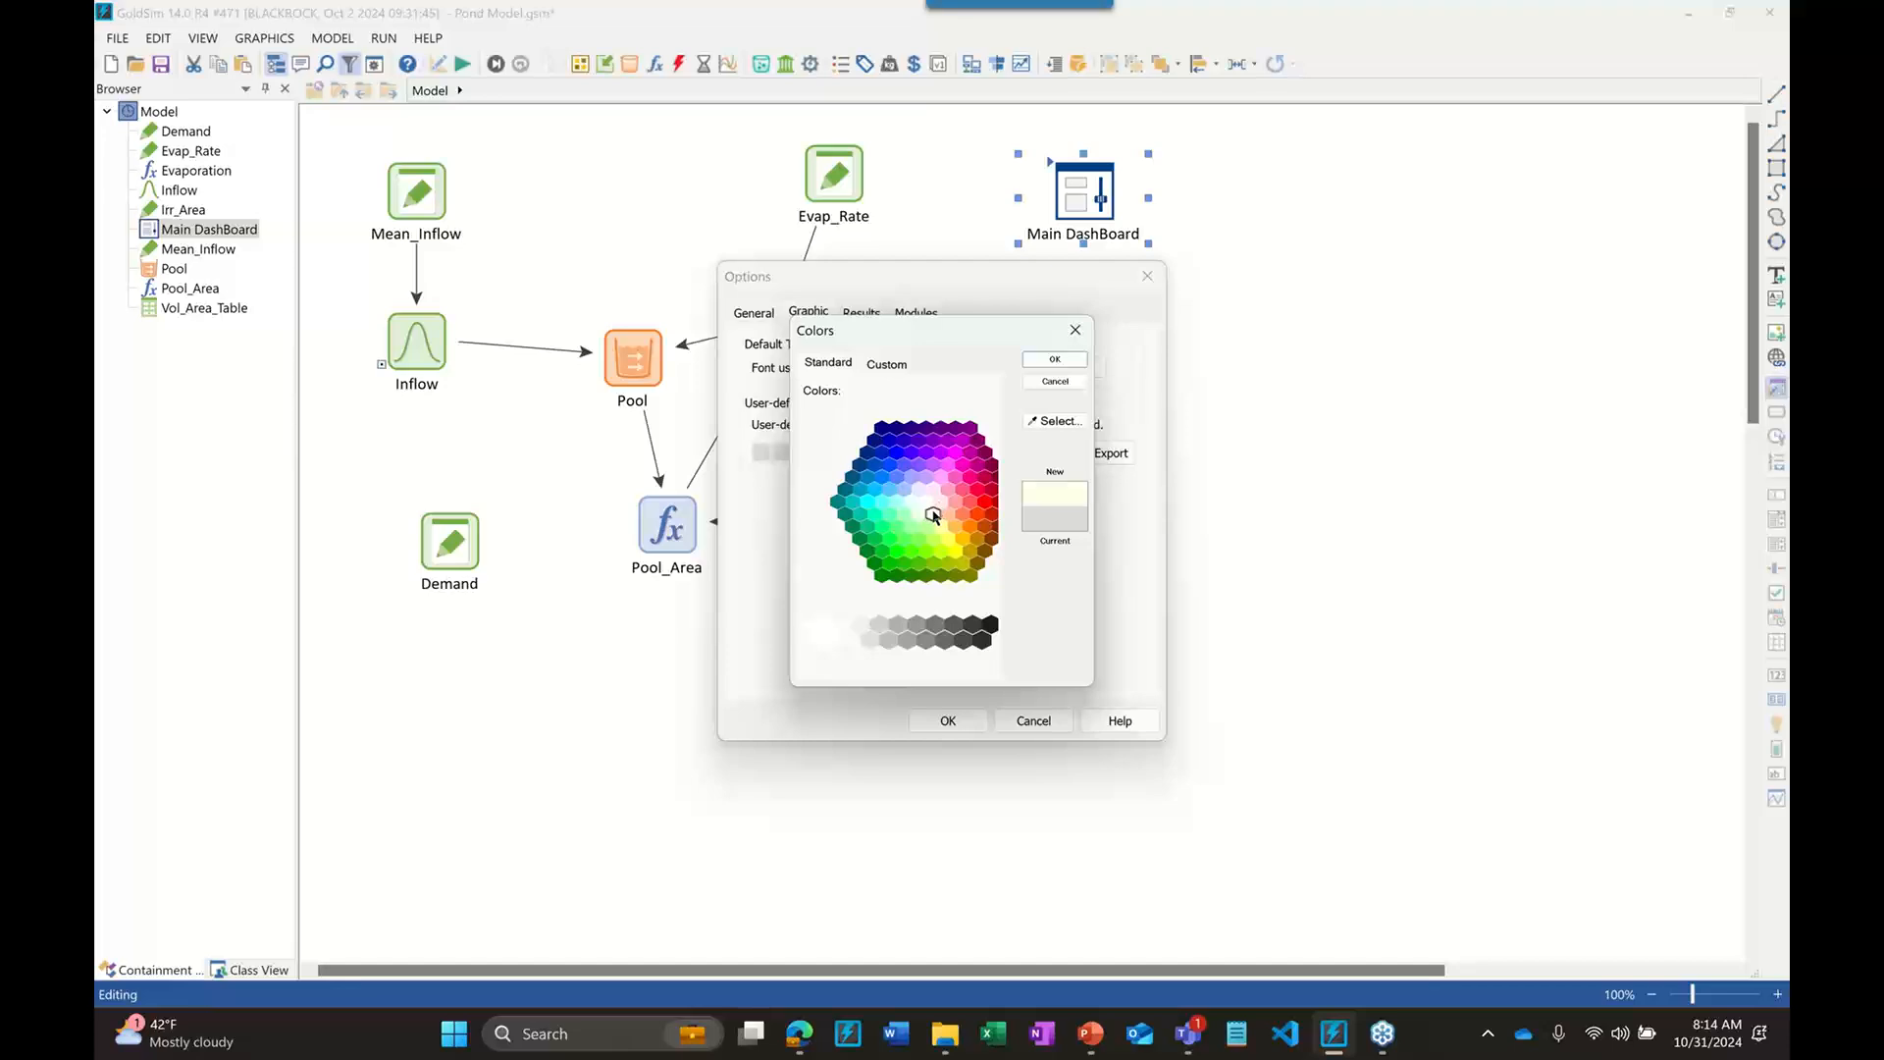
click(1054, 359)
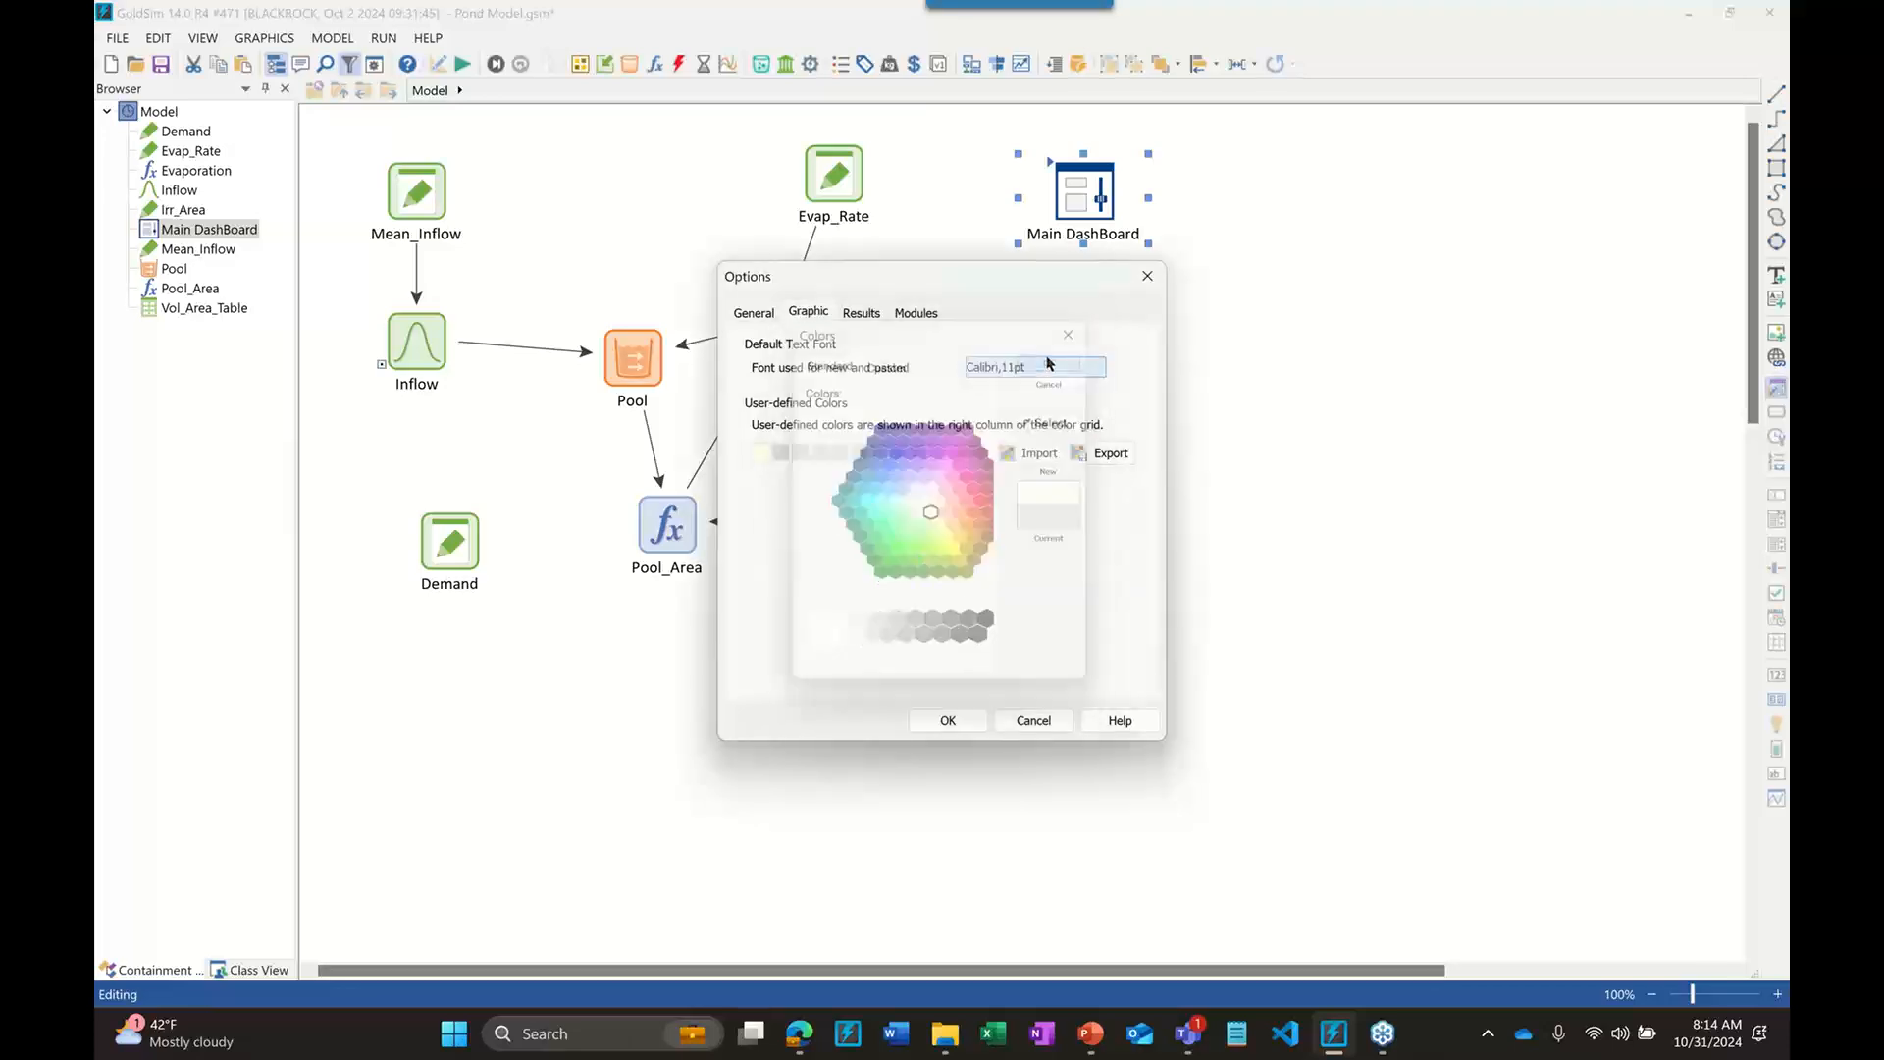
click(963, 722)
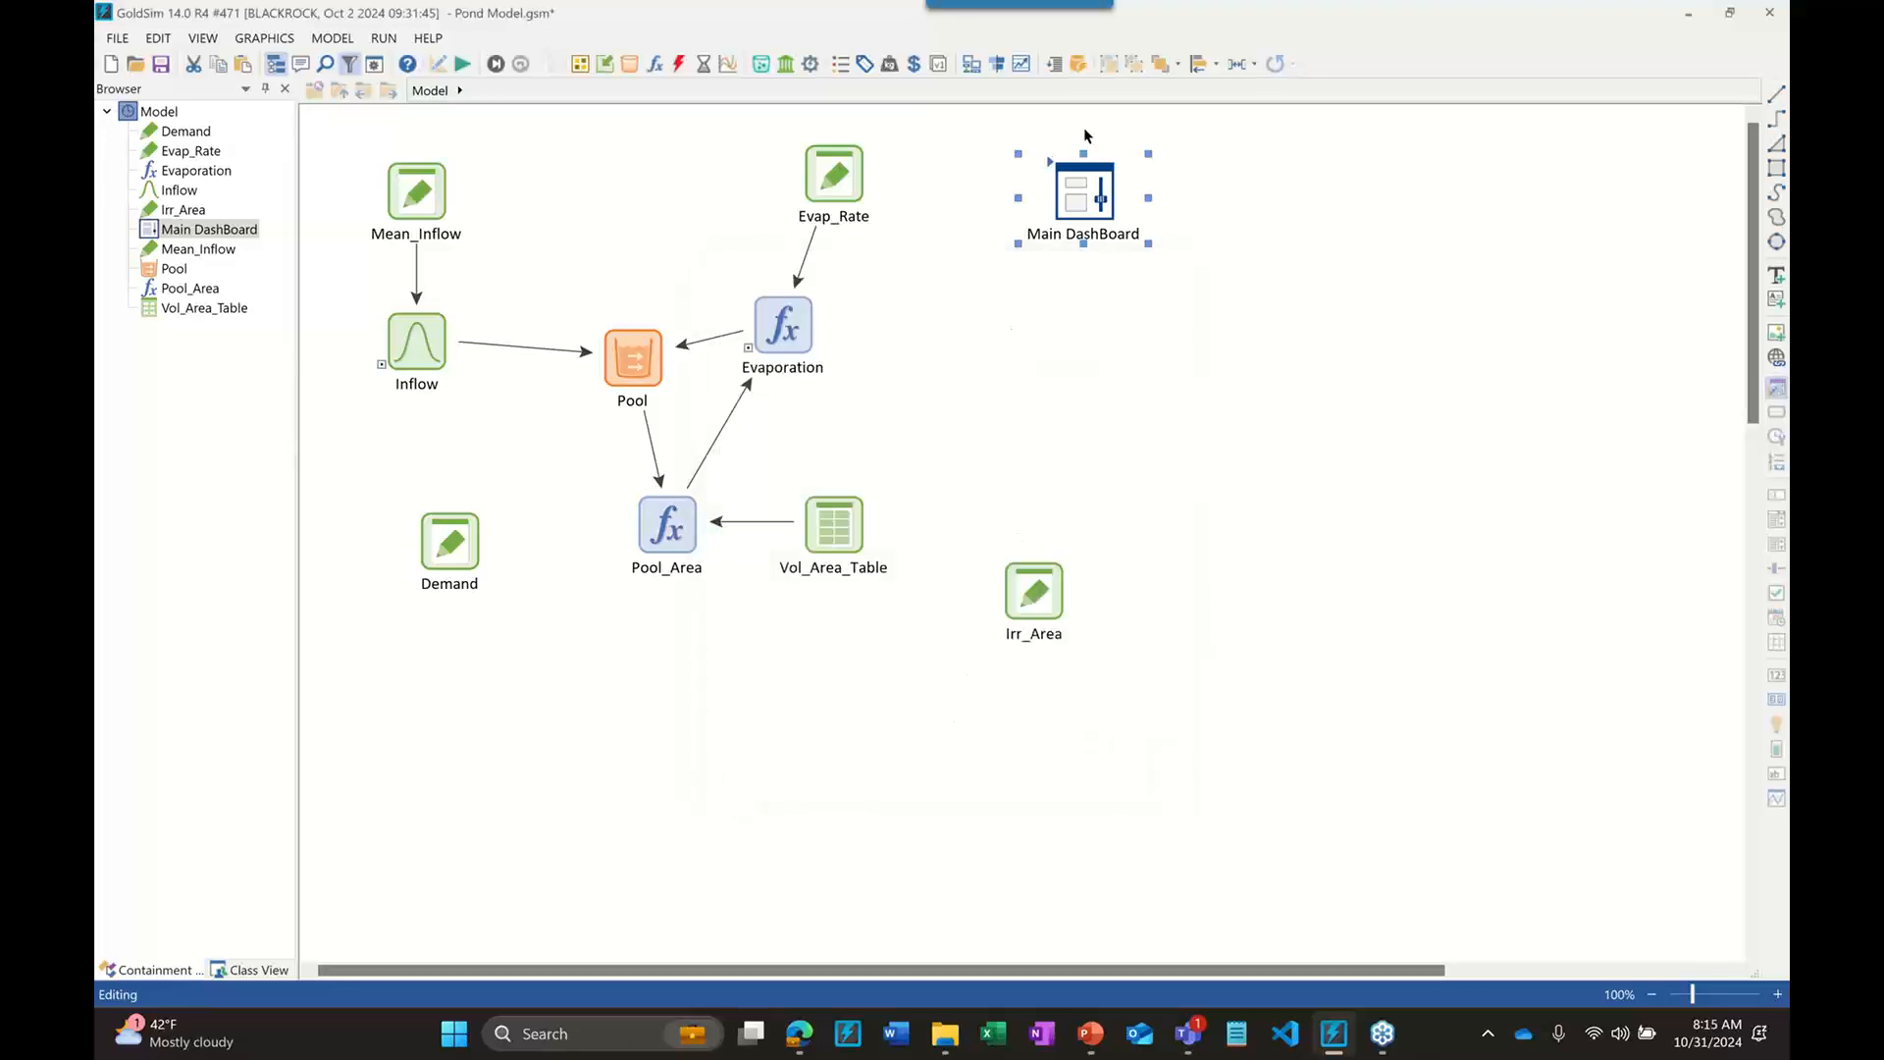
Apply the pale yellow user-defined color as the background of Main DashBoard
double_click(1043, 167)
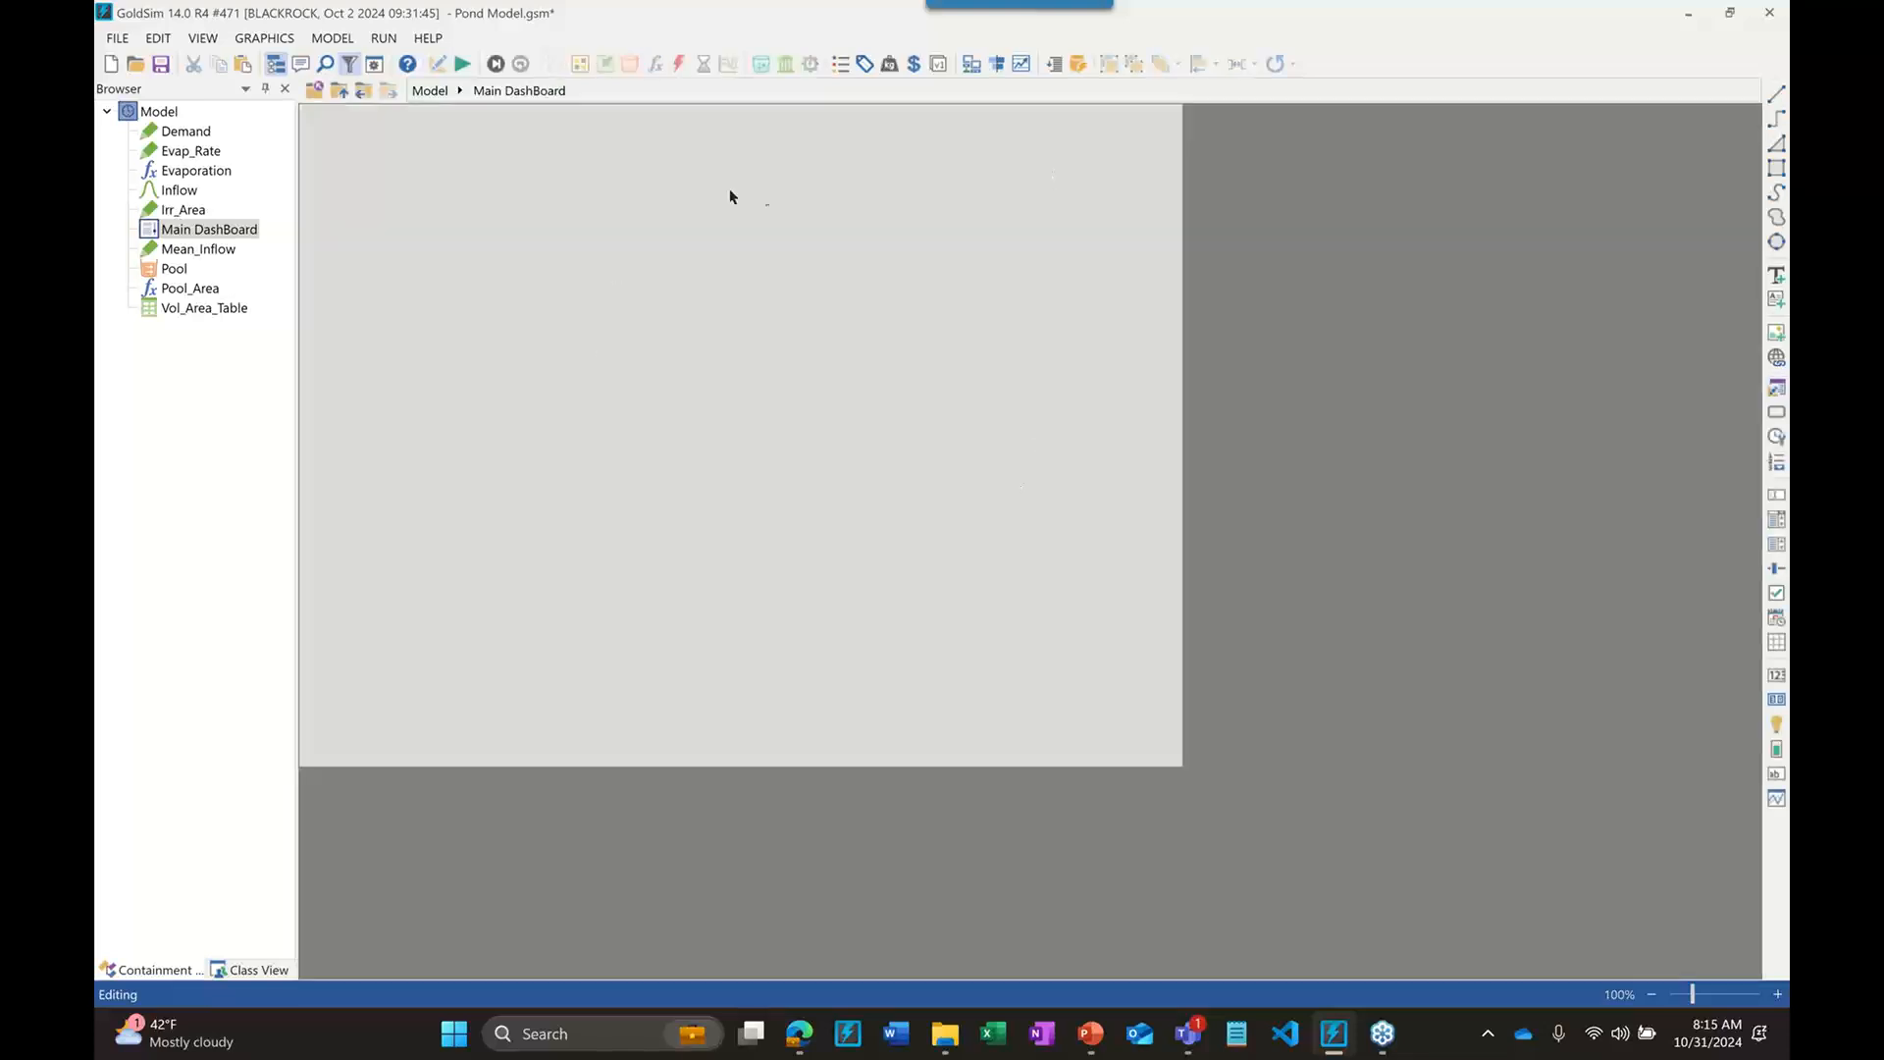
click(427, 94)
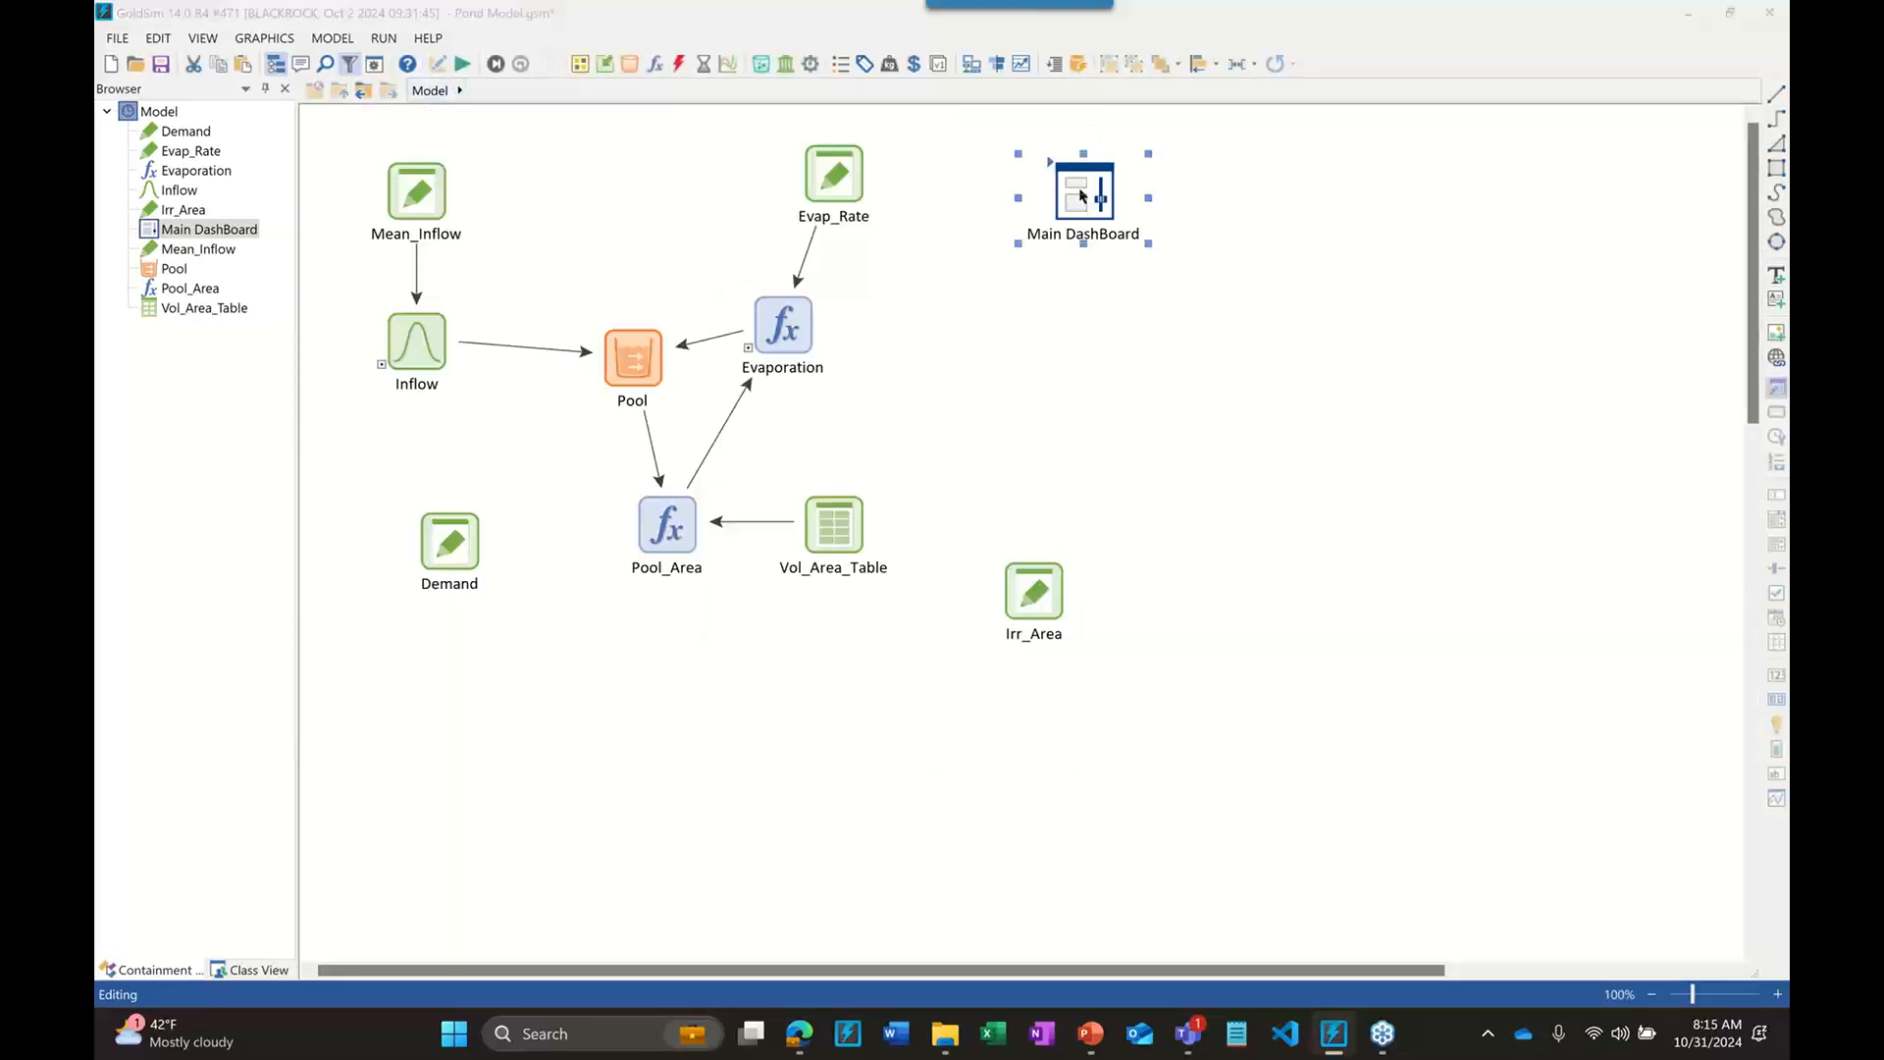
alt+double_click(1082, 196)
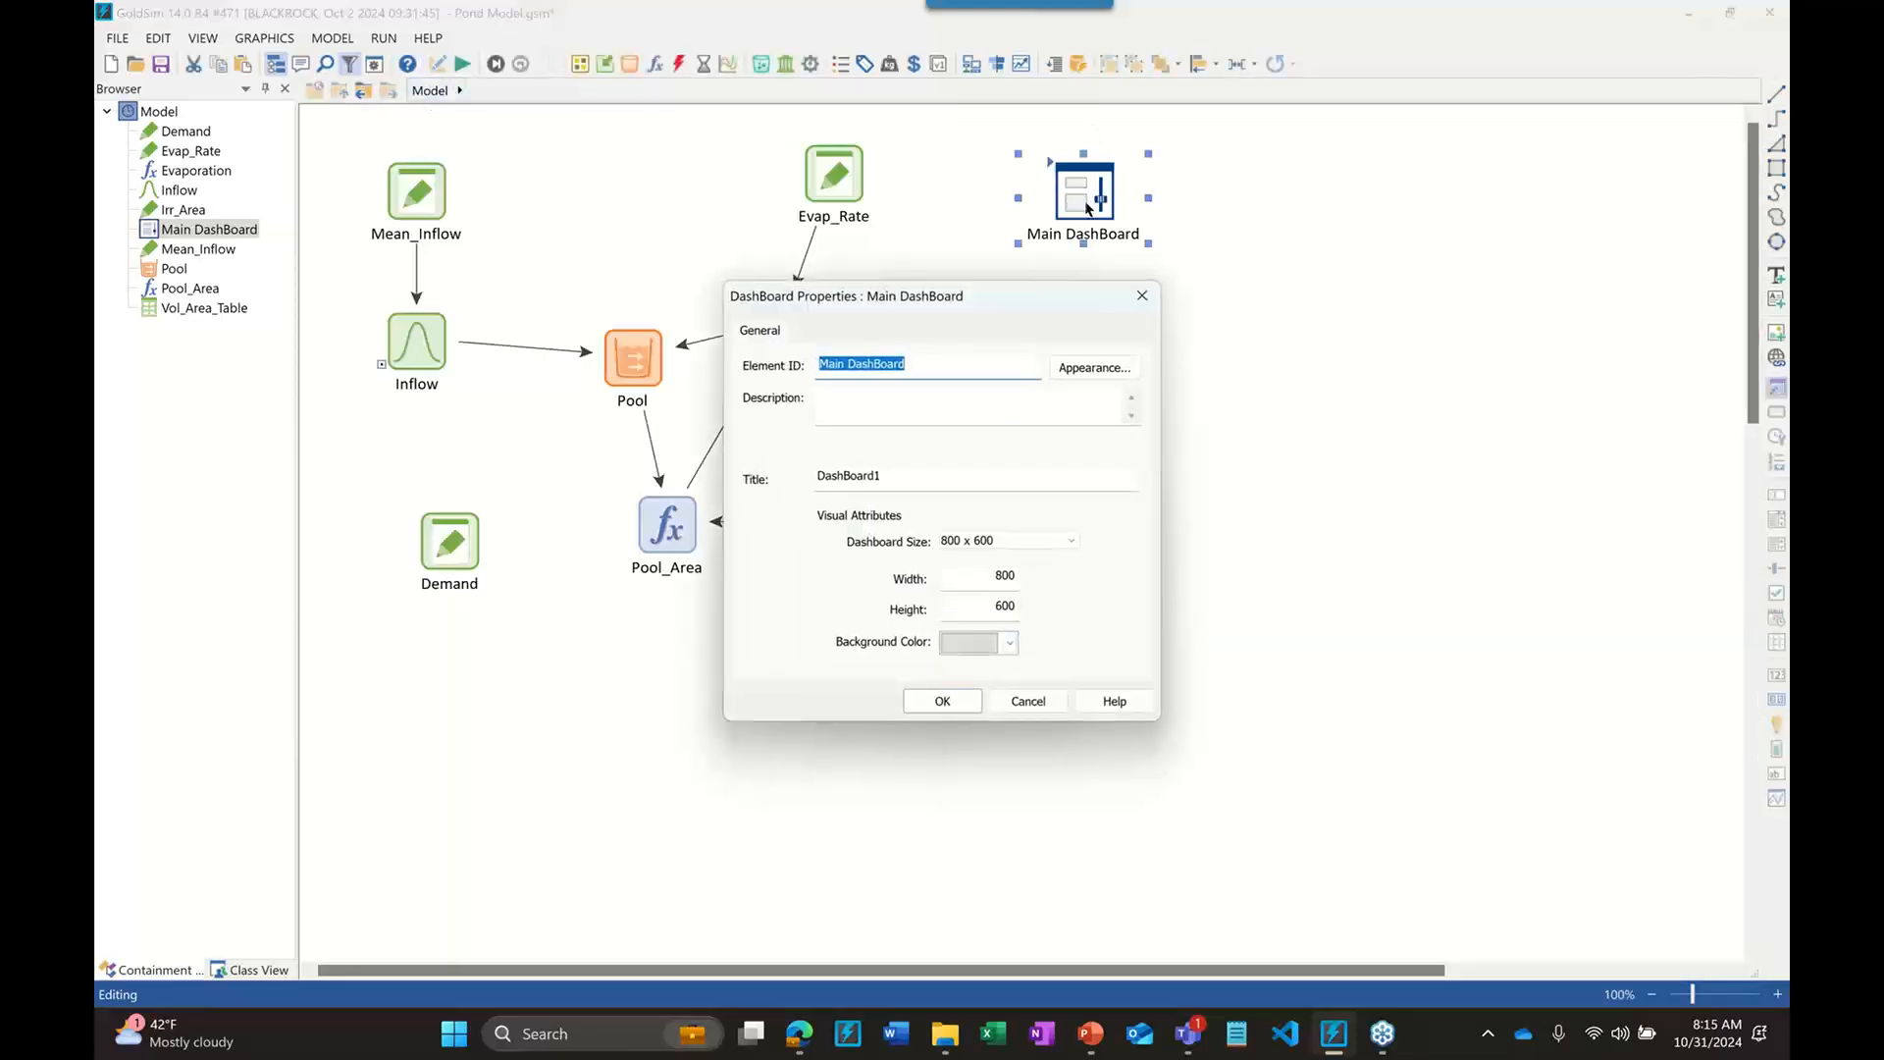
click(1010, 643)
click(1109, 679)
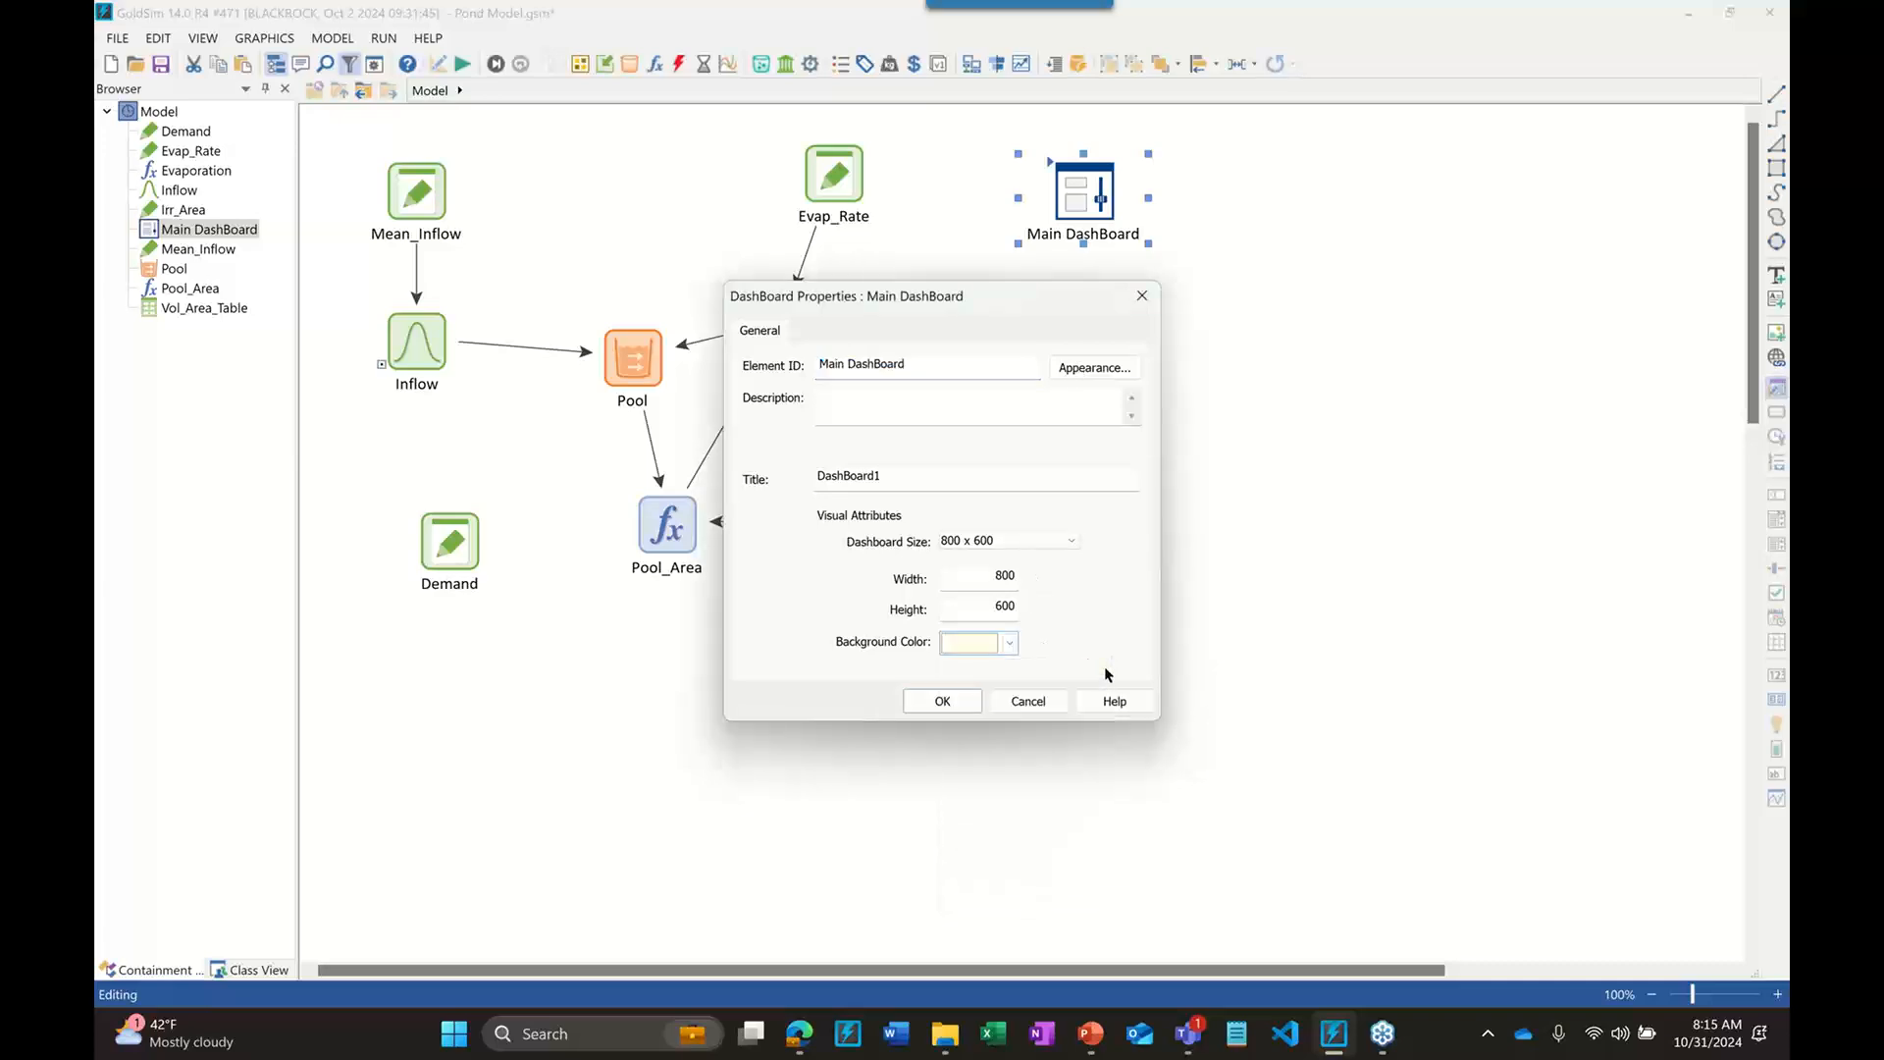
click(938, 702)
click(1033, 590)
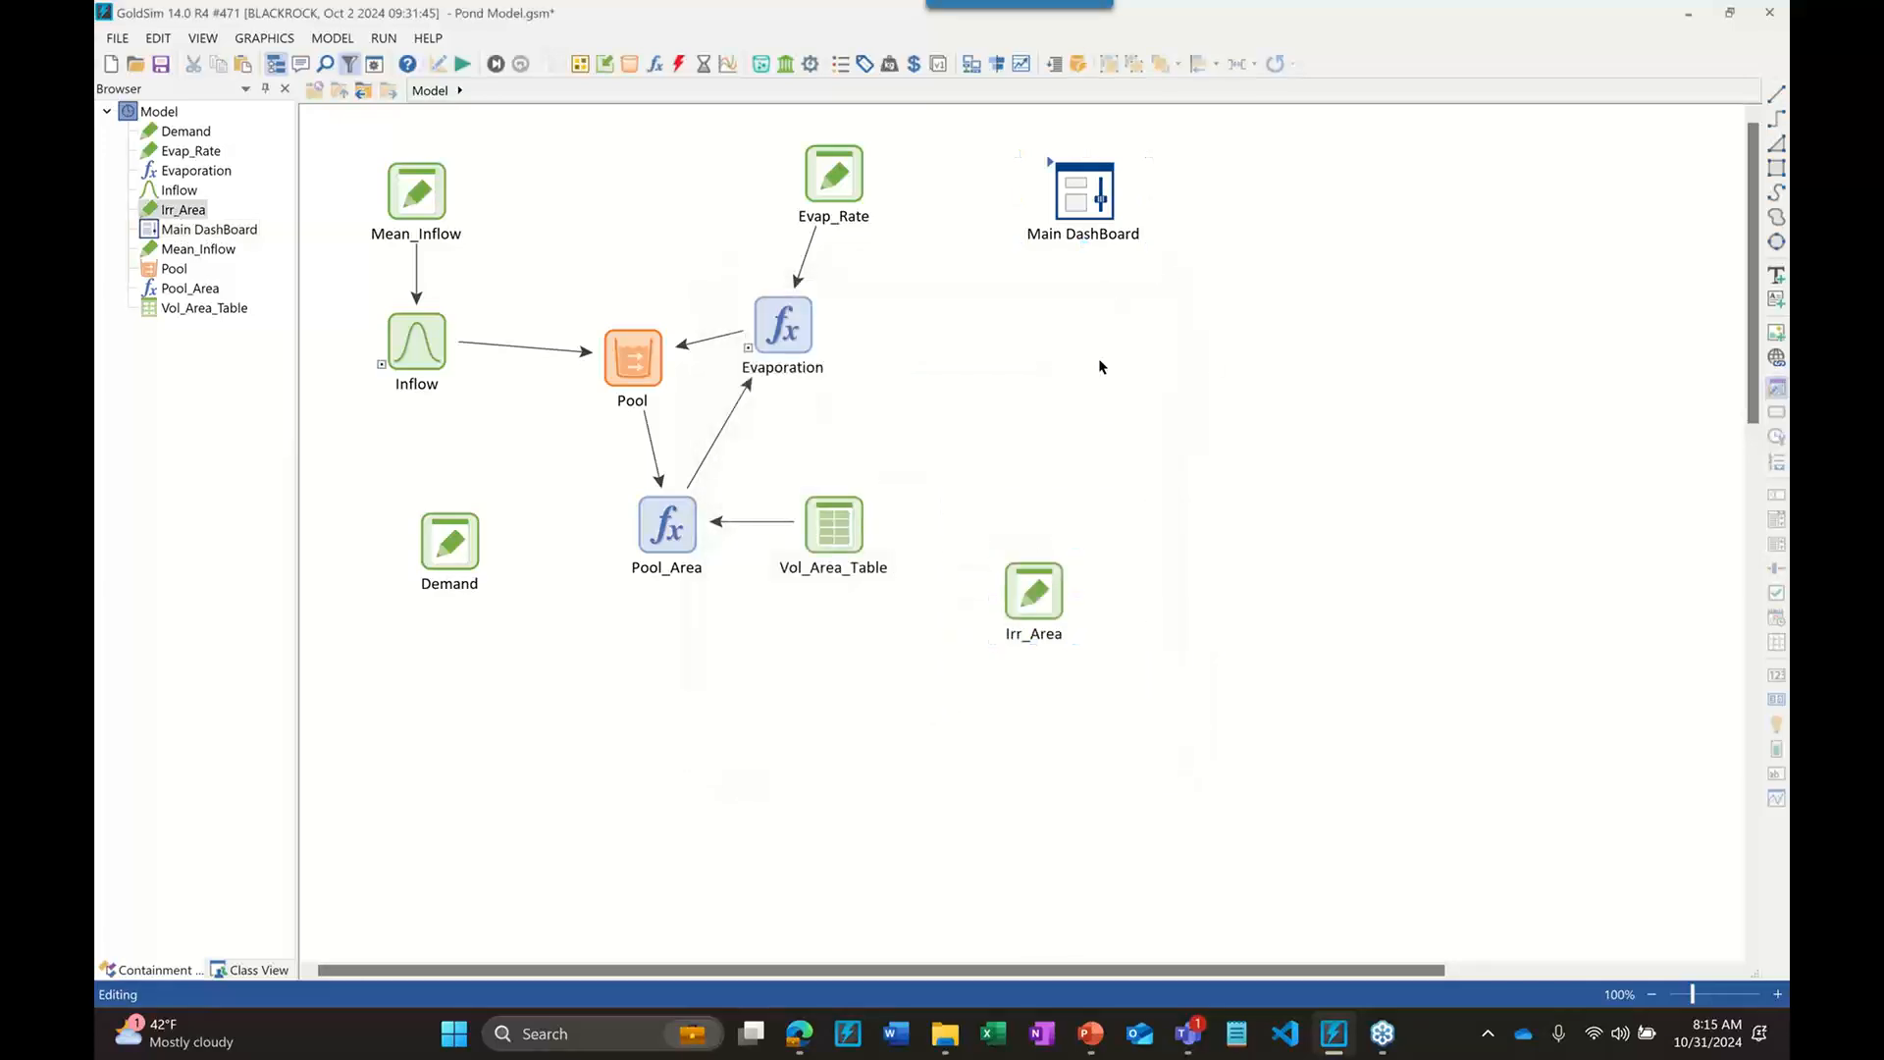
Open Main DashBoard for editing and float the Dashboard Tools just beside the dashboard canvas
double_click(1056, 166)
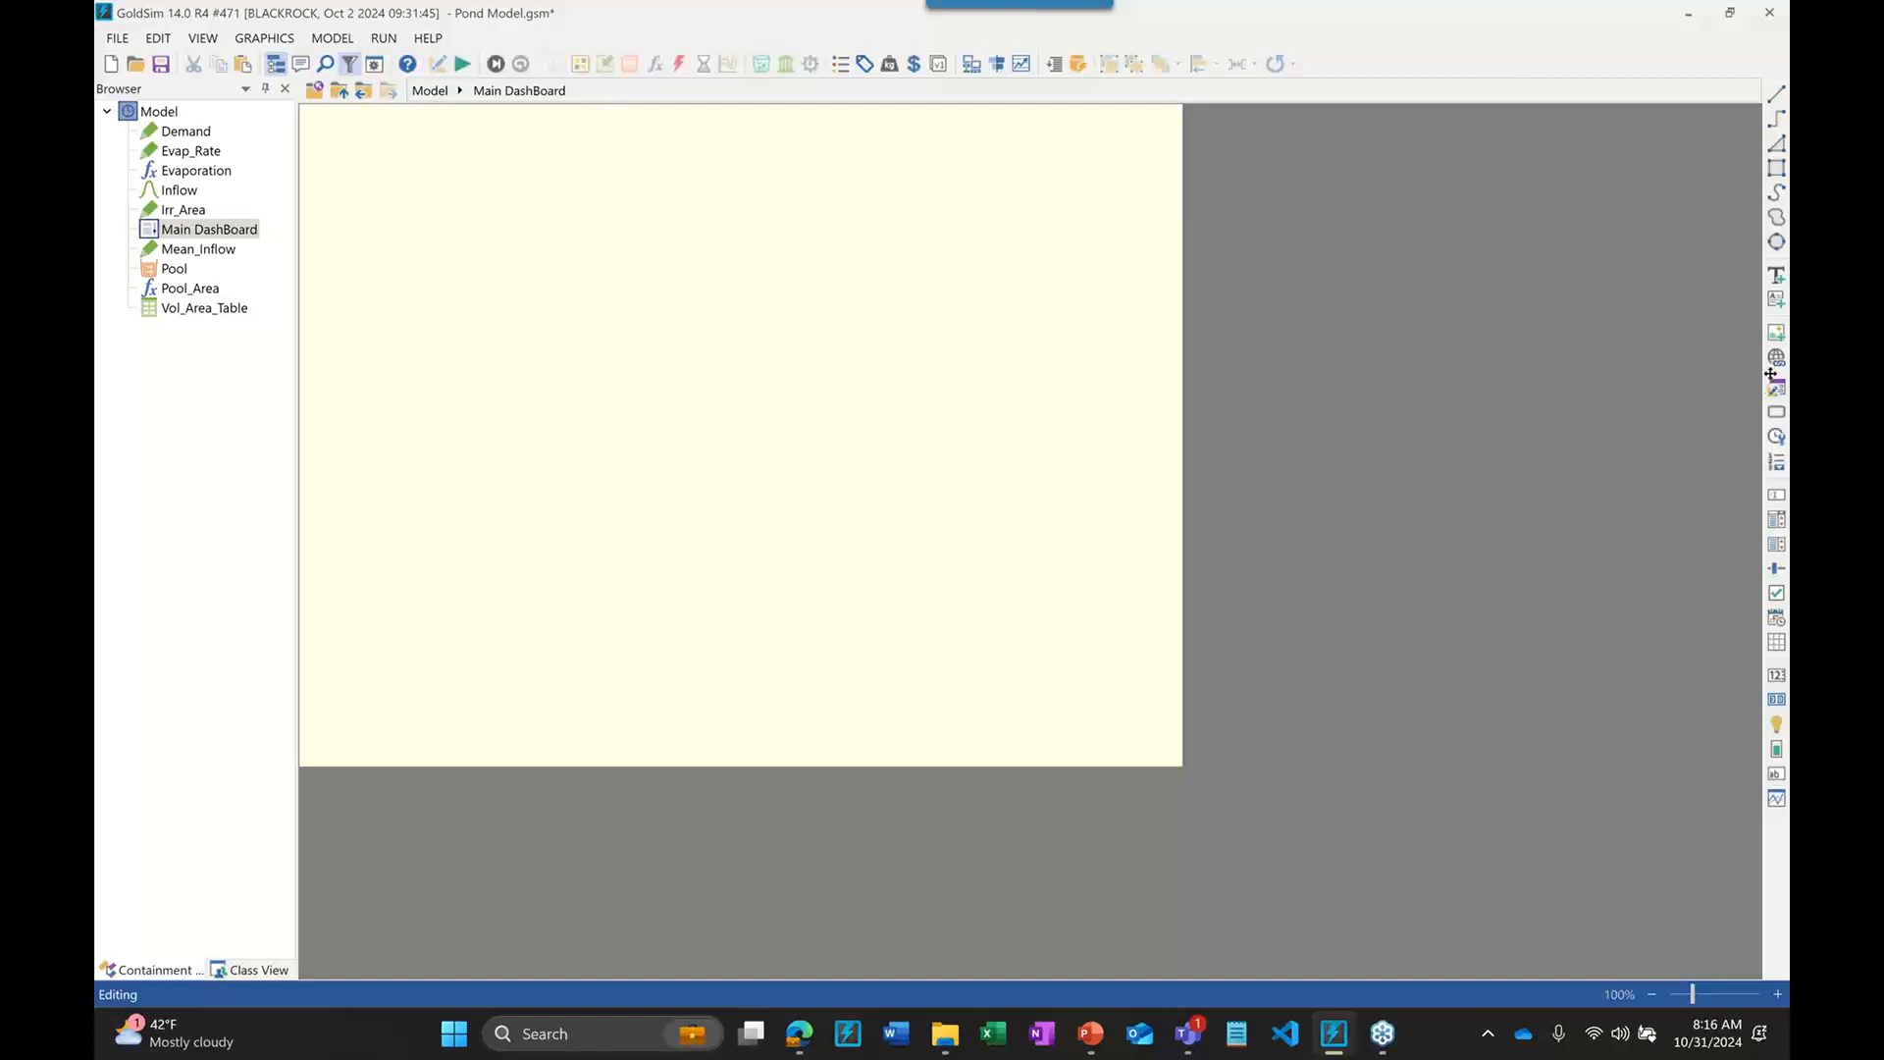
drag(1770, 374, 1242, 219)
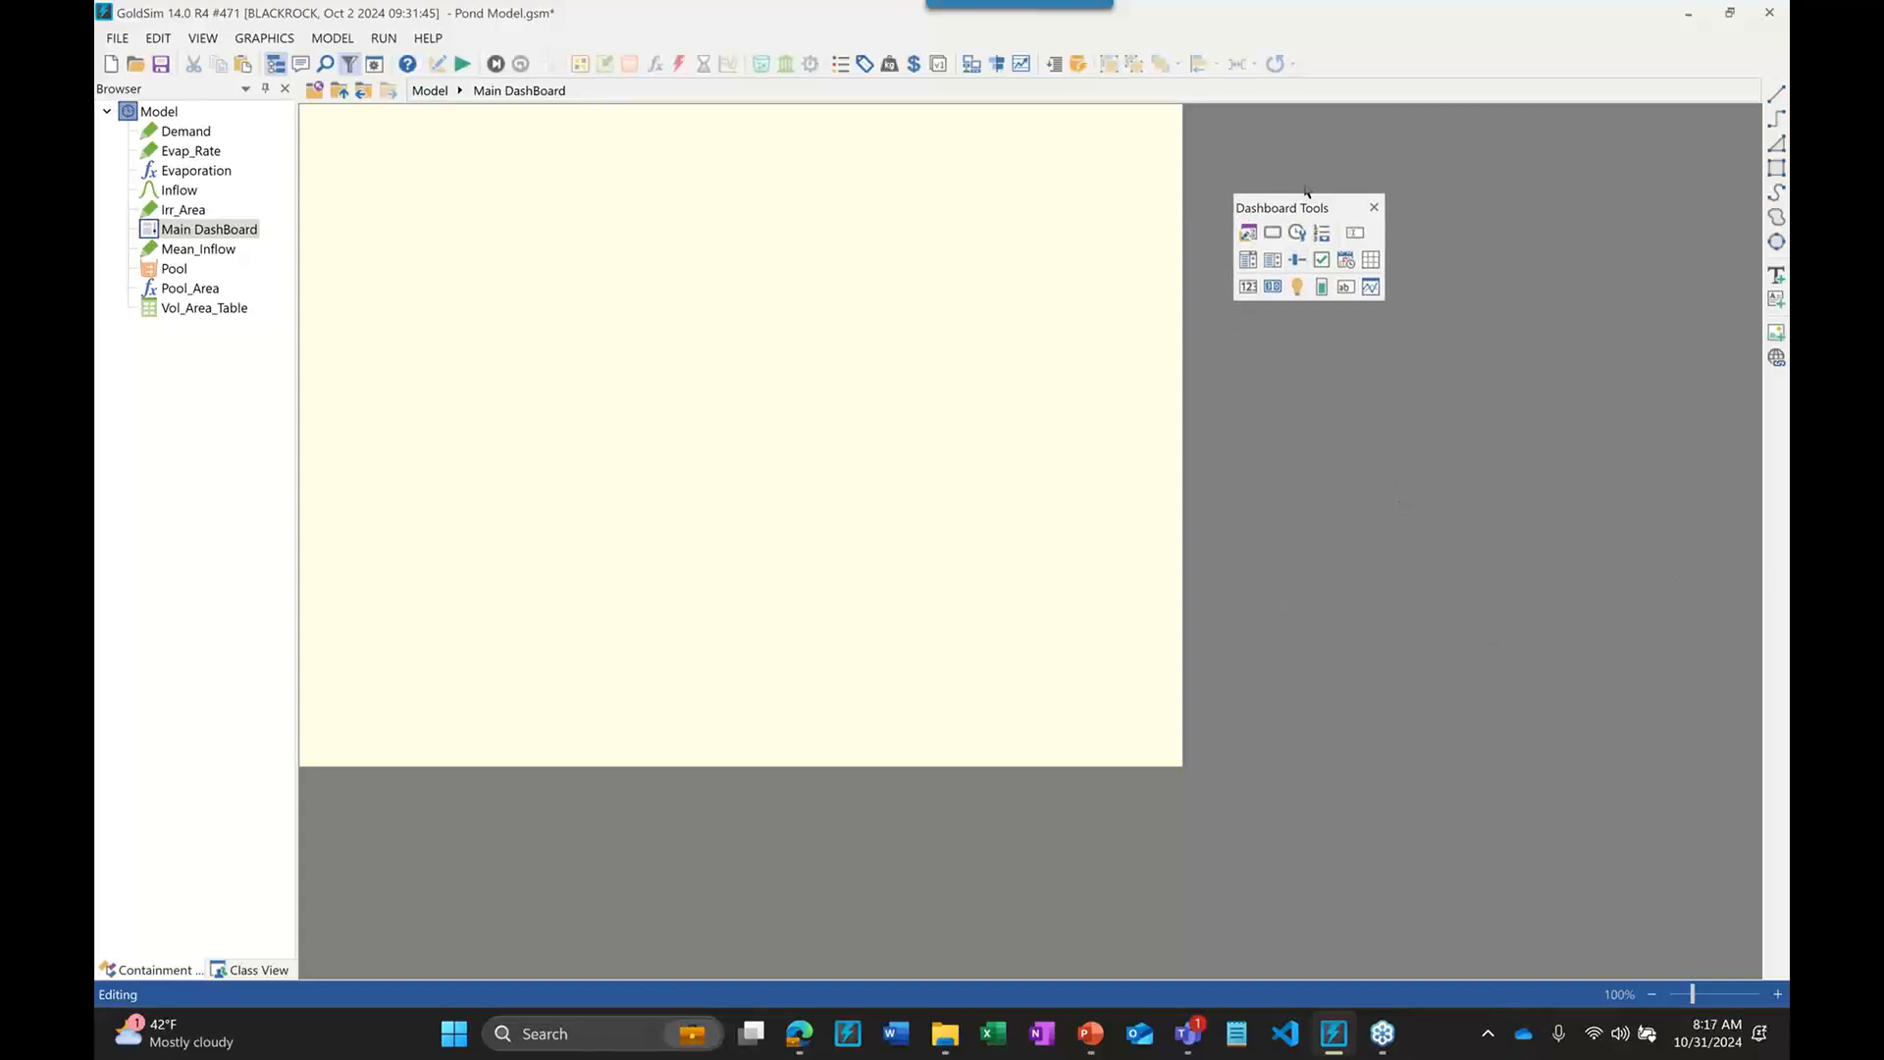
drag(1294, 211, 1263, 216)
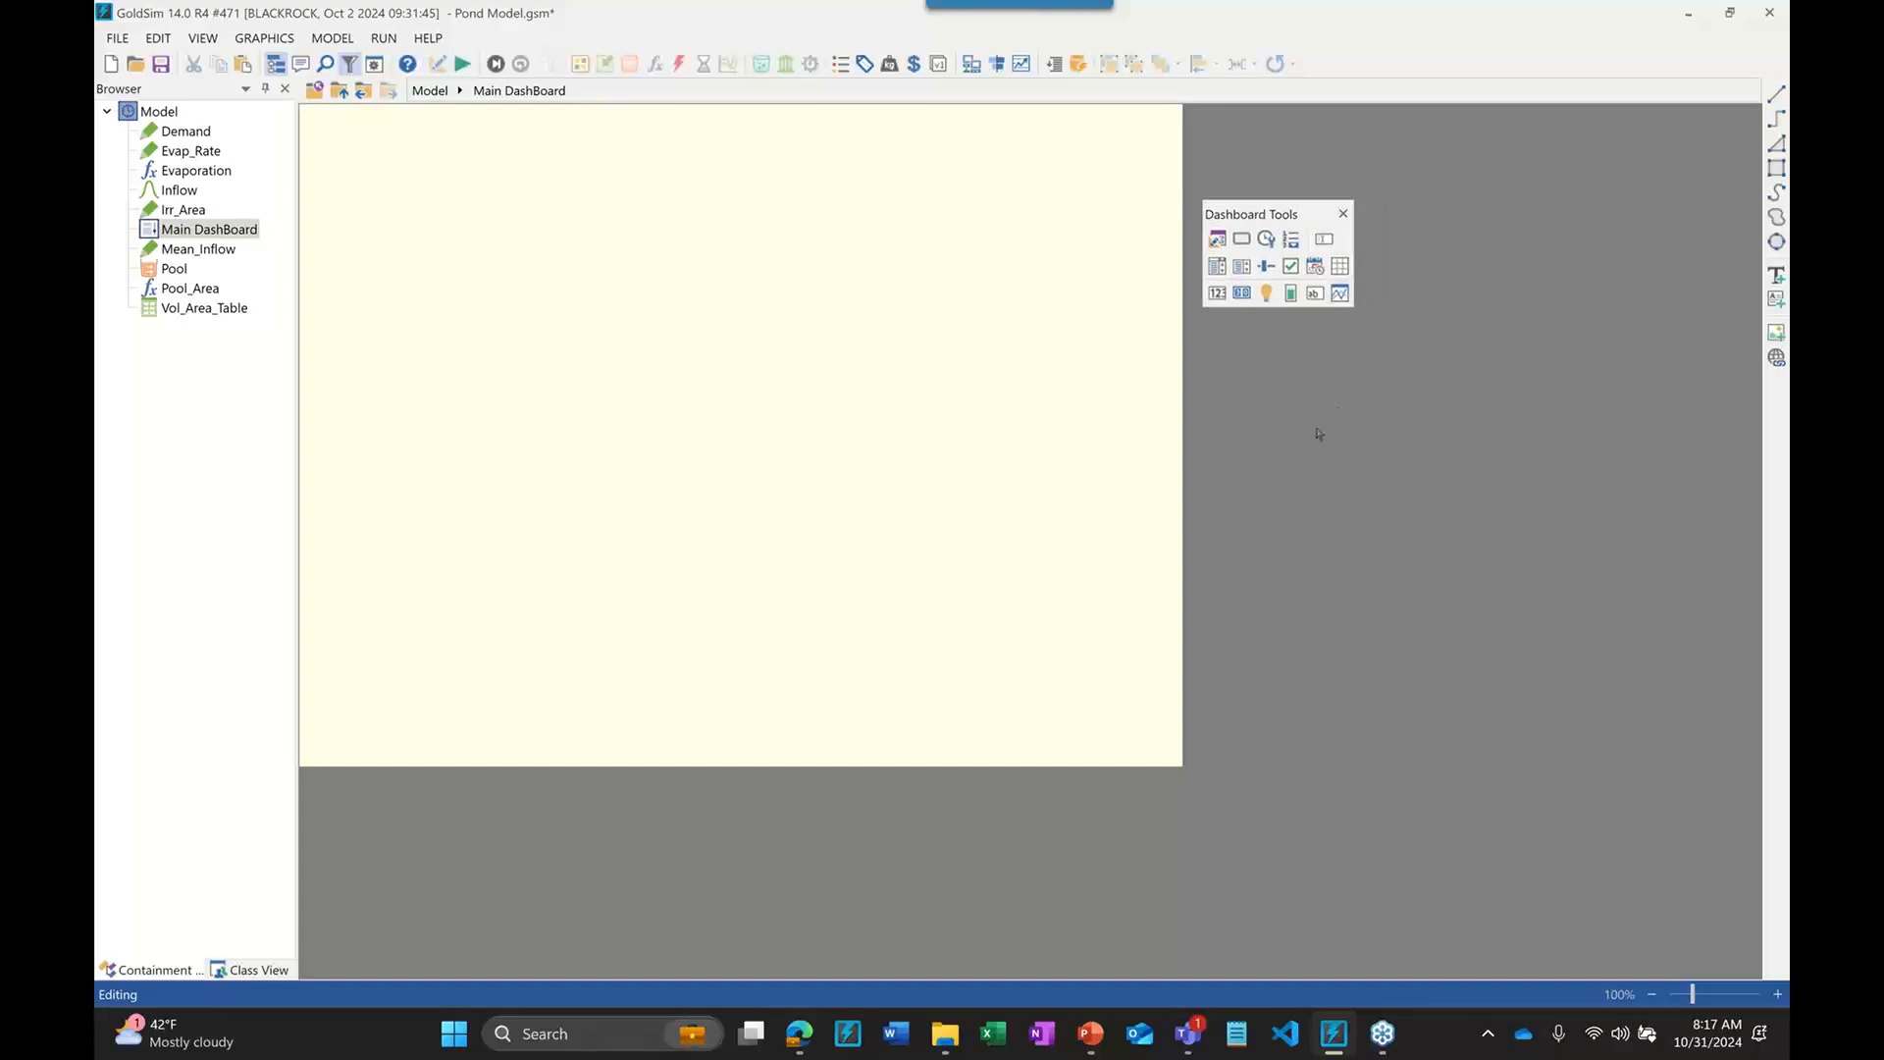
Place an Input Edit Box in the upper-left area of the dashboard and link it to the Mean_Inflow data element
click(1322, 242)
click(458, 248)
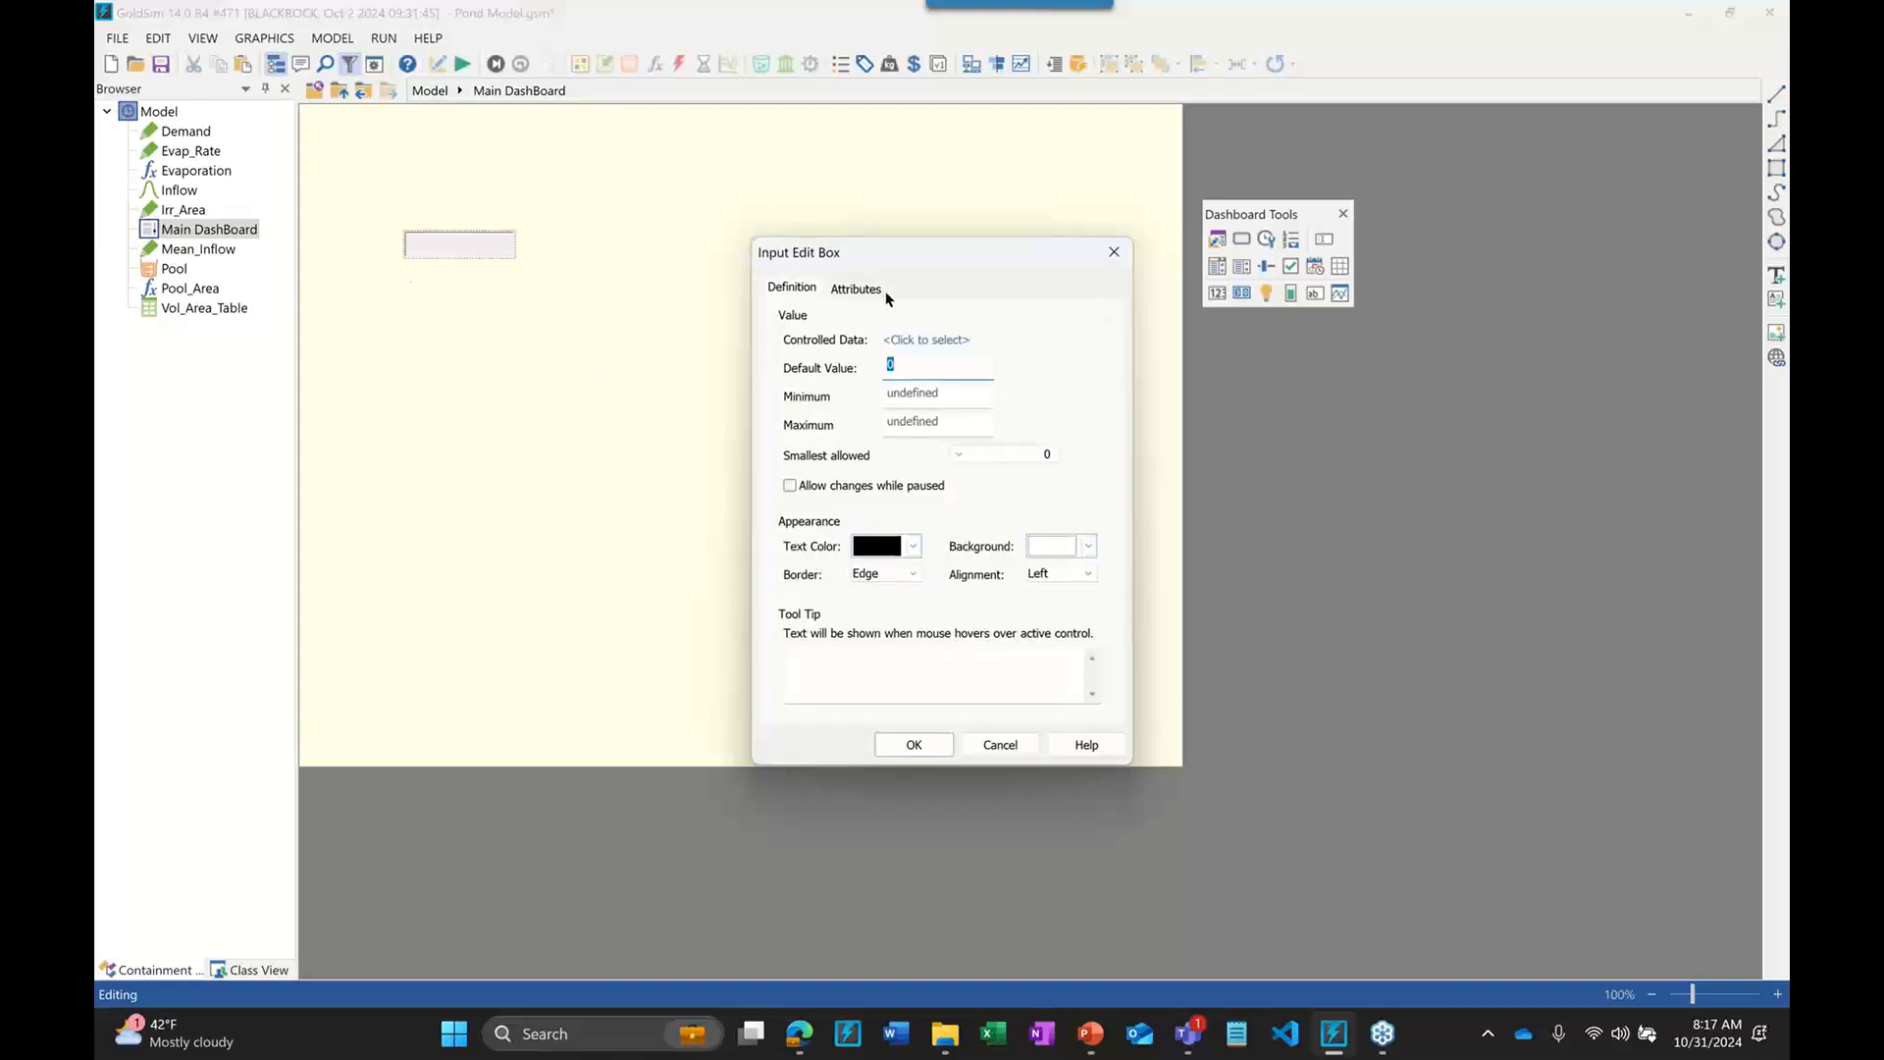
click(886, 296)
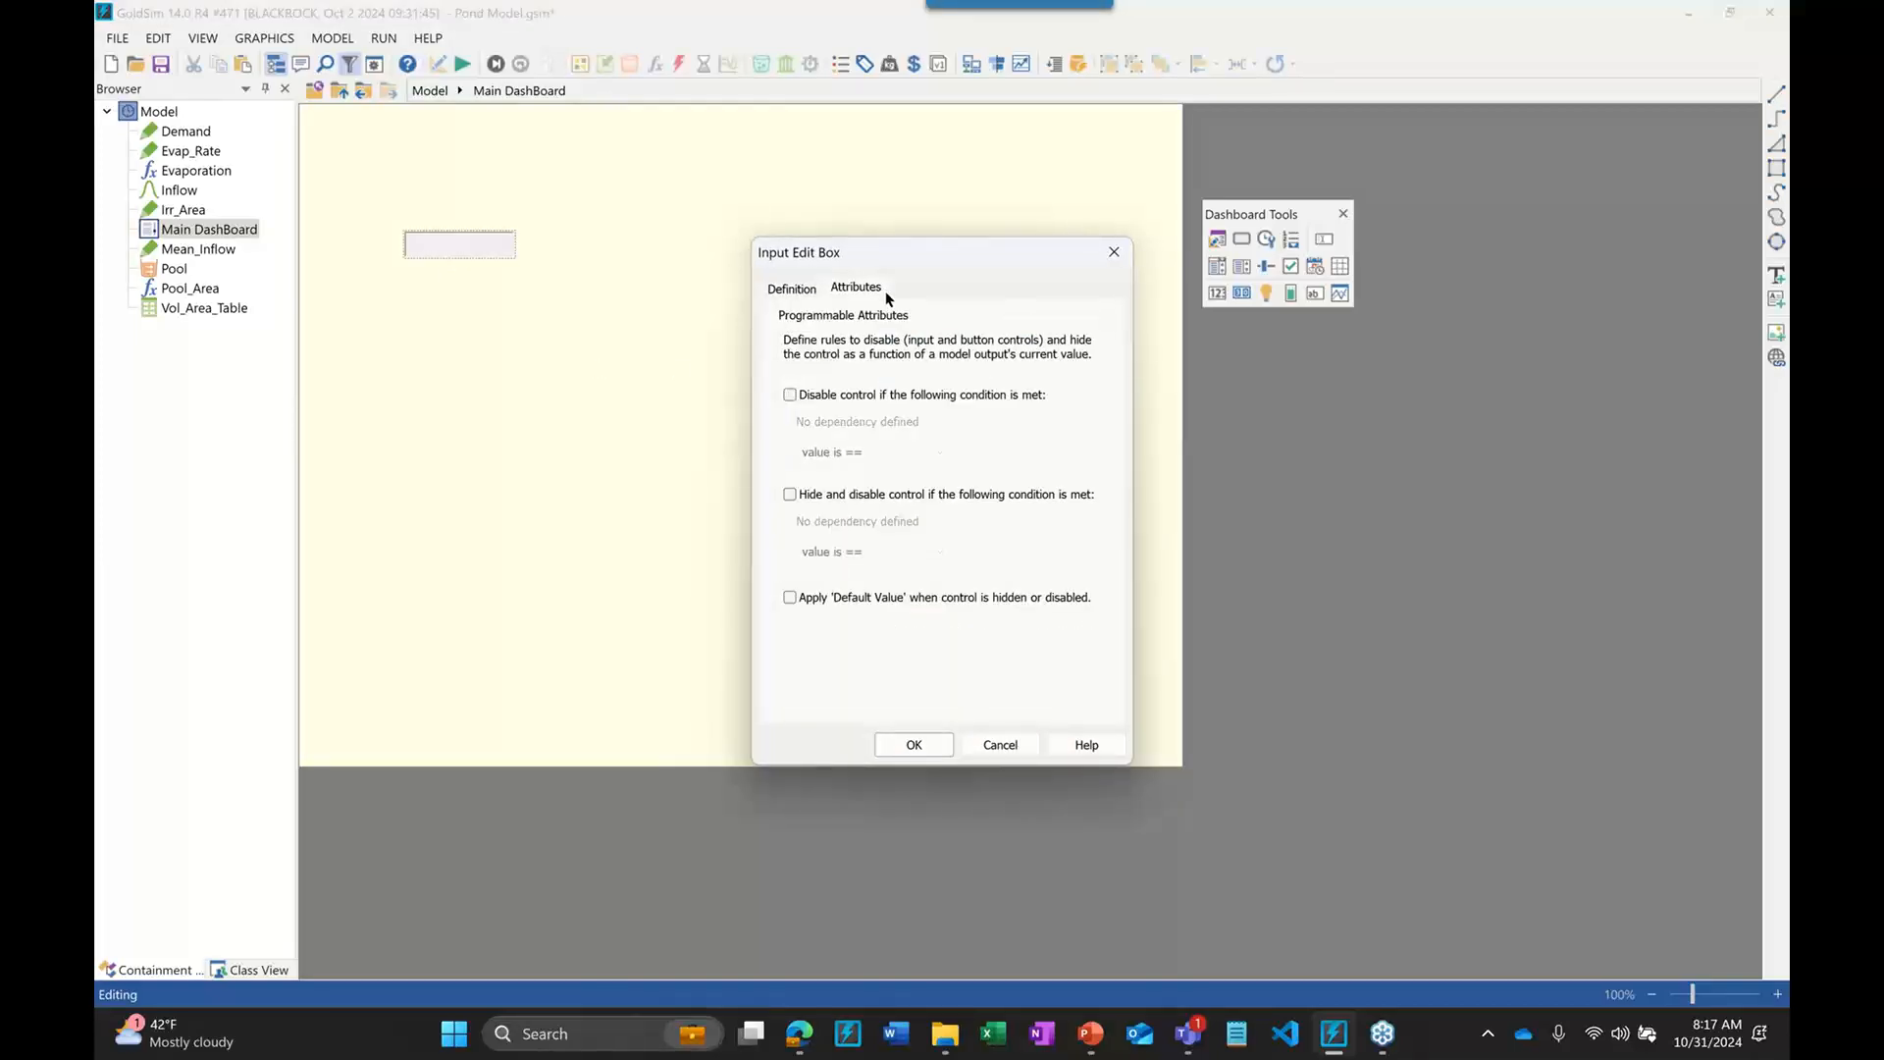
click(784, 294)
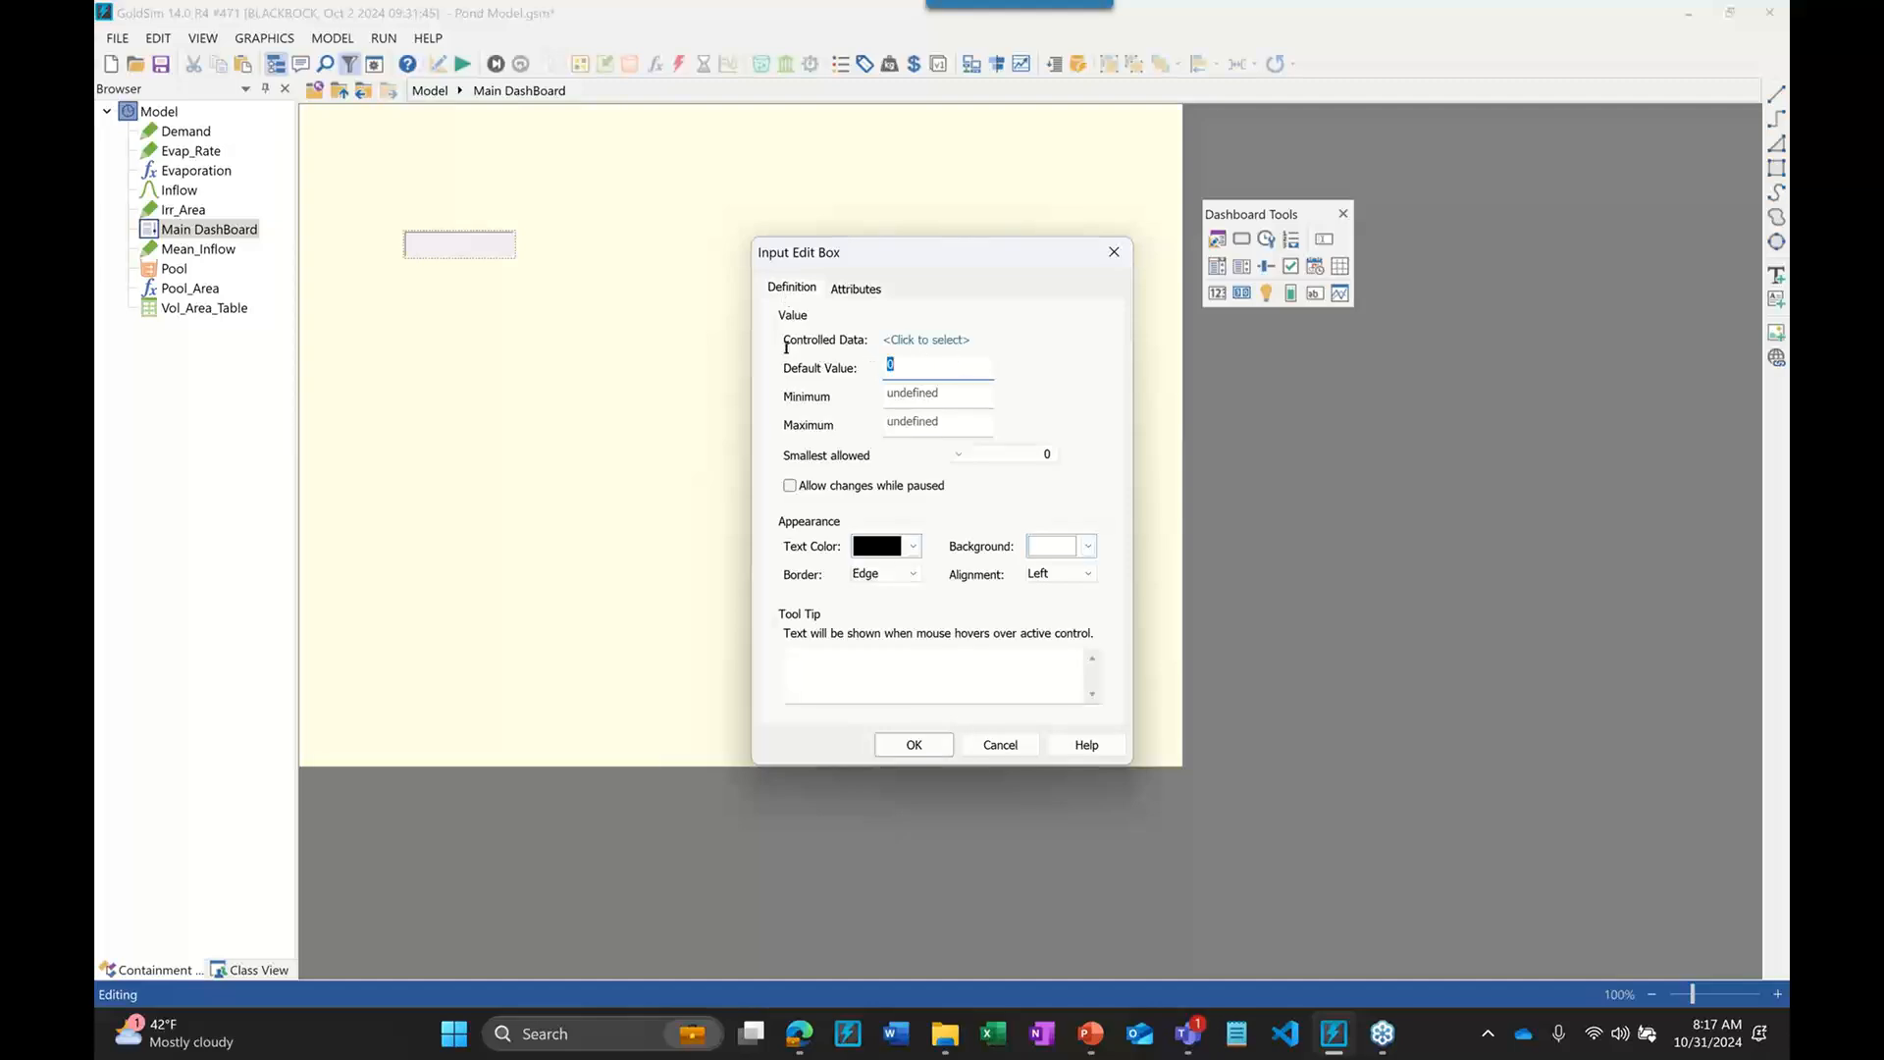
click(918, 341)
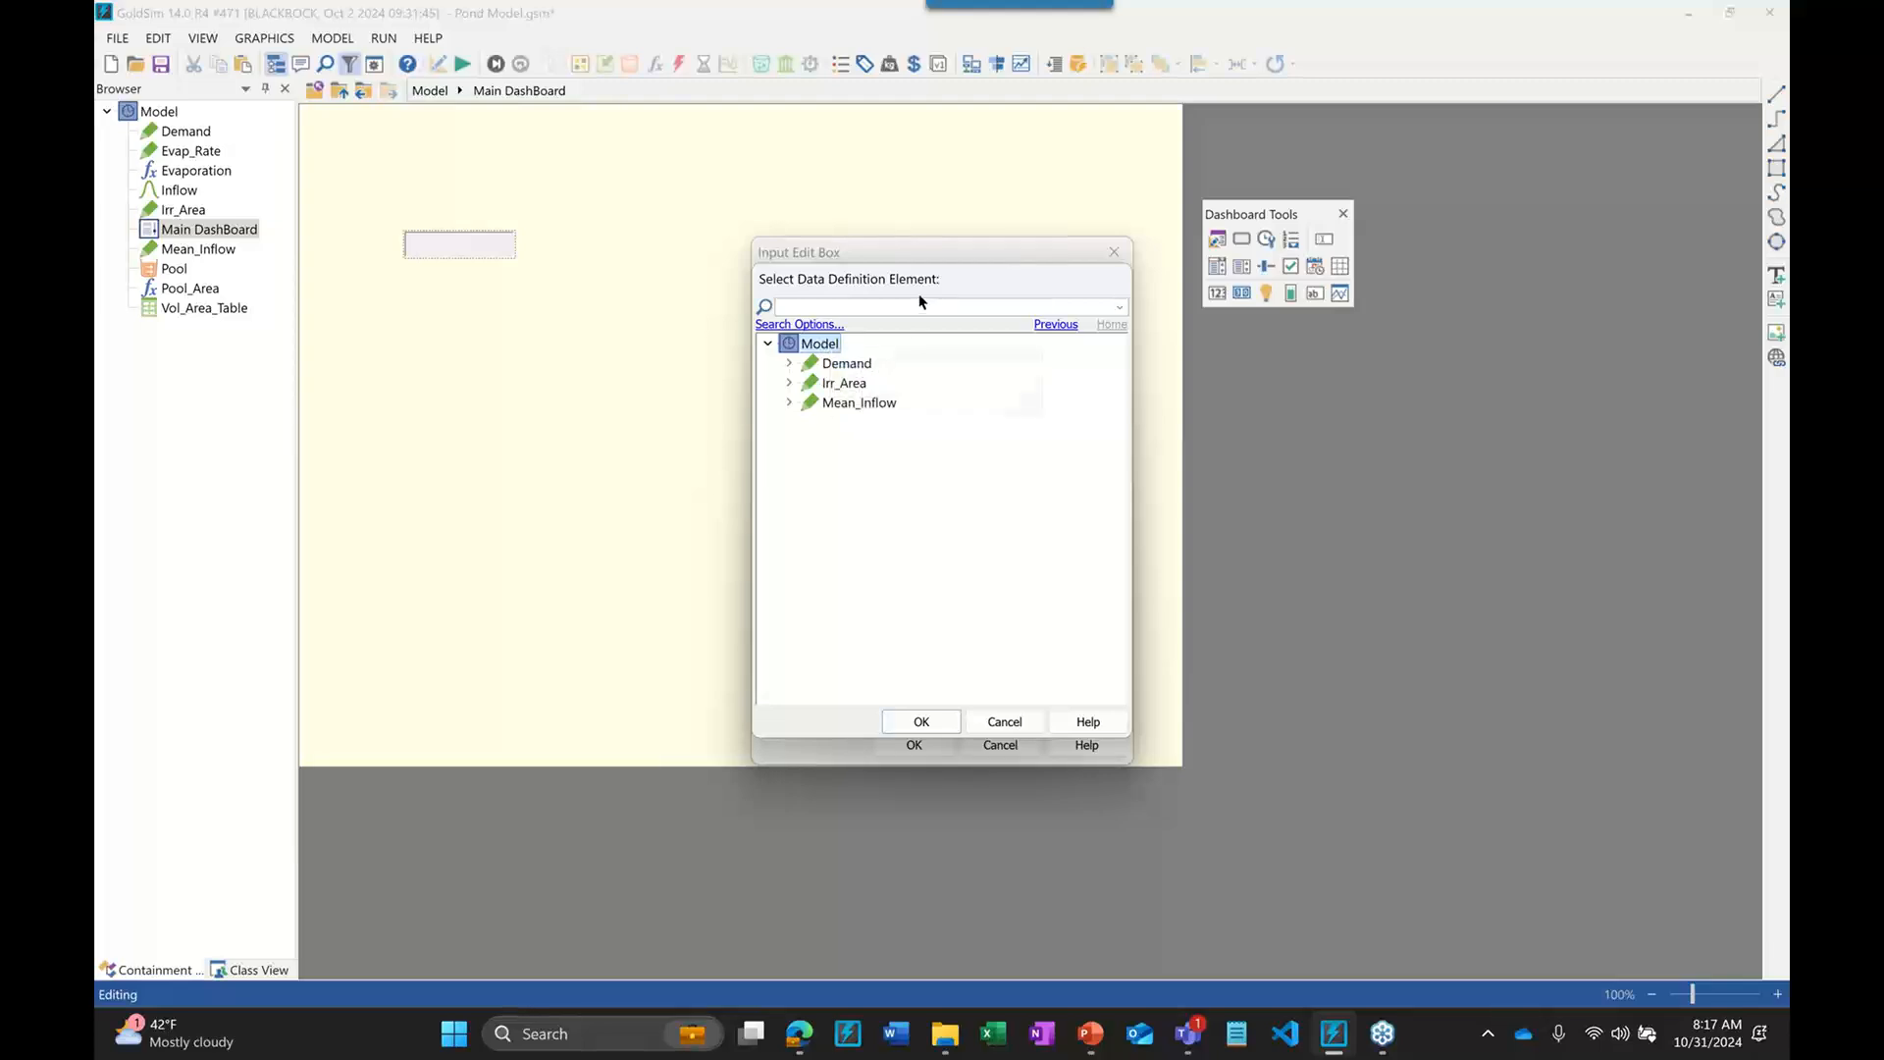
drag(933, 282, 1179, 340)
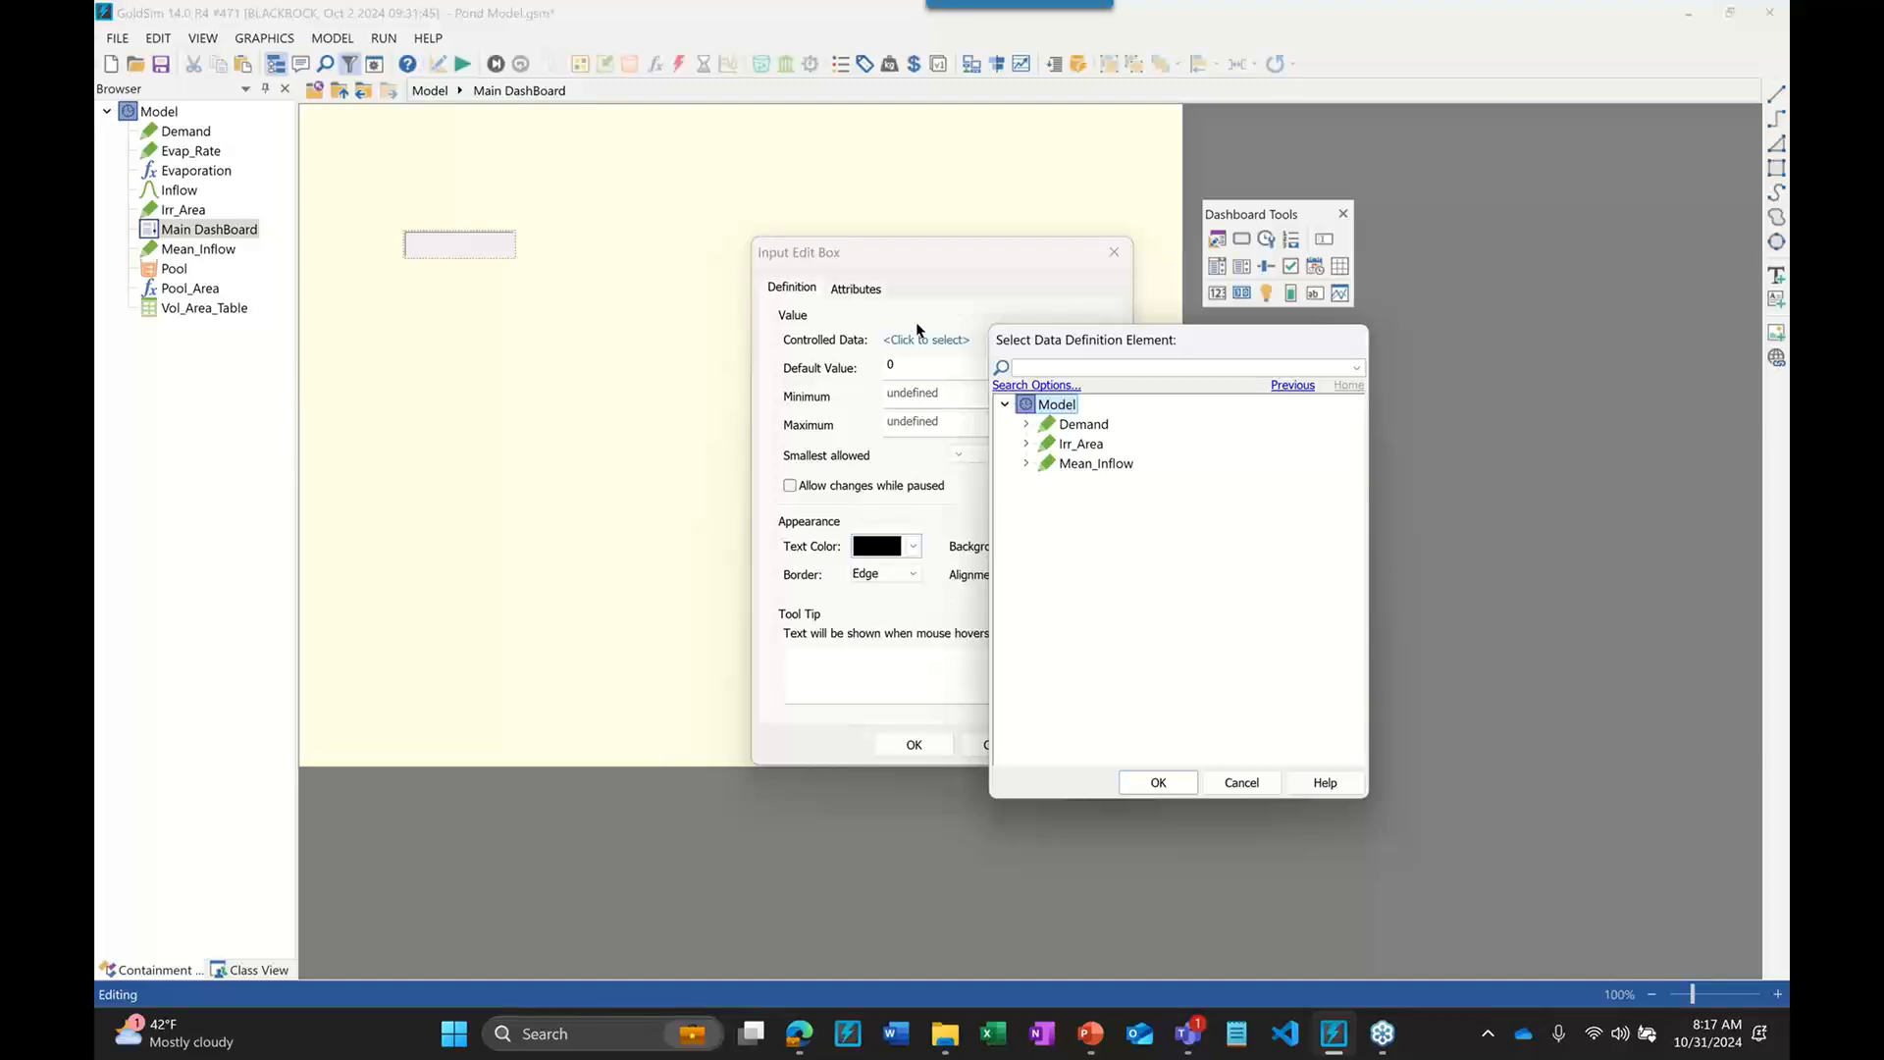
click(1092, 465)
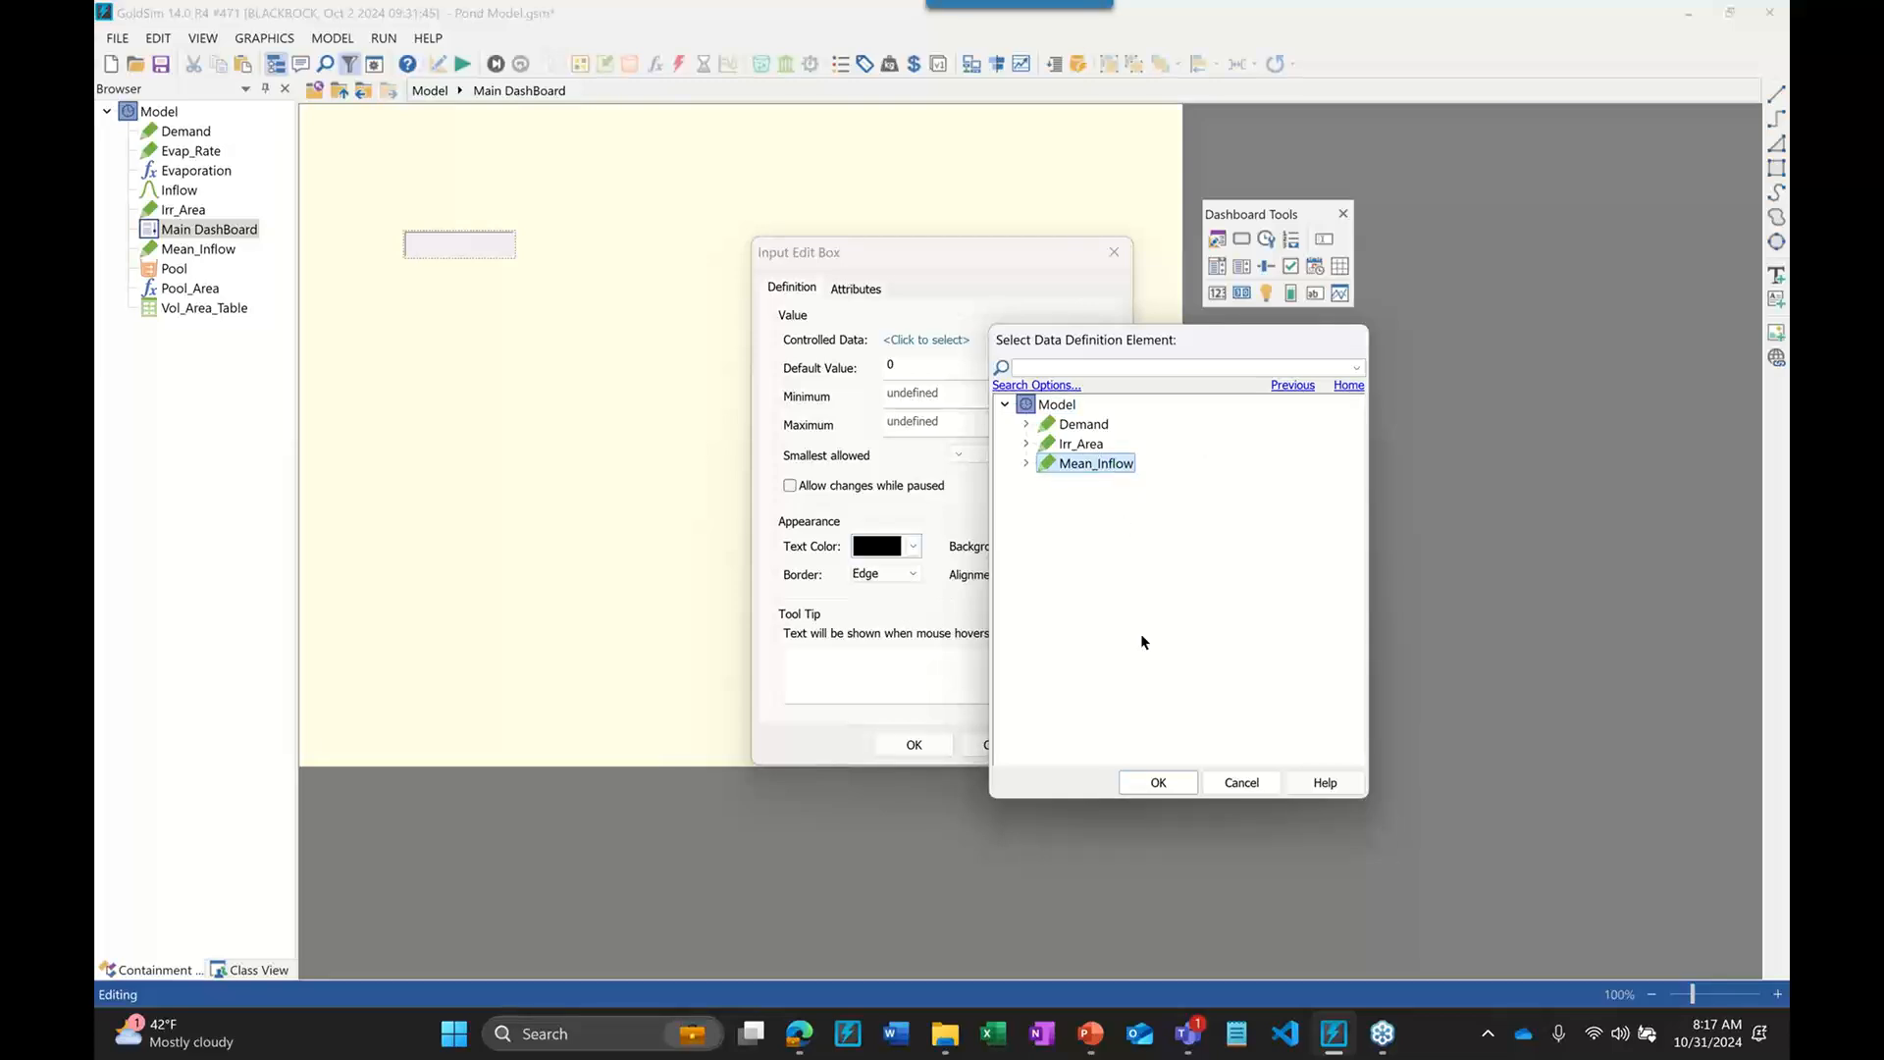
click(1158, 782)
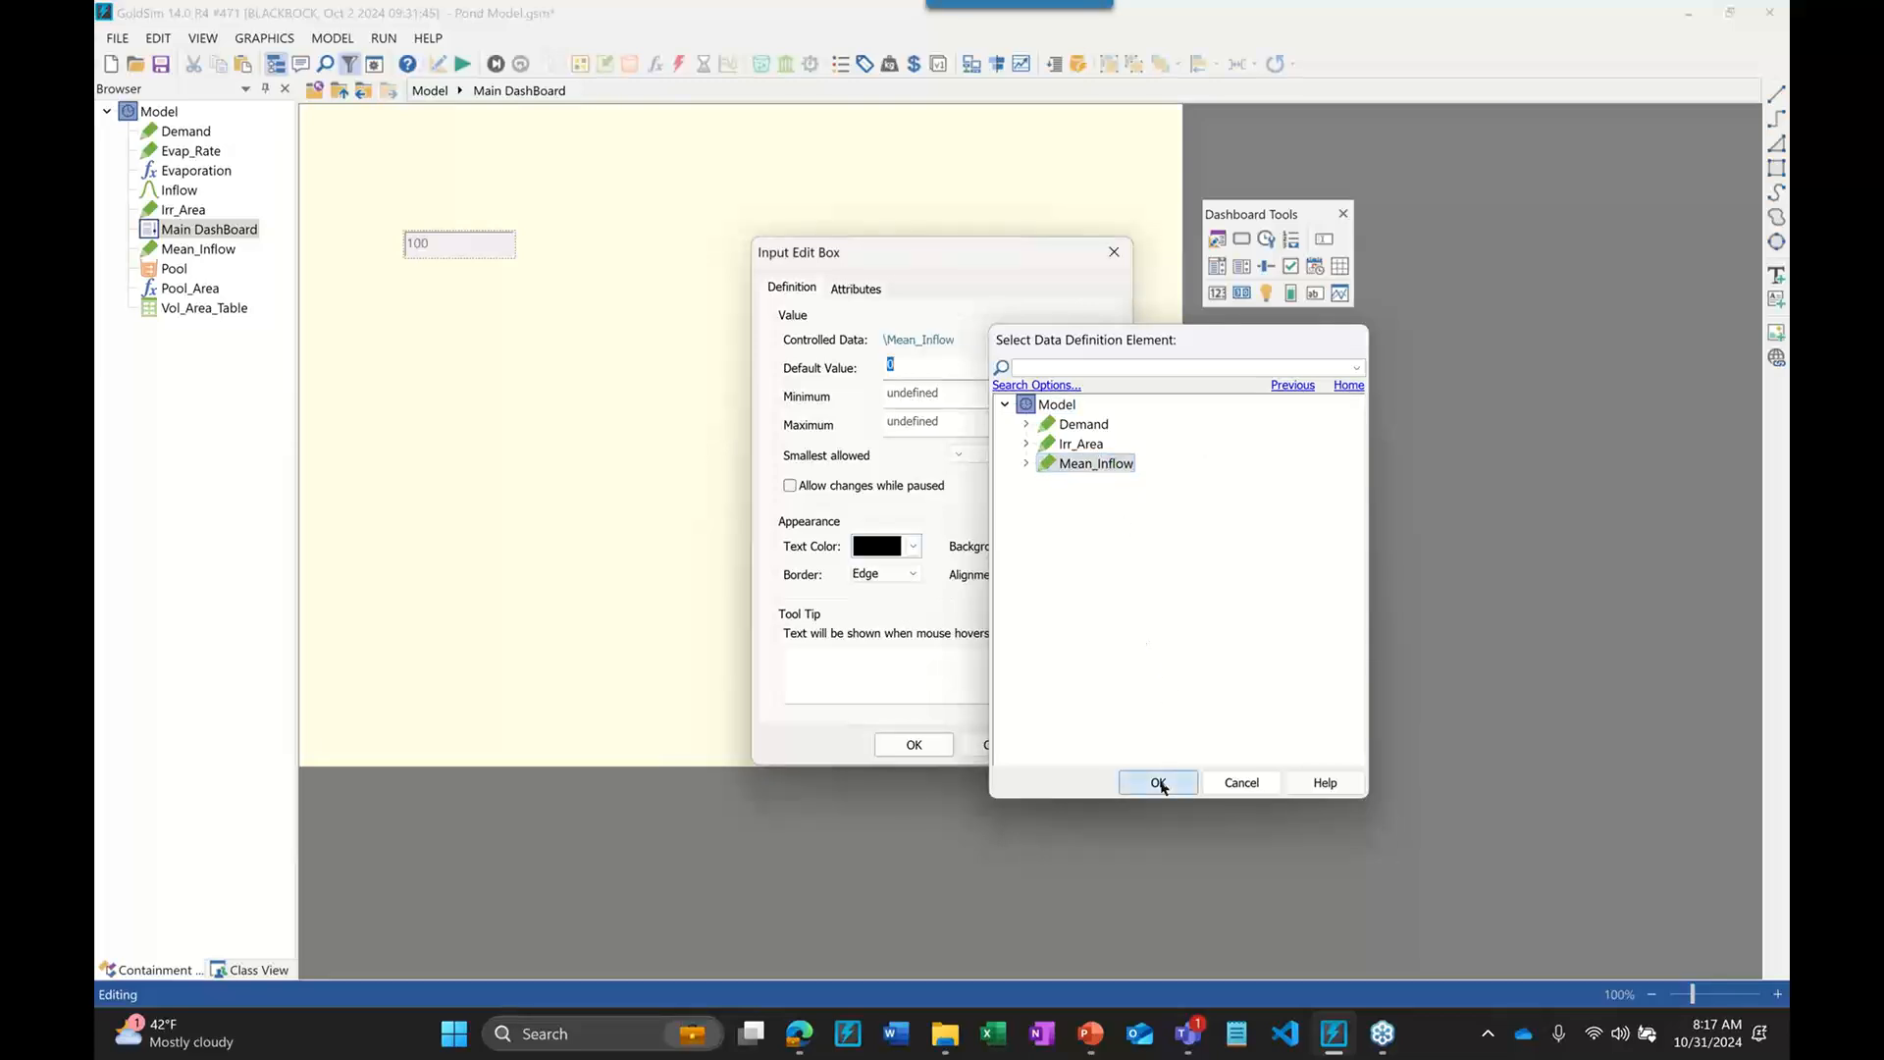
Set the Mean_Inflow edit box's default value to 100 l/s and its minimum to 0 l/s, and accept its properties
text(100)
click(971, 405)
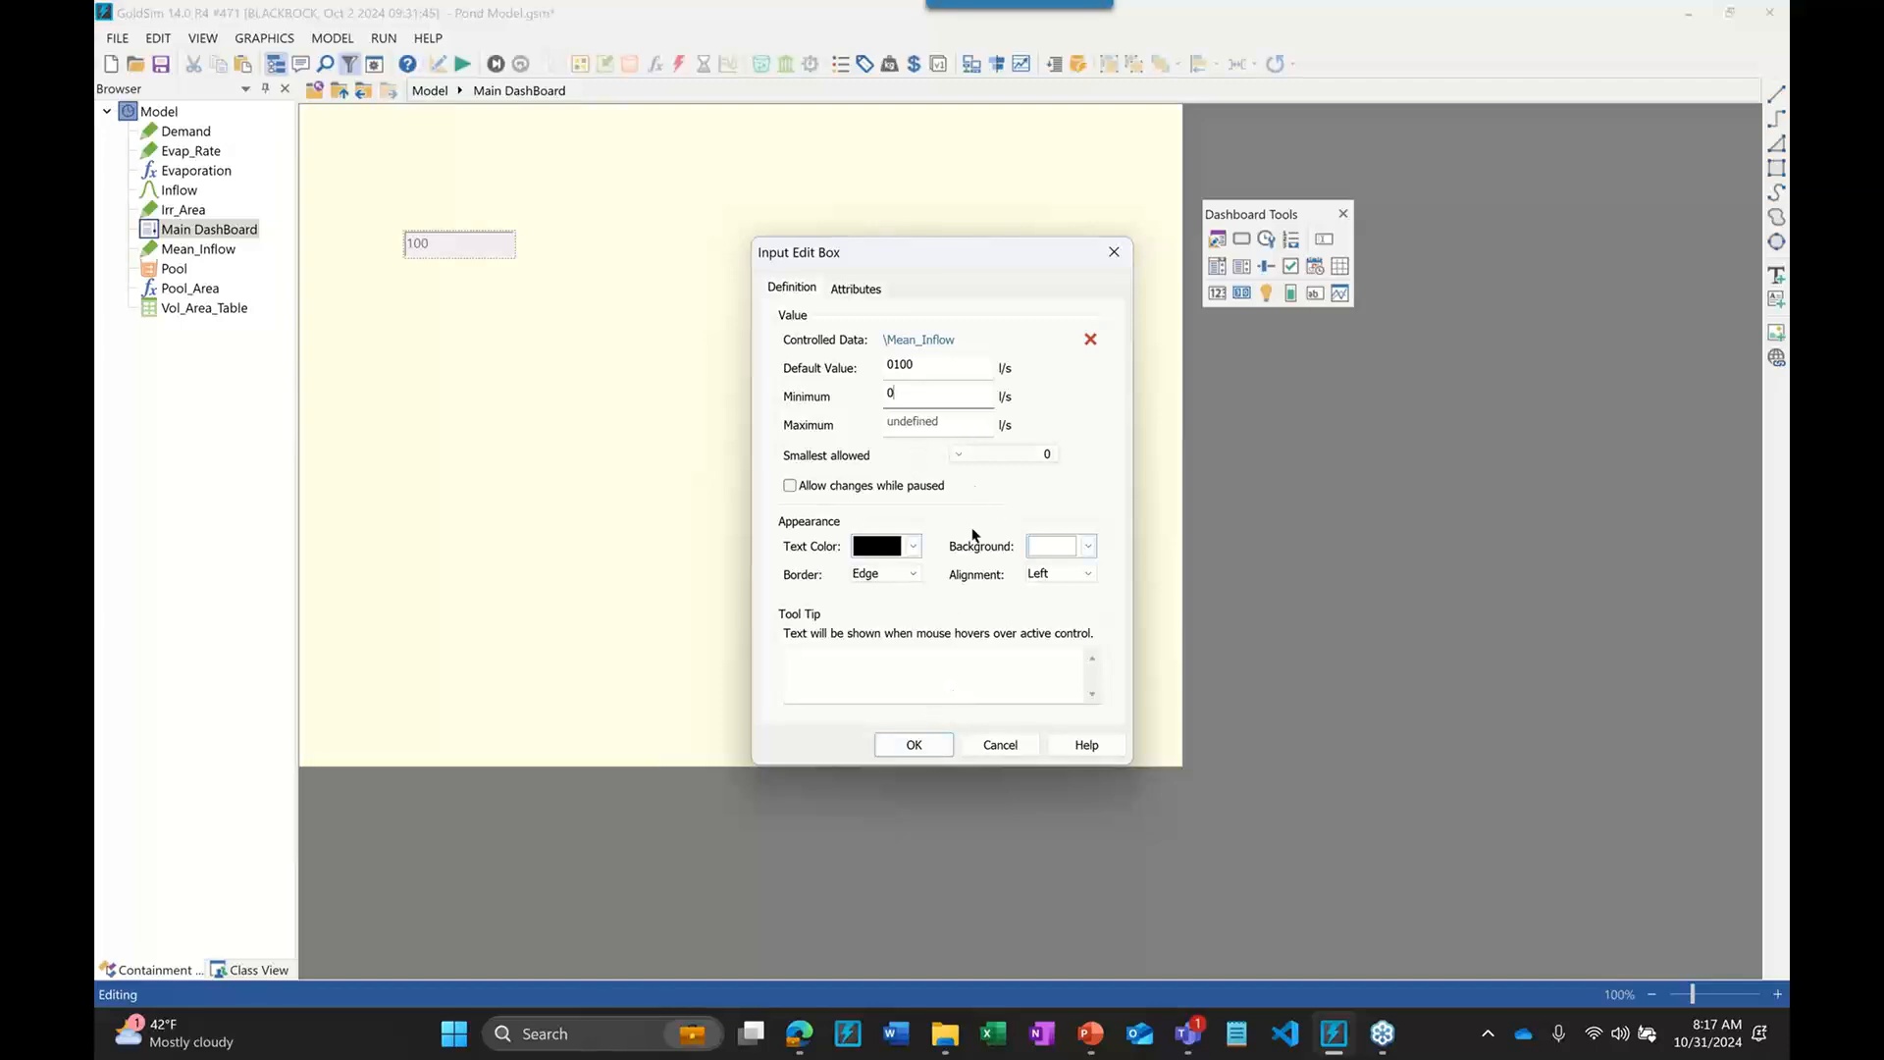
click(917, 744)
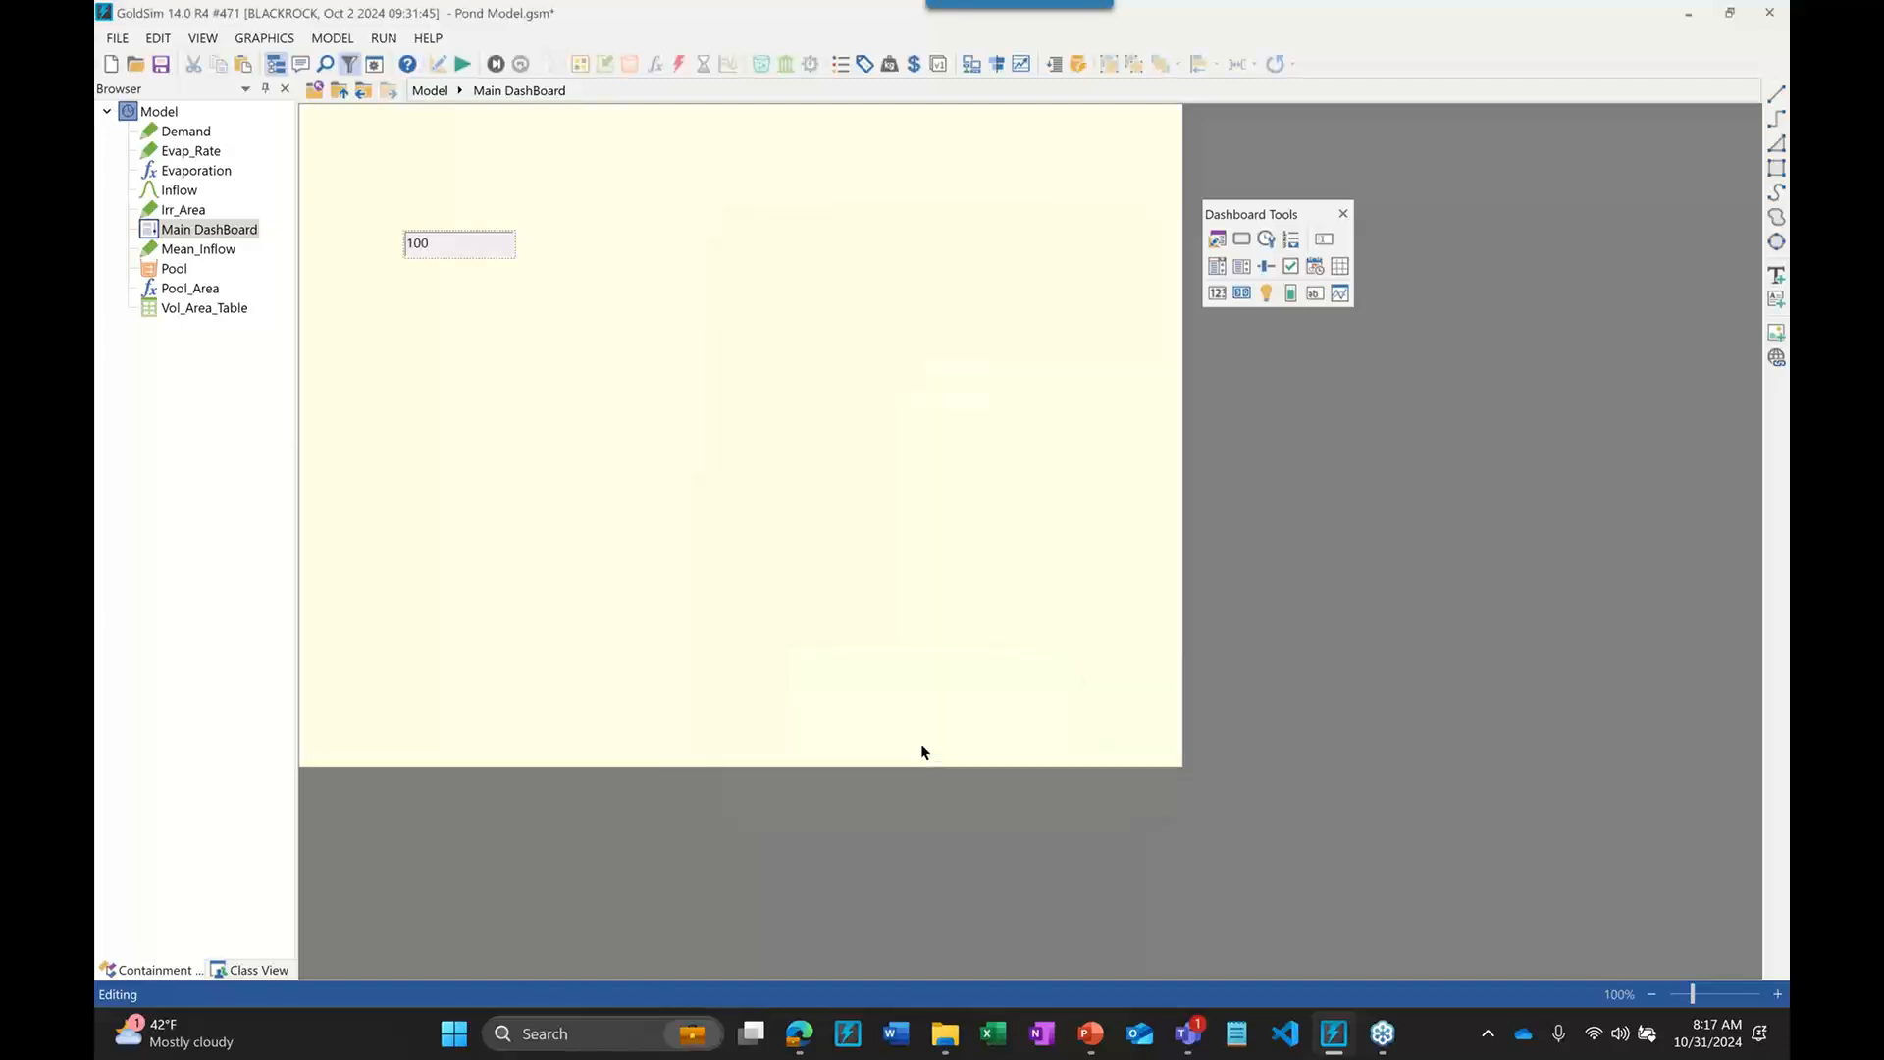
Move the Mean_Inflow edit box slightly up and to the right, to about position 154, 98 on the dashboard
click(427, 233)
drag(428, 234, 494, 214)
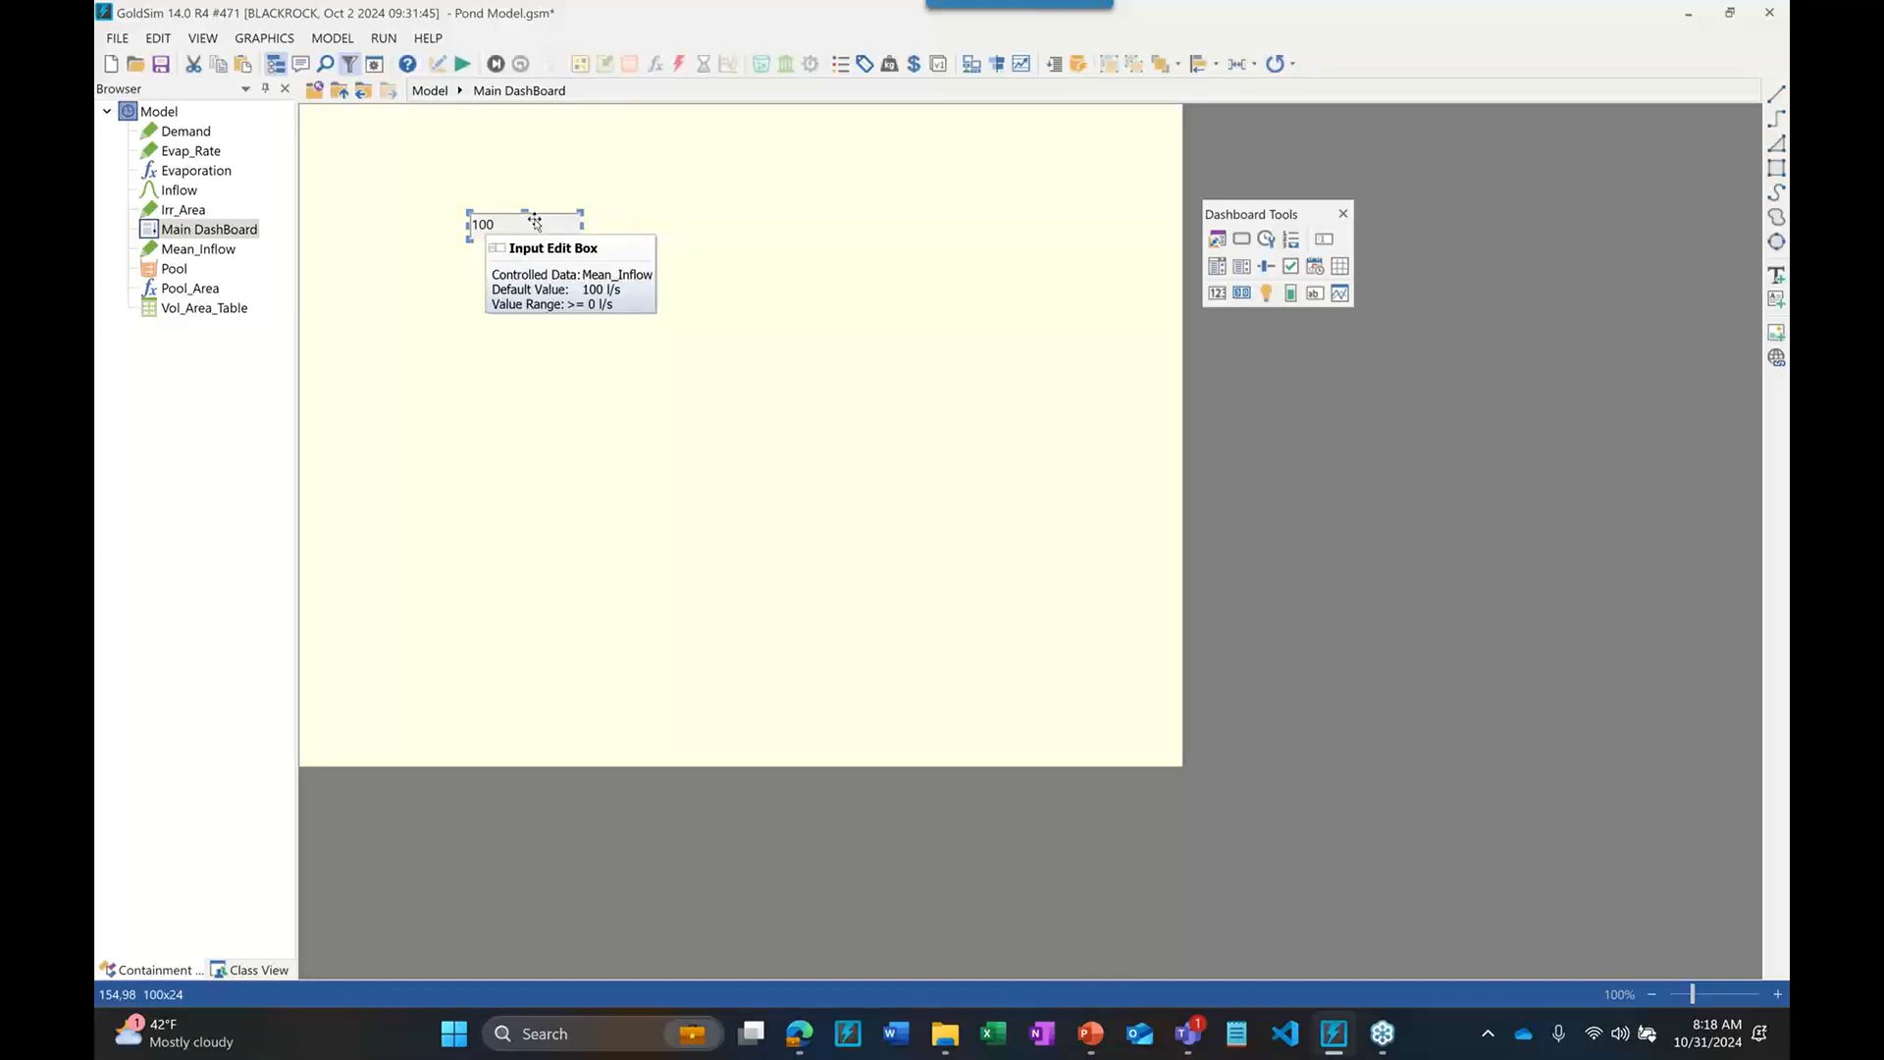
click(525, 334)
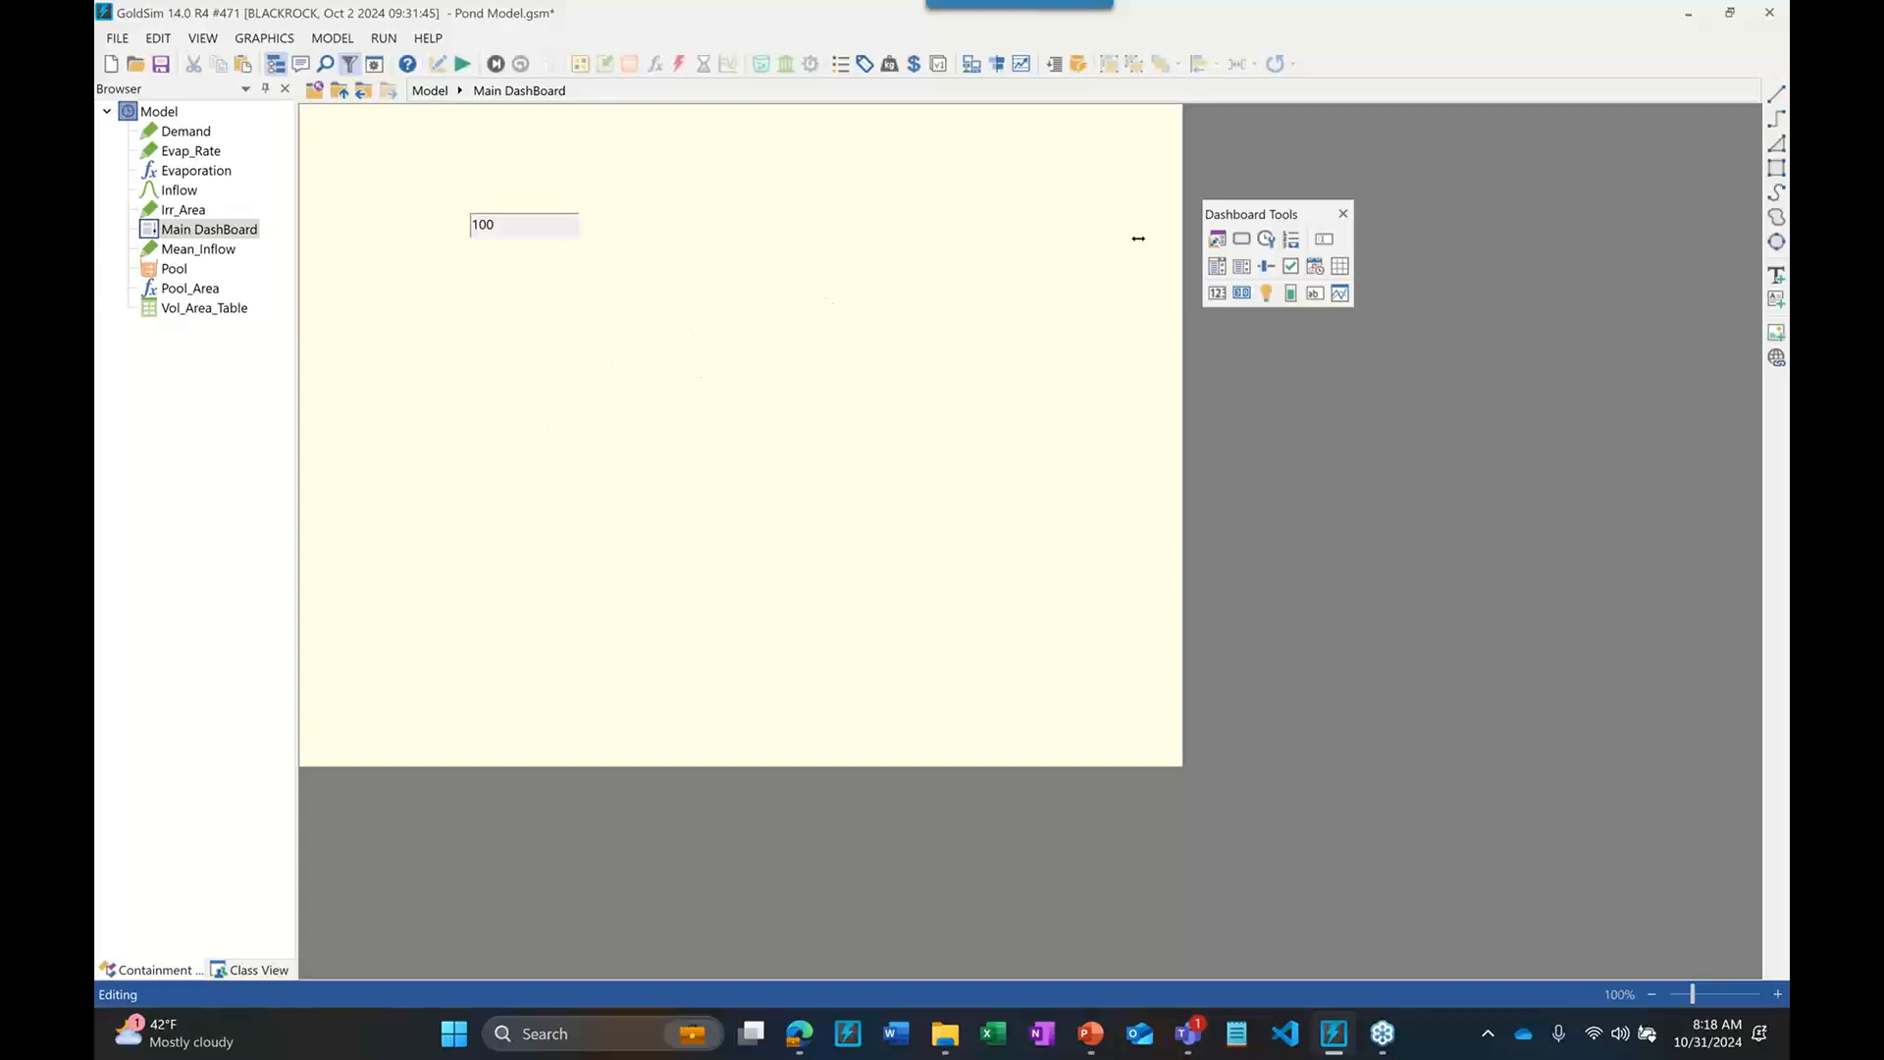
Switch the dashboard between active and editing modes to try out the Mean_Inflow edit box, ending in editing mode
click(1216, 240)
click(1216, 240)
click(1215, 241)
click(1217, 240)
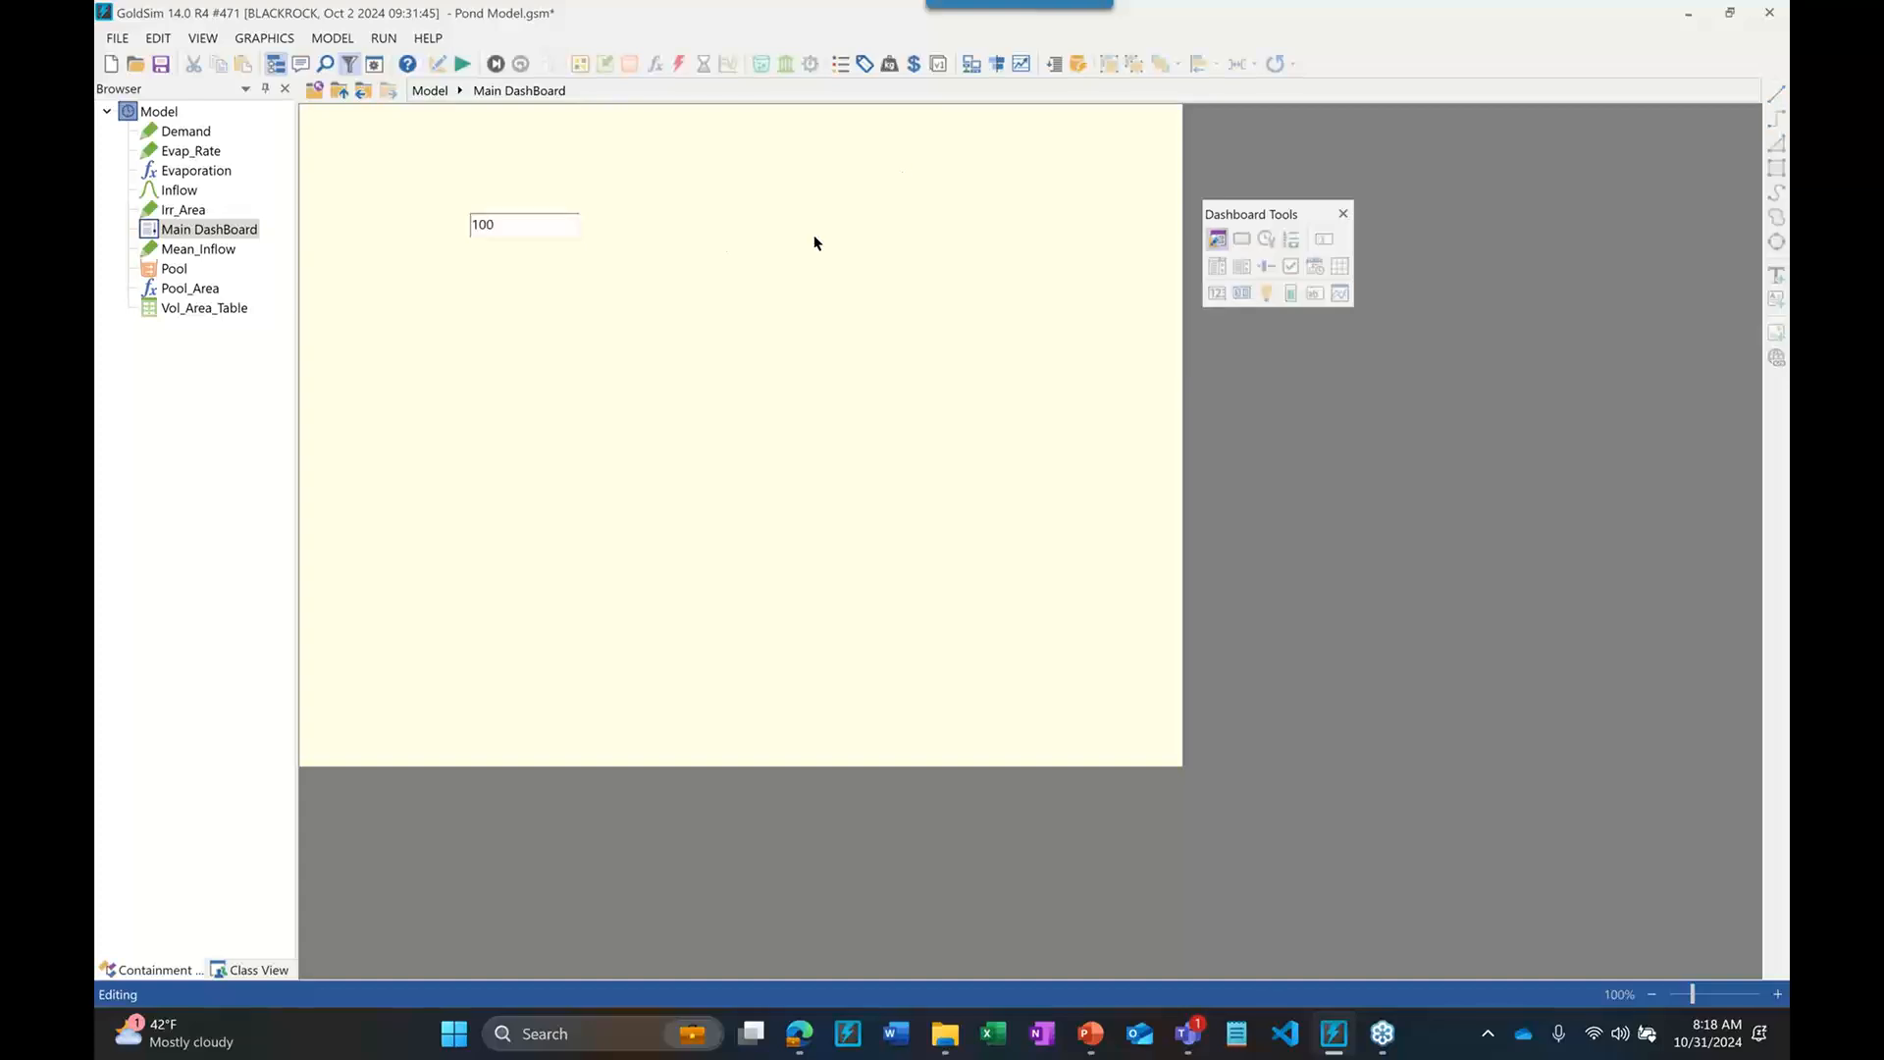
click(536, 227)
key(Return)
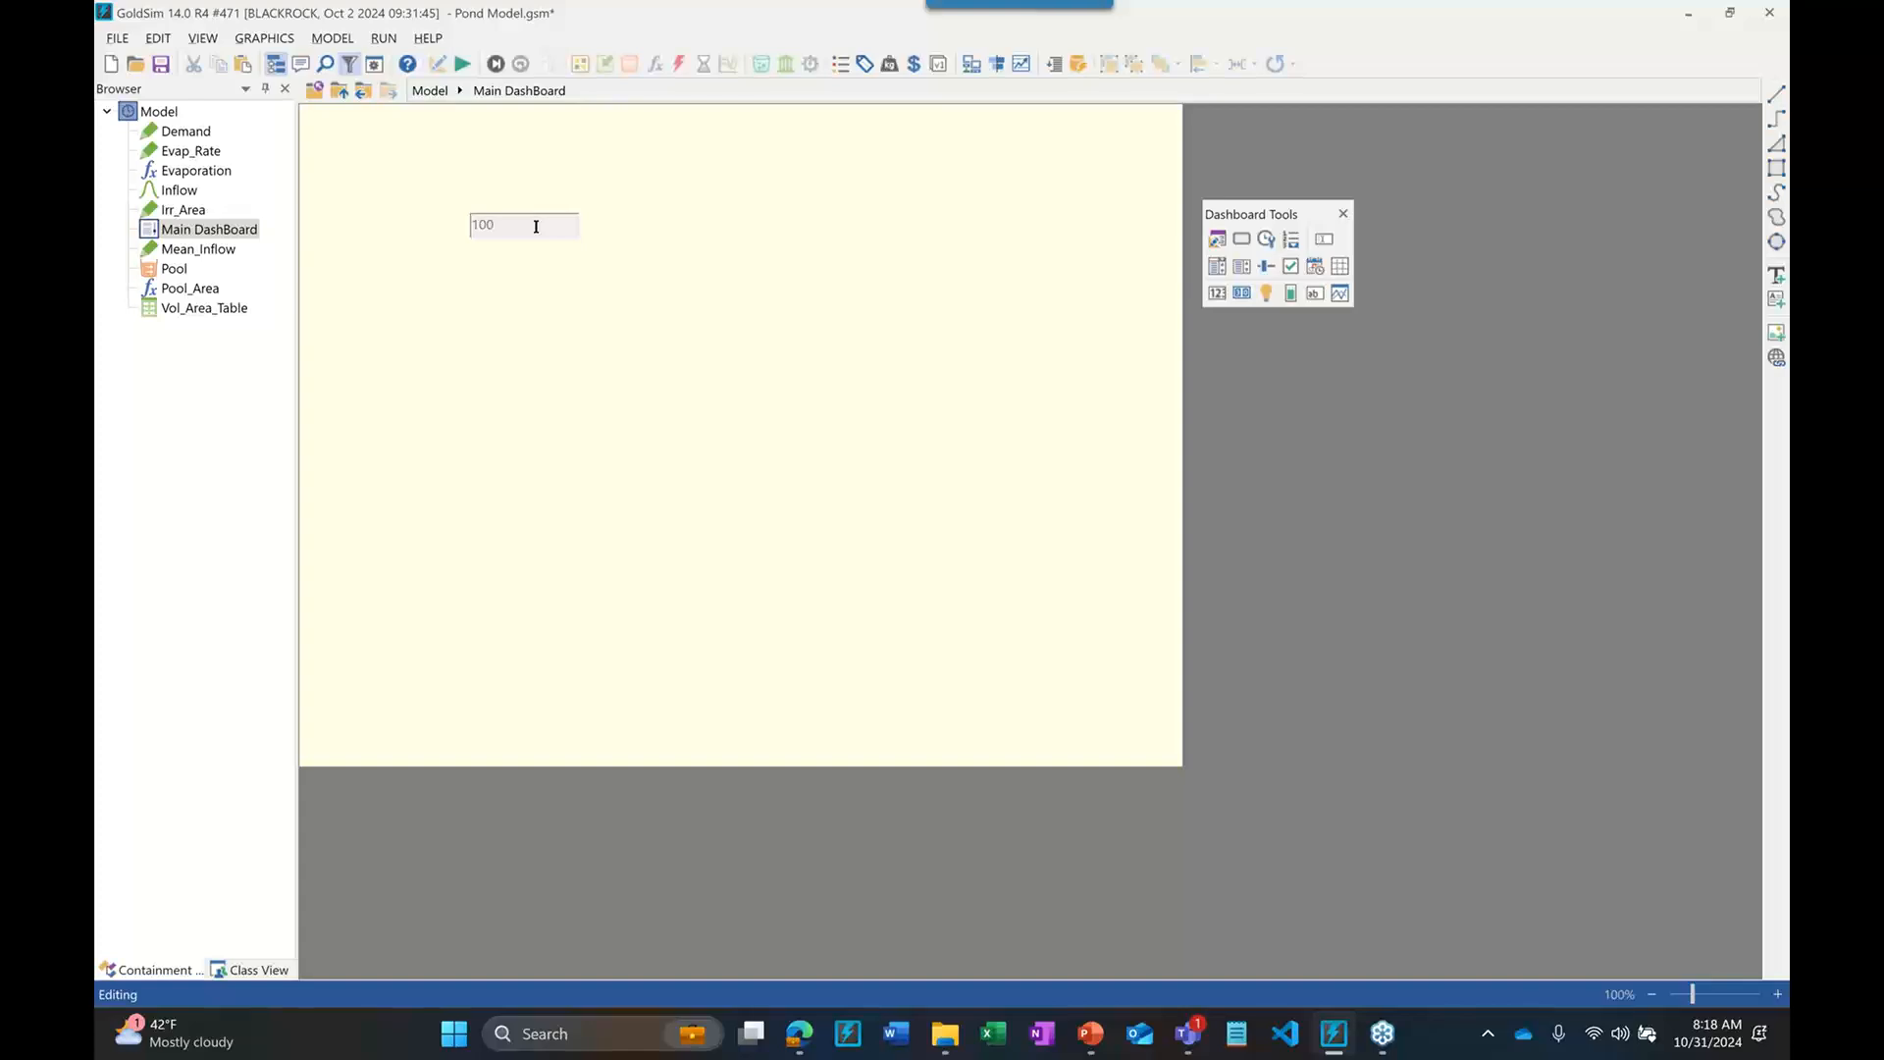
click(535, 226)
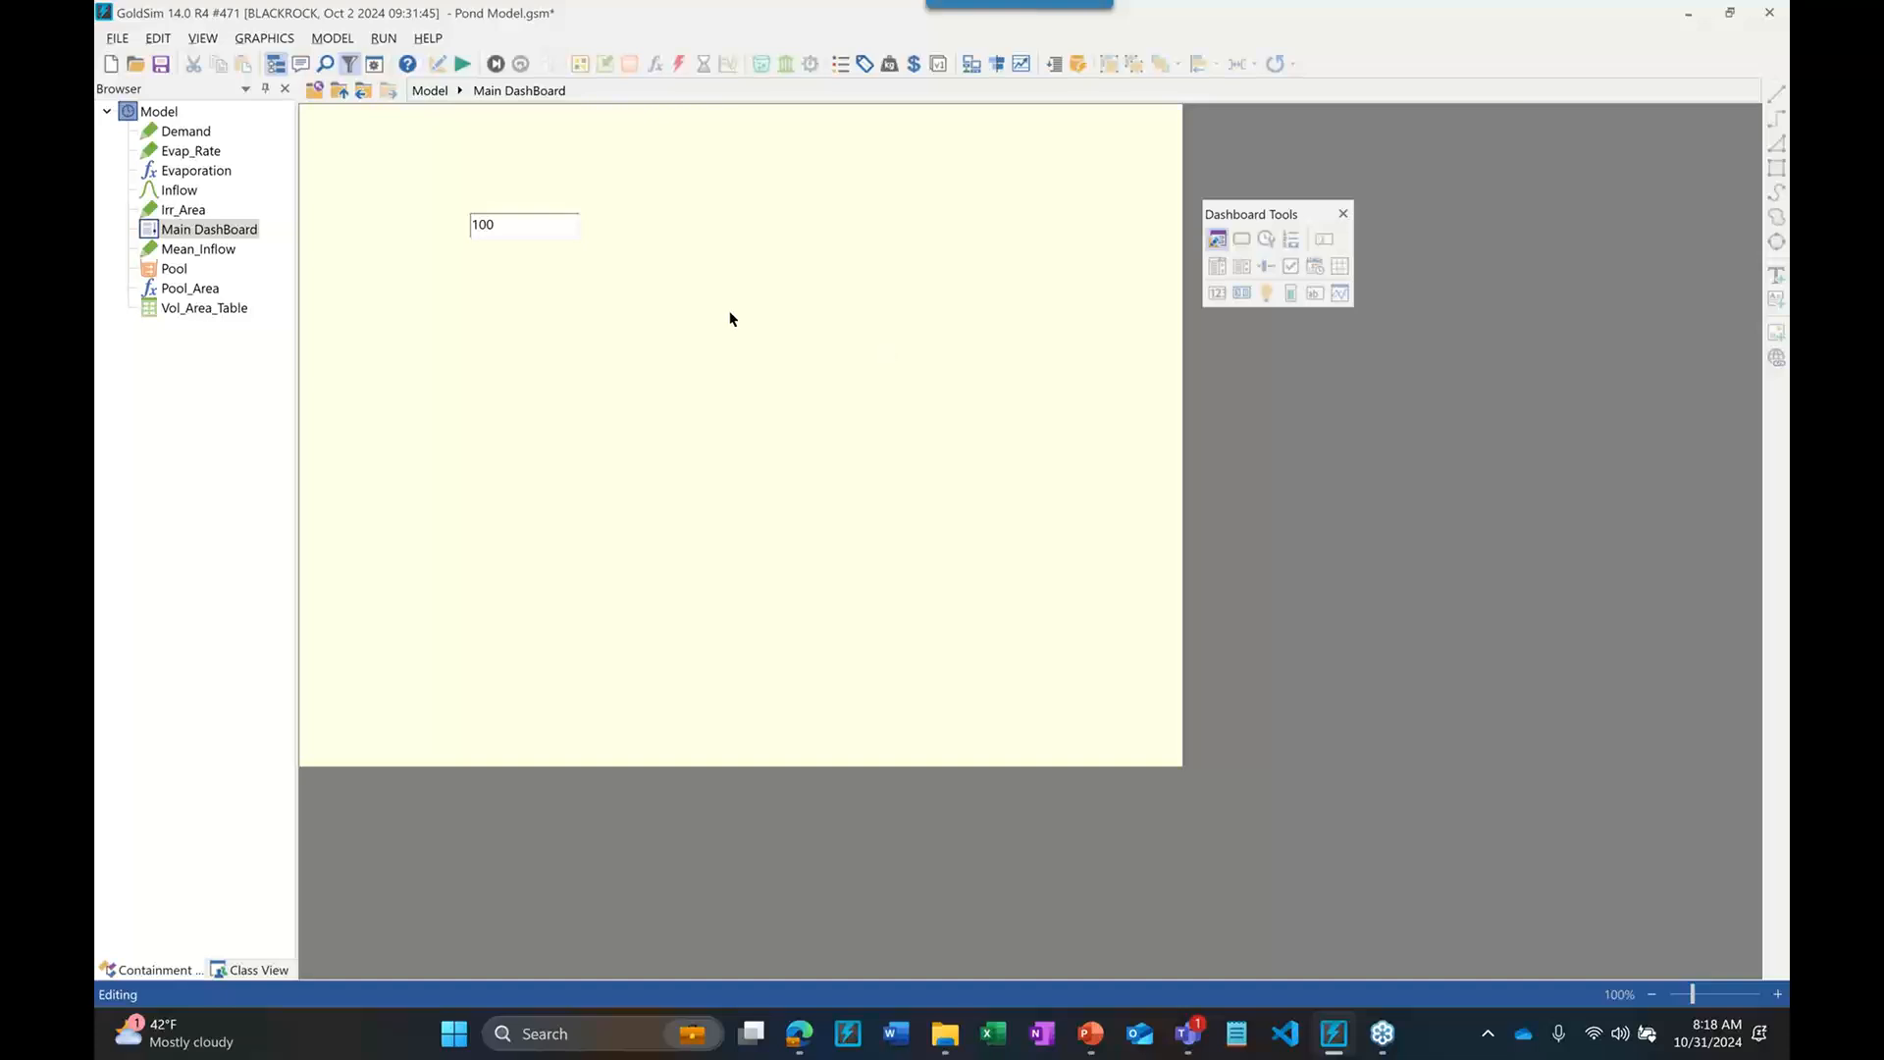
key(ctrl+d)
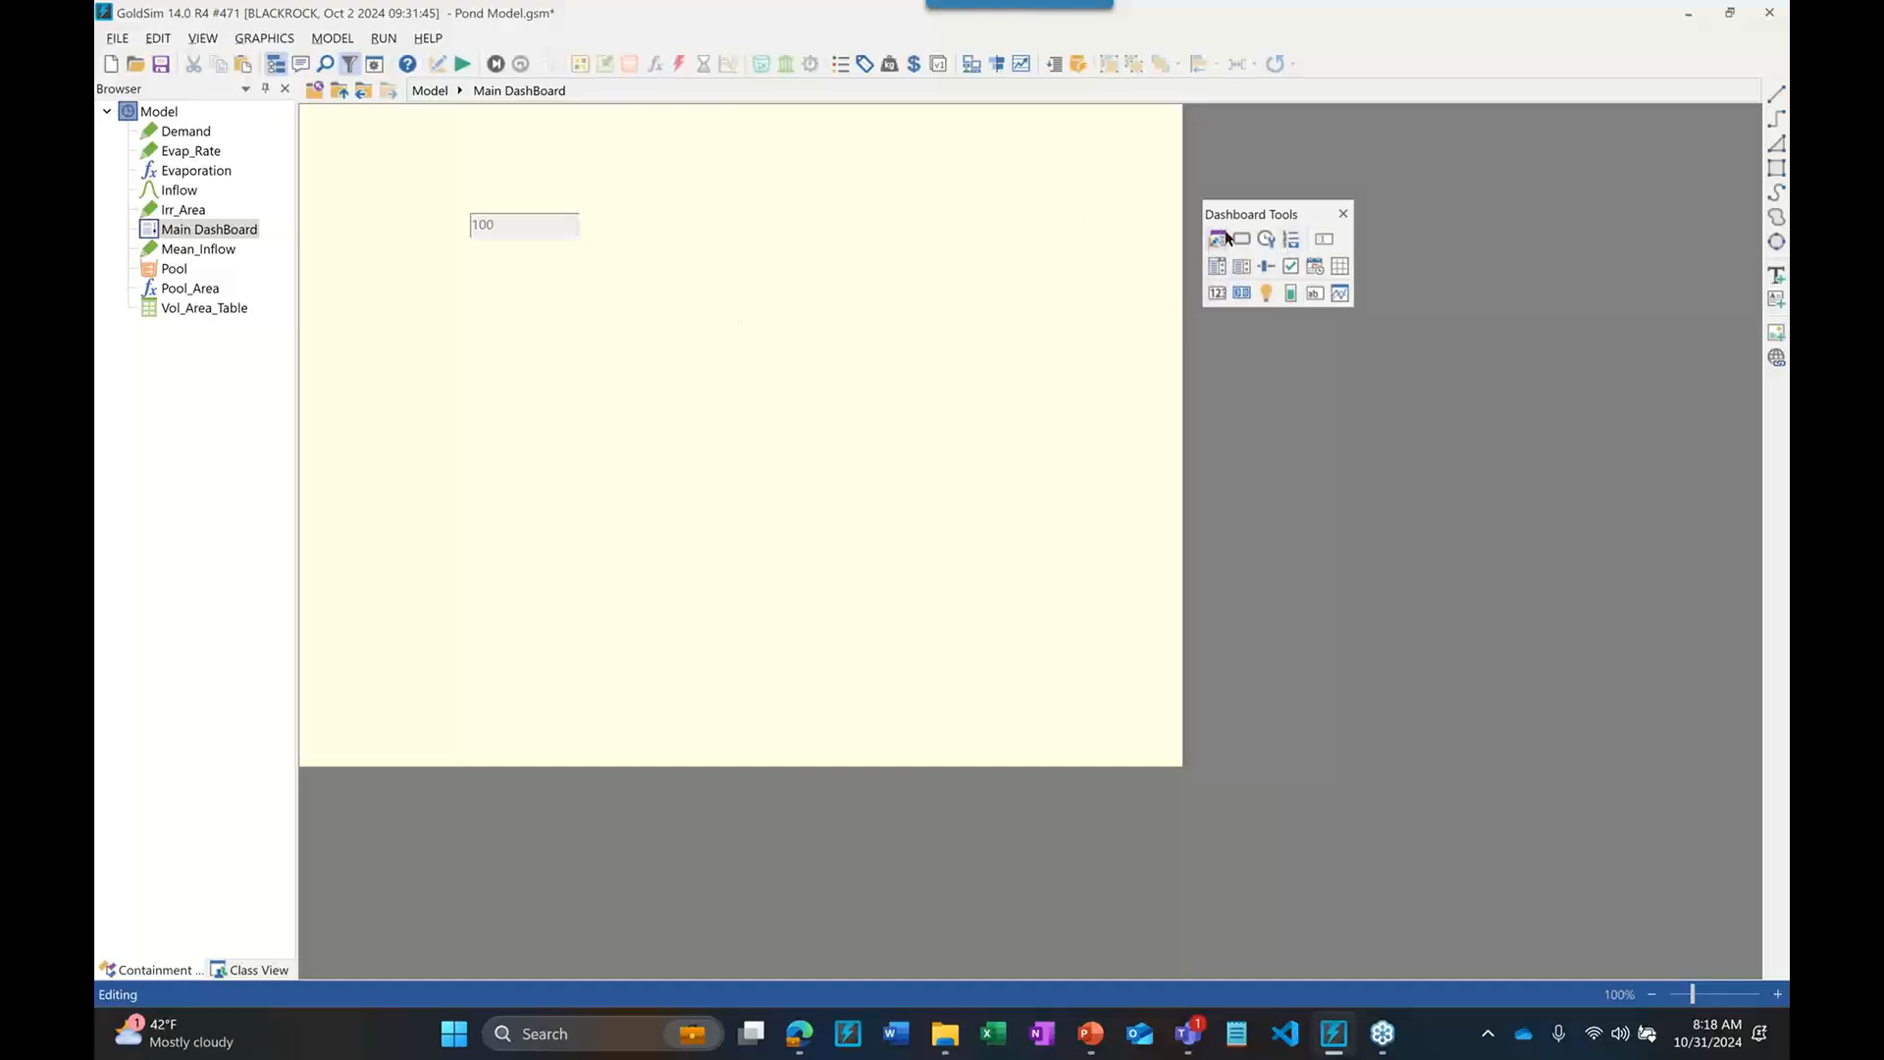
Place an Input Grid below the edit box, set it to control vector-type data elements, and add Evap_Rate as its item
click(1338, 266)
click(540, 385)
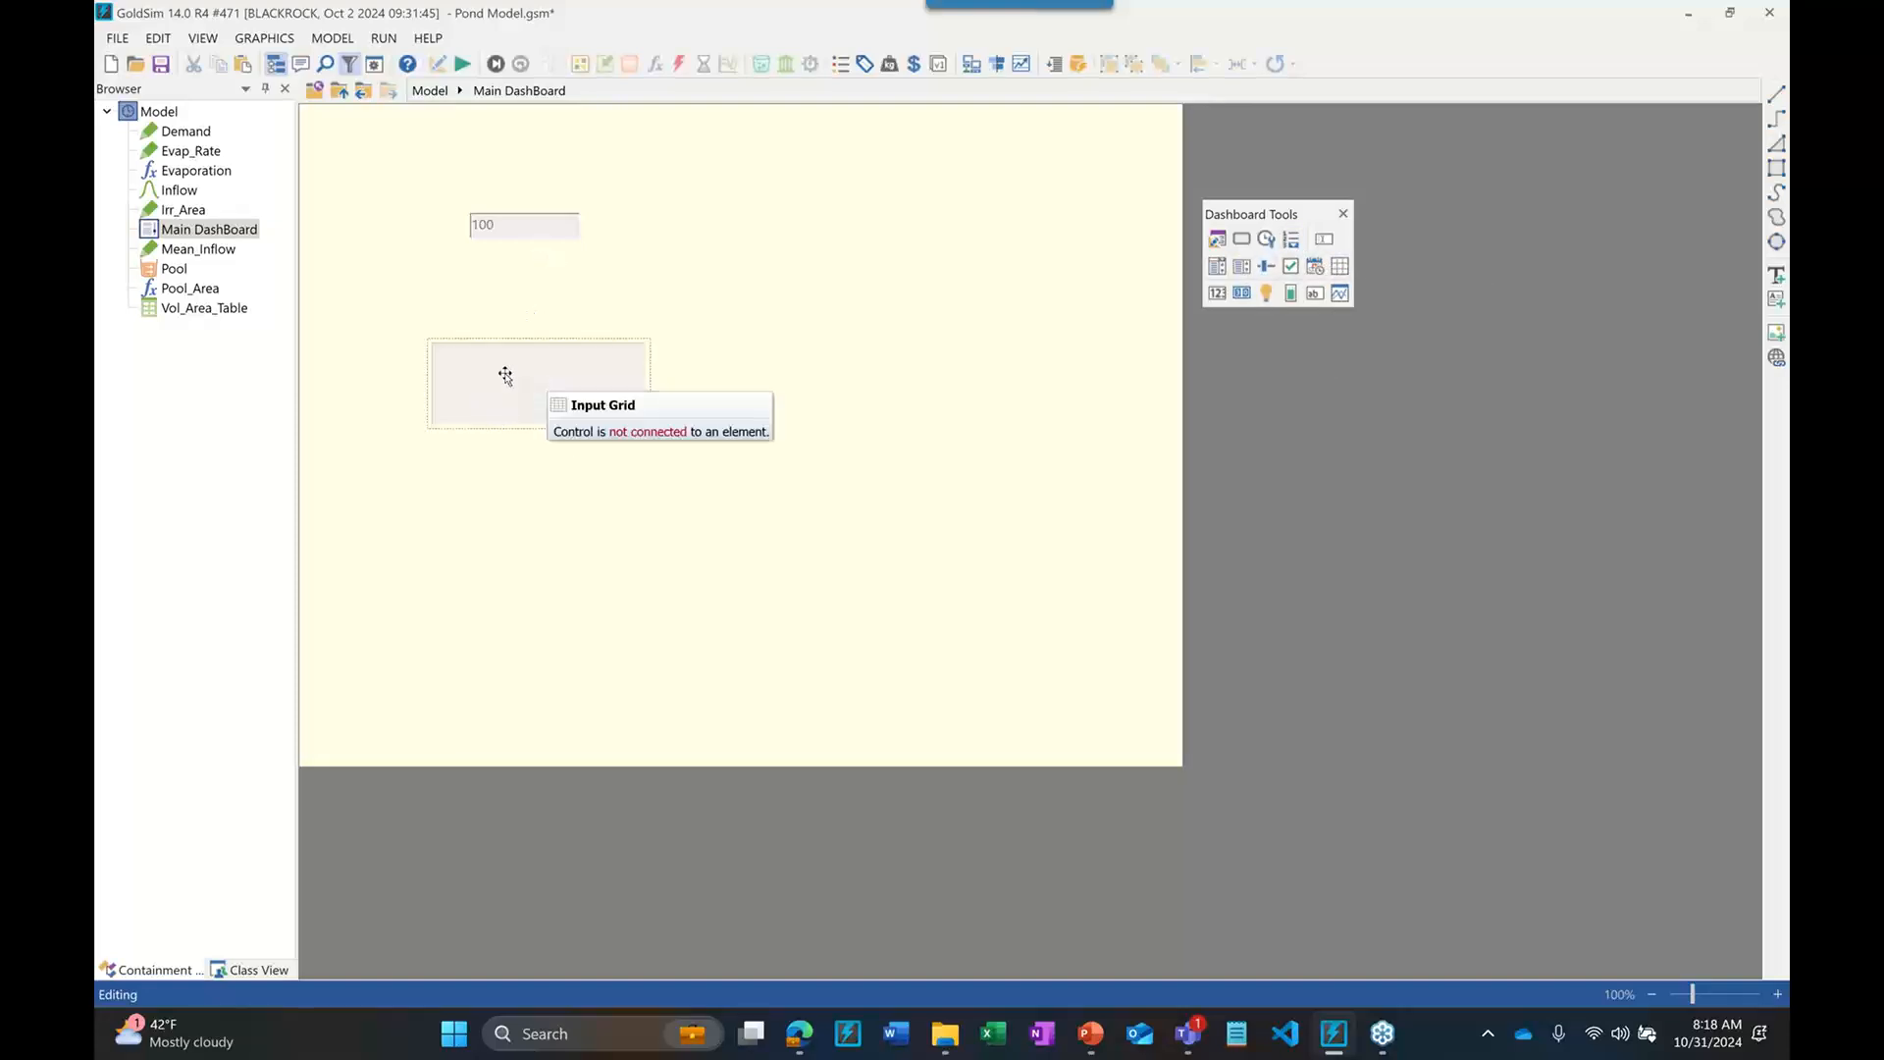
double_click(506, 378)
click(829, 365)
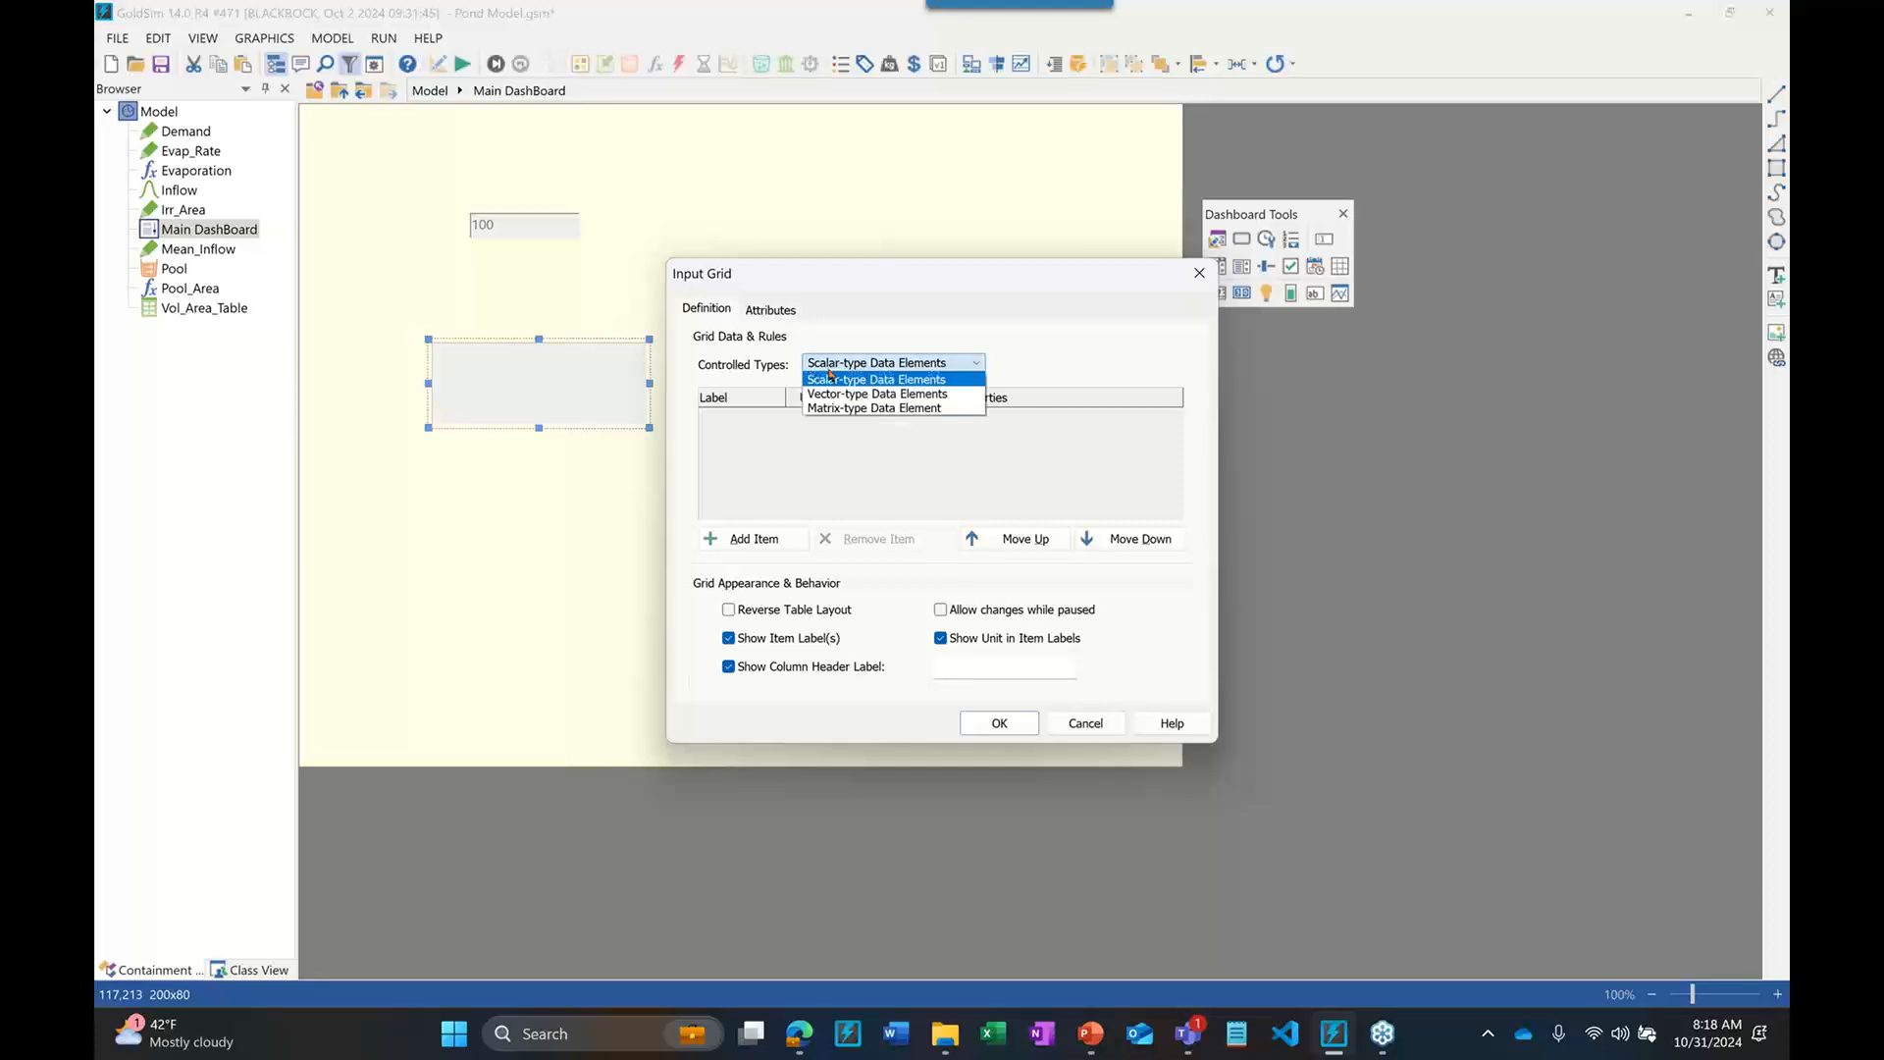
click(863, 395)
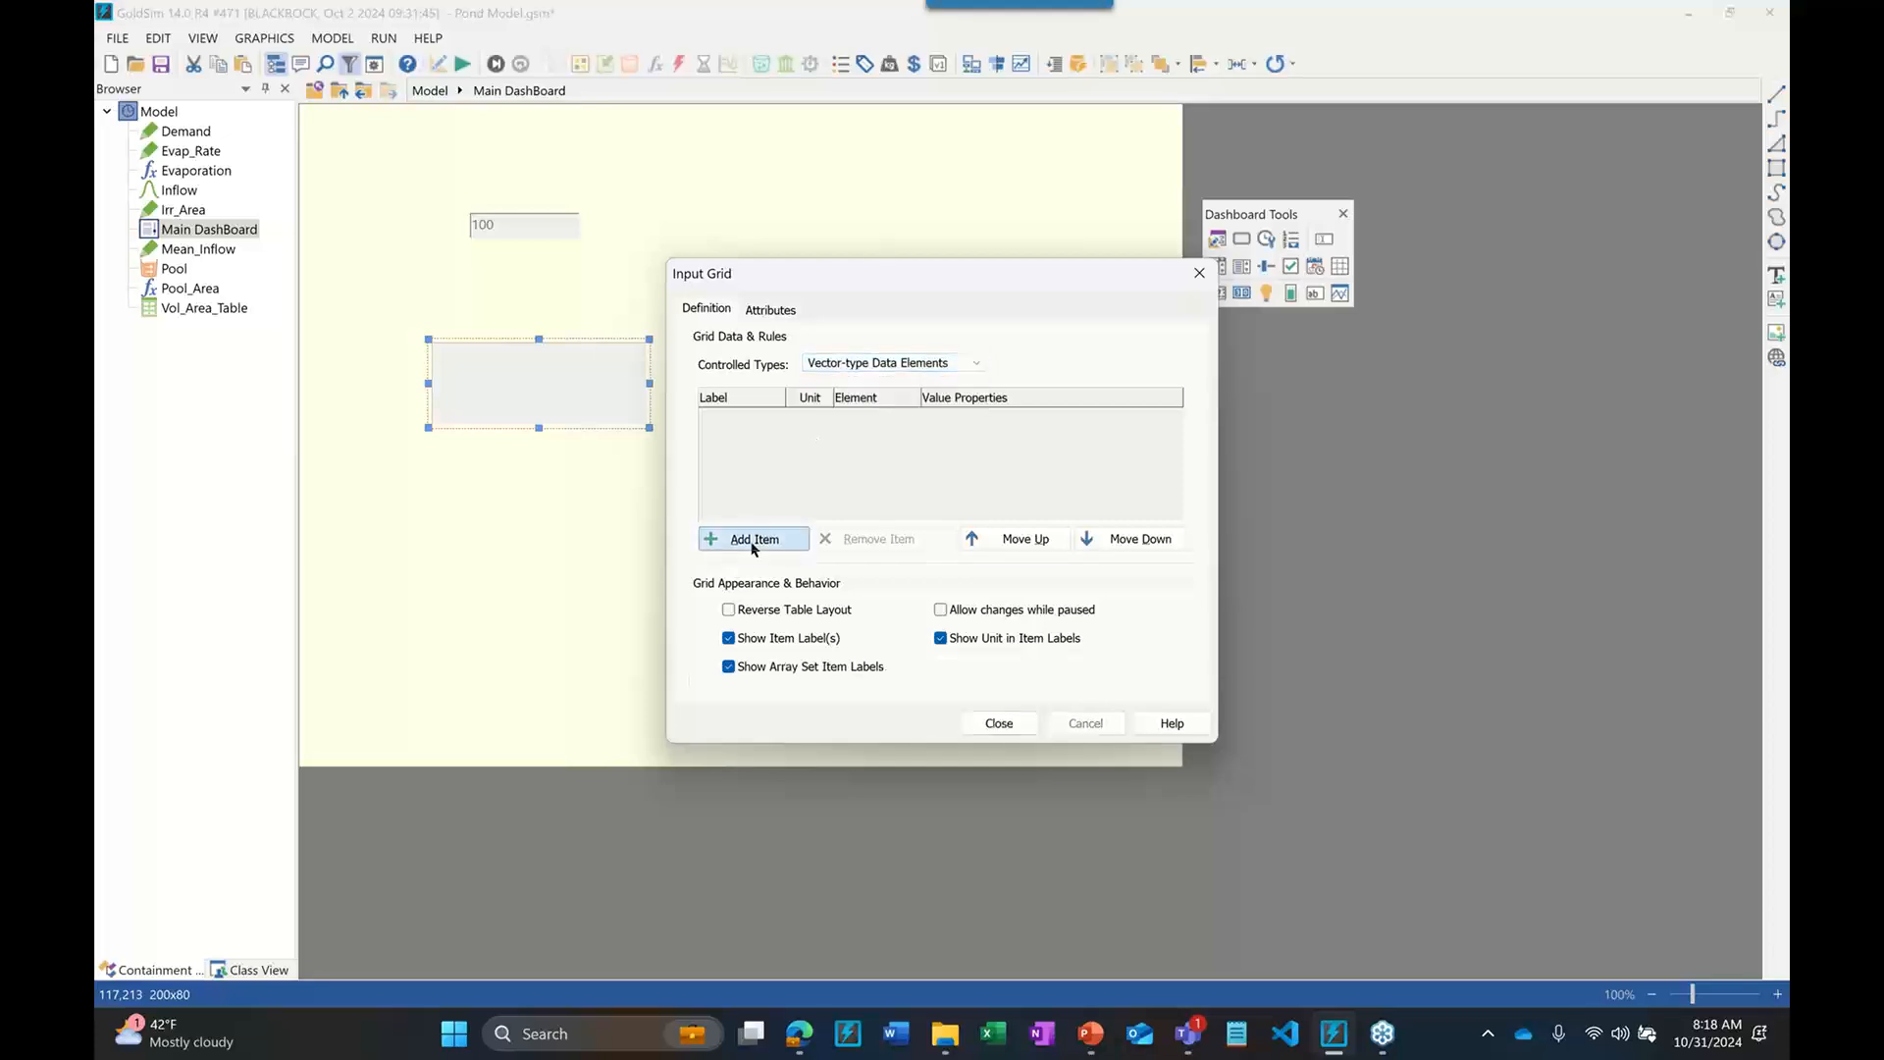
click(742, 538)
double_click(842, 364)
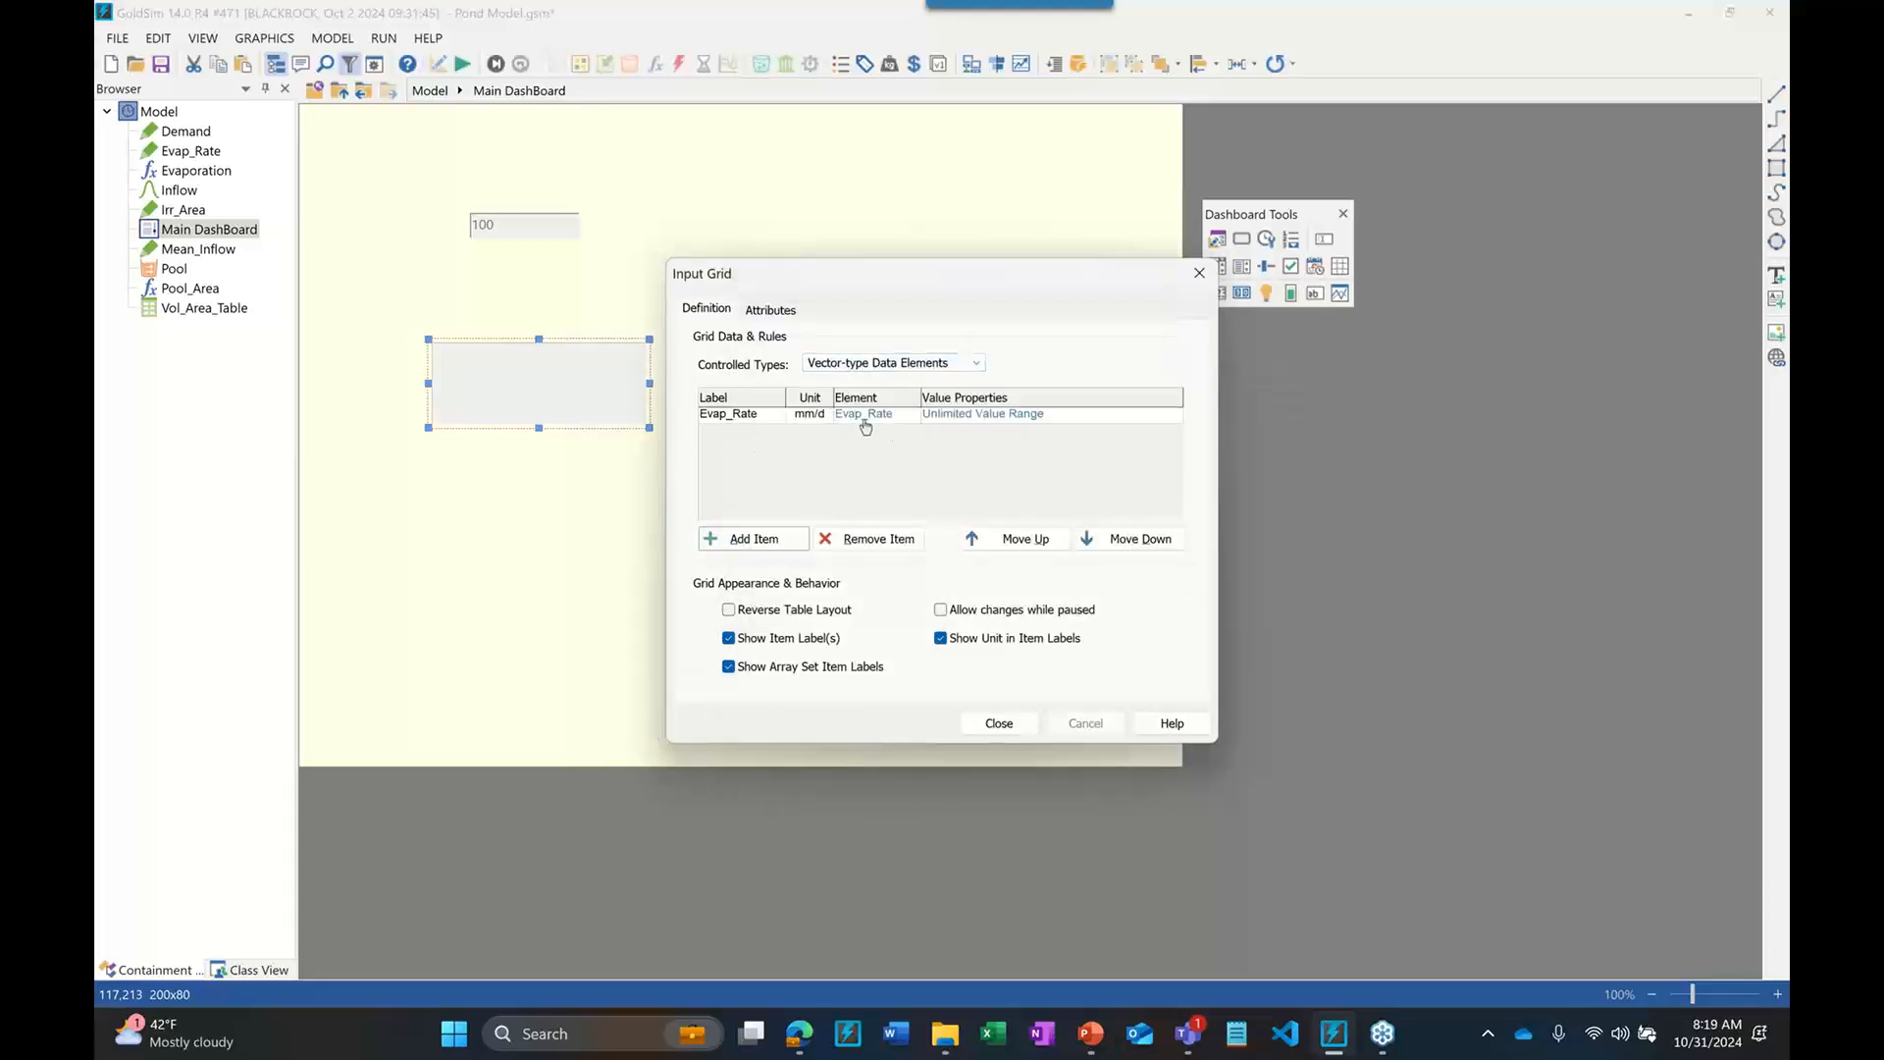
Set the minimum allowed value for the grid's Evap_Rate item to 0 mm/d and accept the grid's properties
click(955, 416)
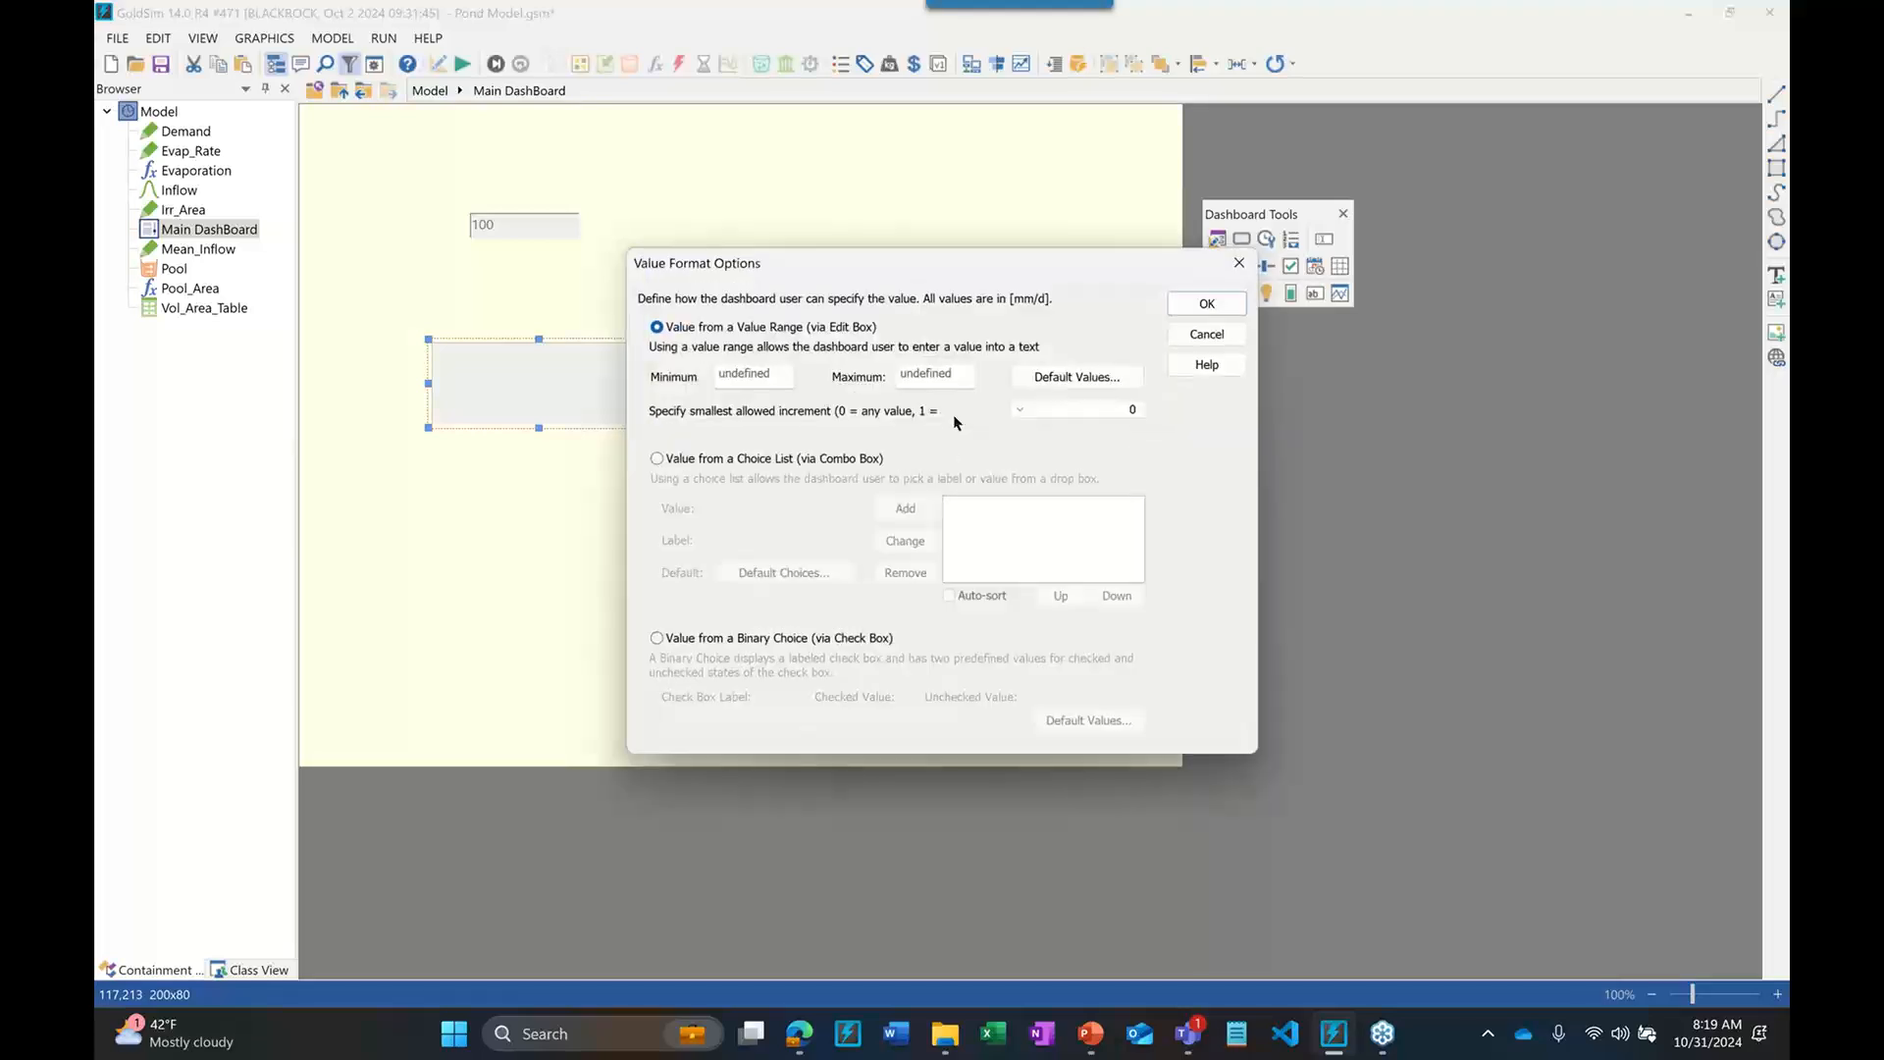
click(764, 377)
click(1205, 304)
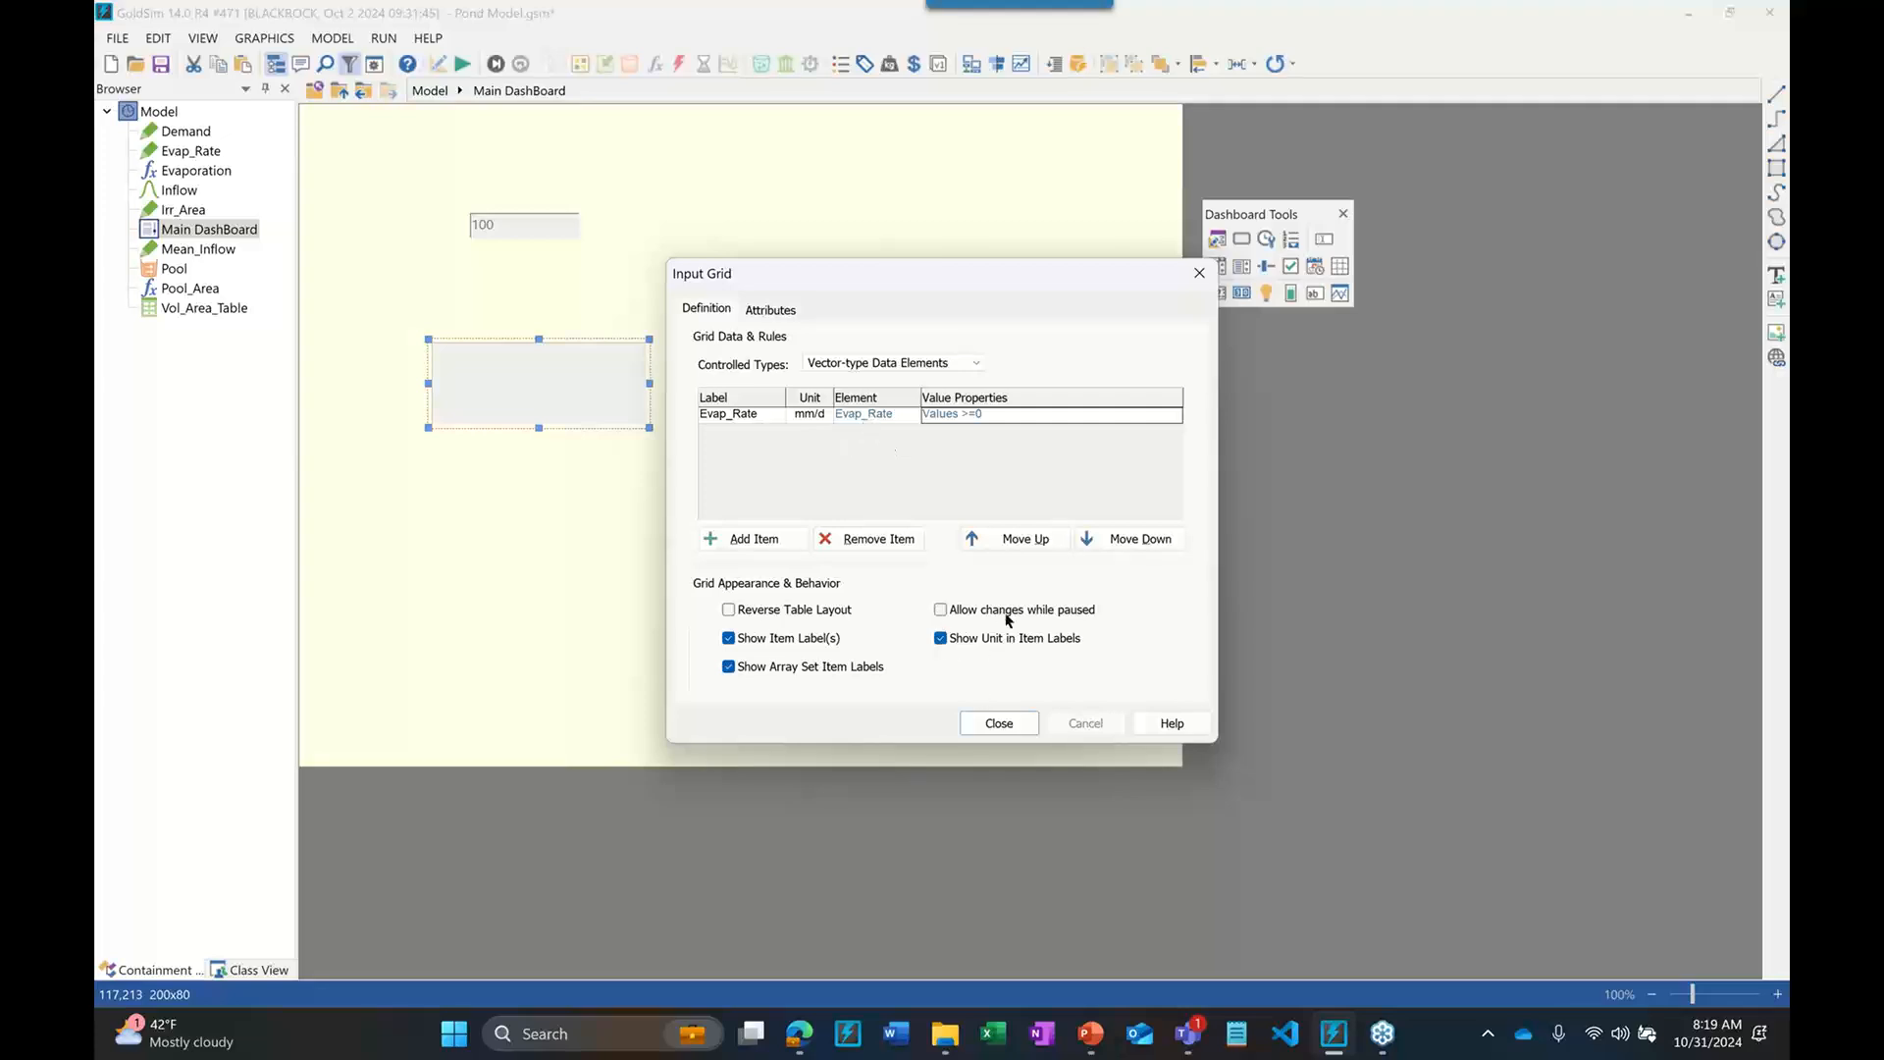
click(1010, 724)
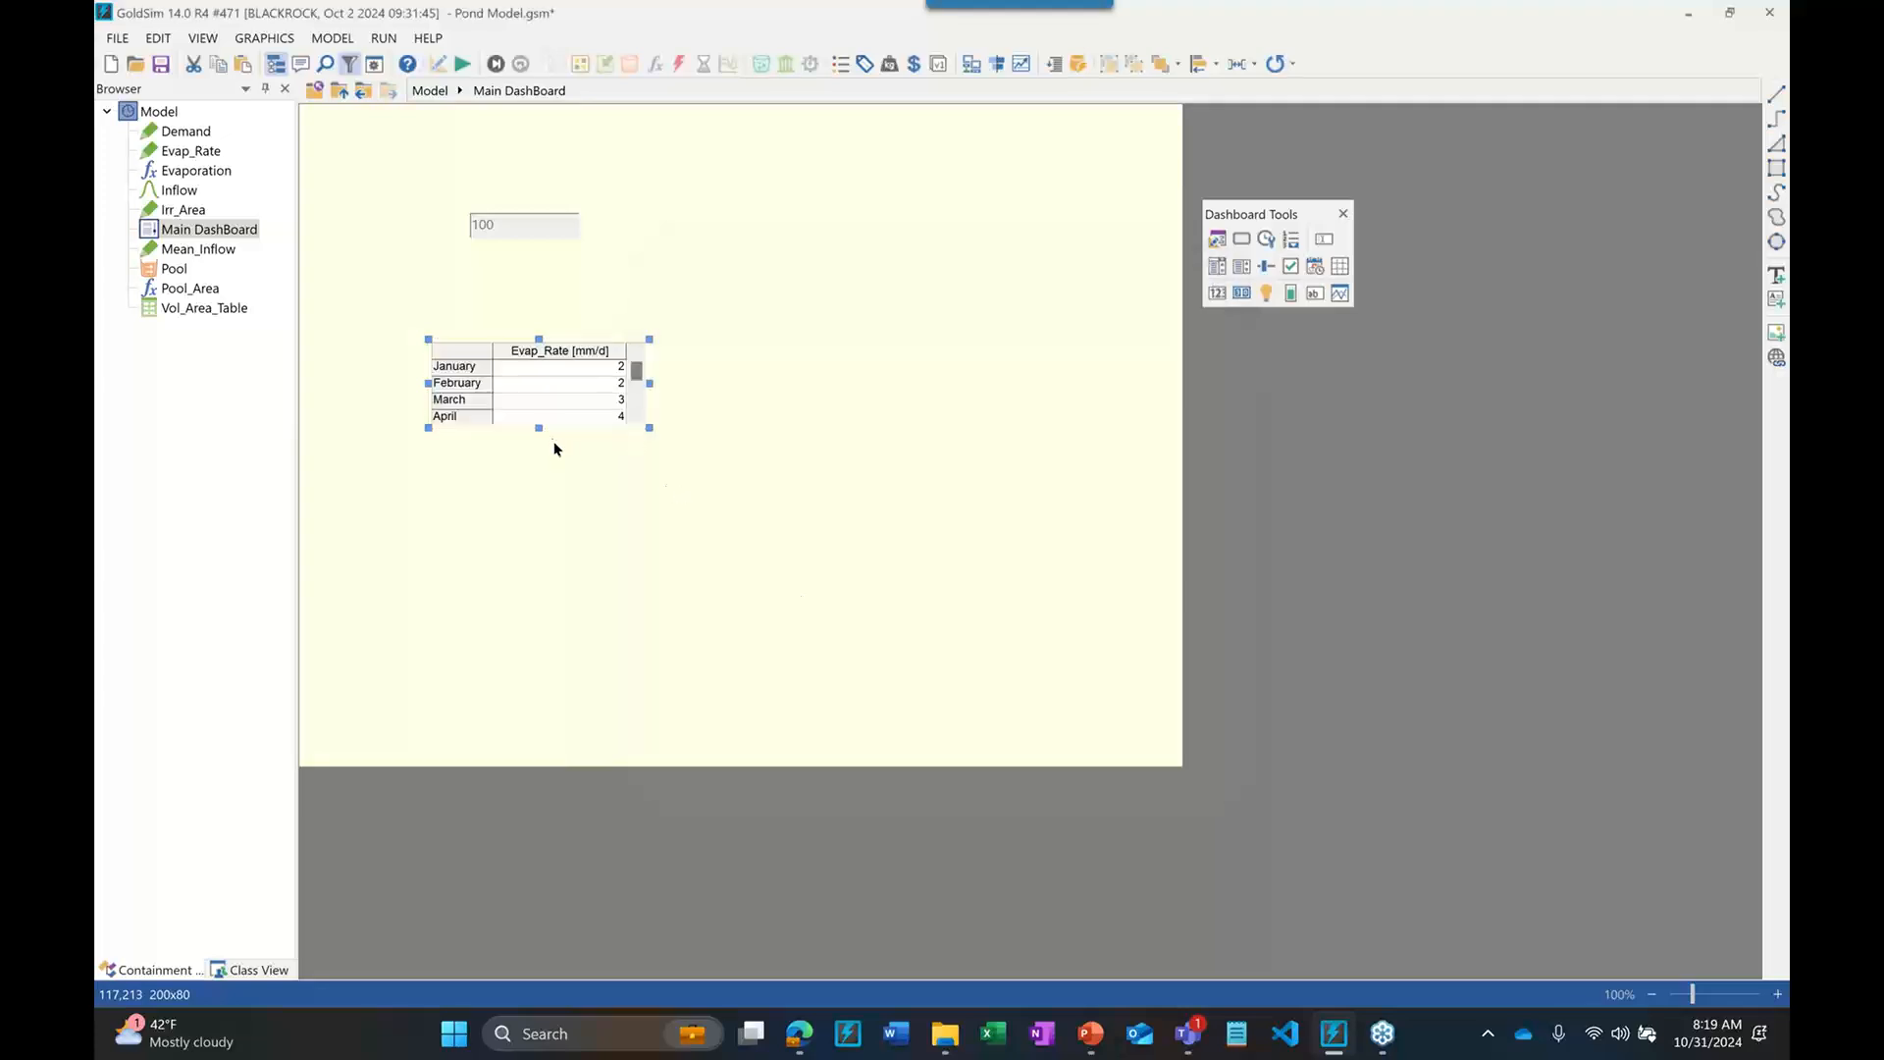
Enlarge the Evap_Rate grid to about 200 by 214 so all twelve months fit, and position it right beside the edit box
drag(539, 429, 538, 576)
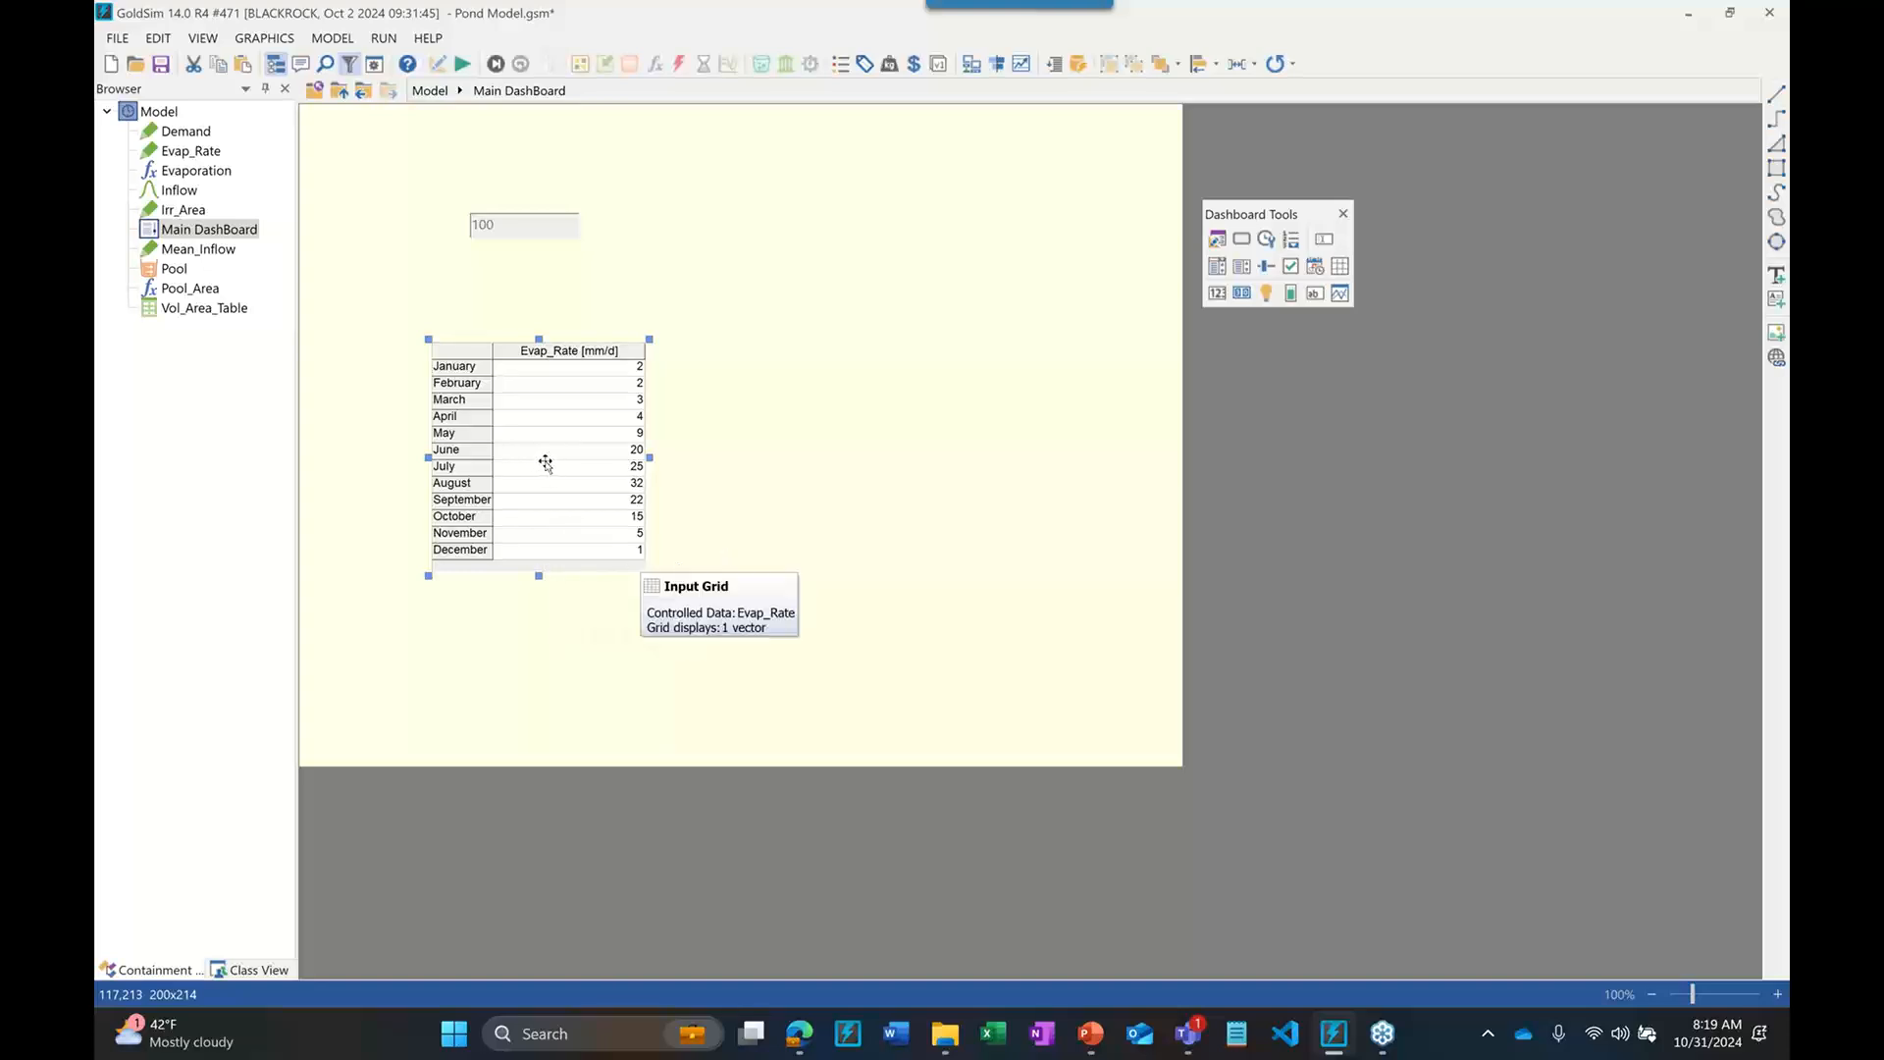
drag(725, 263, 702, 312)
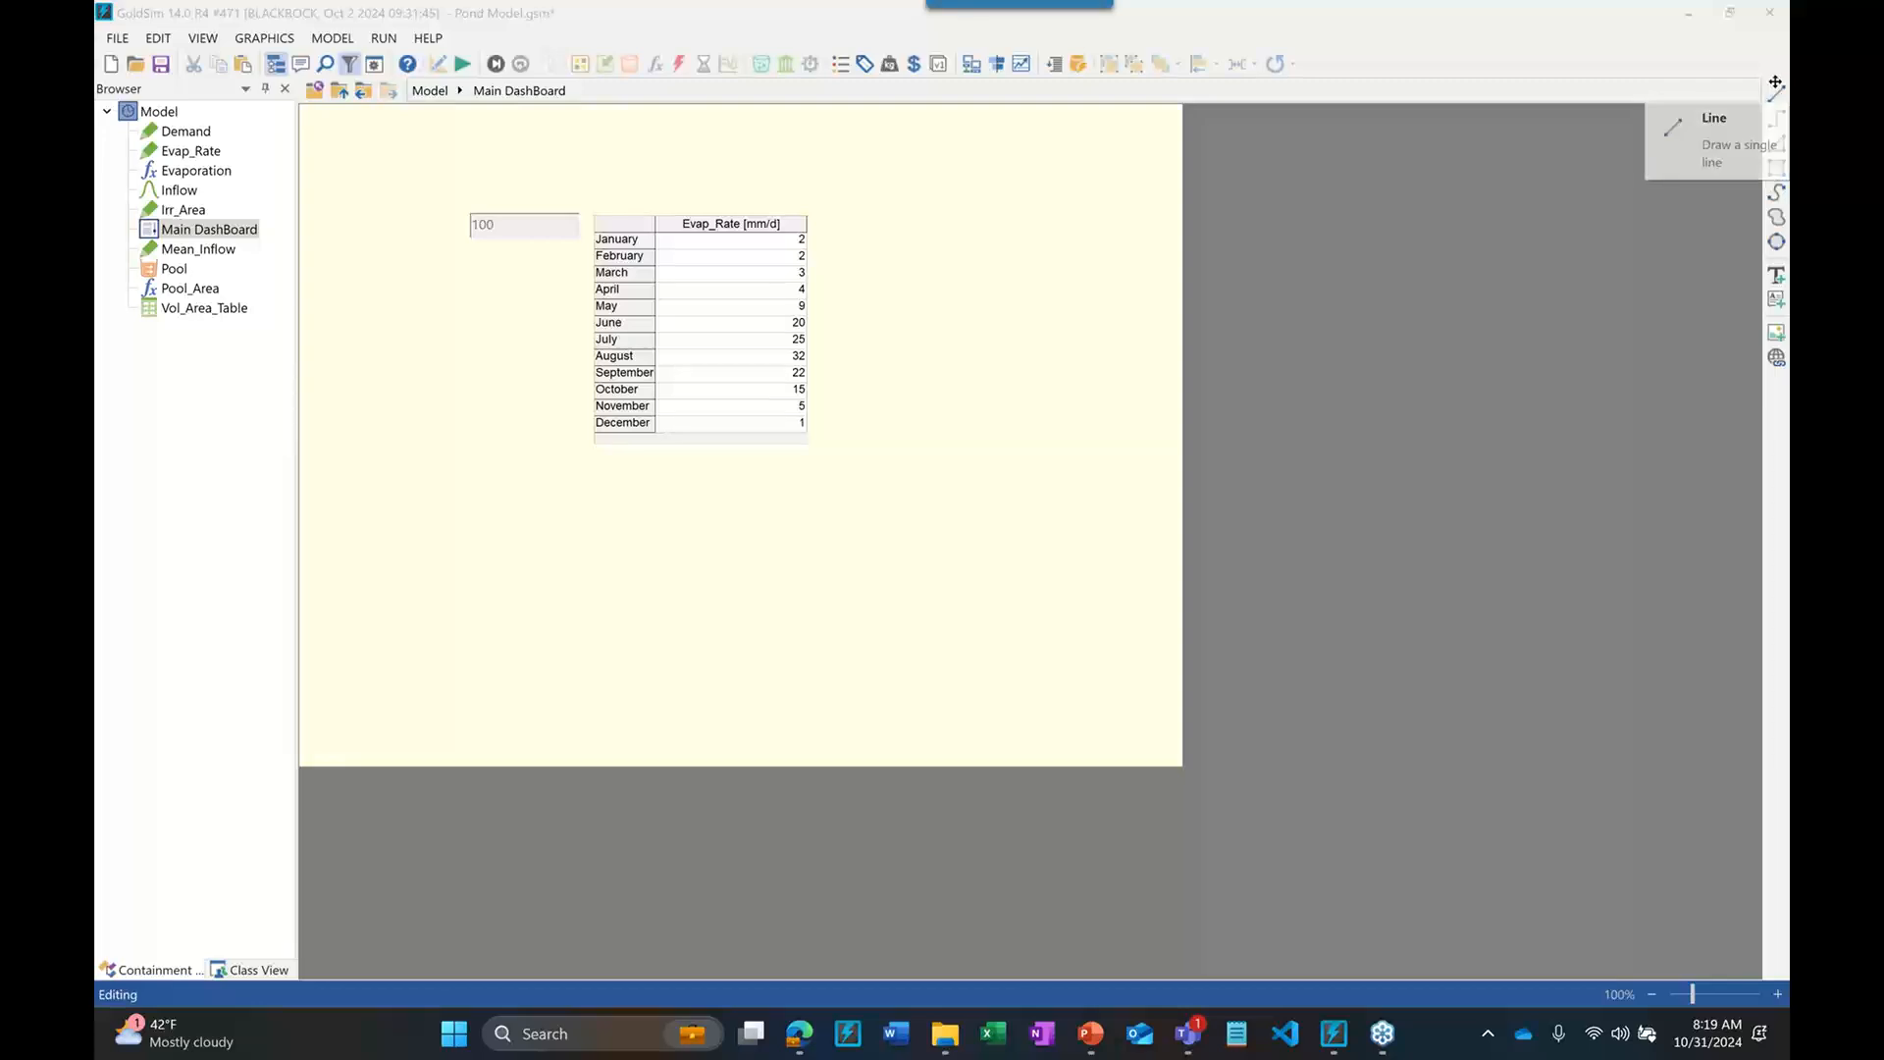
Float the Drawing Tools as a horizontal strip just below the Dashboard Tools
mouse_move(1776, 82)
mouse_down()
mouse_move(1564, 154)
mouse_move(1343, 368)
mouse_move(1300, 364)
mouse_up()
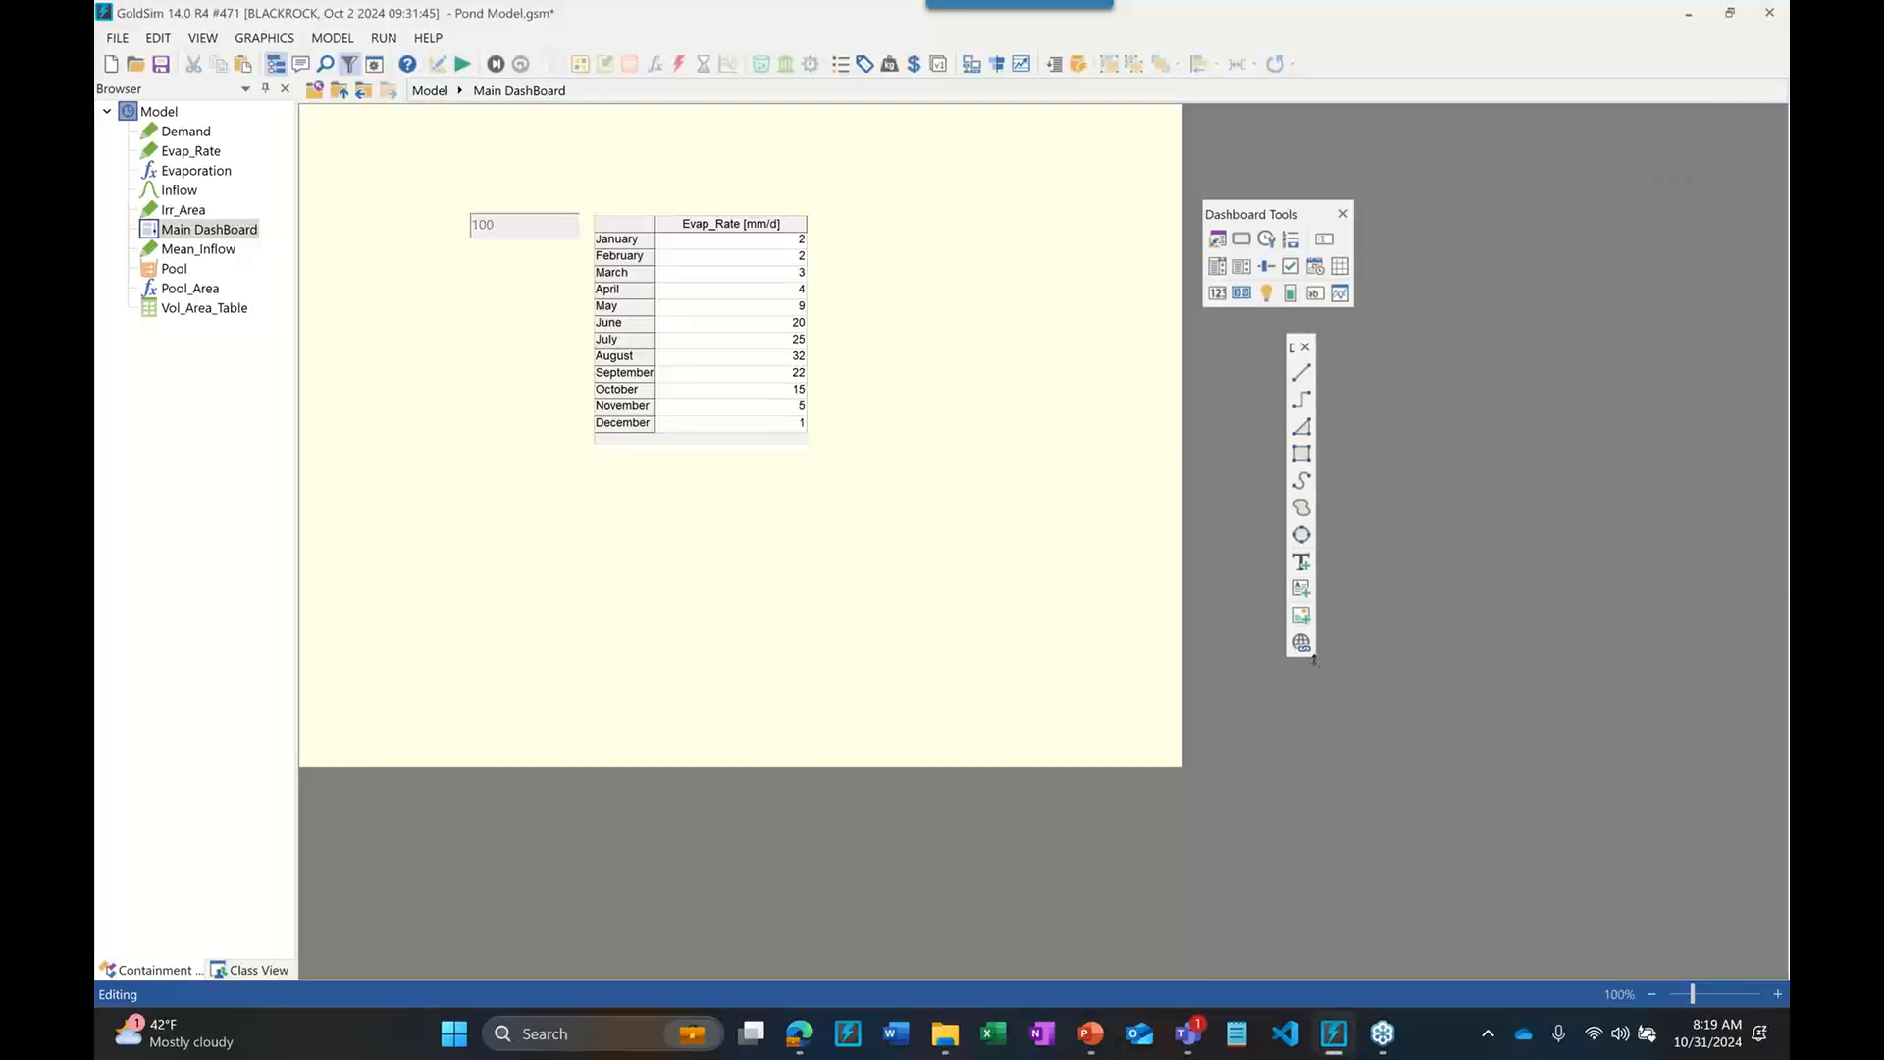
drag(1310, 658, 1311, 581)
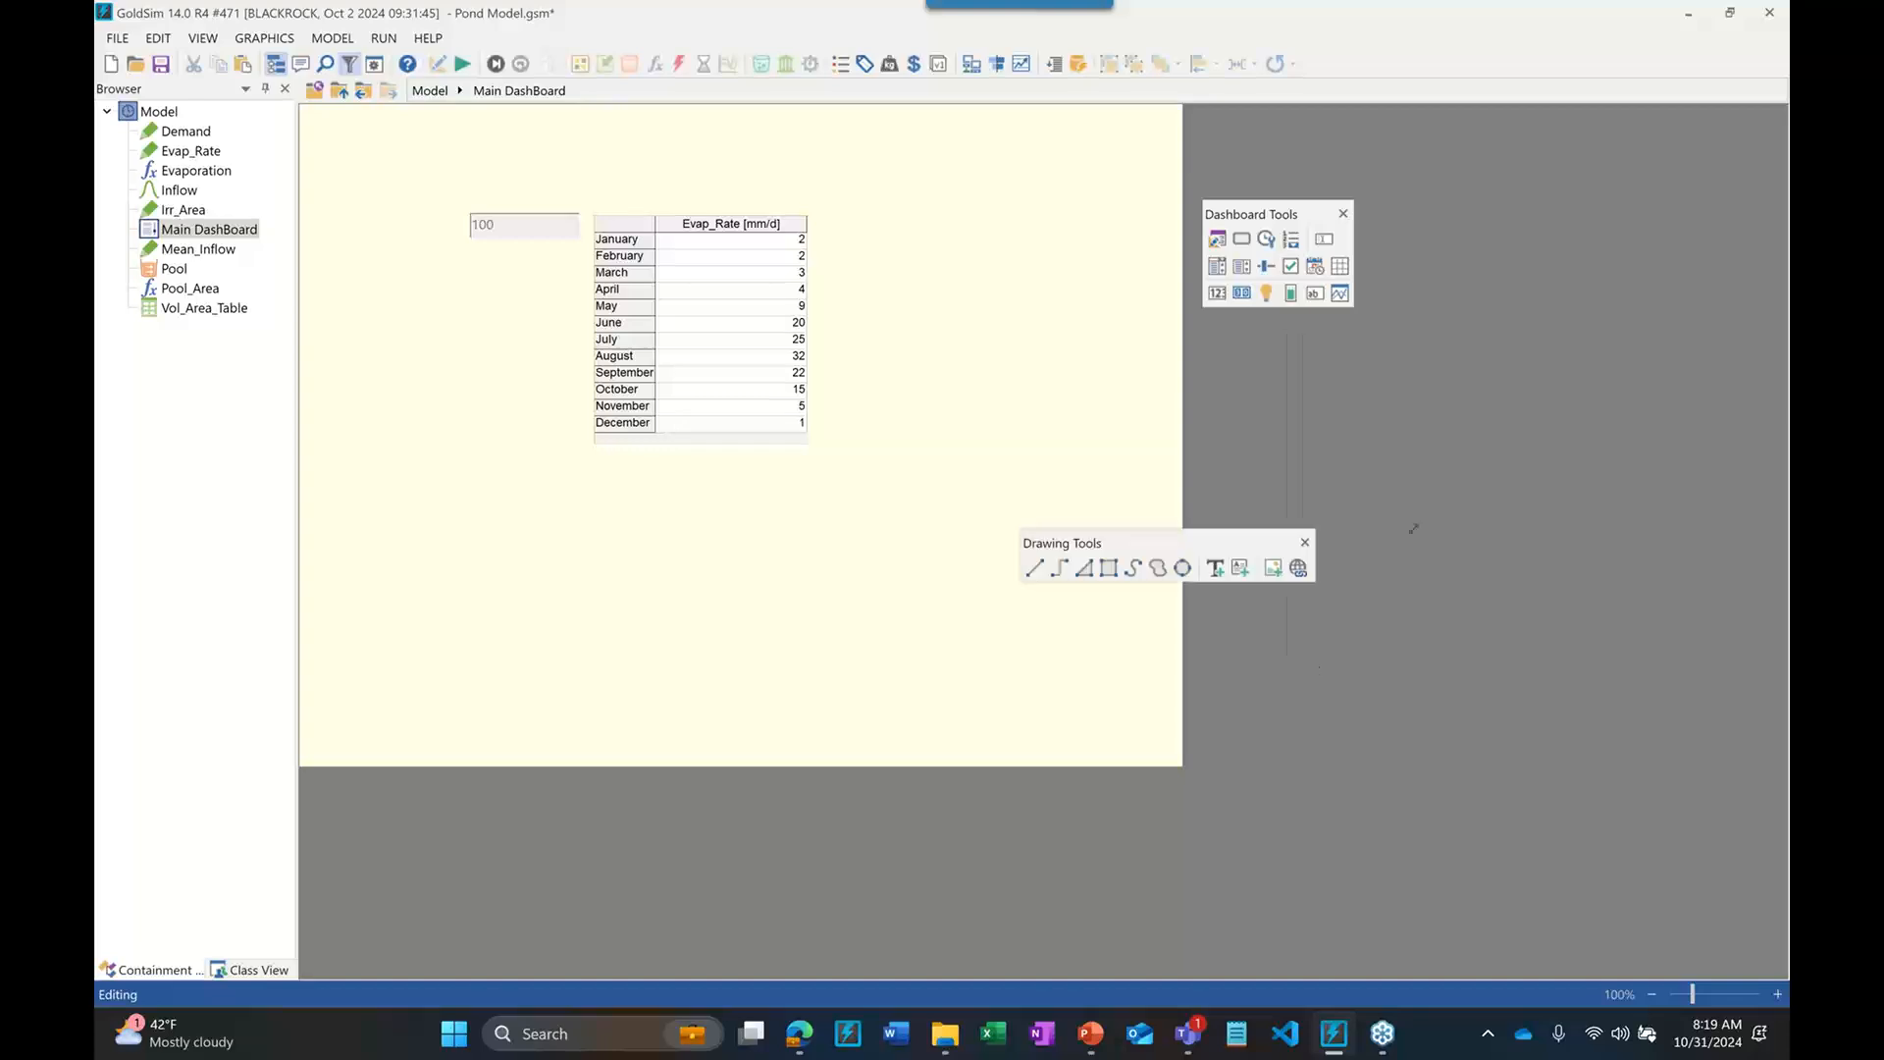
mouse_move(1176, 540)
mouse_down()
mouse_move(1272, 363)
mouse_move(1324, 332)
mouse_move(1336, 349)
mouse_up()
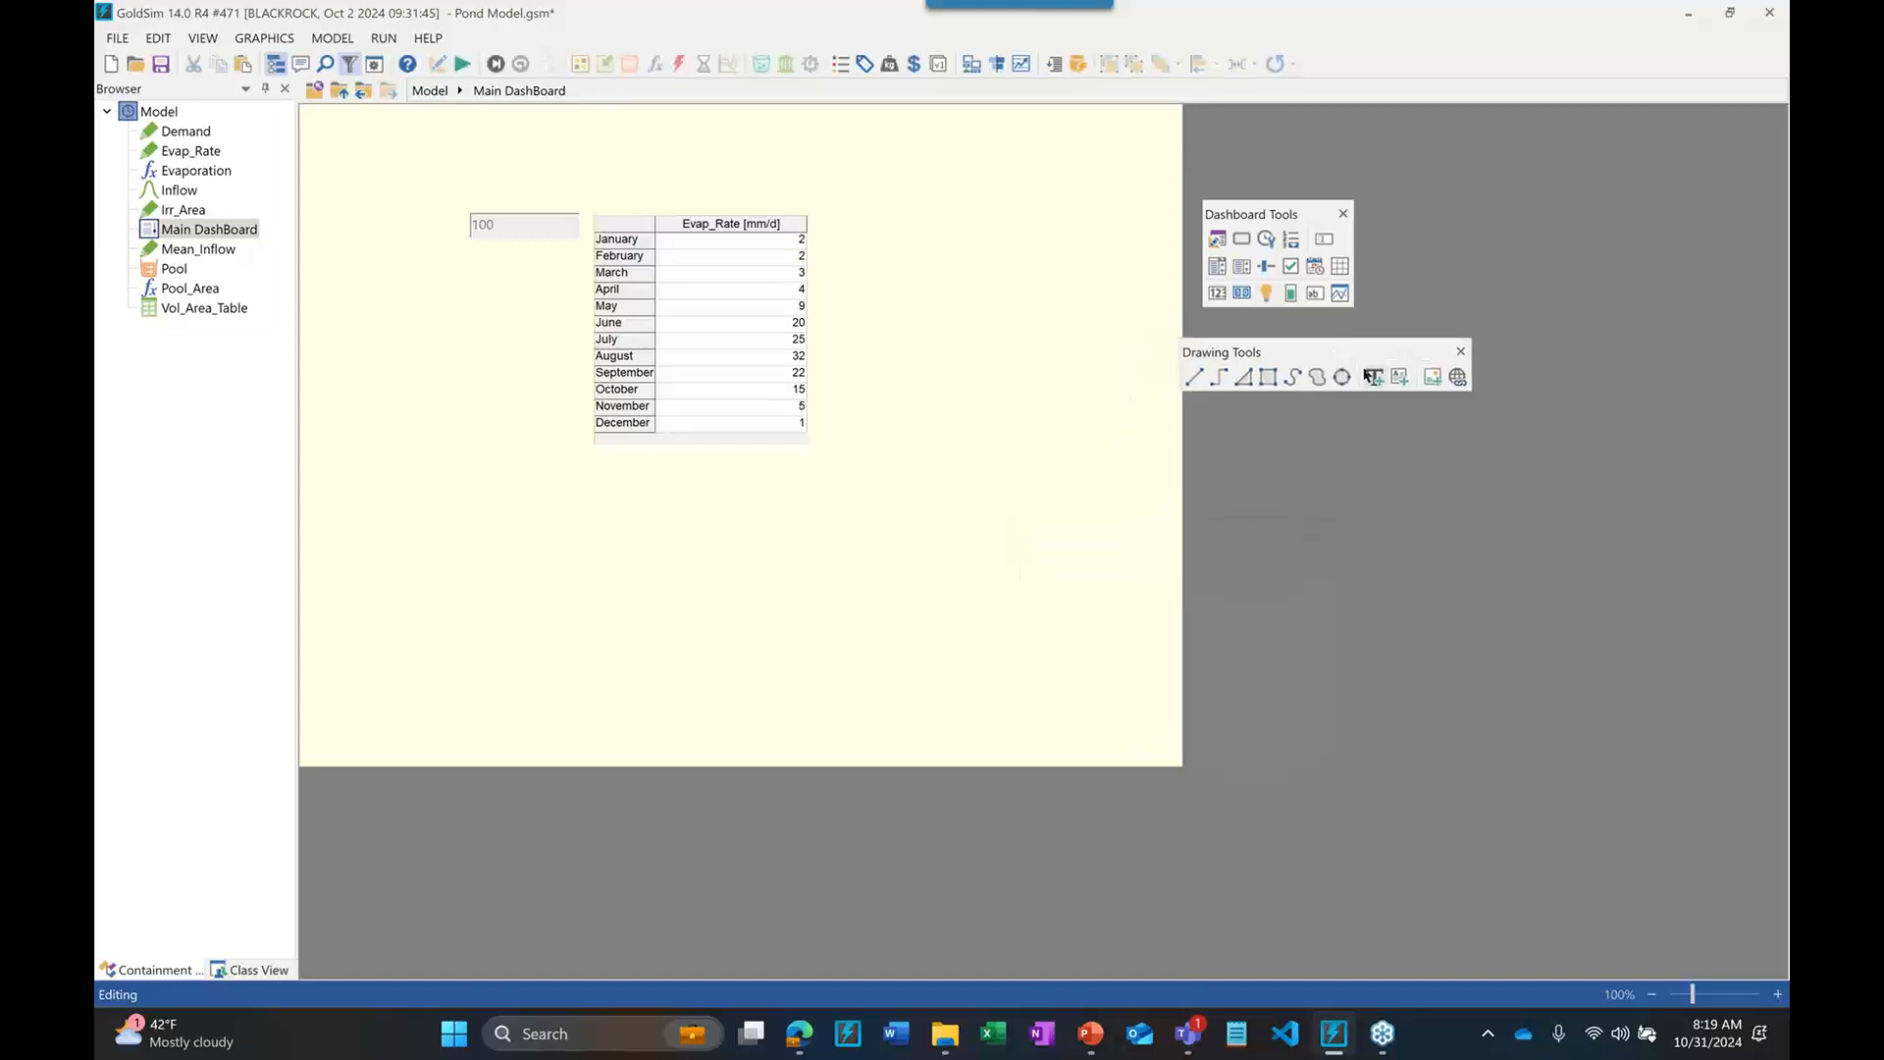
Add a text object reading "Input Data" above the Mean_Inflow edit box
click(1372, 379)
click(1373, 378)
click(432, 187)
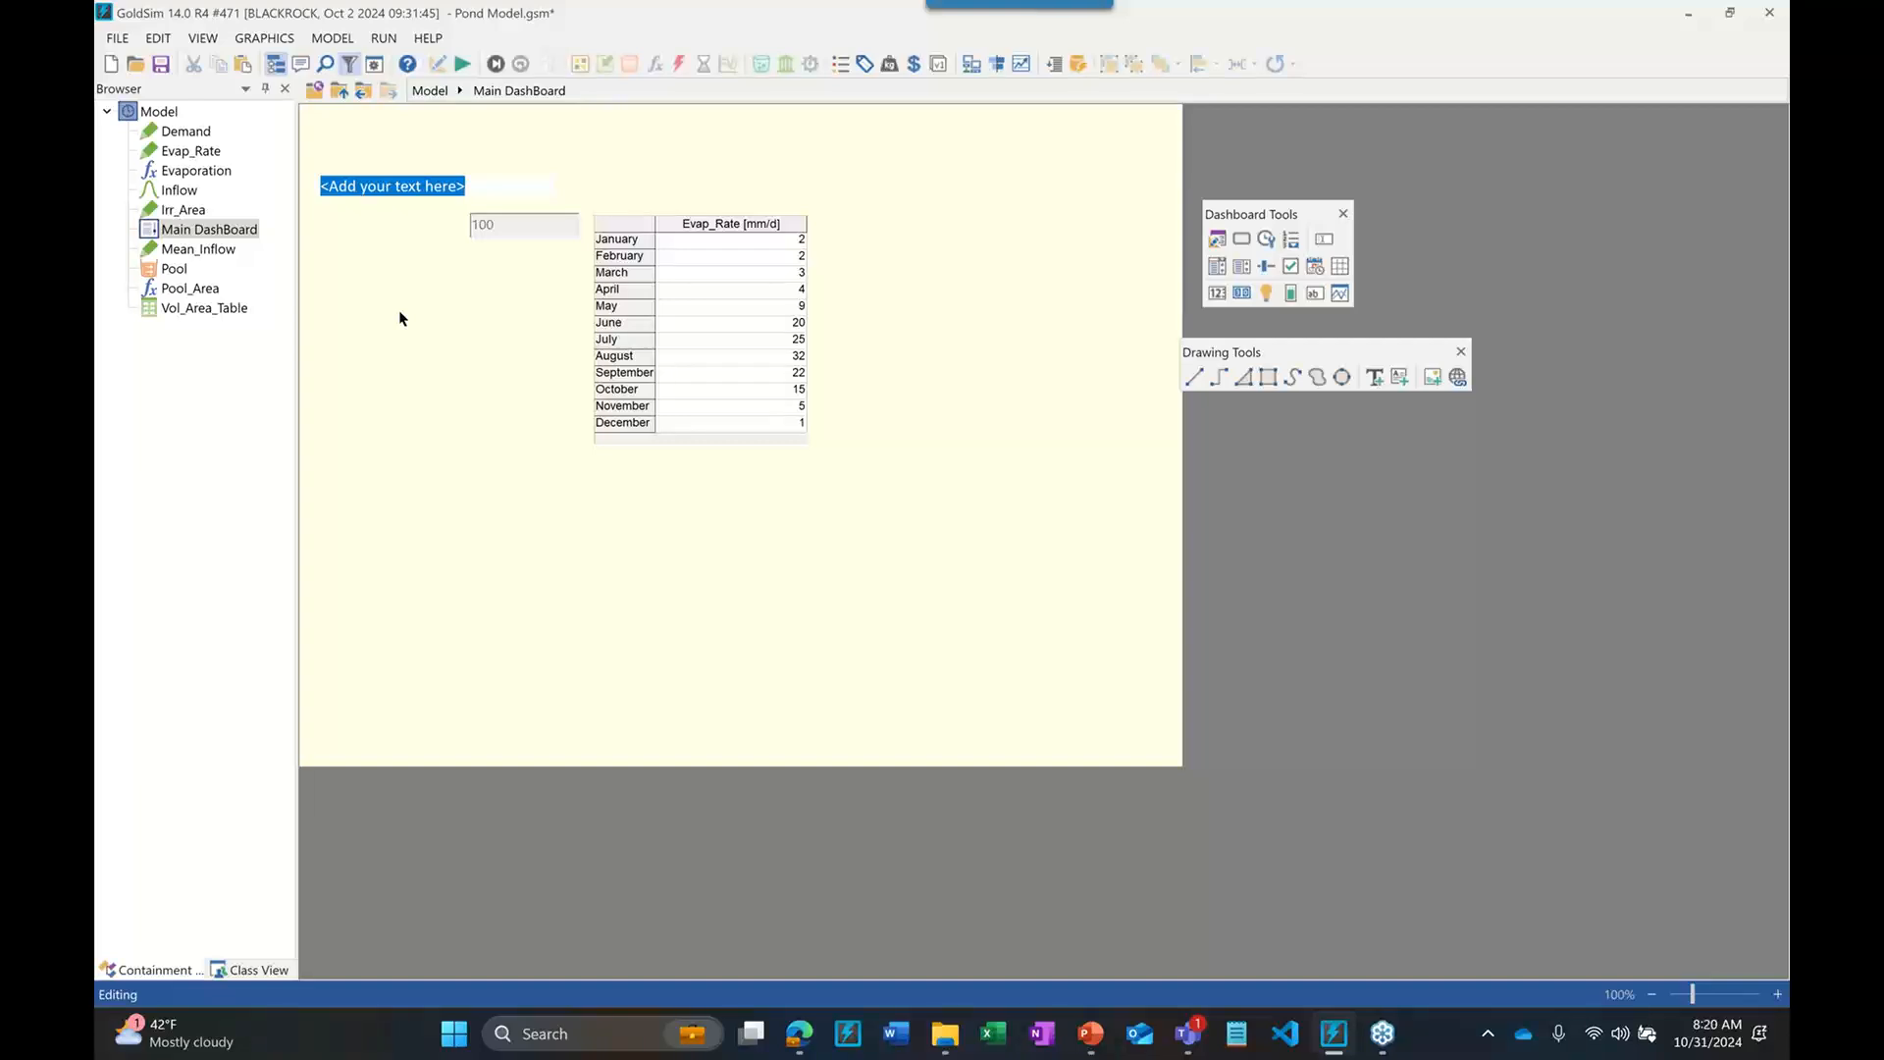
text(Input Data)
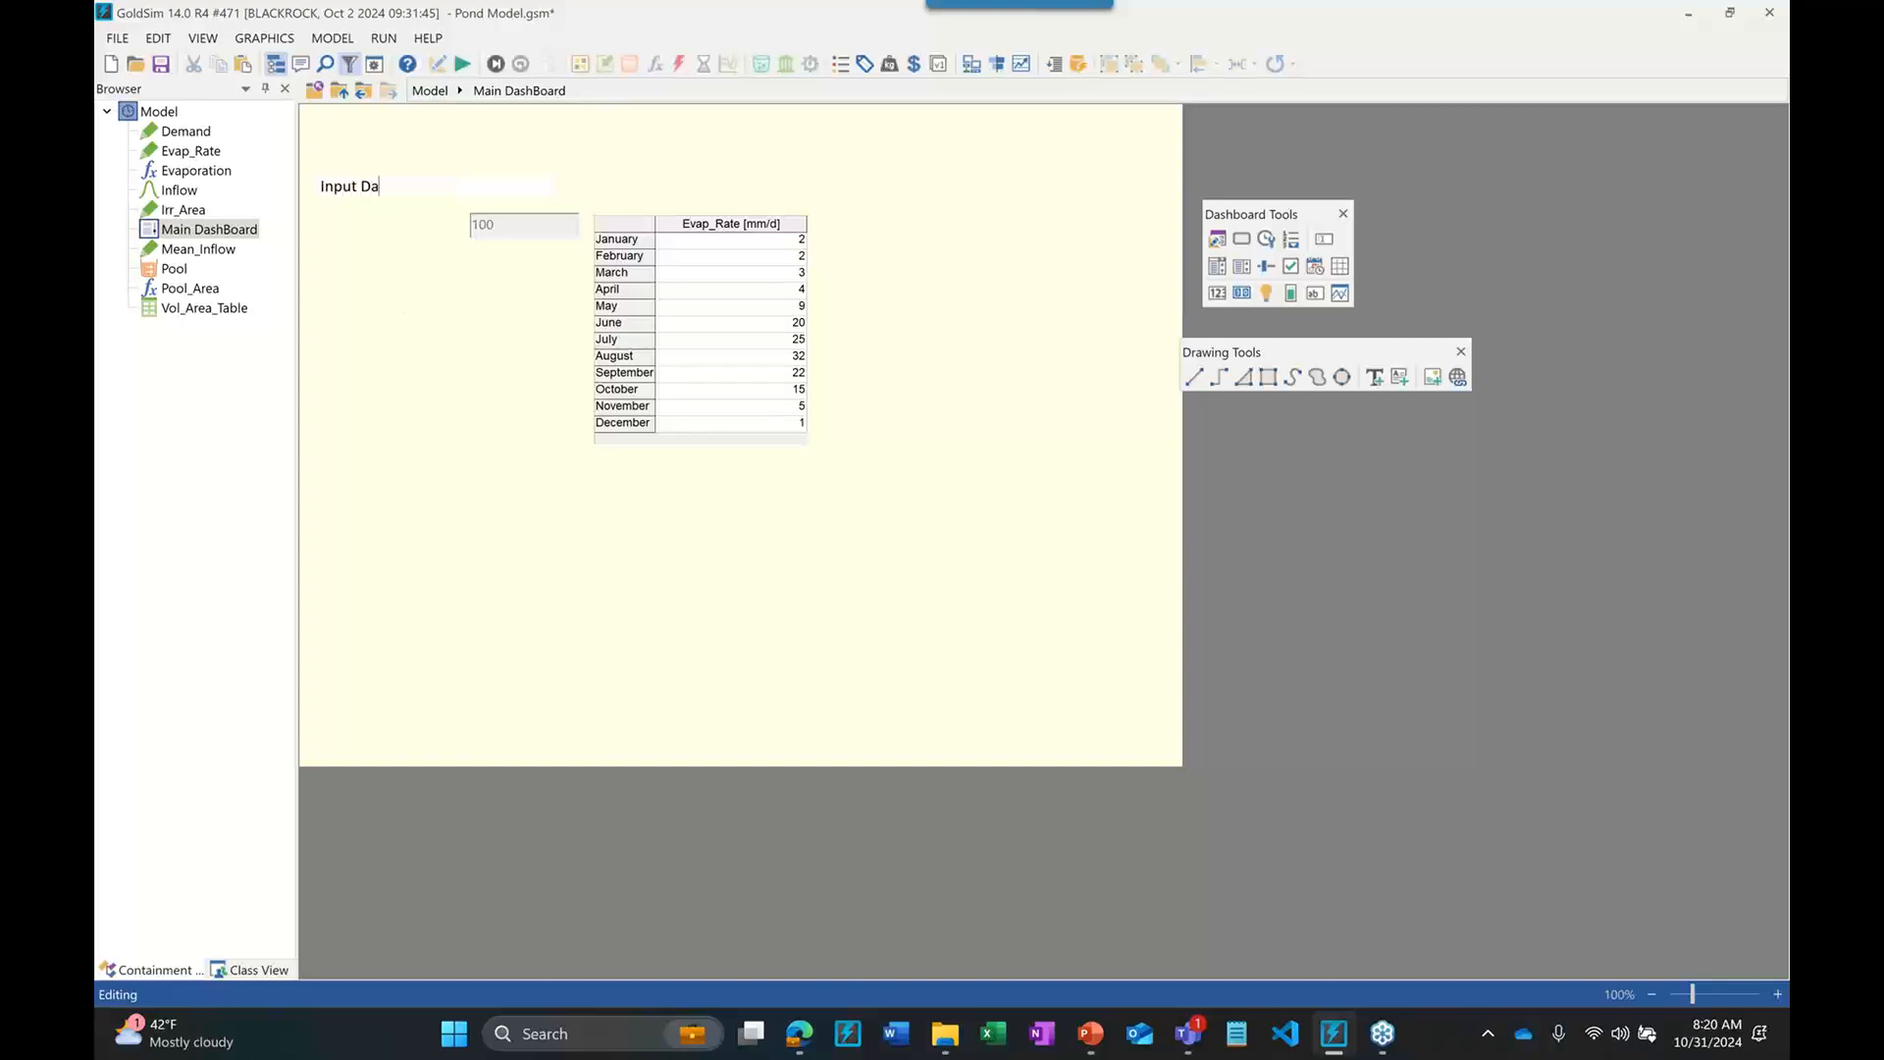
Turn off line transparency for the Input Data text and give it a solid orange outline
right_click(374, 193)
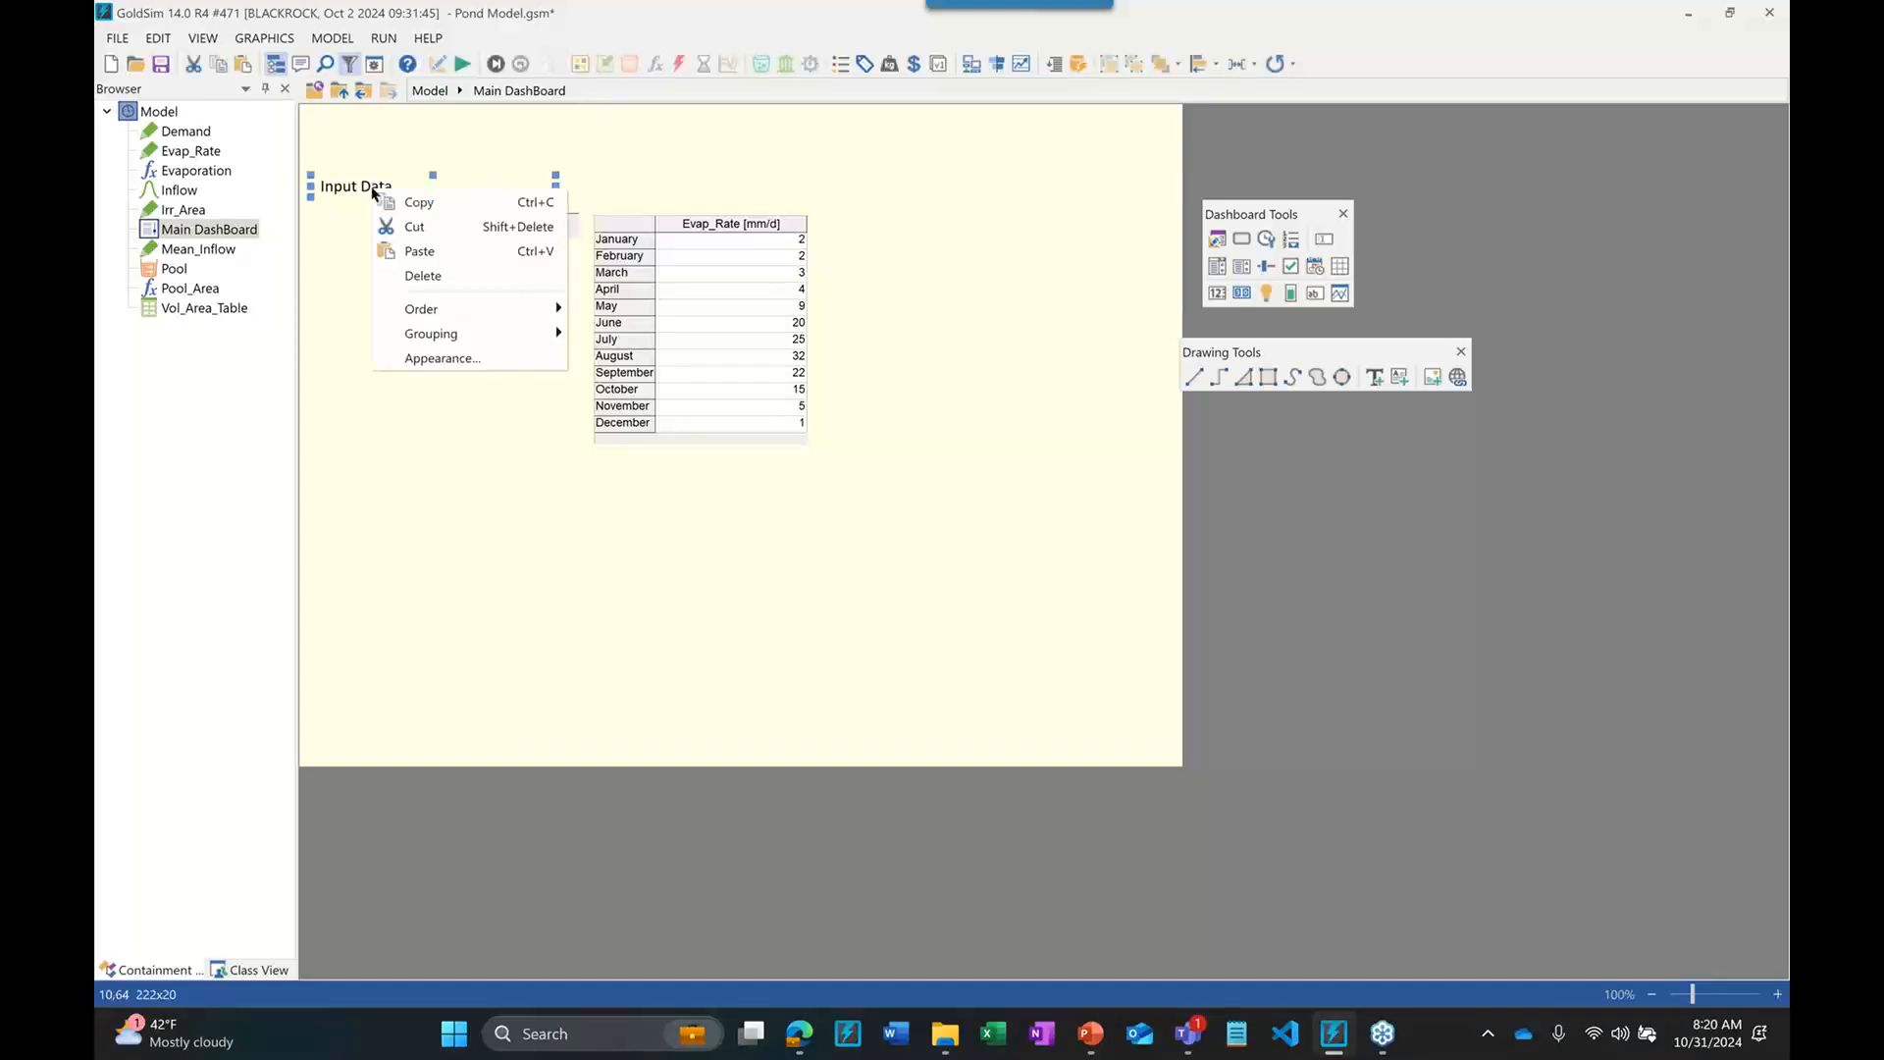
click(478, 361)
click(859, 386)
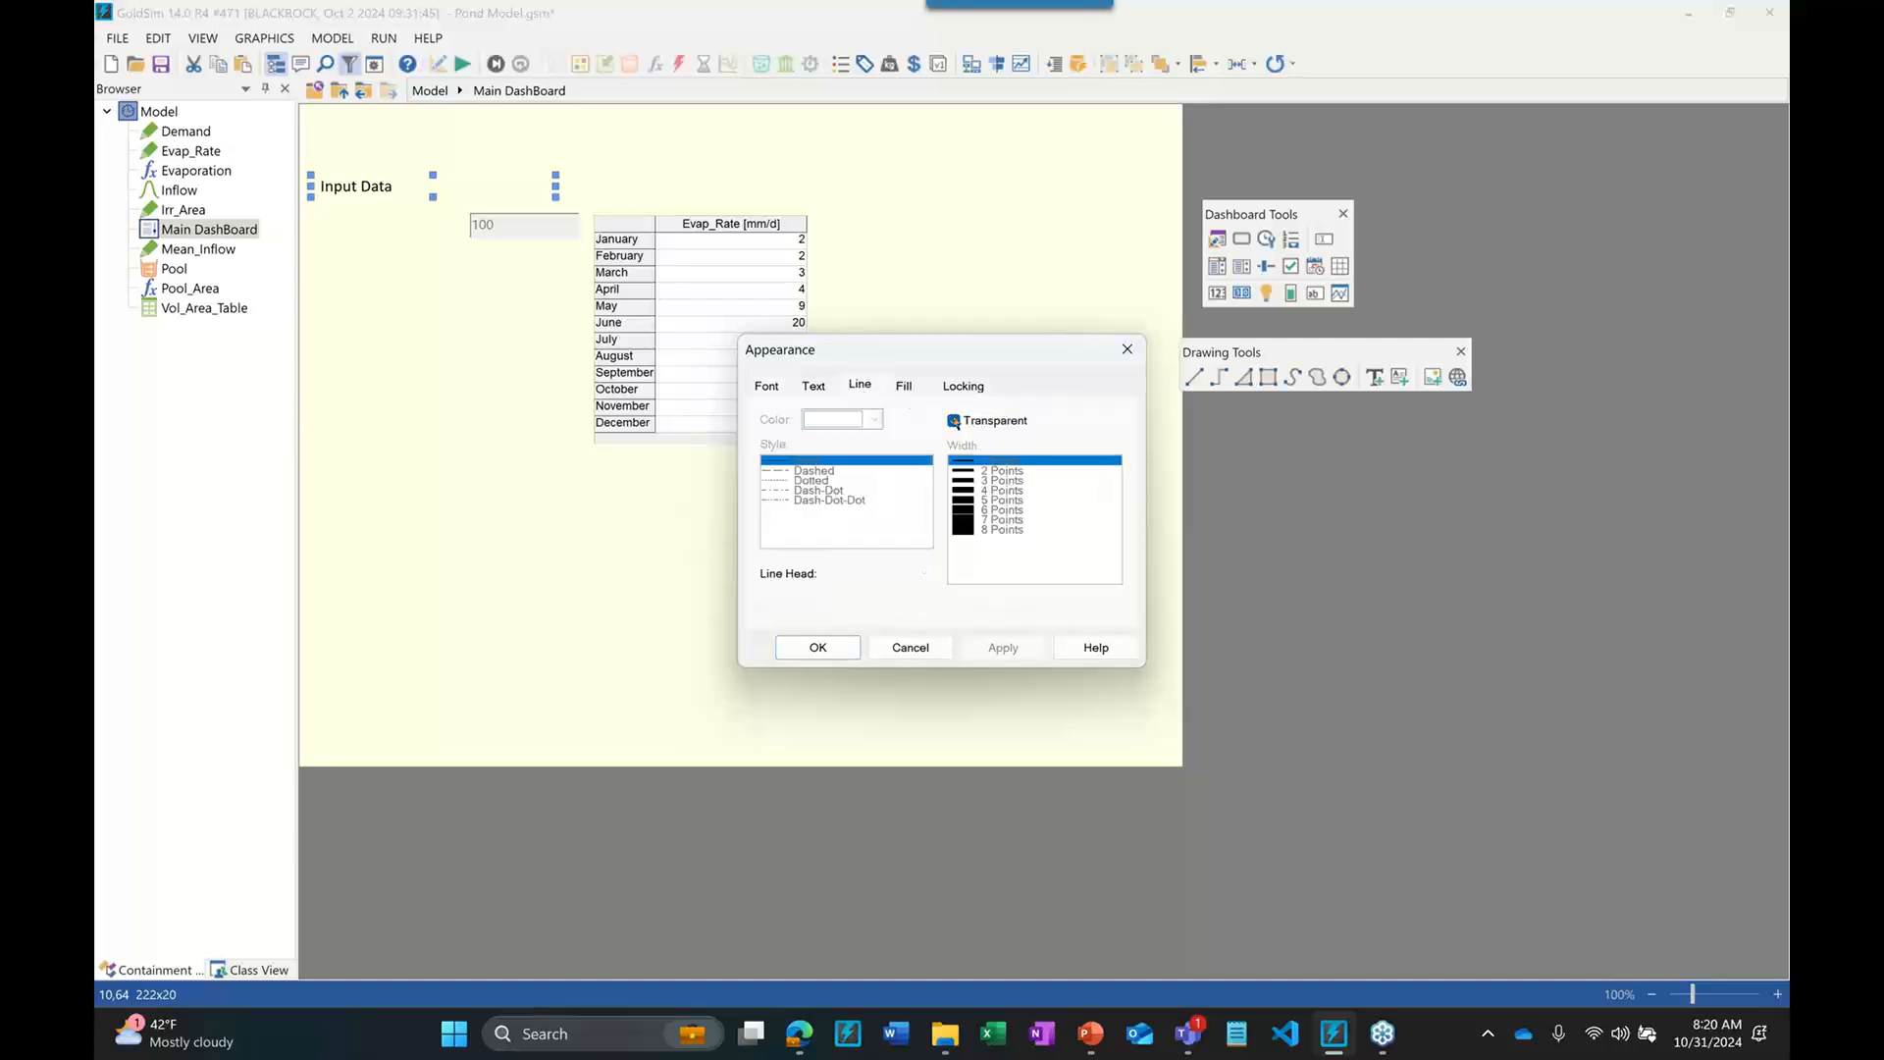
click(953, 421)
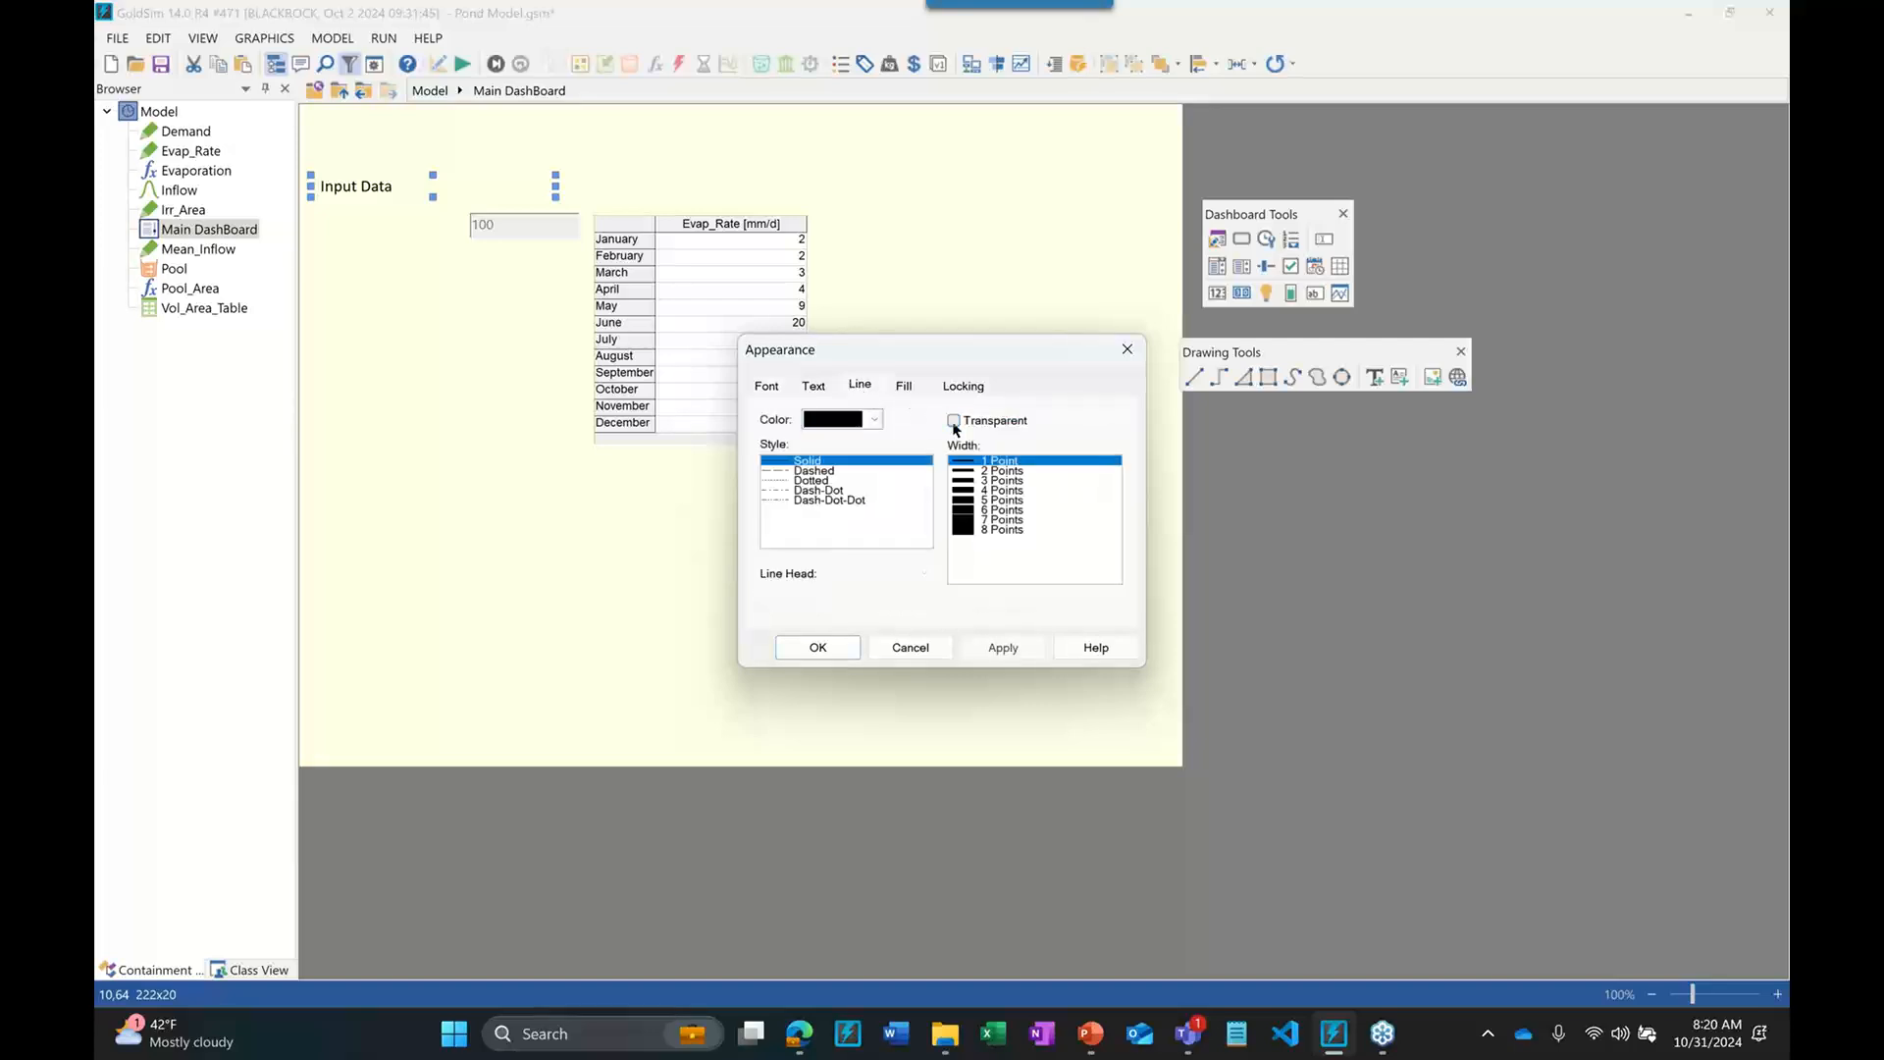
click(871, 420)
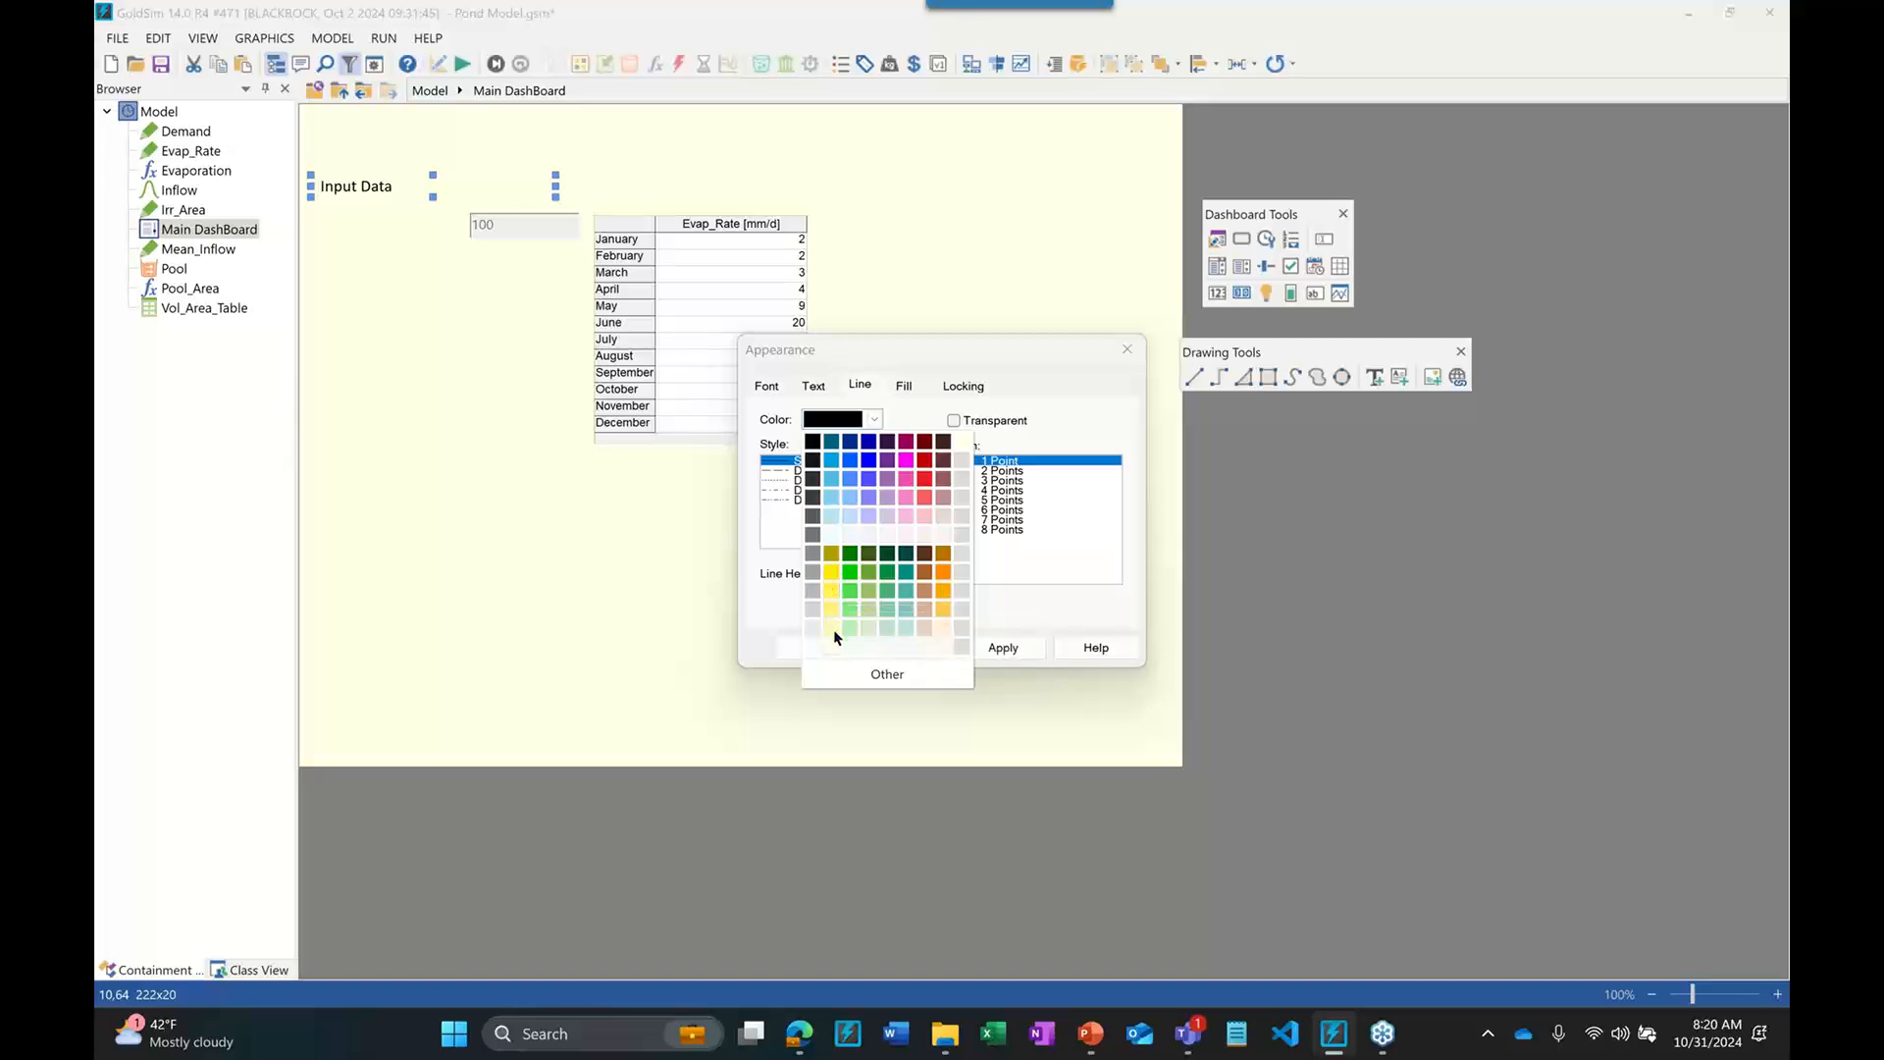
click(942, 593)
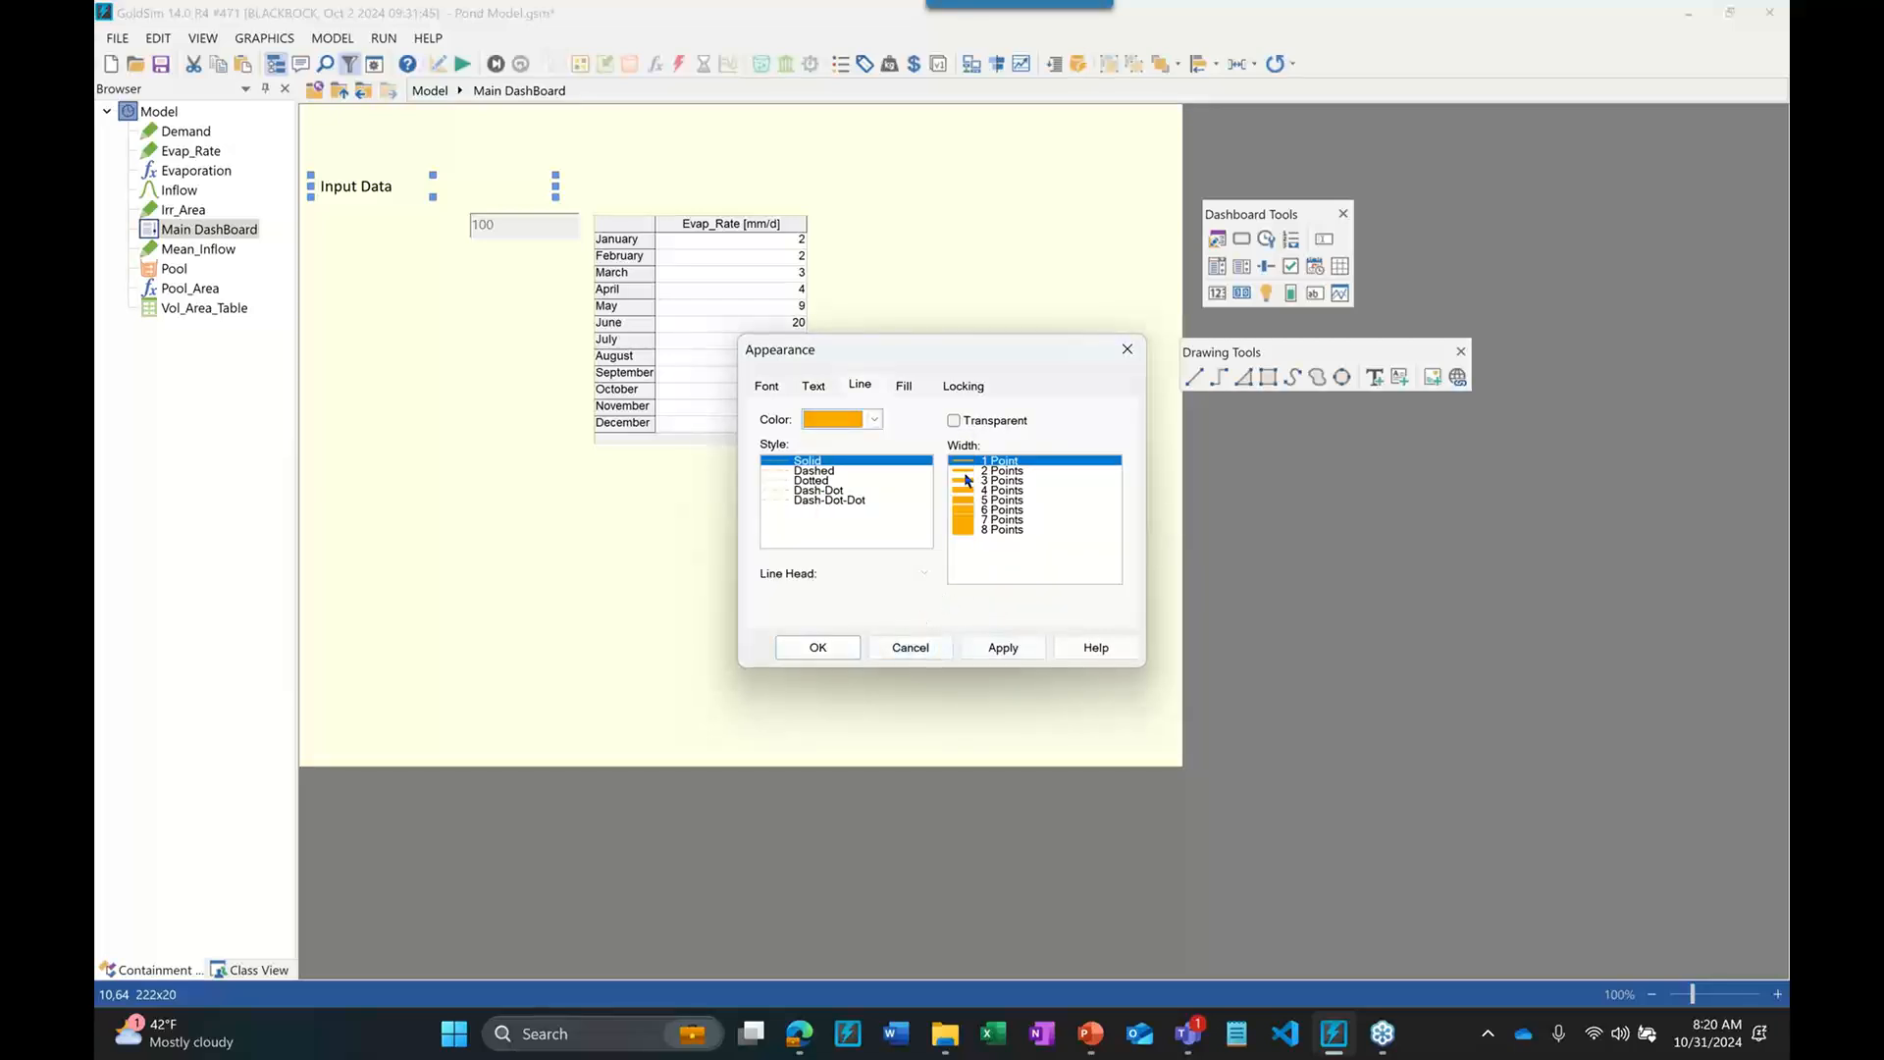
click(820, 650)
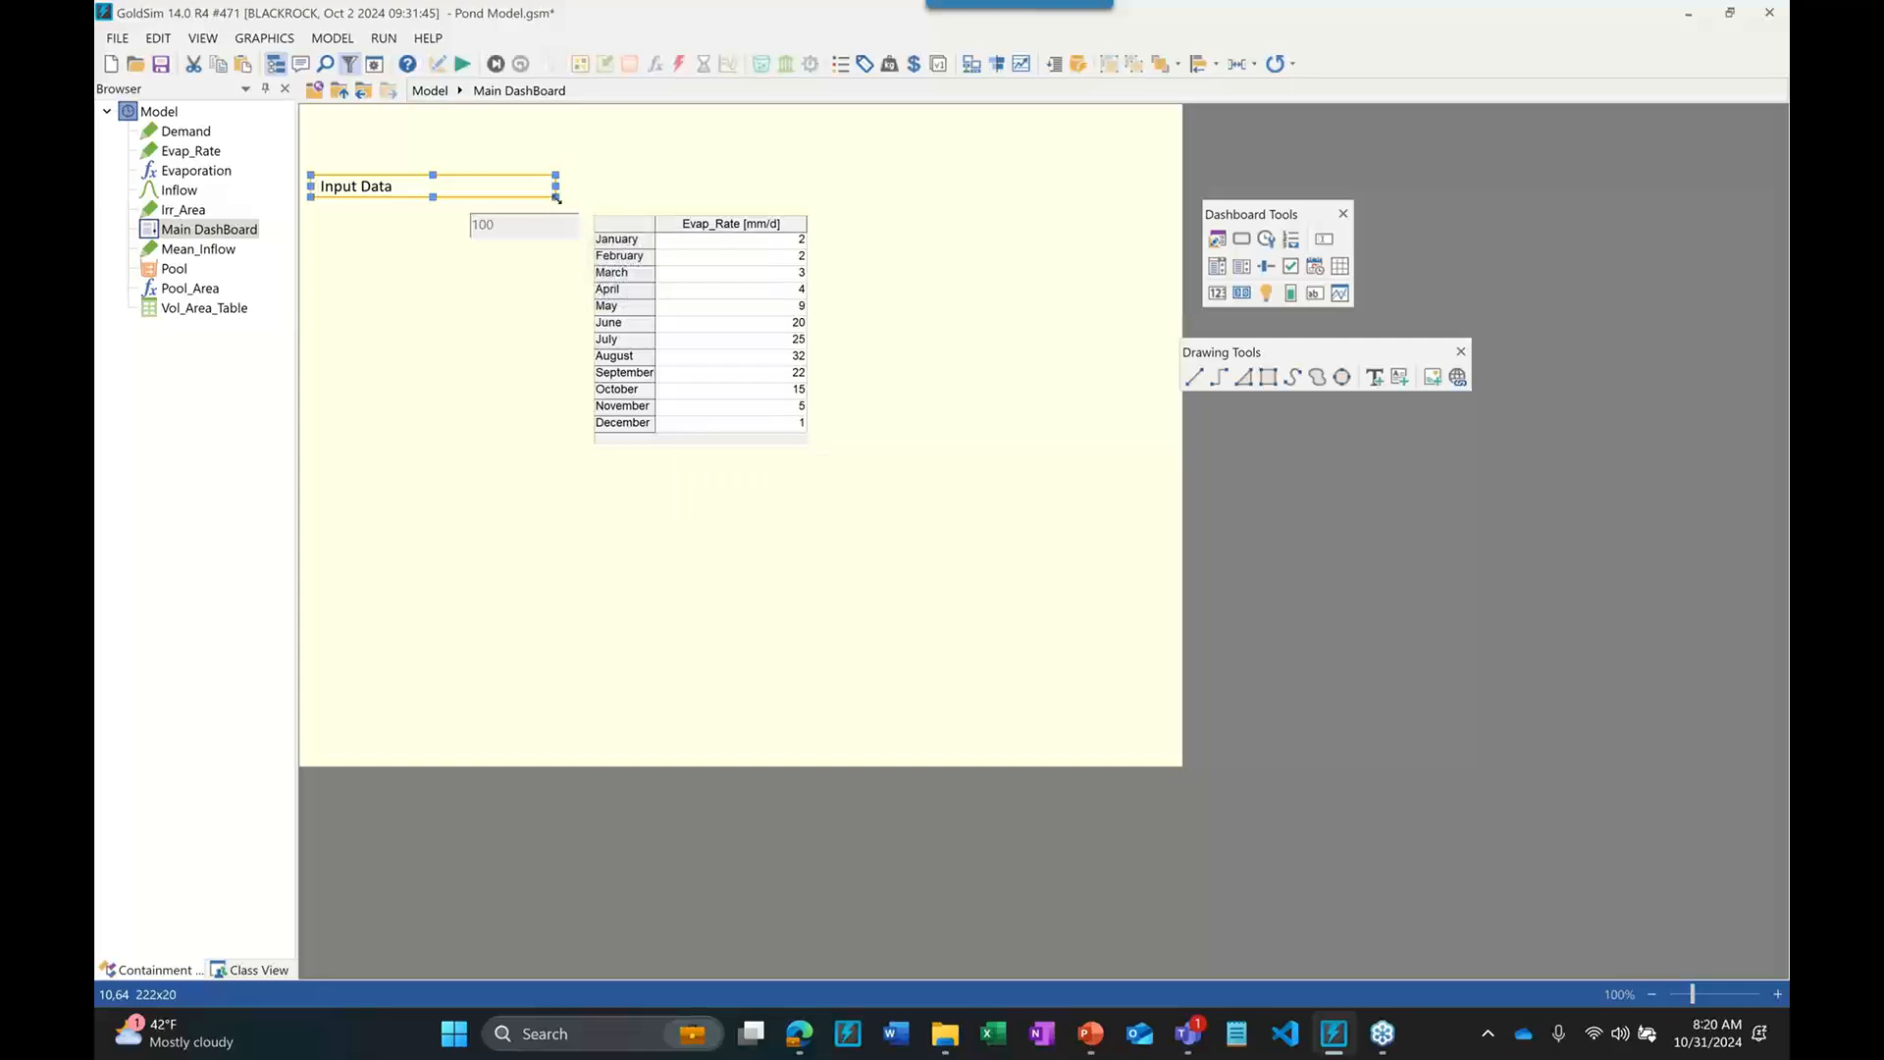
Enlarge the Input Data text box to about 491 by 264 so it frames the edit box and Evap_Rate grid, and send it to back
drag(635, 198, 853, 466)
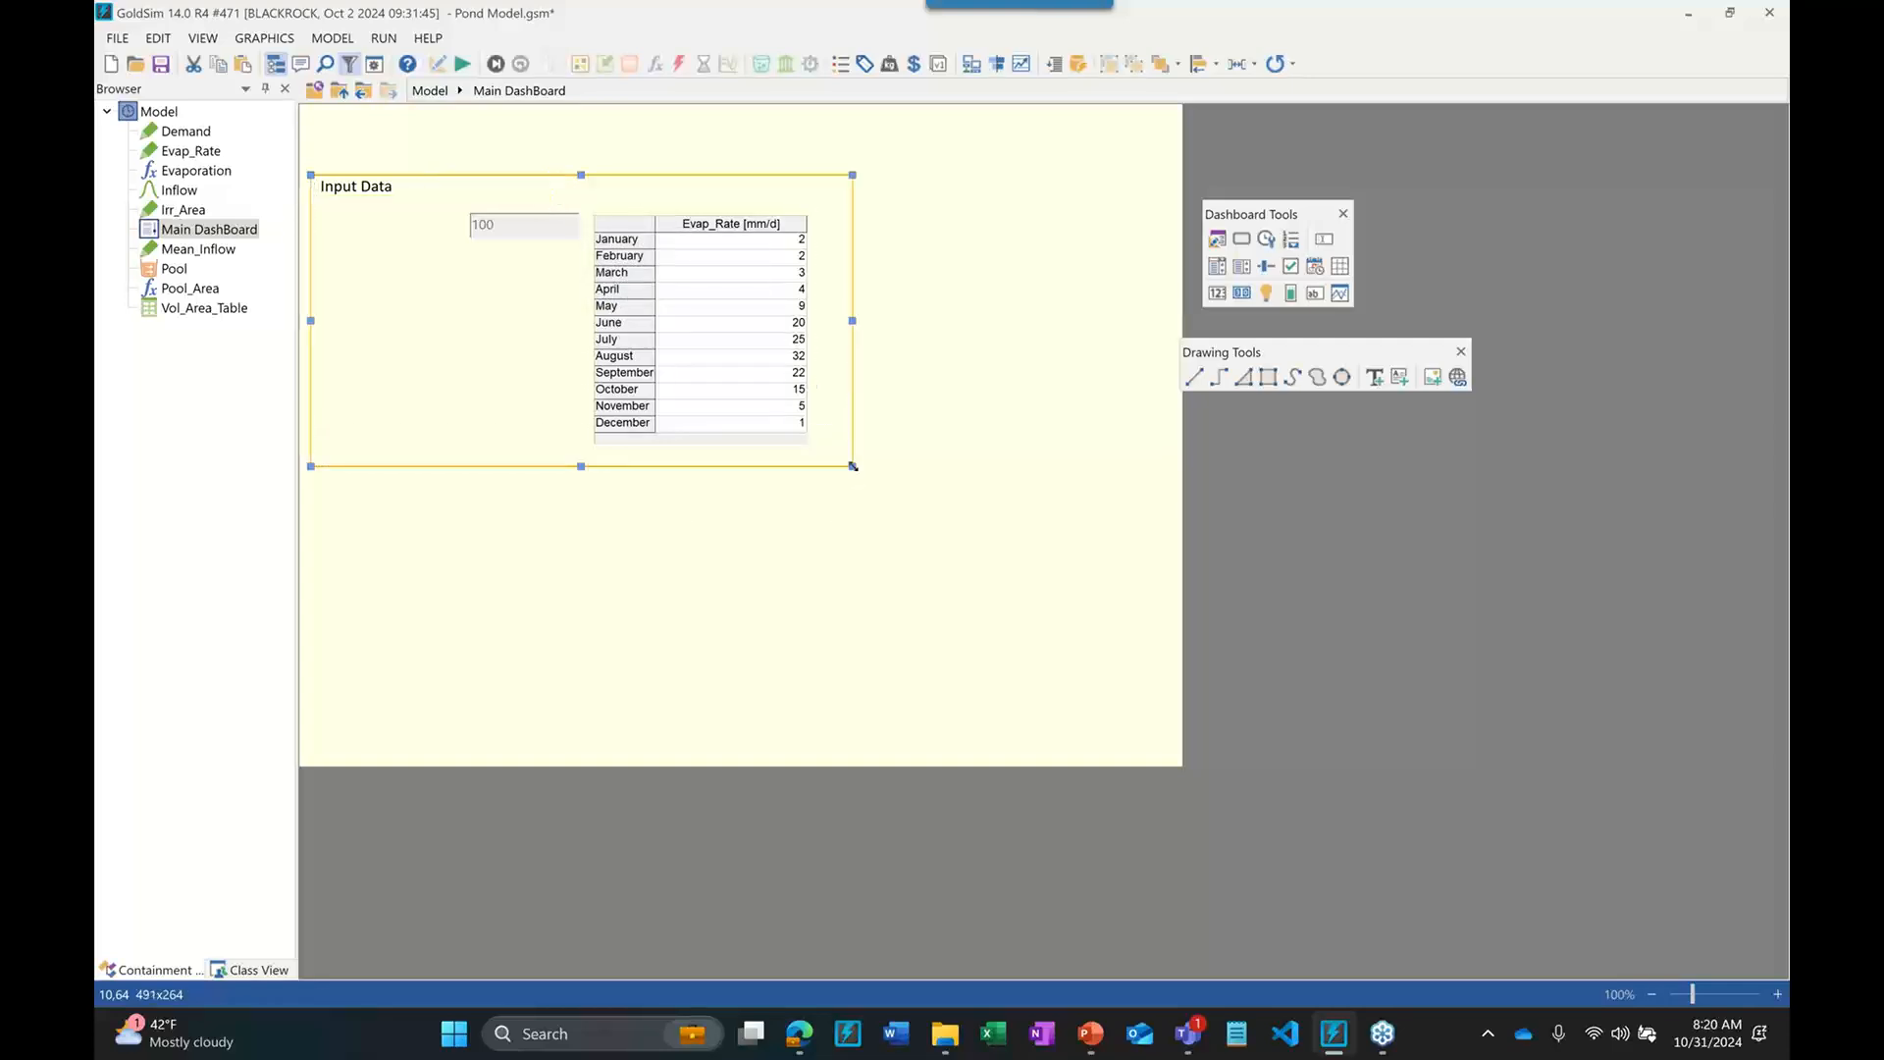
right_click(549, 333)
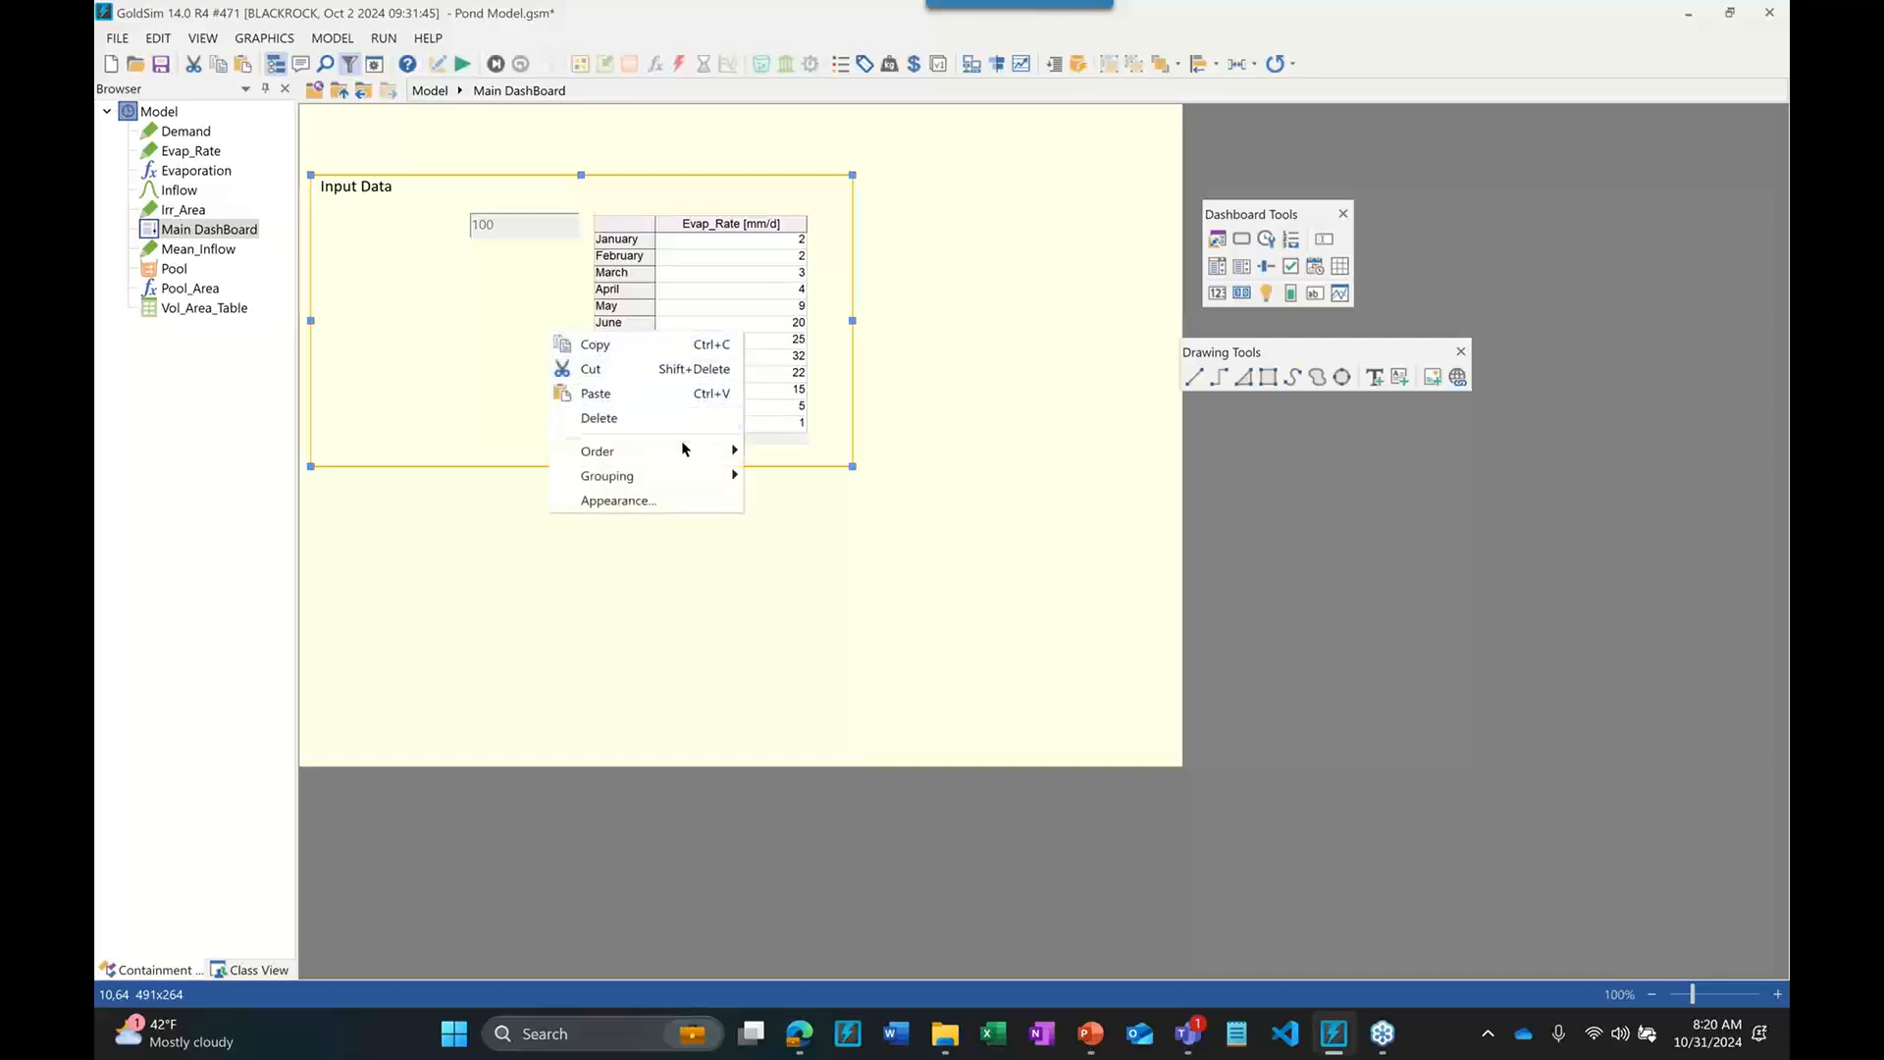
mouse_move(692, 451)
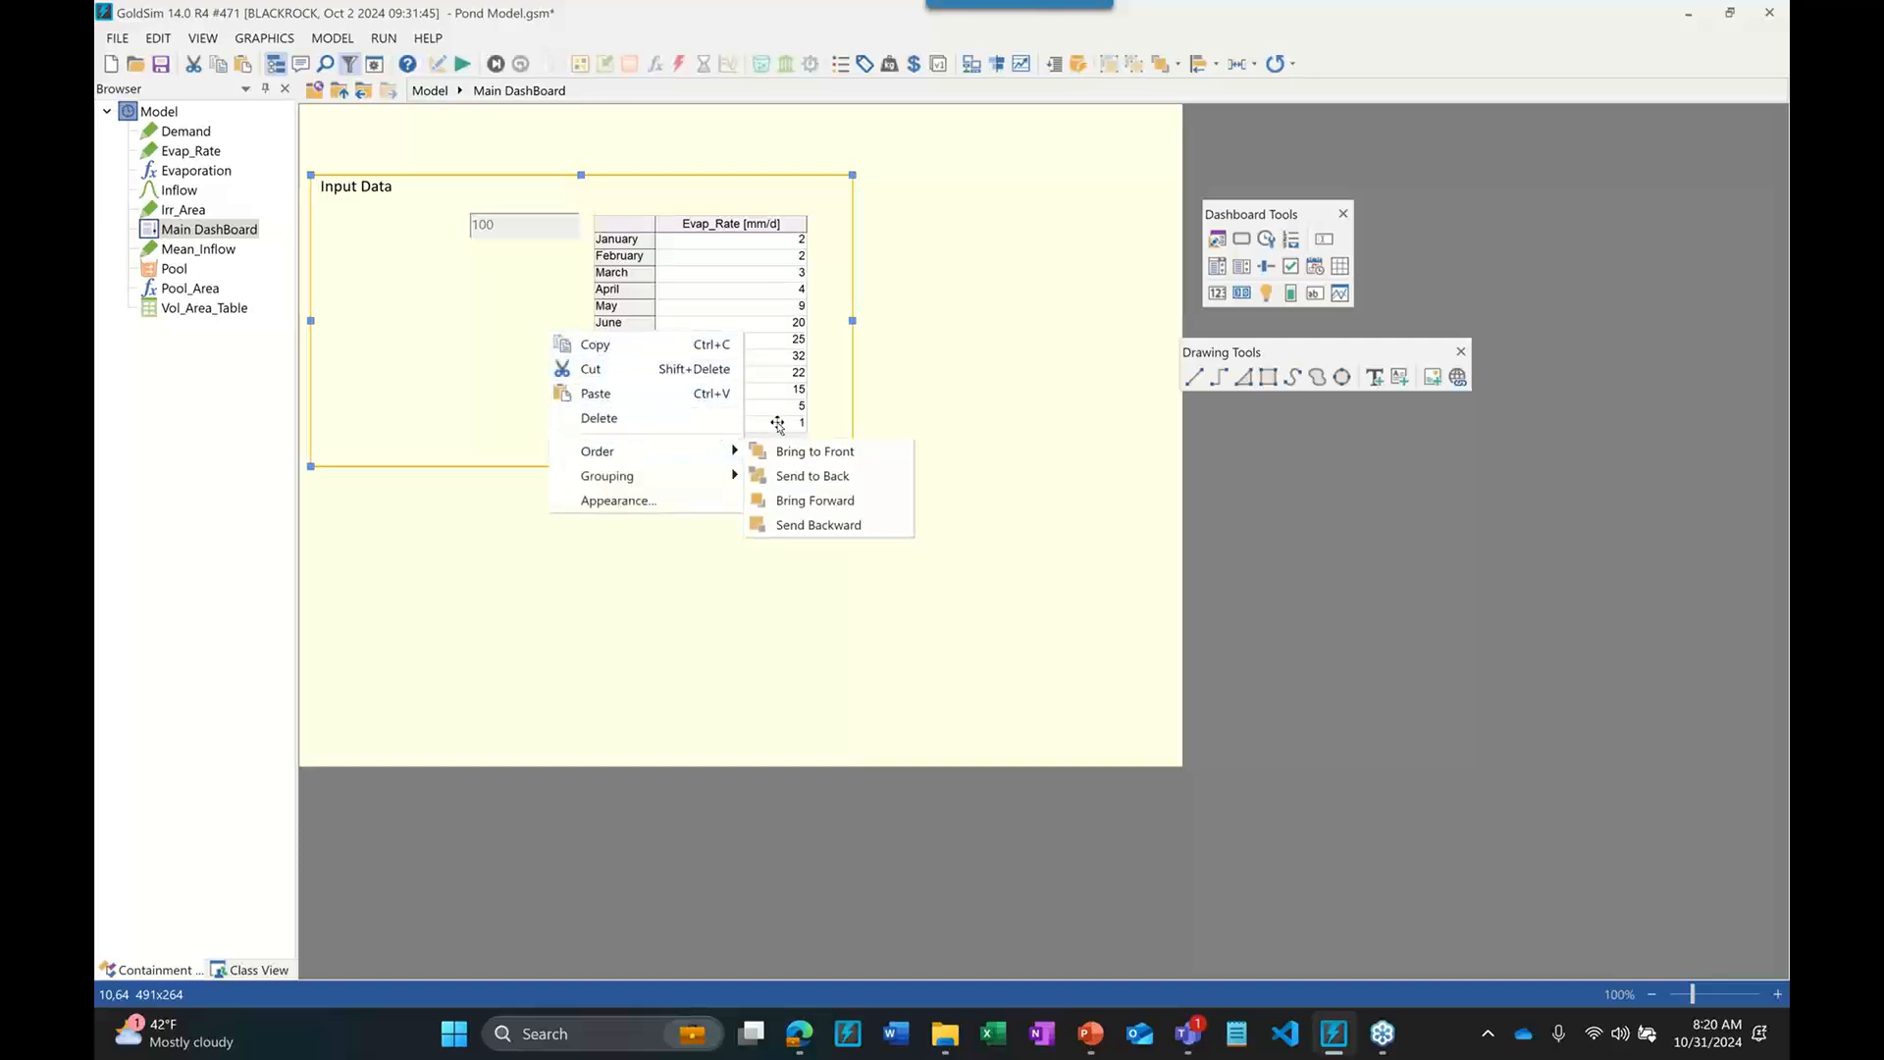
click(831, 476)
click(842, 565)
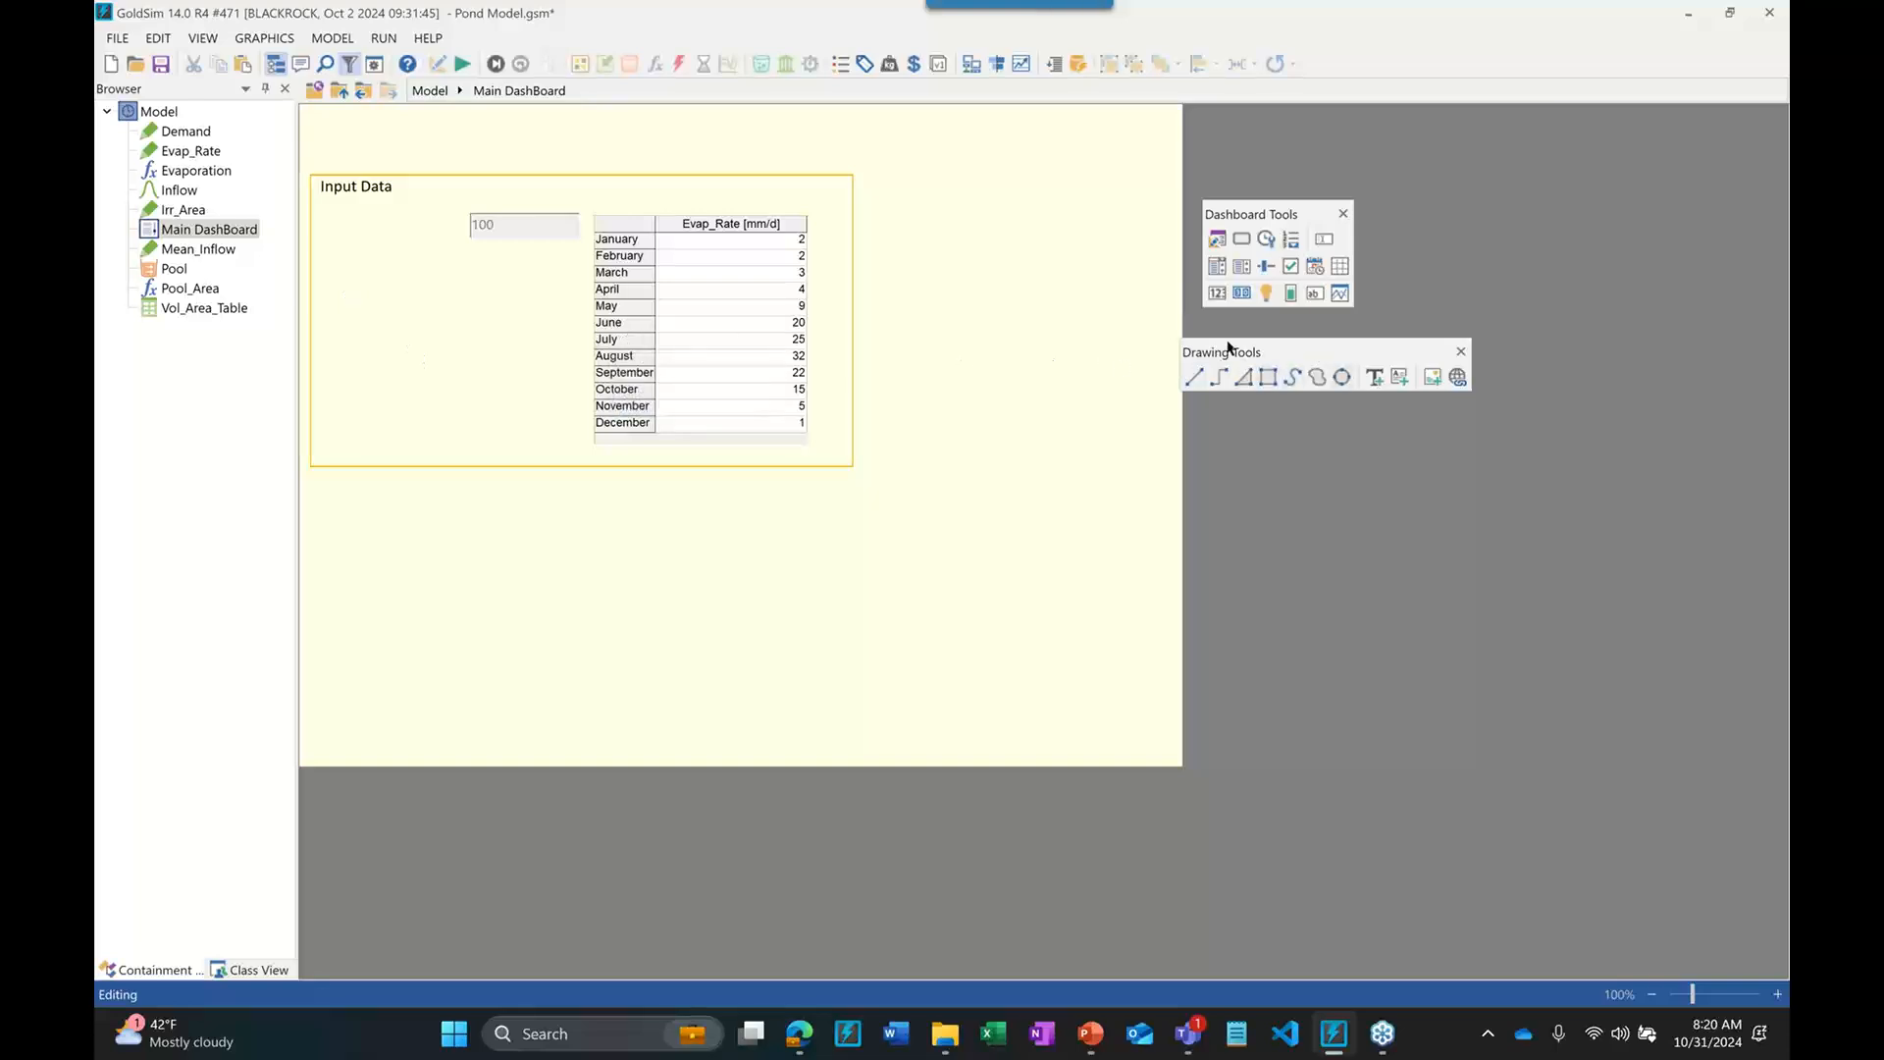
Add a slider below the Mean_Inflow edit box and a list box outside the Input Data frame, beside the Evap_Rate grid
click(1266, 267)
click(470, 368)
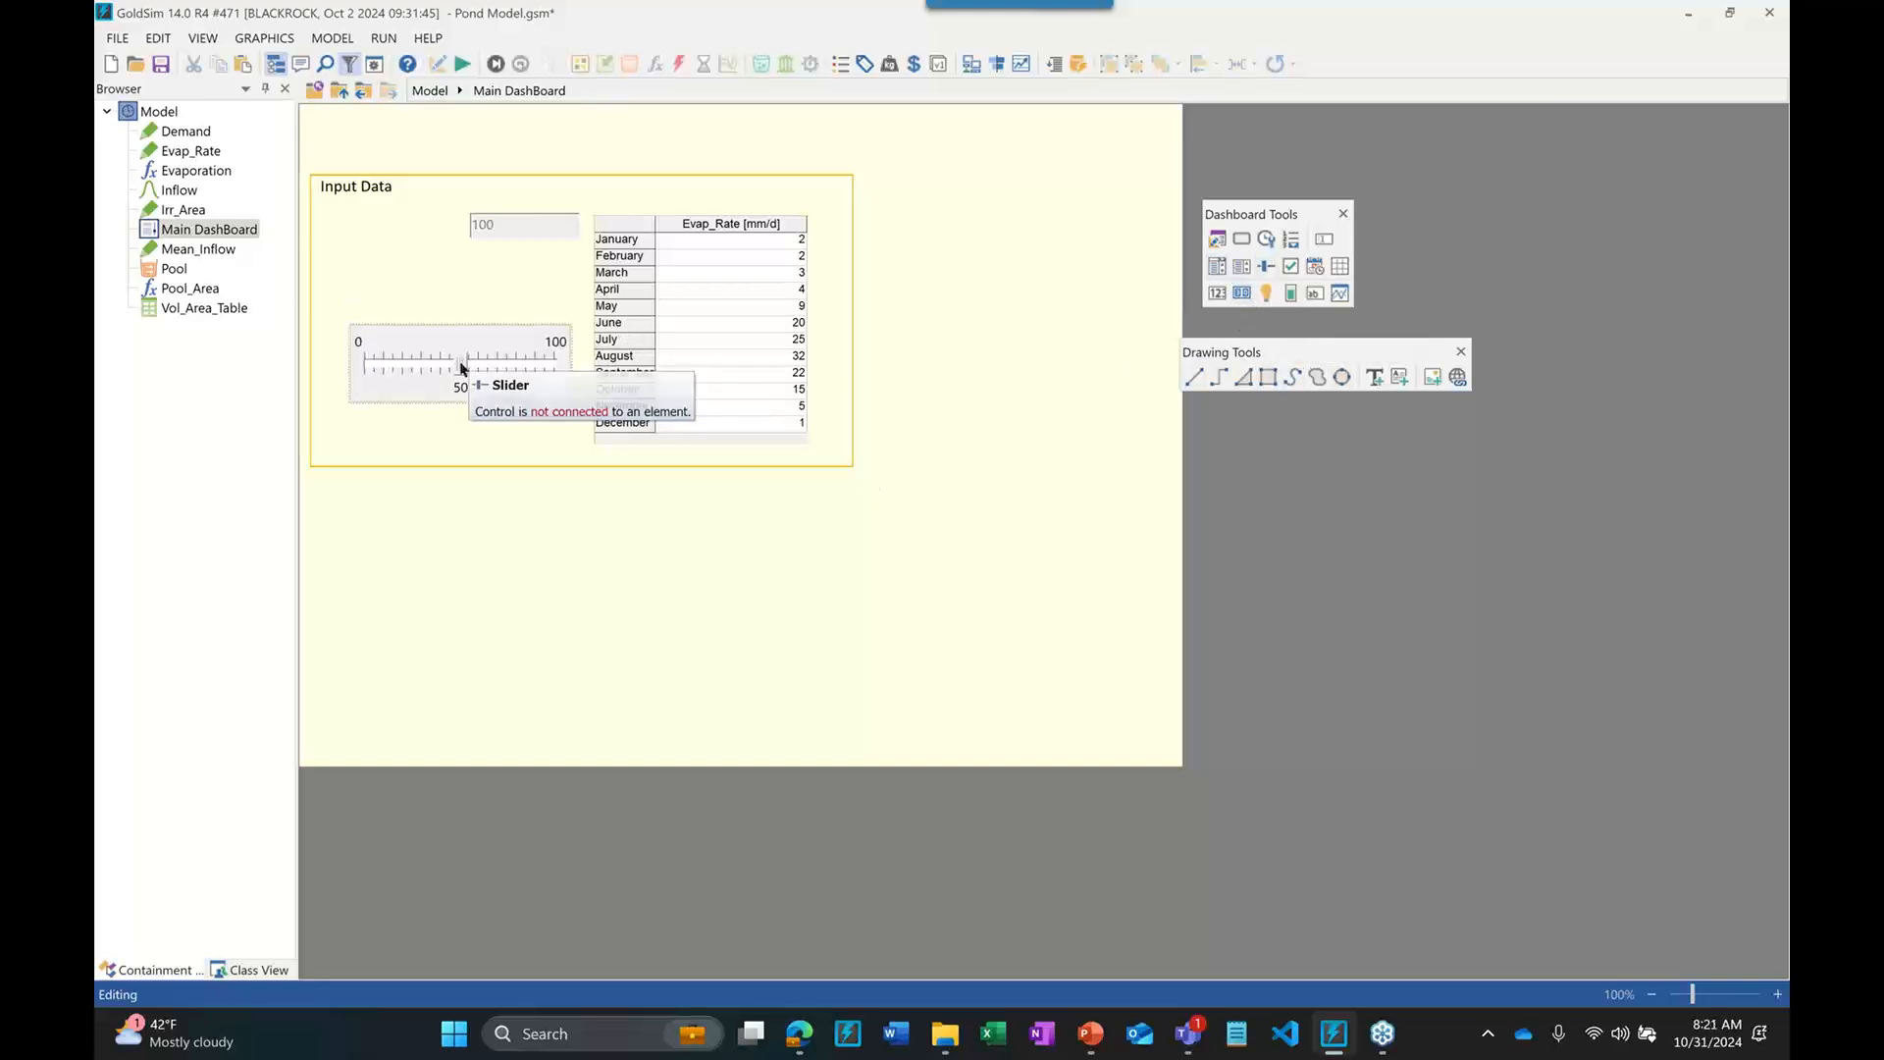
click(1243, 270)
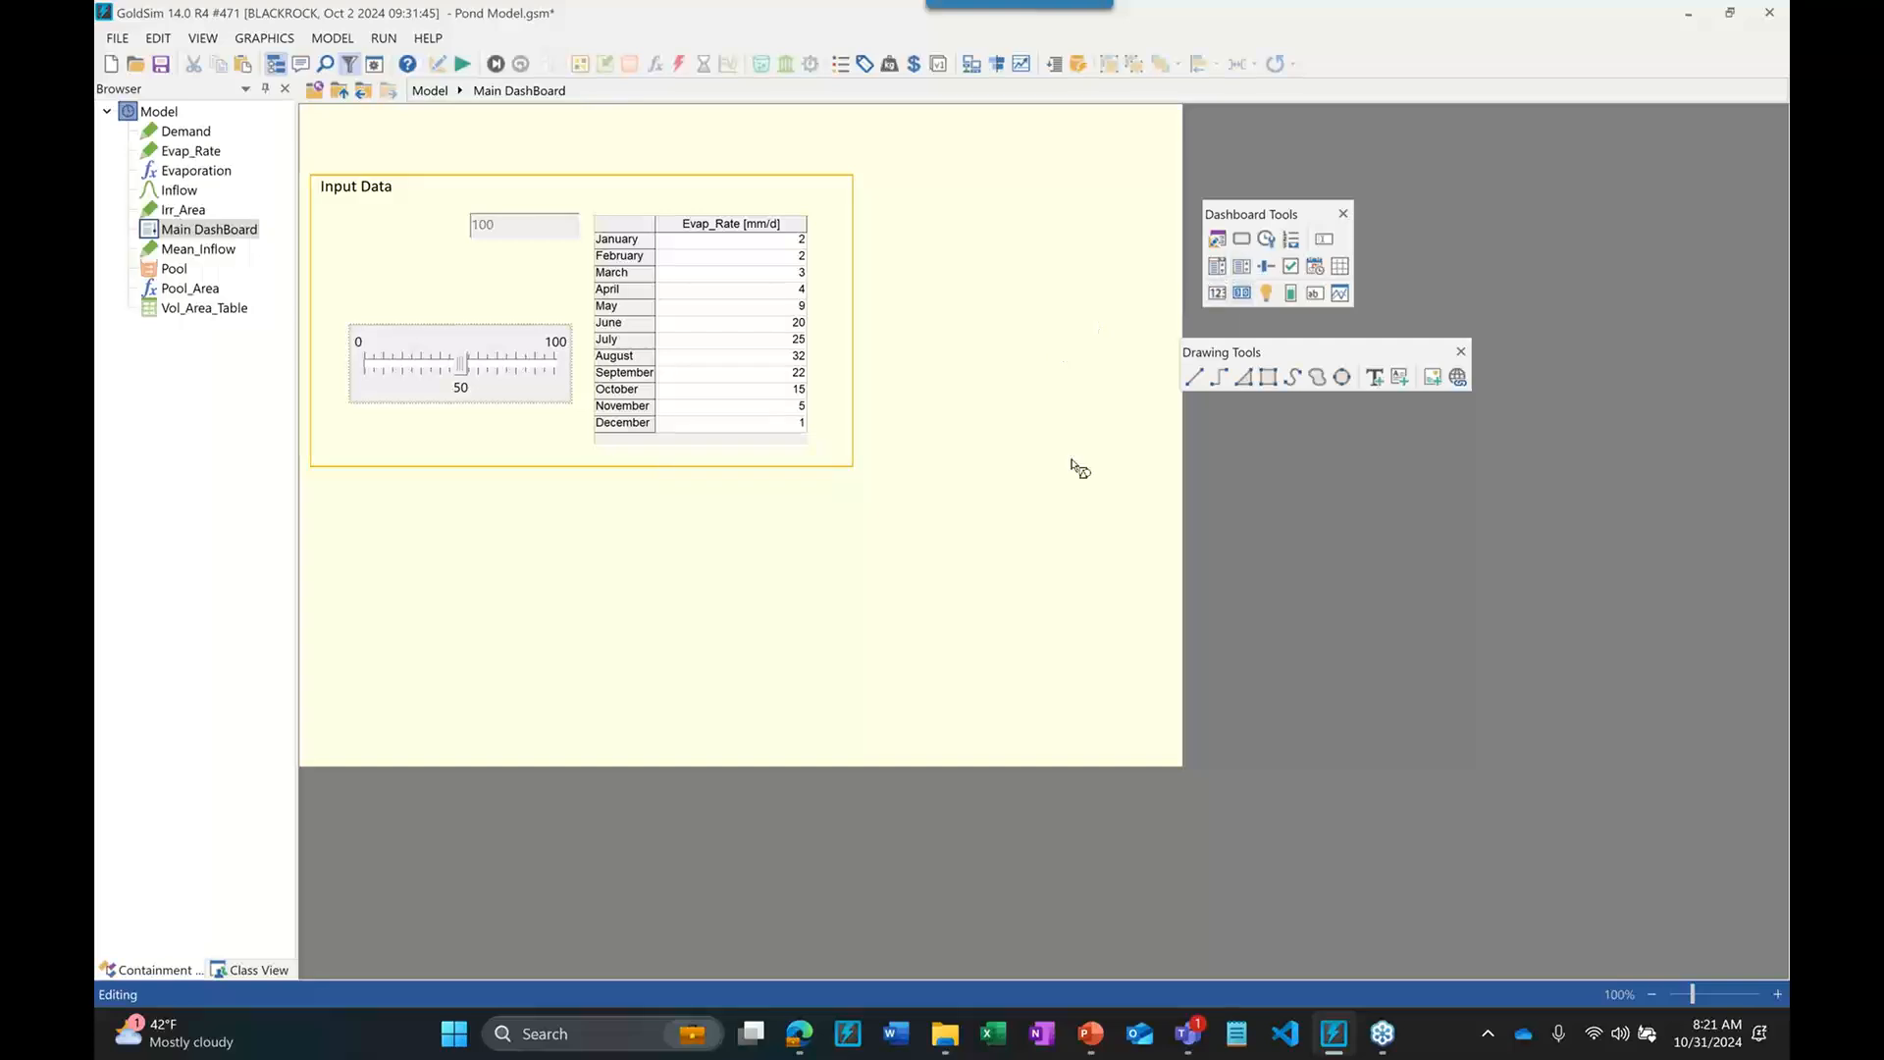
click(1011, 342)
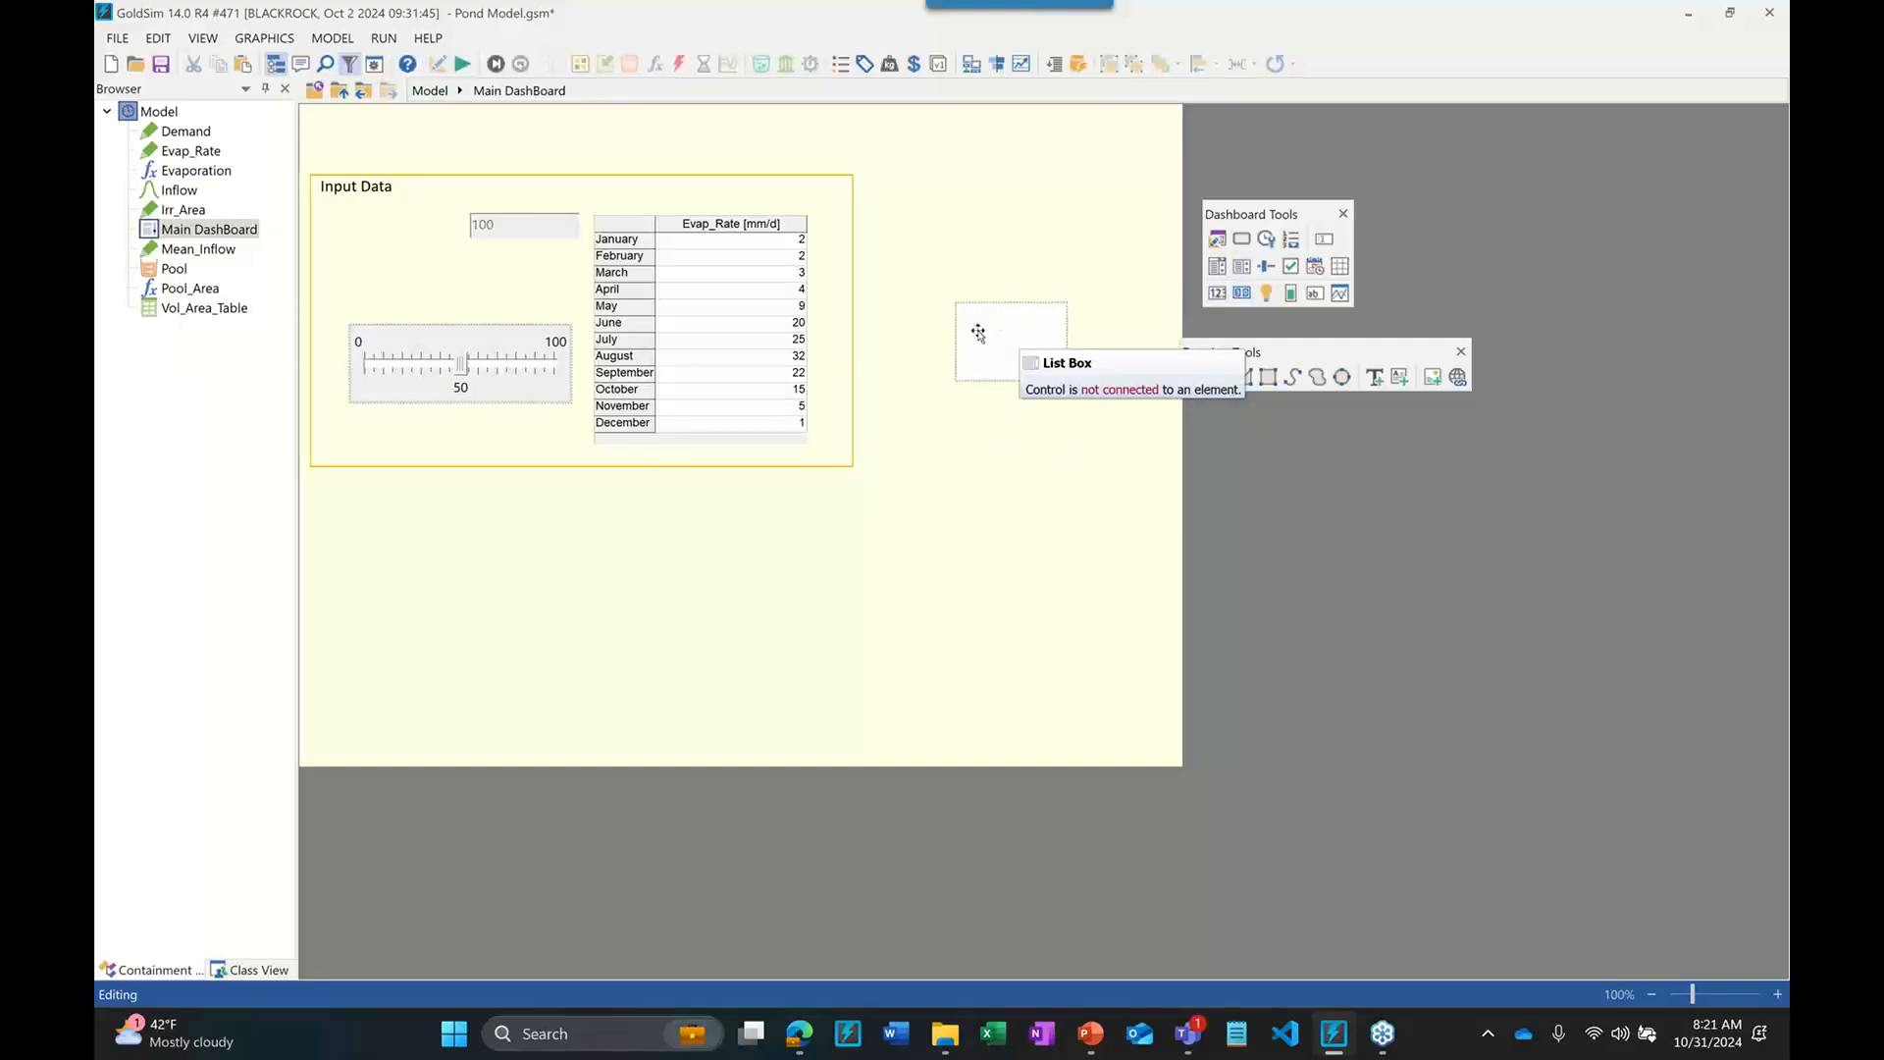
Link the slider to the Demand data element
double_click(478, 390)
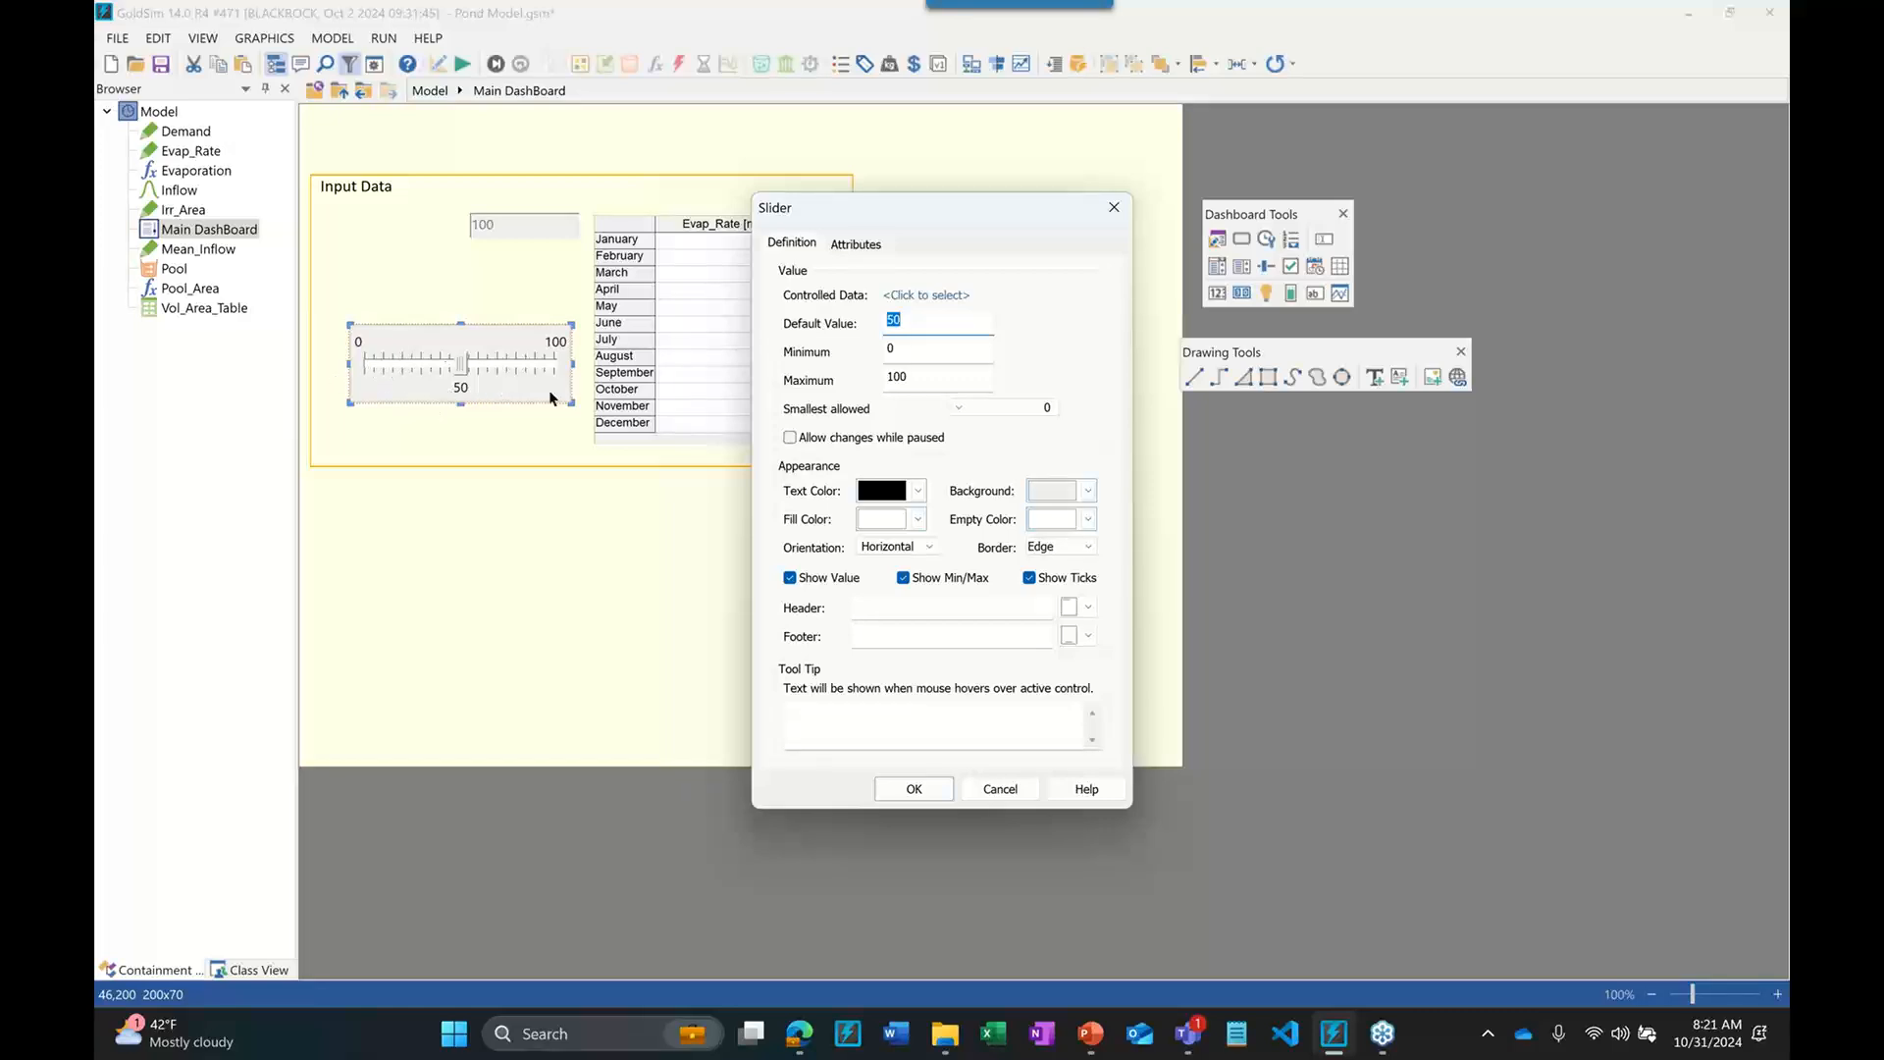
click(932, 295)
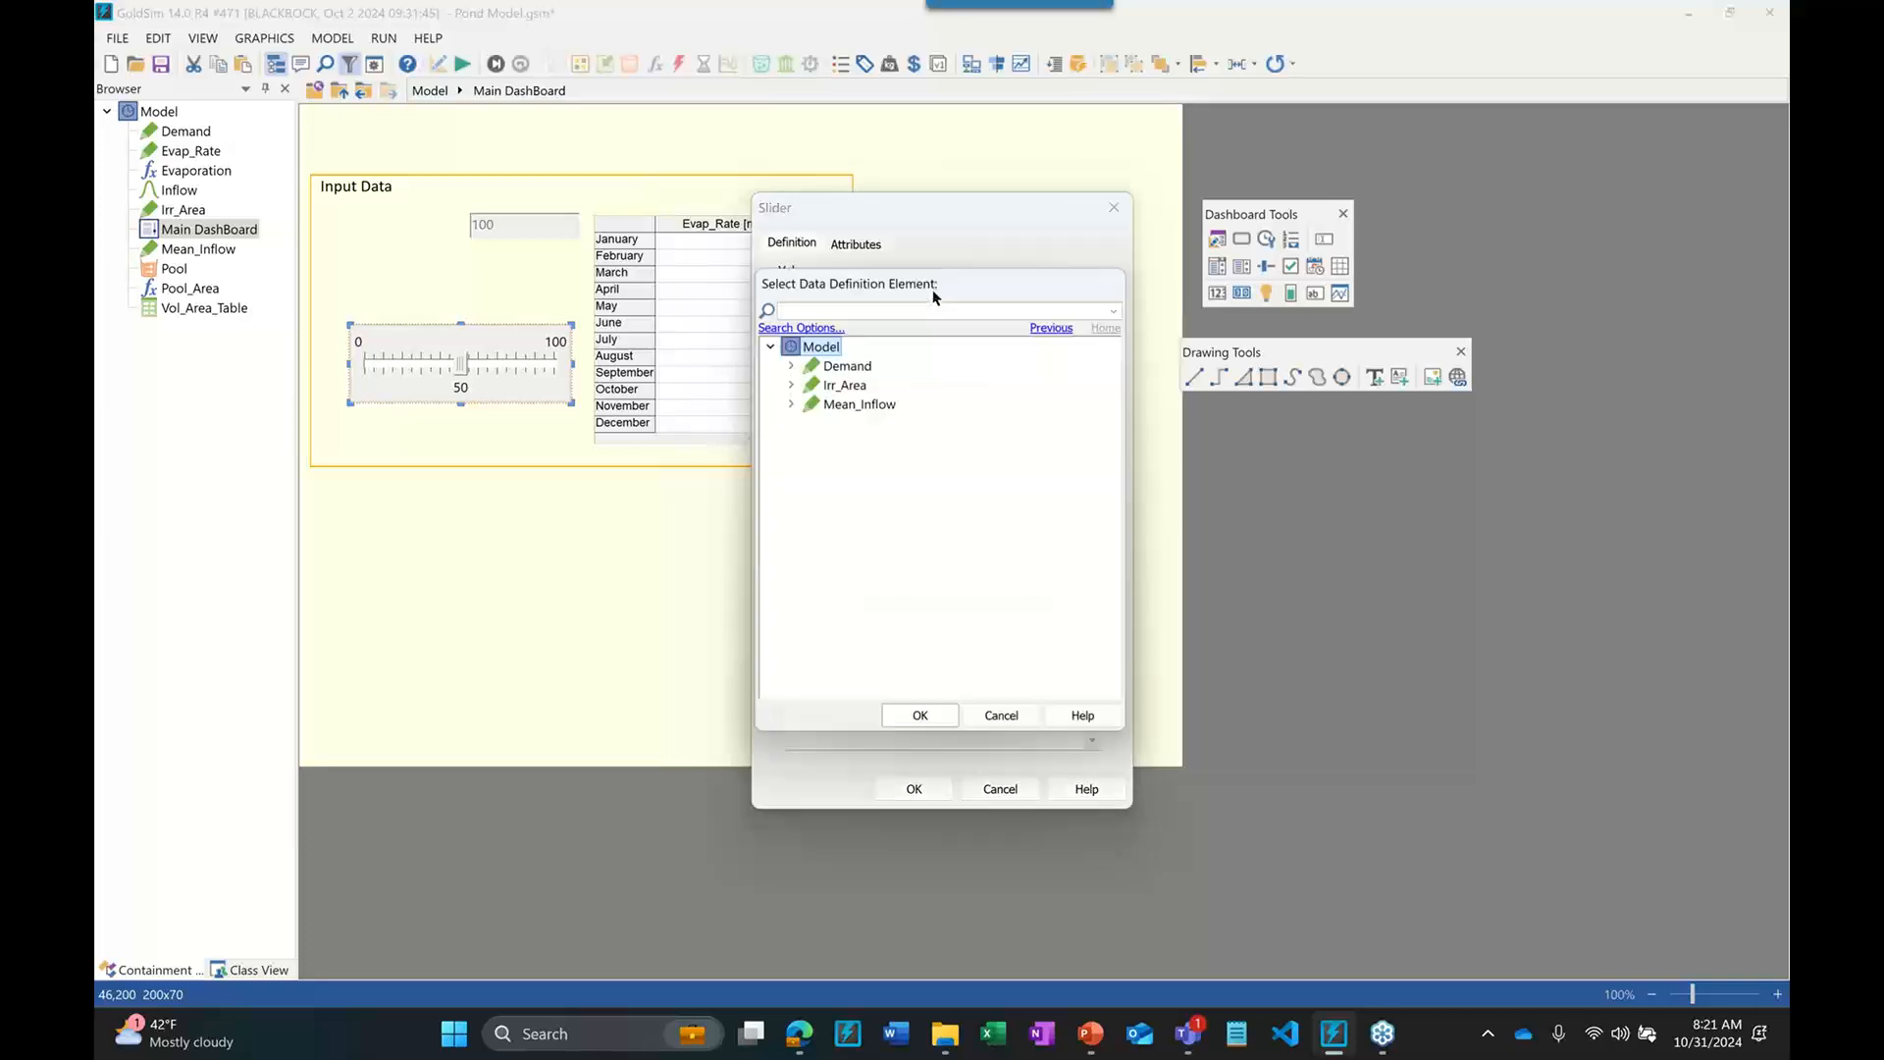
double_click(846, 363)
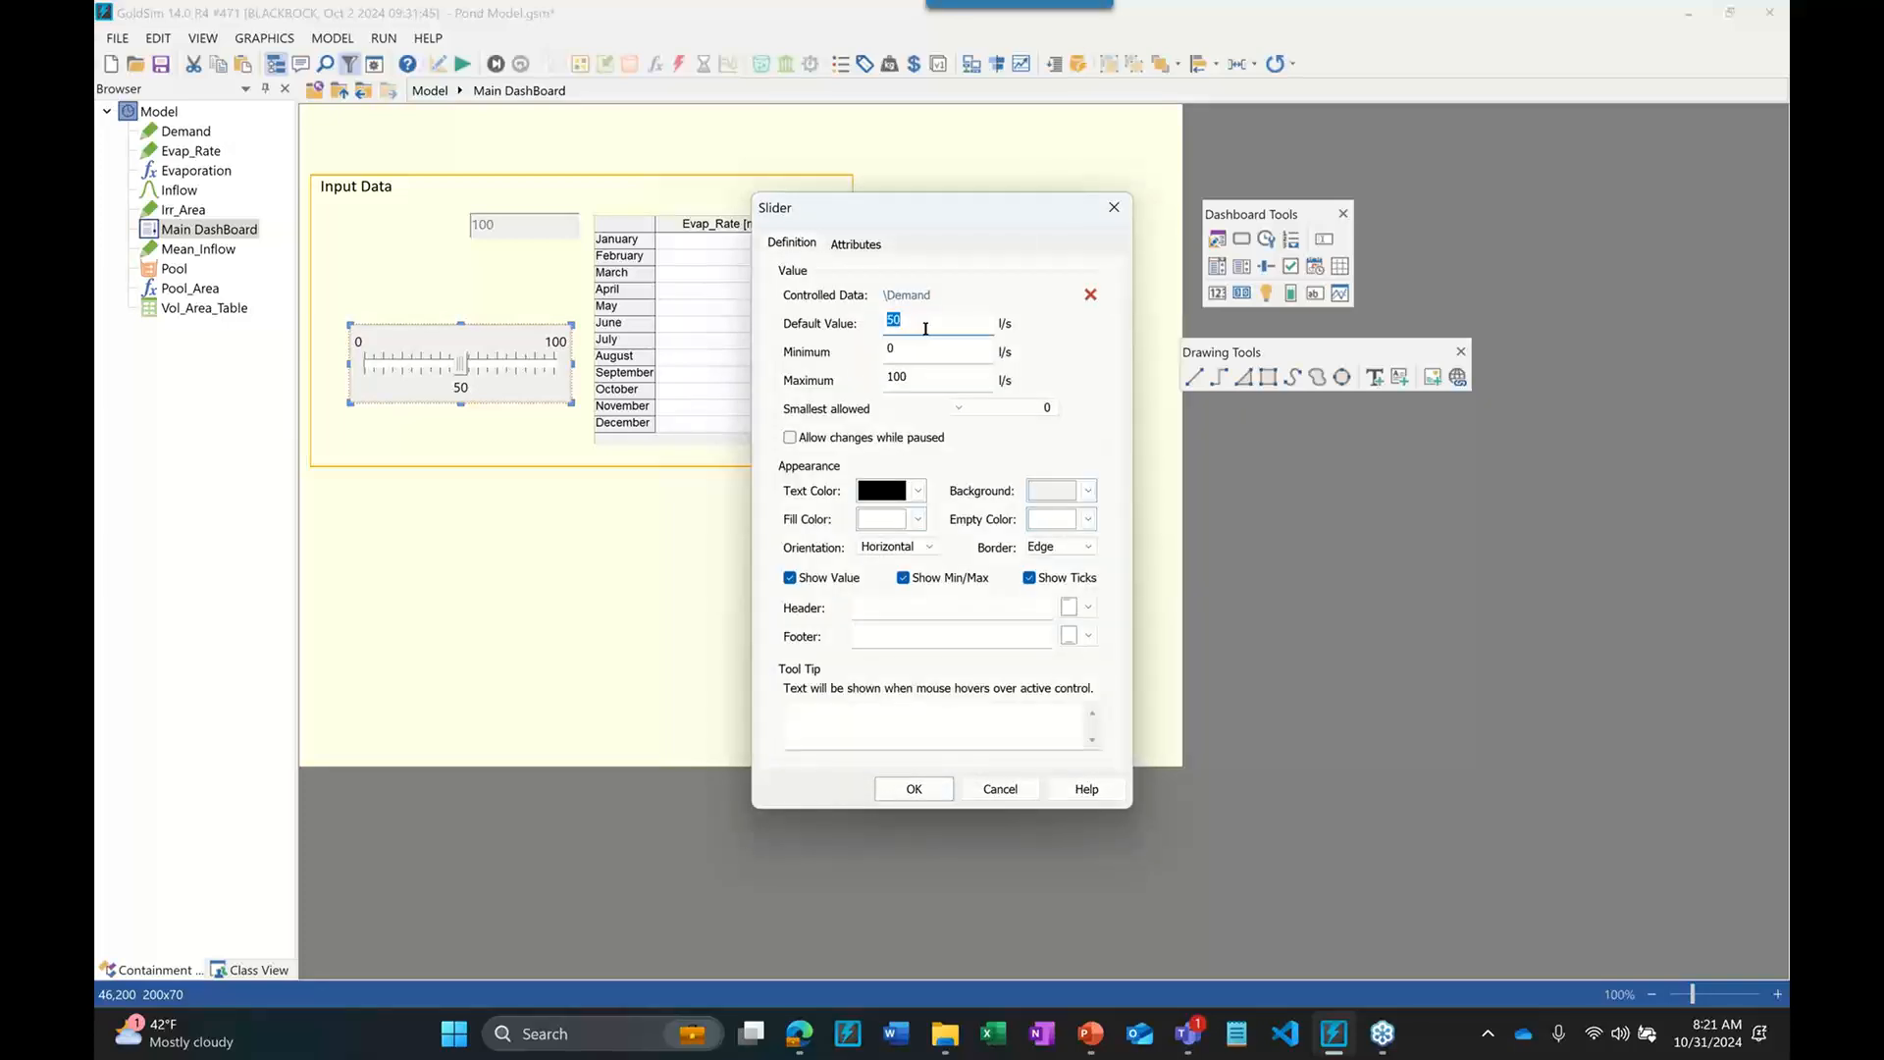
Give the Demand slider a default value of 100 l/s, a maximum of 200 l/s and a smallest allowed increment of 10
text(100)
click(937, 388)
key(BackSpace)
key(BackSpace)
key(BackSpace)
text(200)
click(954, 407)
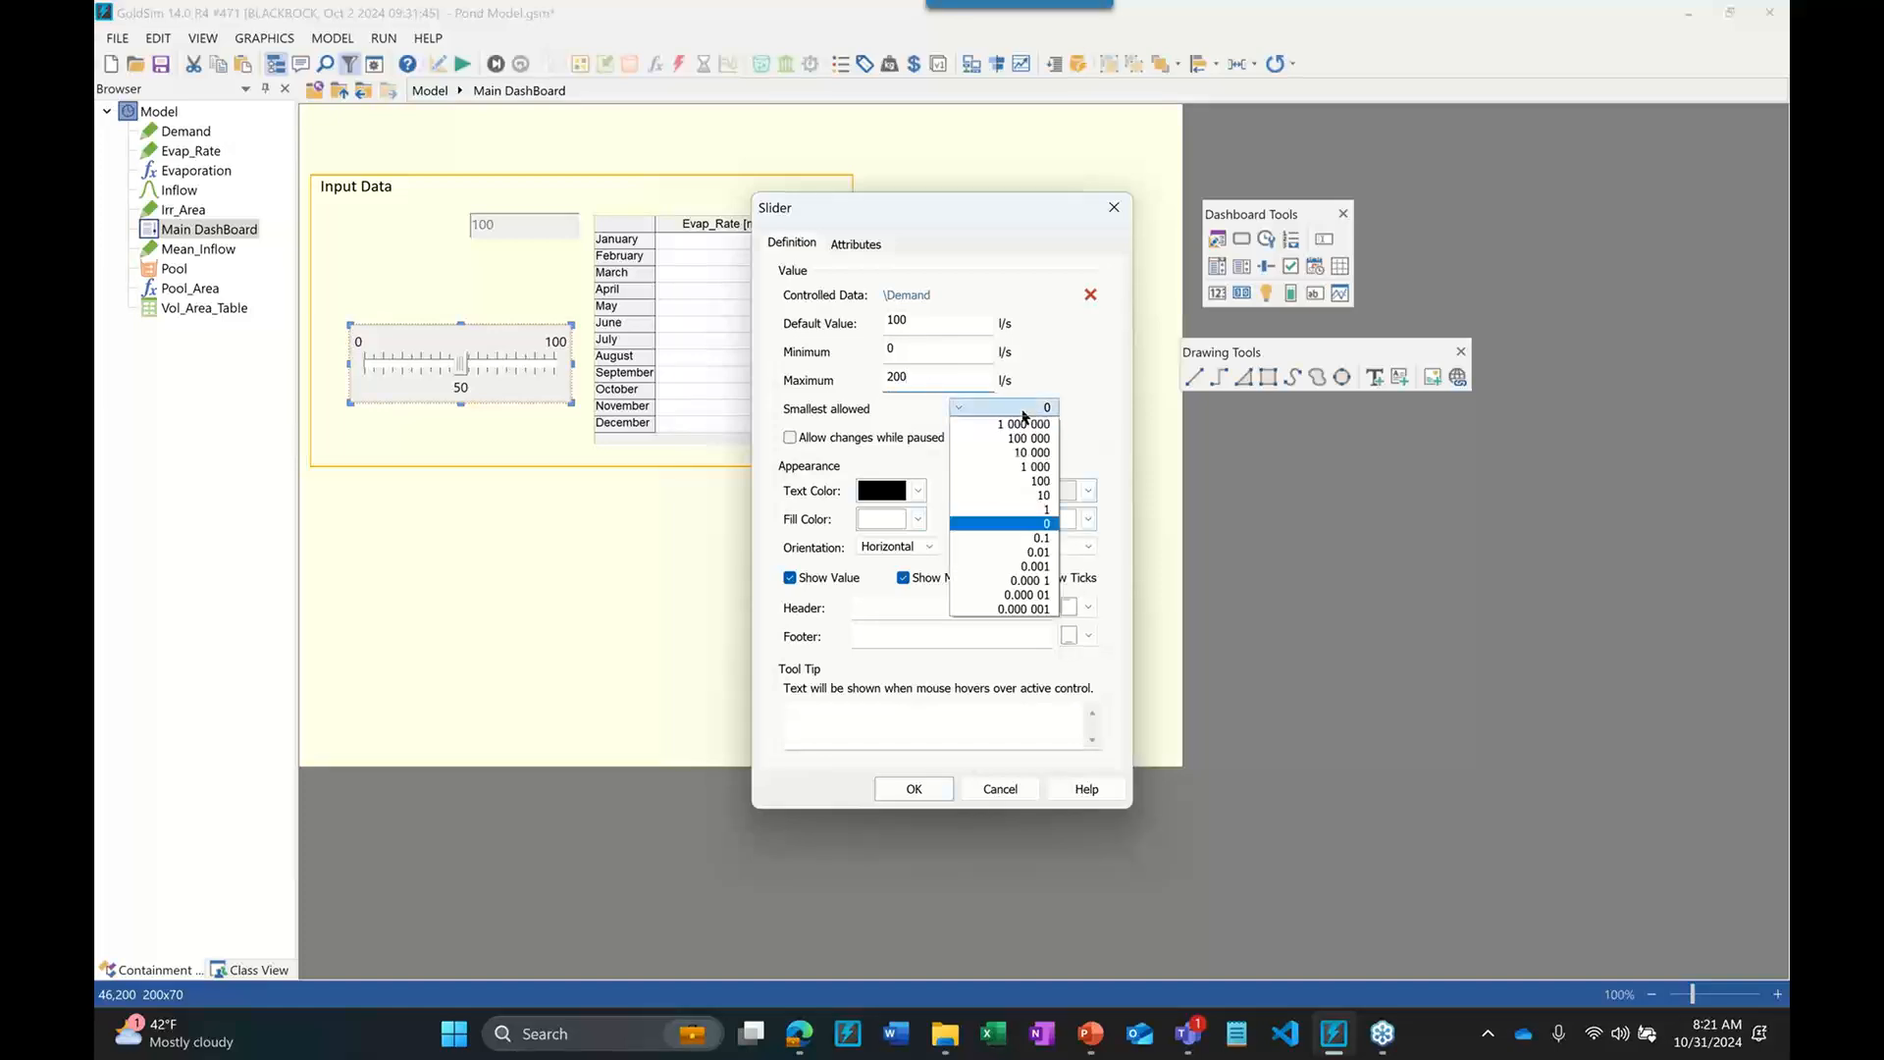
click(1019, 495)
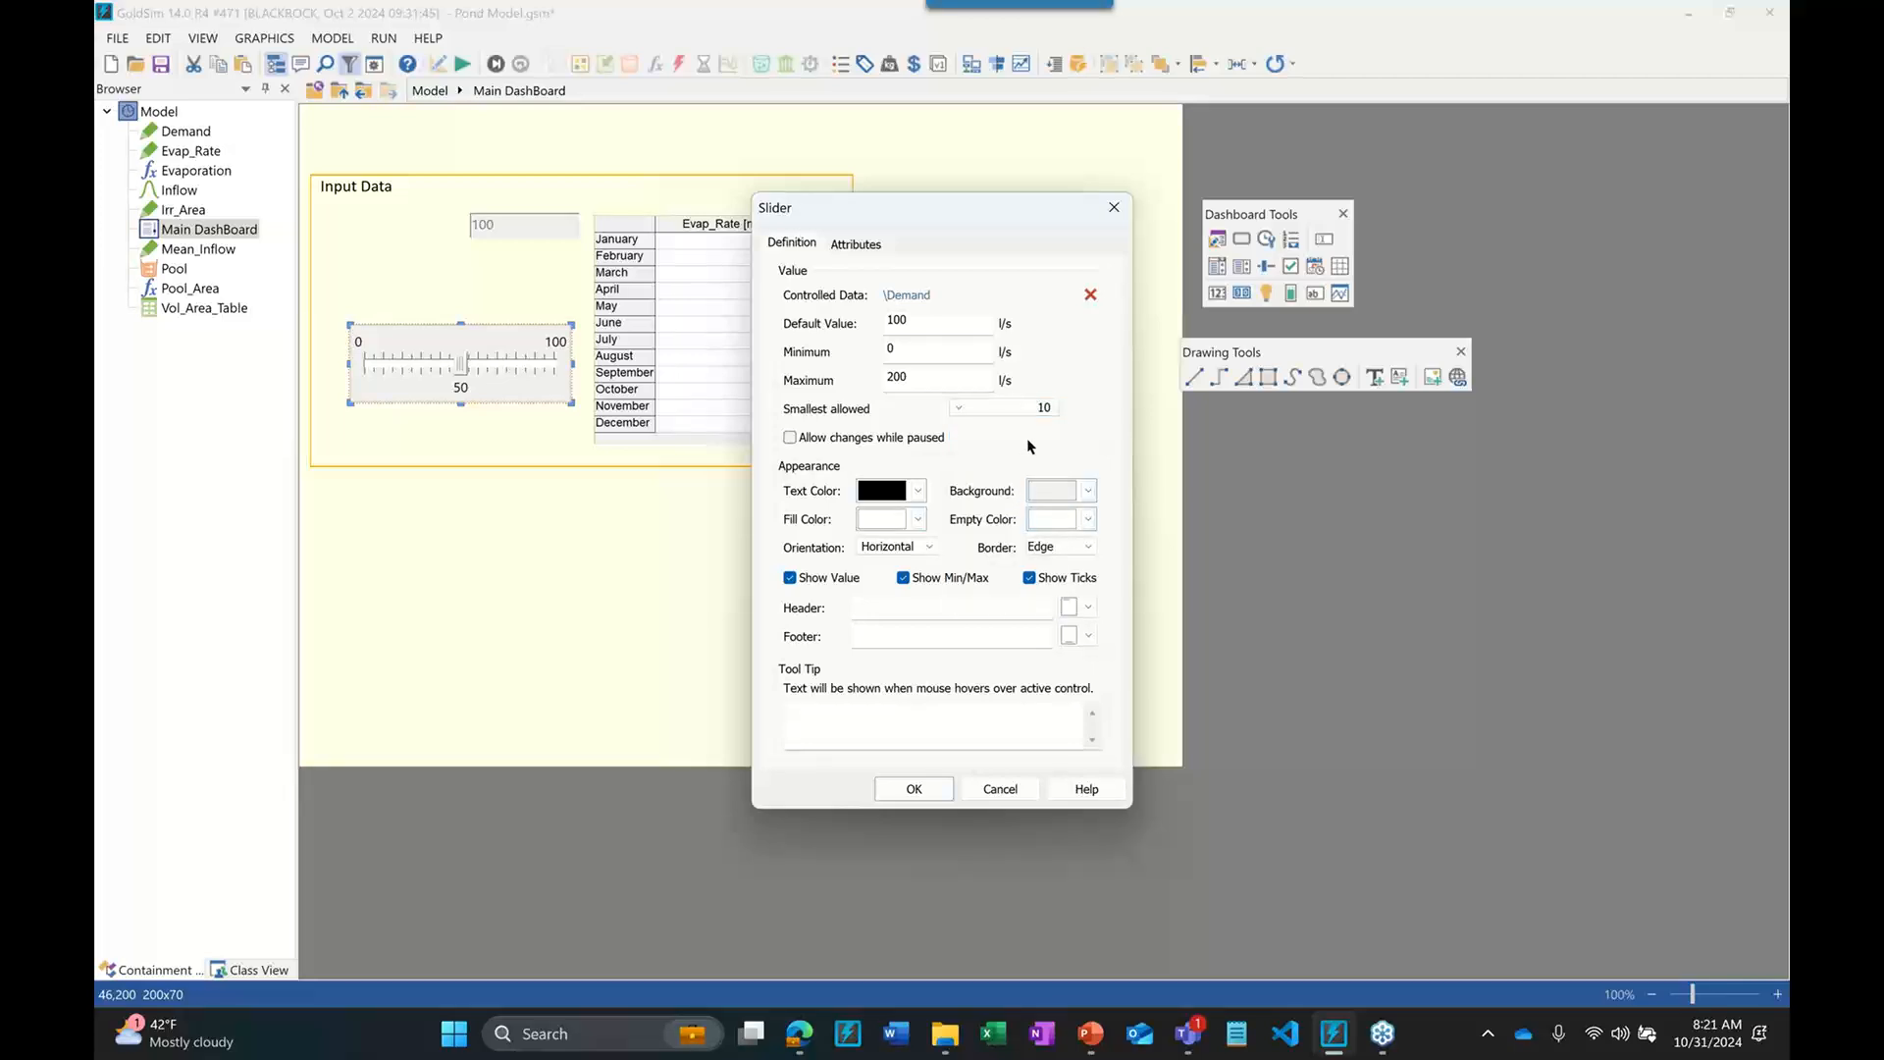
click(915, 789)
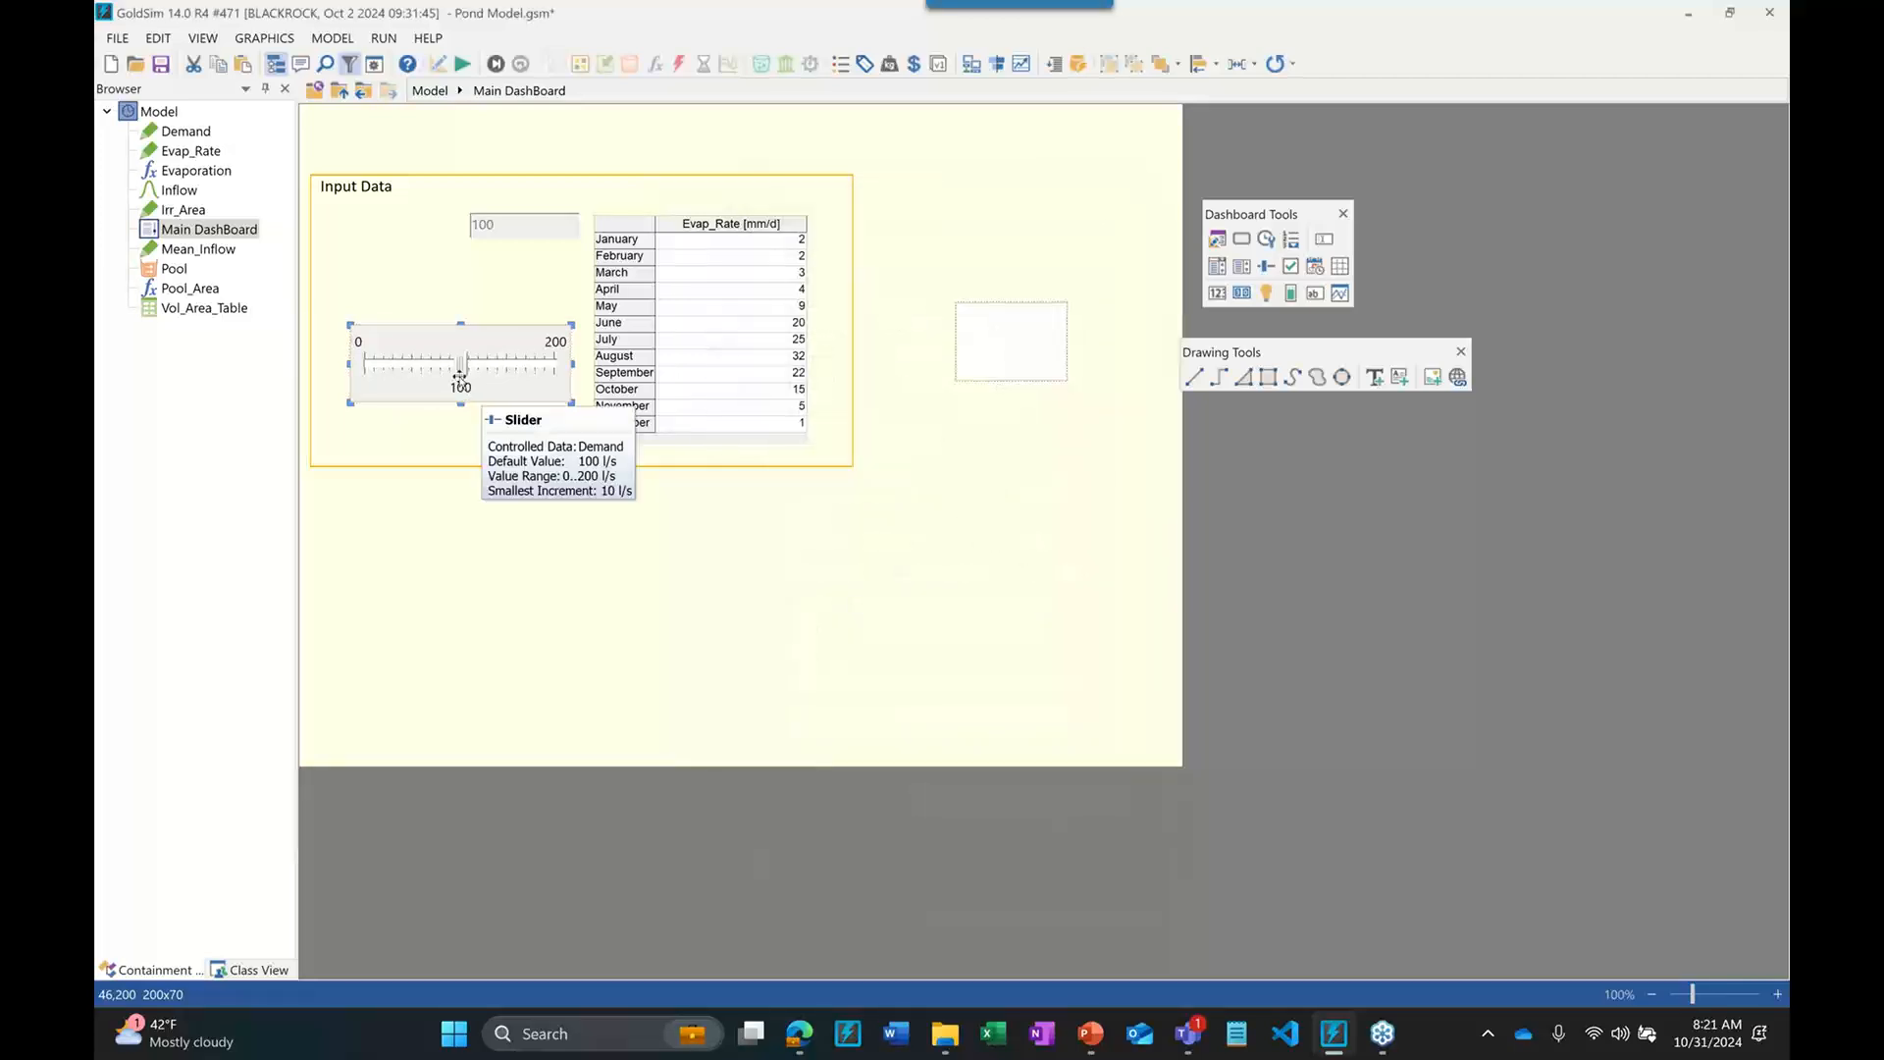
Activate the dashboard controls to try out the Demand slider, and return to edit mode
click(1217, 239)
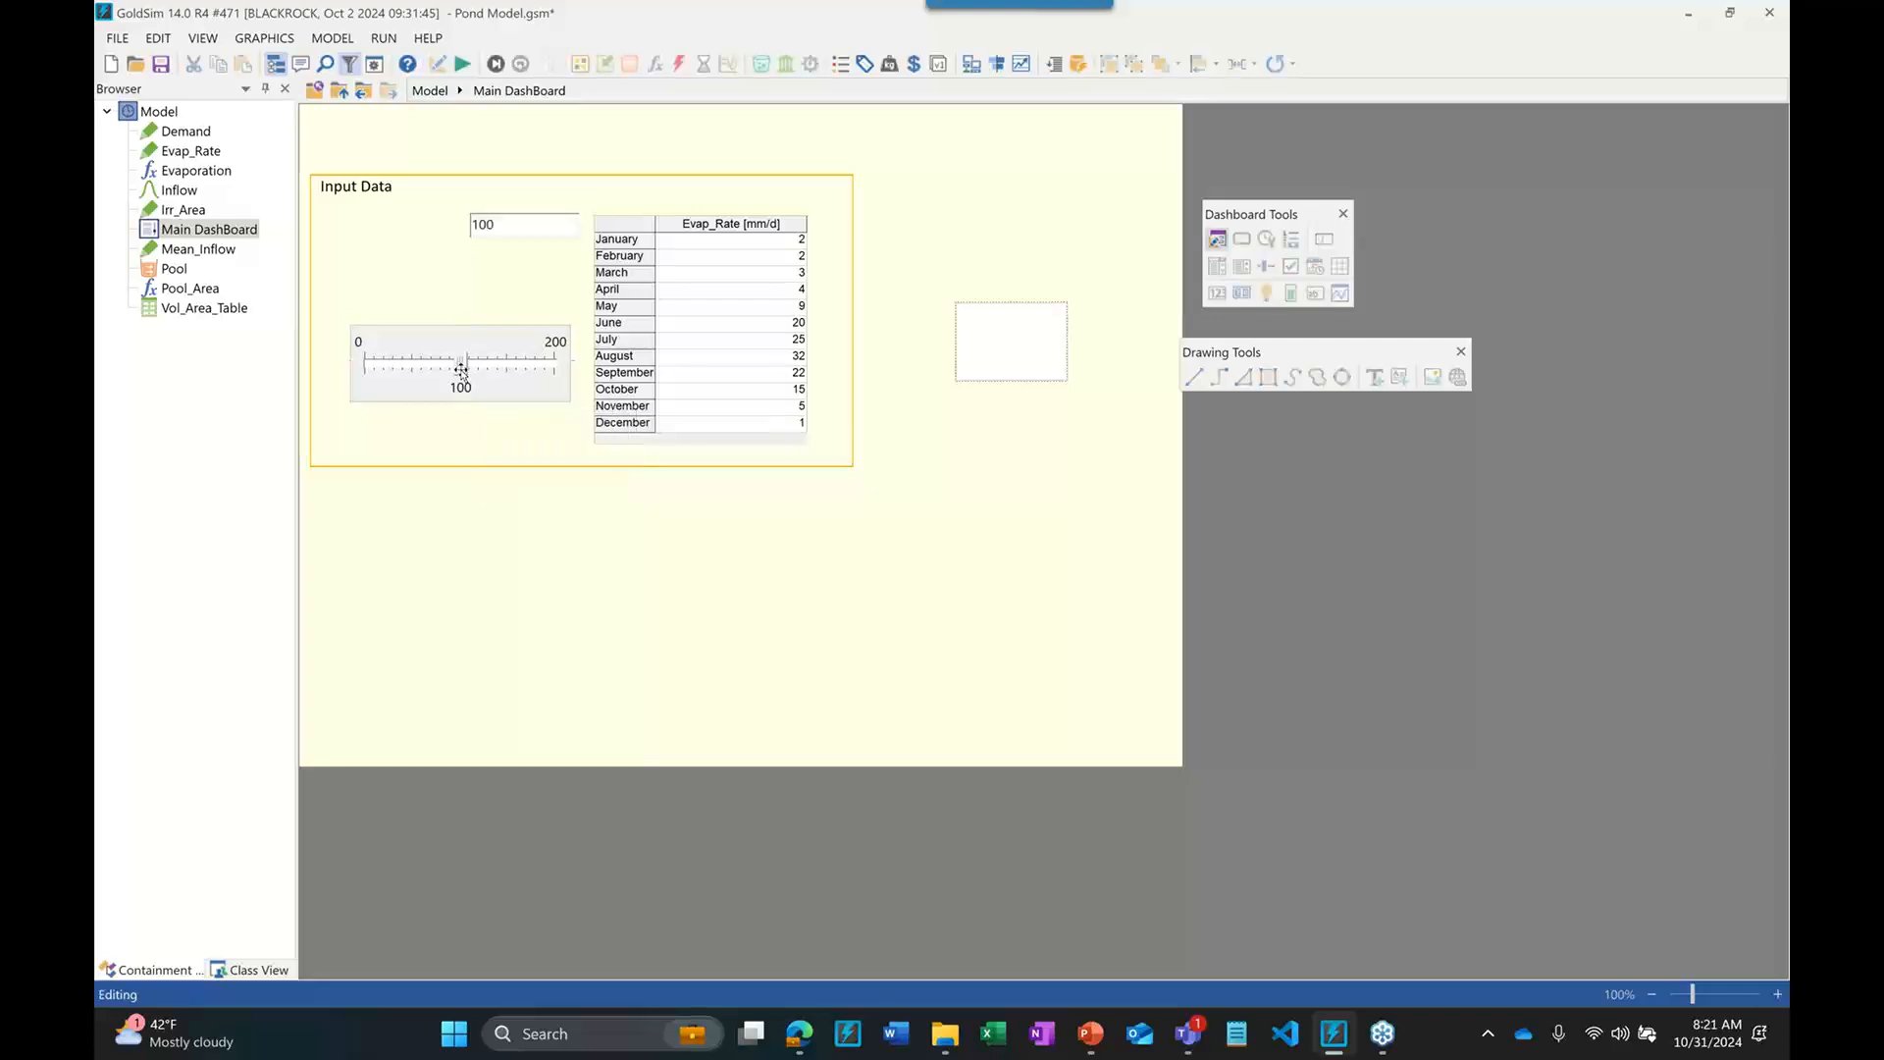
click(462, 366)
mouse_move(464, 367)
mouse_down()
mouse_move(513, 369)
mouse_move(418, 371)
mouse_move(463, 366)
mouse_up()
click(660, 573)
key(ctrl+d)
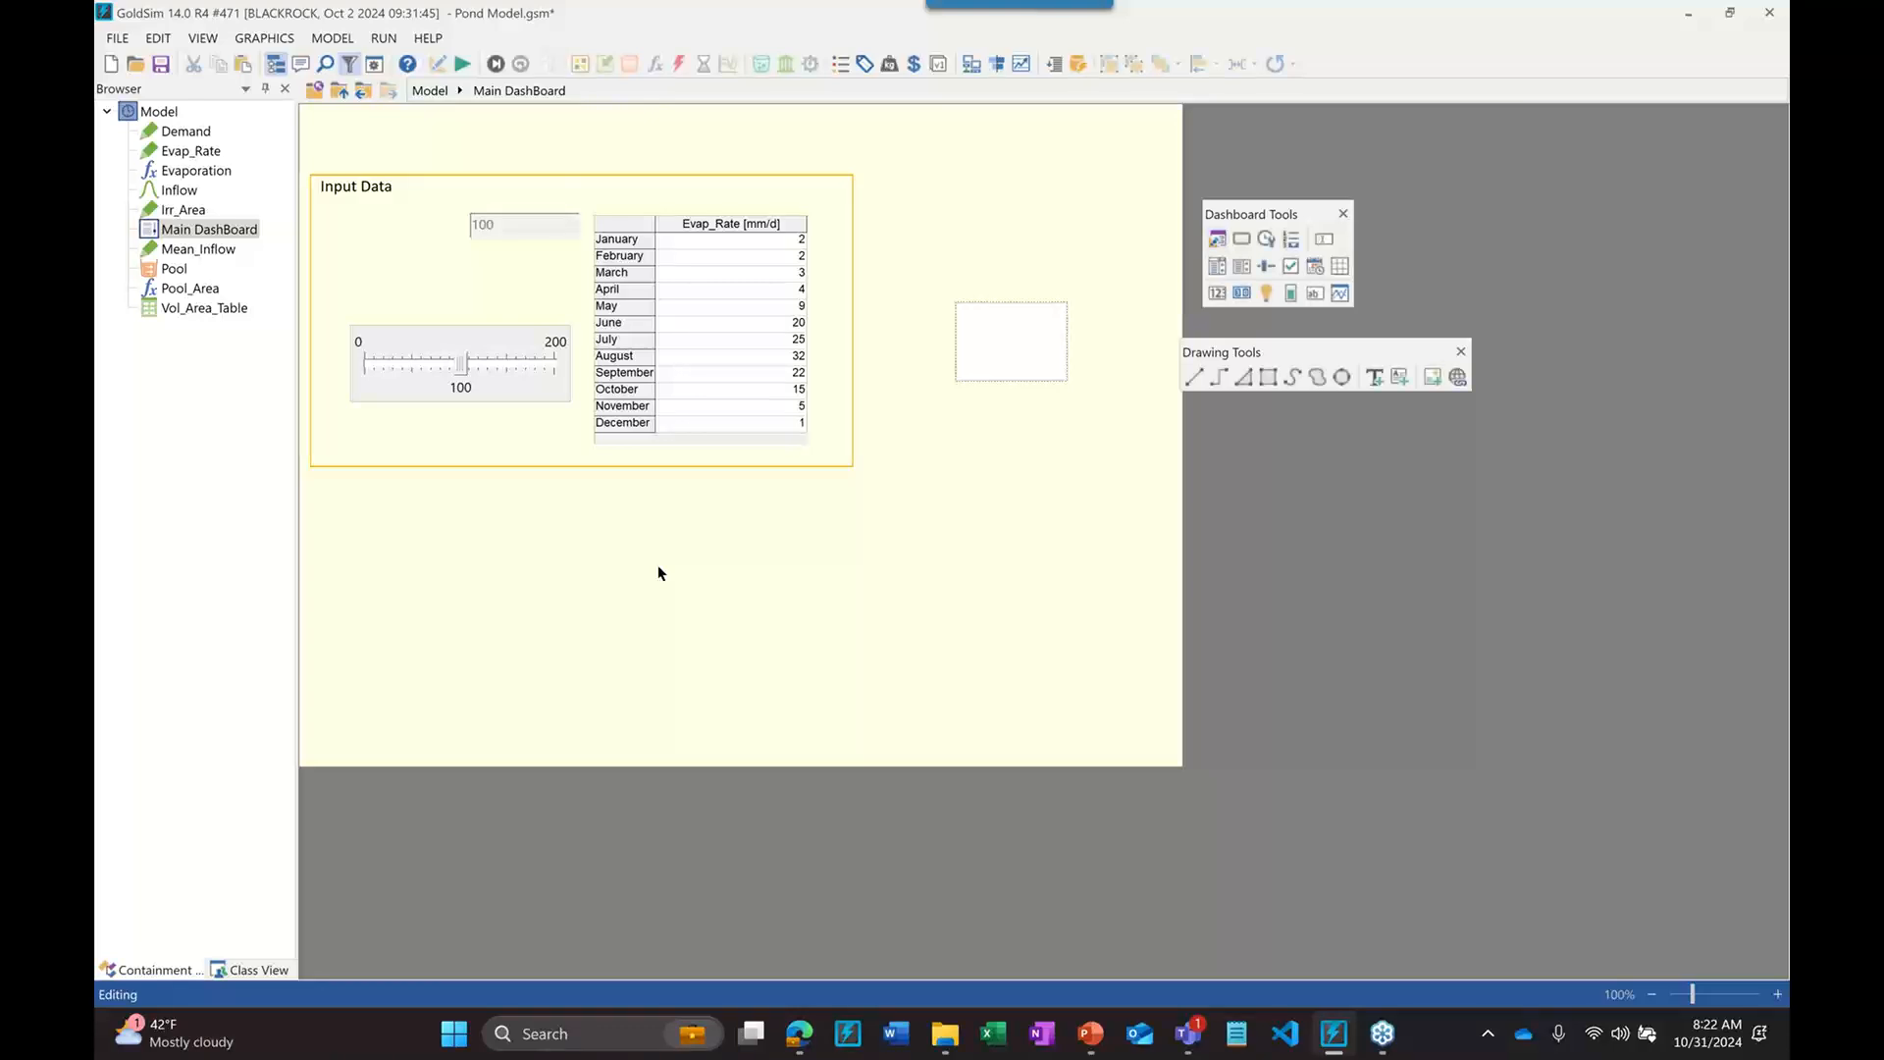
Add a scalar Data element named Pipe_Dia with a value of 6 to the model, below the Main DashBoard element
double_click(1009, 350)
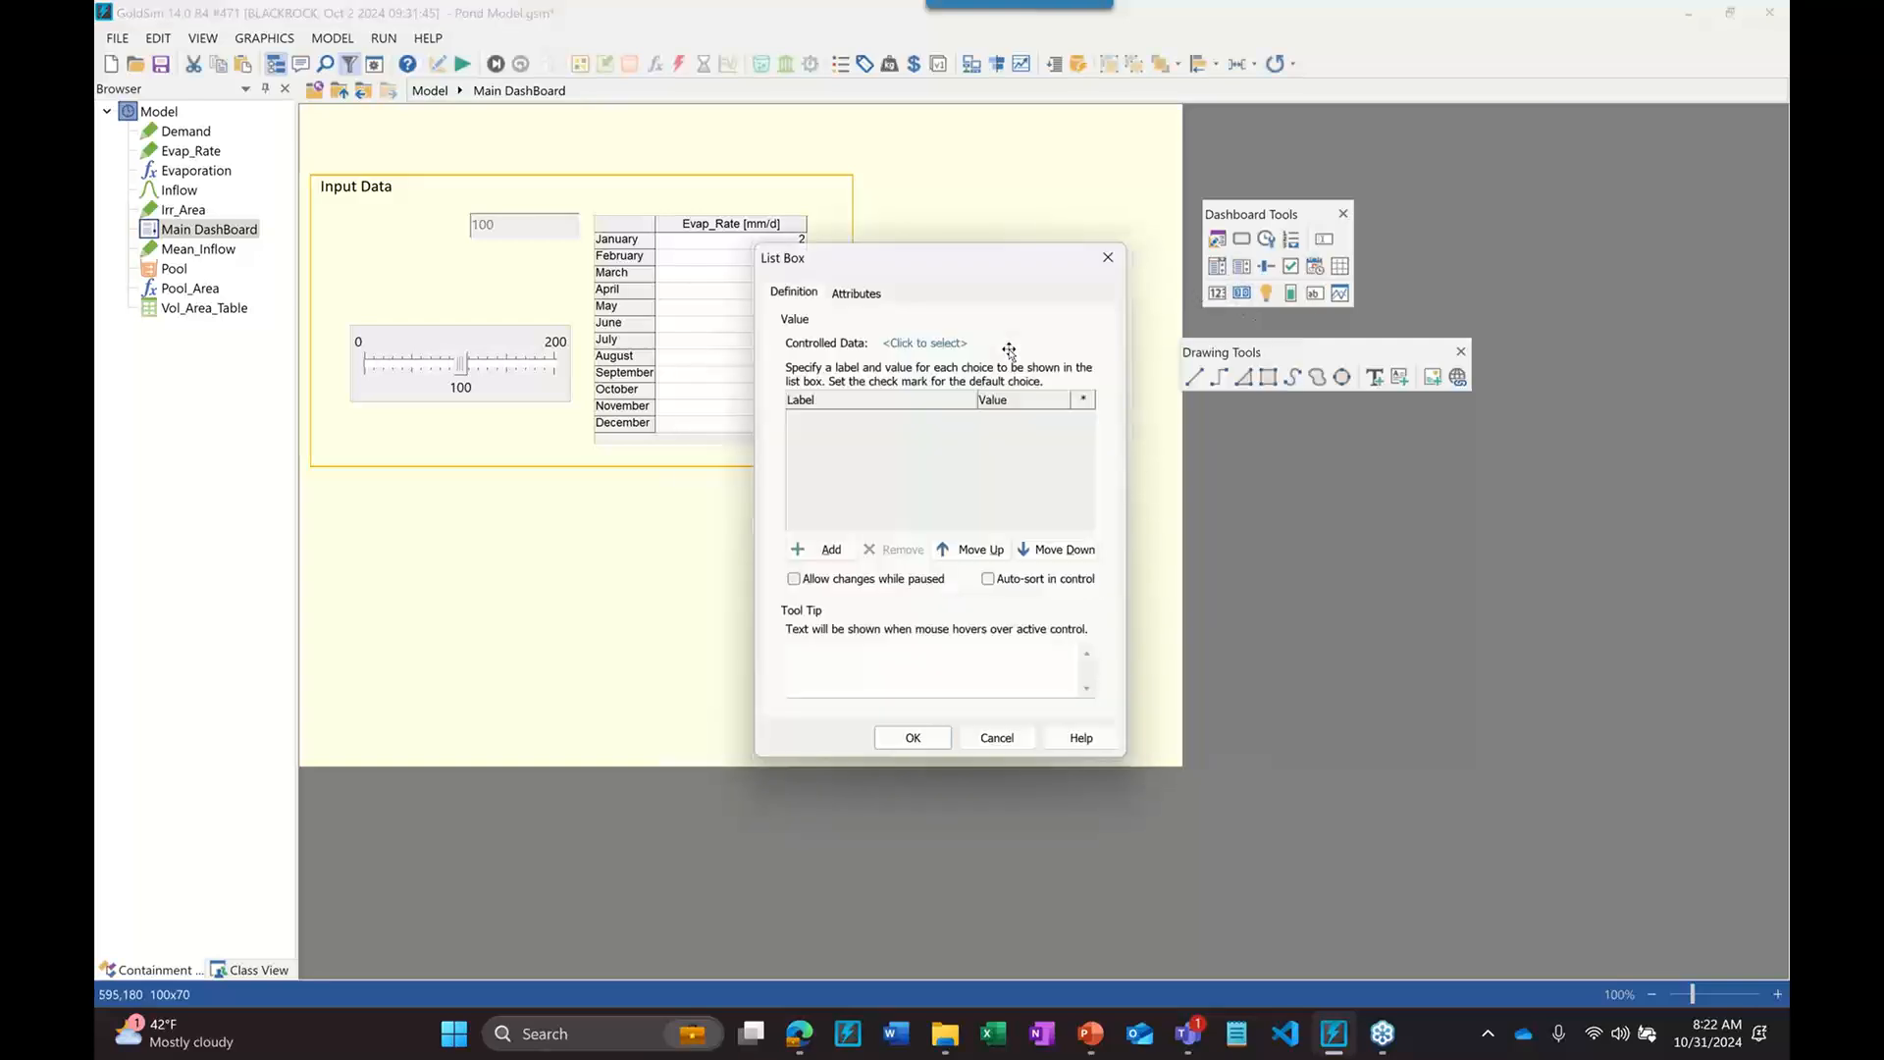
click(932, 743)
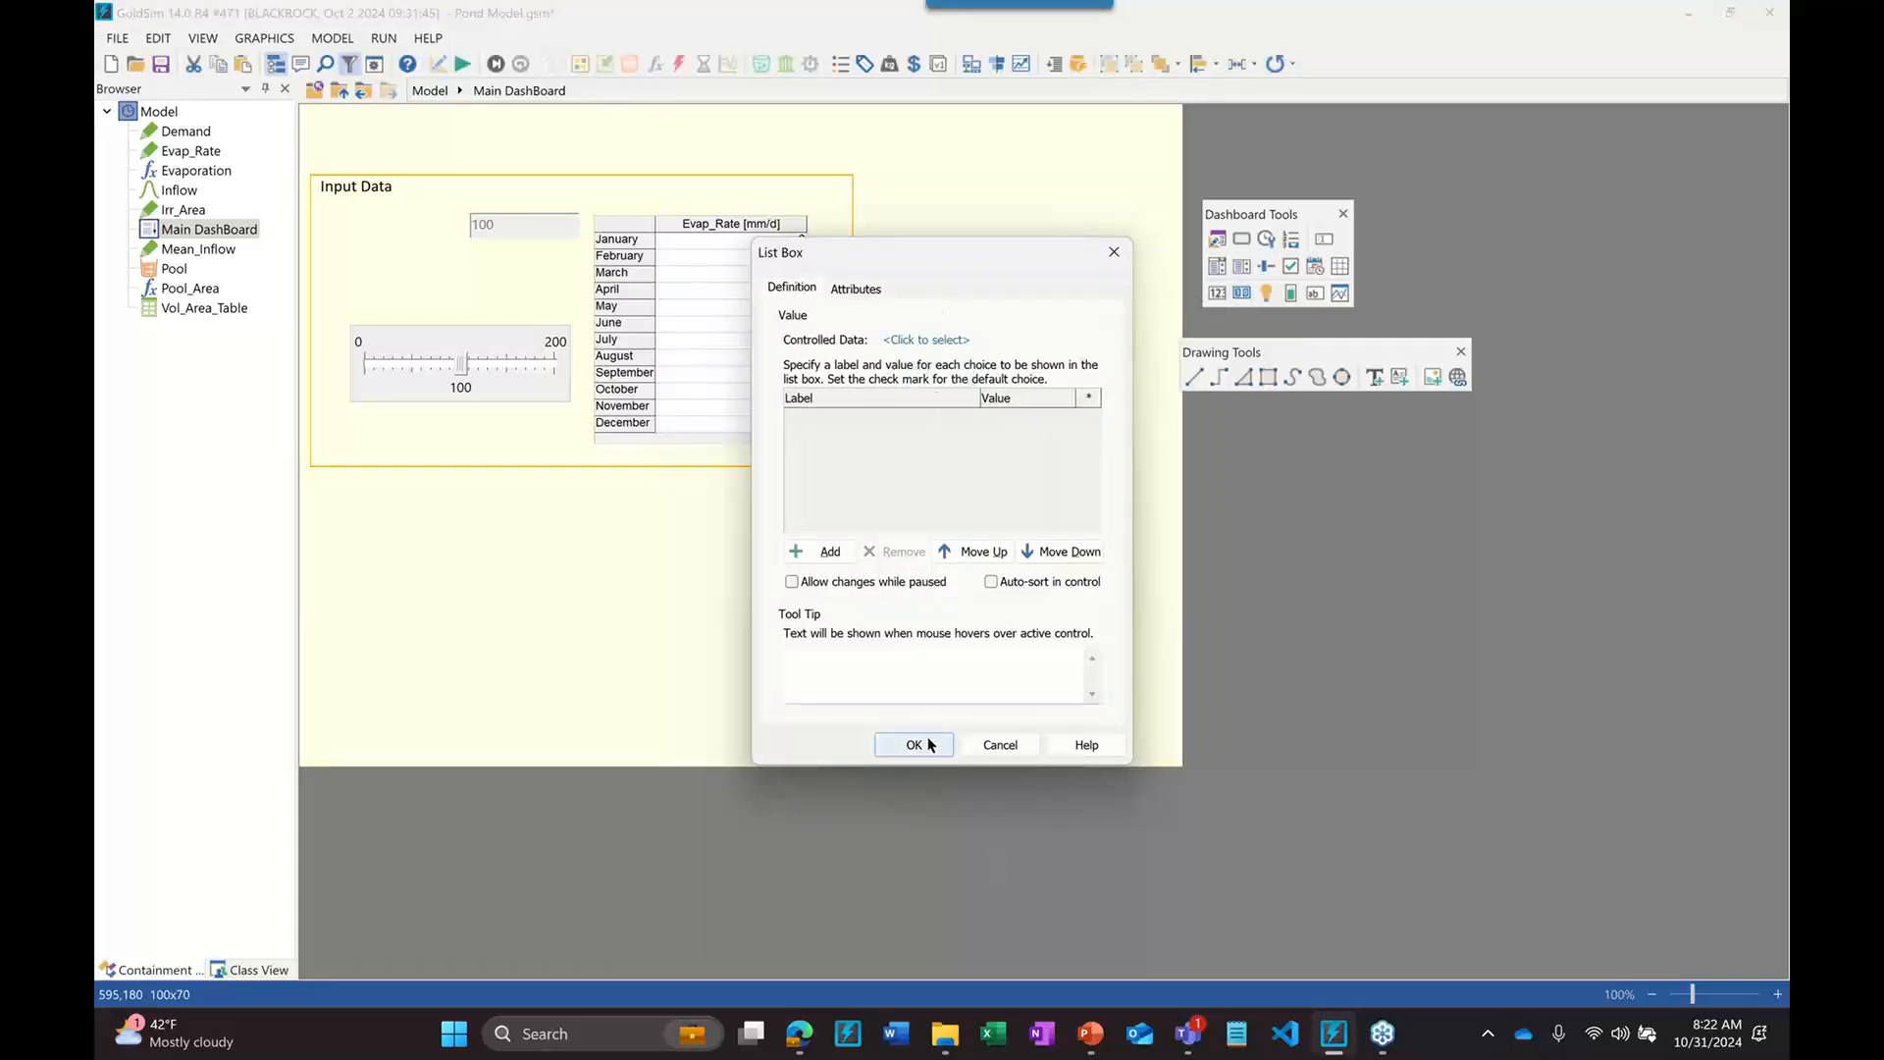
click(417, 93)
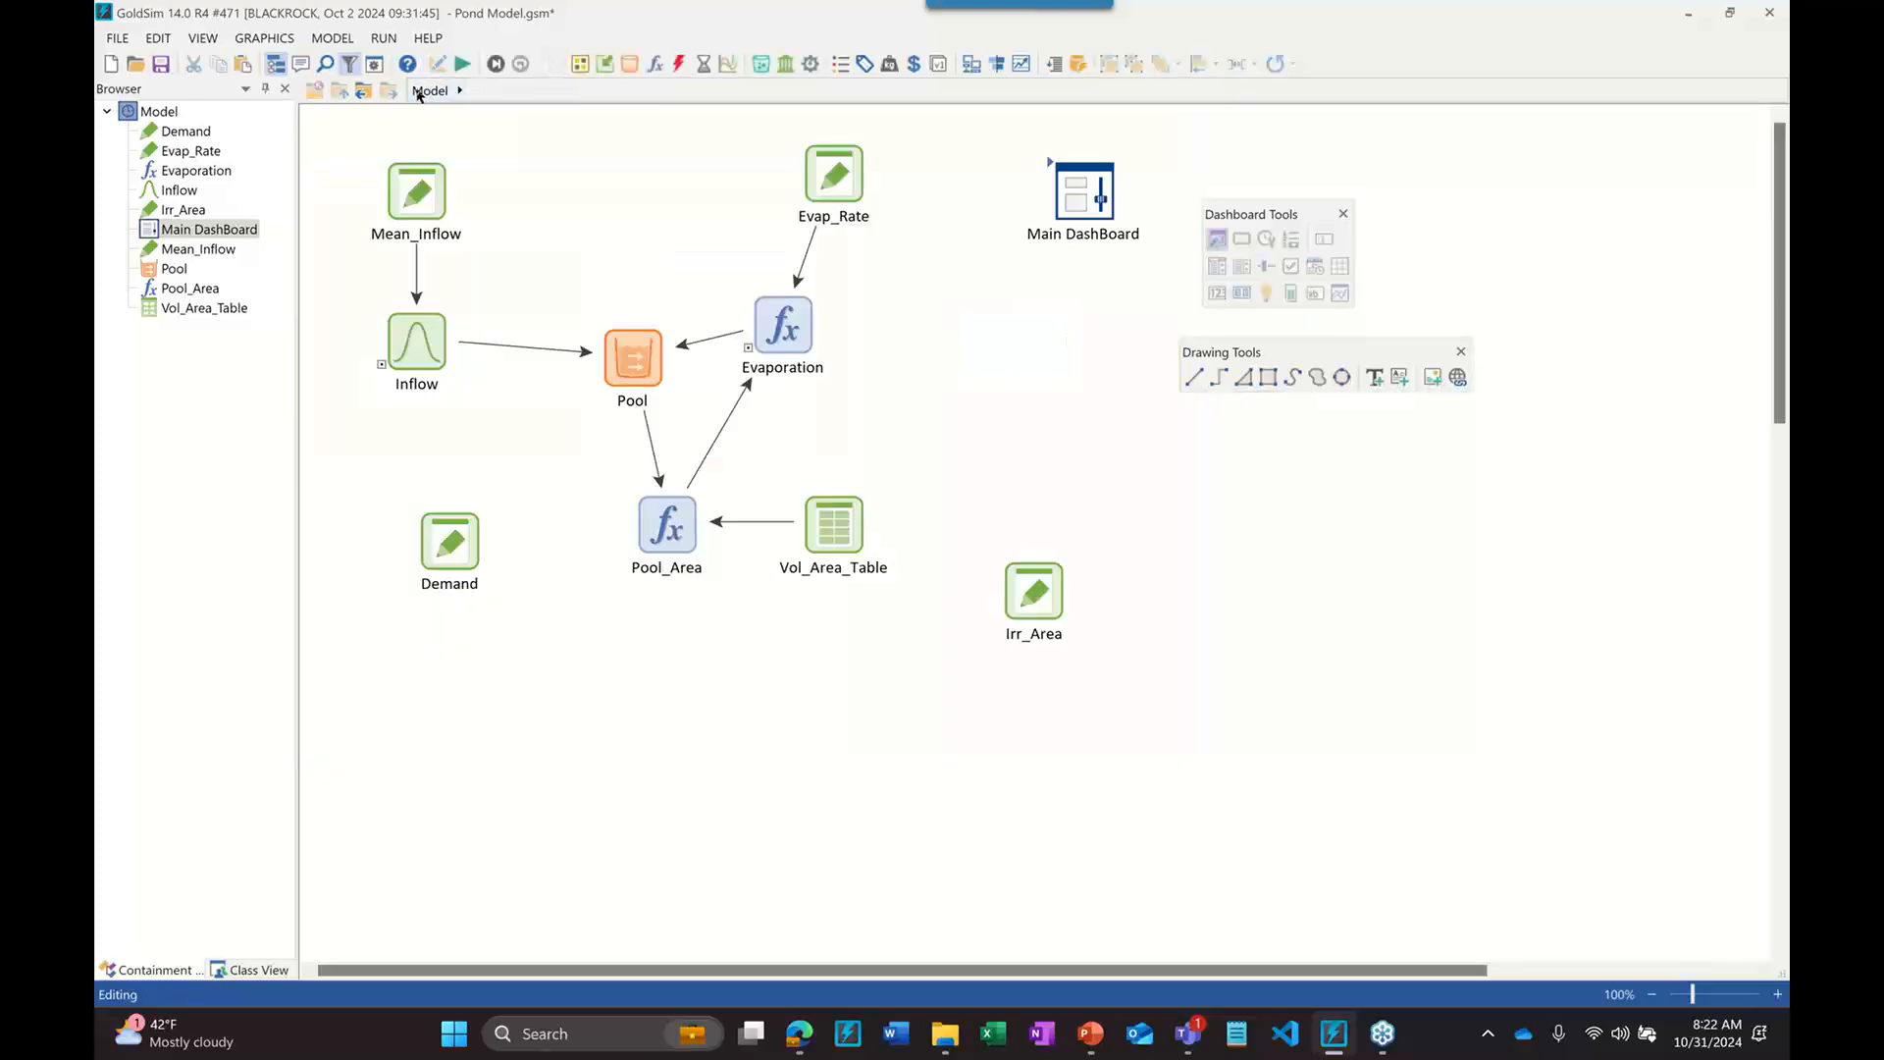
click(605, 64)
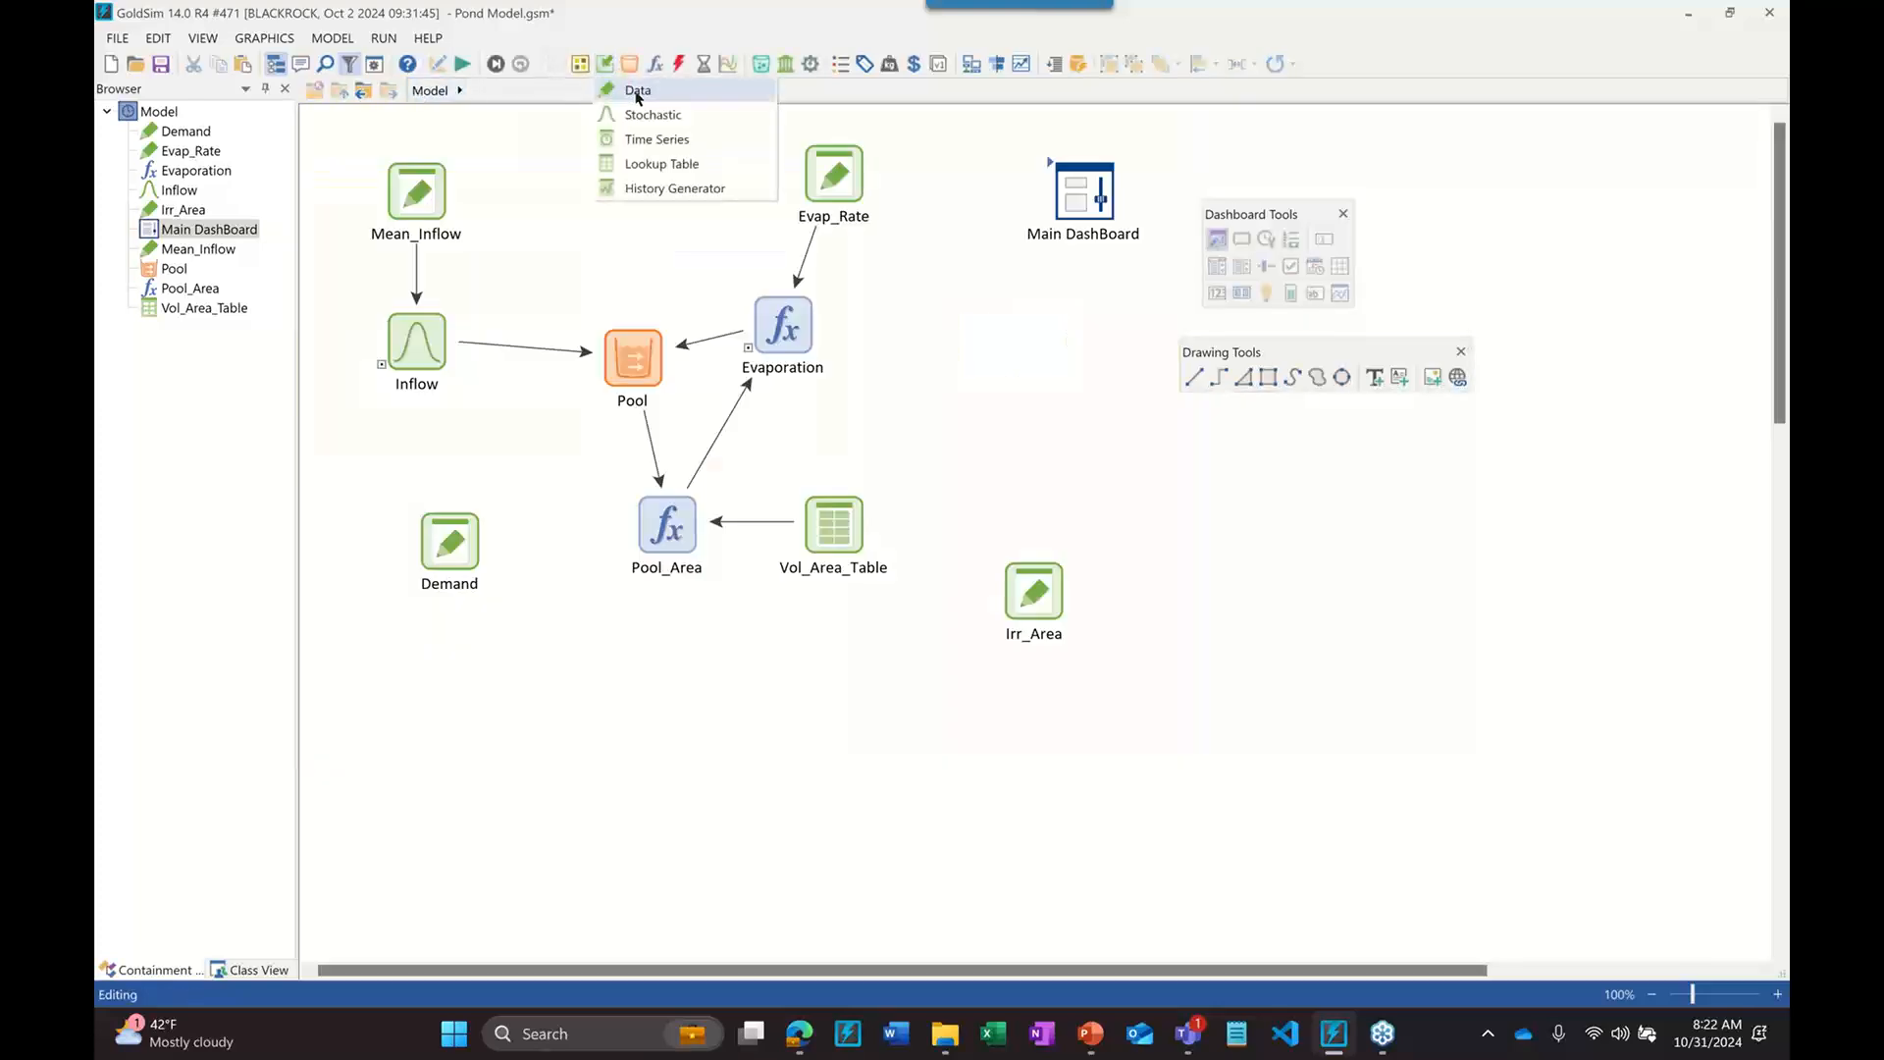
click(635, 94)
click(992, 386)
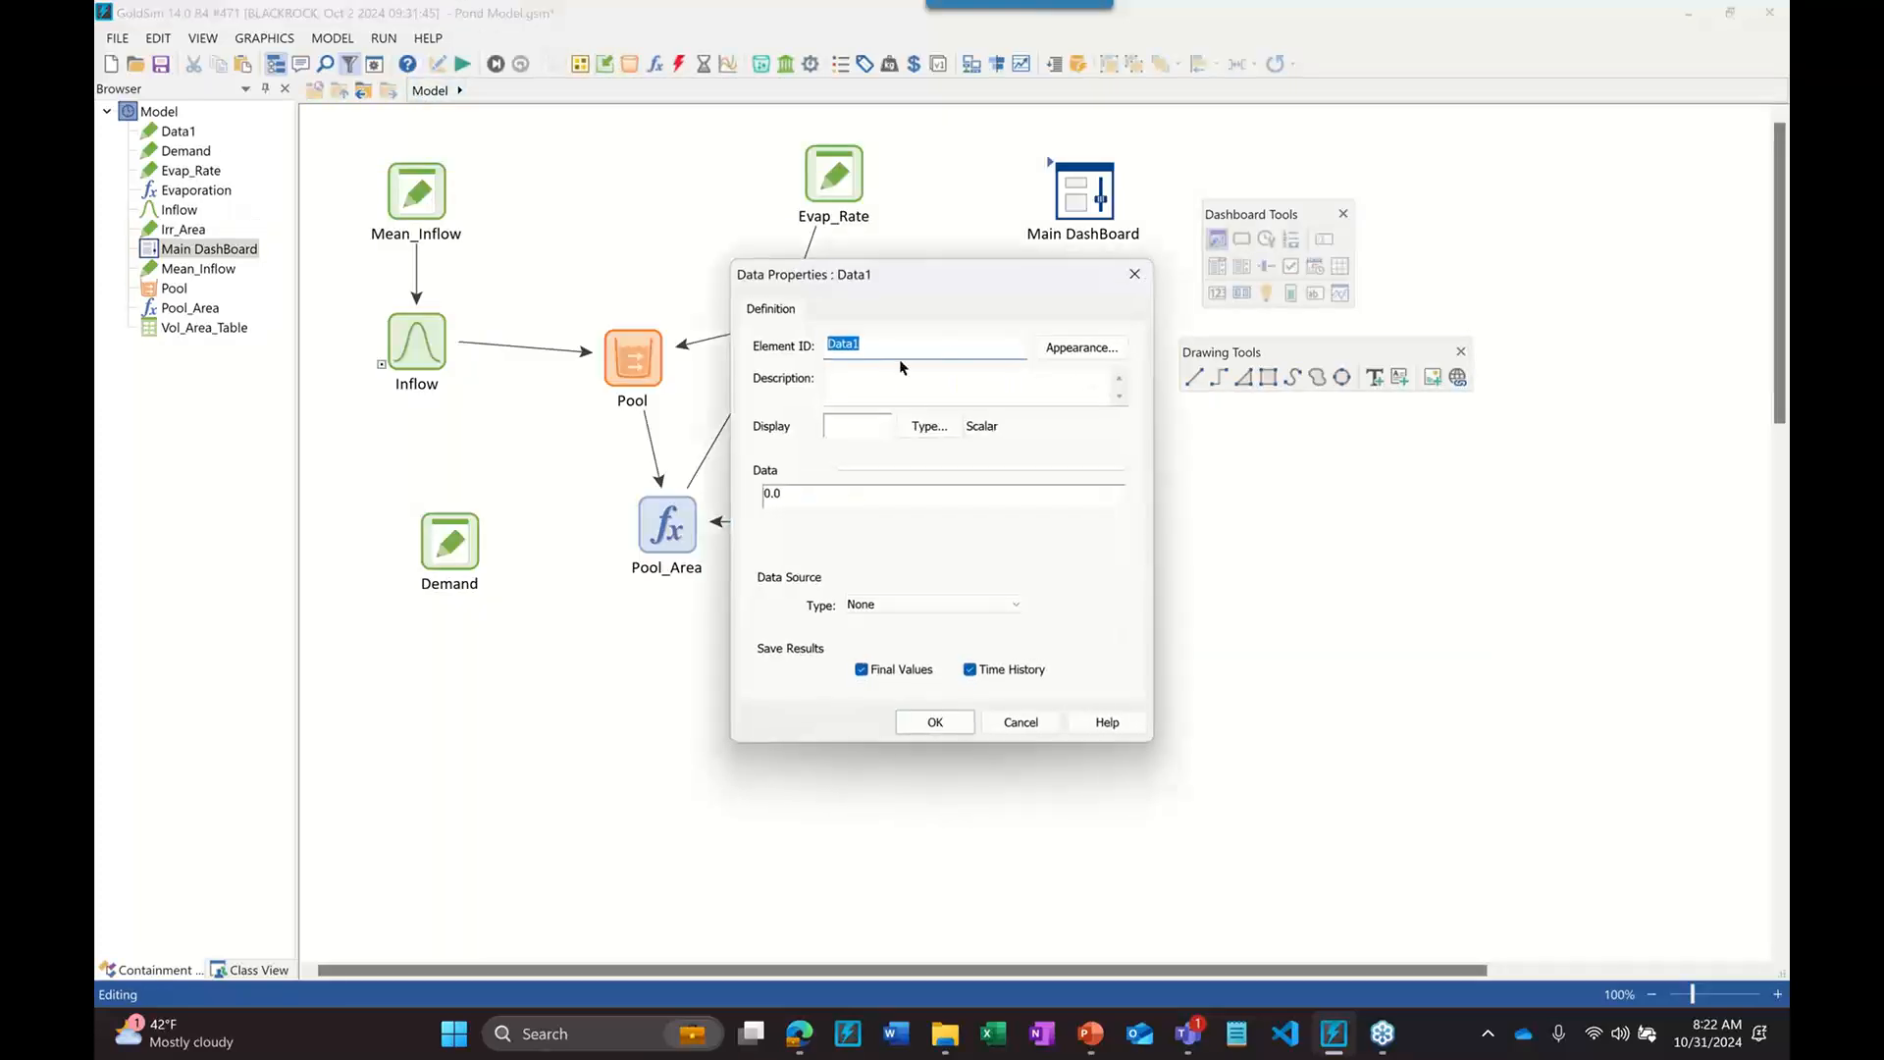
text(Pipe)
key(BackSpace)
key(BackSpace)
text(_D)
click(831, 497)
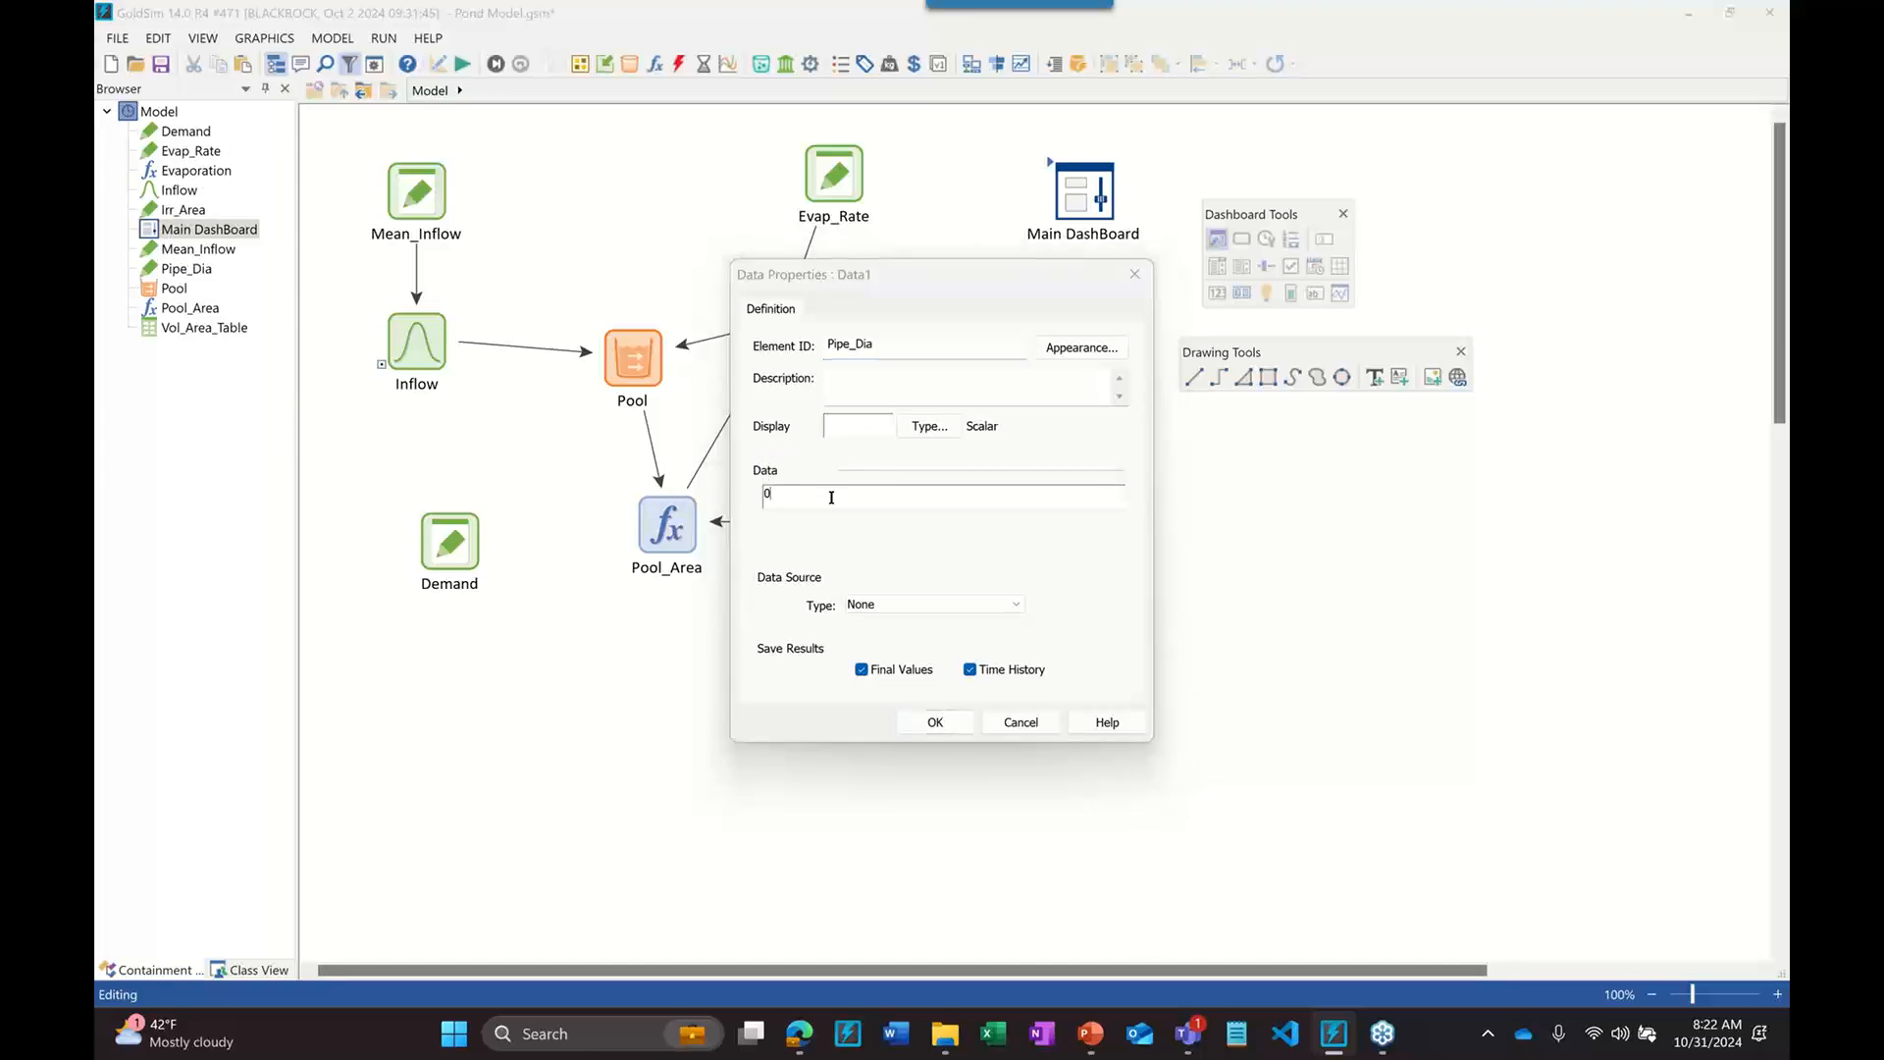
click(940, 722)
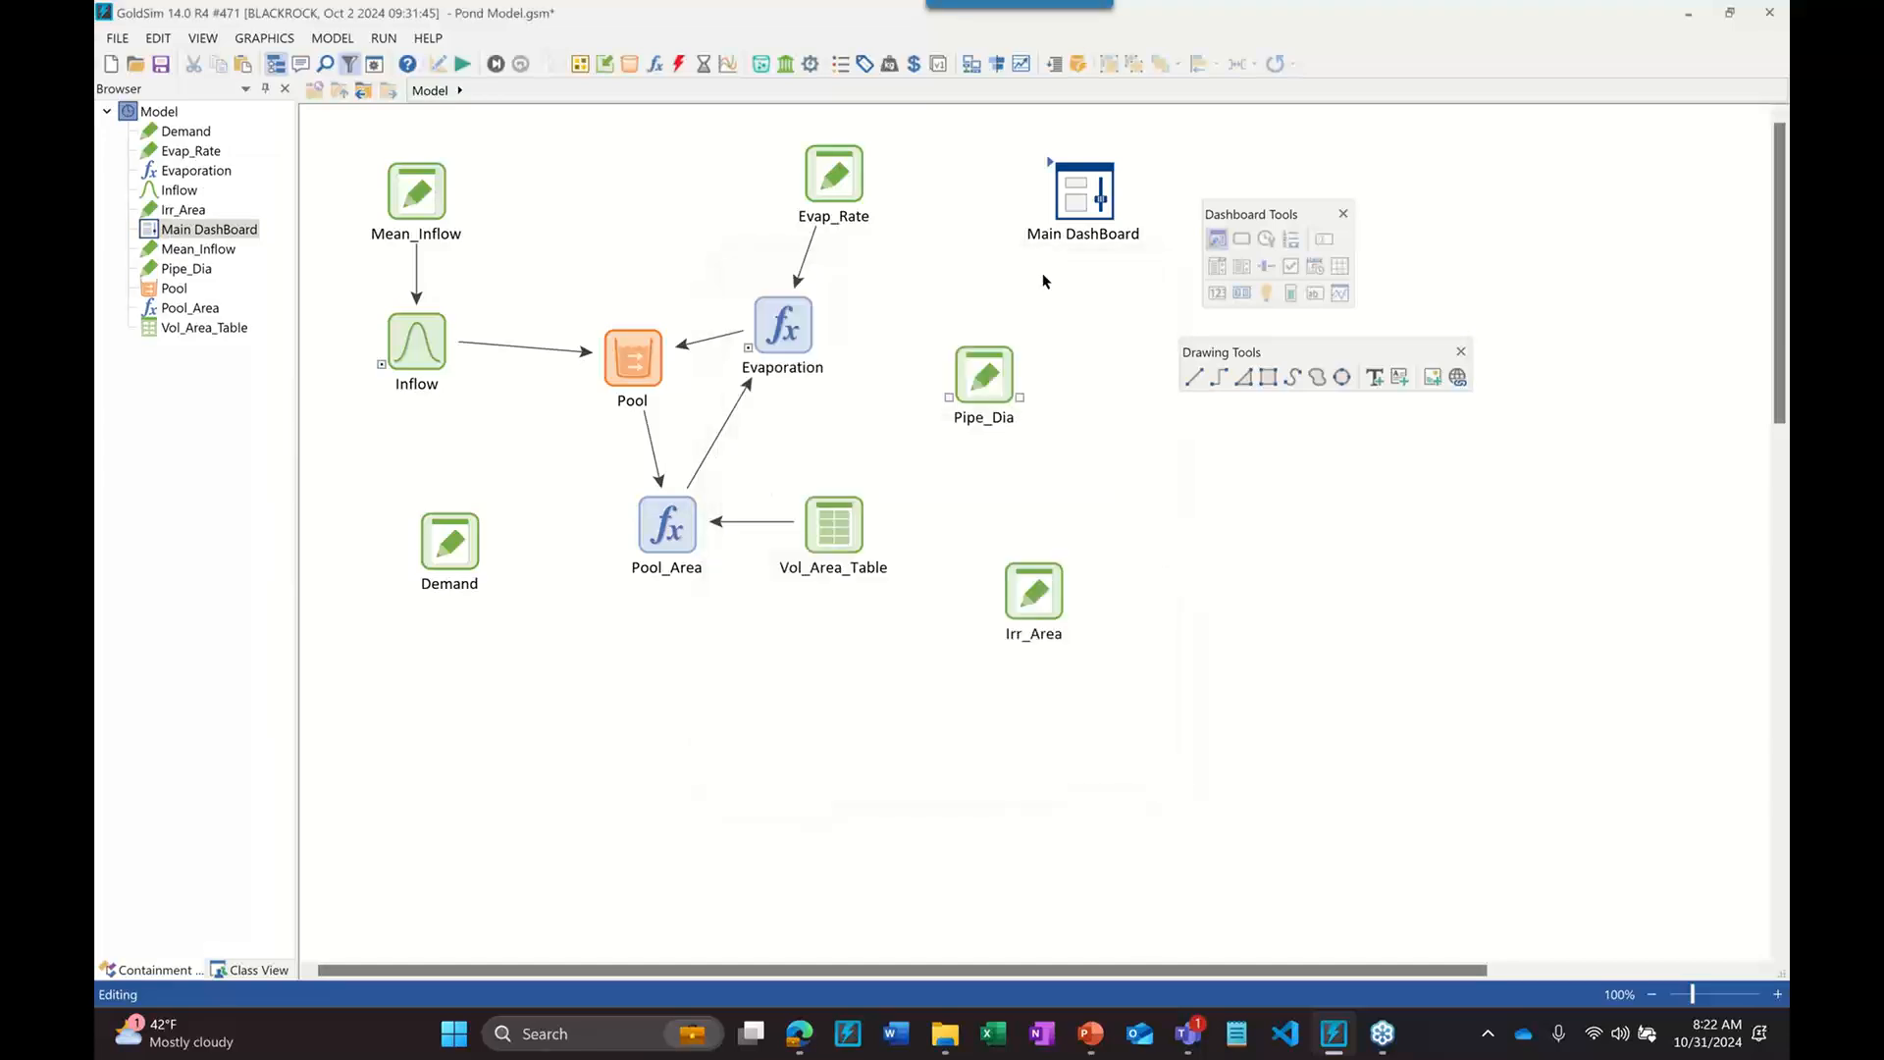
Return to Main DashBoard and link the empty list box to the Pipe_Dia data element
double_click(1051, 168)
click(960, 413)
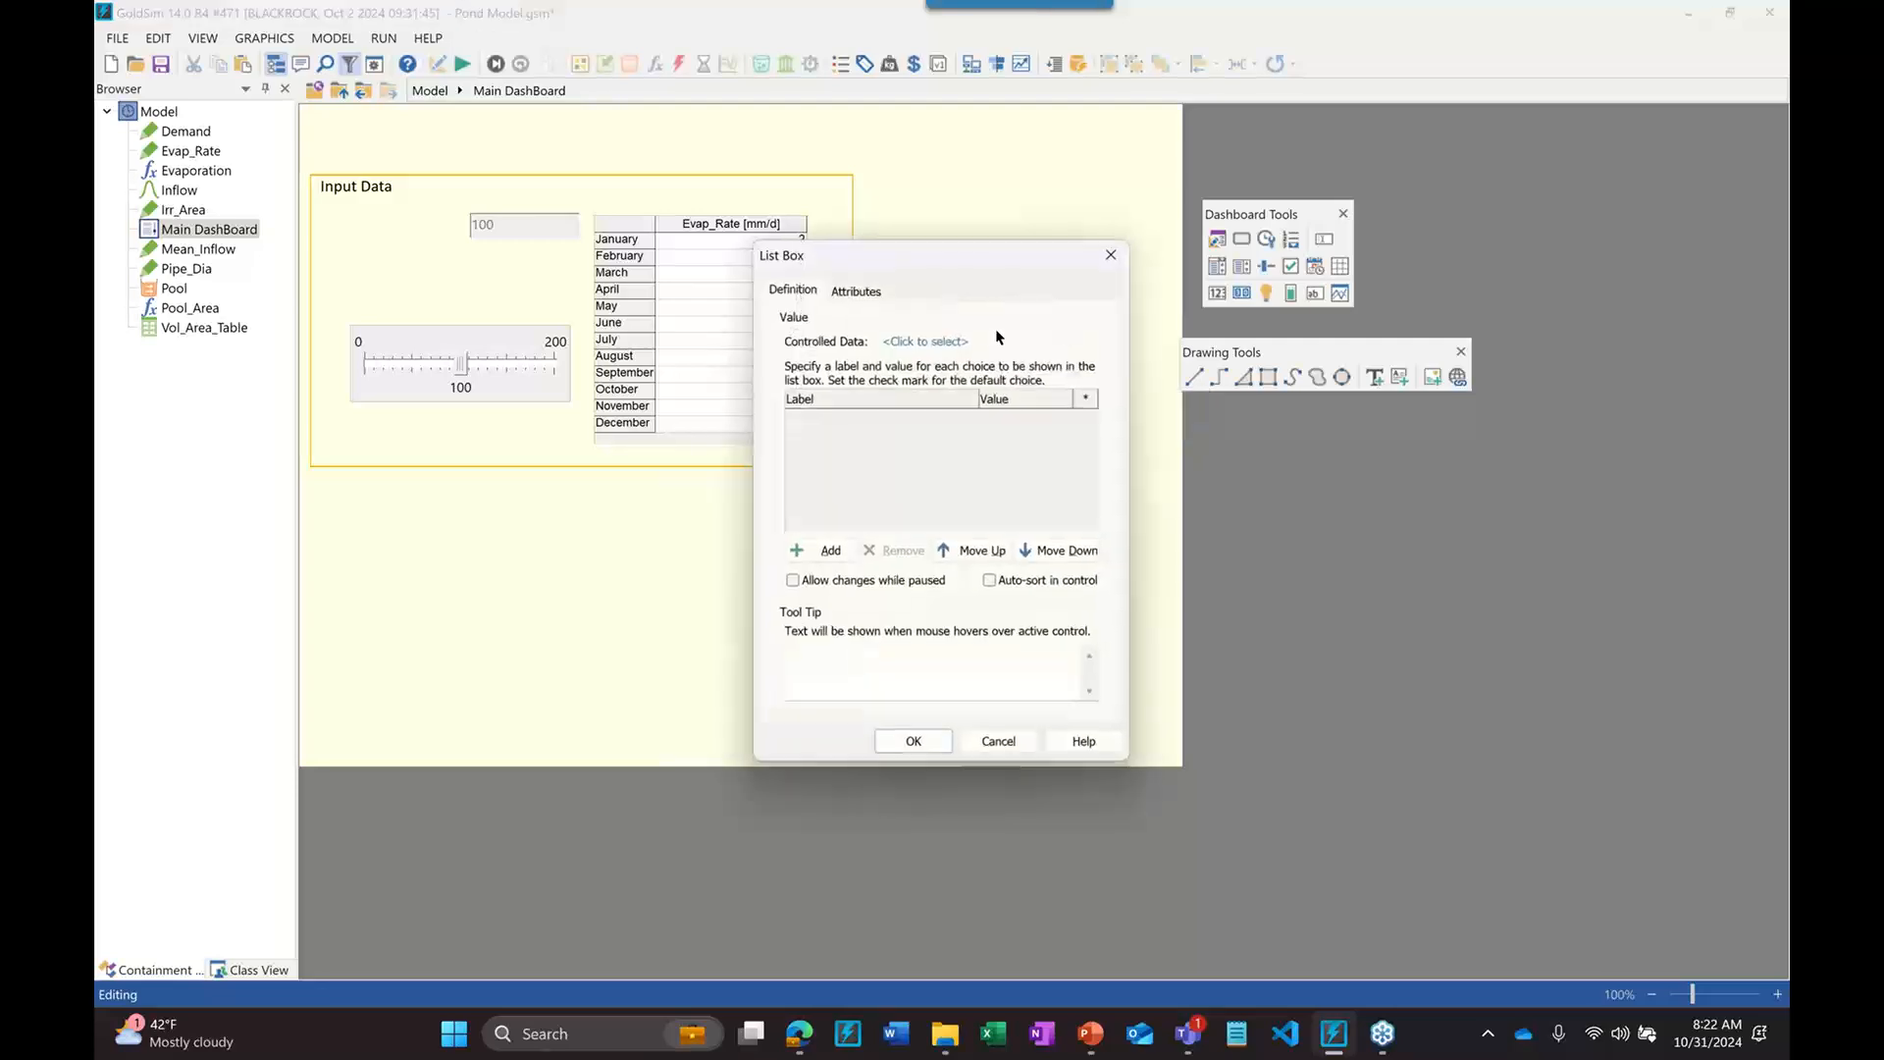
click(940, 340)
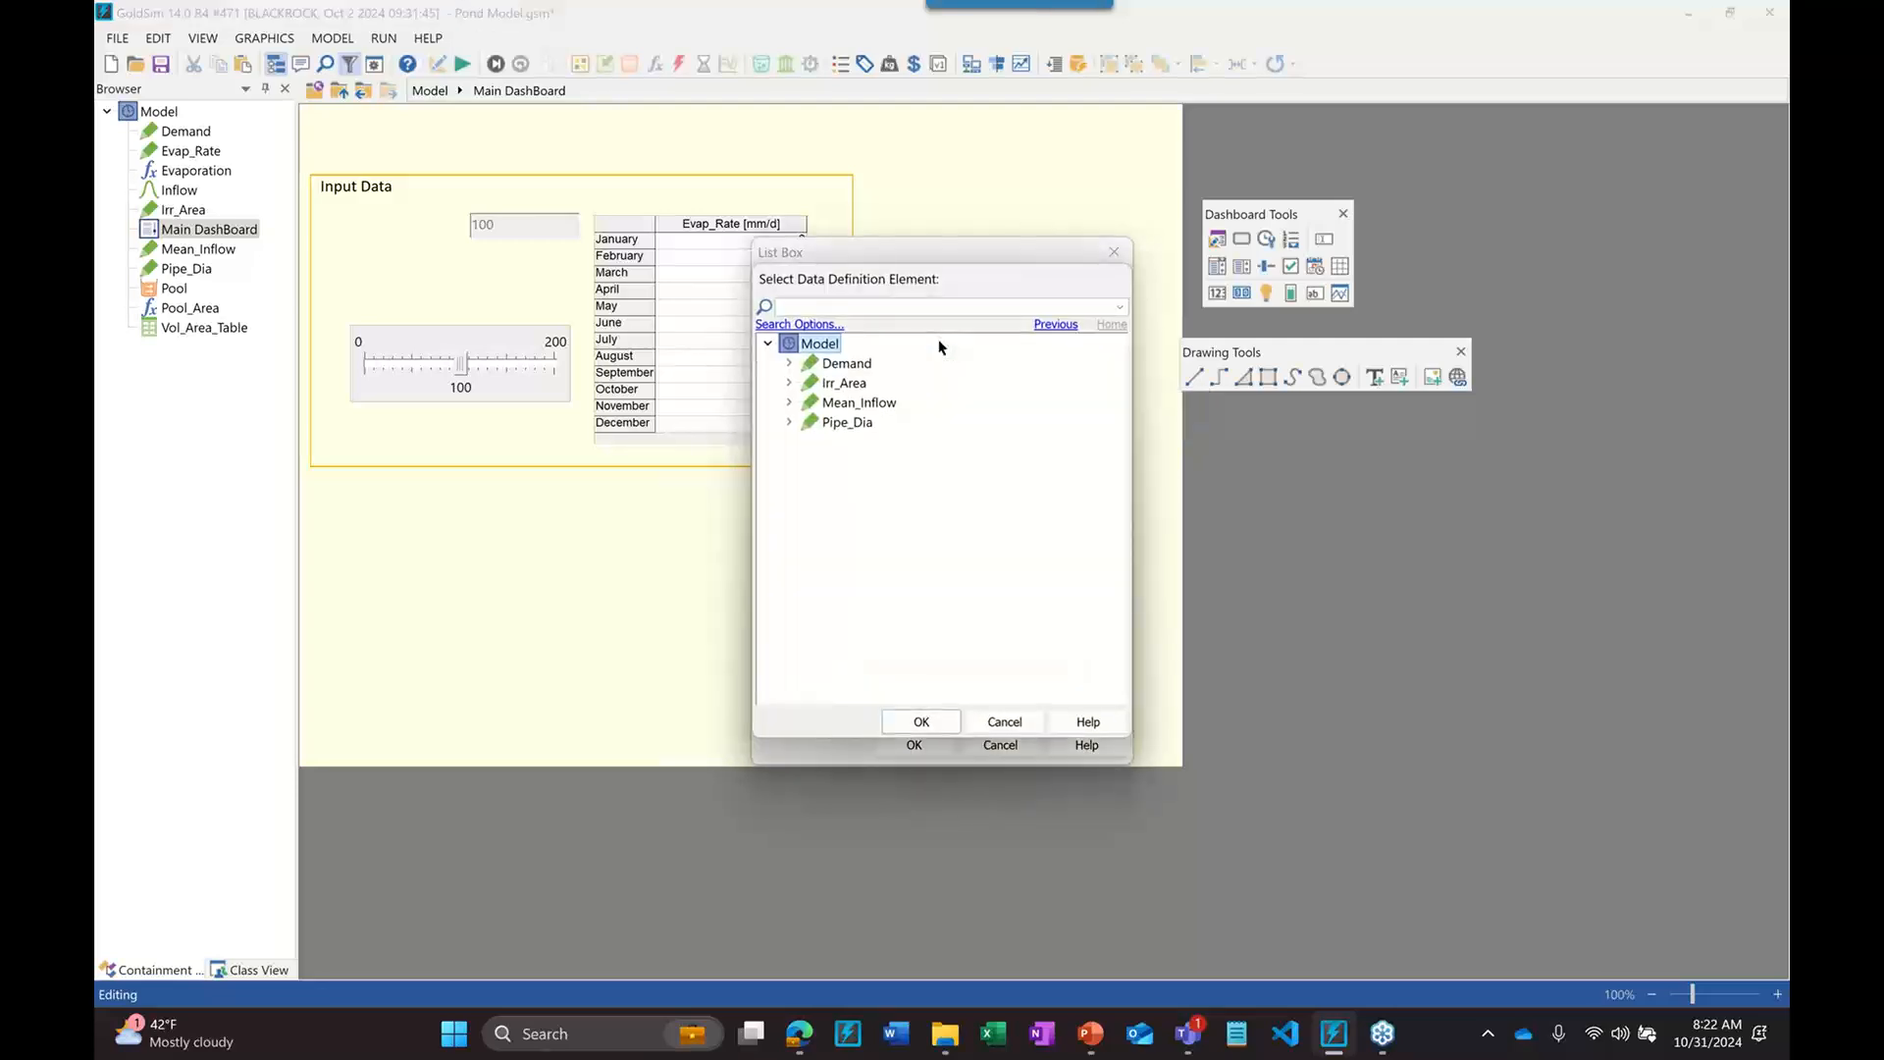
double_click(829, 422)
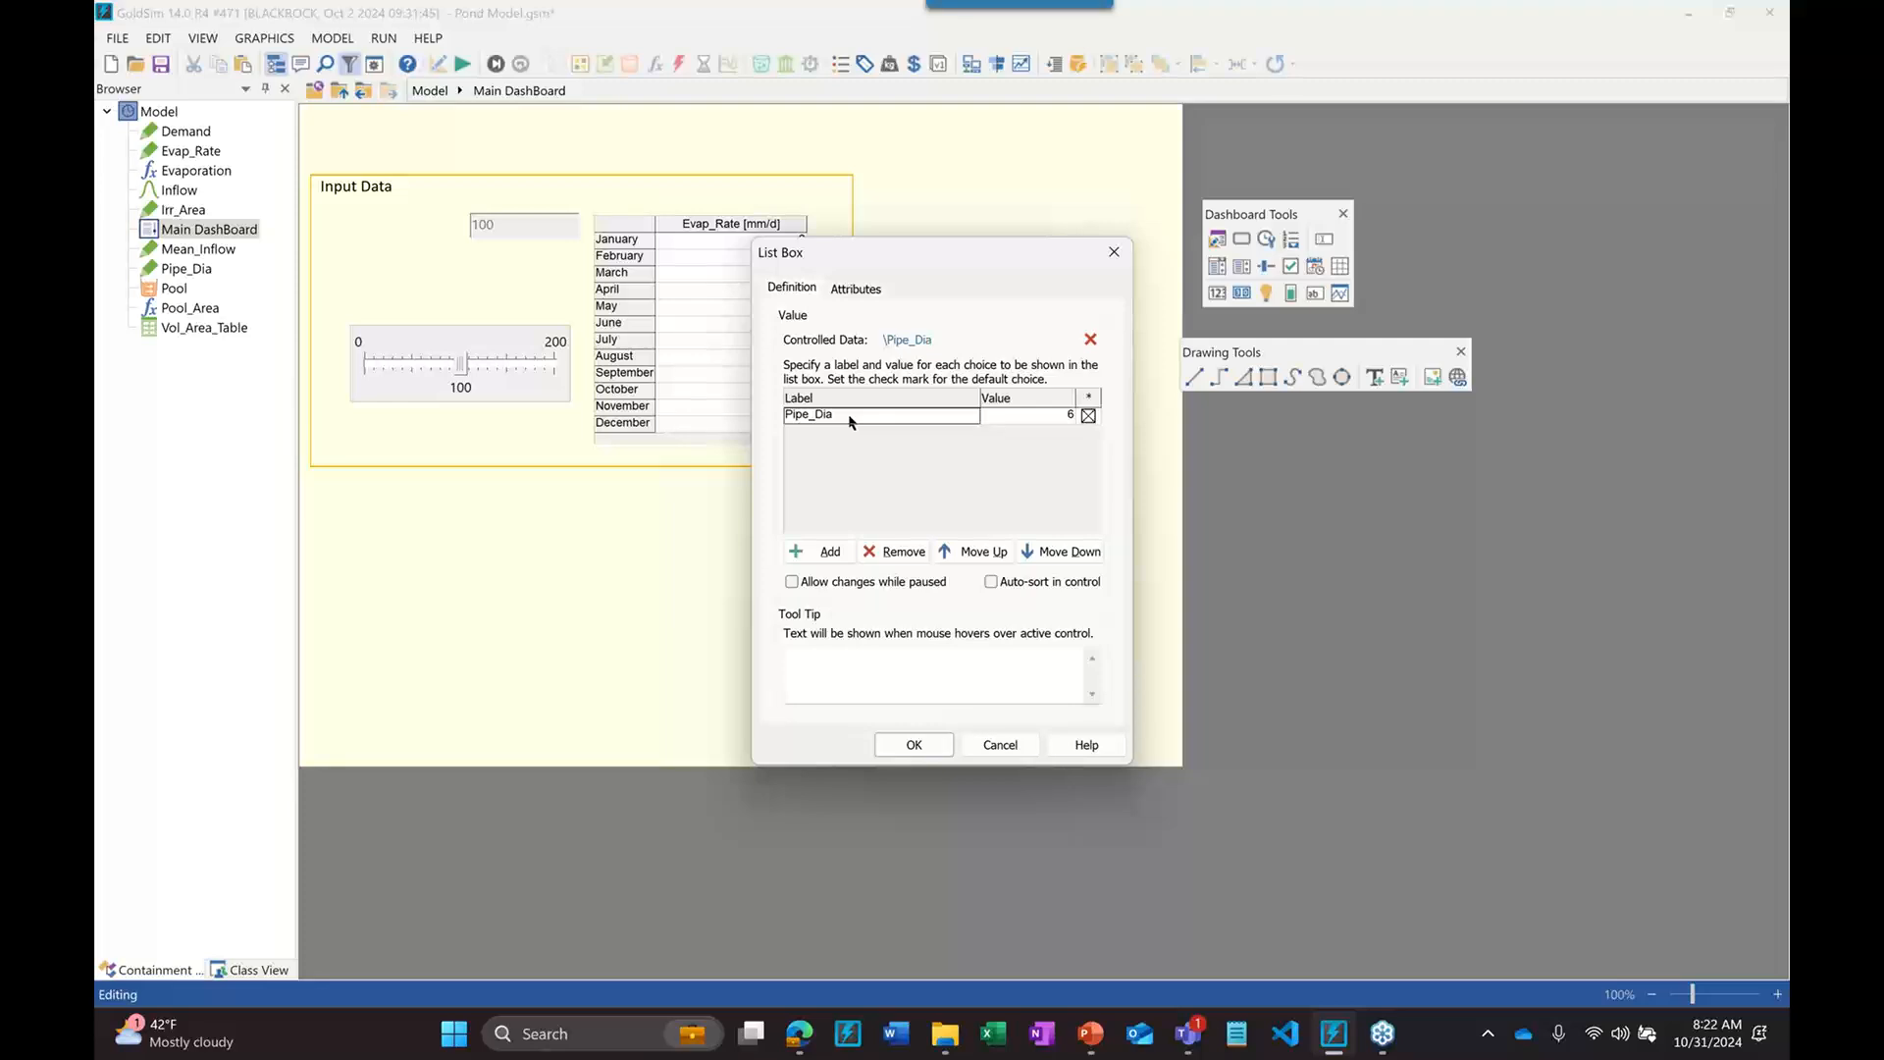
Label the first list box choice Small, and add Medium with value 12 and Large with value 24
text(Small)
click(824, 552)
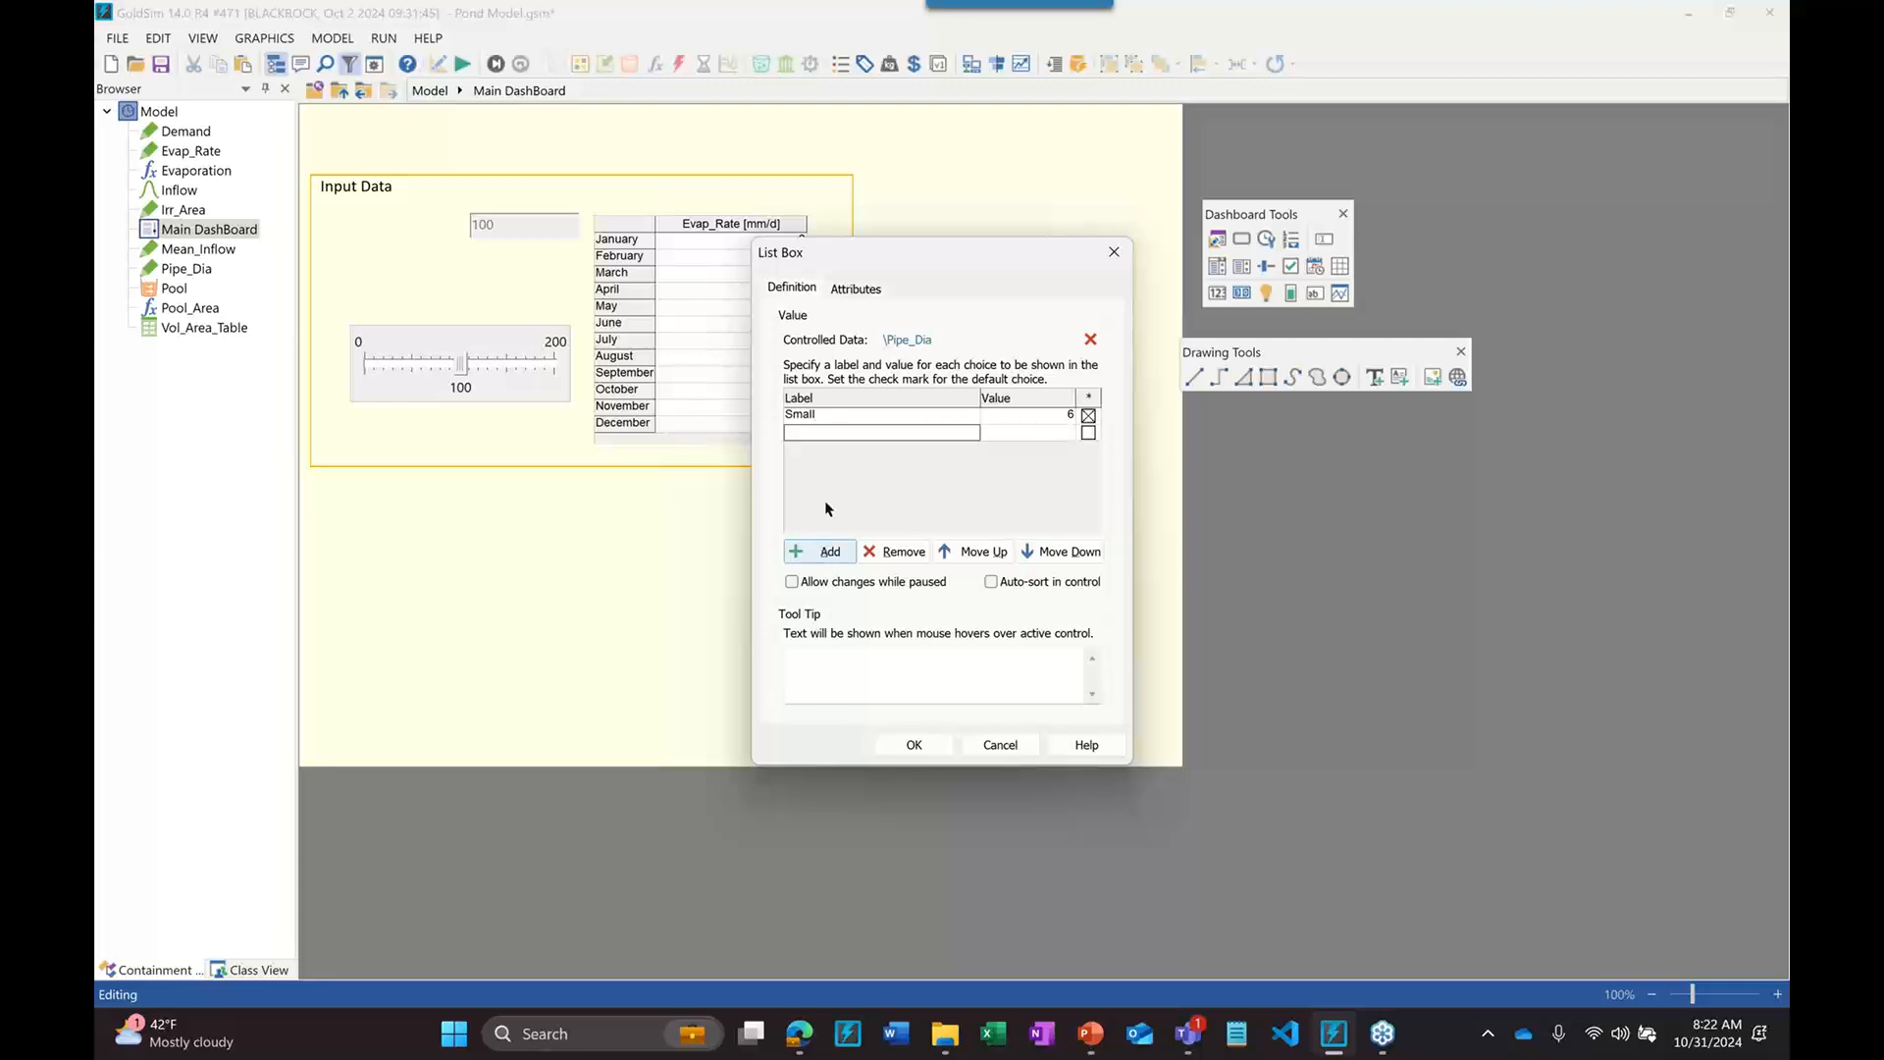
text(Medium)
key(Return)
text(Large)
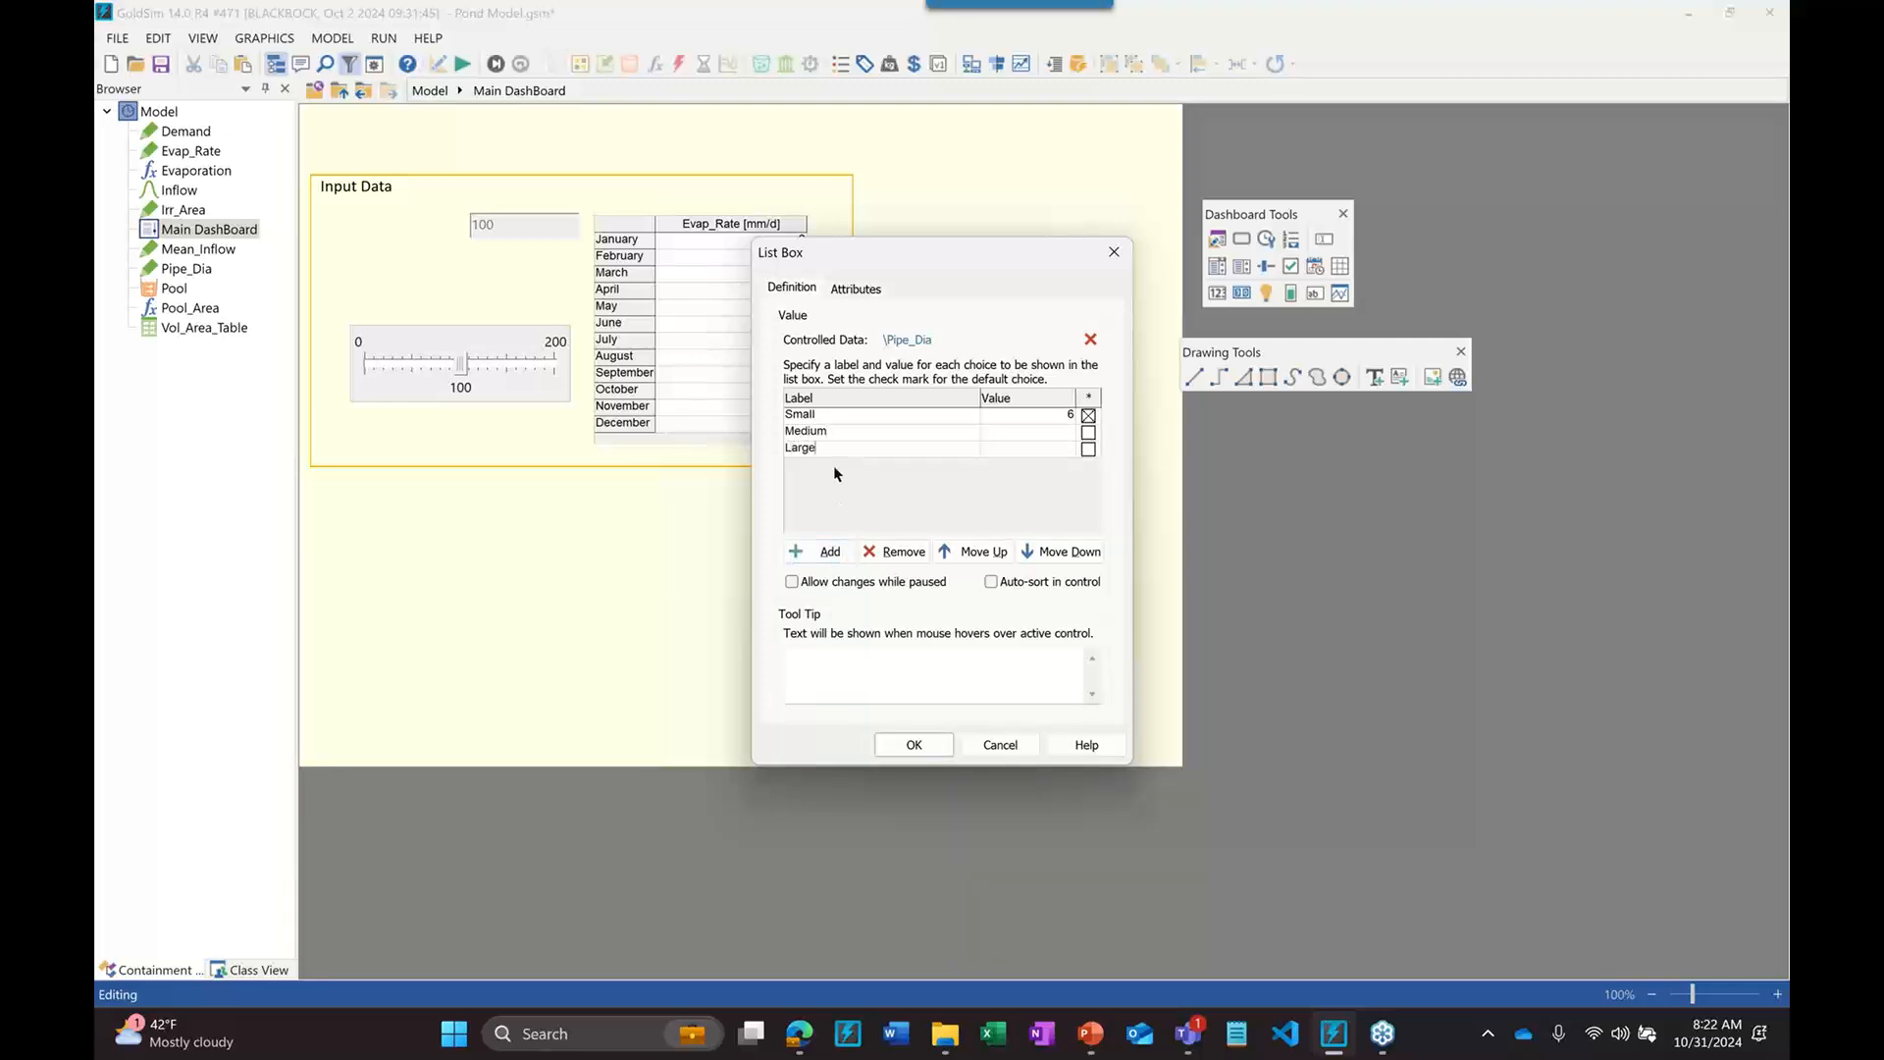
click(1030, 433)
text(12)
click(1038, 447)
text(24)
click(917, 746)
Try the pipe diameter list box with active controls by choosing Medium and then Large, and return to edit mode
click(1035, 580)
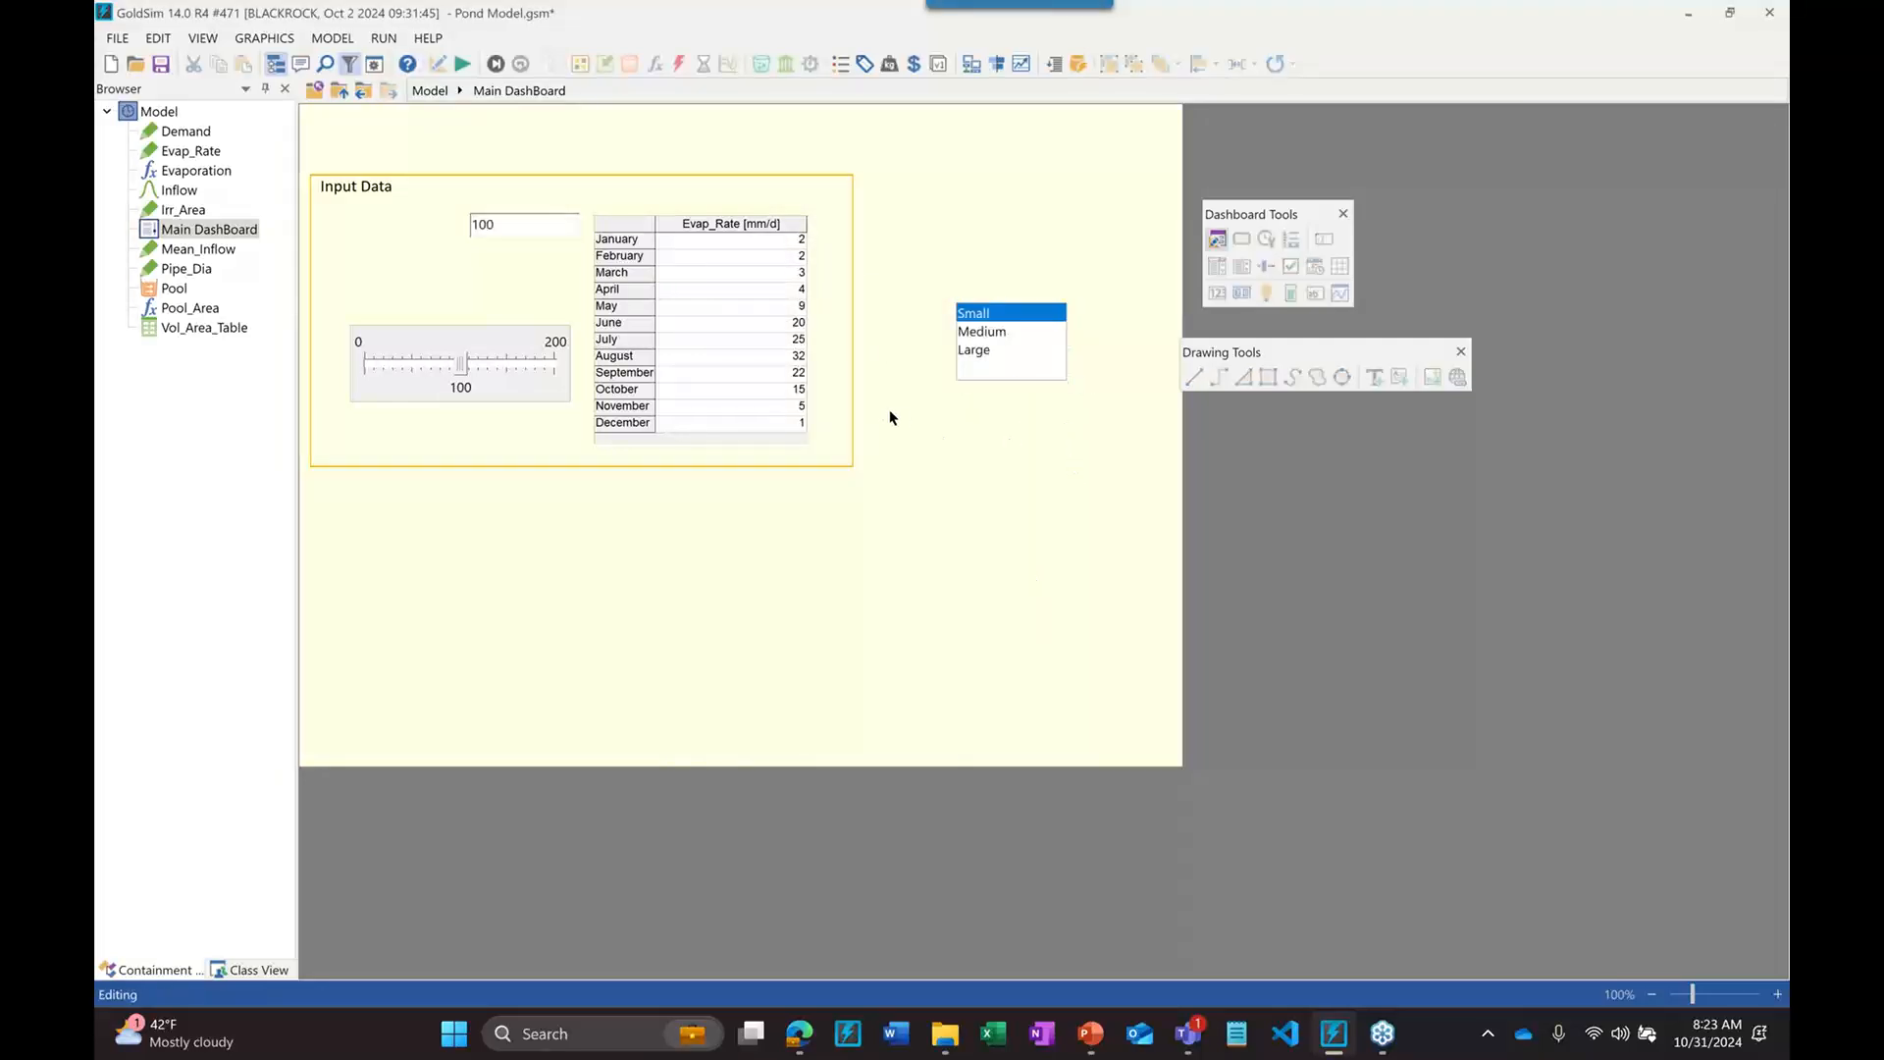
click(984, 339)
click(988, 351)
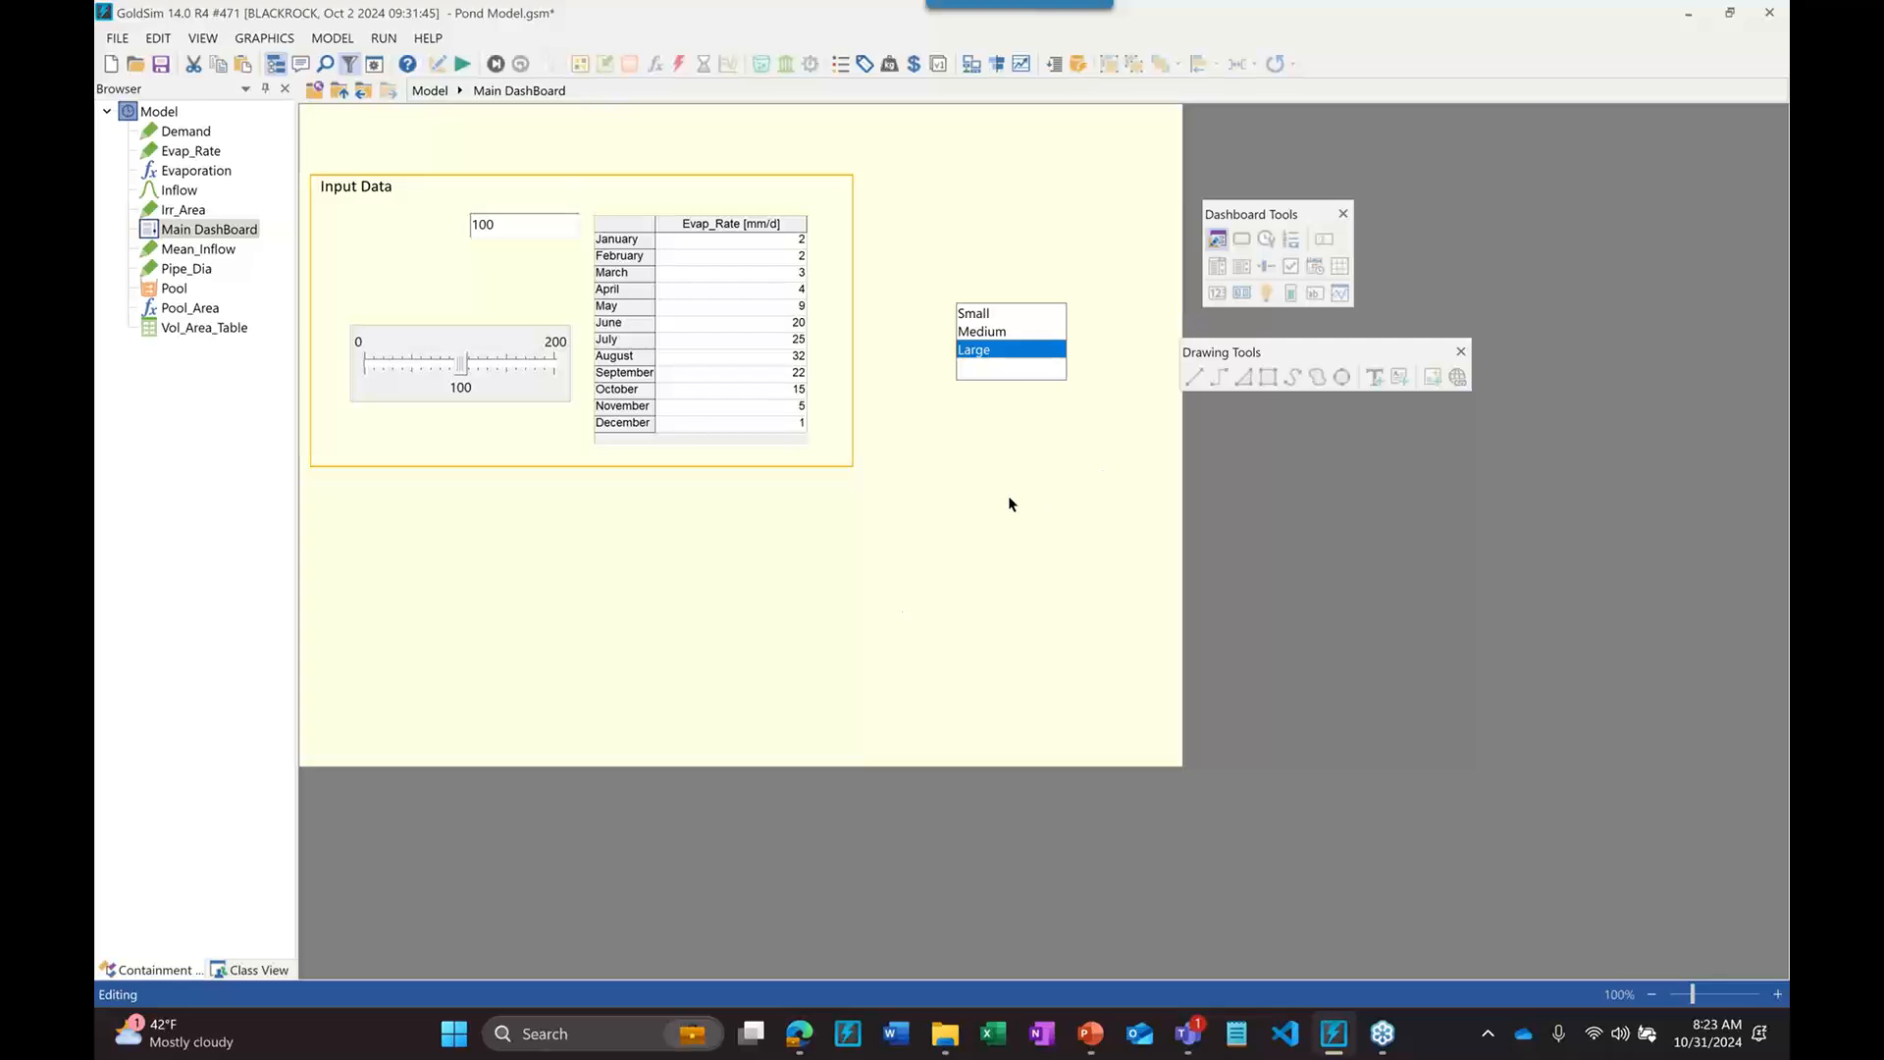
key(Escape)
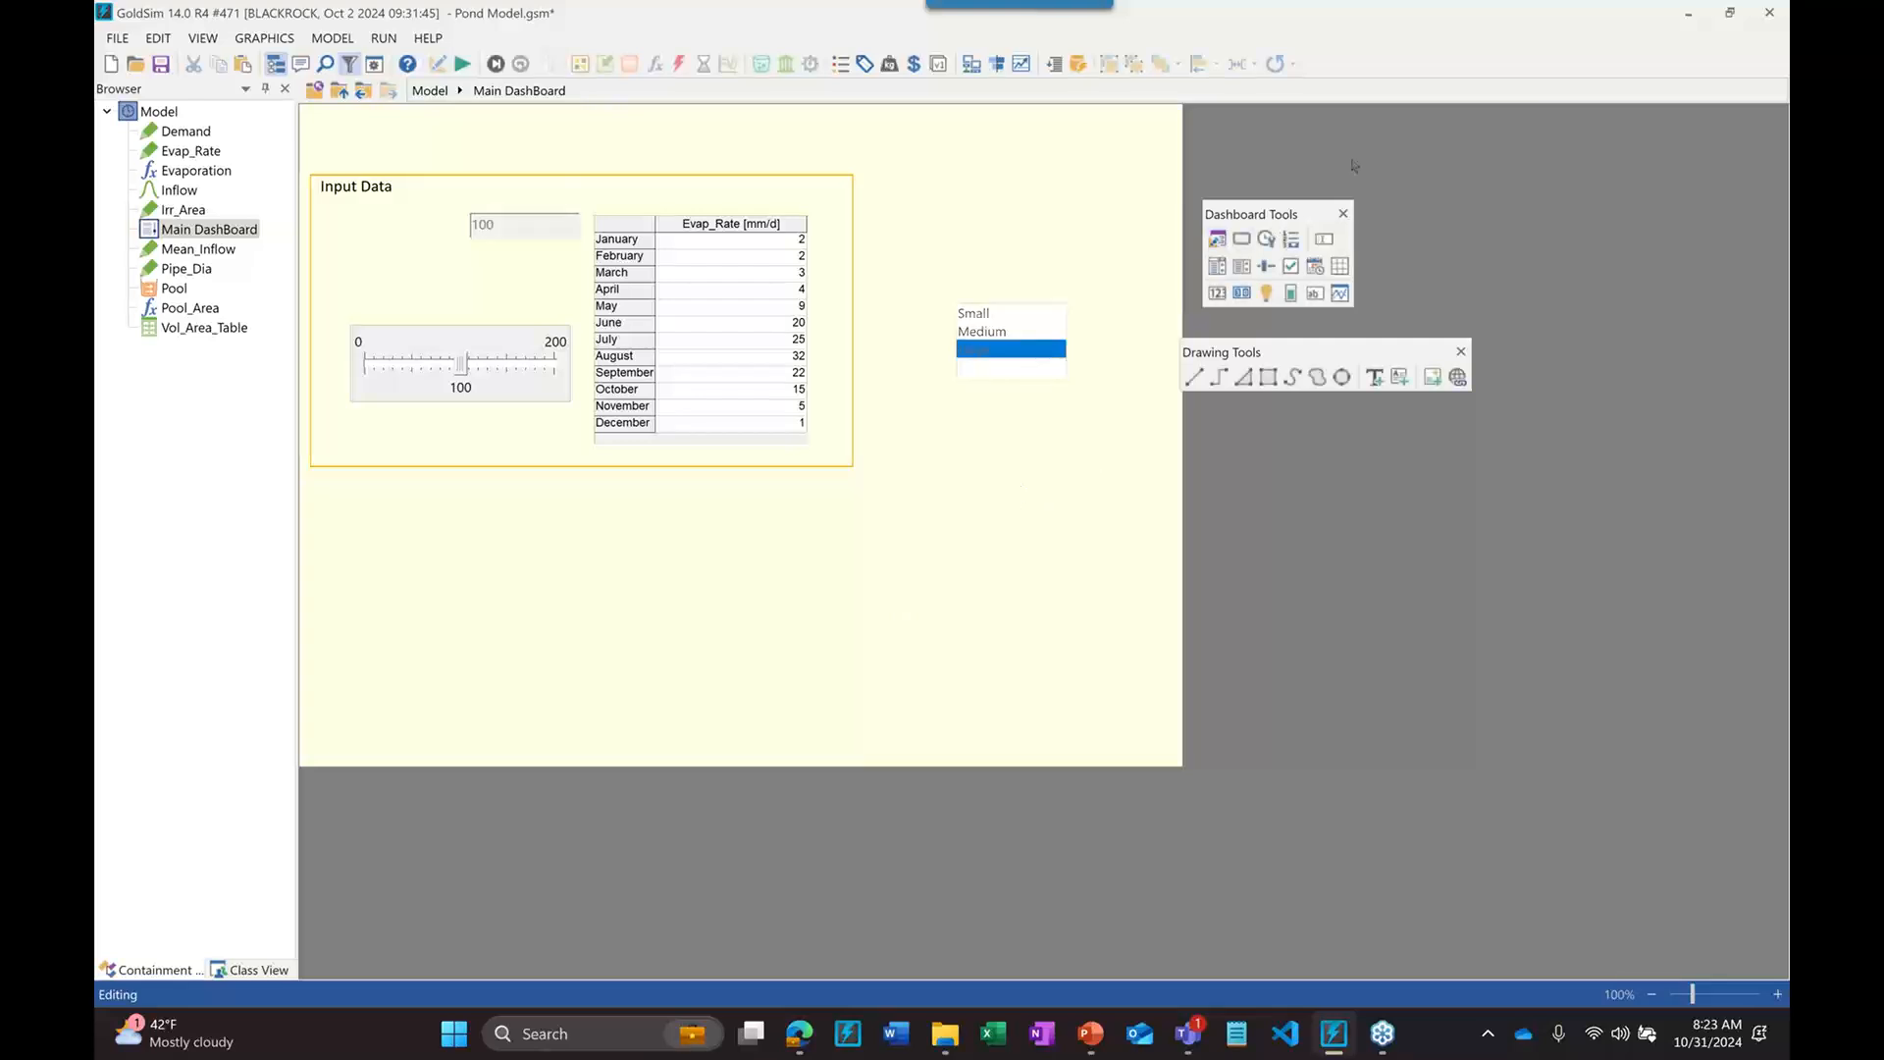
Add a combo box below the list box and view its properties, leaving it unlinked
click(1216, 266)
click(981, 496)
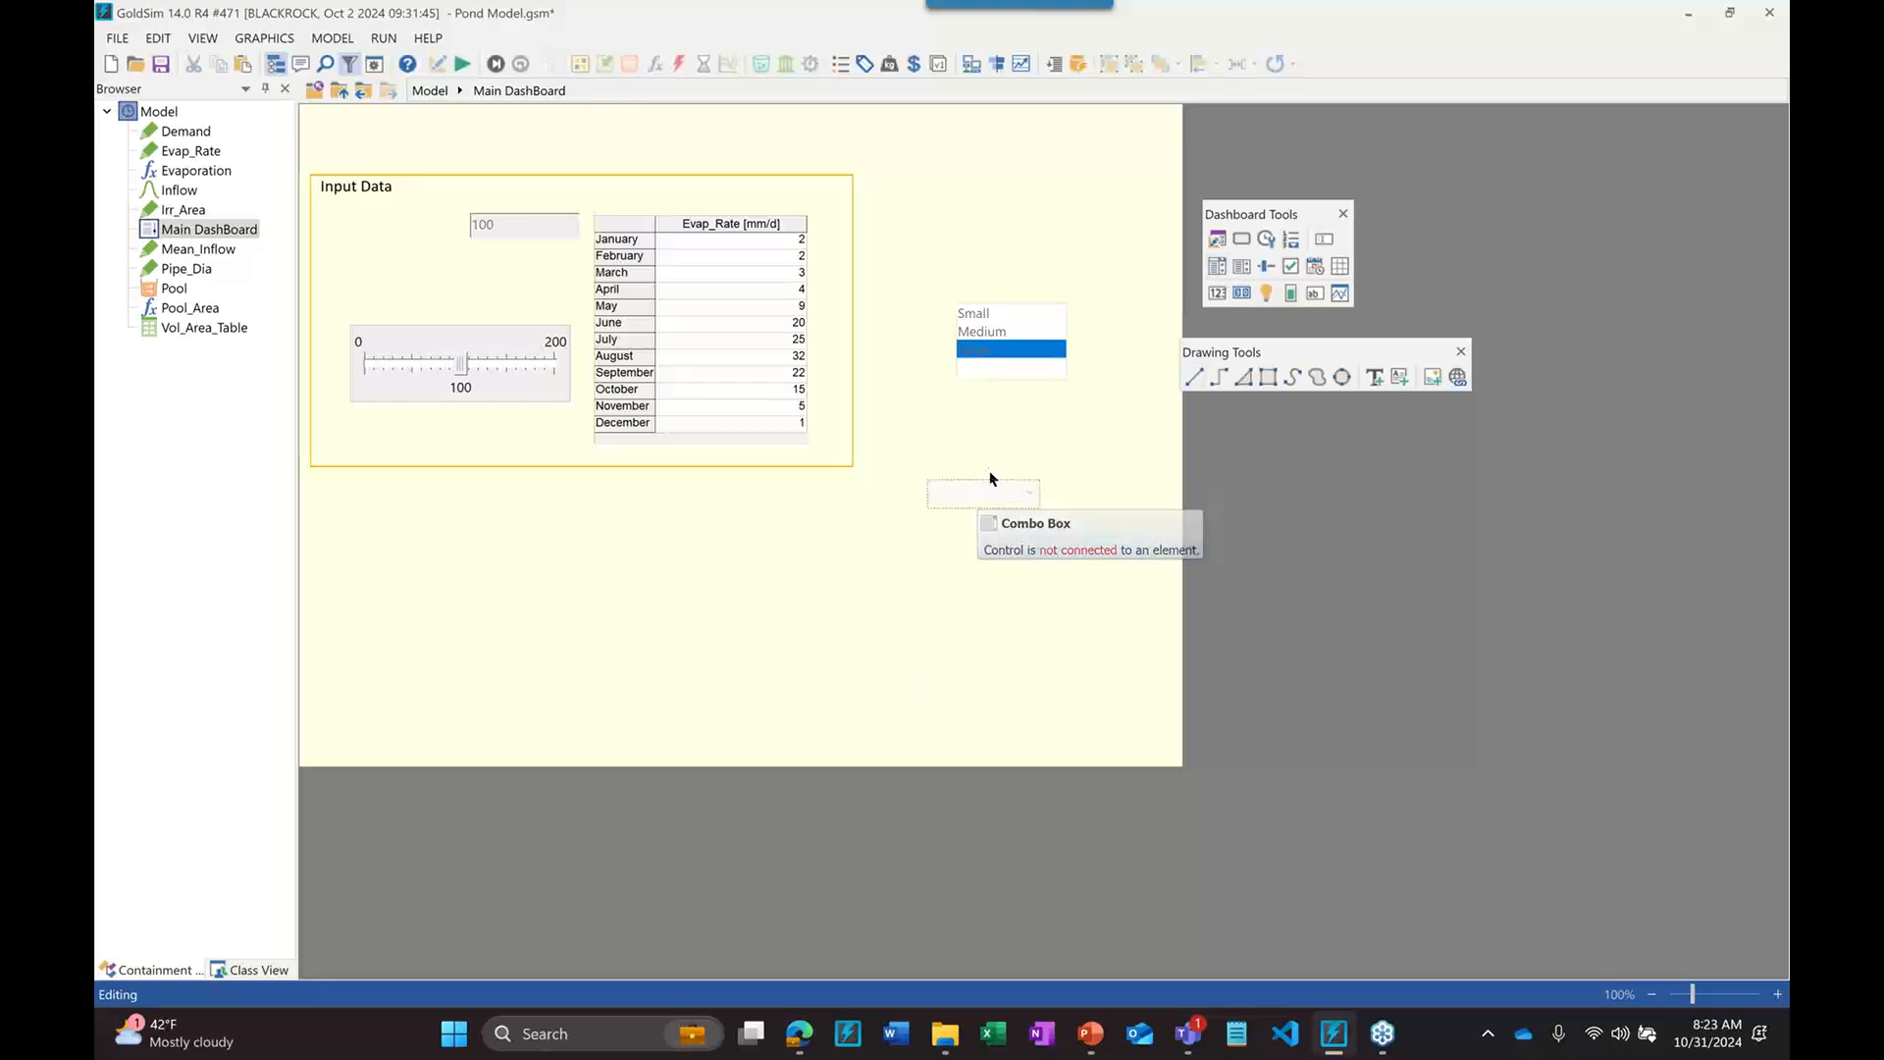
double_click(984, 494)
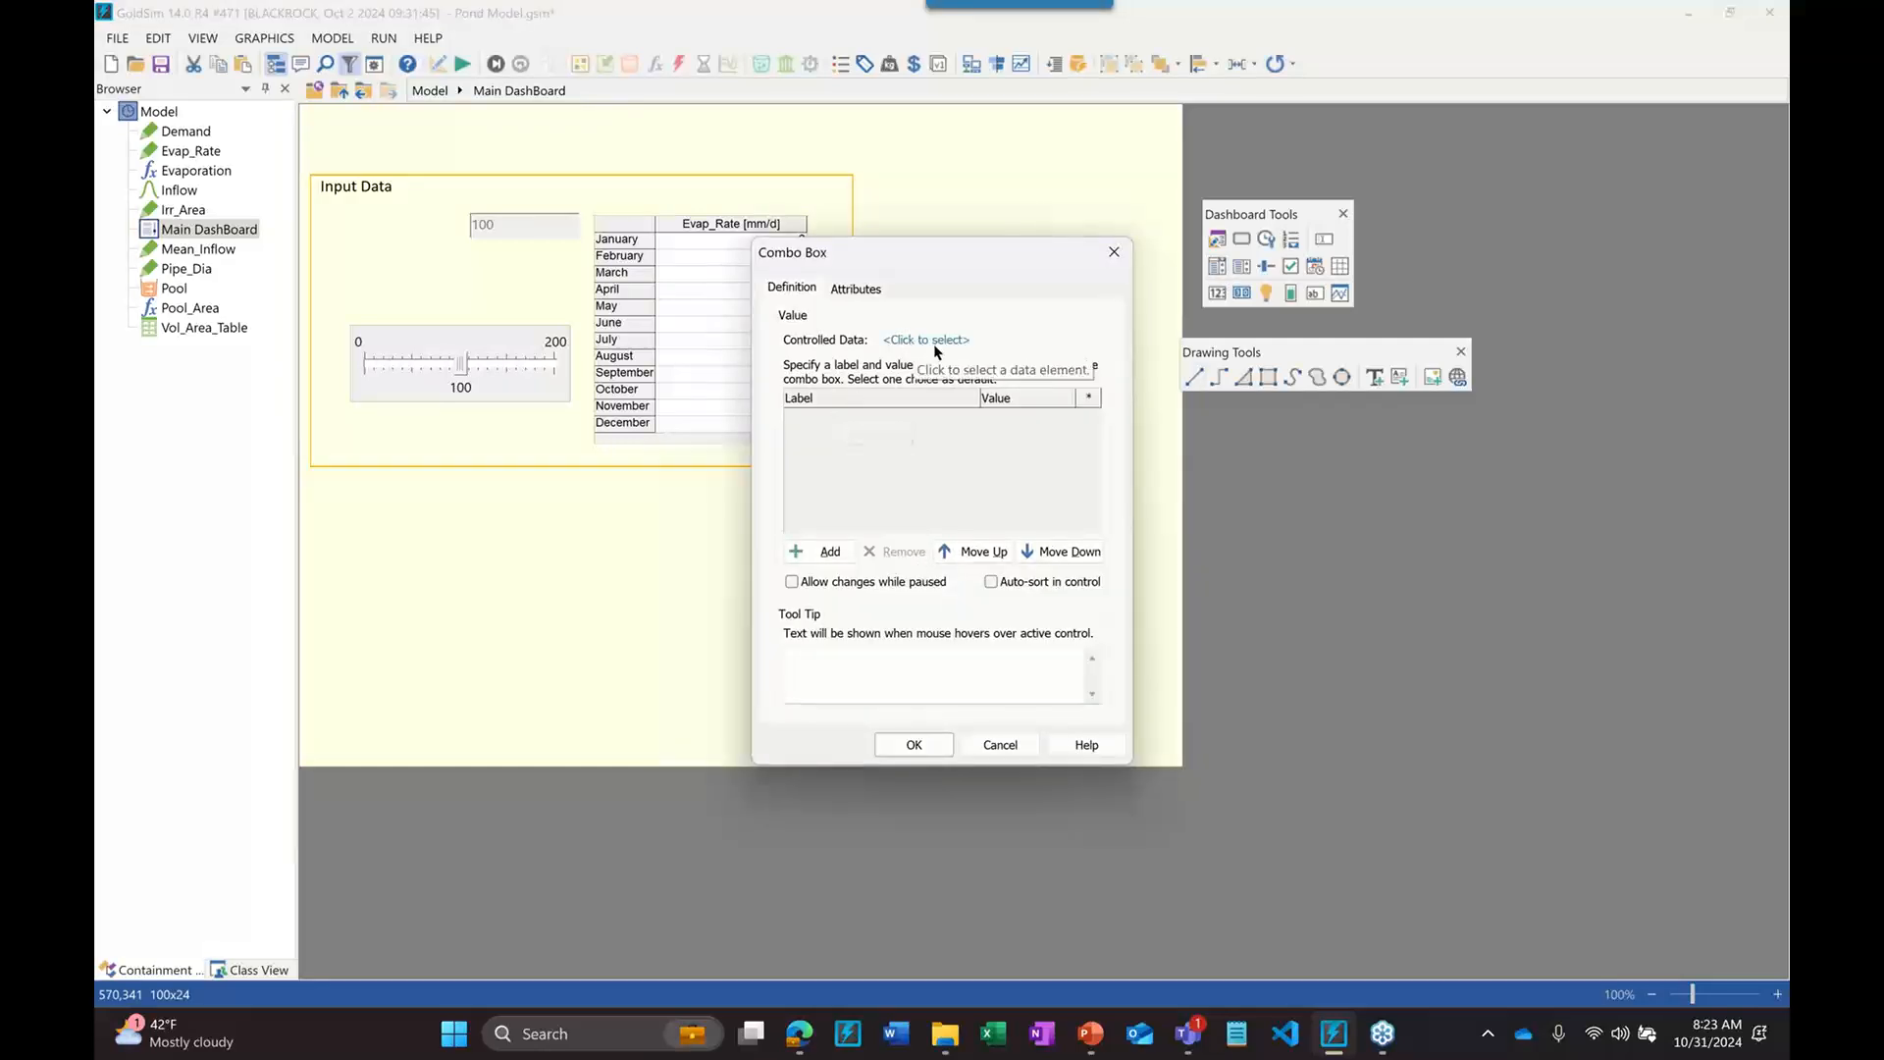
click(901, 745)
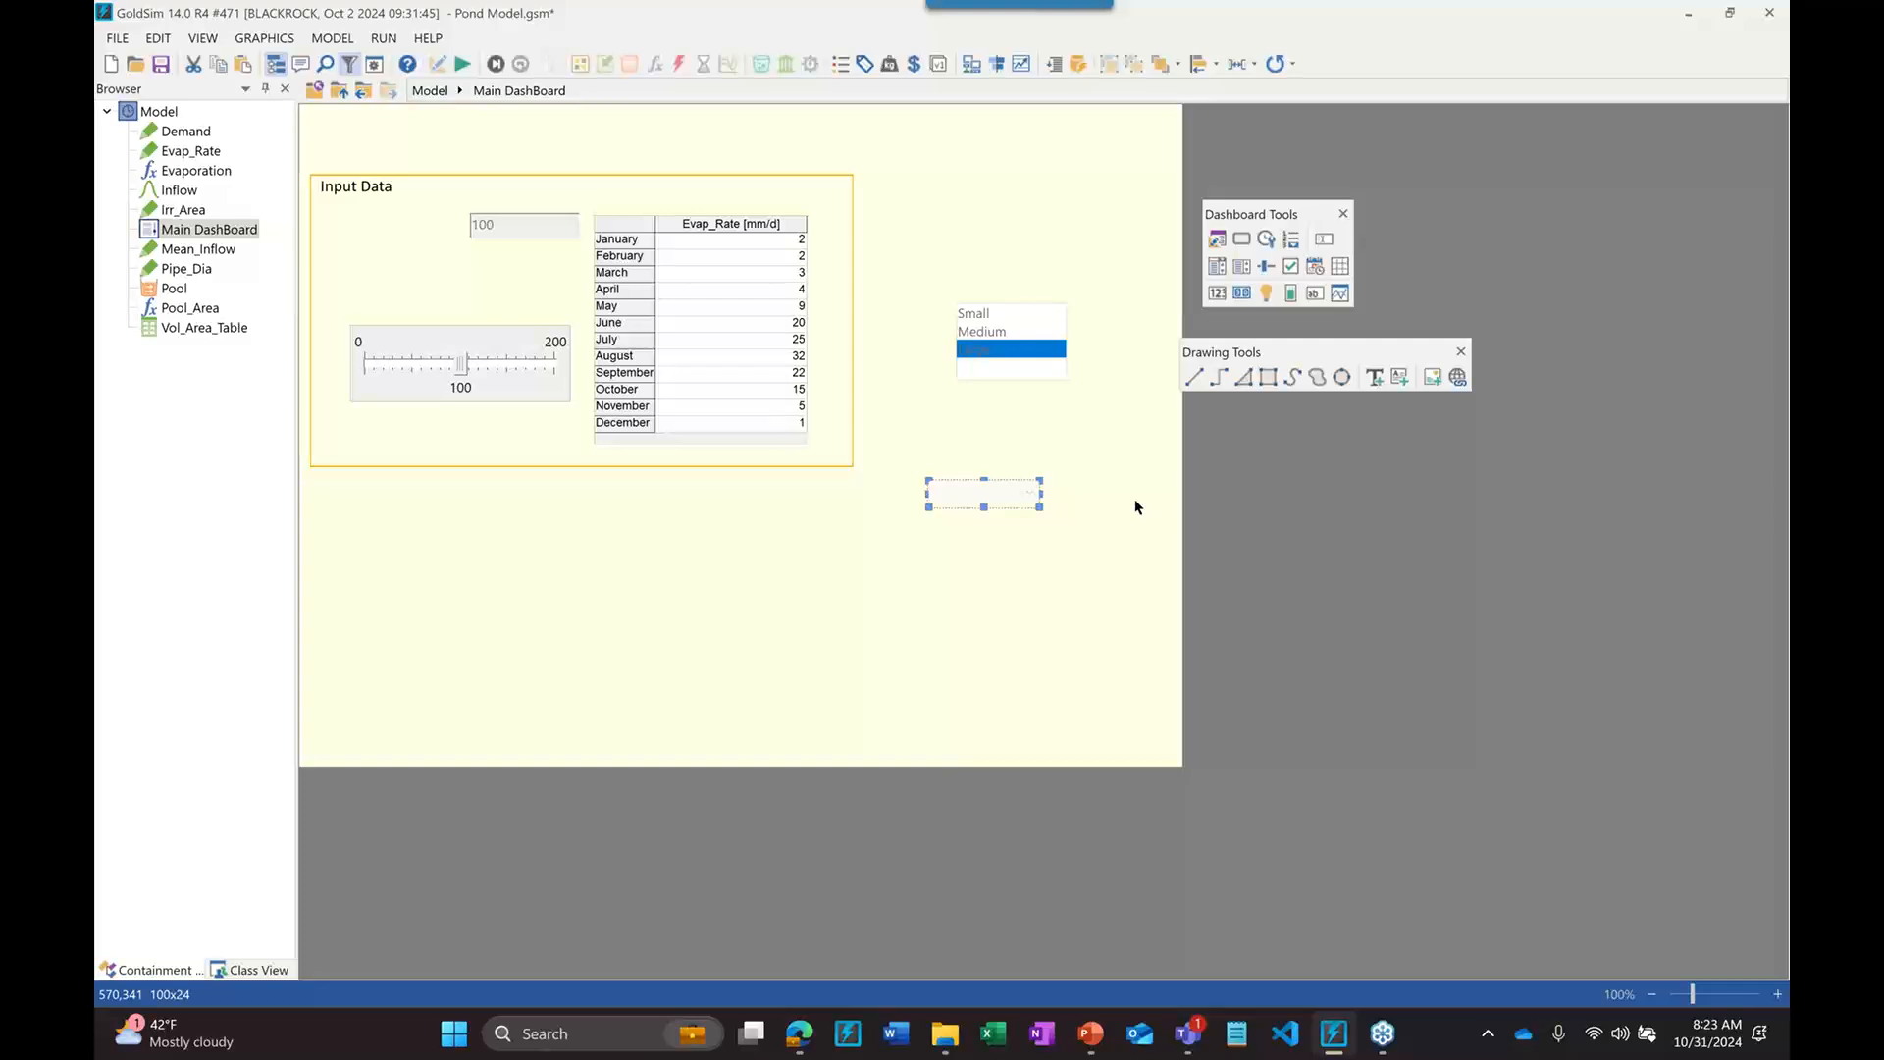
click(1069, 504)
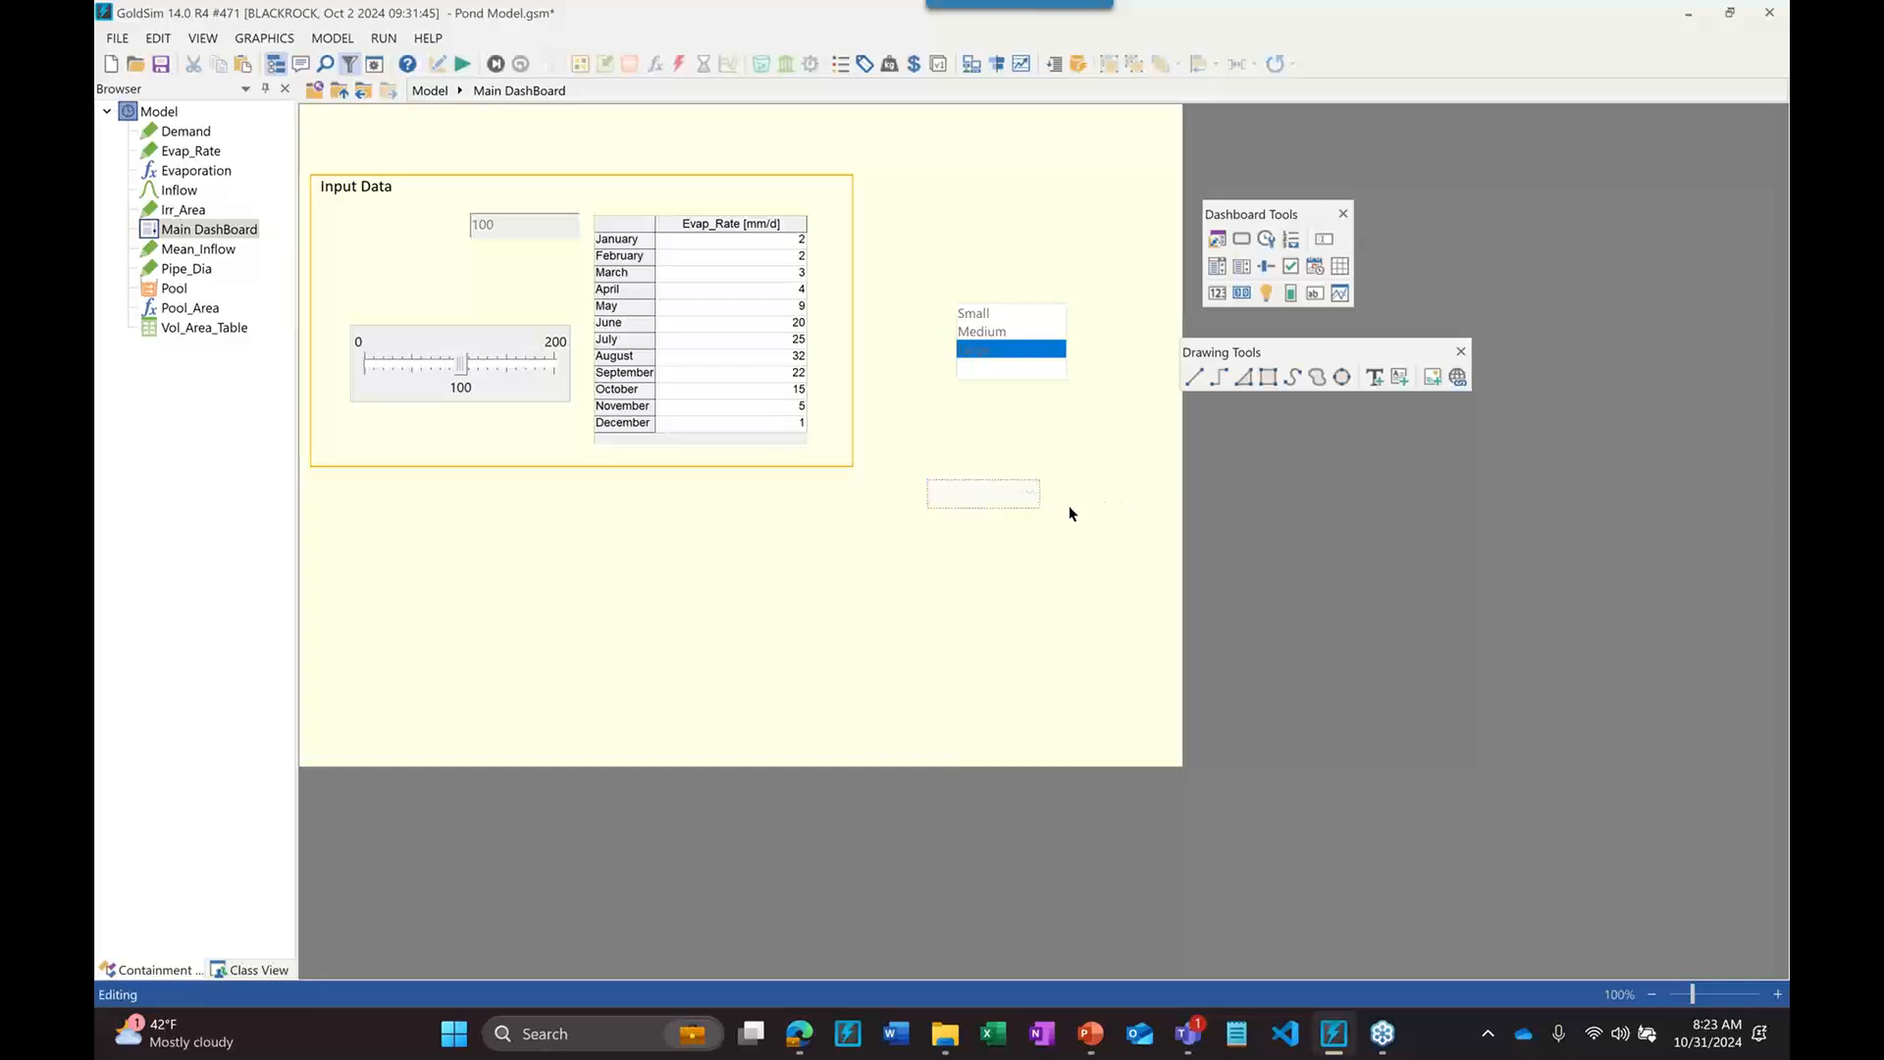
Add a check box to the dashboard and position it just below the Input Data frame, under the slider
click(1290, 266)
click(622, 562)
drag(606, 560, 495, 555)
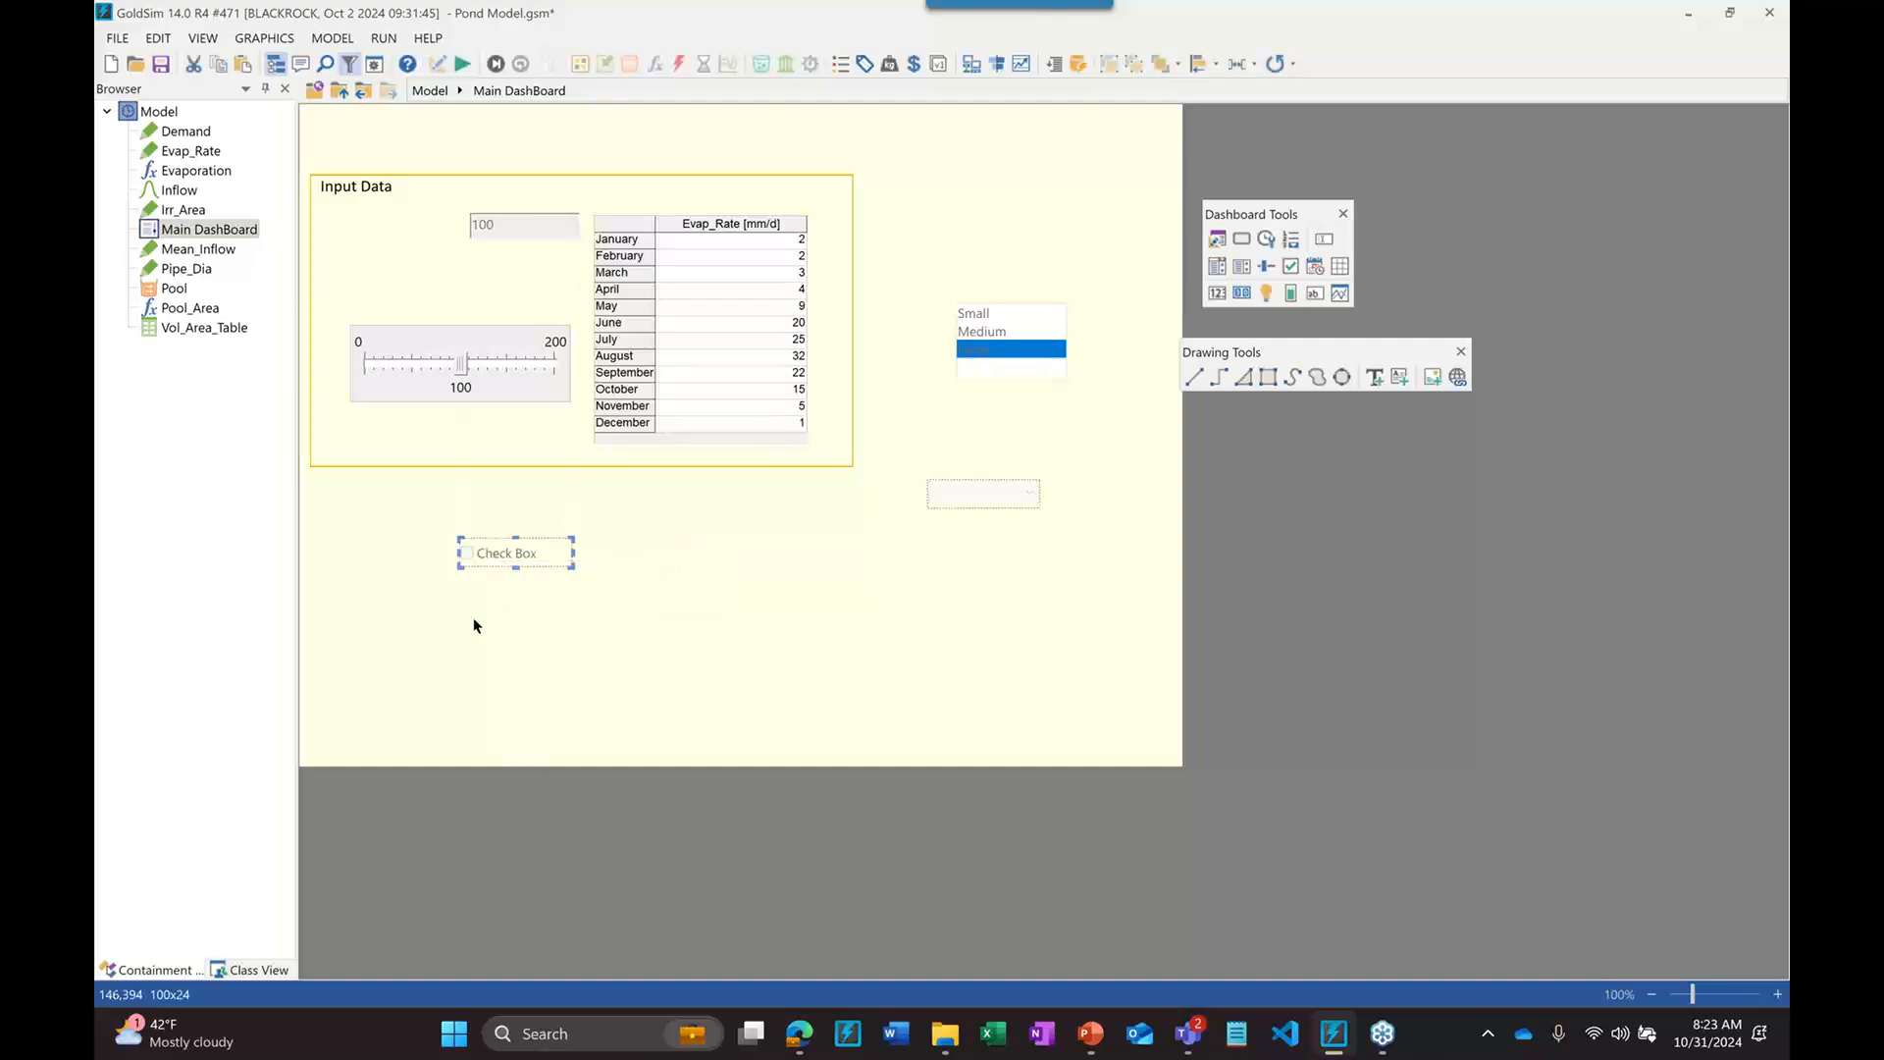
Check the dashboard with active controls, return to edit mode, and widen the check box to about 152 pixels
key(ctrl+d)
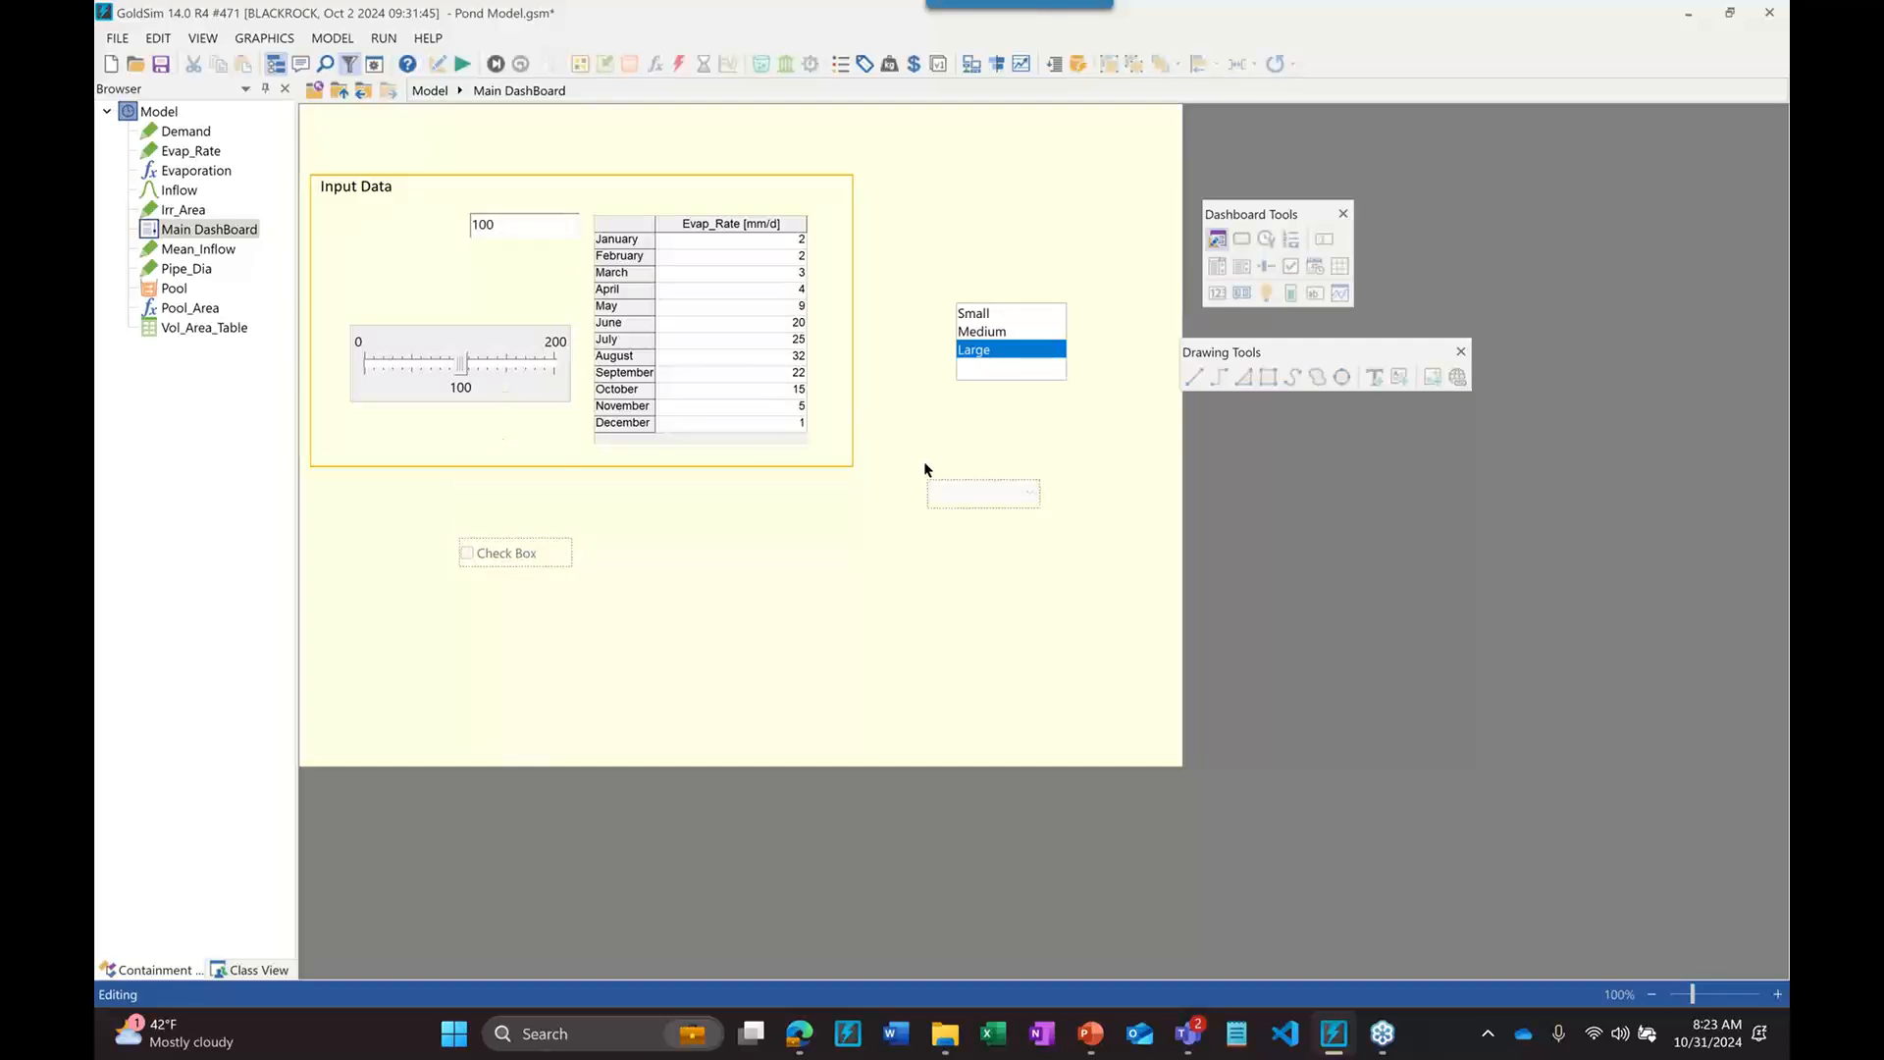
key(ctrl+d)
click(539, 559)
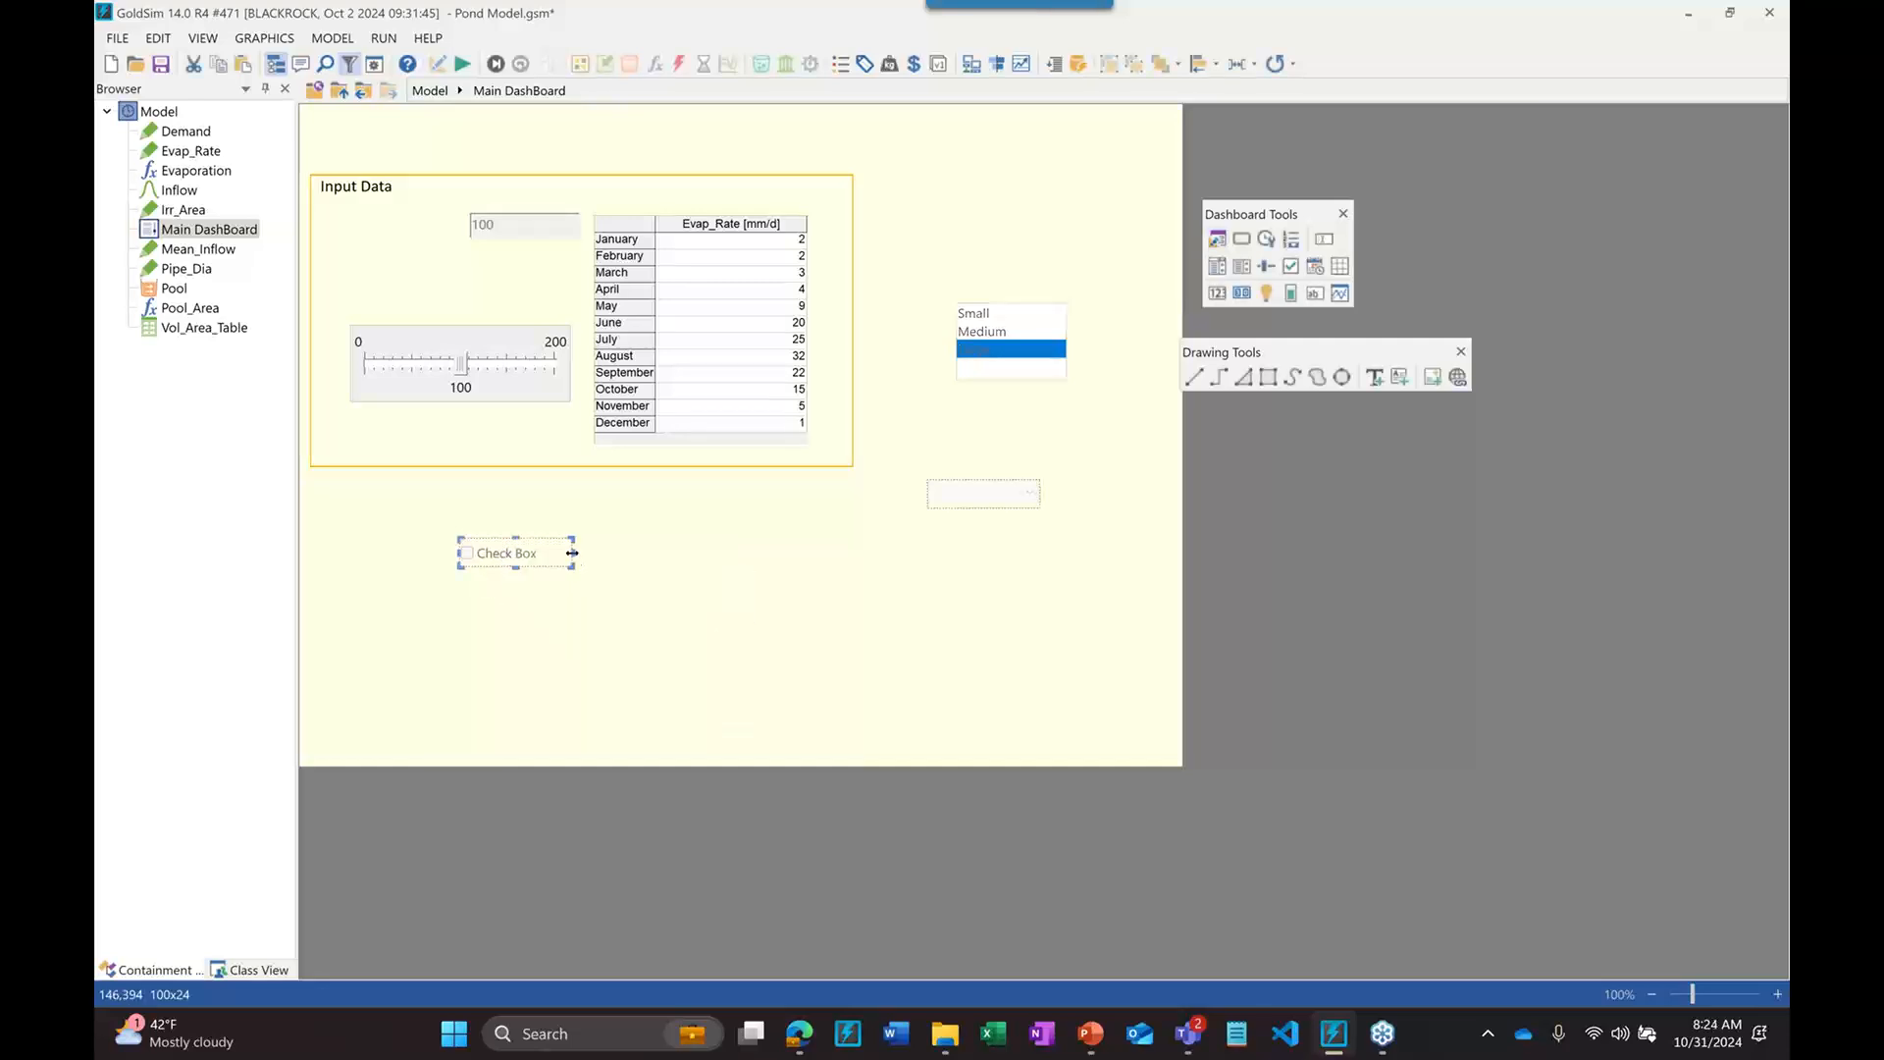
drag(572, 553, 630, 552)
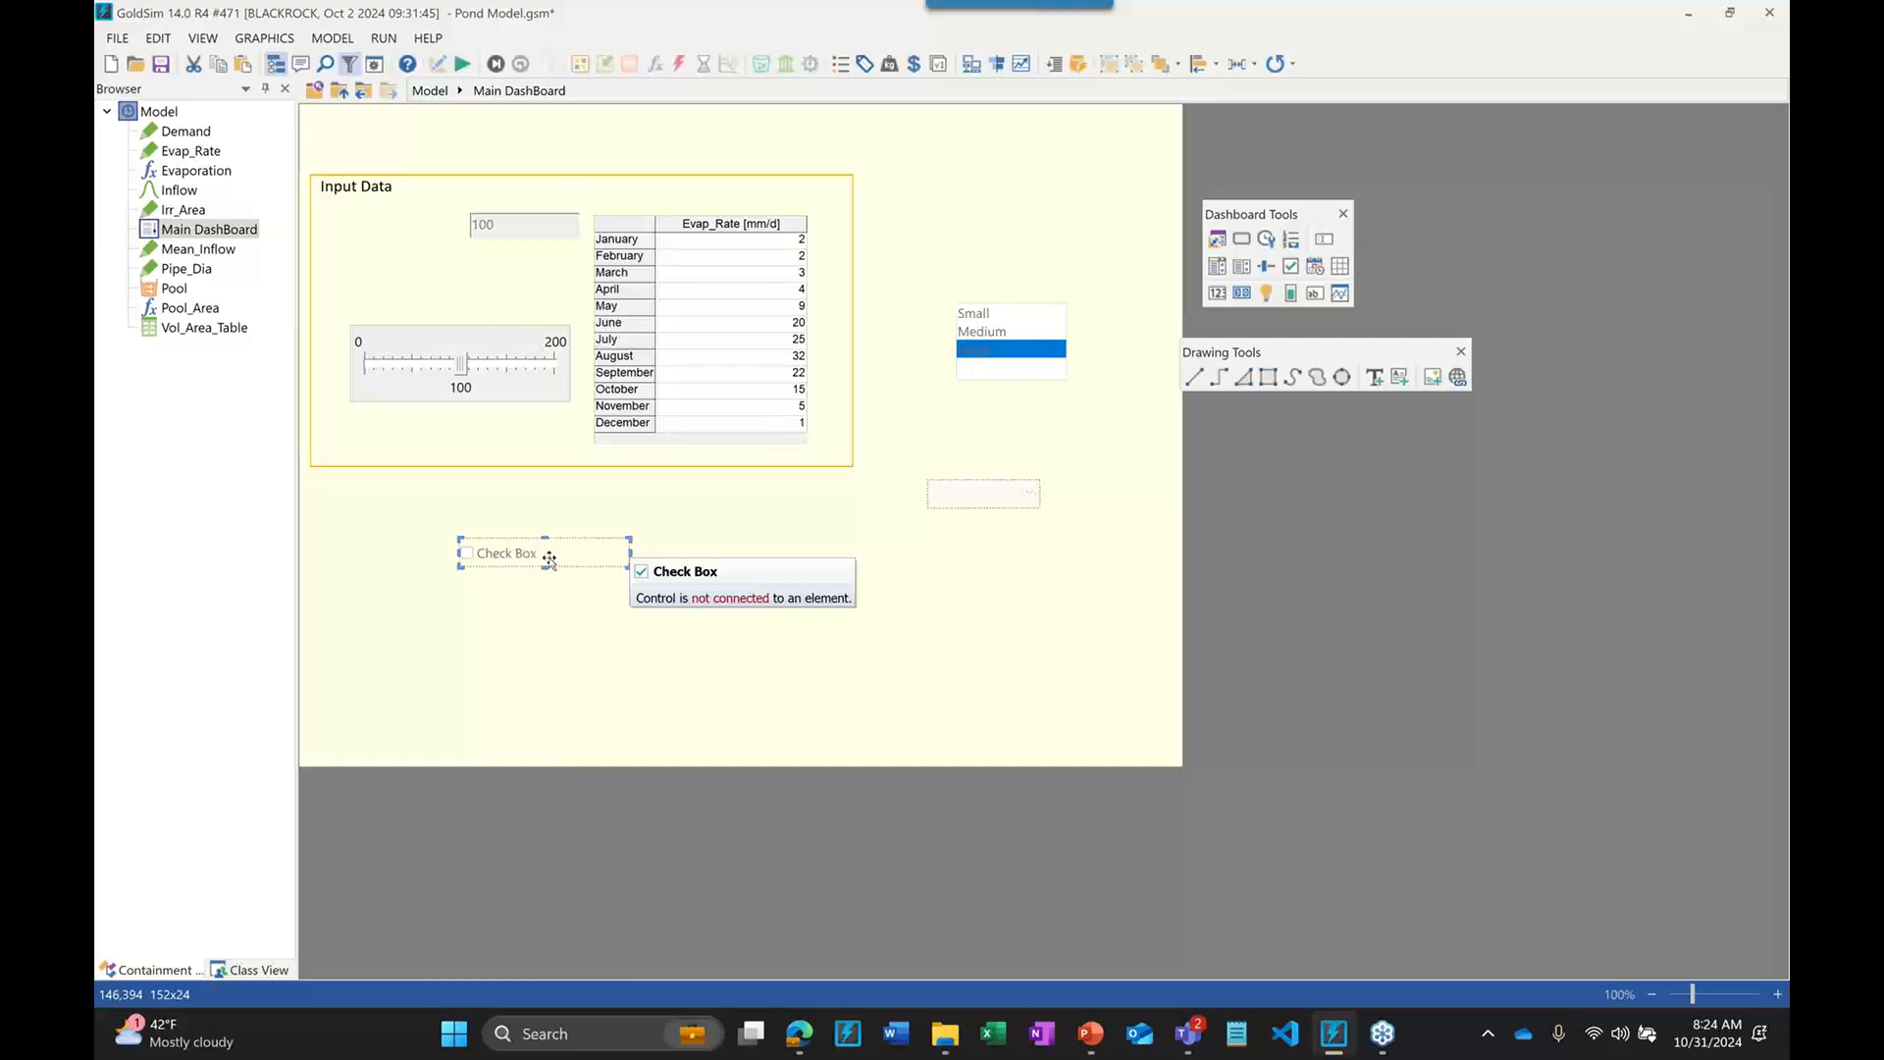
Change the Demand slider's background color to the pale yellow of the dashboard
click(520, 361)
double_click(520, 361)
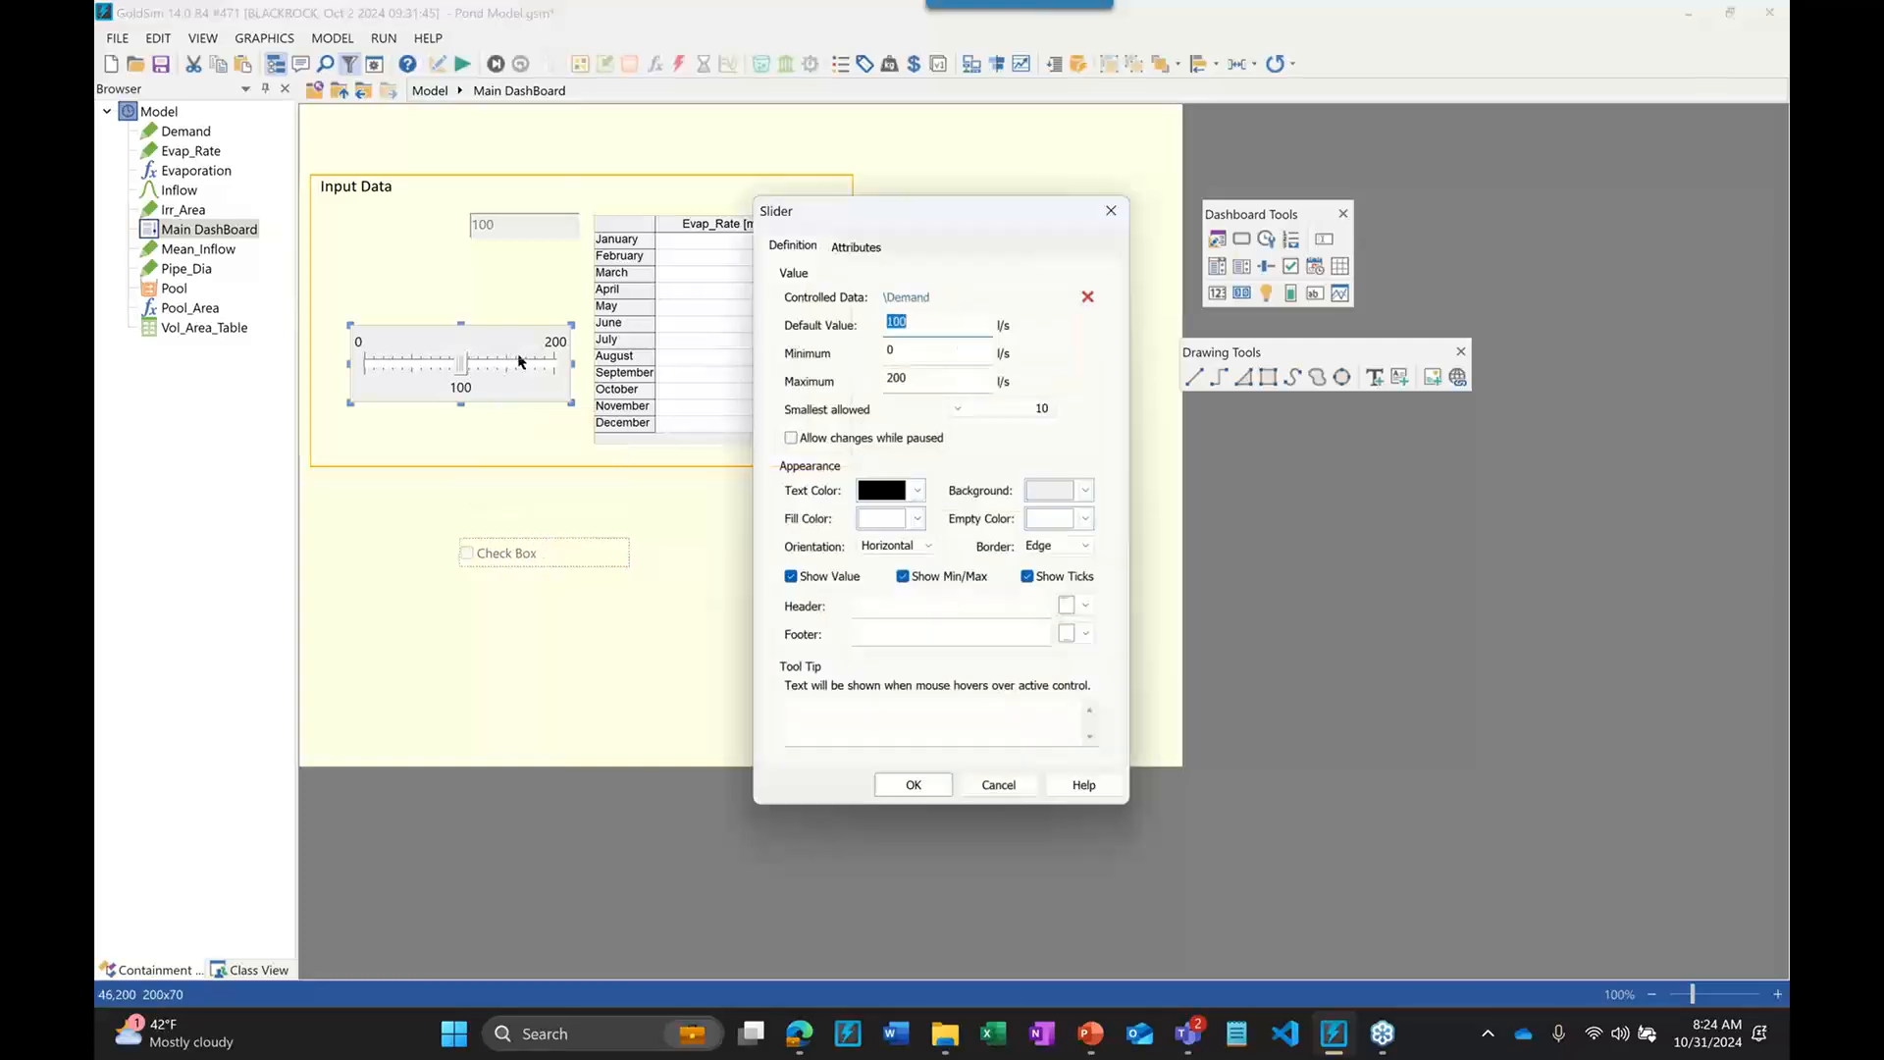
click(1086, 491)
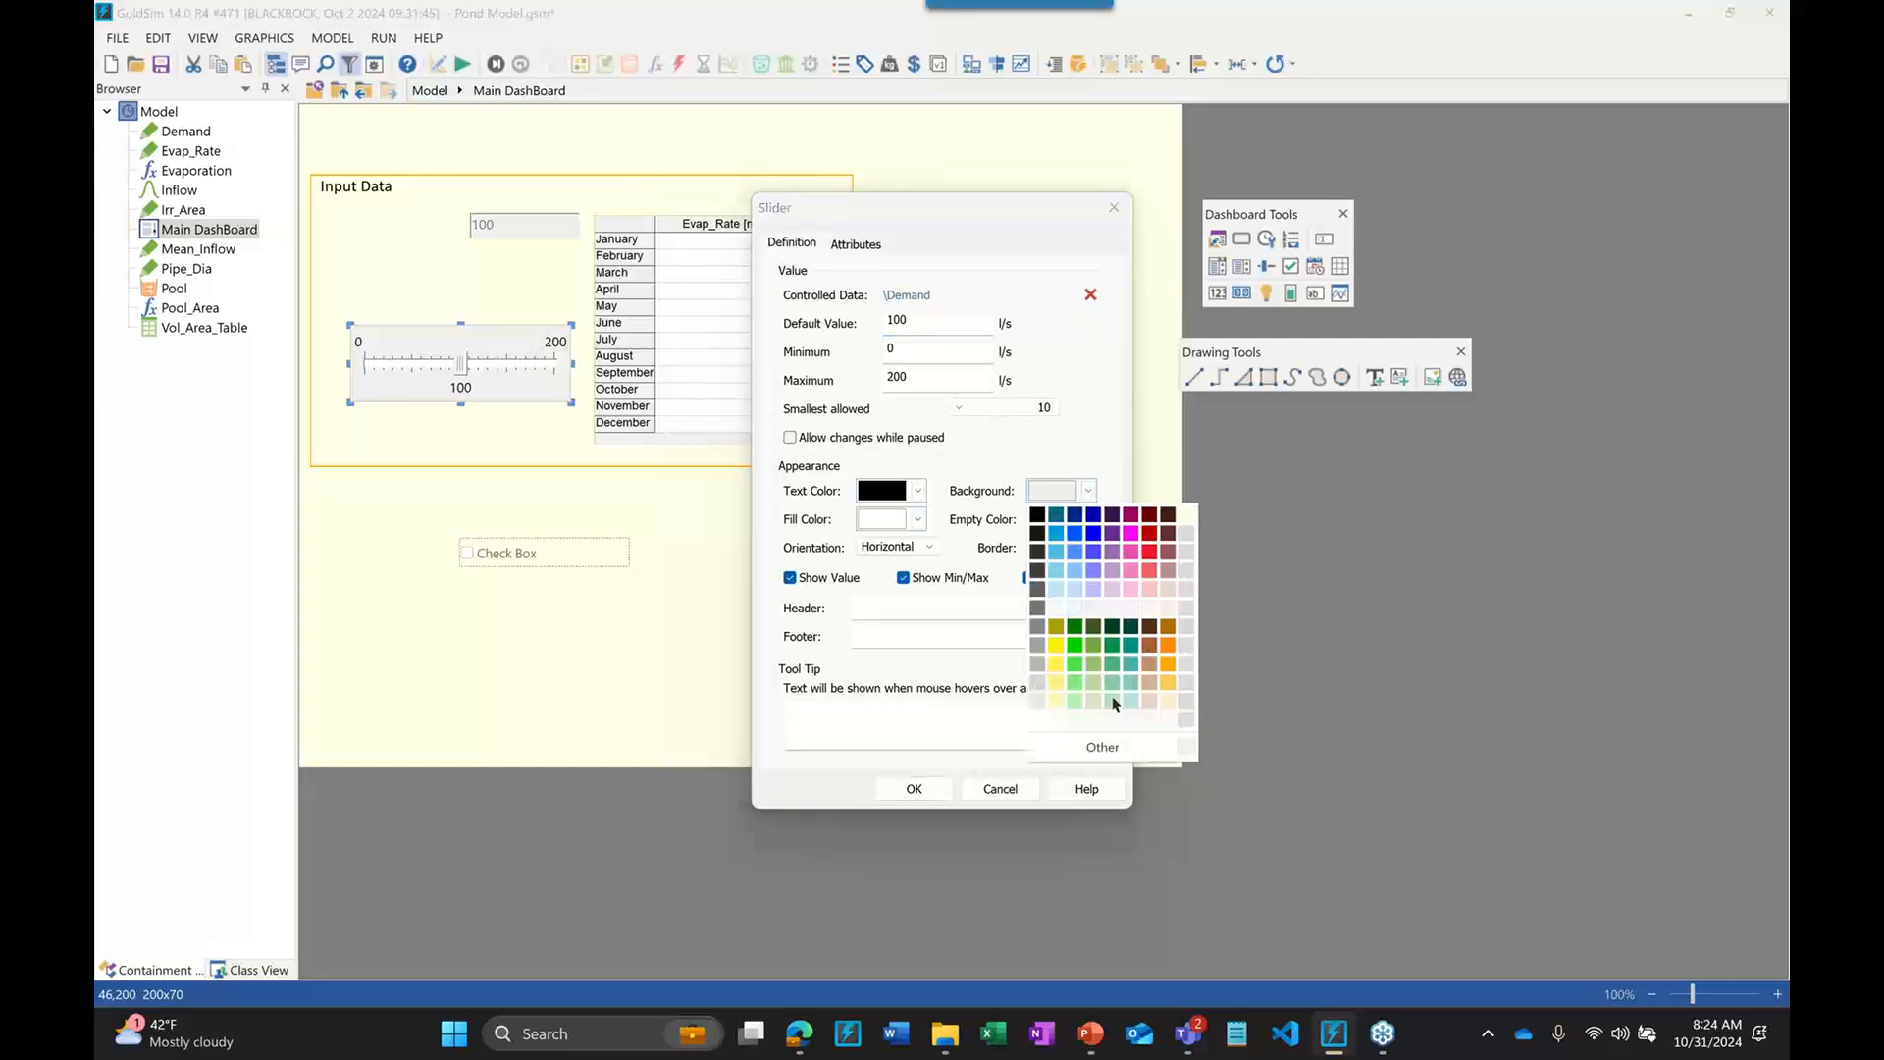
click(1185, 551)
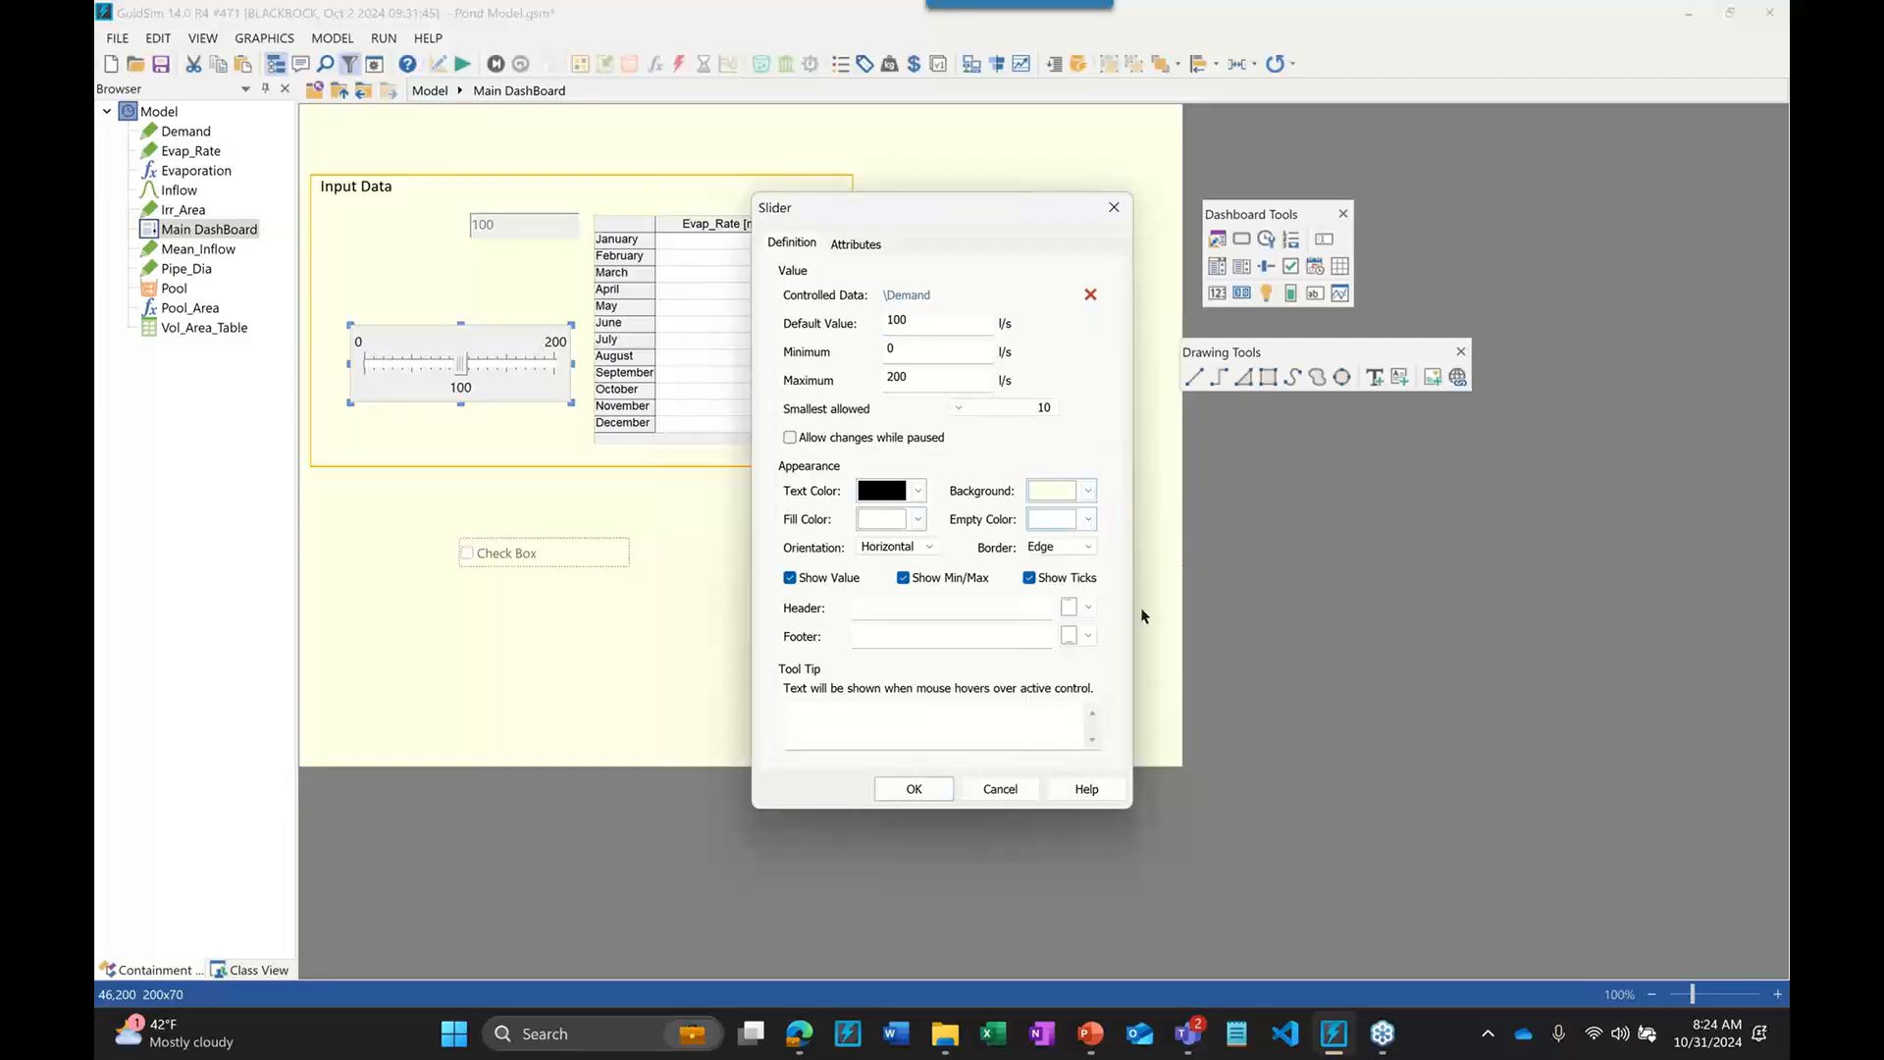
click(913, 788)
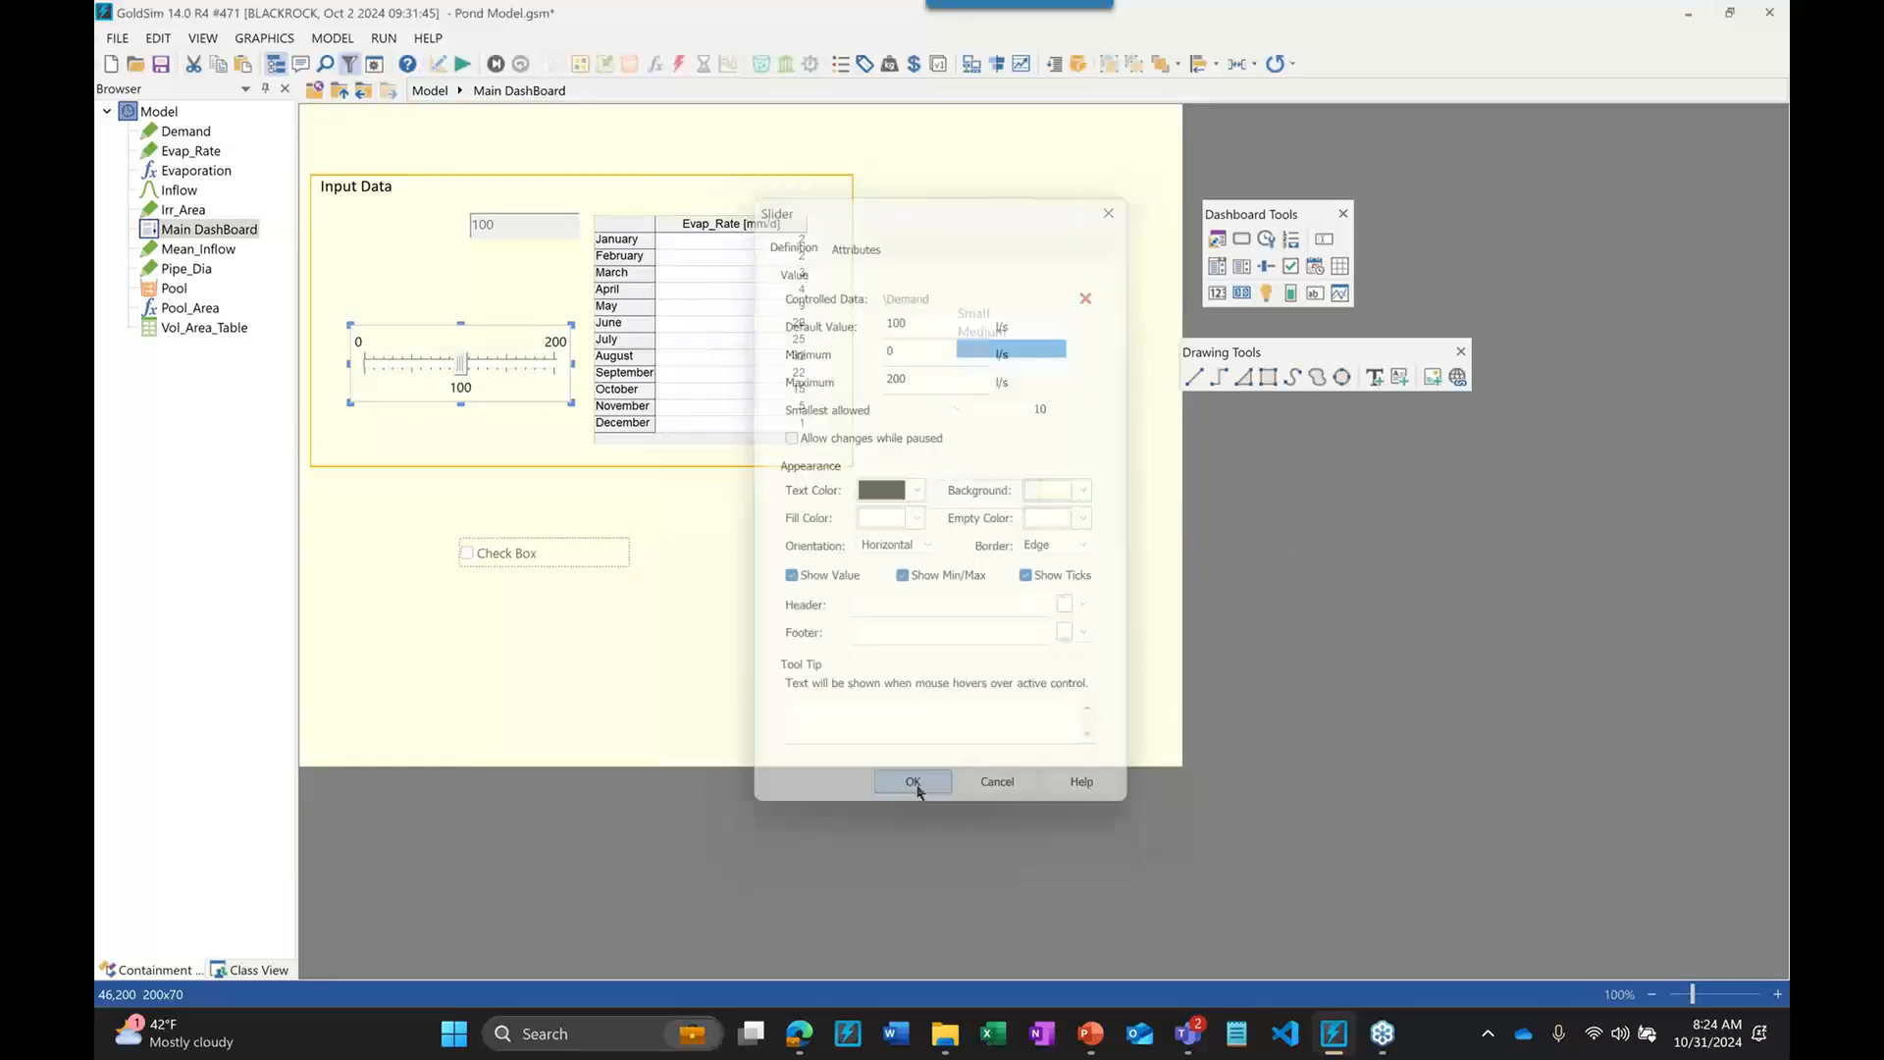
Set the Demand slider's border to None
double_click(511, 400)
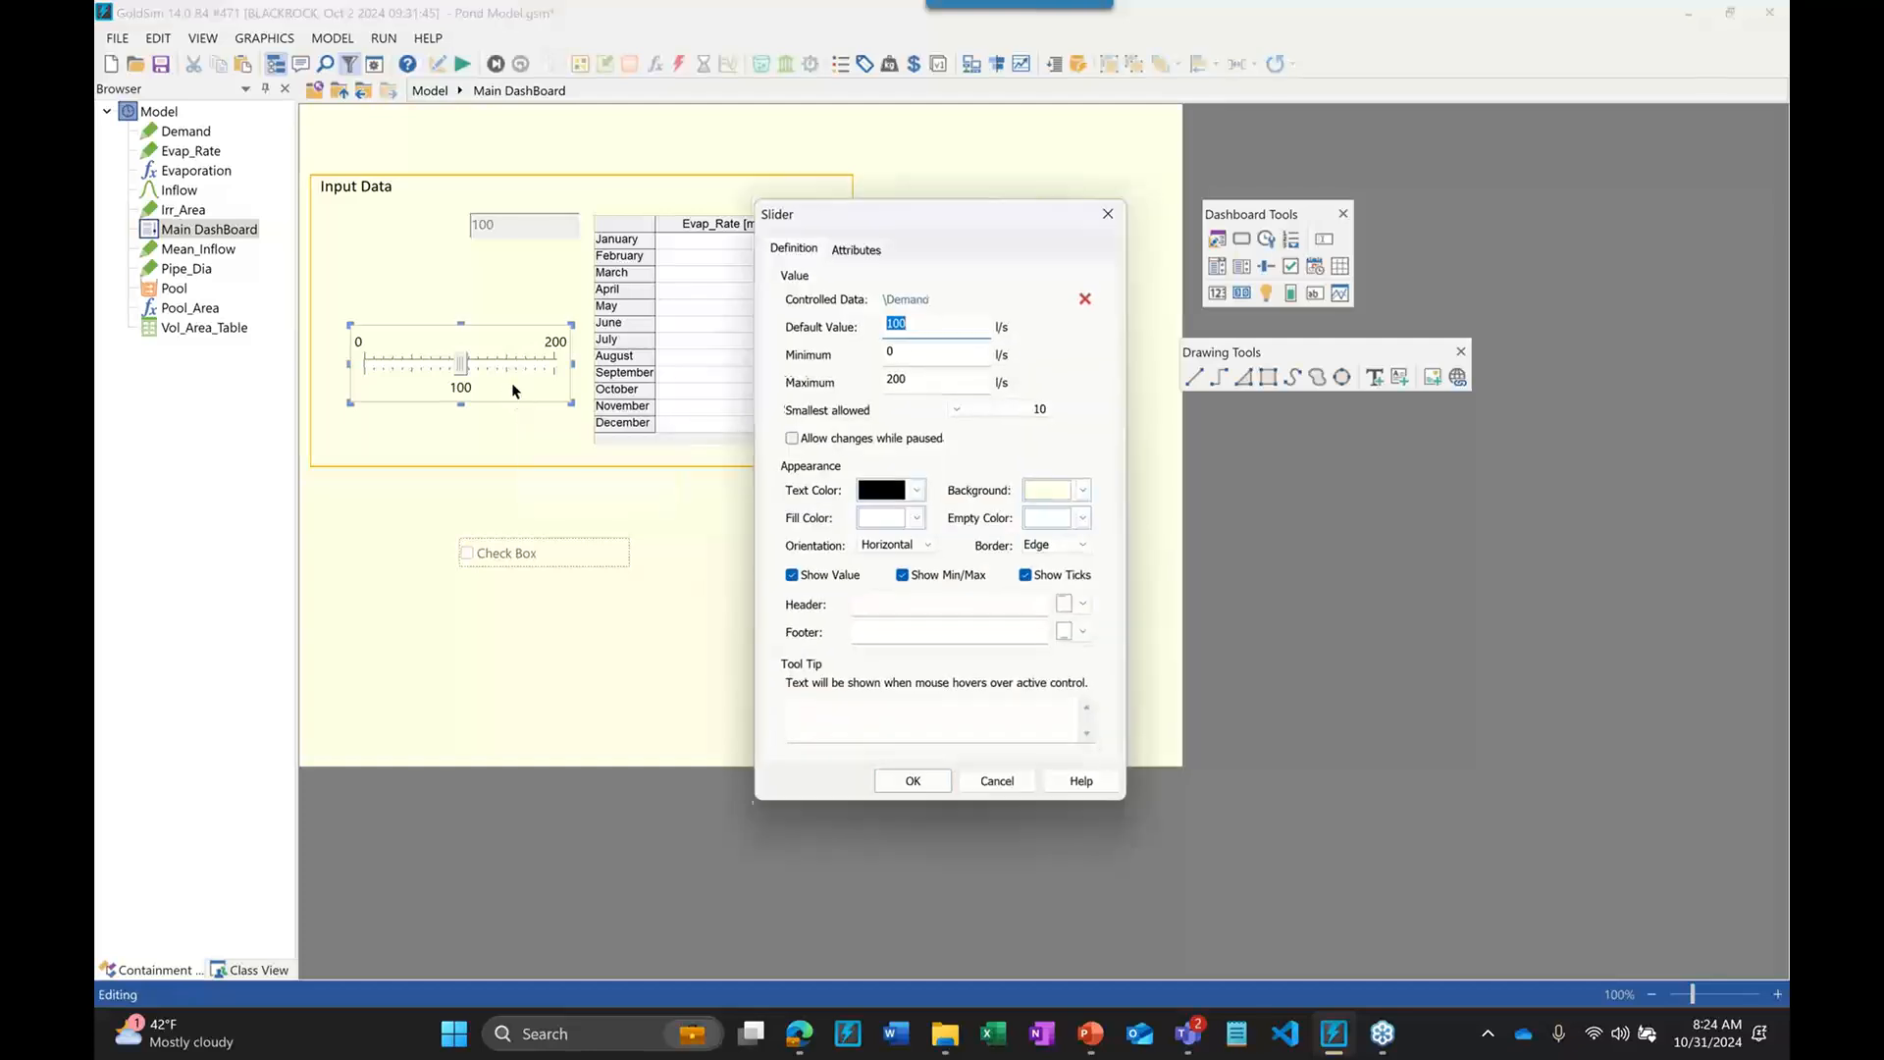
click(1045, 549)
click(1048, 552)
click(1049, 554)
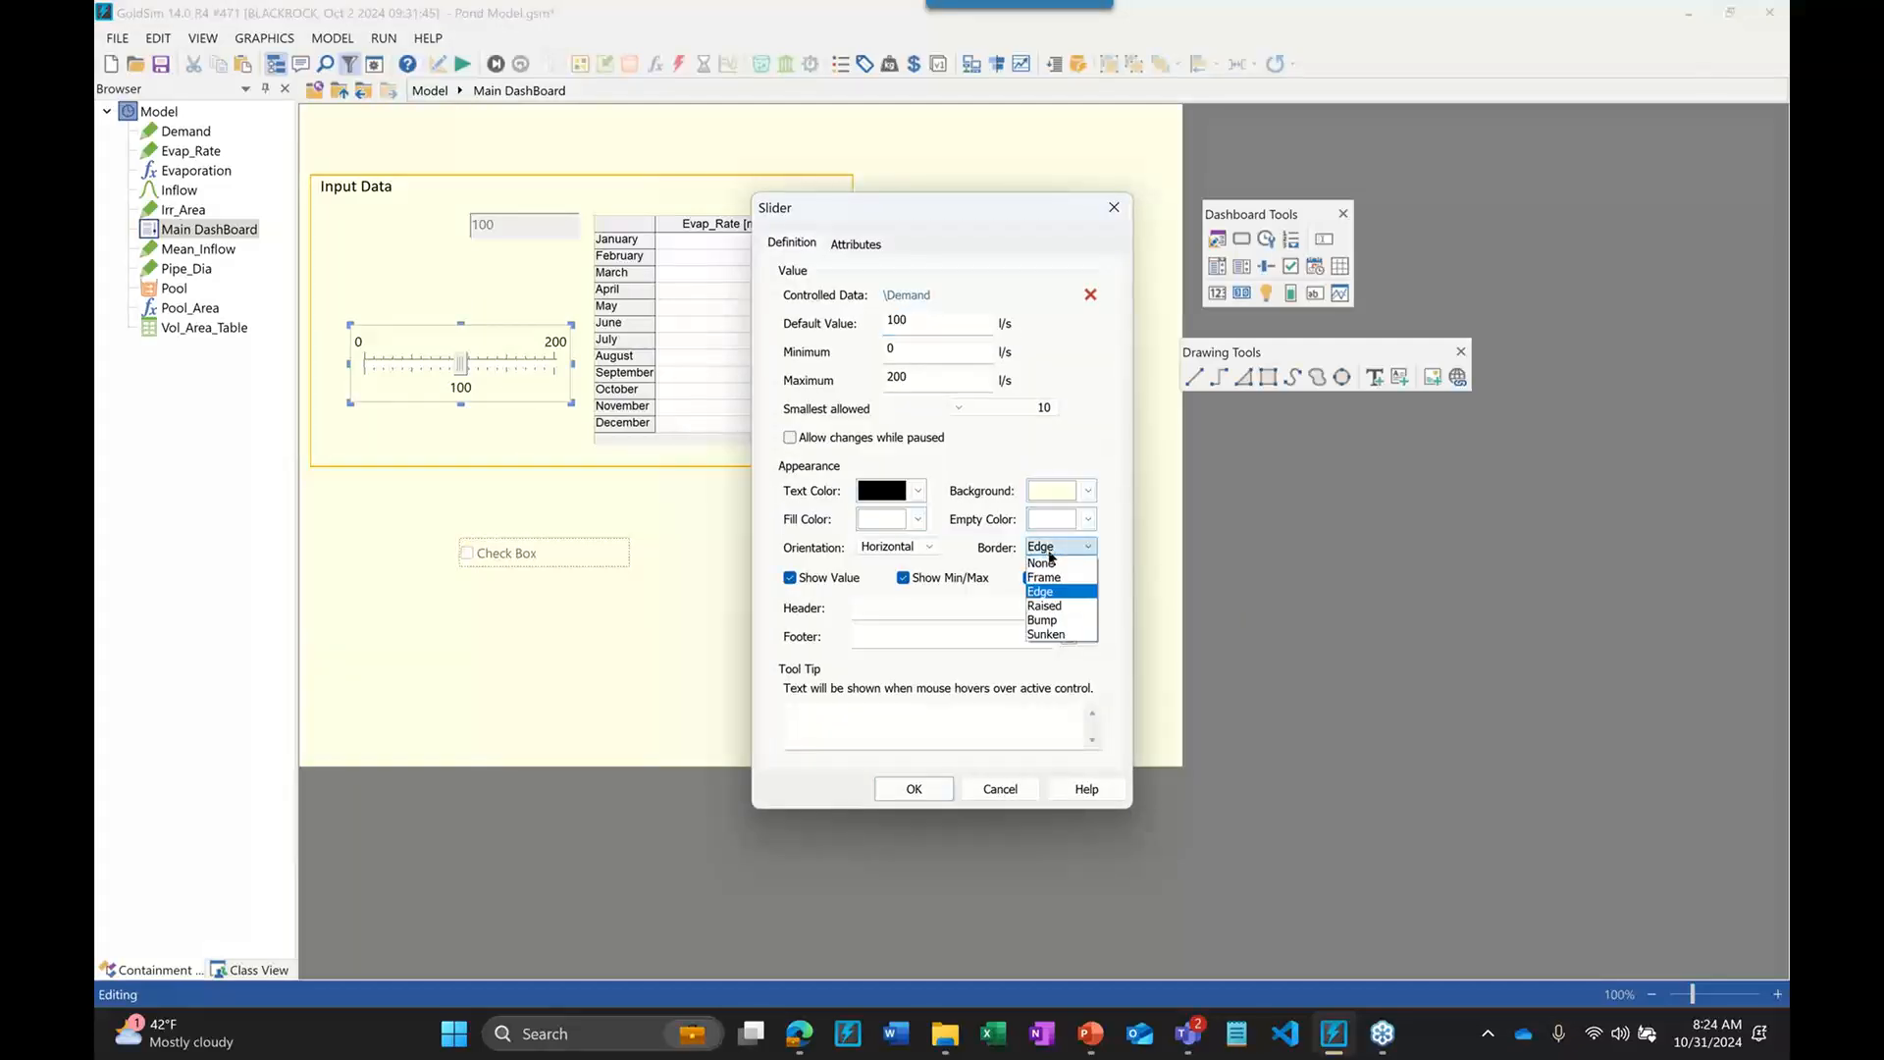
click(1042, 562)
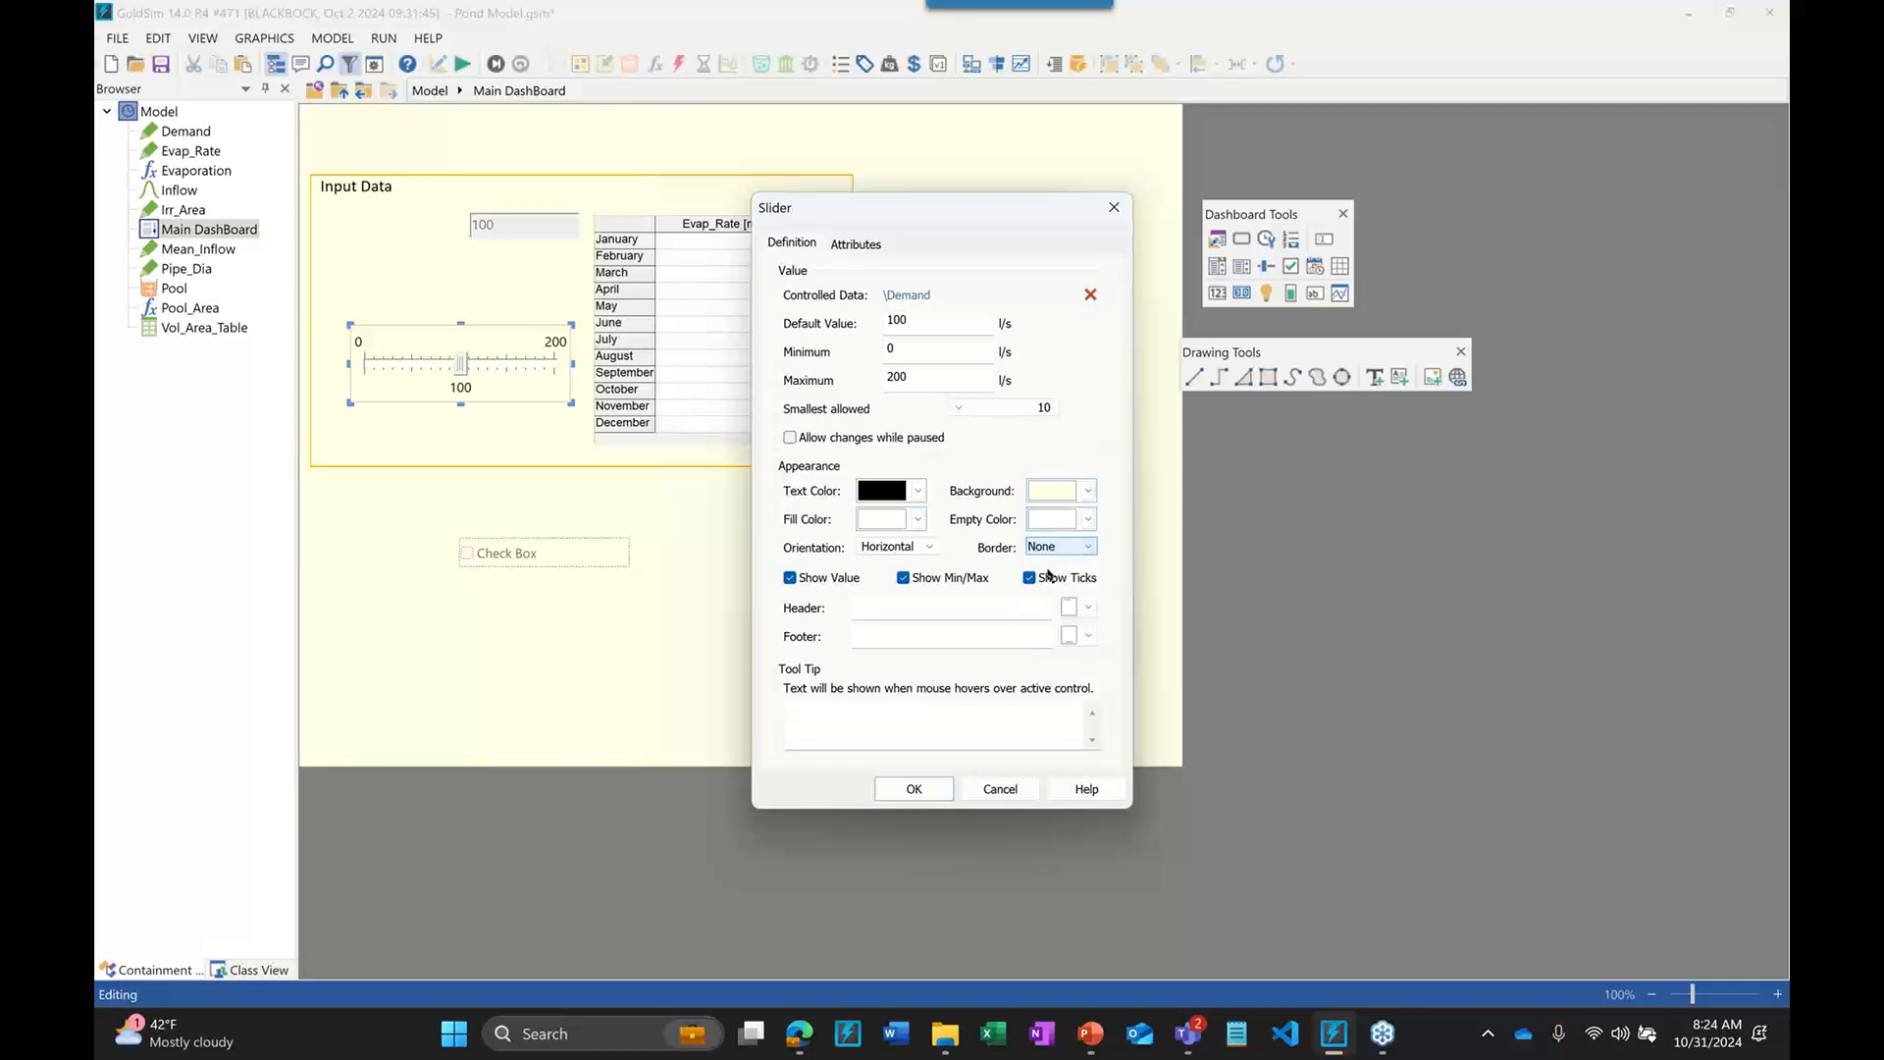
click(907, 788)
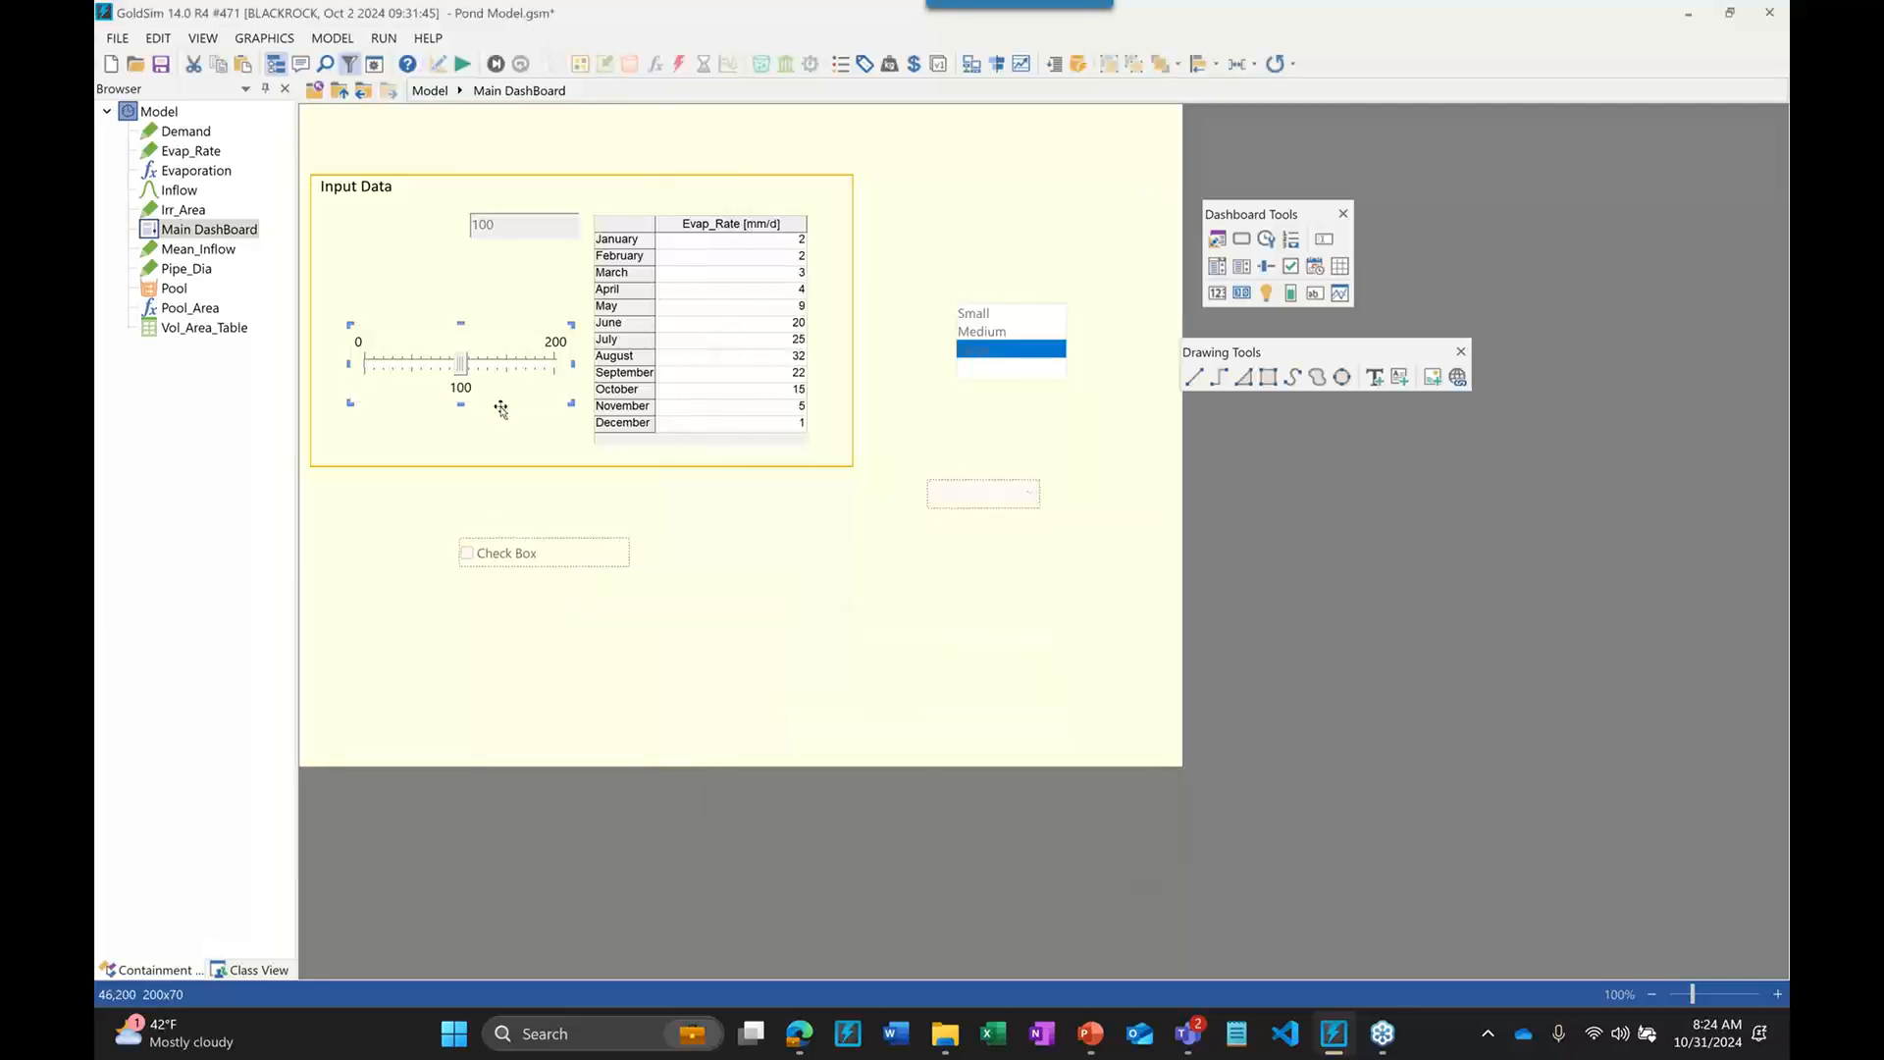
click(1060, 580)
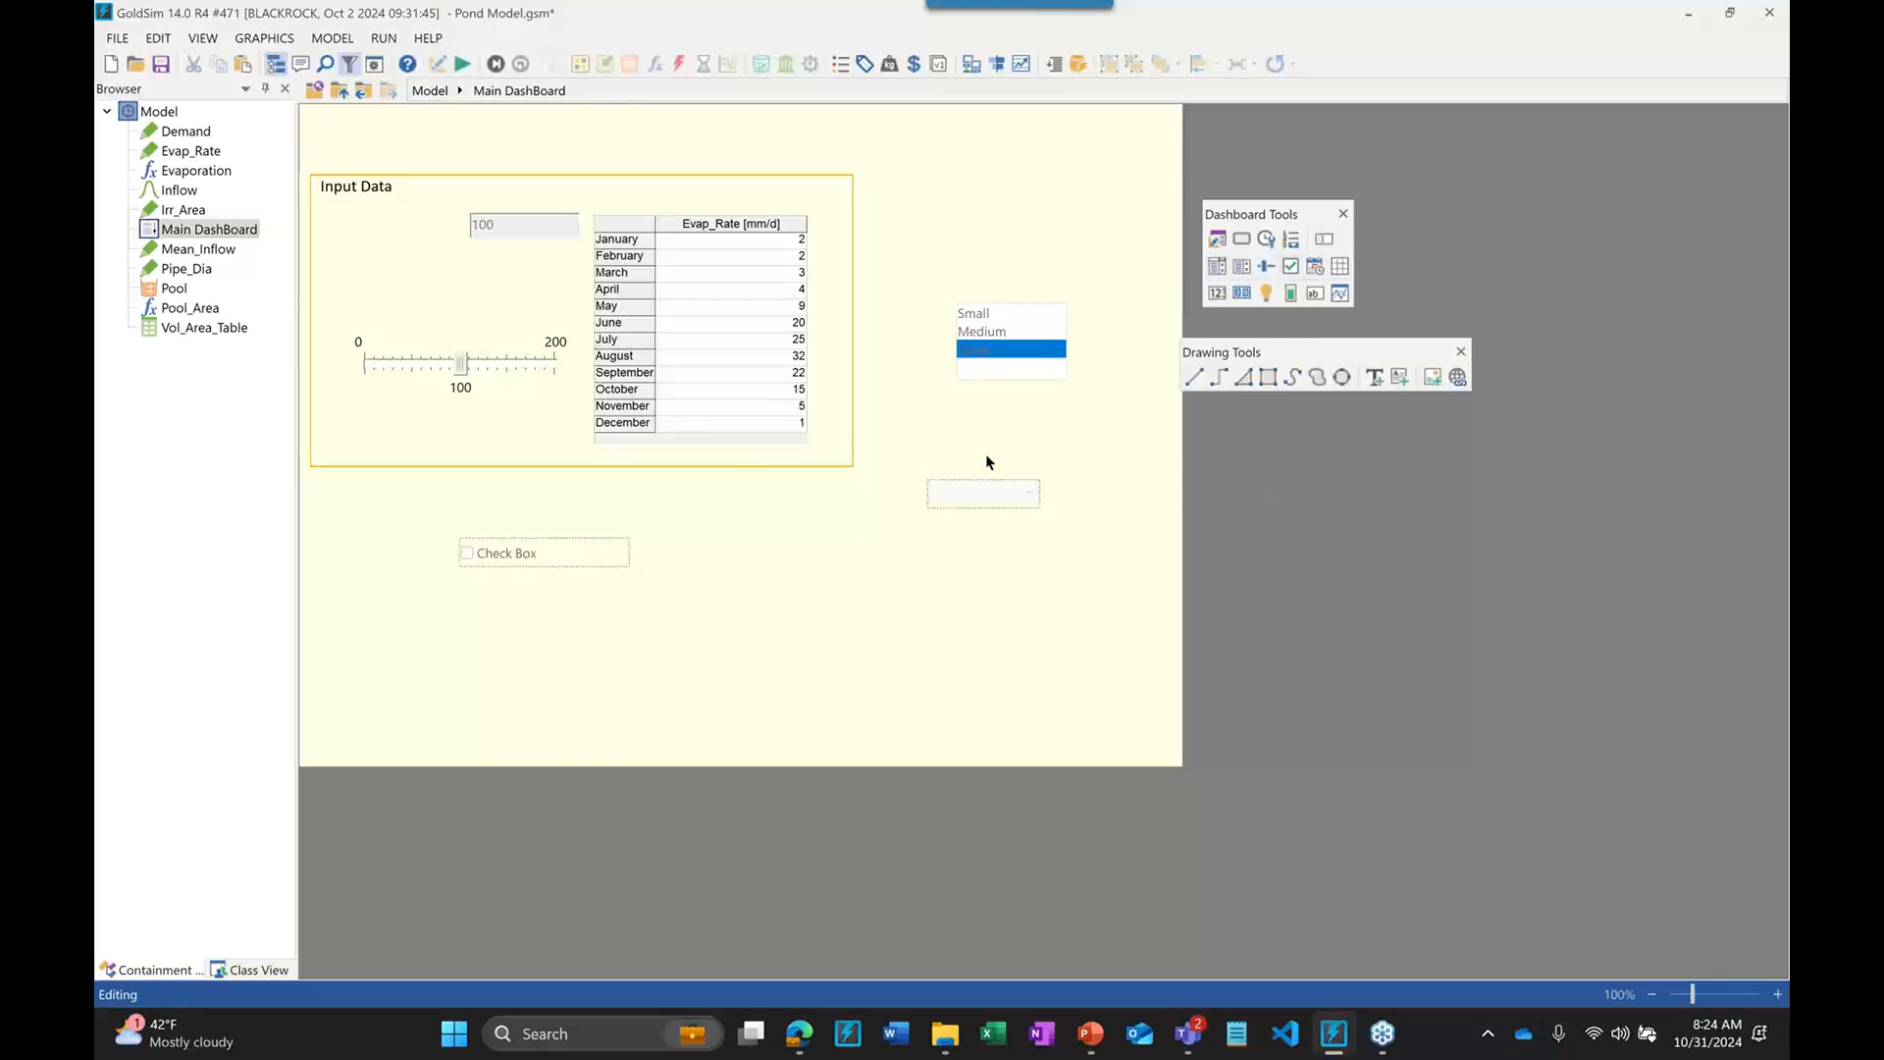
Delete the check box, the combo box and the pipe diameter list box from the dashboard
click(589, 550)
key(Delete)
click(943, 497)
key(Delete)
click(1015, 371)
key(Delete)
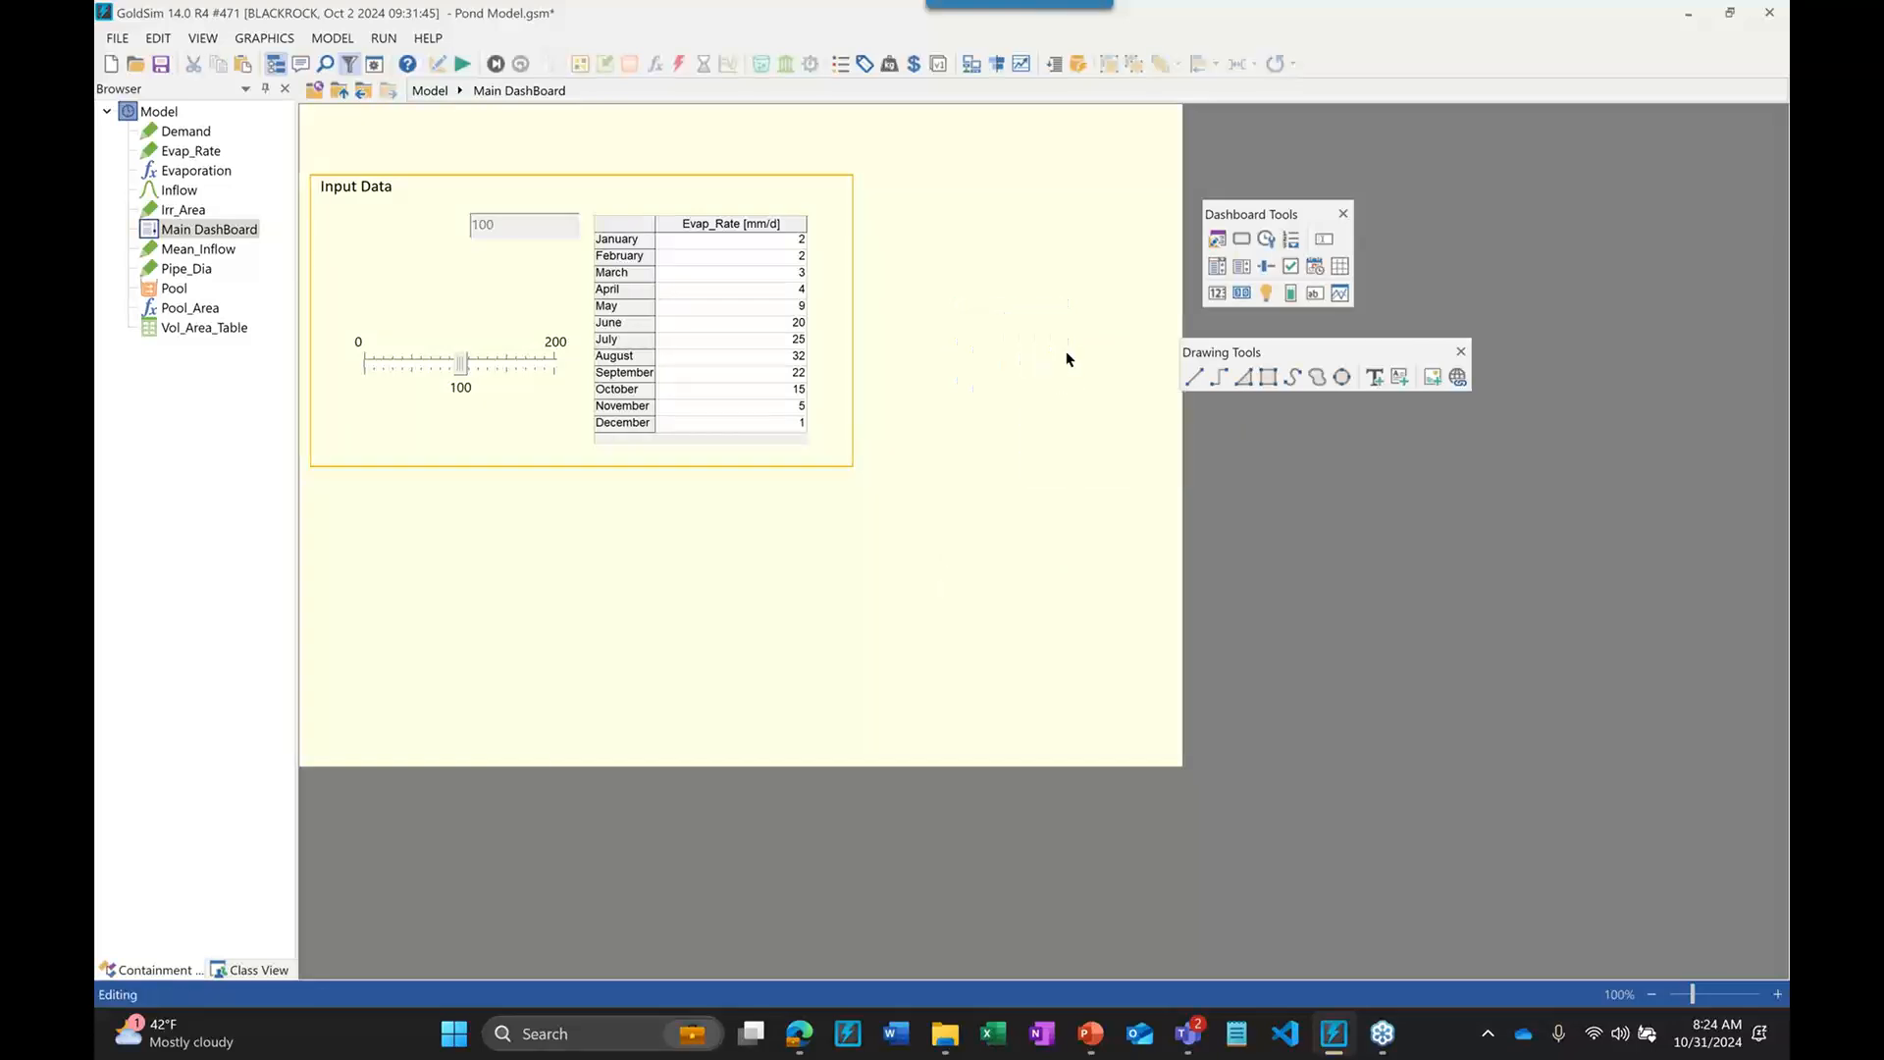
Add a result display below the Input Data frame and view its properties, leaving it unlinked
click(1217, 294)
click(492, 517)
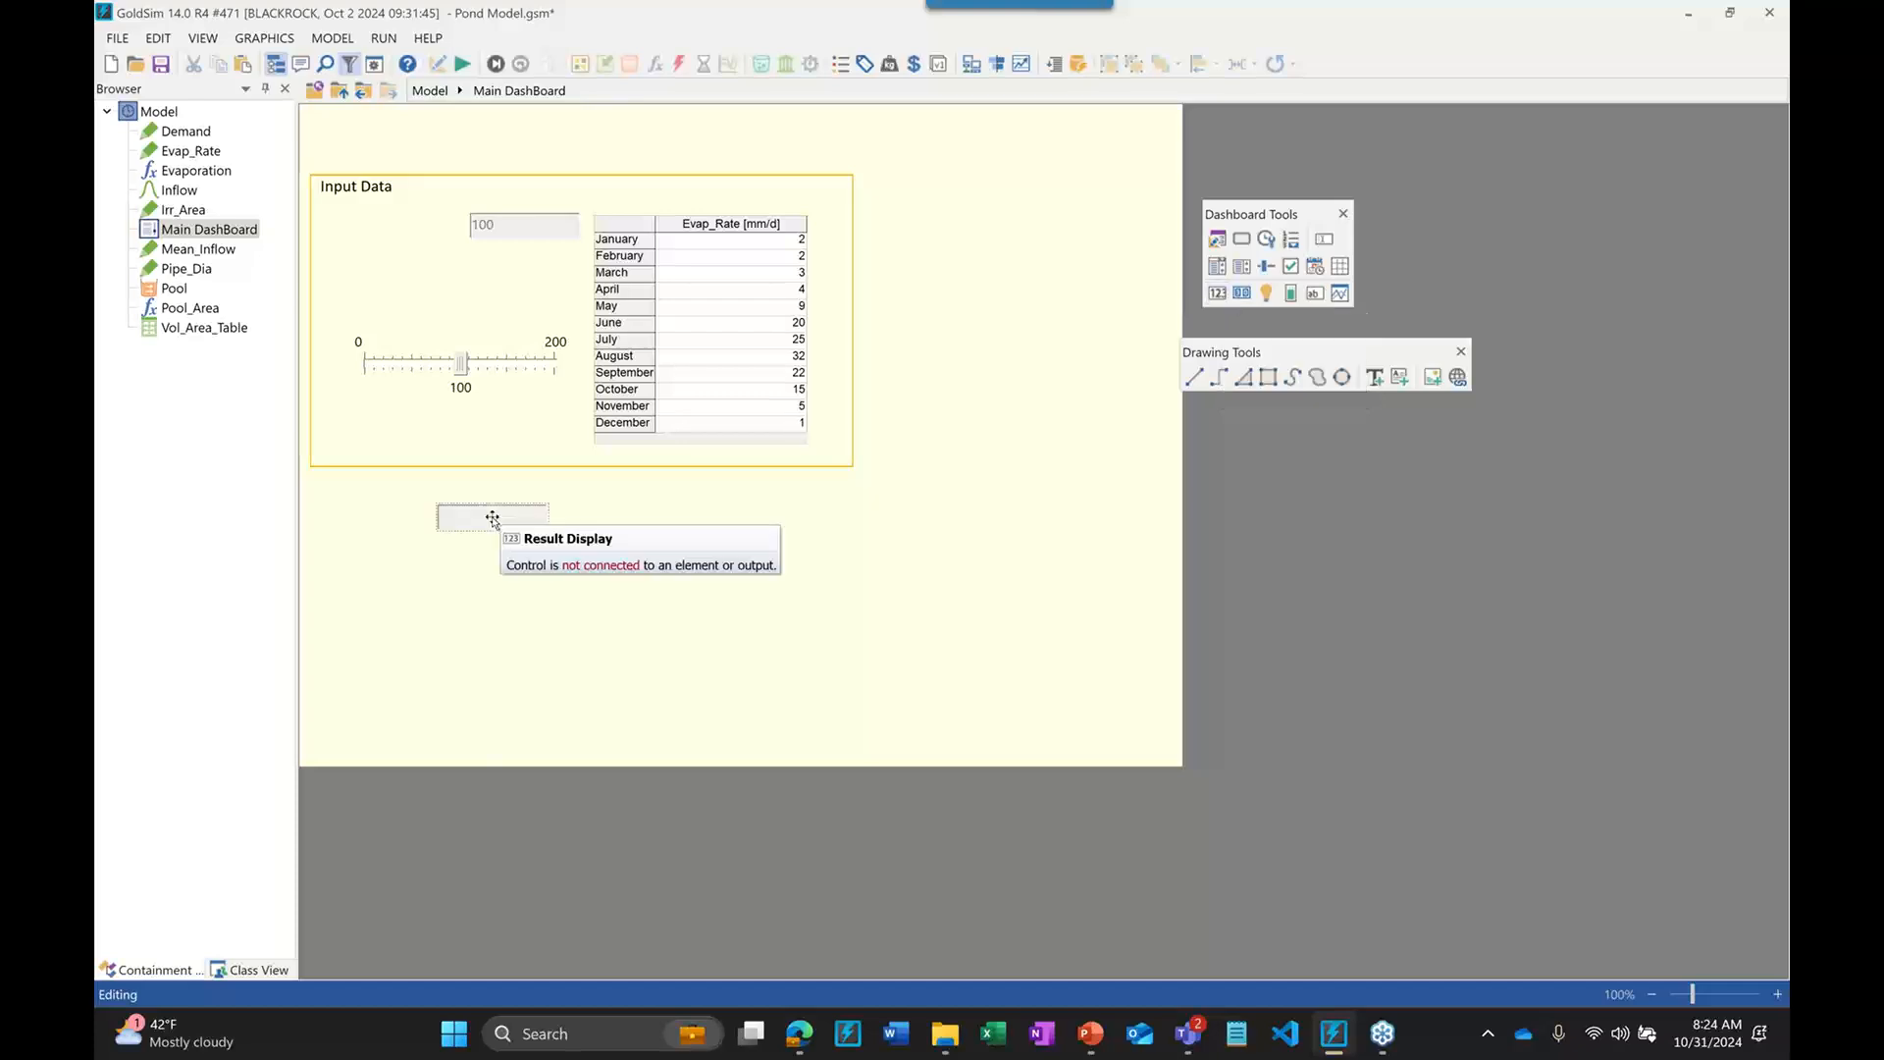
click(459, 517)
double_click(459, 517)
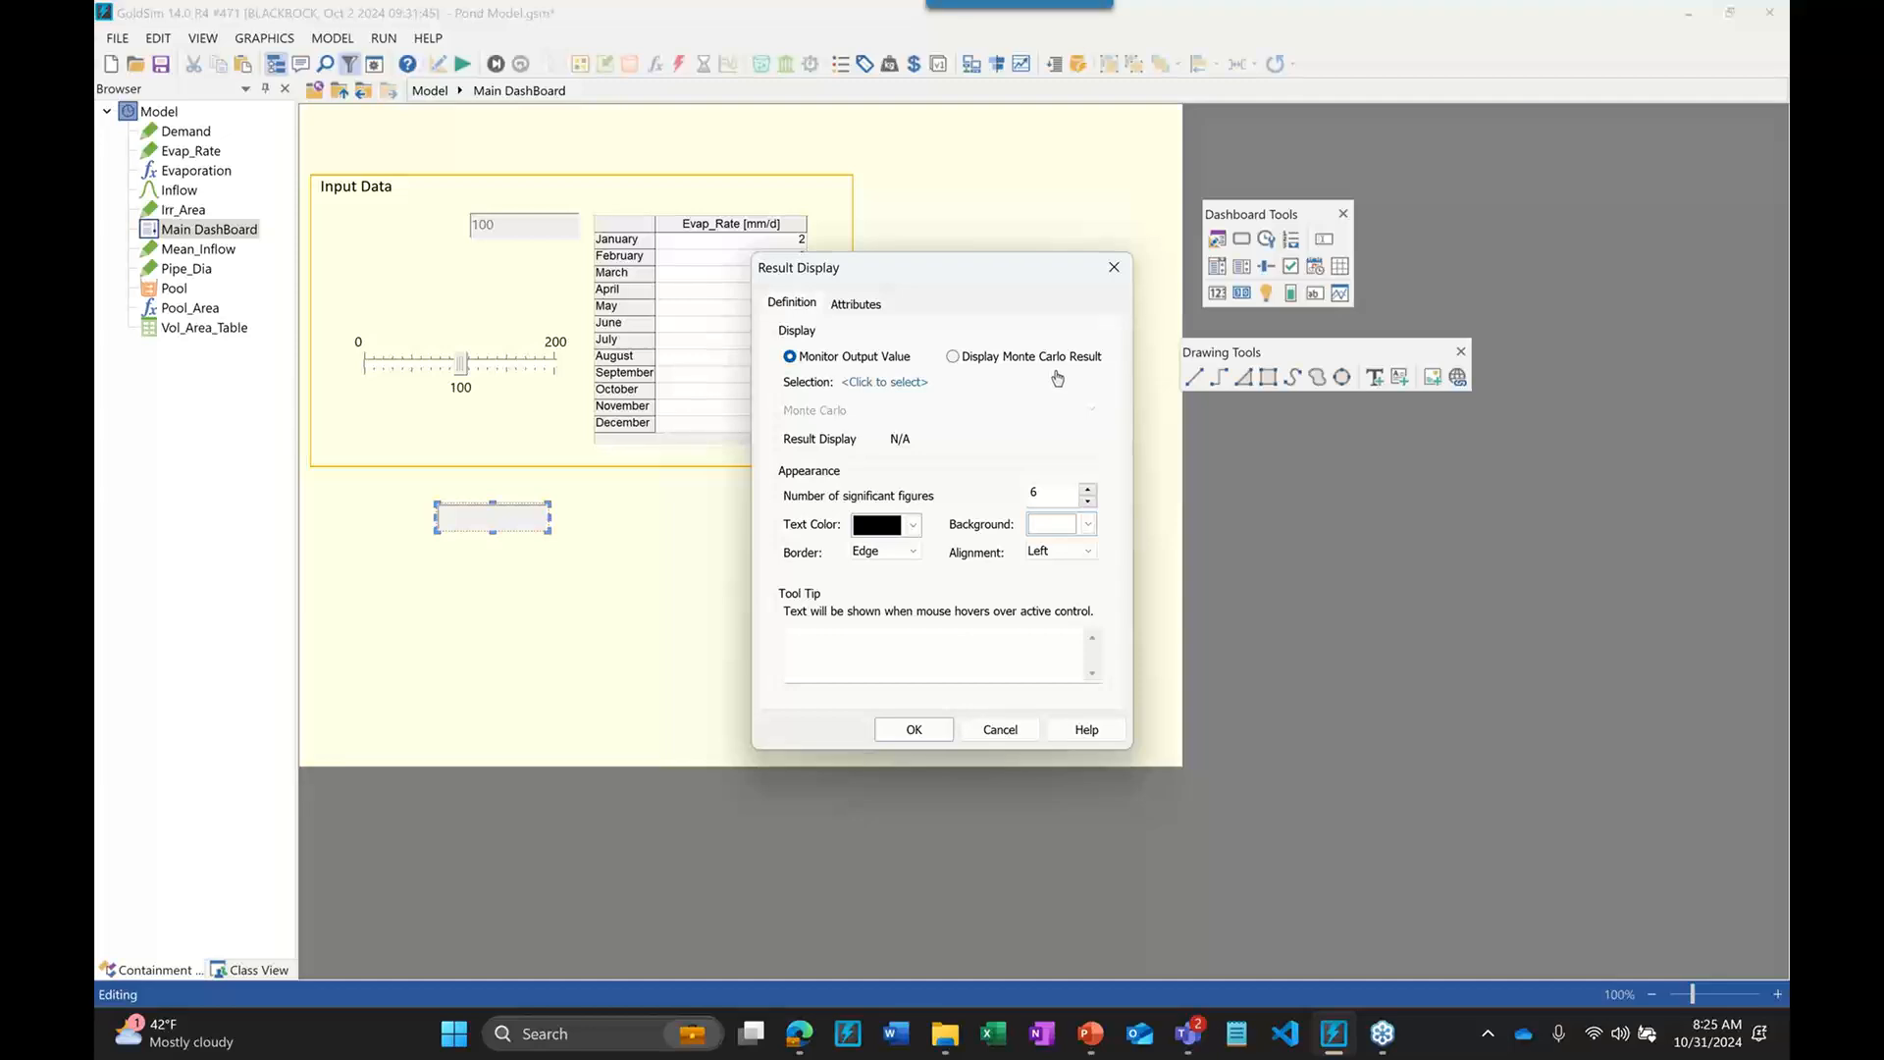
click(916, 731)
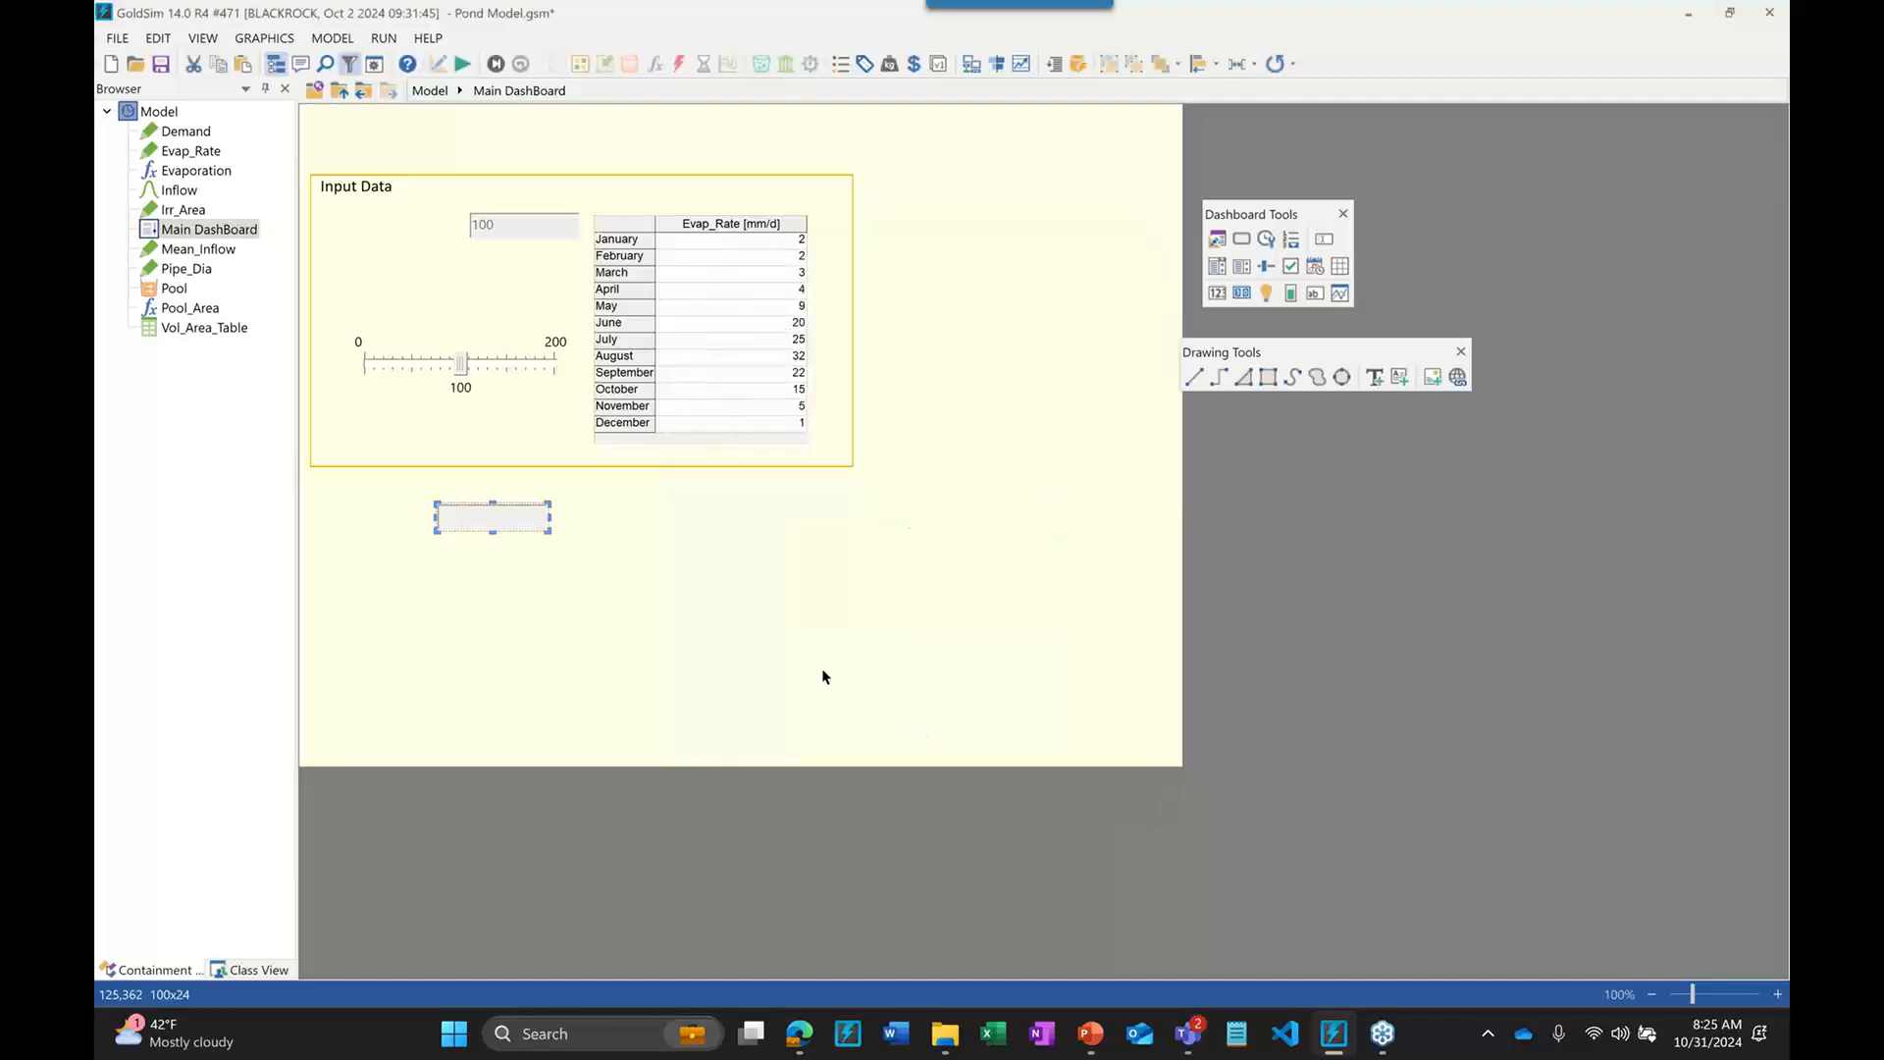
Run the simulation from the top-level model and view the distribution result of the Pool element
click(428, 89)
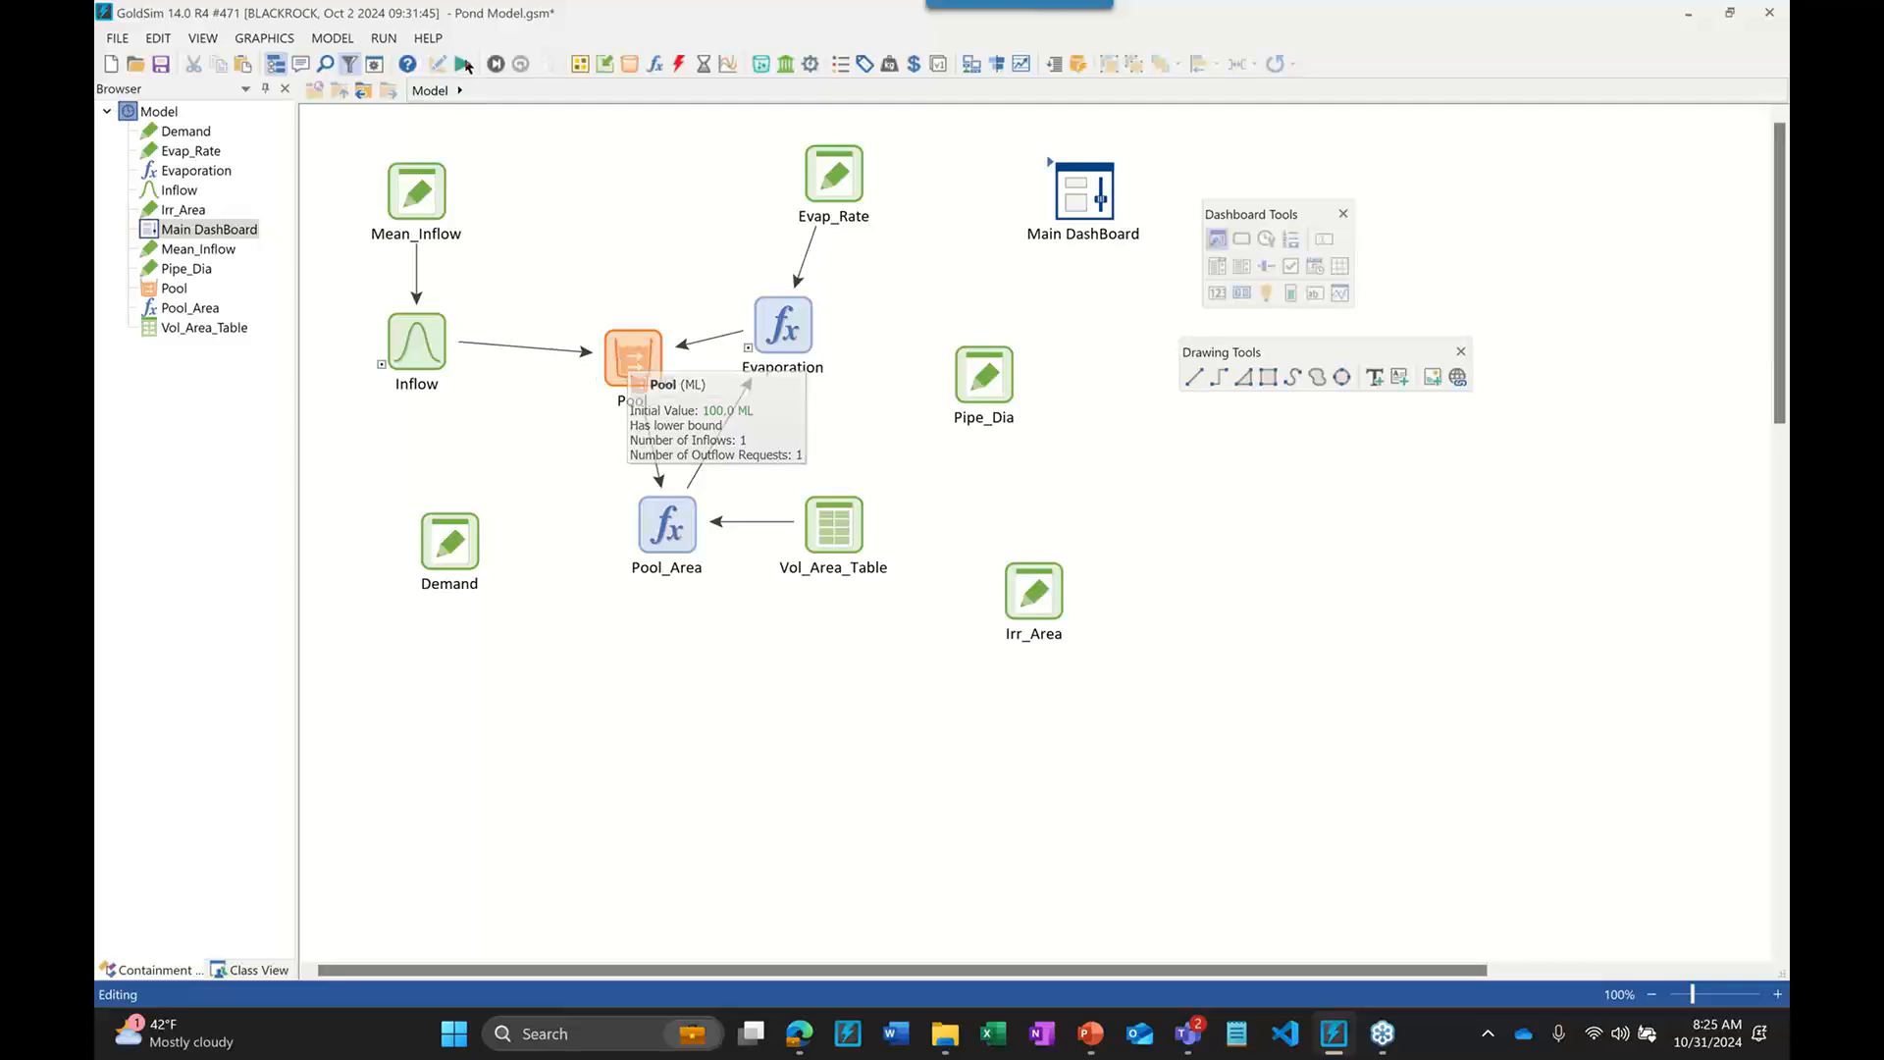
click(465, 69)
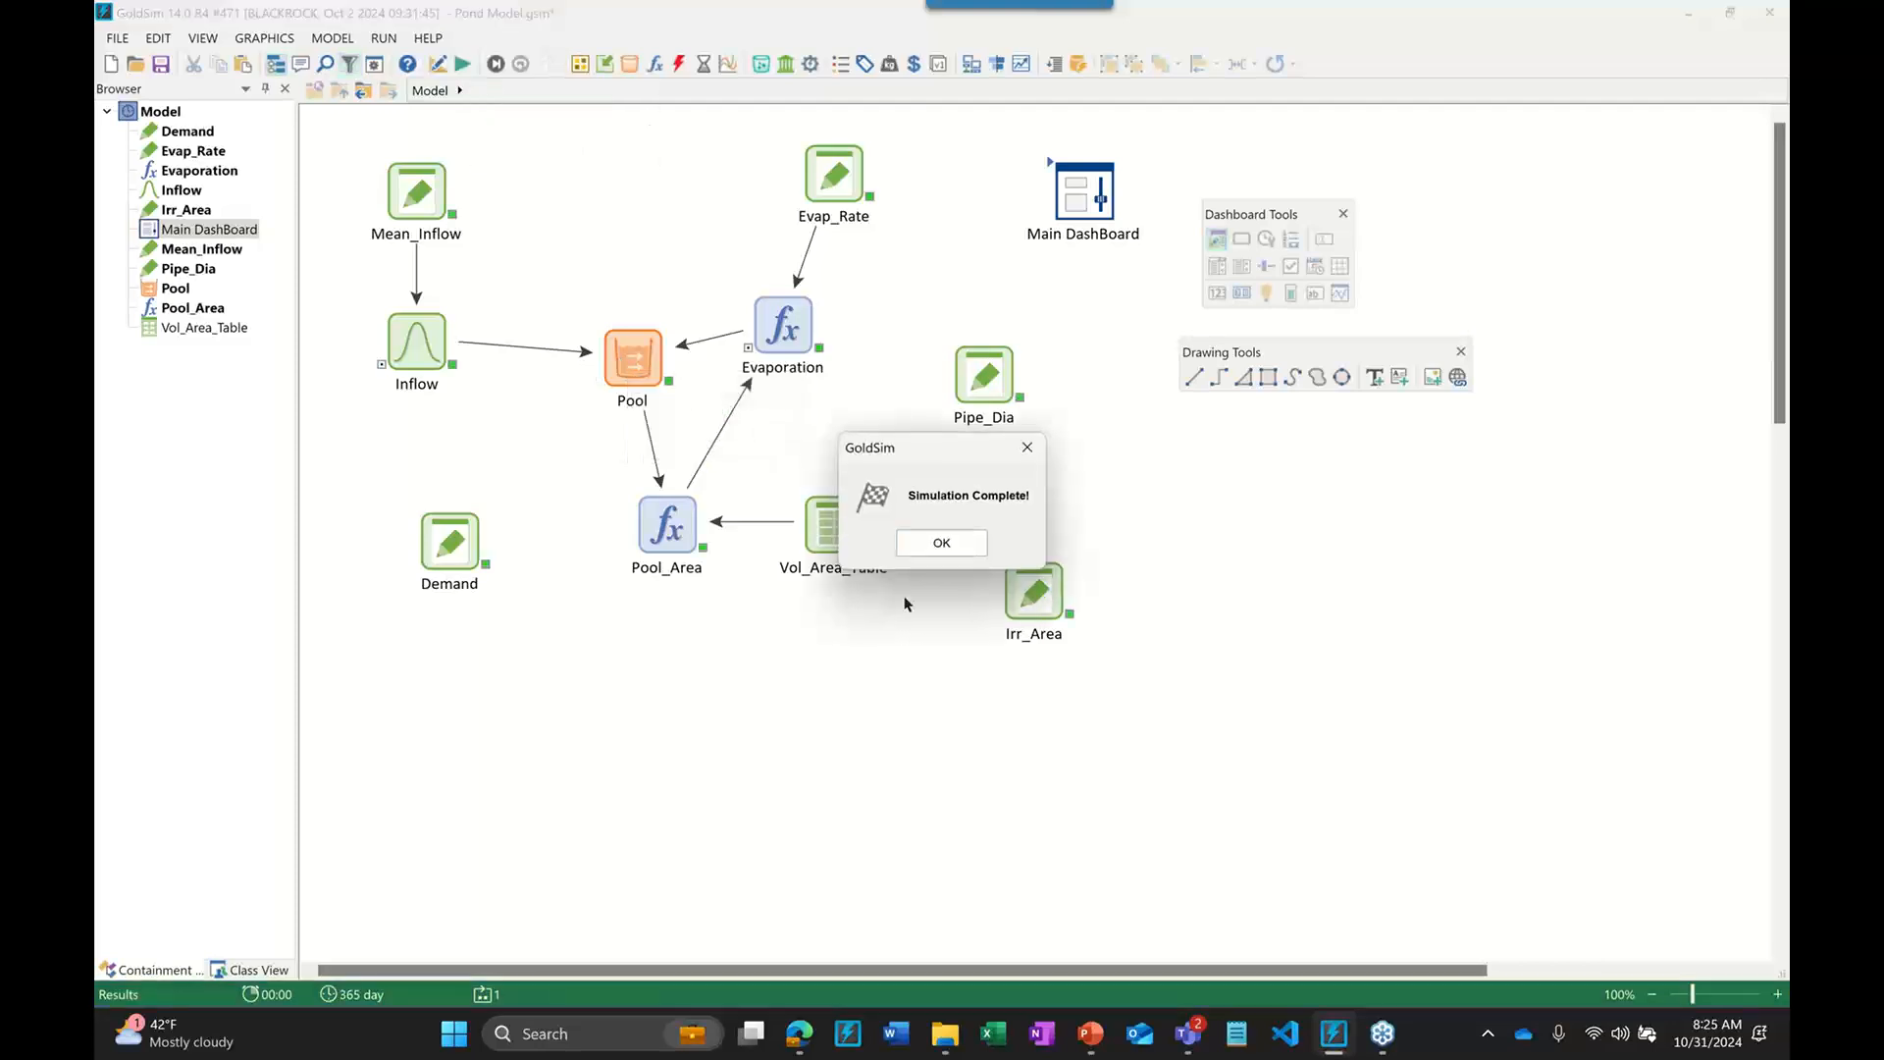
click(974, 550)
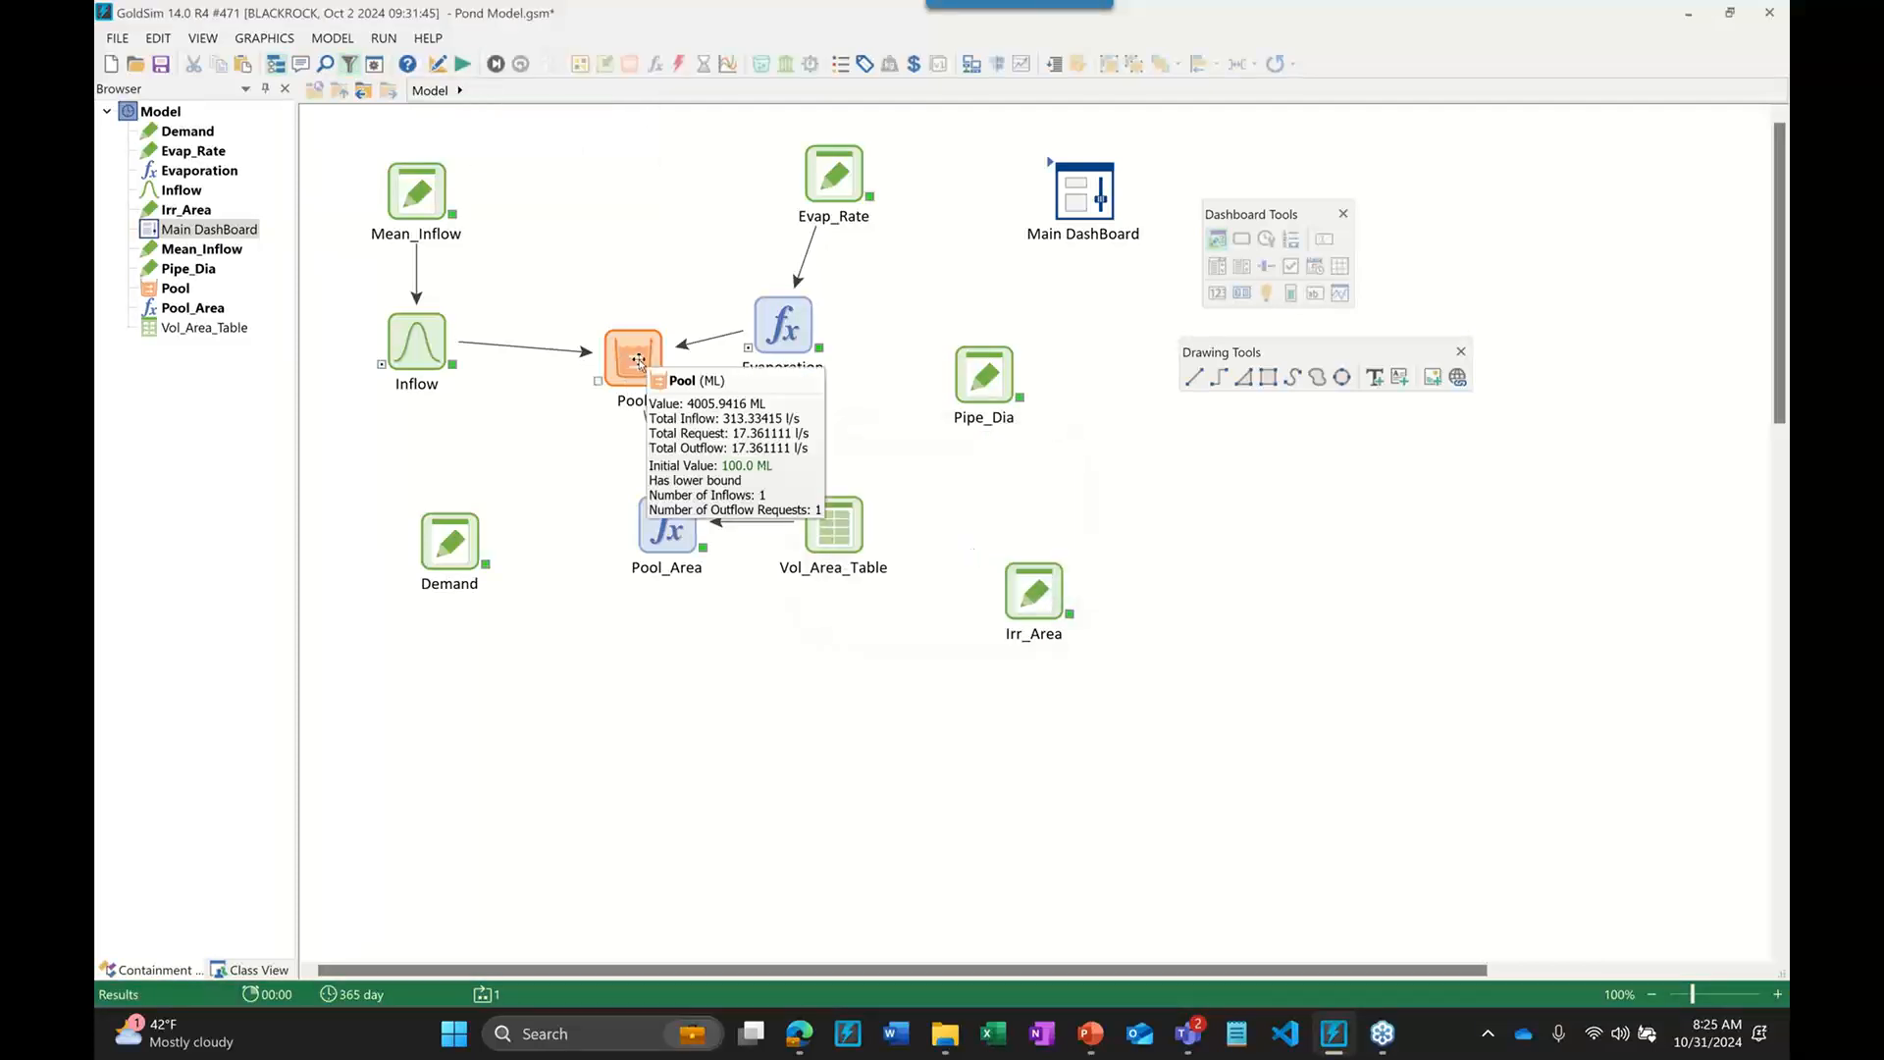
click(638, 361)
right_click(637, 361)
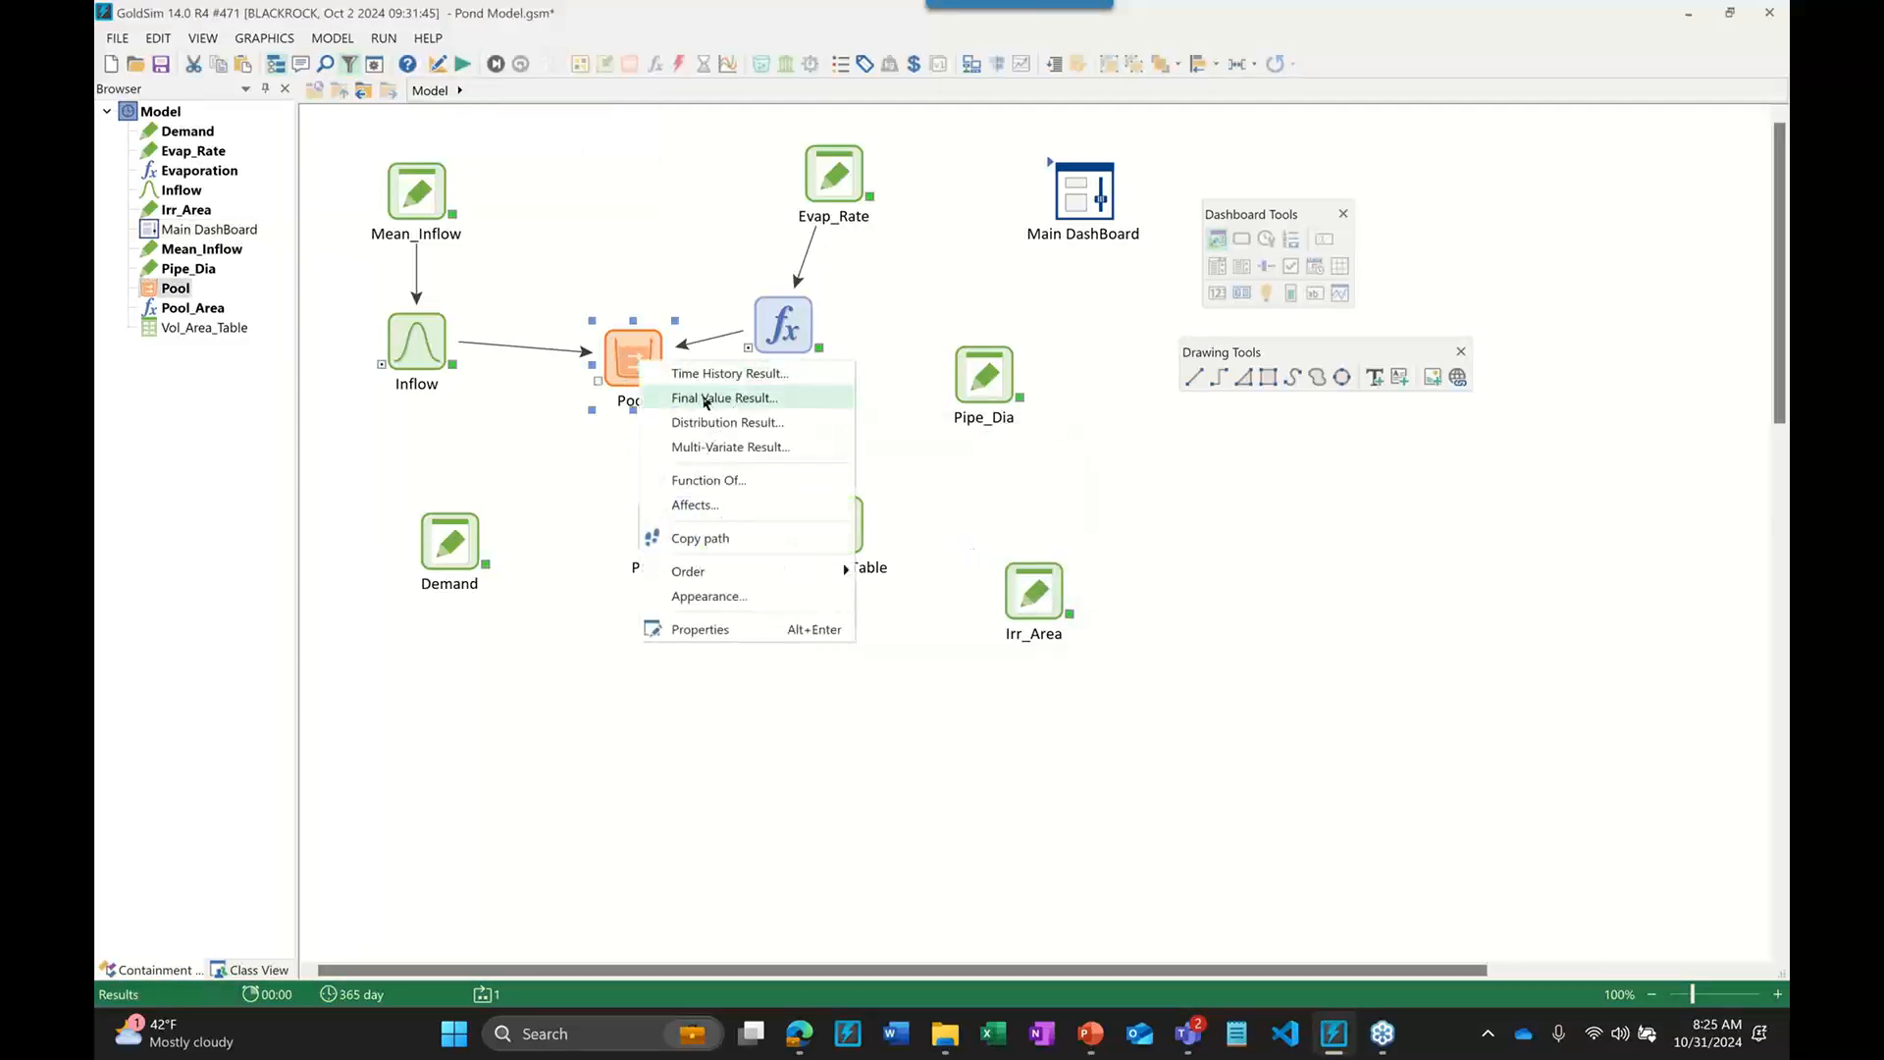
click(724, 422)
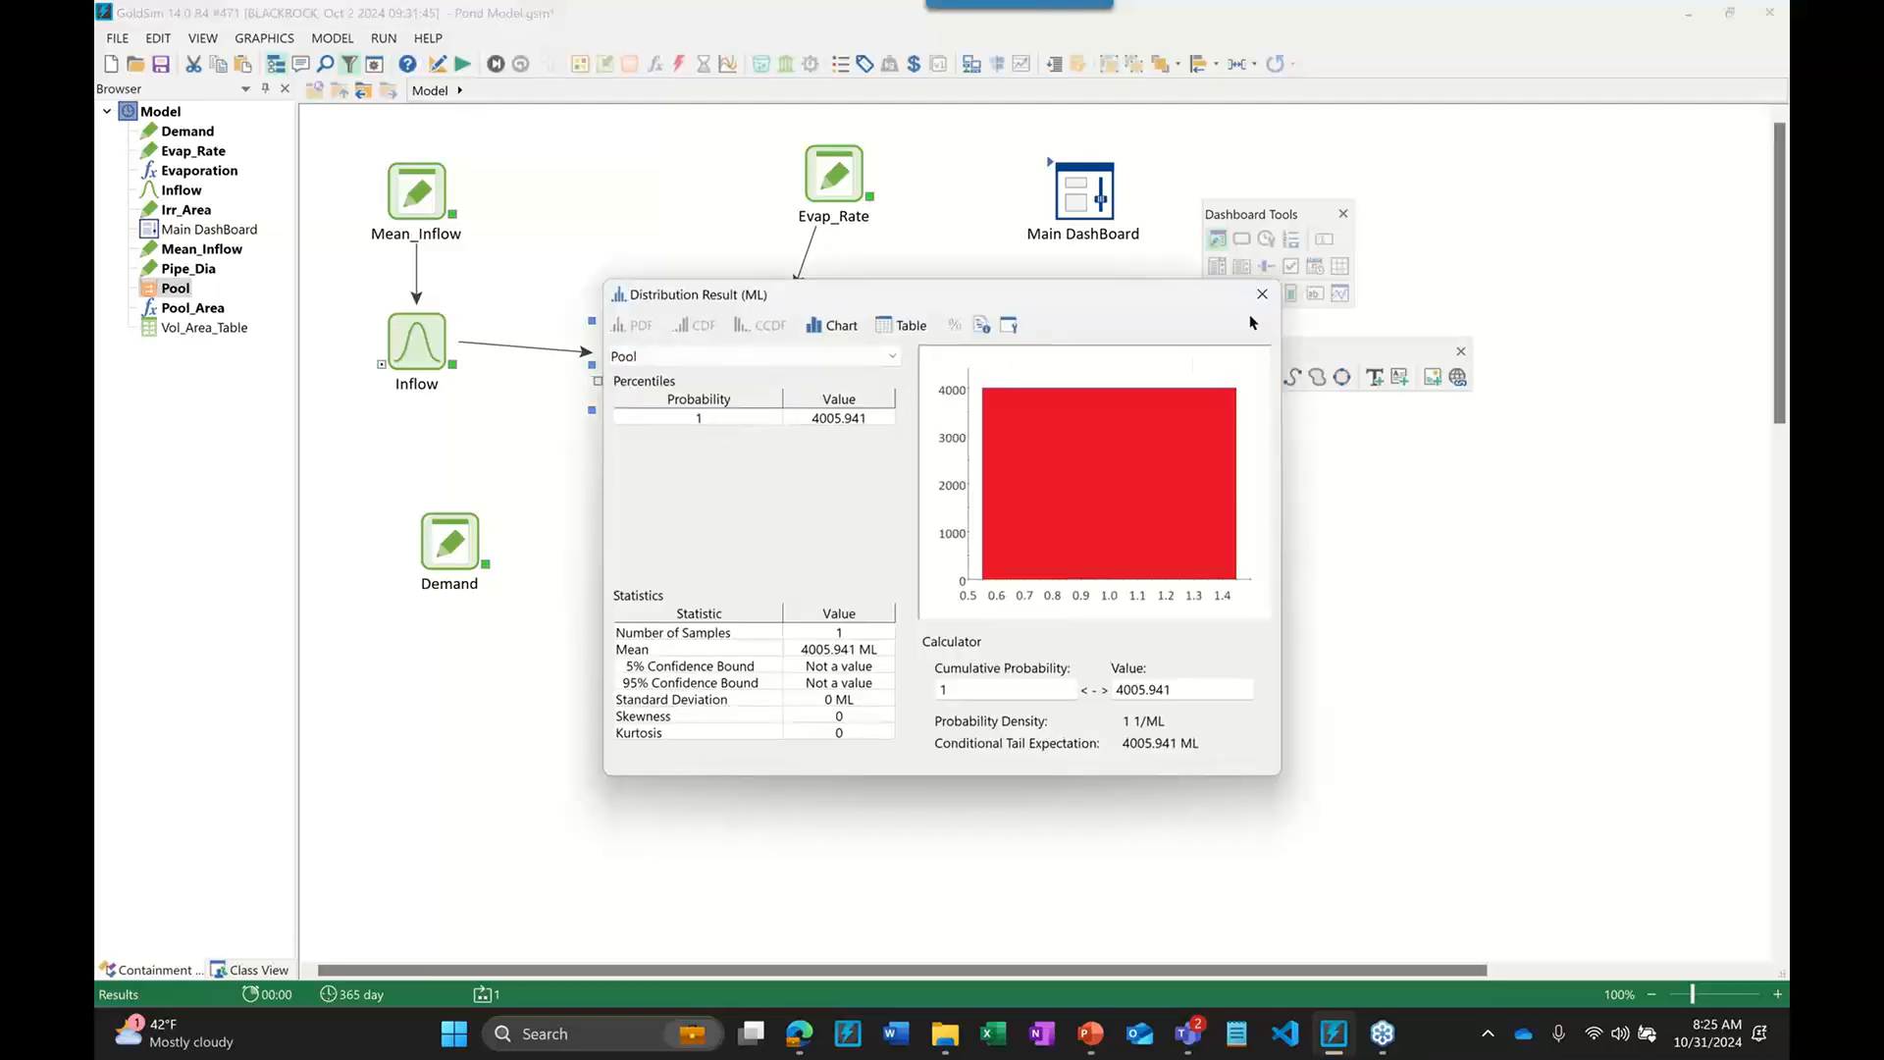
click(1260, 301)
Discard the results to return to edit mode, and set the Monte Carlo simulation to 100 realizations
key(F4)
key(Return)
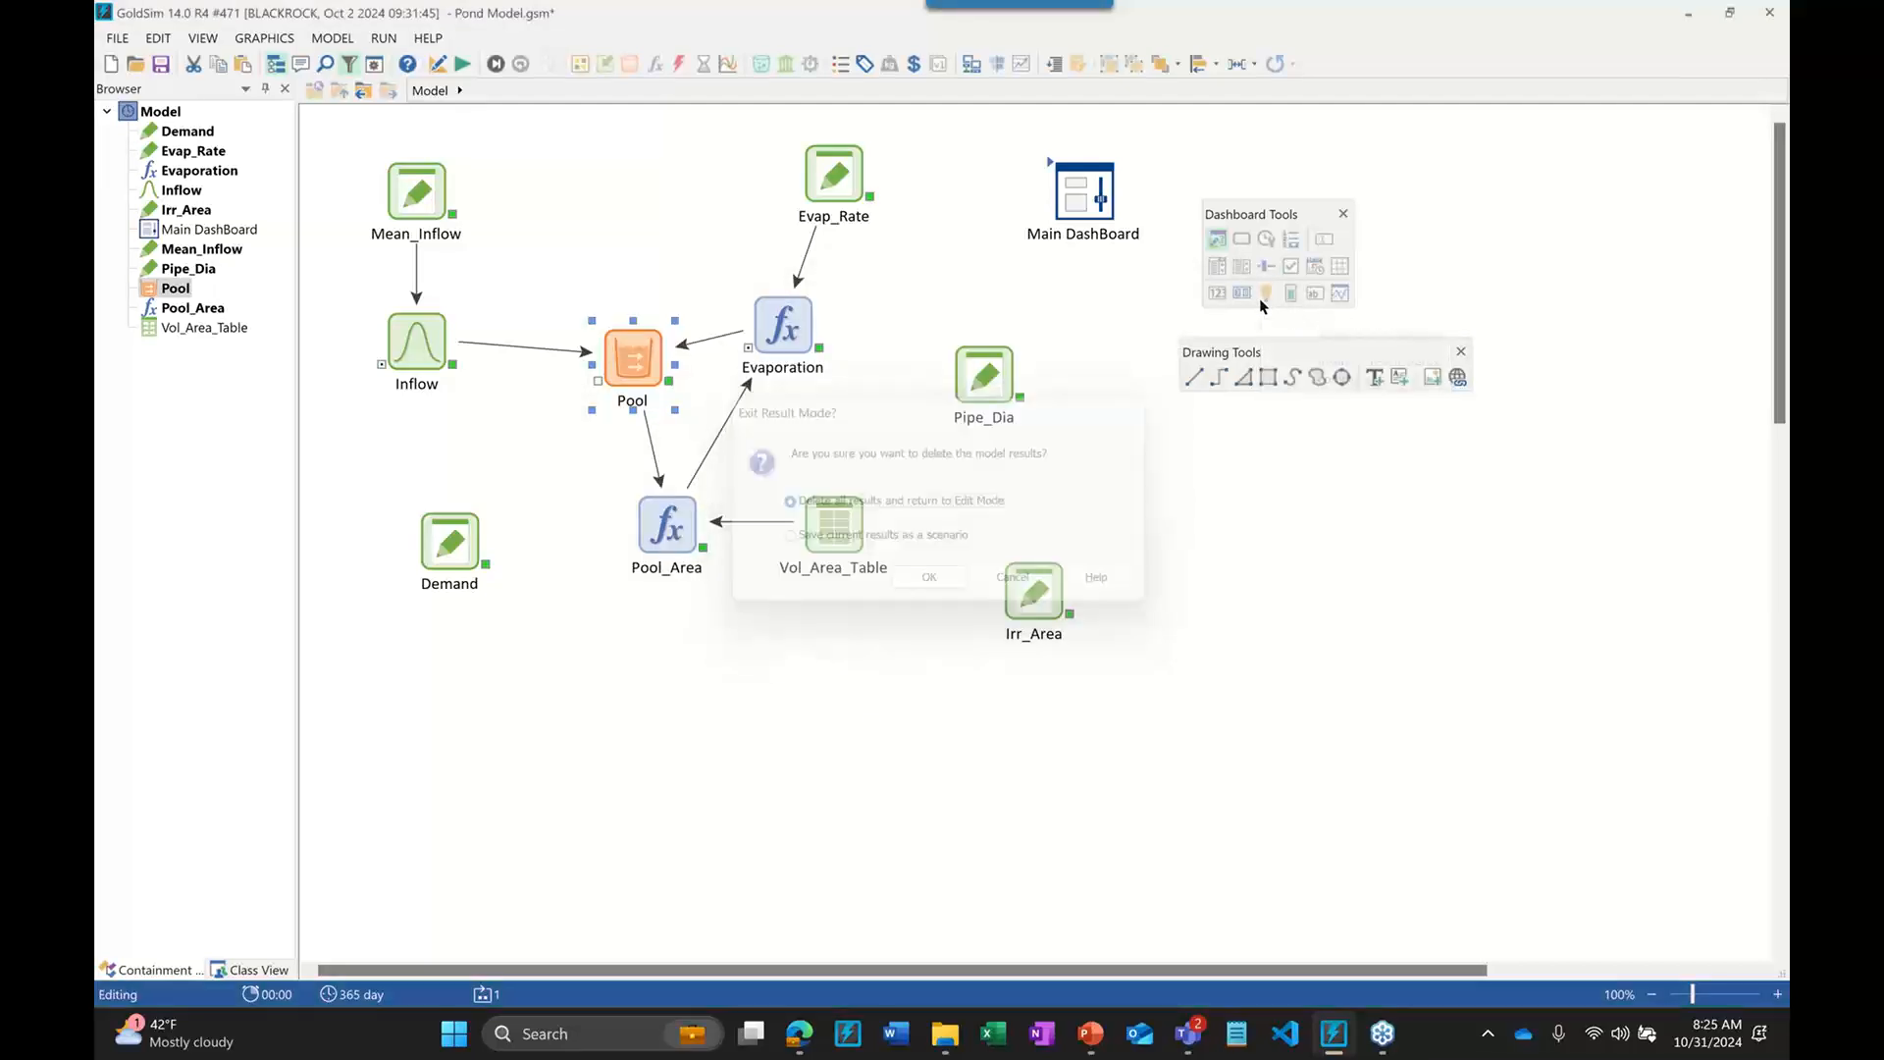
key(F2)
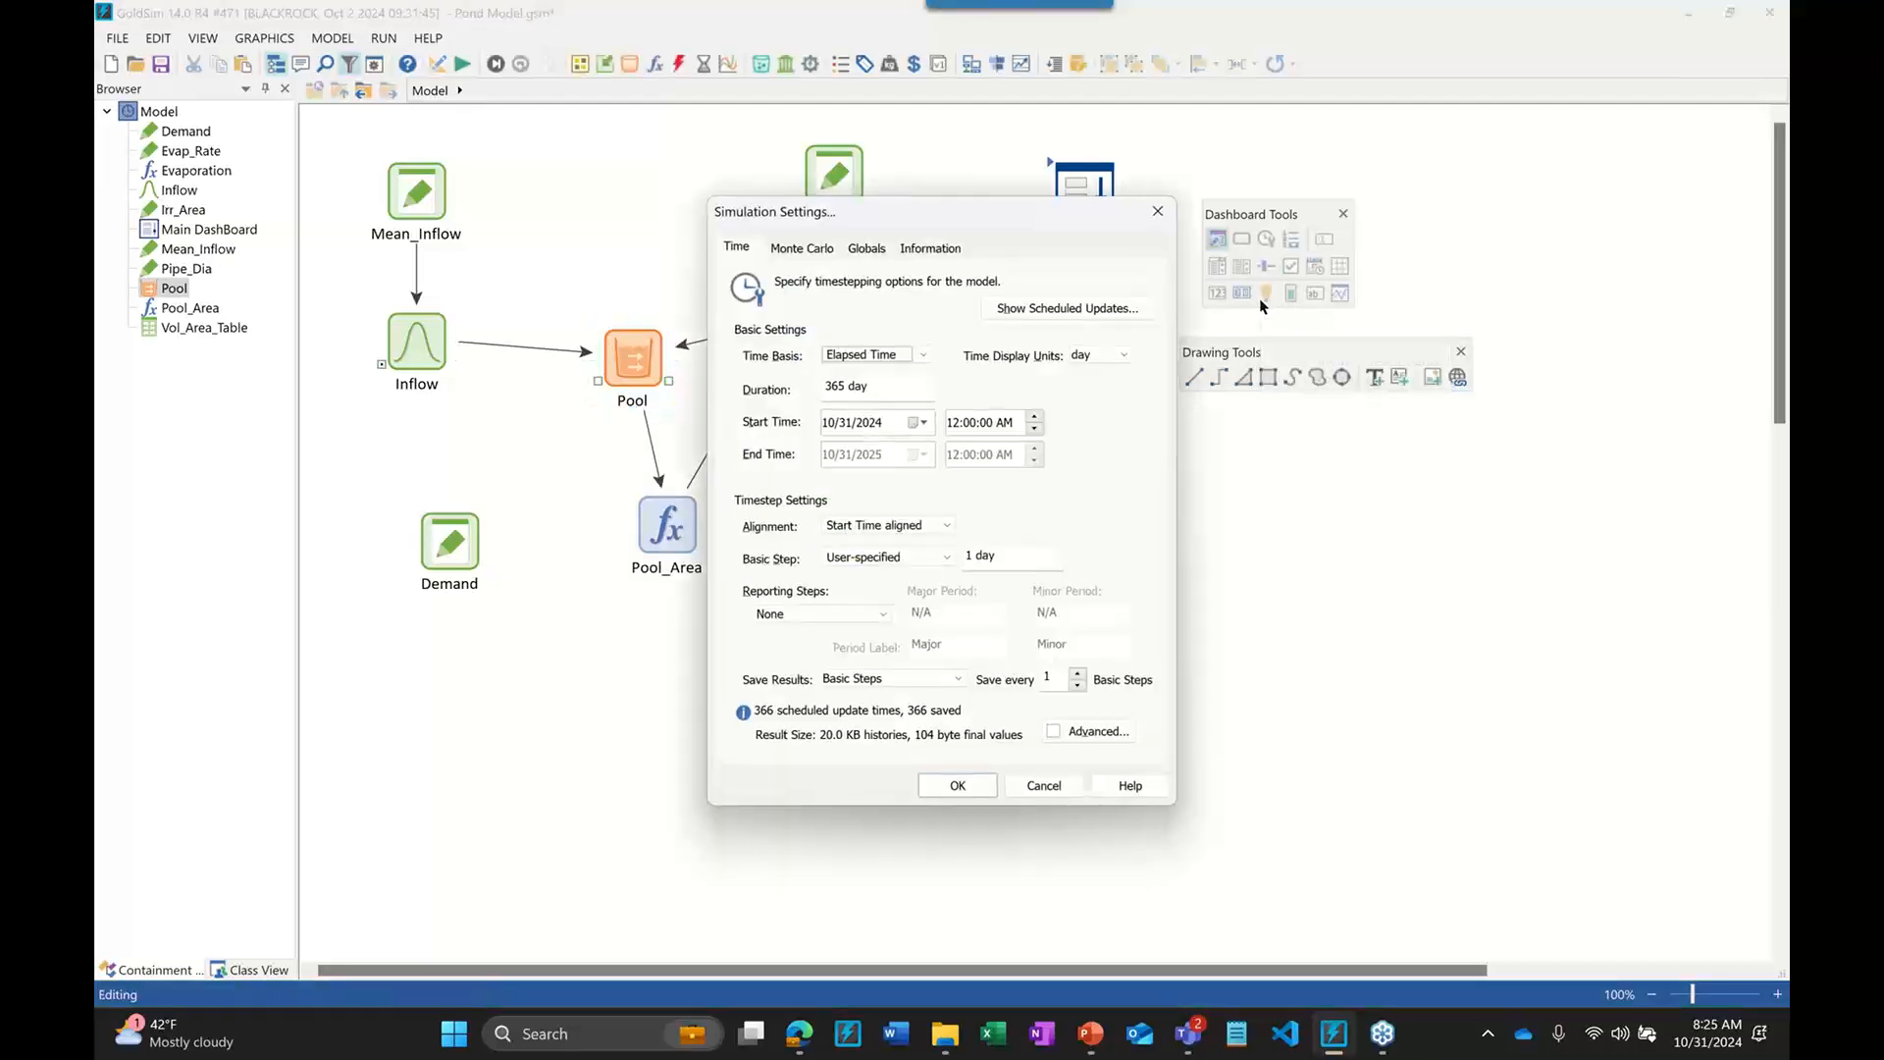
click(811, 250)
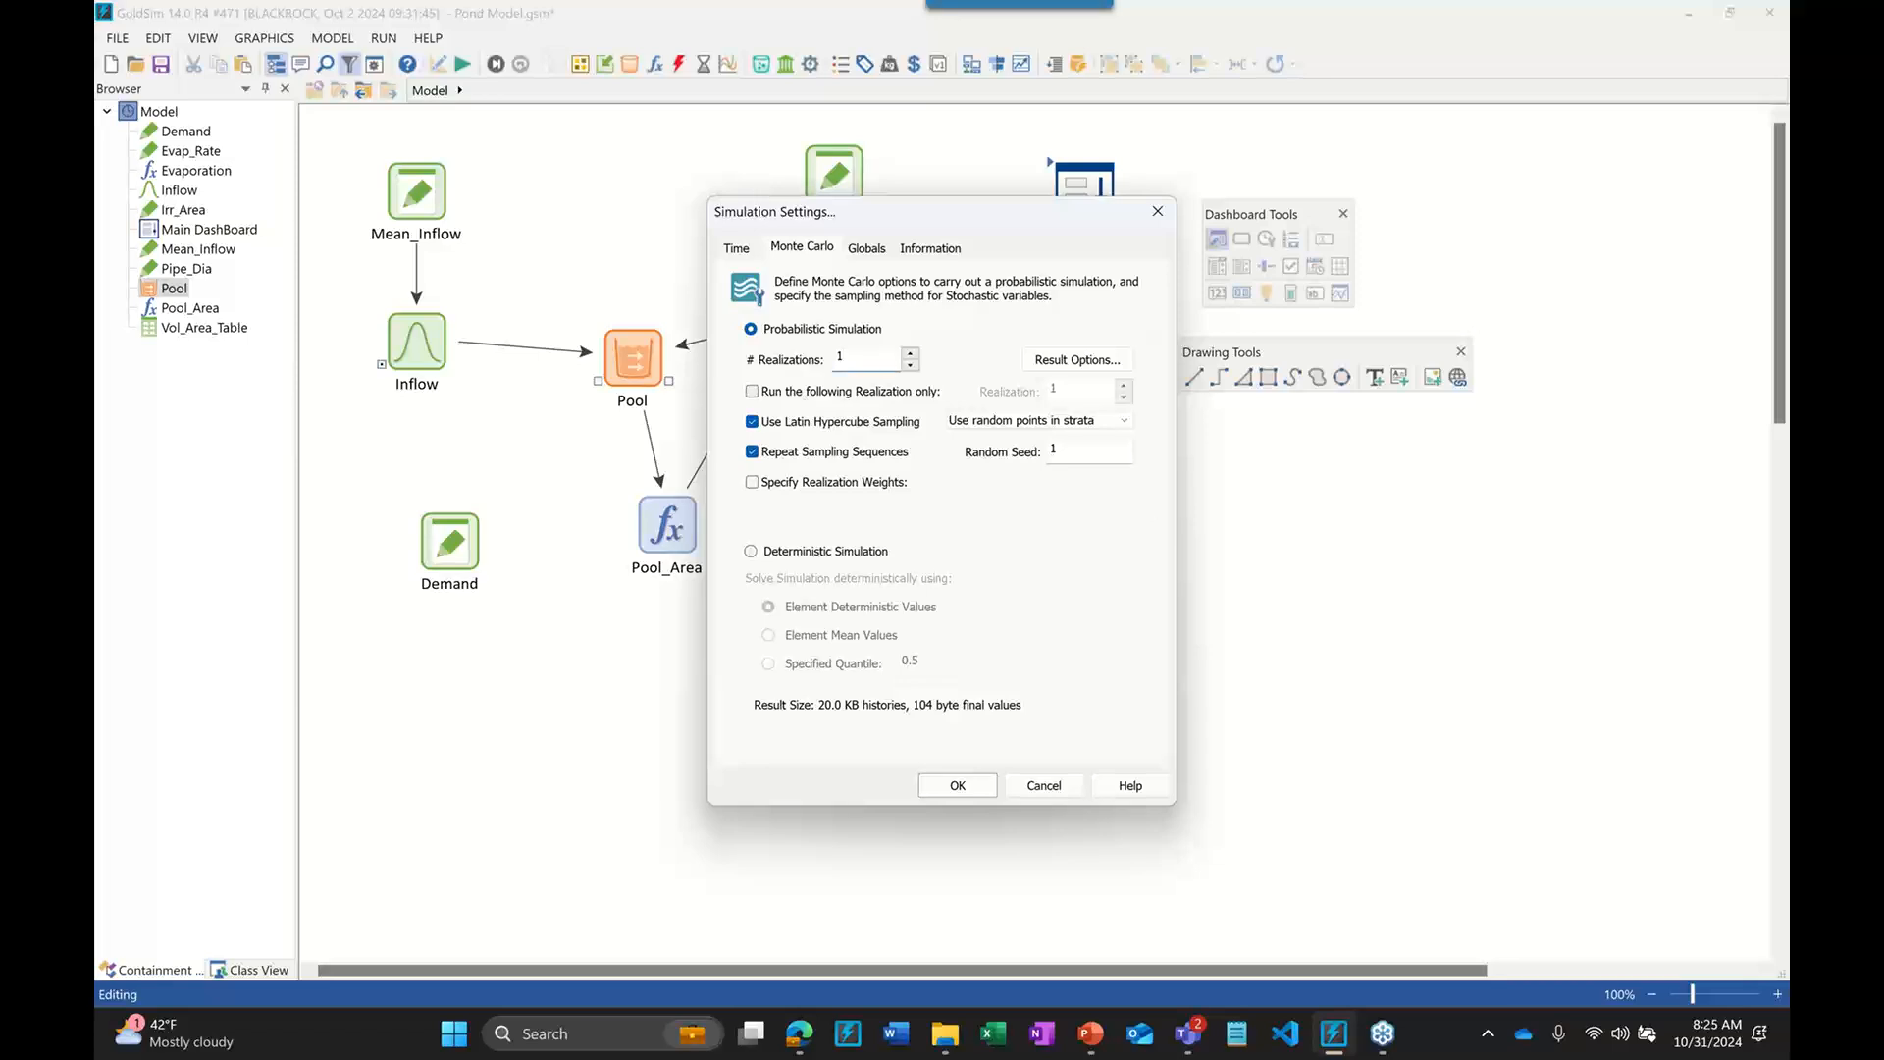
text(100)
key(Return)
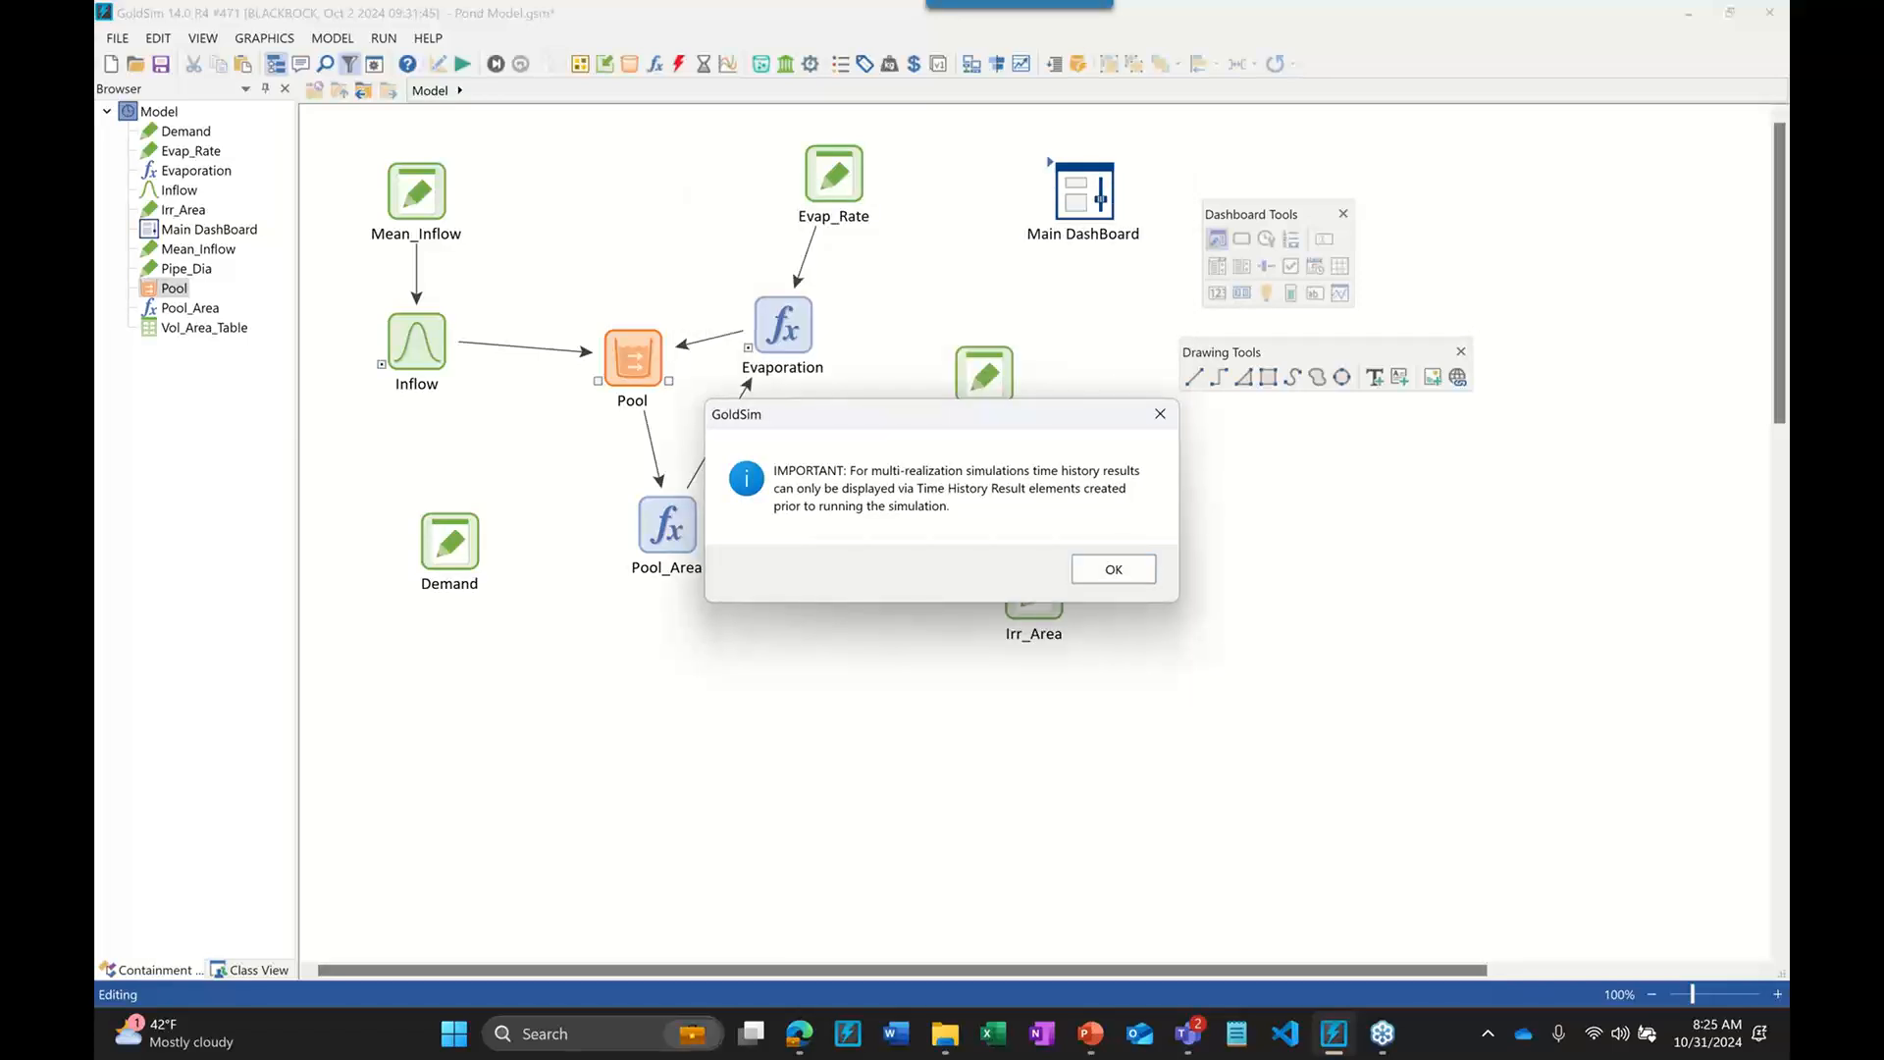
key(Return)
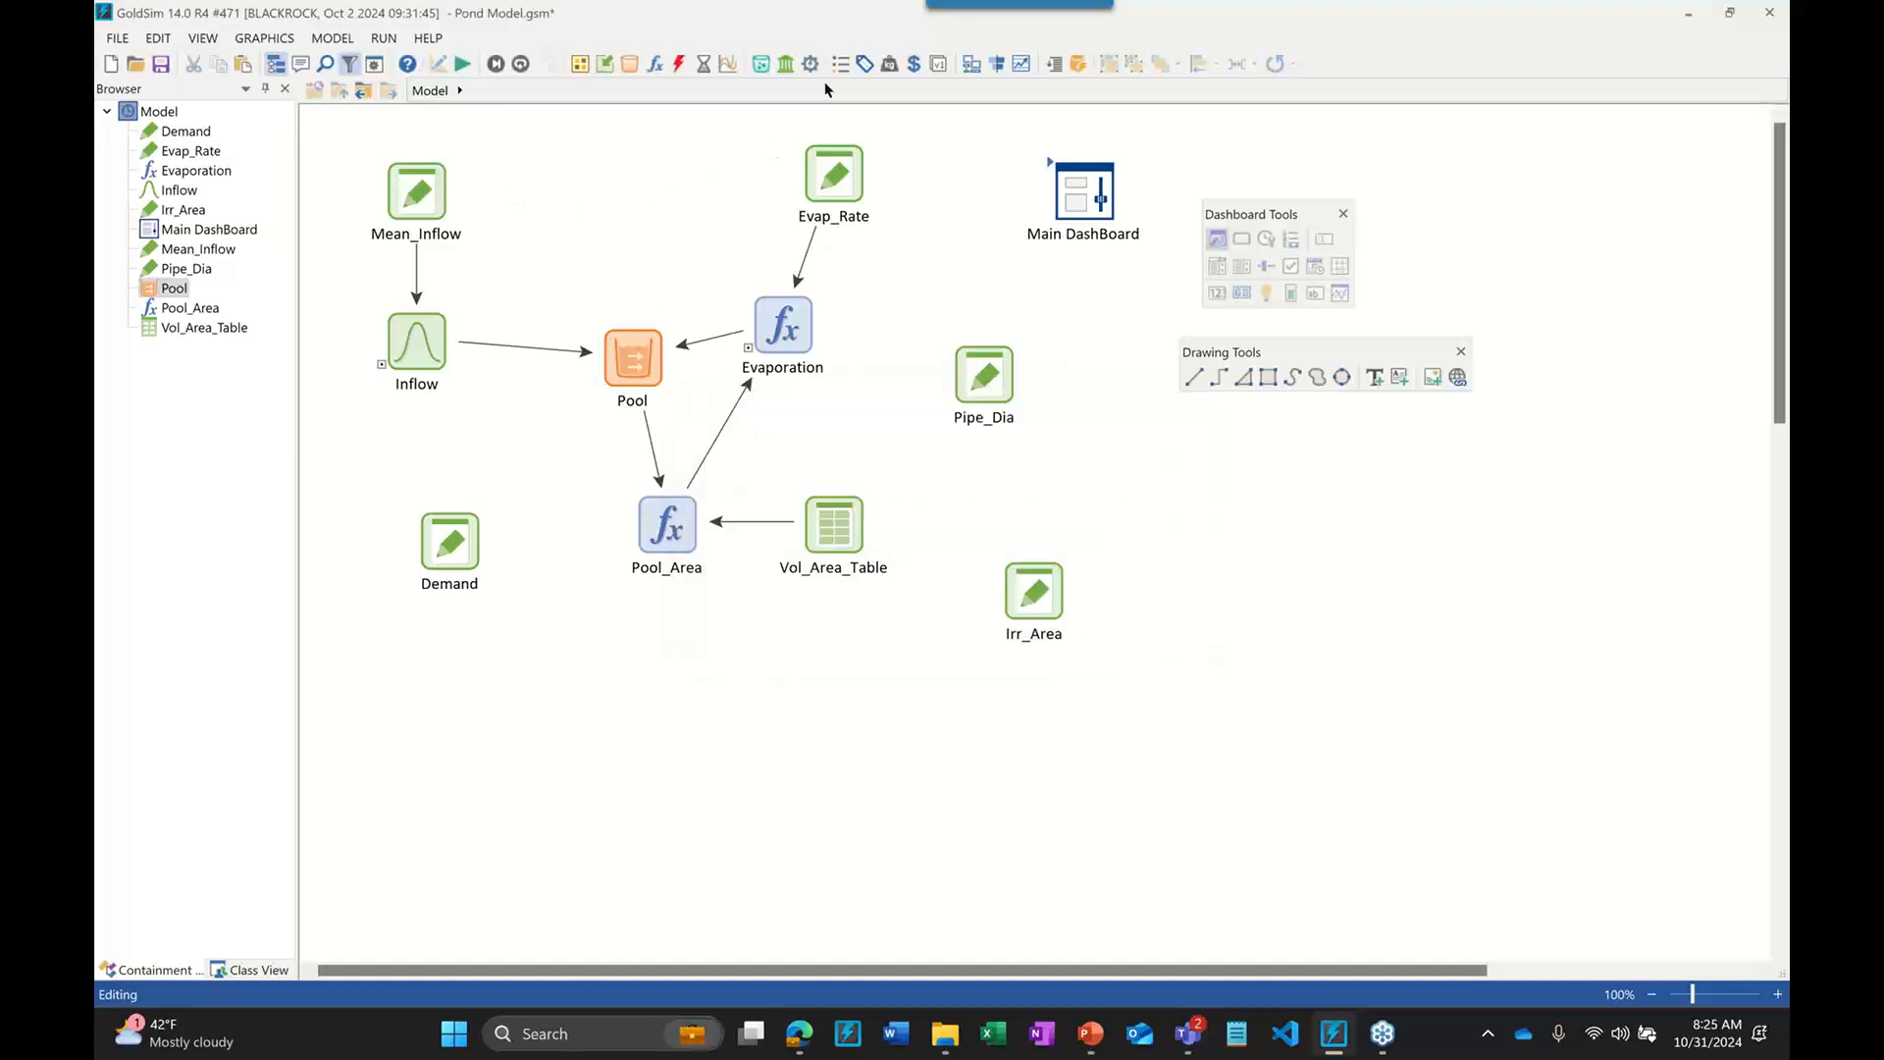
Add a Time History Result element below Demand in the model and include the Pool output in it
click(728, 66)
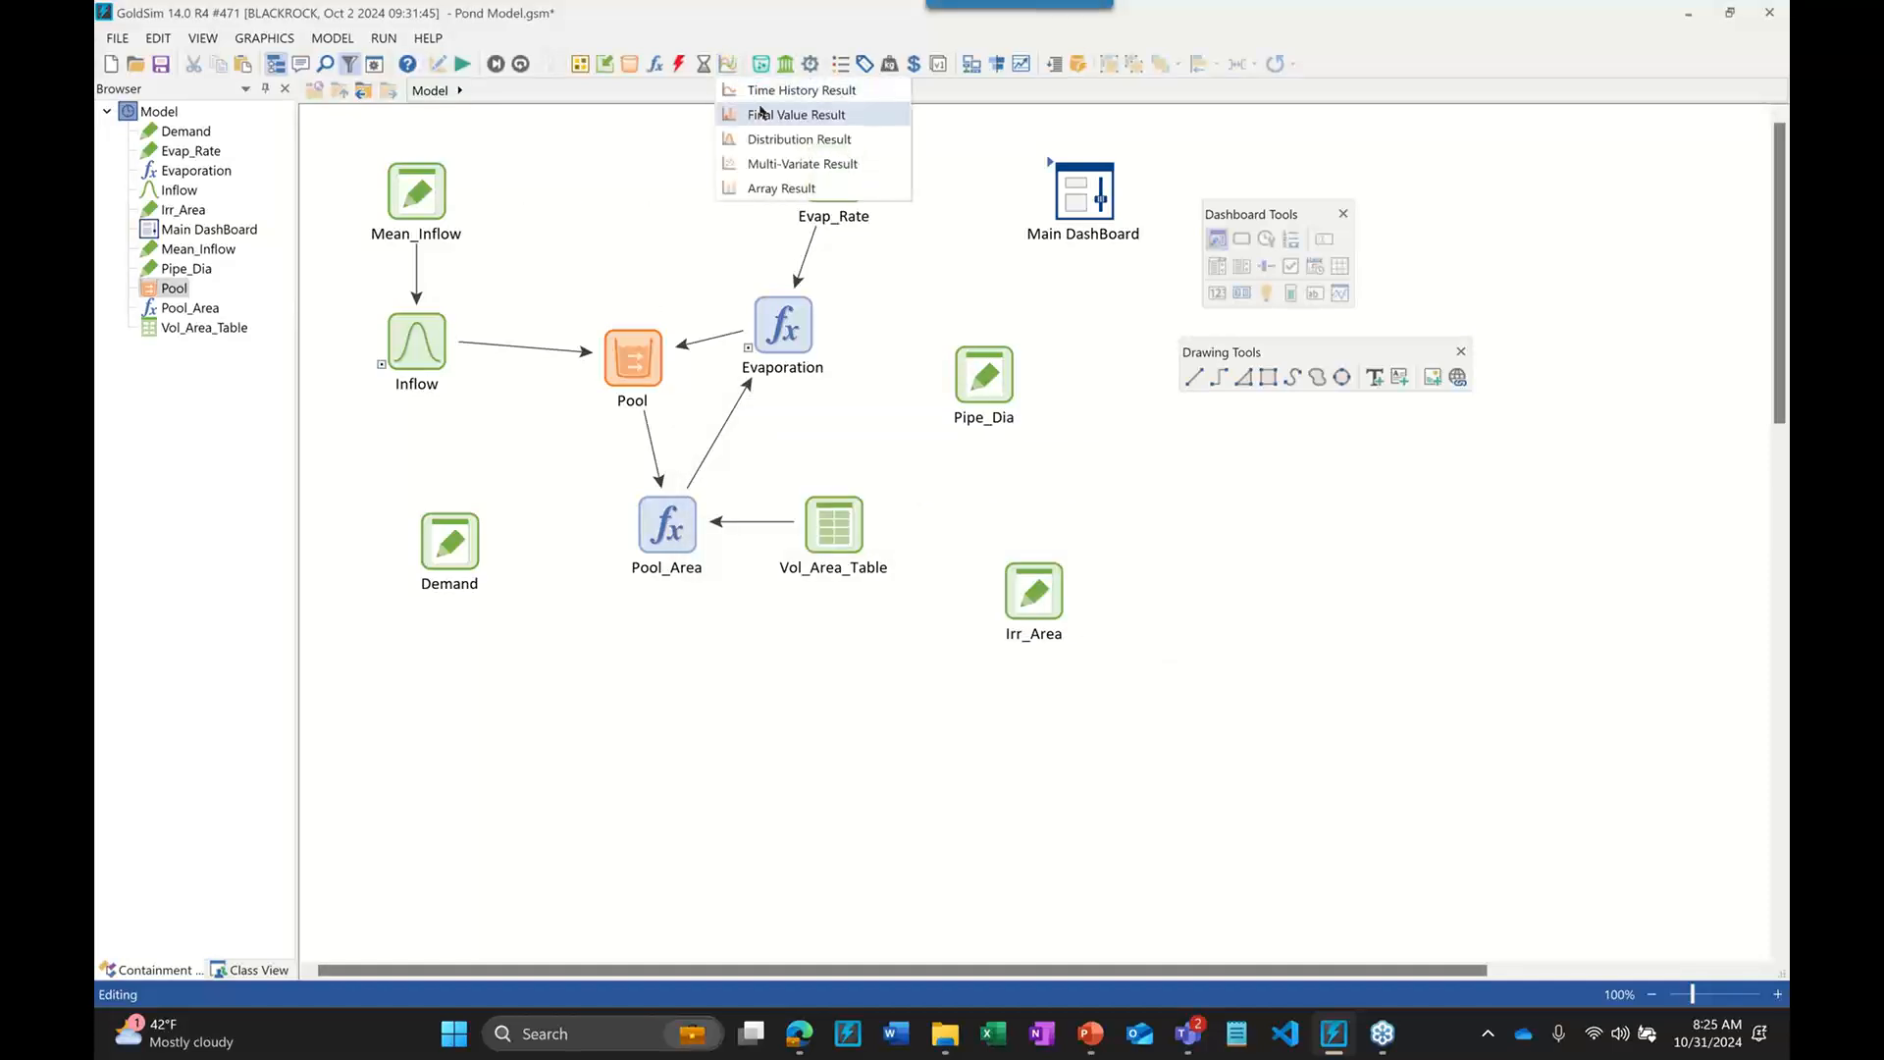
click(782, 90)
click(500, 675)
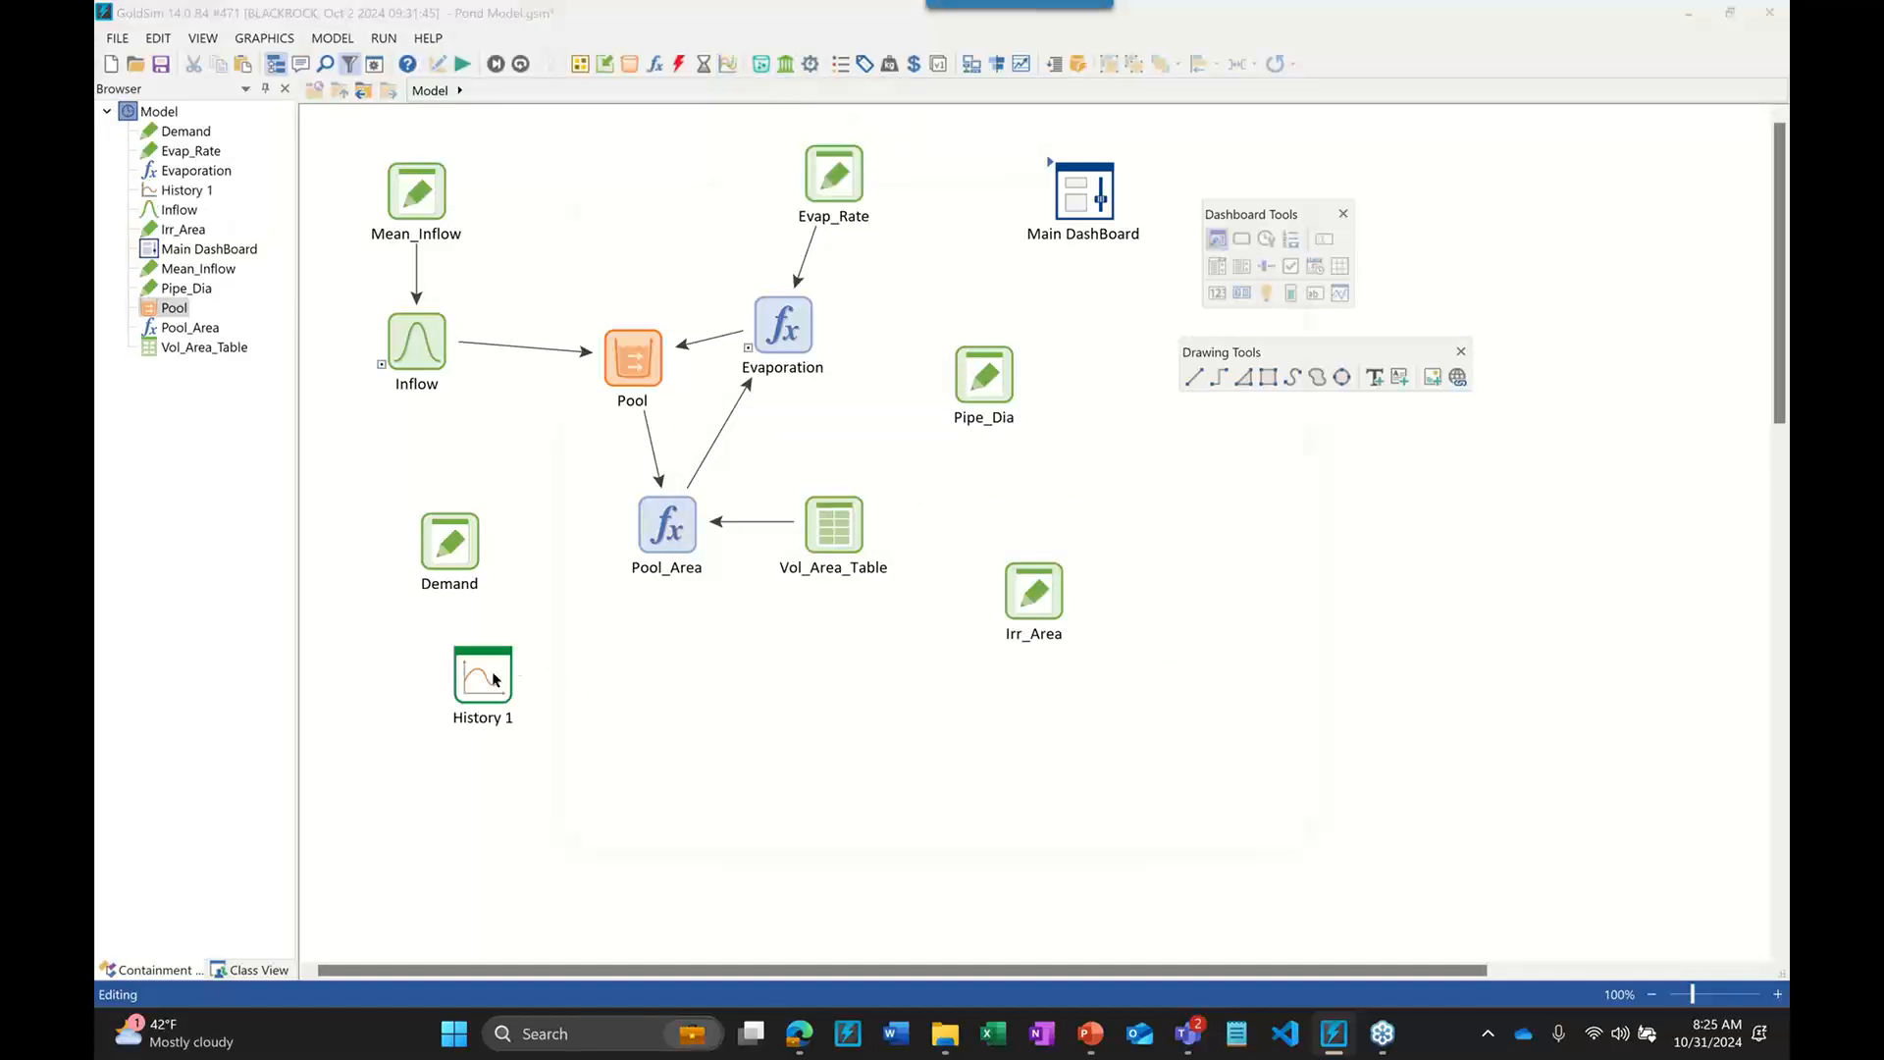
click(657, 697)
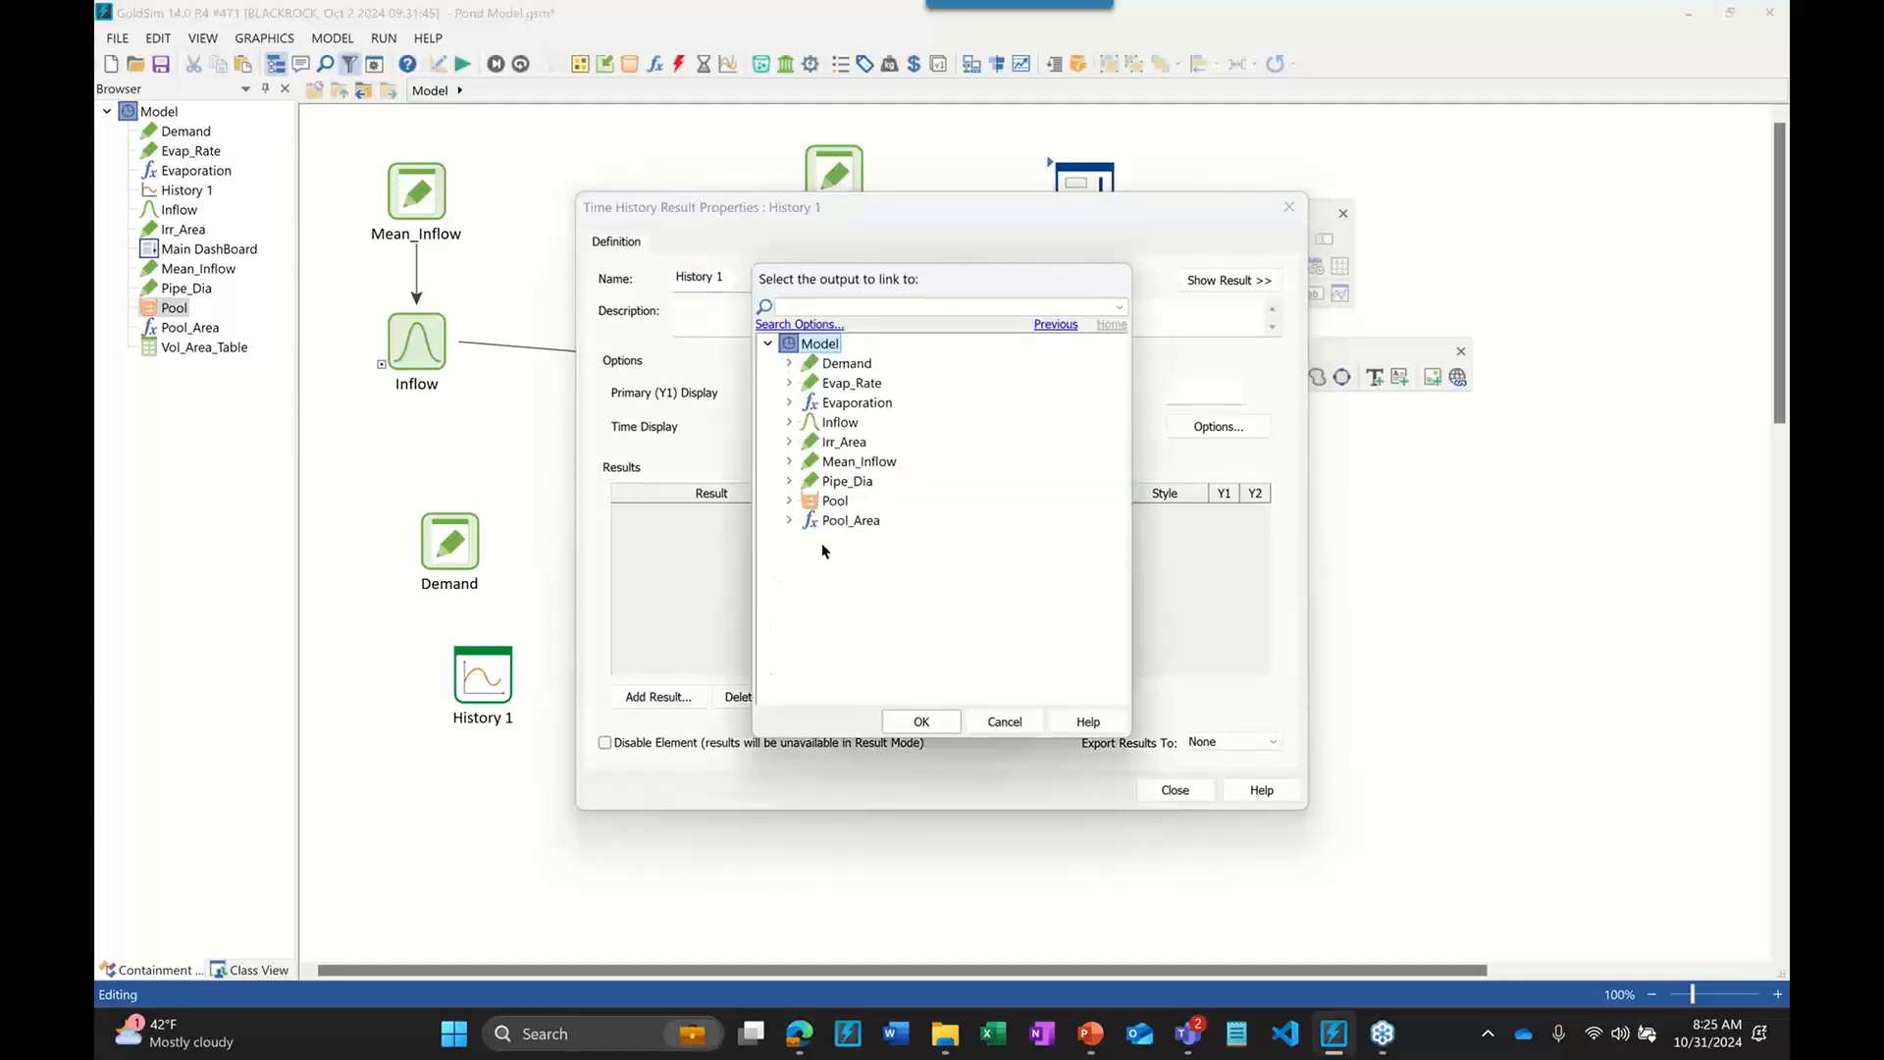
click(834, 502)
double_click(834, 502)
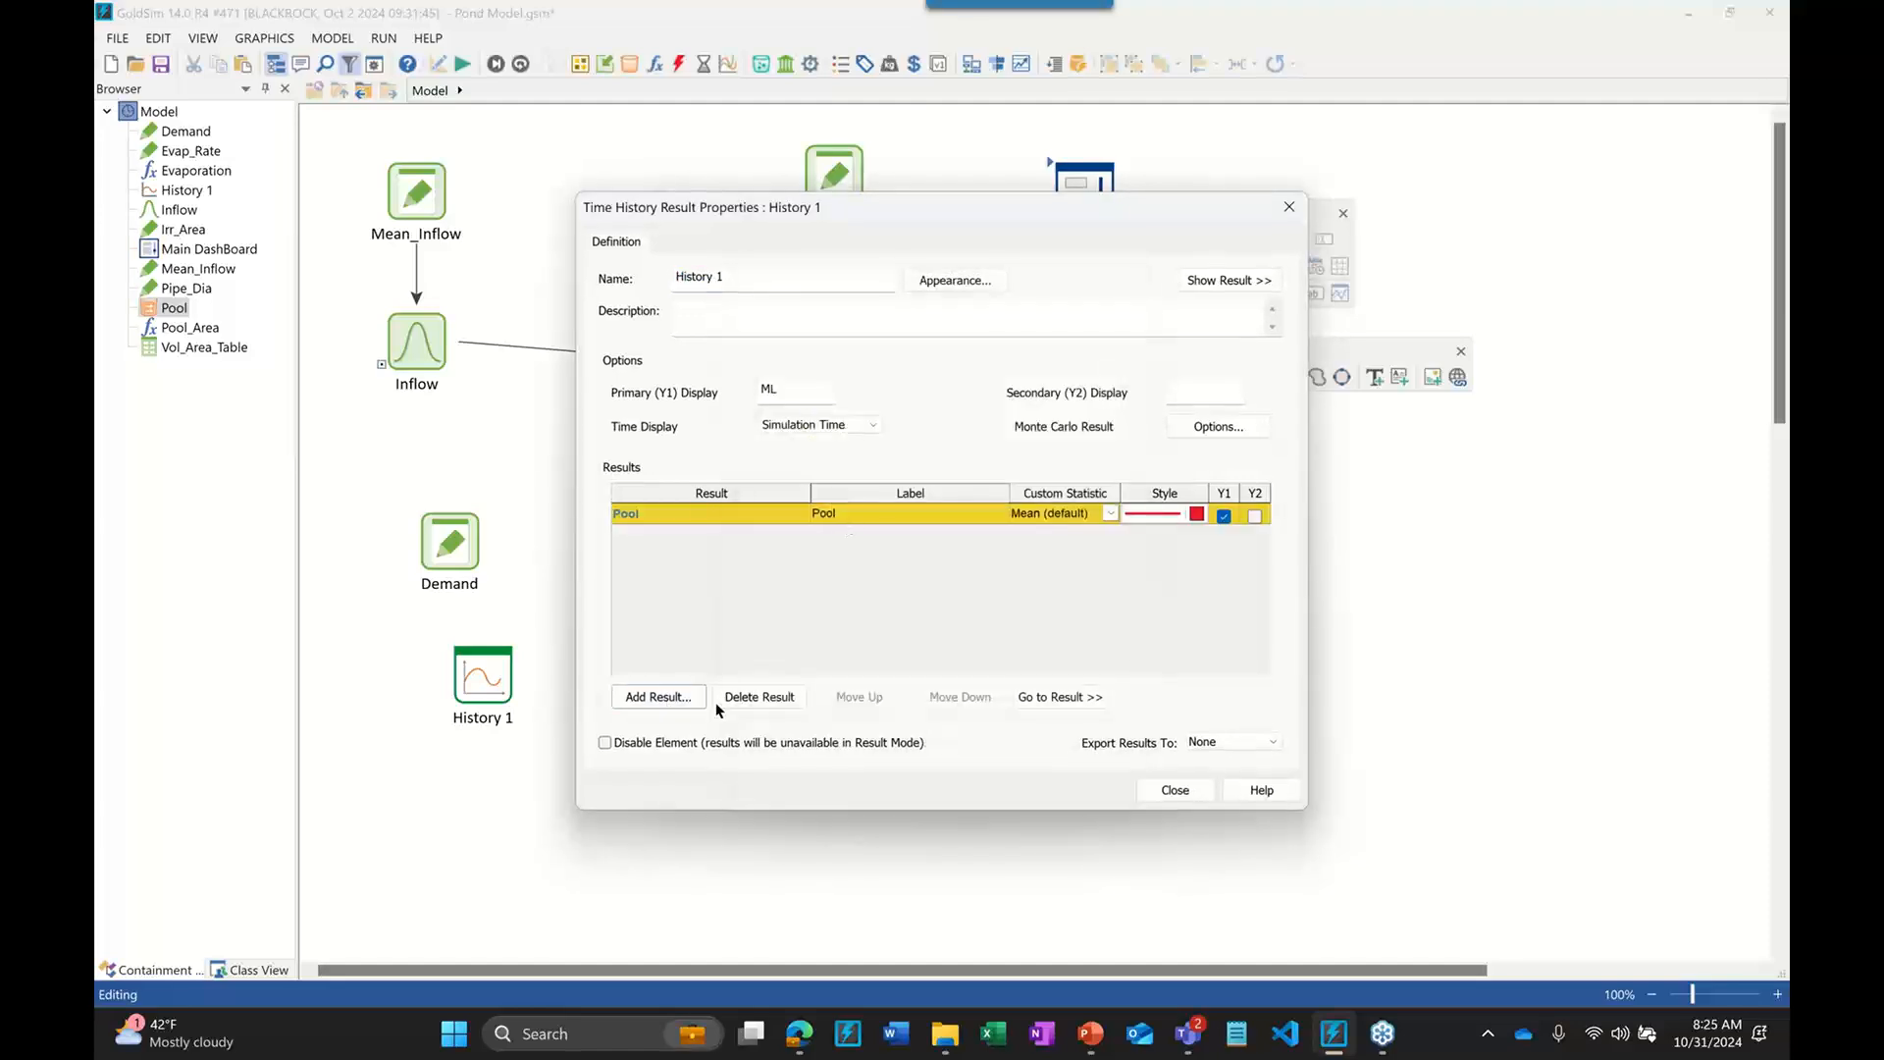
click(1175, 790)
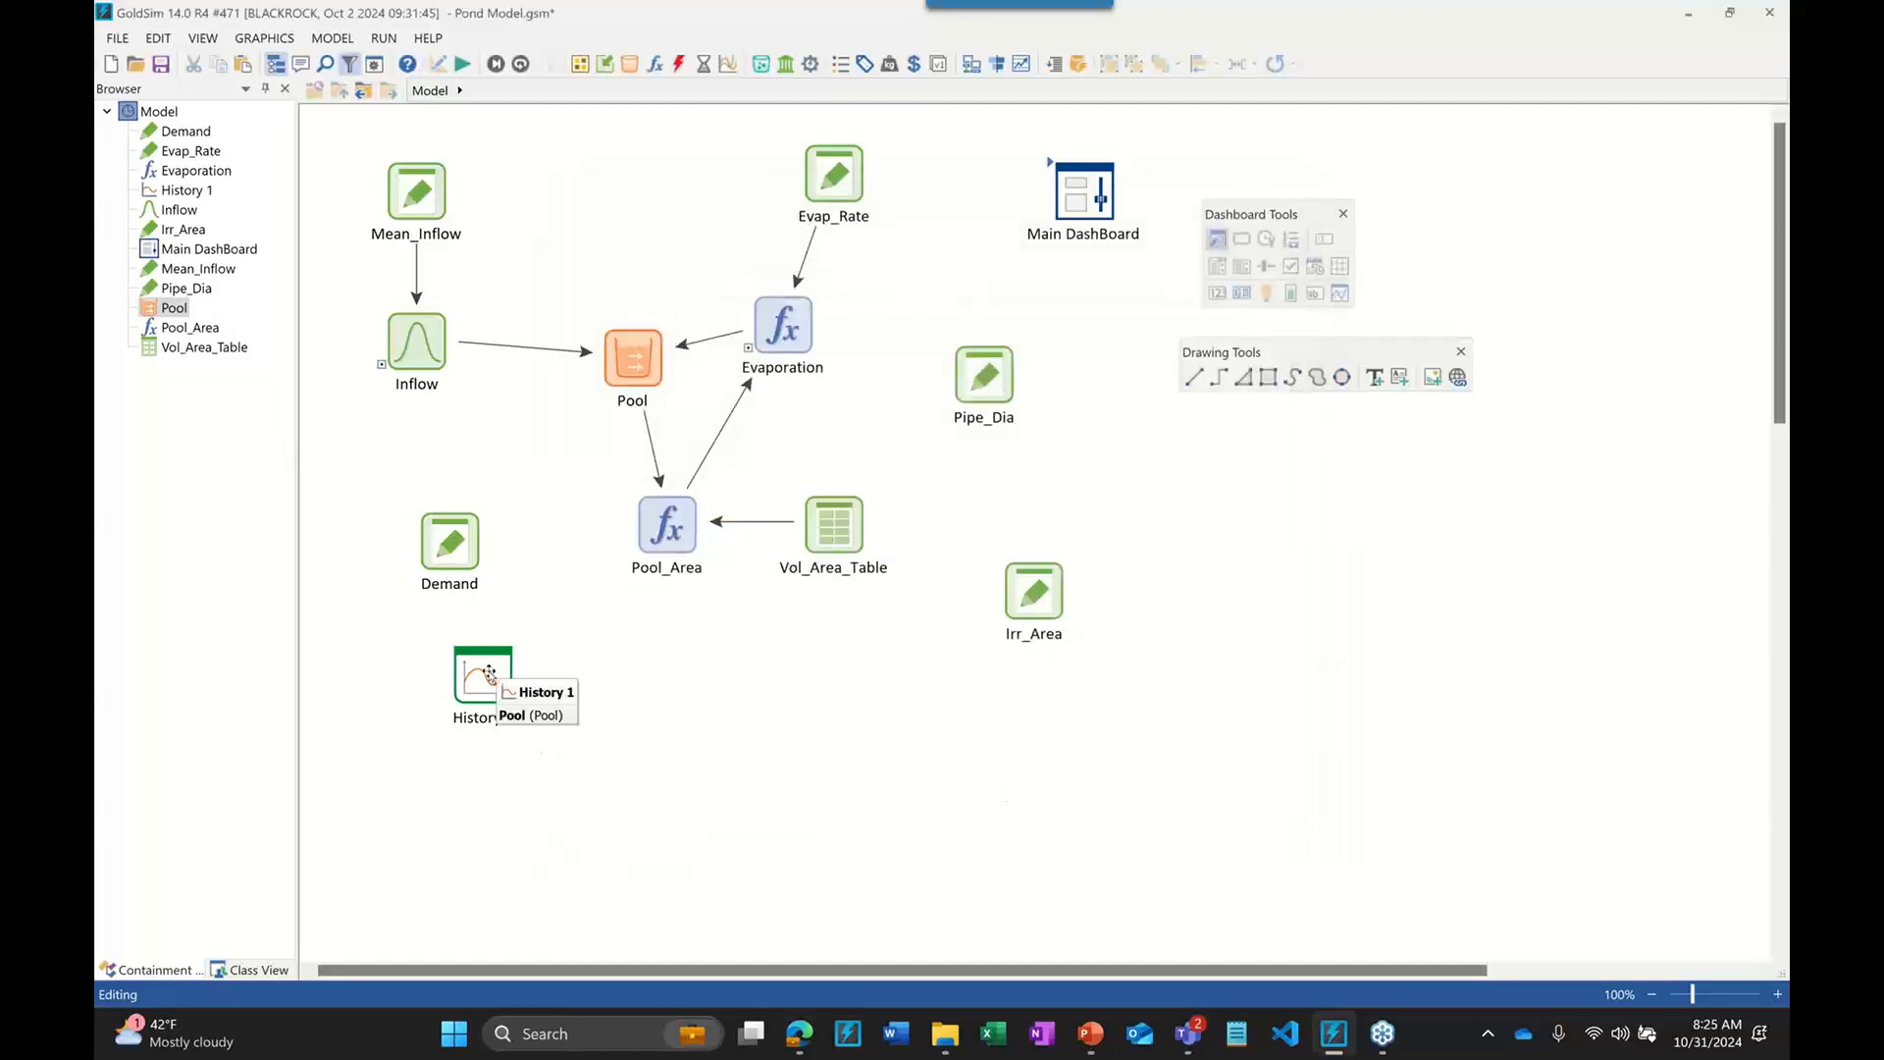
Add a Distribution Result element below Pool_Area and include the Pool output in it
click(730, 65)
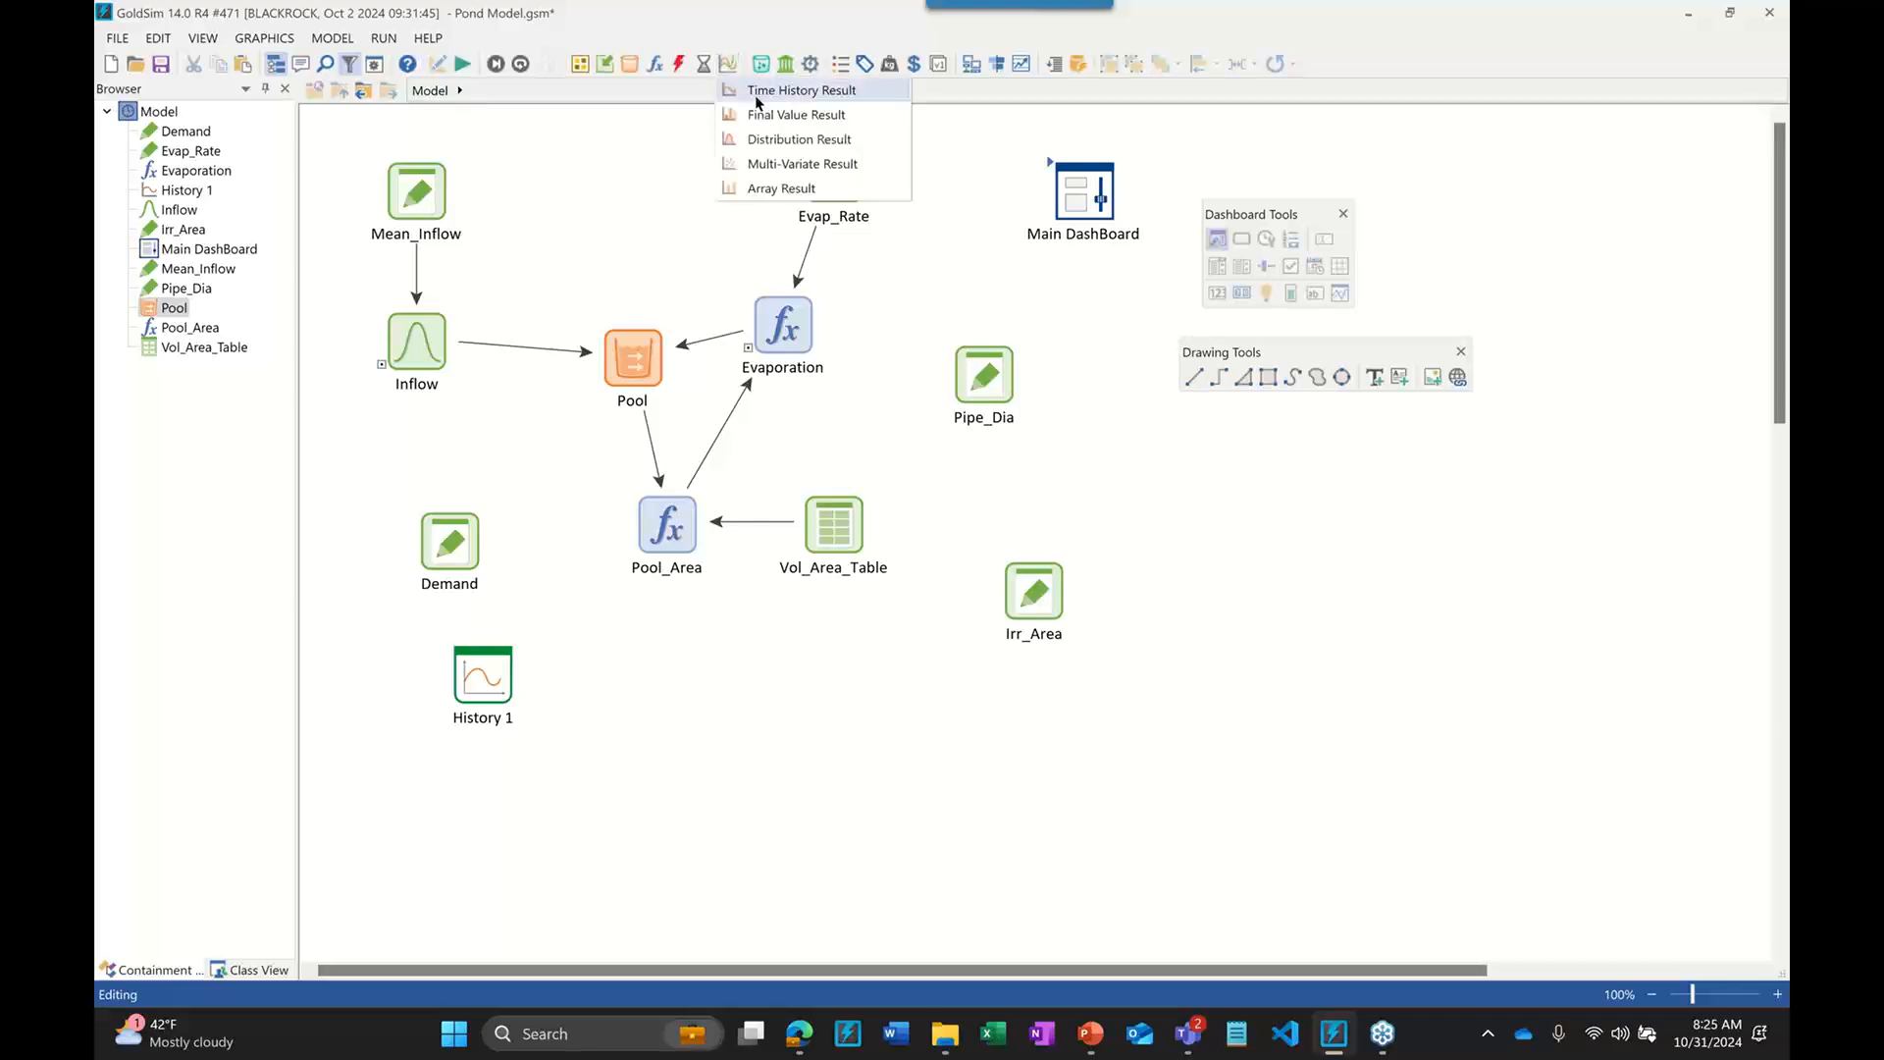
click(773, 139)
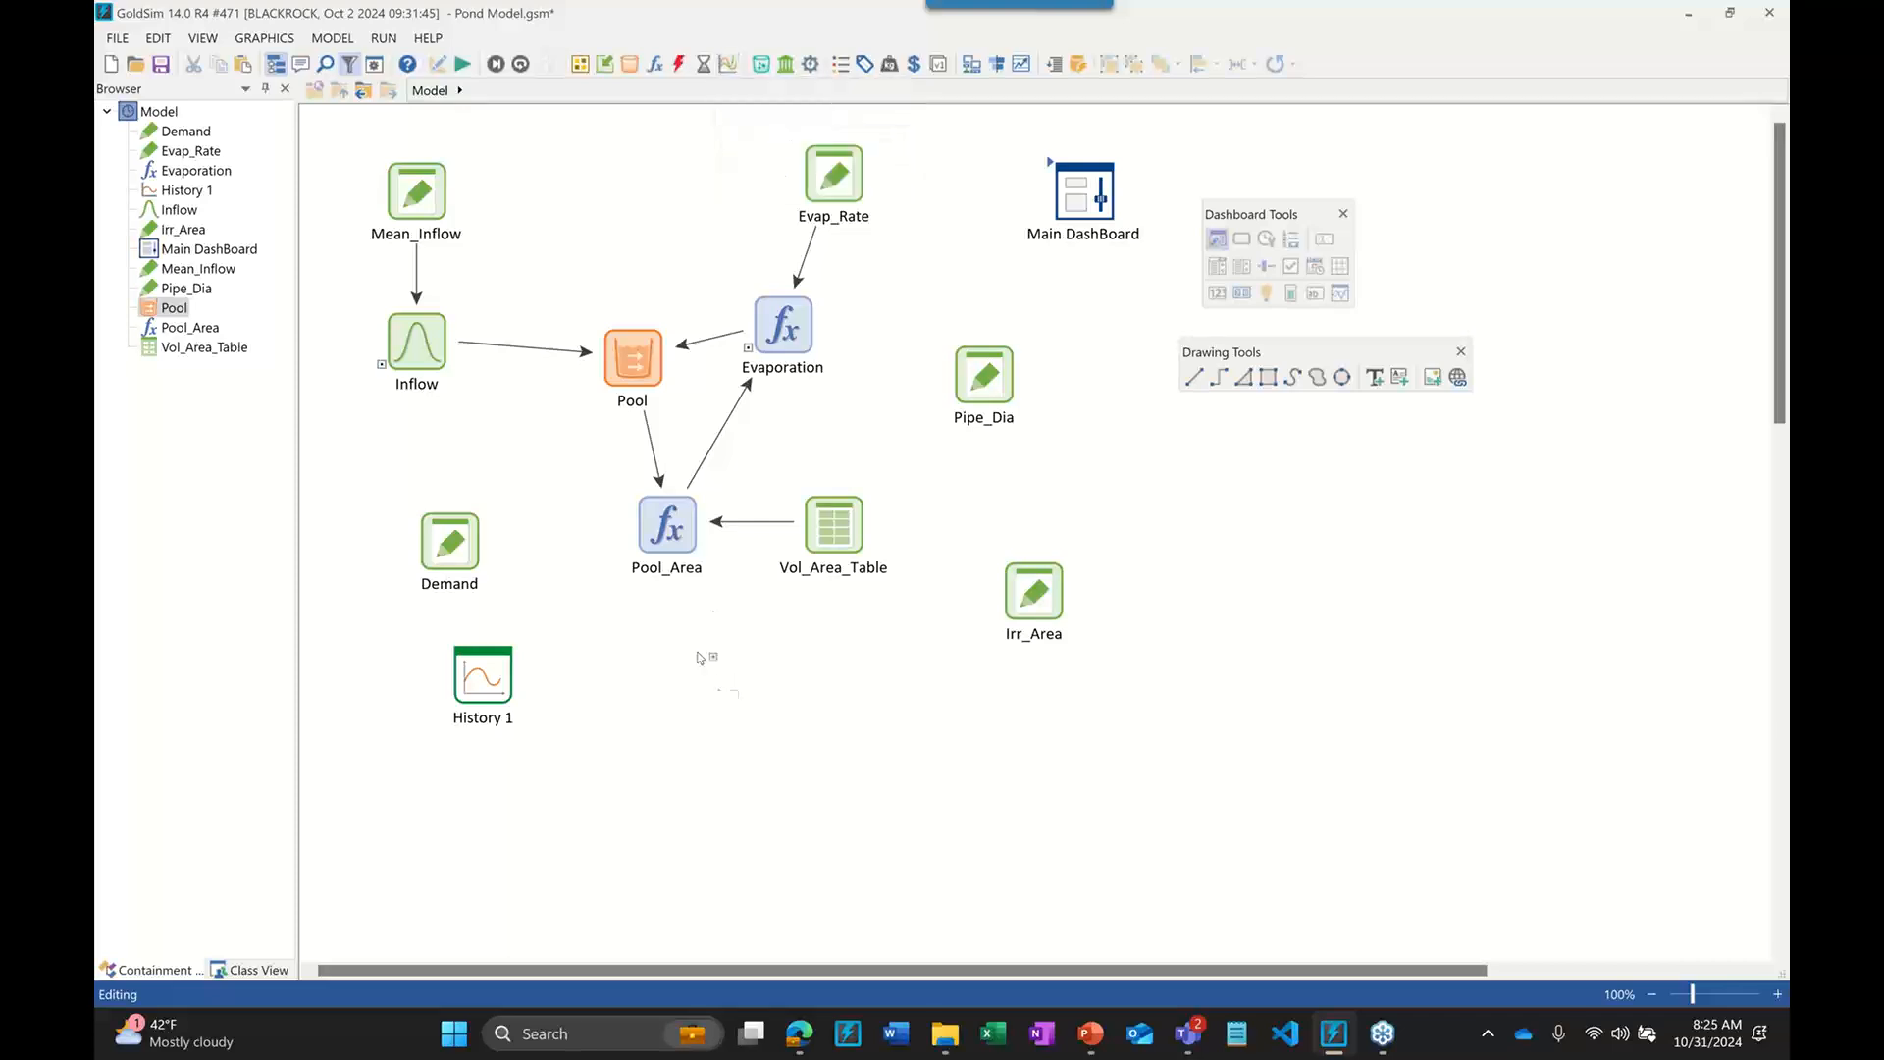
click(684, 677)
click(717, 662)
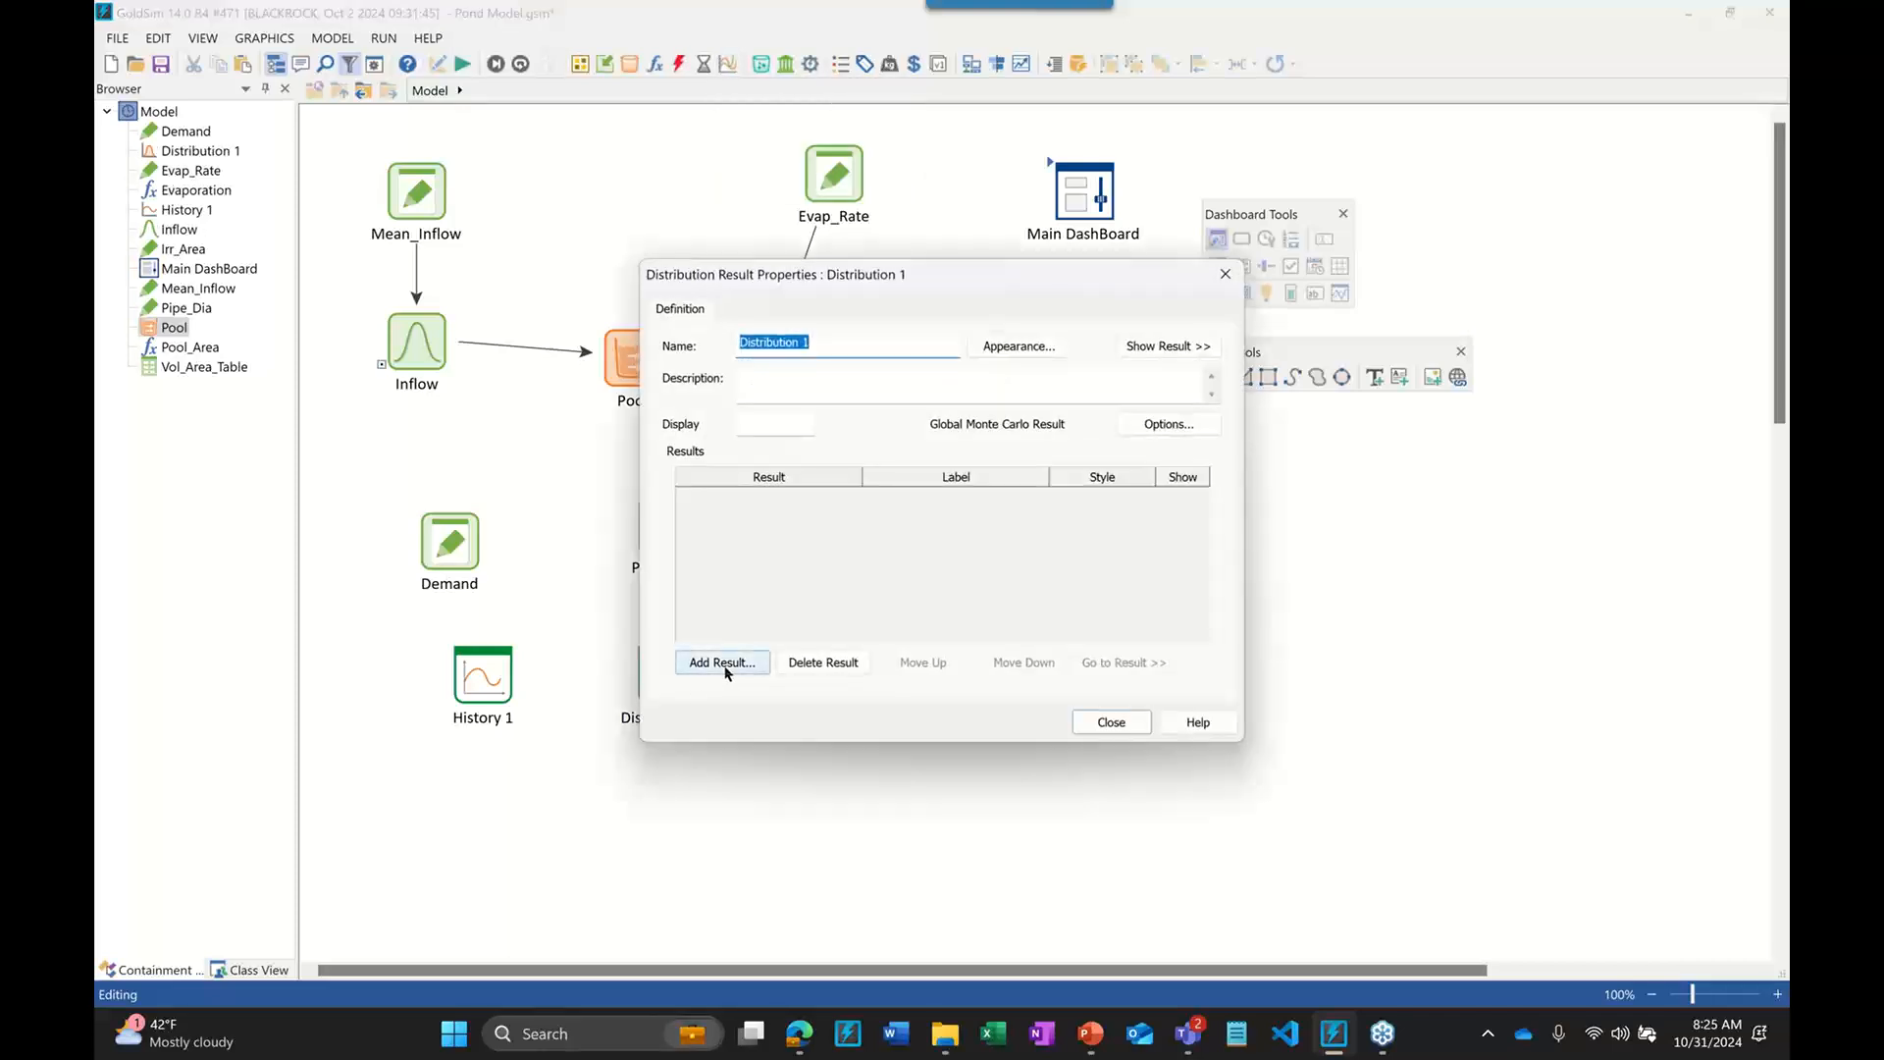
click(838, 501)
double_click(839, 503)
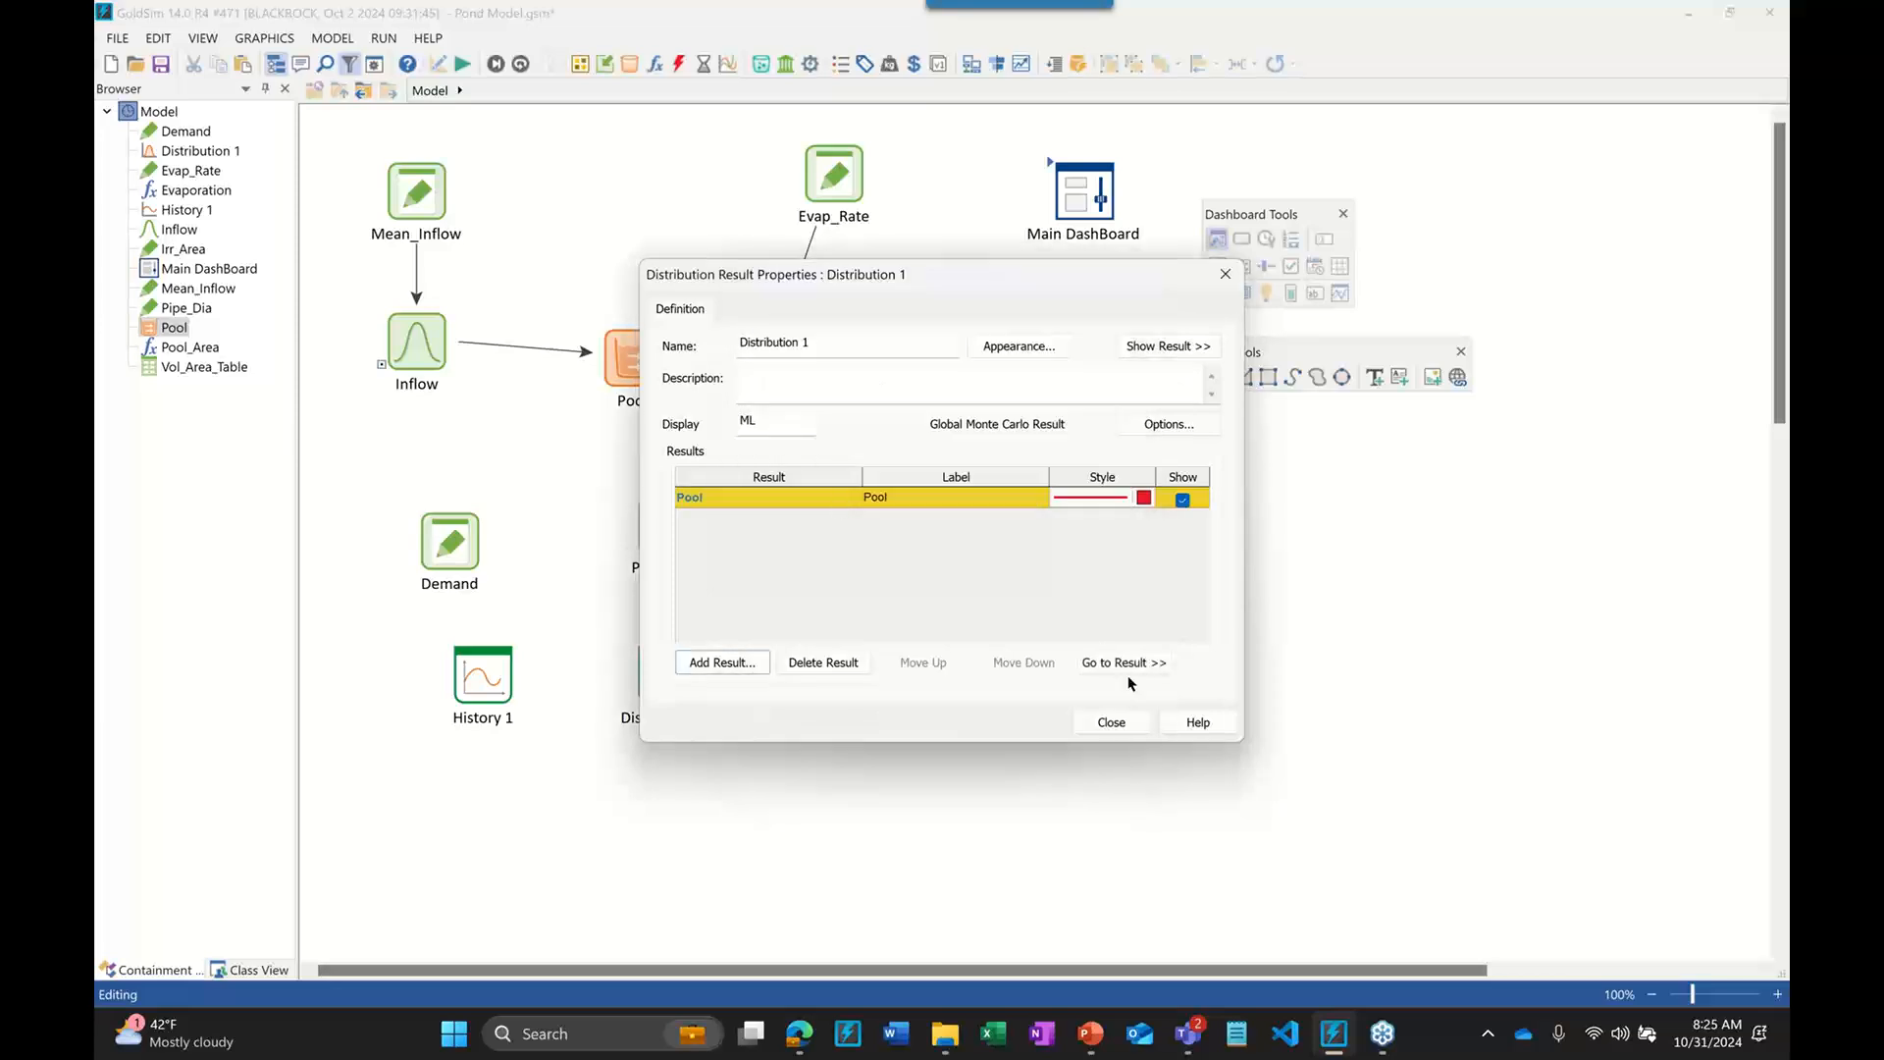
Run the simulation and view the Pool result of Distribution 1 as a PDF
click(1107, 722)
key(F5)
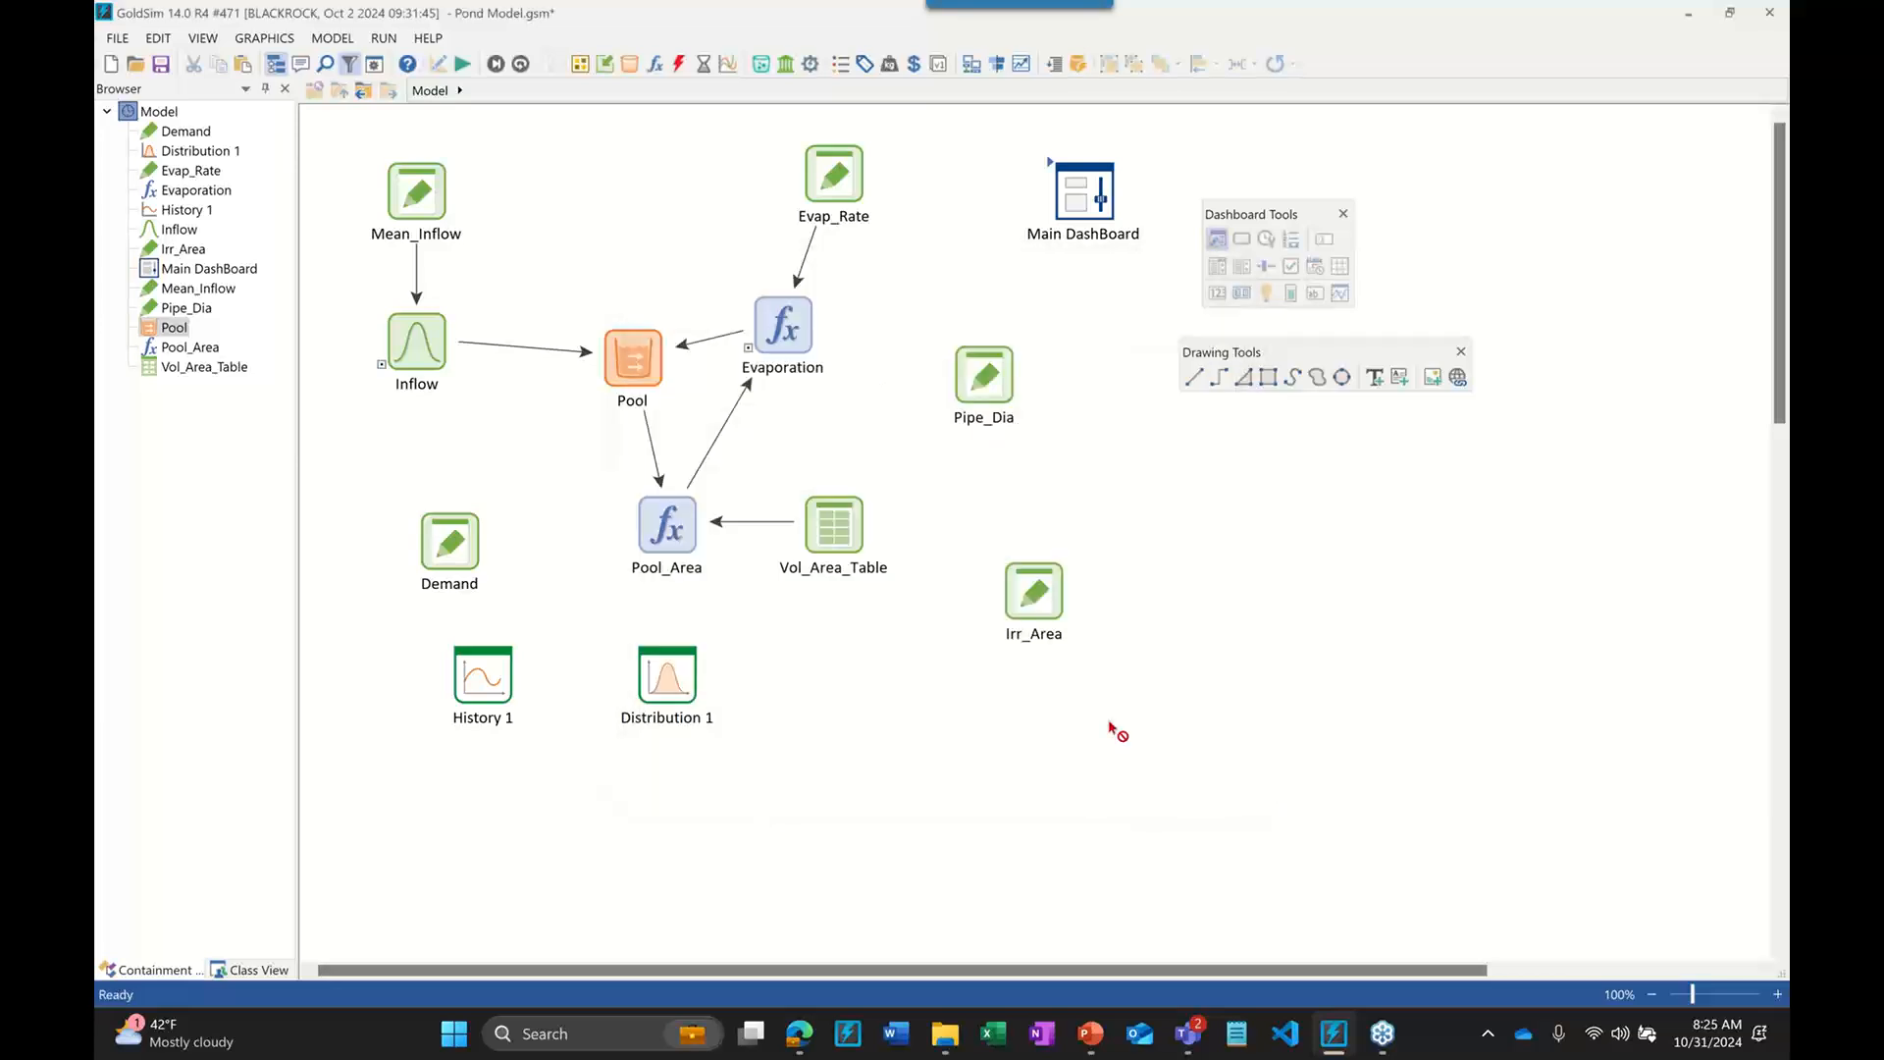
click(967, 547)
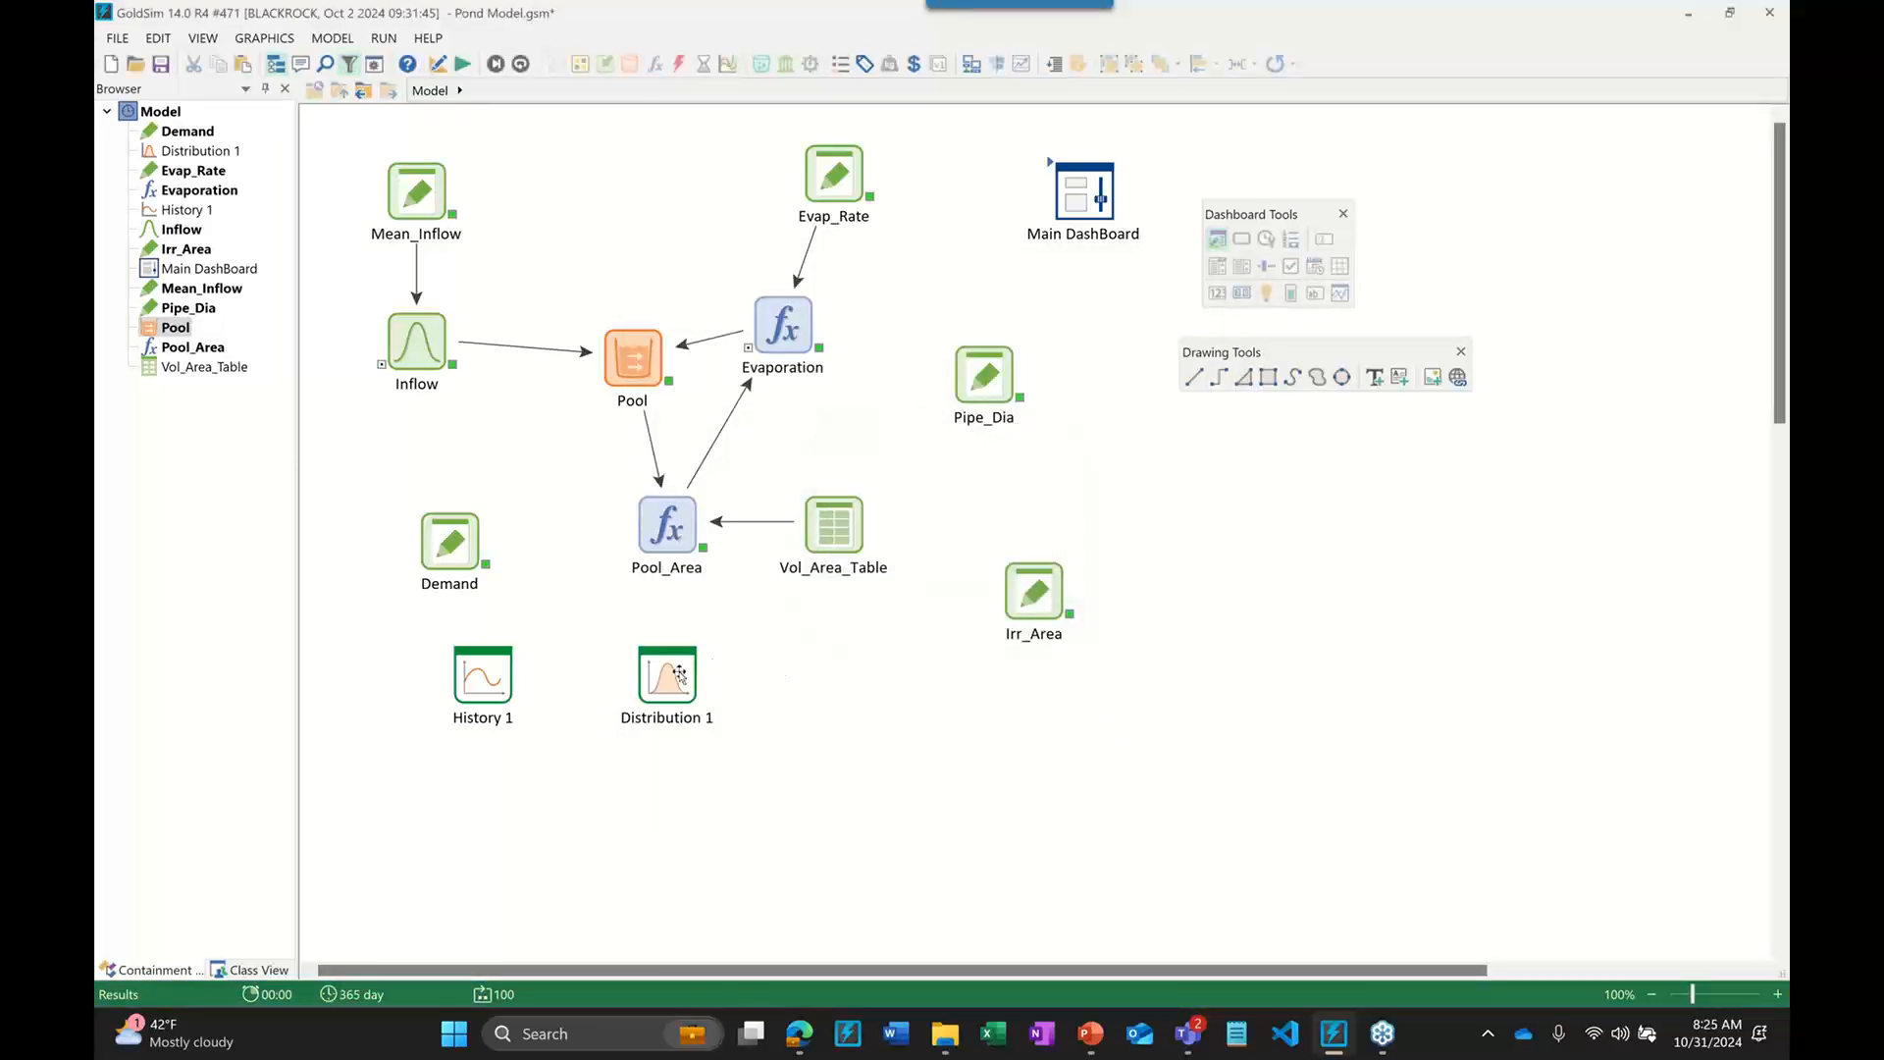
double_click(667, 677)
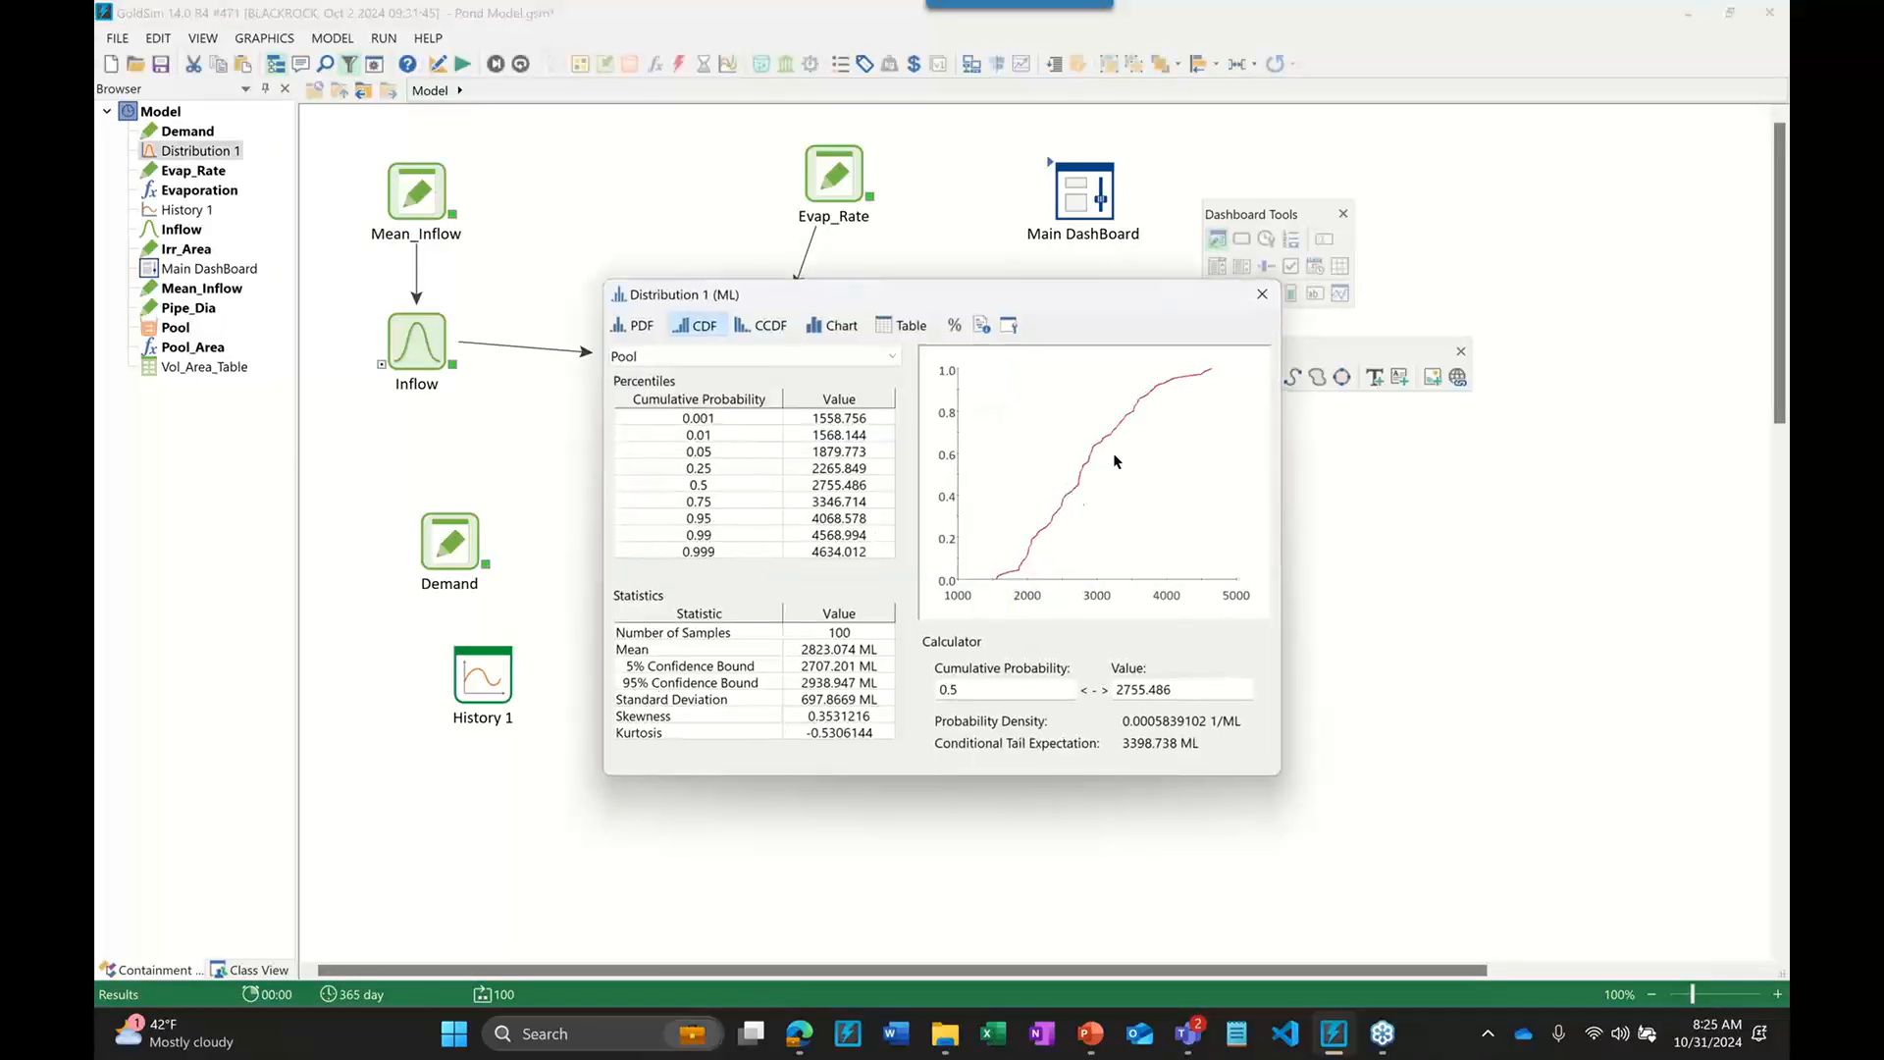
click(639, 329)
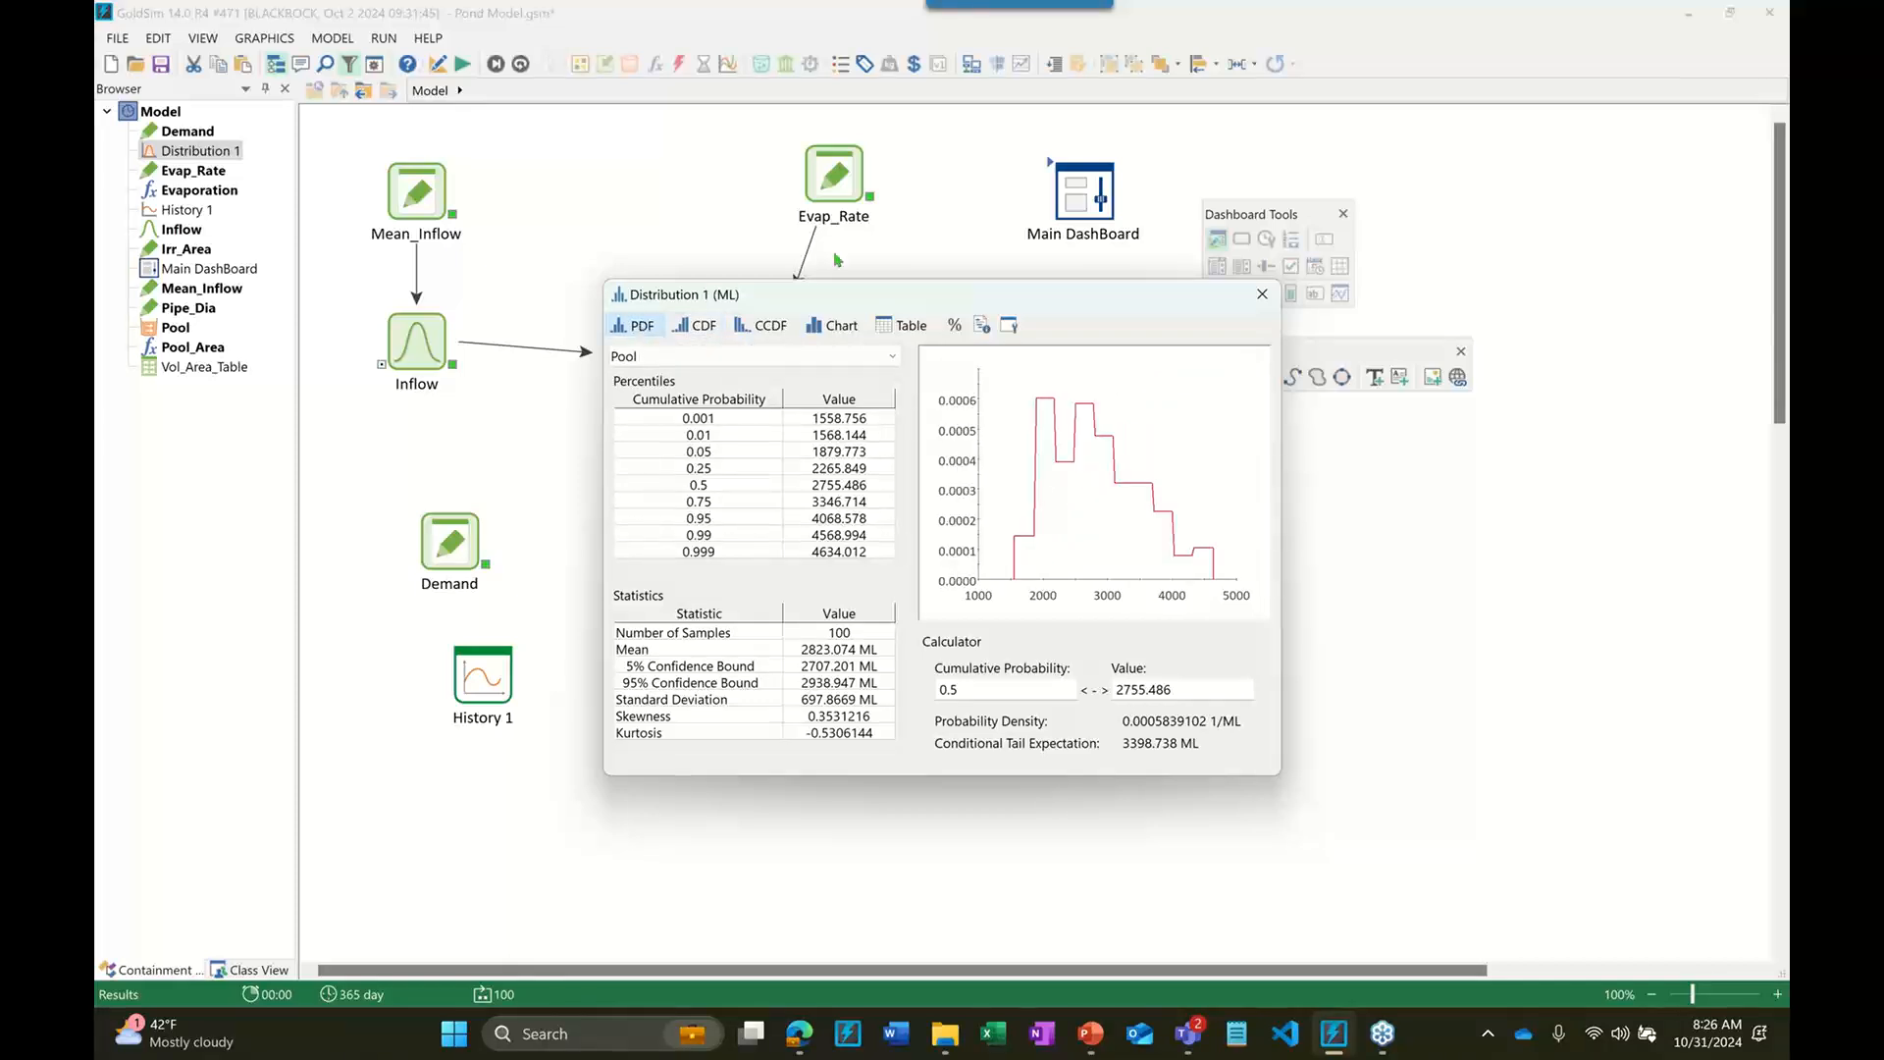
click(1254, 305)
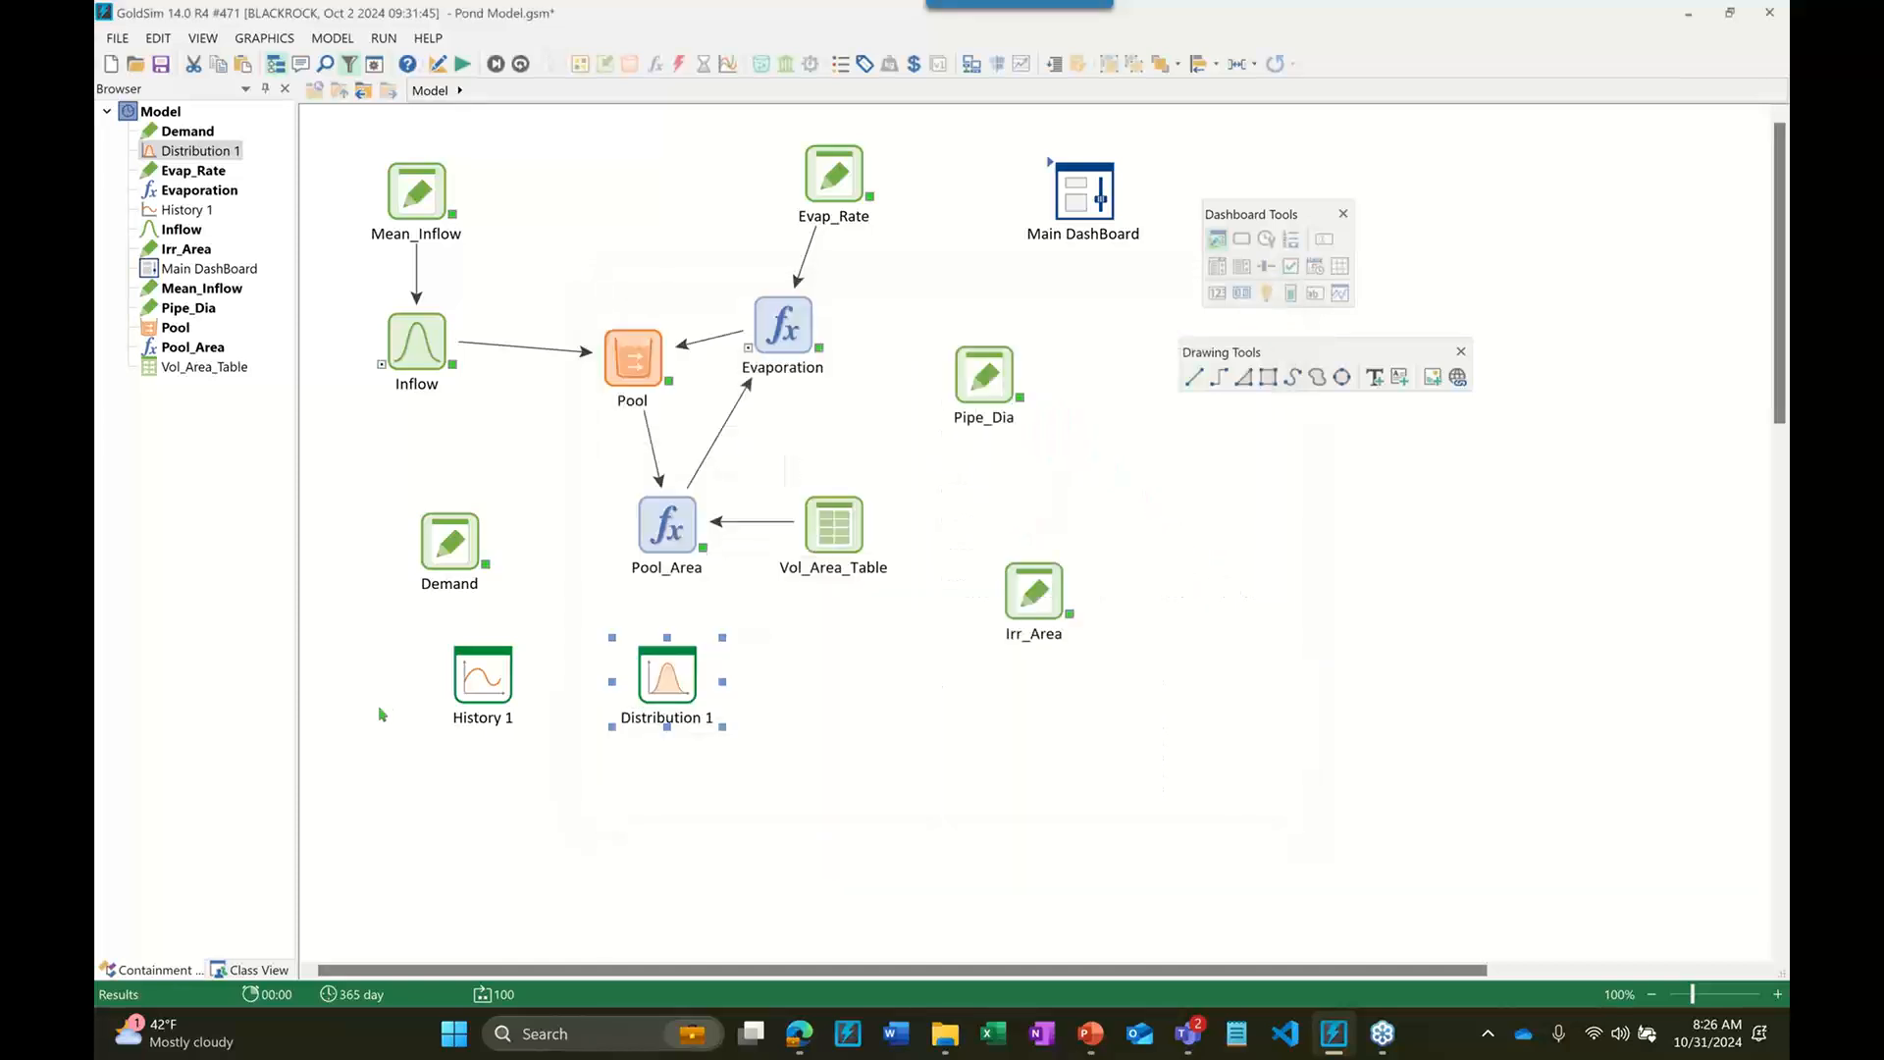
View the History 1 probability chart and review the statistics of Distribution 1
click(495, 665)
double_click(495, 665)
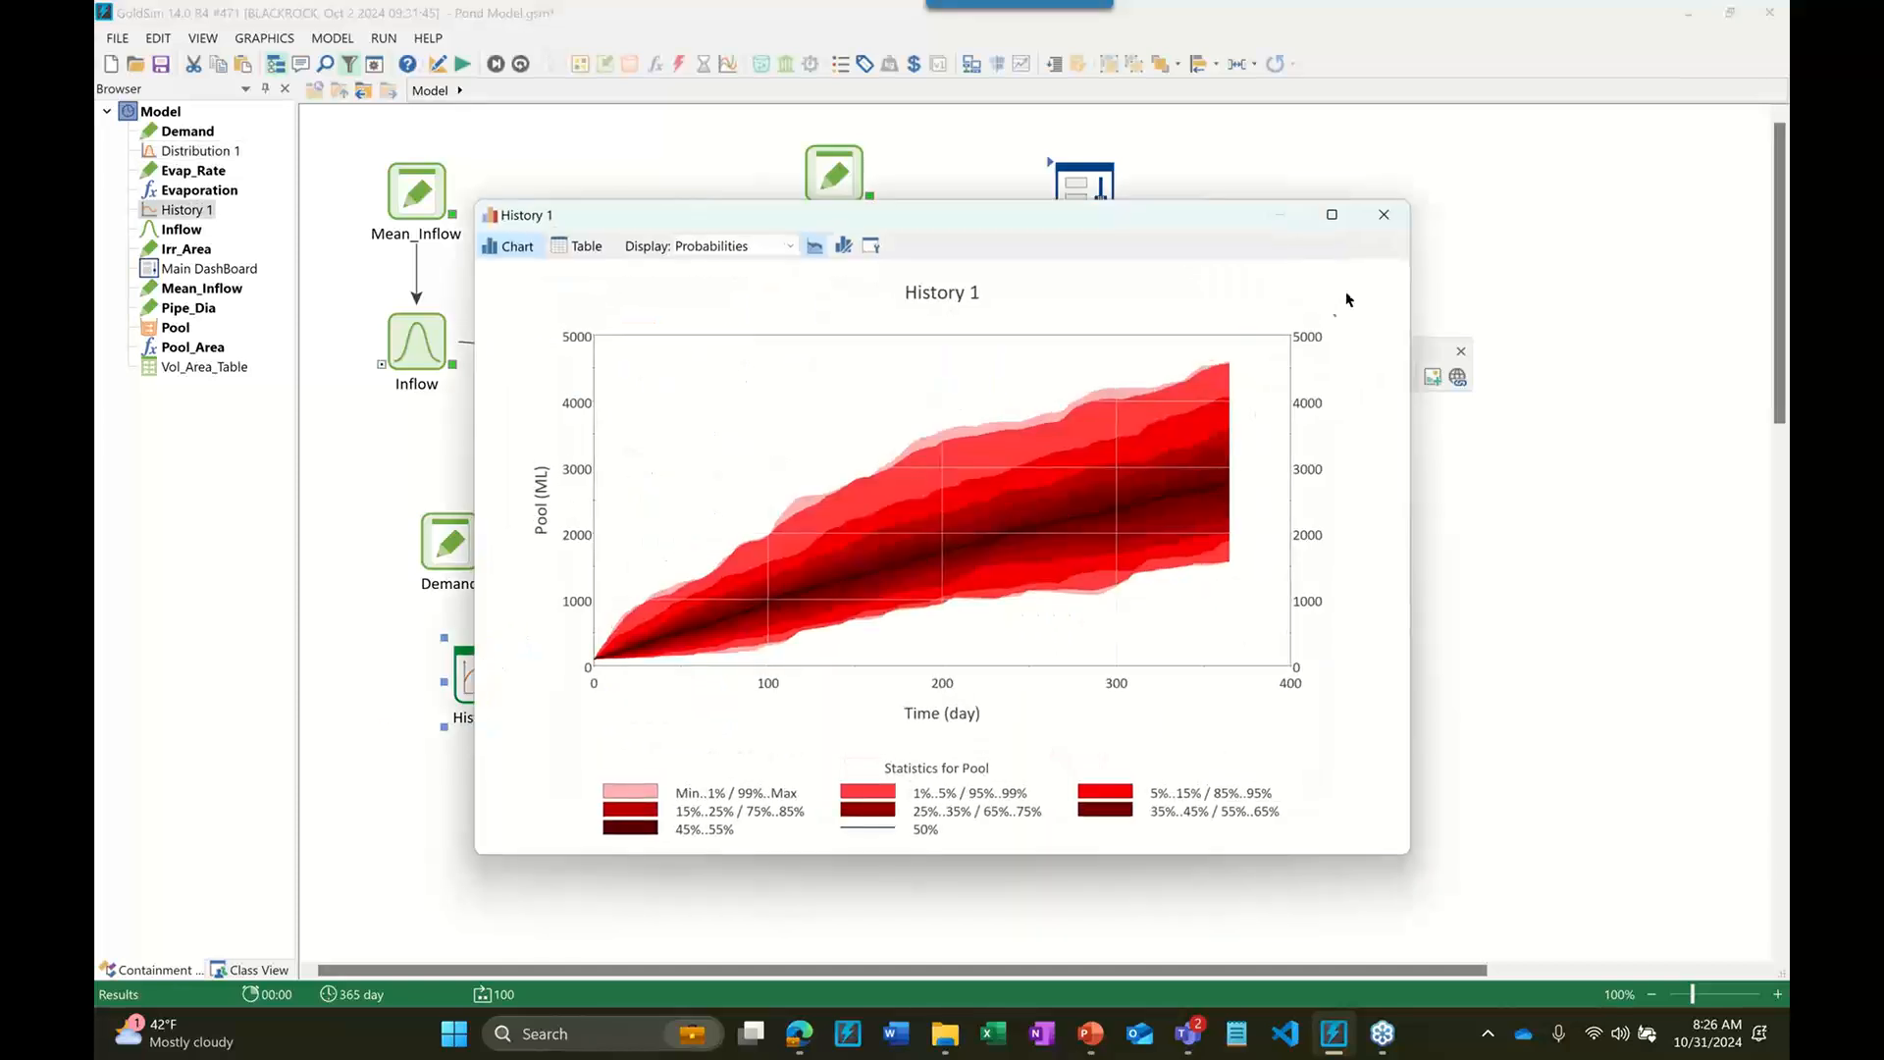
click(1383, 214)
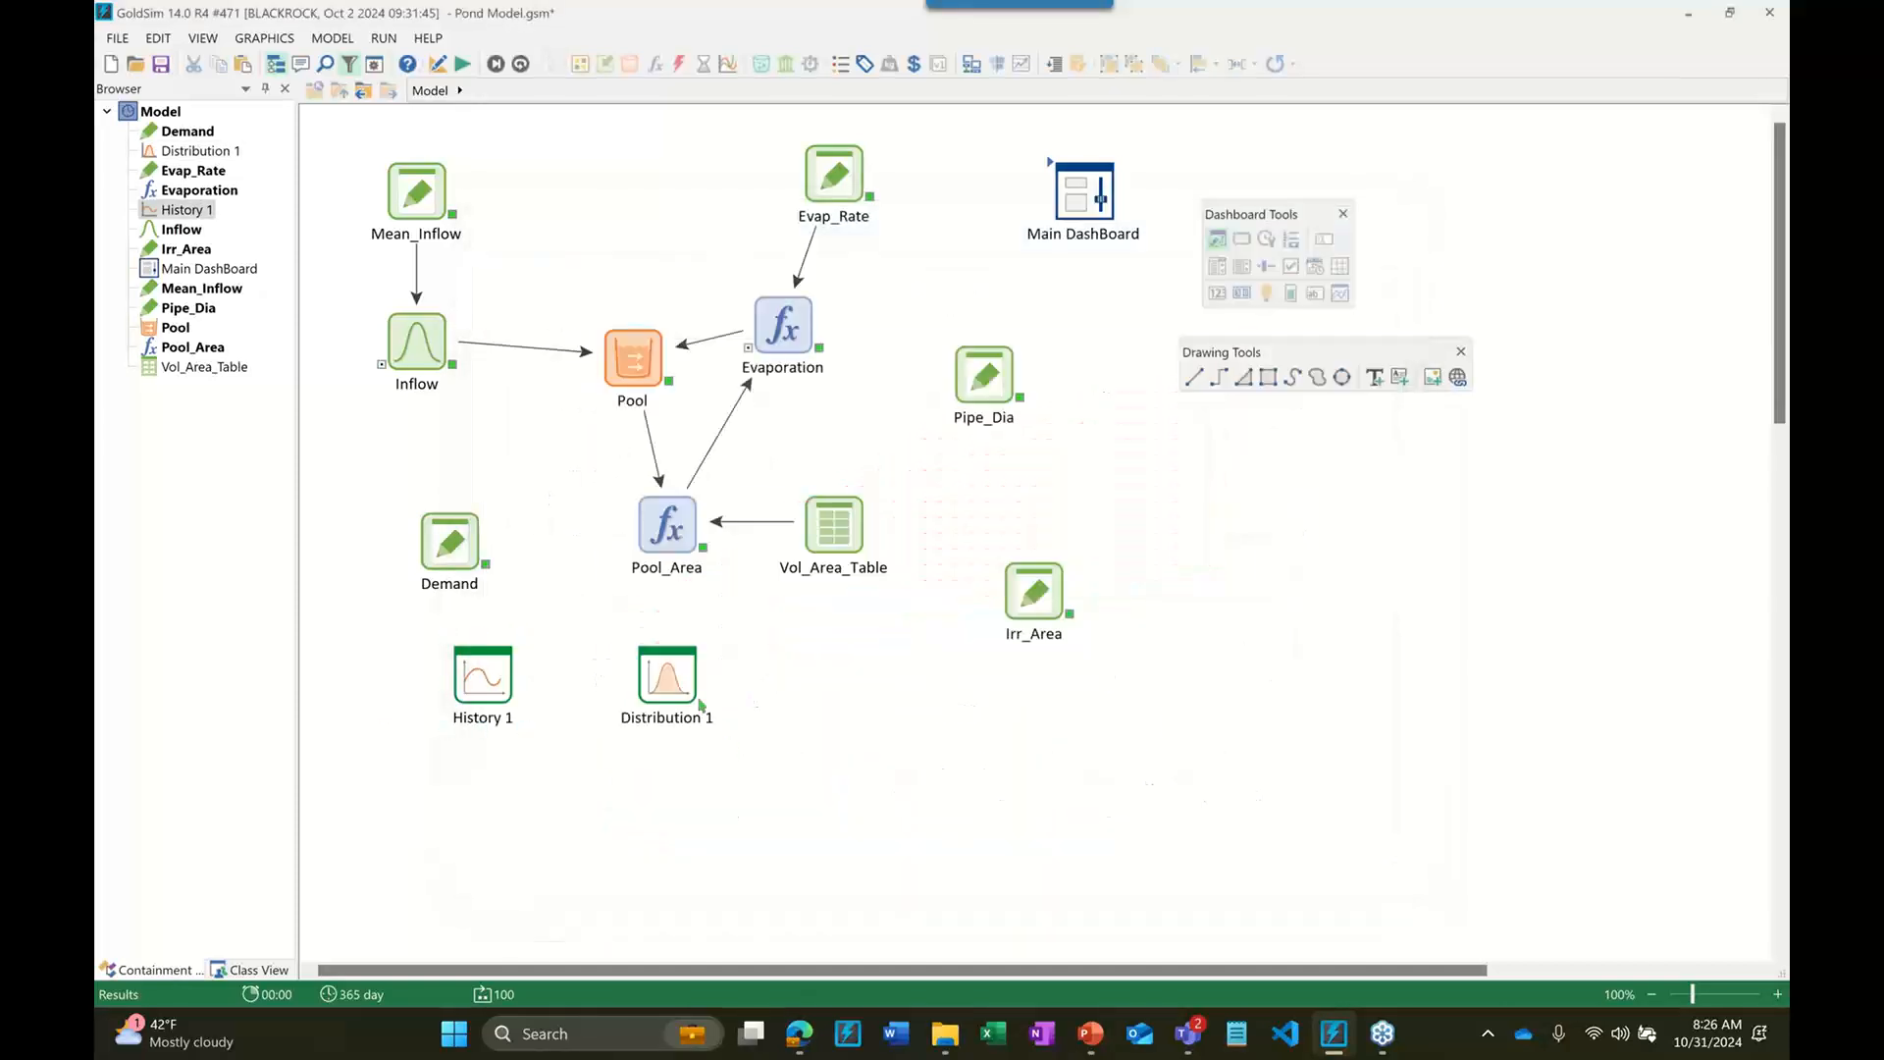
right_click(665, 679)
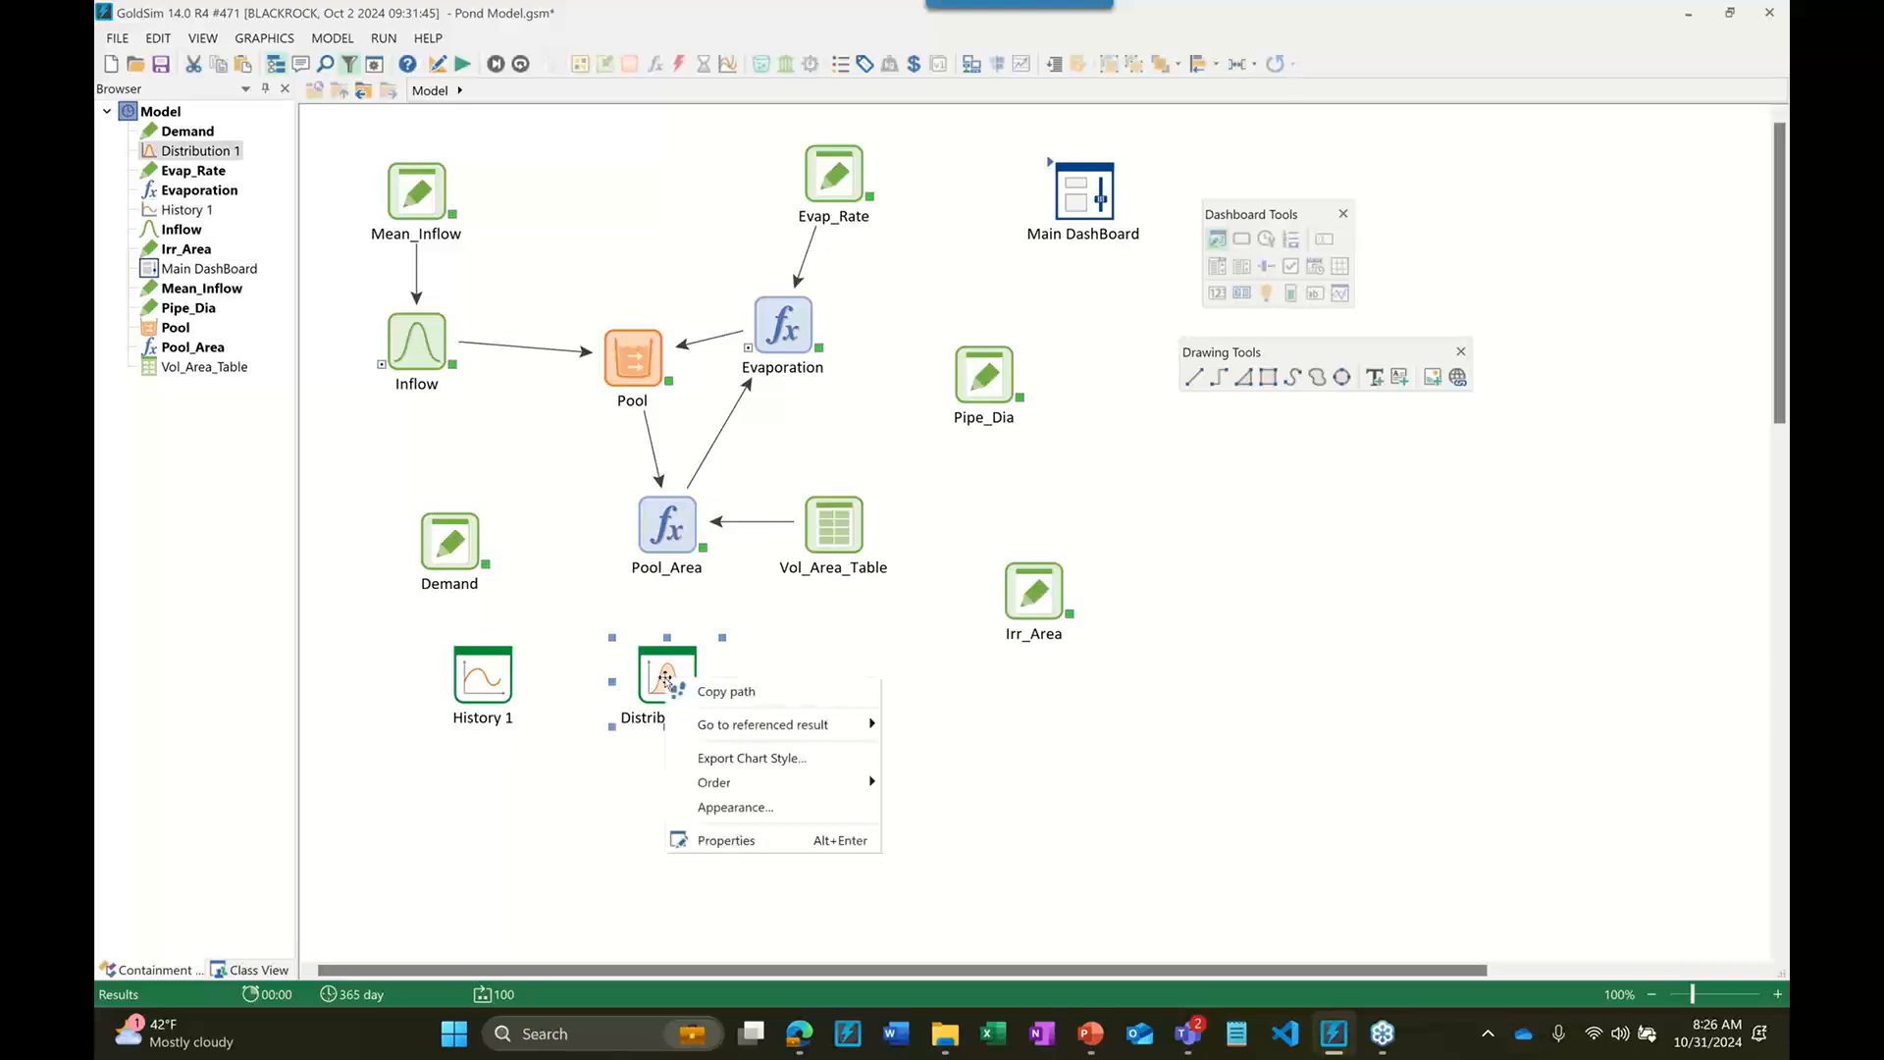
double_click(649, 672)
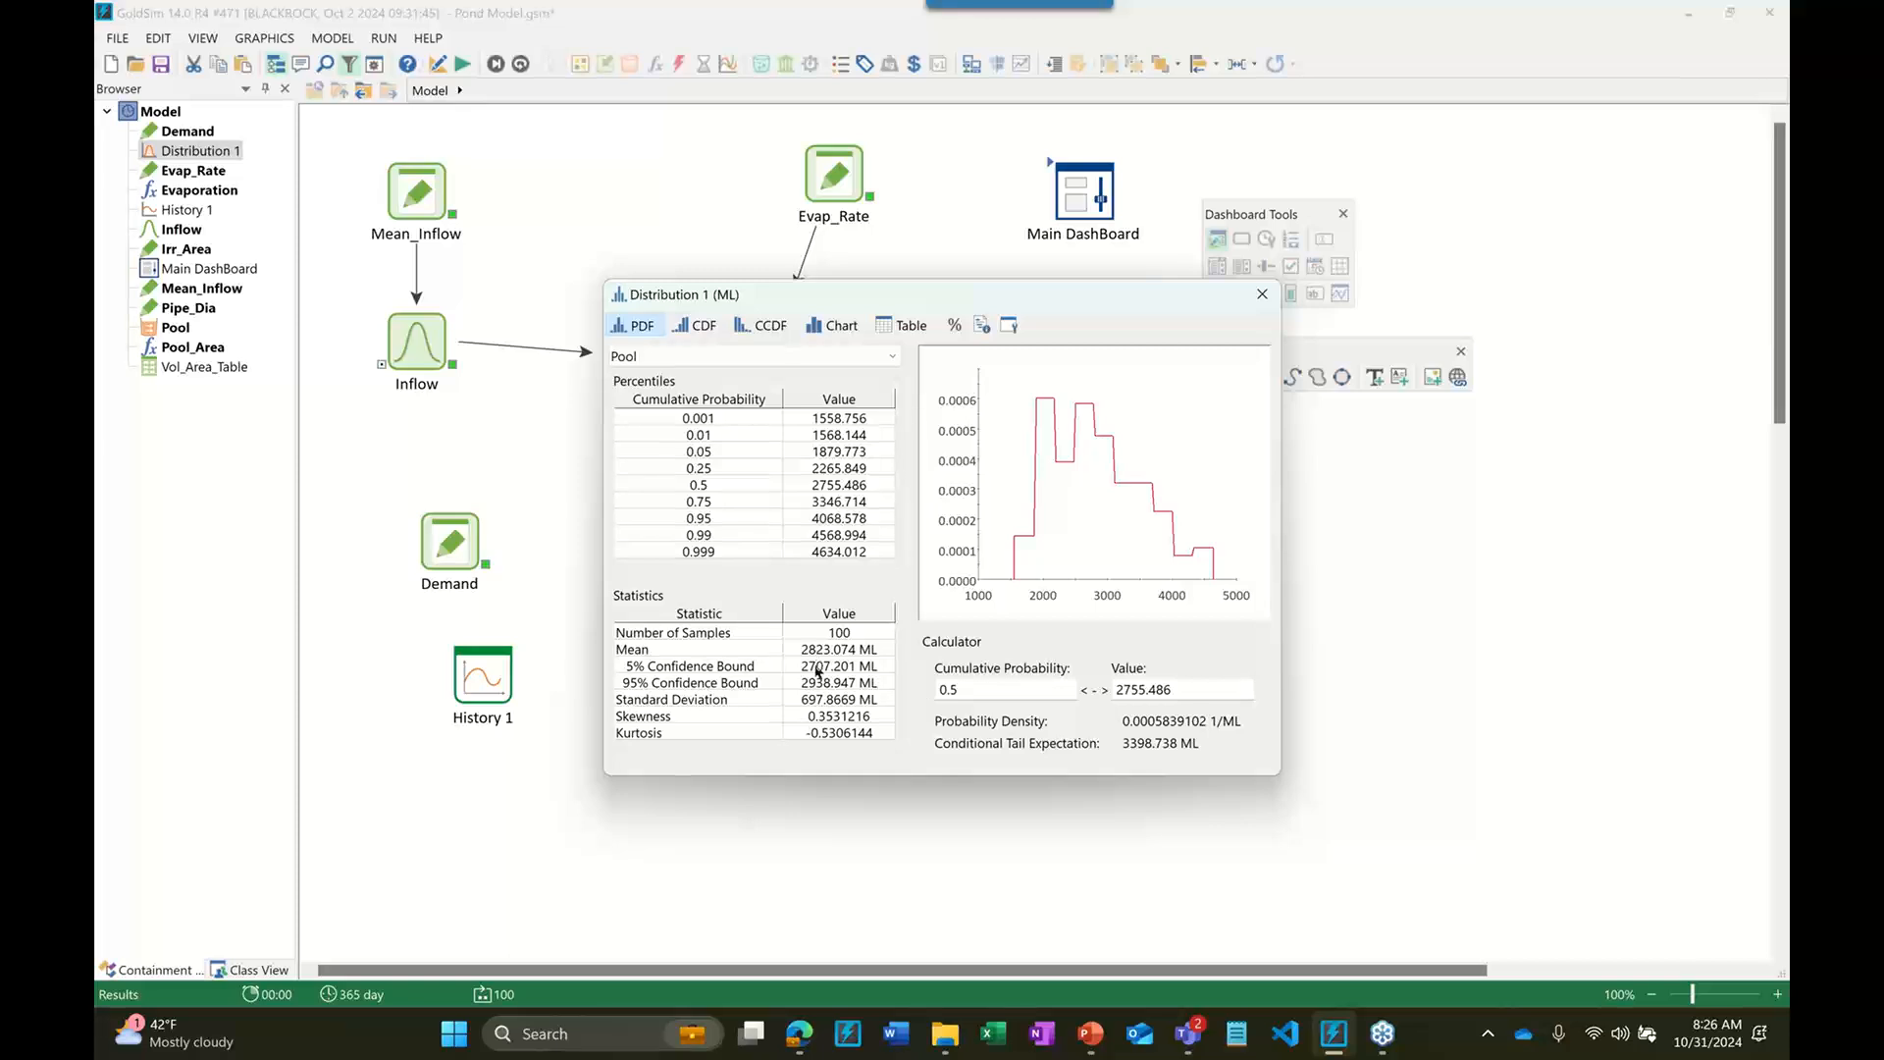
click(1261, 294)
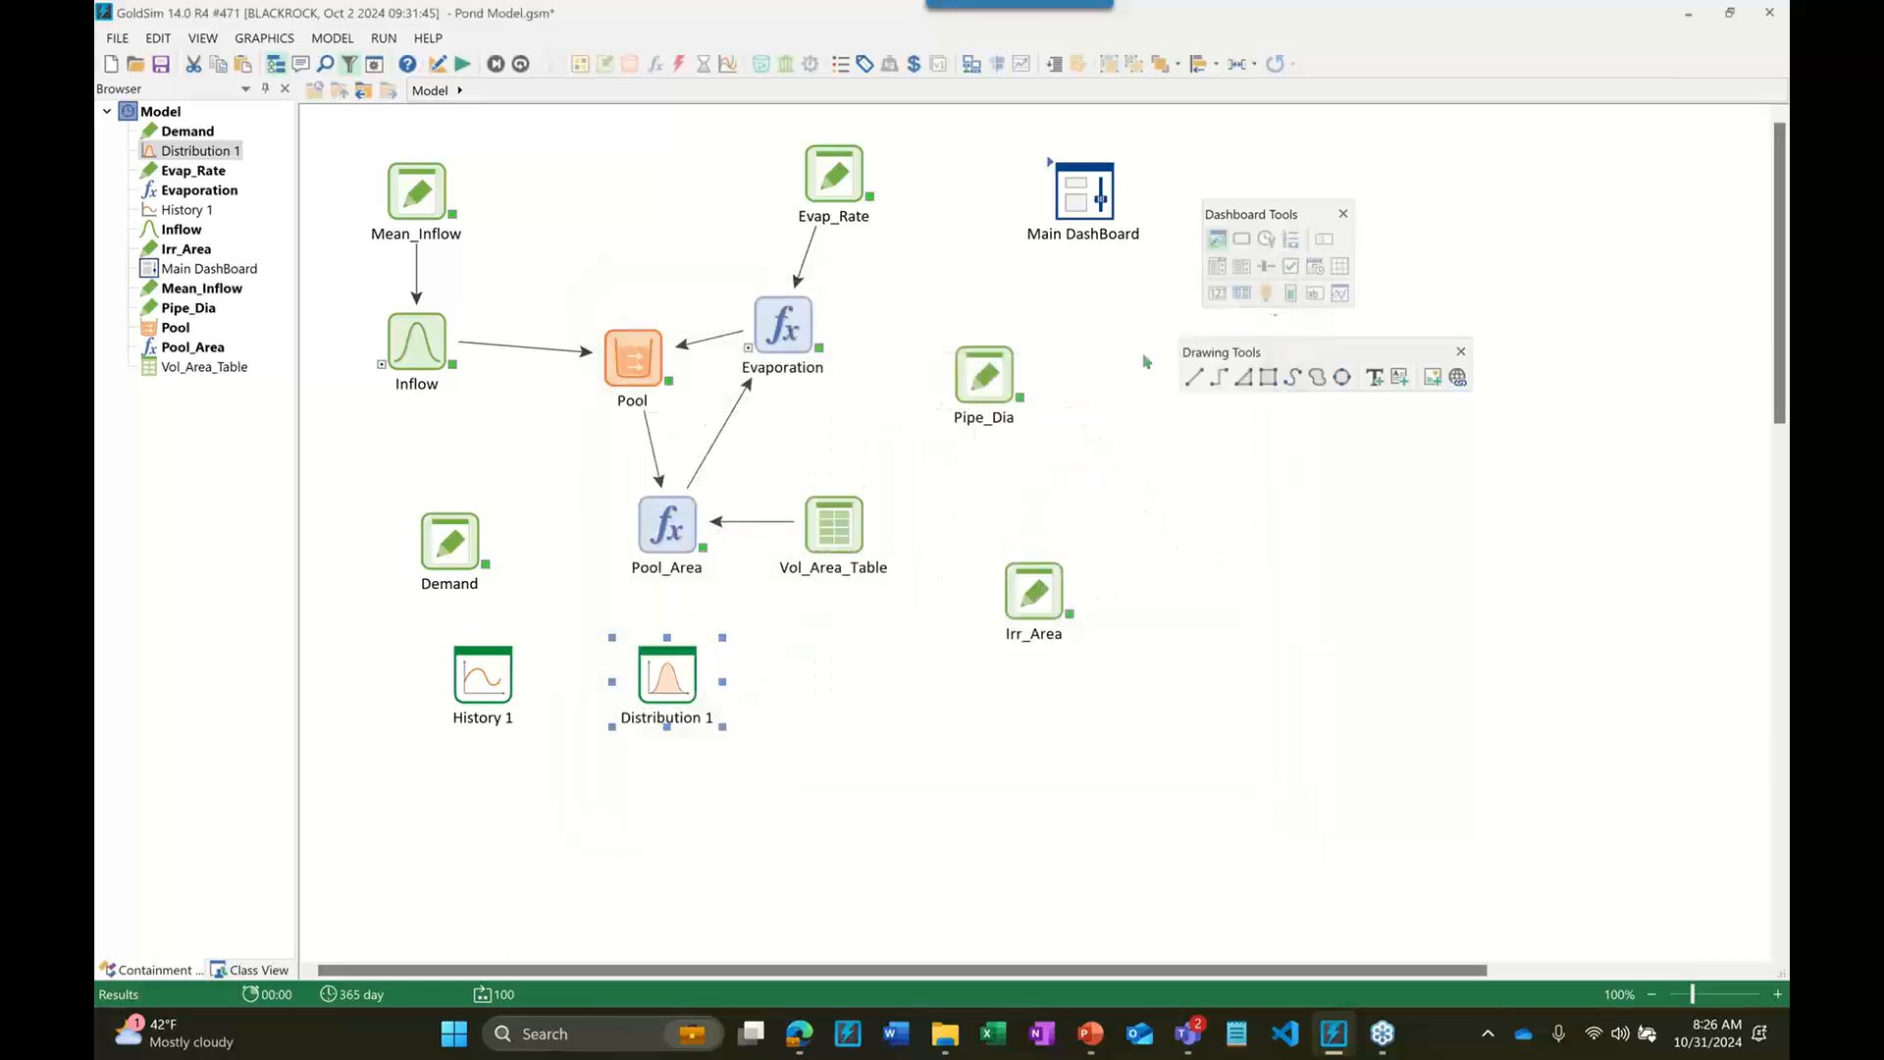
Delete the results to return to edit mode, and set the Main DashBoard's result display to show the Monte Carlo mean of Distribution 1
key(F4)
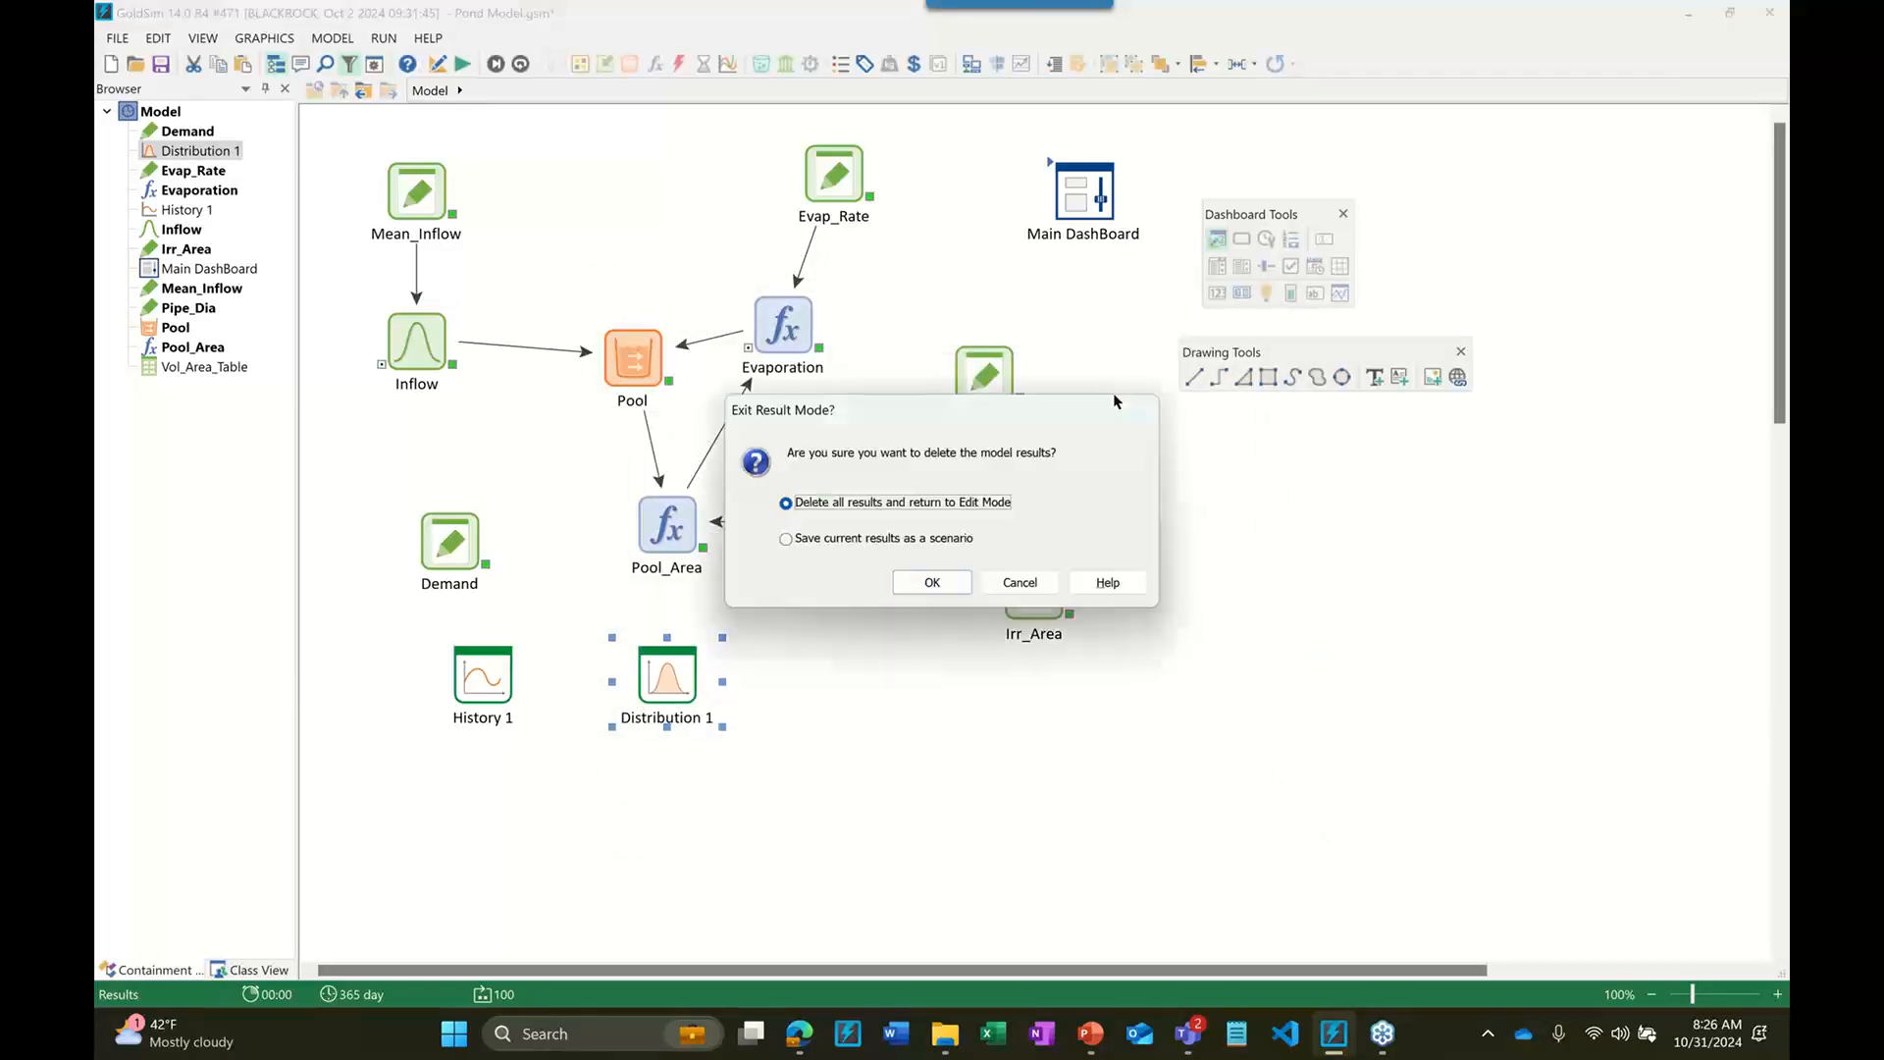
key(Return)
double_click(1066, 185)
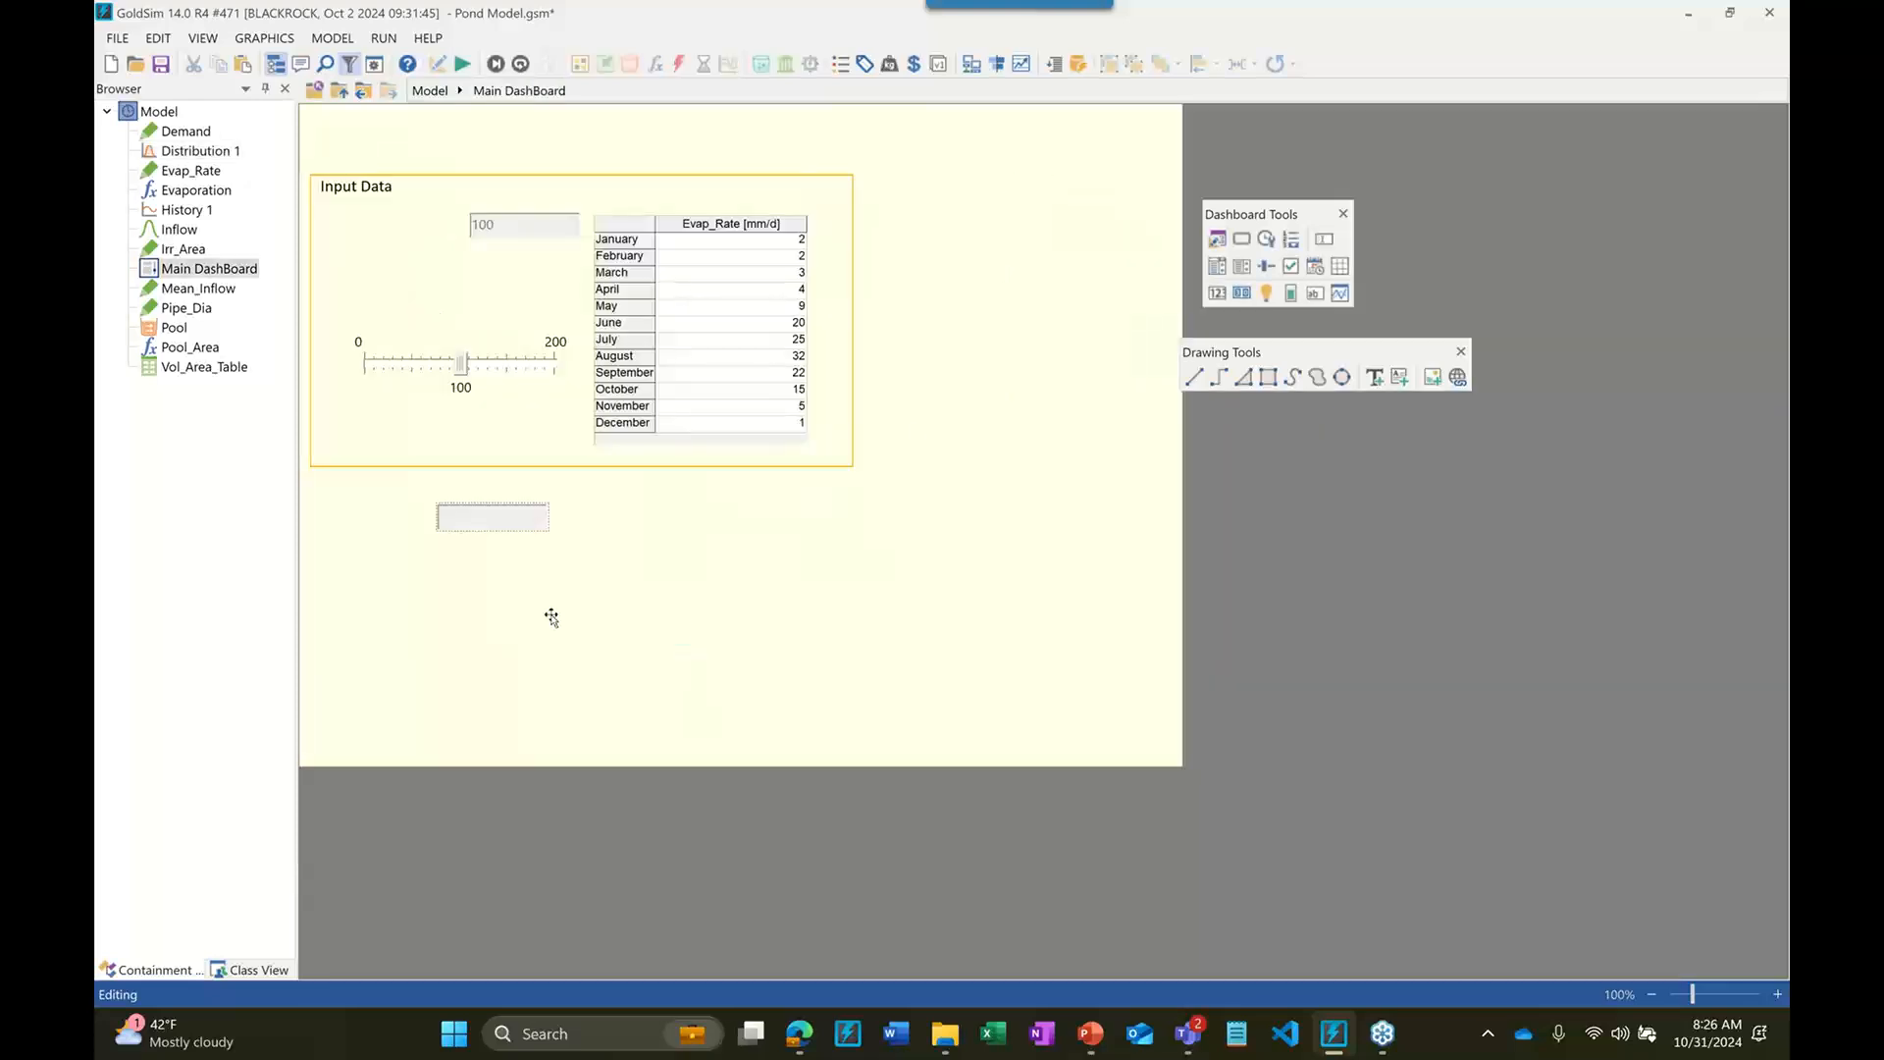
double_click(474, 521)
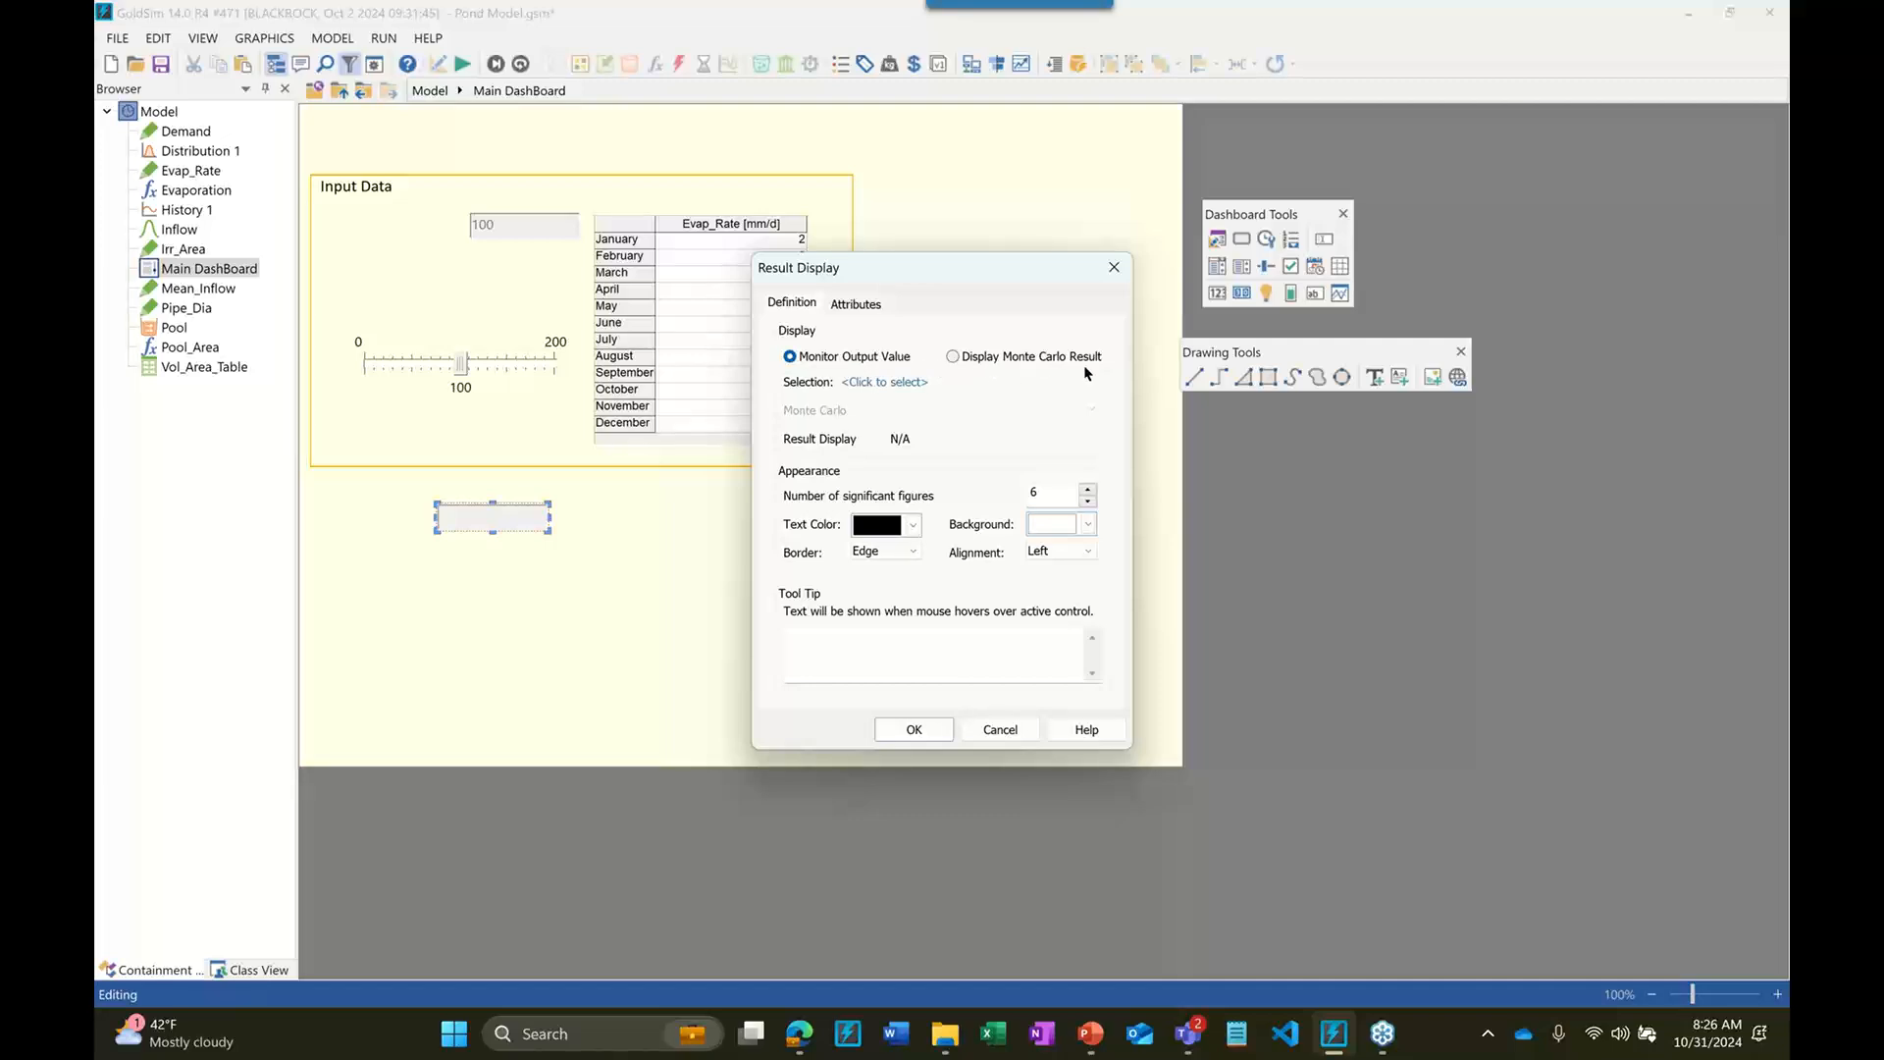
click(952, 357)
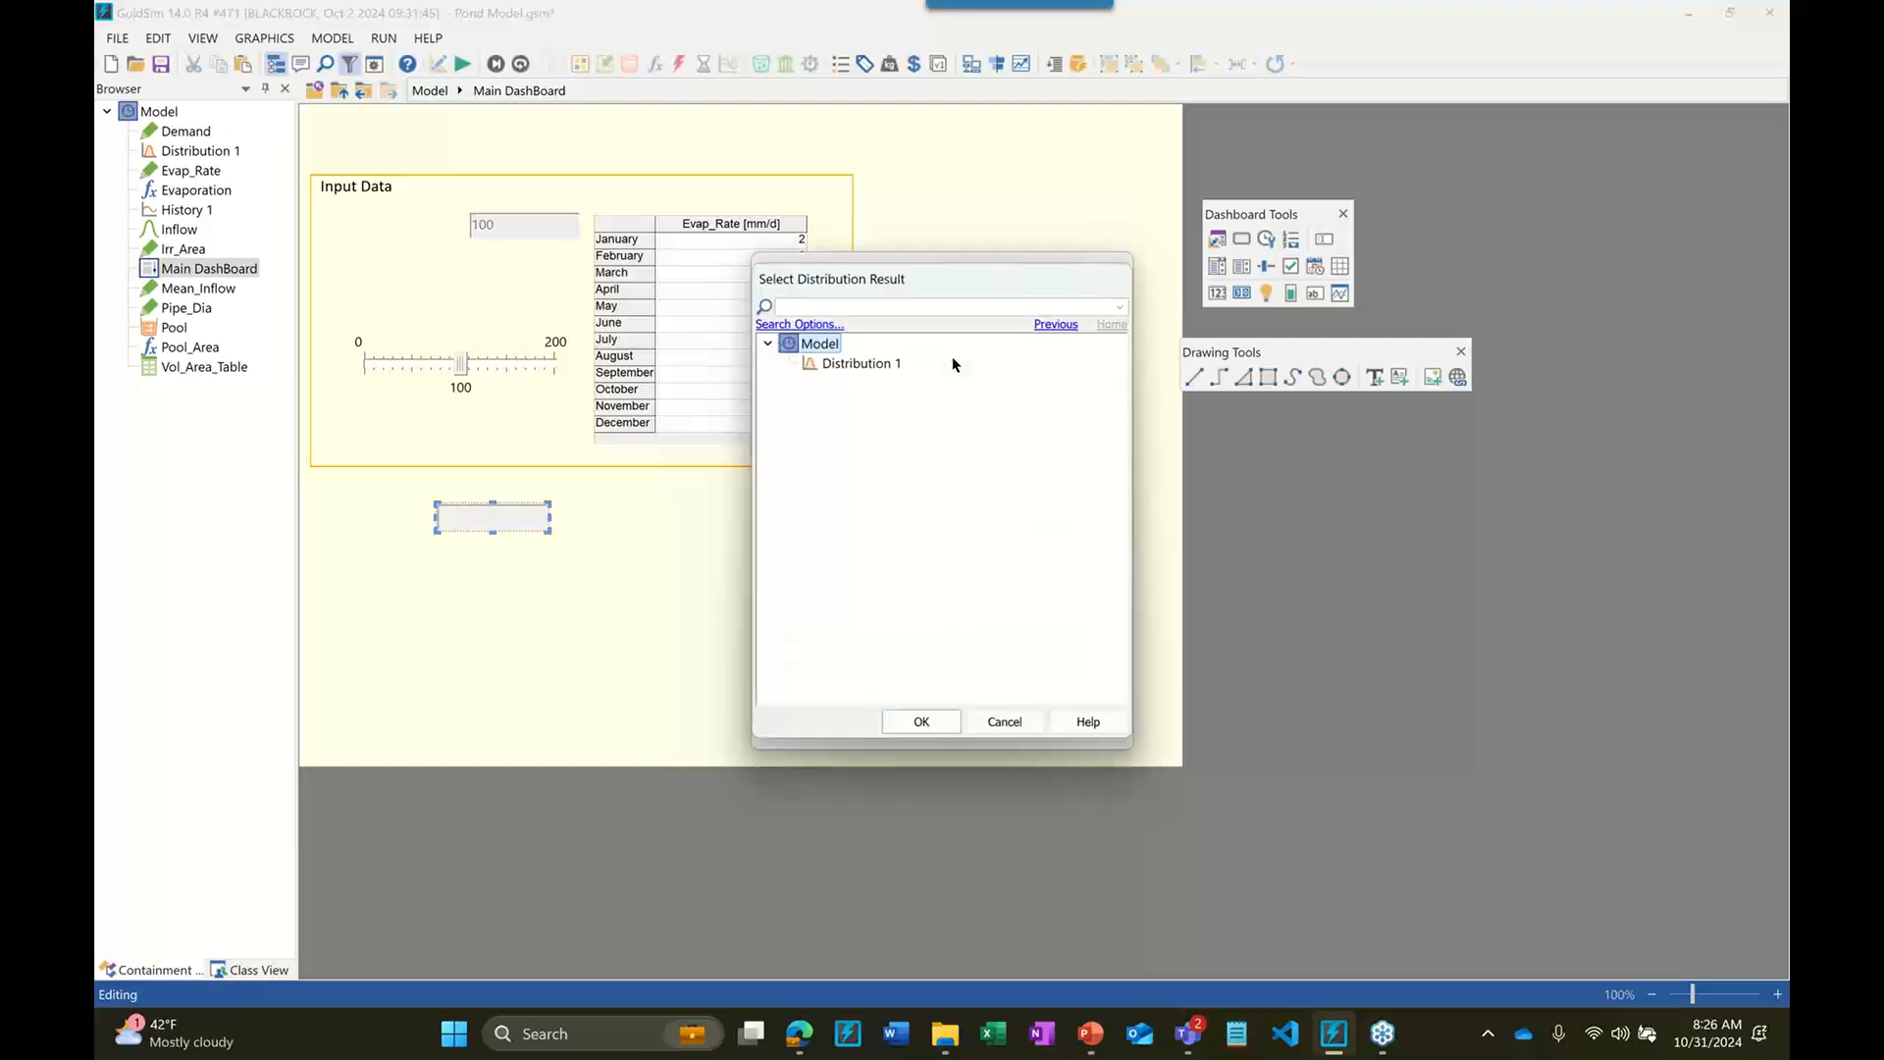
click(842, 367)
click(922, 721)
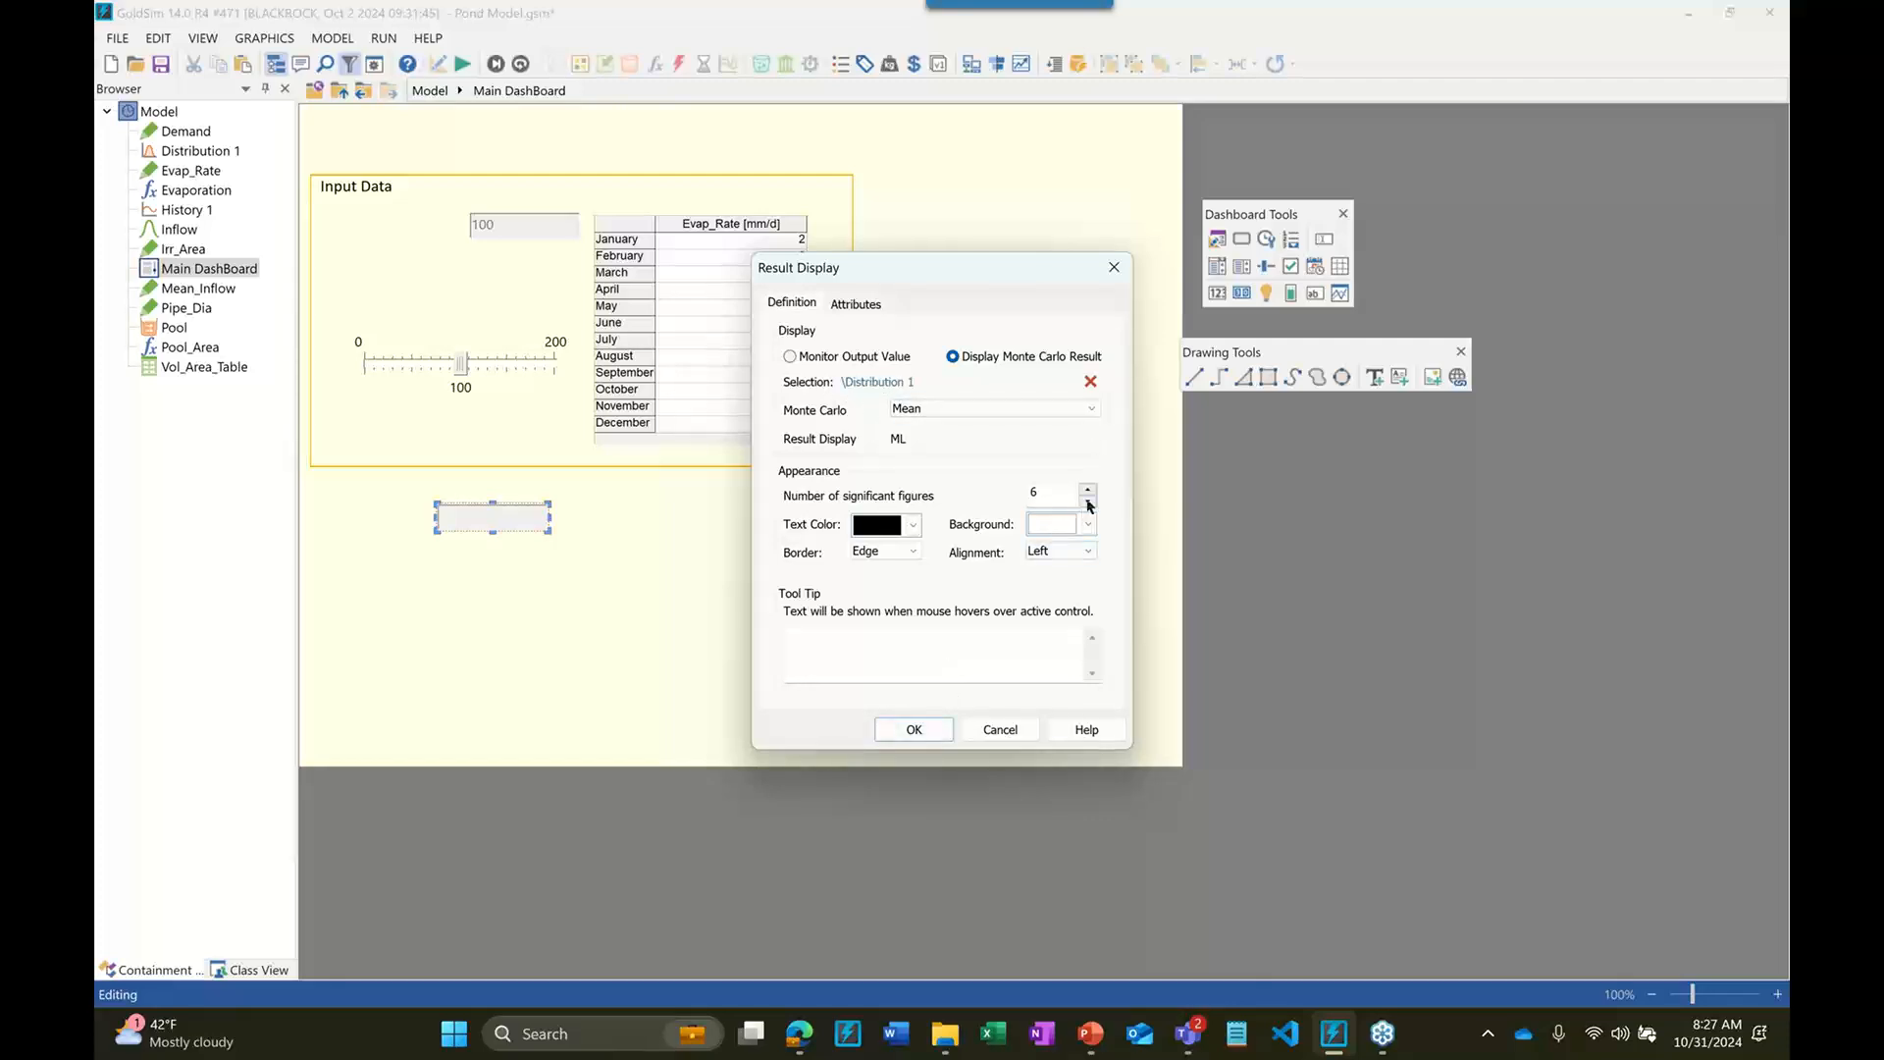
click(915, 729)
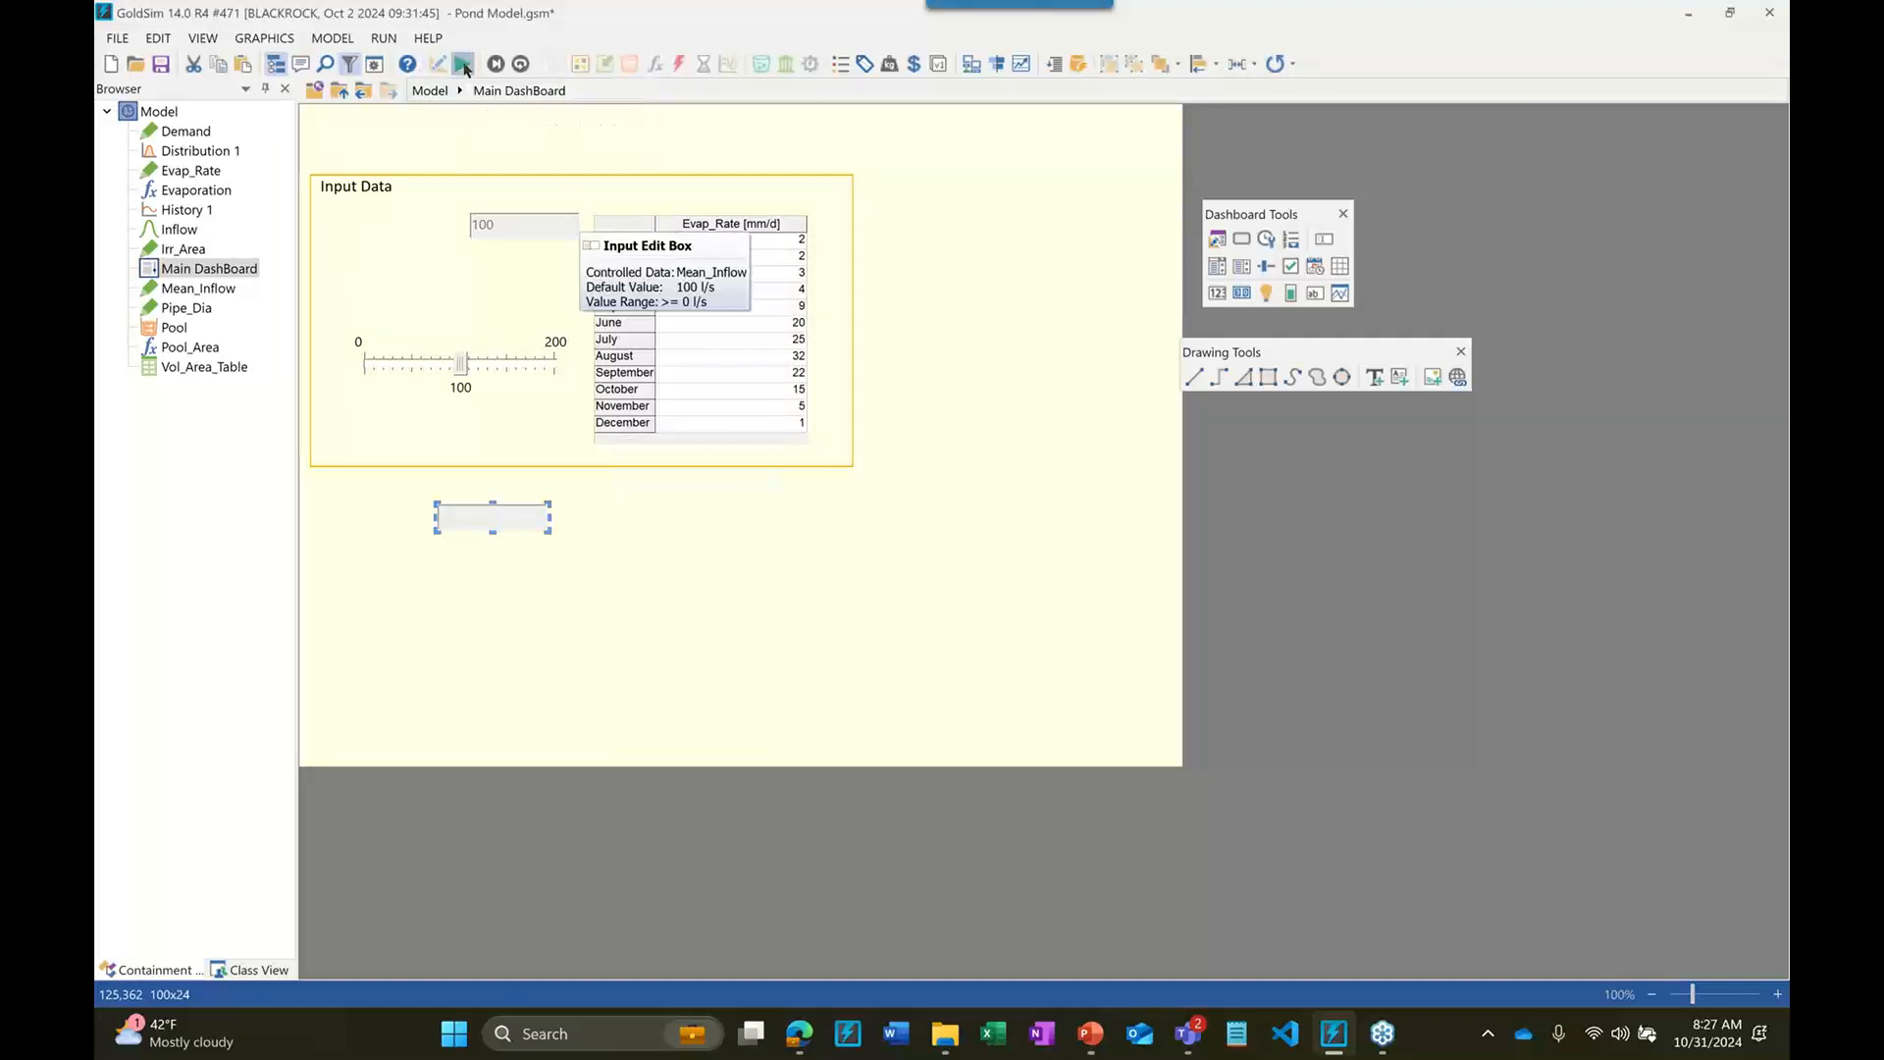
Run the simulation from the dashboard, check the value in the result display, and return to edit mode
click(465, 67)
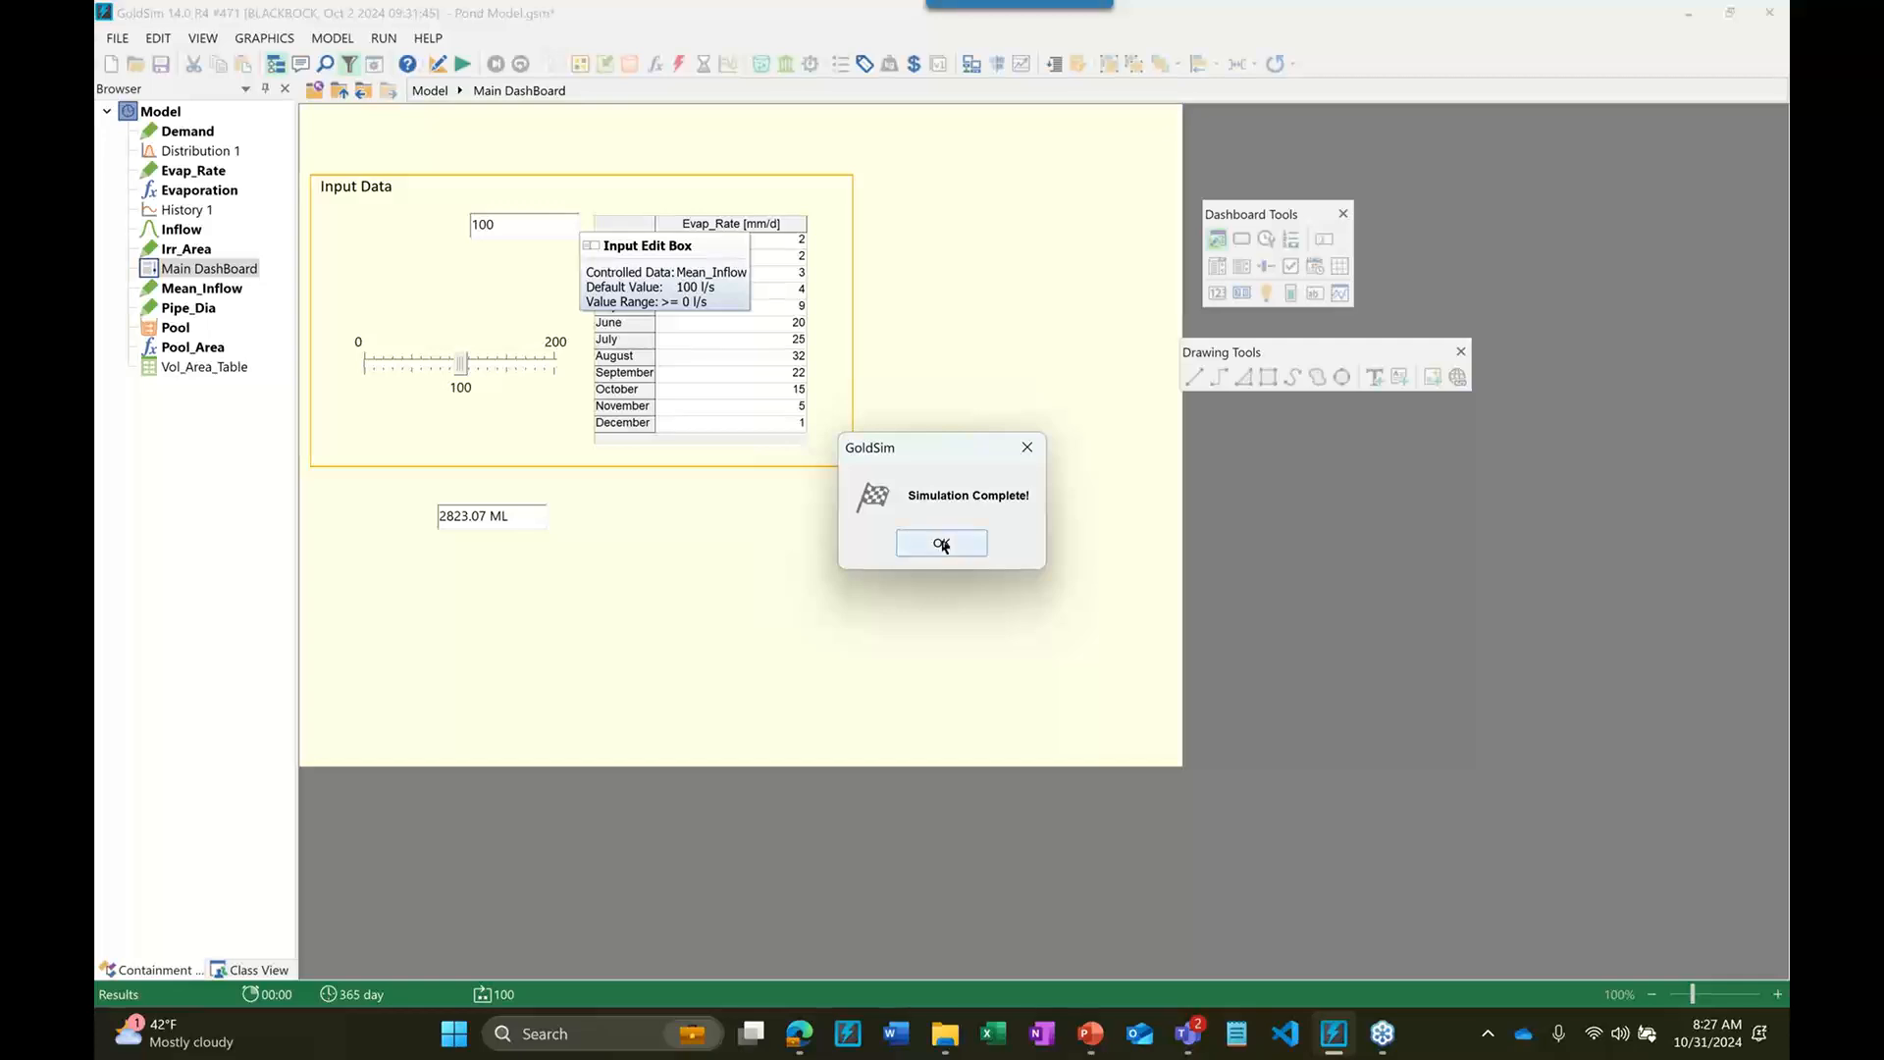
click(939, 544)
mouse_move(463, 525)
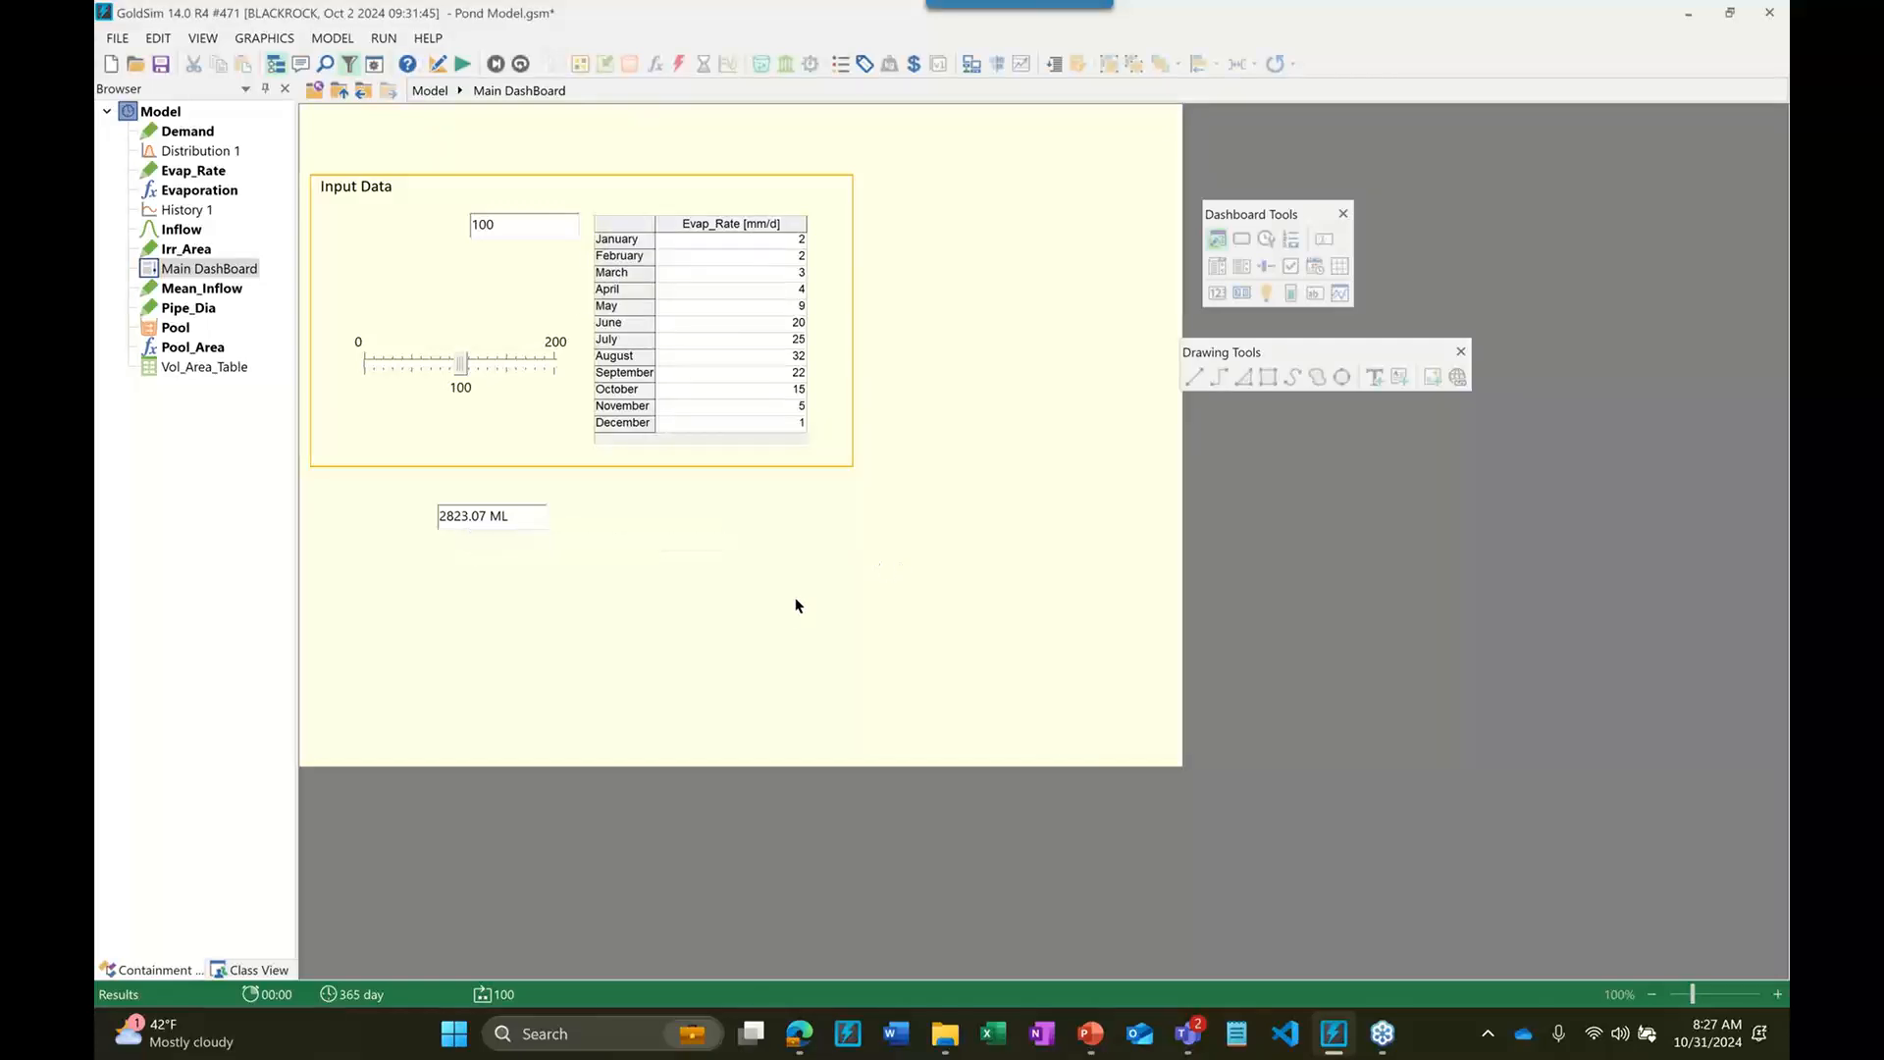
key(F4)
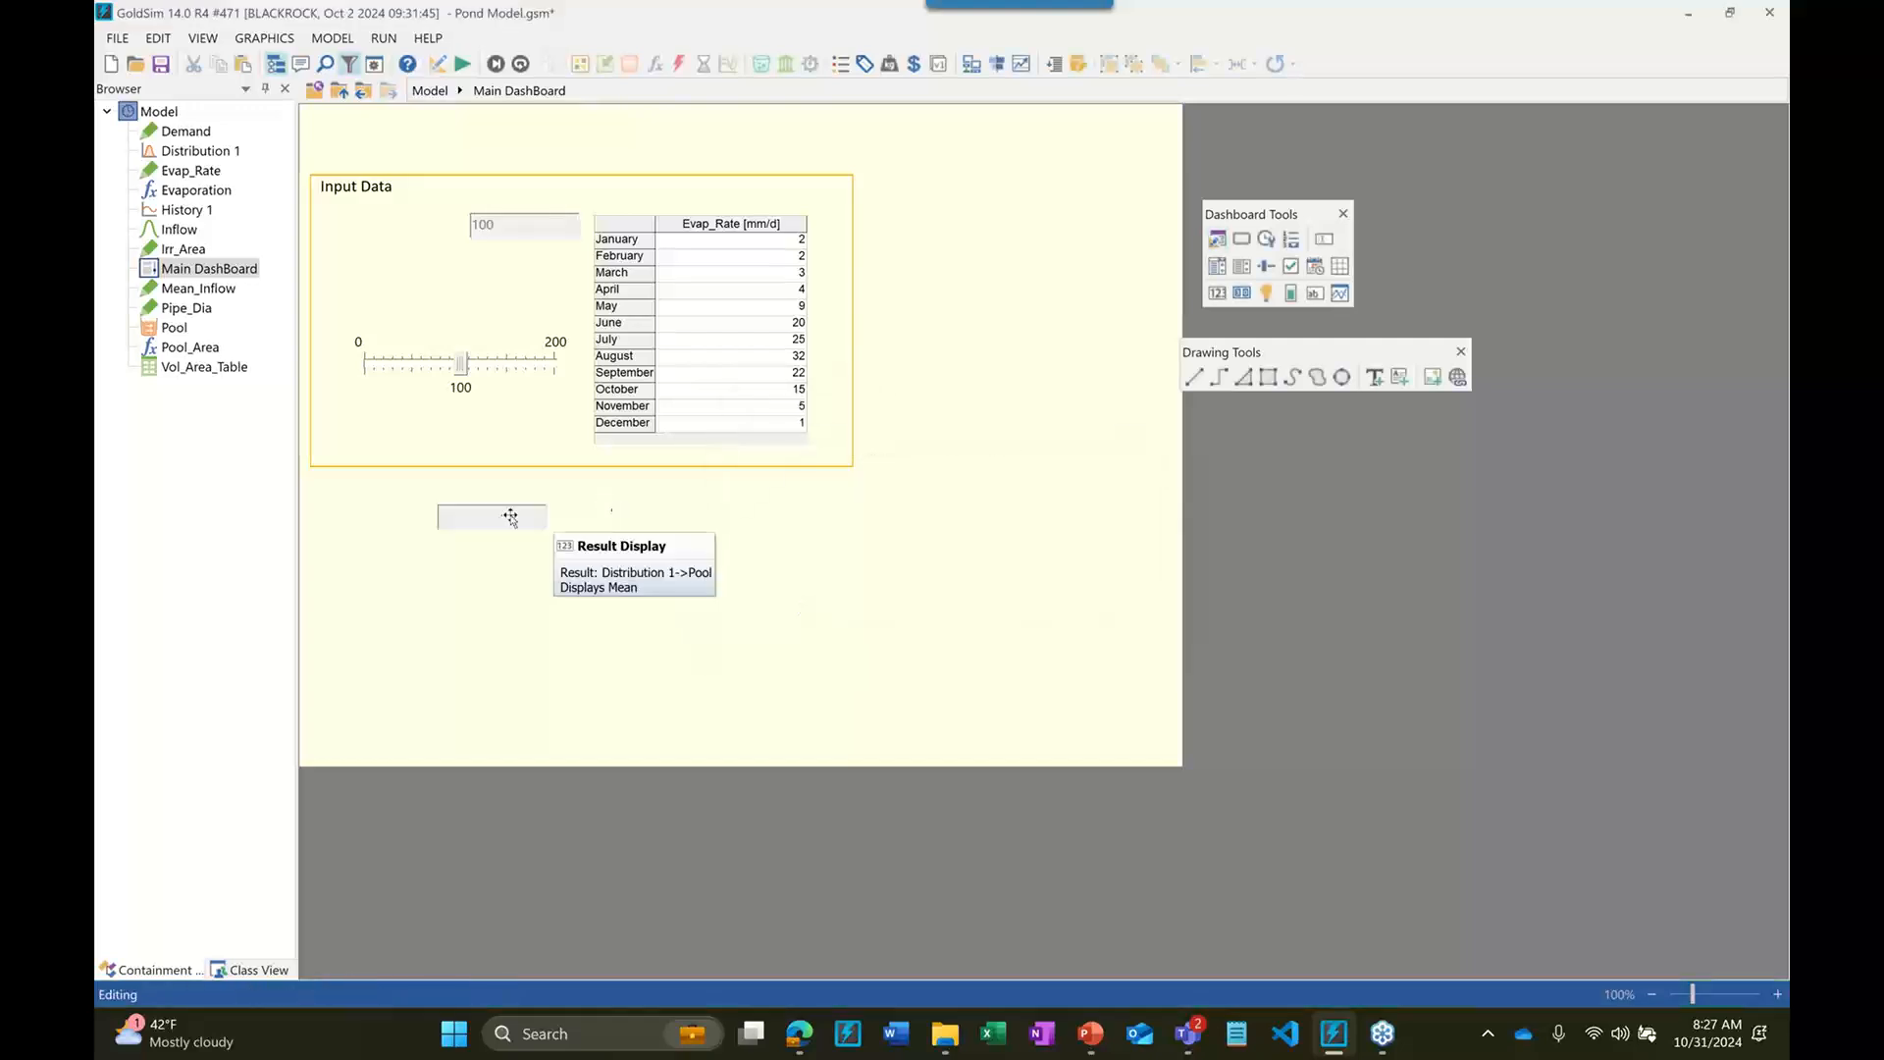
Duplicate the result display below the Input Data box and place the copy to the right of the original
click(467, 511)
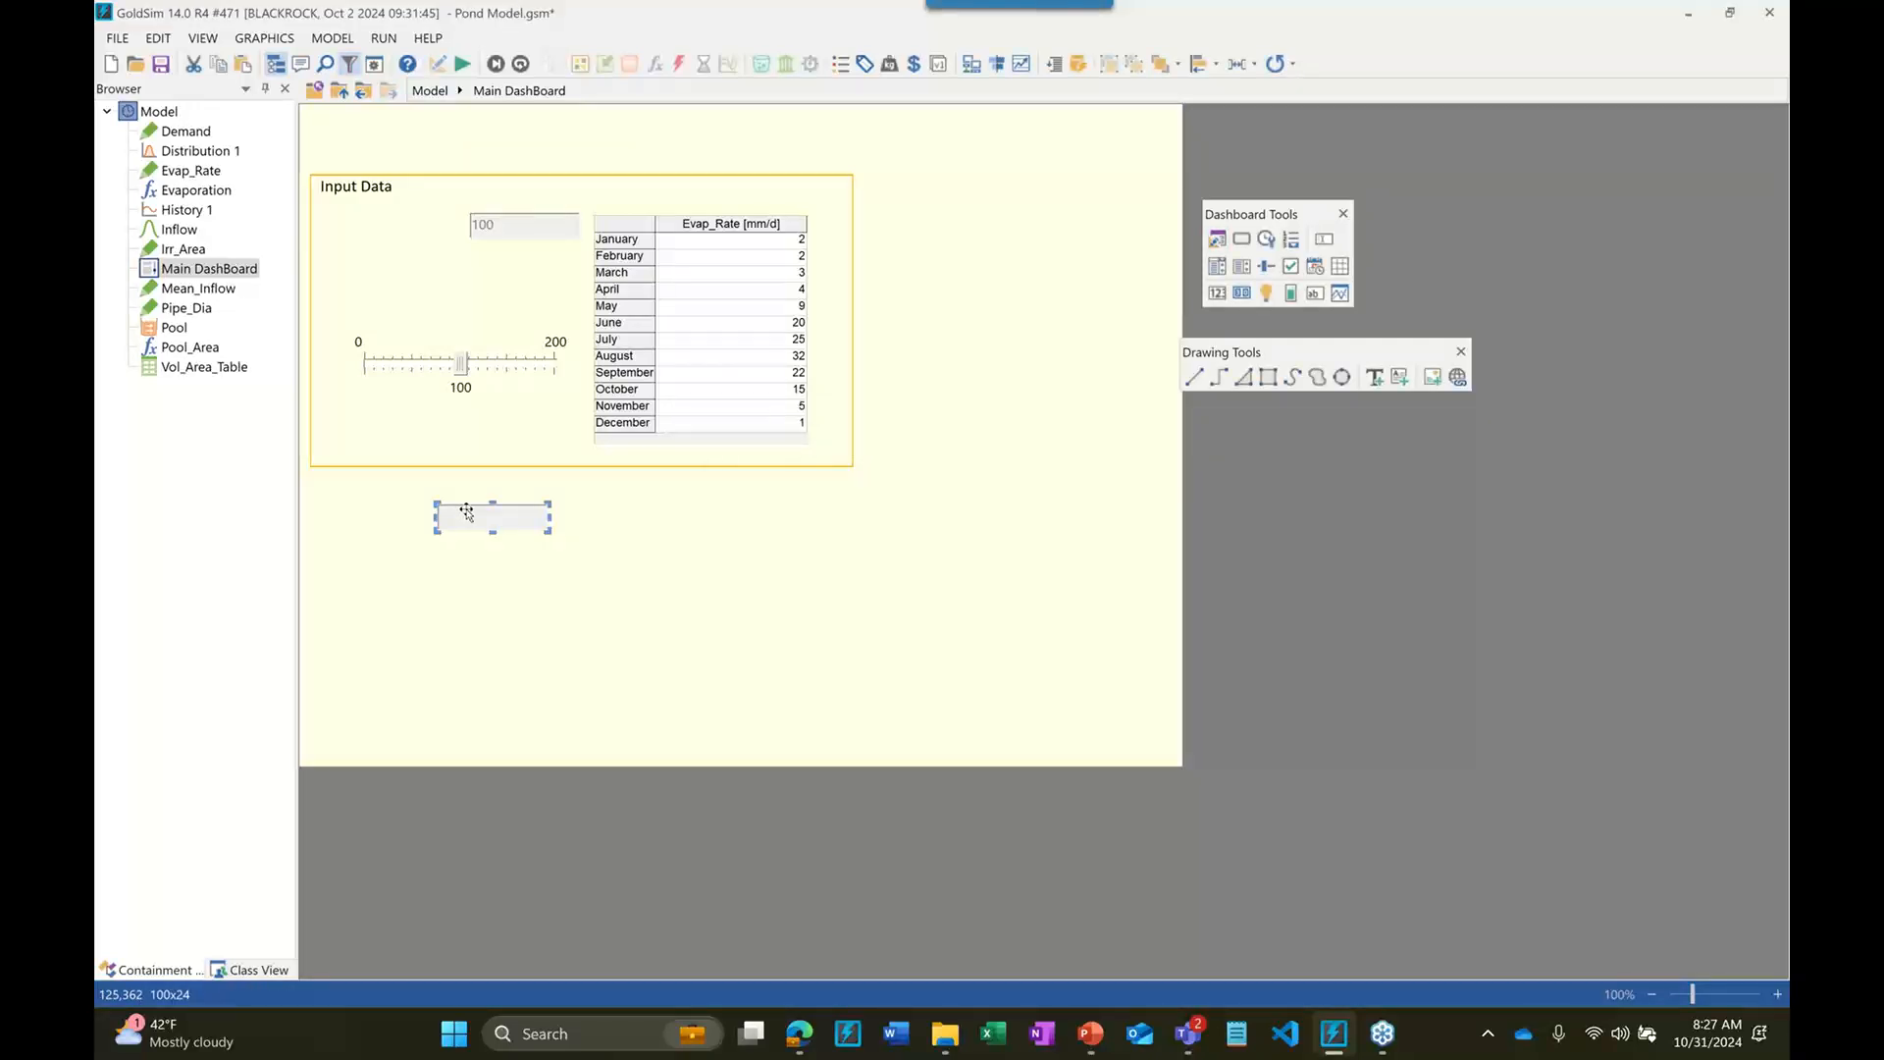
key(ctrl+c)
key(ctrl+v)
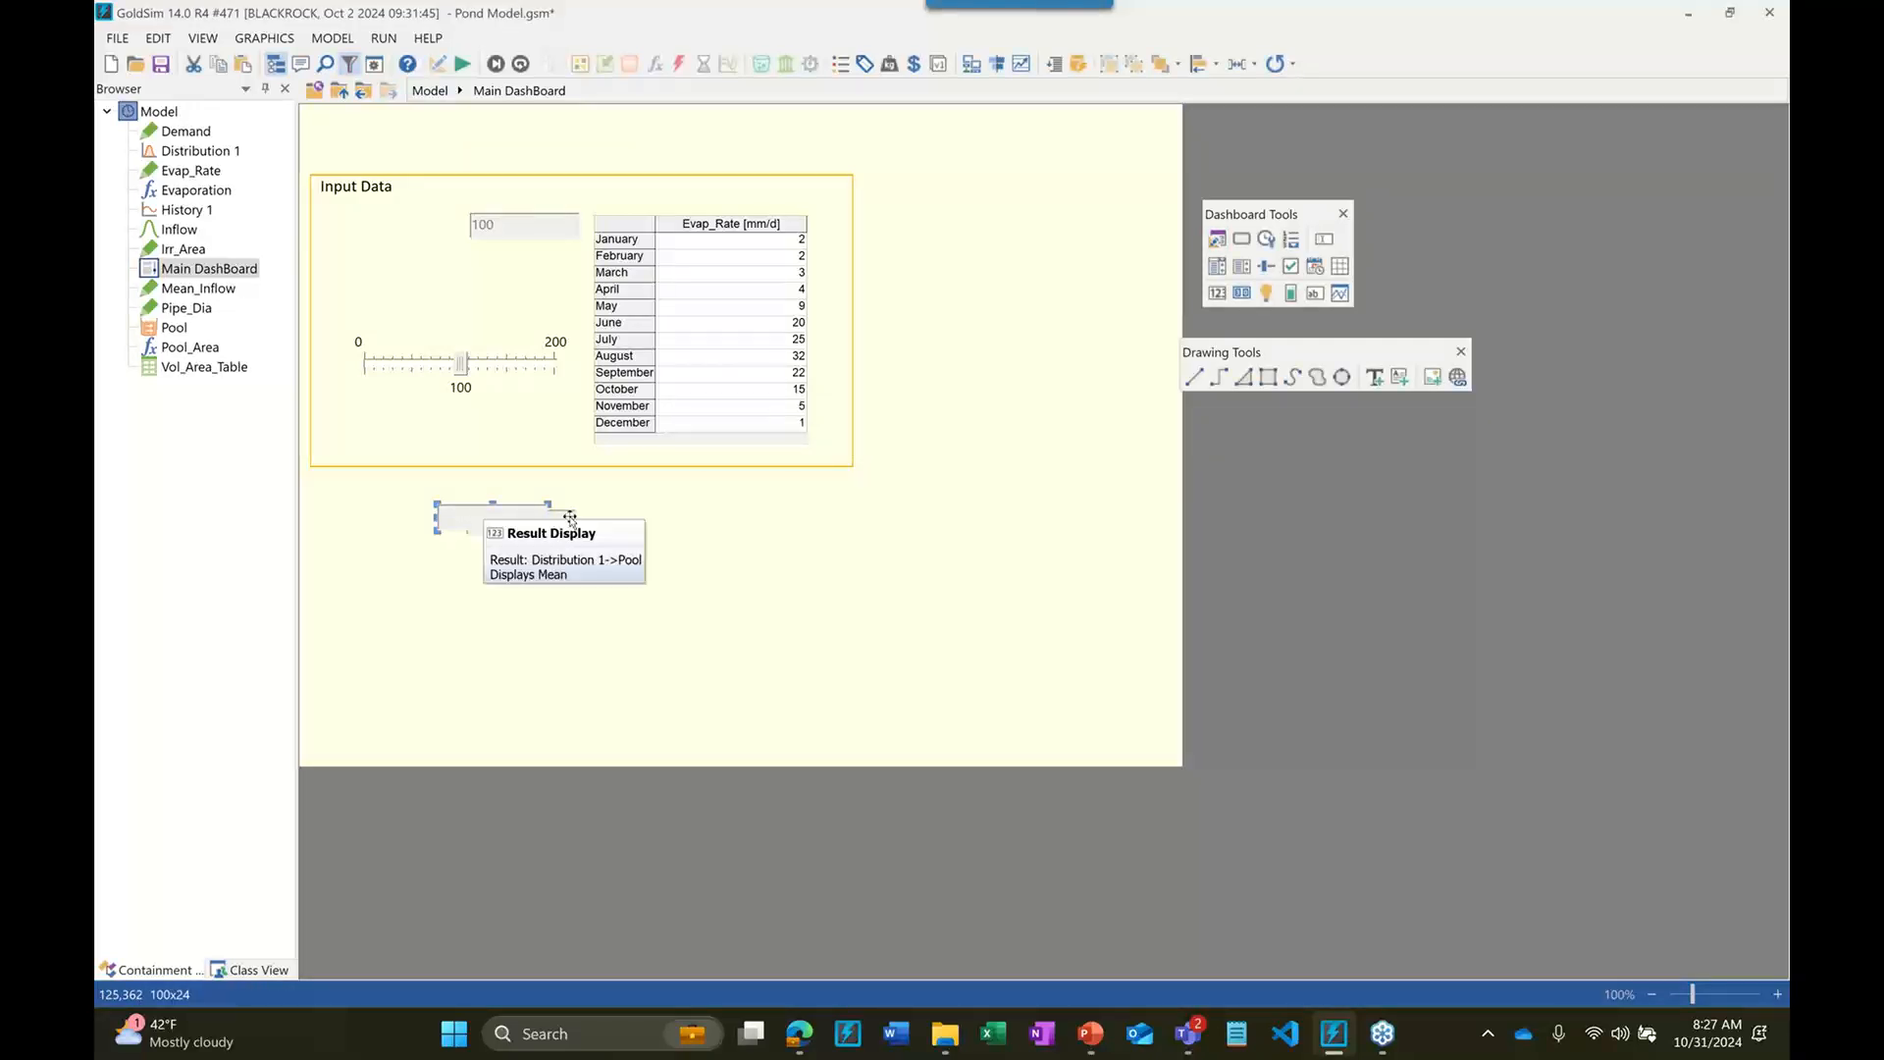
drag(571, 516, 693, 512)
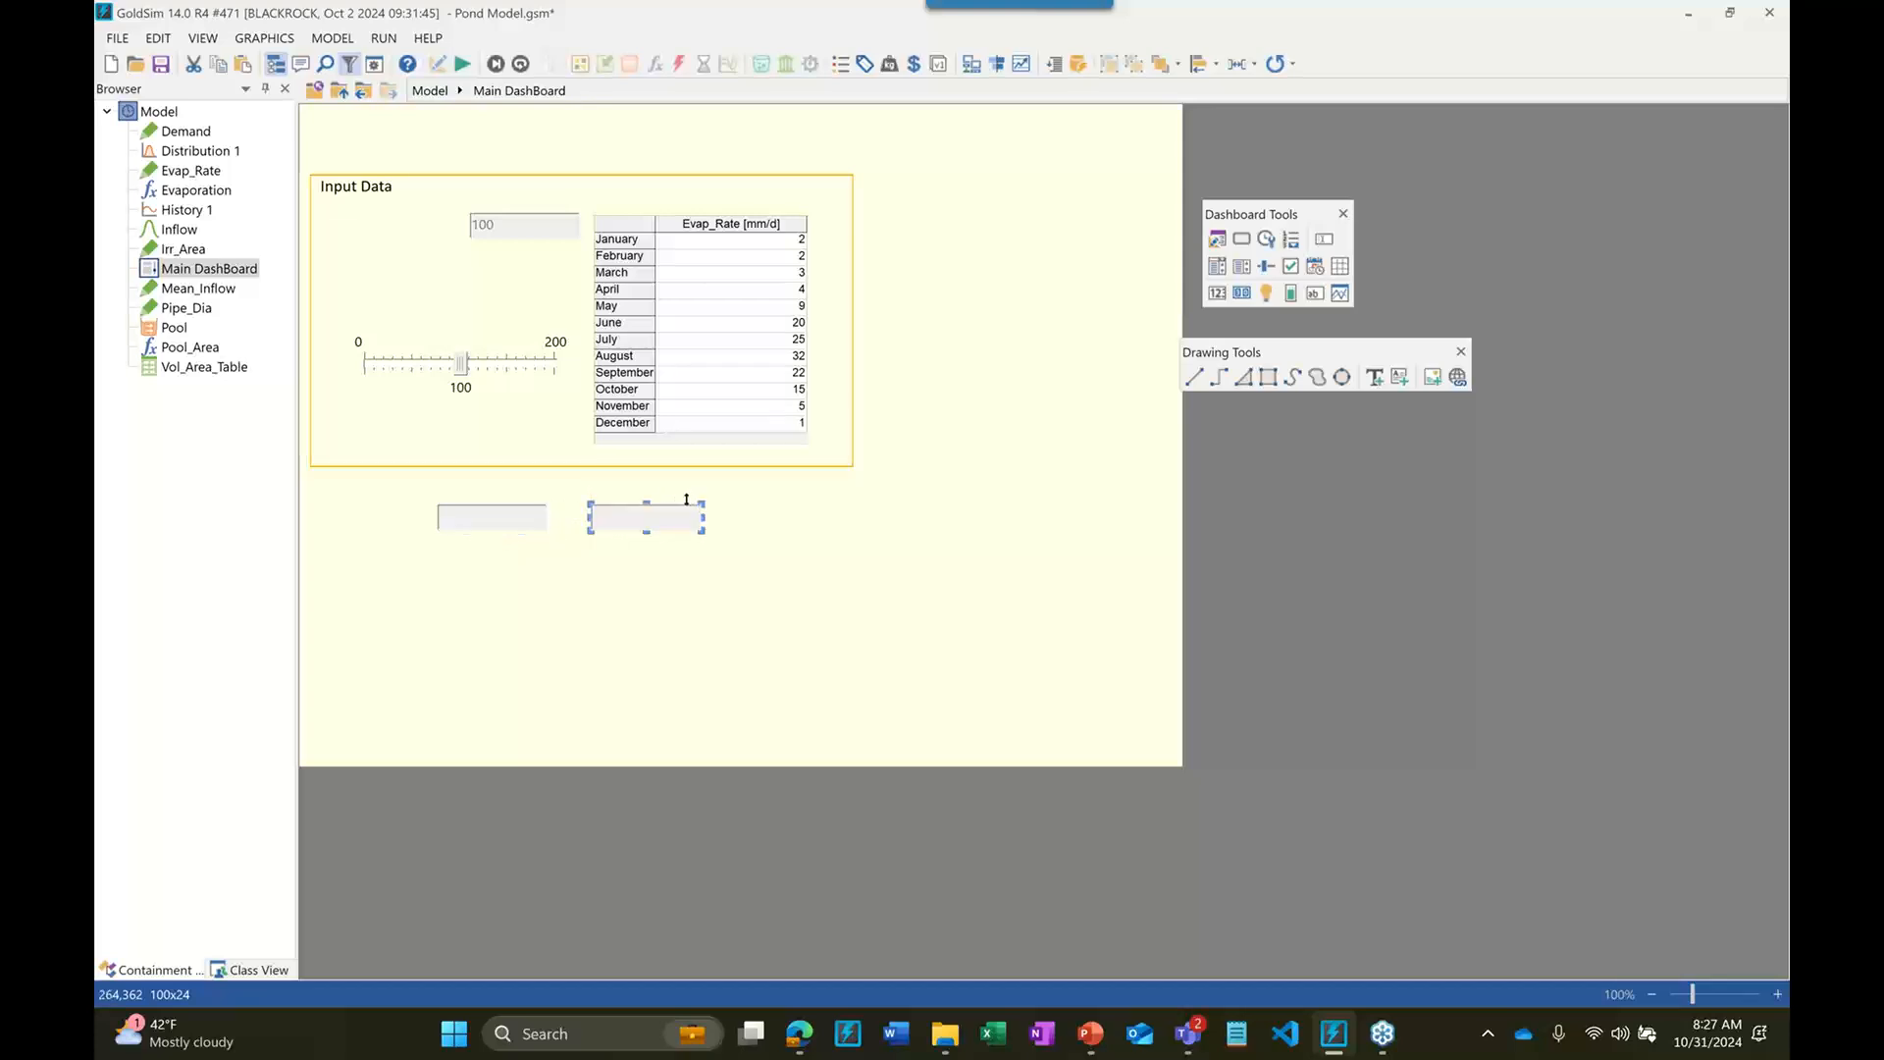
Set the copied result display to show the probability that the Distribution 1 result is greater than 5000 ML
double_click(631, 523)
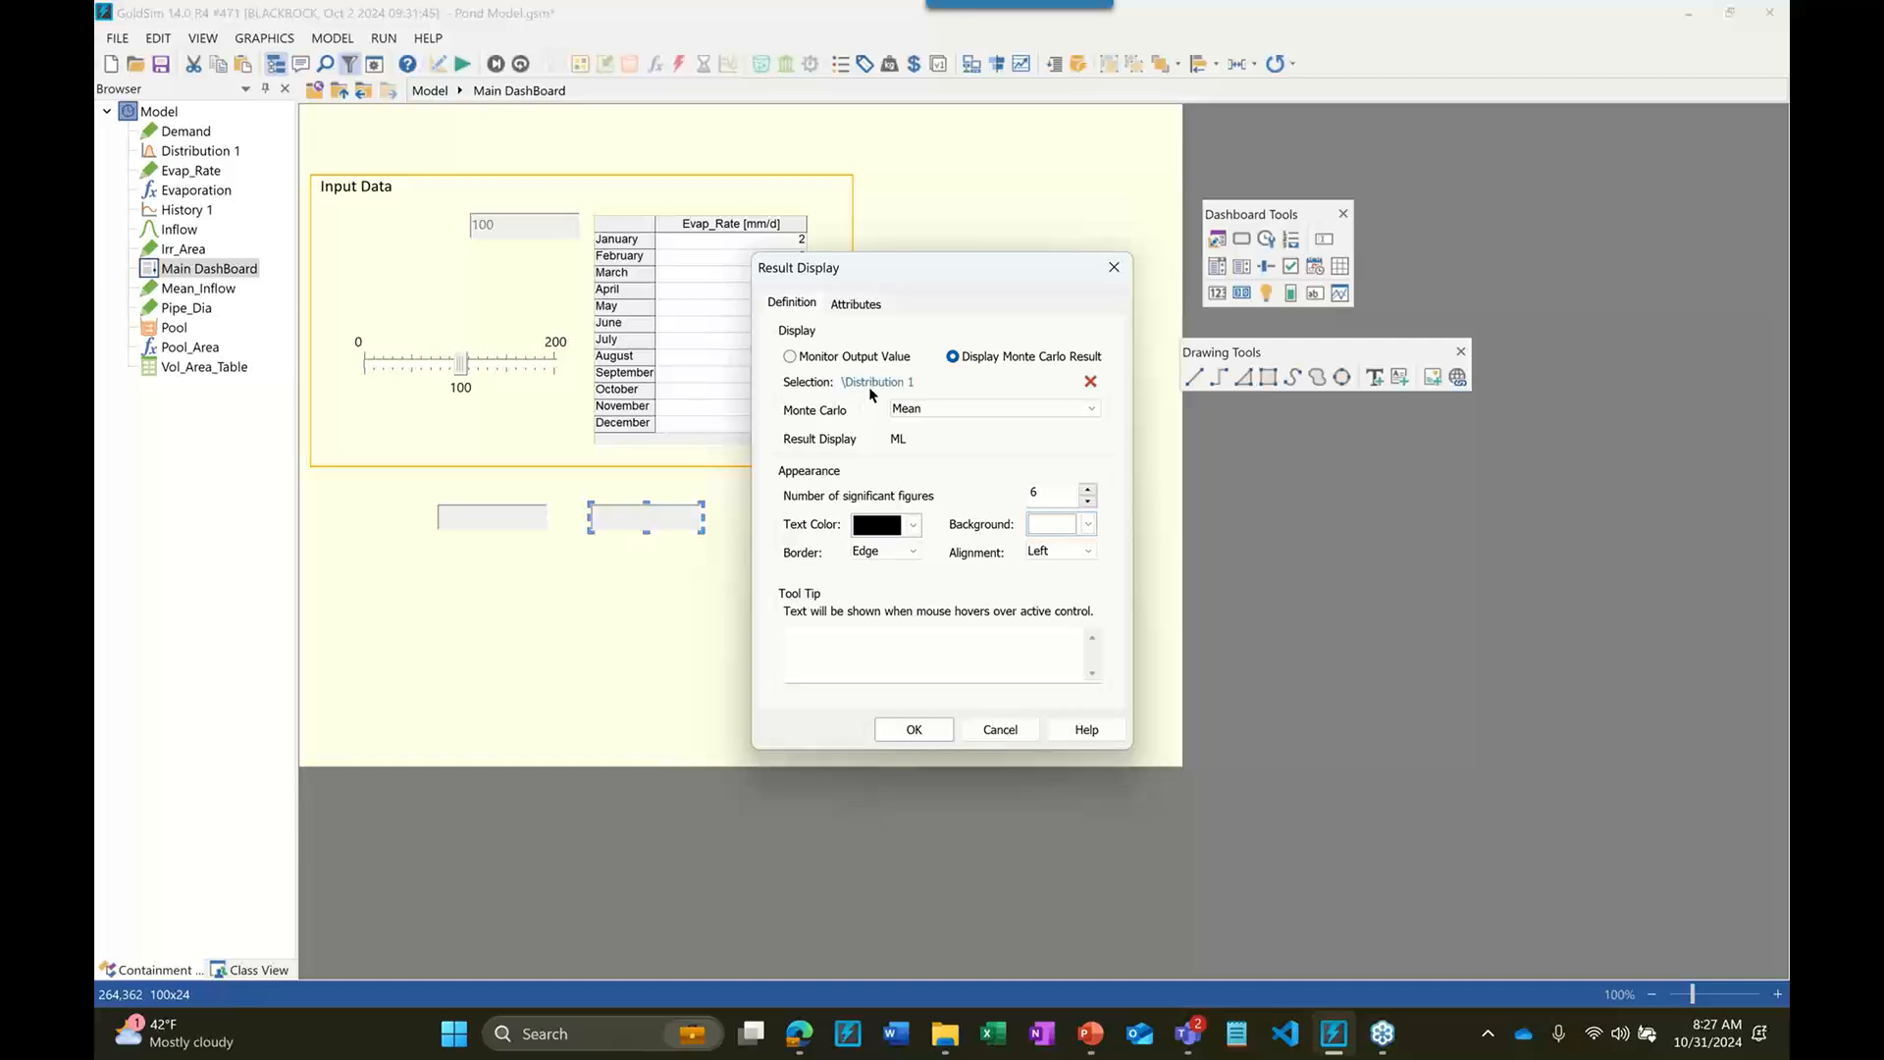
click(976, 407)
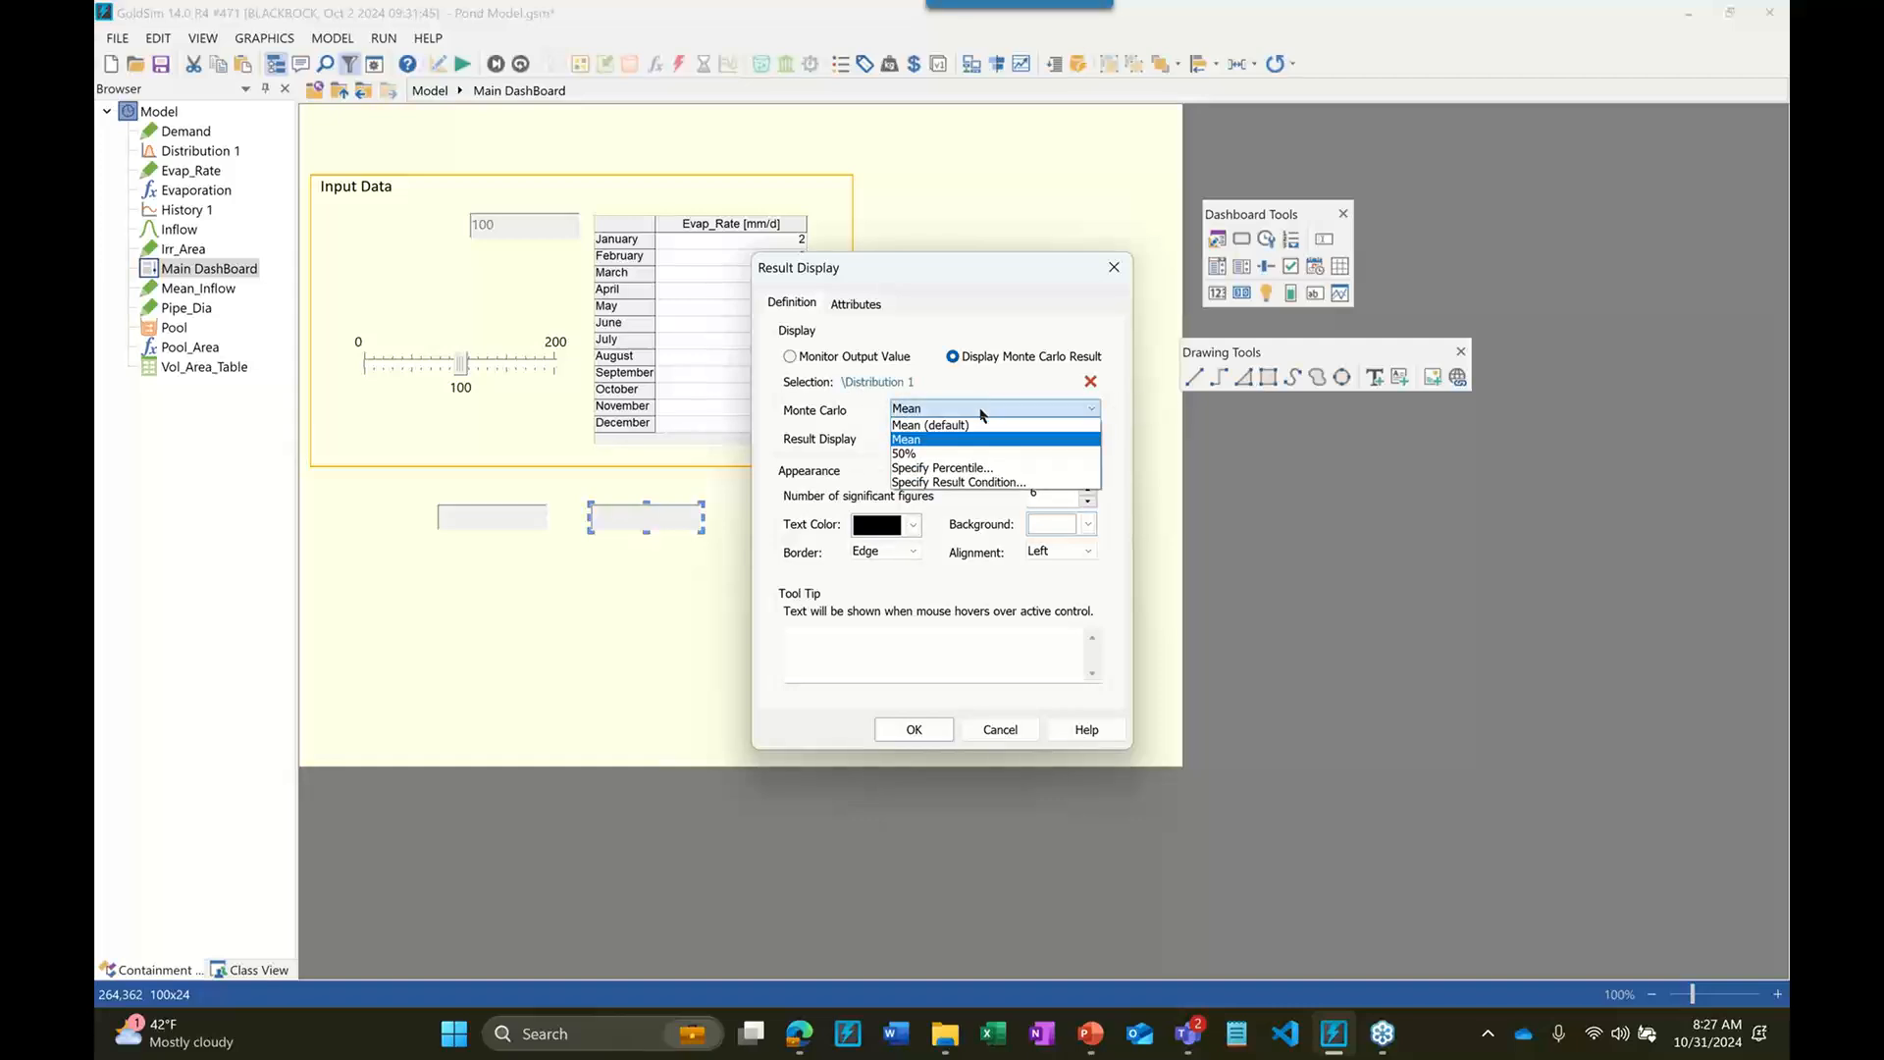
click(991, 481)
click(863, 534)
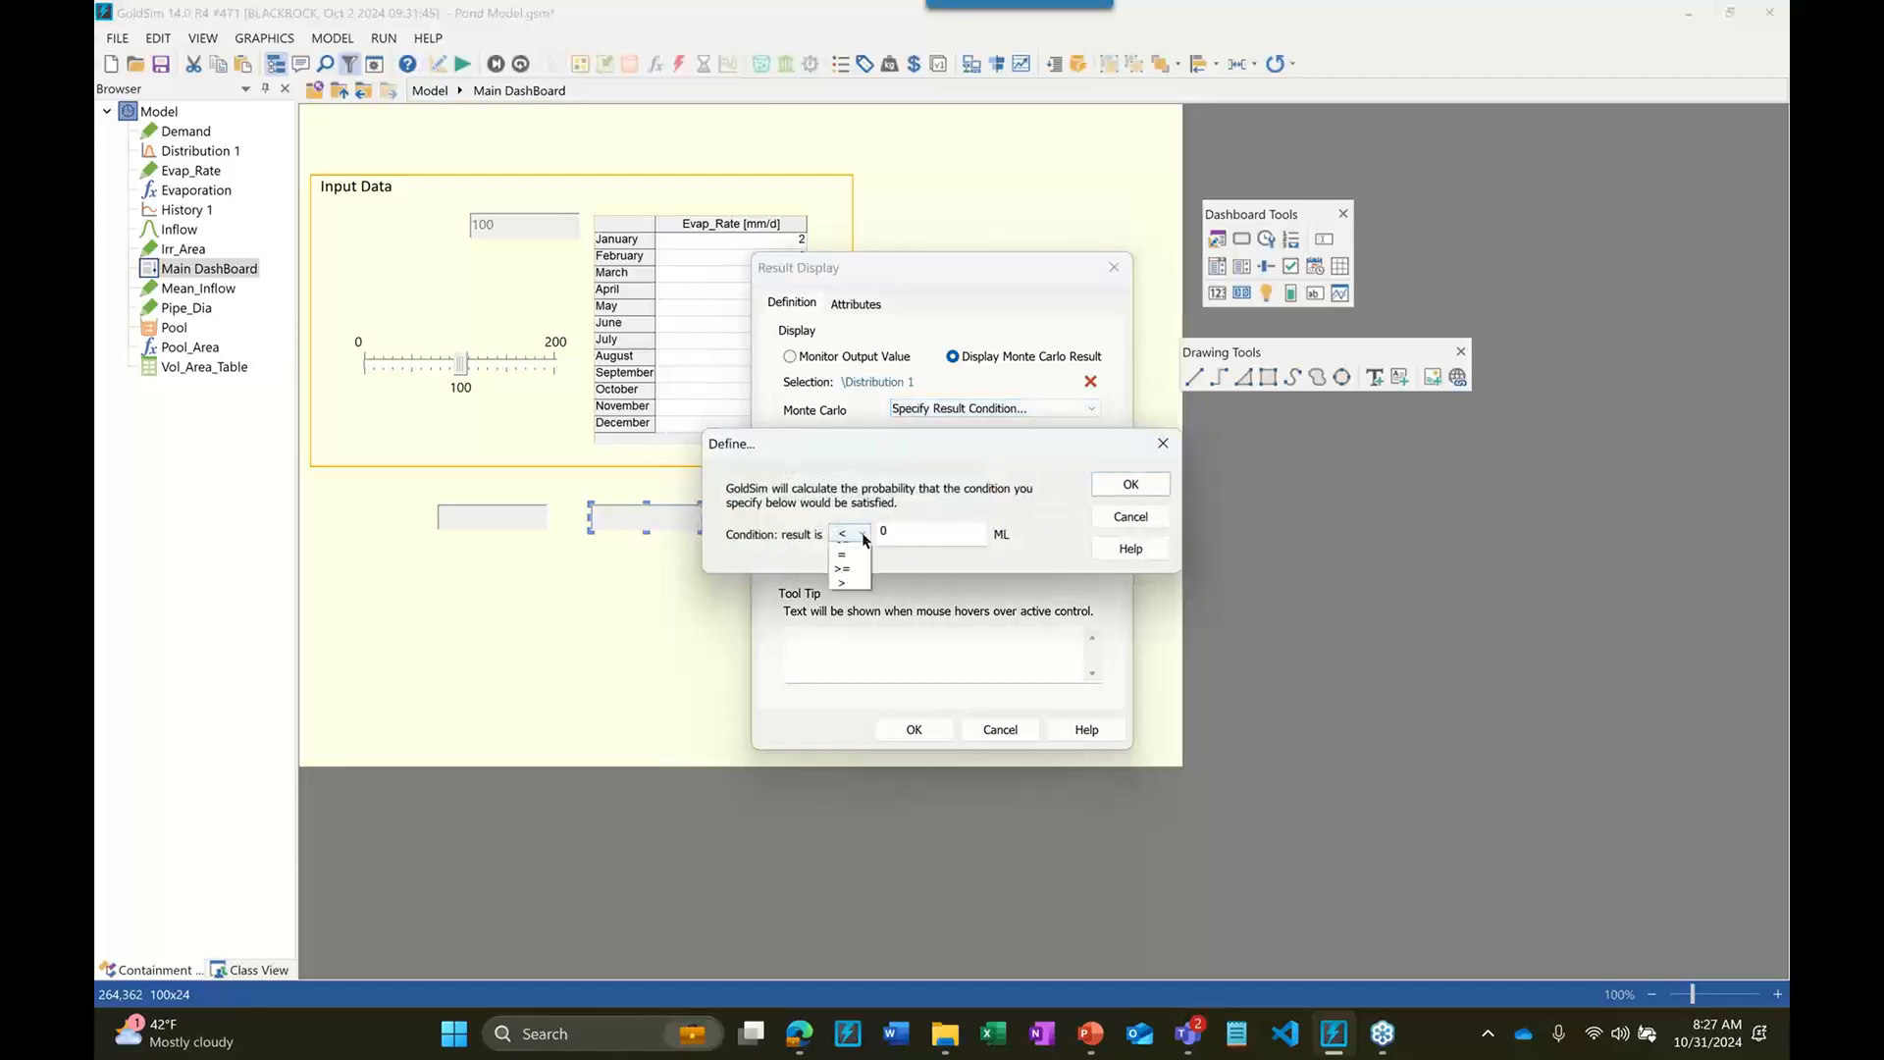
click(850, 607)
click(893, 533)
key(BackSpace)
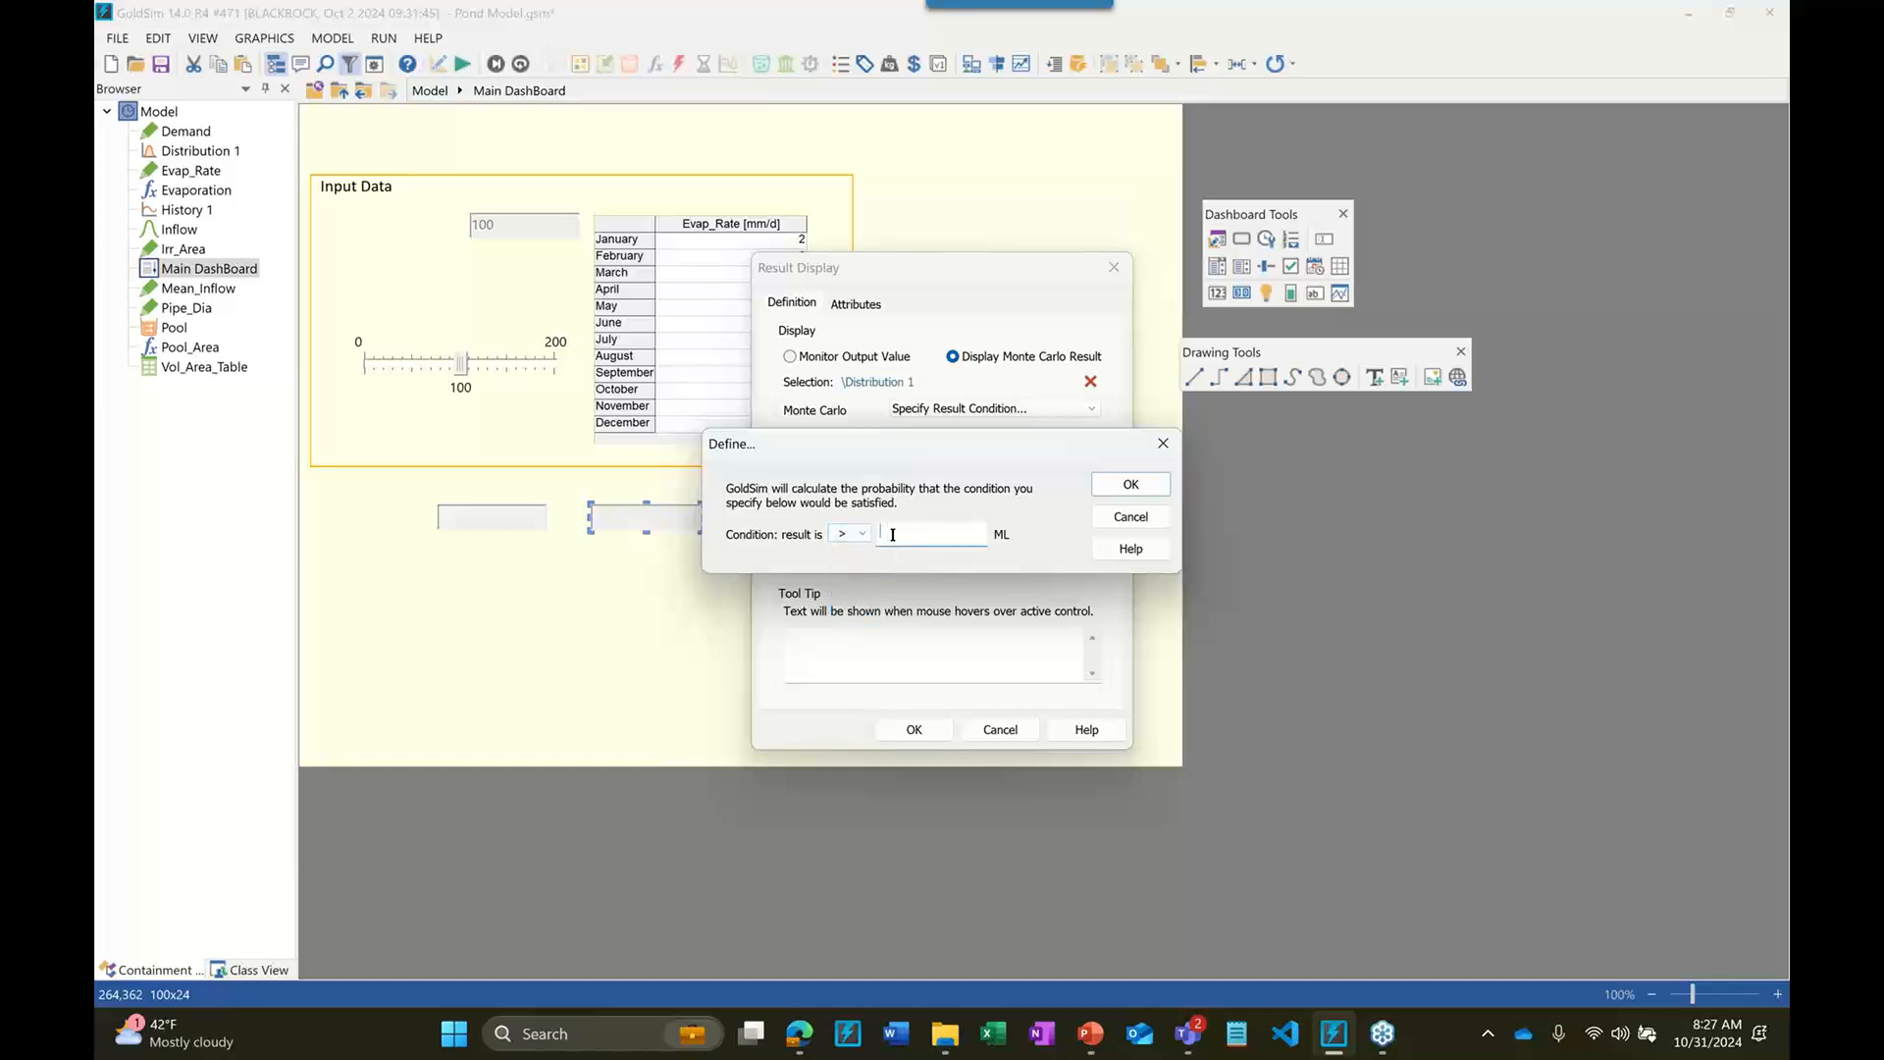
text(5000)
click(1128, 486)
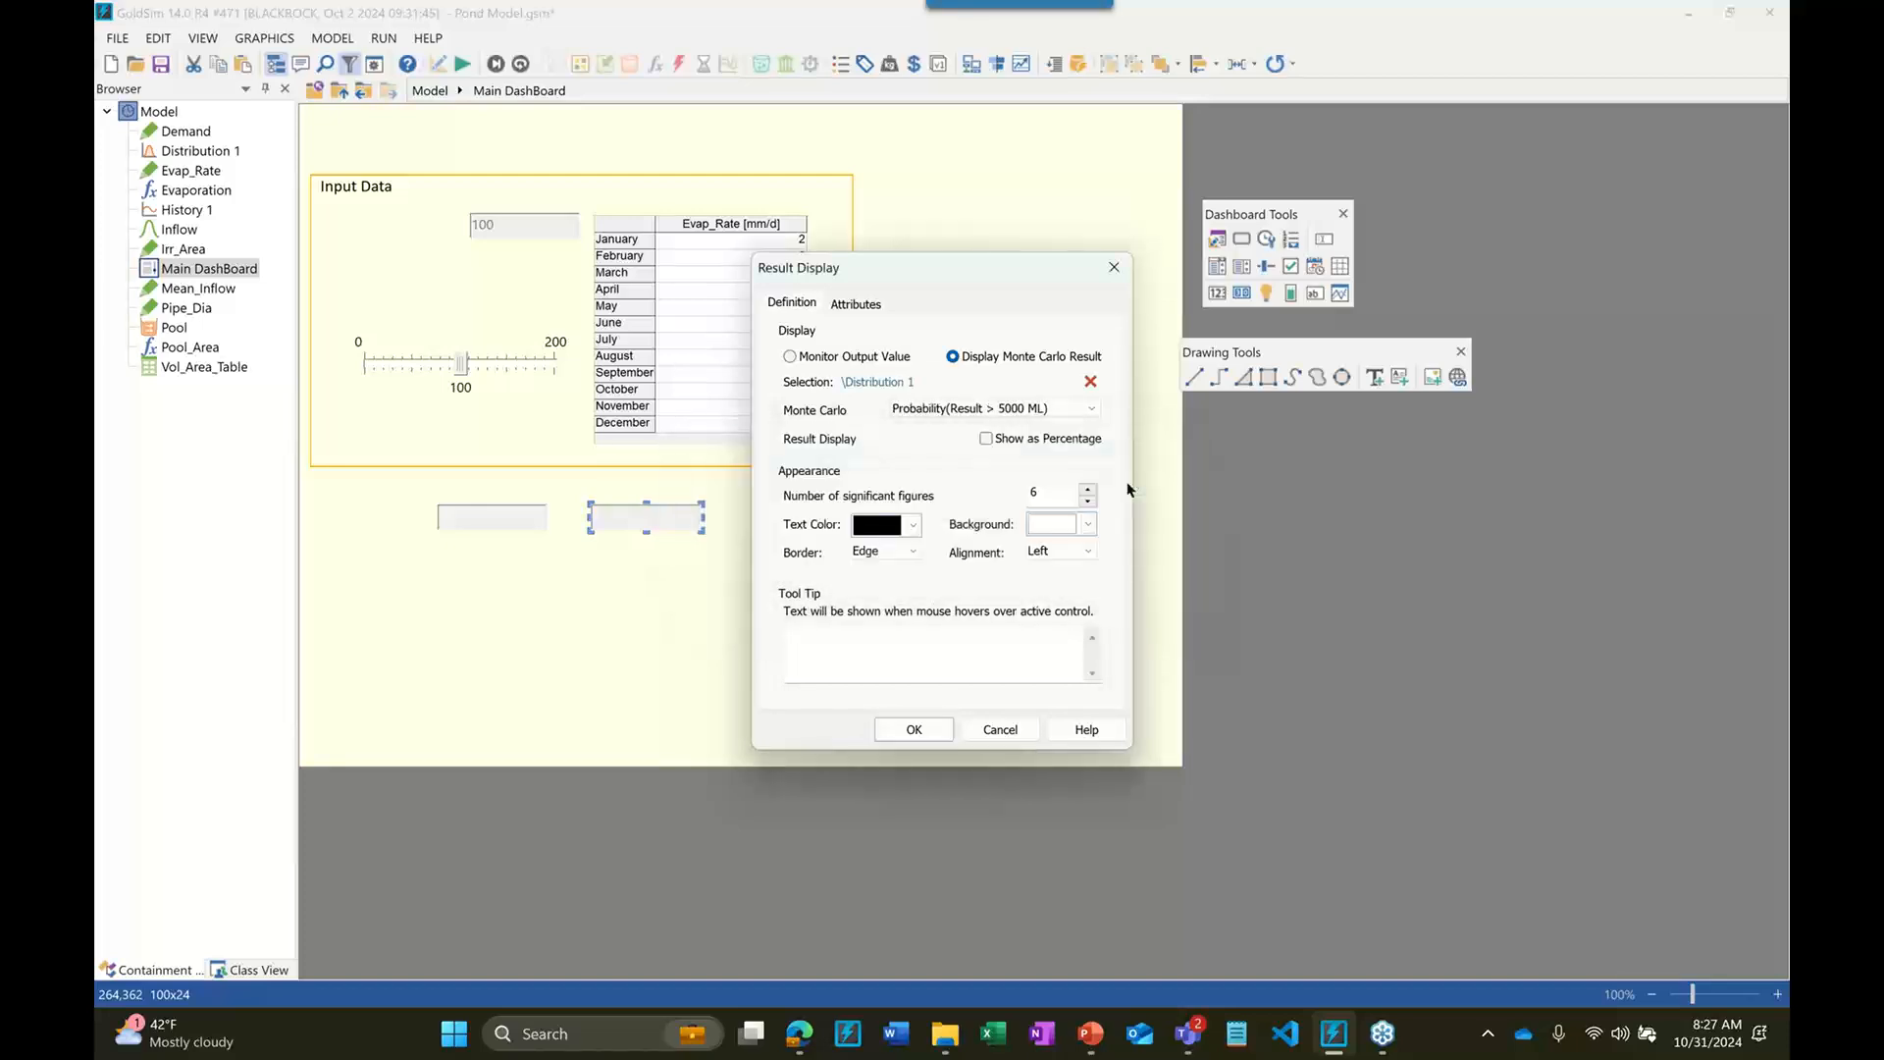
click(914, 730)
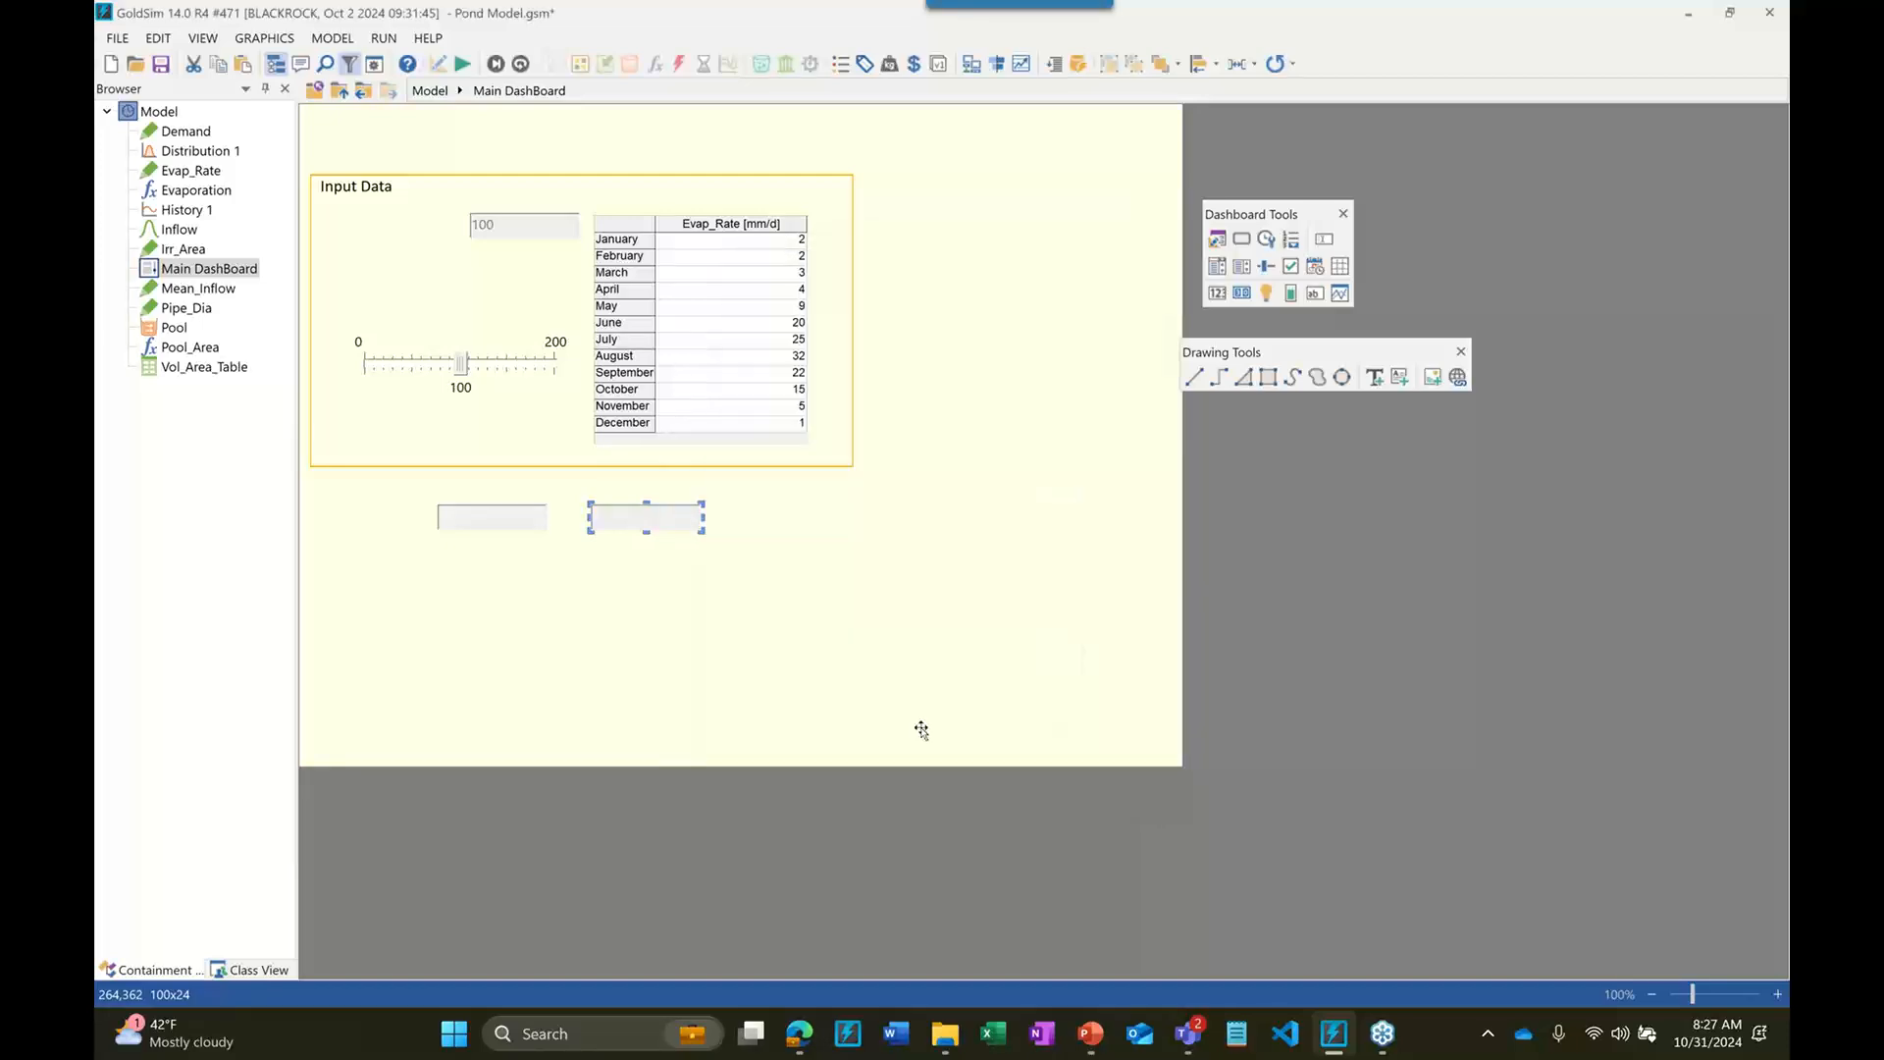
Run the simulation from the dashboard and check the Pool range in the top-level History 1 chart
click(464, 65)
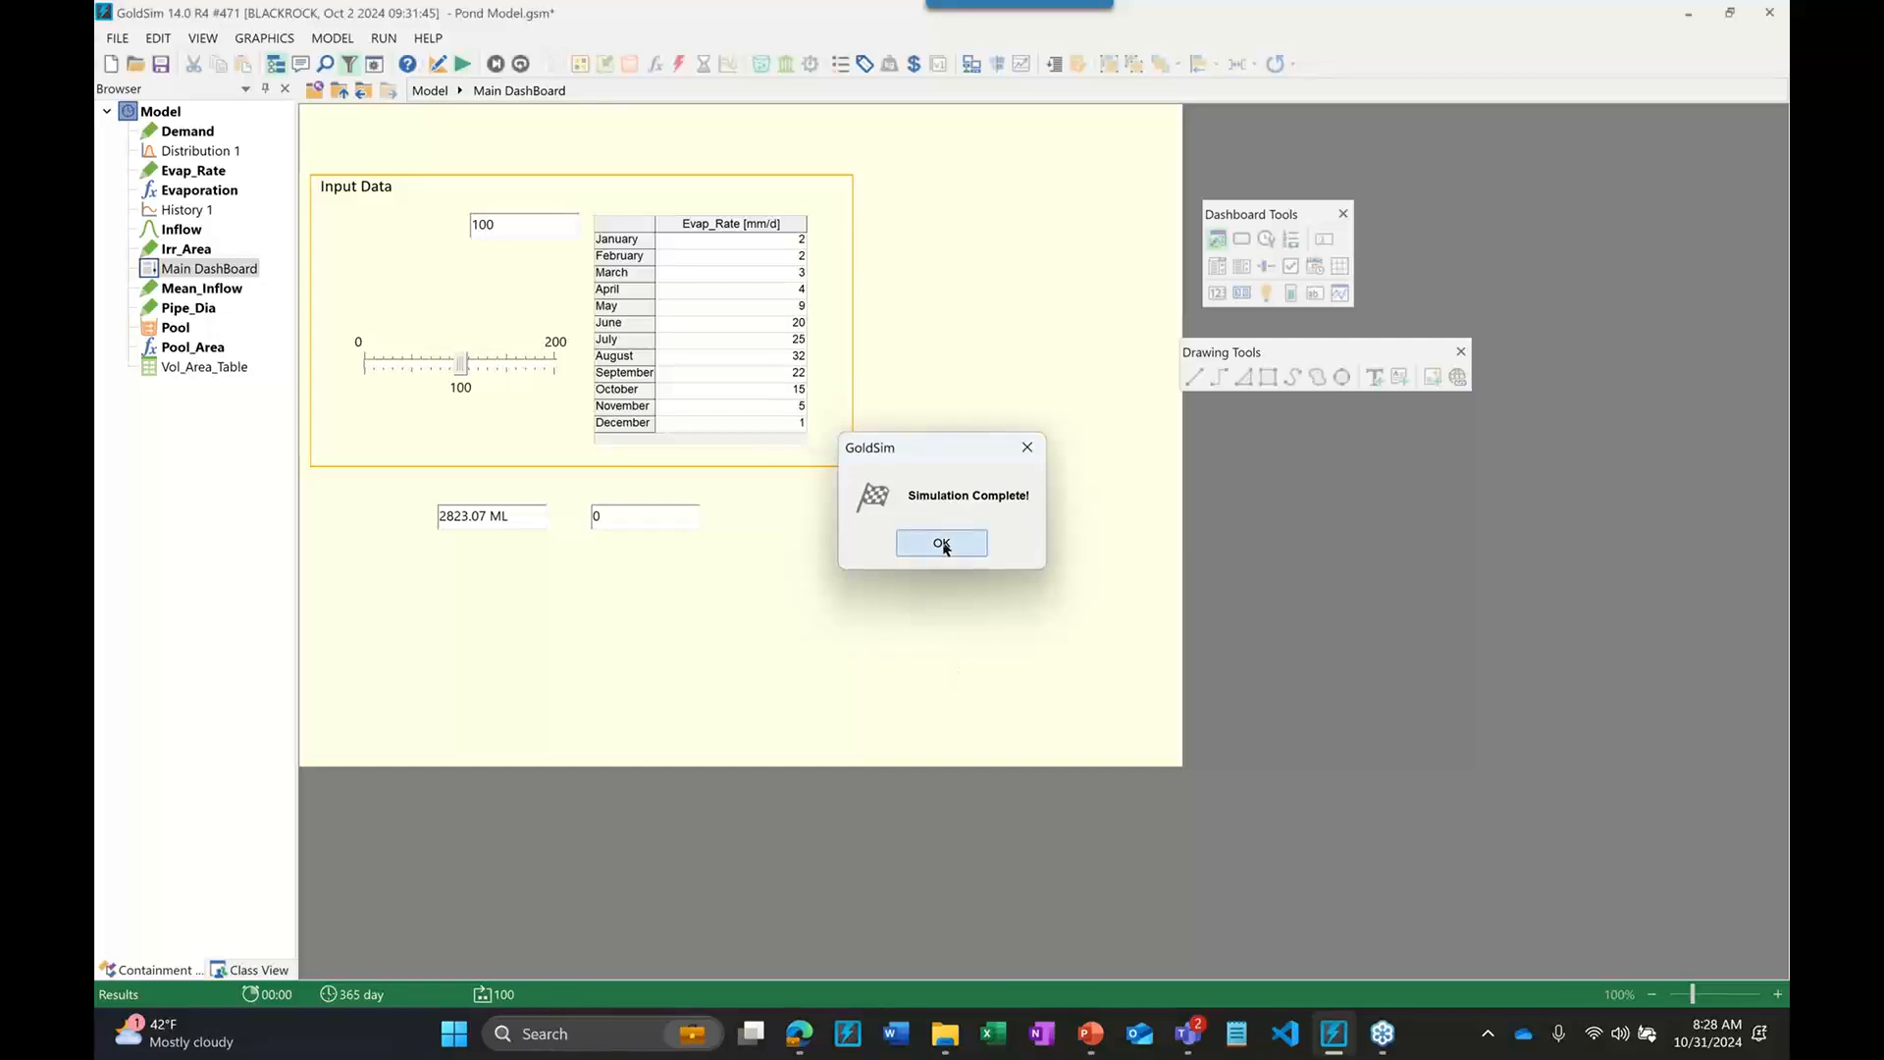
click(941, 544)
click(429, 90)
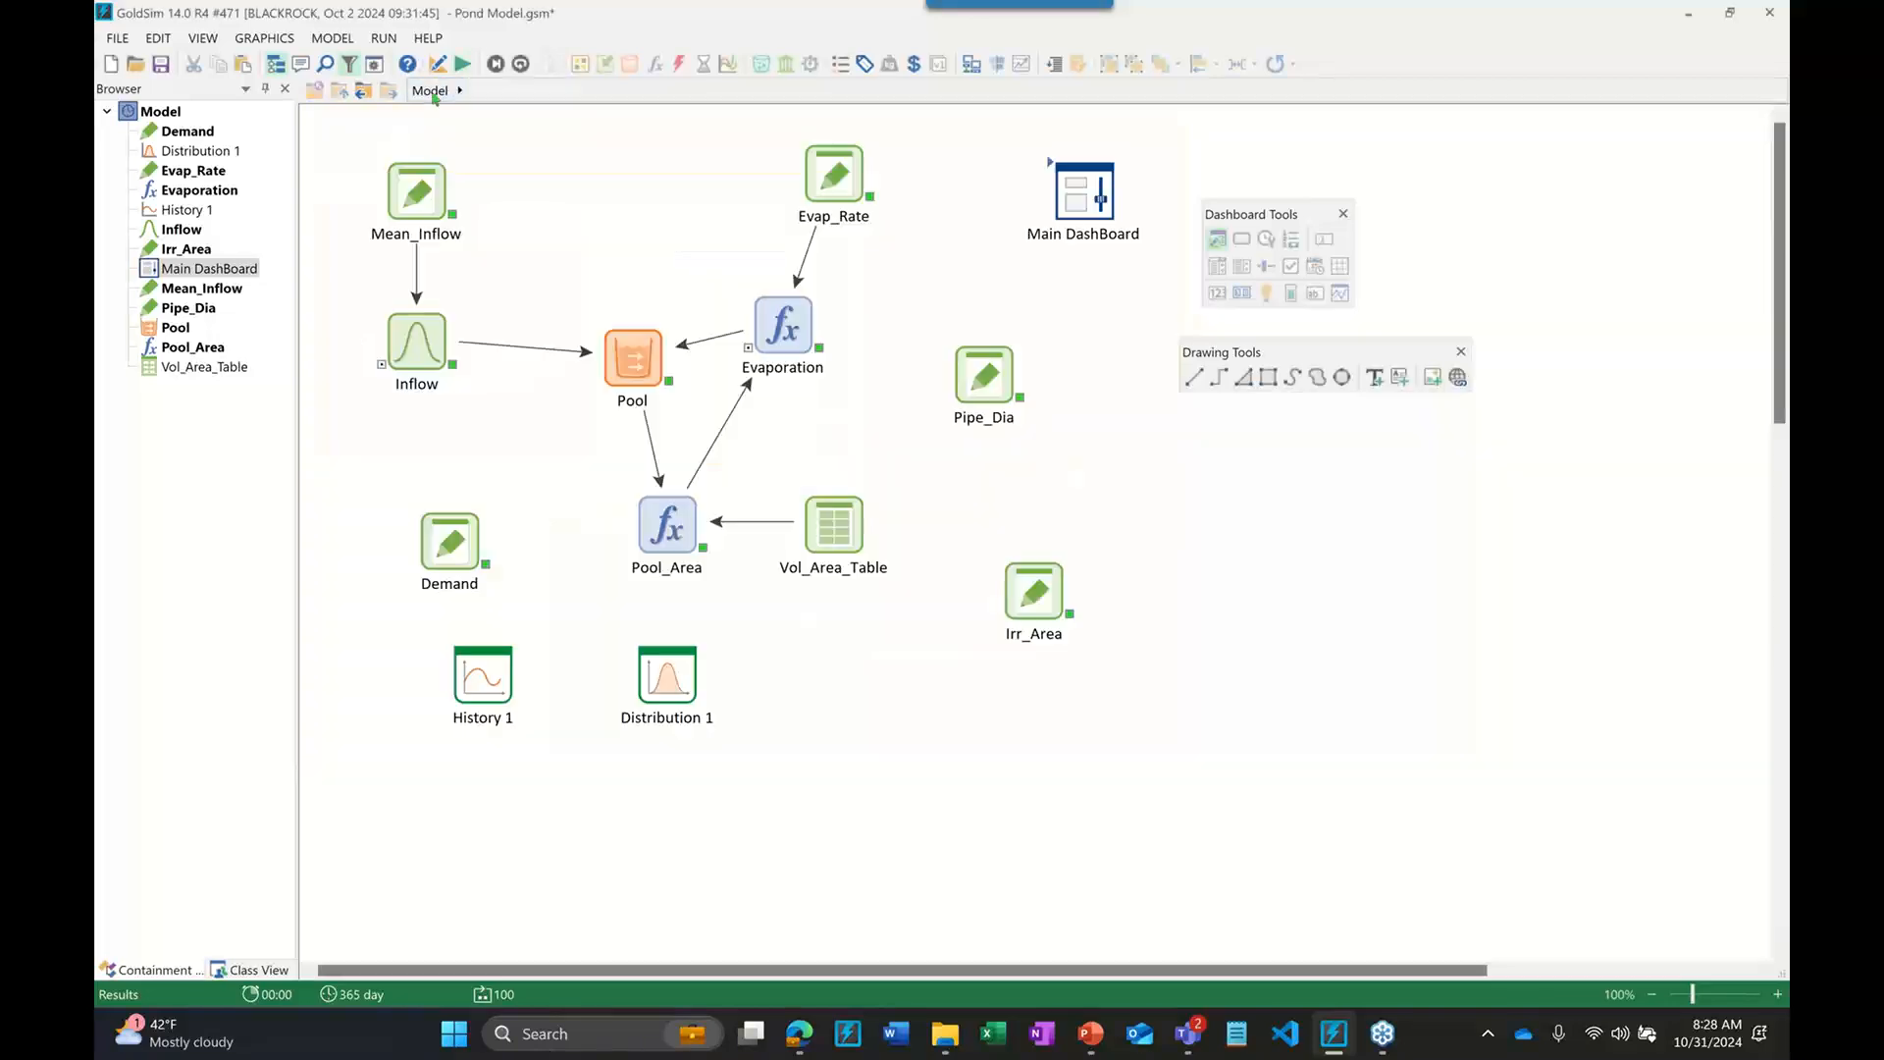
double_click(494, 655)
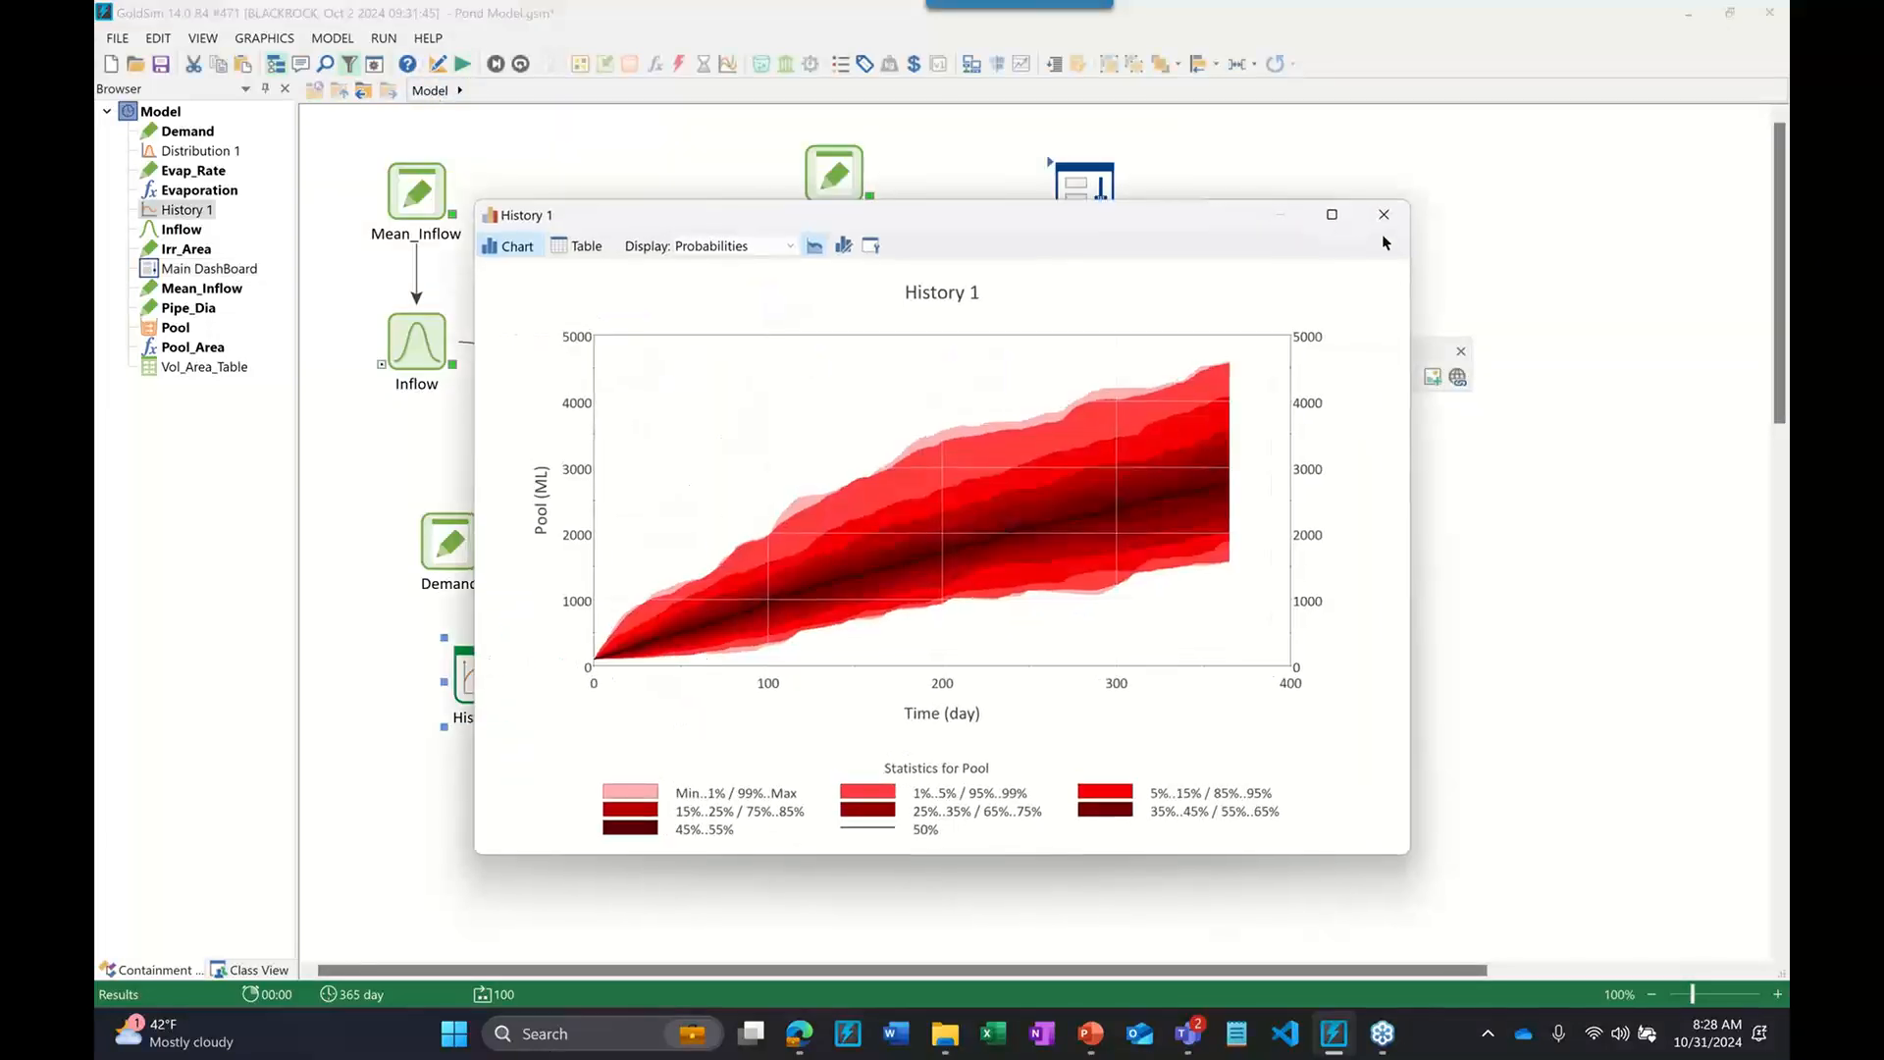
click(1383, 214)
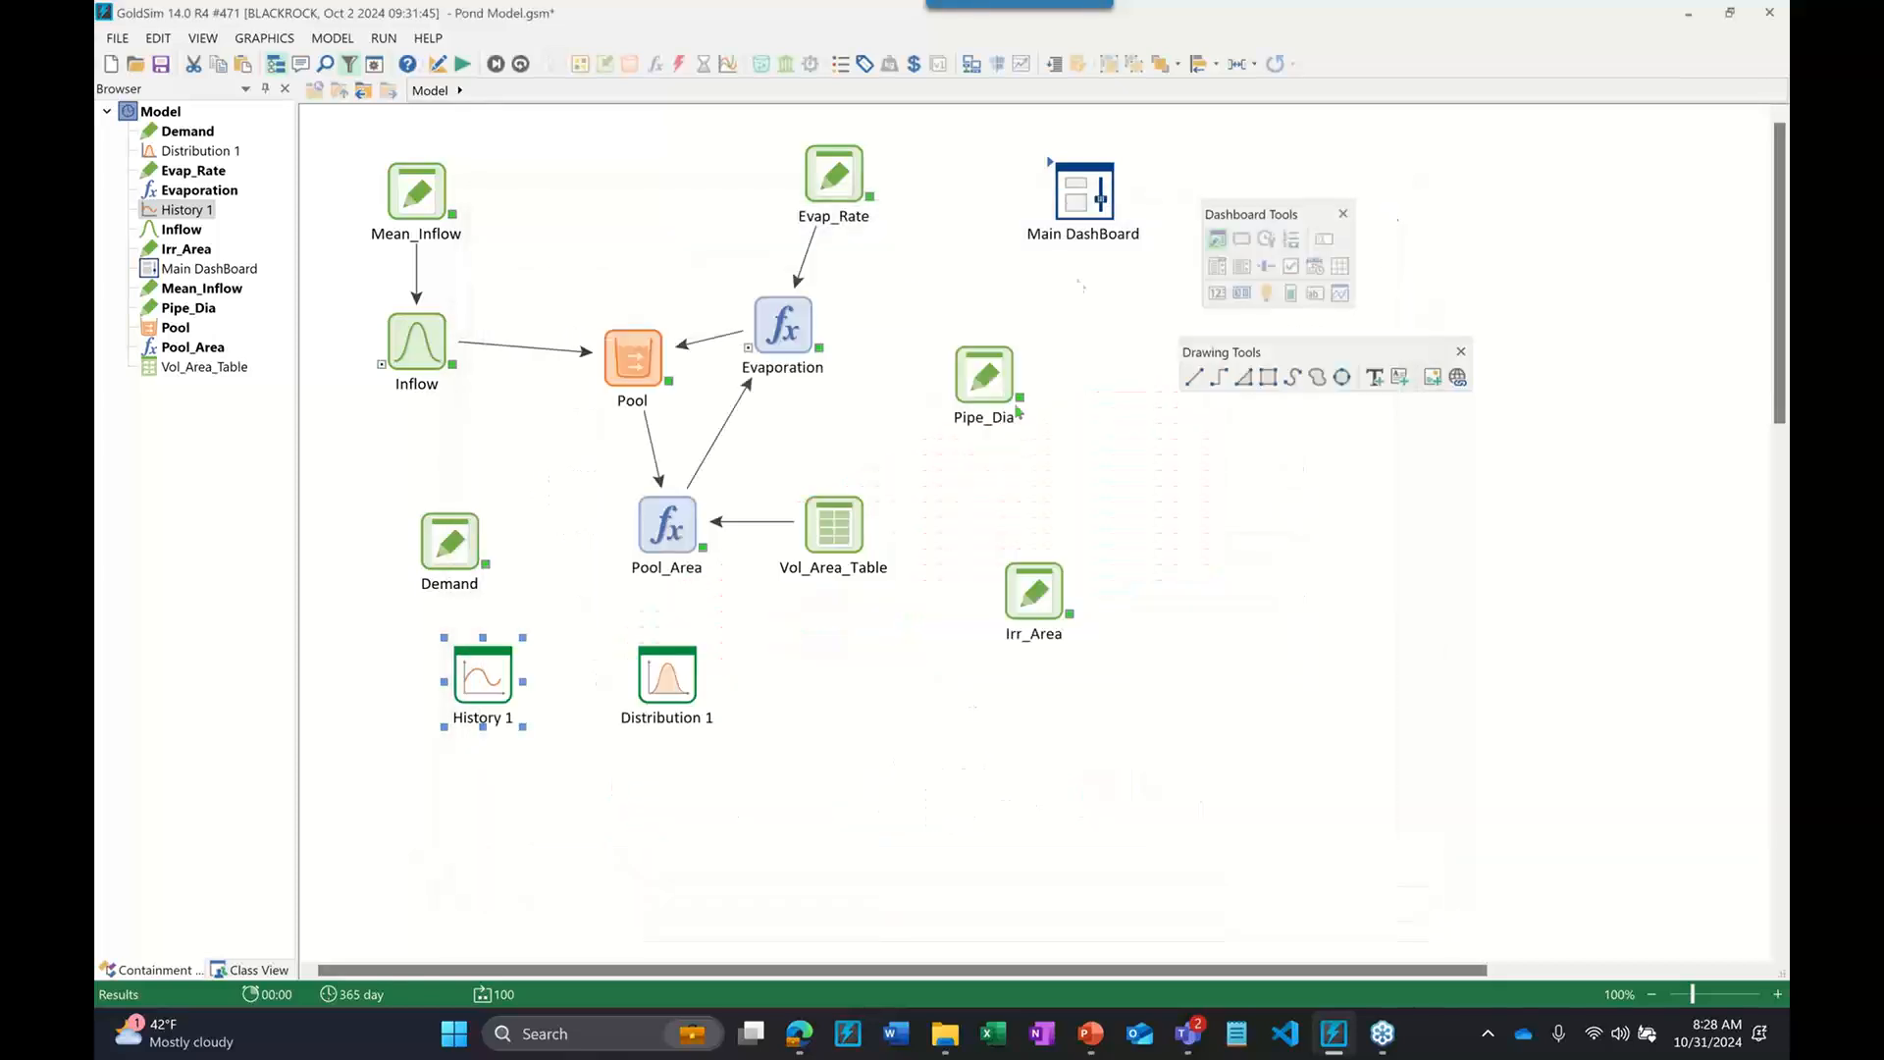
Open the Main DashBoard and return the model to edit mode, discarding the current results
double_click(1069, 189)
key(F4)
click(1044, 573)
Change the second result display's condition to show the probability that the Distribution 1 result is greater than 4000 ML
double_click(650, 524)
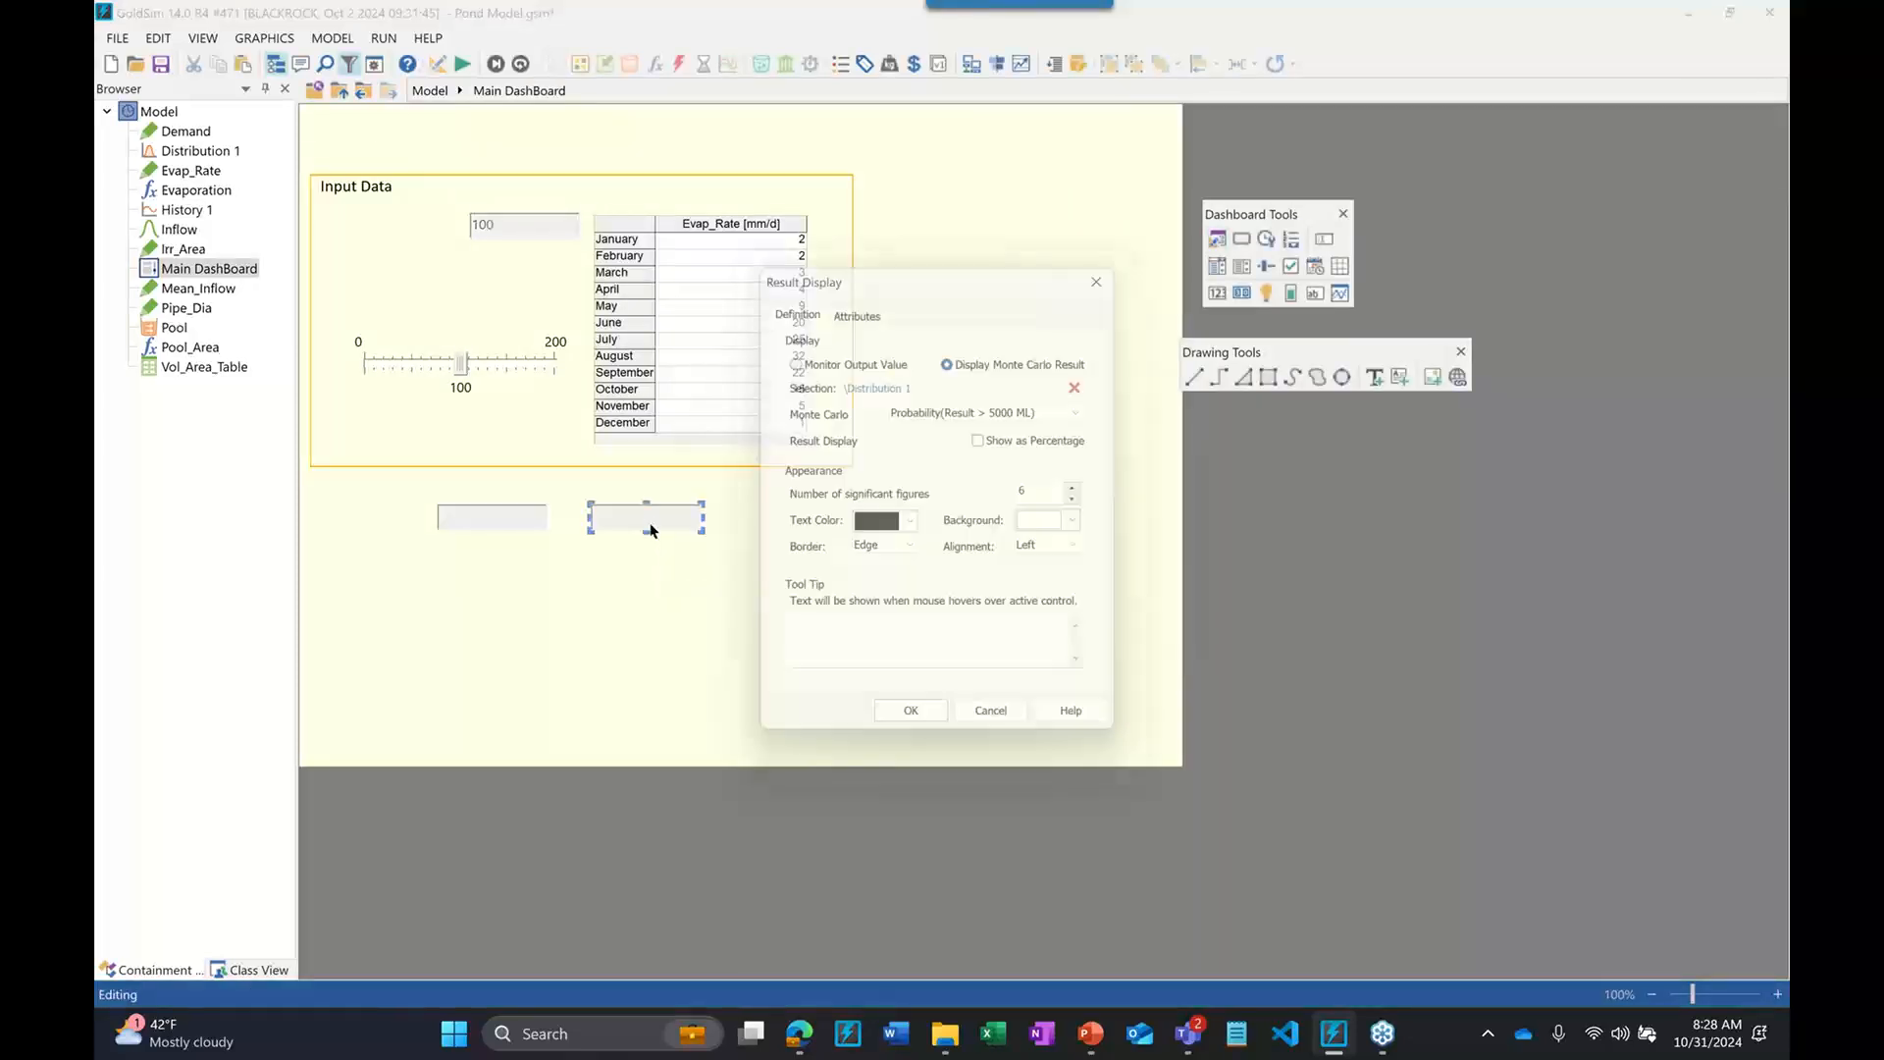
double_click(1001, 413)
click(1002, 413)
click(986, 497)
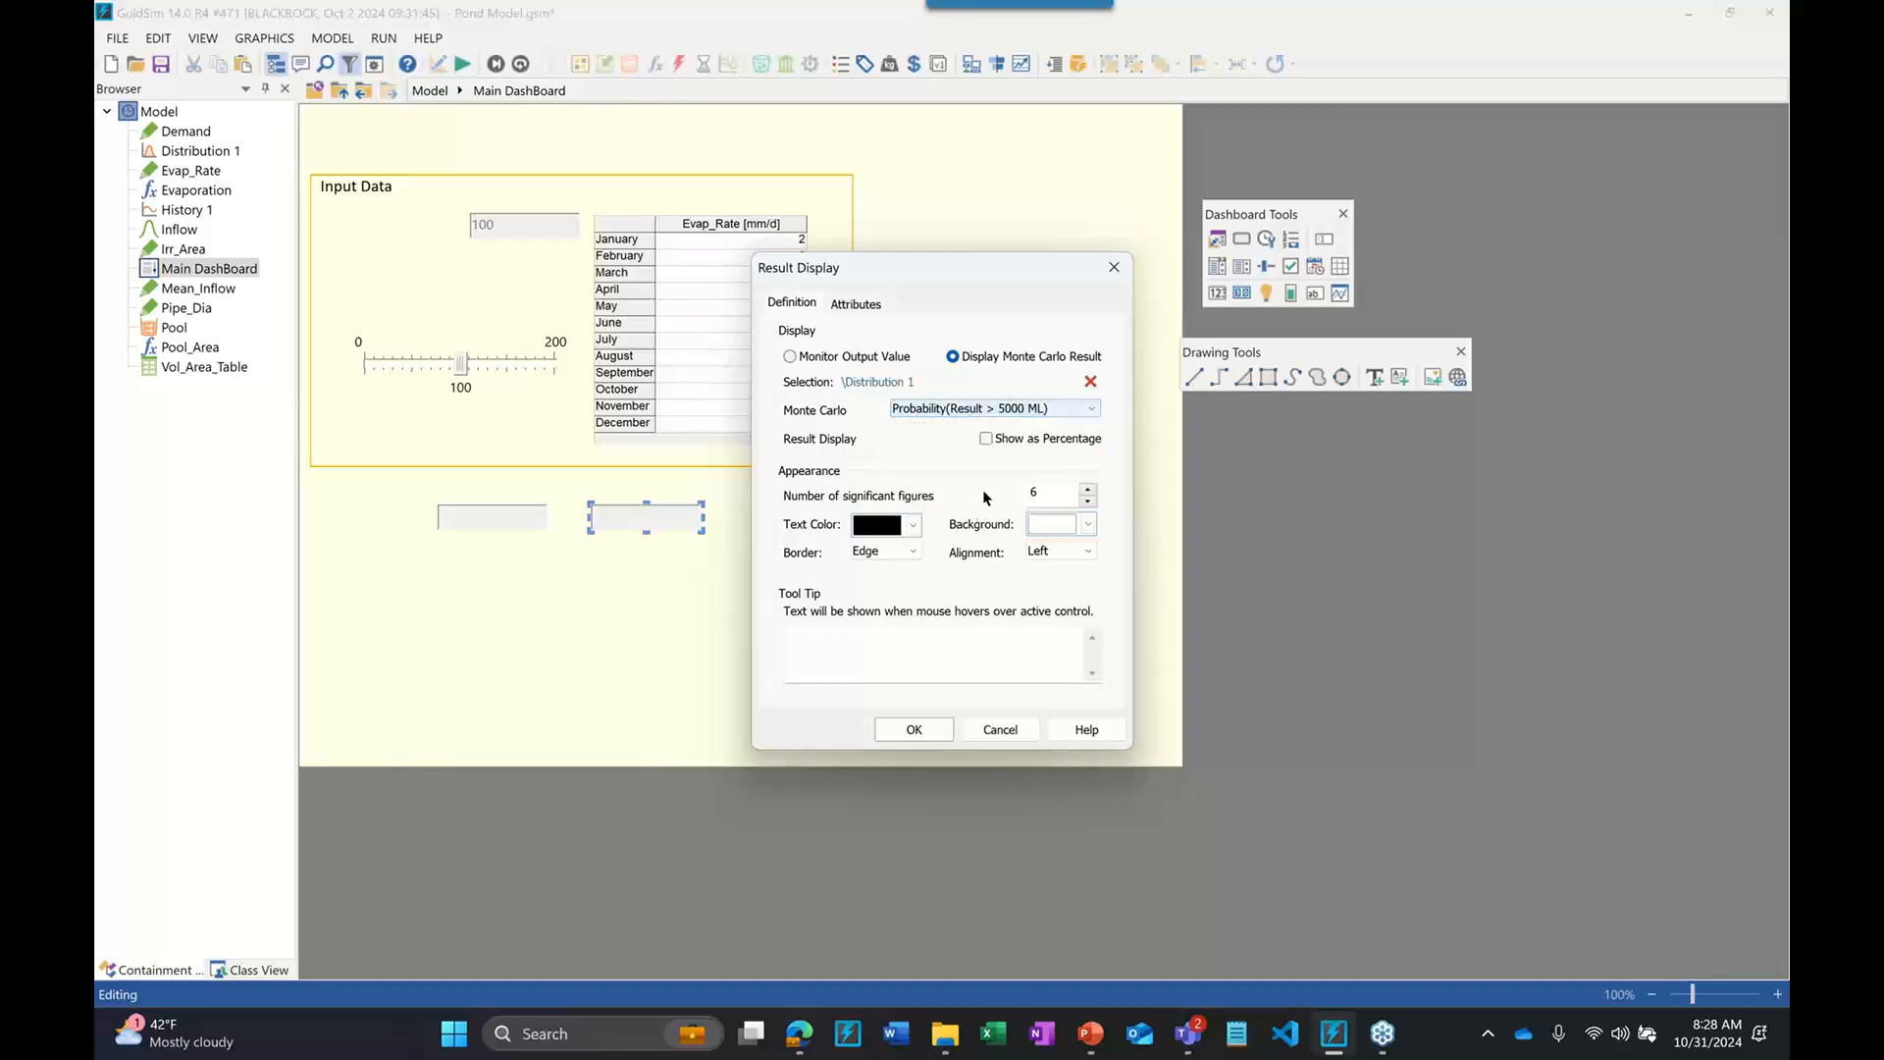
click(1022, 413)
click(980, 480)
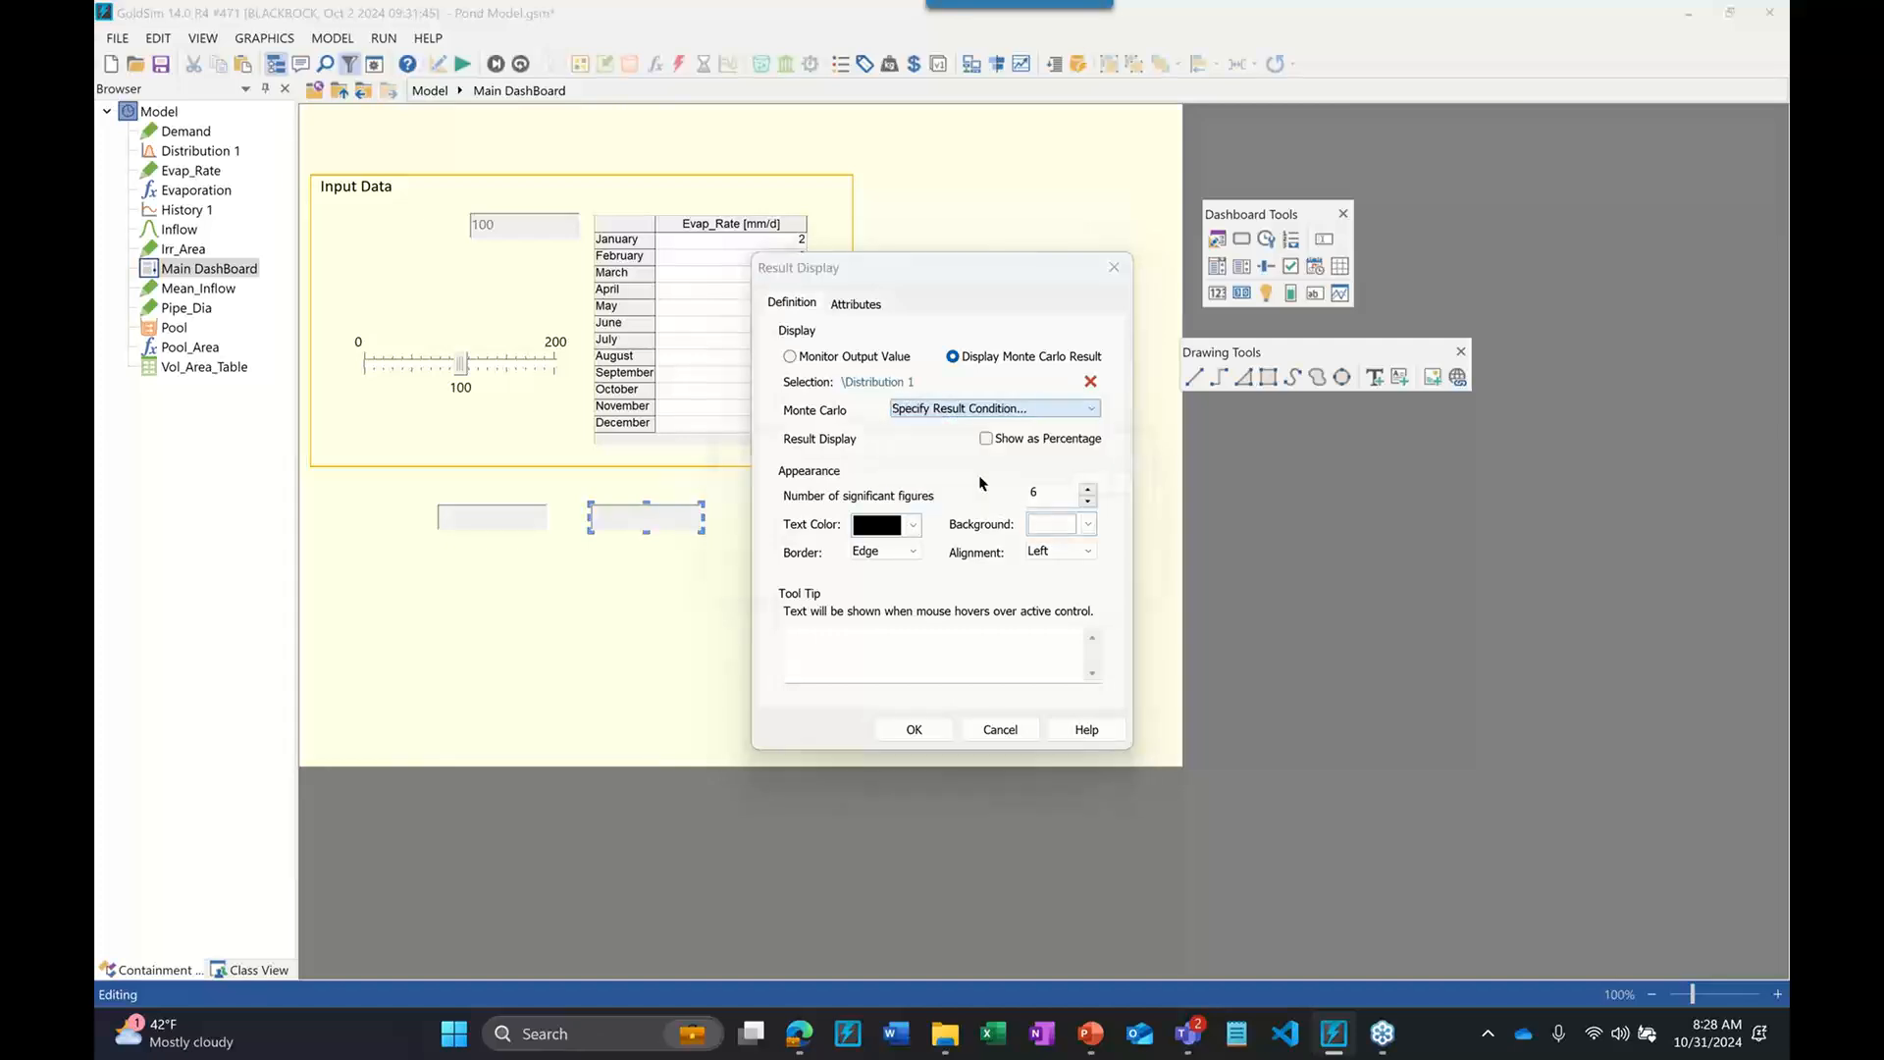
click(922, 531)
key(BackSpace)
key(BackSpace)
key(BackSpace)
key(BackSpace)
text(4000)
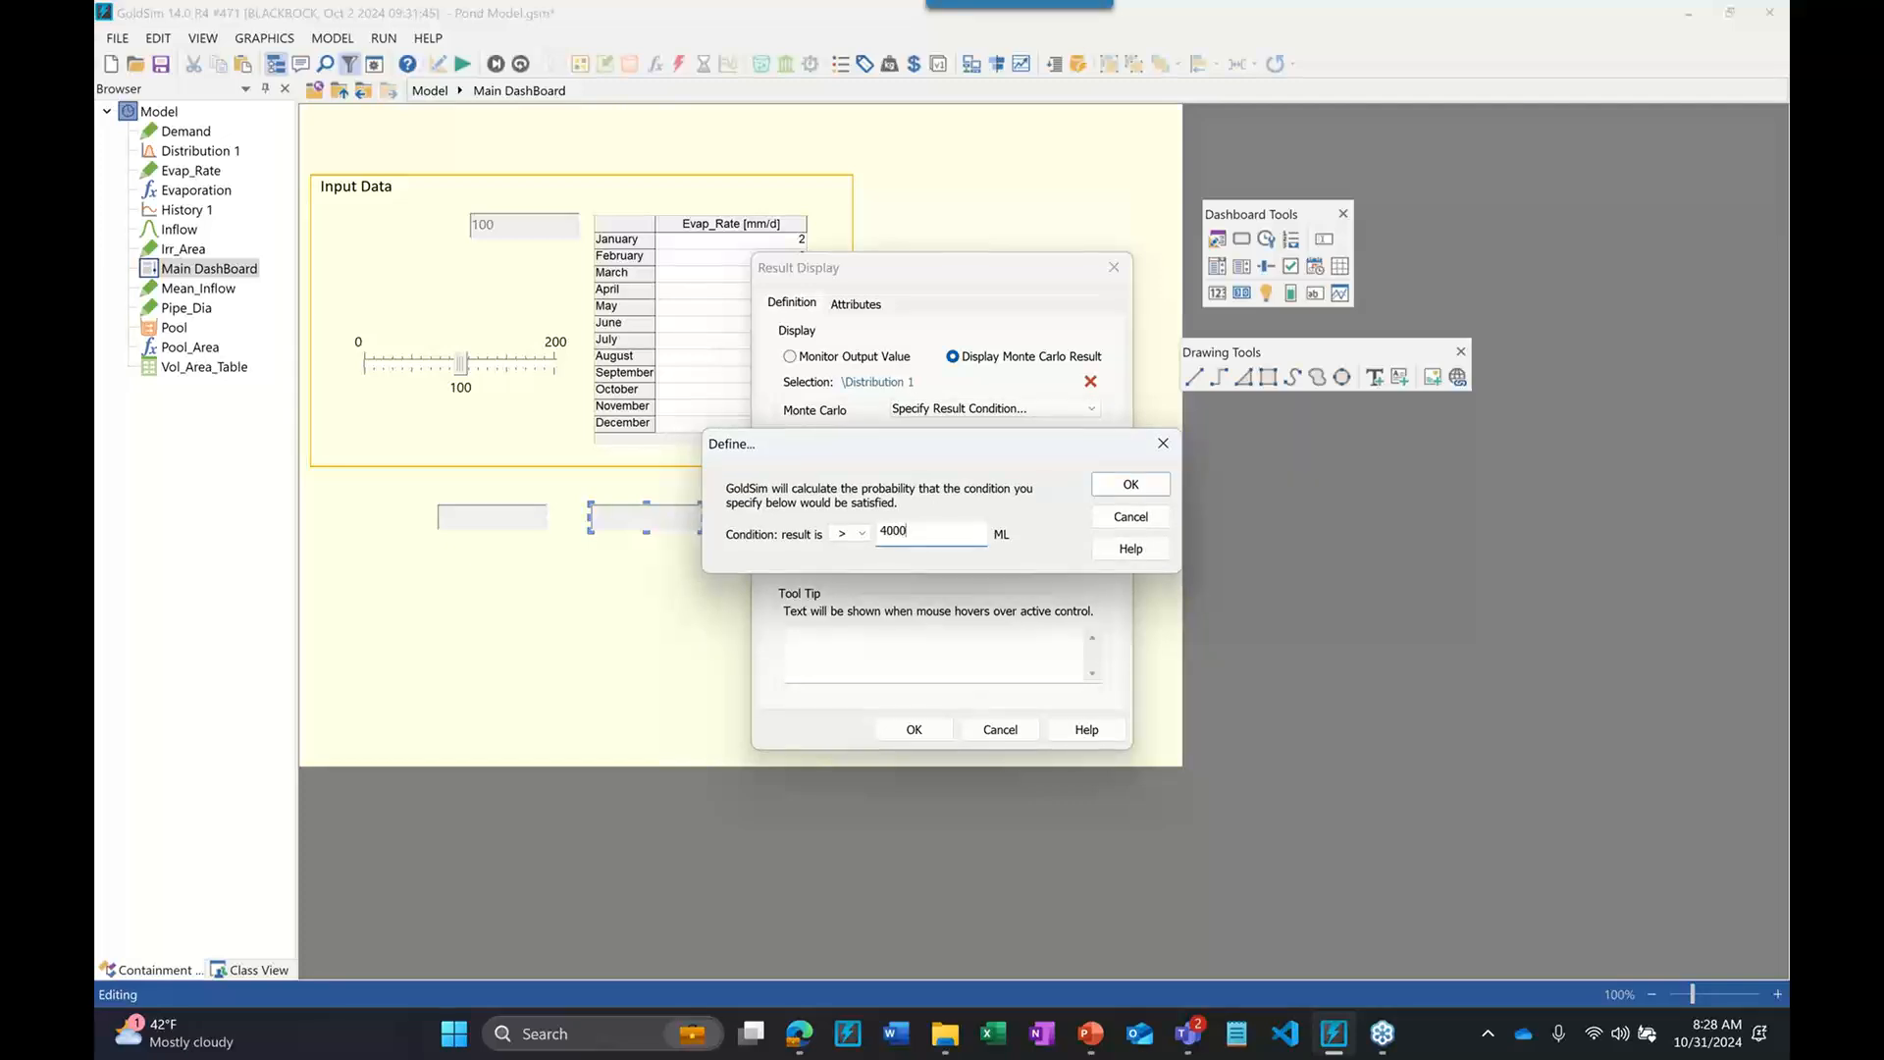
click(1130, 484)
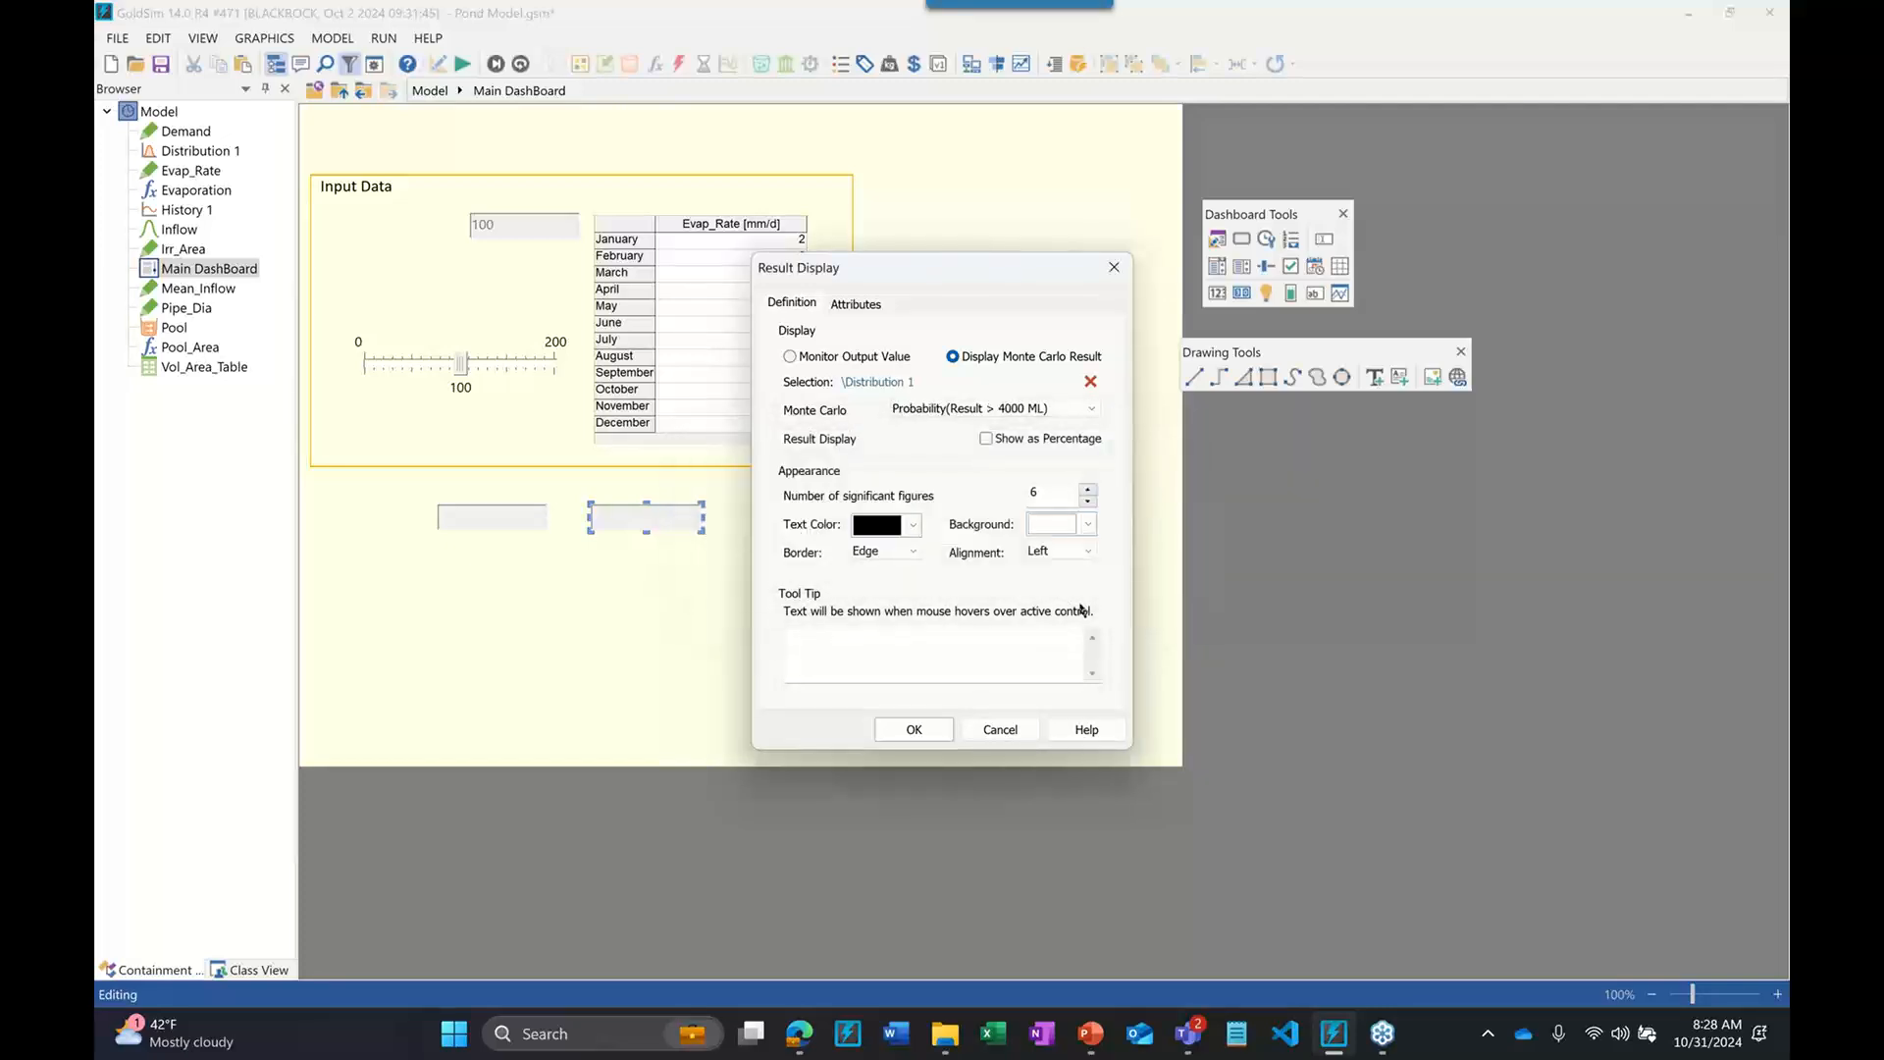
click(942, 729)
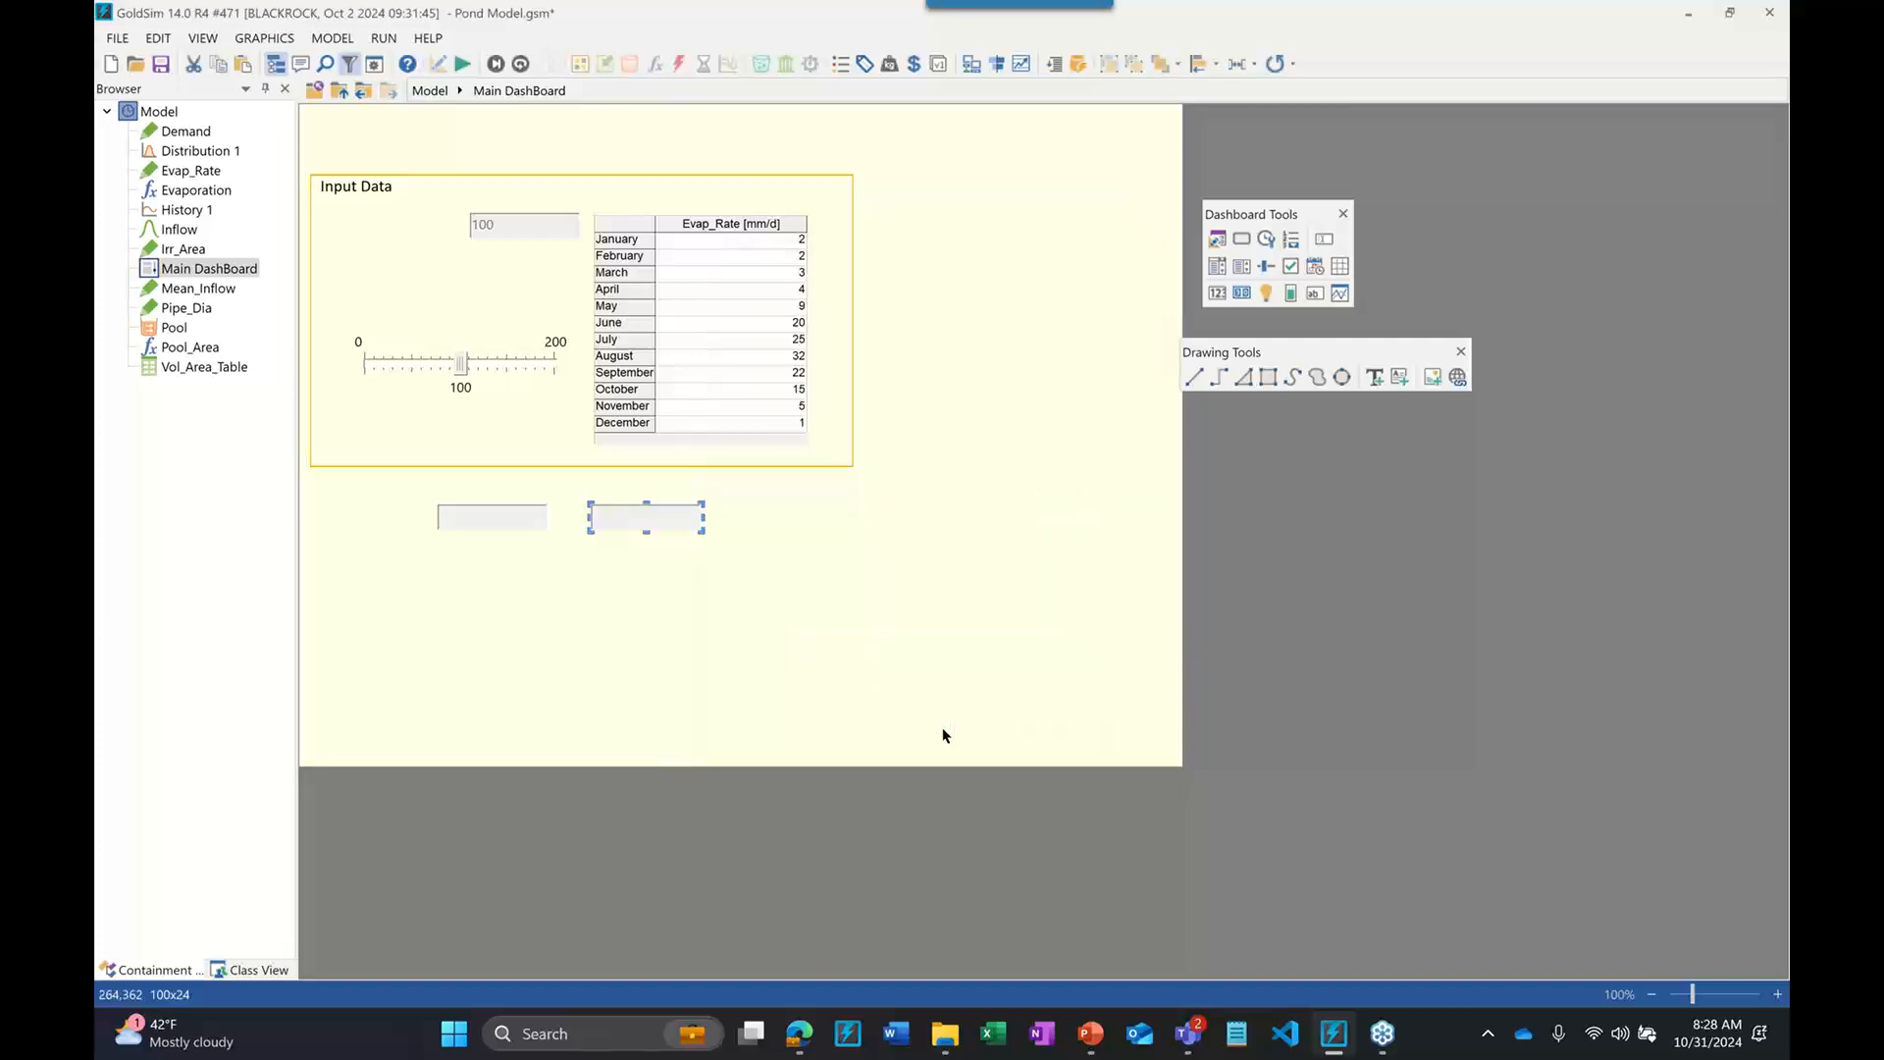
Run the simulation, check the exceedance probability in the second result display, and return to edit mode
key(F5)
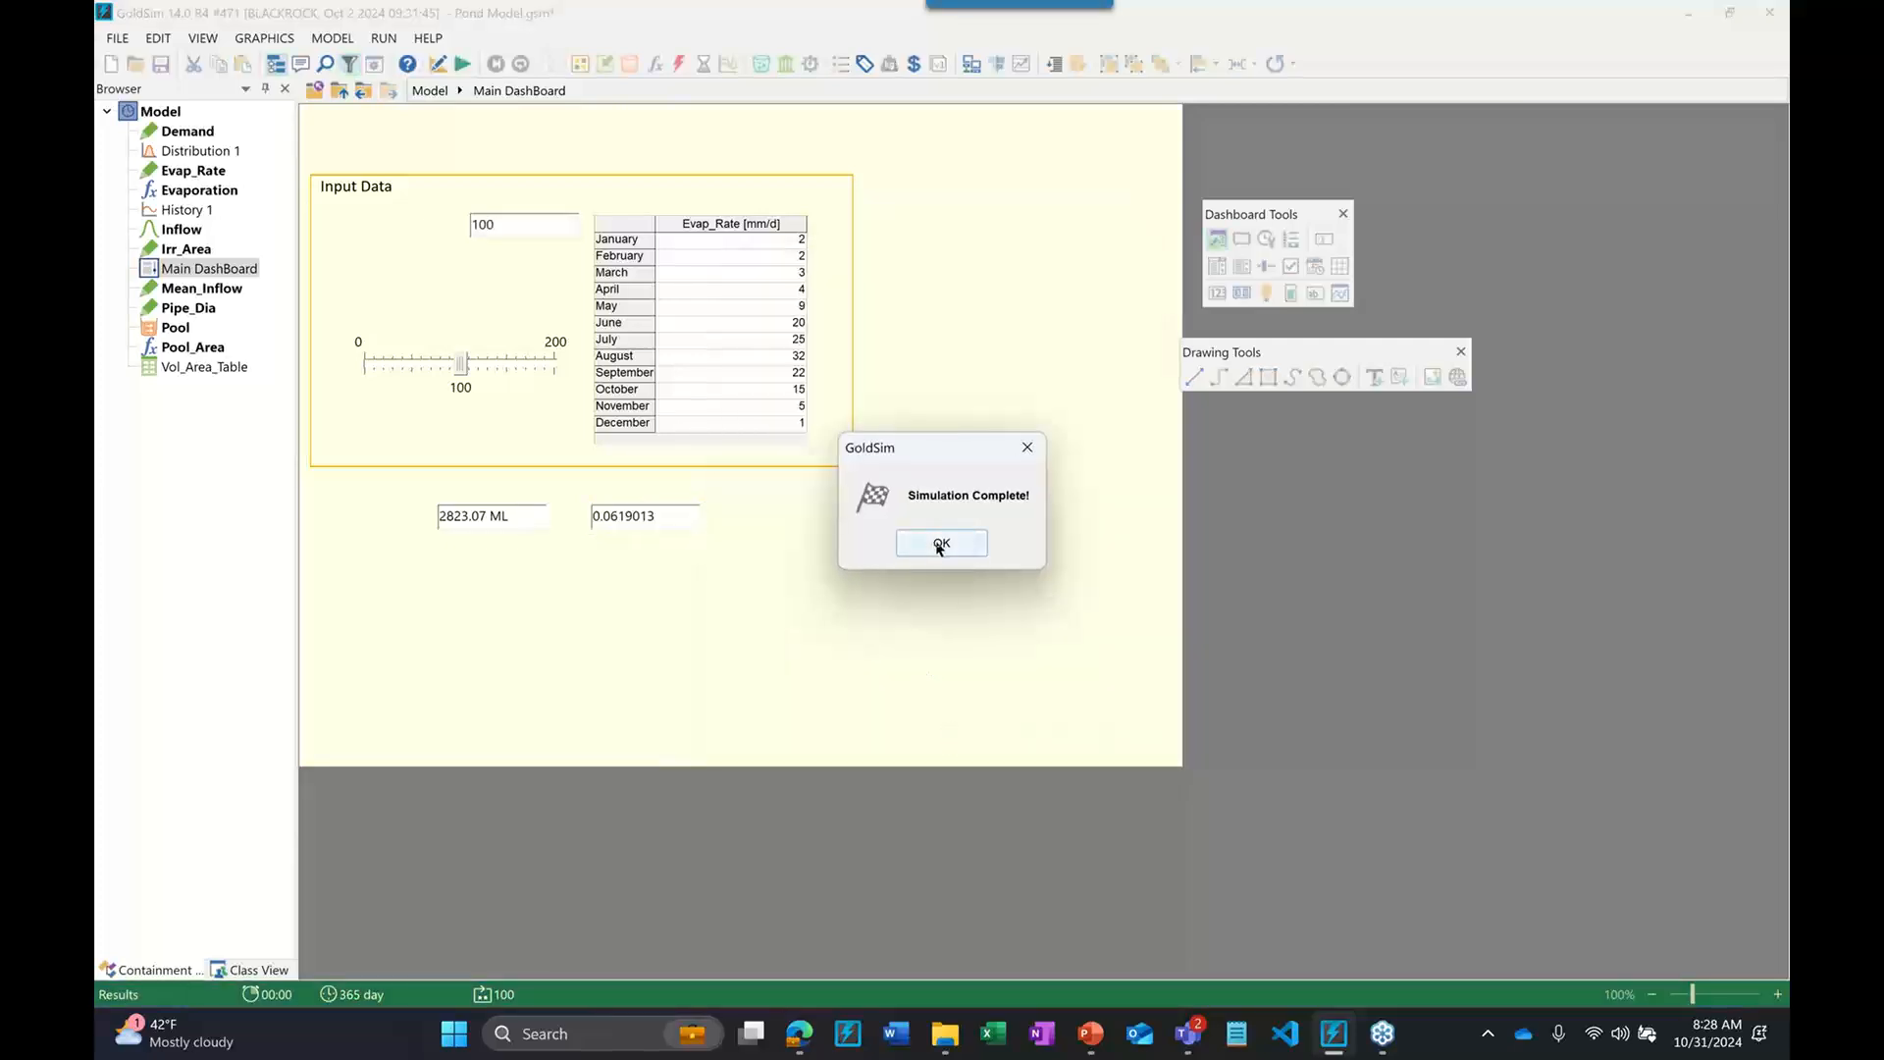
click(939, 544)
mouse_move(605, 517)
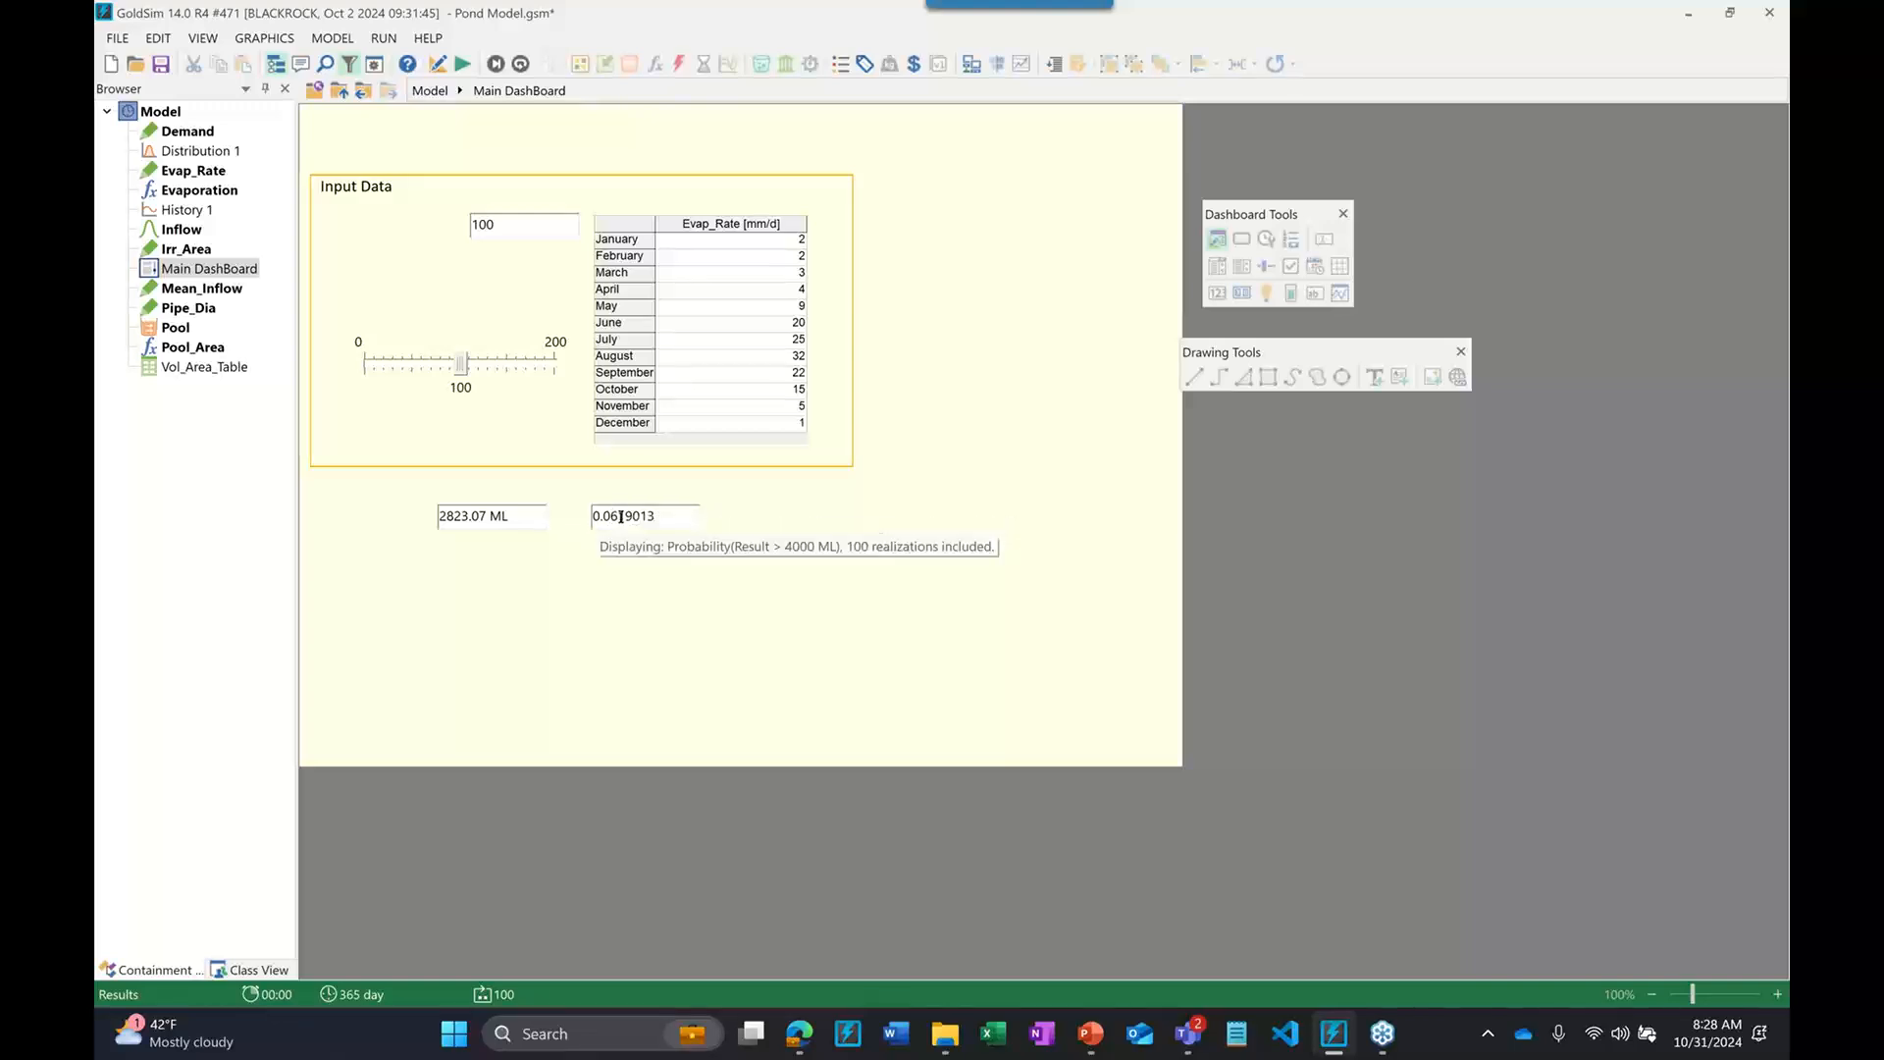
key(F4)
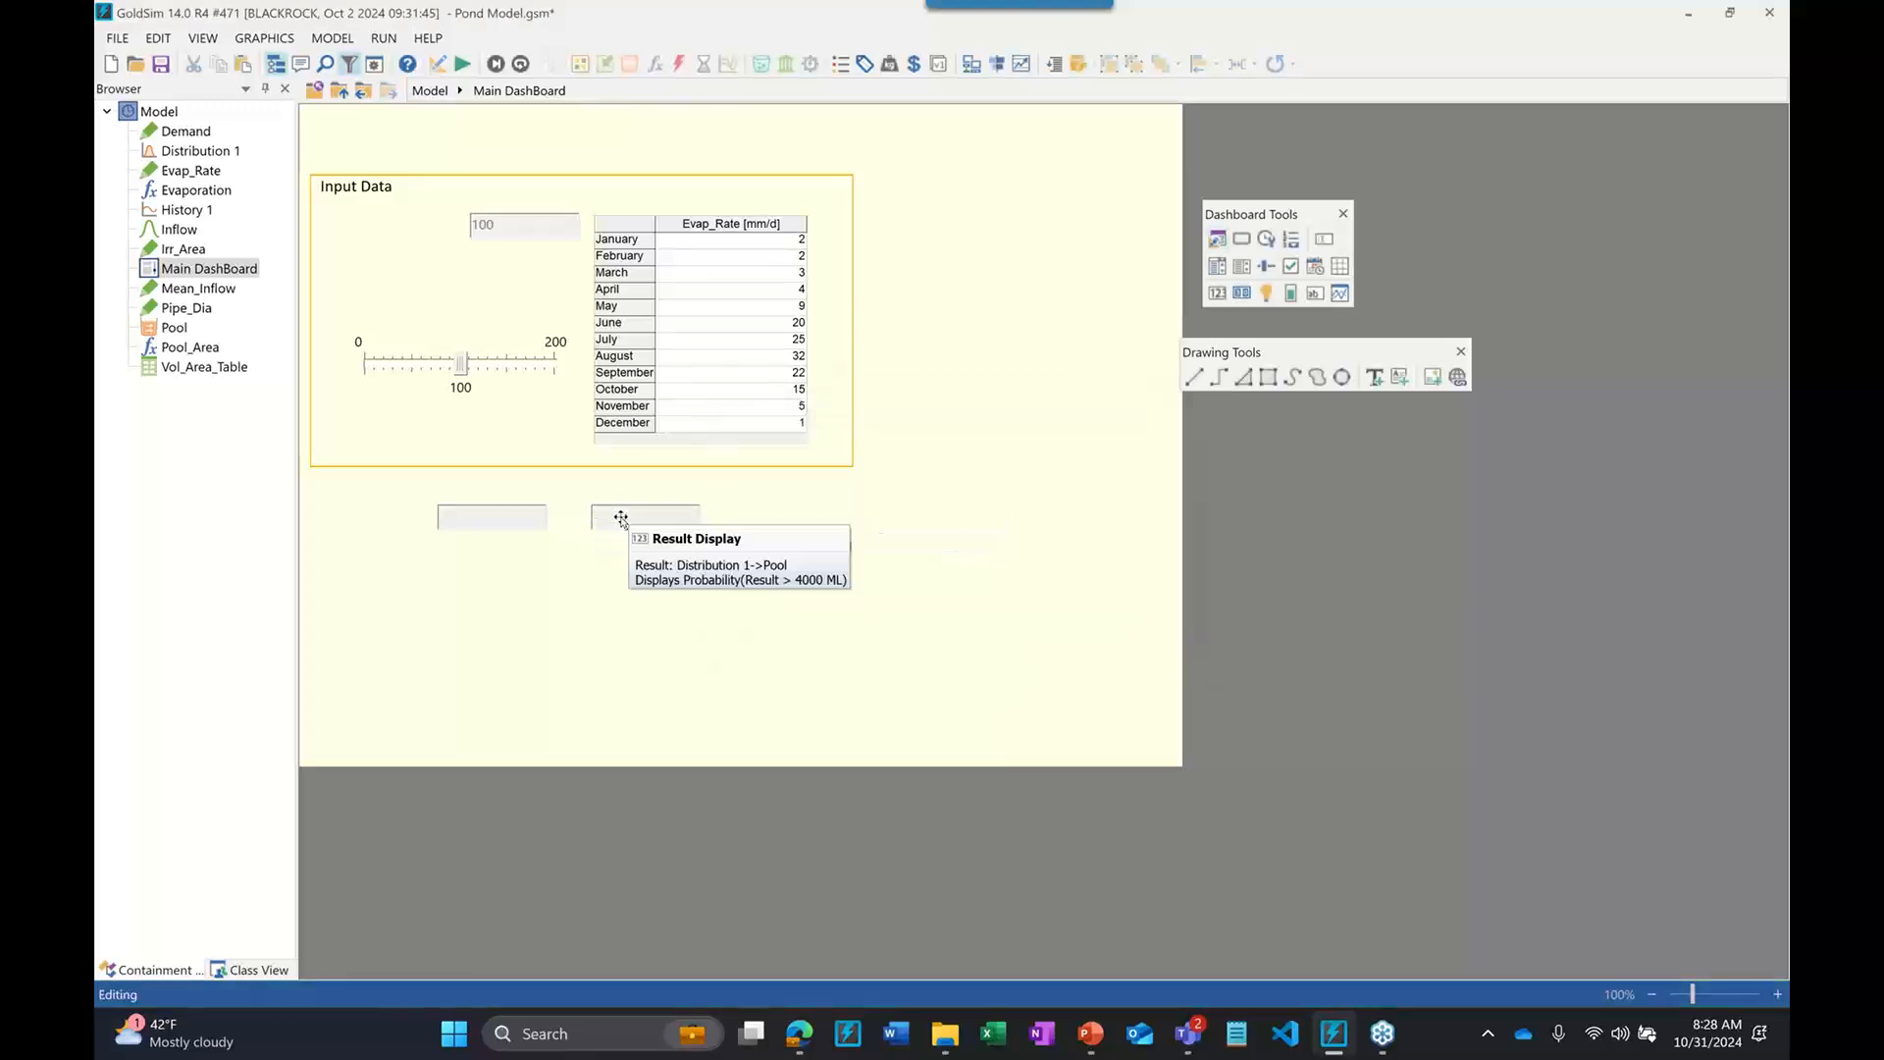
Set the exceedance probability result display to show its value as a percentage
double_click(620, 517)
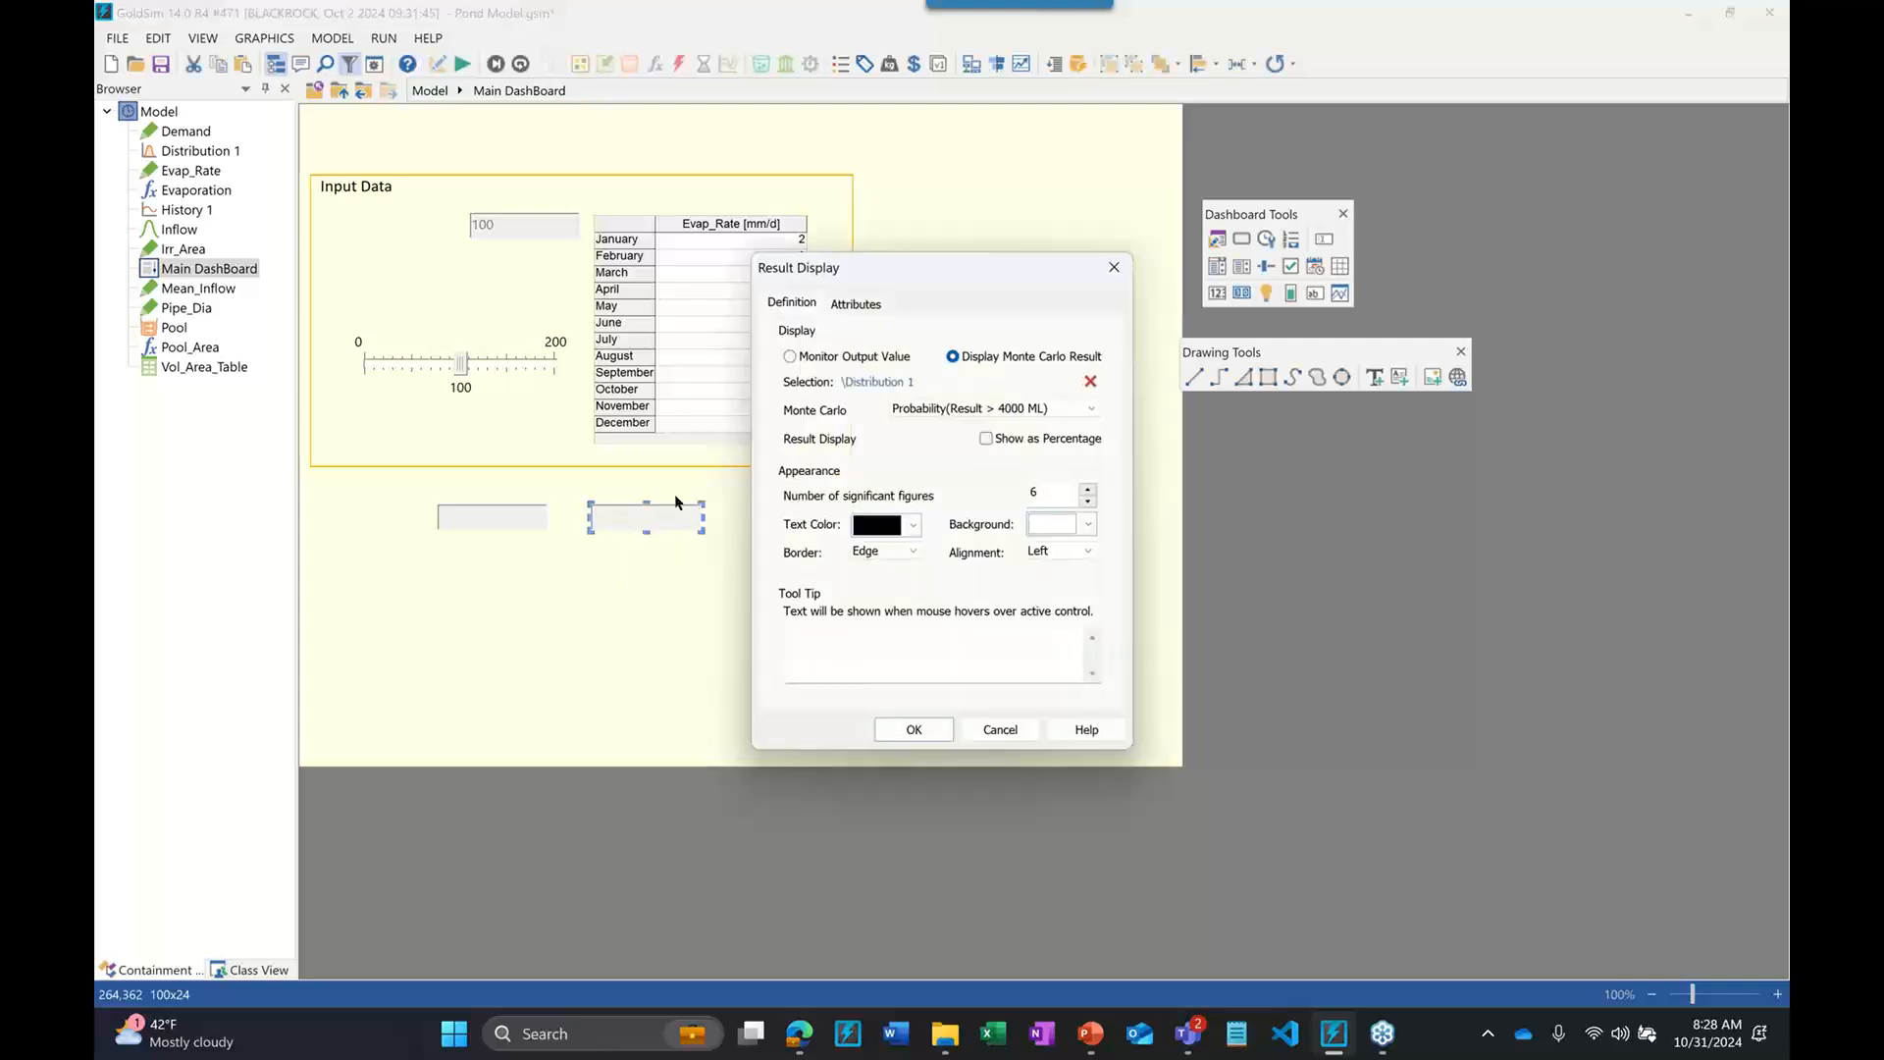
click(986, 439)
click(912, 730)
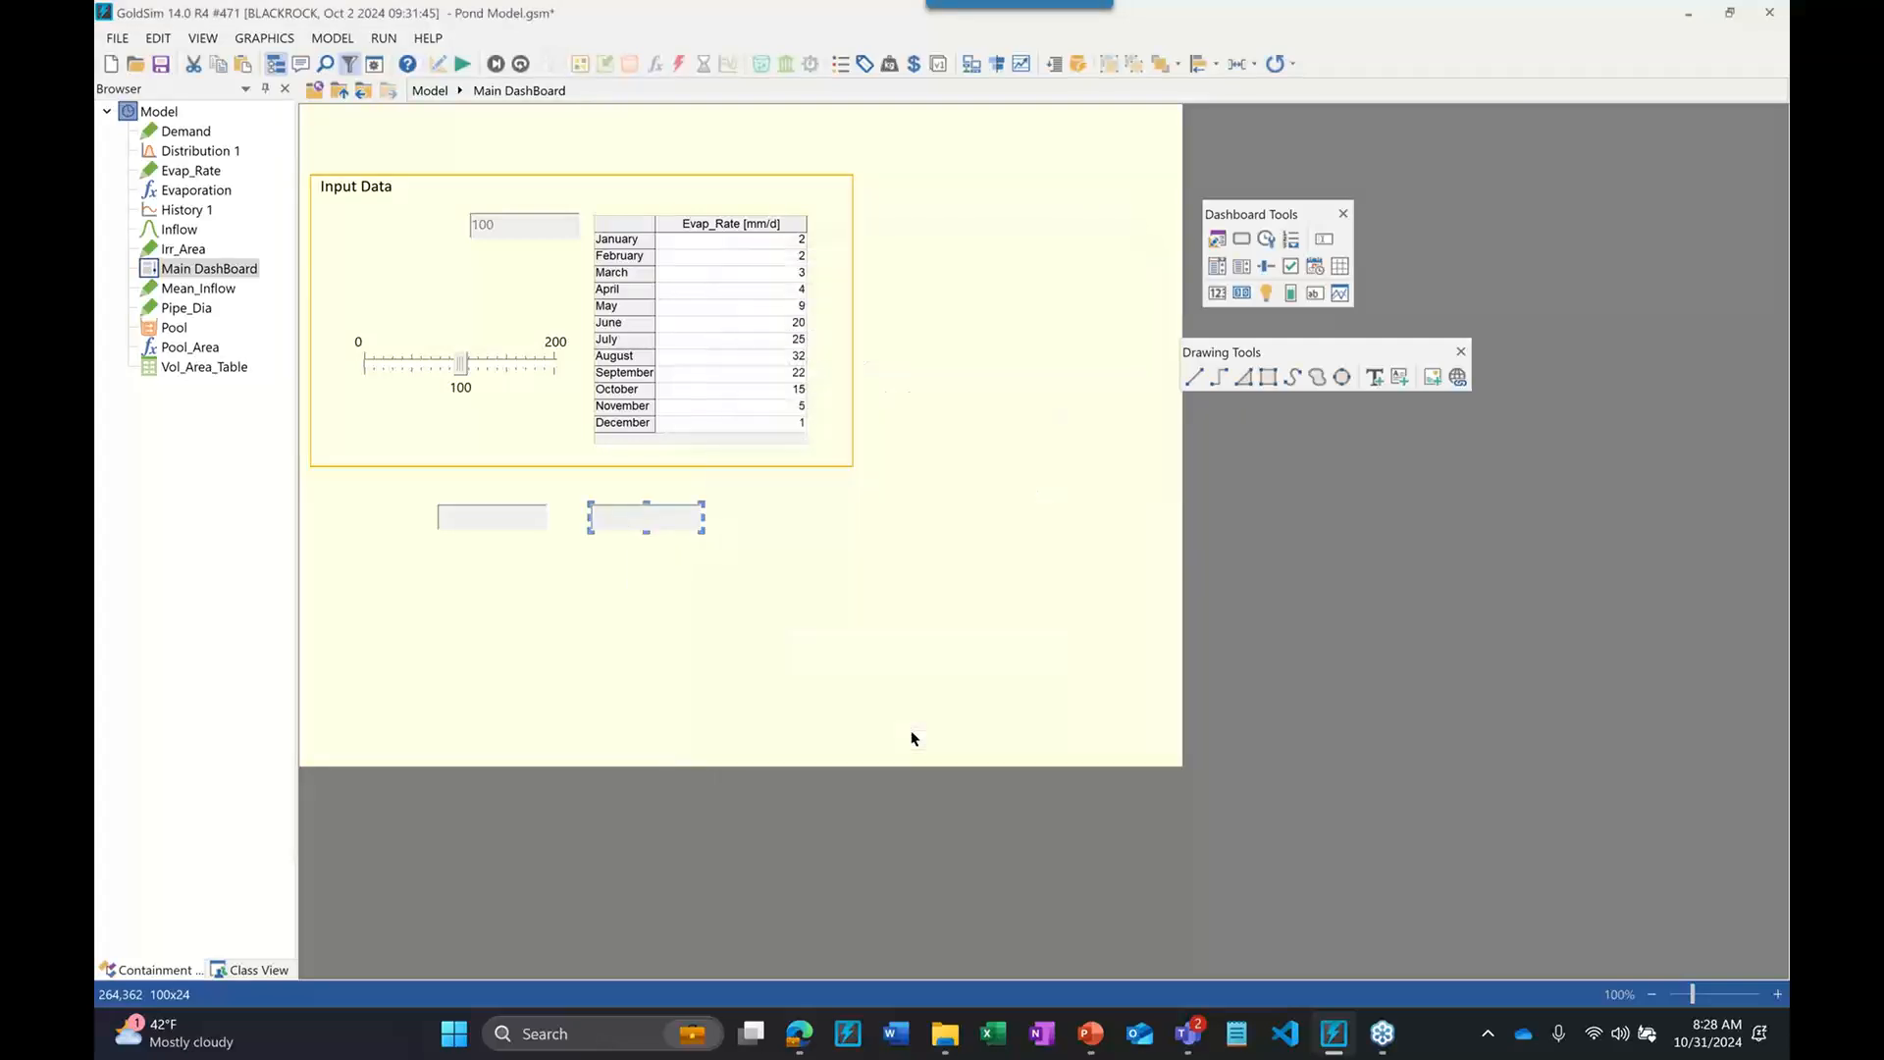
Run the simulation, check the percentage format of the exceedance probability, and return to edit mode
key(F5)
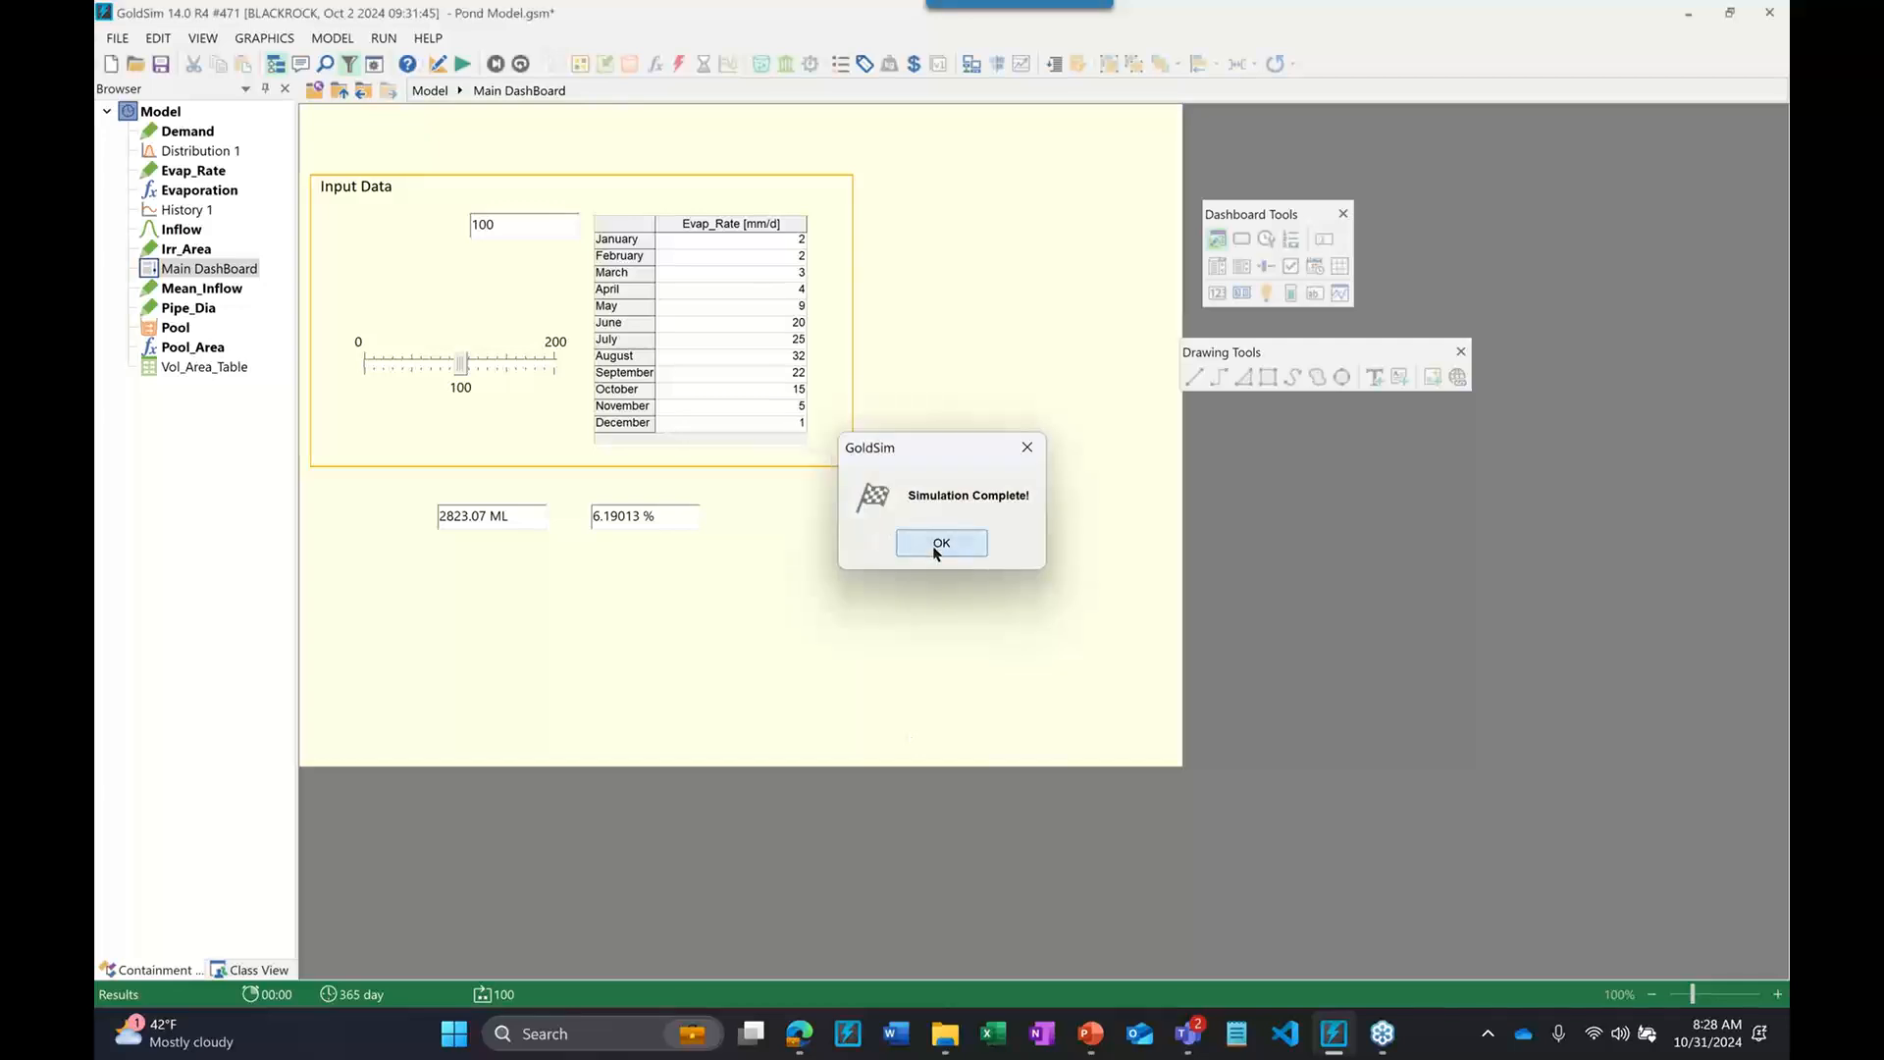
click(937, 550)
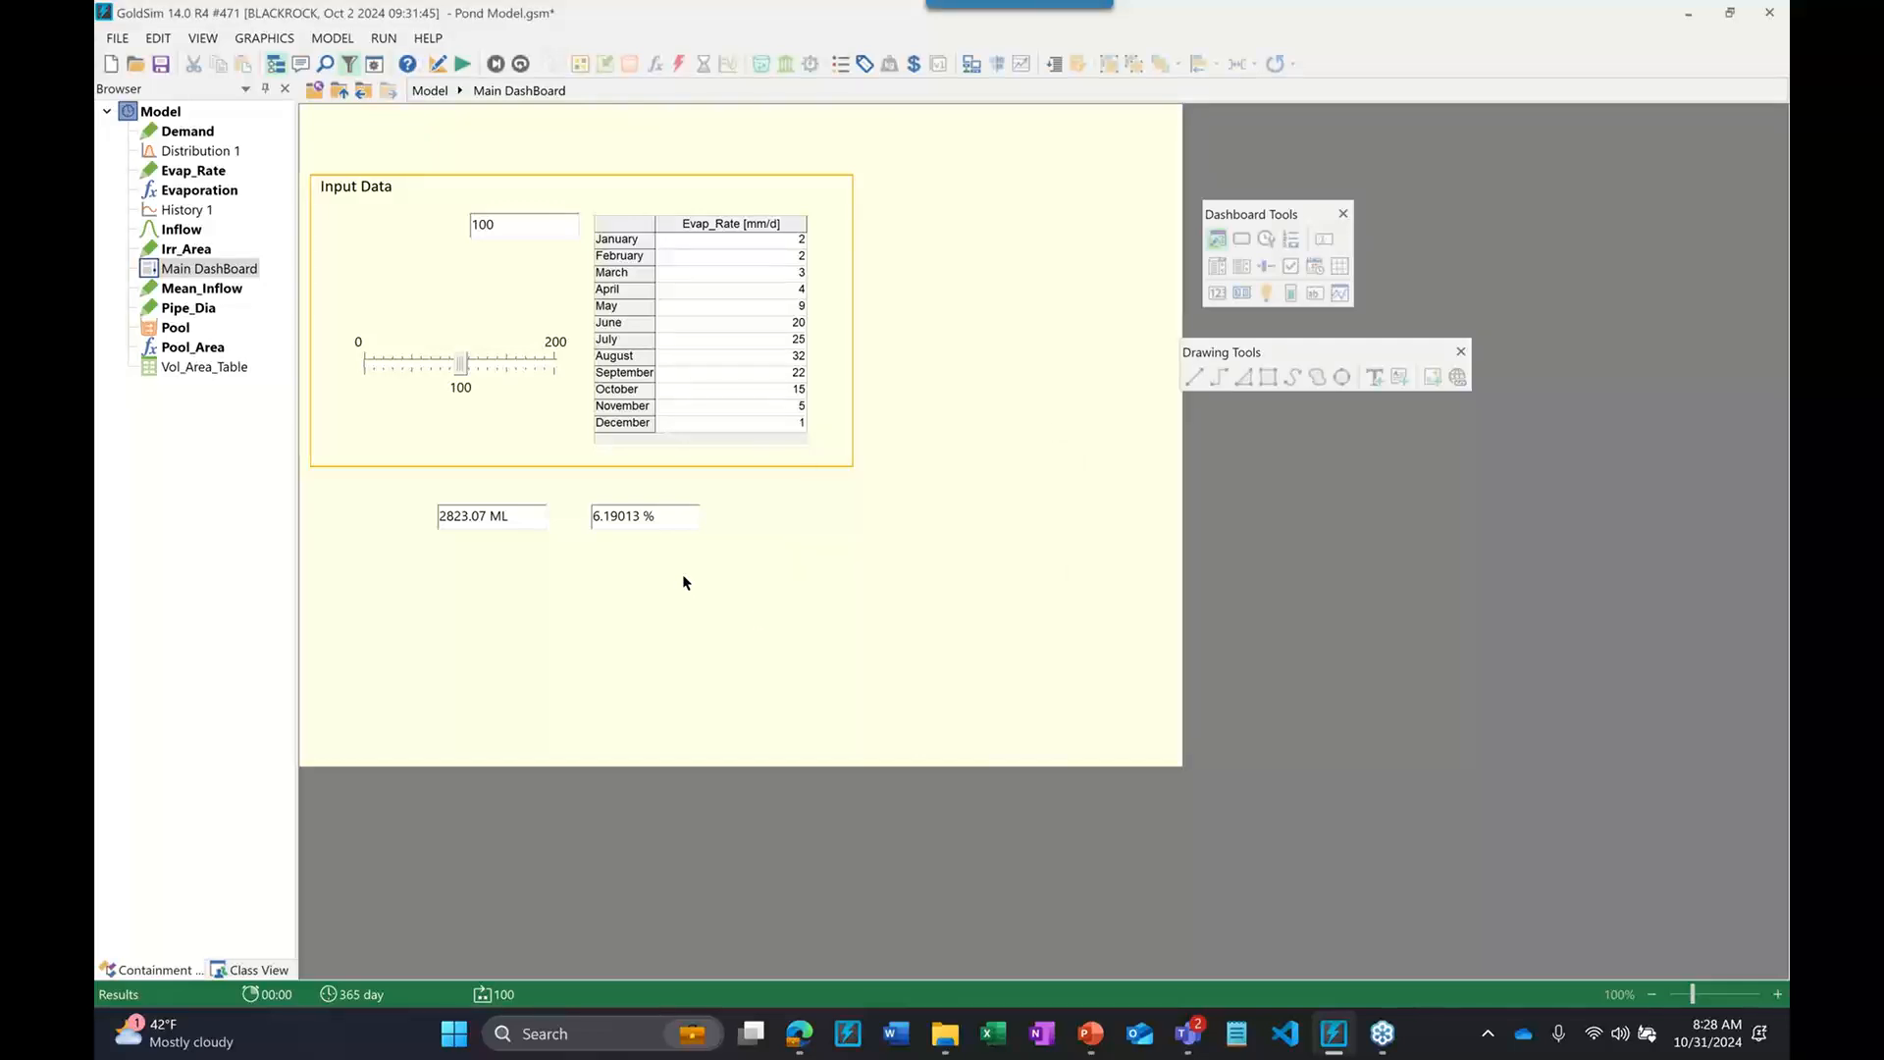
key(F4)
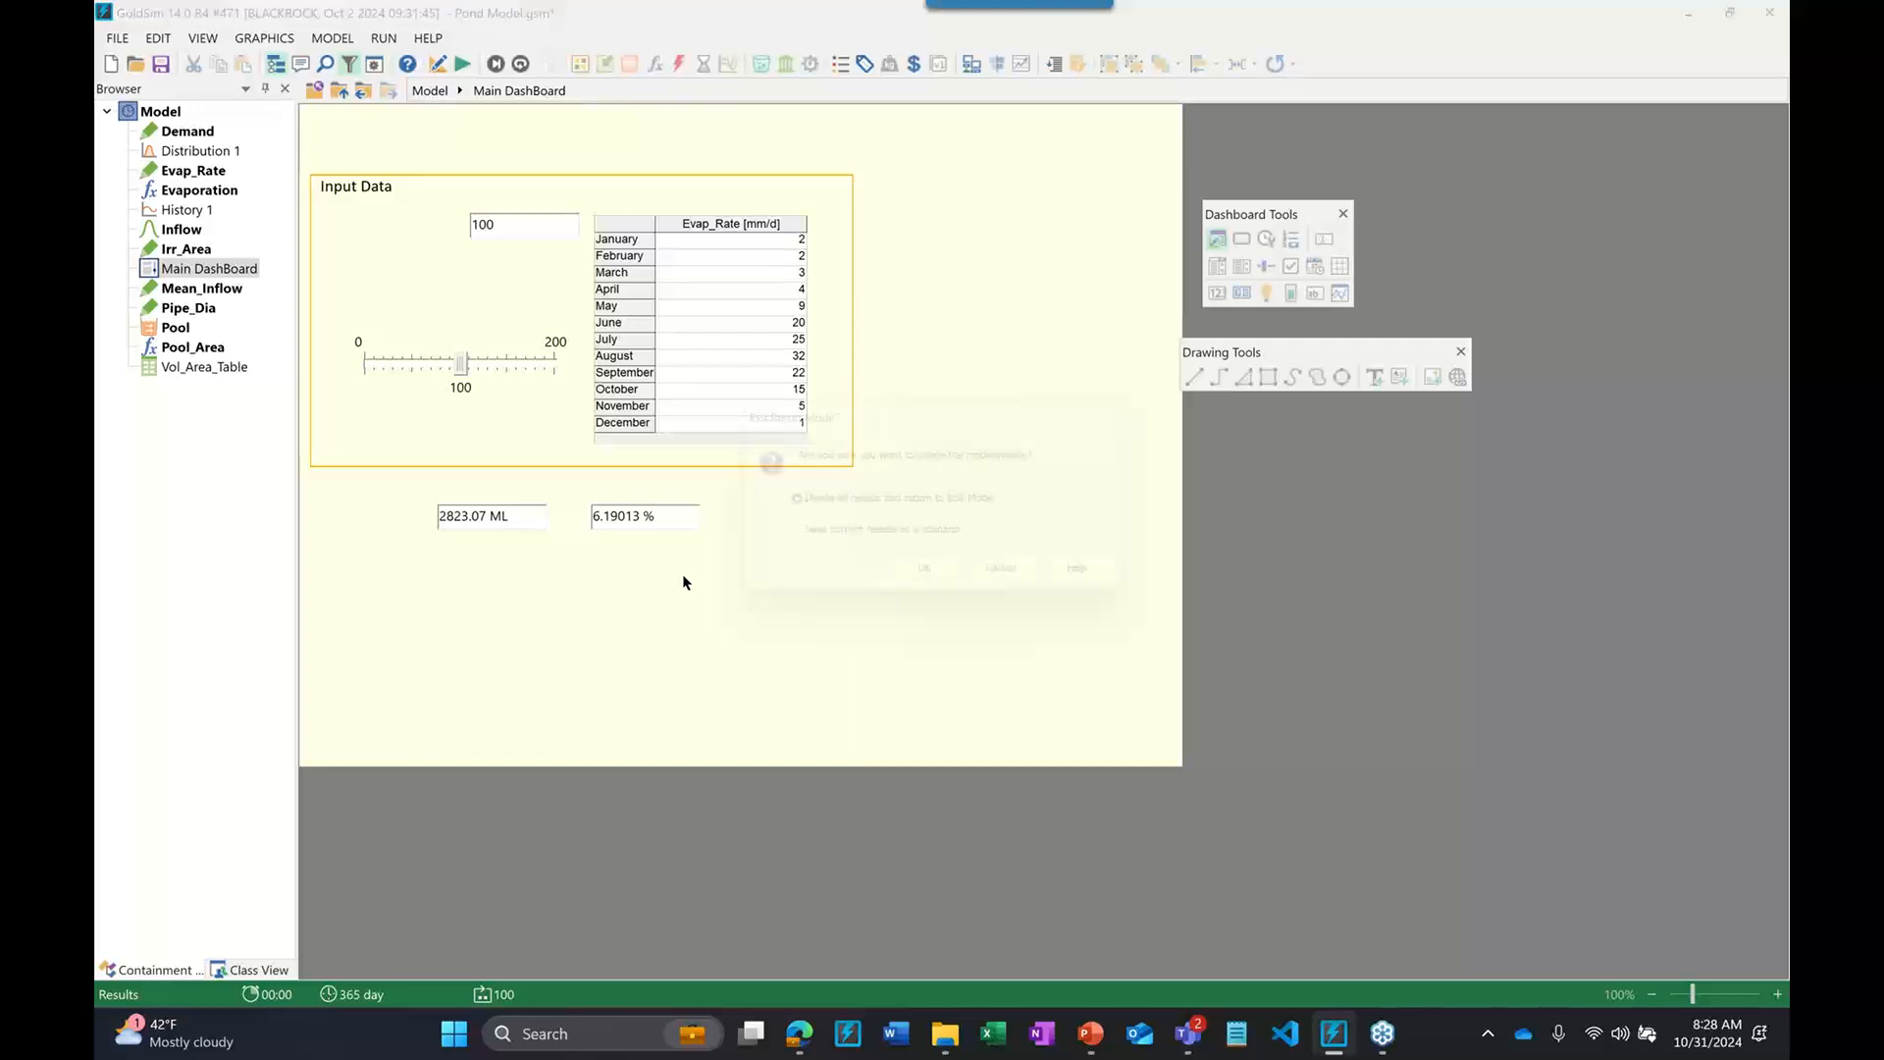
Place a Status Result control to the right of the two result displays and open its settings
click(1265, 295)
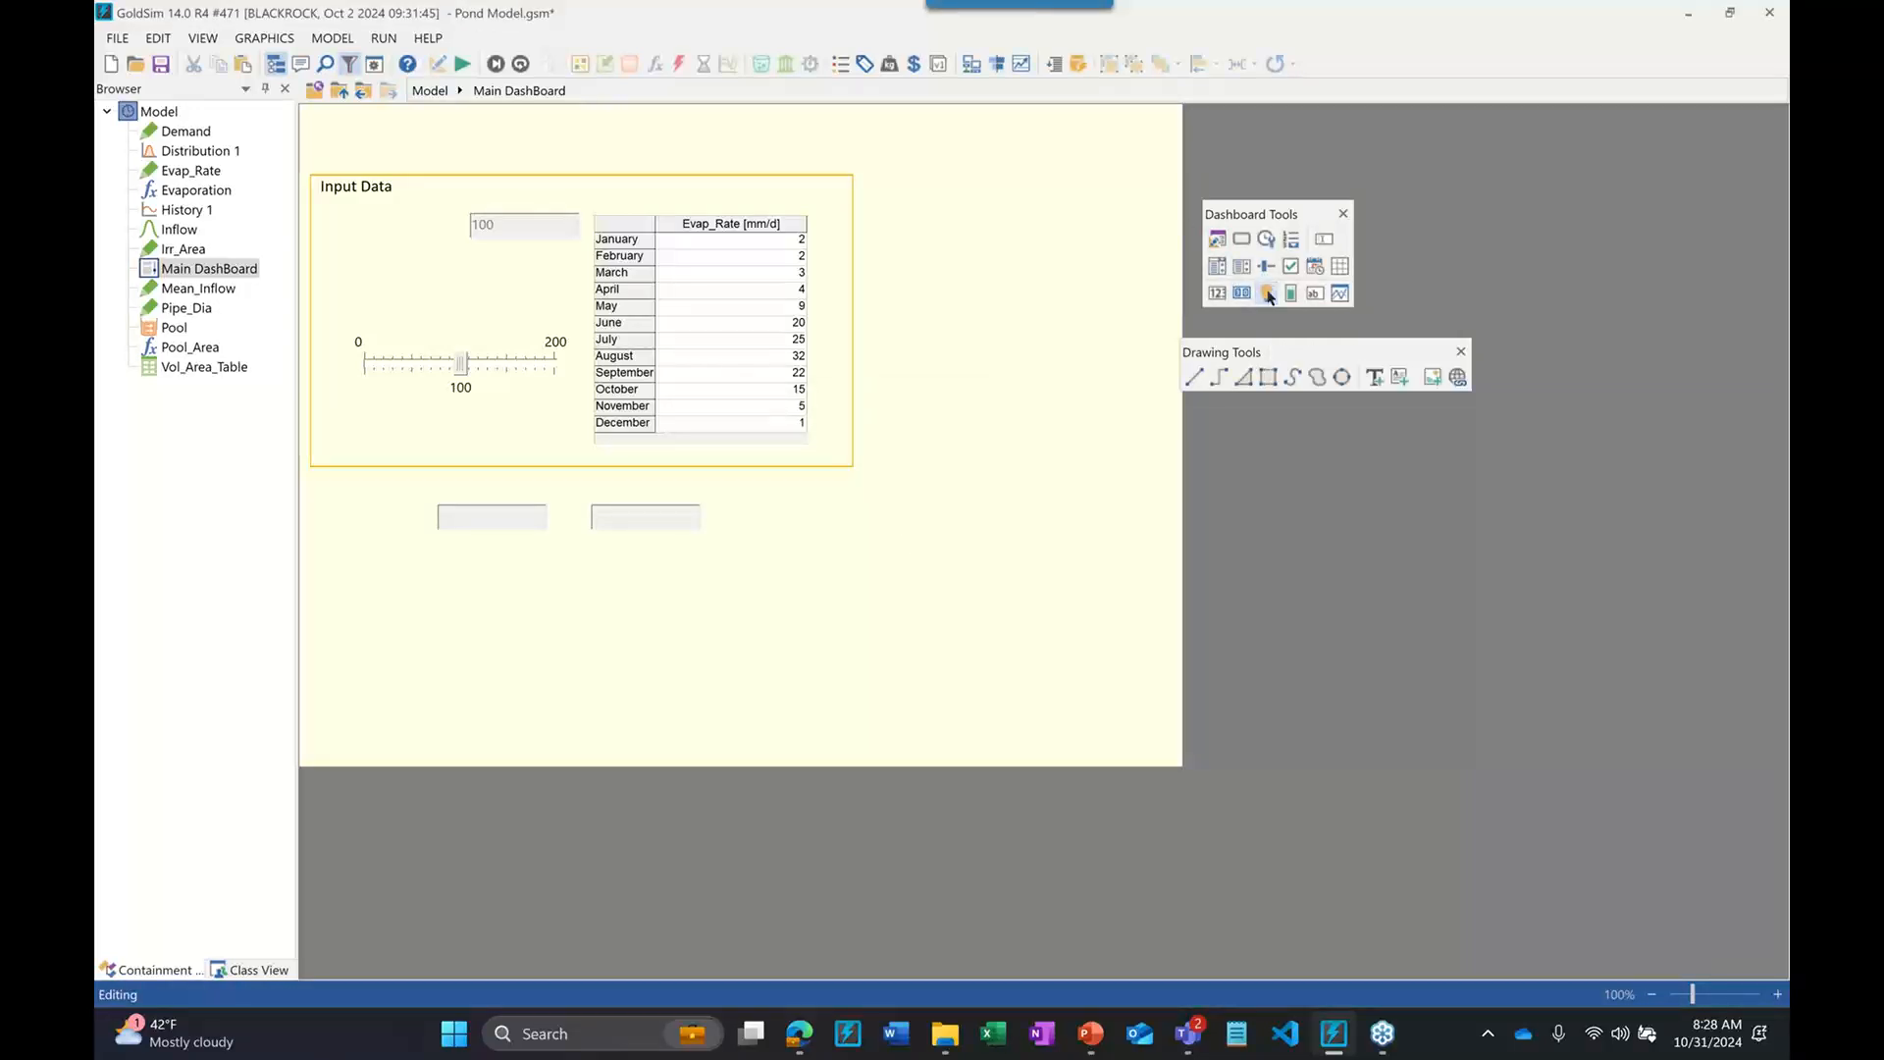
click(801, 520)
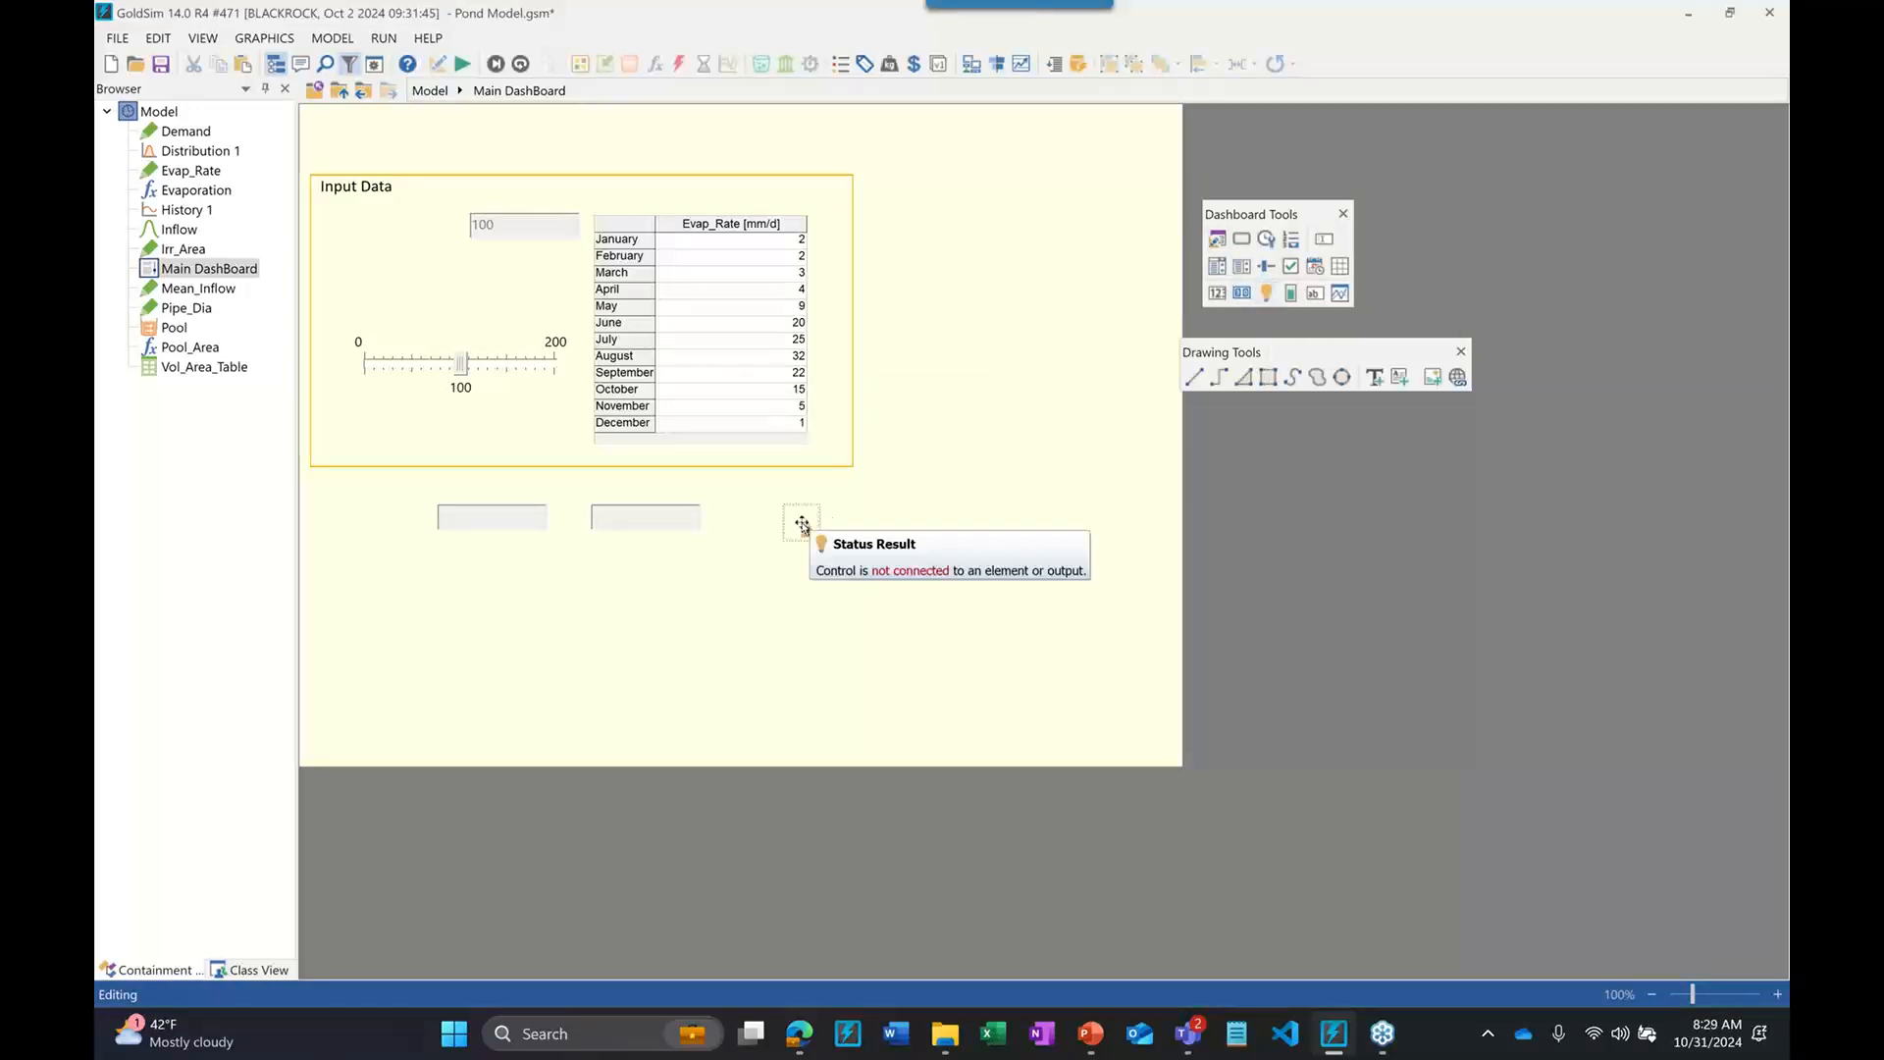
double_click(802, 524)
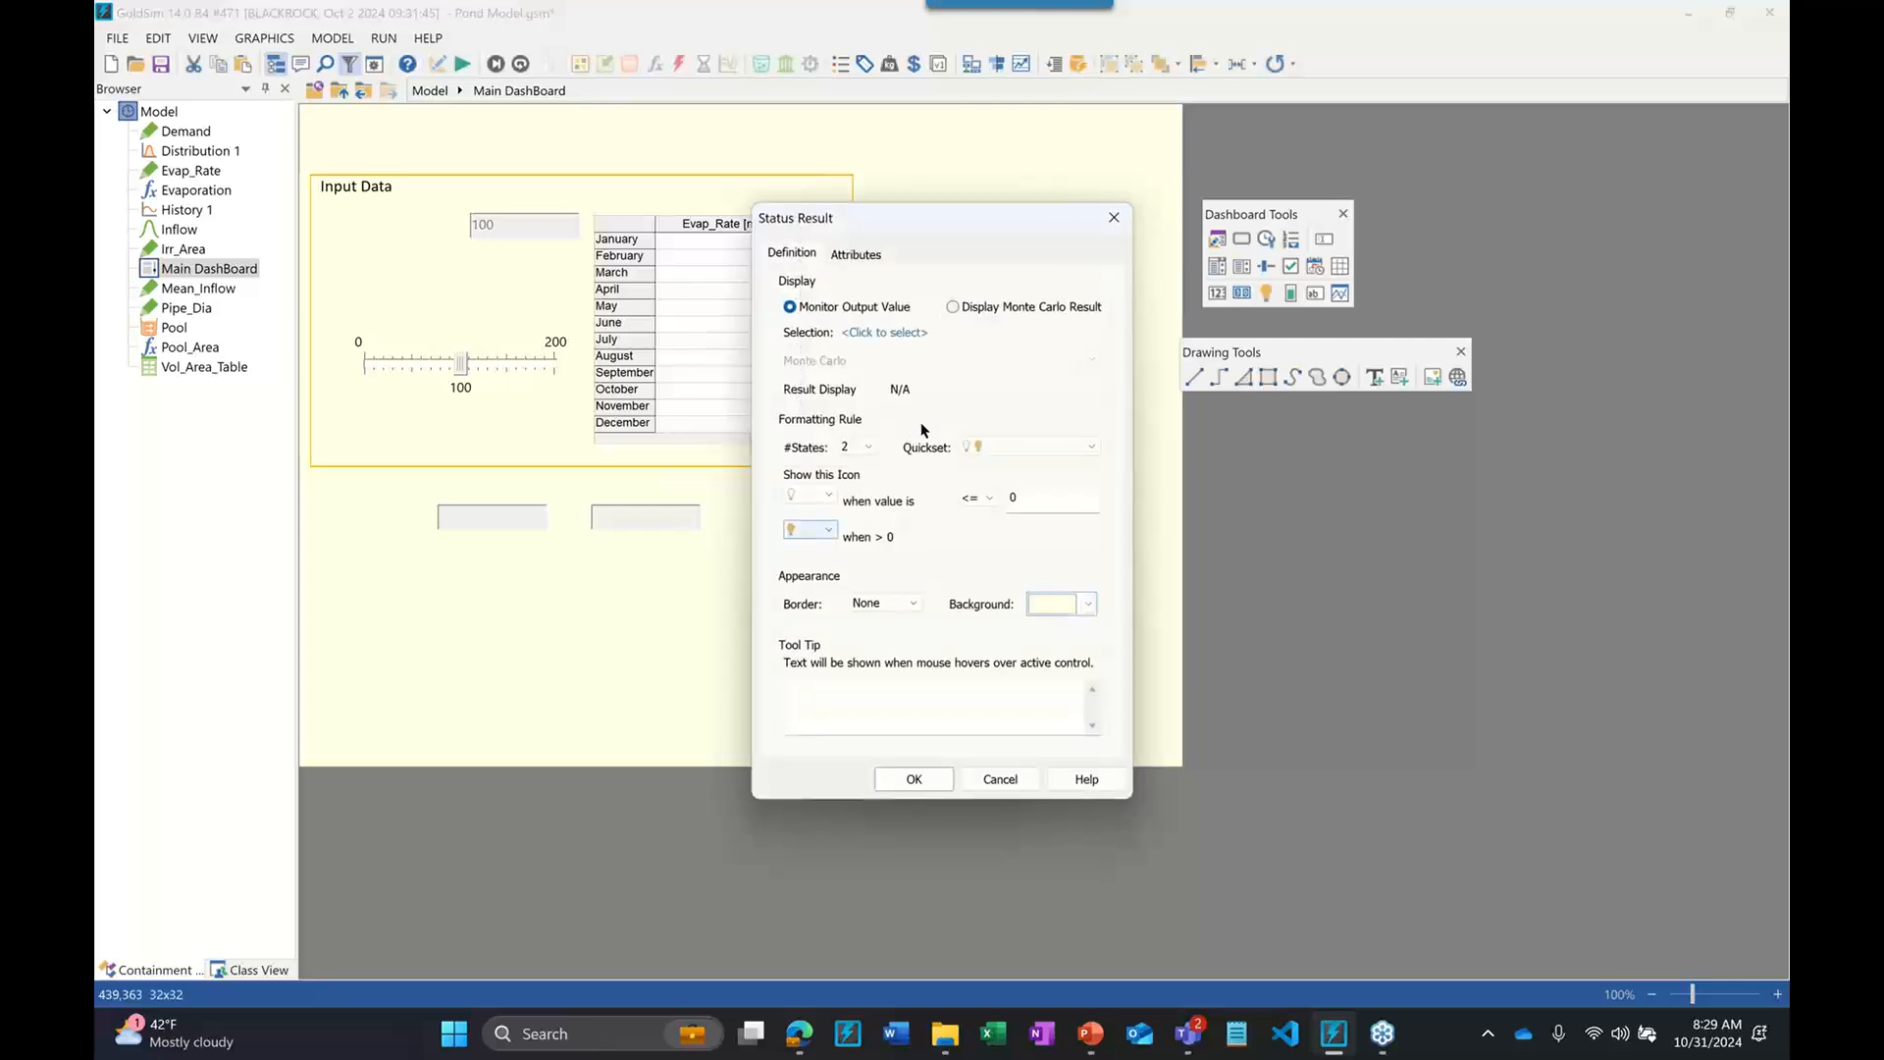
click(953, 308)
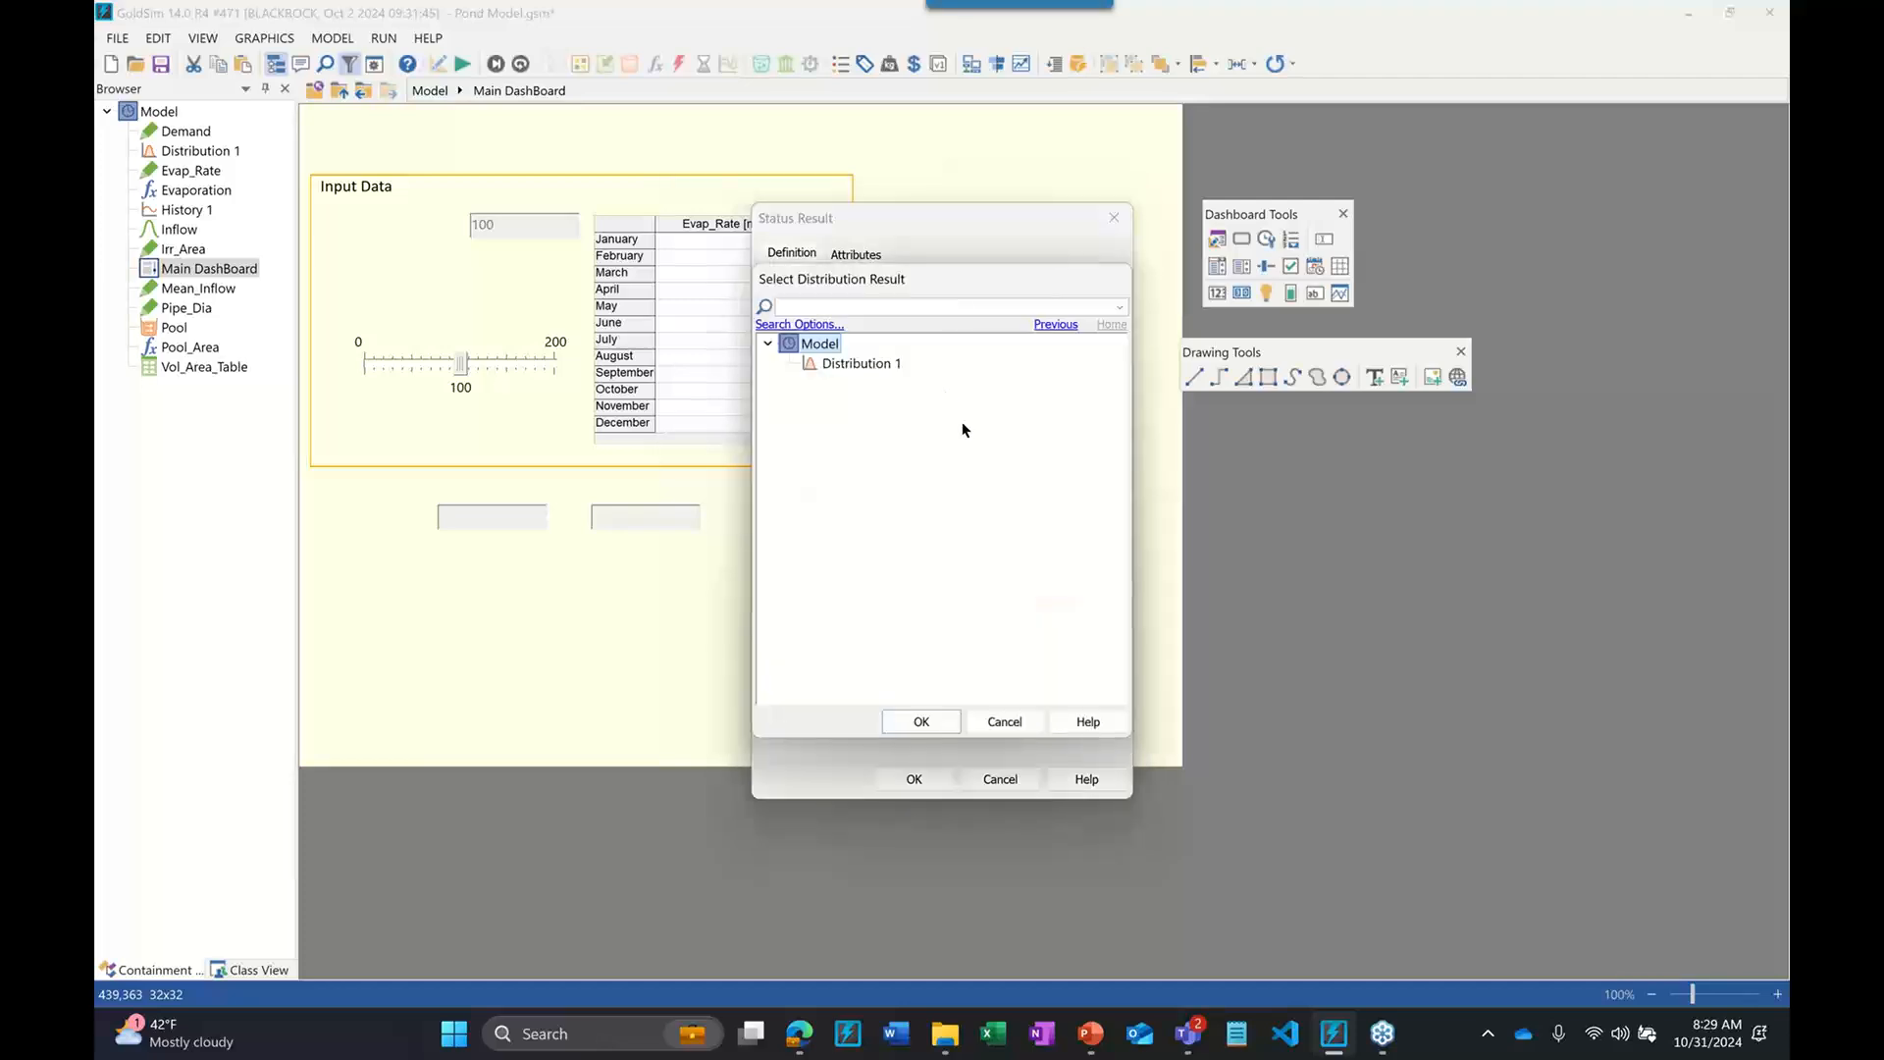
click(1004, 723)
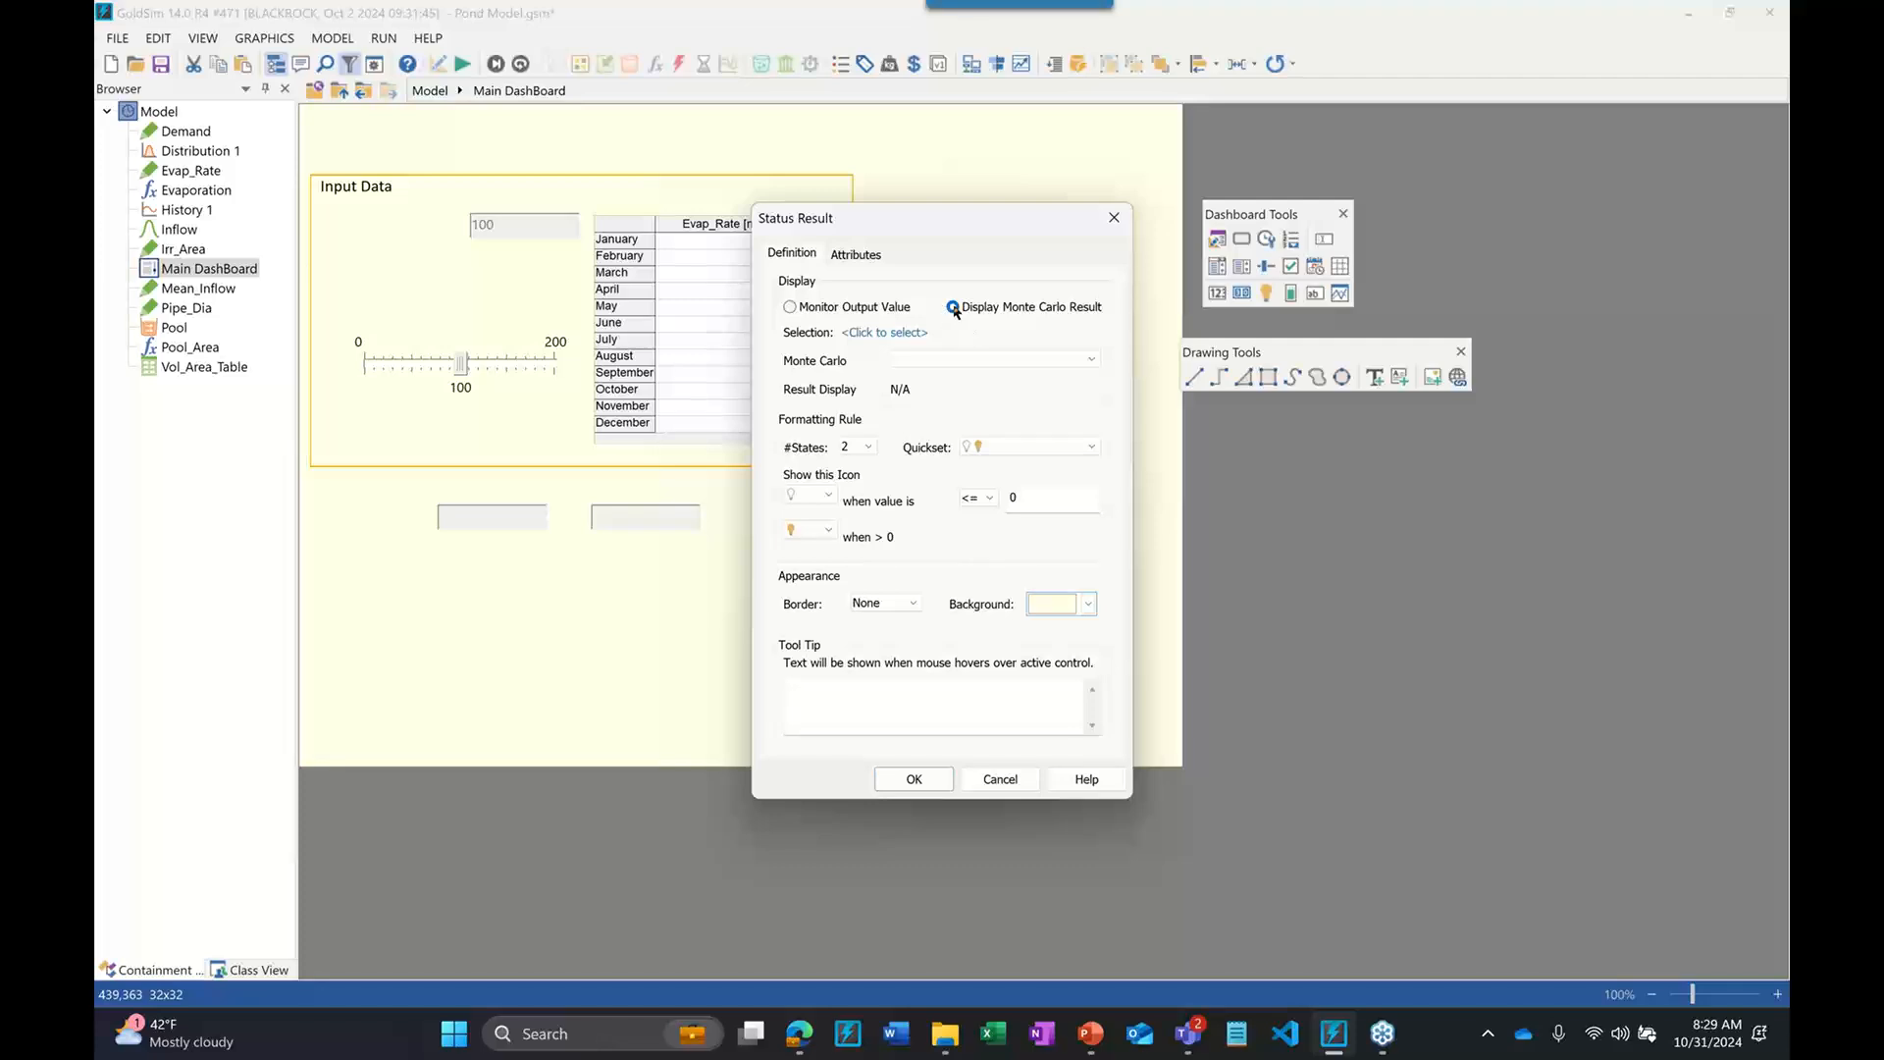
click(790, 308)
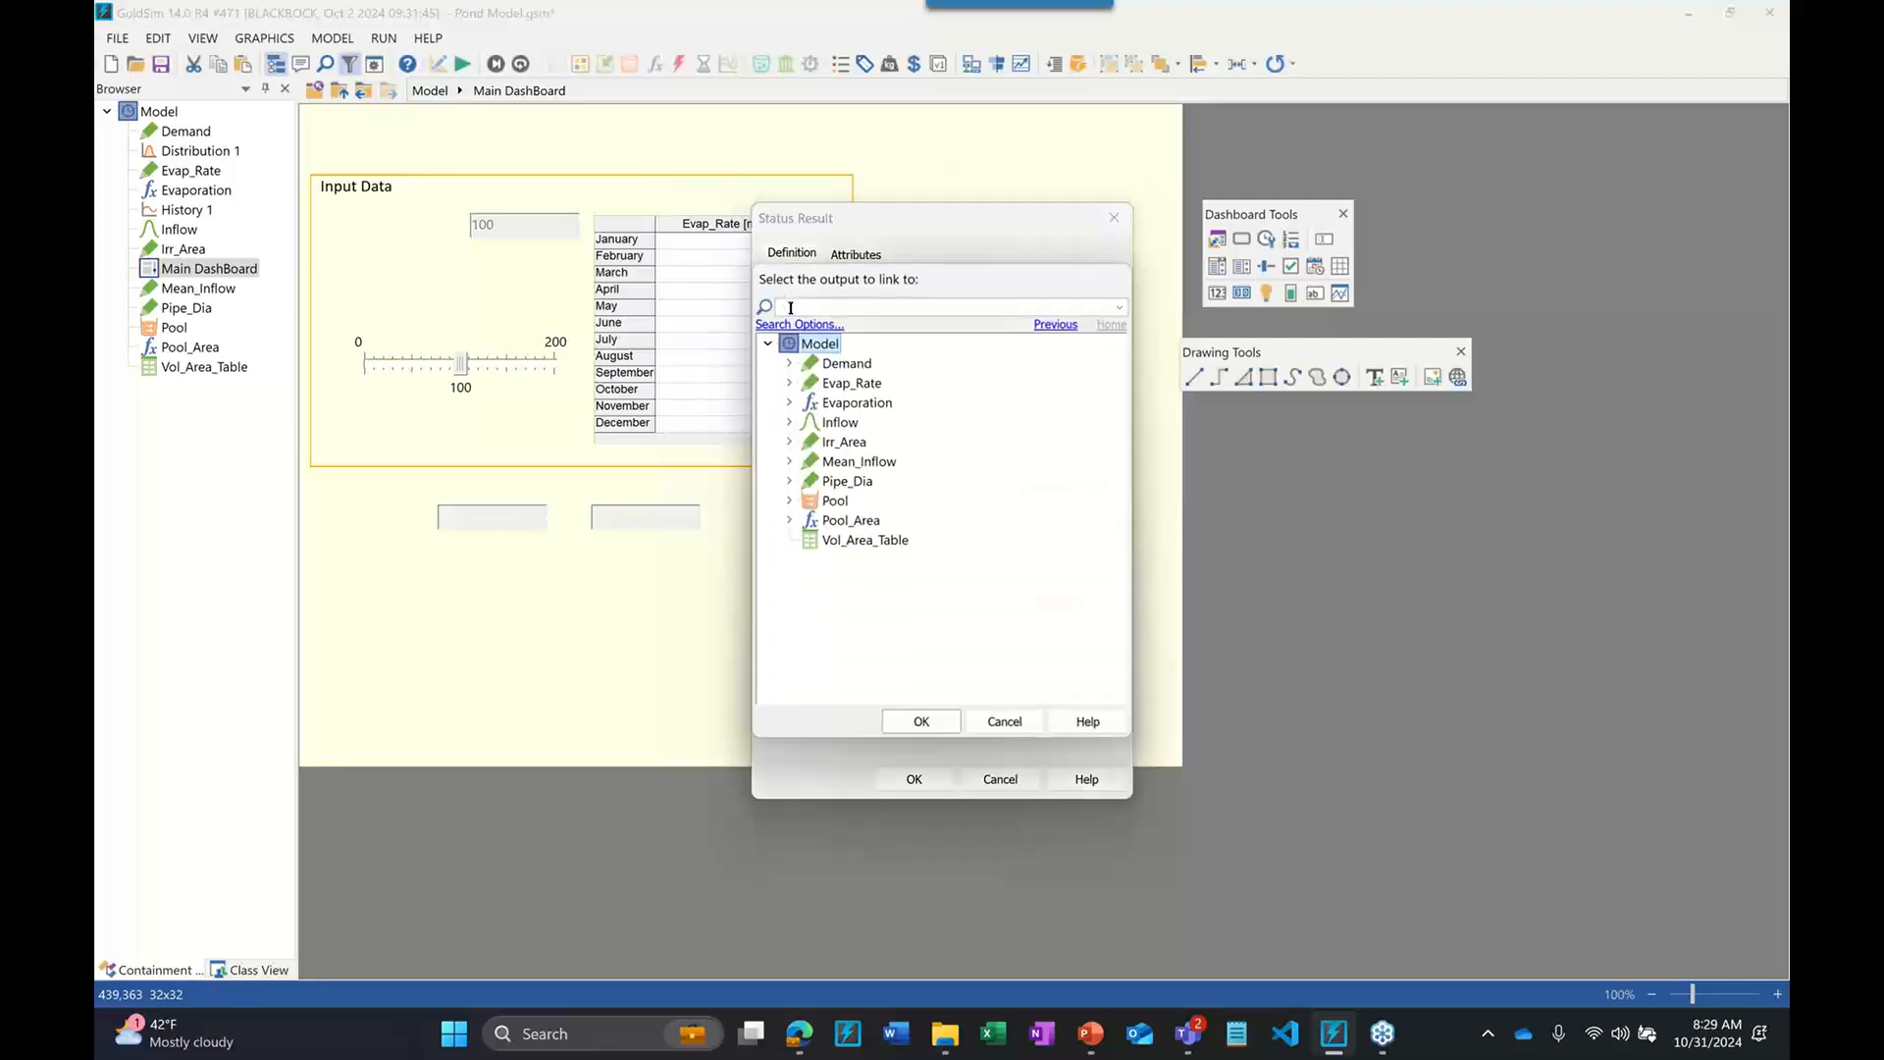
click(1003, 721)
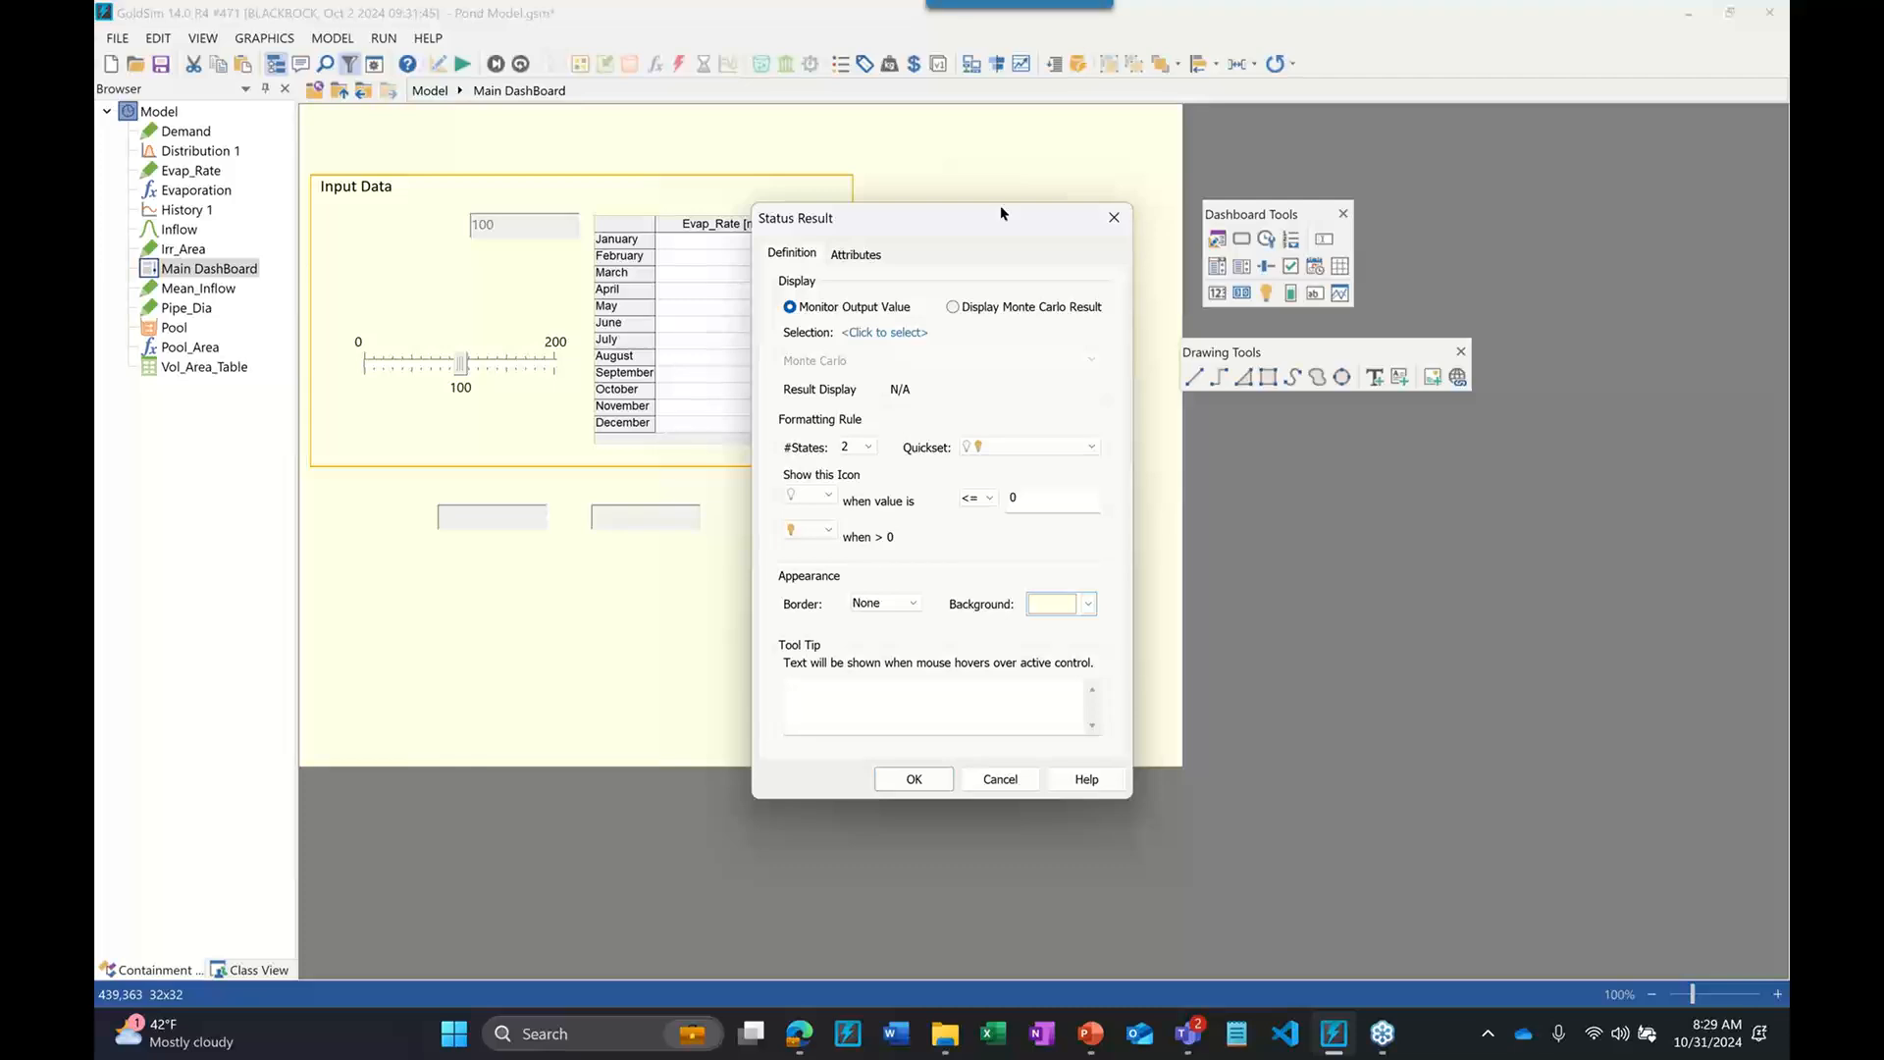
Link the status result to the Monte Carlo mean of Distribution 1, with the unlit bulb for values <= 2000 ML
drag(937, 216, 1069, 187)
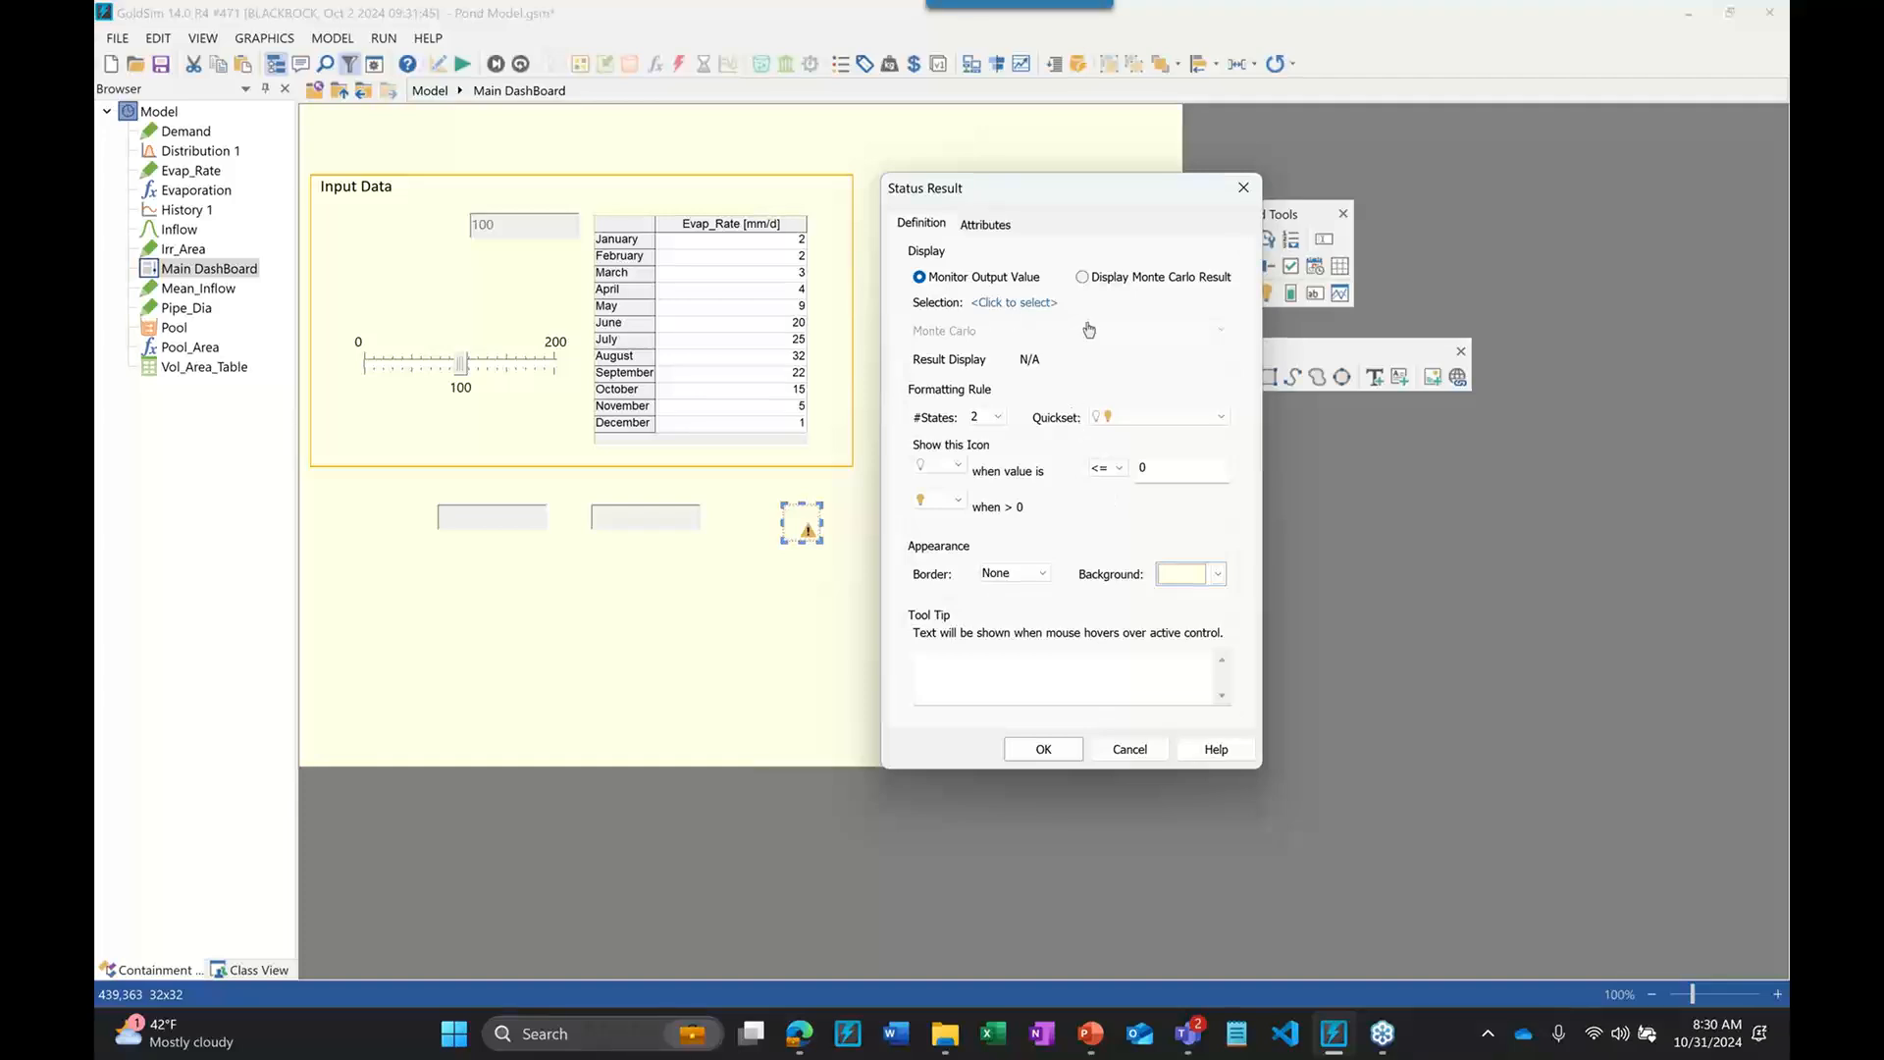
click(1082, 277)
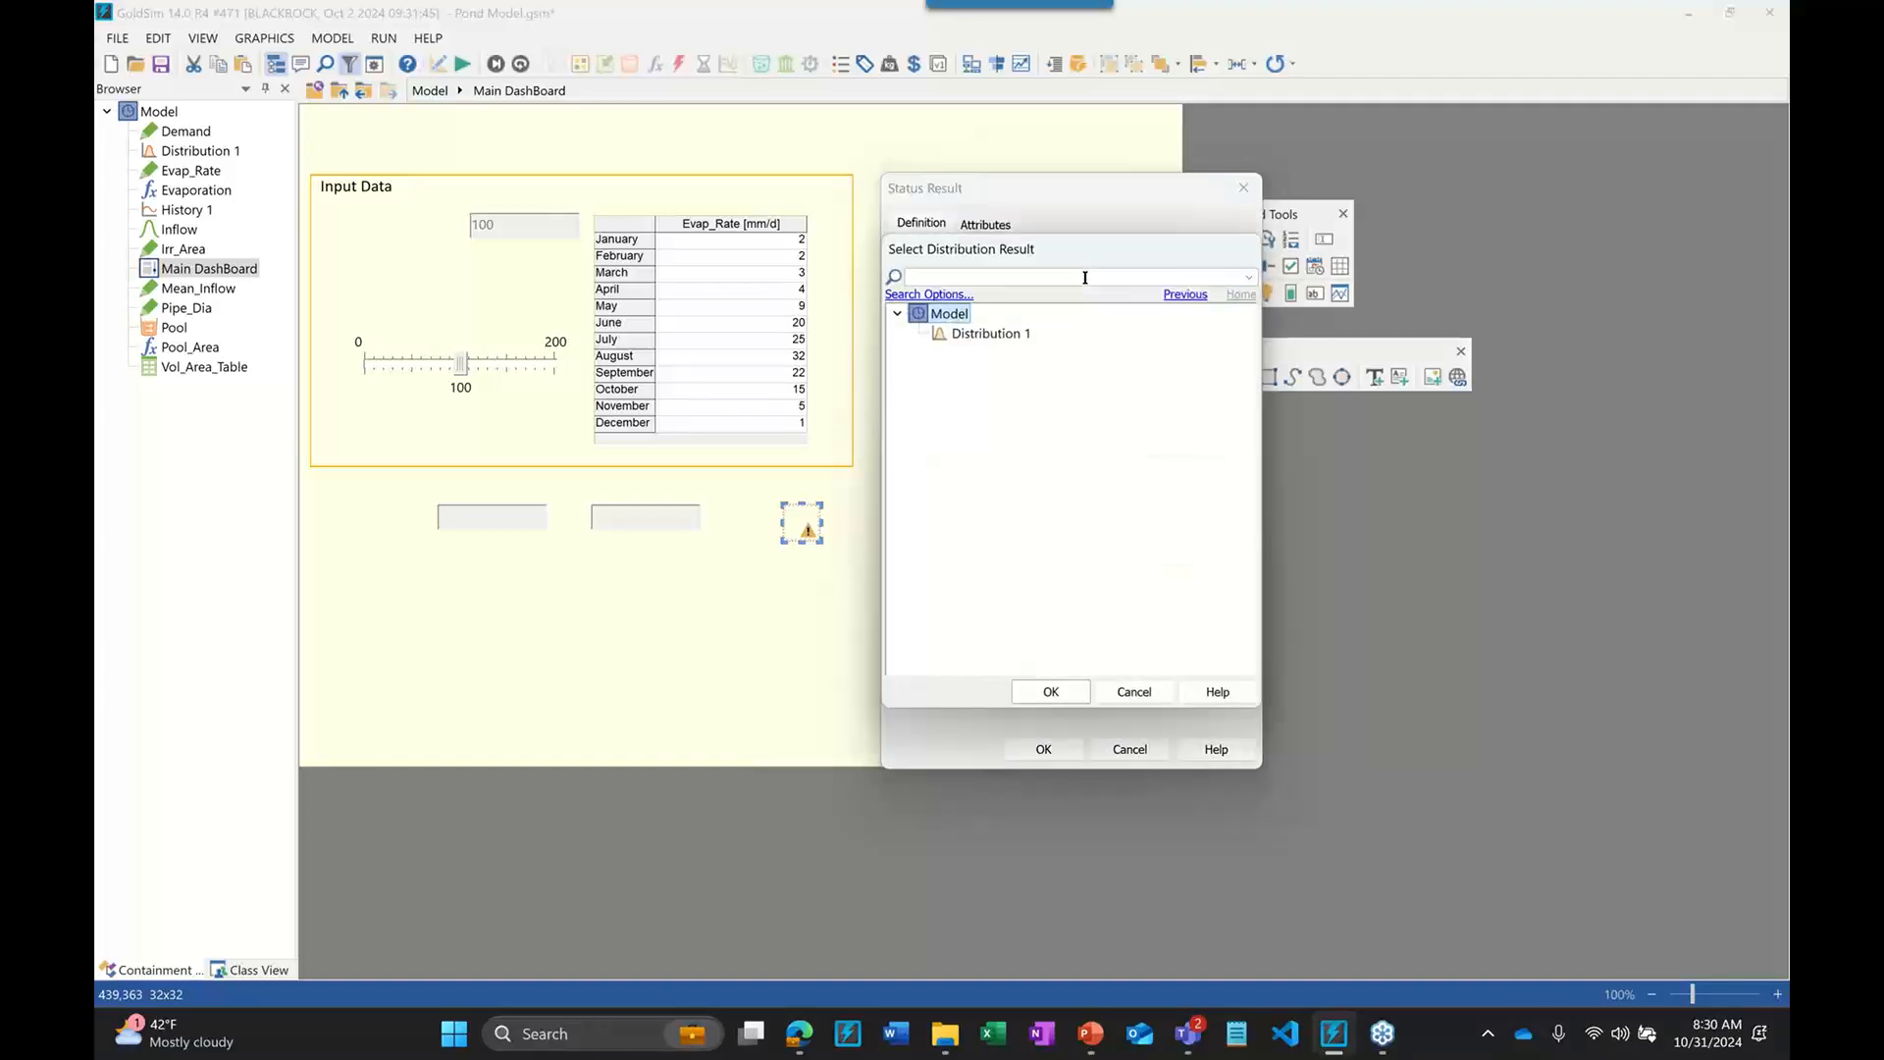
double_click(991, 333)
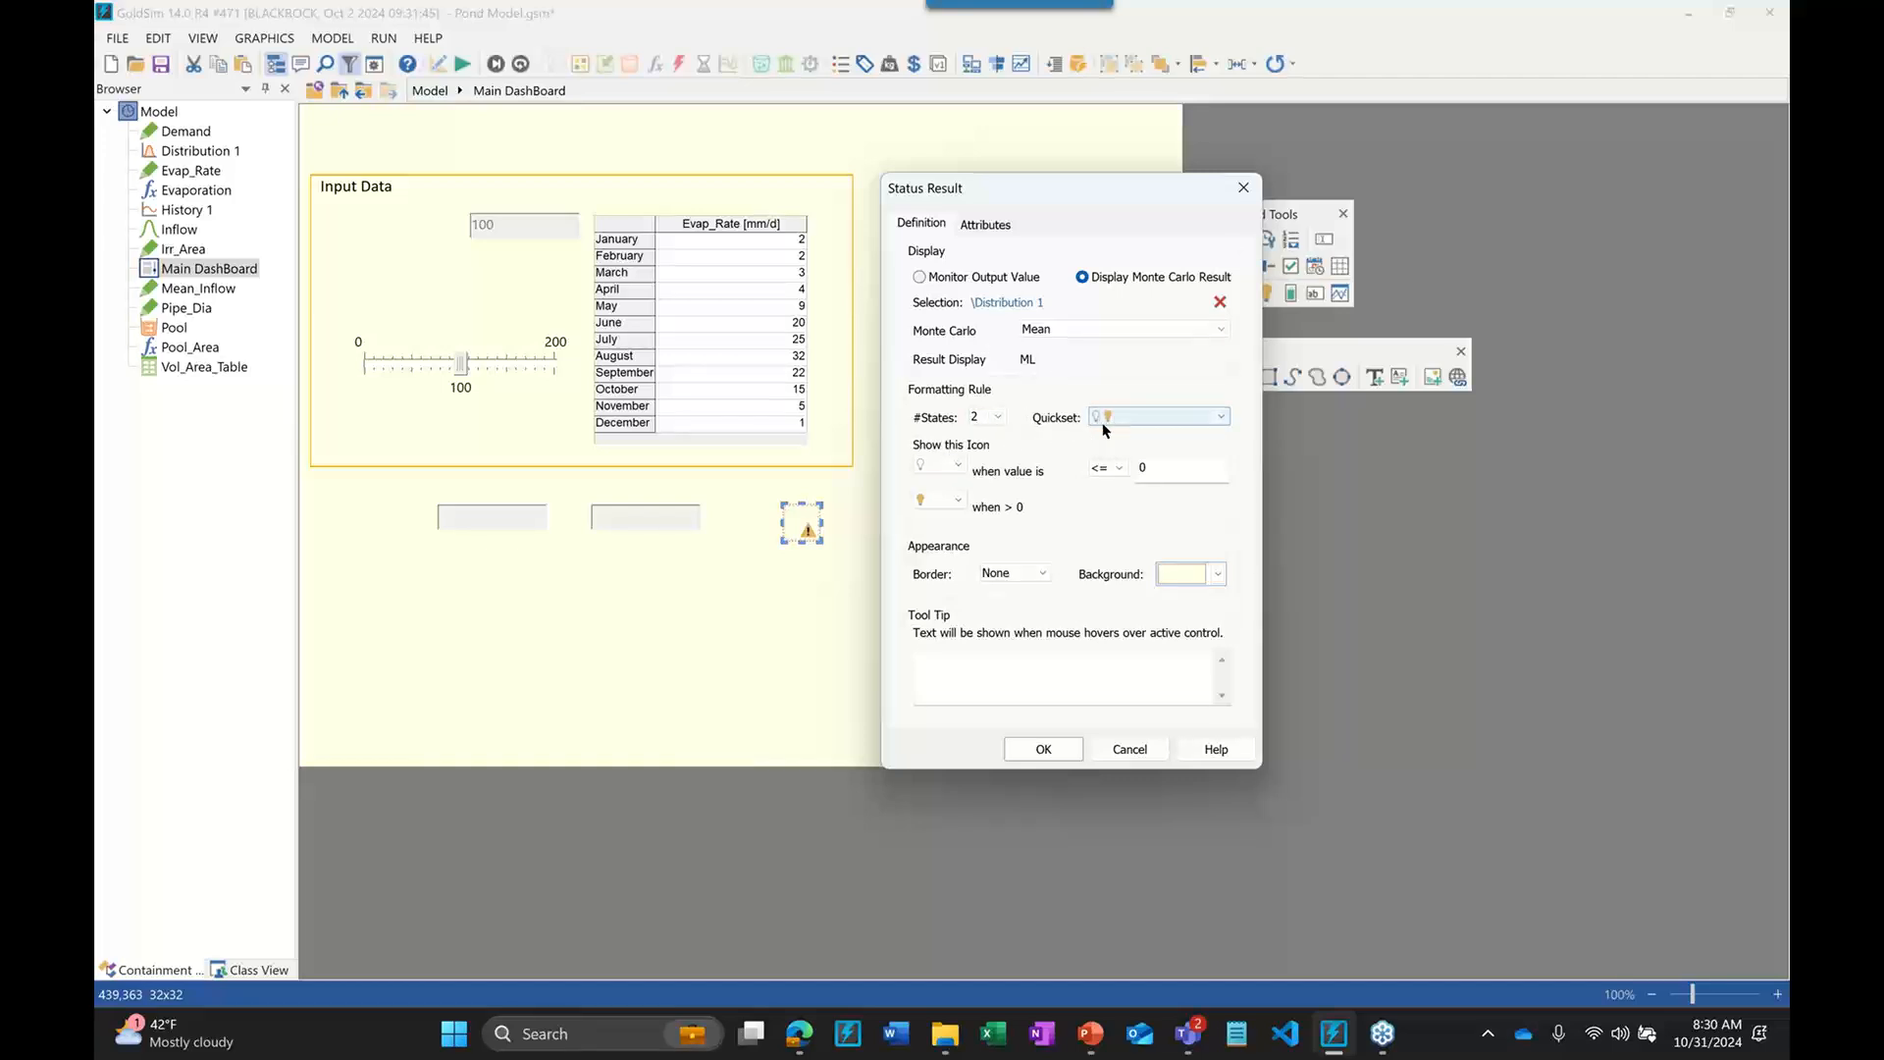
click(1158, 471)
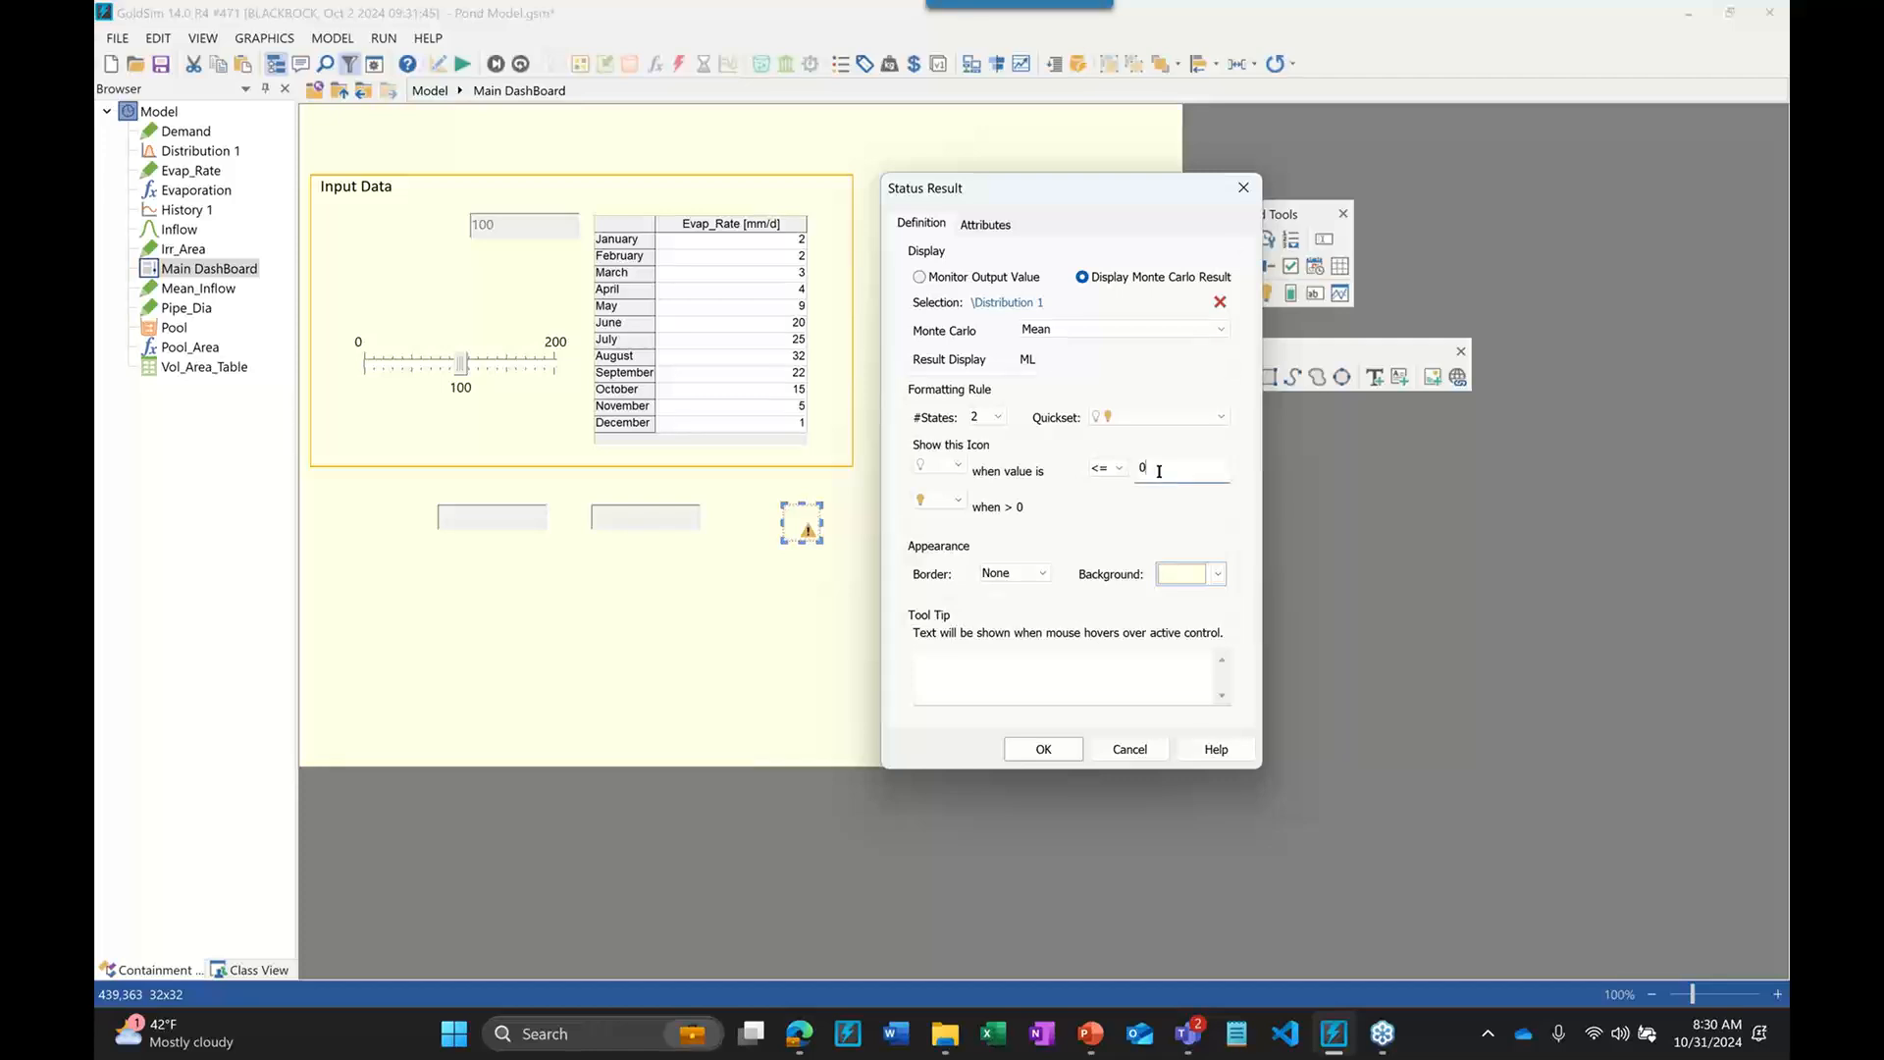
key(BackSpace)
text(2000)
click(1043, 750)
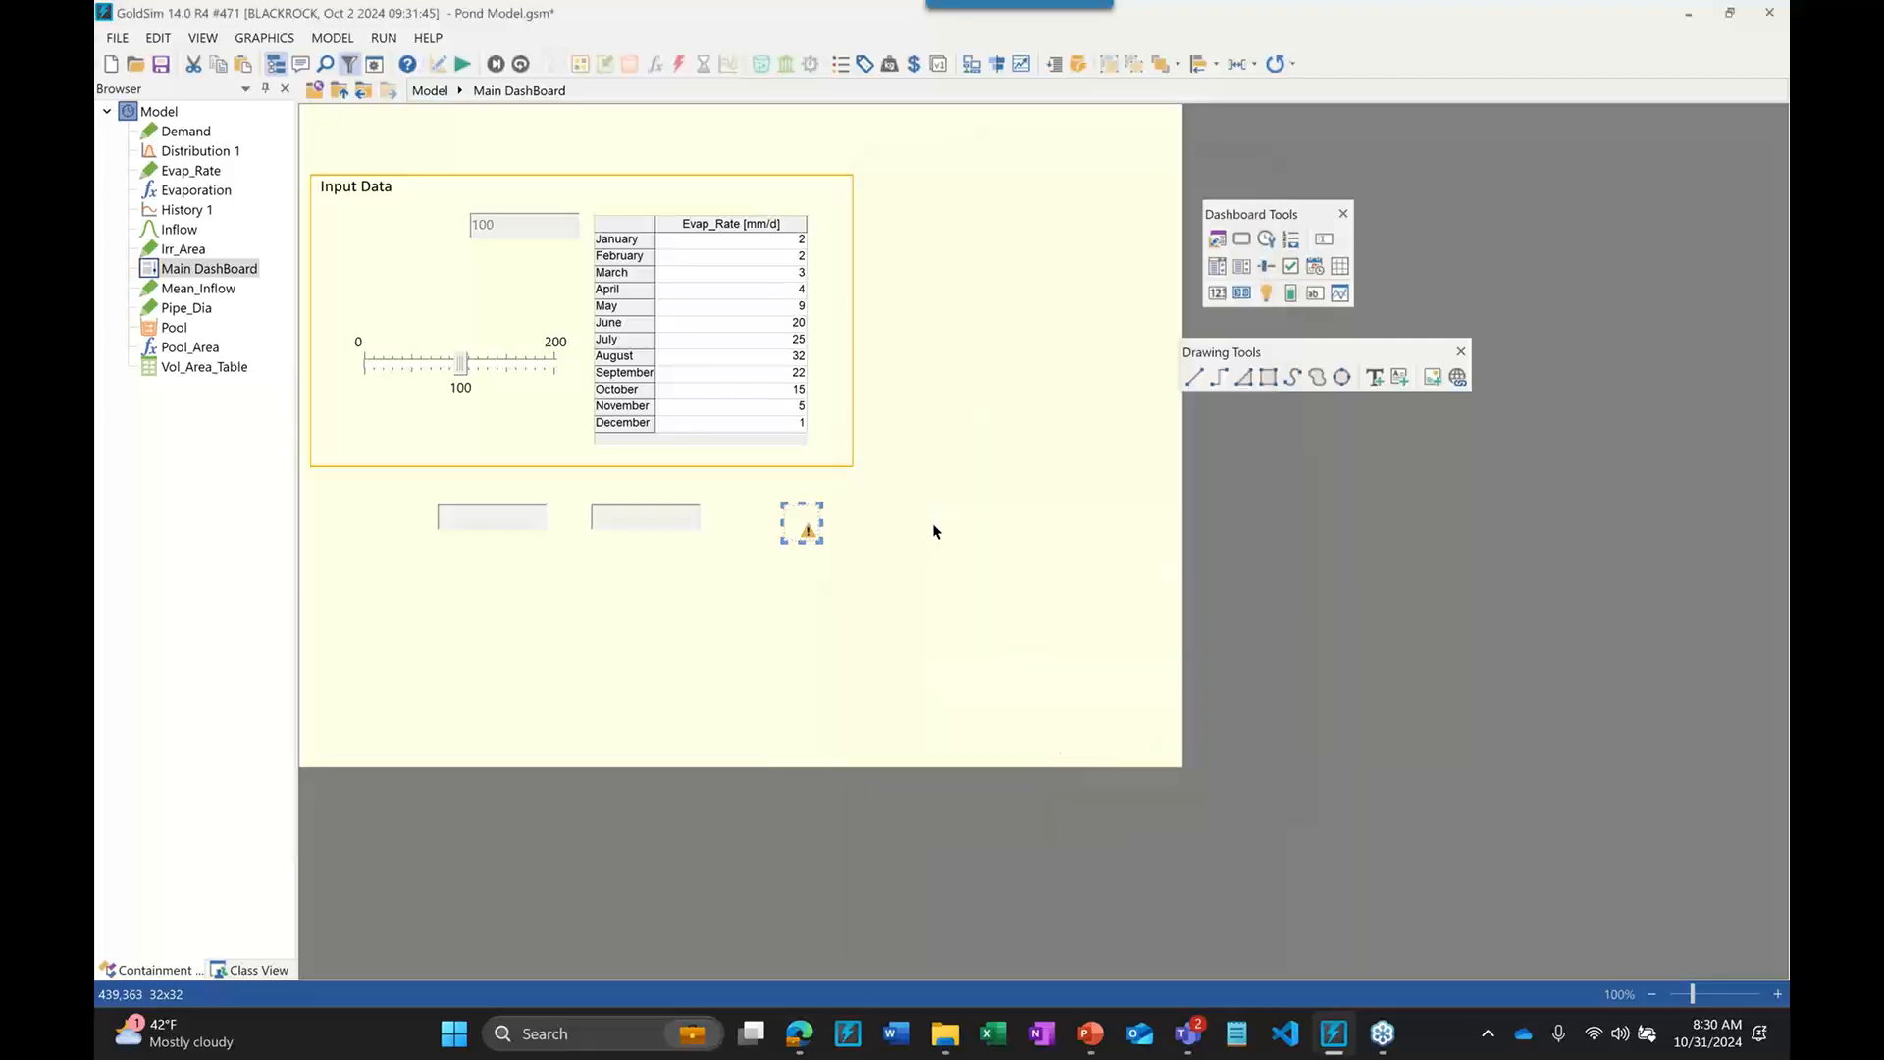
Run the simulation, check the light bulb of the status result, and return to edit mode
key(F9)
key(F5)
click(938, 540)
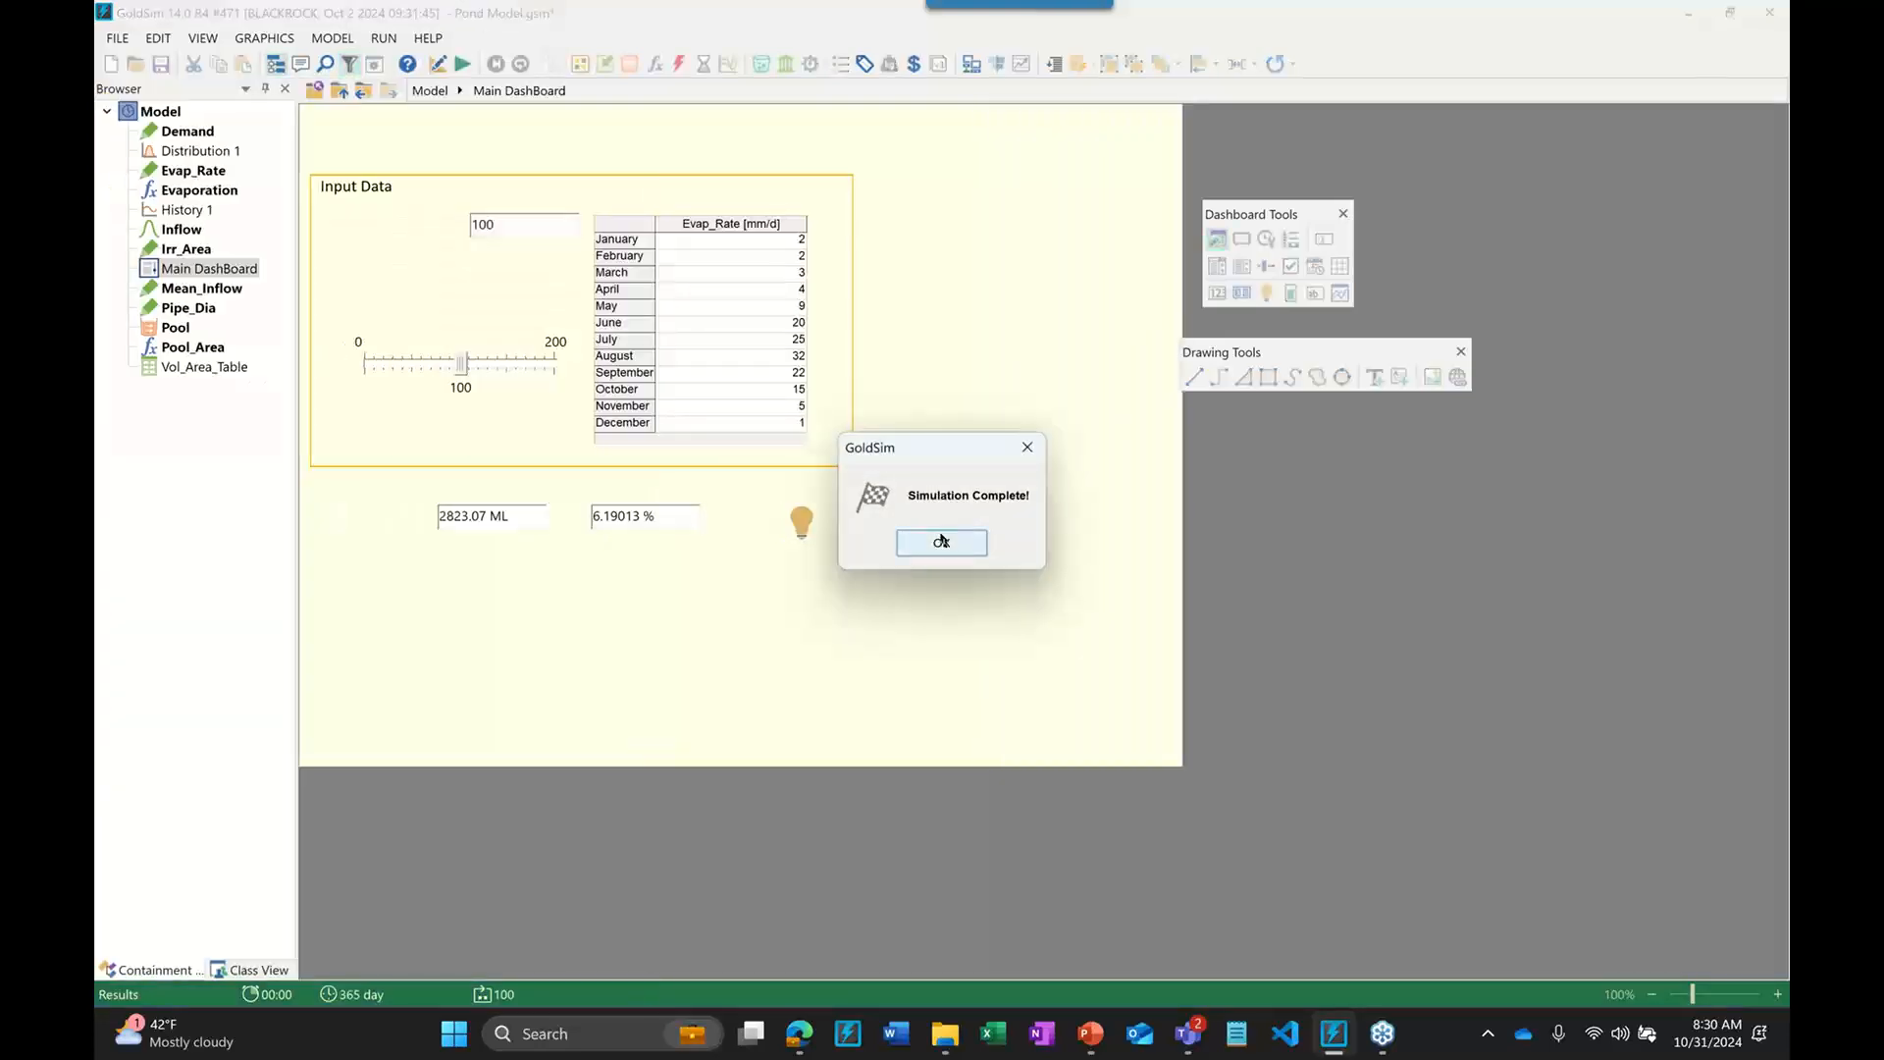
mouse_move(814, 533)
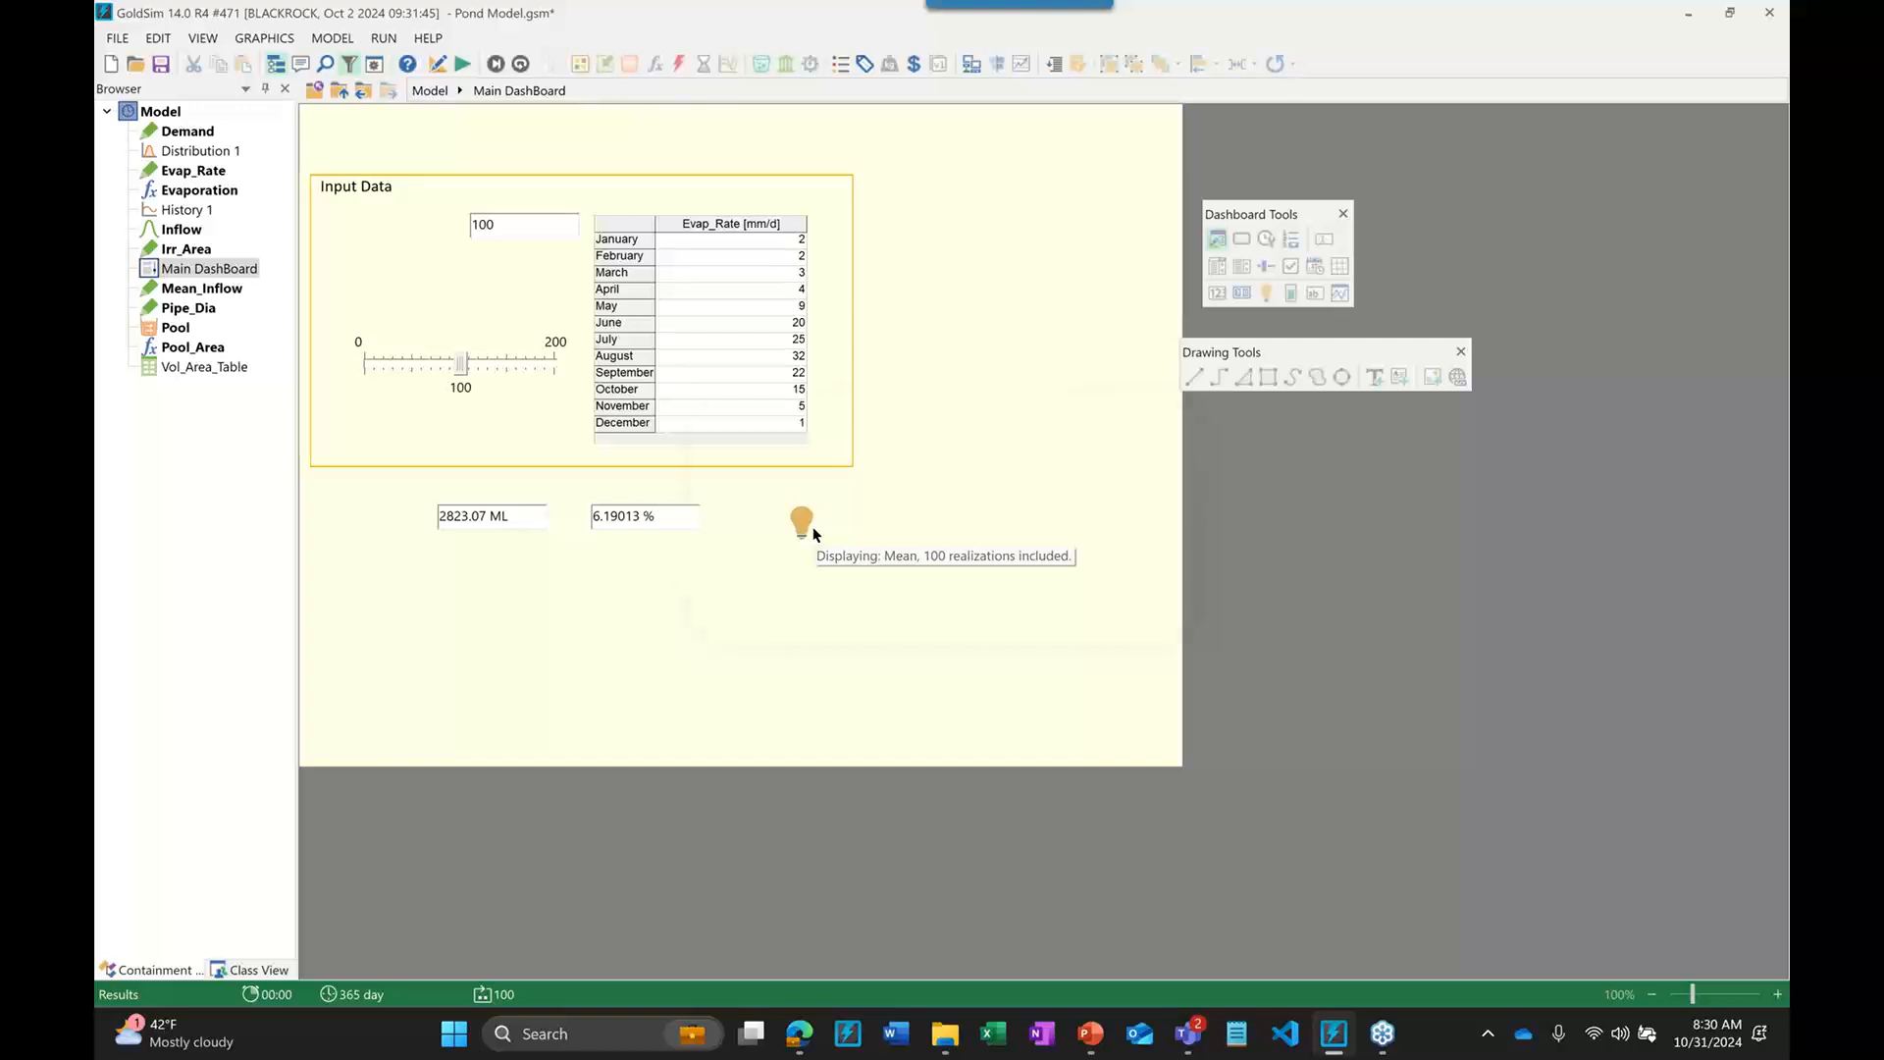
key(F5)
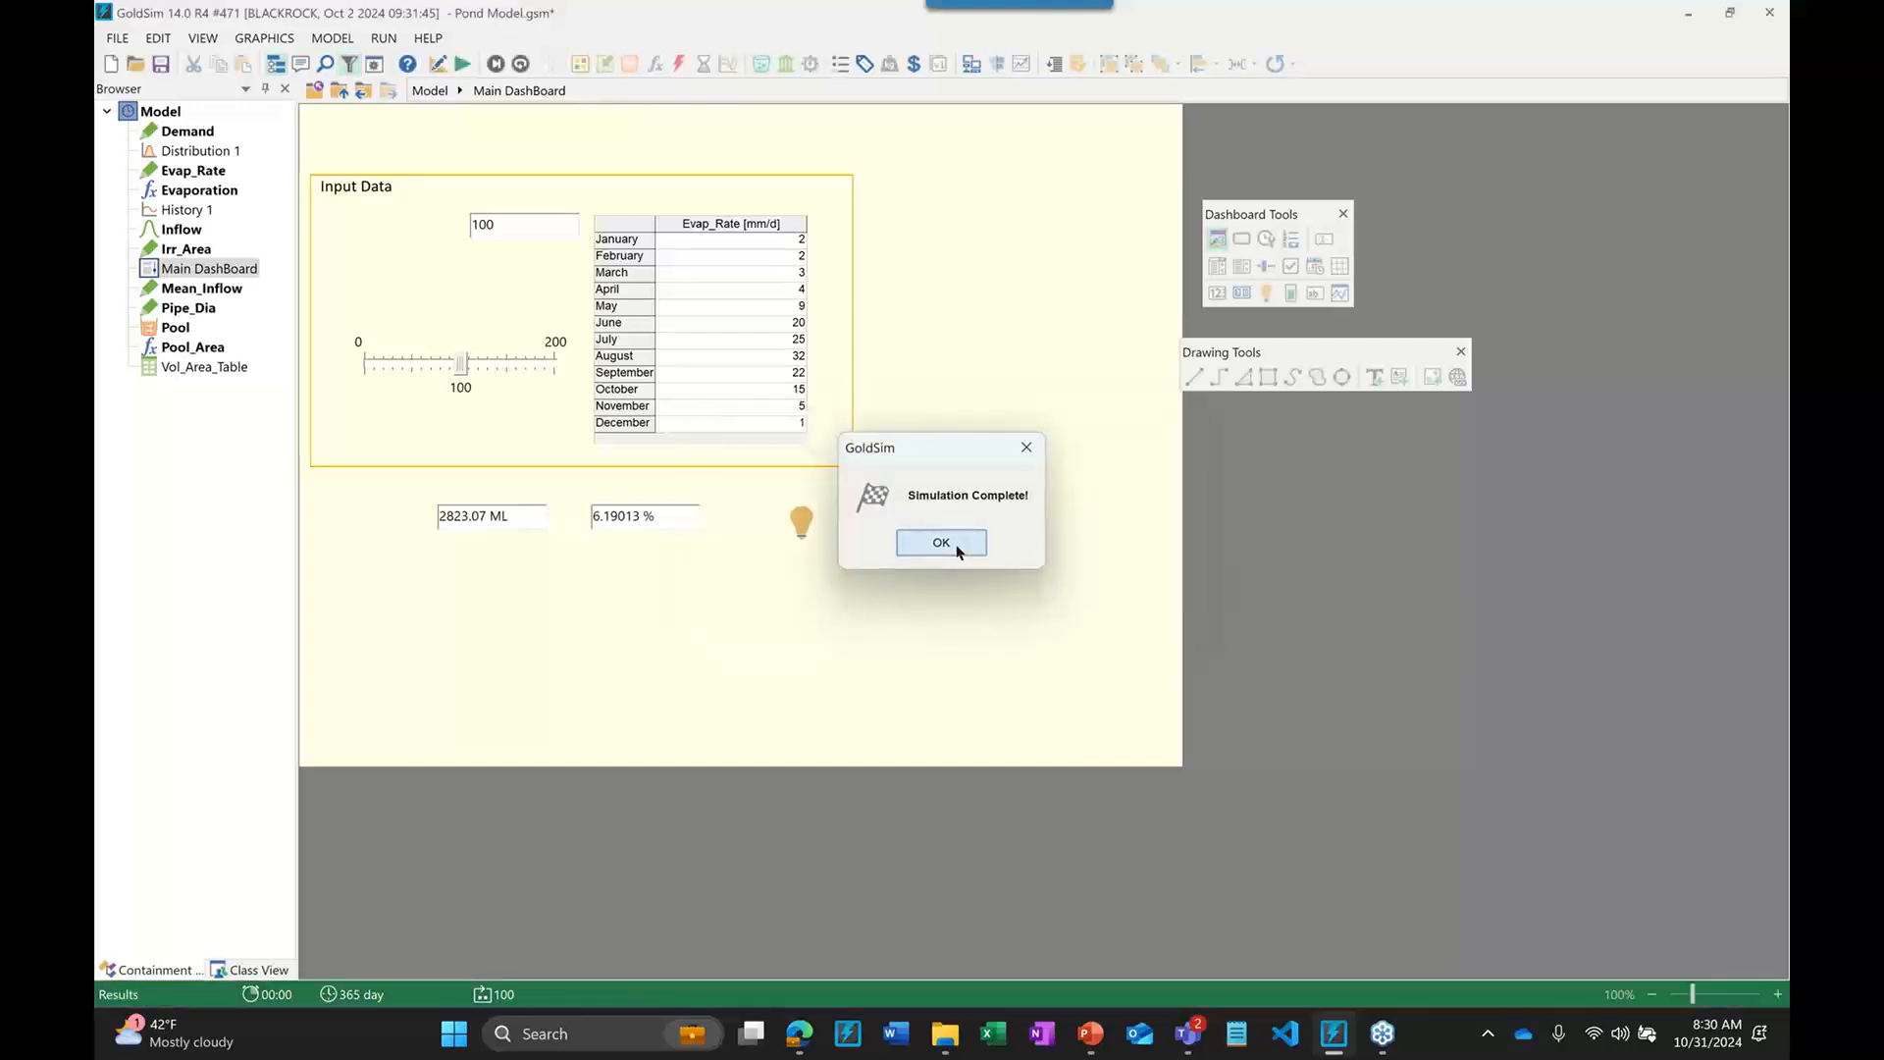
click(941, 543)
key(F4)
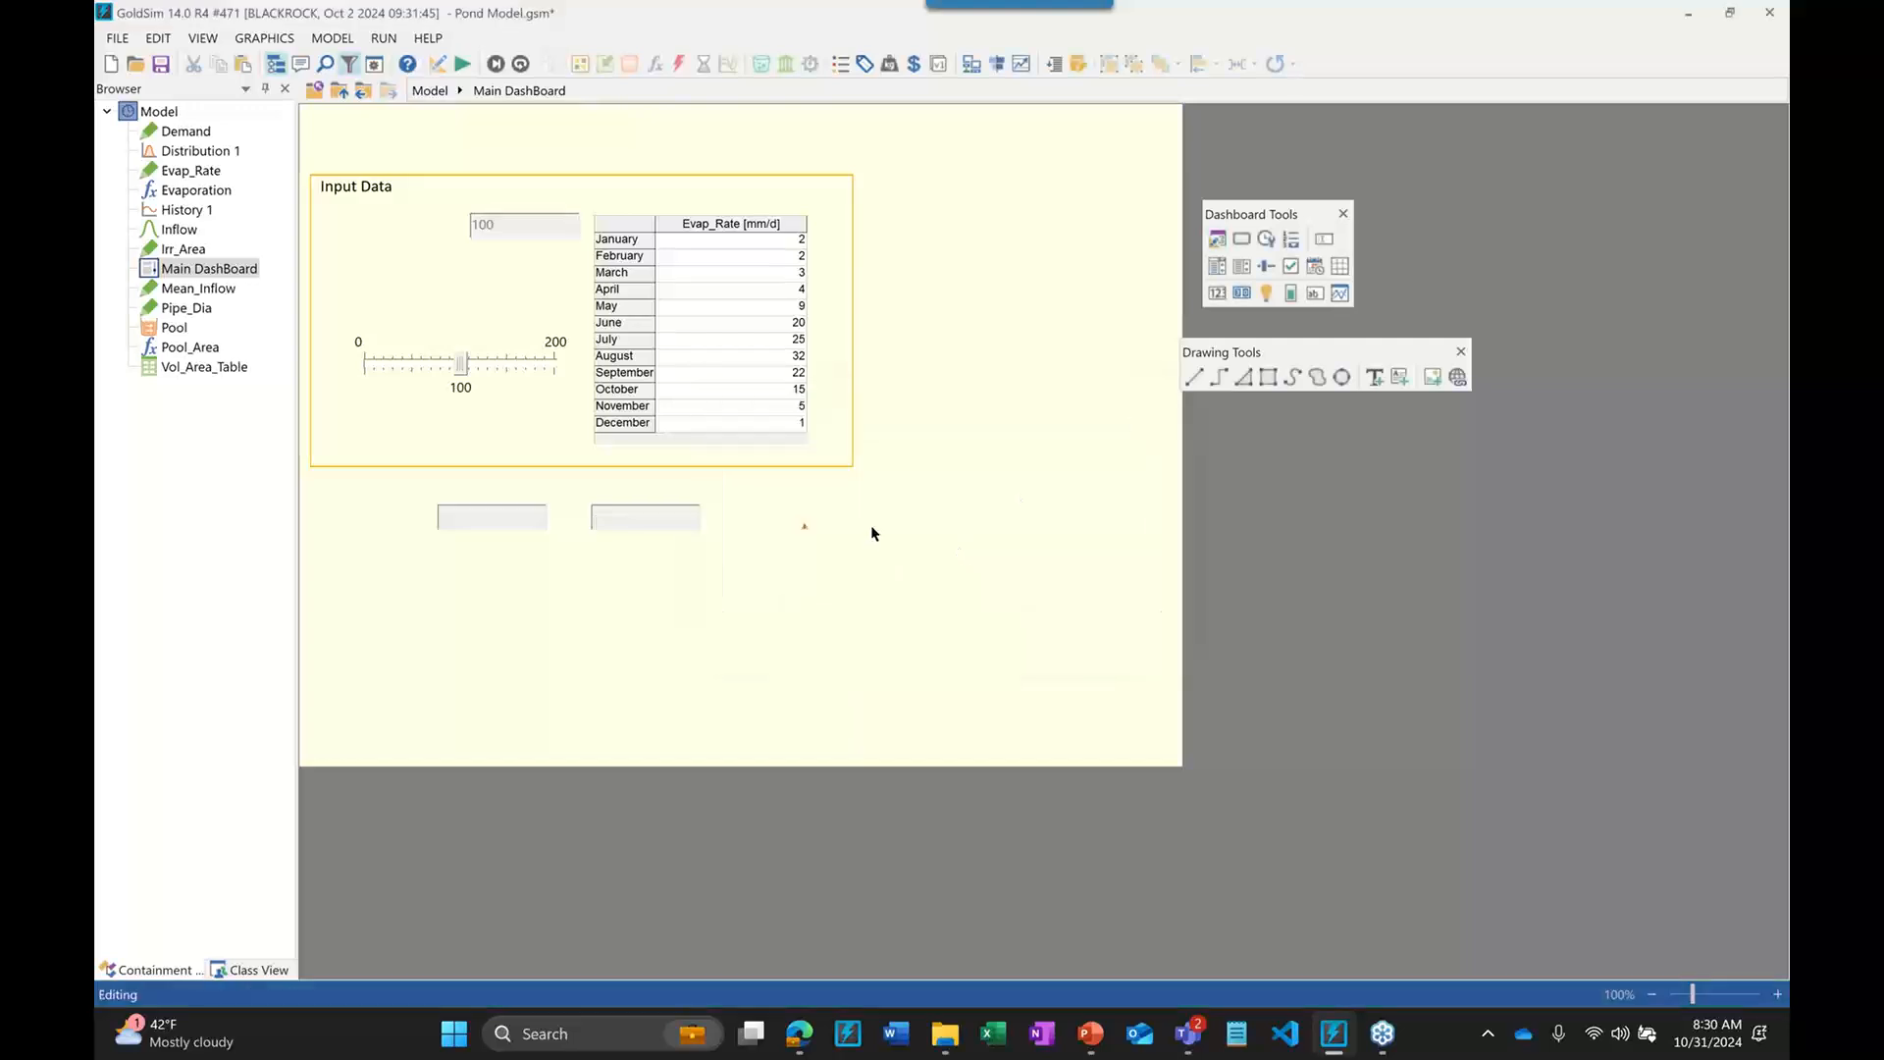
Place a Thermometer control to the right of the Input Data box and open its settings
click(1291, 294)
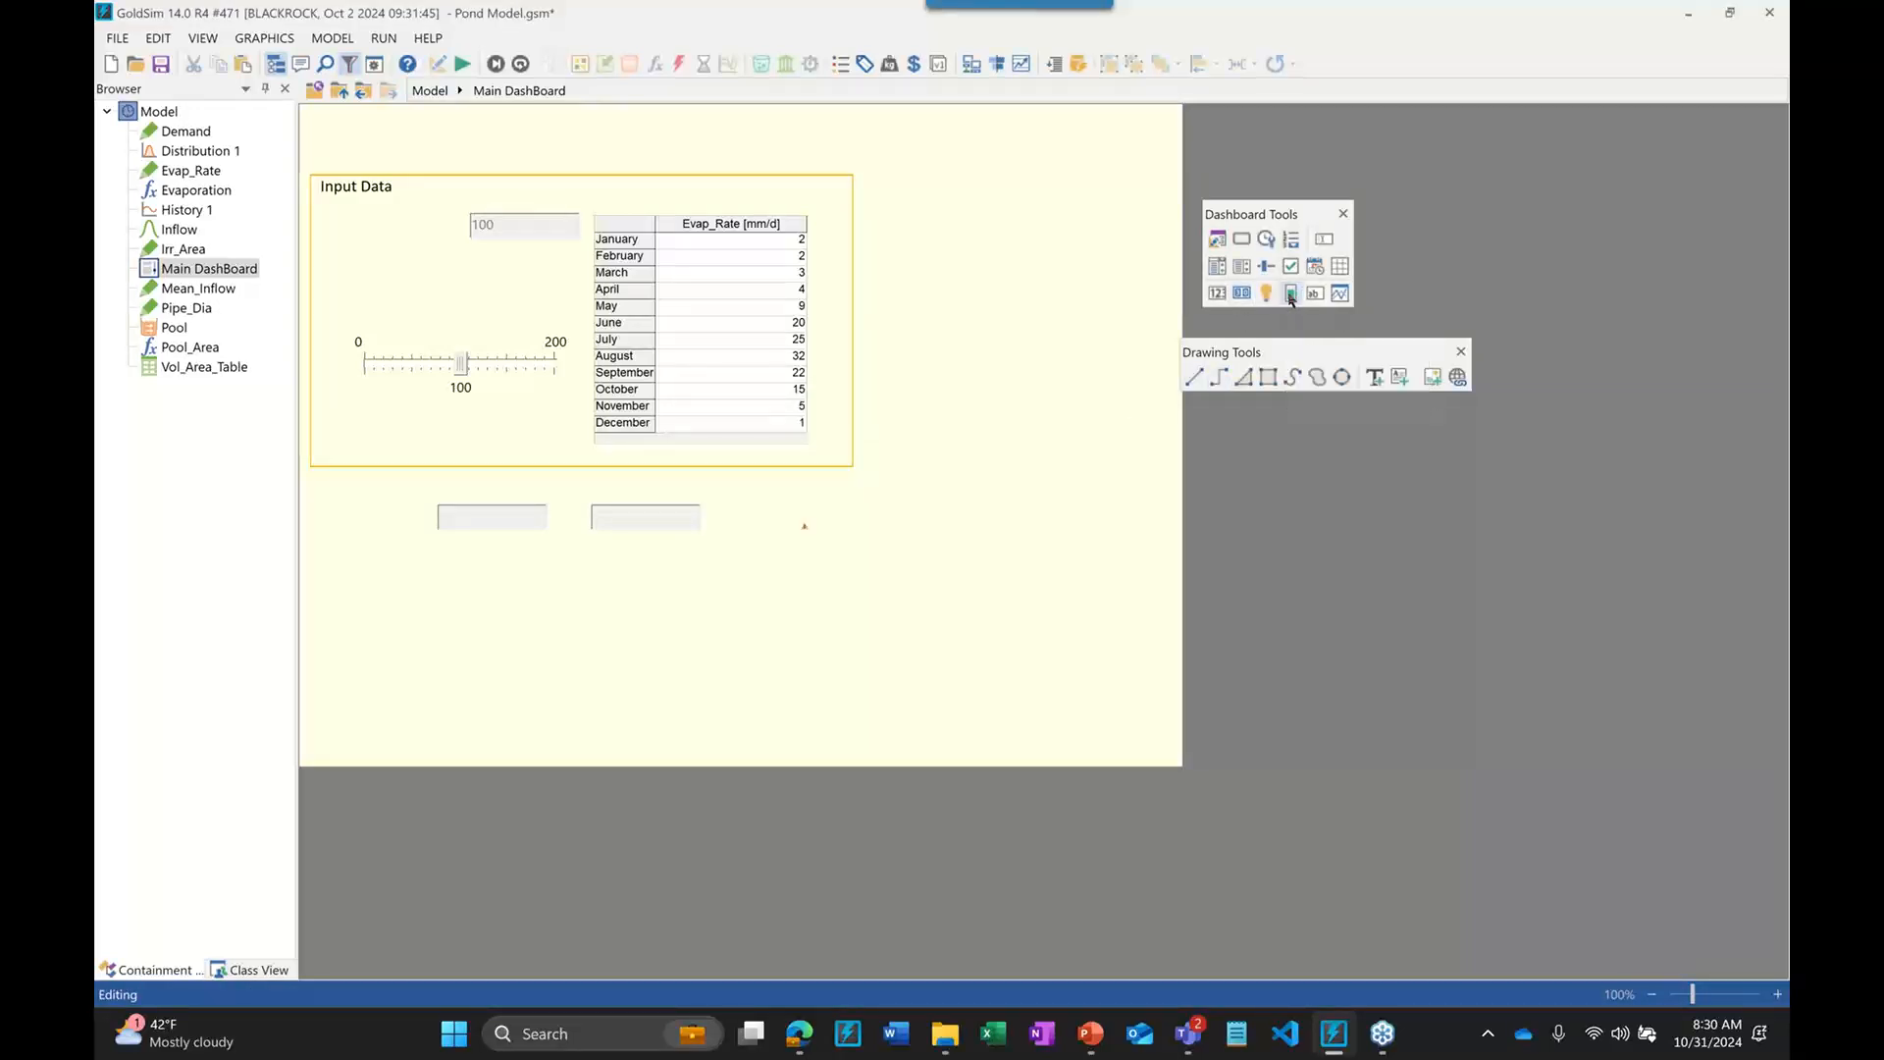
click(952, 447)
double_click(944, 404)
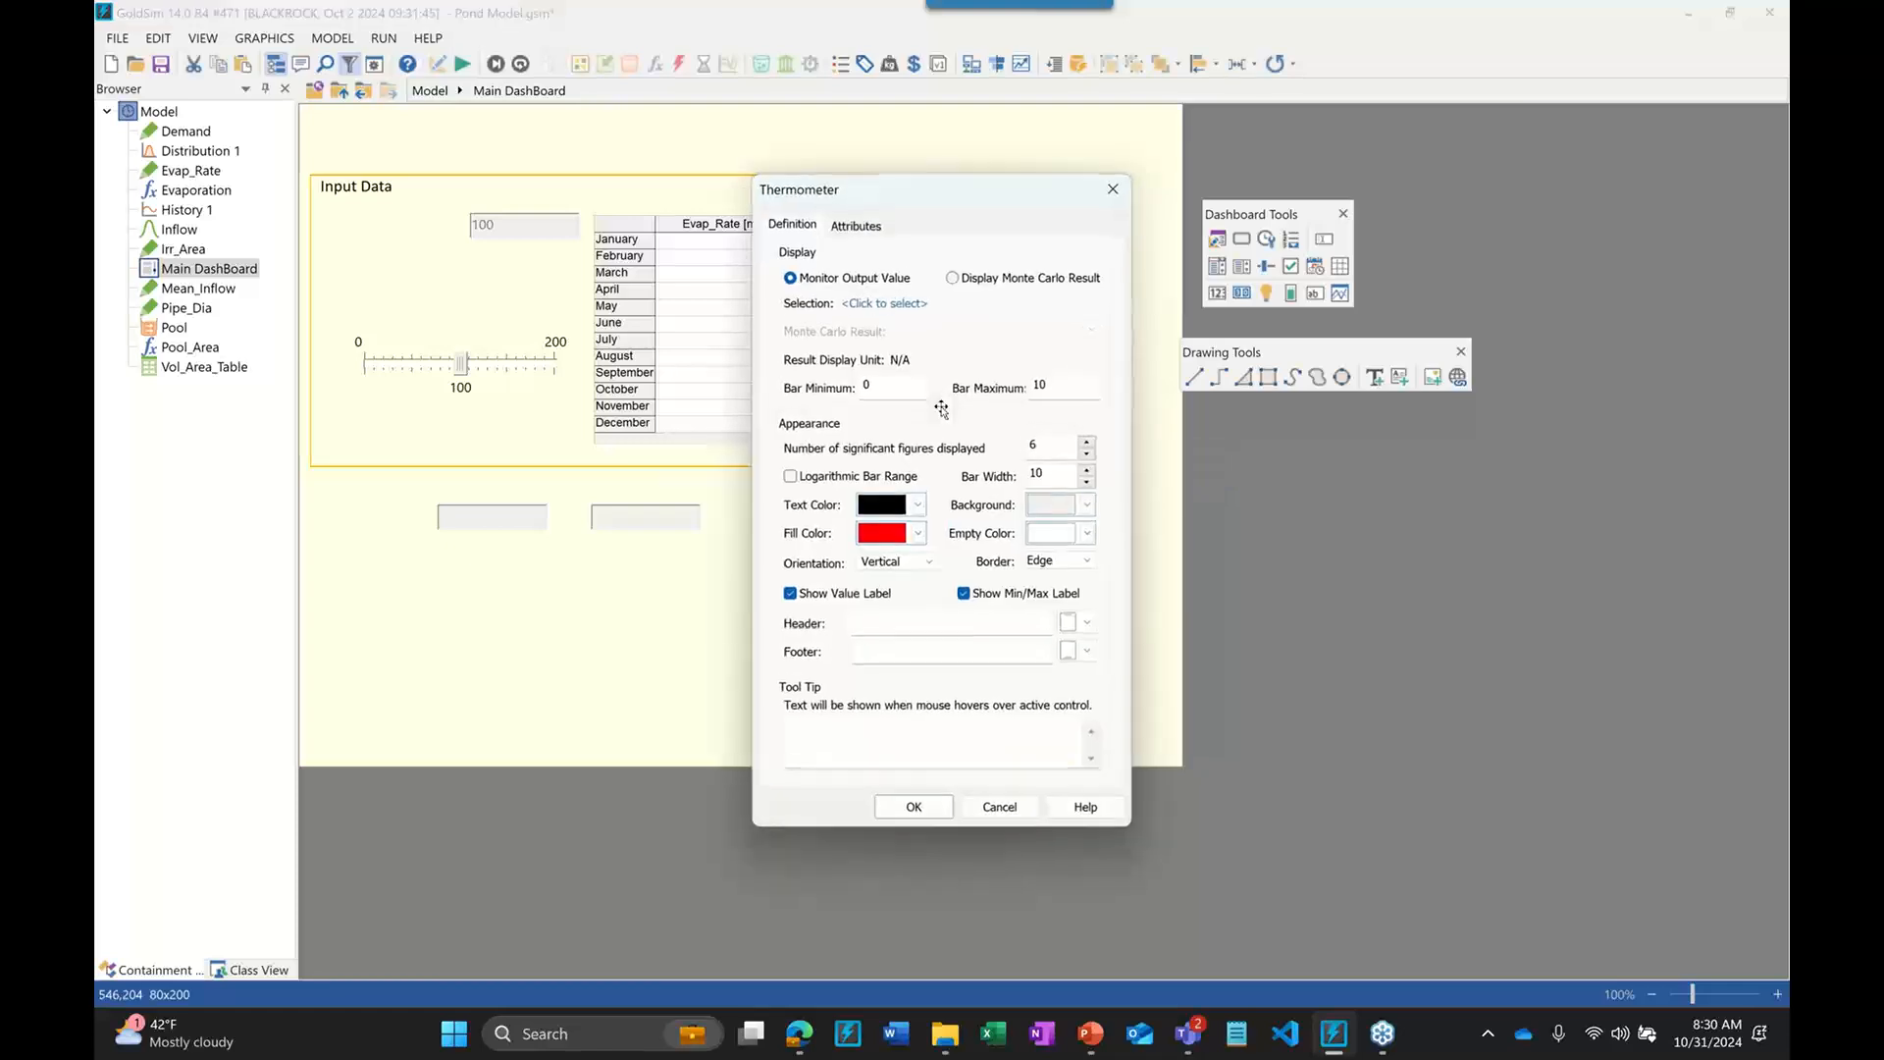
Link the thermometer to the Pool output and set its bar maximum to 250 ML
click(911, 305)
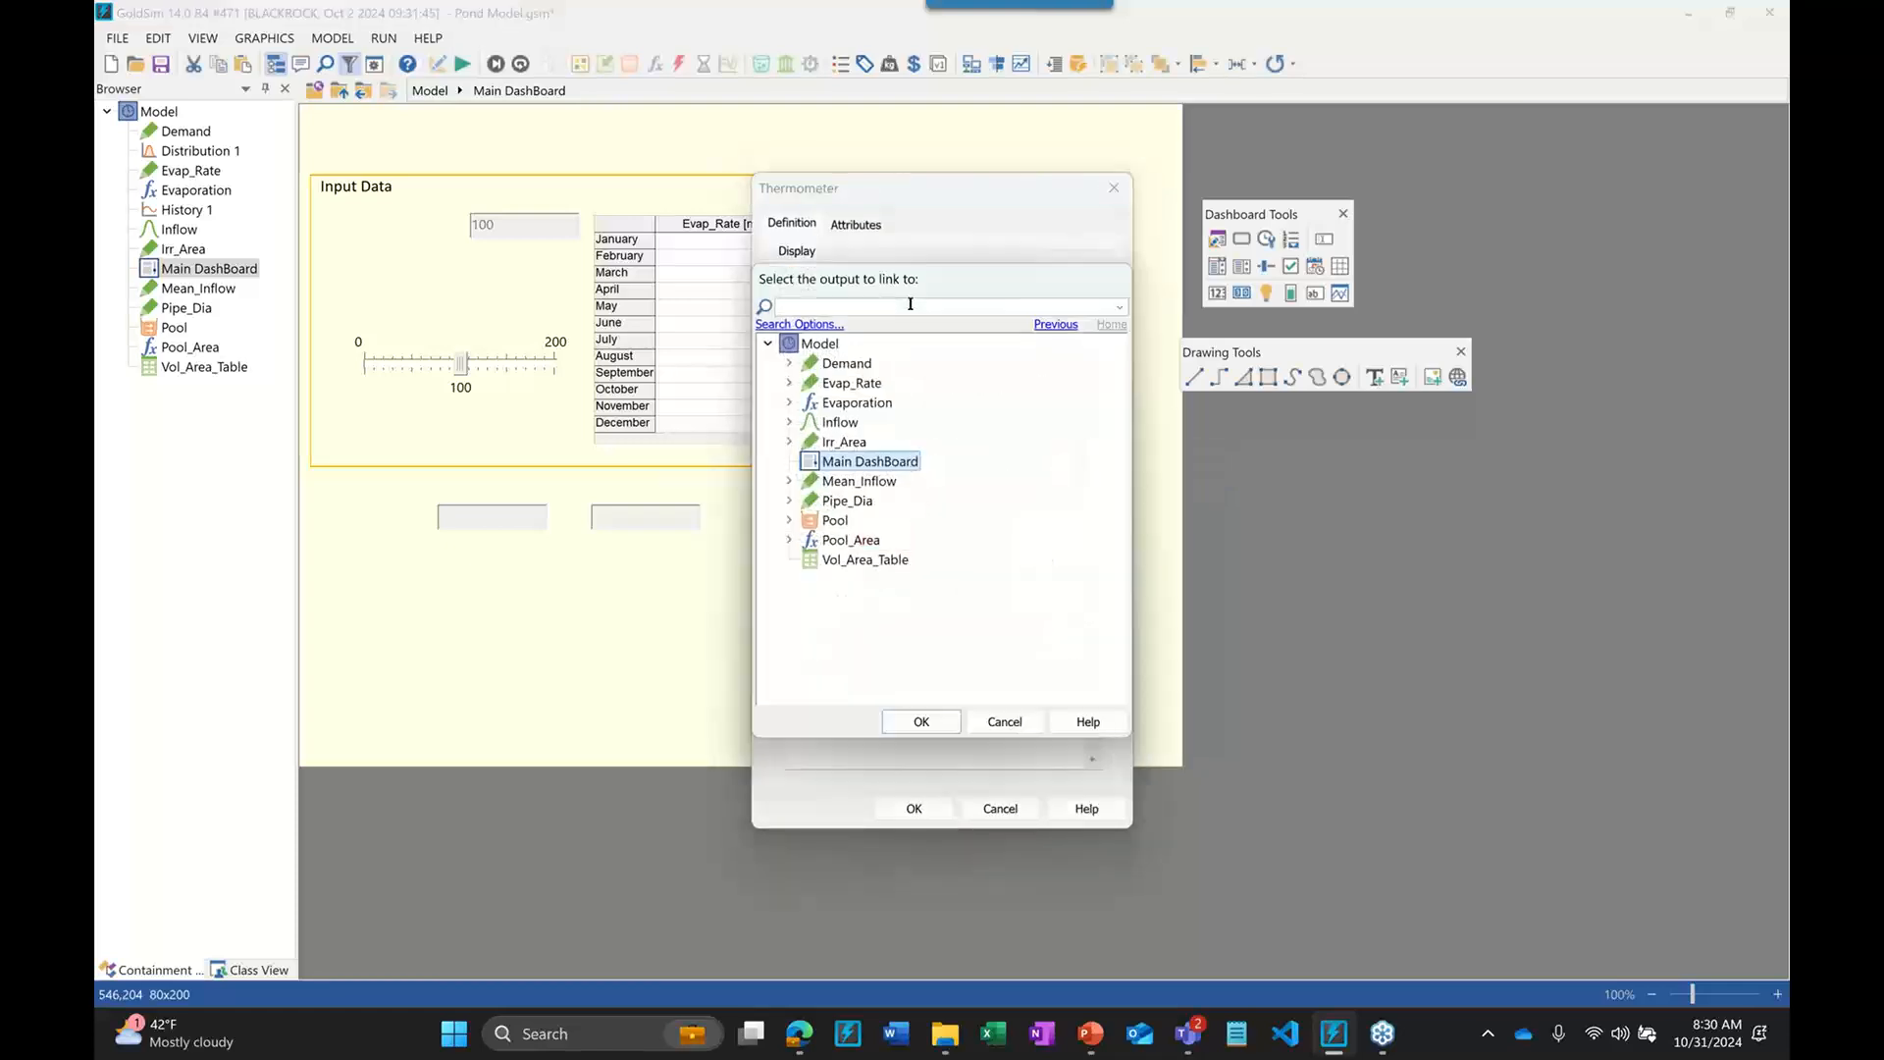
double_click(832, 522)
click(1073, 393)
key(BackSpace)
key(BackSpace)
text(250)
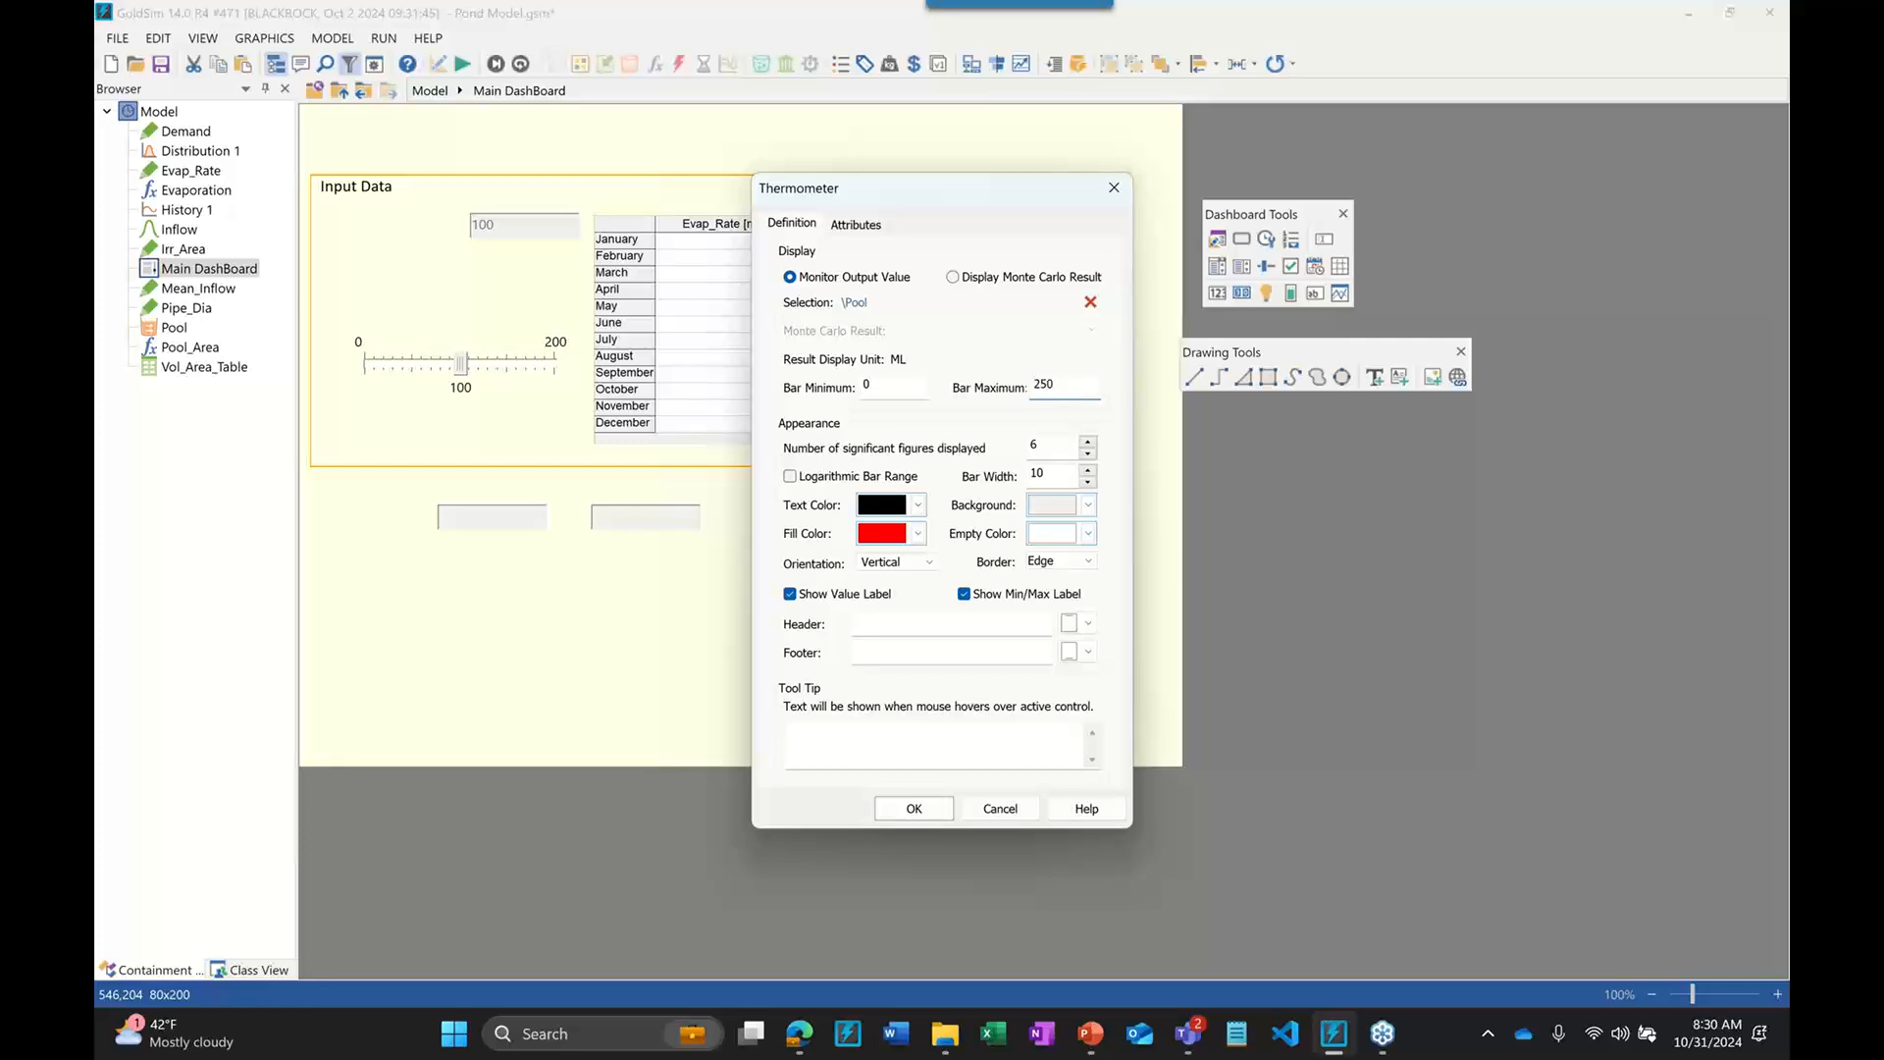
click(914, 808)
click(644, 117)
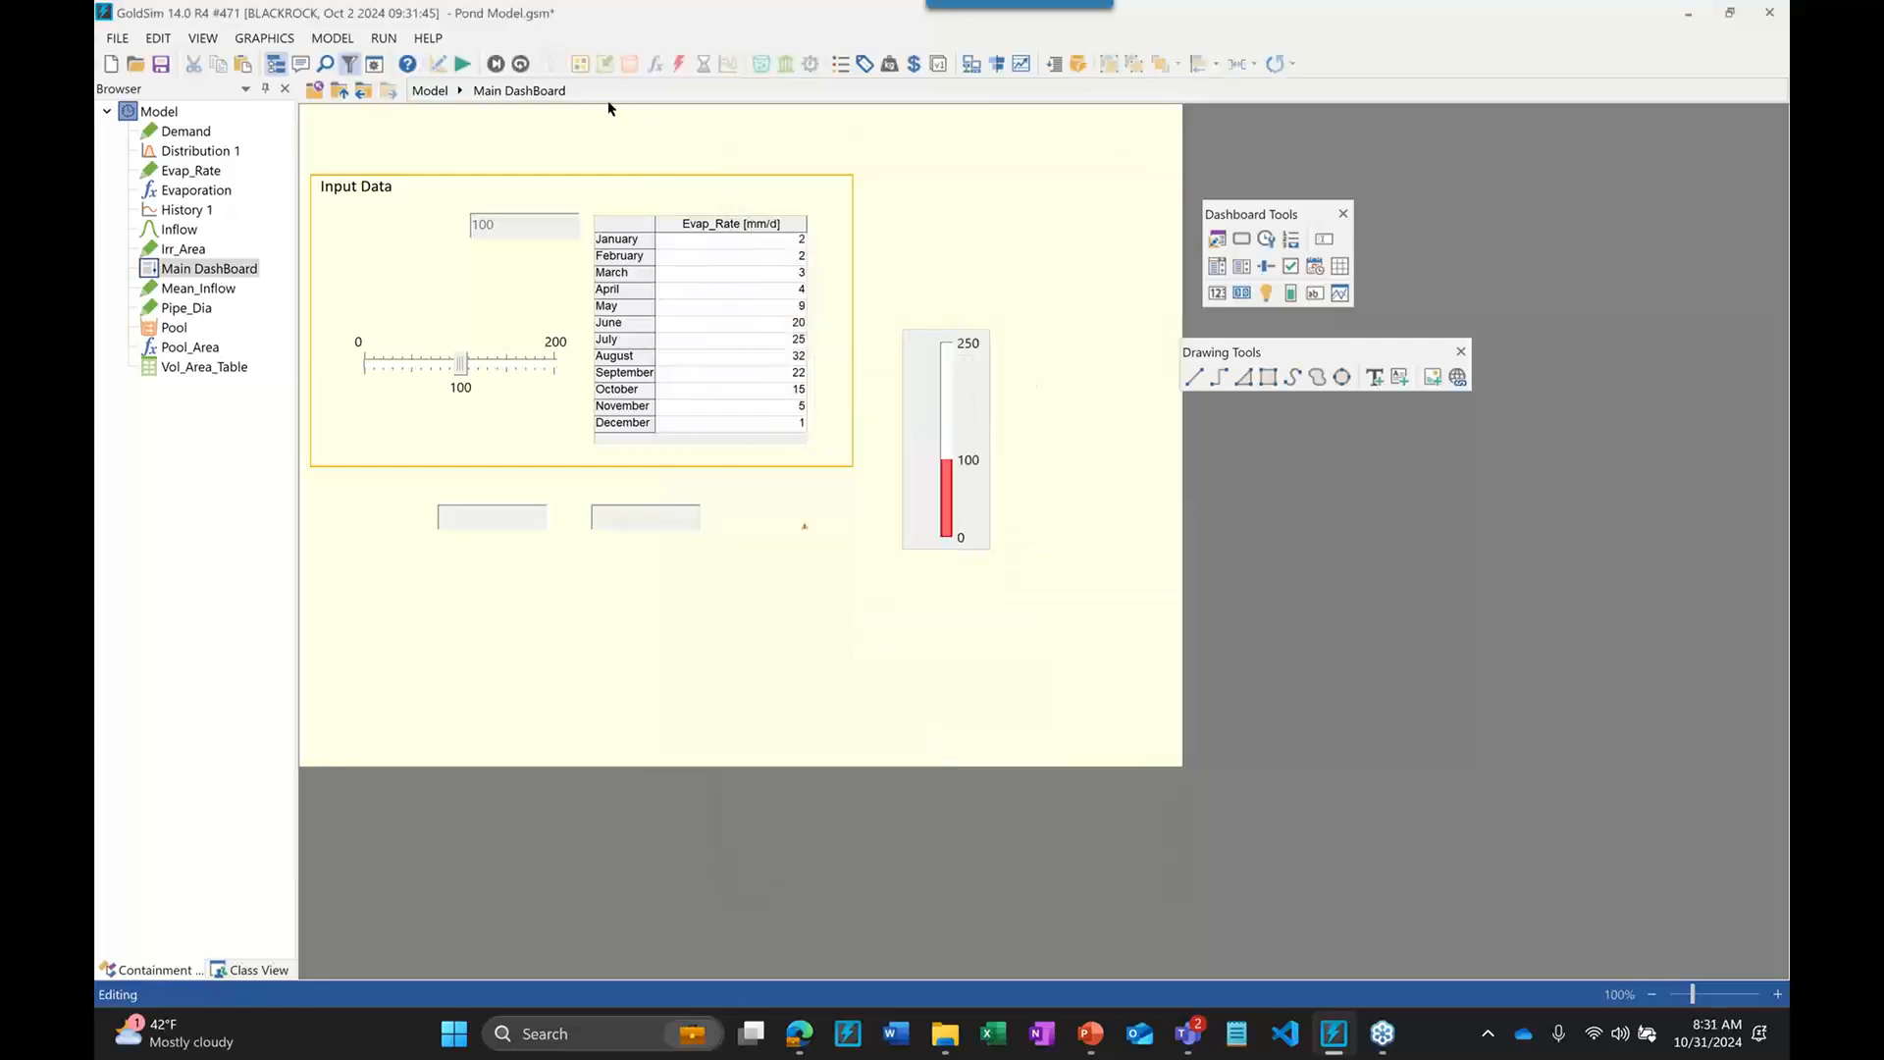
Run the simulation, check the thermometer's reading against its bar range, and return to edit mode
click(466, 66)
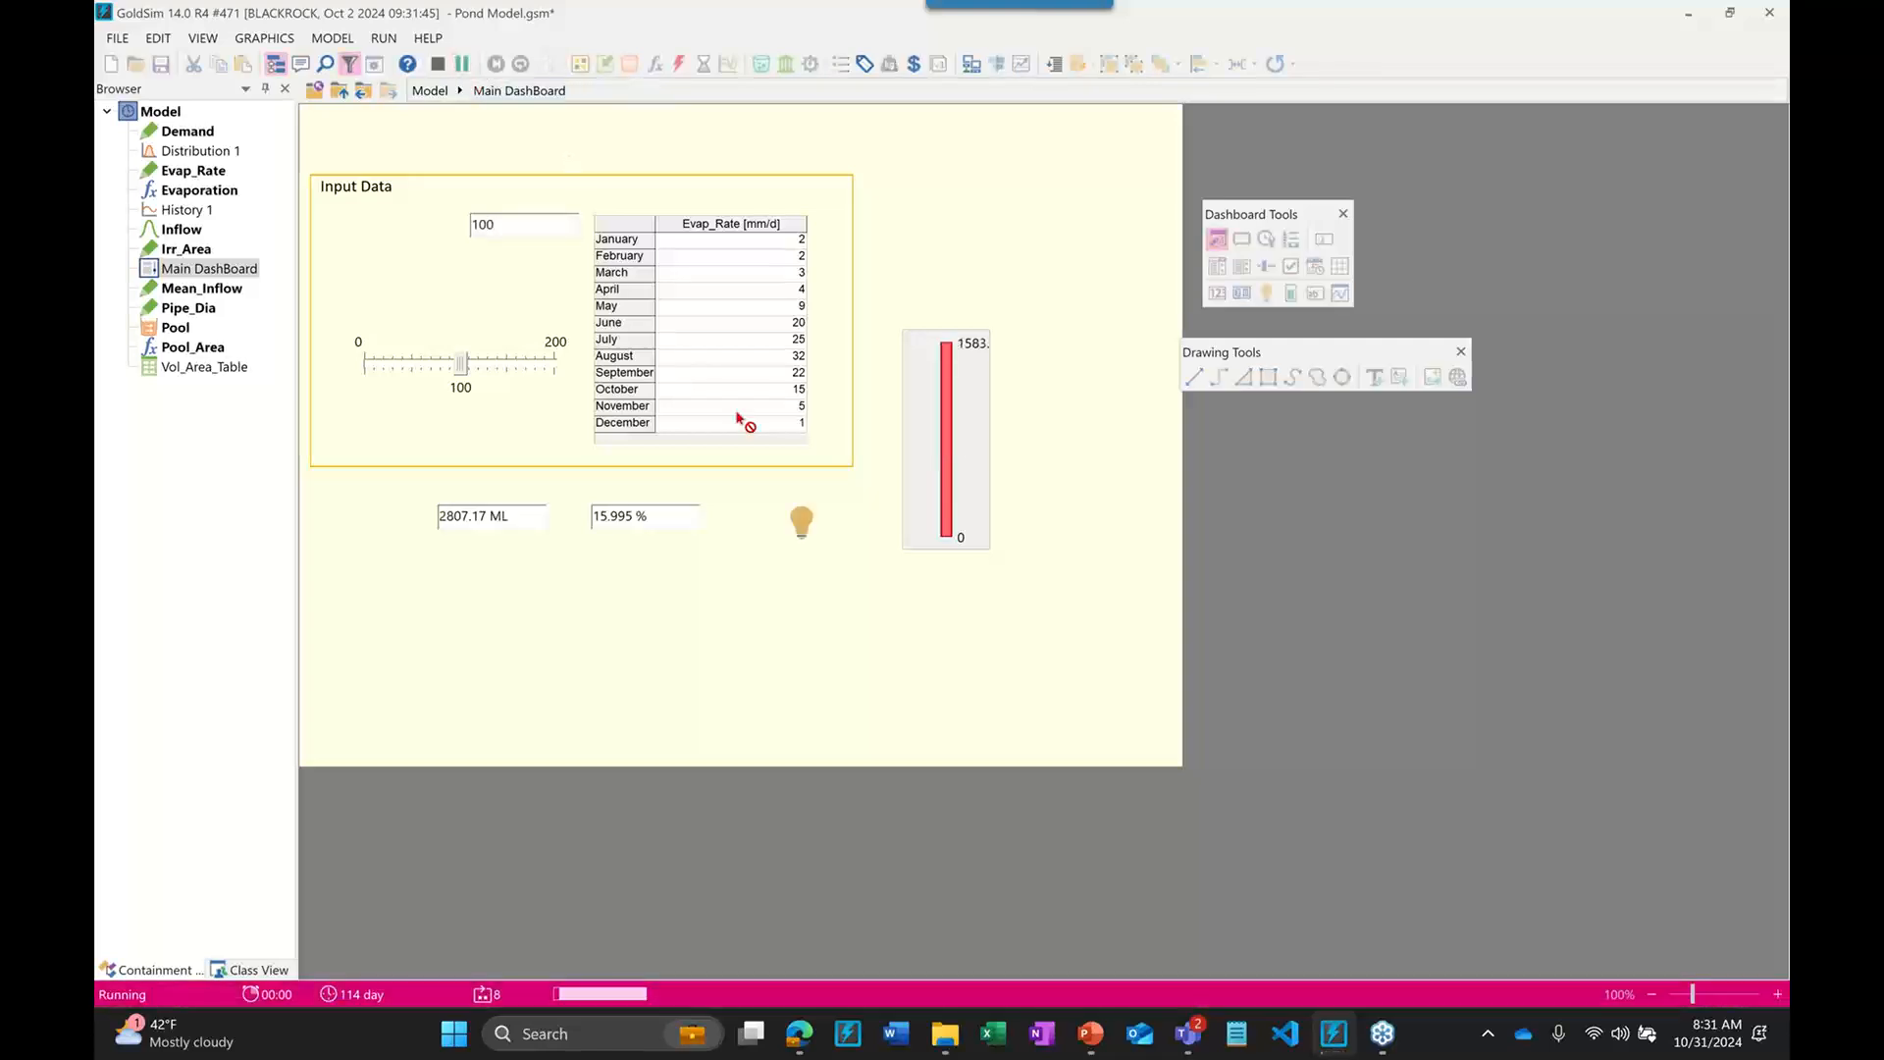
click(941, 541)
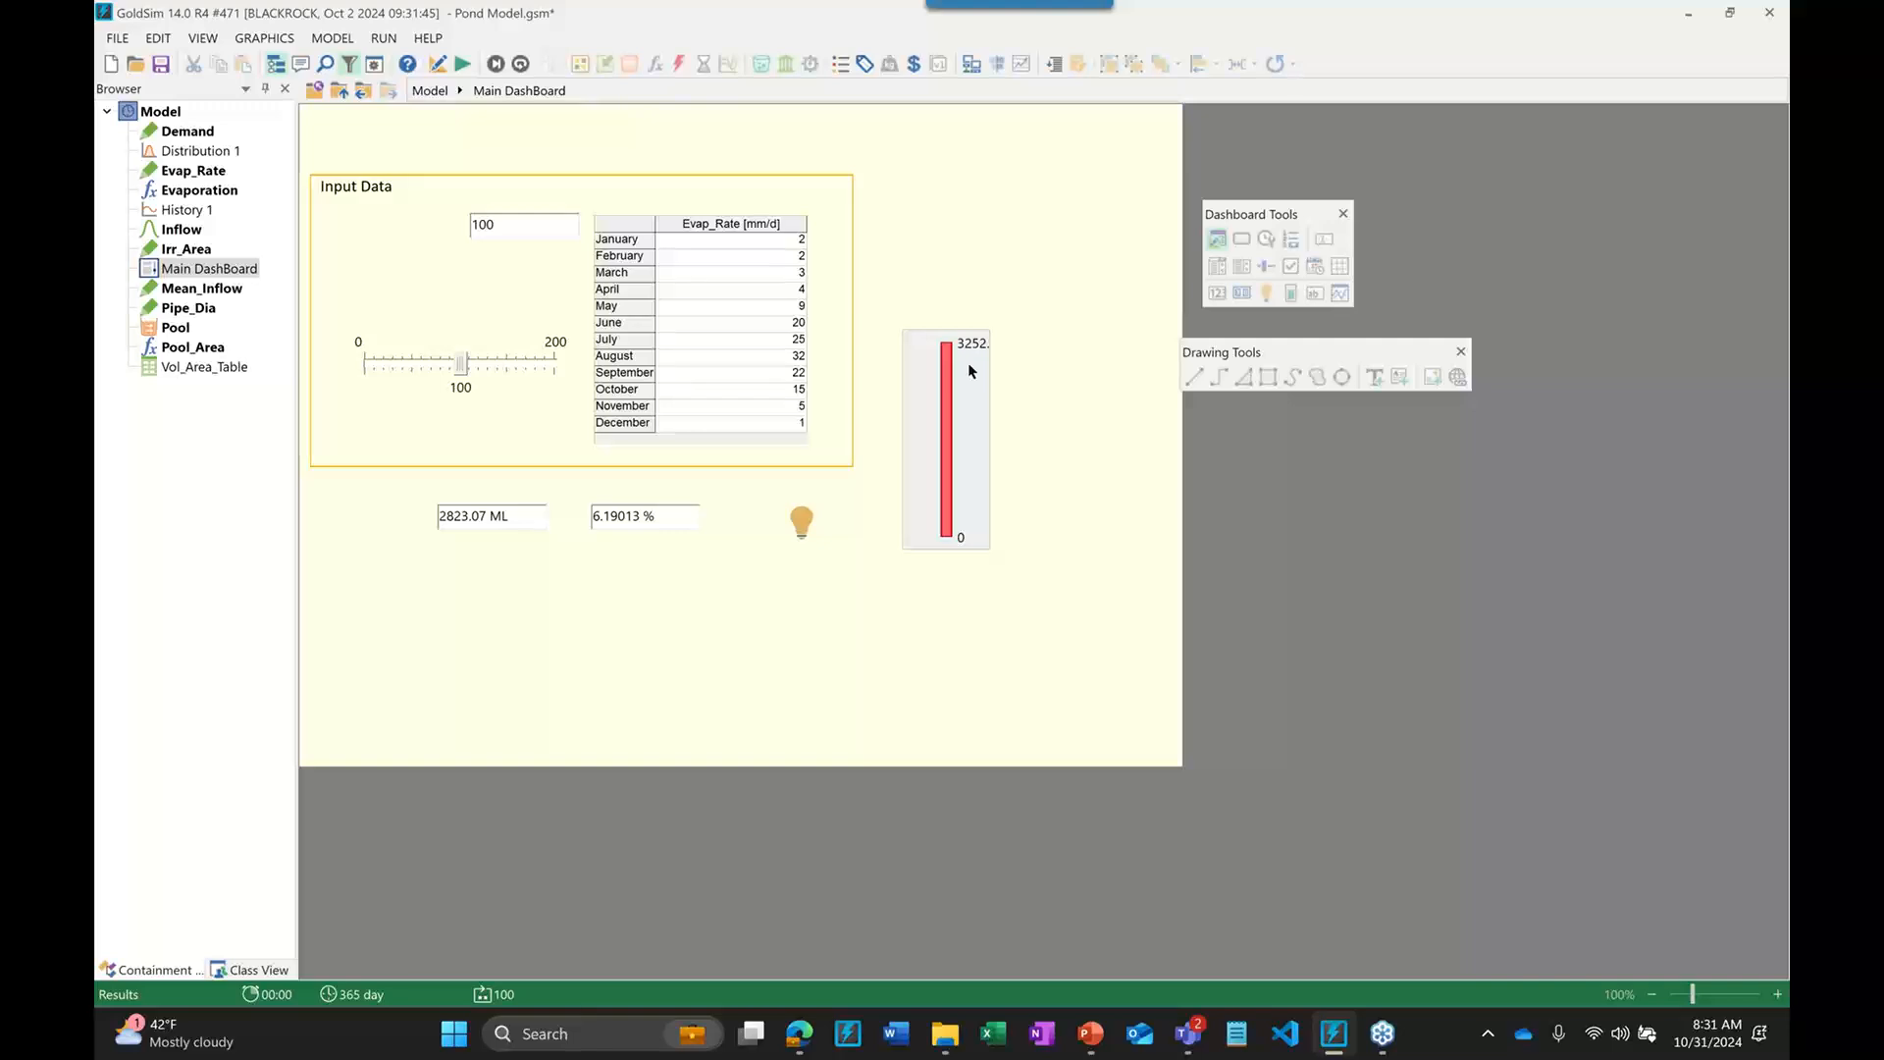
key(F4)
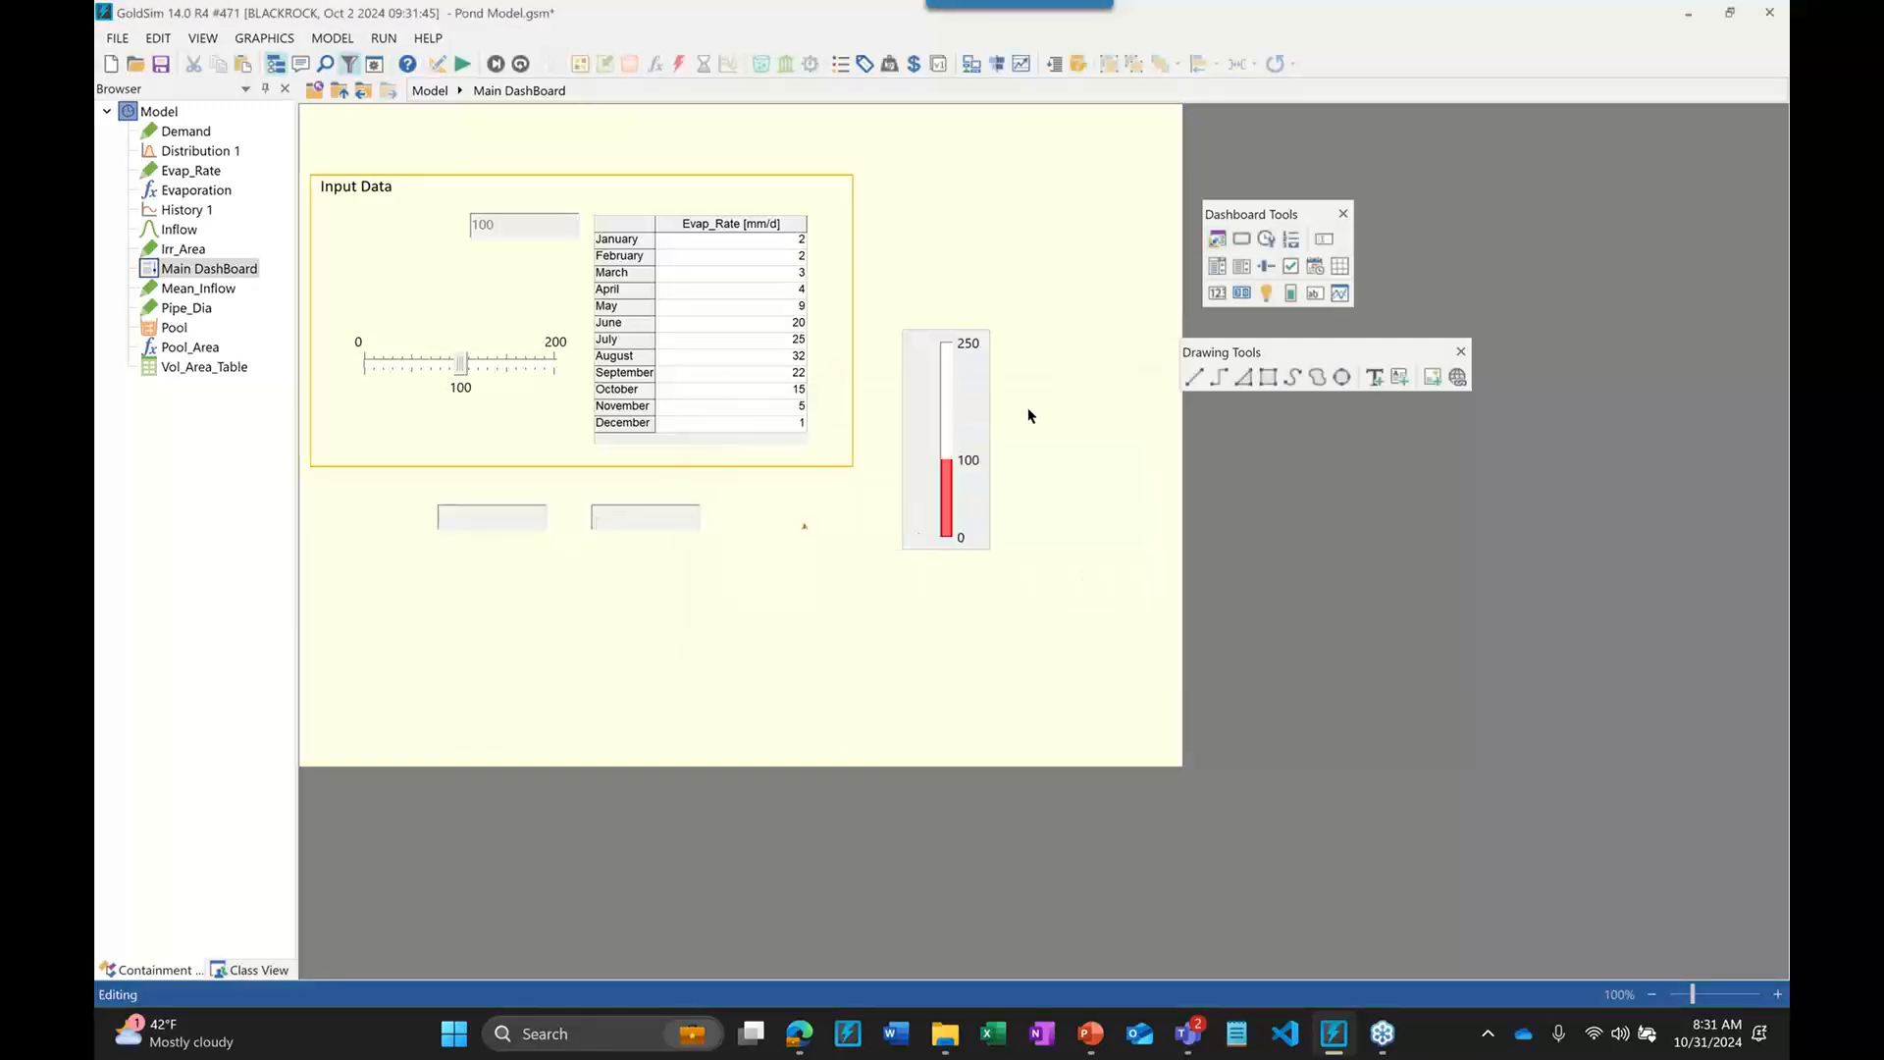
Change the thermometer's orientation to Horizontal and its background to the pale yellow matching the dashboard
double_click(933, 441)
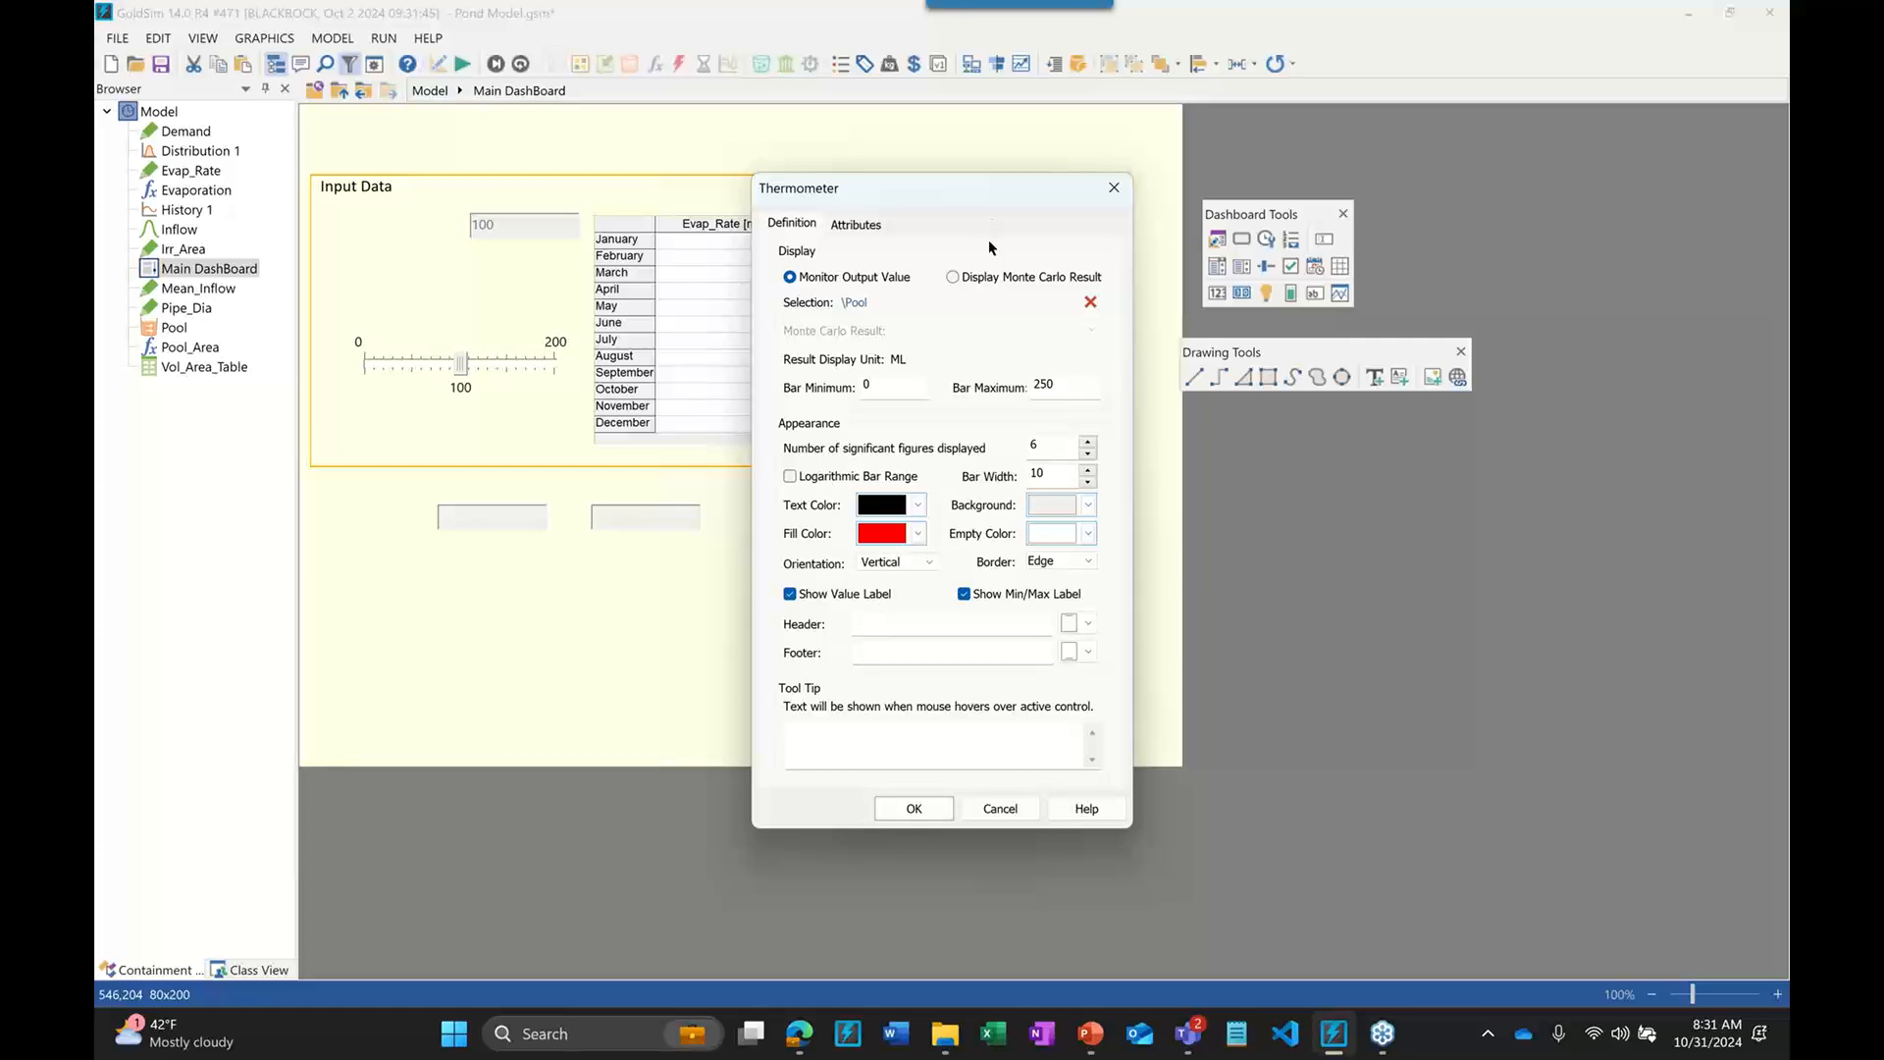
click(904, 566)
click(888, 589)
click(1086, 504)
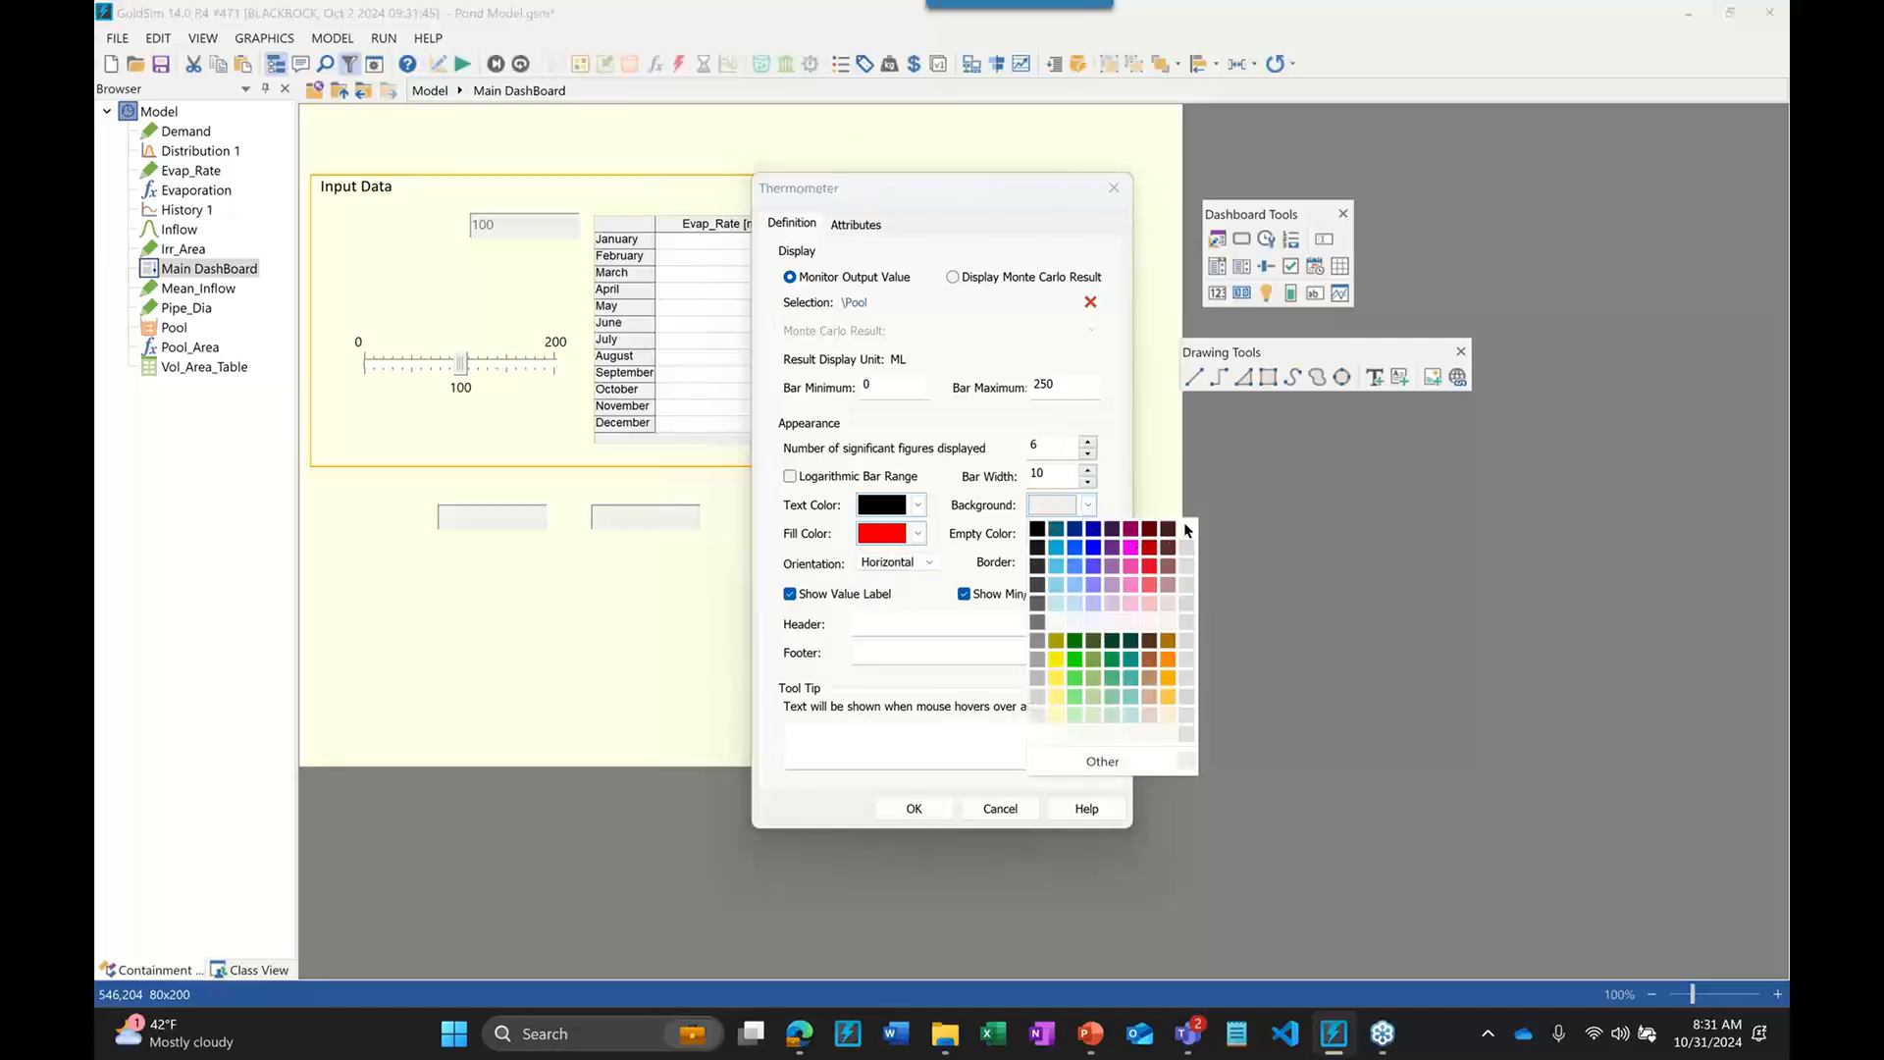
click(1186, 533)
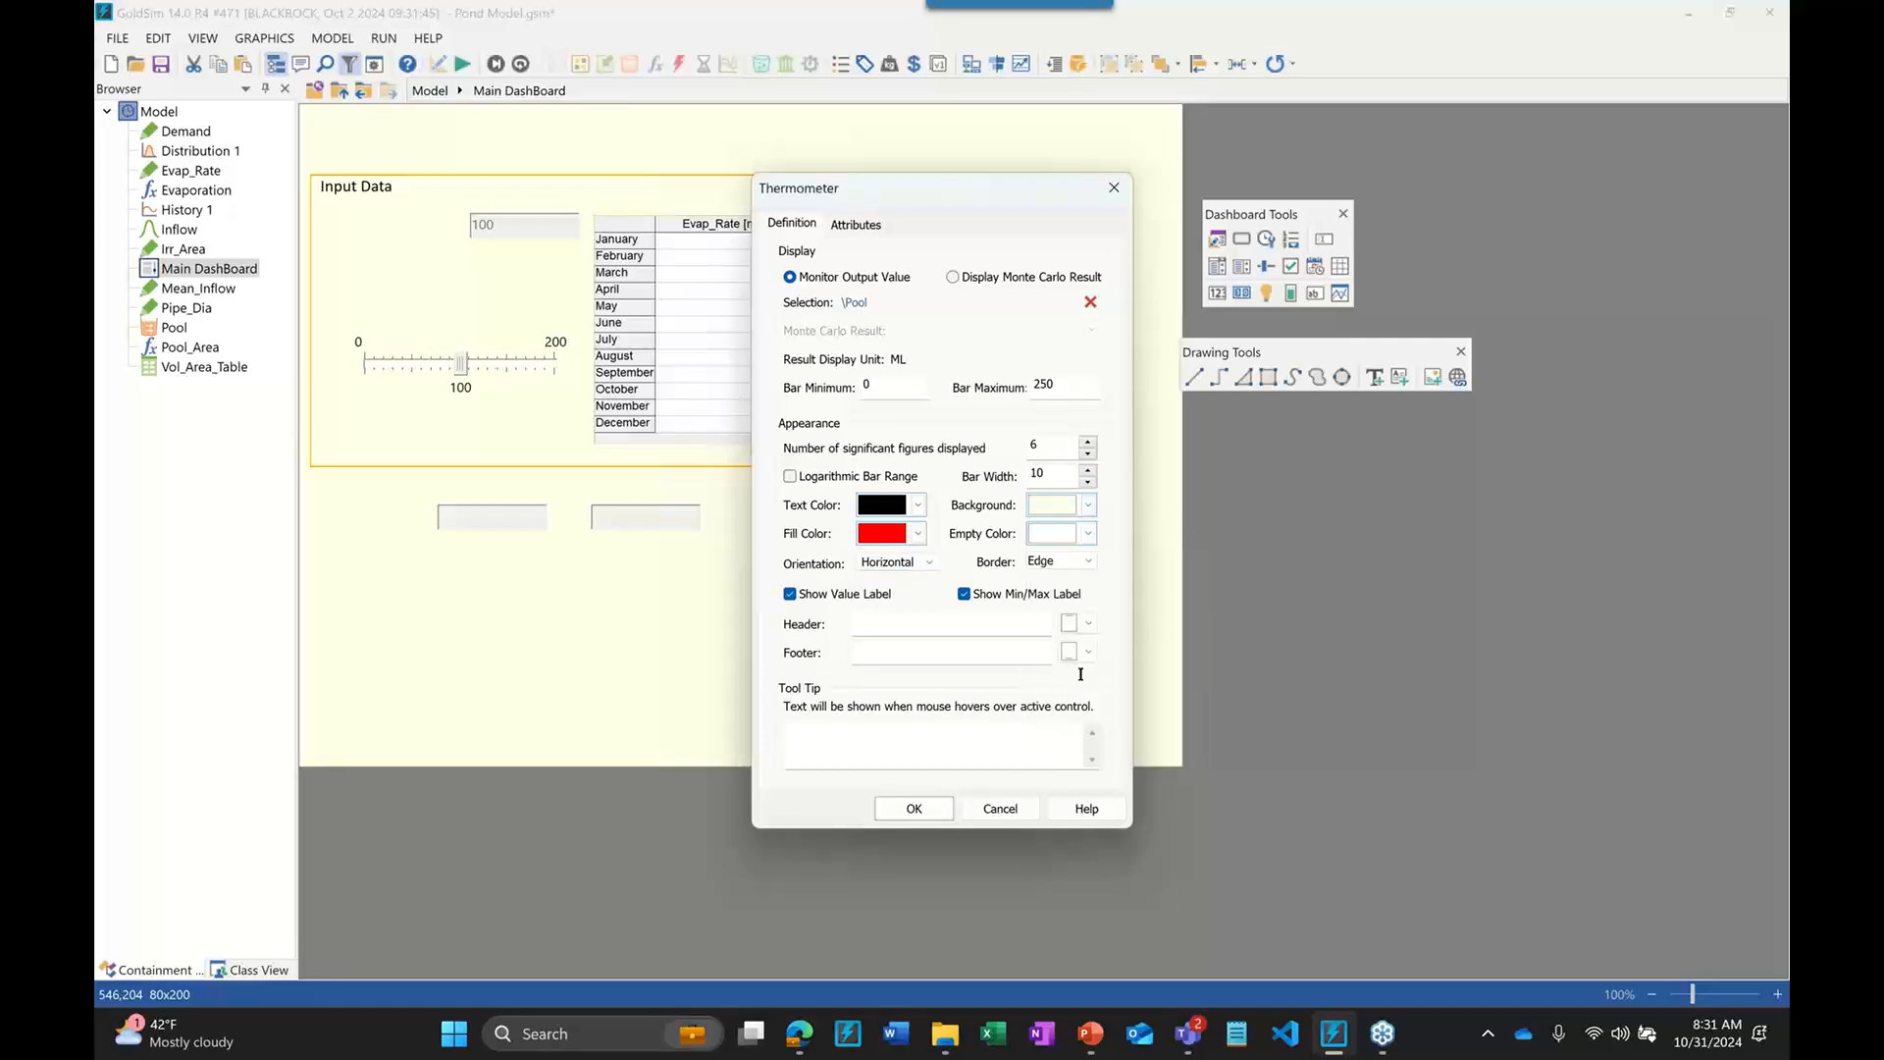
click(926, 805)
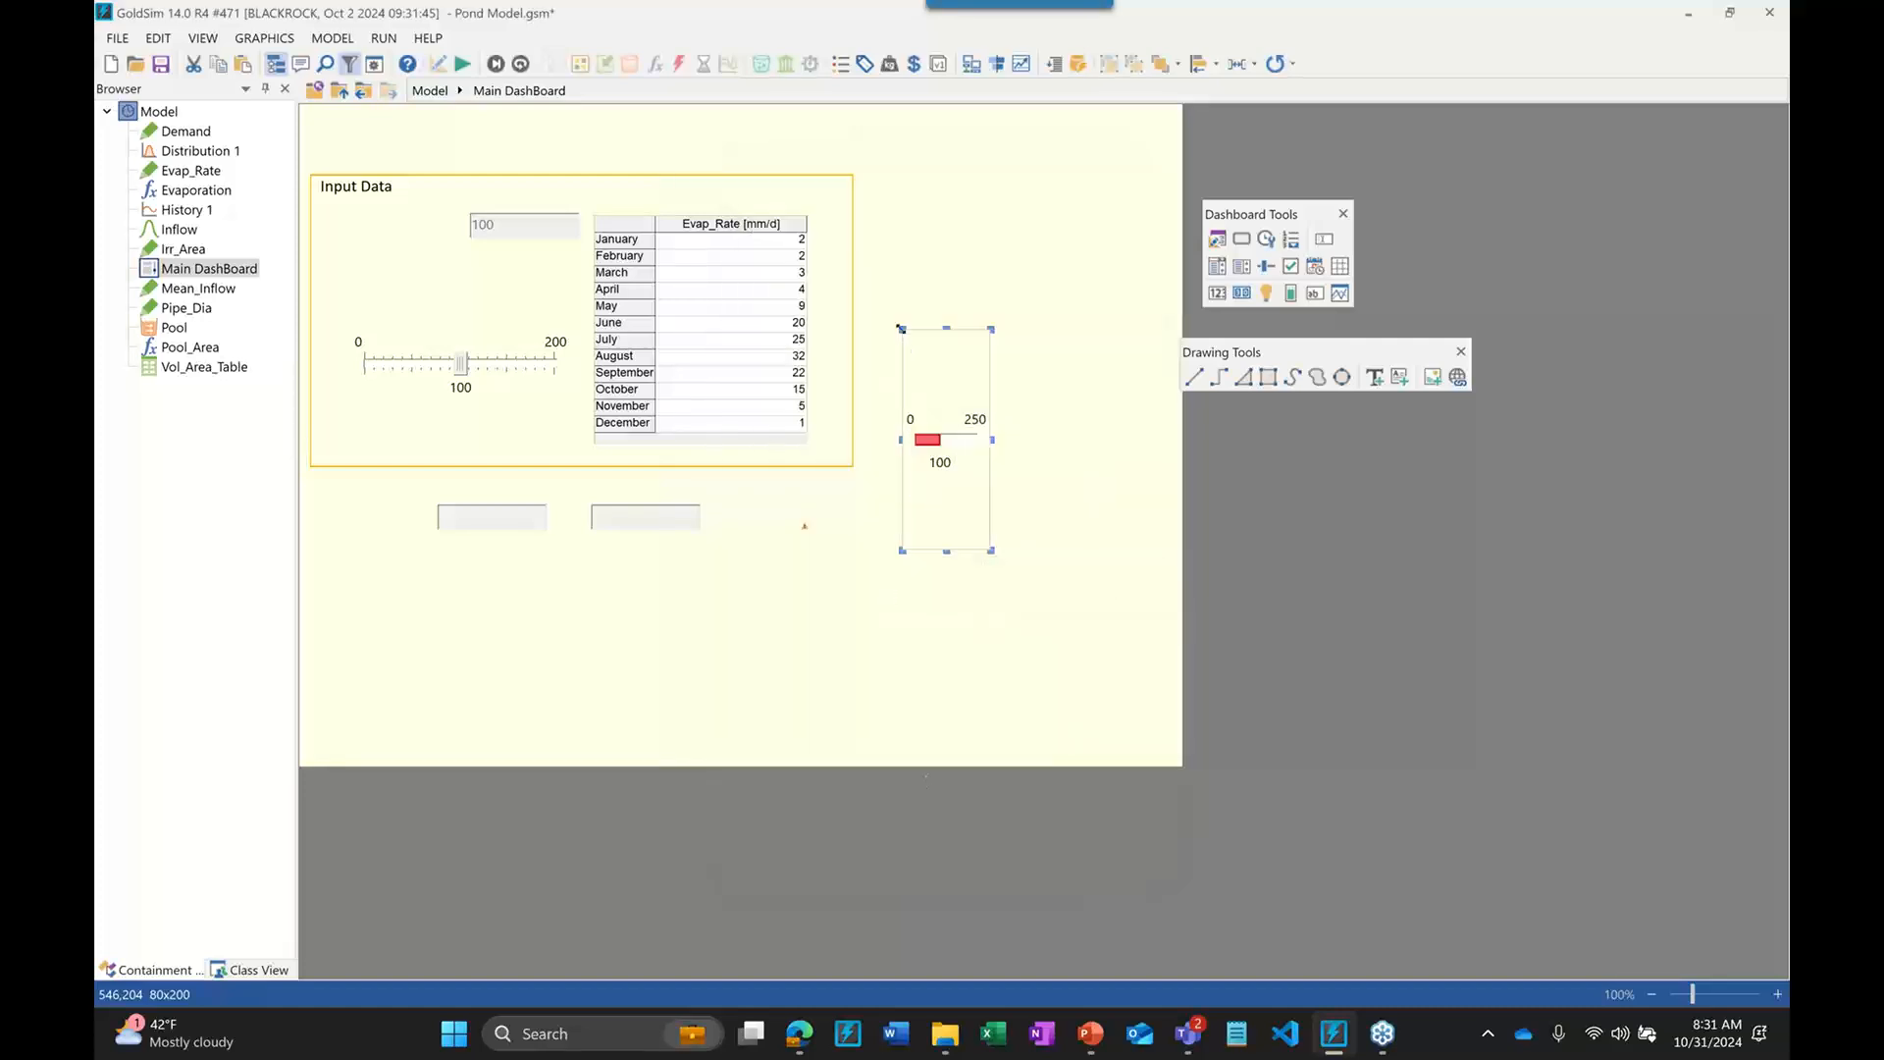
Resize the thermometer to a wide, flat shape of about 355x95 and move it below the result display fields
drag(902, 330, 598, 444)
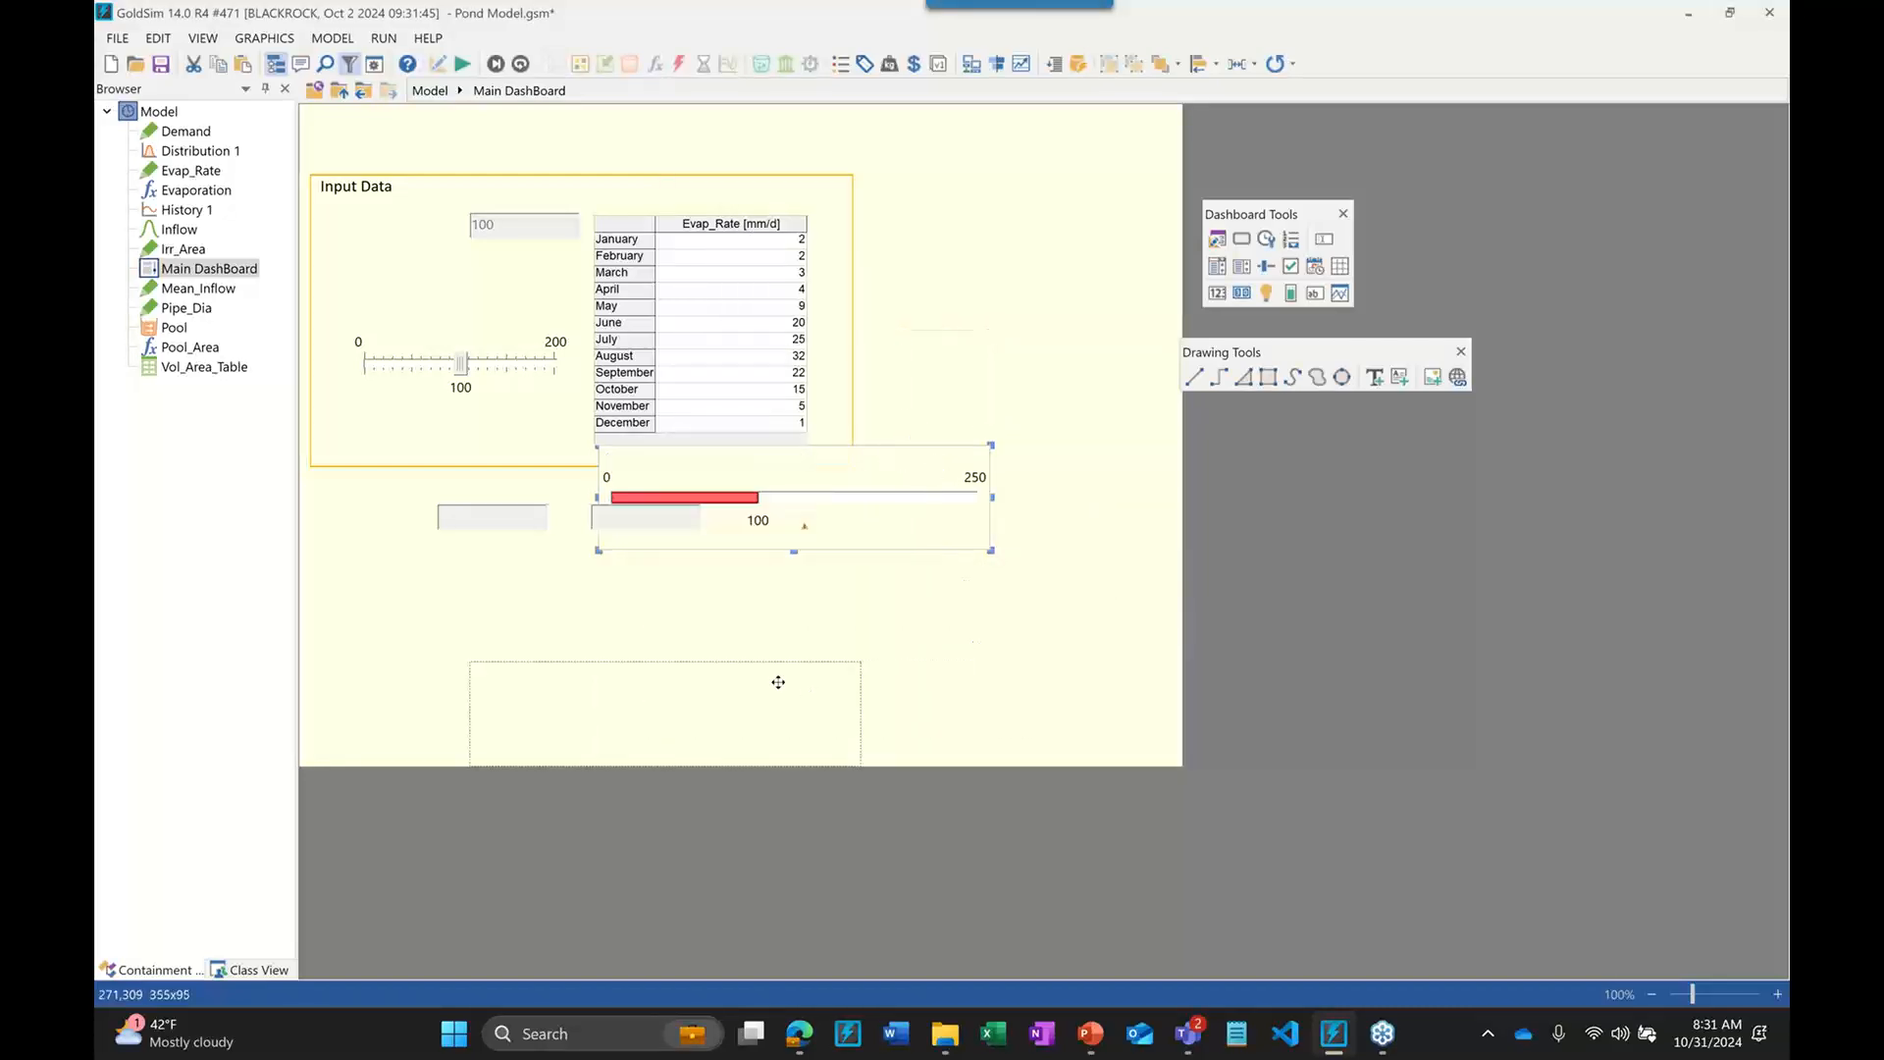
drag(755, 645, 756, 635)
click(921, 563)
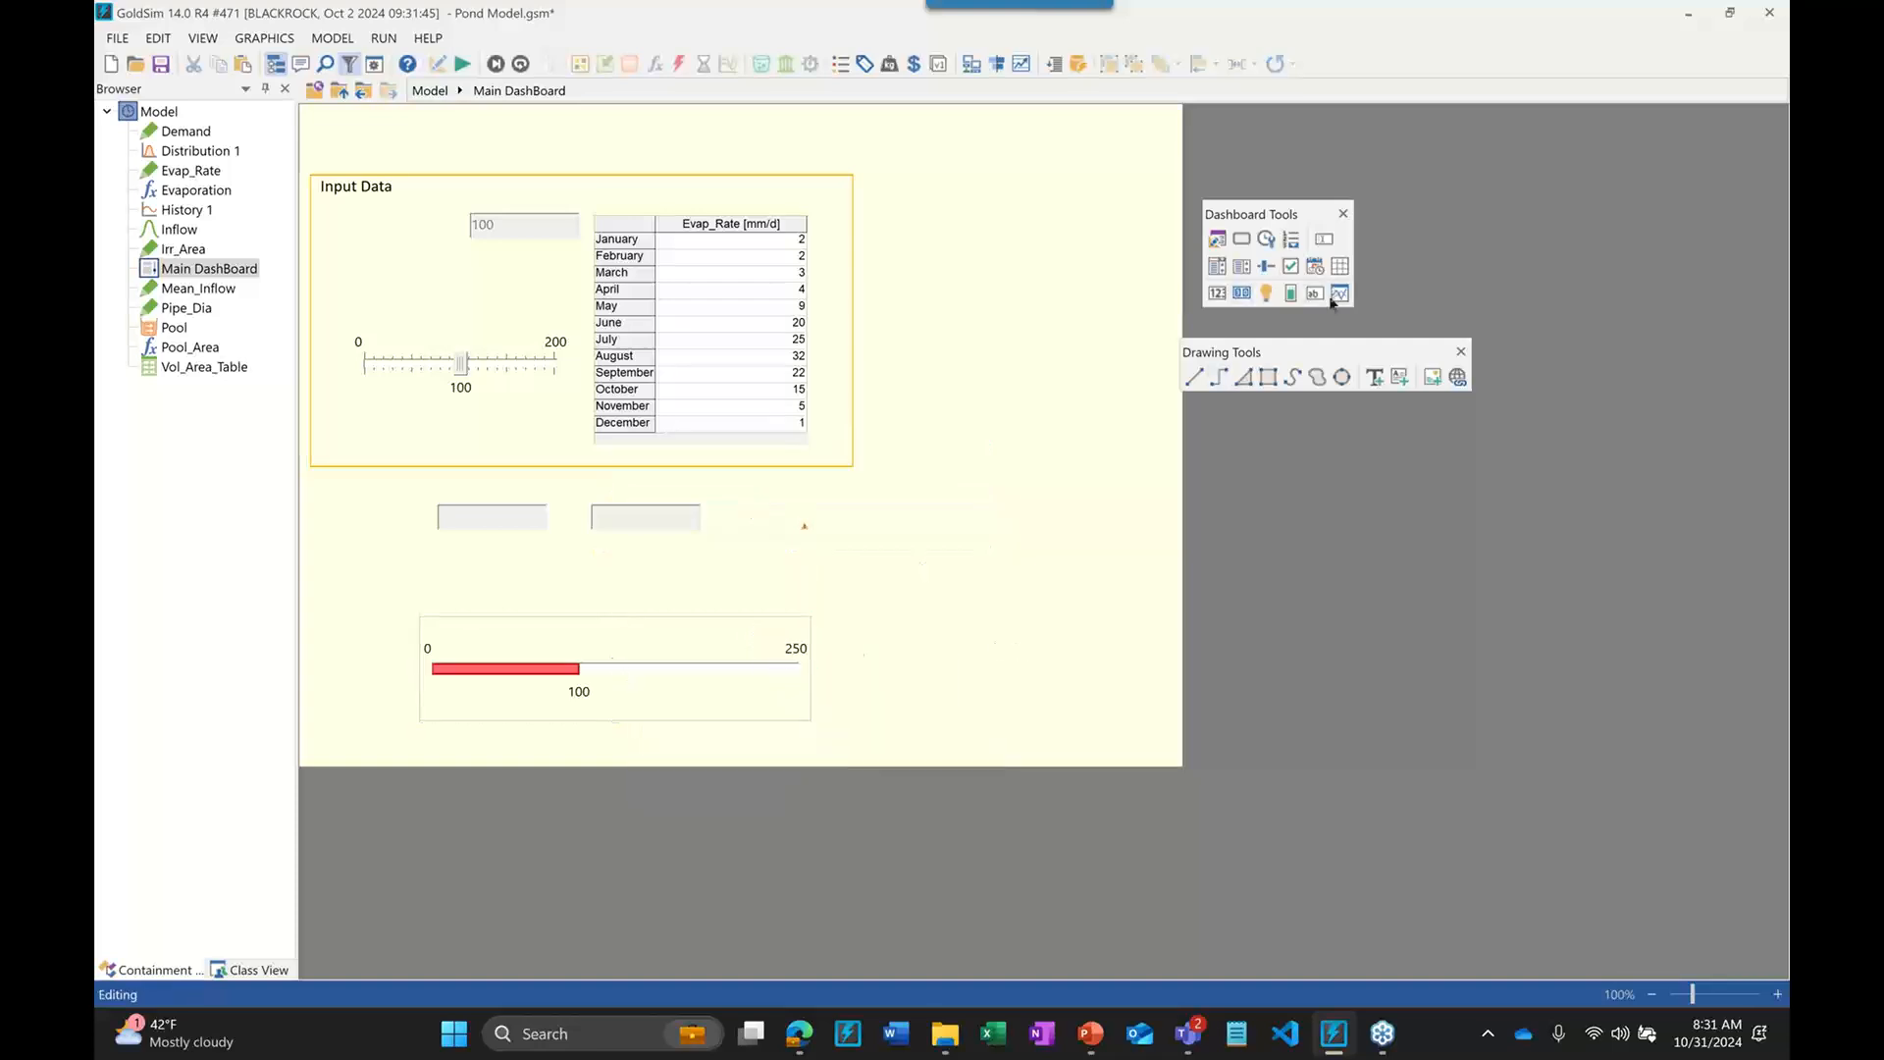
Place a Text Result control beside the status light and link it to the Monte Carlo mean of Distribution 1
click(1317, 297)
click(908, 559)
double_click(863, 553)
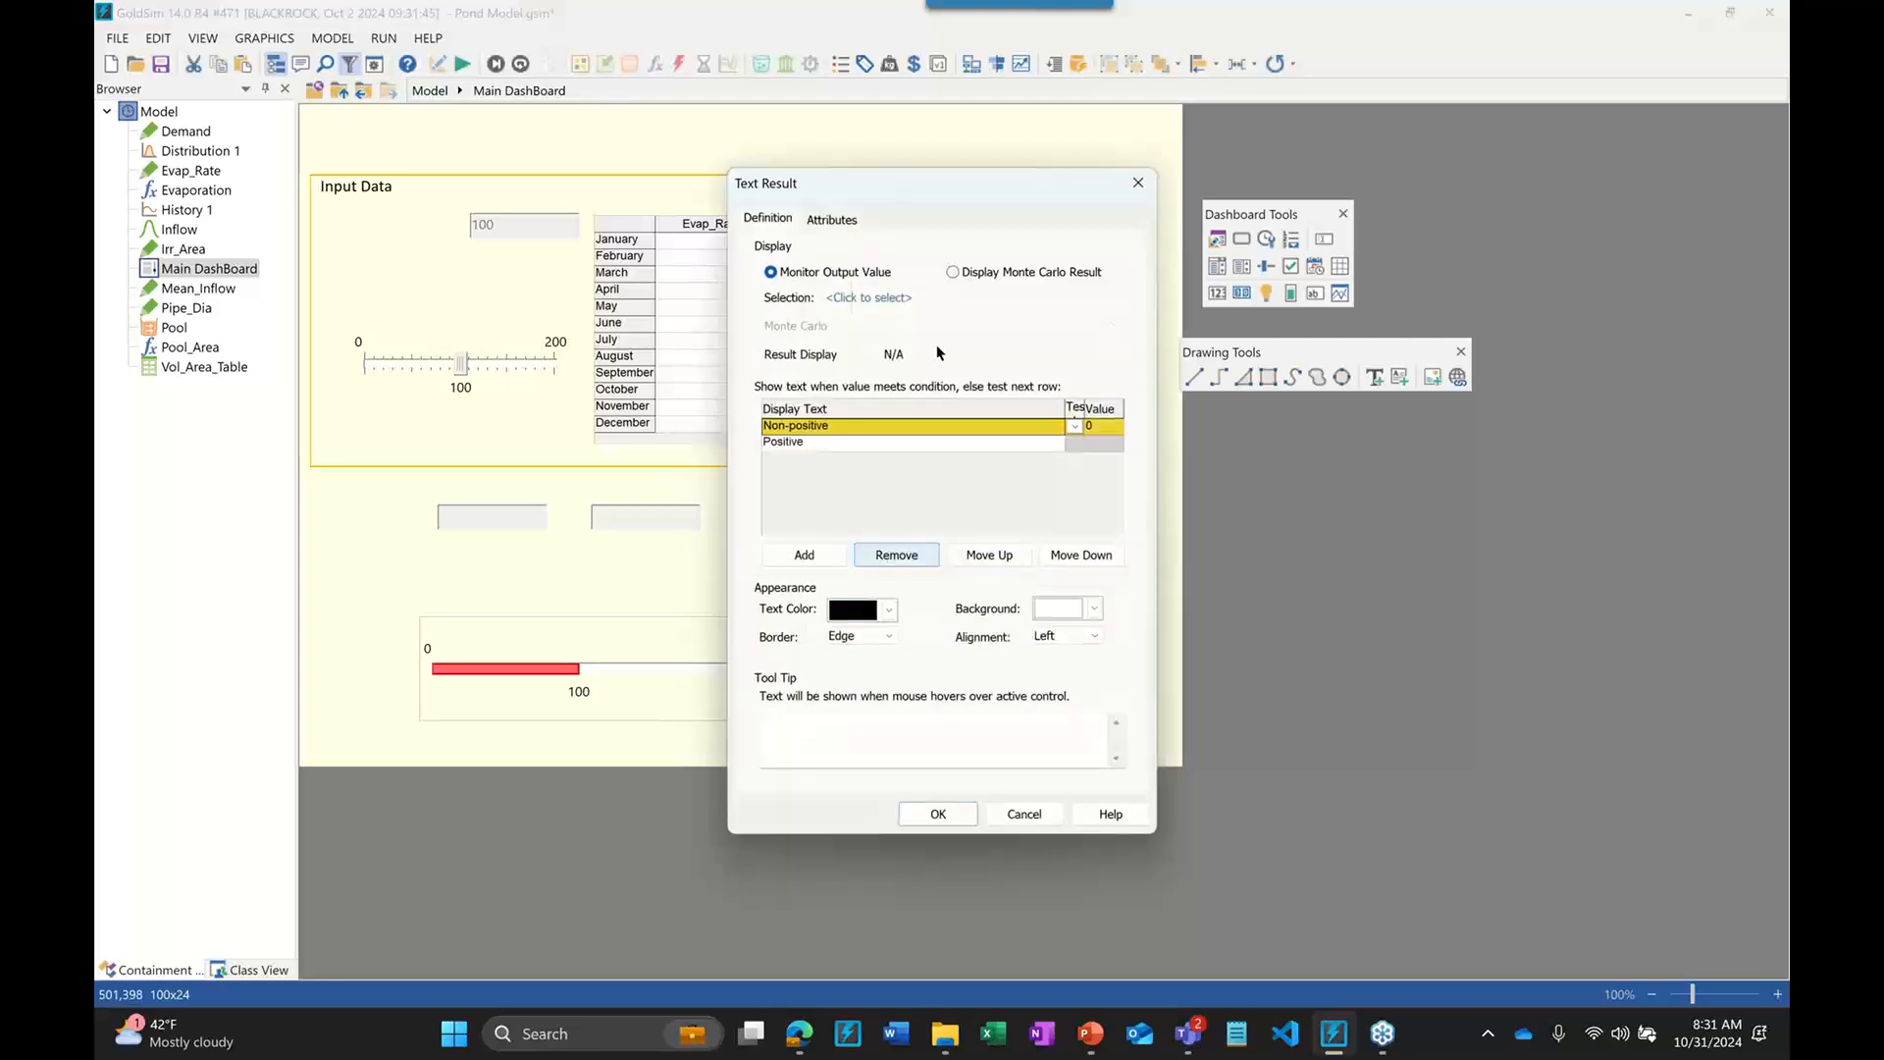
click(953, 273)
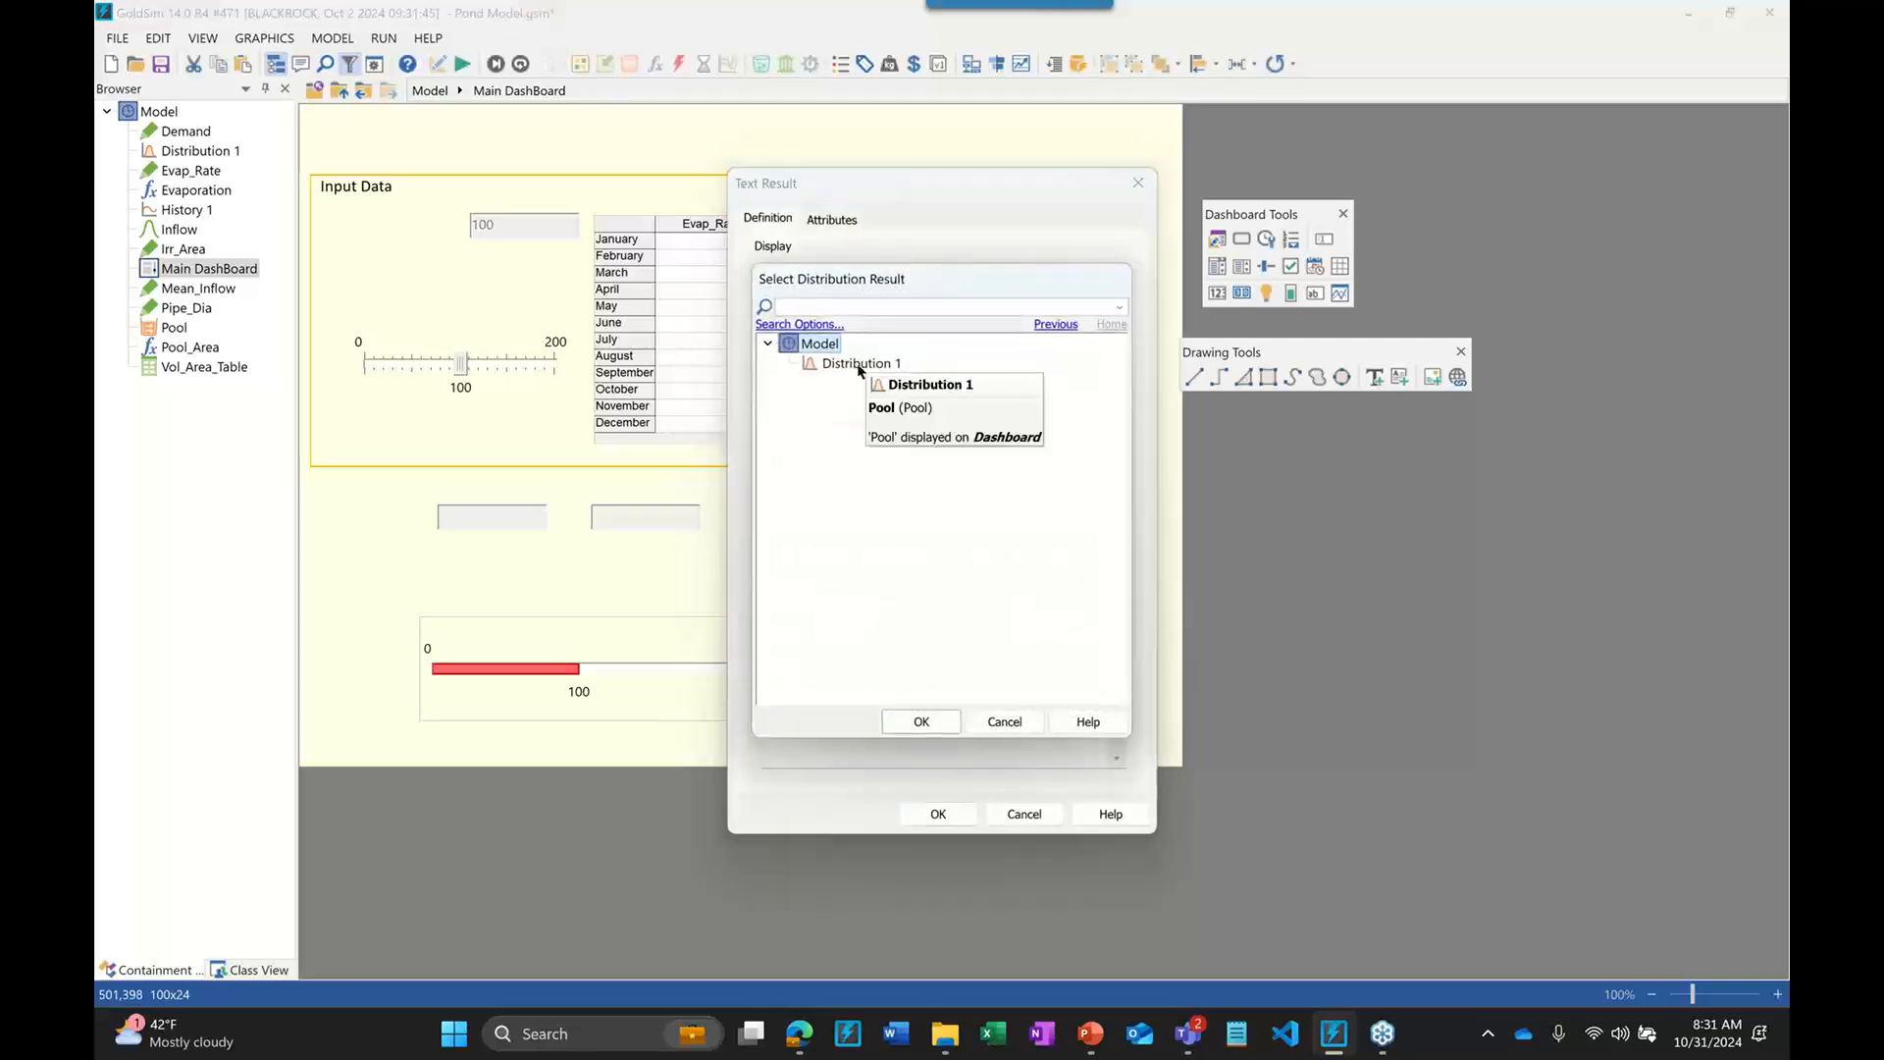
double_click(860, 368)
click(944, 322)
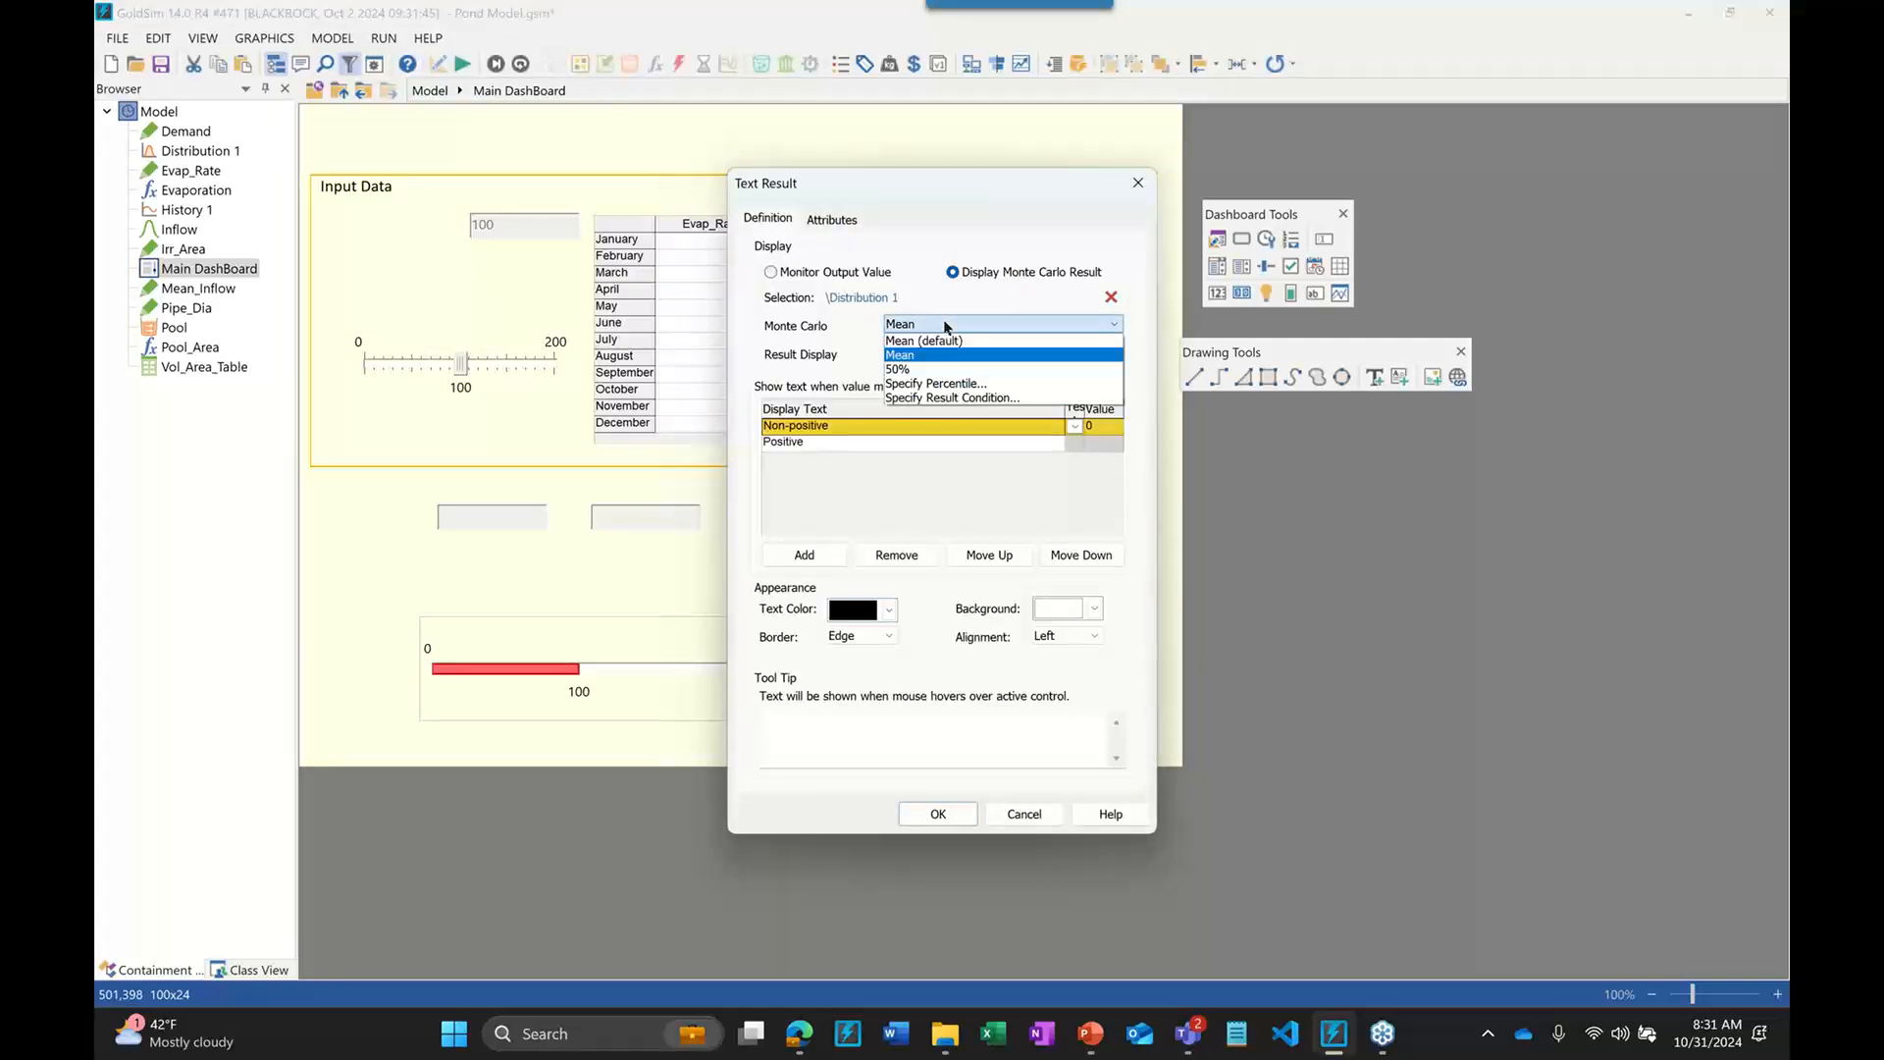
click(996, 384)
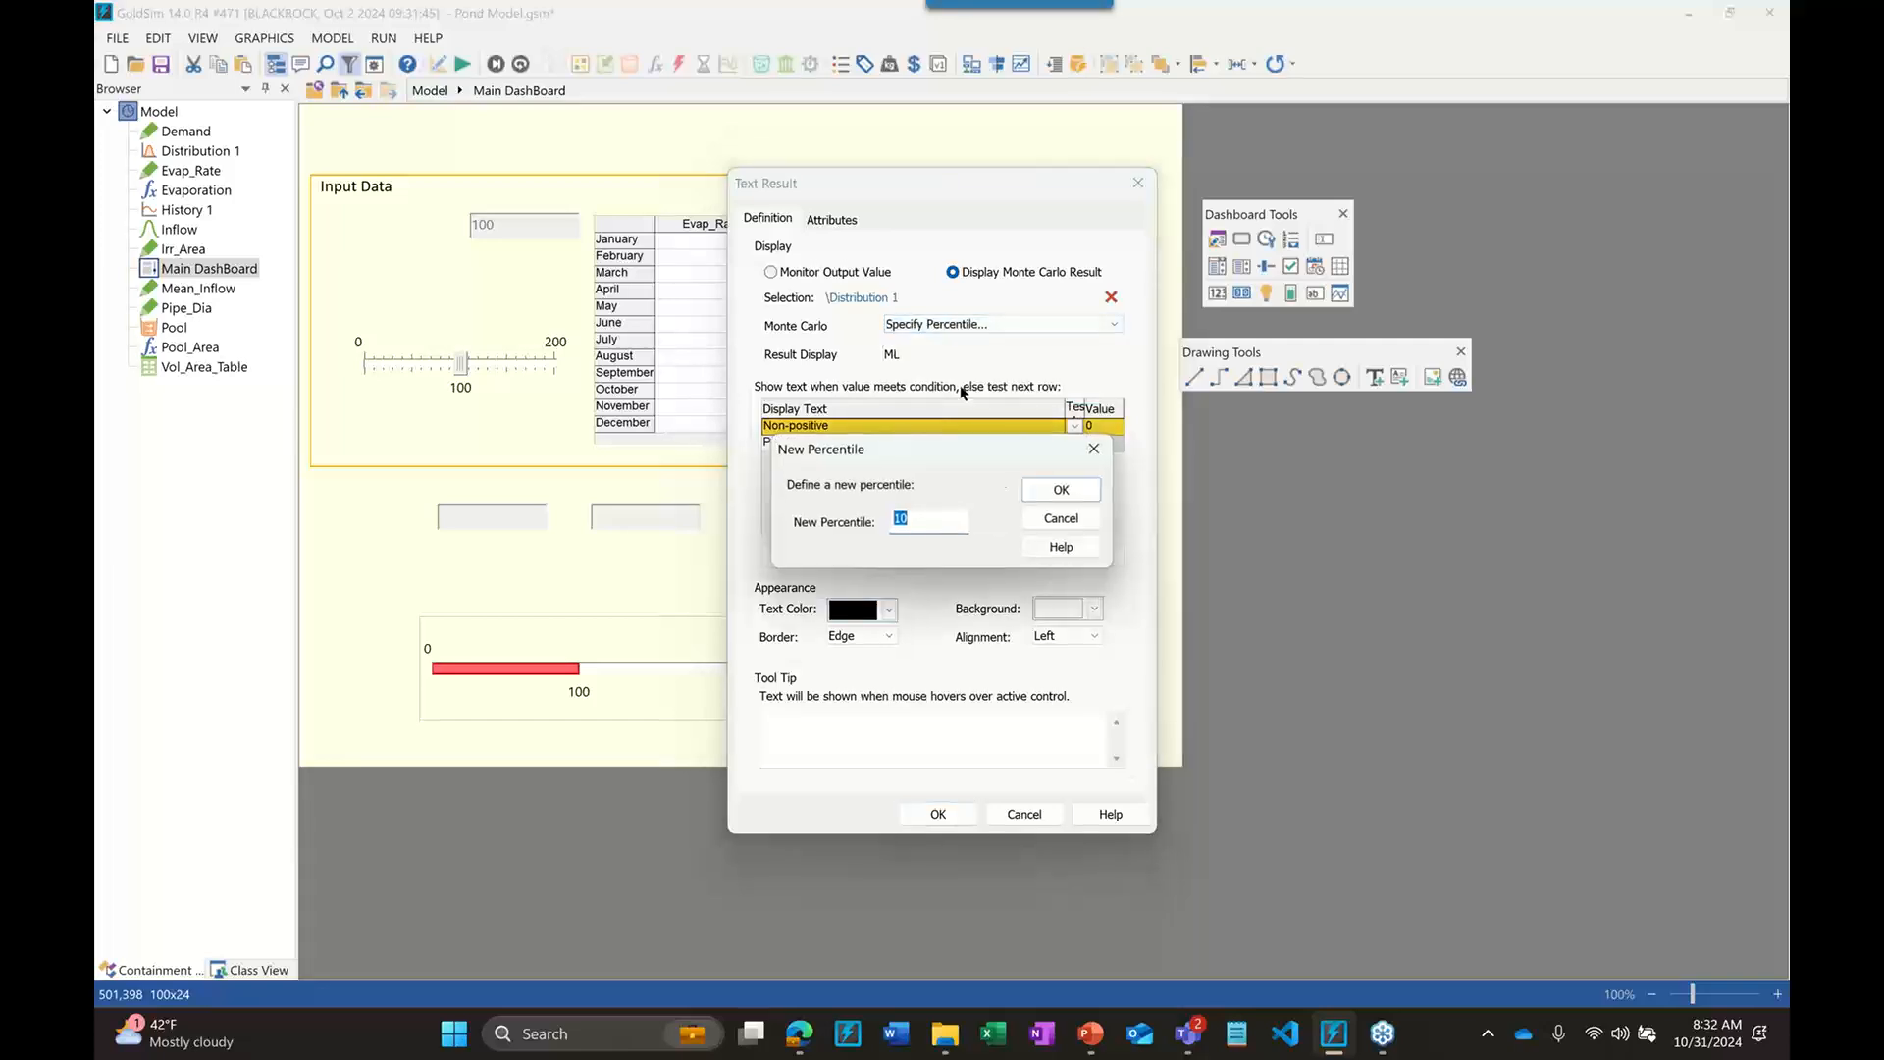
click(1060, 518)
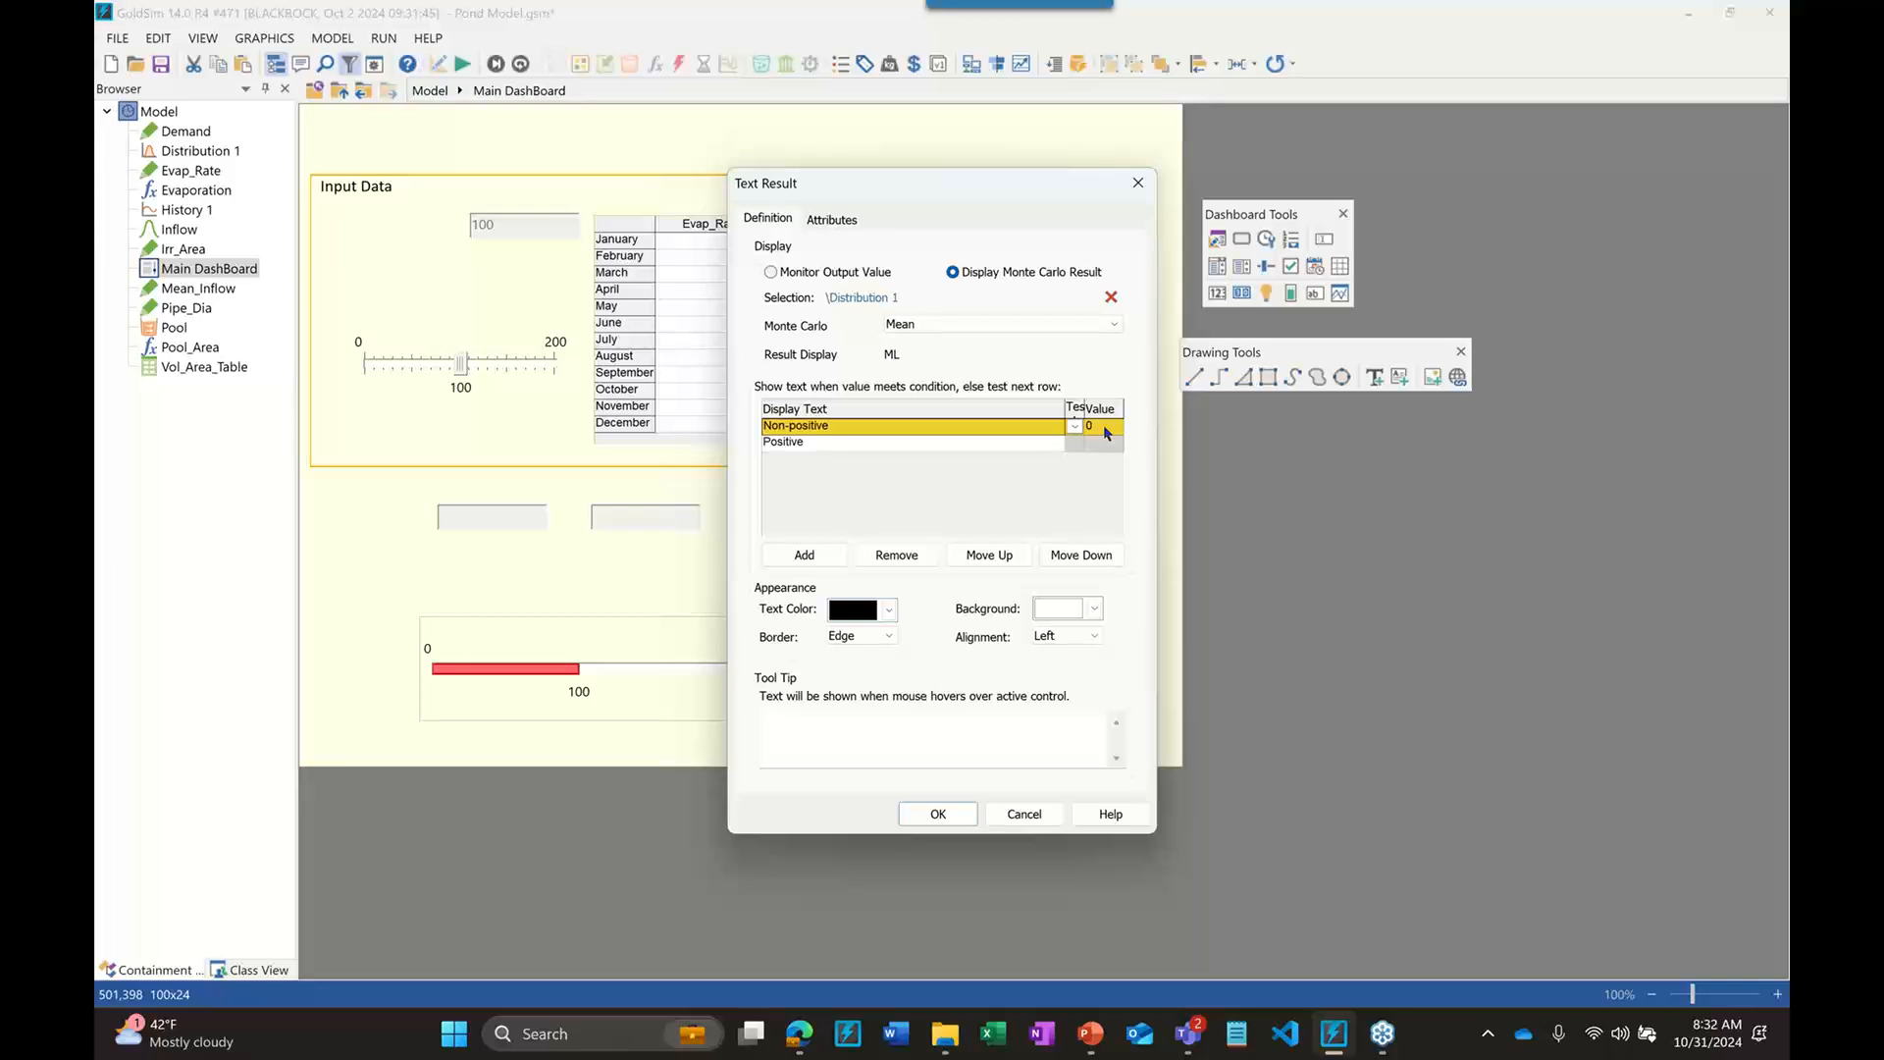
Set the text result to show Fail for values <= 2500 ML and Pass otherwise
click(1075, 425)
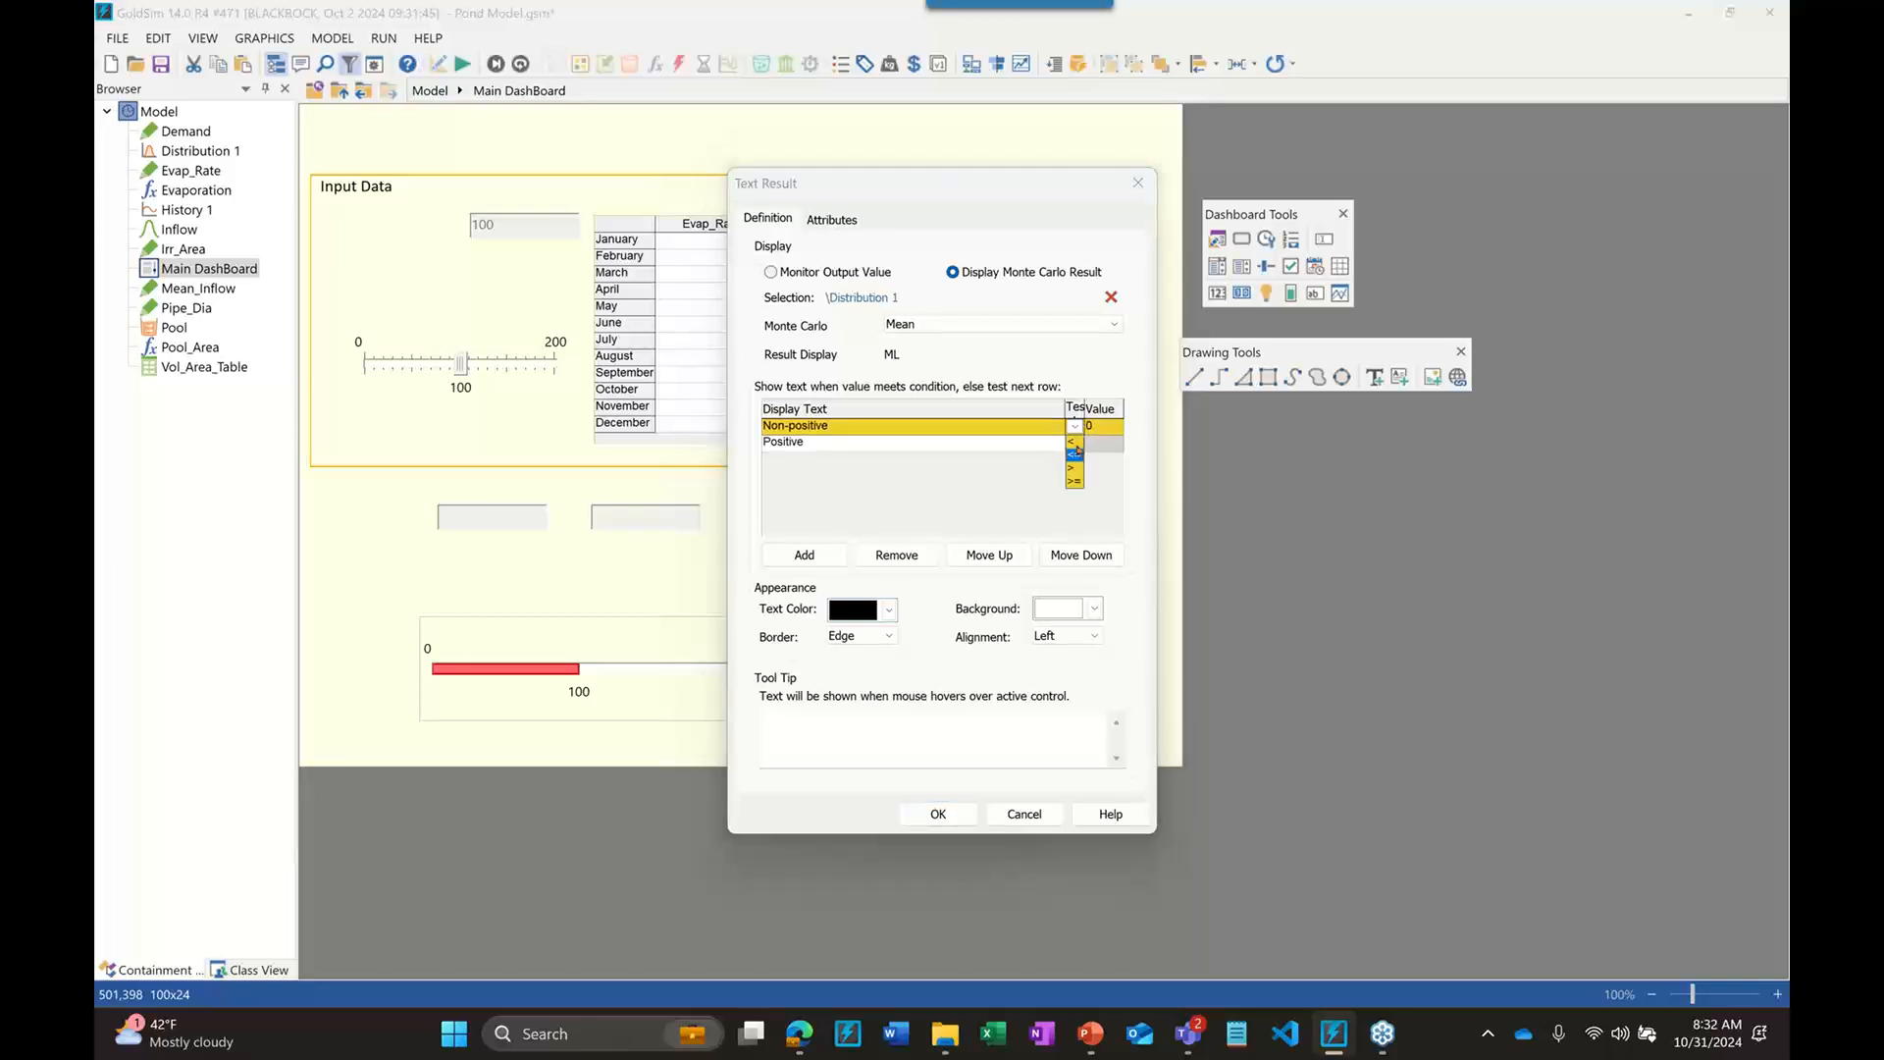
click(1074, 454)
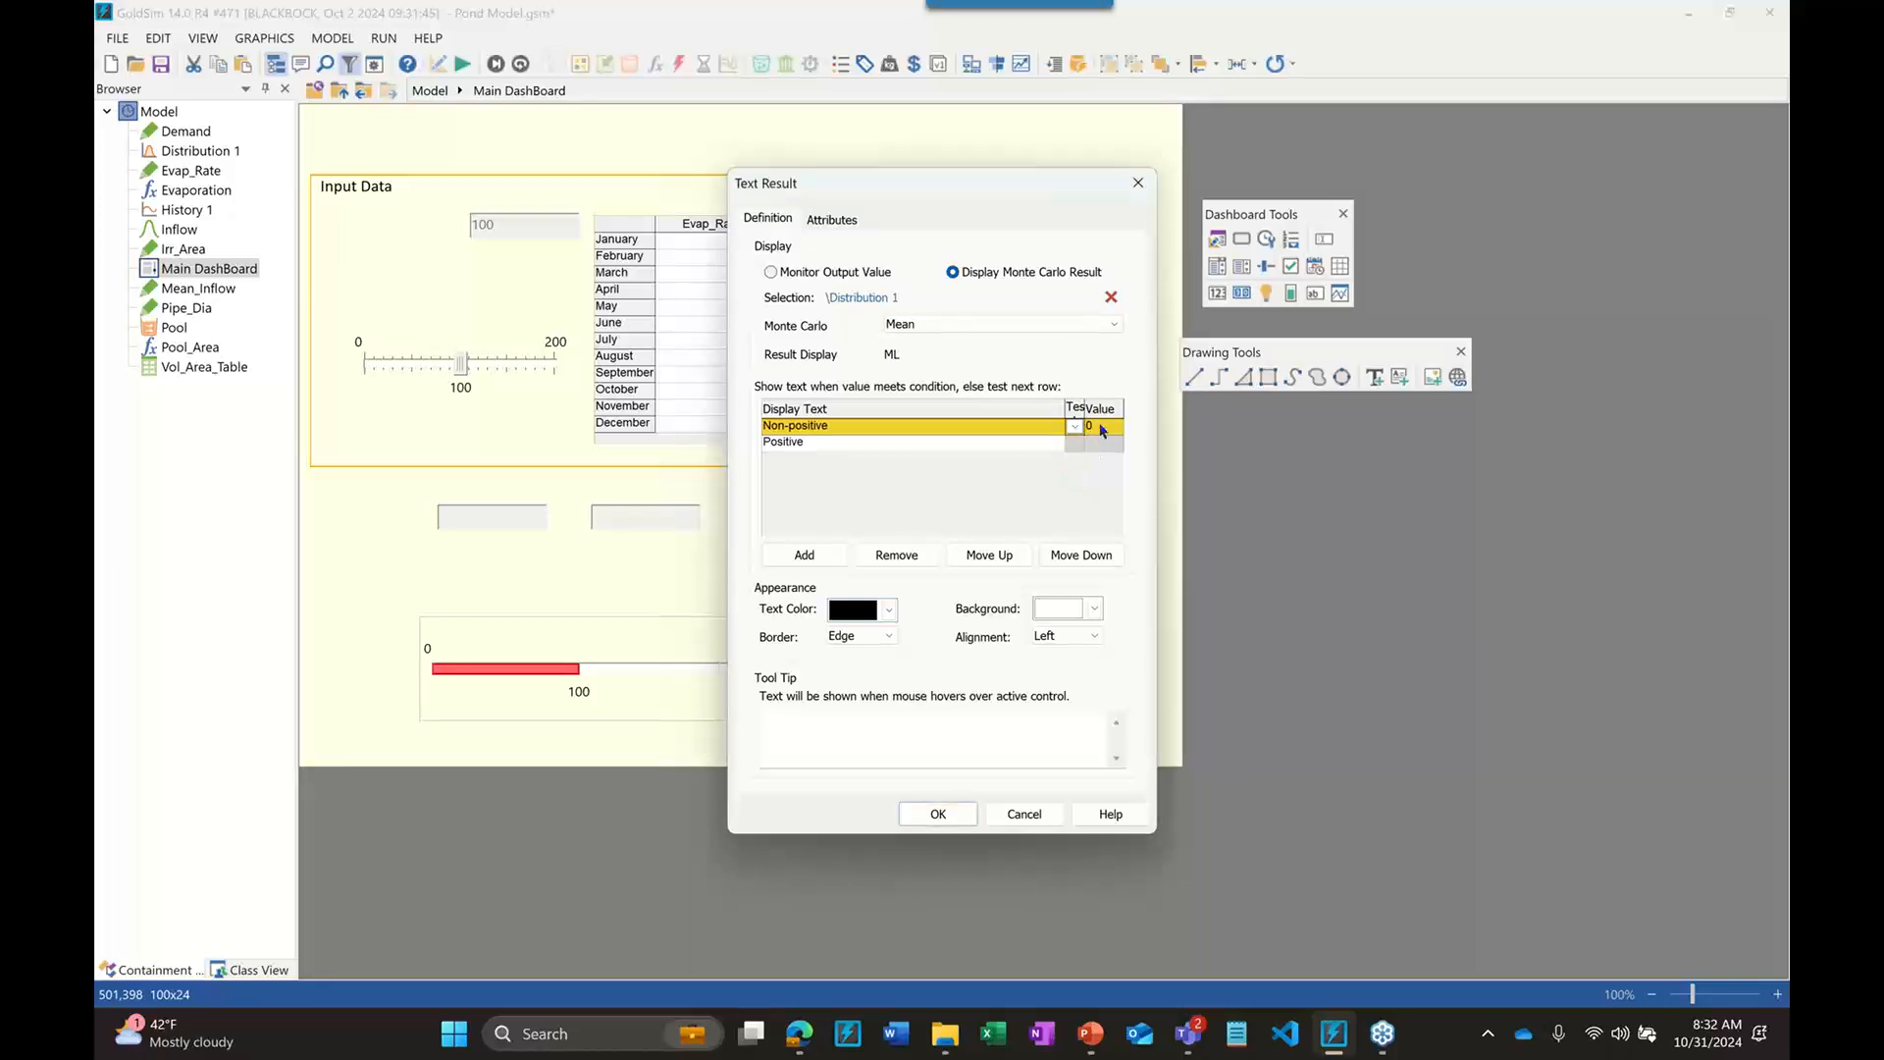
click(1100, 427)
click(1076, 425)
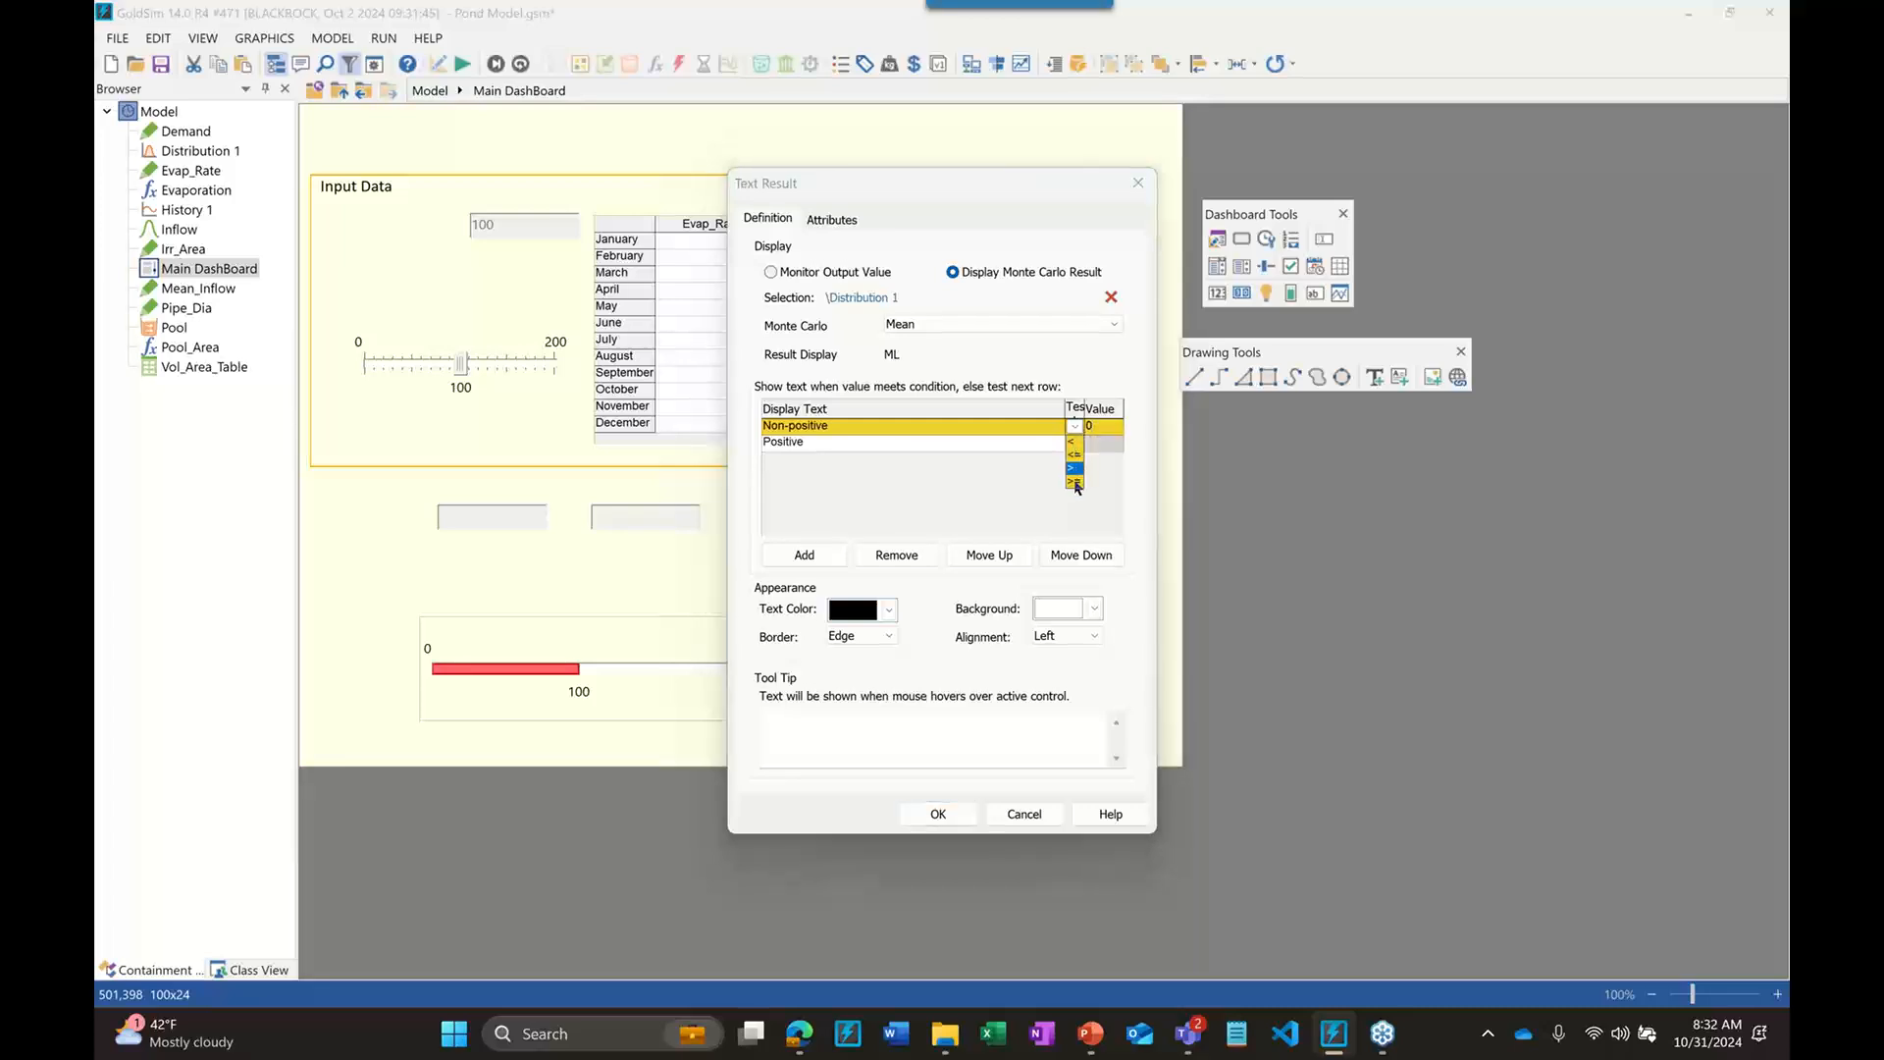
click(1075, 454)
click(1101, 427)
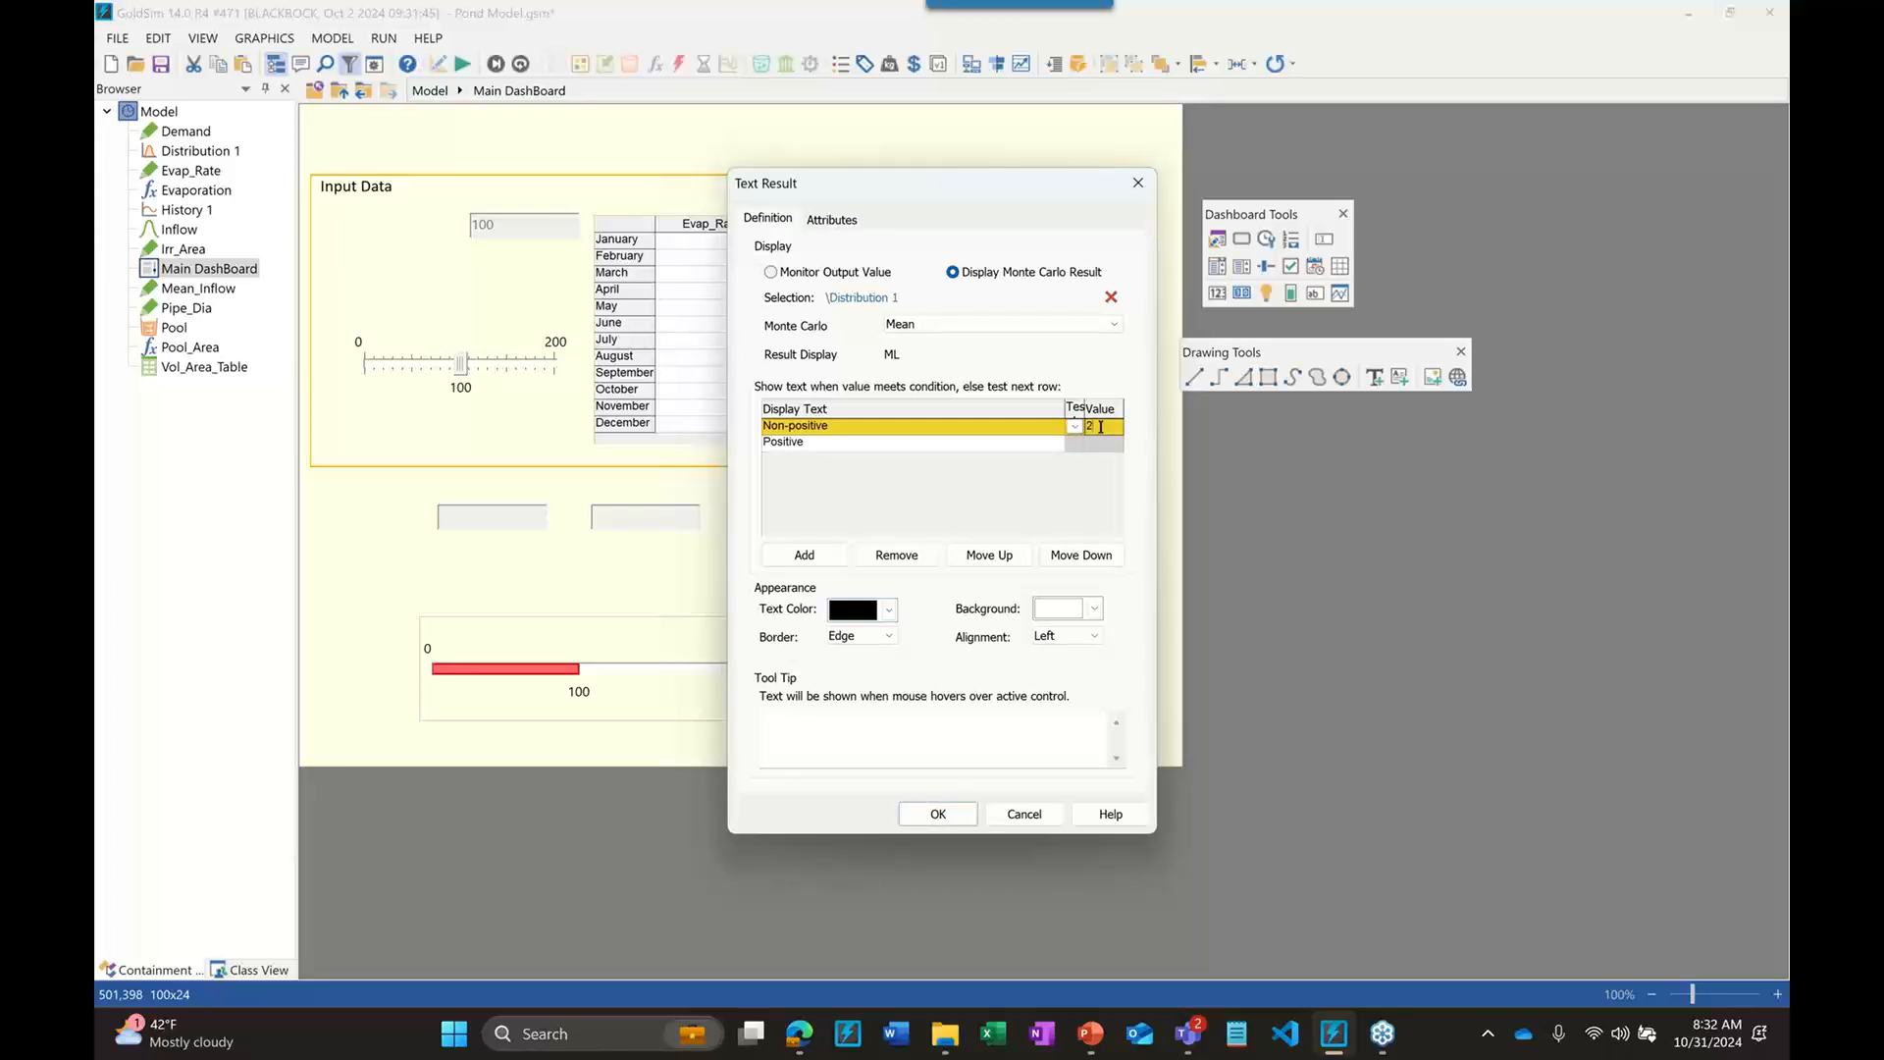
text(2500)
click(840, 432)
text(Fail)
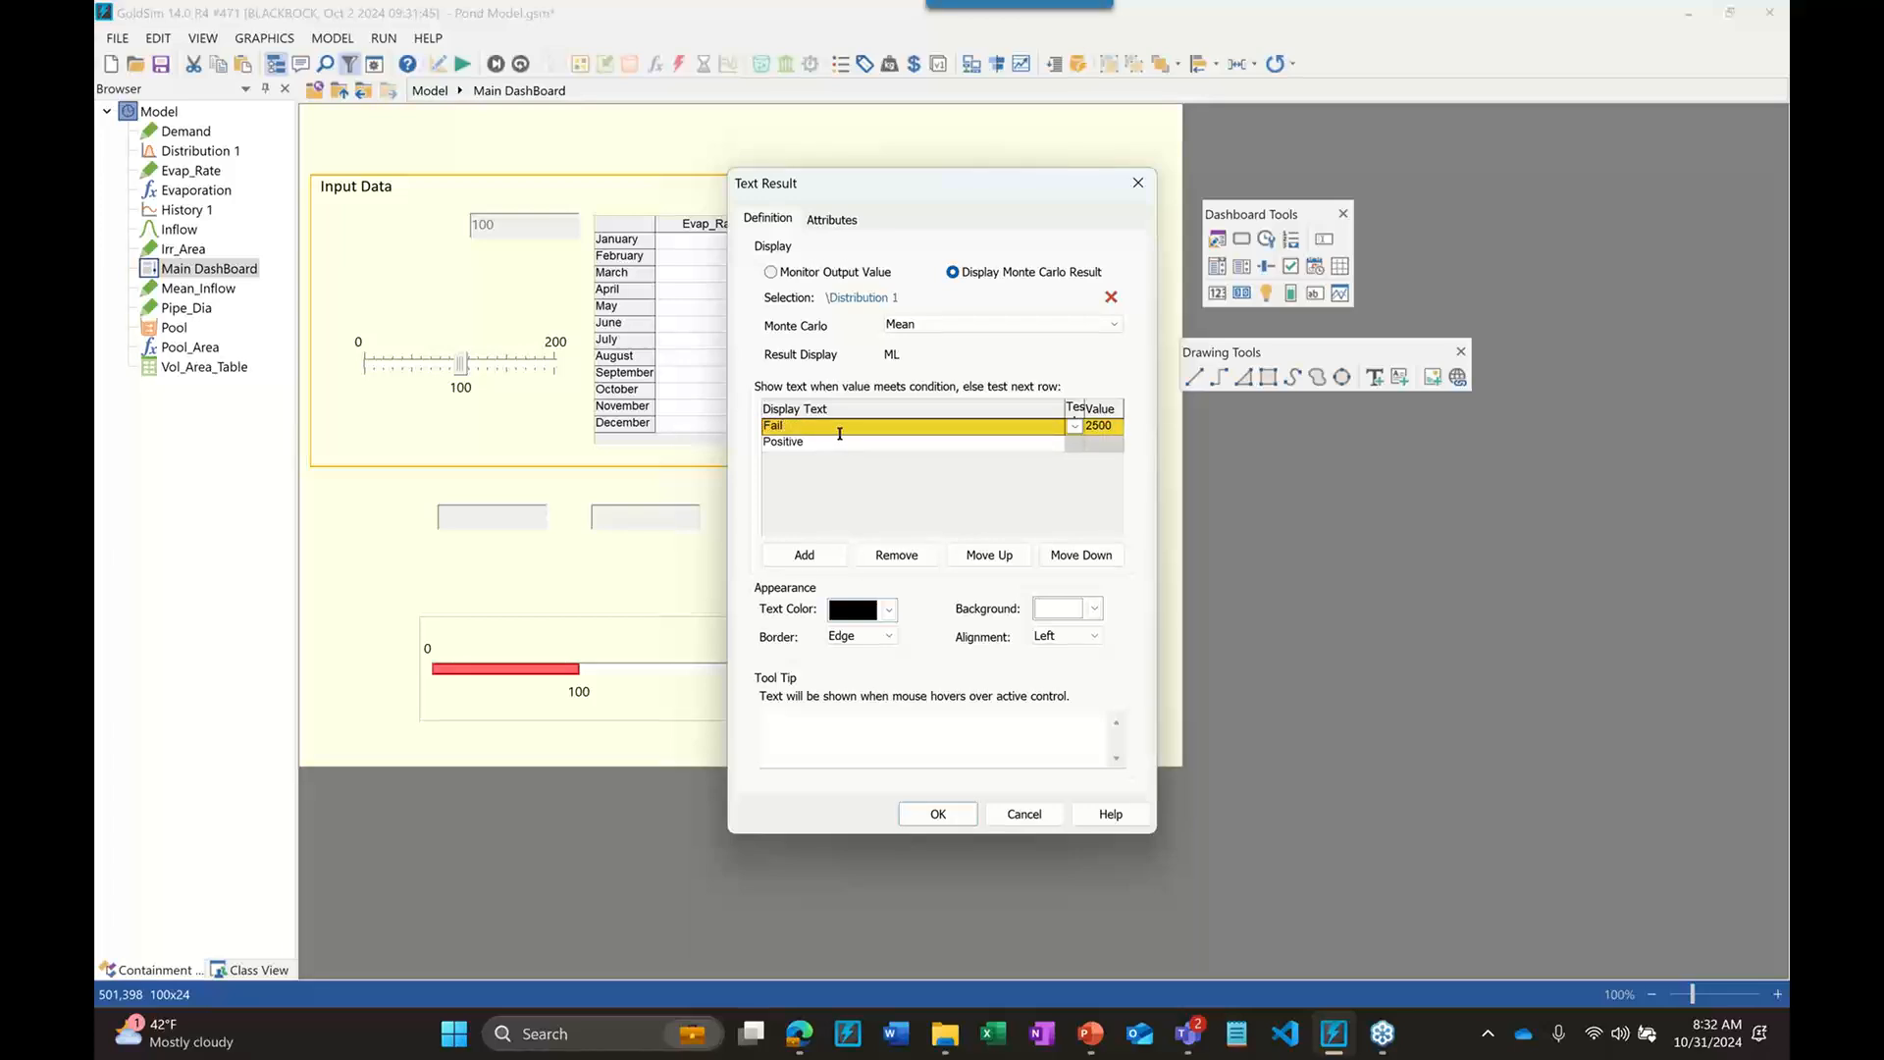
click(842, 441)
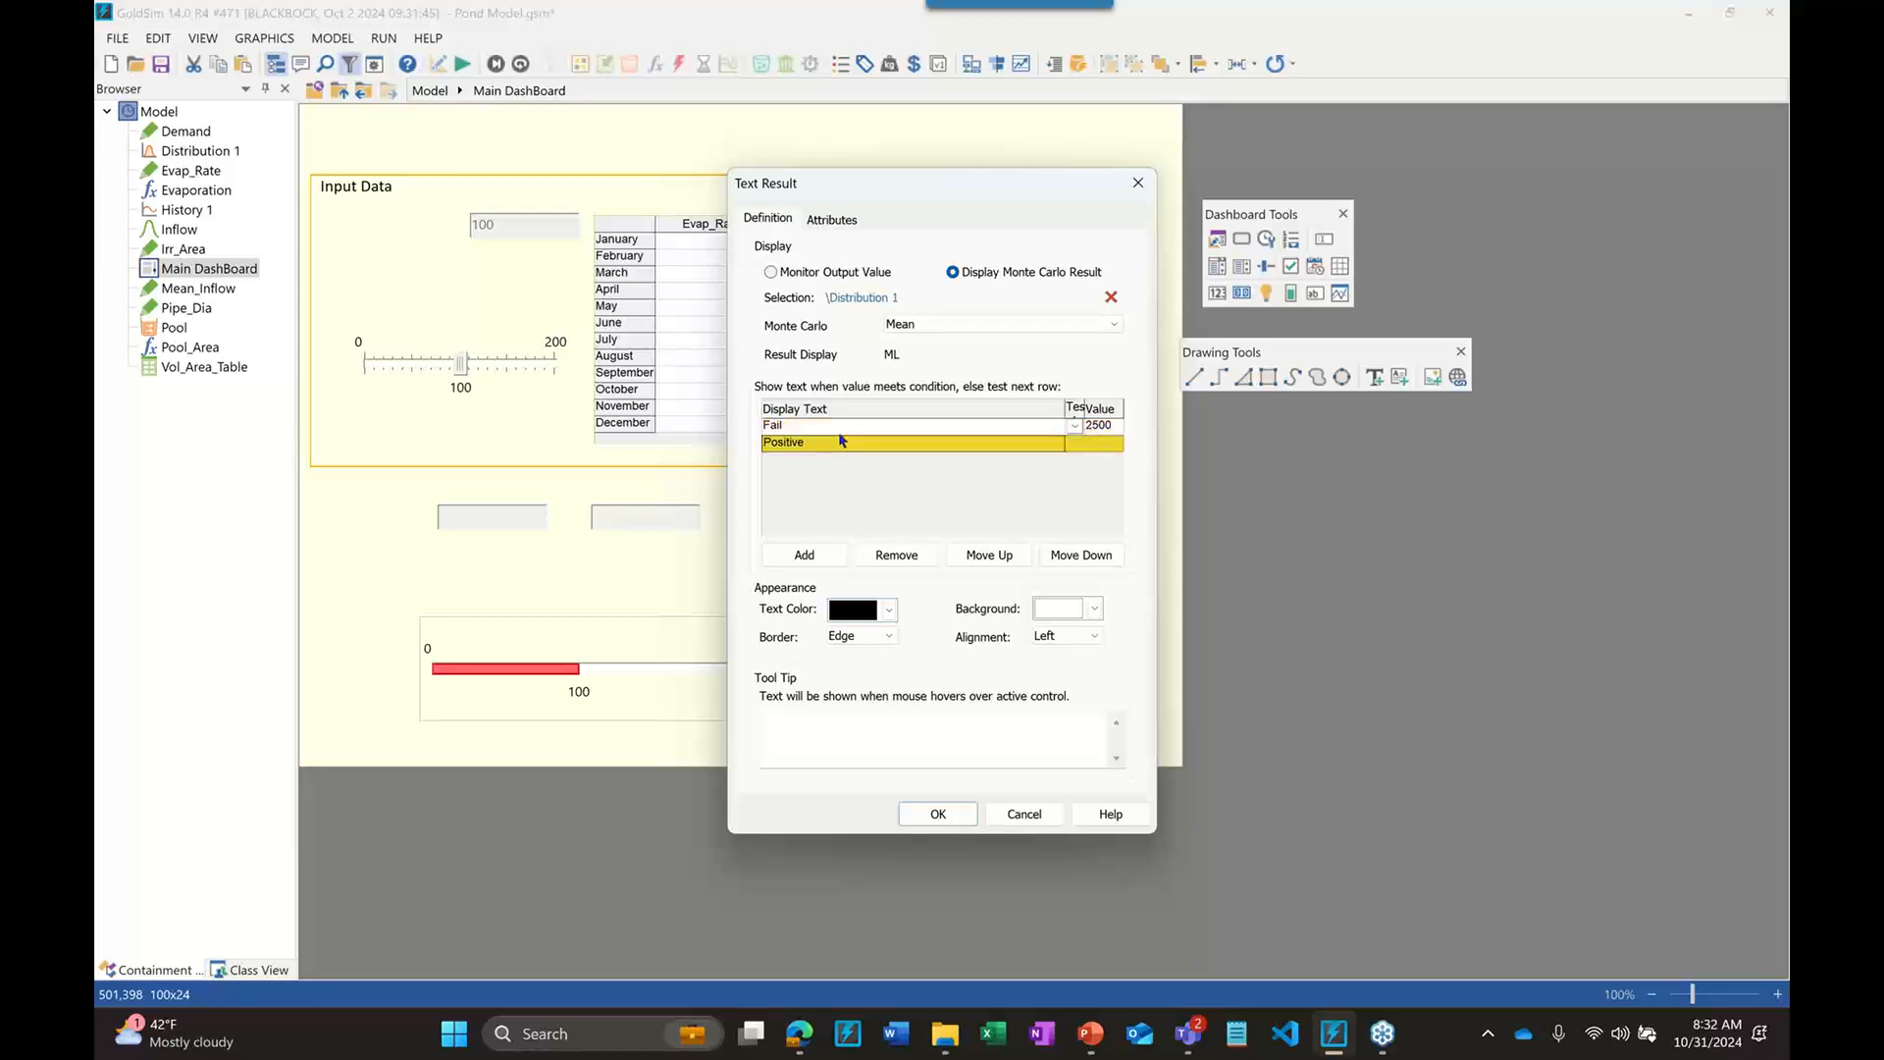
text(Pass)
click(958, 815)
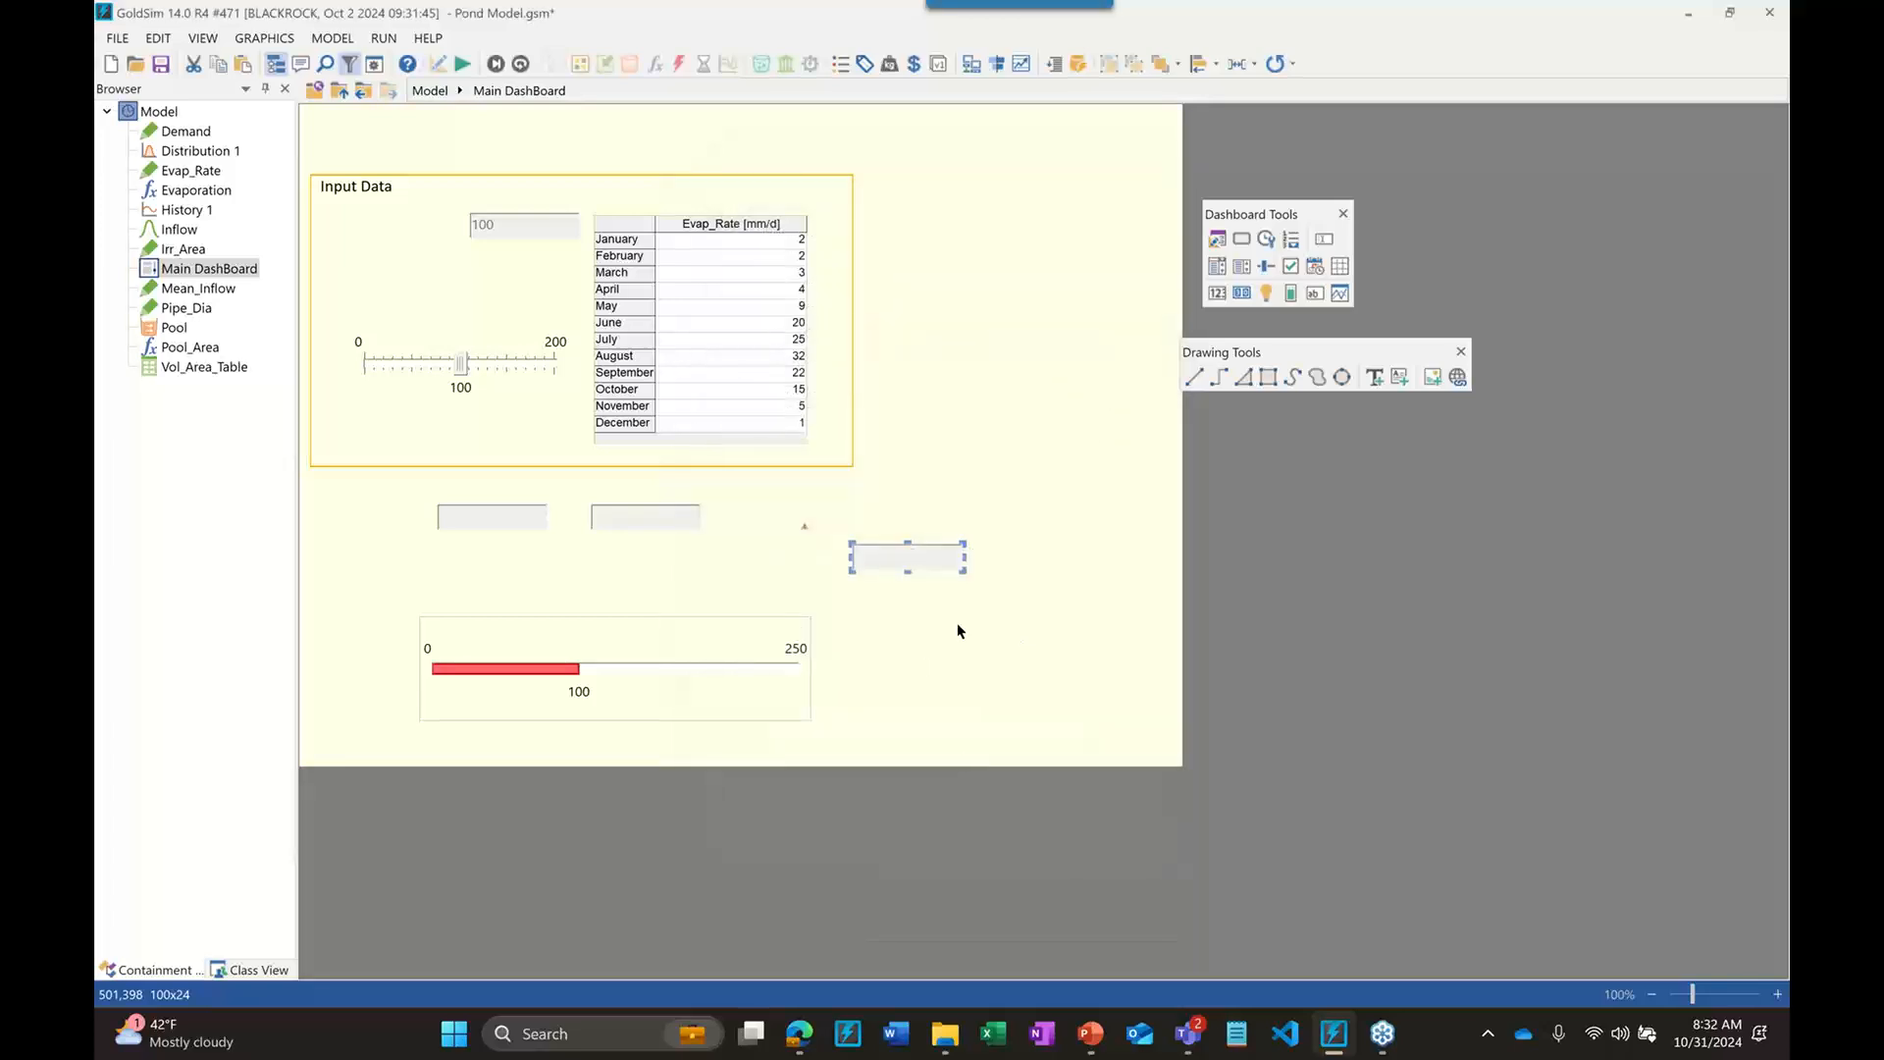
Run the simulation, check the text shown by the text result, and return to edit mode
key(F5)
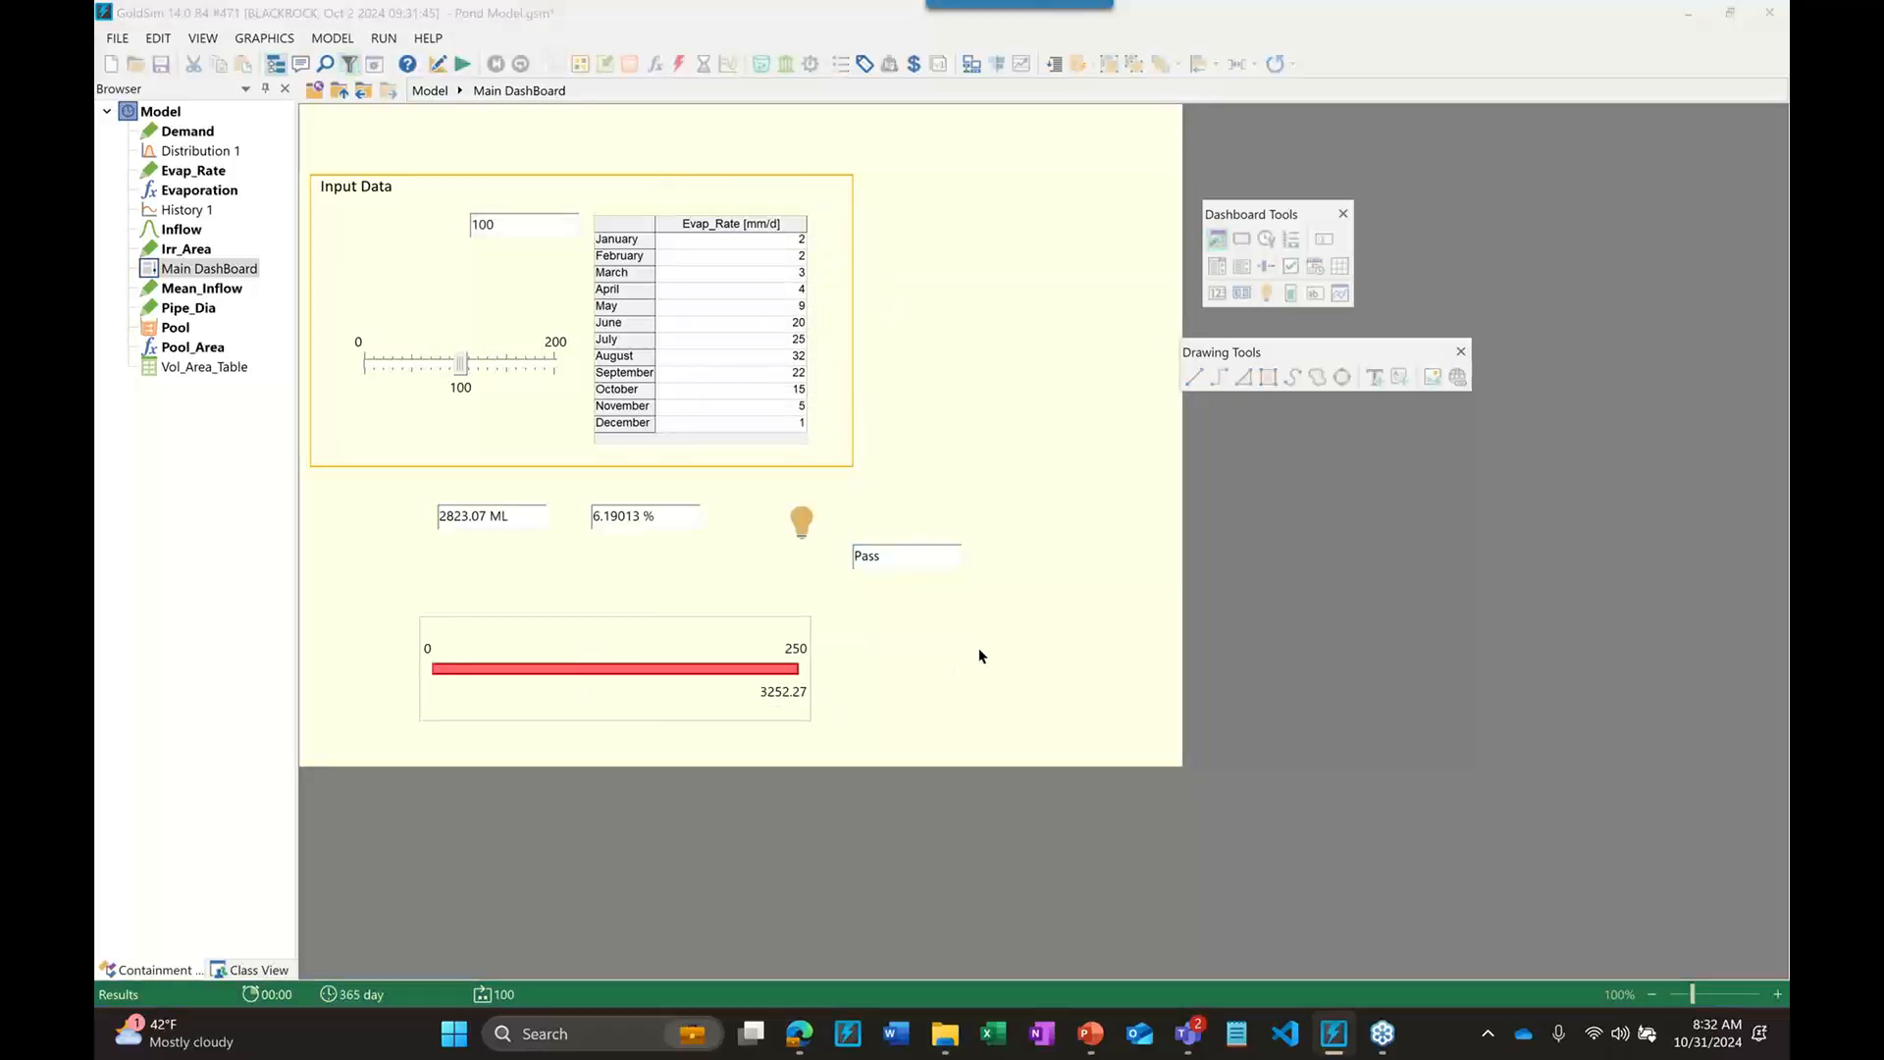
click(944, 549)
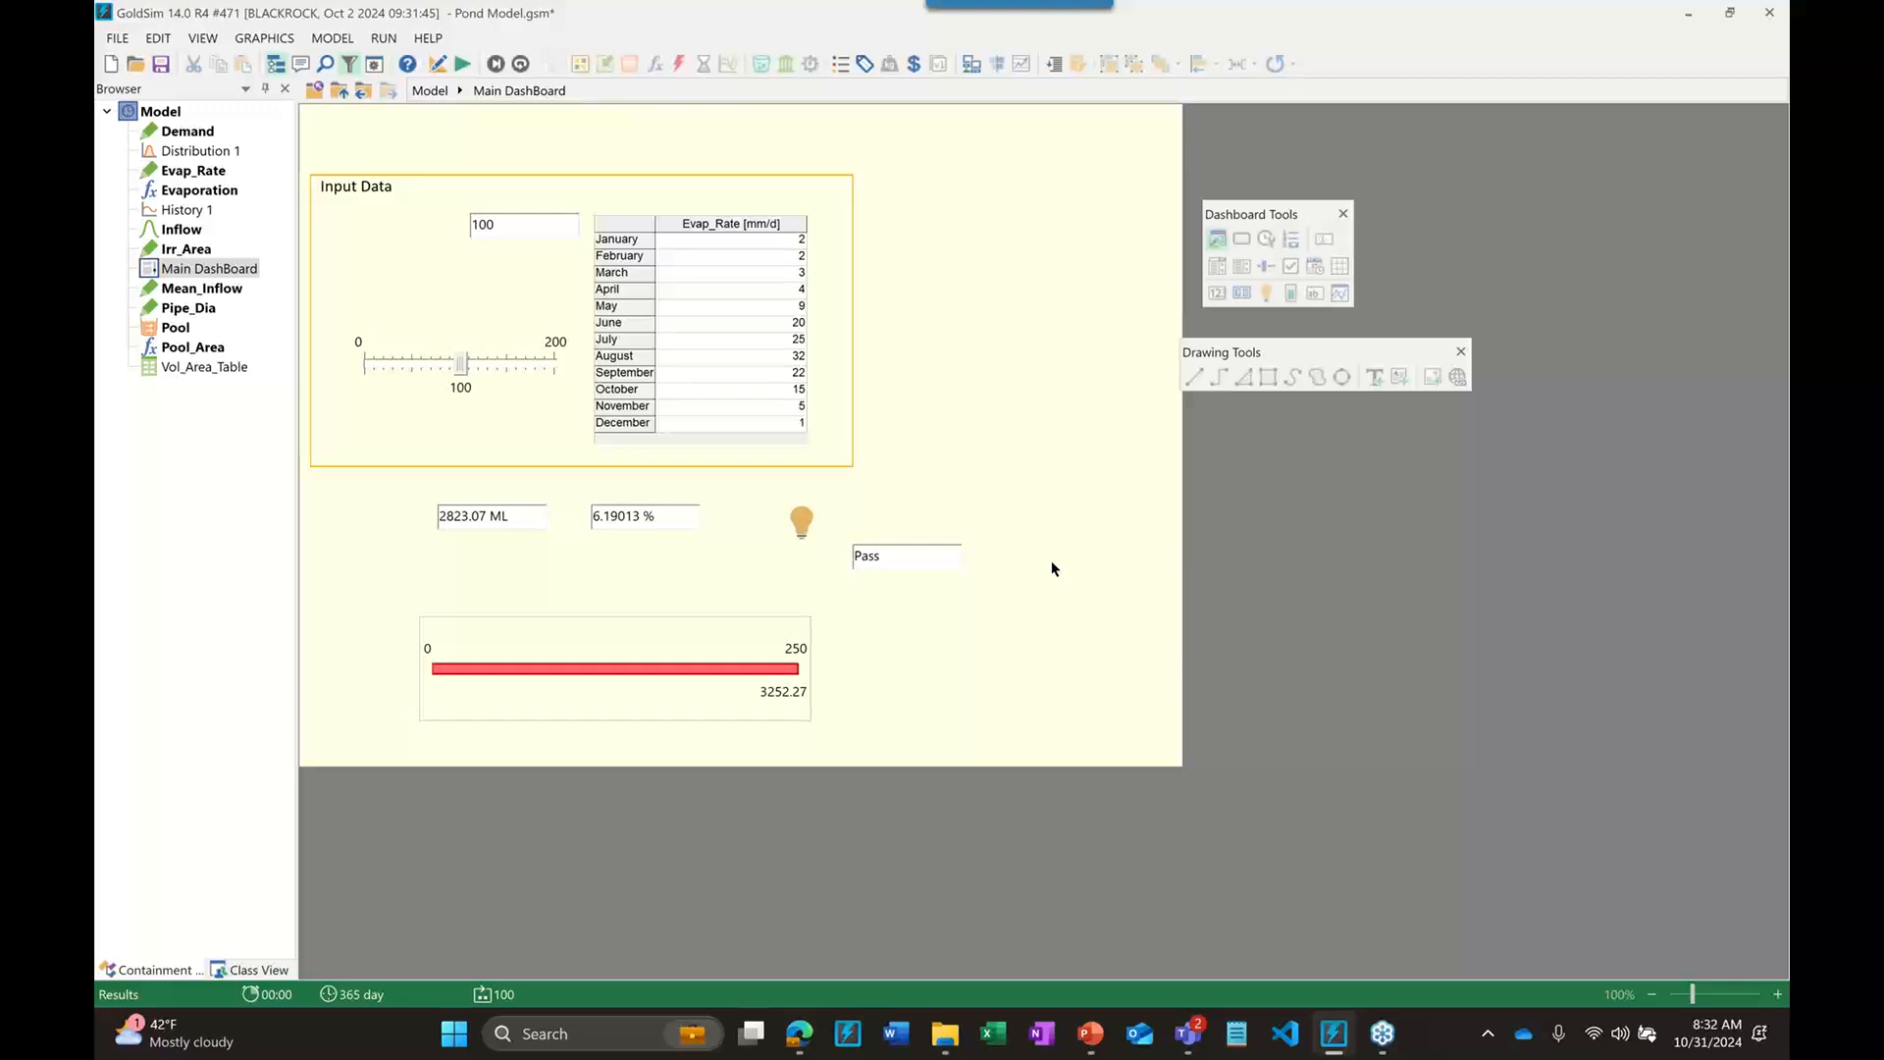
key(F4)
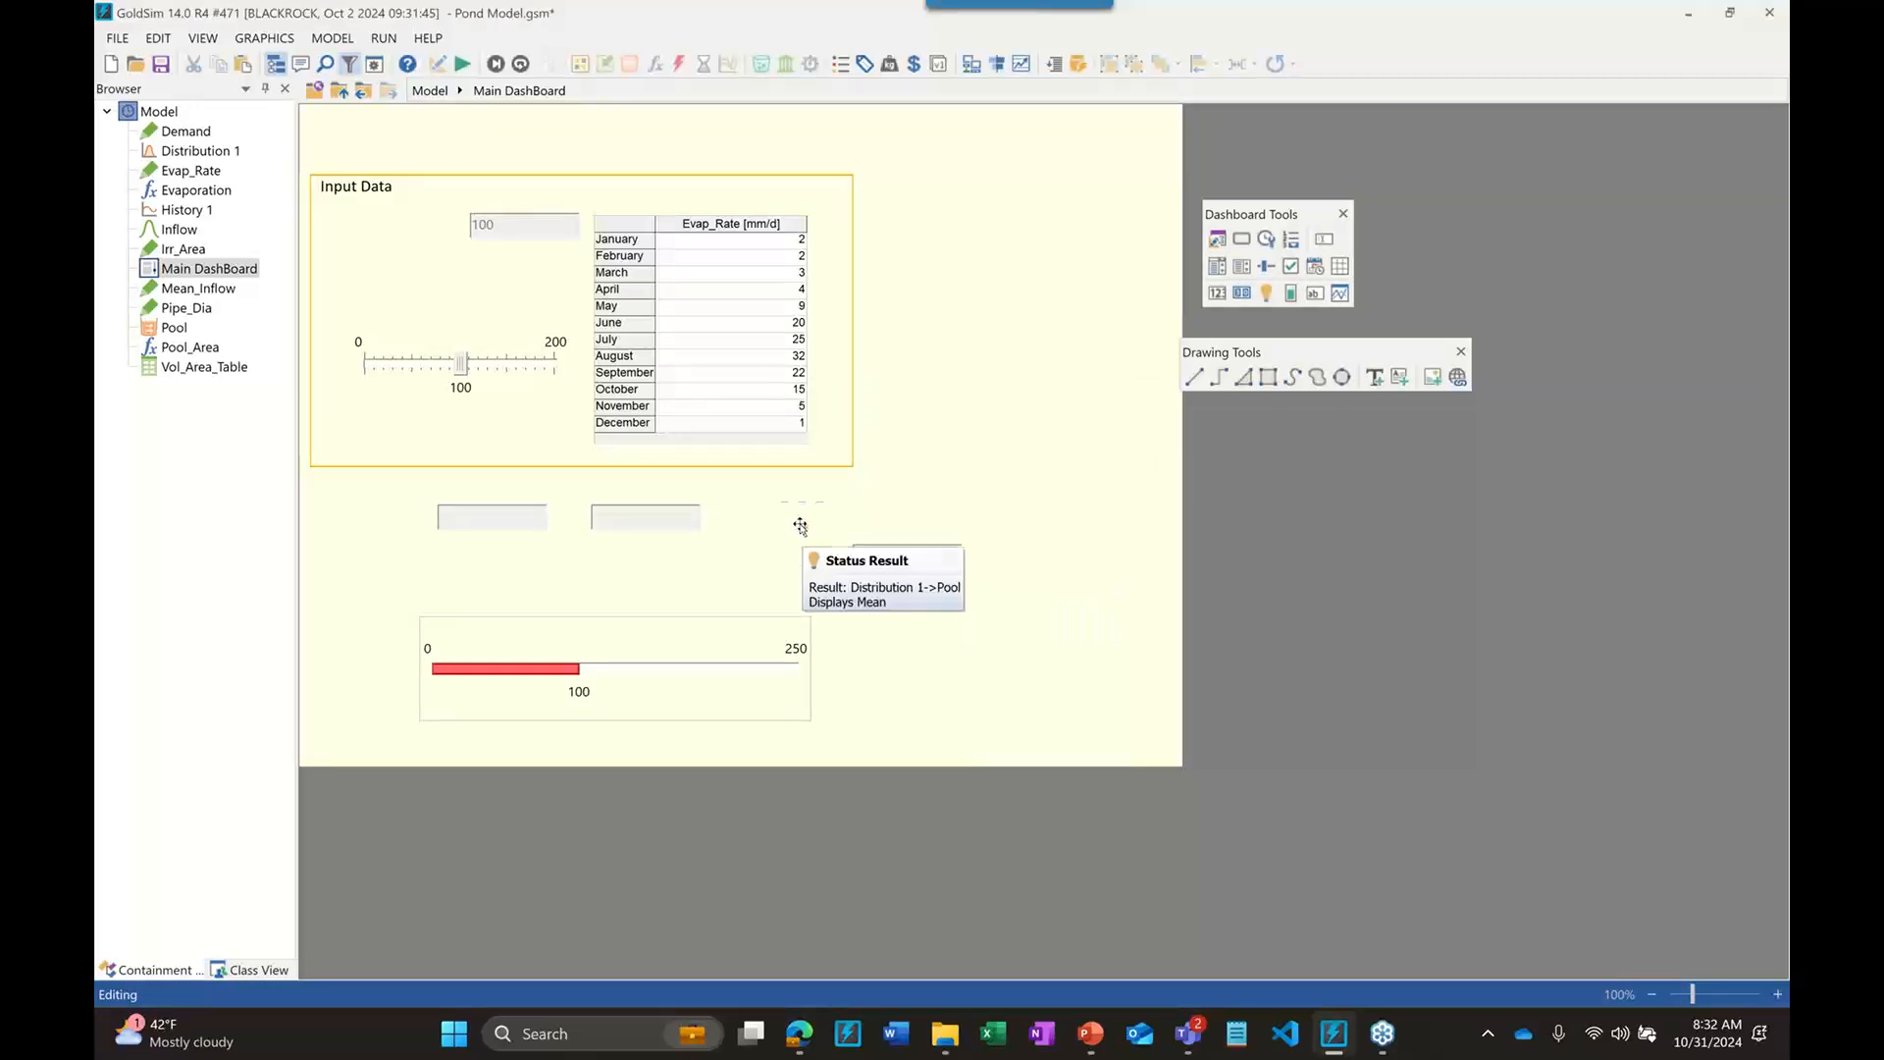
Delete the status light and move the text result into its place, in line with the two result display fields
click(800, 525)
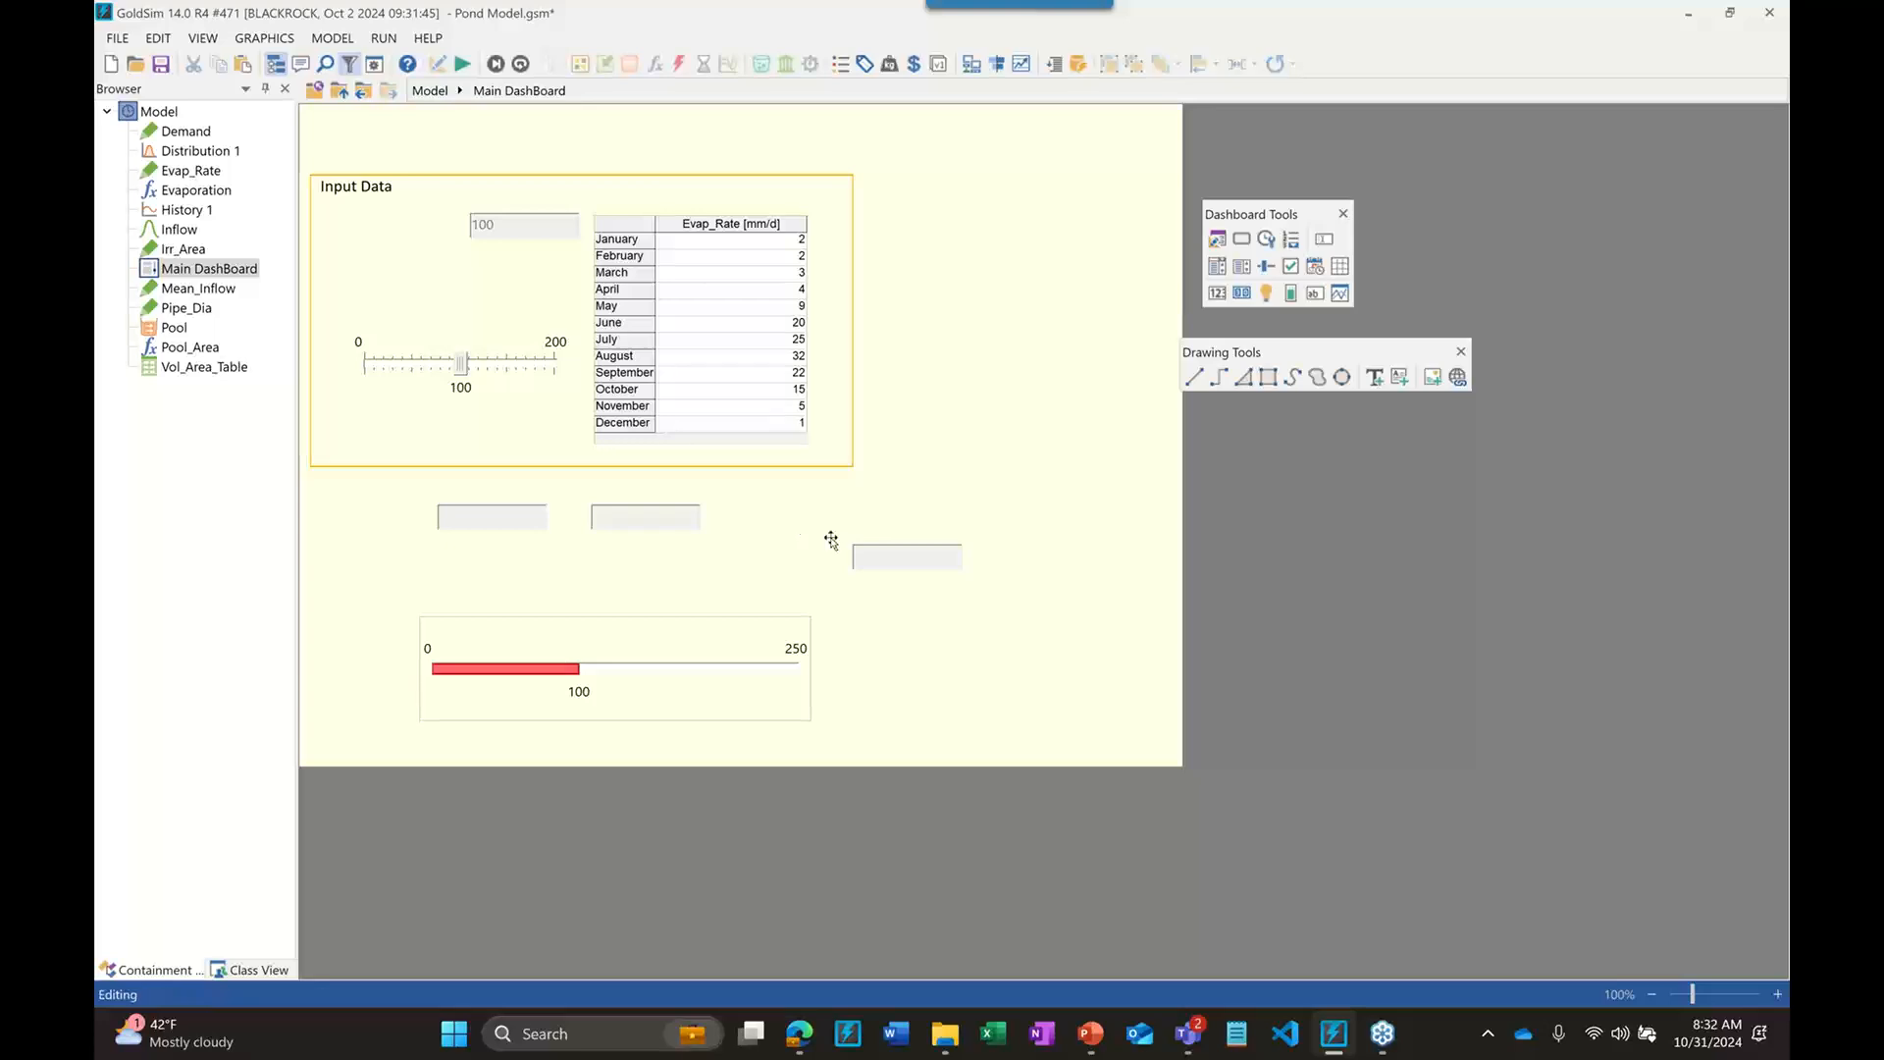
click(905, 557)
drag(904, 557, 769, 518)
Give the text result a pale yellow background matching the dashboard and remove its border
double_click(746, 512)
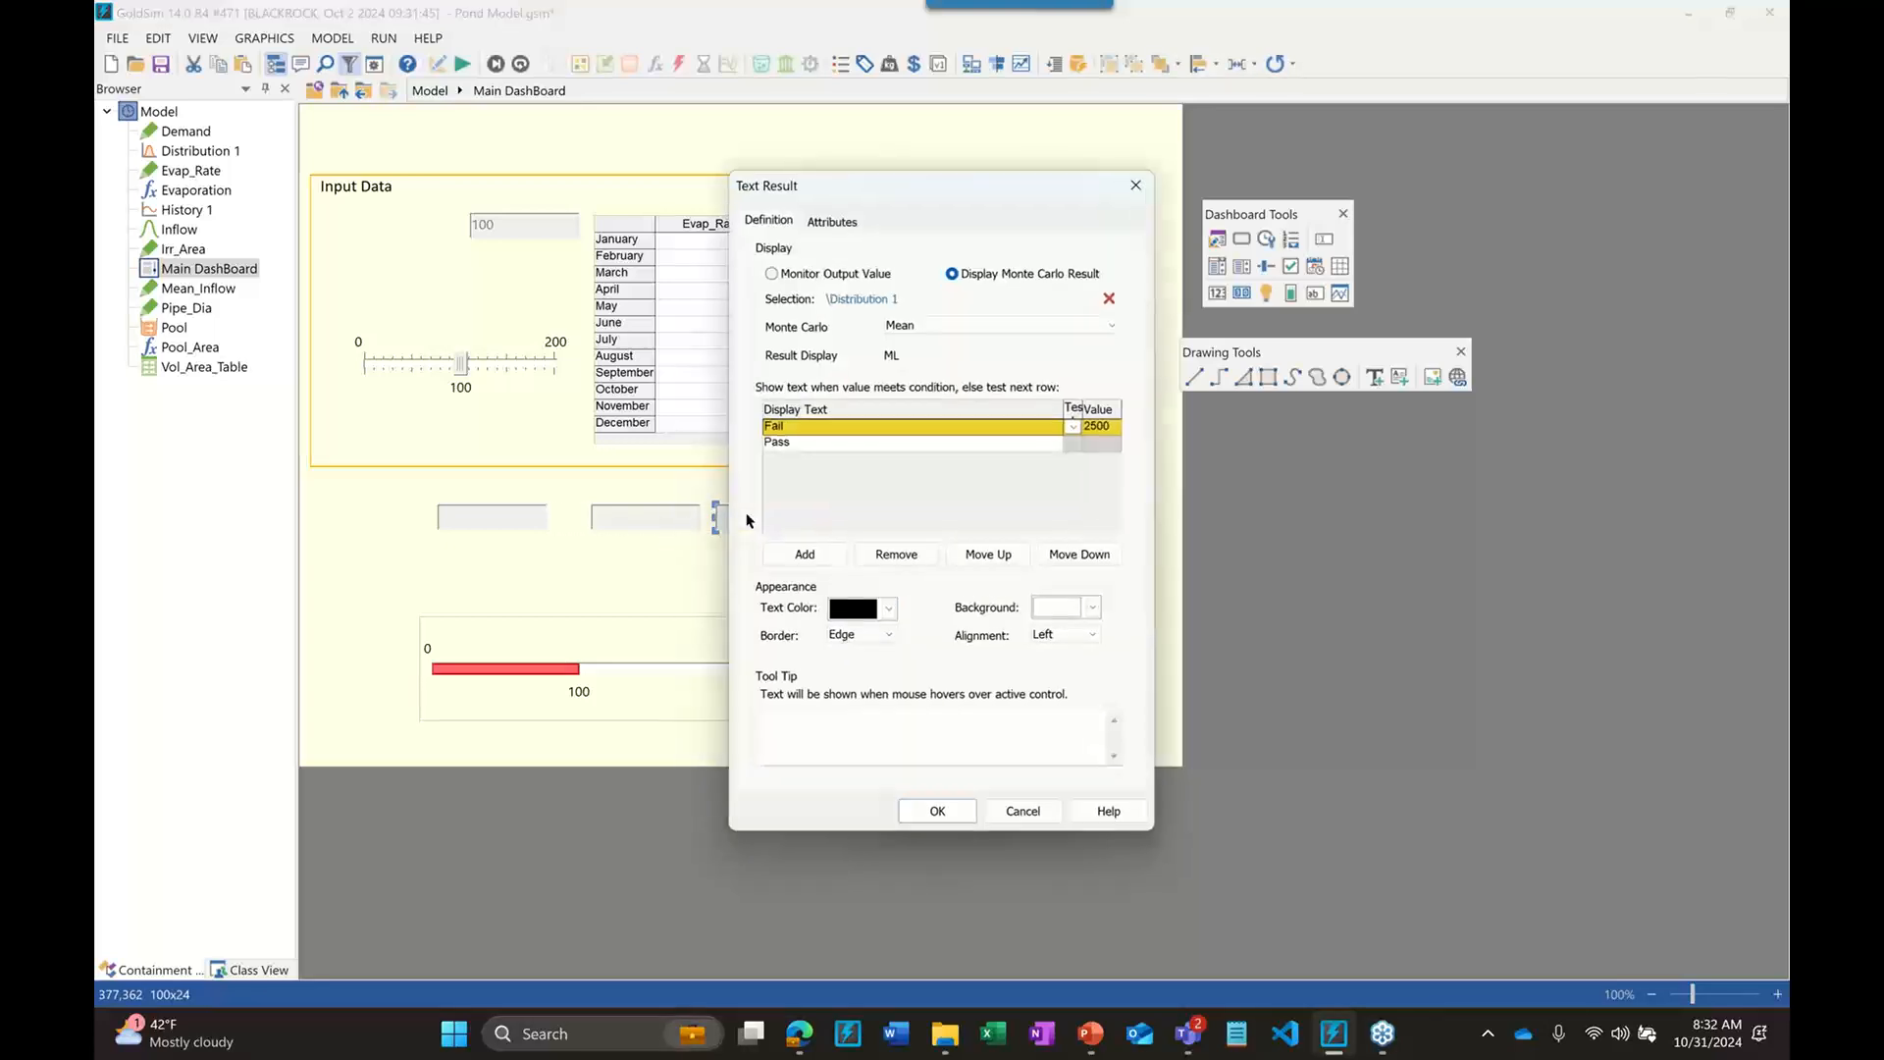
click(1094, 609)
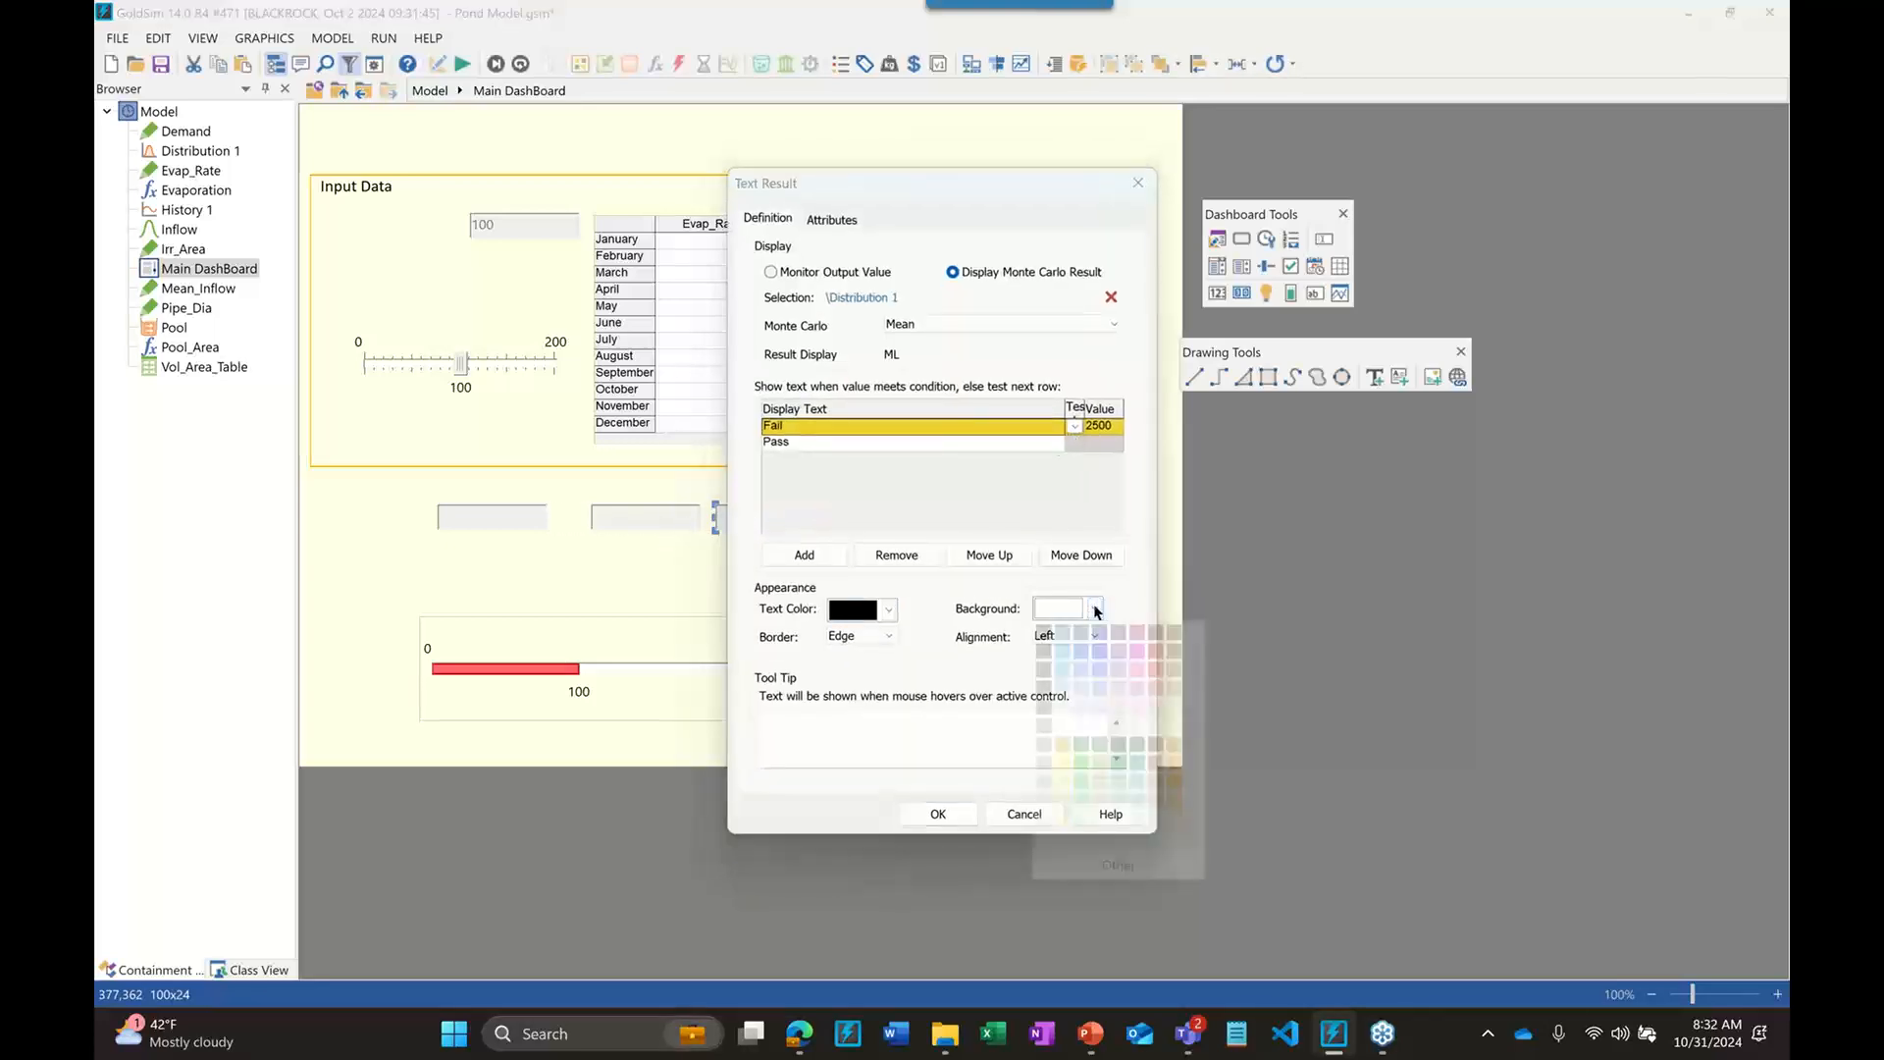
click(1190, 632)
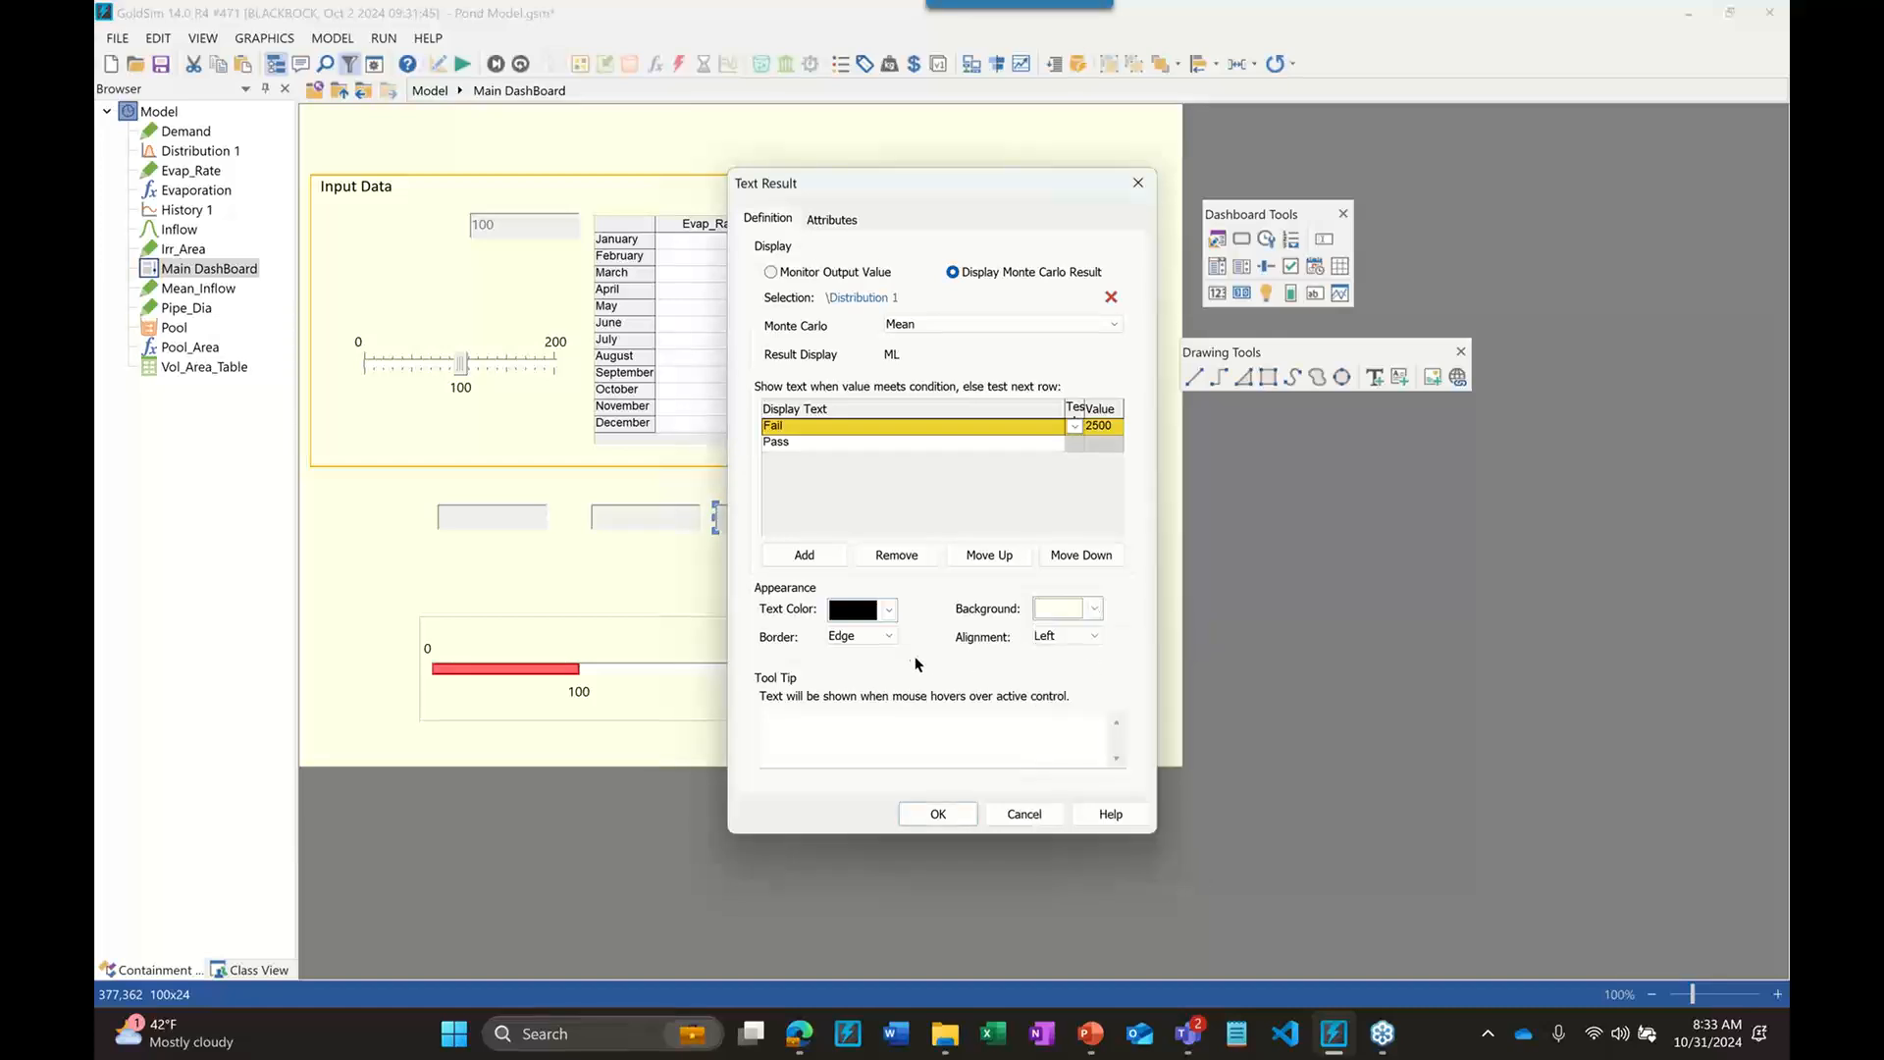
click(887, 637)
click(953, 815)
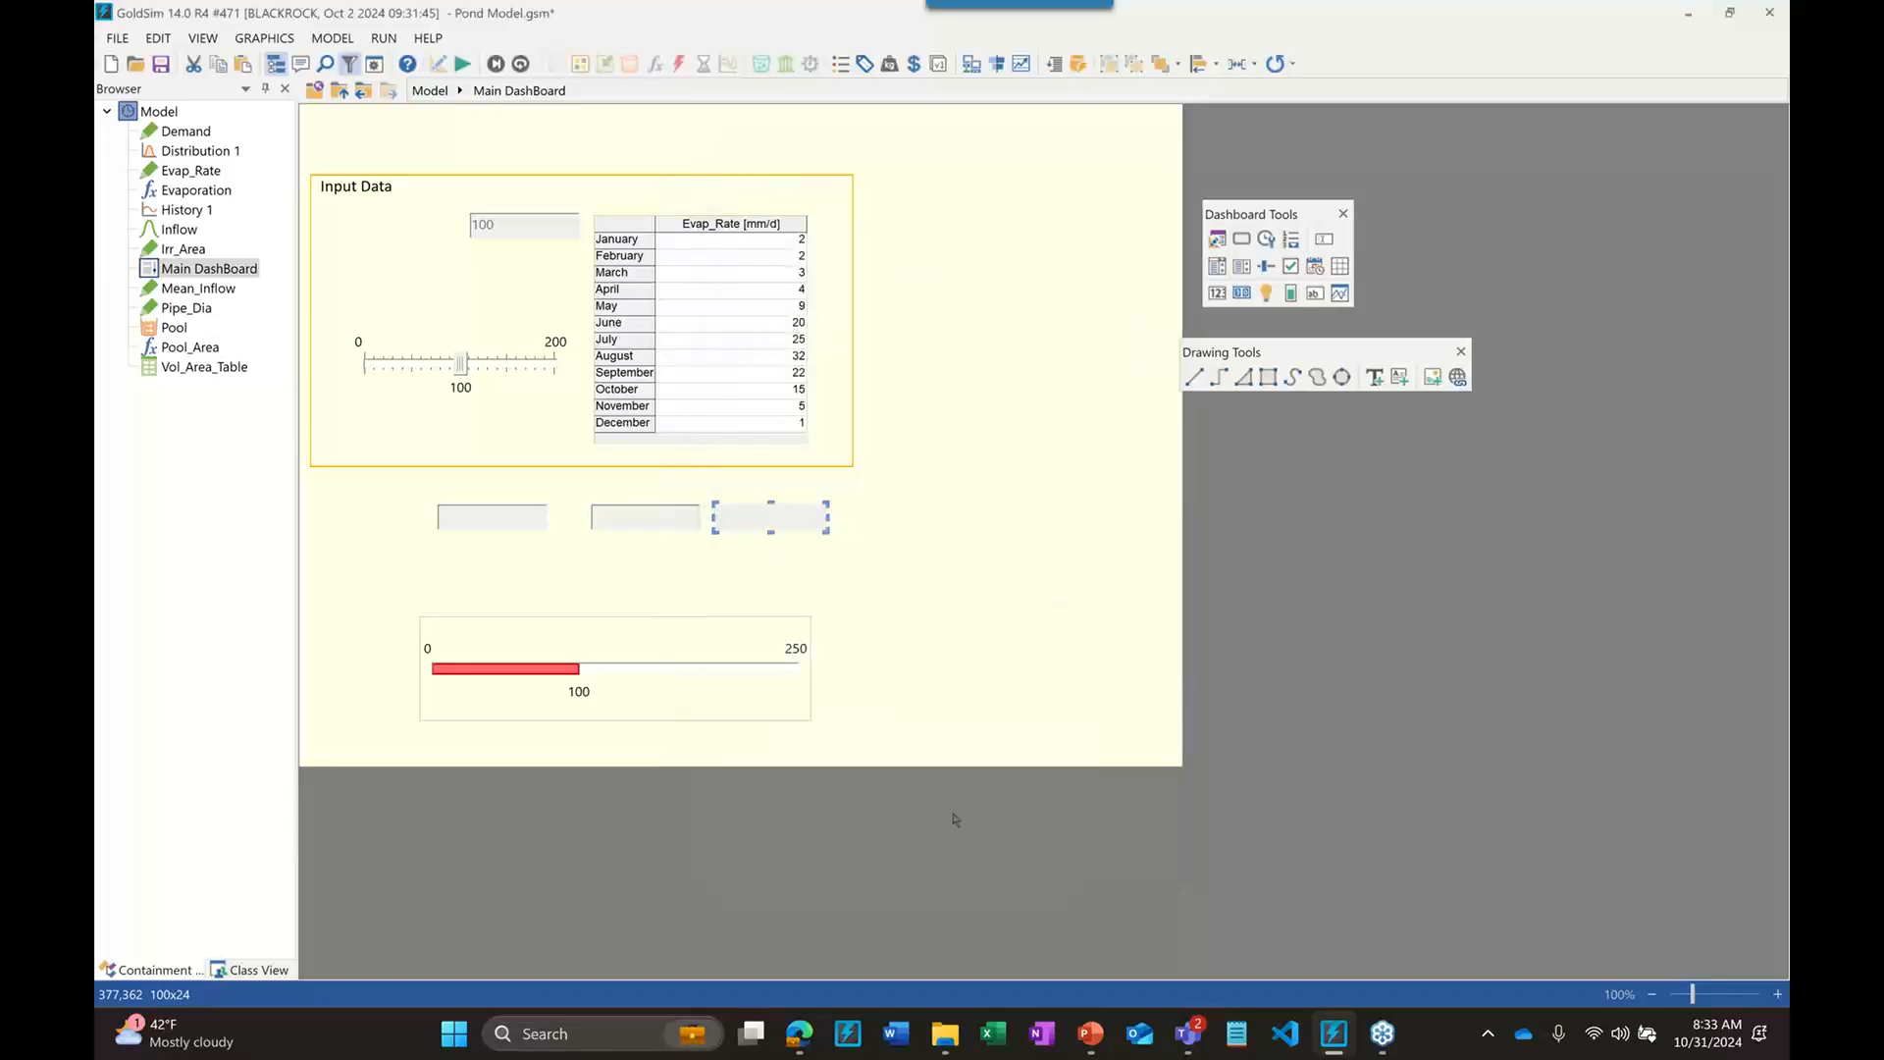
Run the simulation, check how the restyled text result looks, and return to edit mode
key(F5)
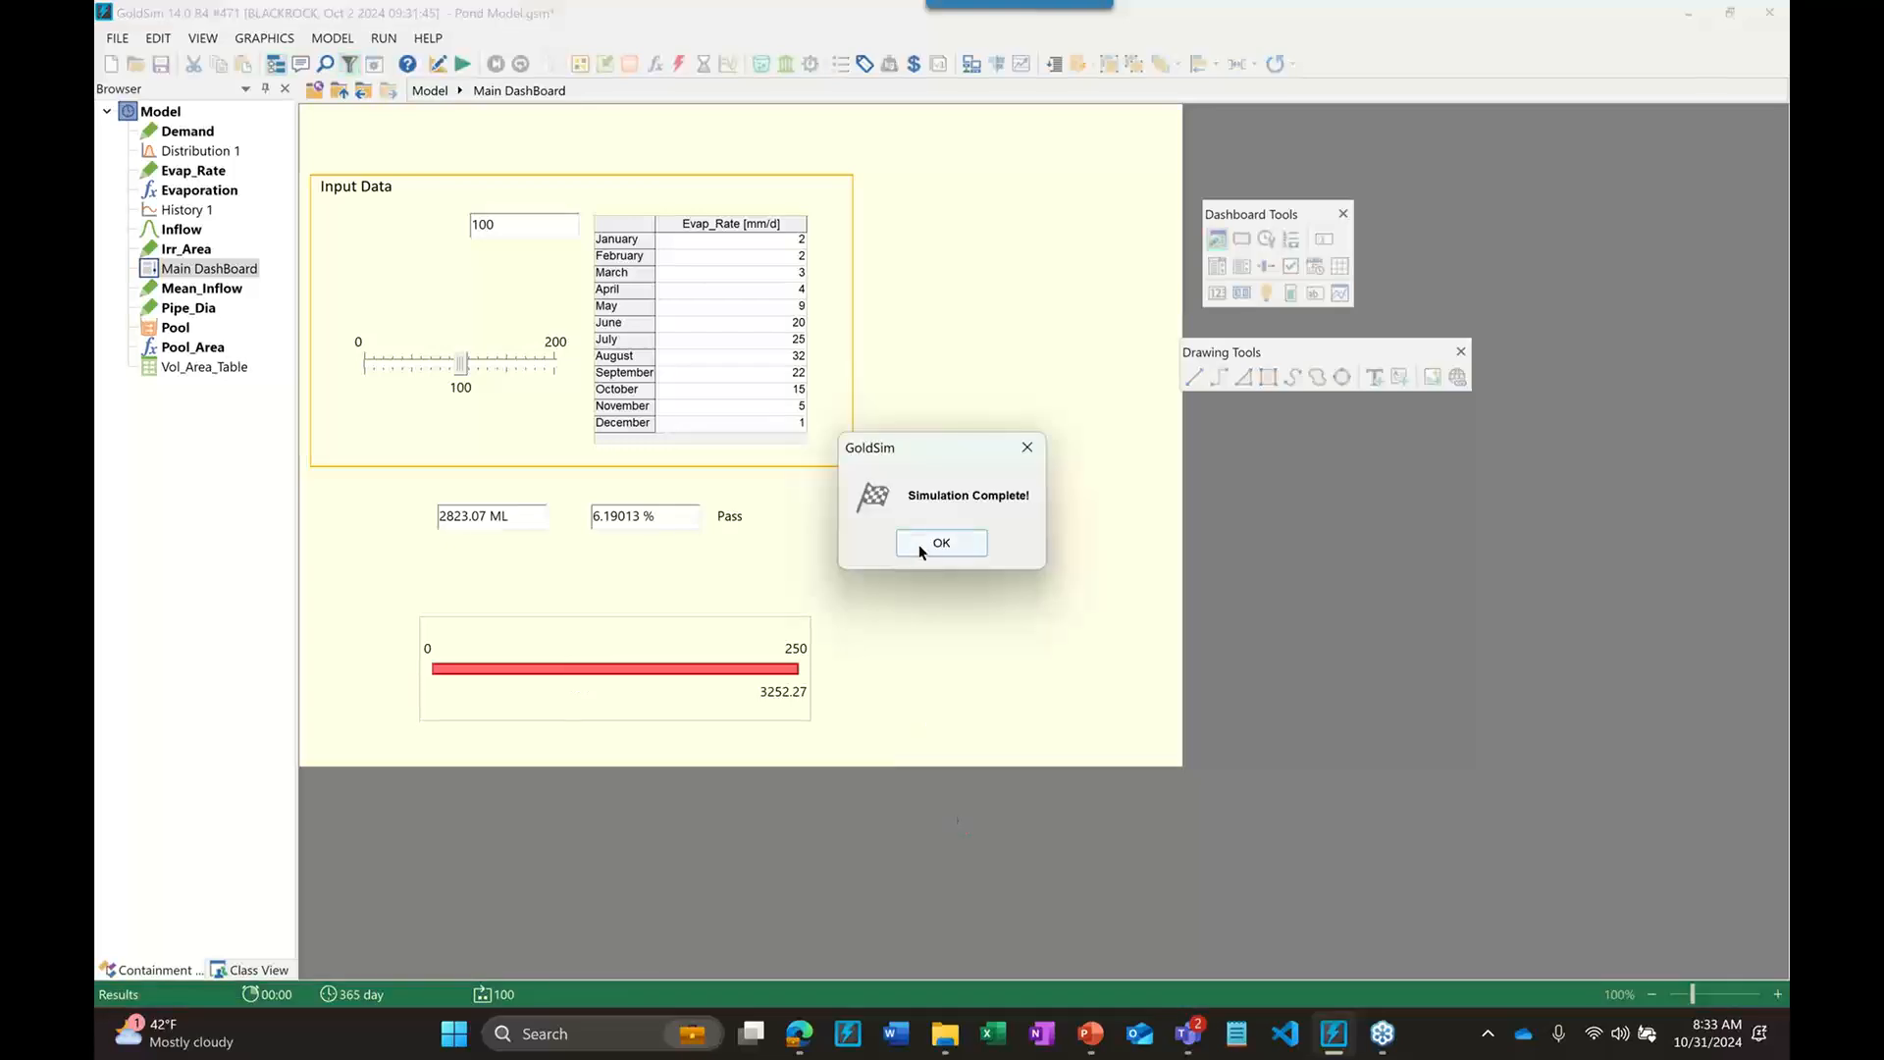
click(940, 543)
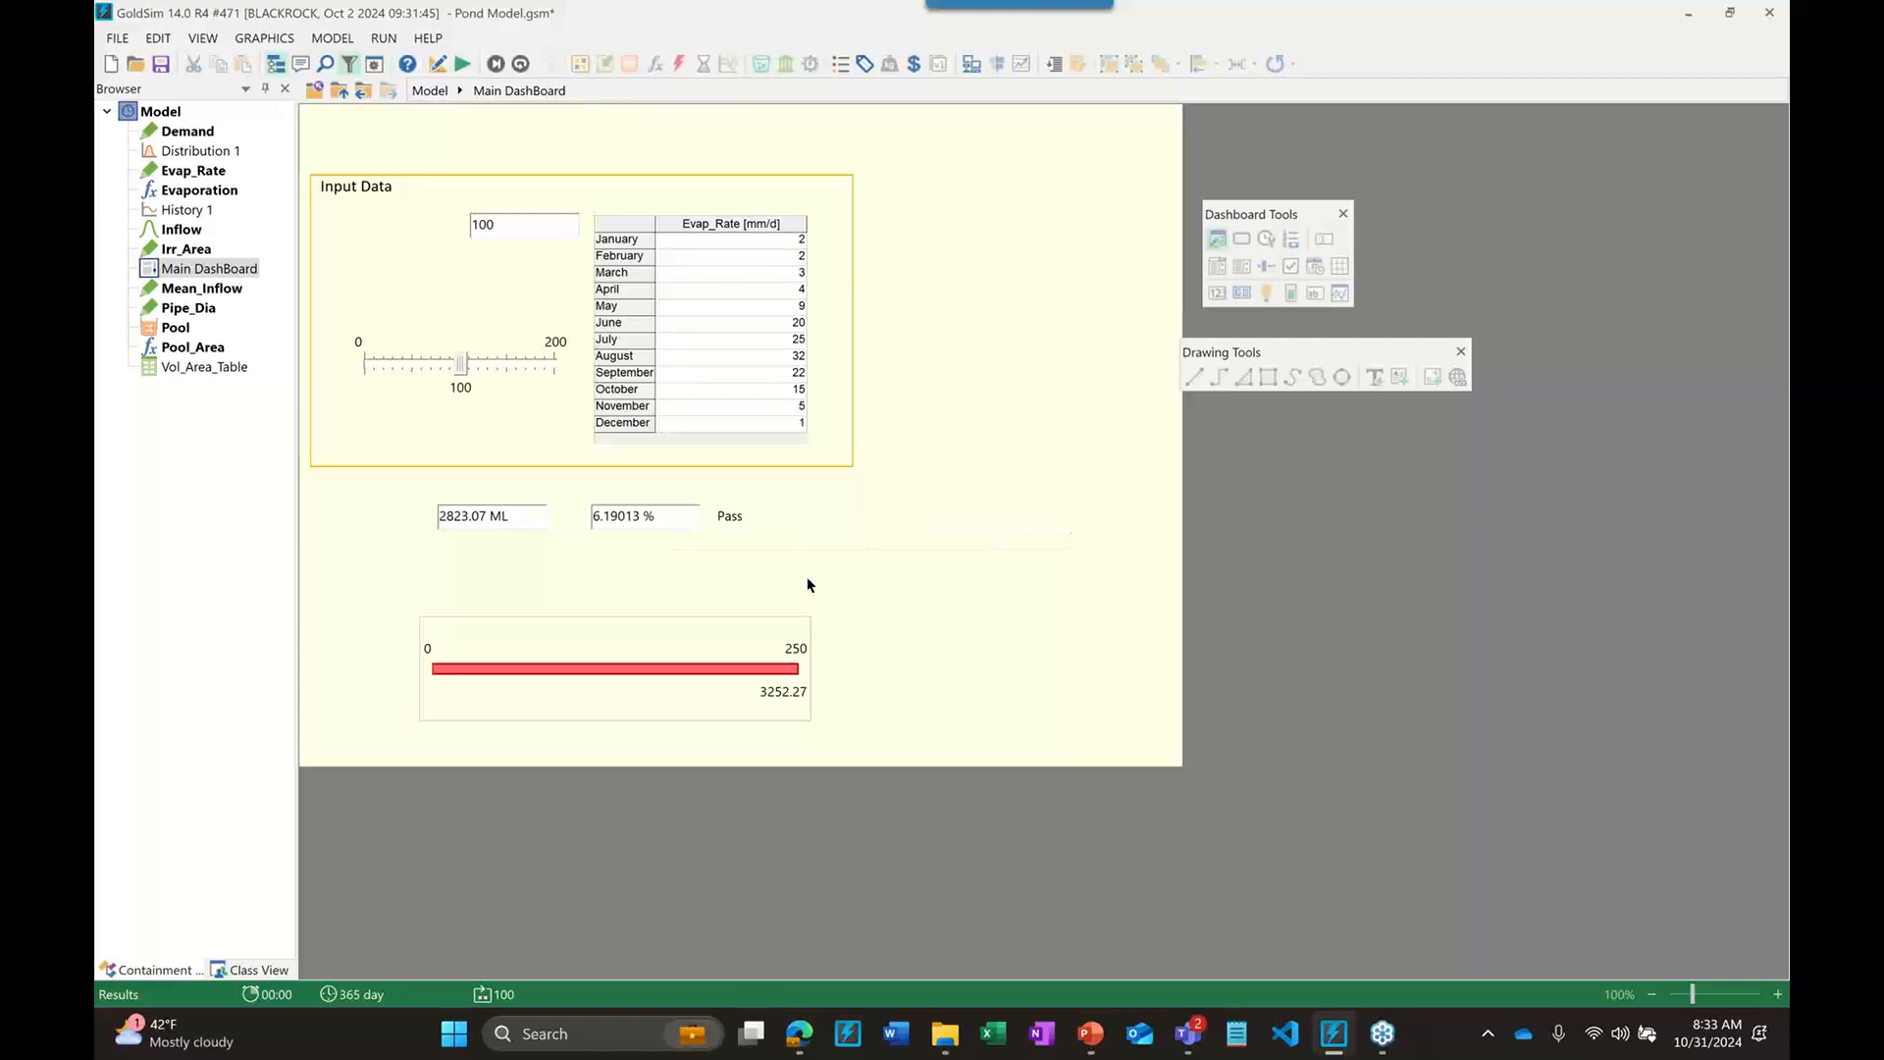
key(F4)
key(Return)
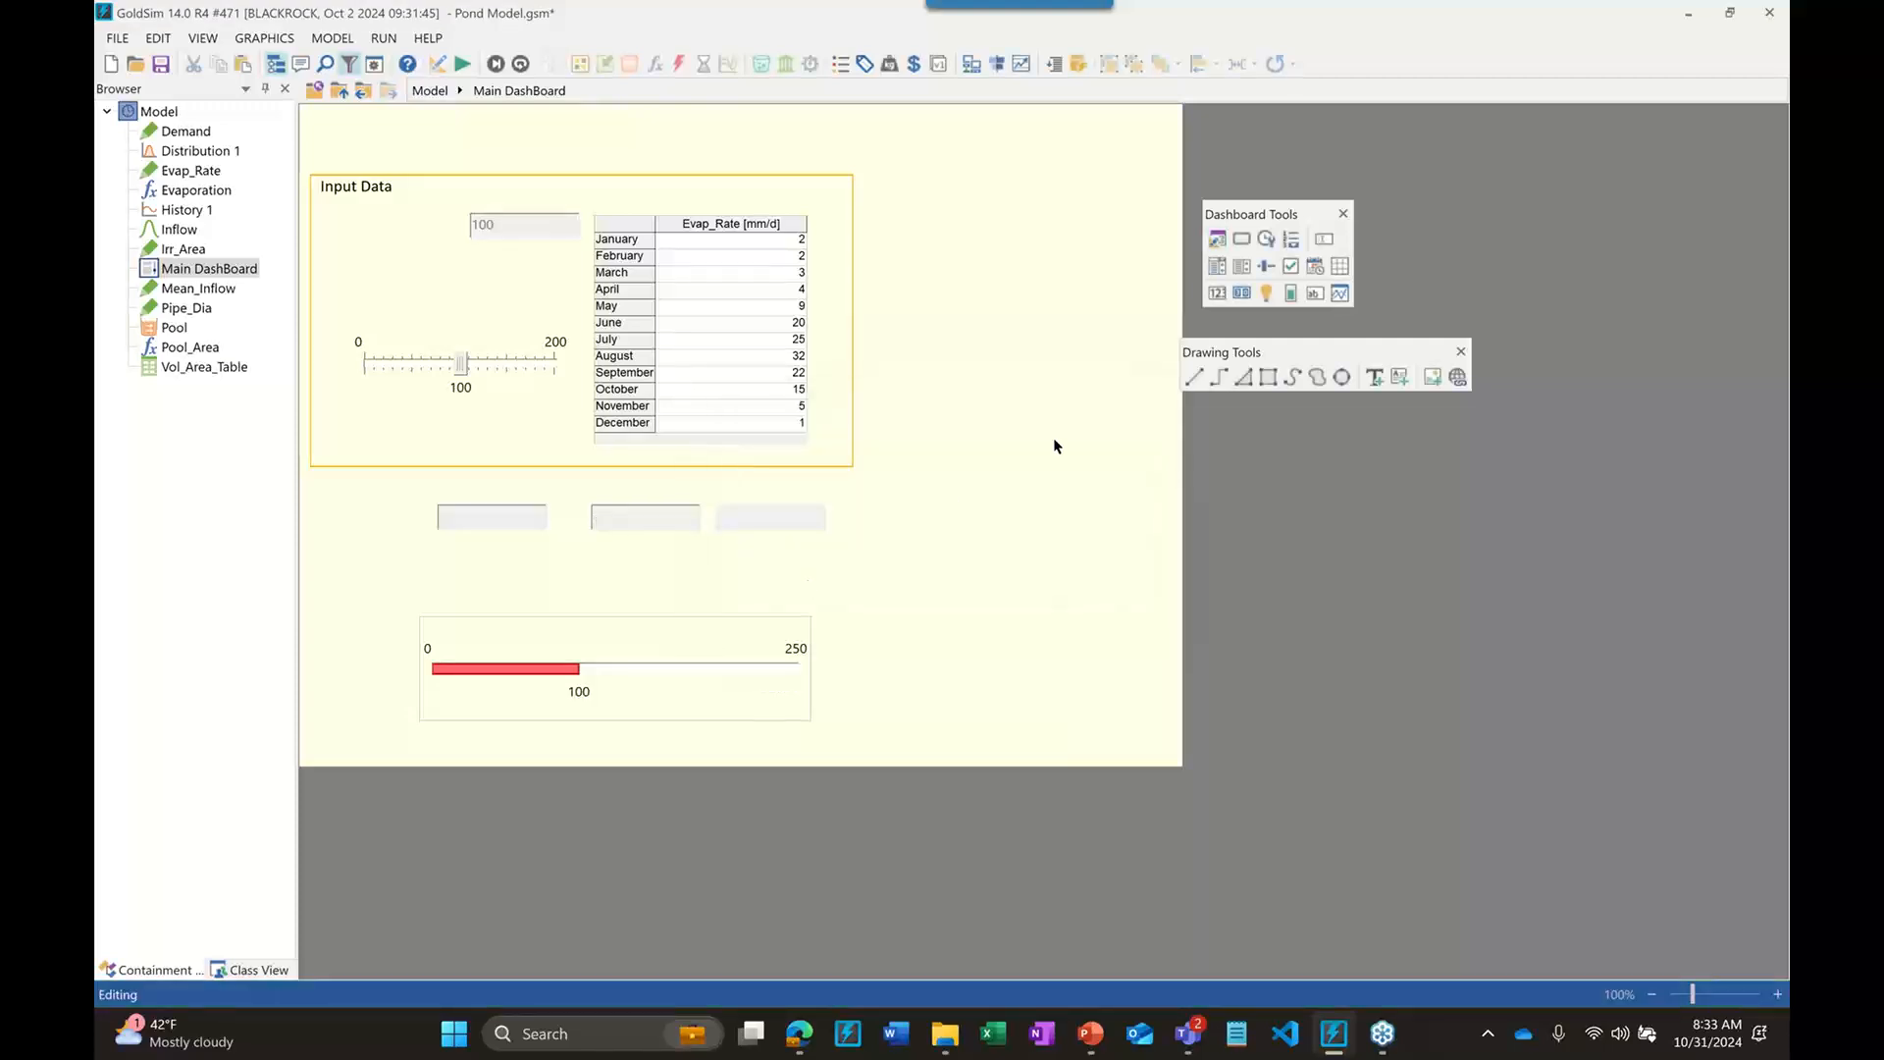
Place a Result Window control to the right of the thermometer, narrow it to about 272x240 and shift it slightly down
click(1342, 295)
click(975, 575)
click(945, 591)
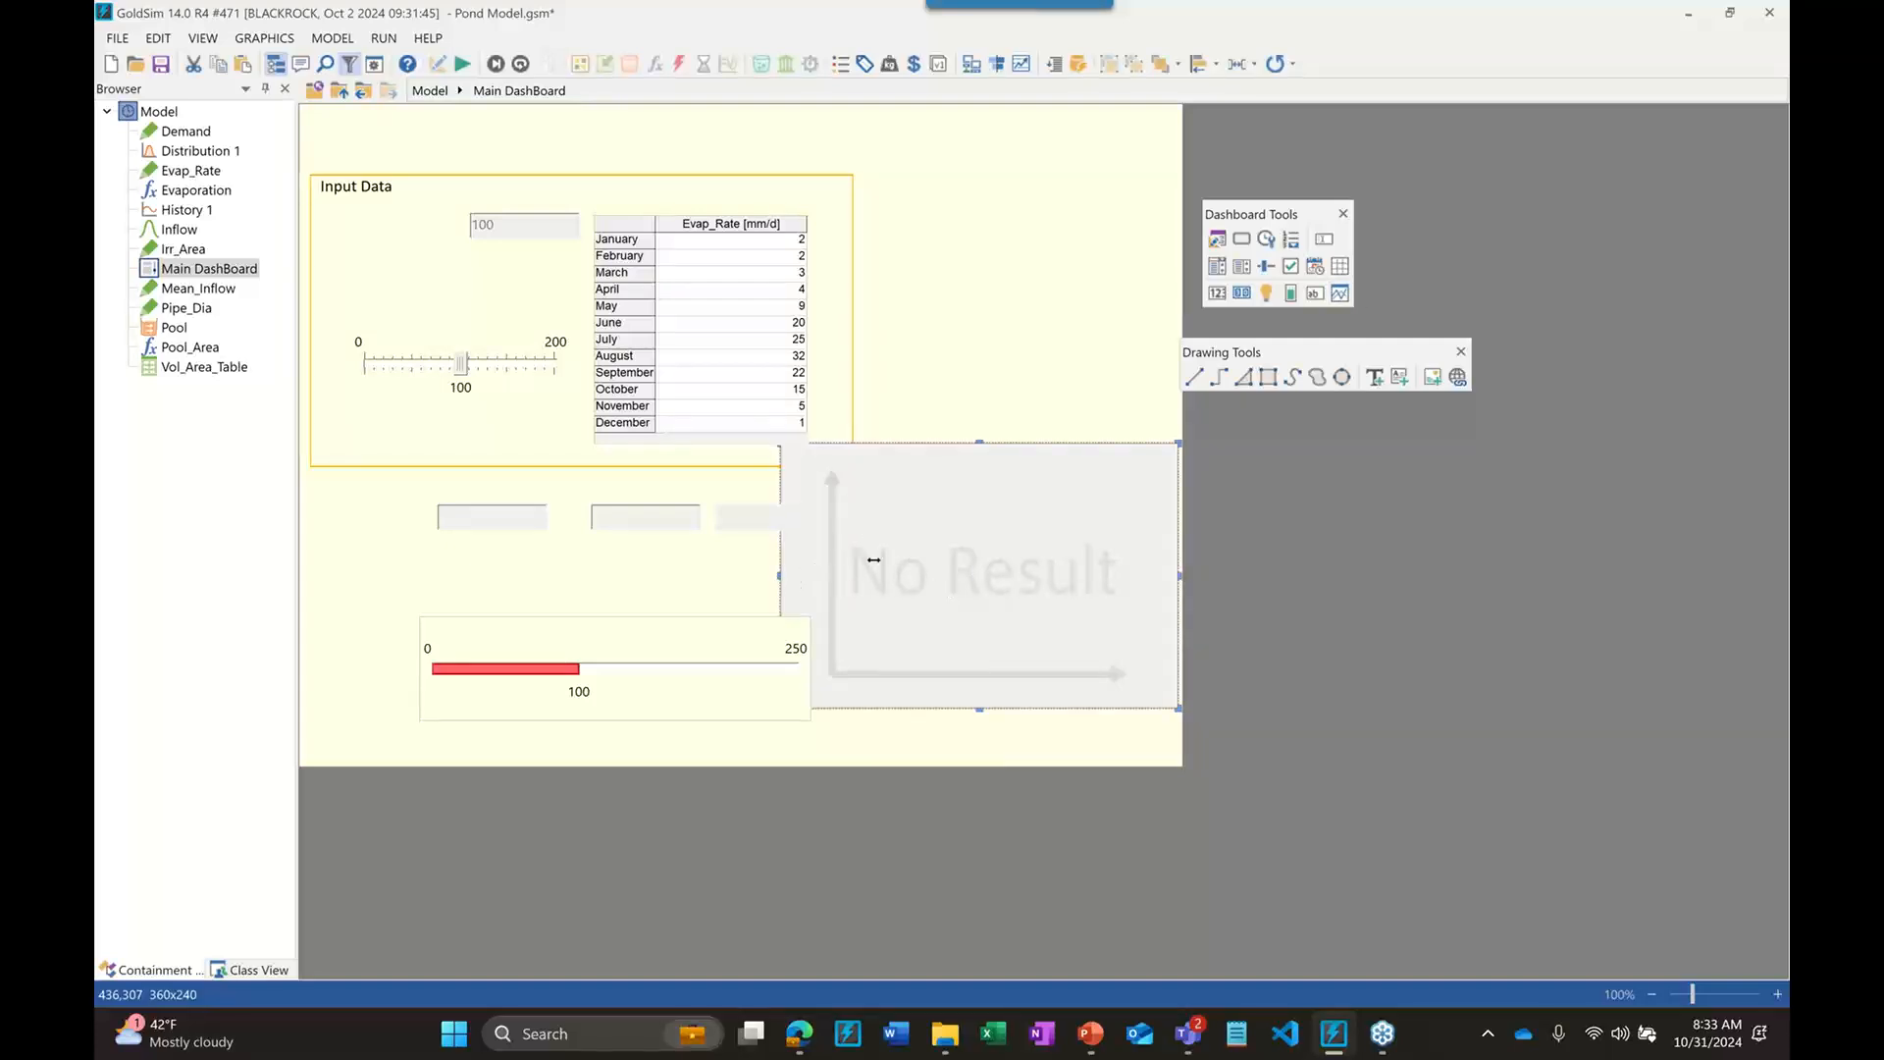
drag(780, 575, 876, 560)
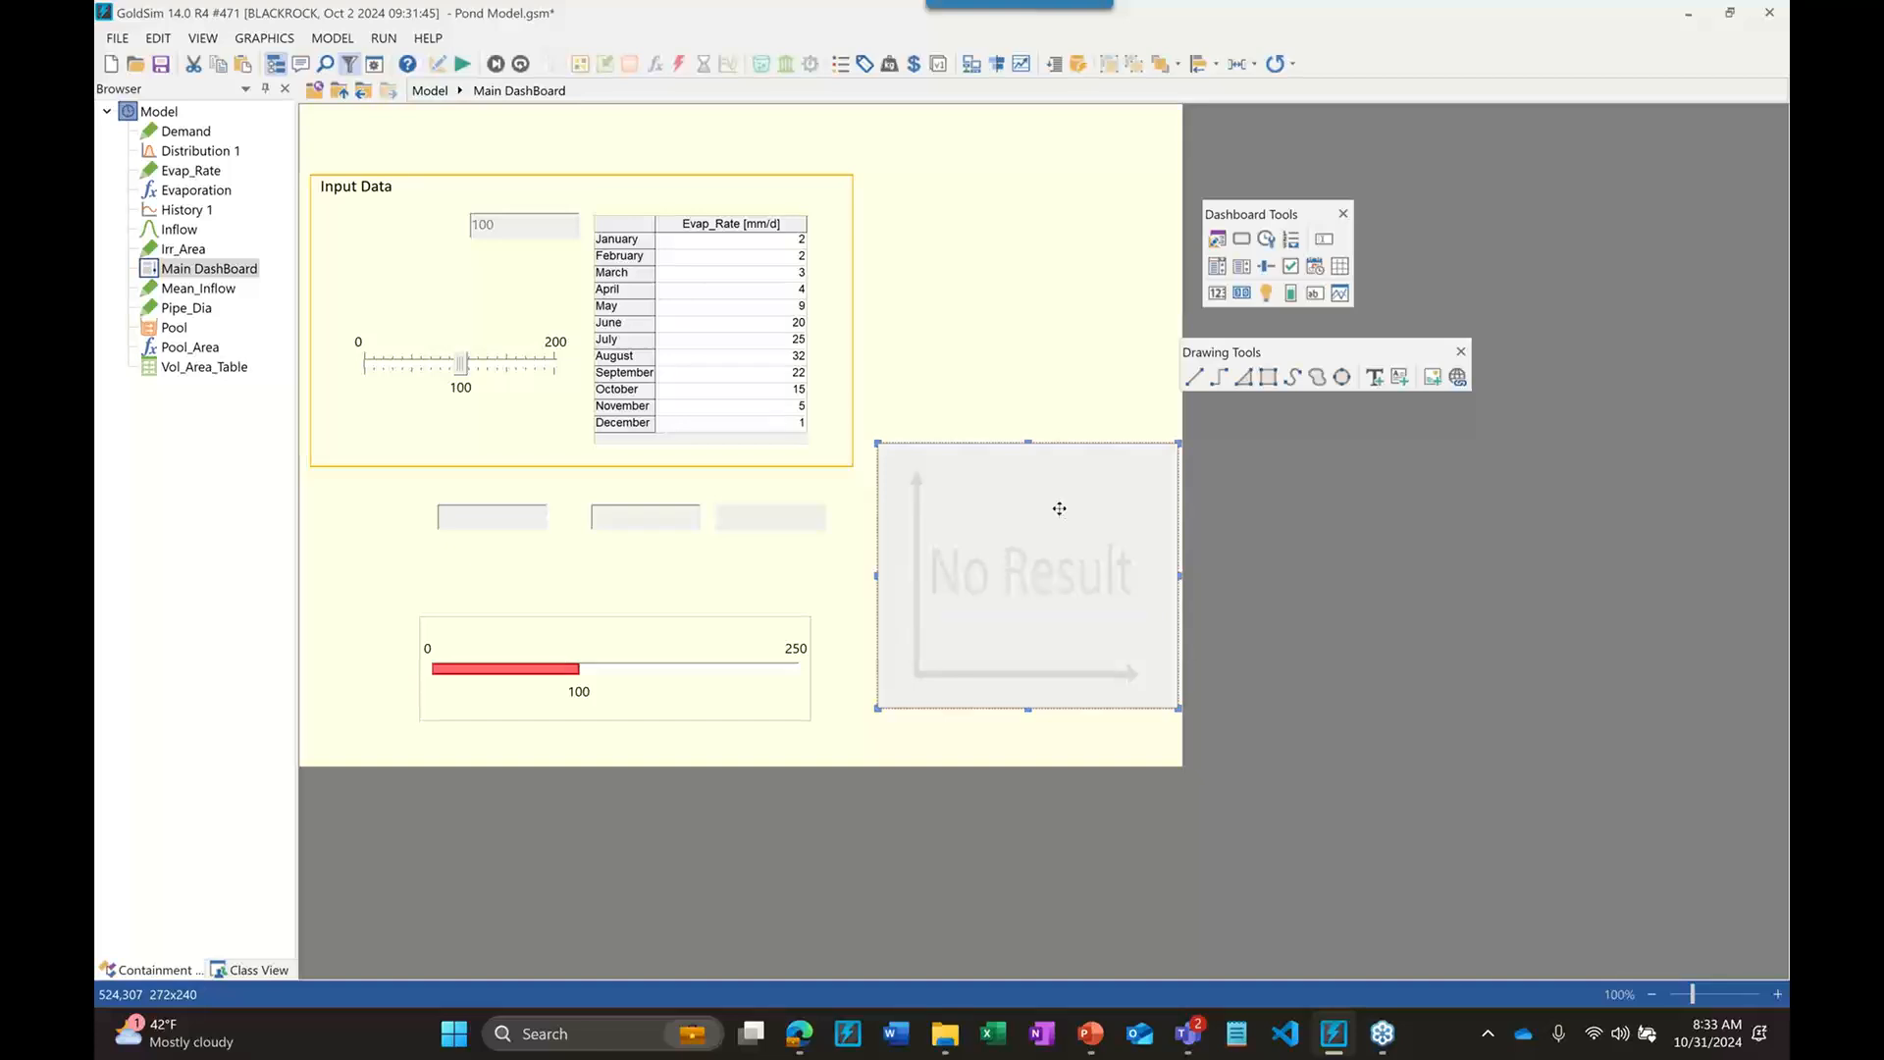
drag(1048, 527, 1044, 555)
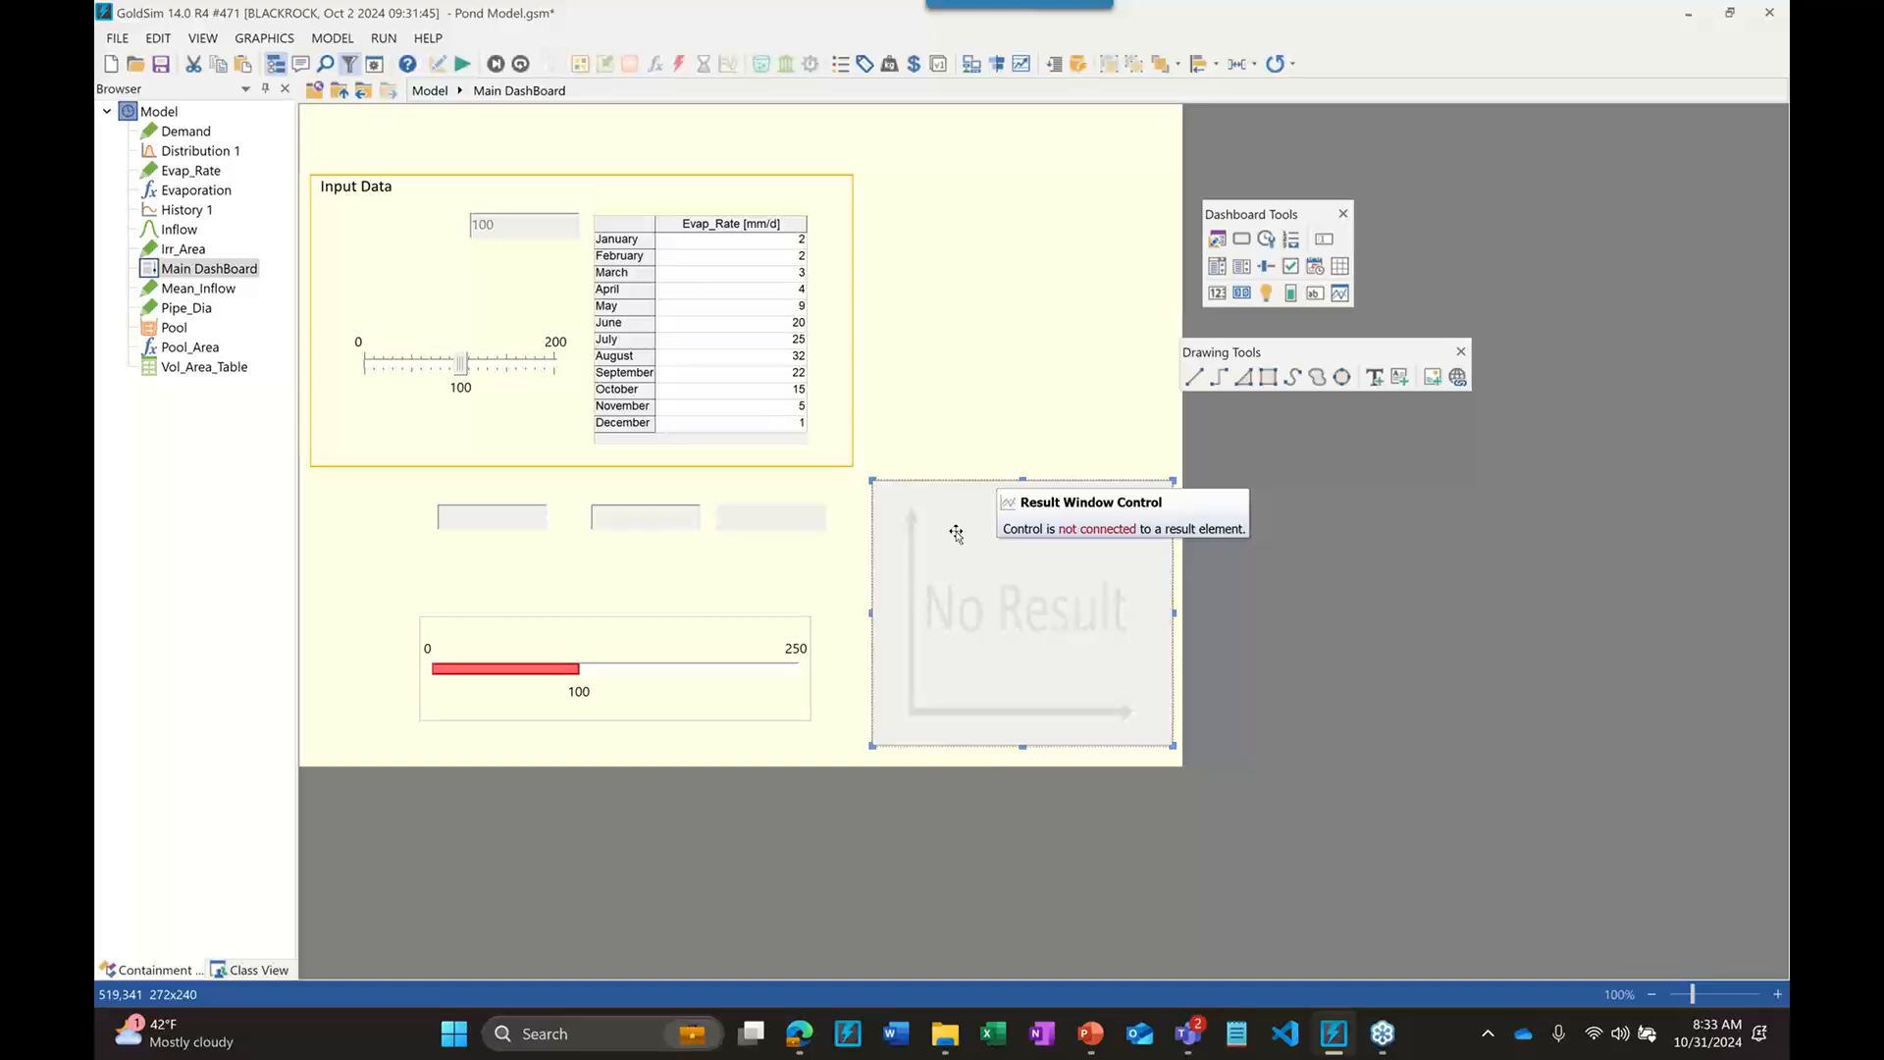
Connect the Result Window control to the Distribution 1 result element
double_click(981, 596)
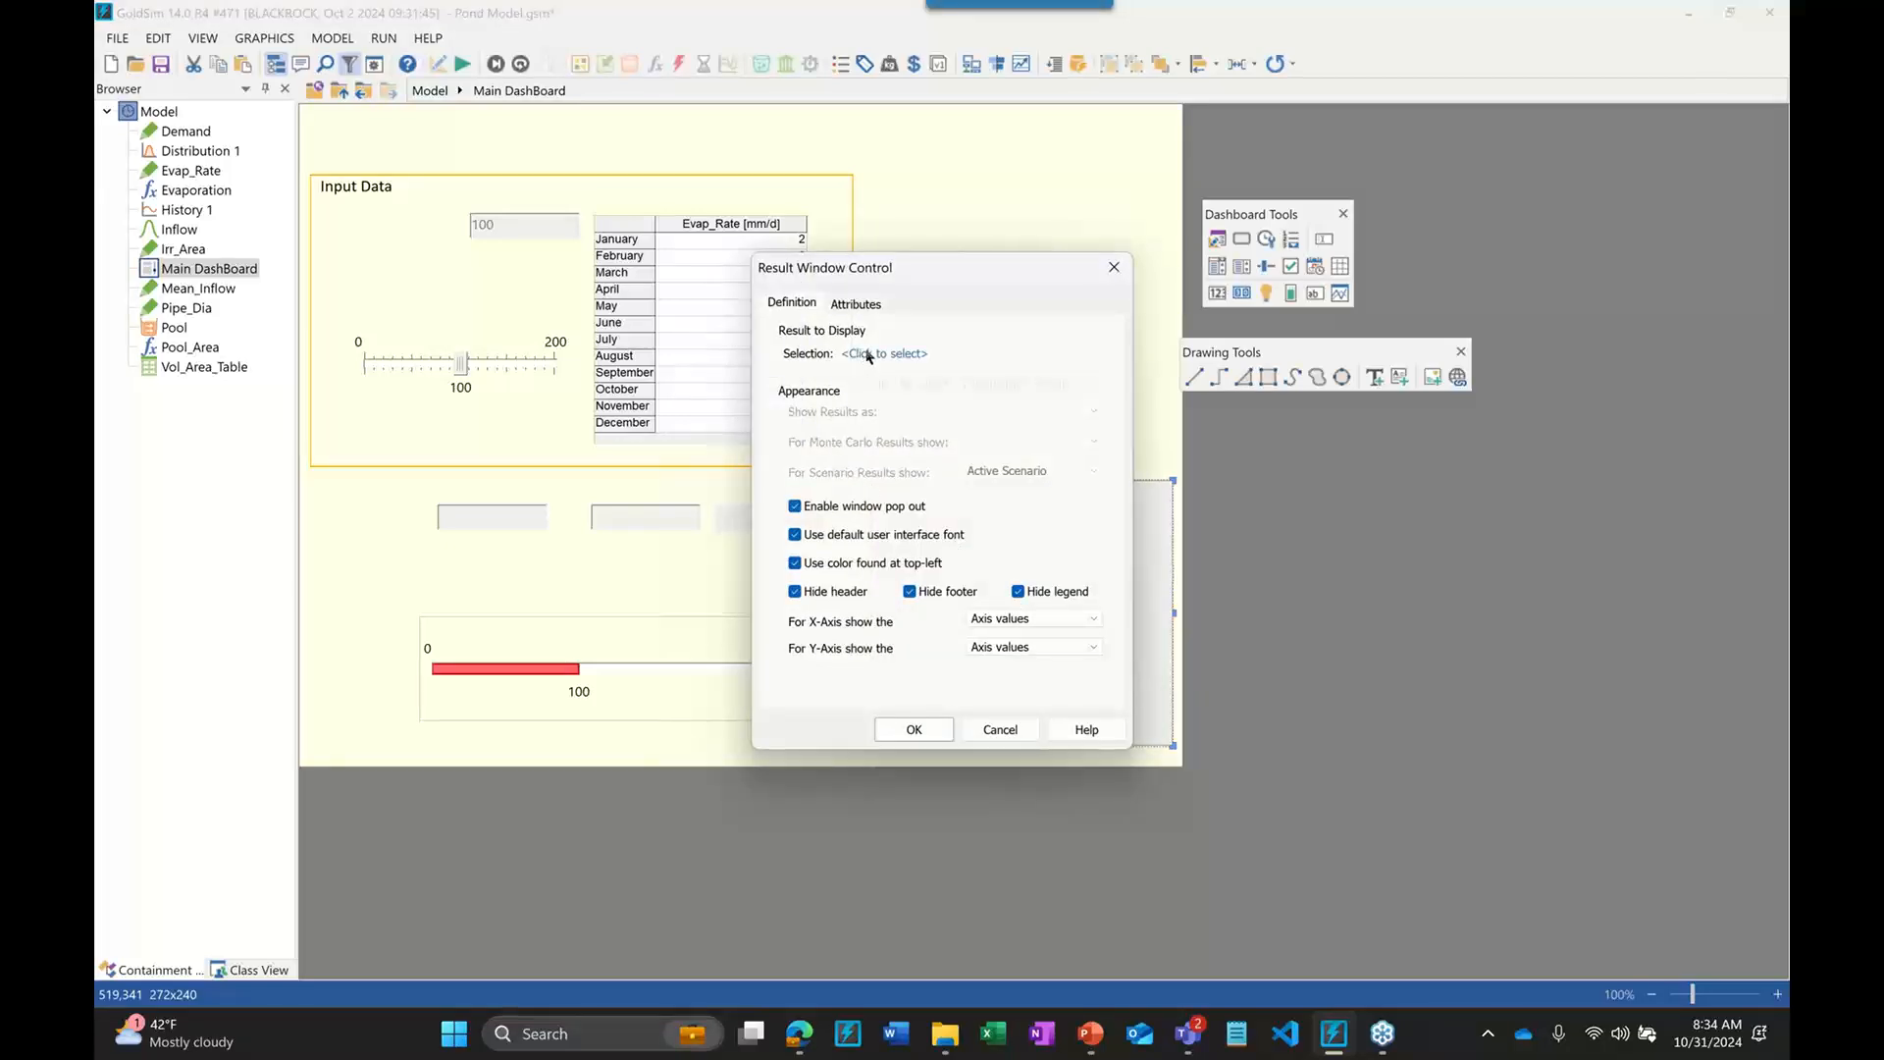
click(868, 355)
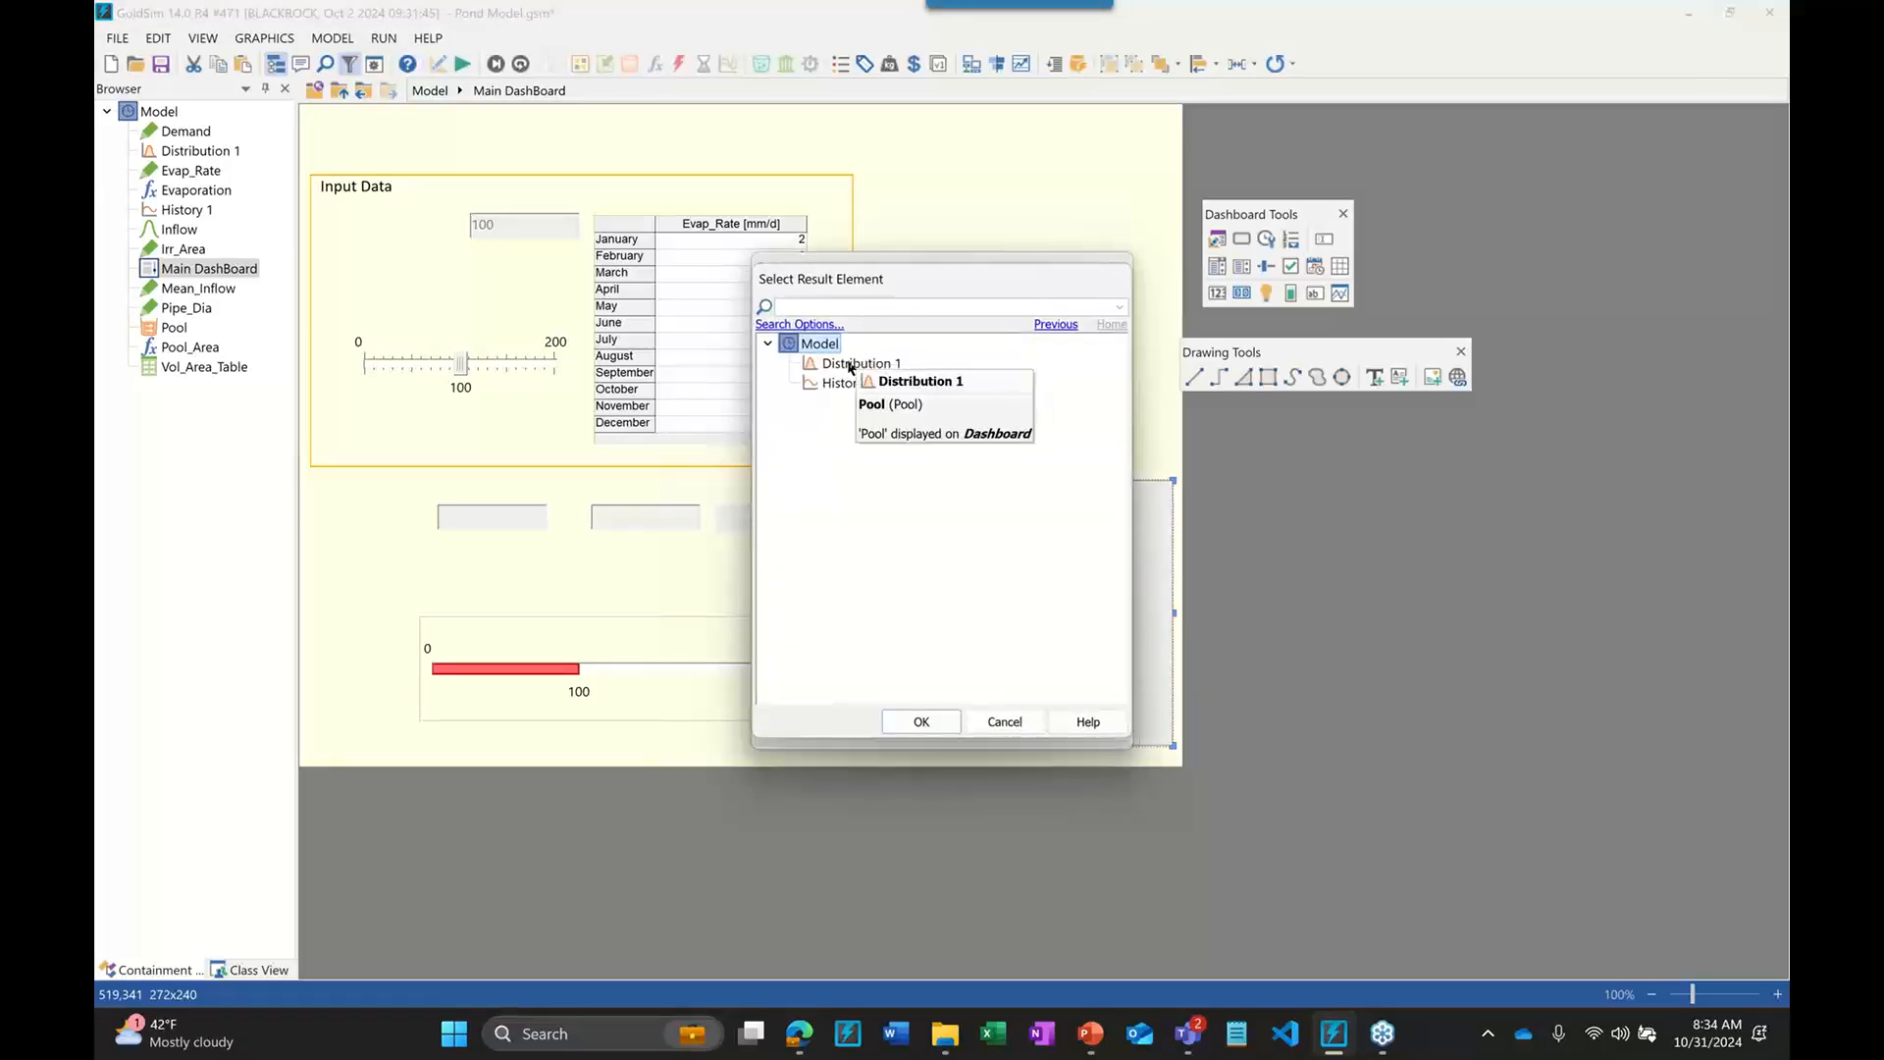
click(849, 366)
double_click(850, 366)
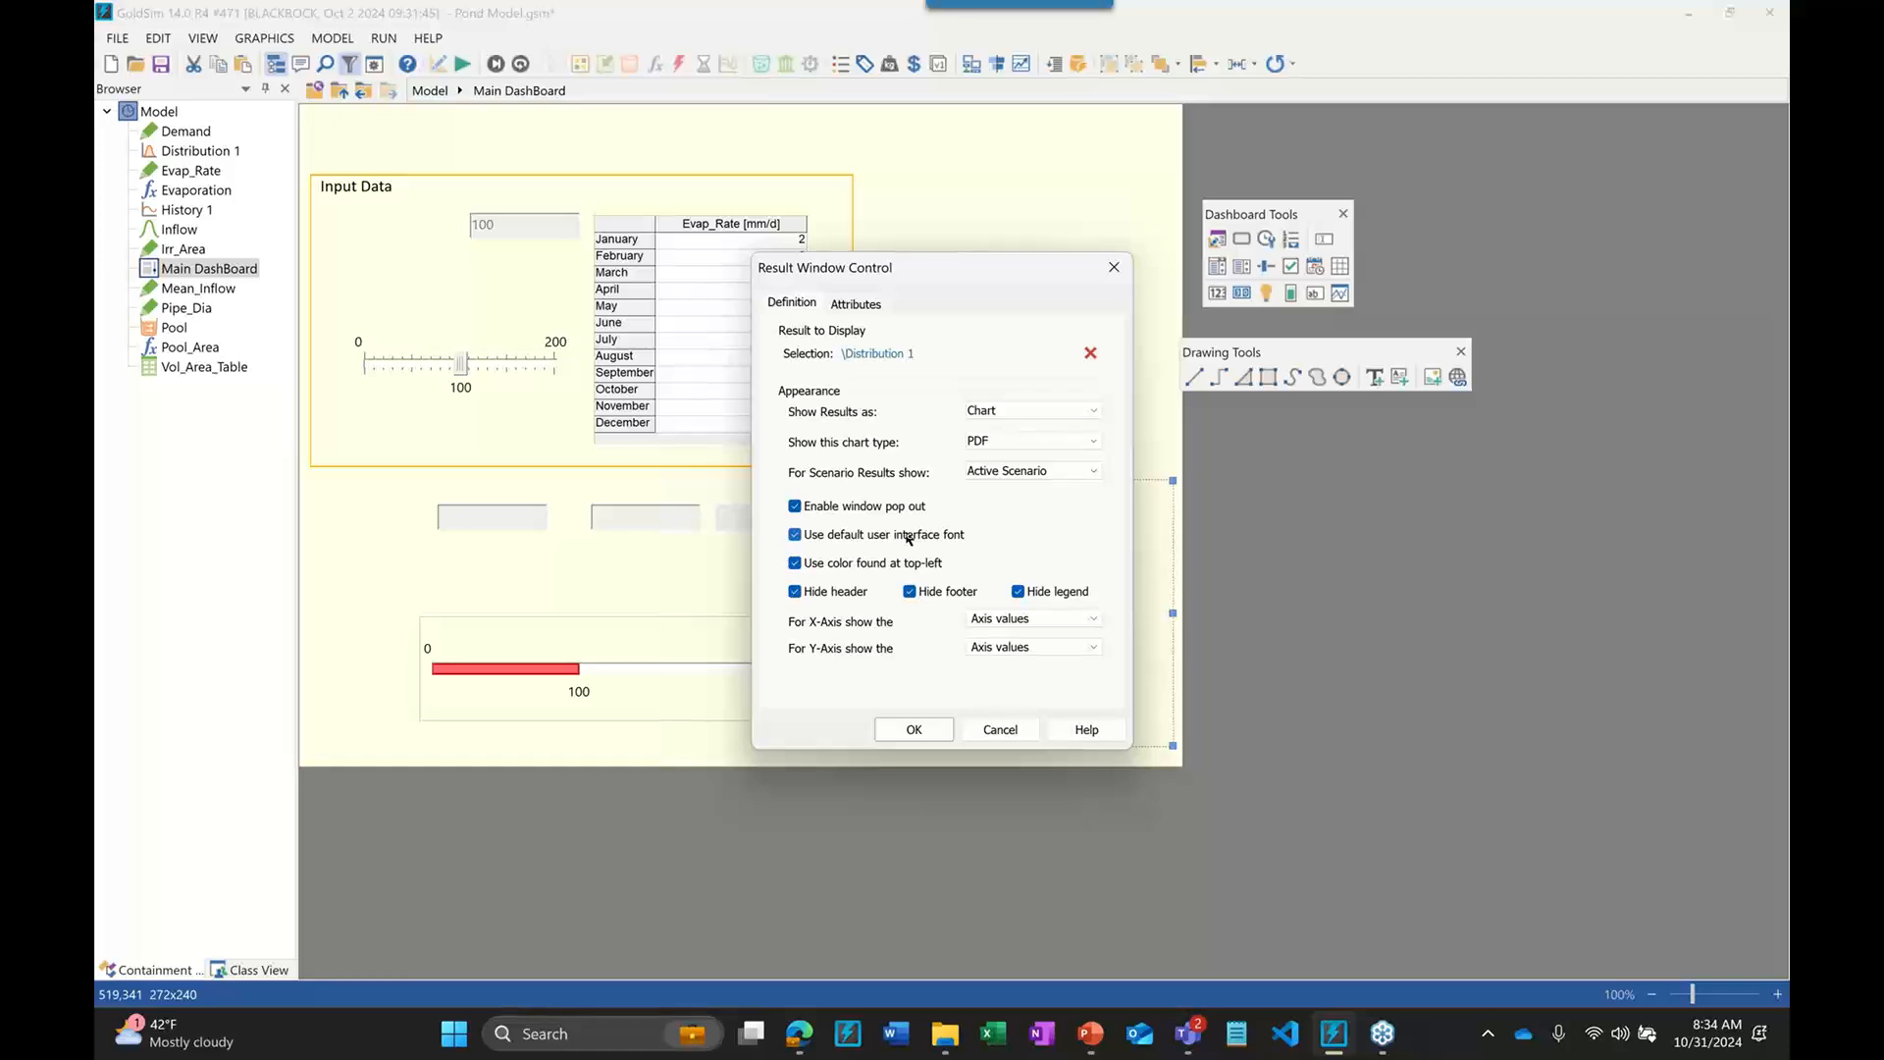
Show the Distribution 1 result as a chart and set its chart type to CDF
click(989, 419)
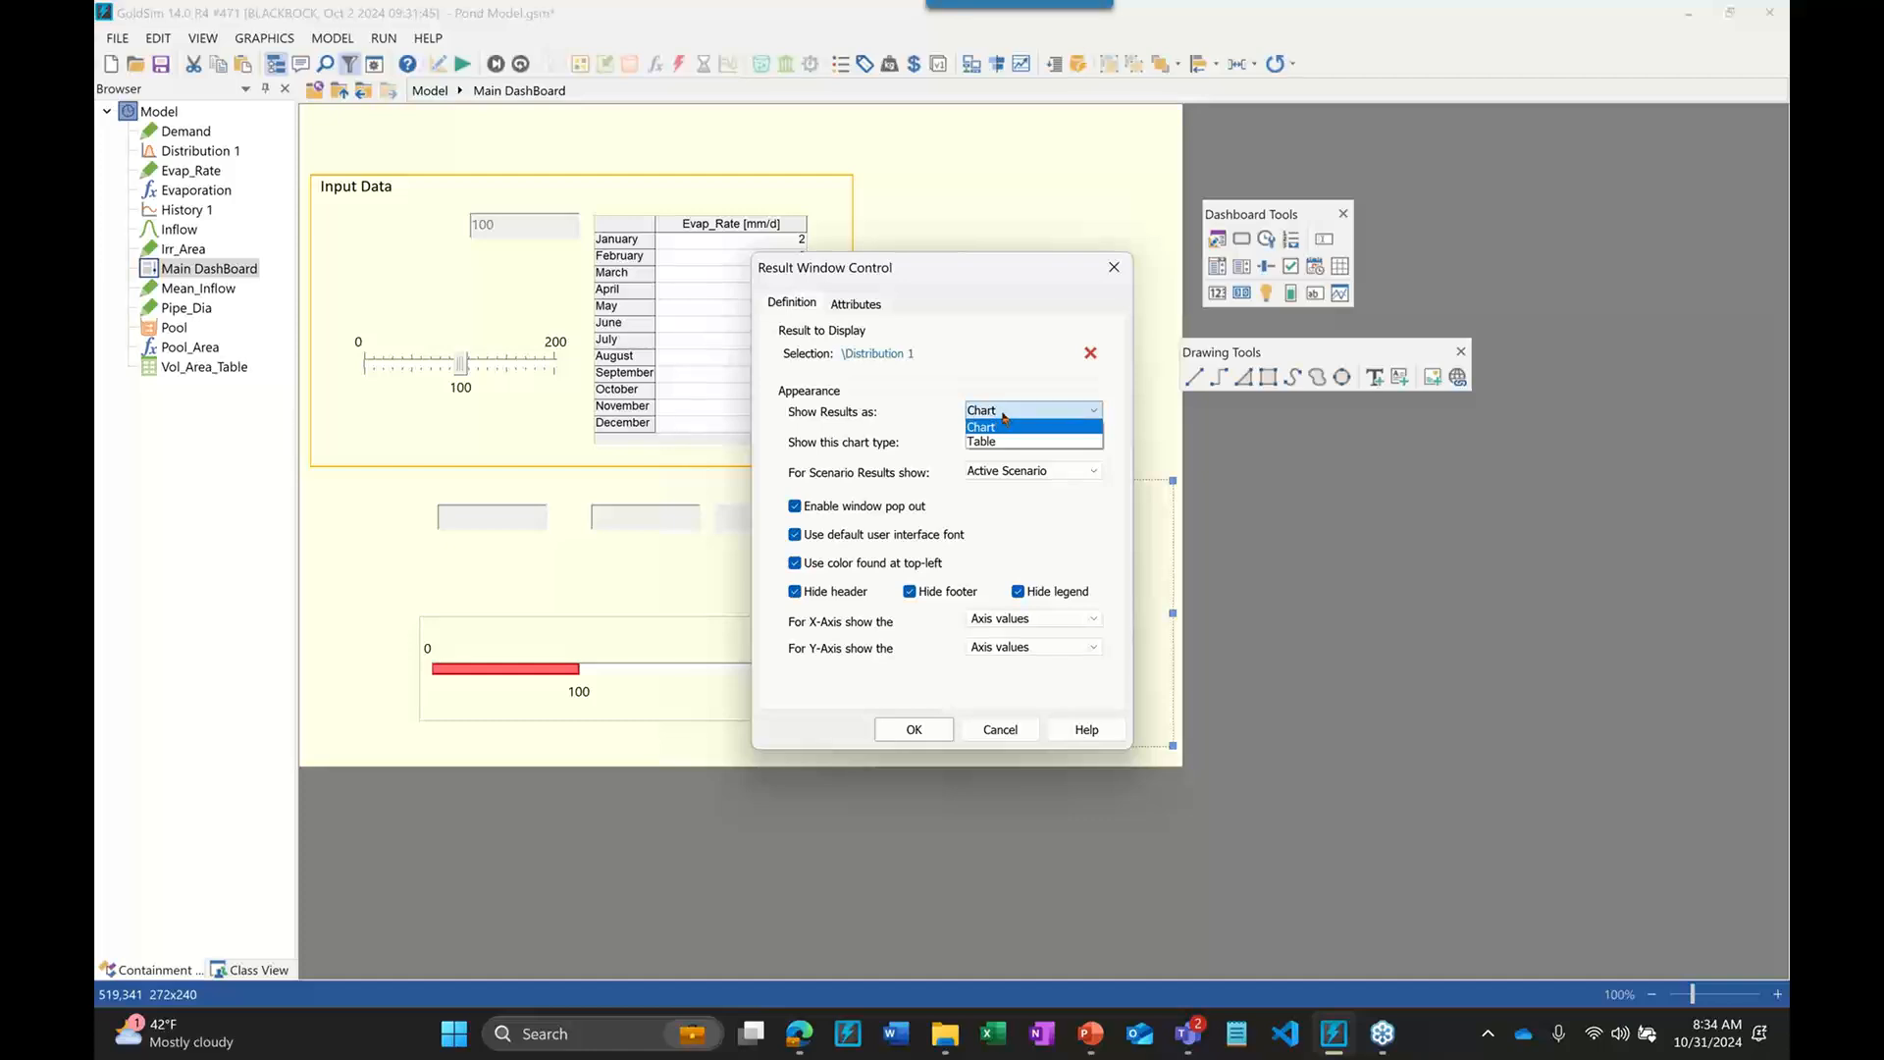
click(1000, 412)
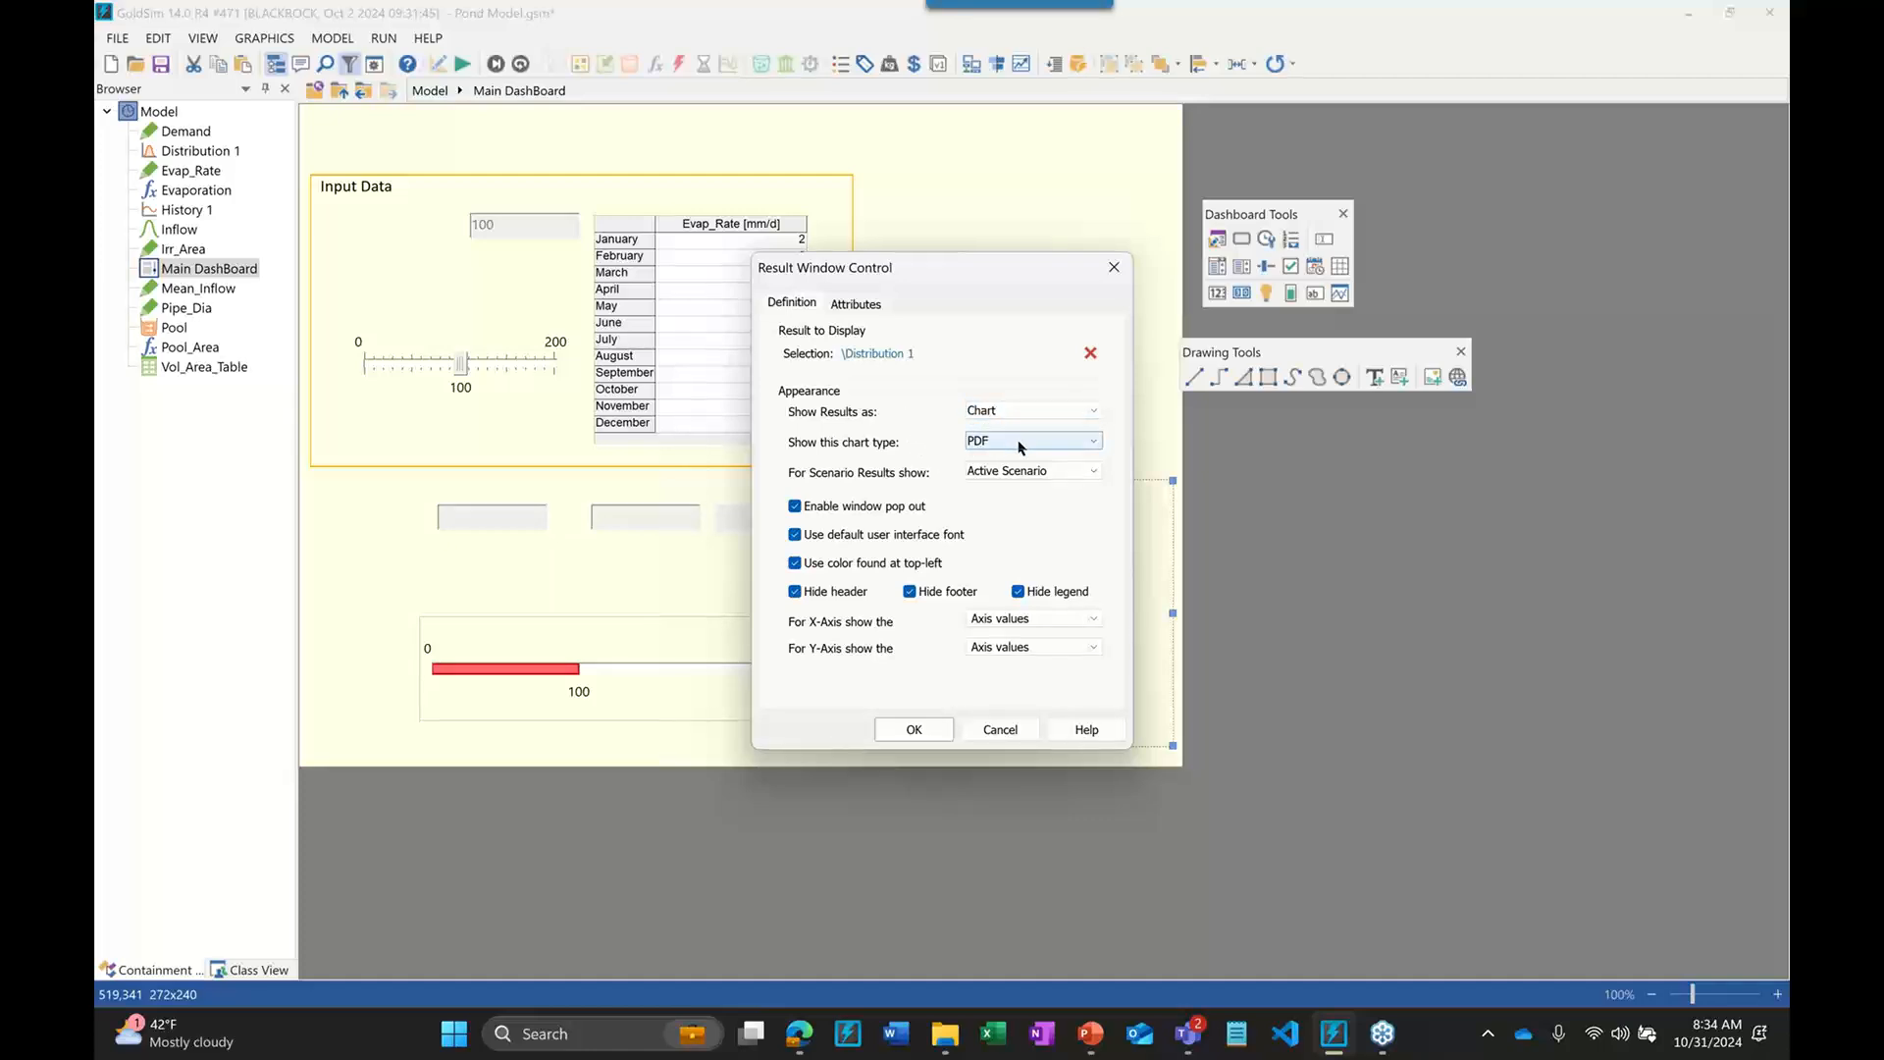
click(1021, 448)
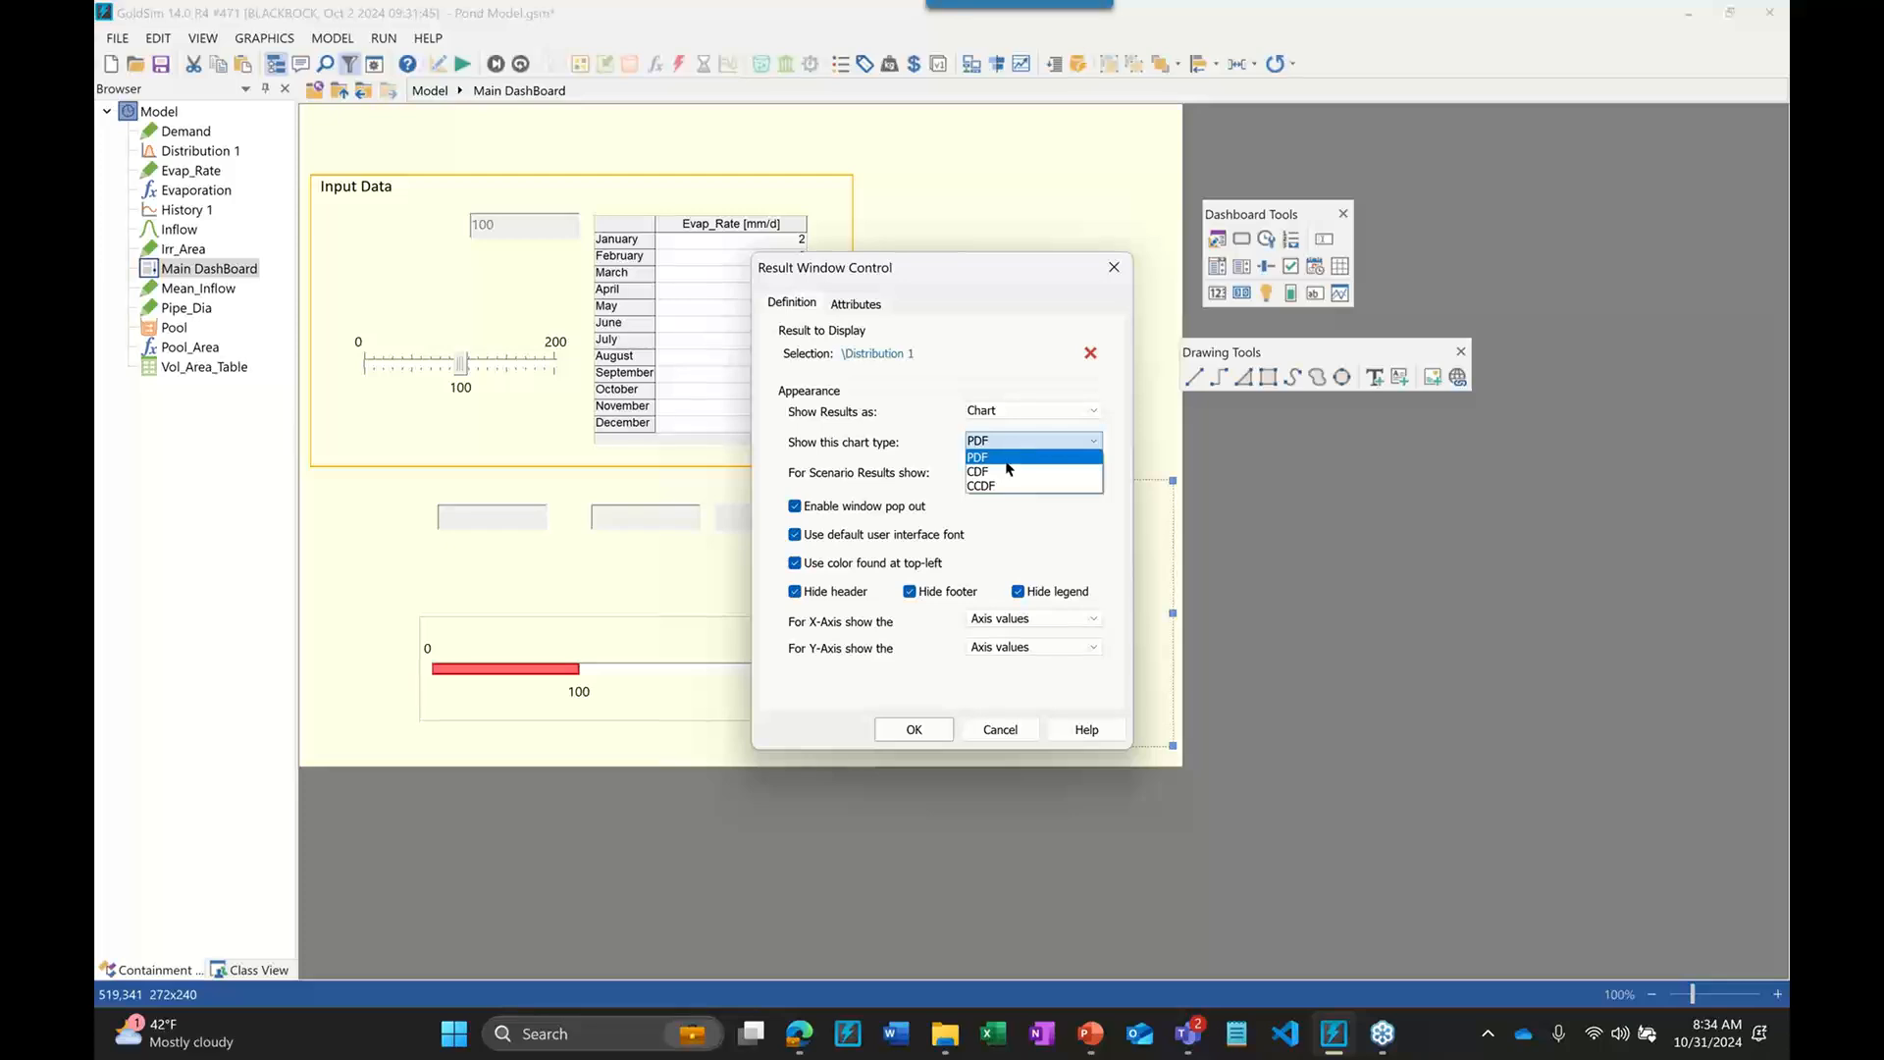
click(1008, 474)
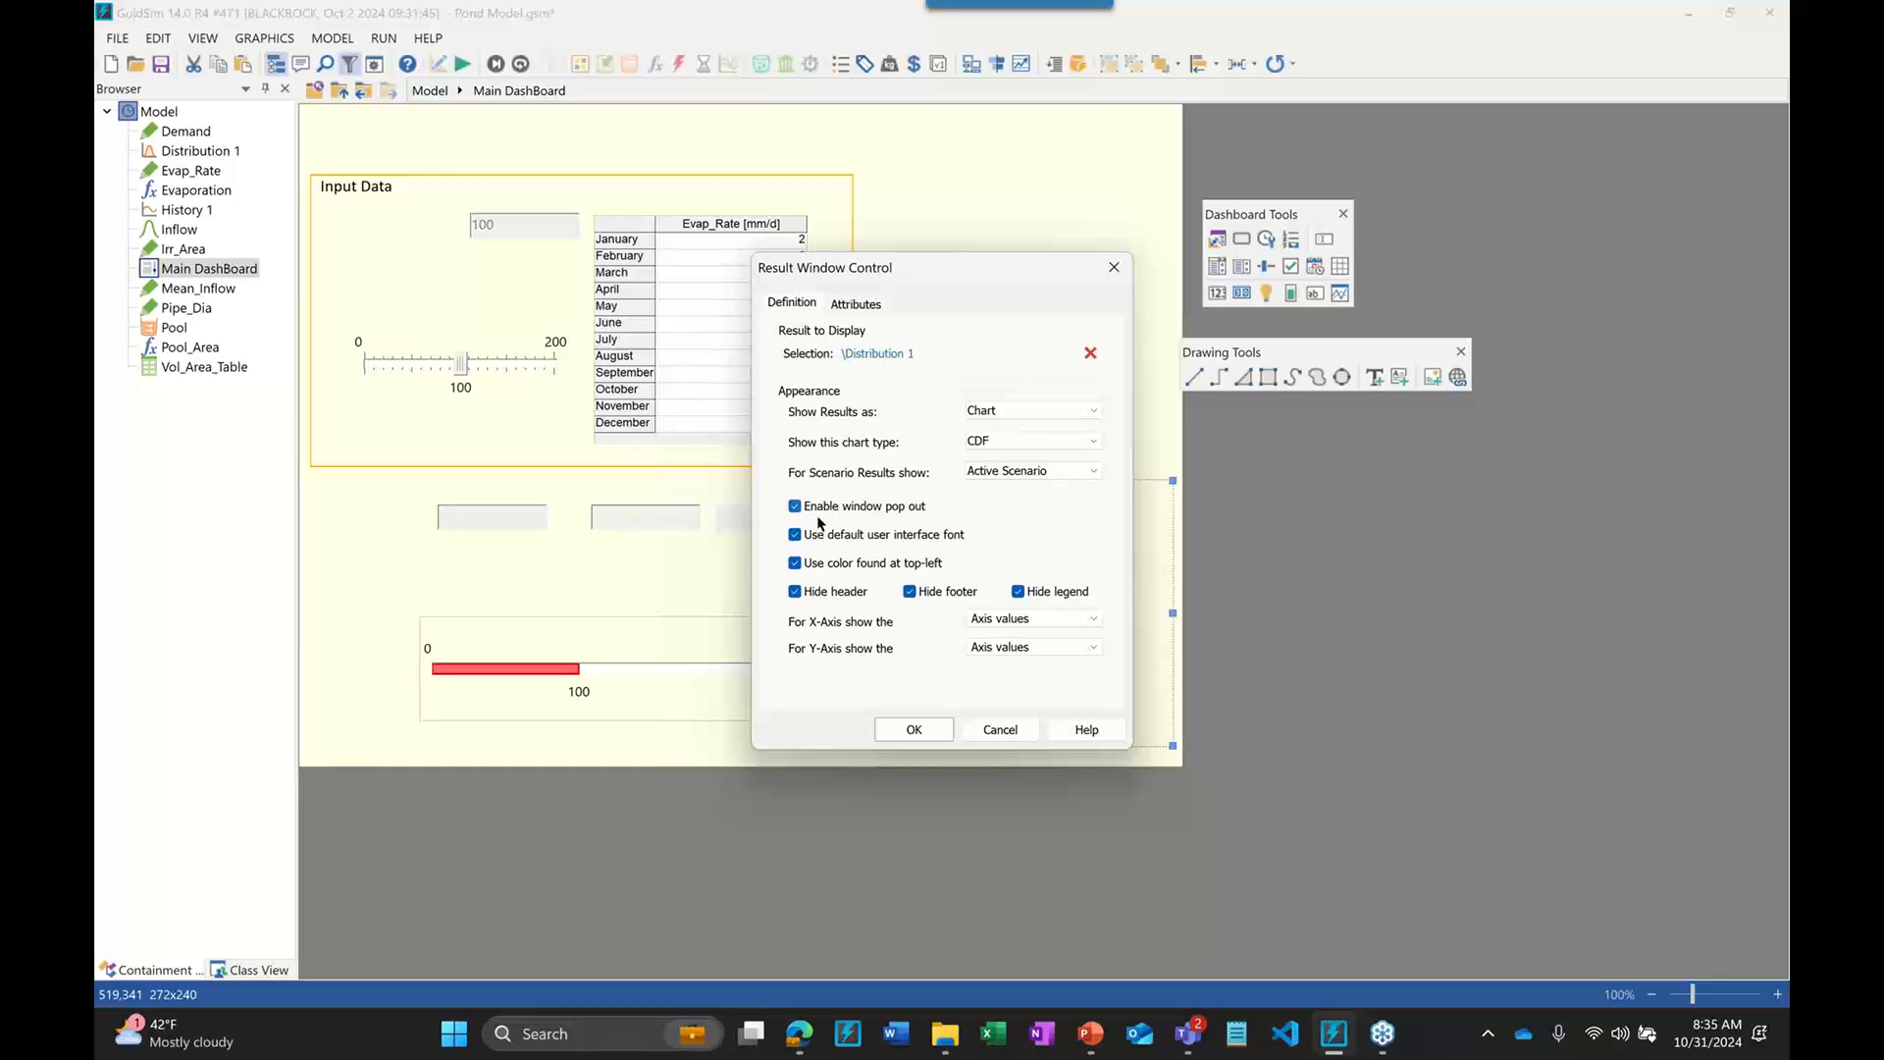
Review the result window's pop-out, font and axis options, keep axis values on the X-axis, and accept the settings
click(910, 508)
click(943, 535)
click(910, 508)
click(872, 537)
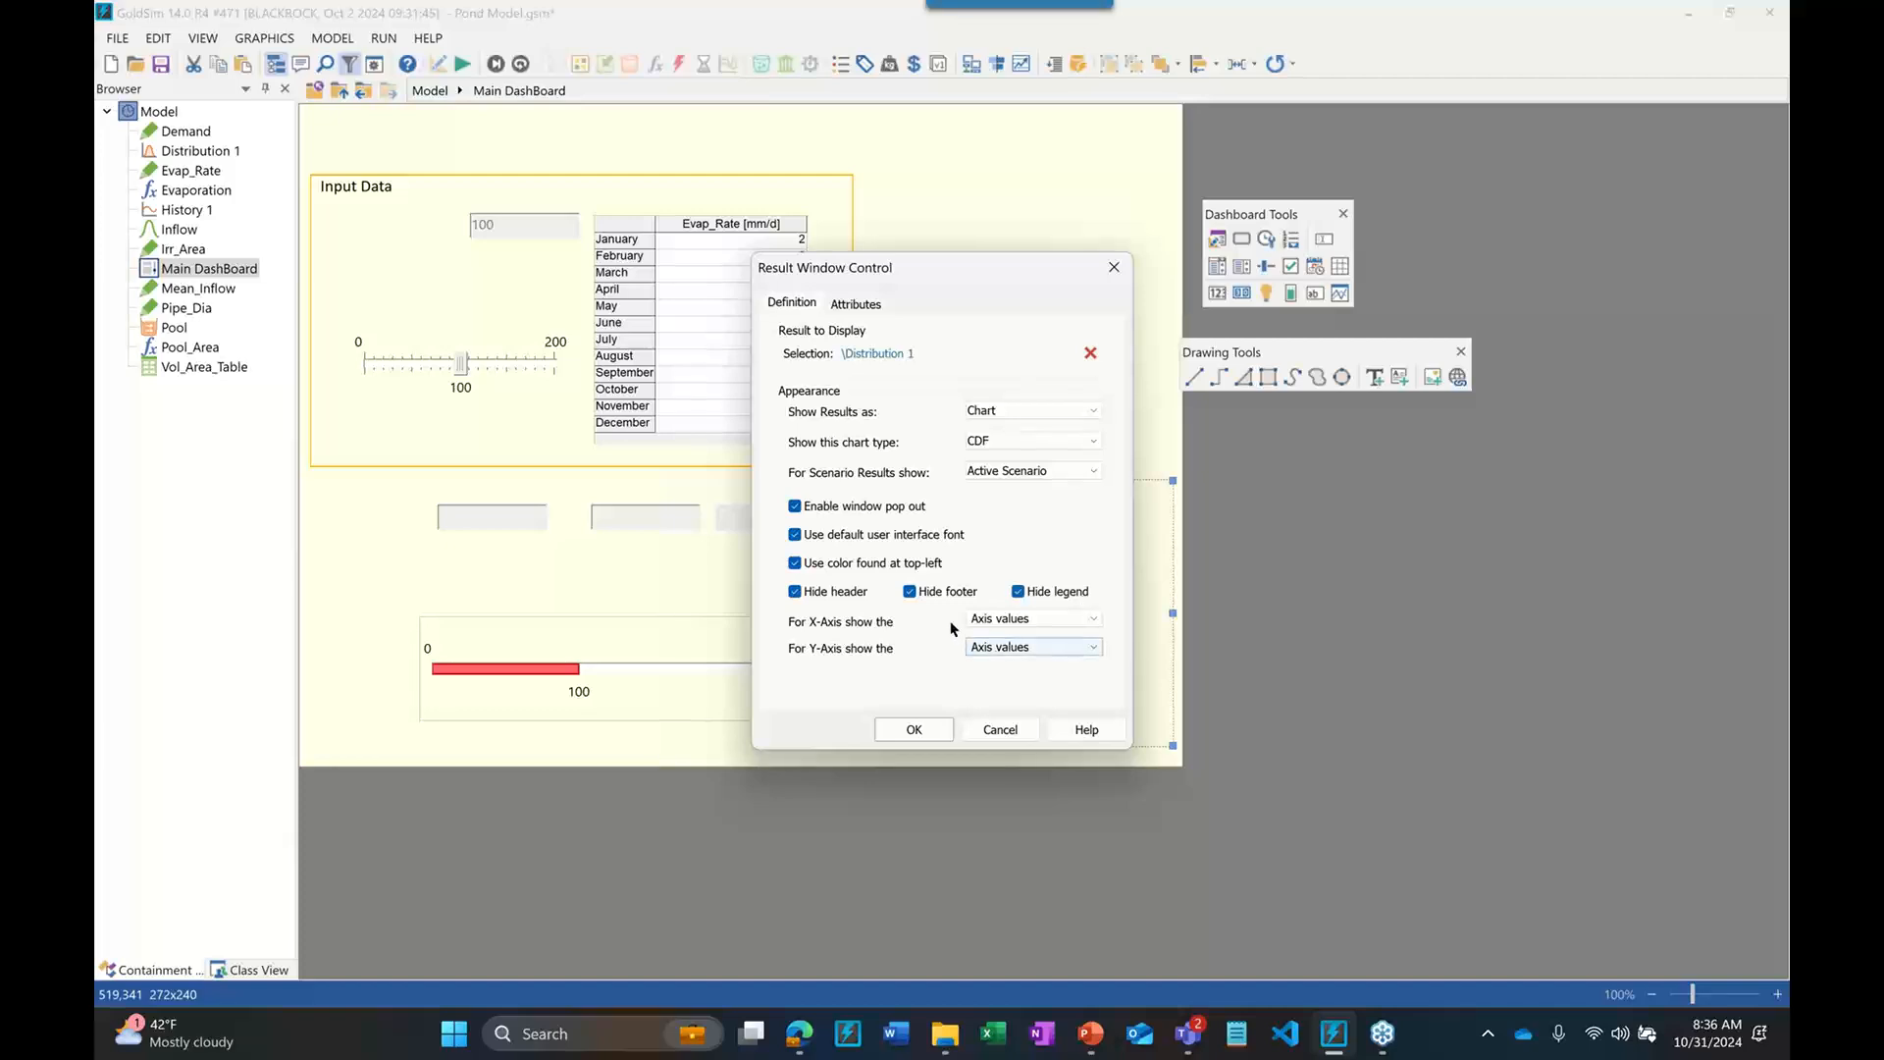
click(1030, 618)
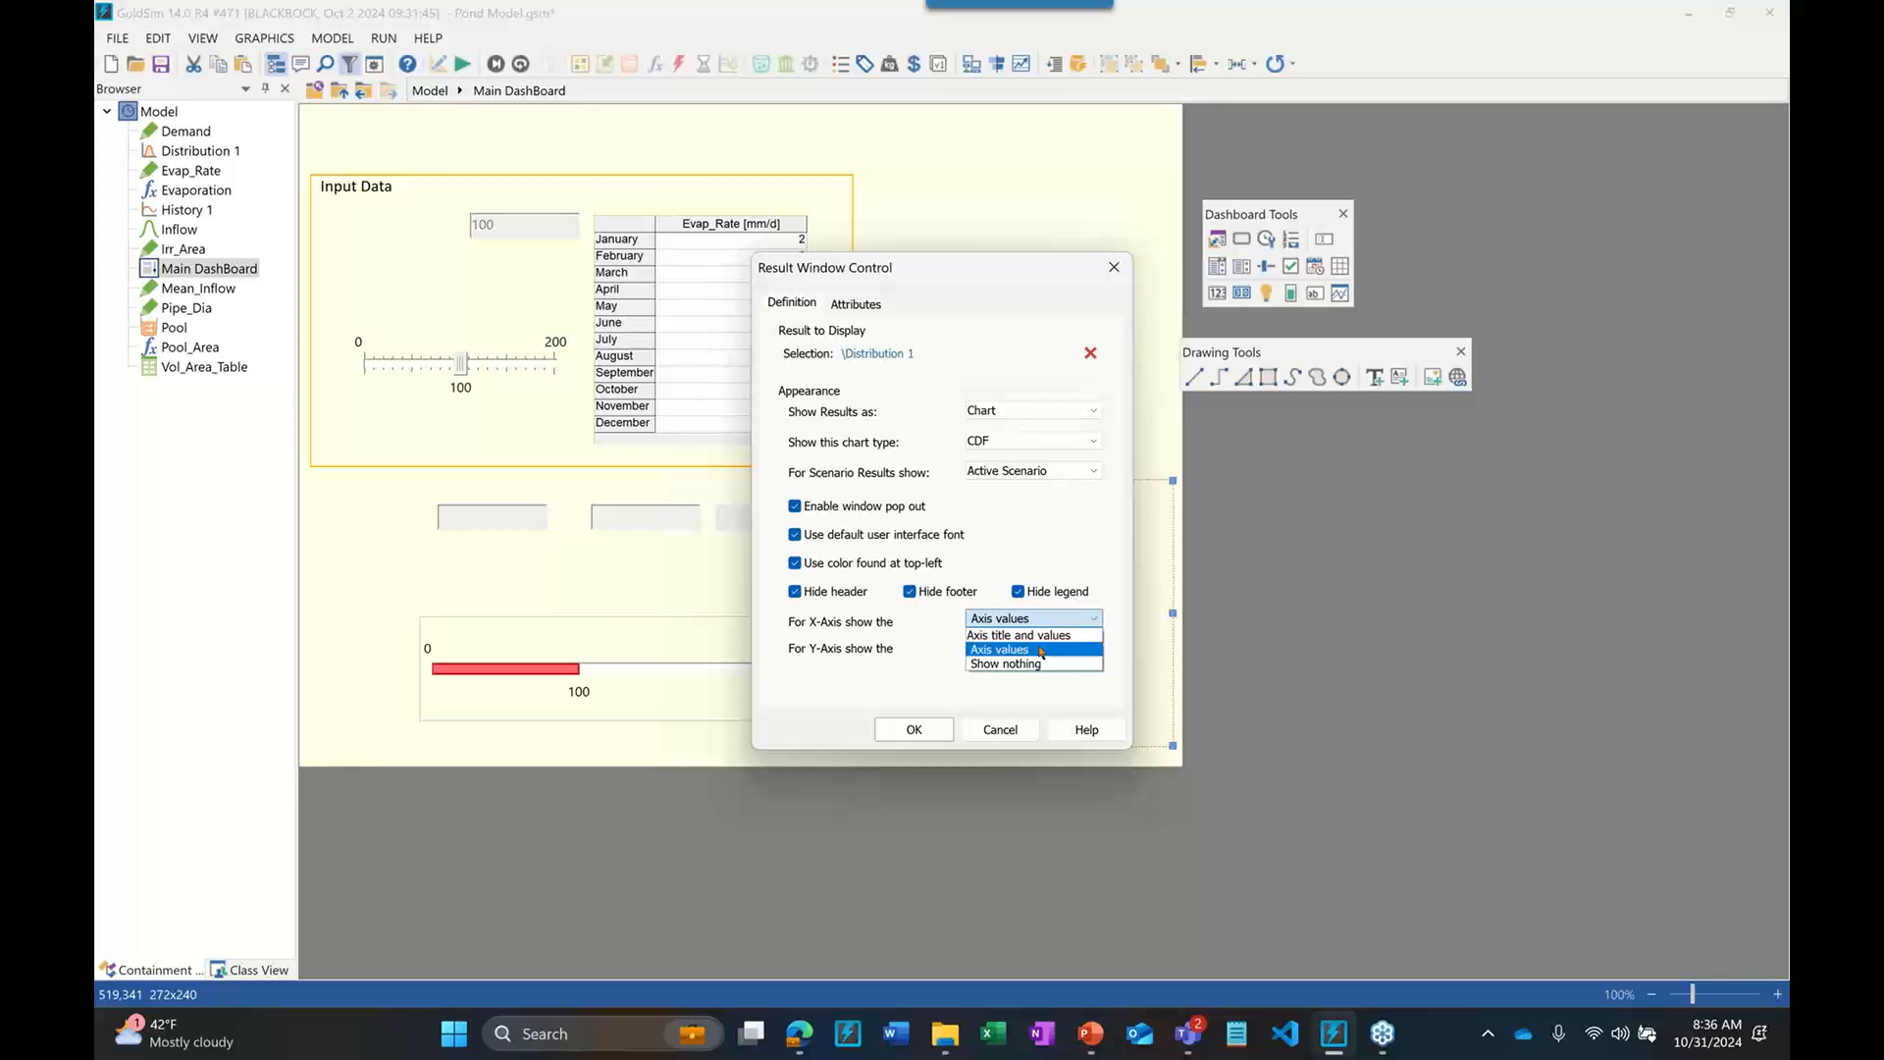
click(1049, 649)
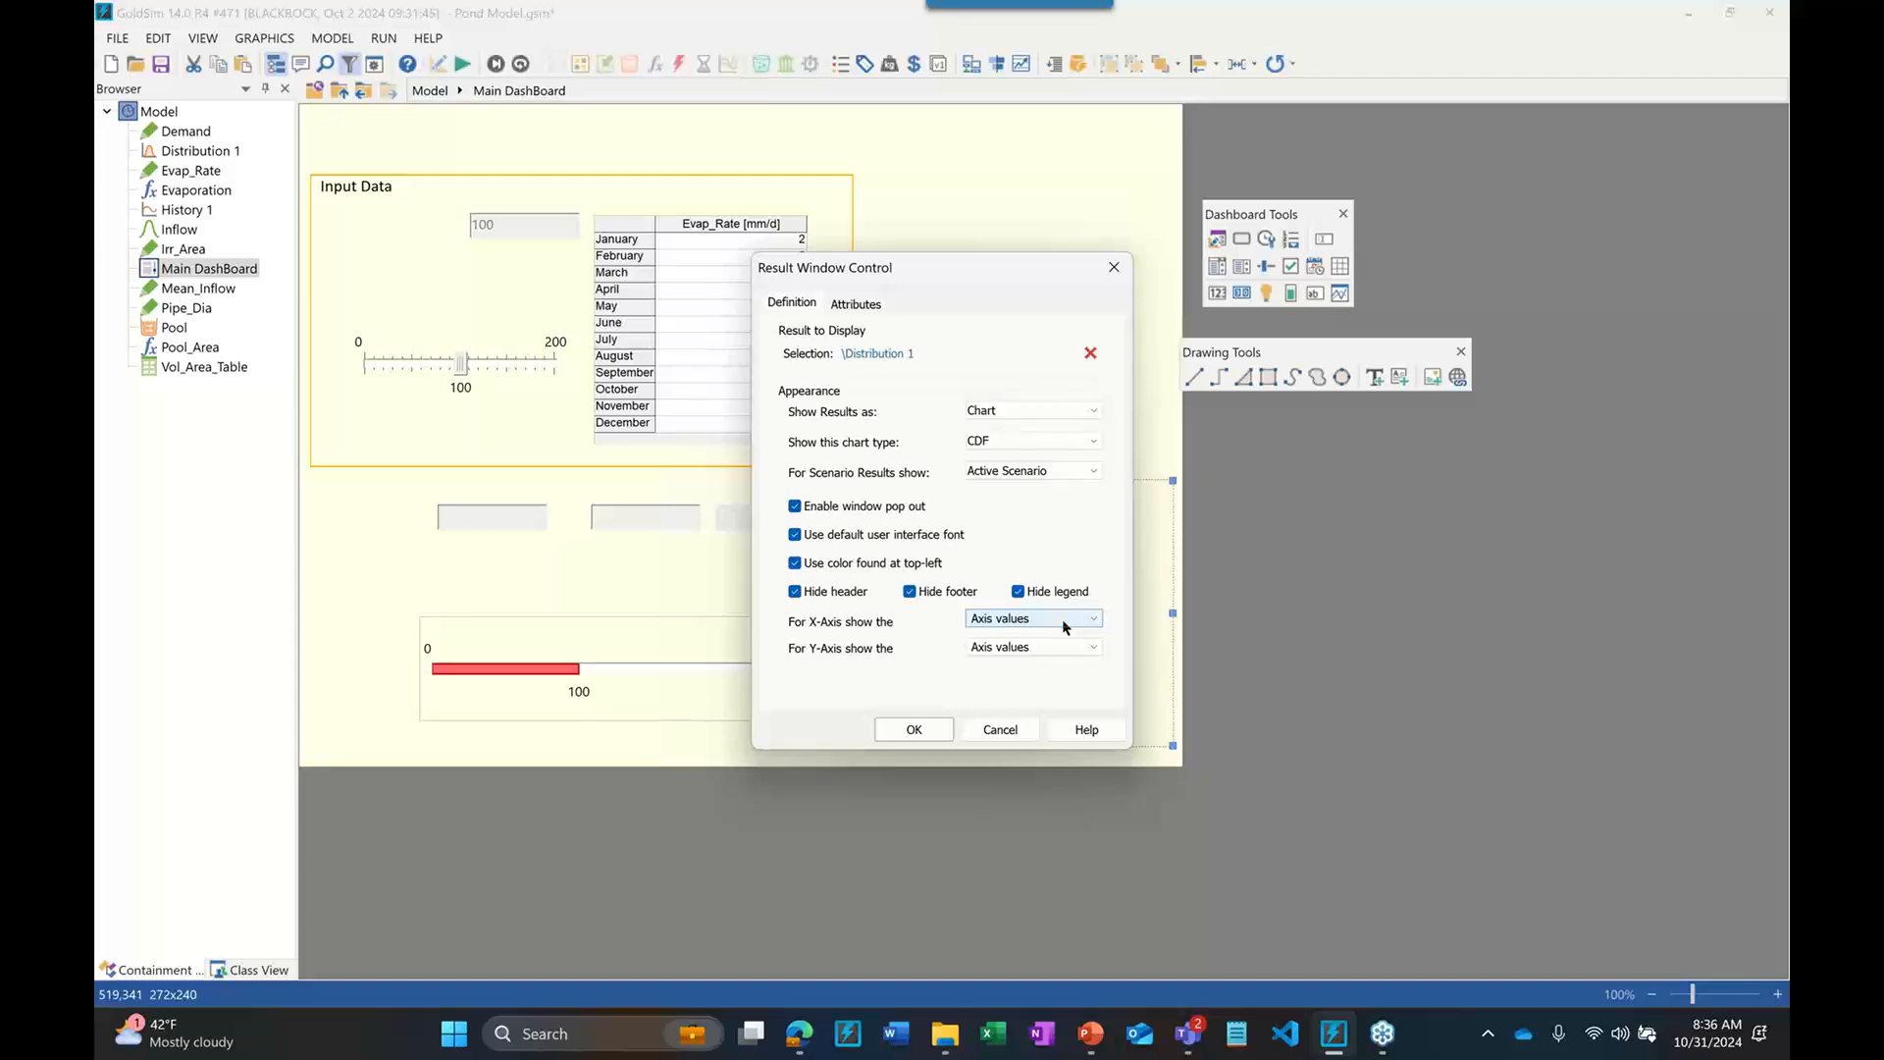
click(916, 731)
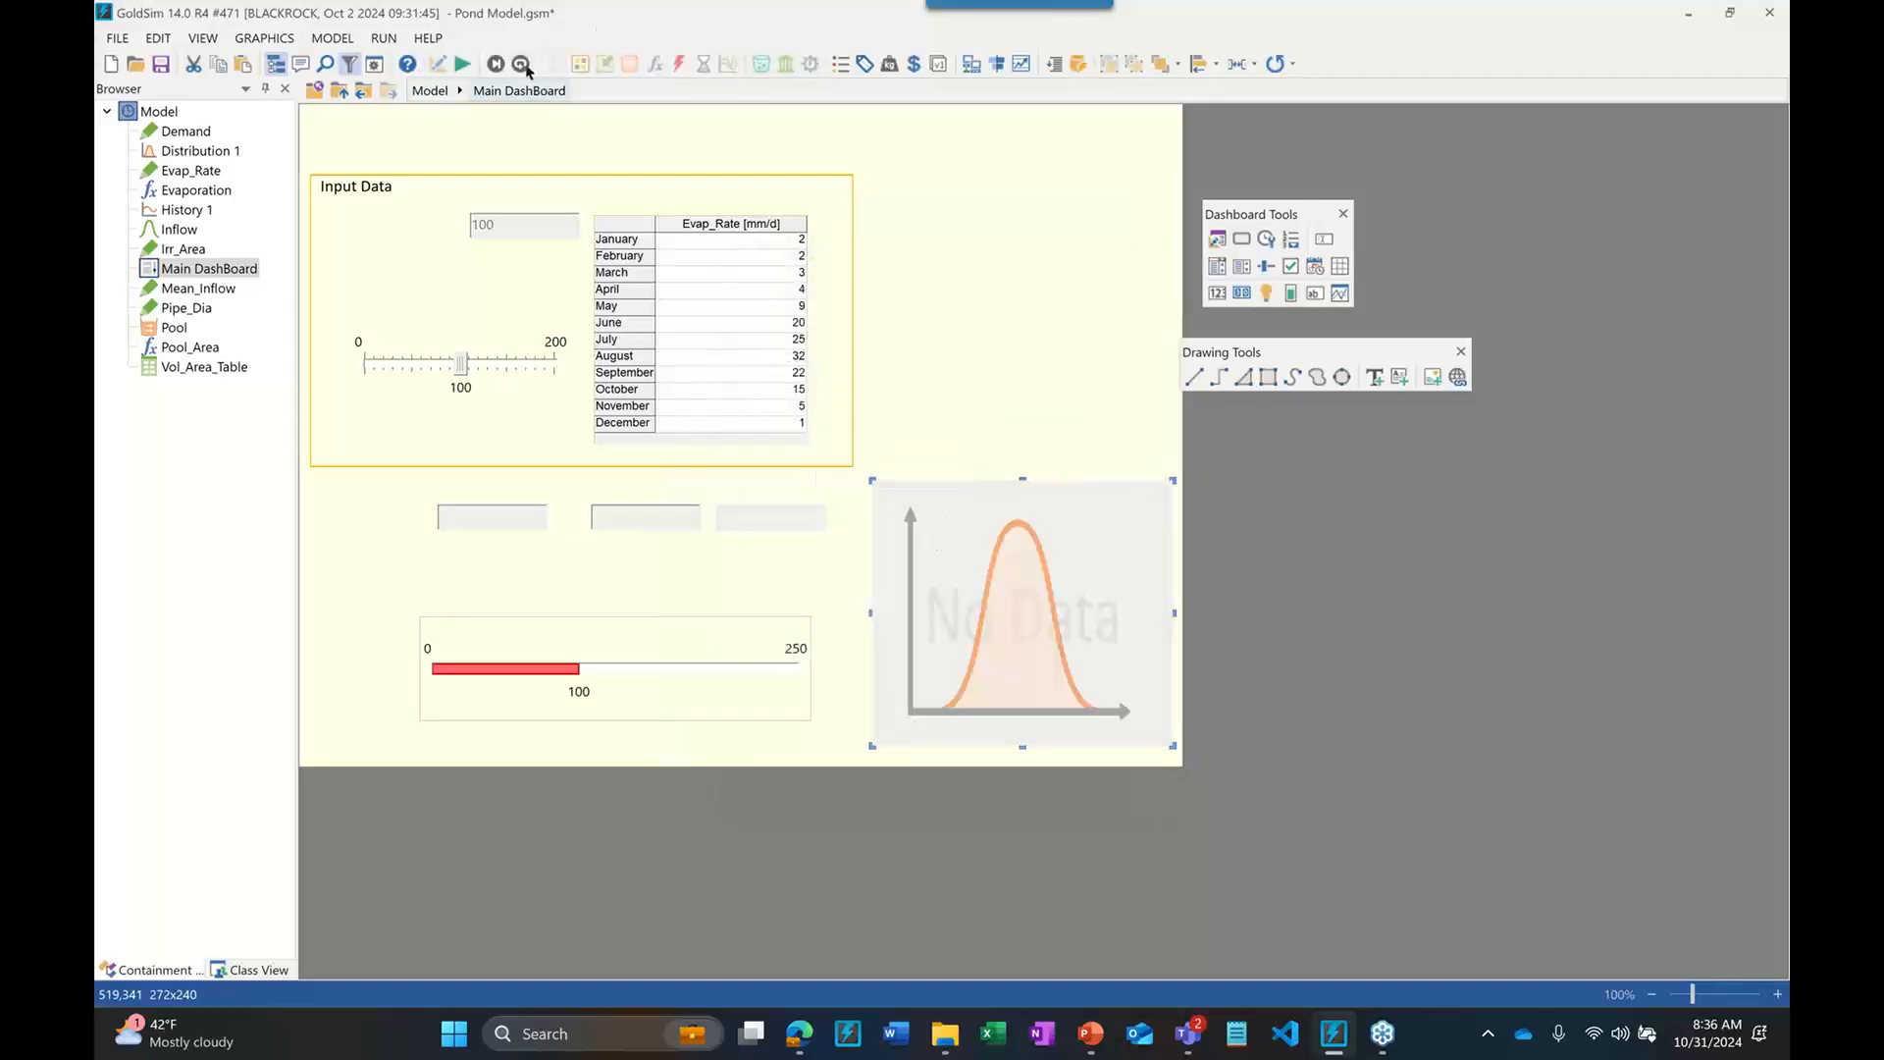
Run the simulation, inspect the CDF chart enlarged in its pop-out window, and return to edit mode
click(461, 66)
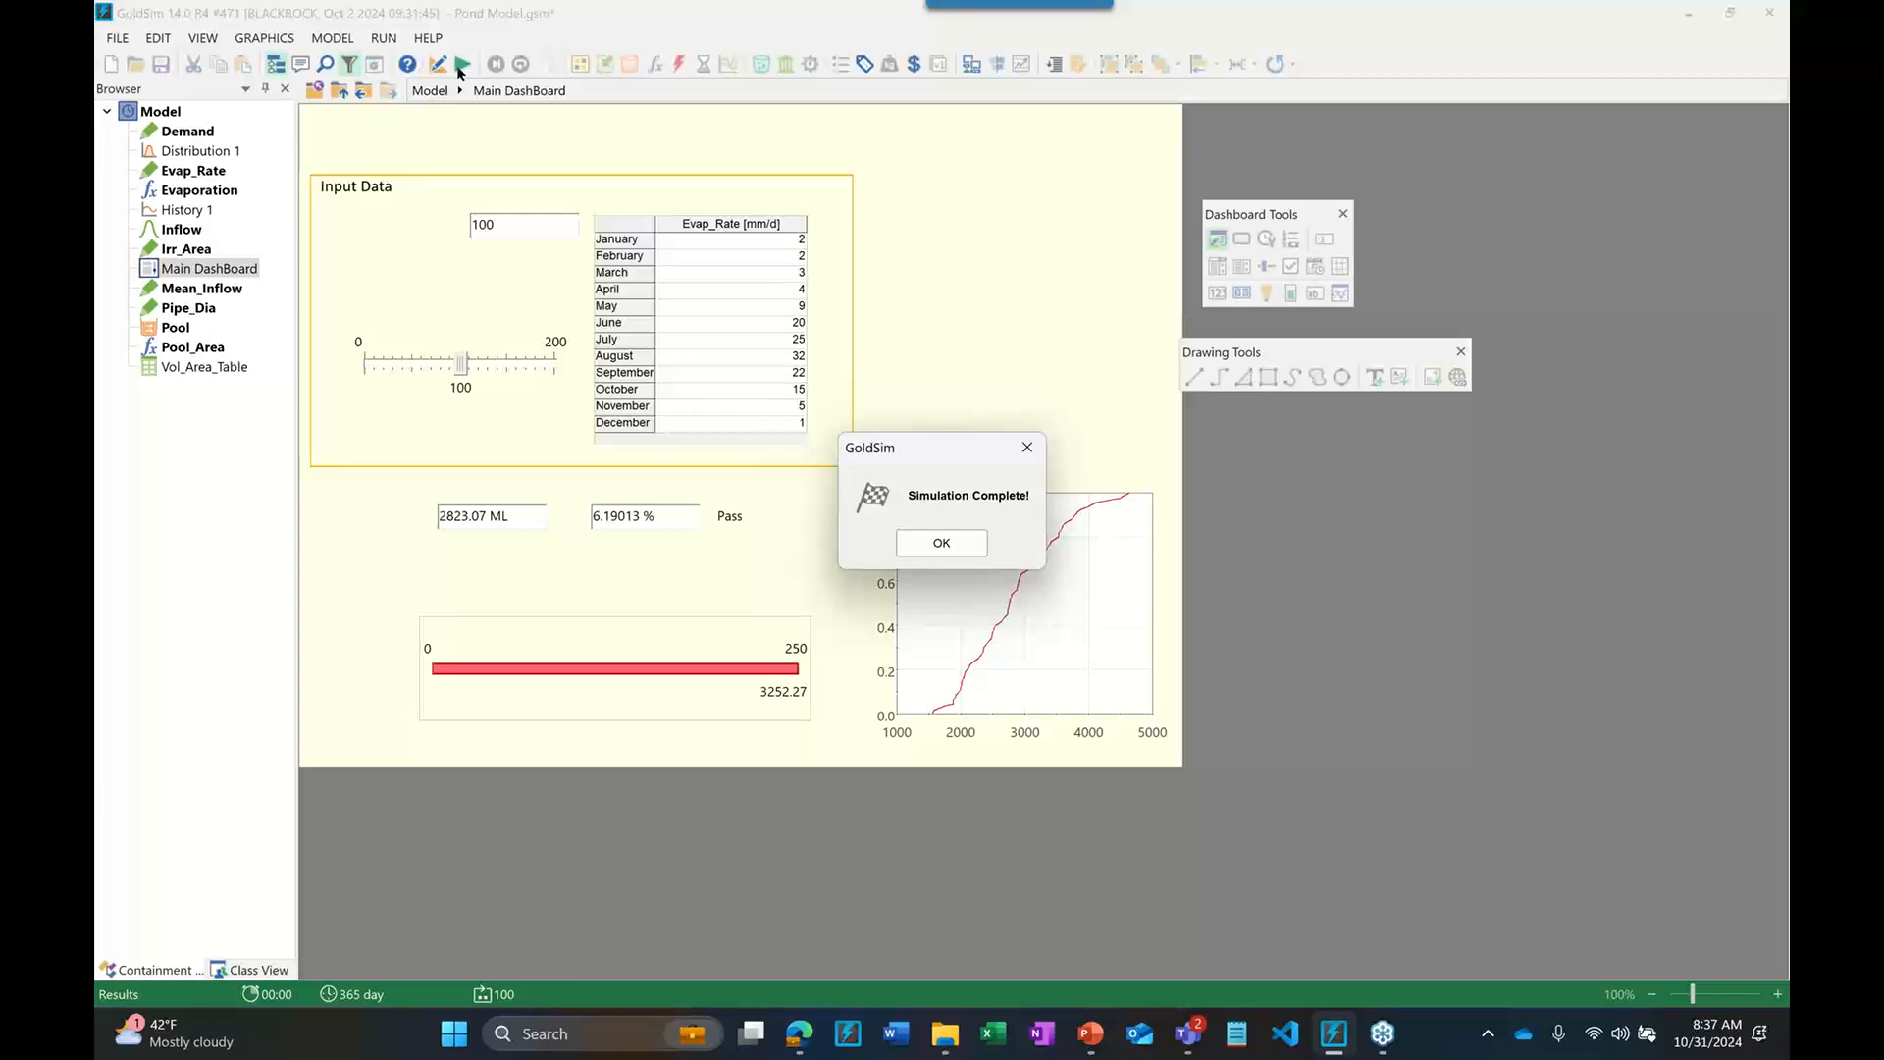
click(944, 543)
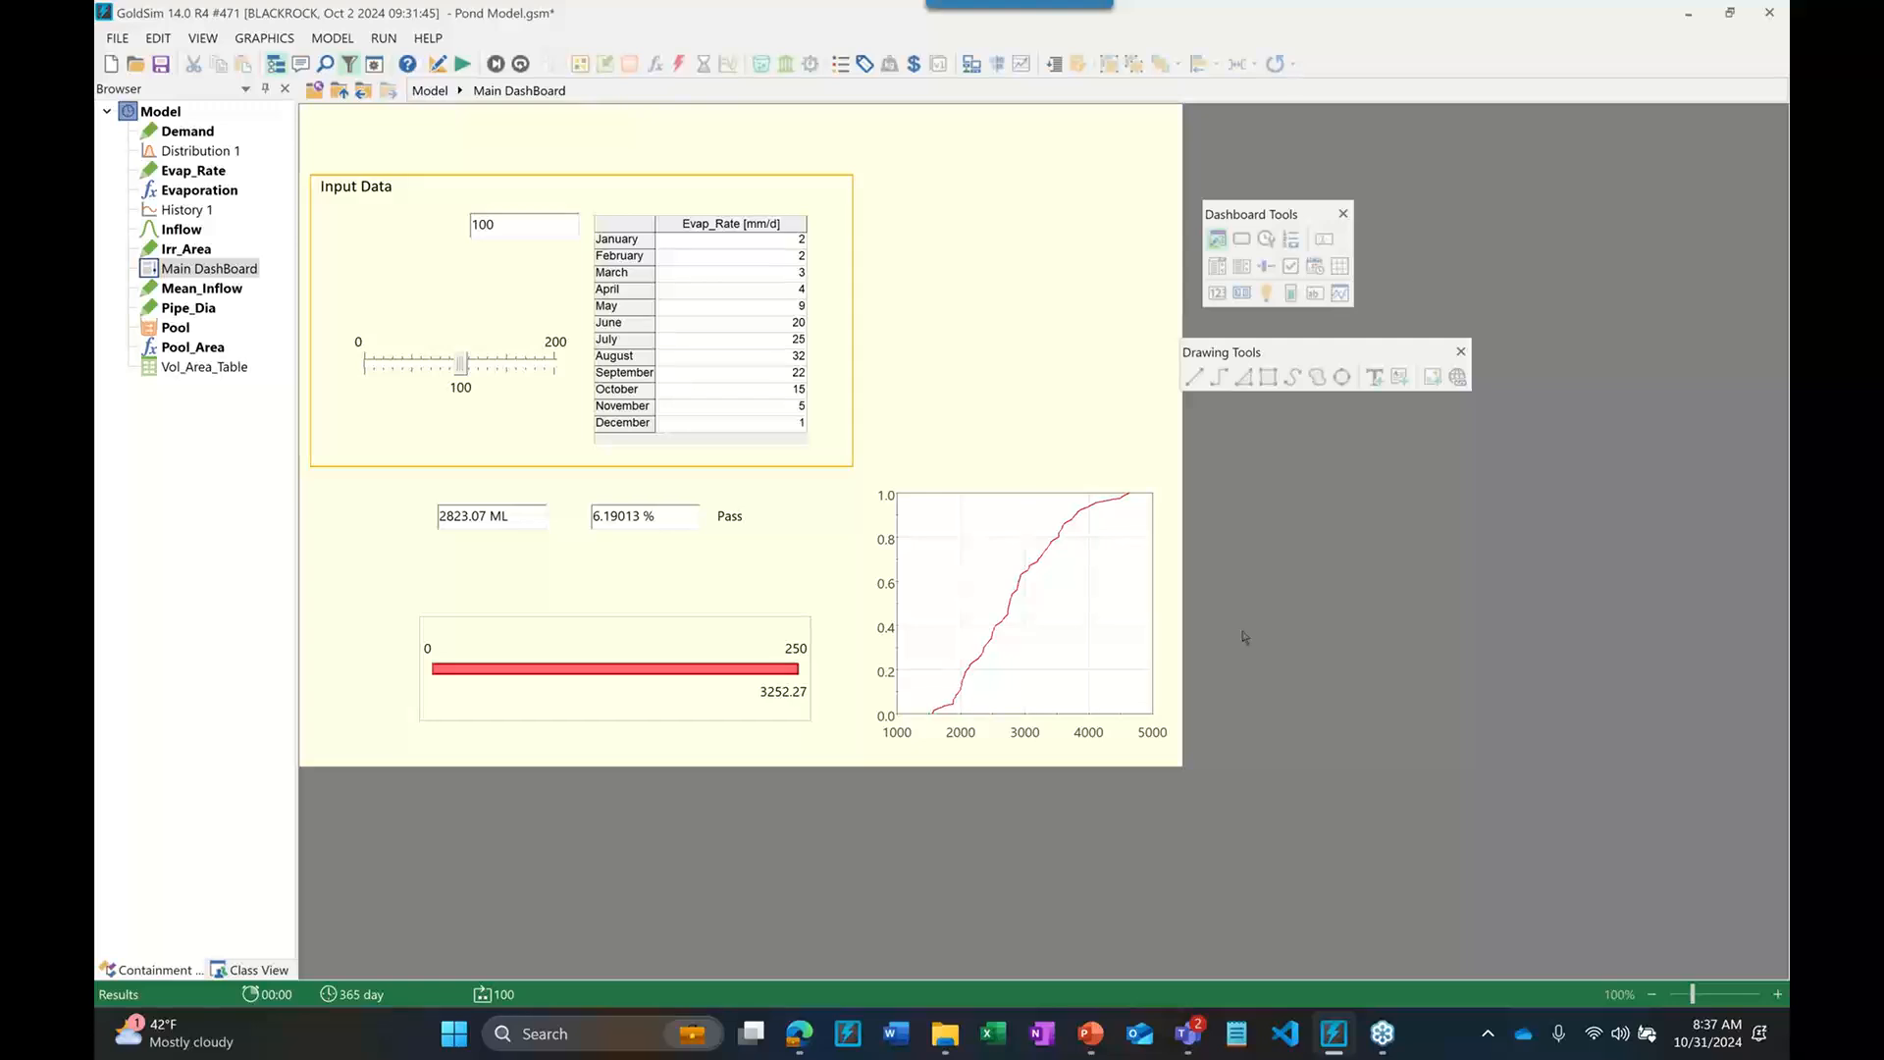
double_click(1047, 605)
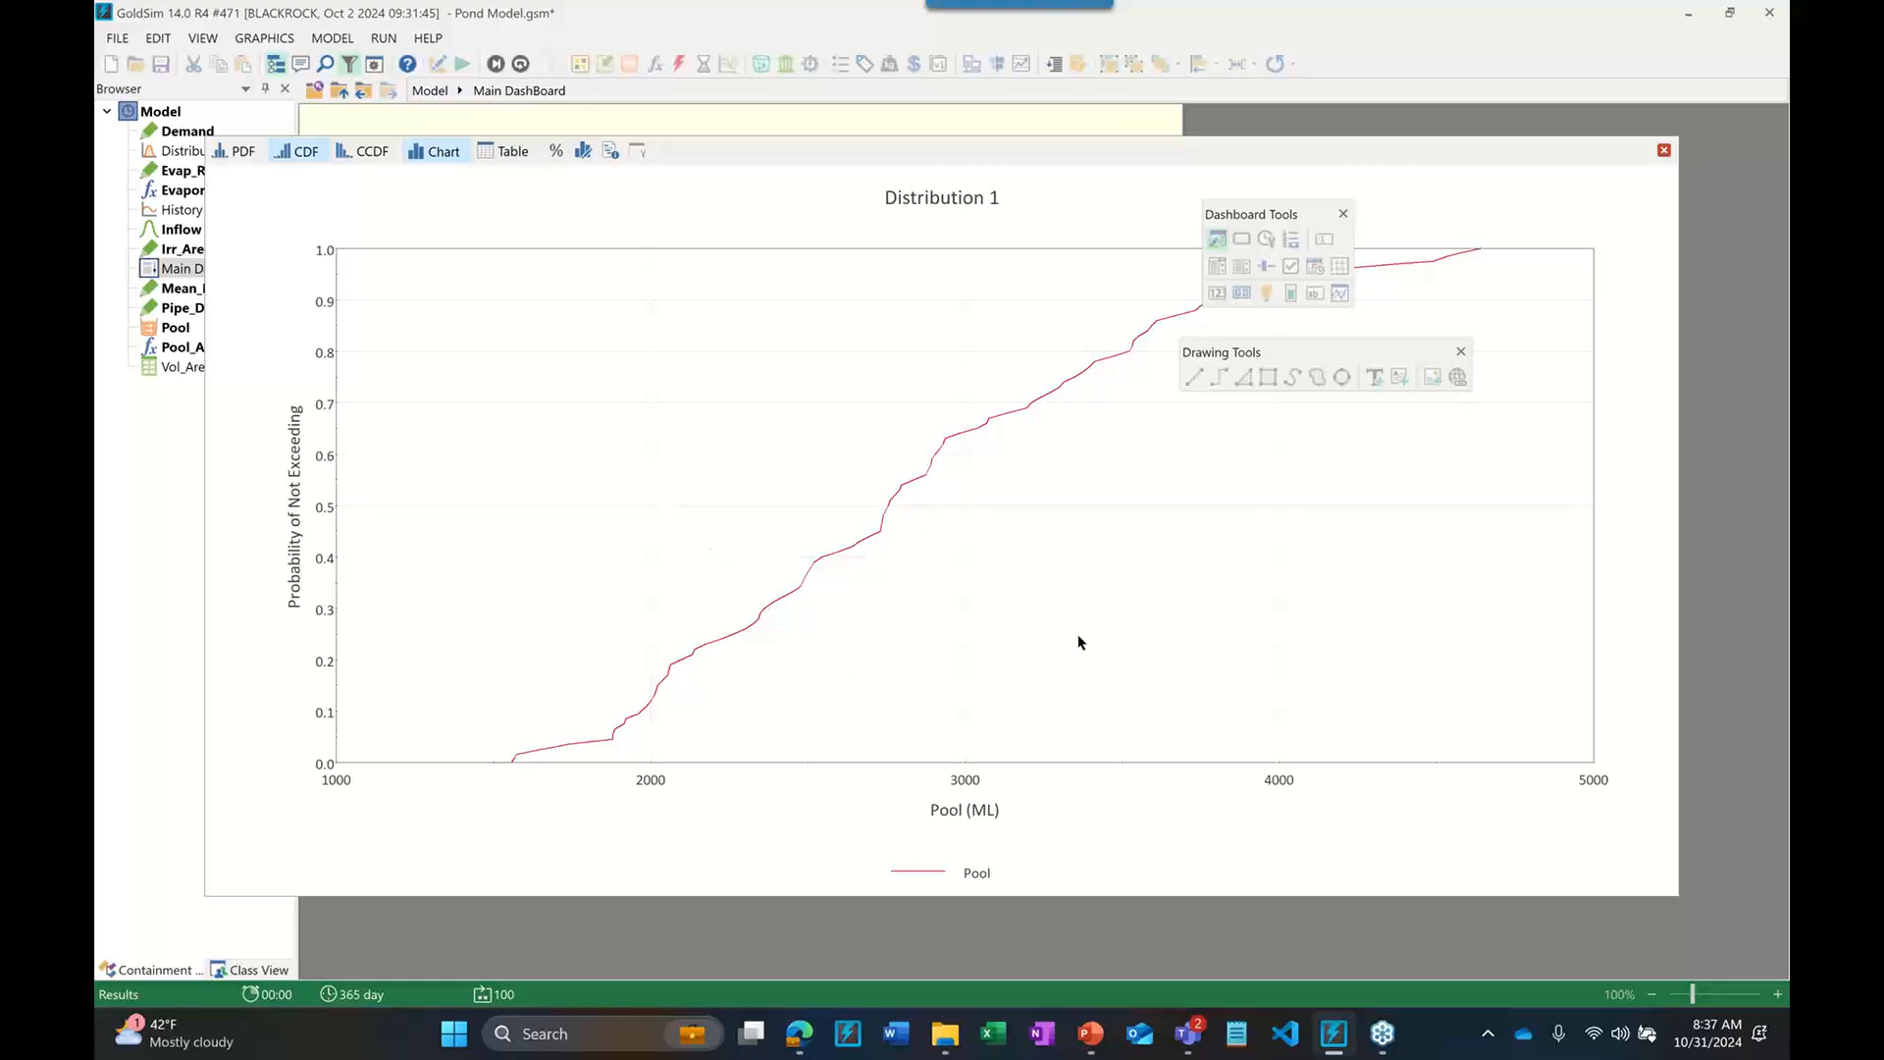
key(Escape)
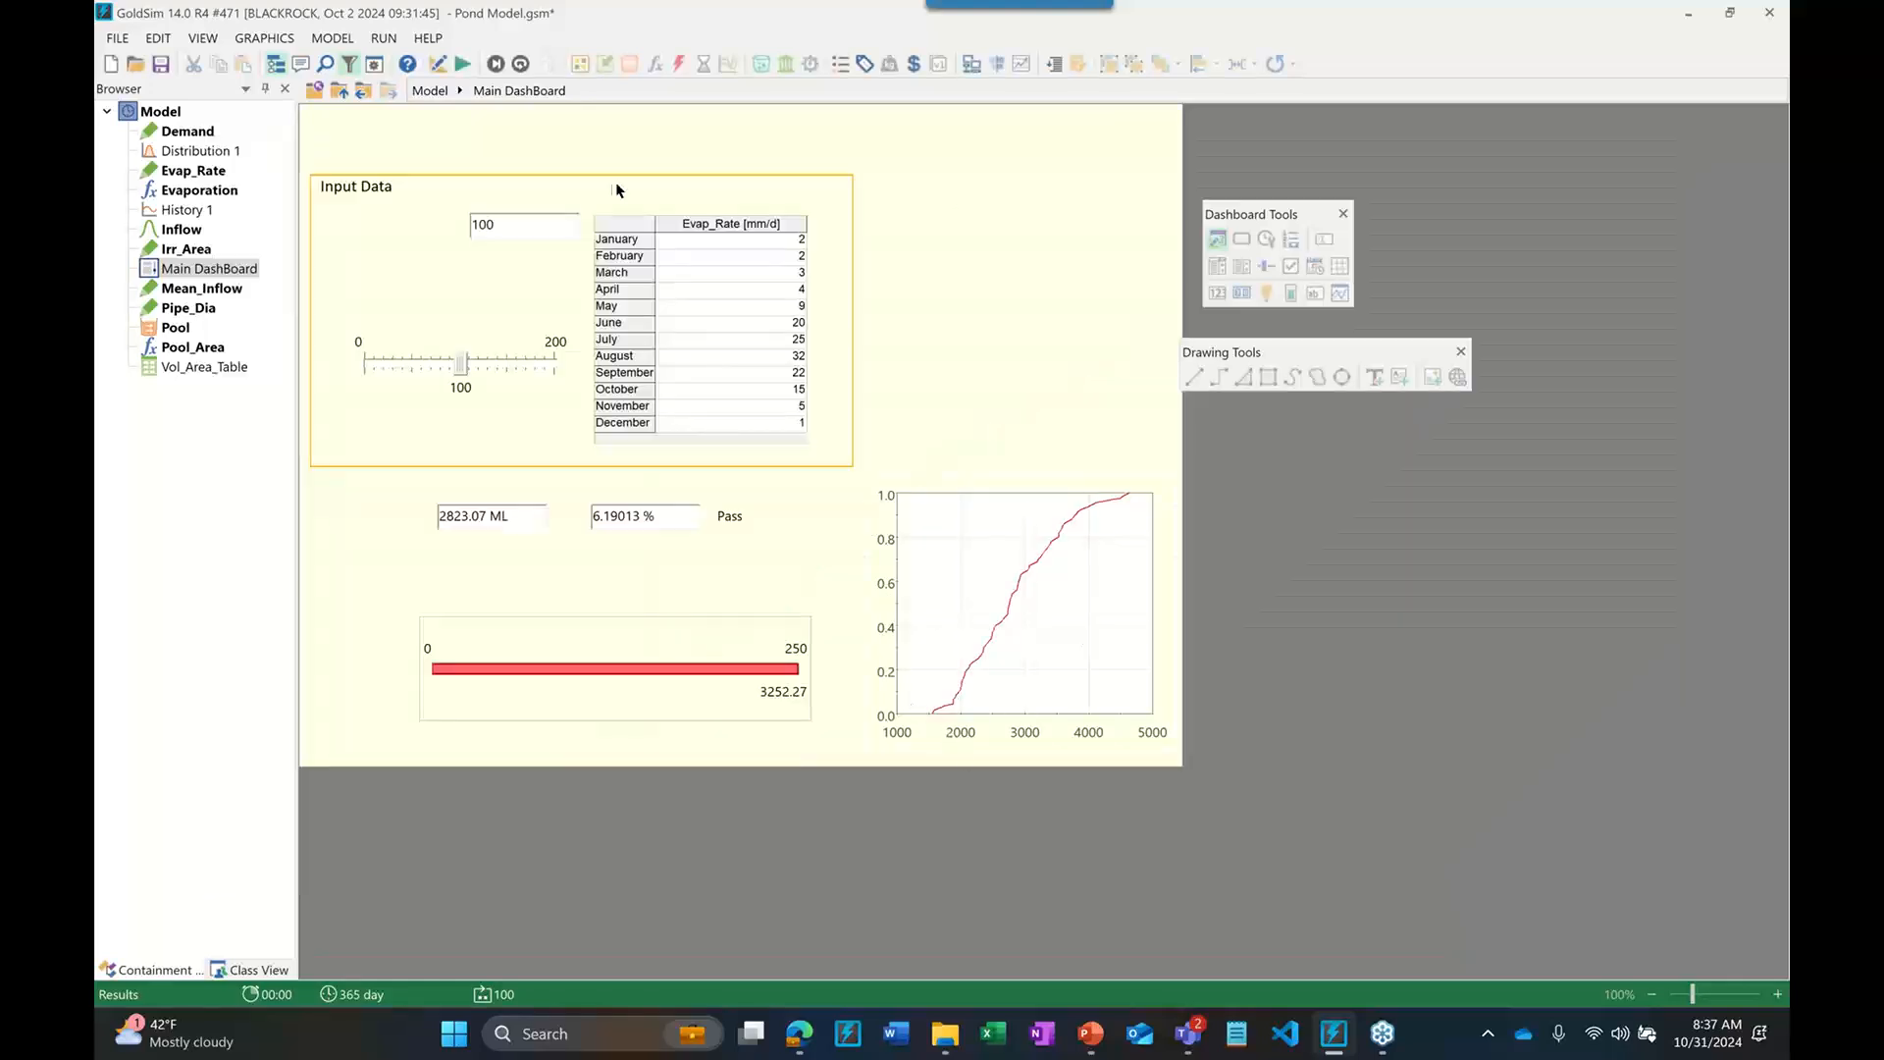
click(439, 65)
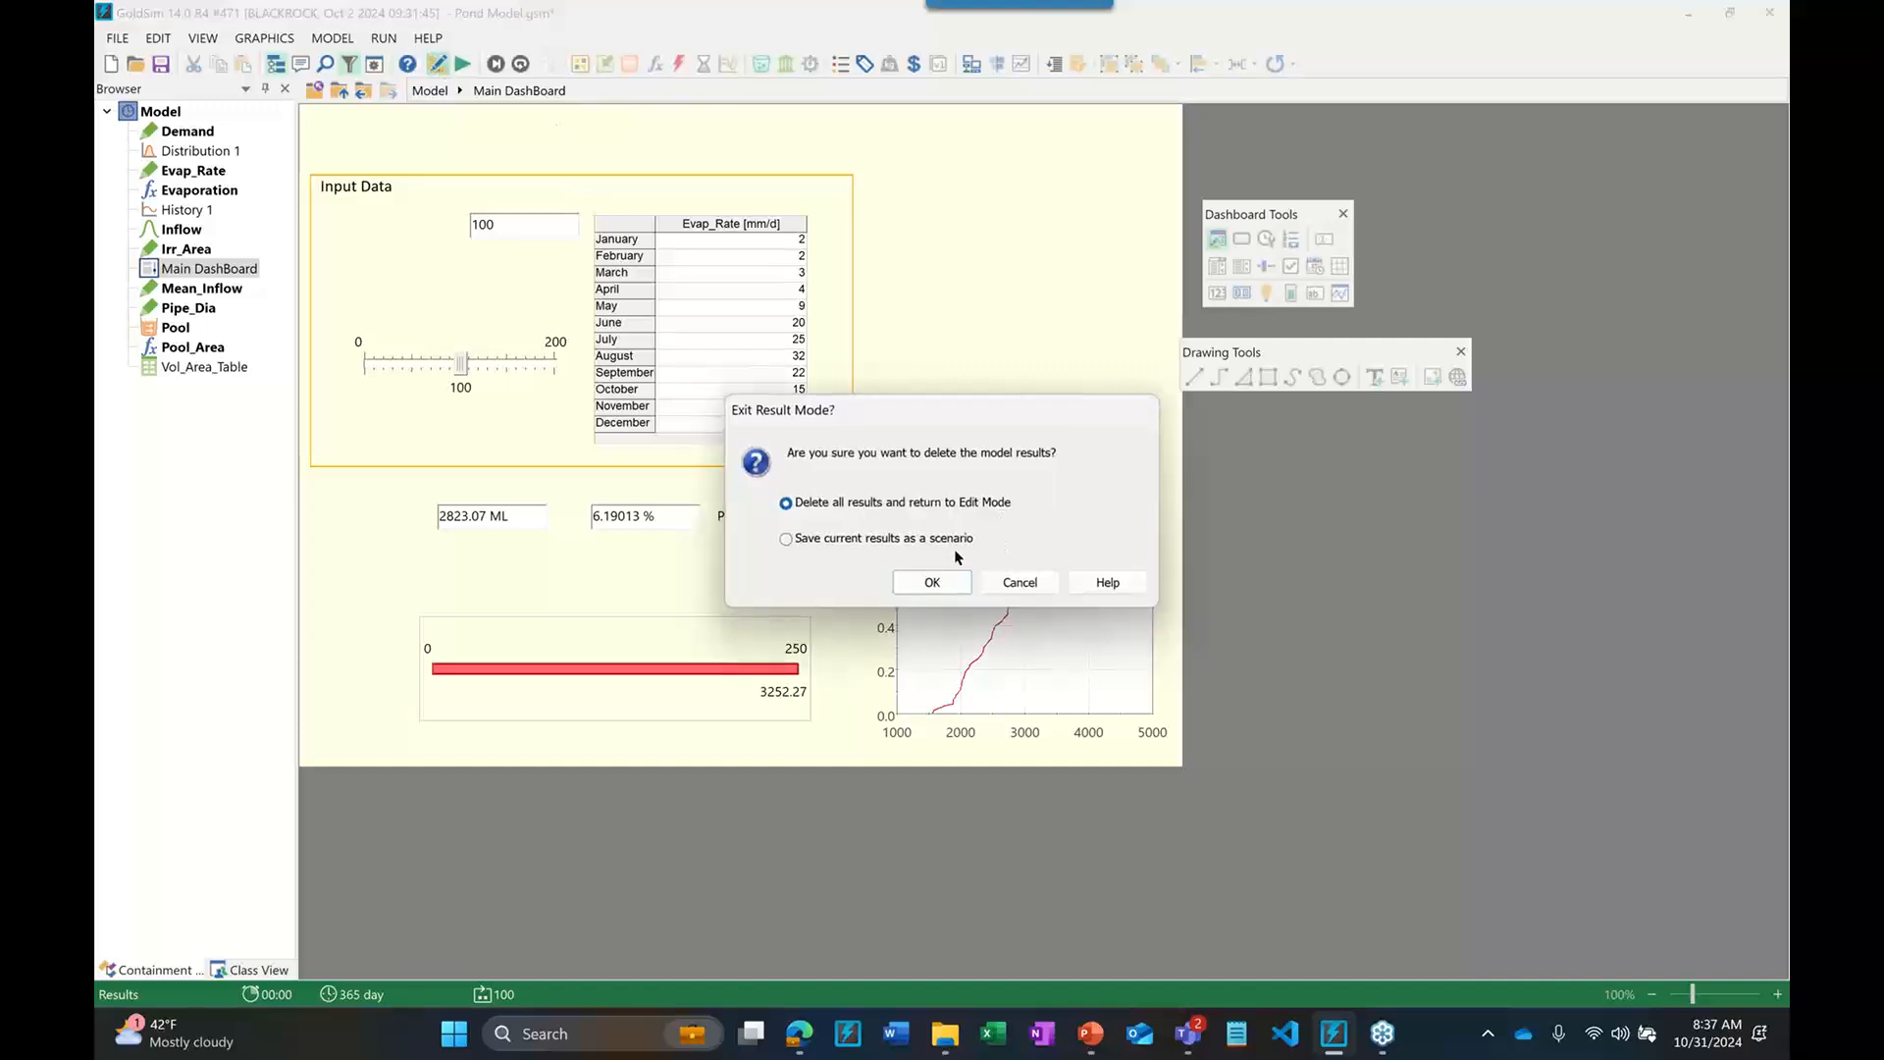
click(930, 579)
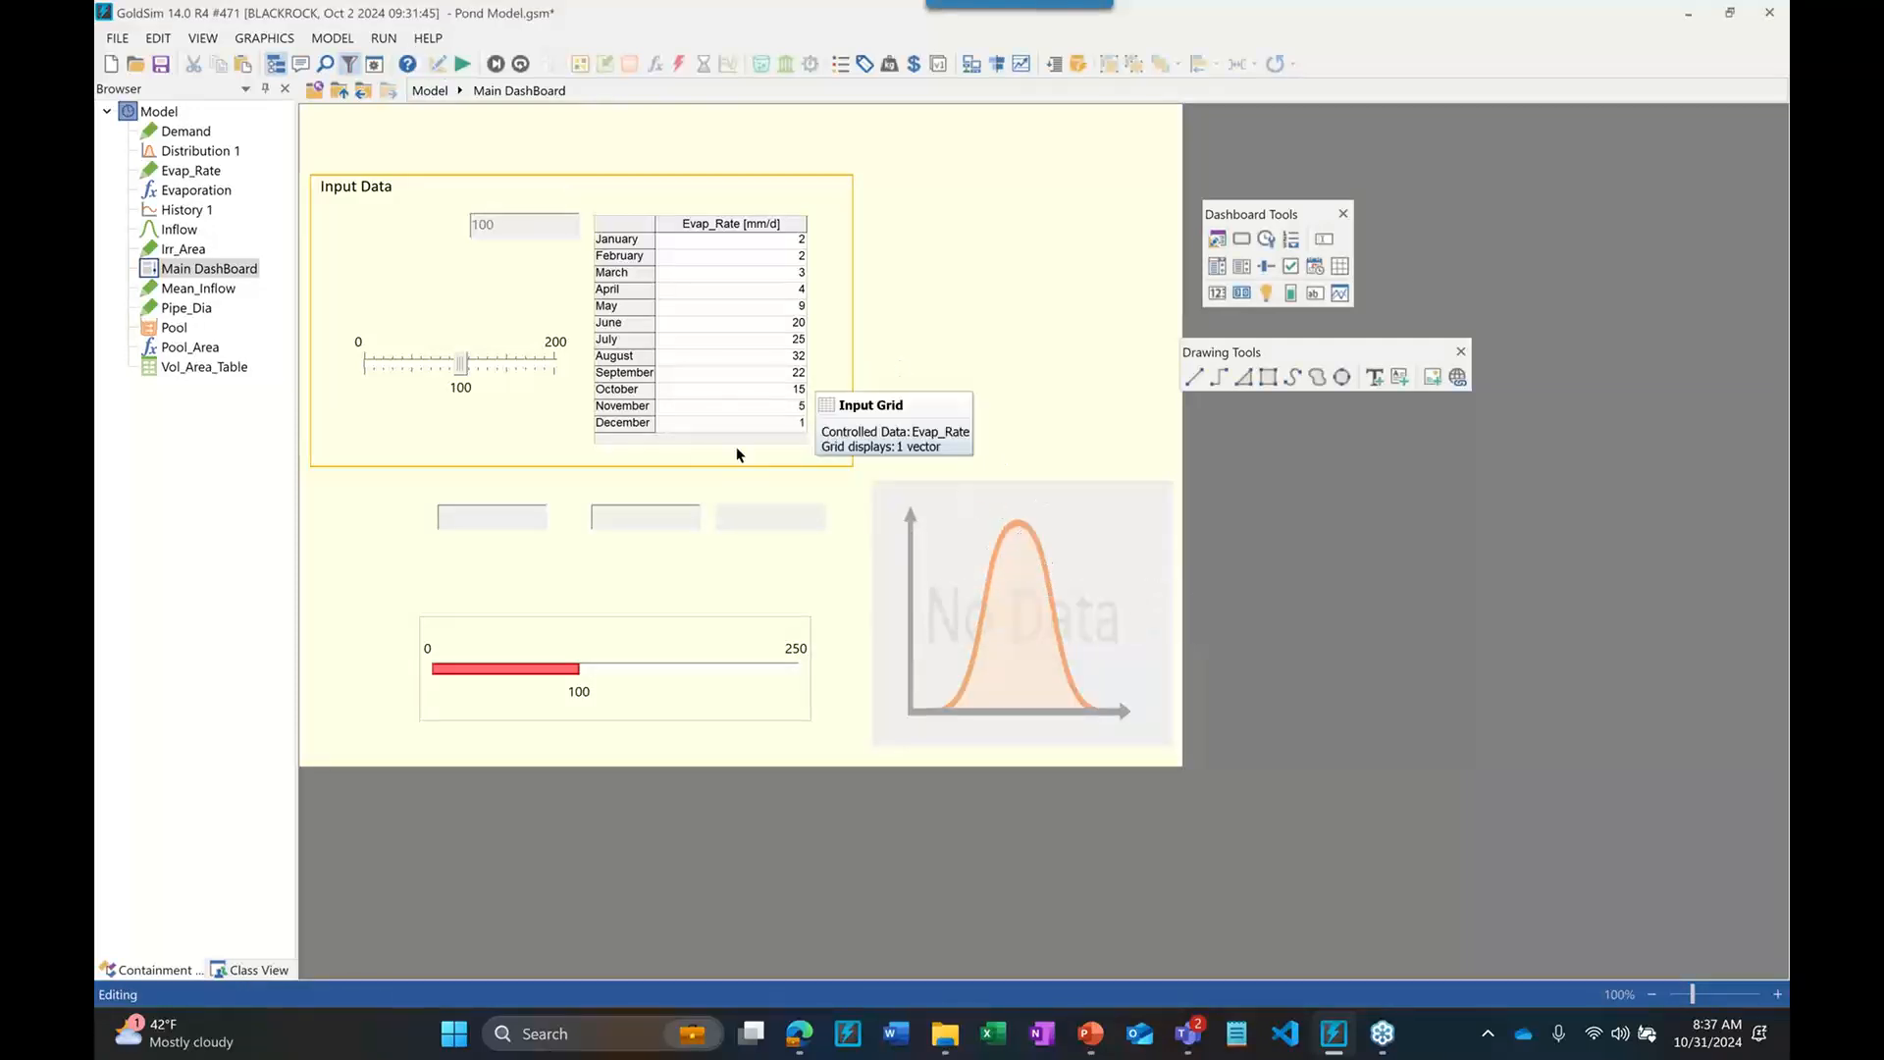
Set both the X-axis and the Y-axis of the result window to show axis title and values
double_click(1027, 525)
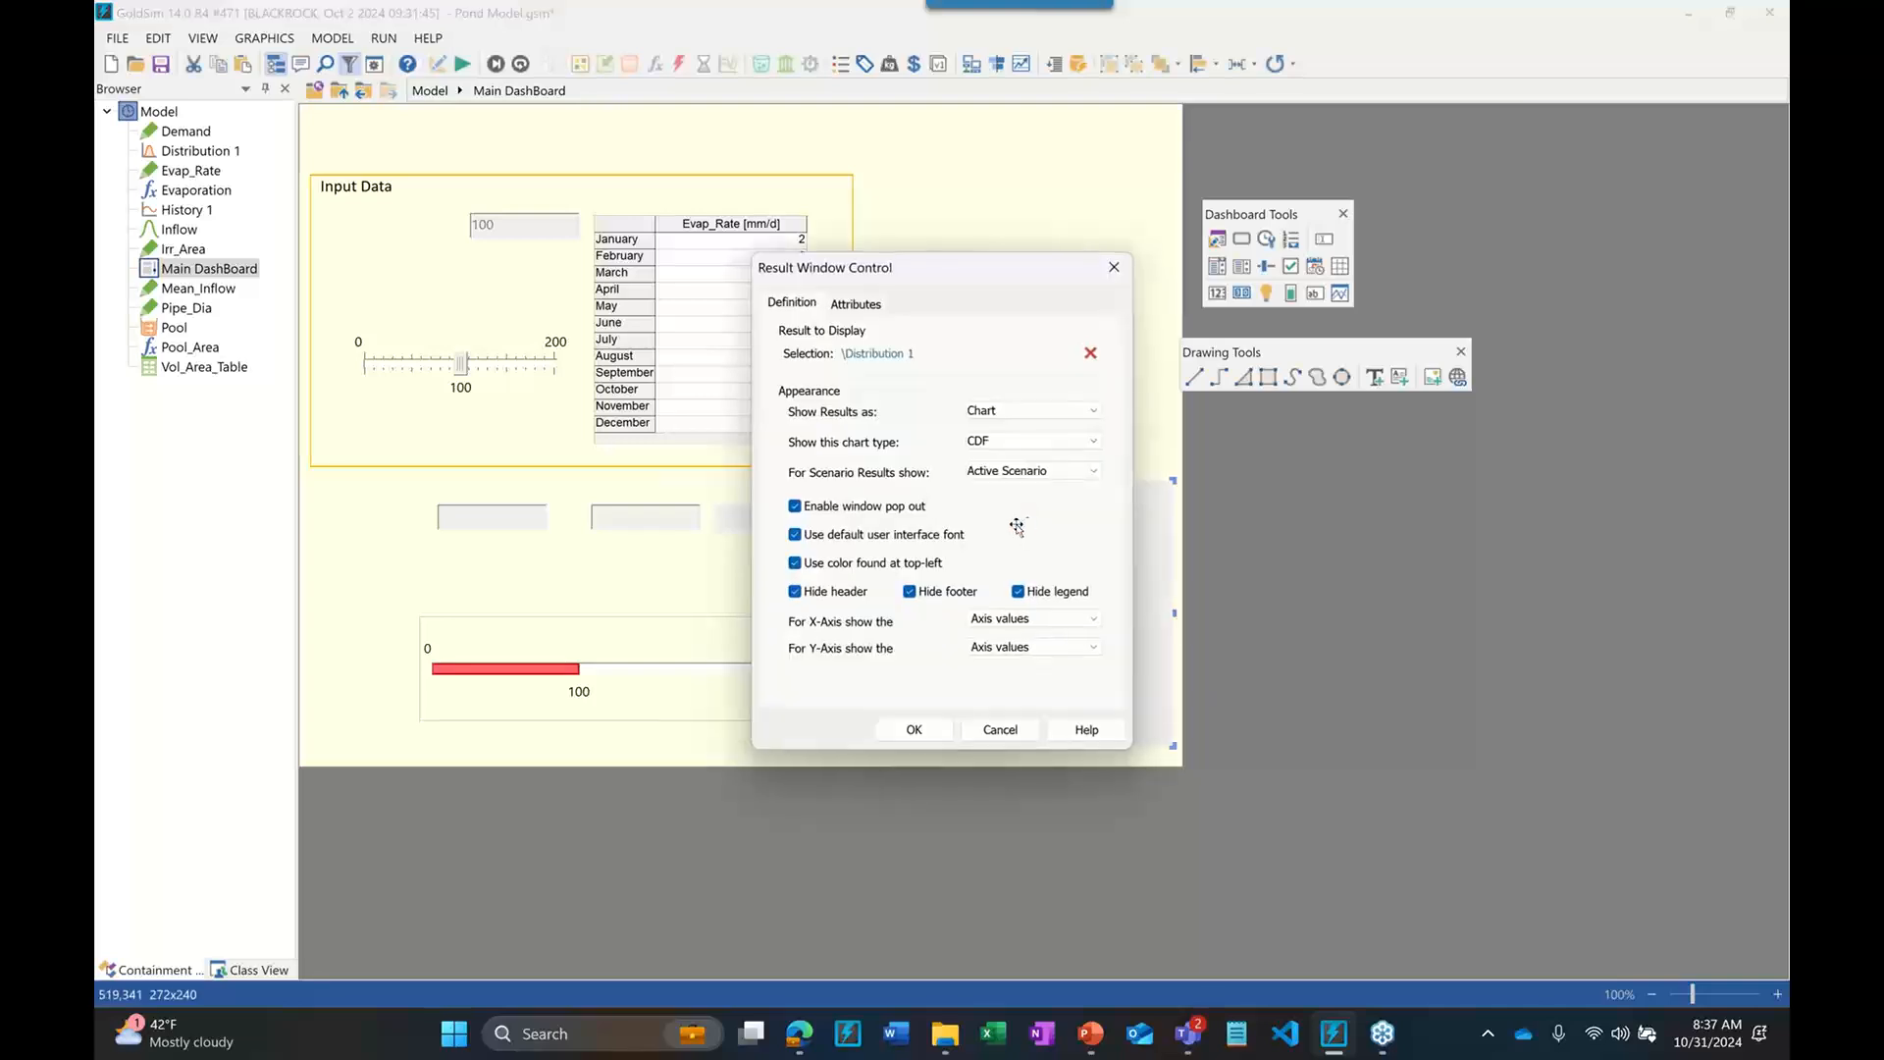
click(1040, 624)
click(1040, 638)
click(1036, 647)
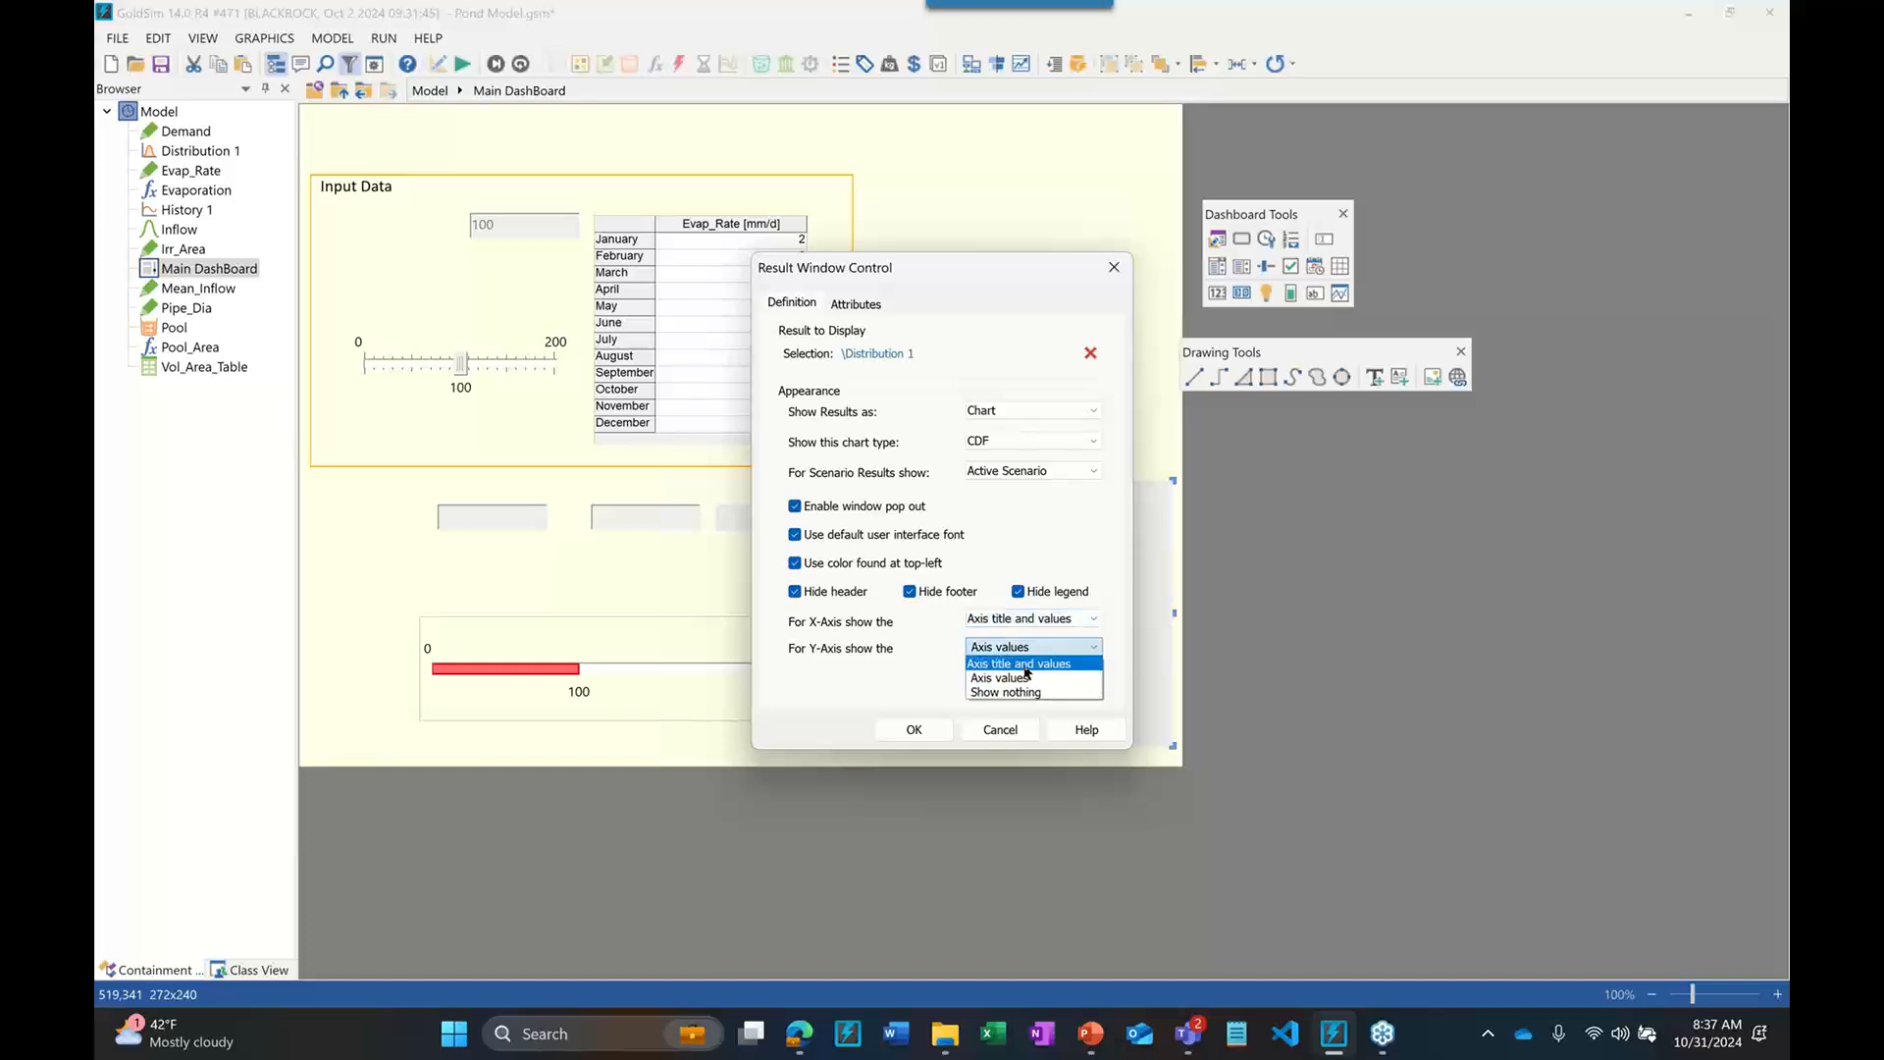
click(1025, 666)
click(932, 729)
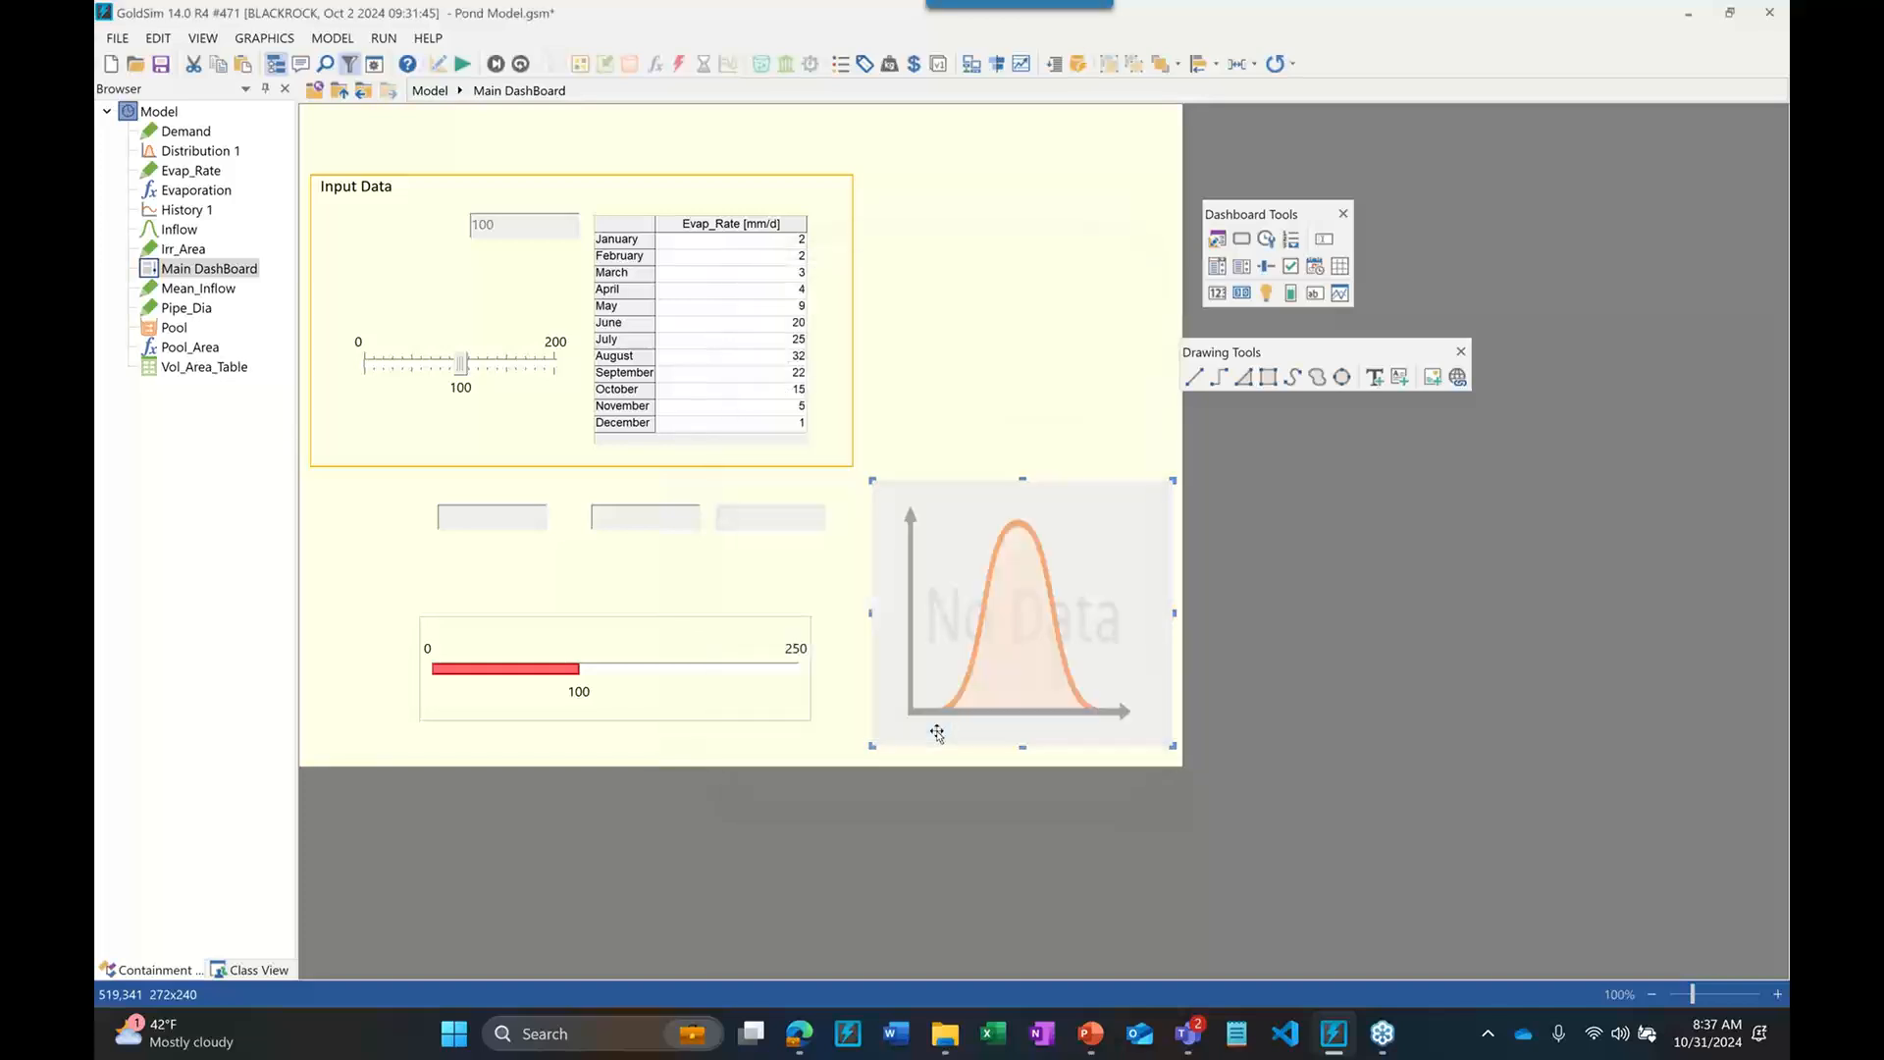
Run the simulation, check the axis titles on the dashboard chart, and return to edit mode
key(F5)
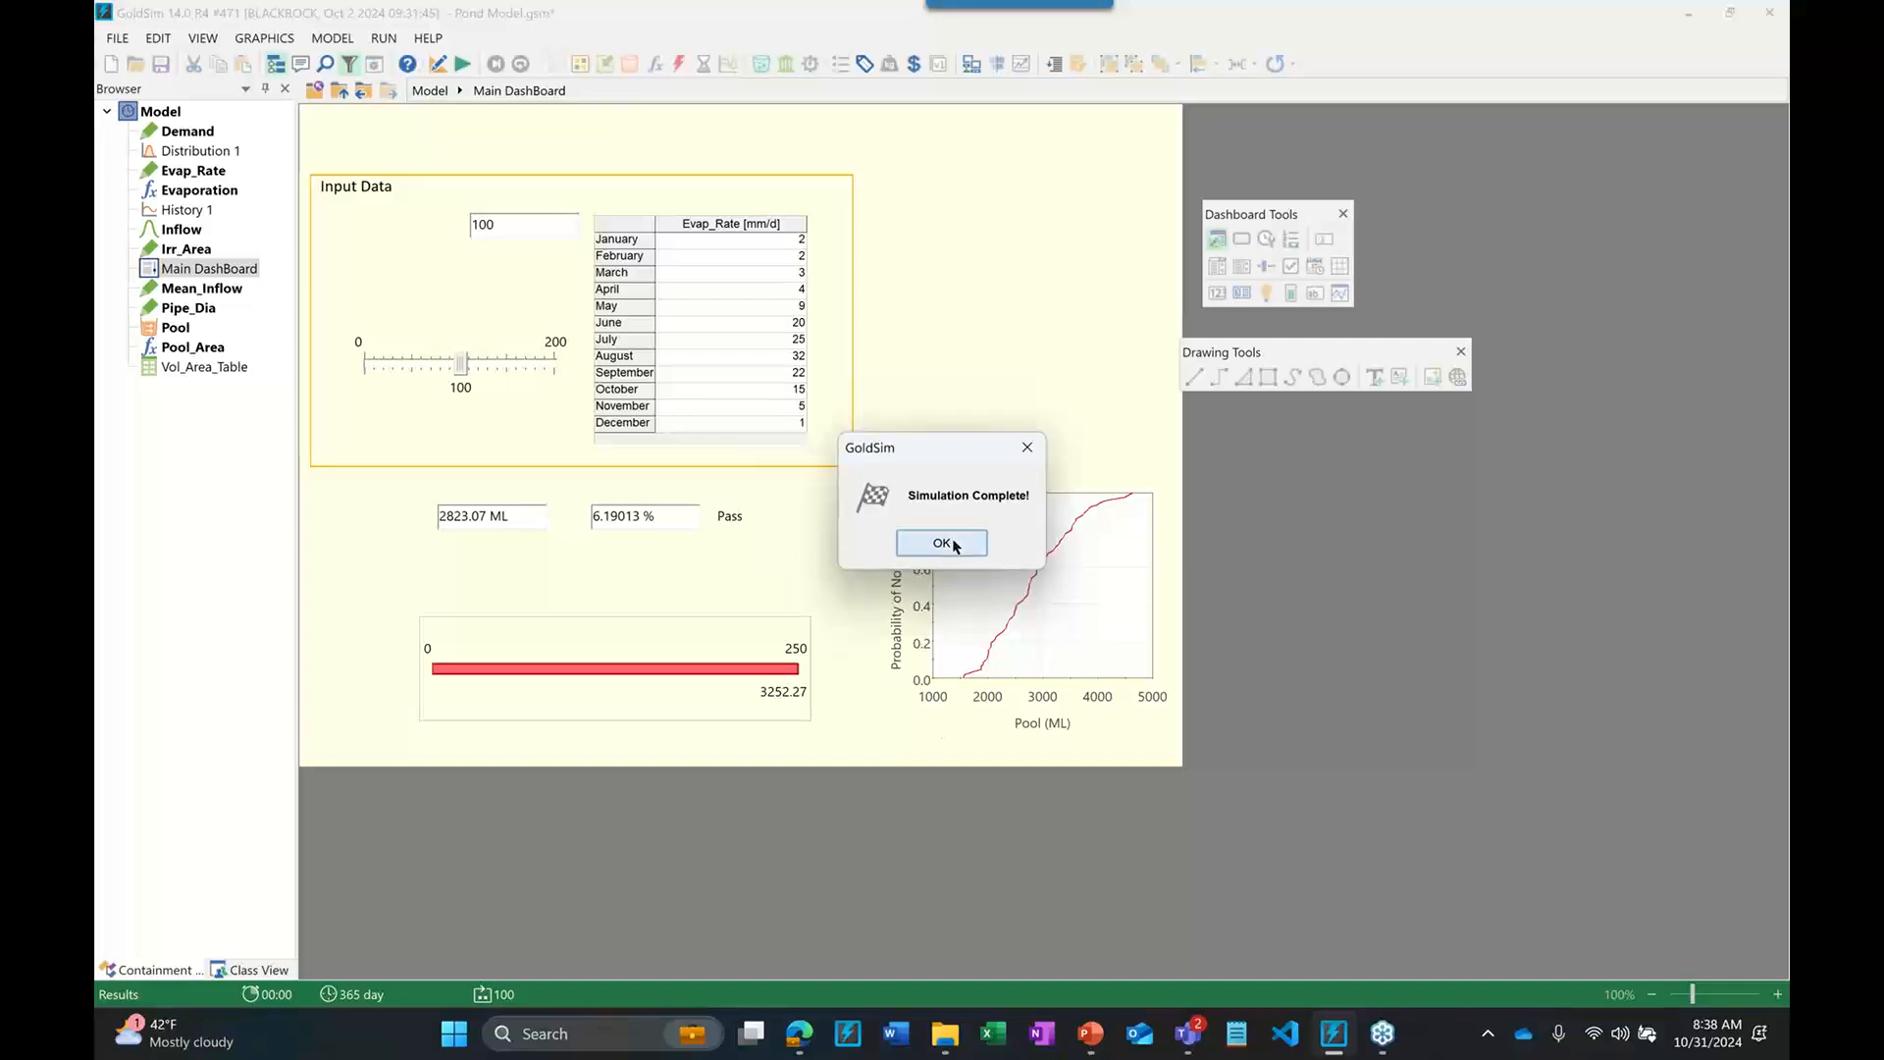
click(951, 544)
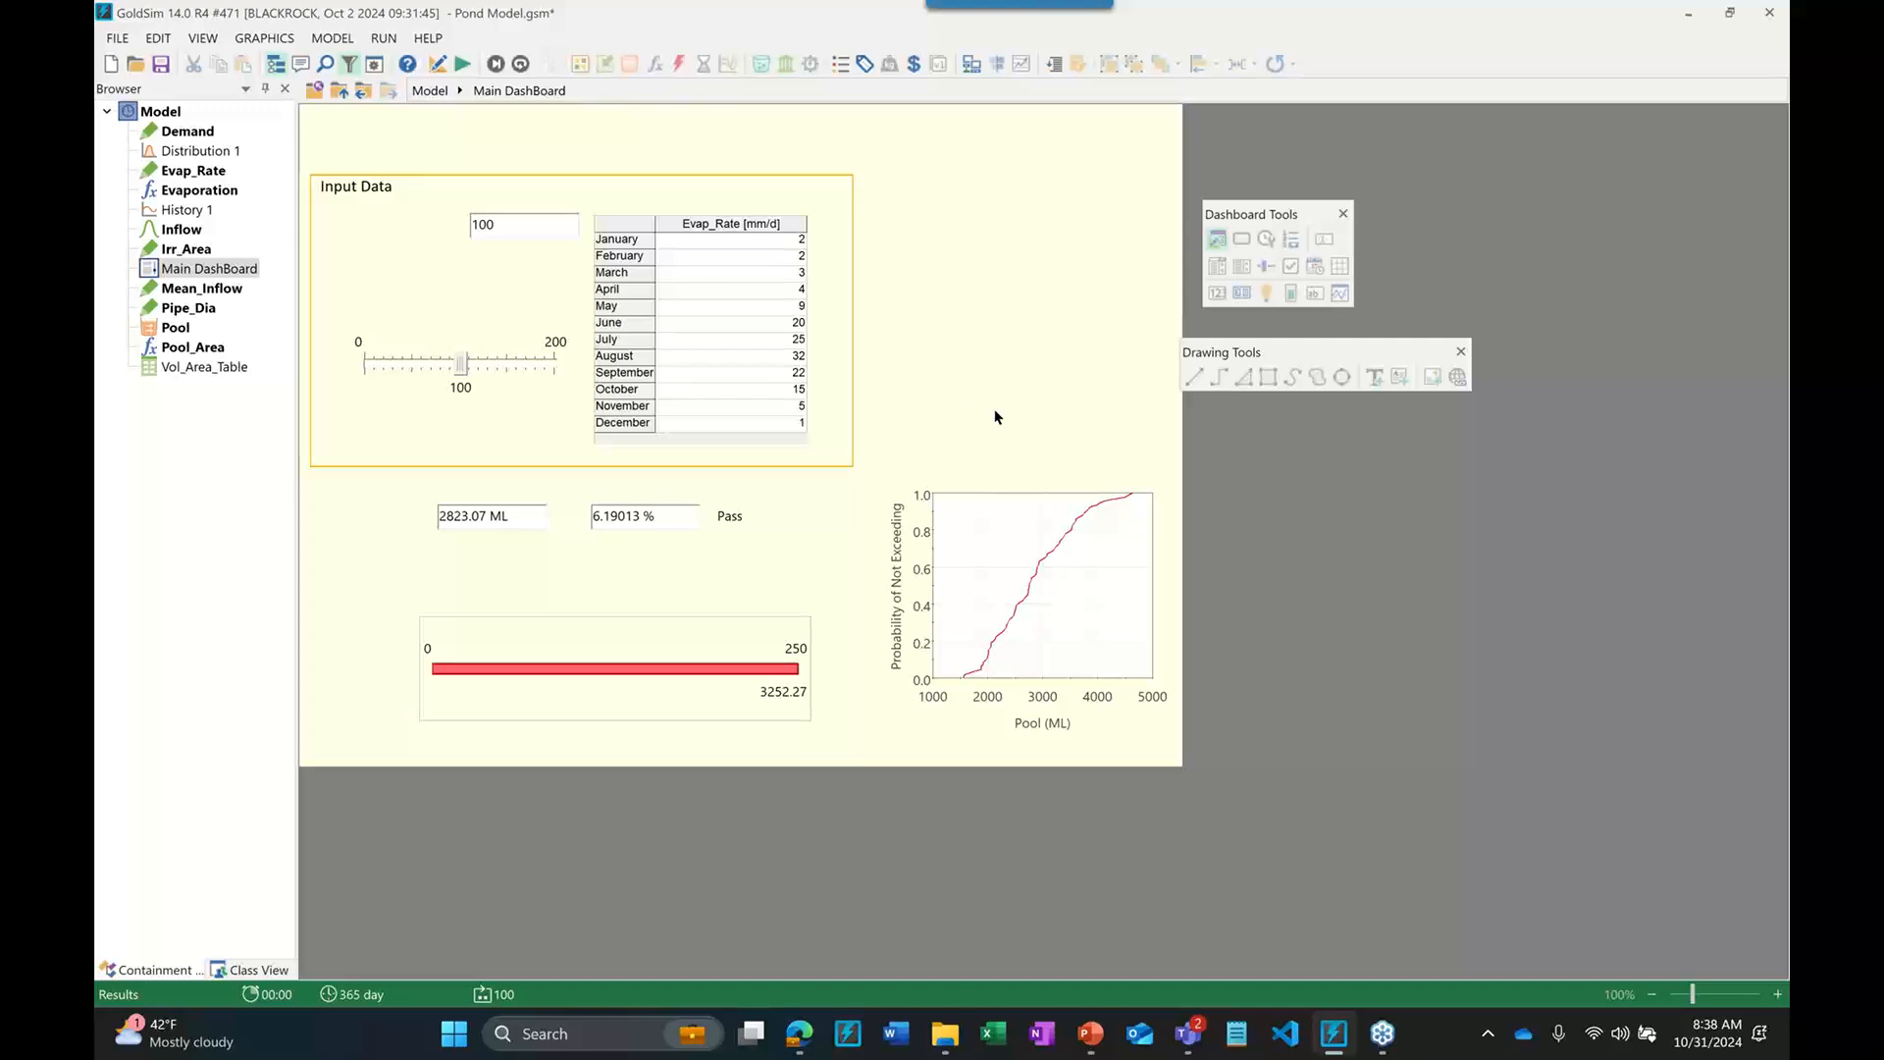
key(F4)
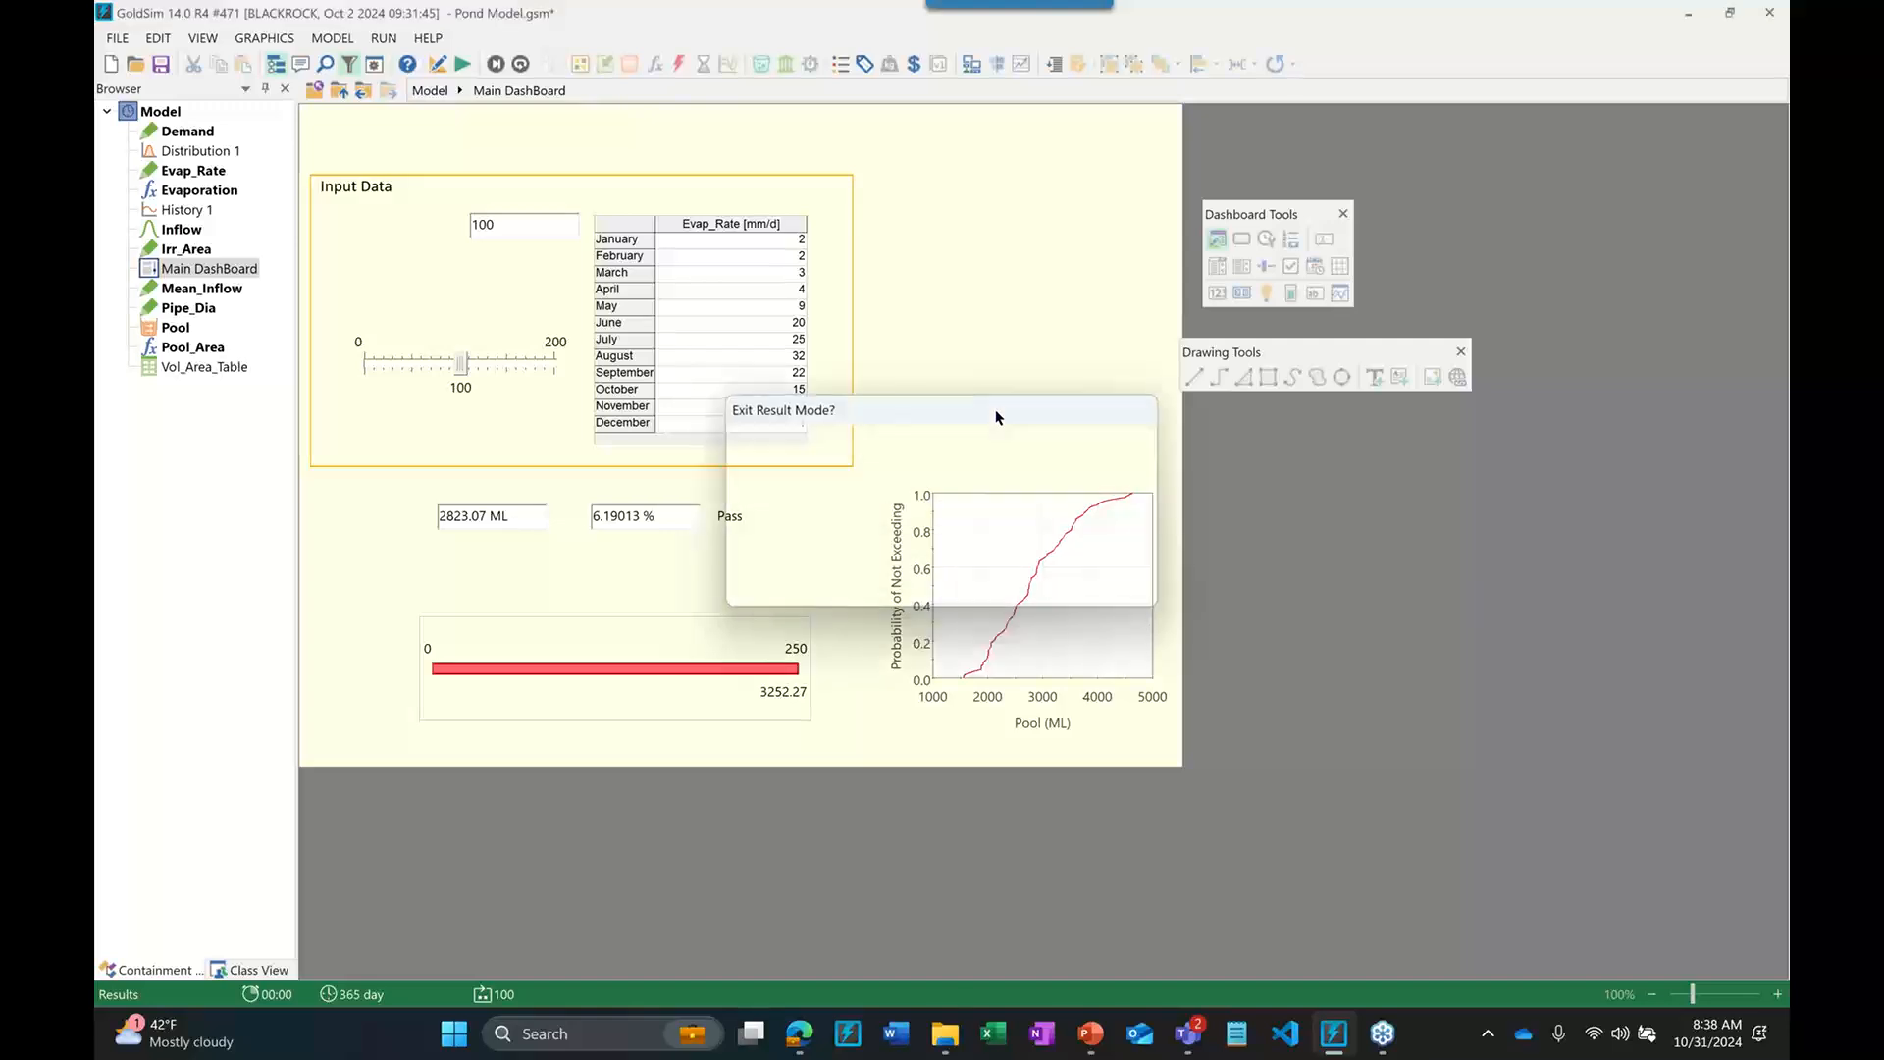
key(Return)
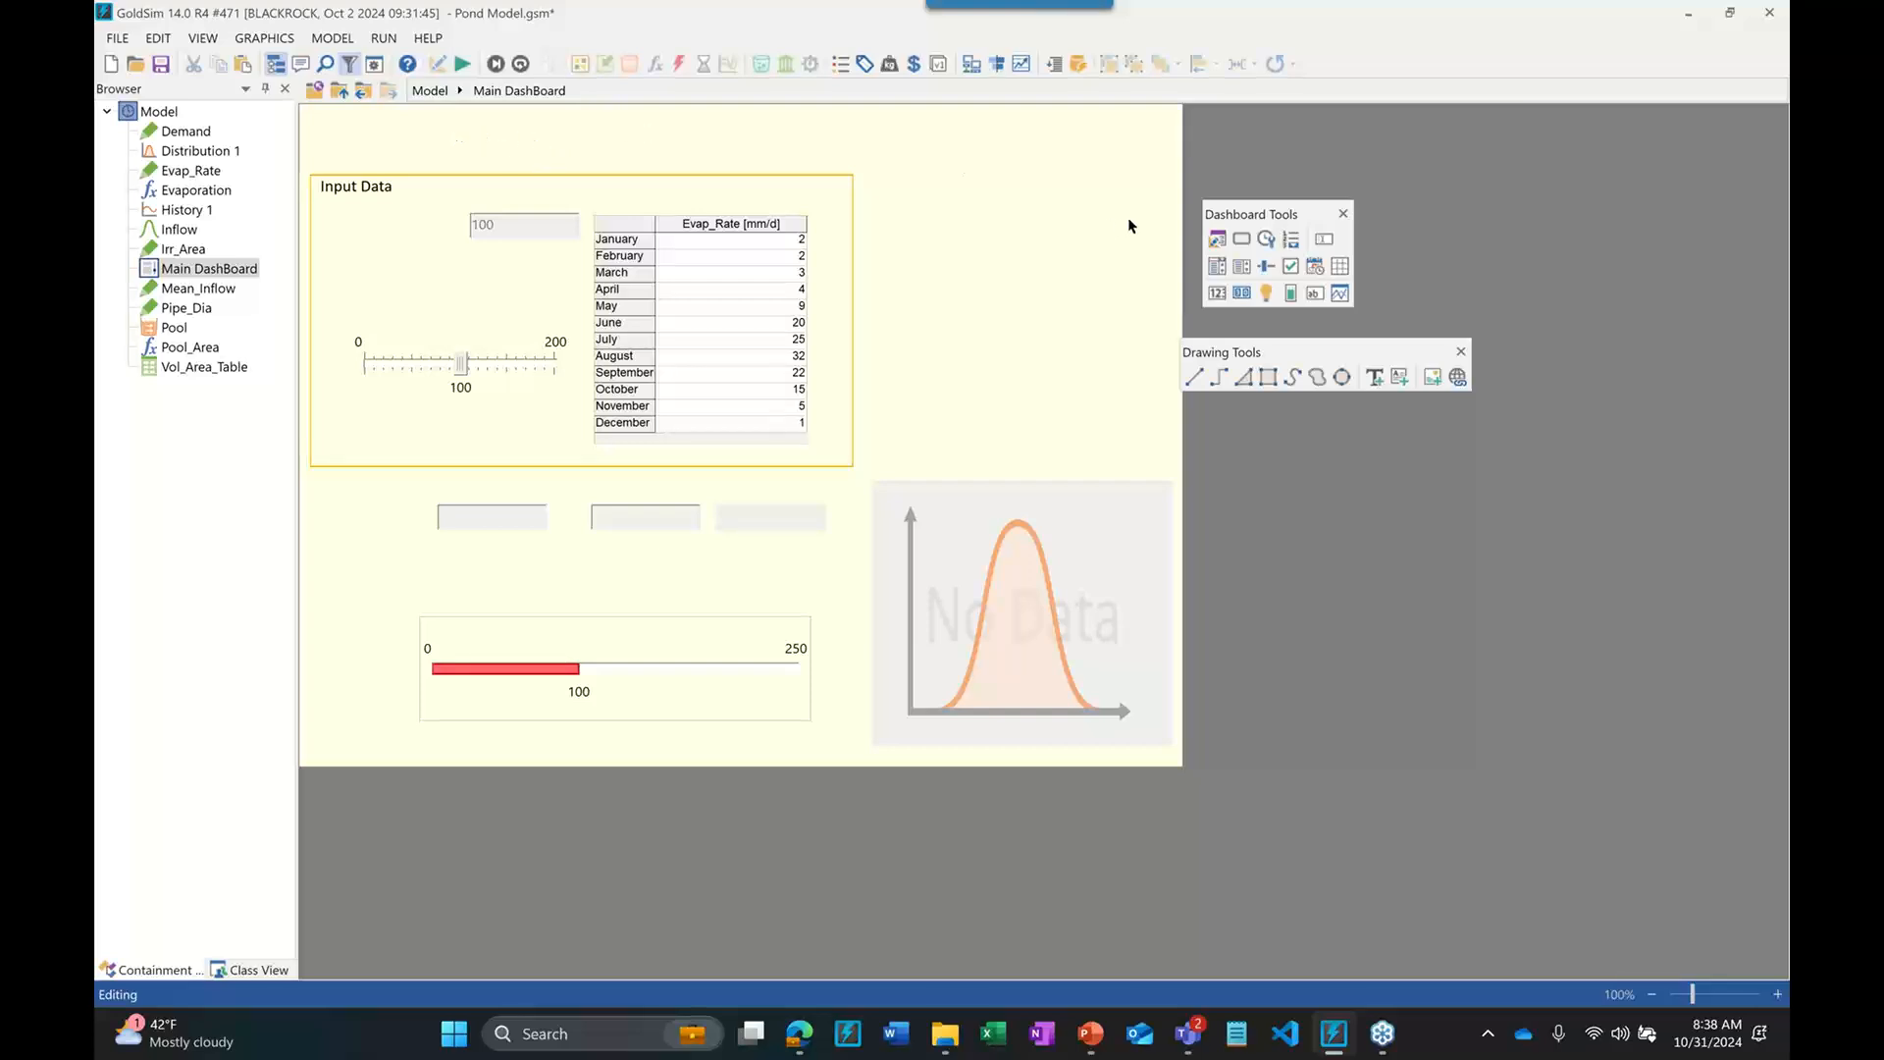
Place a Button control above the Input Data box and align it with the box's left edge
click(1243, 243)
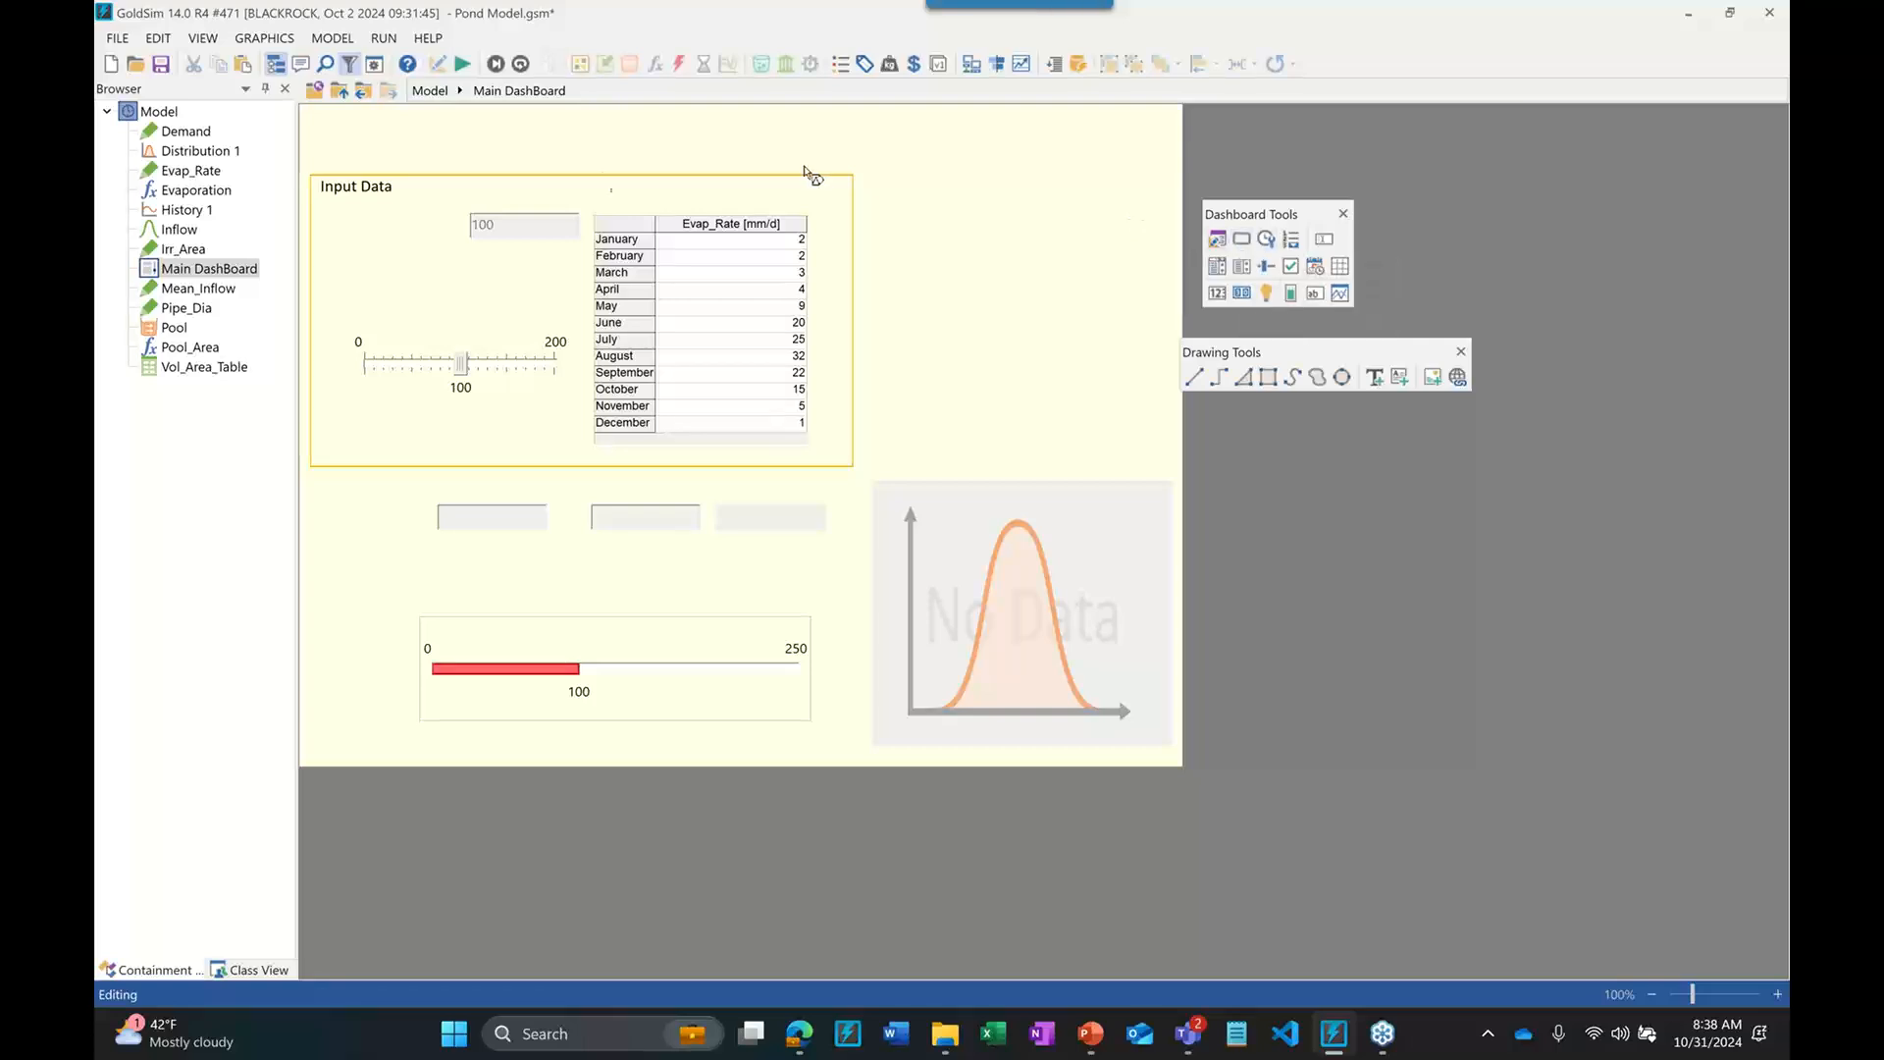
click(458, 144)
drag(403, 146, 368, 147)
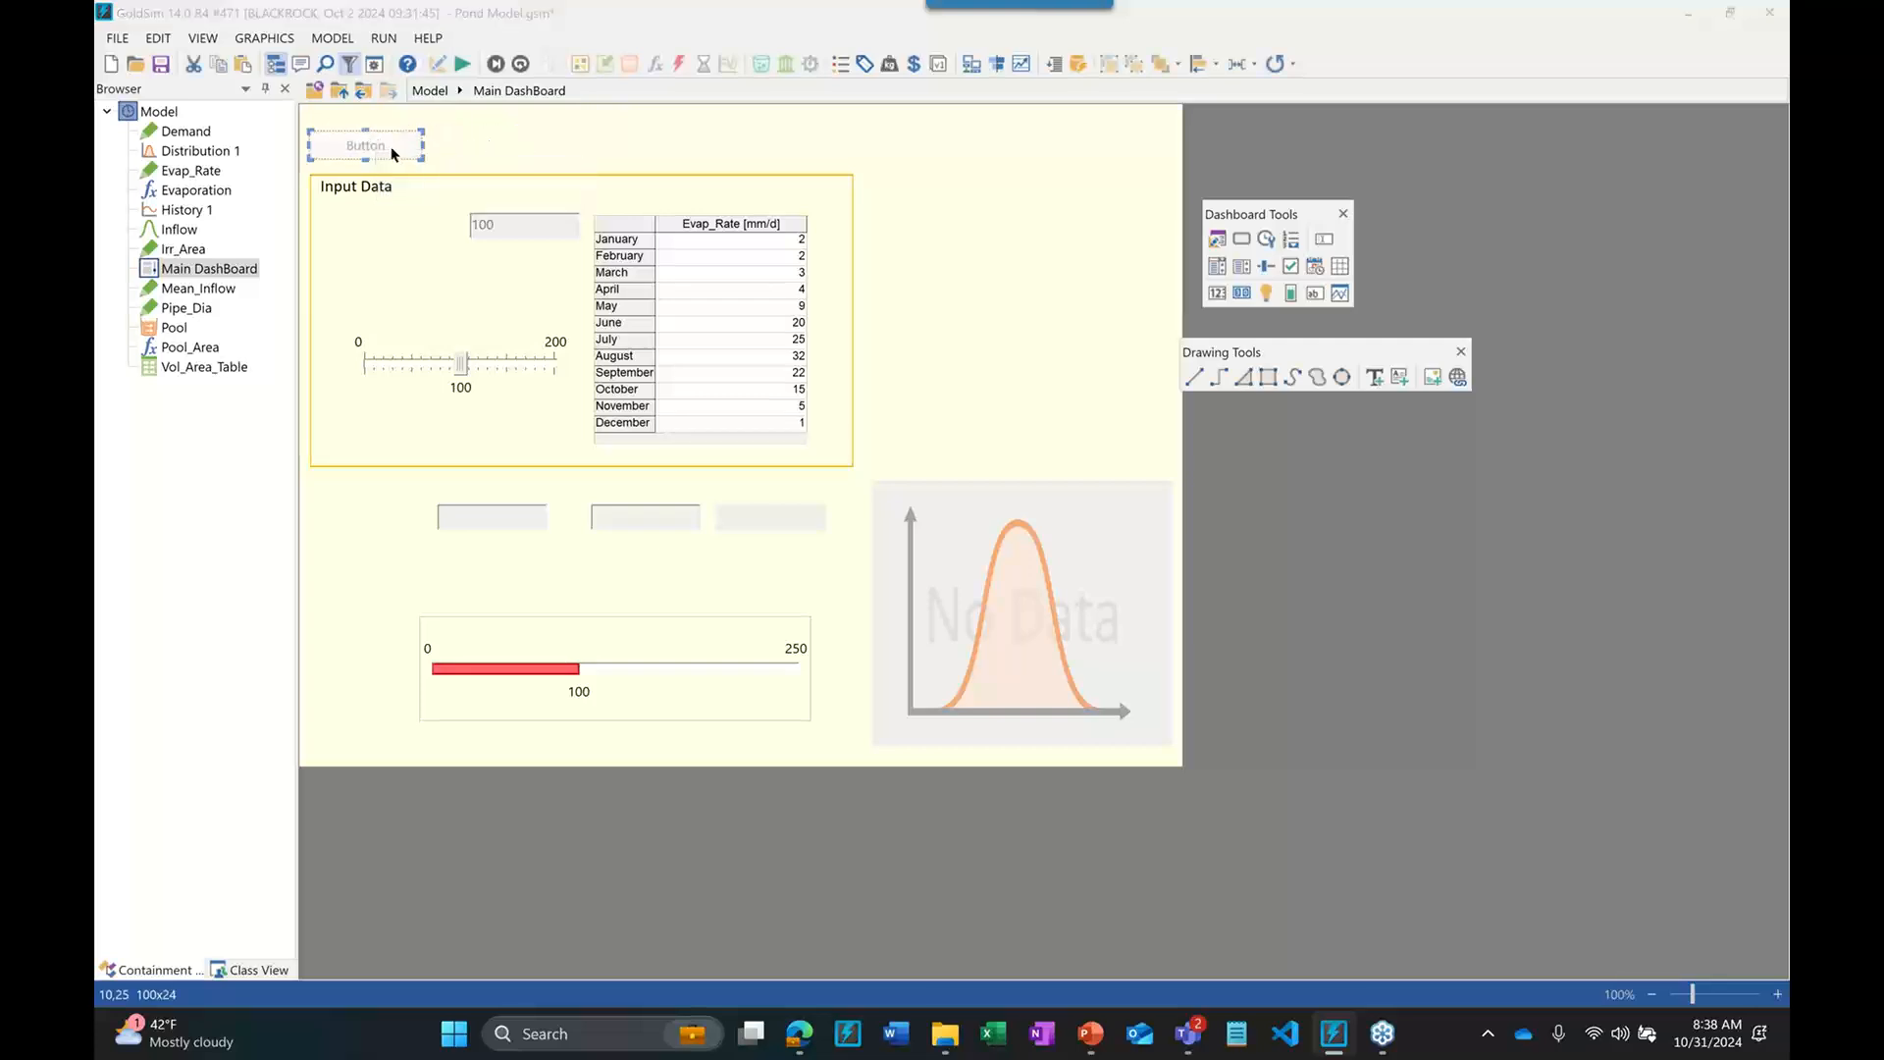
Label the button Run and assign it the Run Model command
double_click(390, 146)
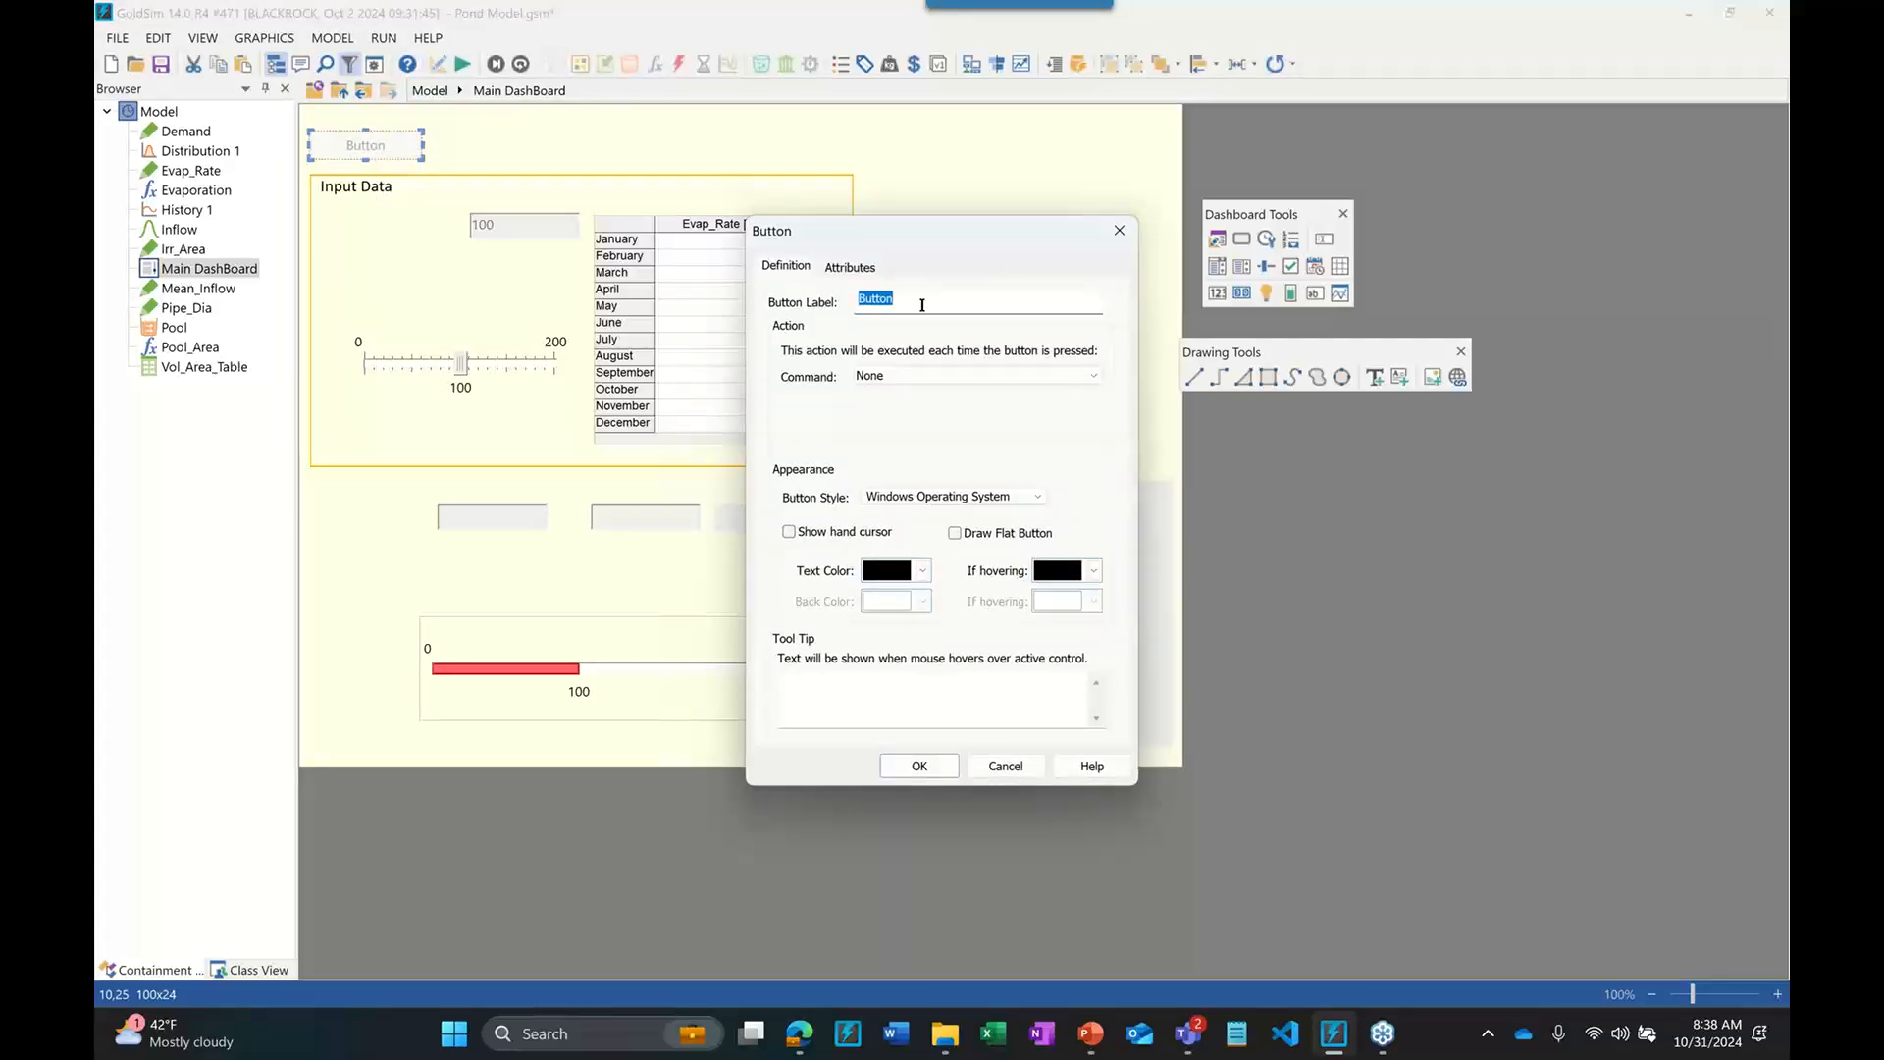
text(Run M)
key(BackSpace)
key(BackSpace)
click(939, 378)
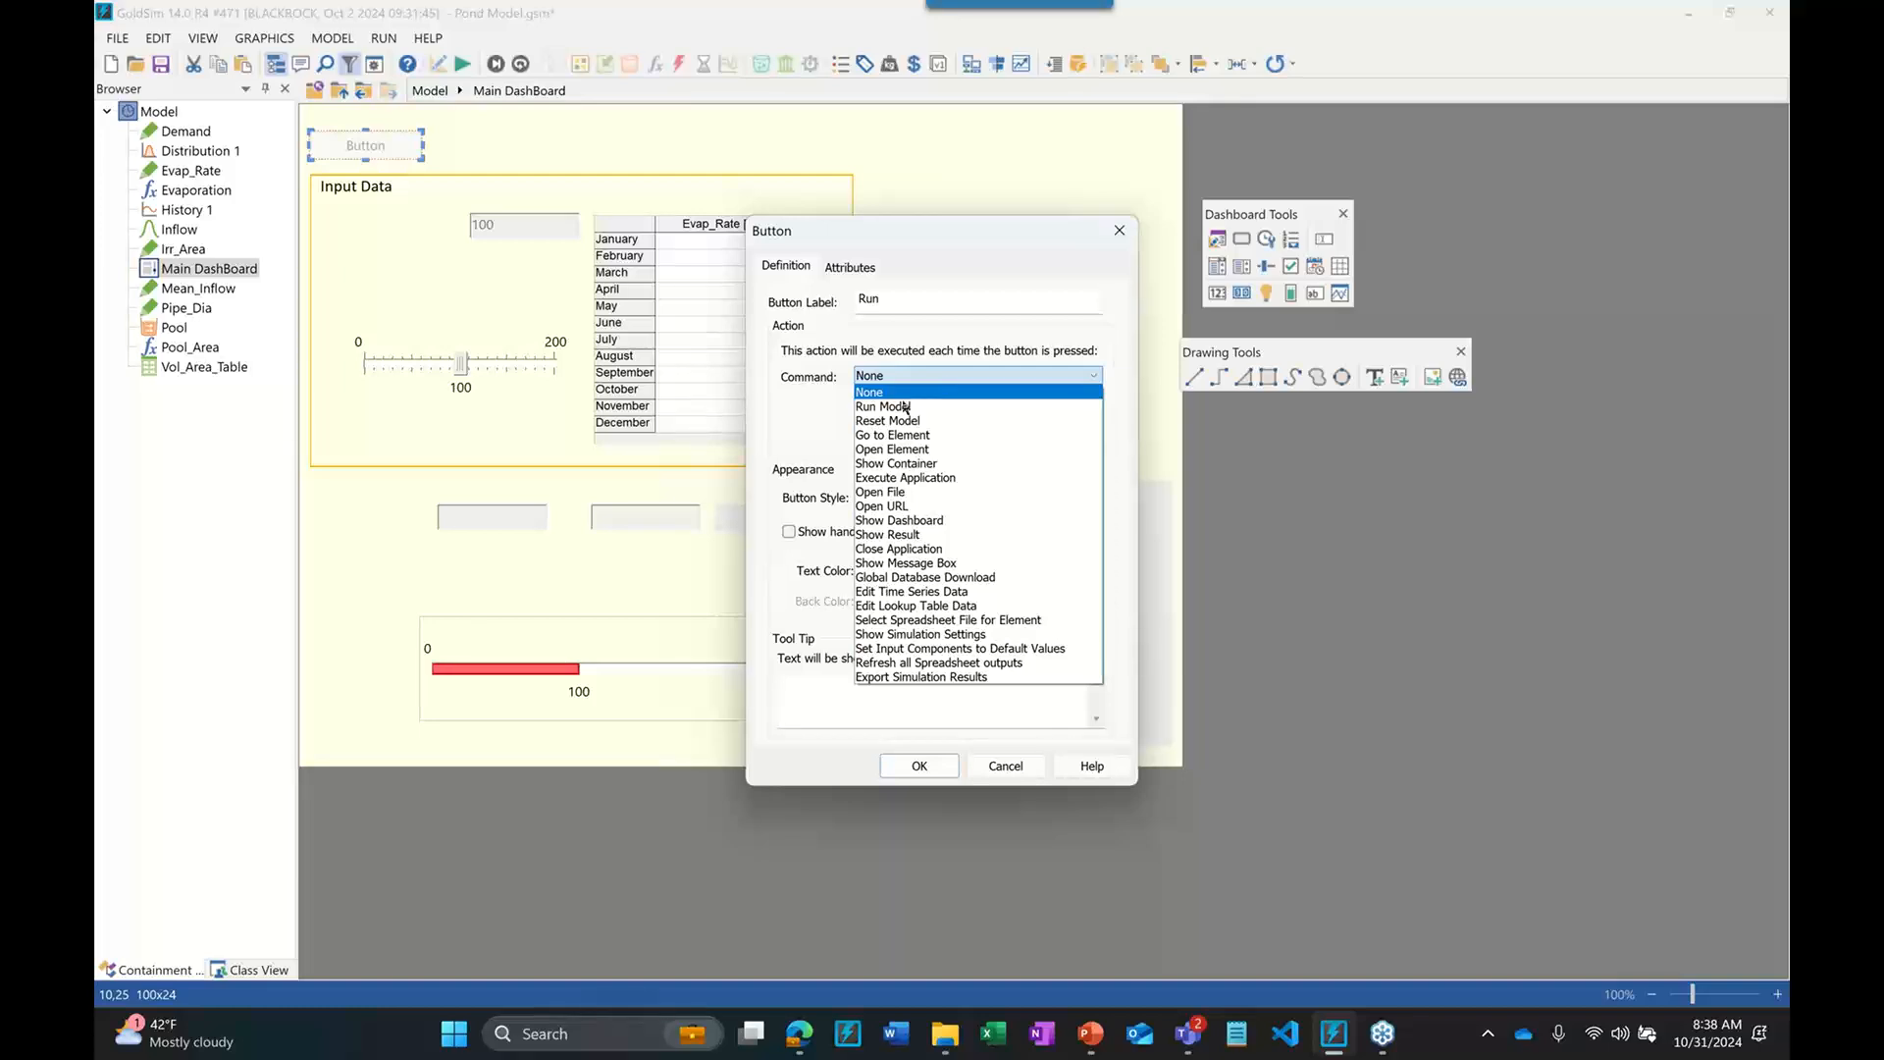
click(905, 406)
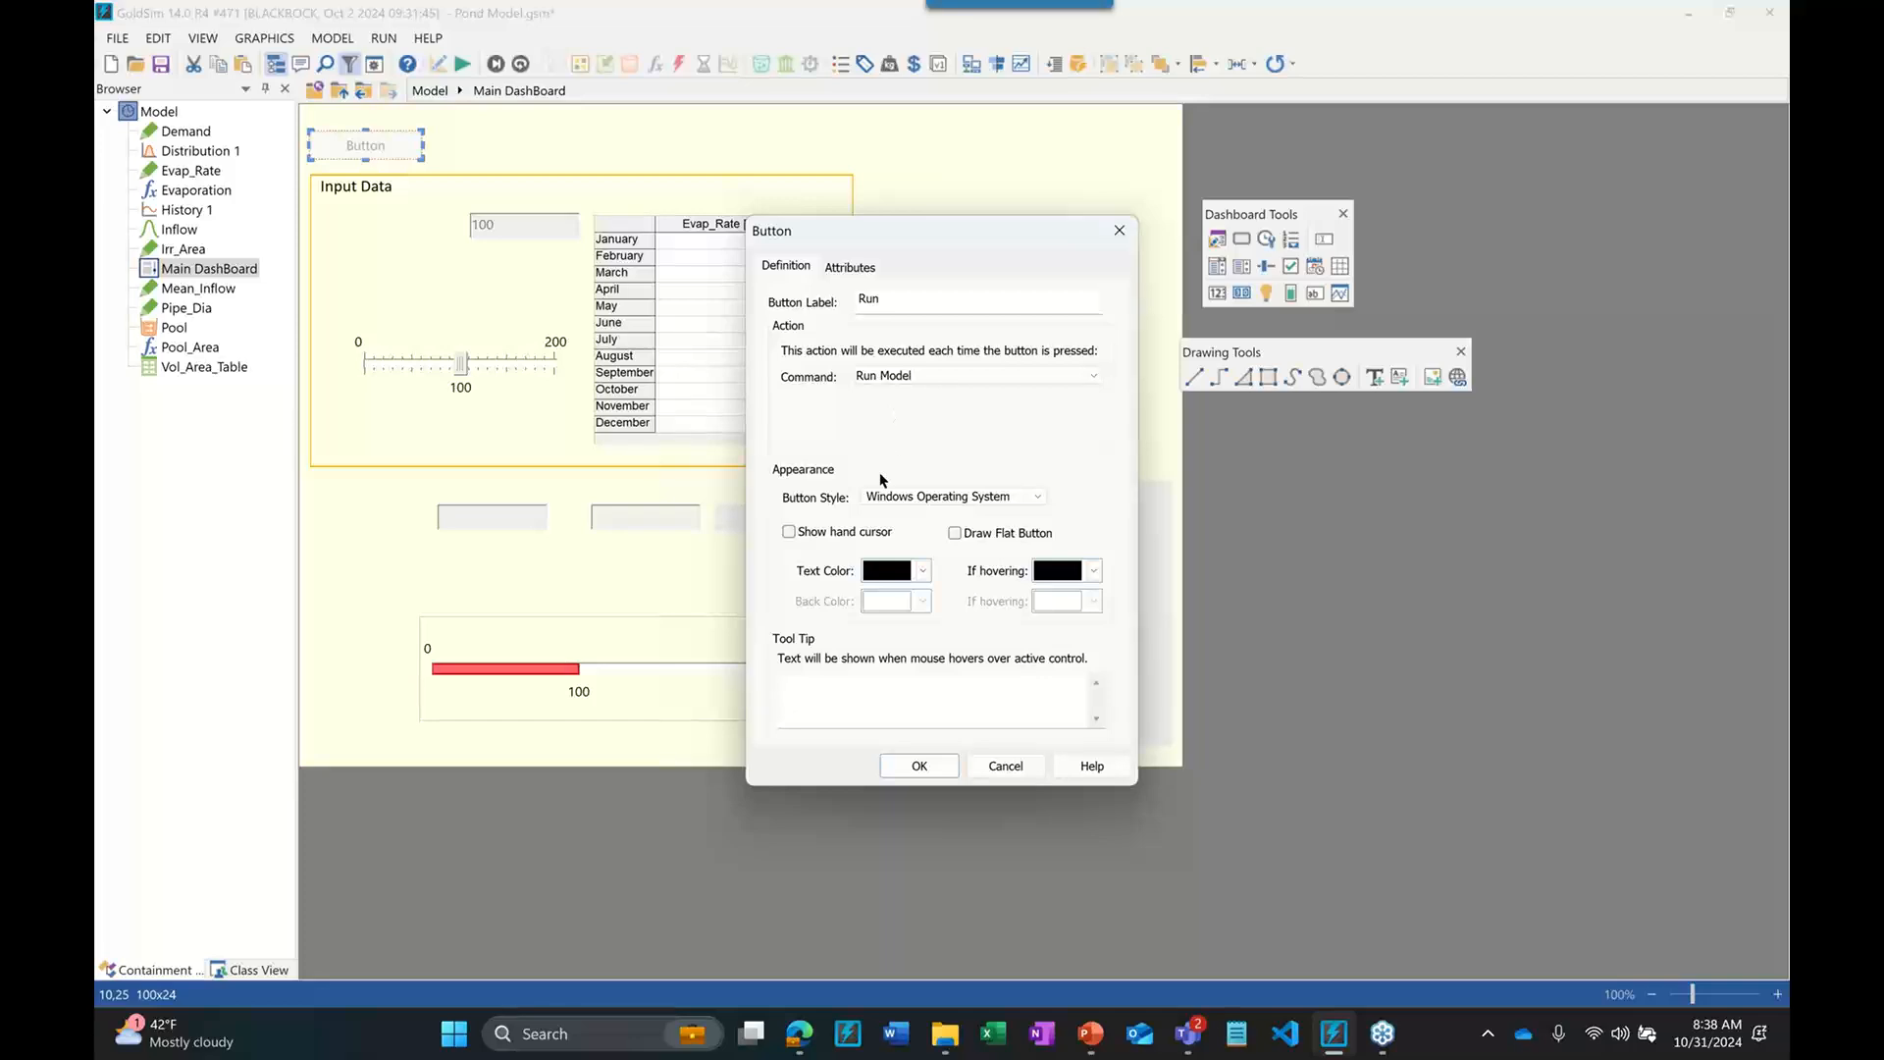
click(918, 766)
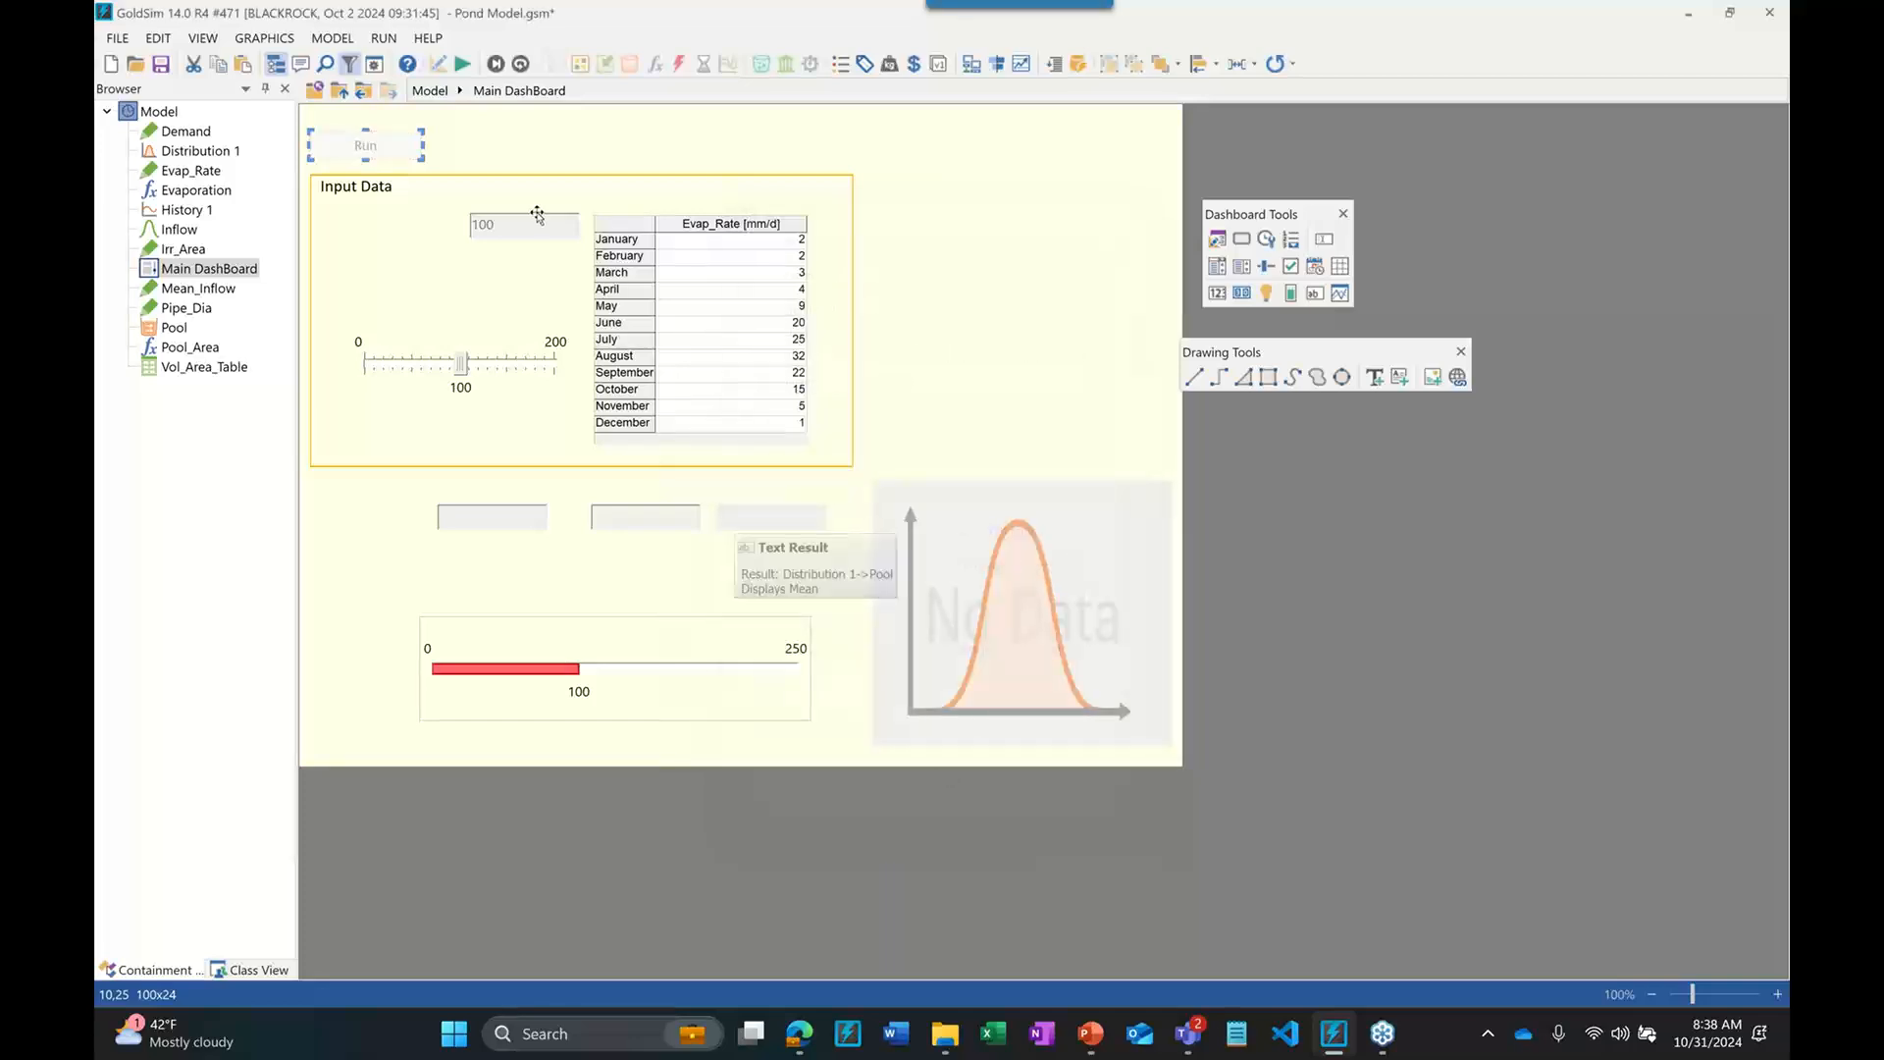
Activate the dashboard, test the Run button by running the model with it, and leave result mode
click(481, 151)
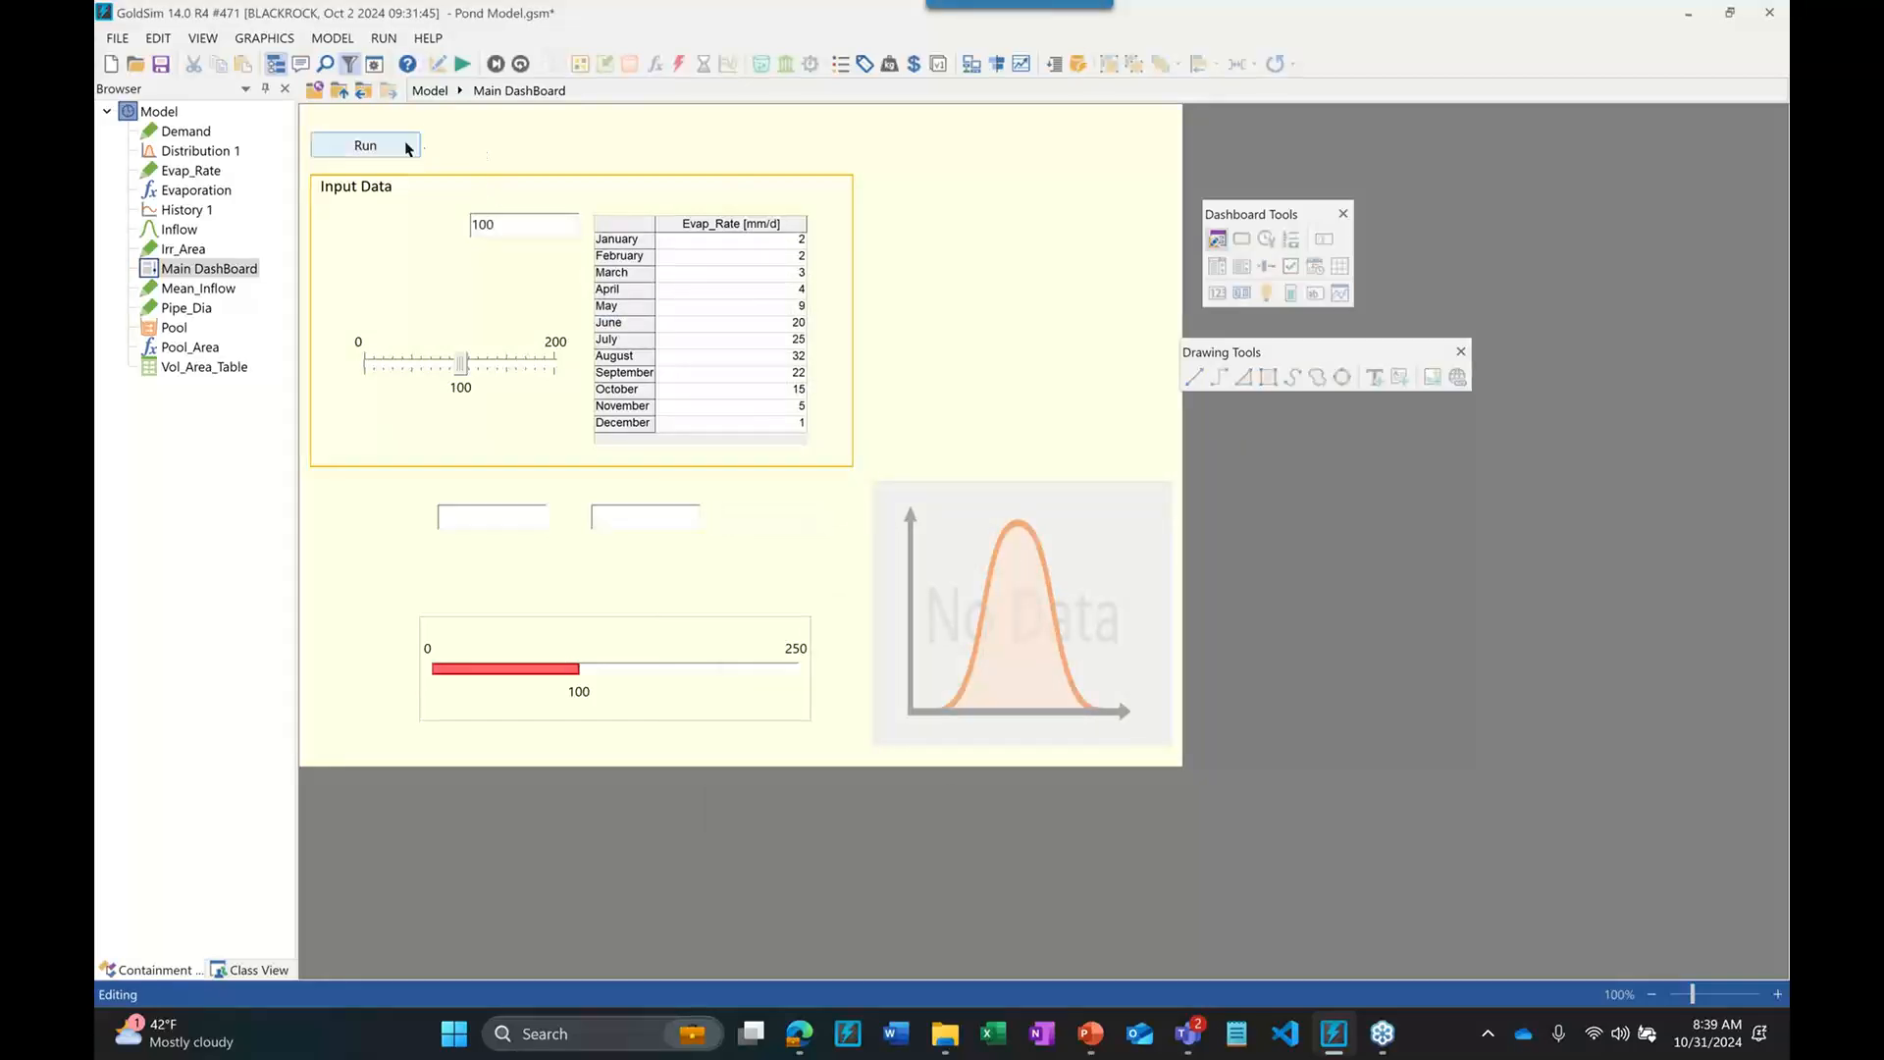
click(396, 149)
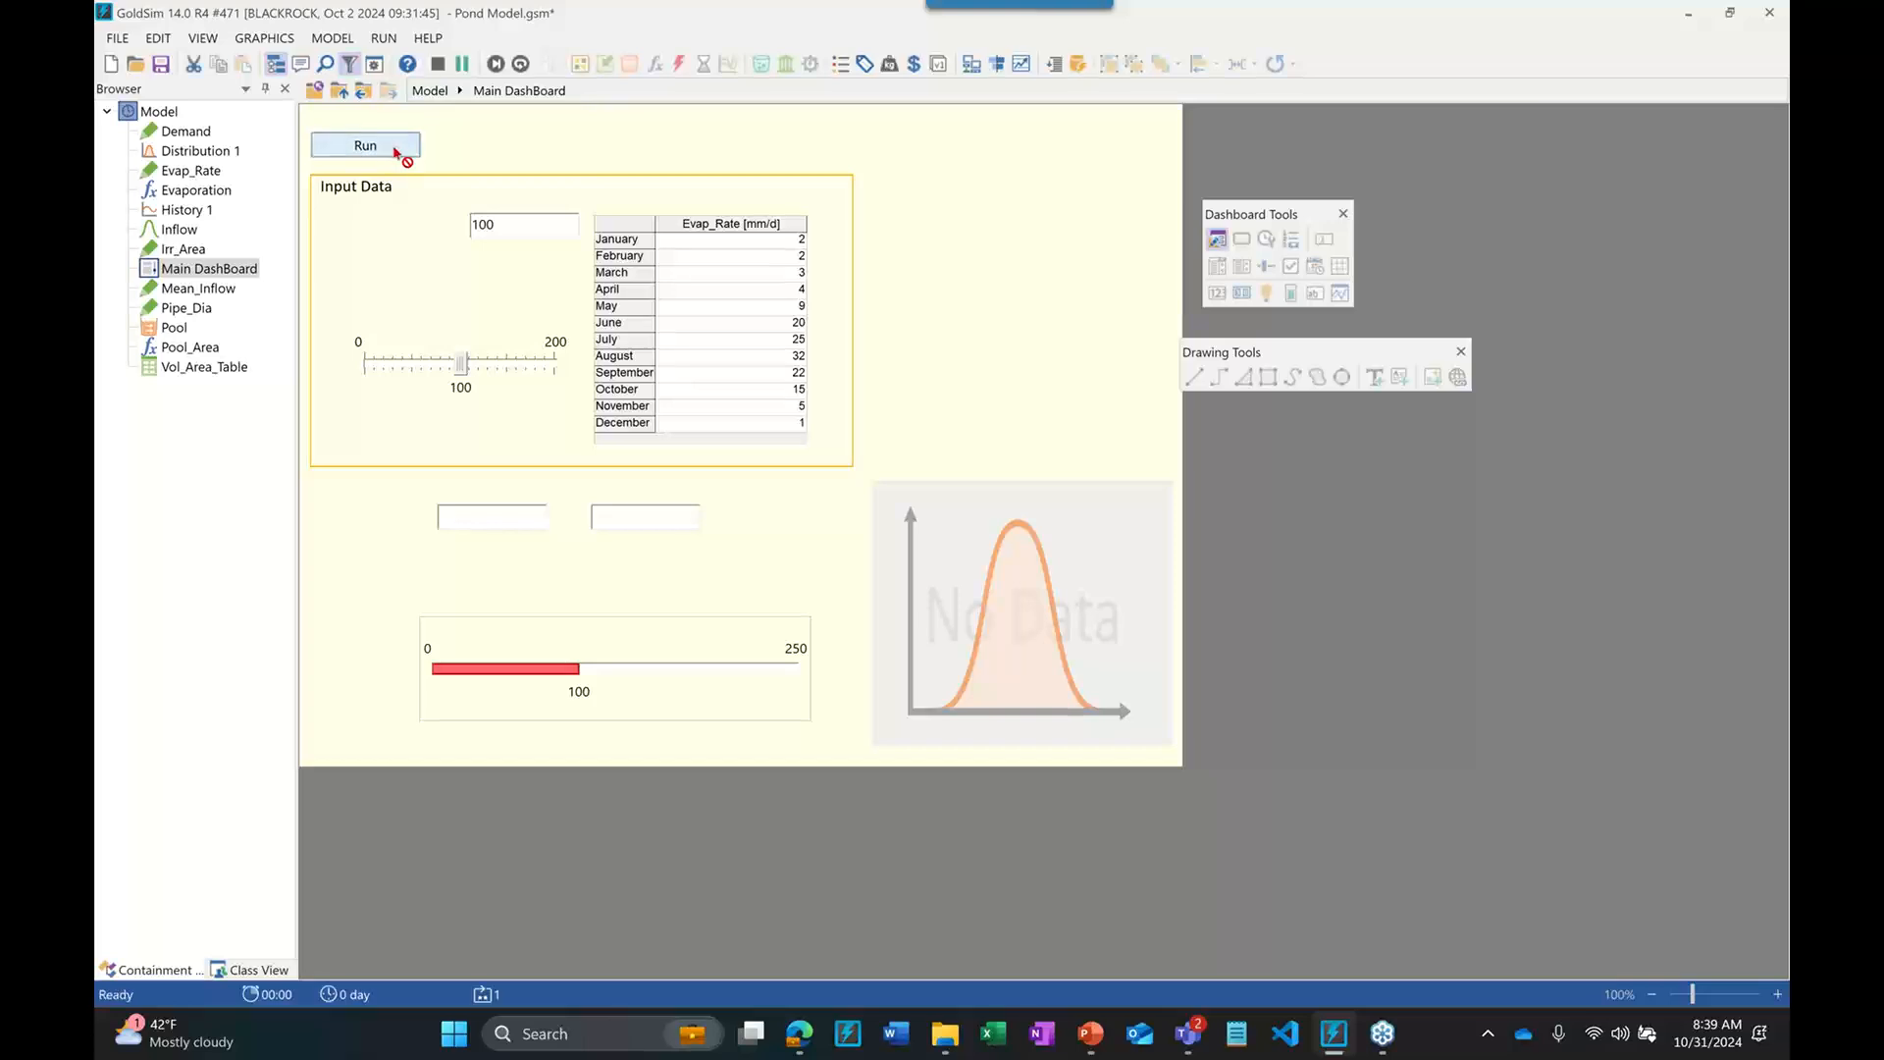
click(951, 543)
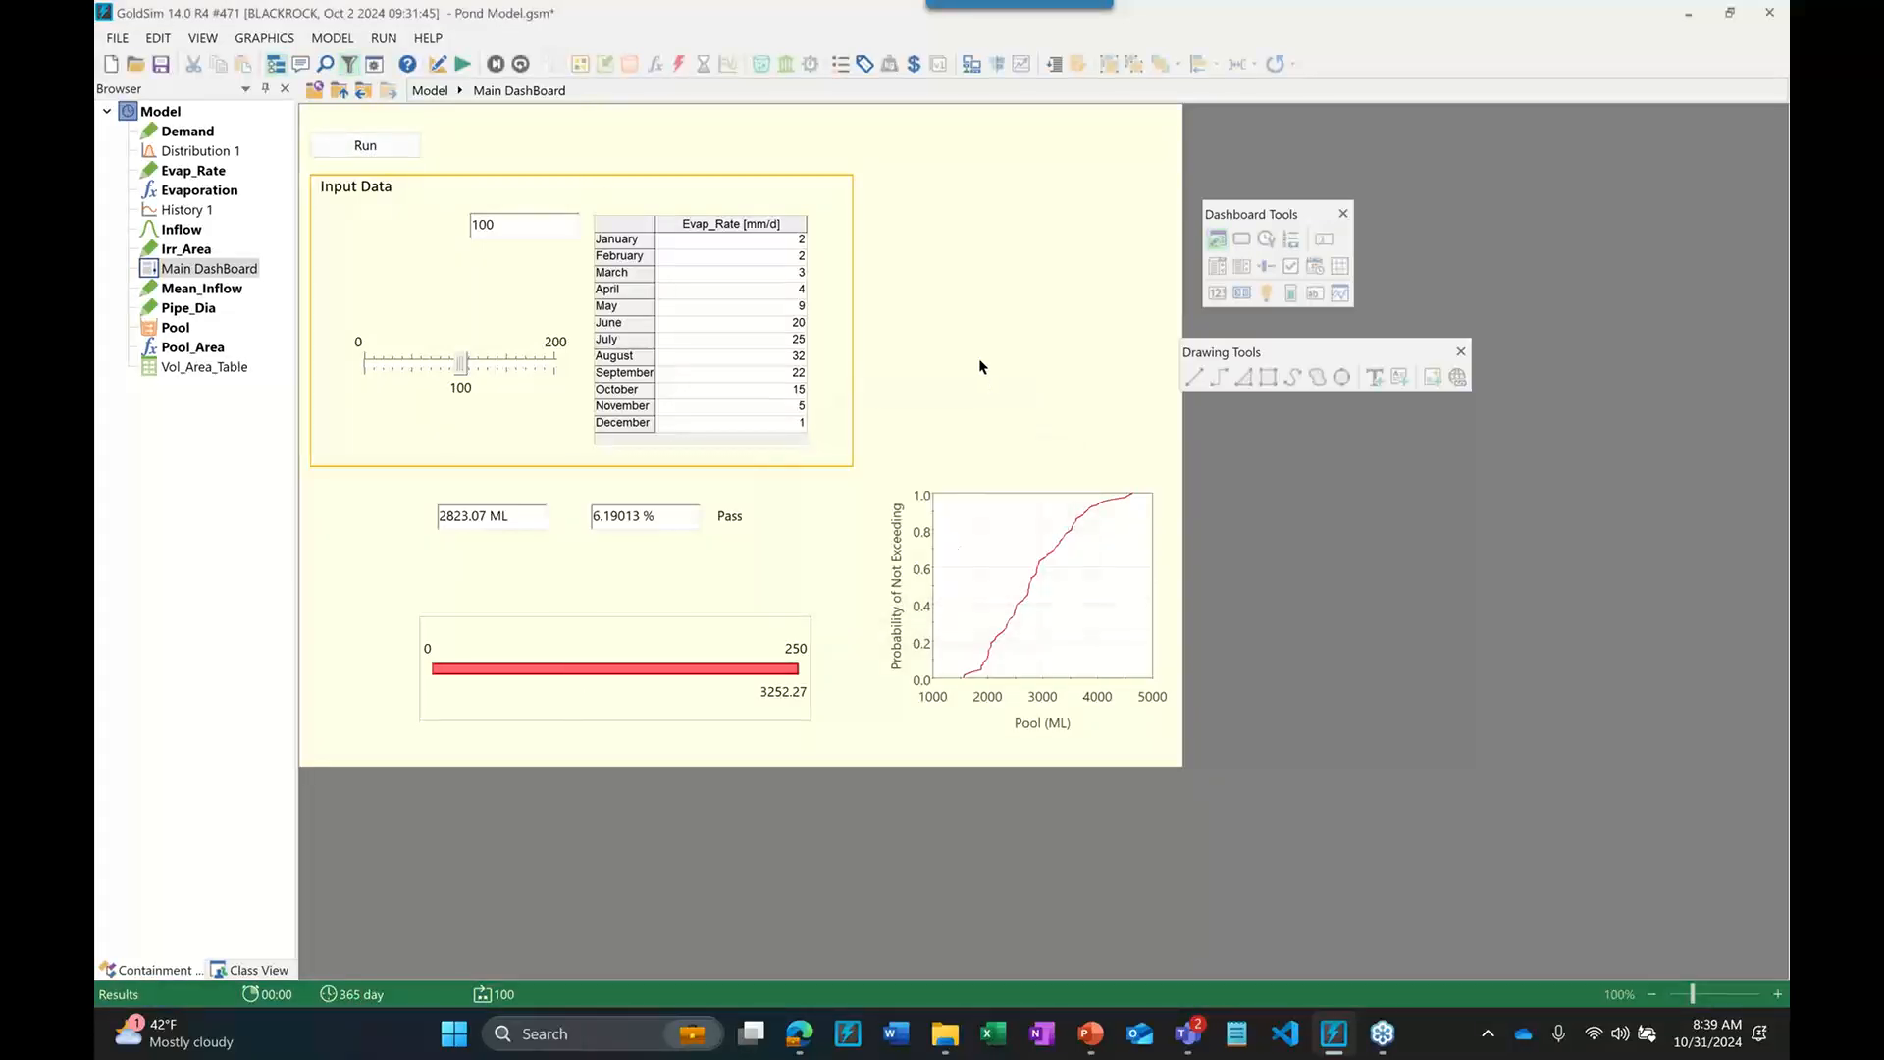
key(F4)
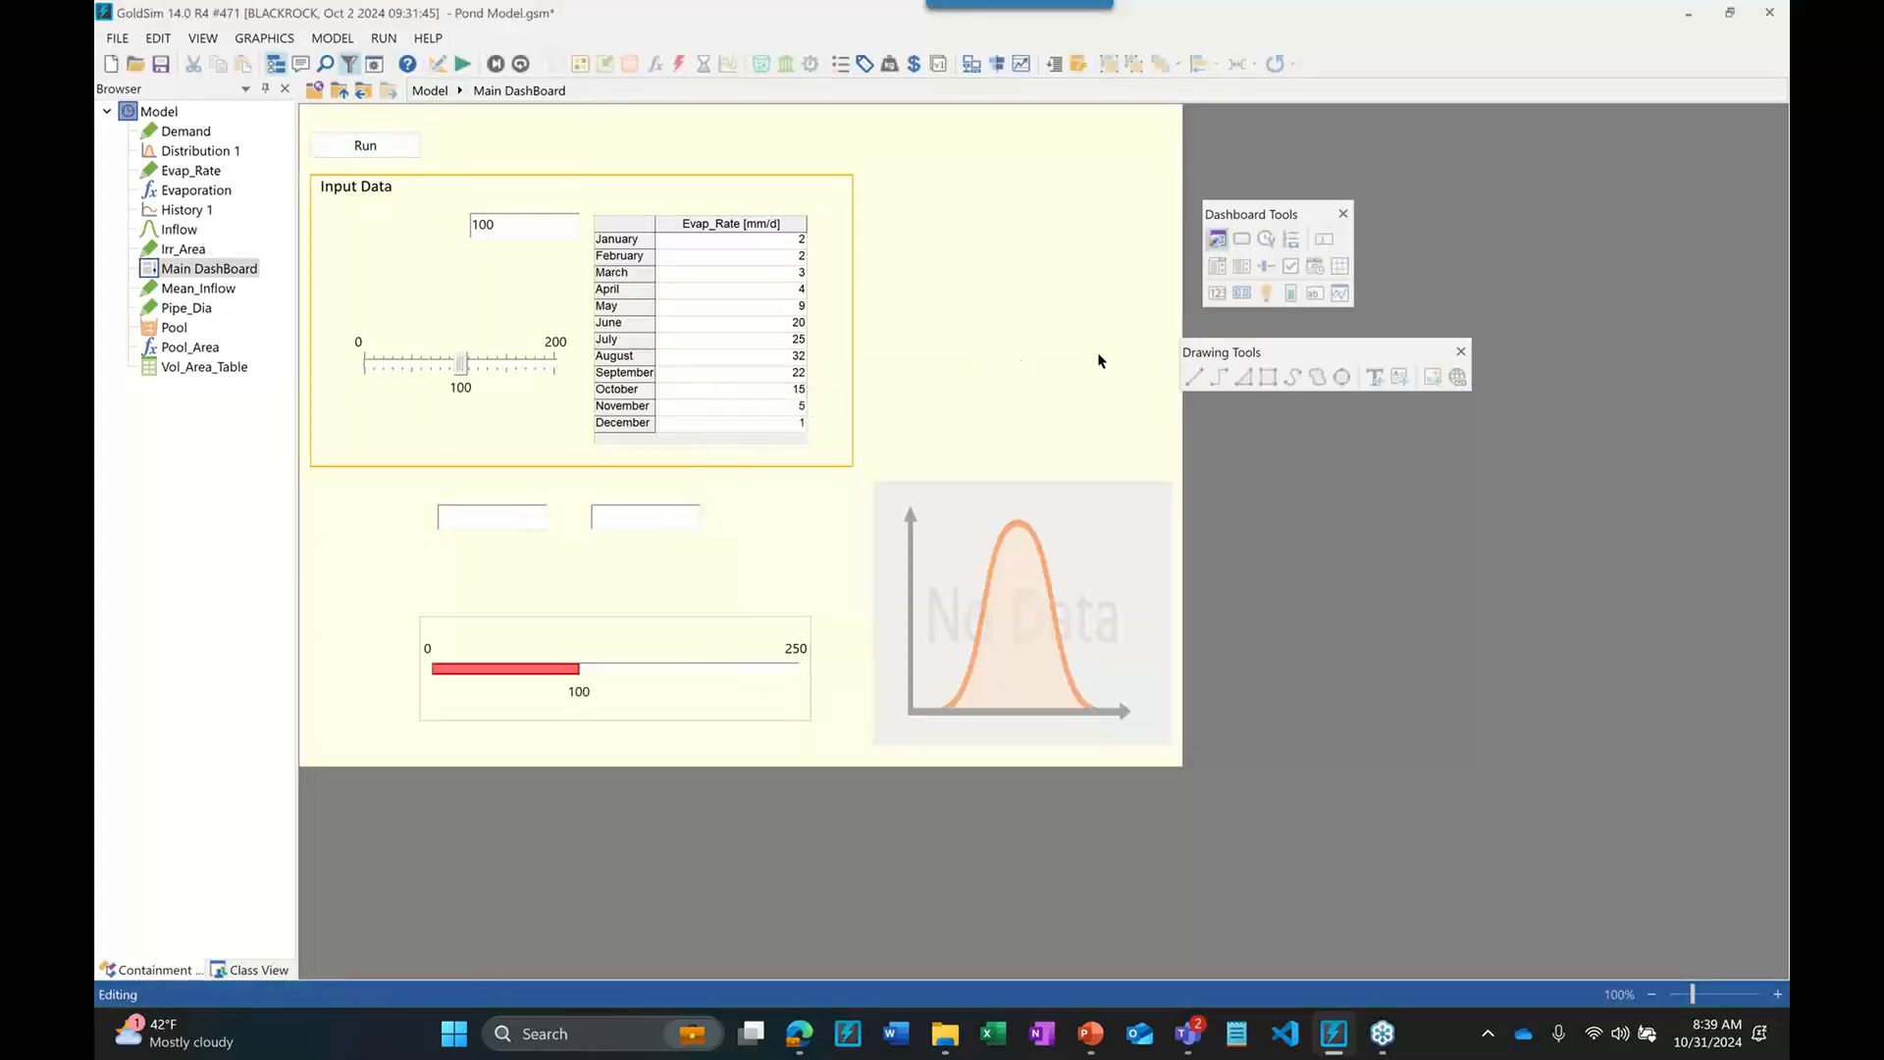
Place a second Button control above the Input Data box beside the Run button and open its properties
click(1240, 243)
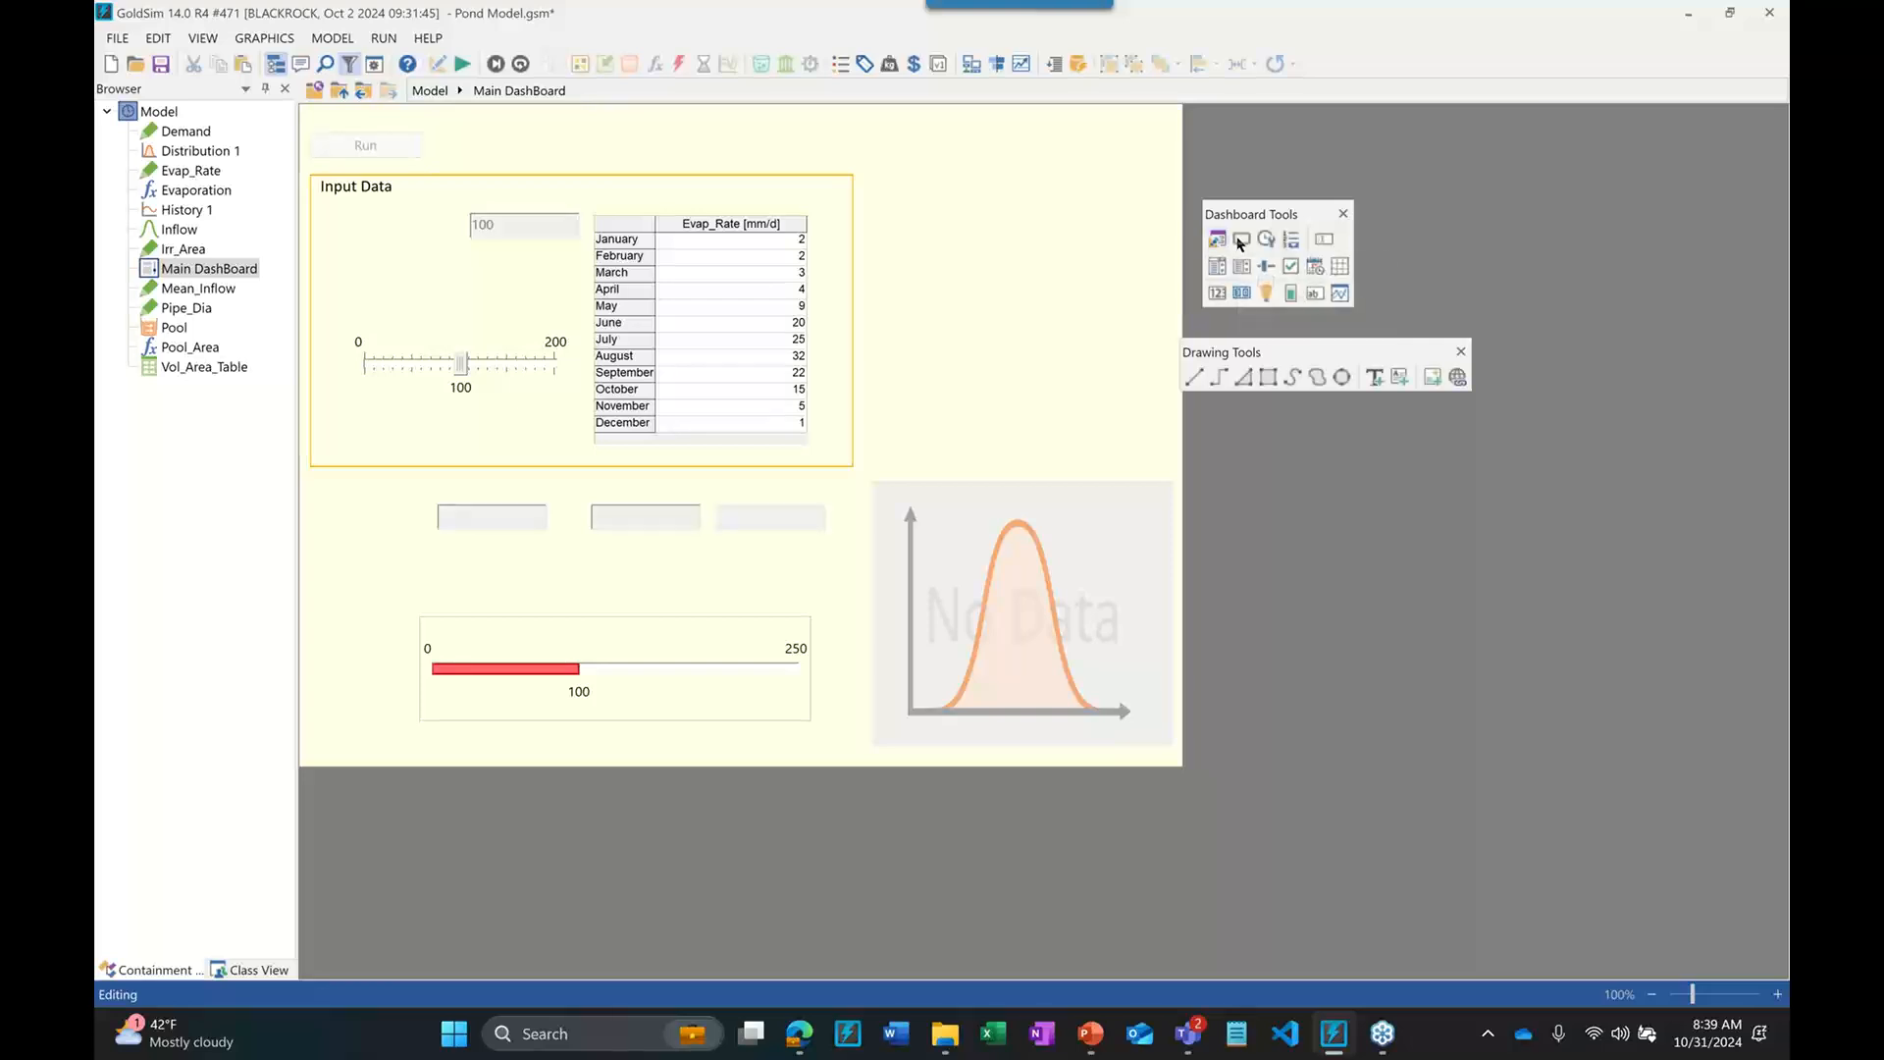
click(1240, 243)
double_click(542, 150)
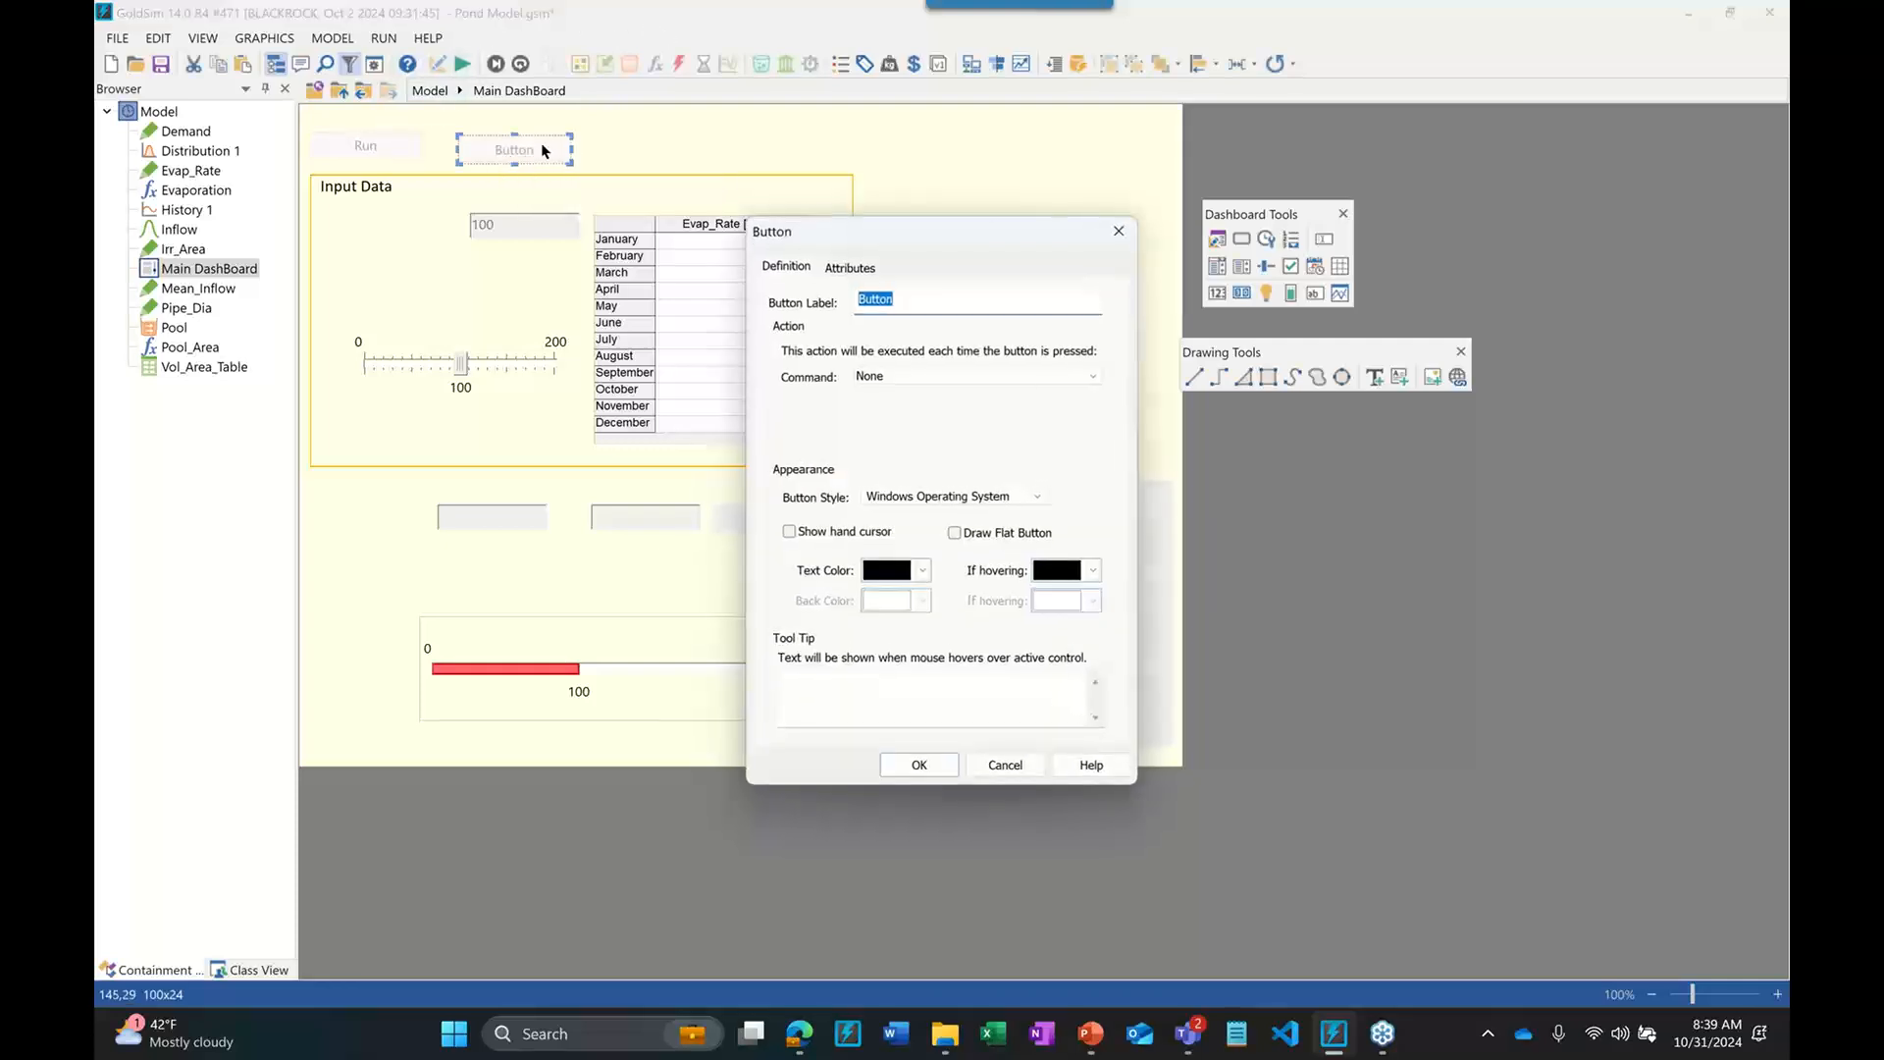
Label the new button Reset and assign it the Reset Model command
text(Rese)
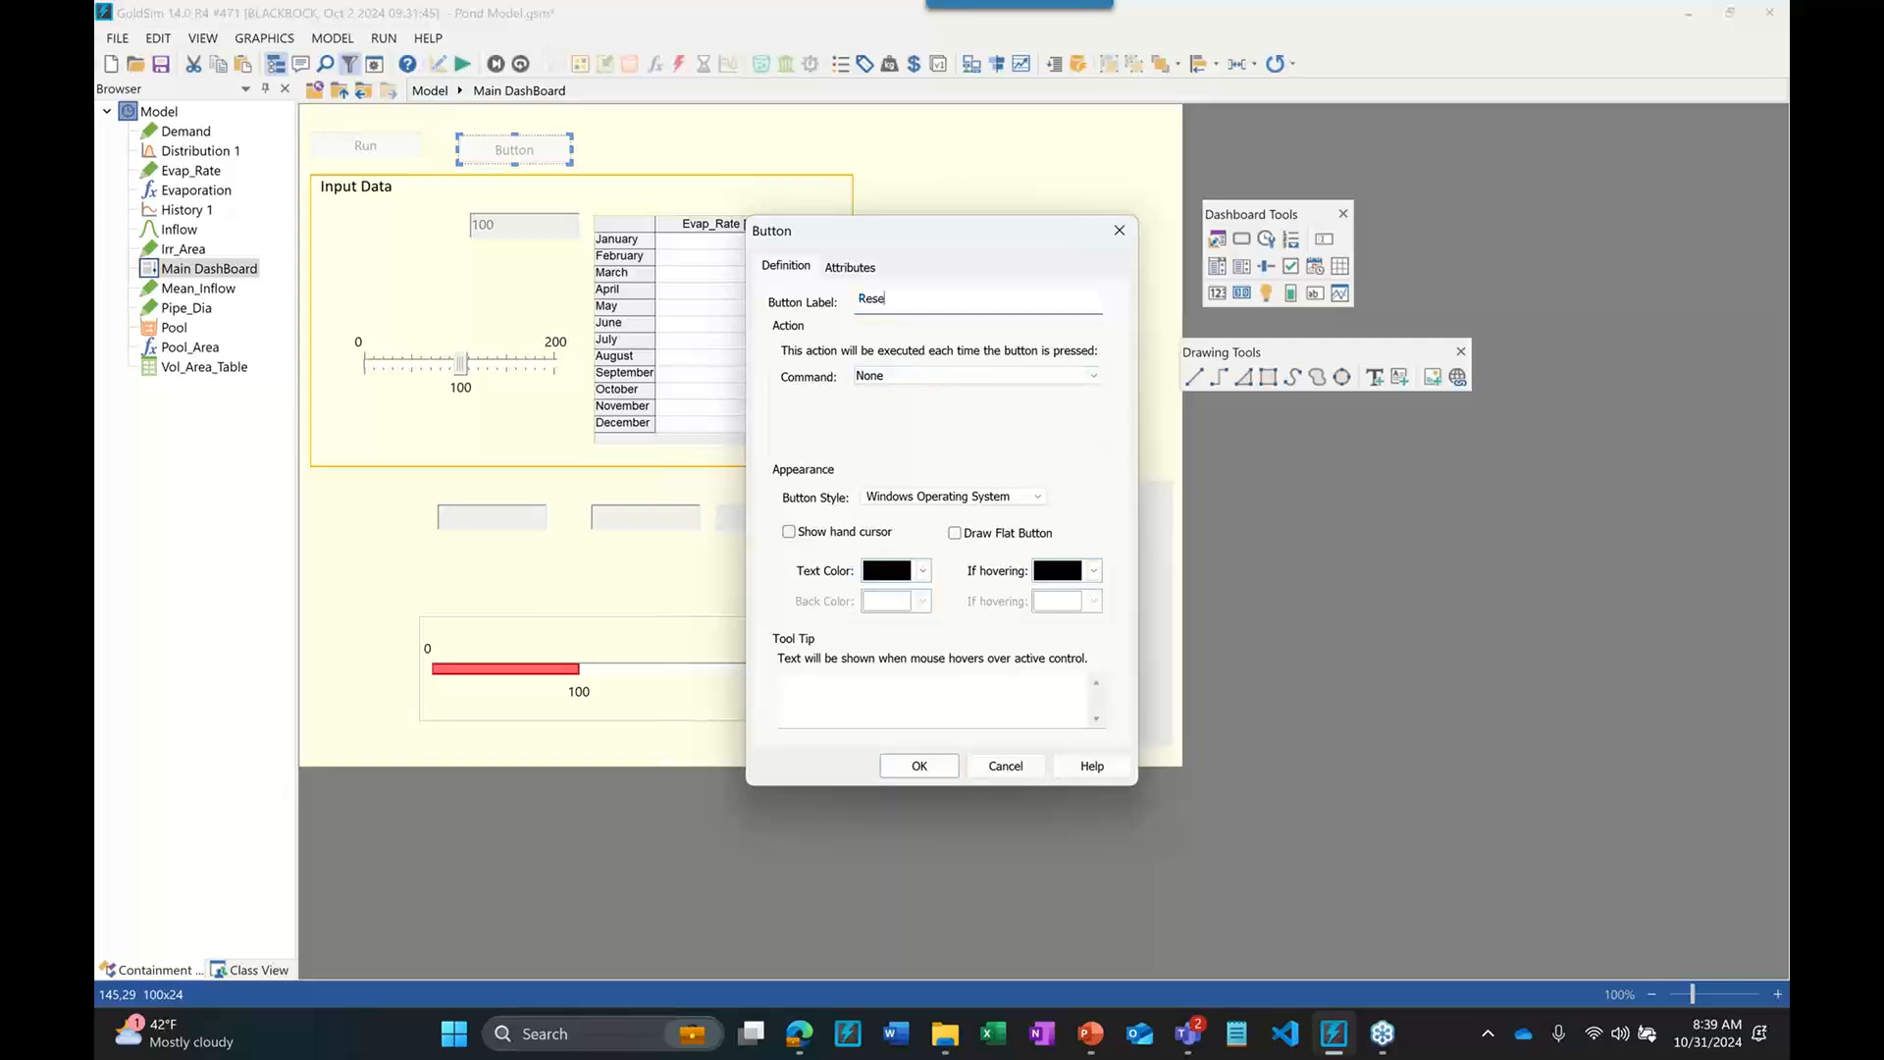
text(t)
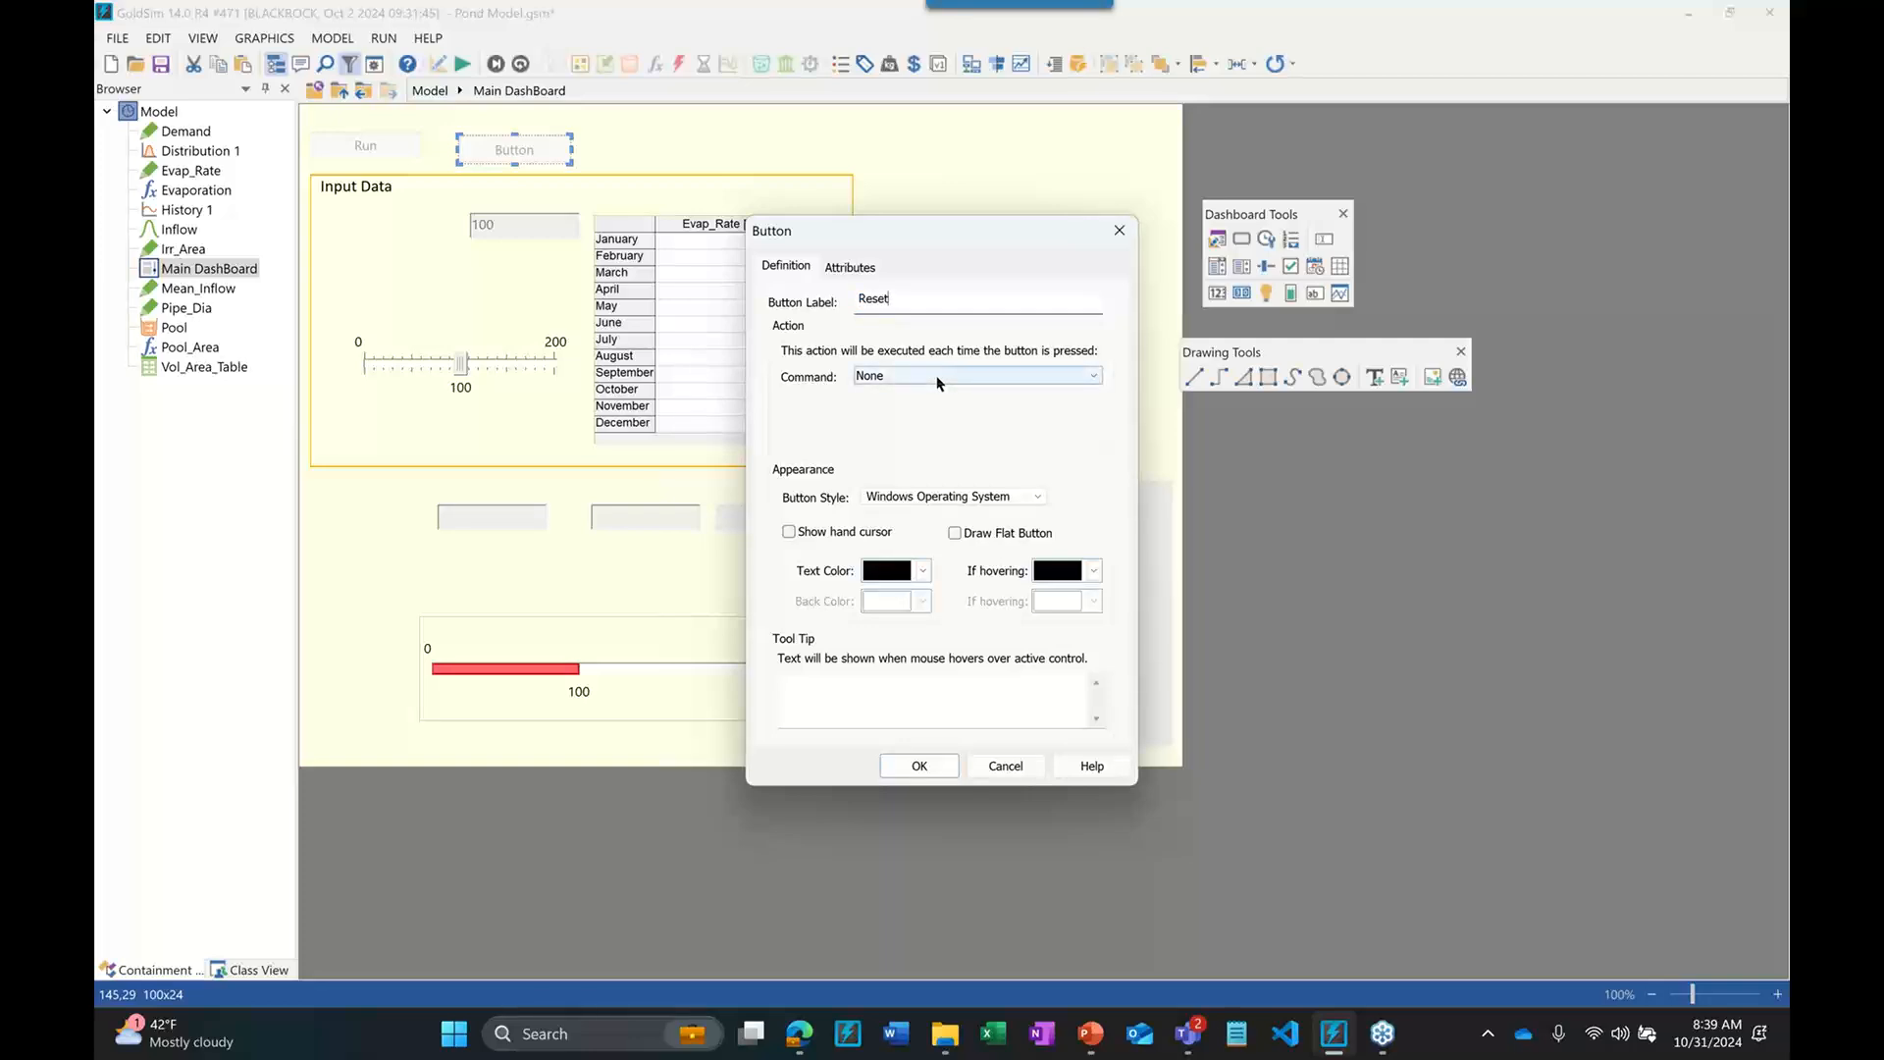
click(900, 377)
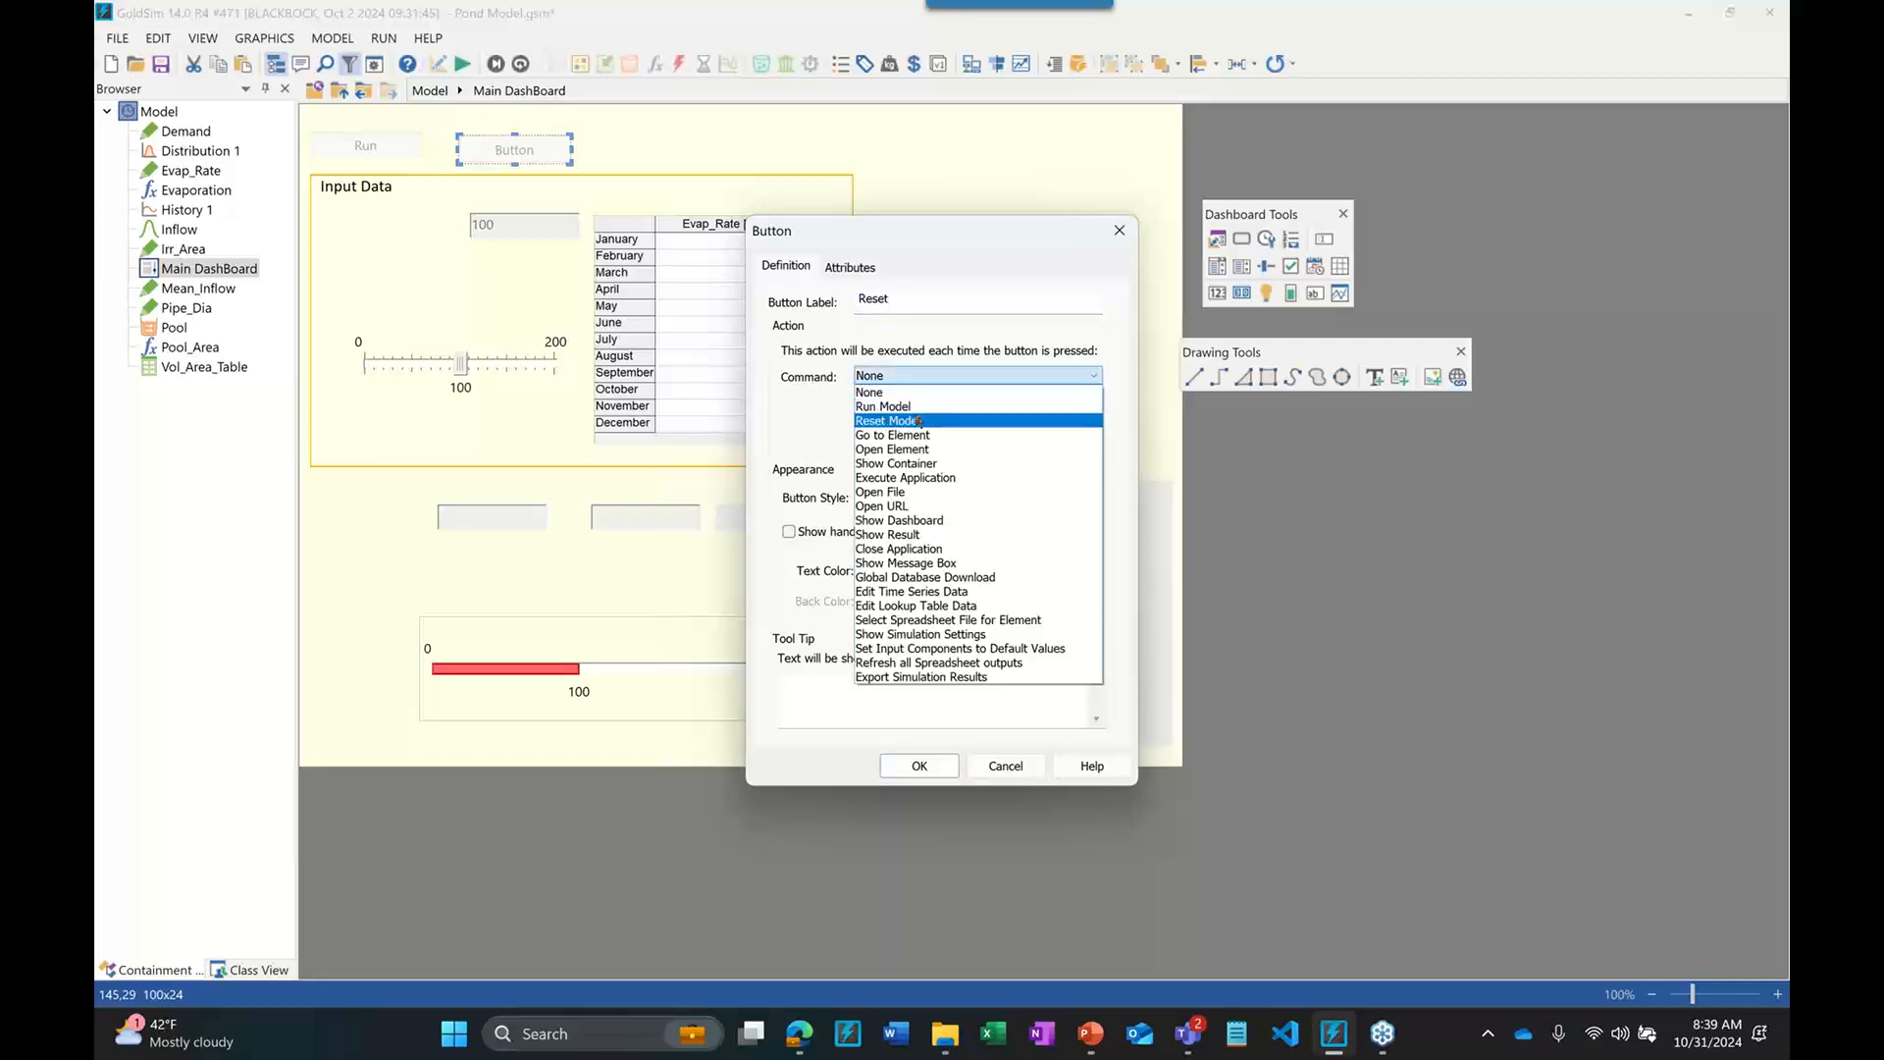
click(918, 421)
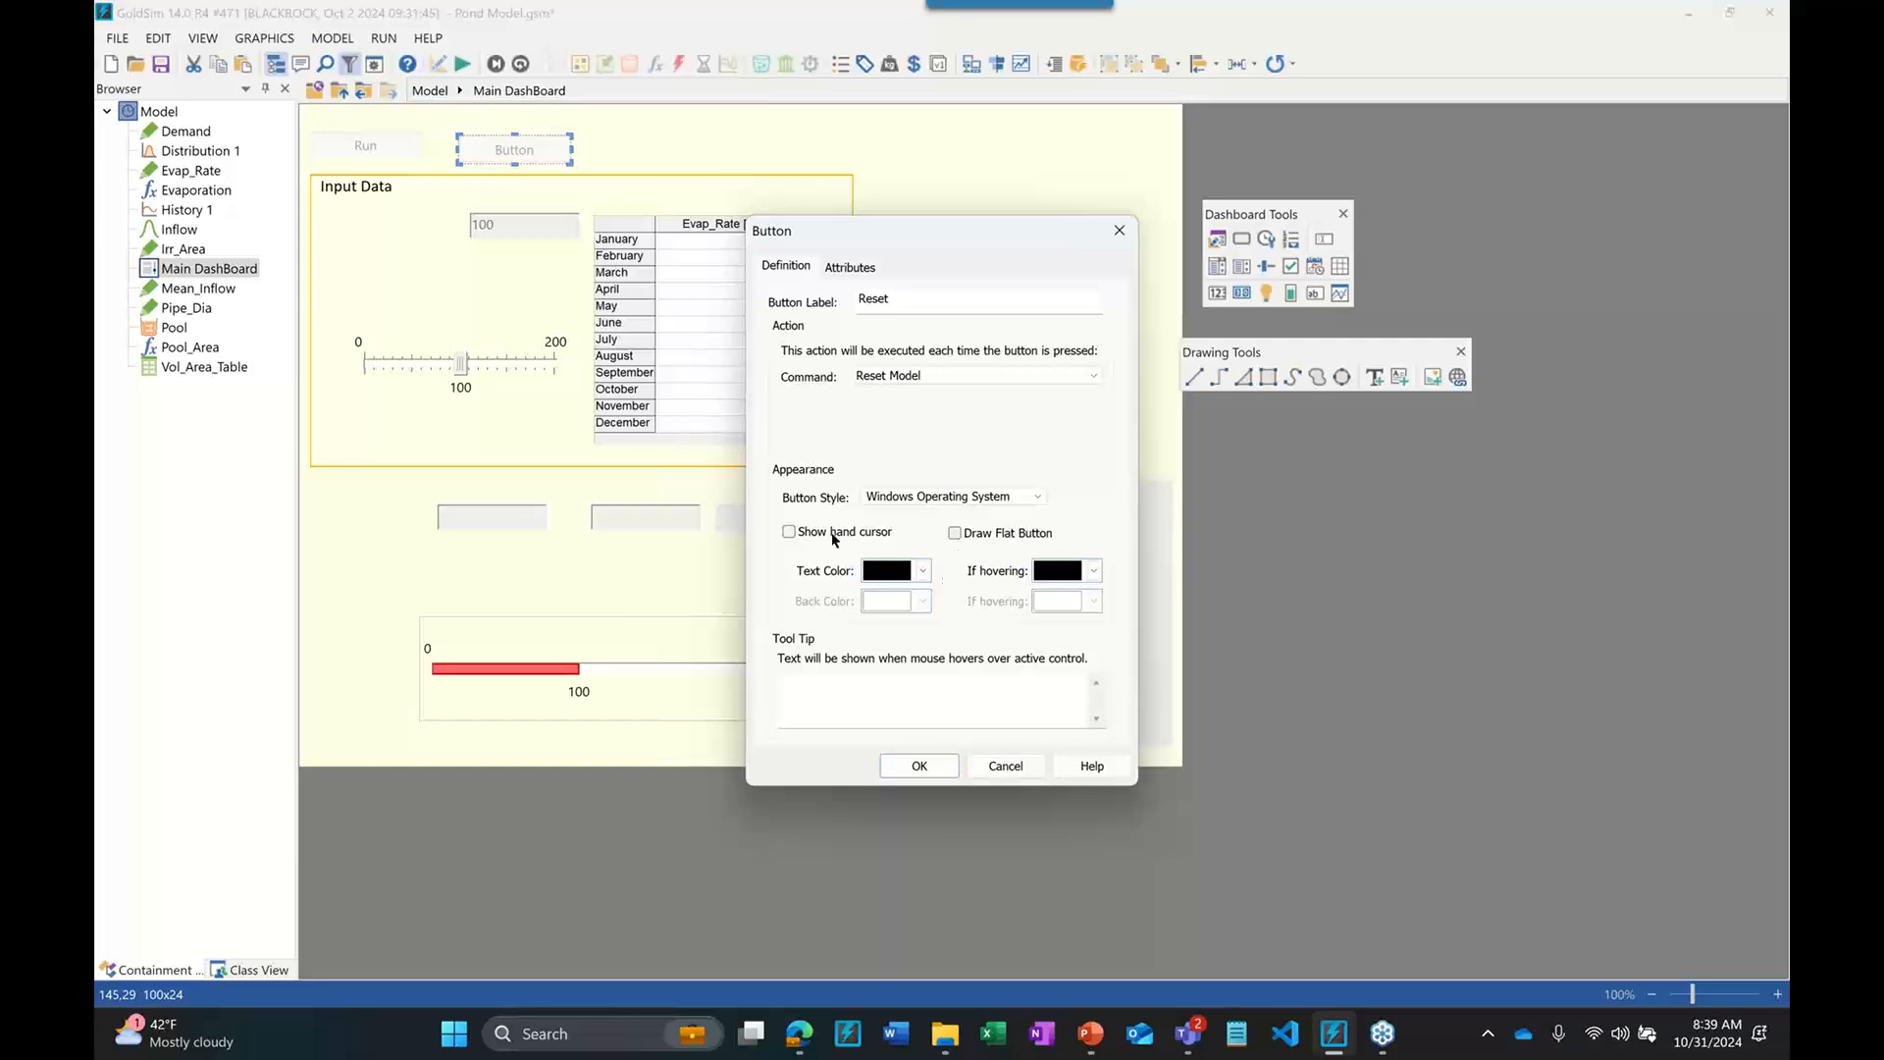
Give the Reset button the User-defined Colors style with a light green back color and pick a back color for its depressed state
click(911, 498)
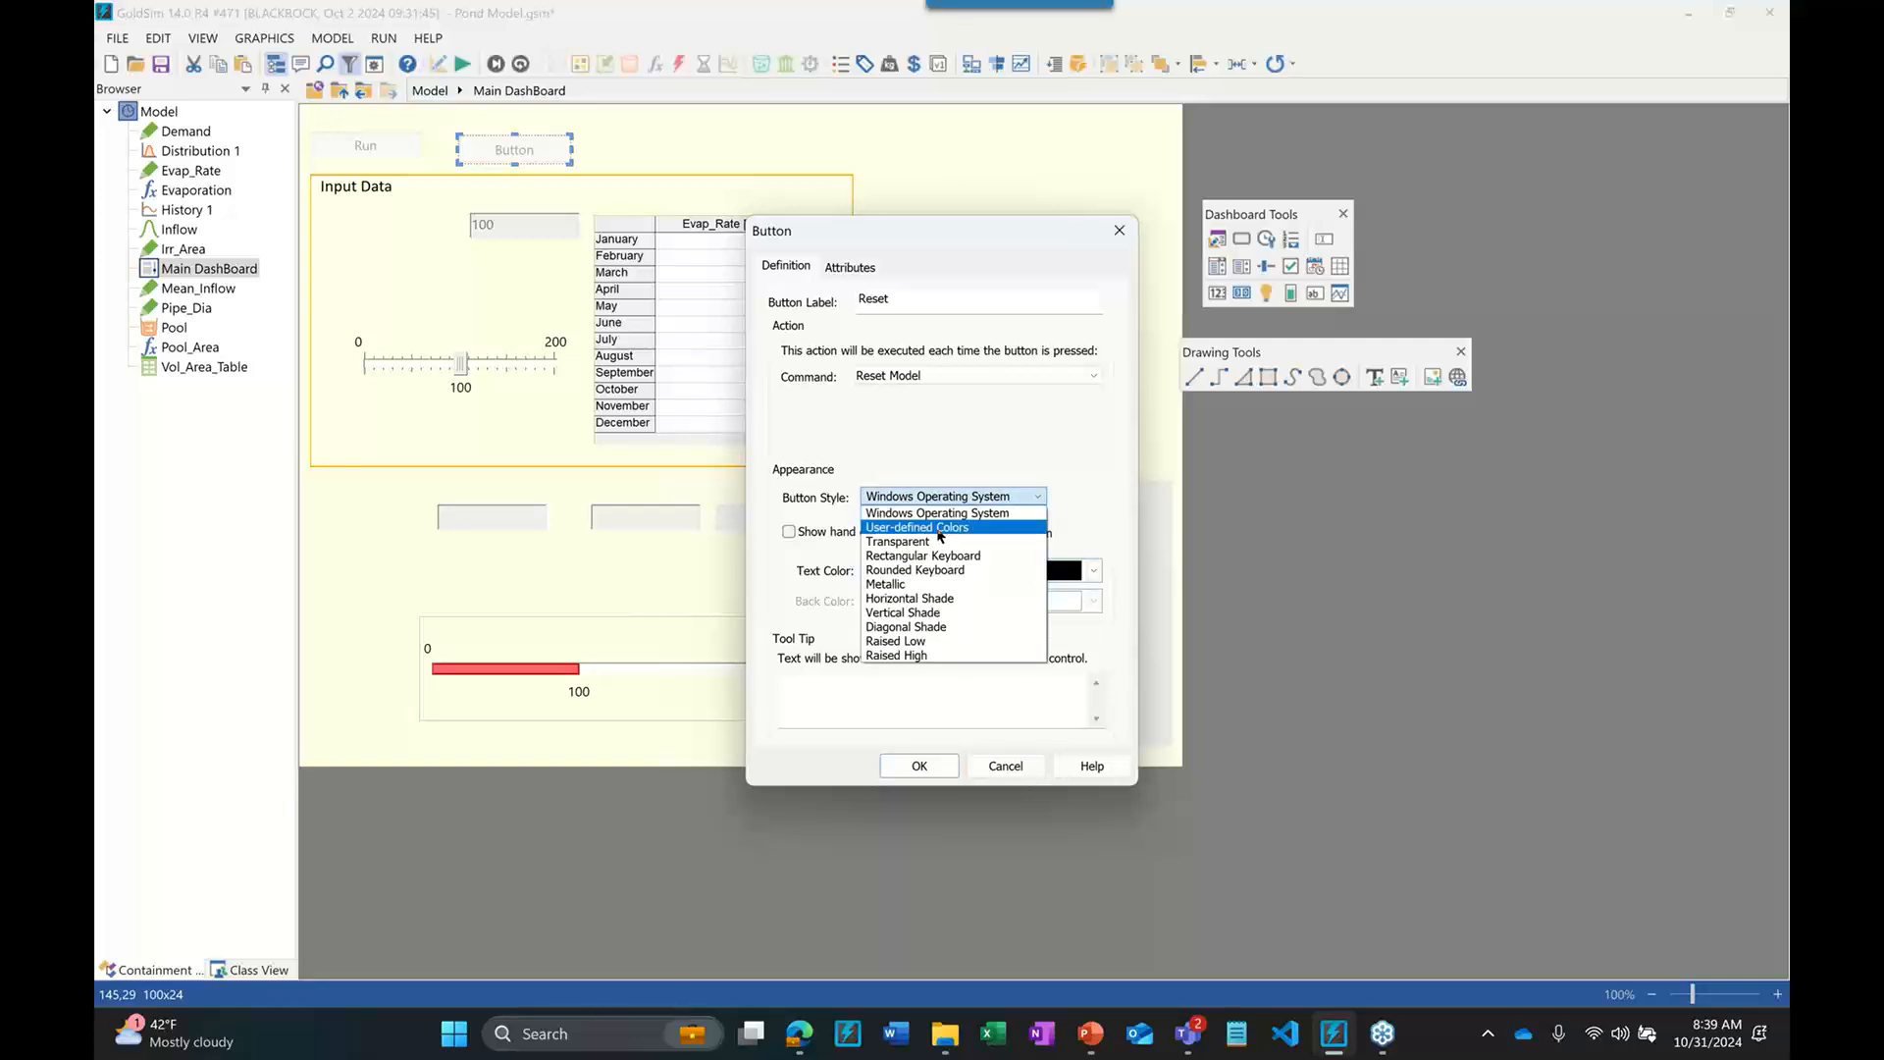
click(940, 530)
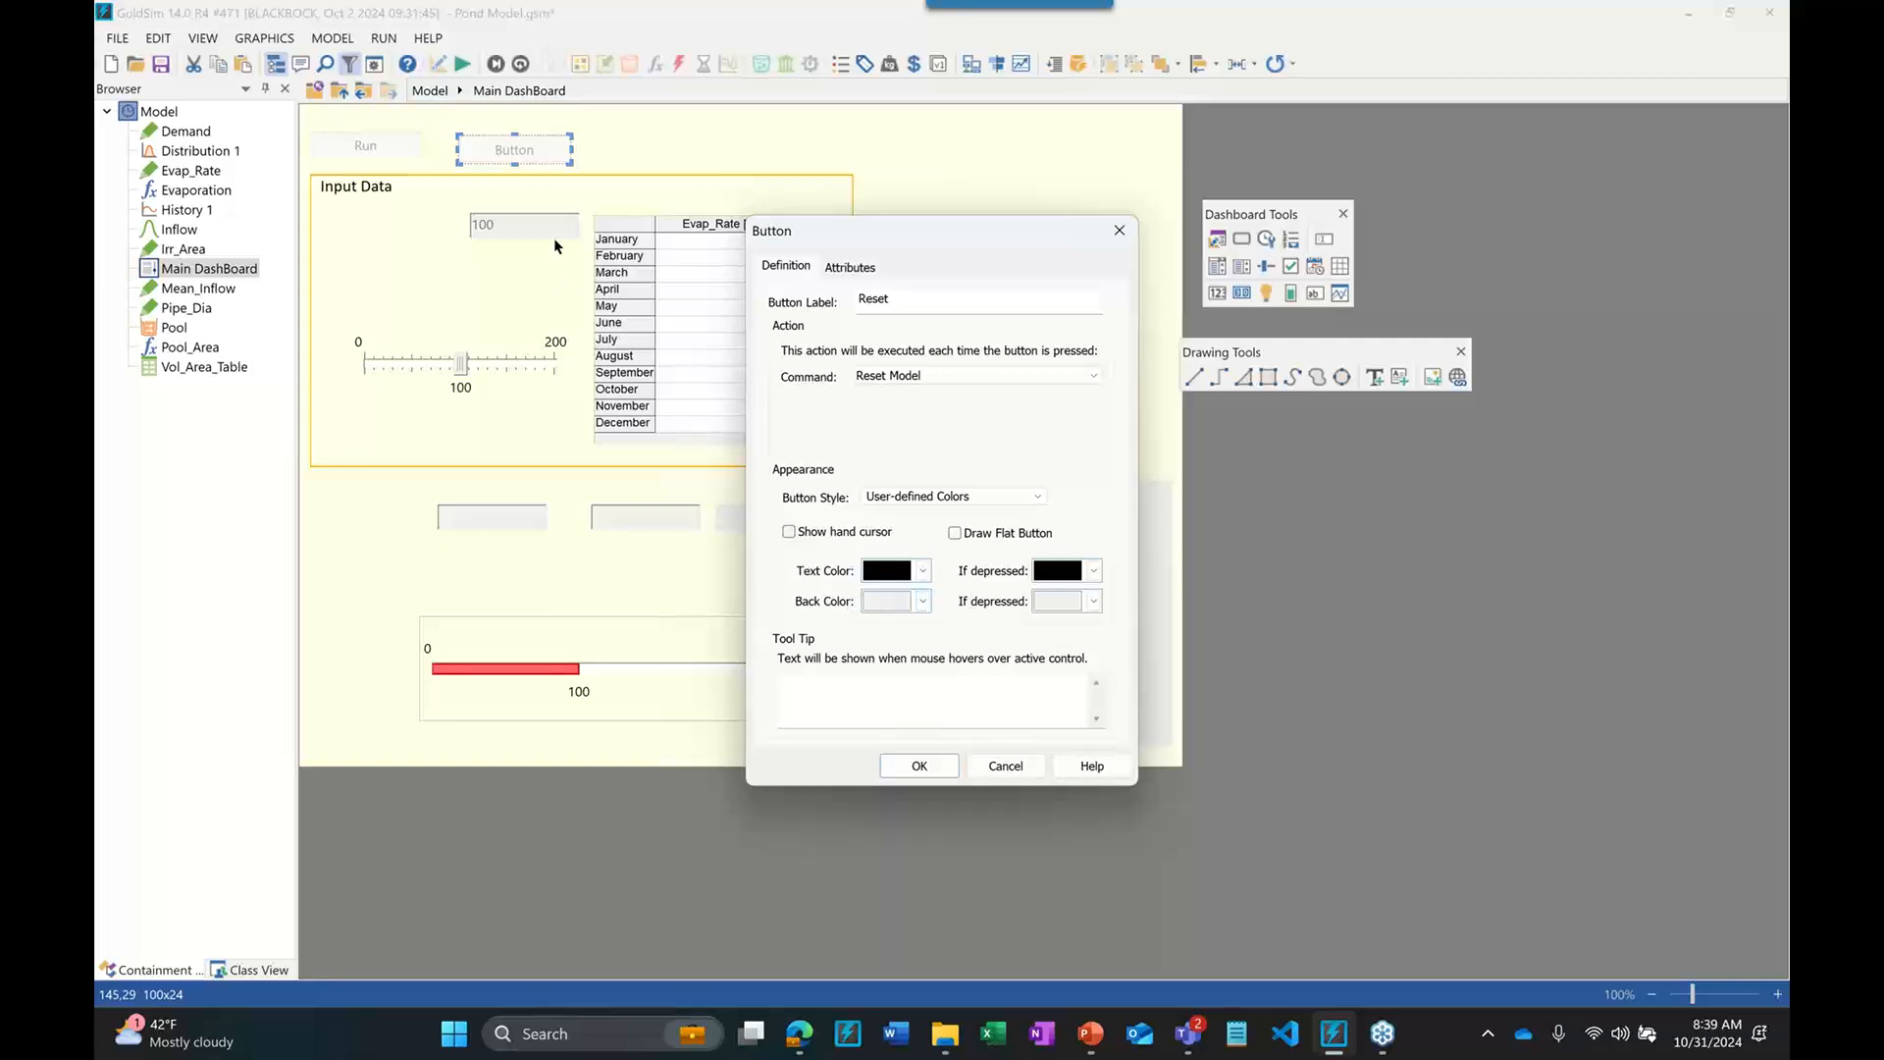
click(922, 602)
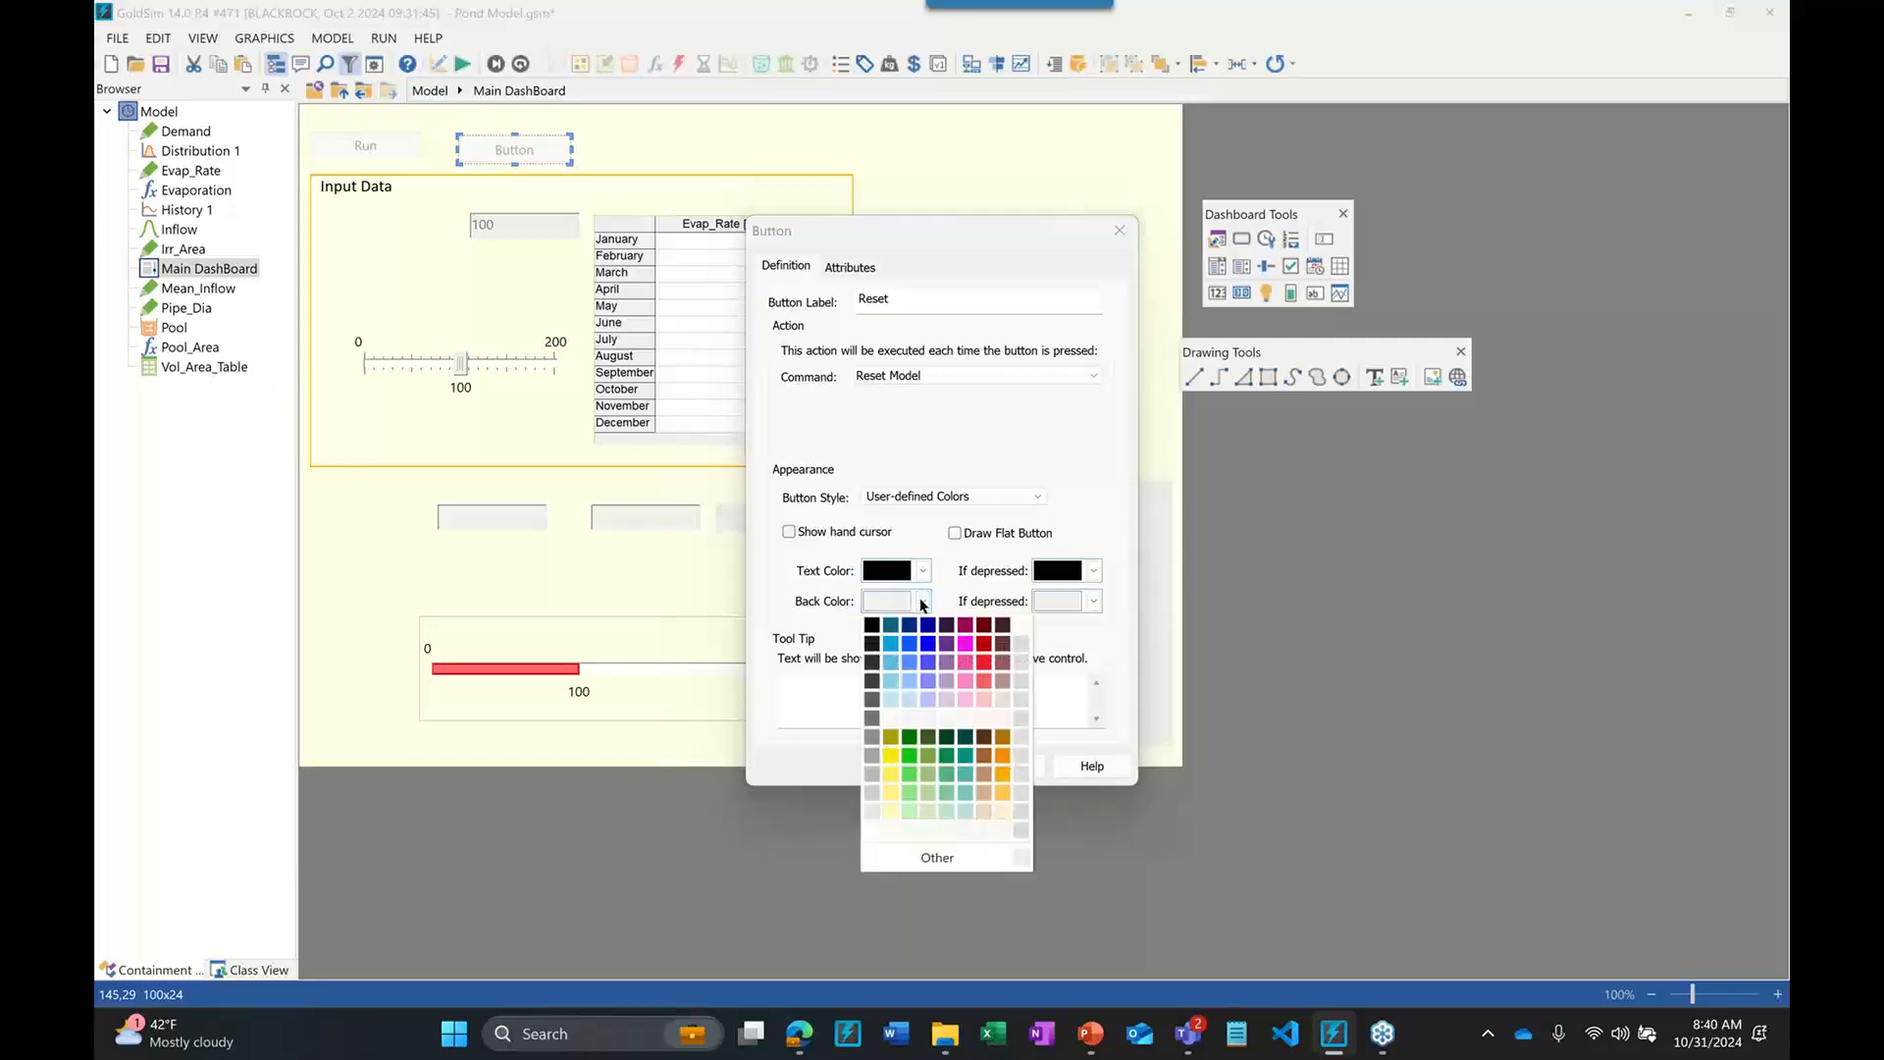
click(911, 799)
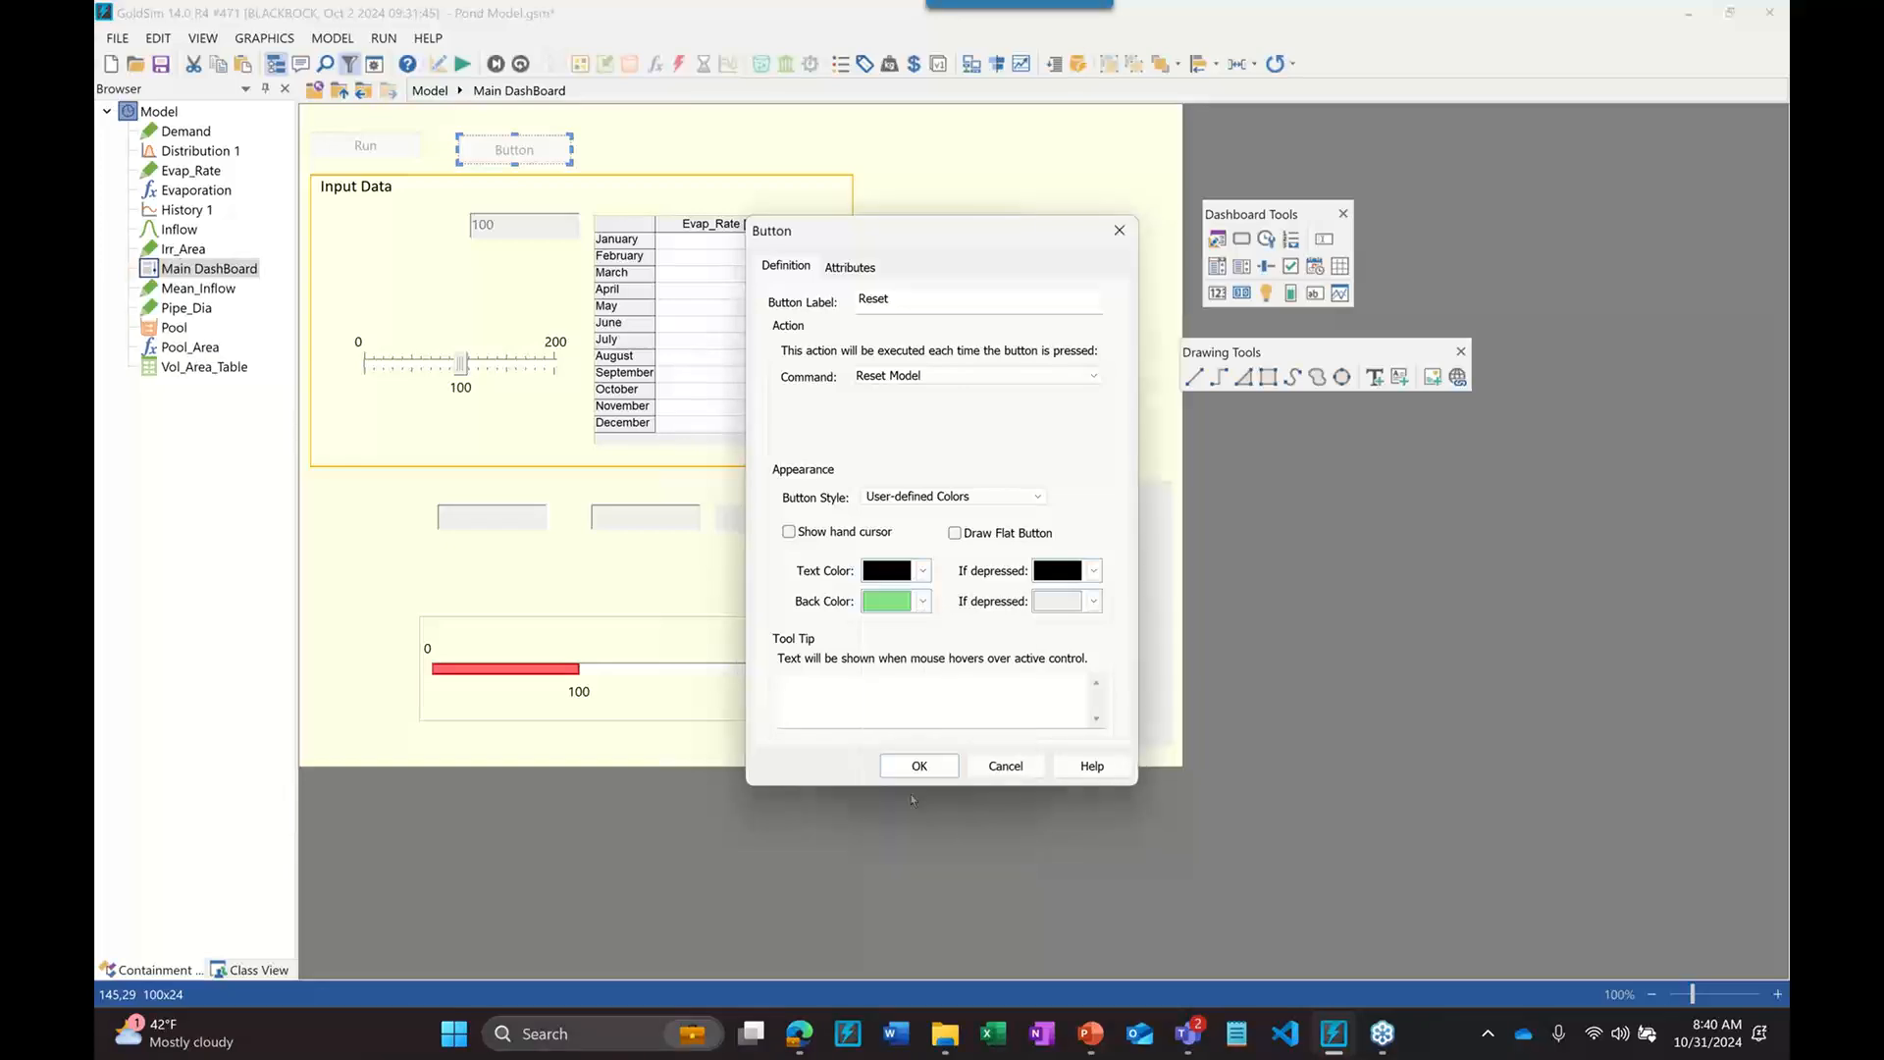
click(1094, 602)
click(1081, 775)
click(920, 765)
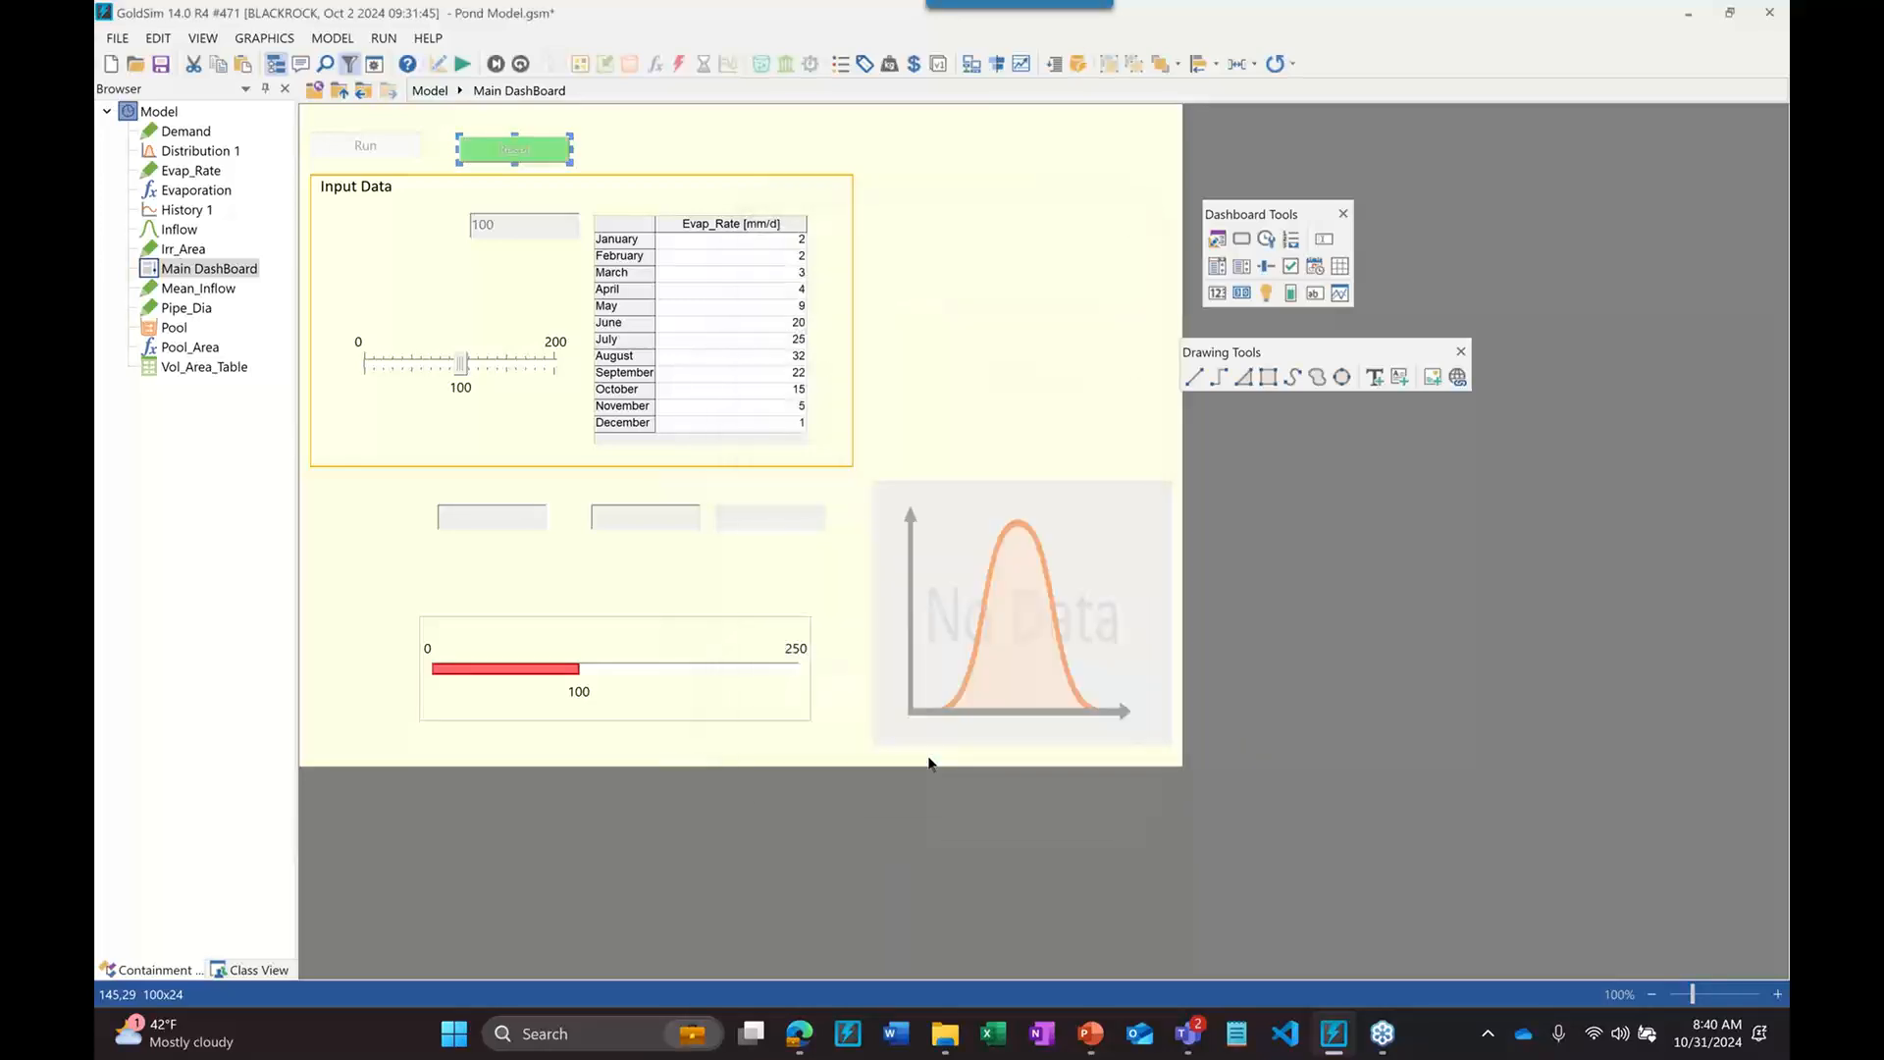
Move the green Reset button slightly so it lines up with the Run button
click(635, 157)
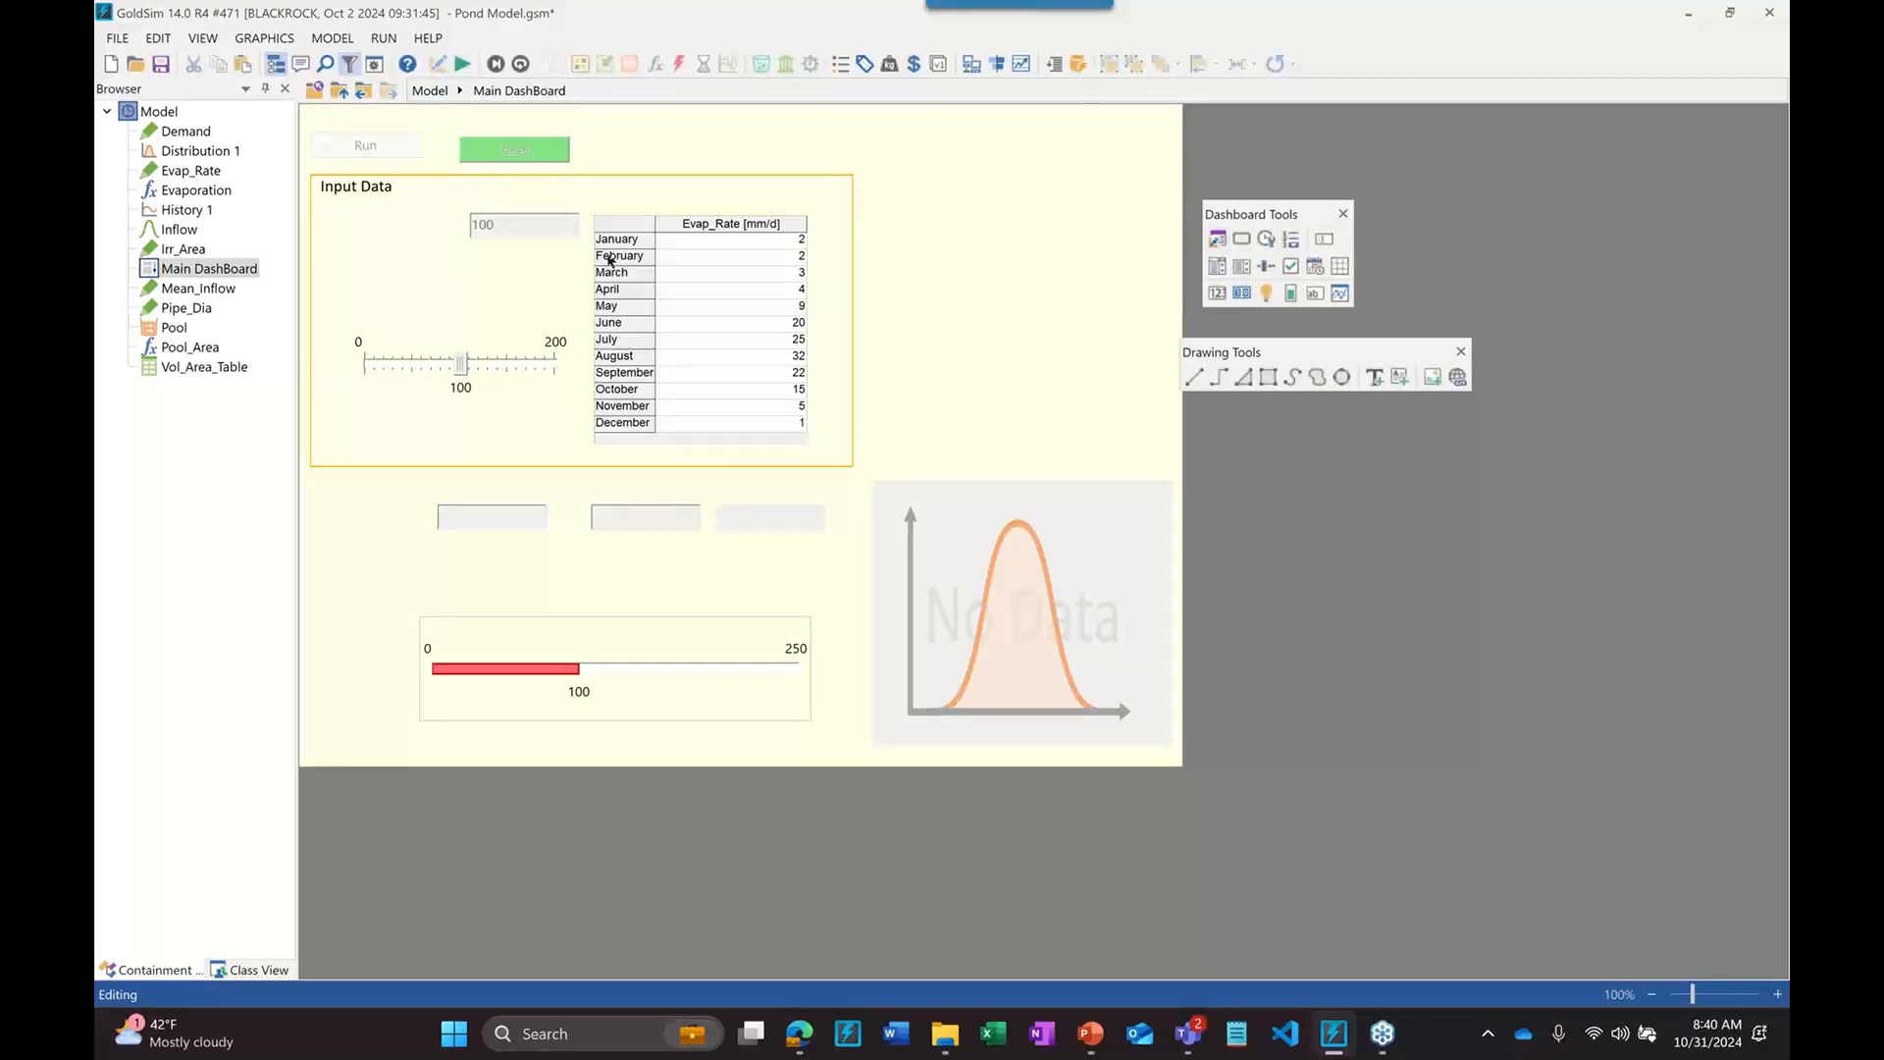
click(516, 152)
drag(514, 149, 525, 145)
Insert an Expression element below Pipe_Dia in the main model and name it Show_Run_Button
click(427, 91)
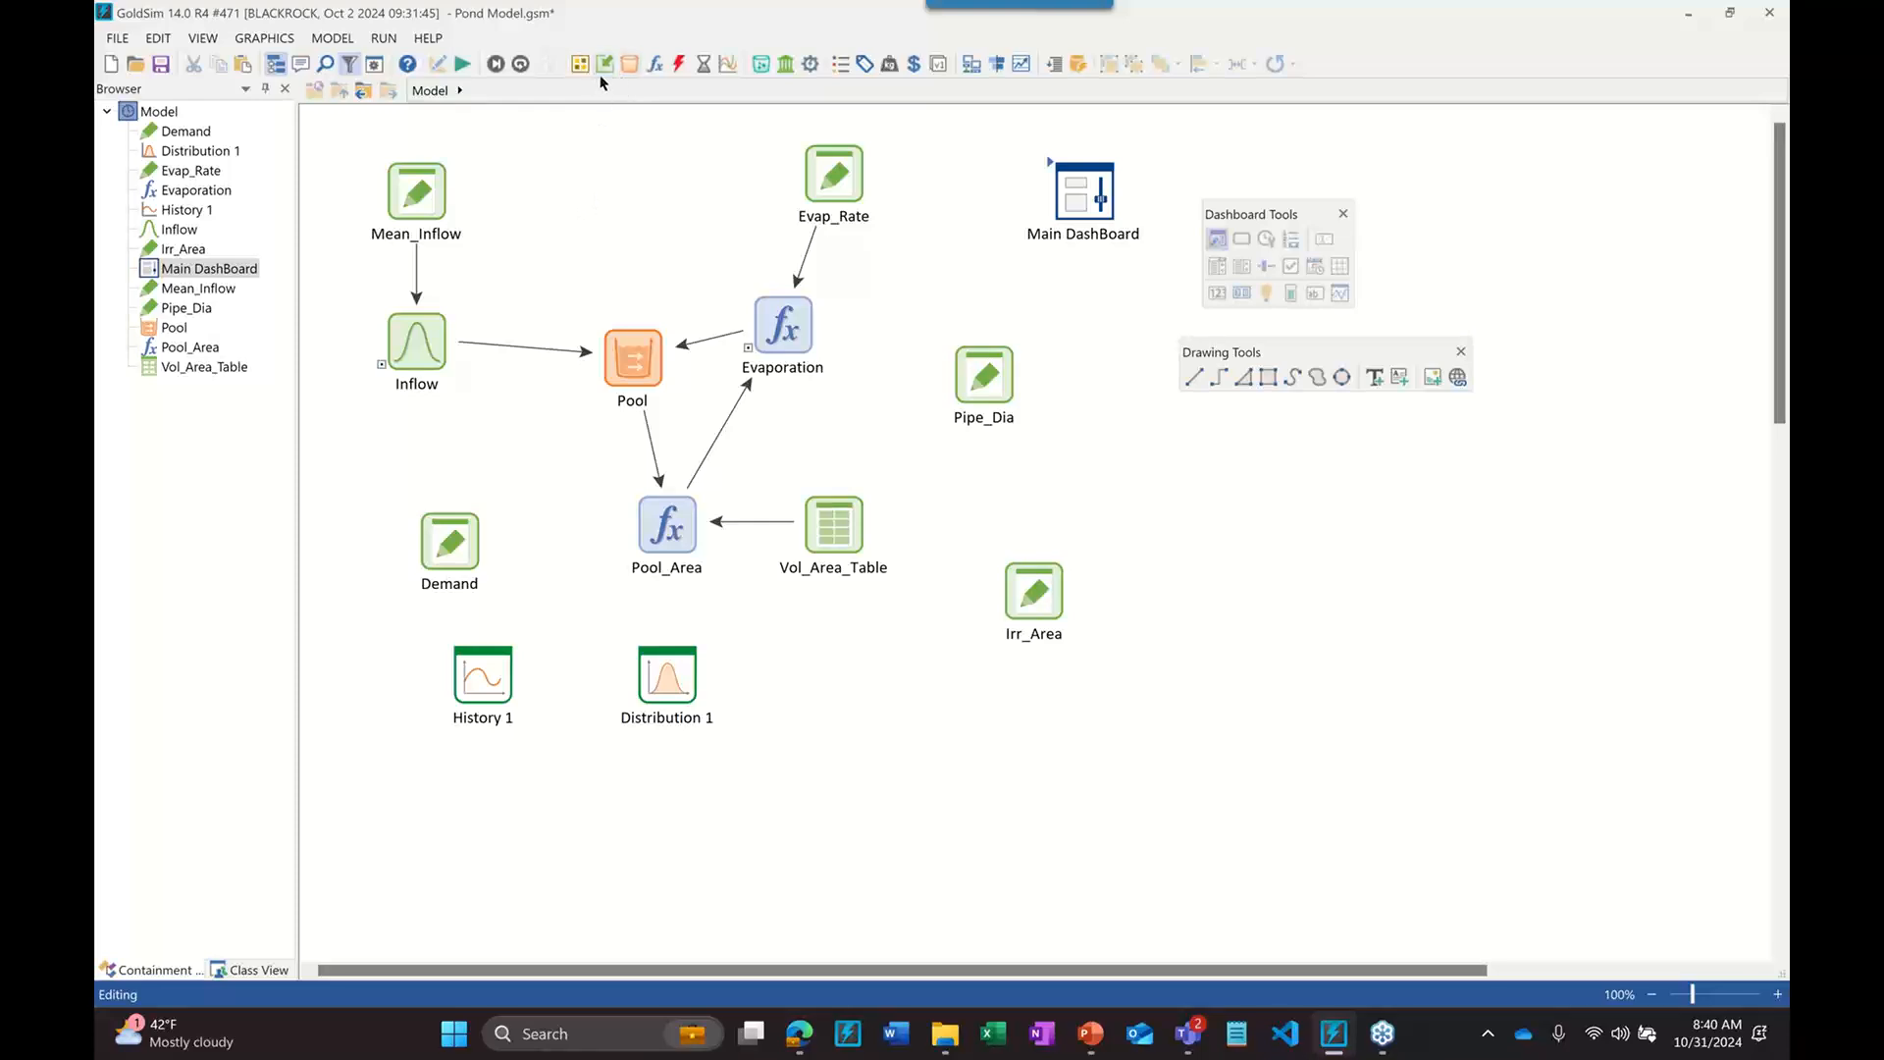
click(655, 67)
click(677, 94)
click(1051, 484)
text(Show_)
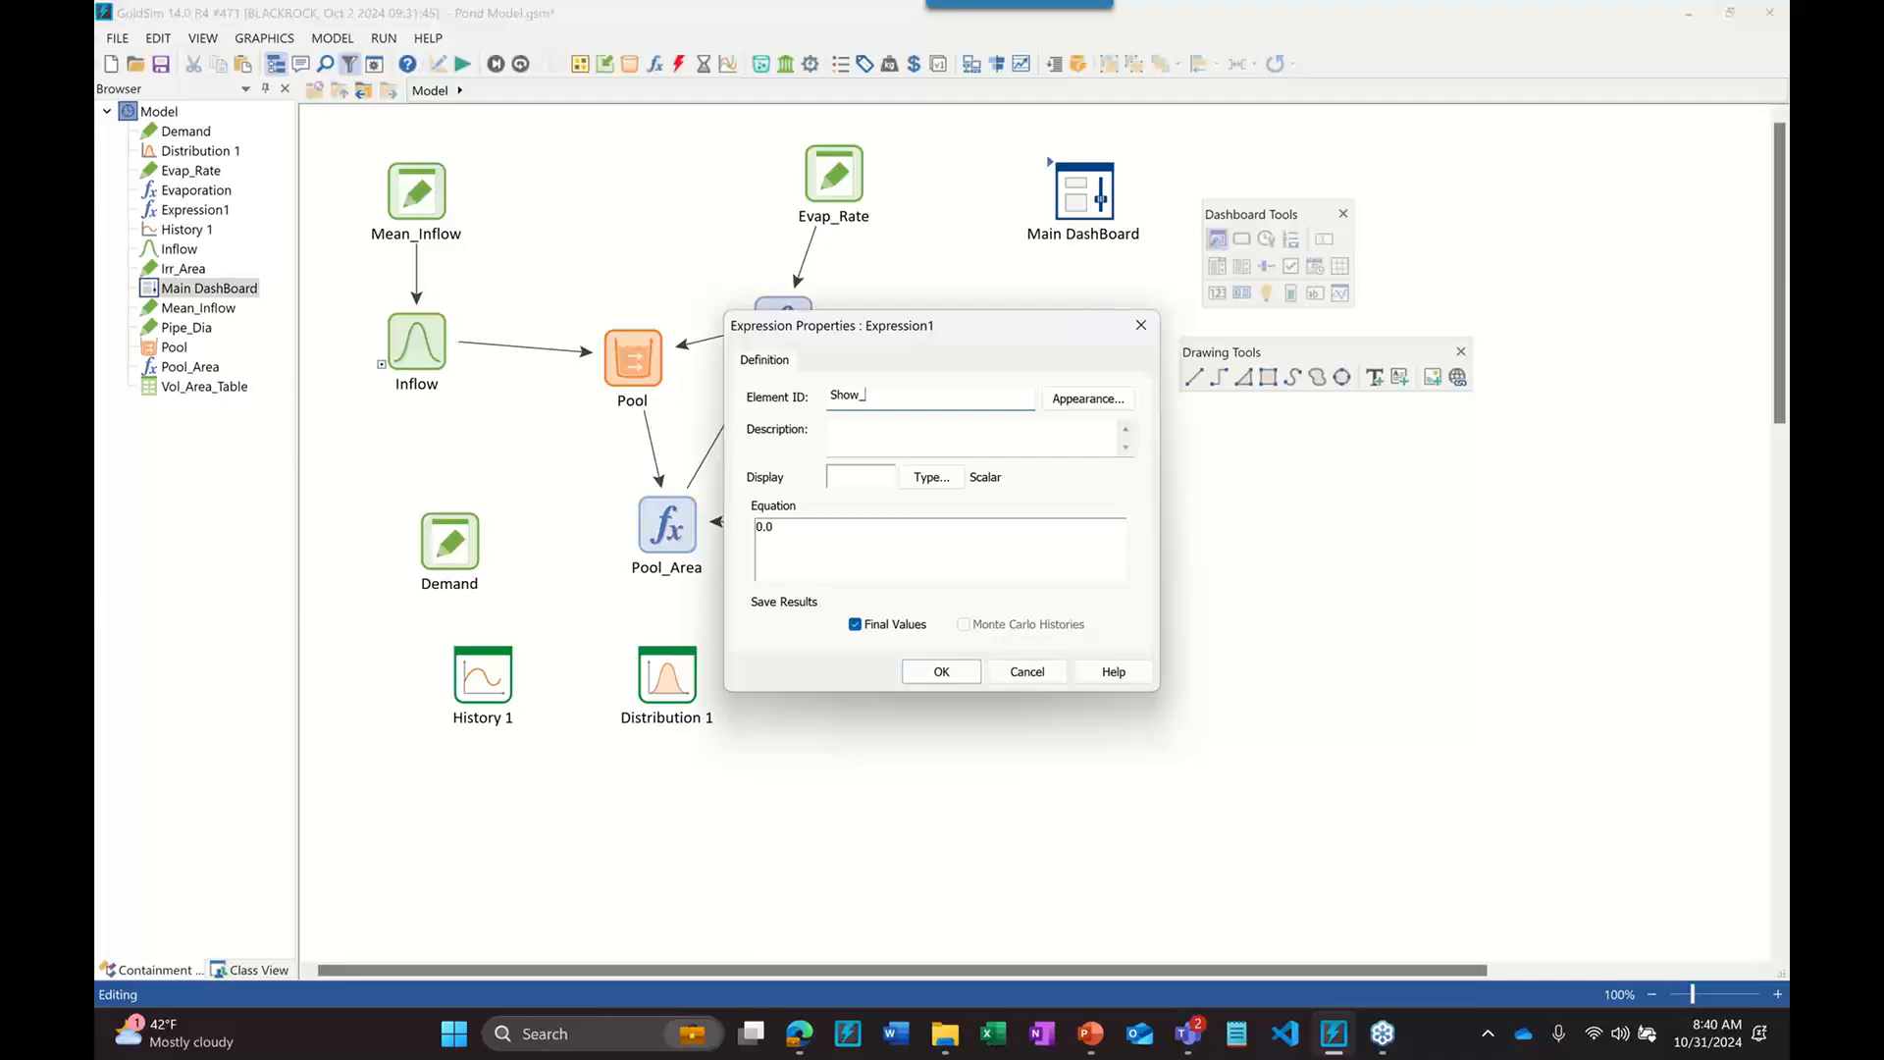
text(Run_Button)
Change the Show_Run_Button expression's output type to Condition
click(828, 528)
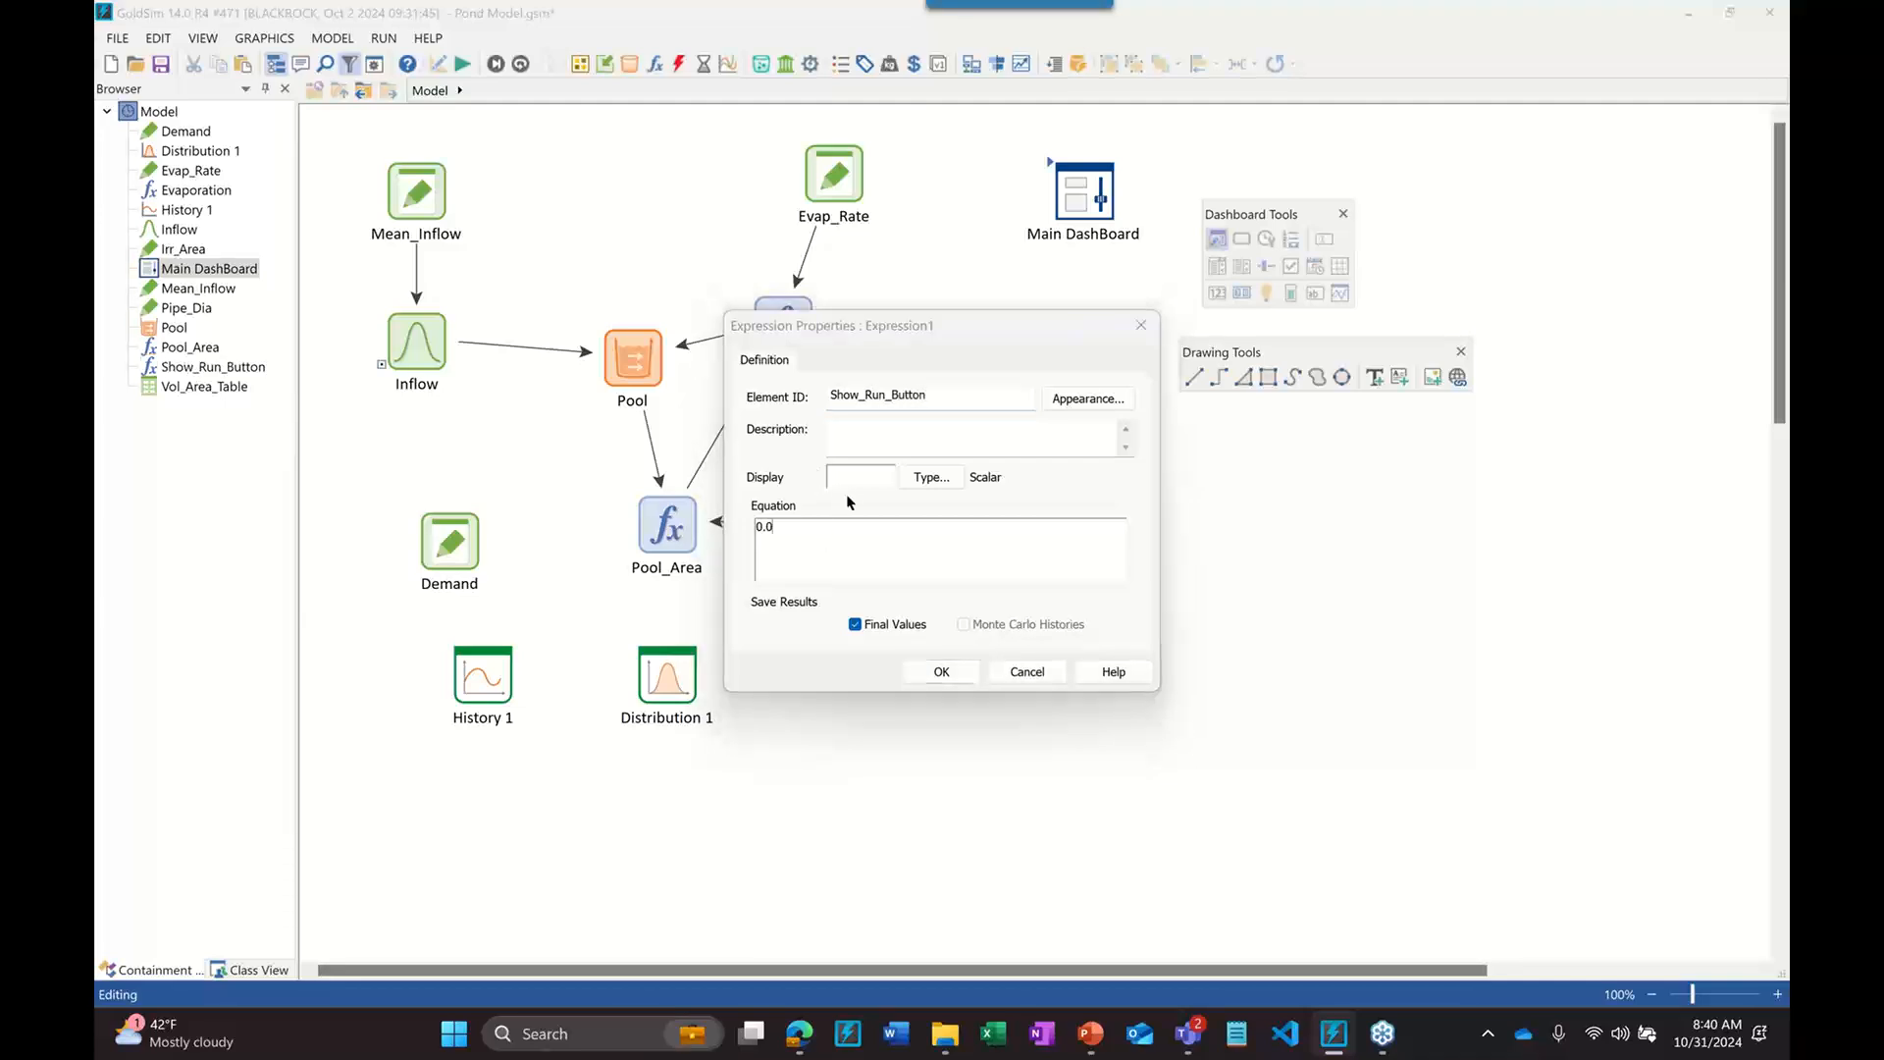
click(927, 478)
click(919, 477)
click(912, 506)
click(1079, 456)
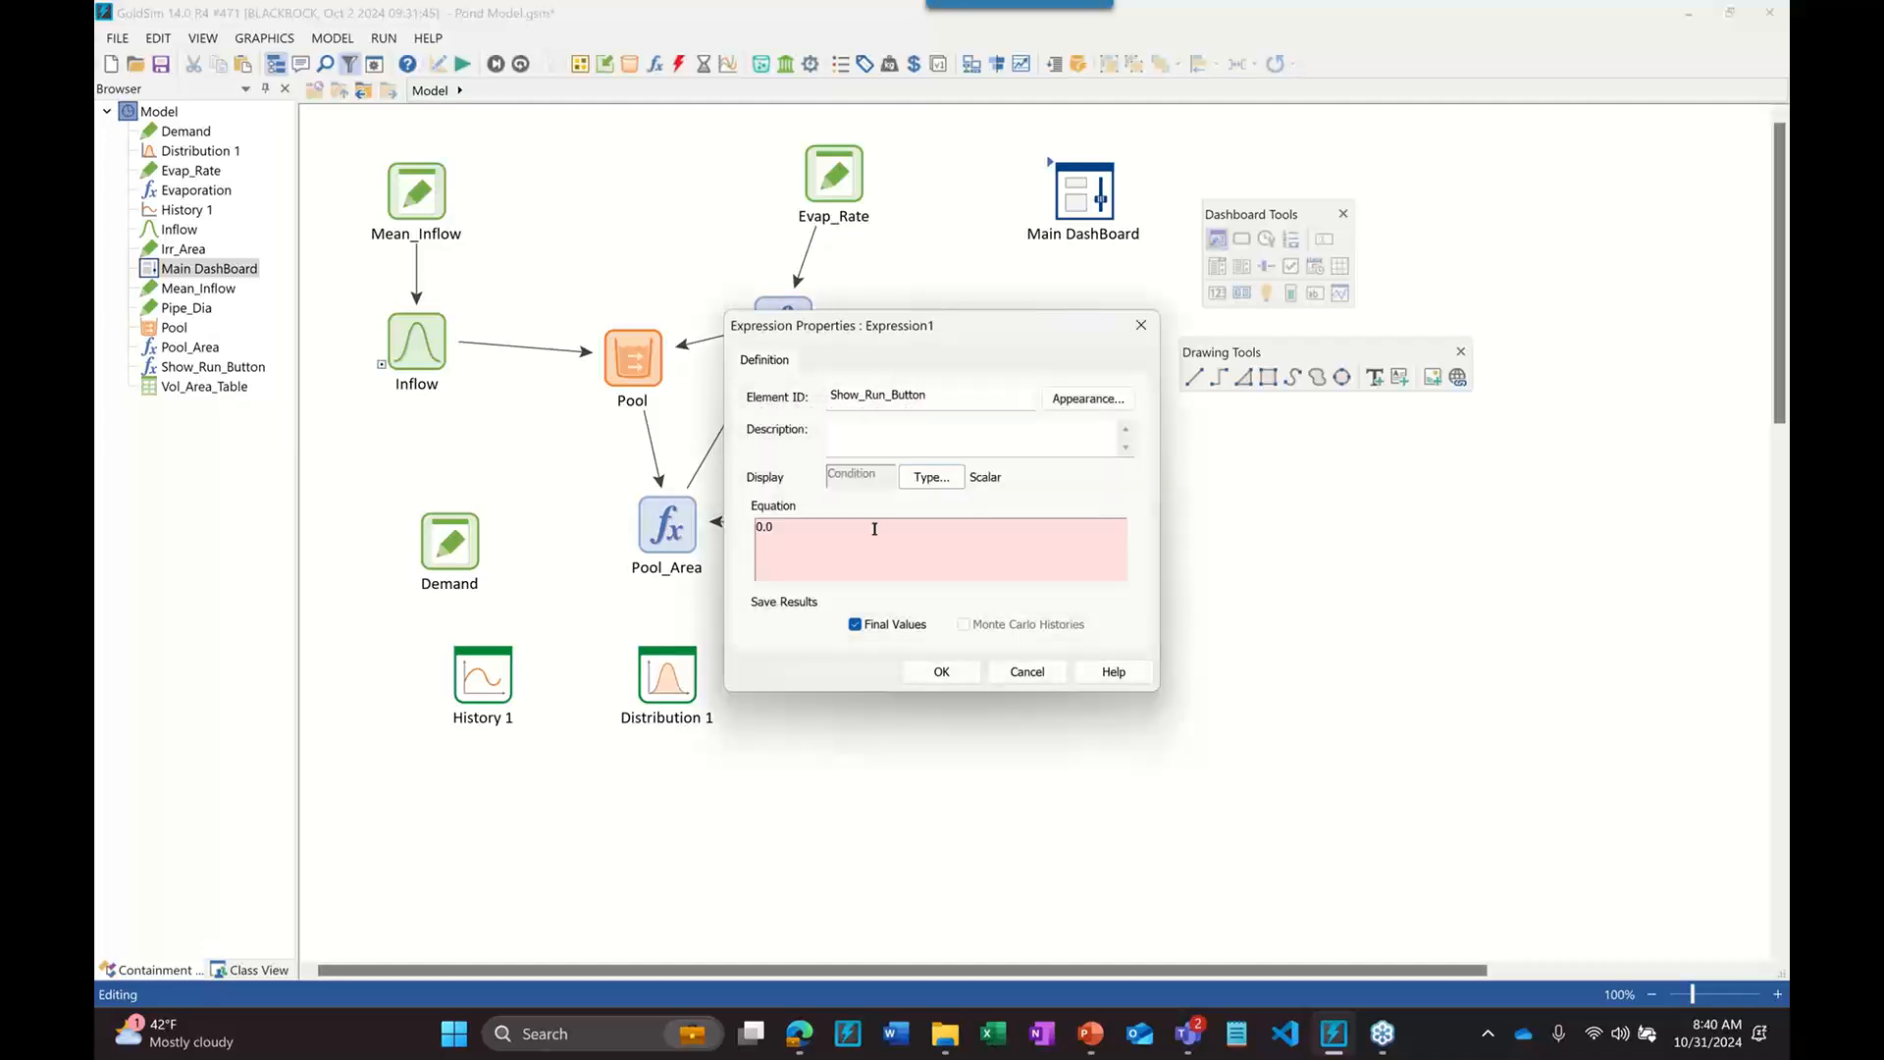
Enter the equation "etime > 0 d and ~Realization <= 1" for Show_Run_Button and accept the element
click(835, 528)
key(BackSpace)
key(BackSpace)
key(BackSpace)
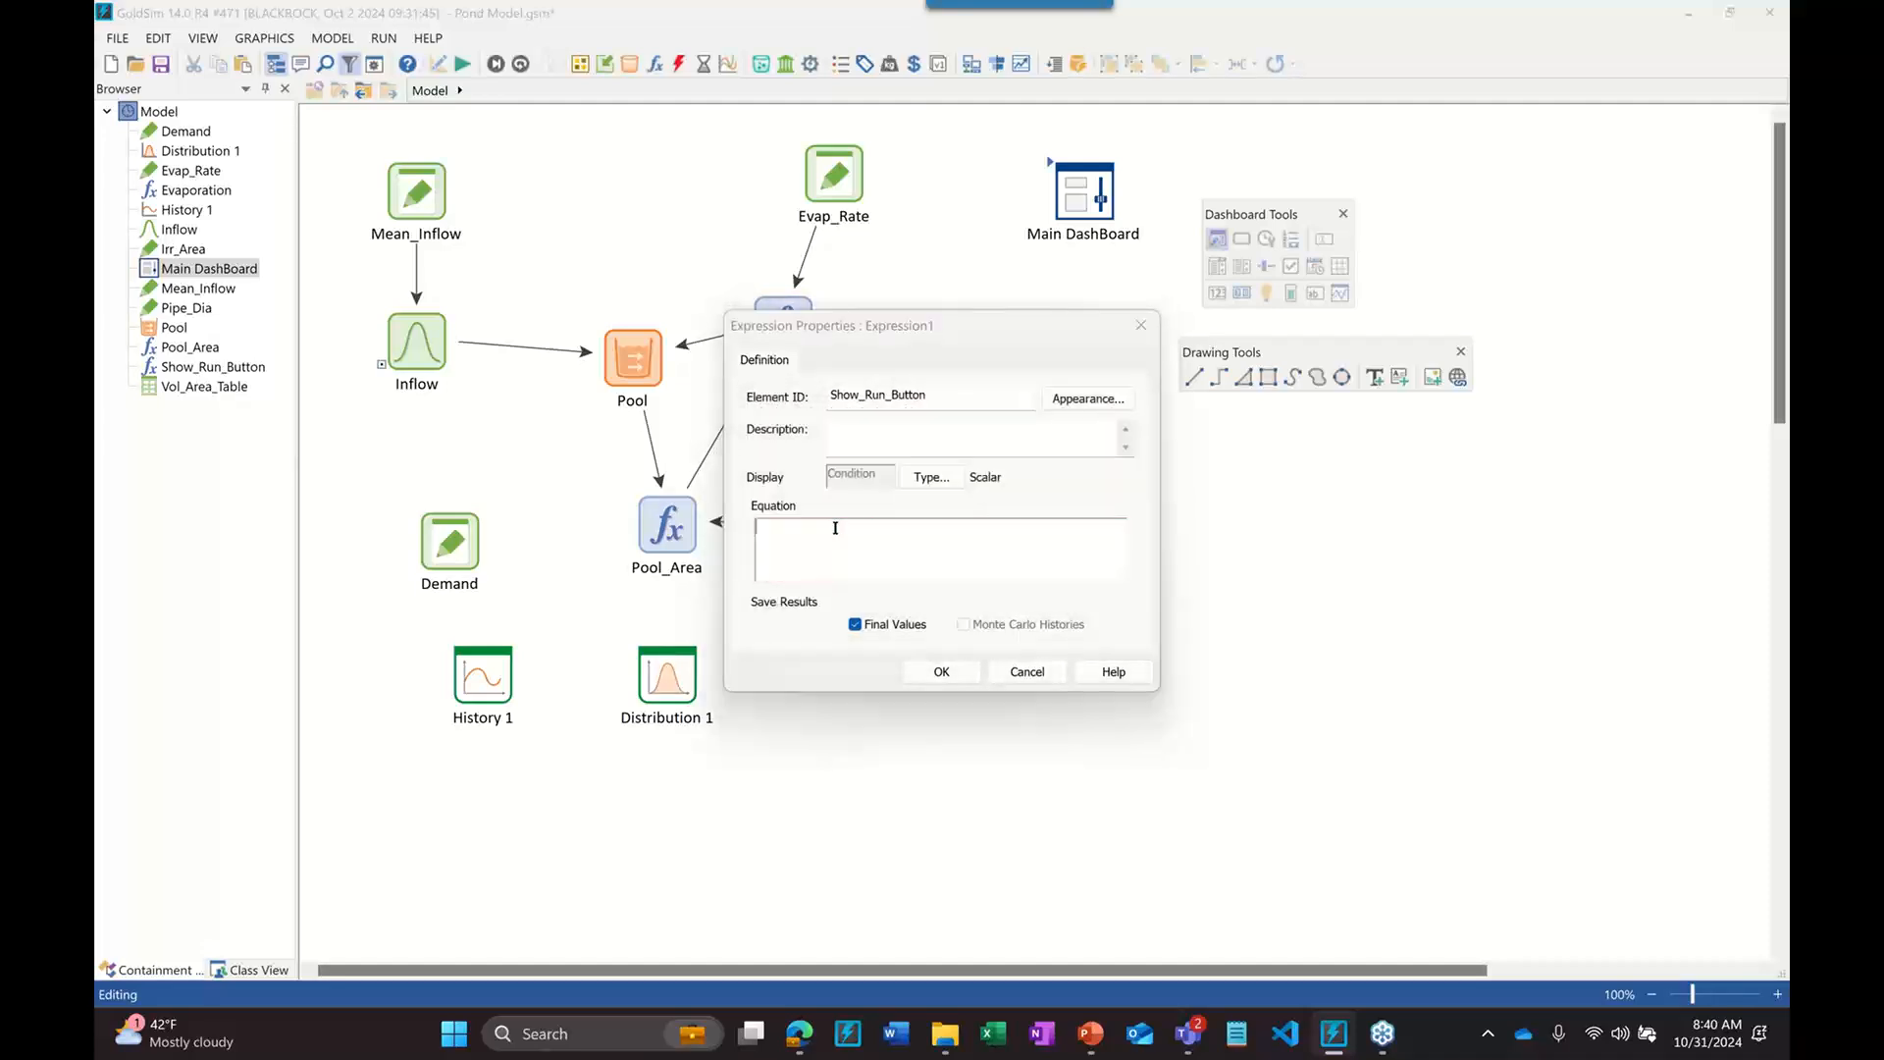
text(etime > 0 d)
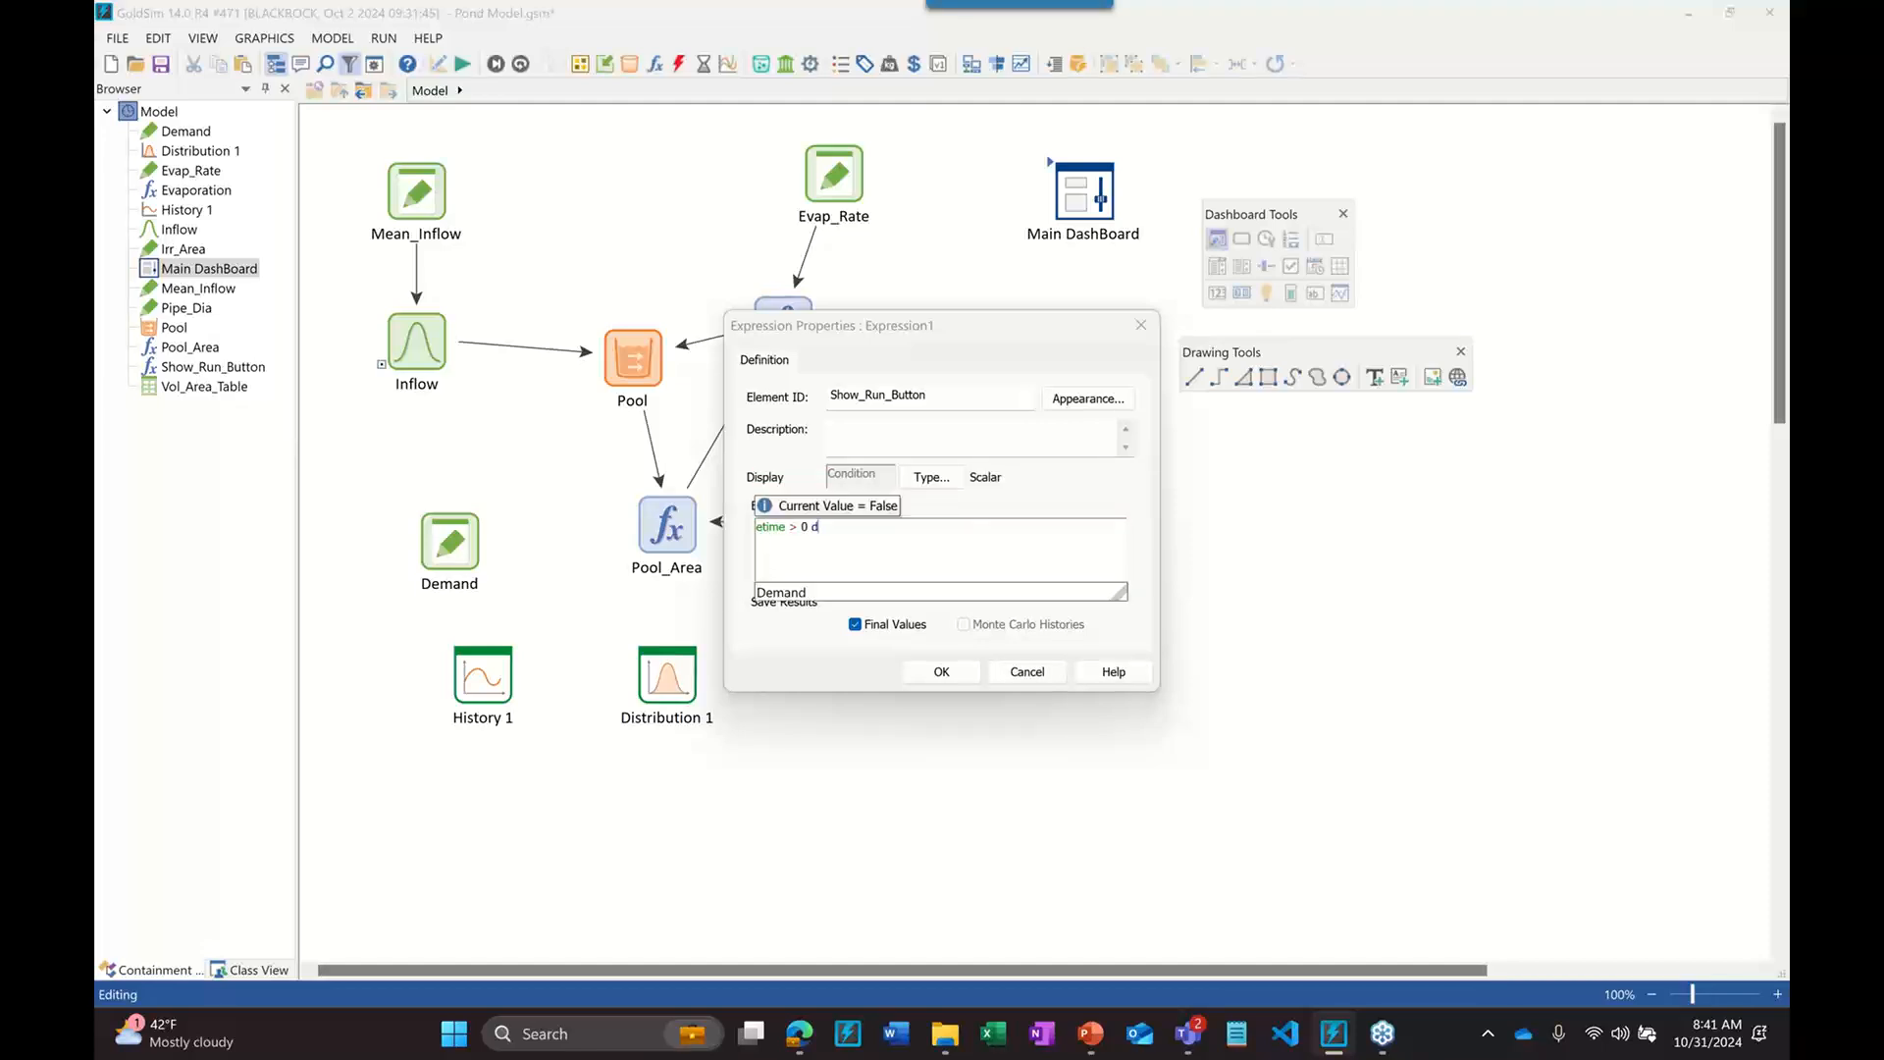
text( and)
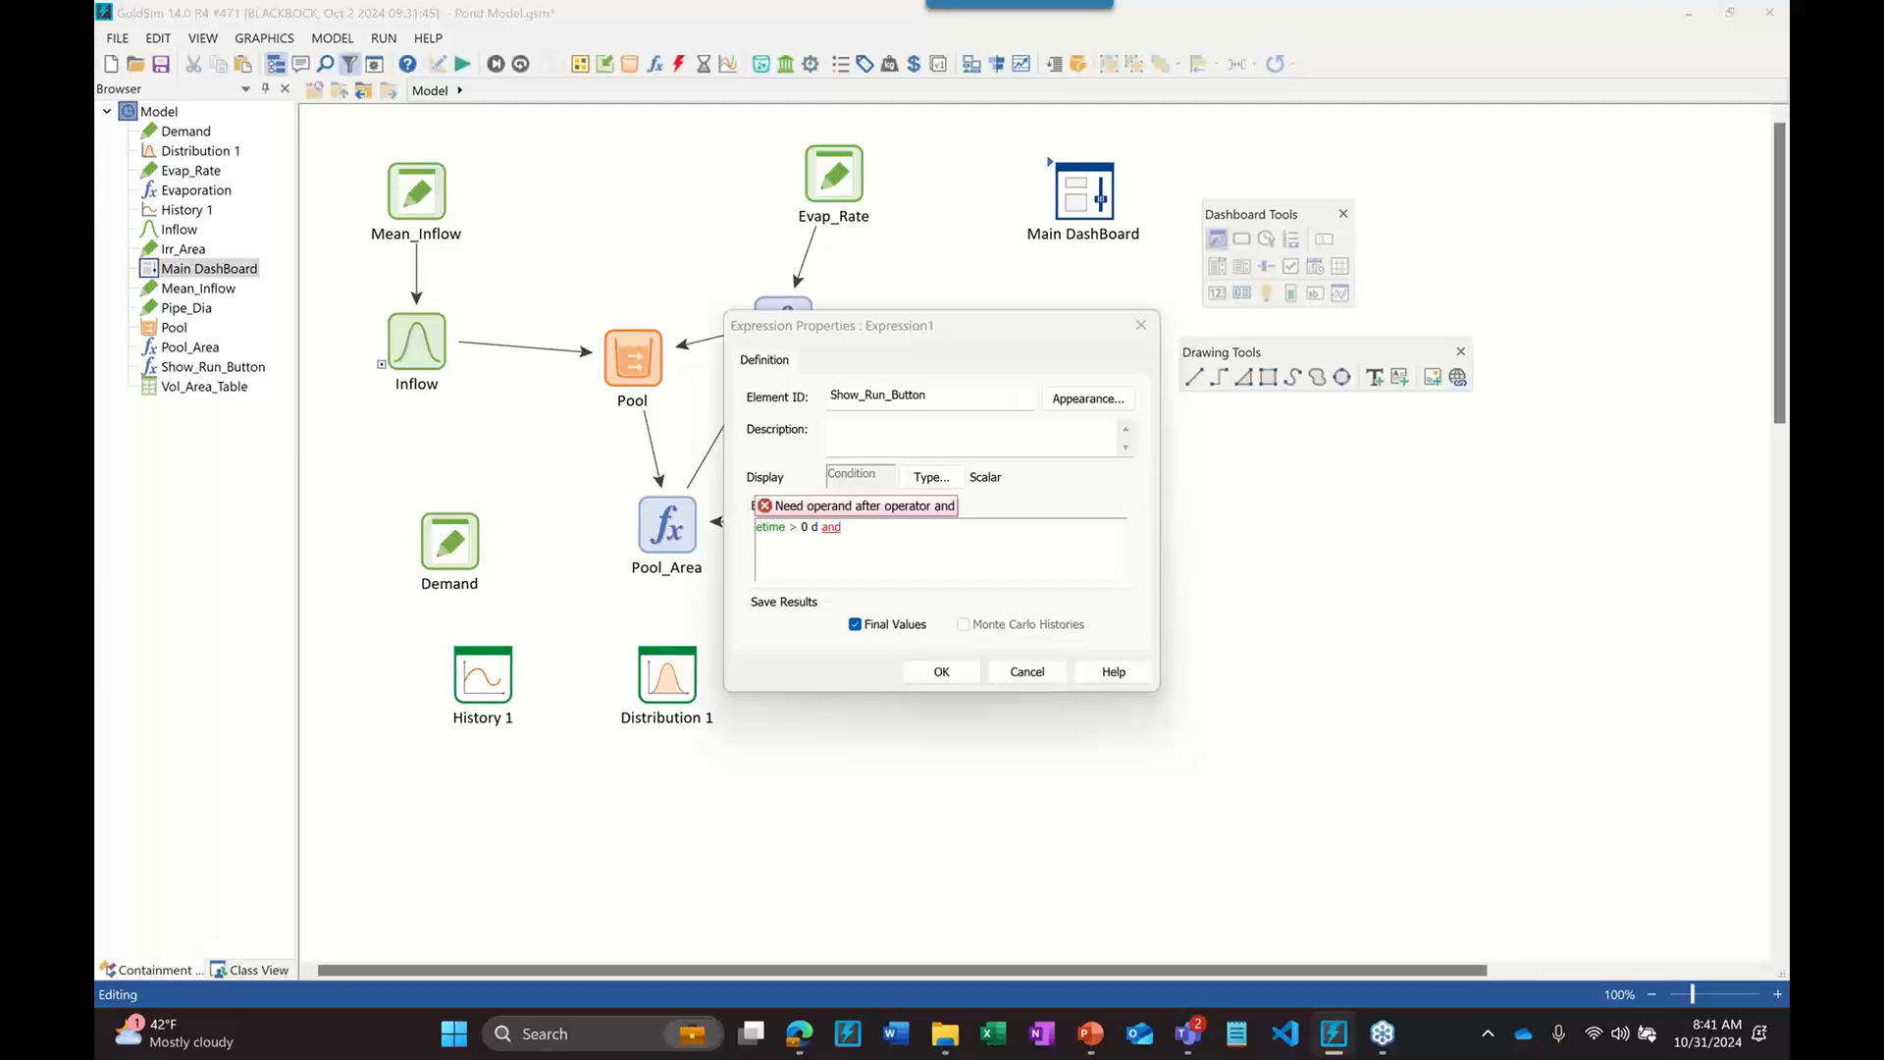
text( ~Realization)
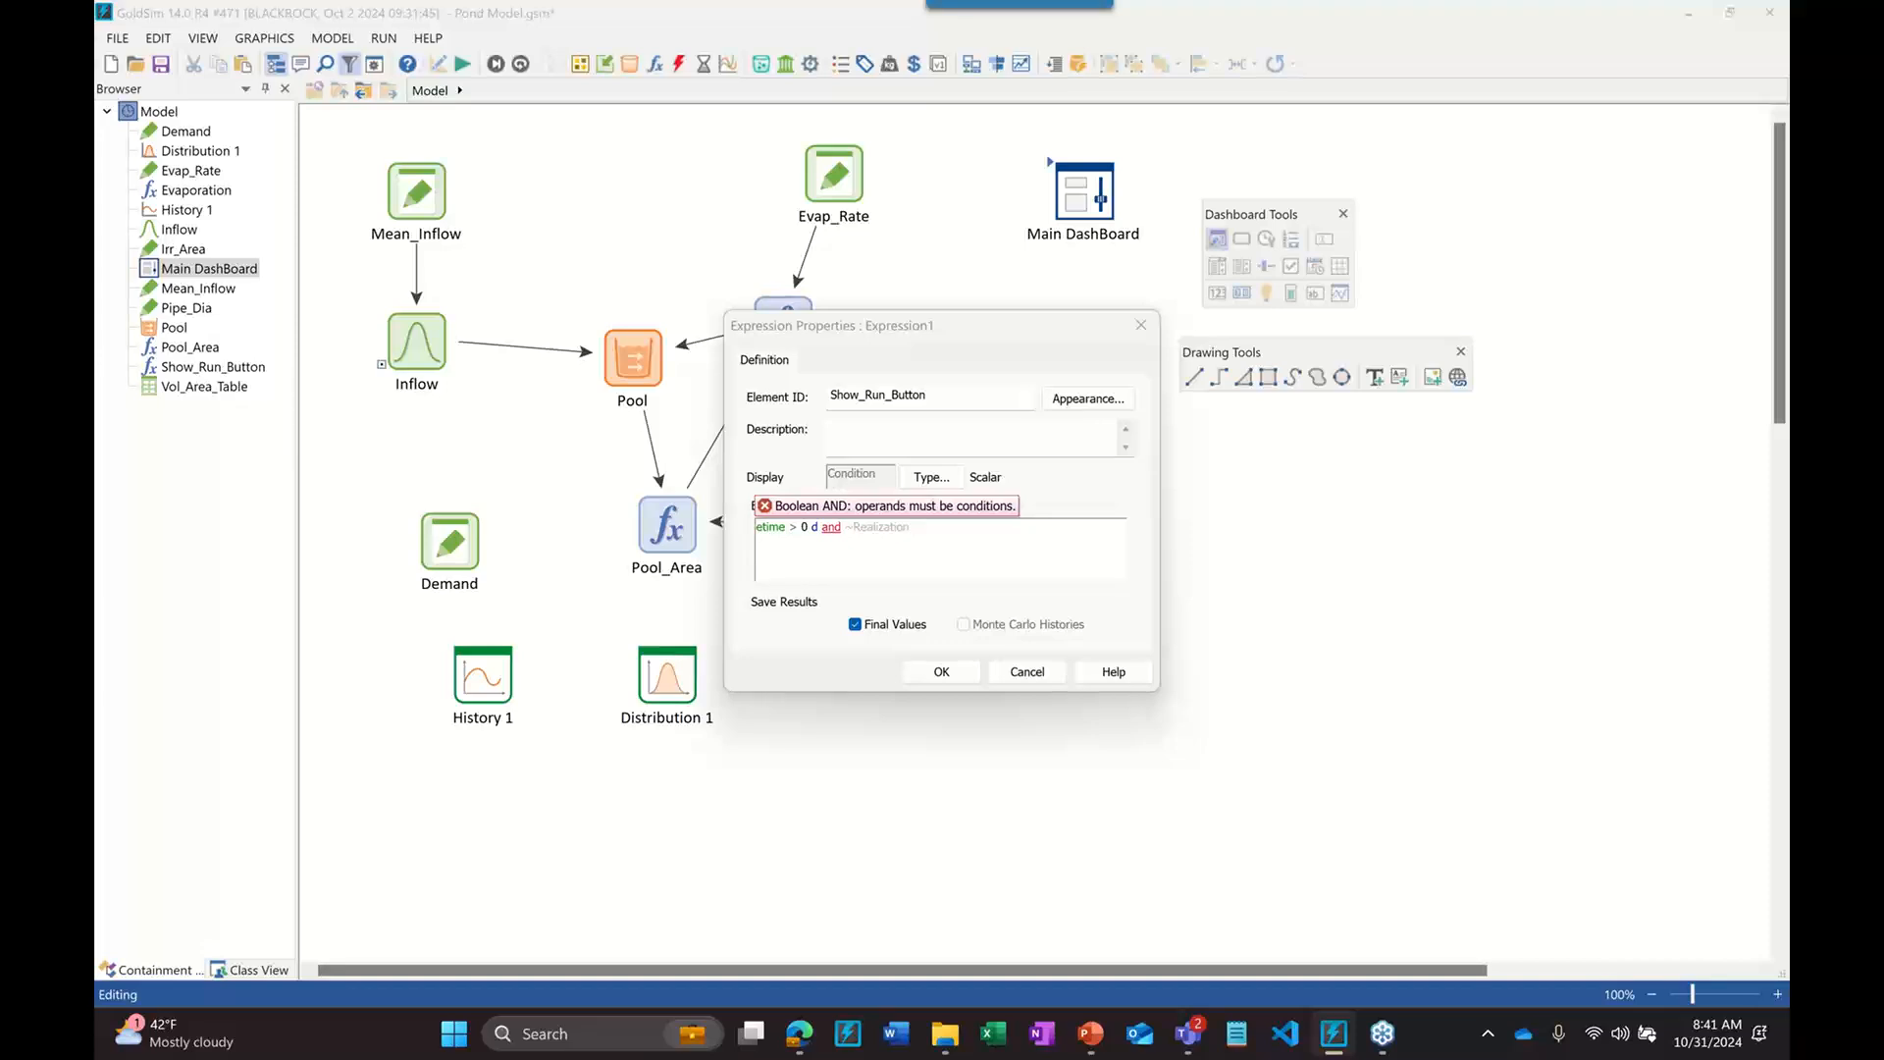
text( ==)
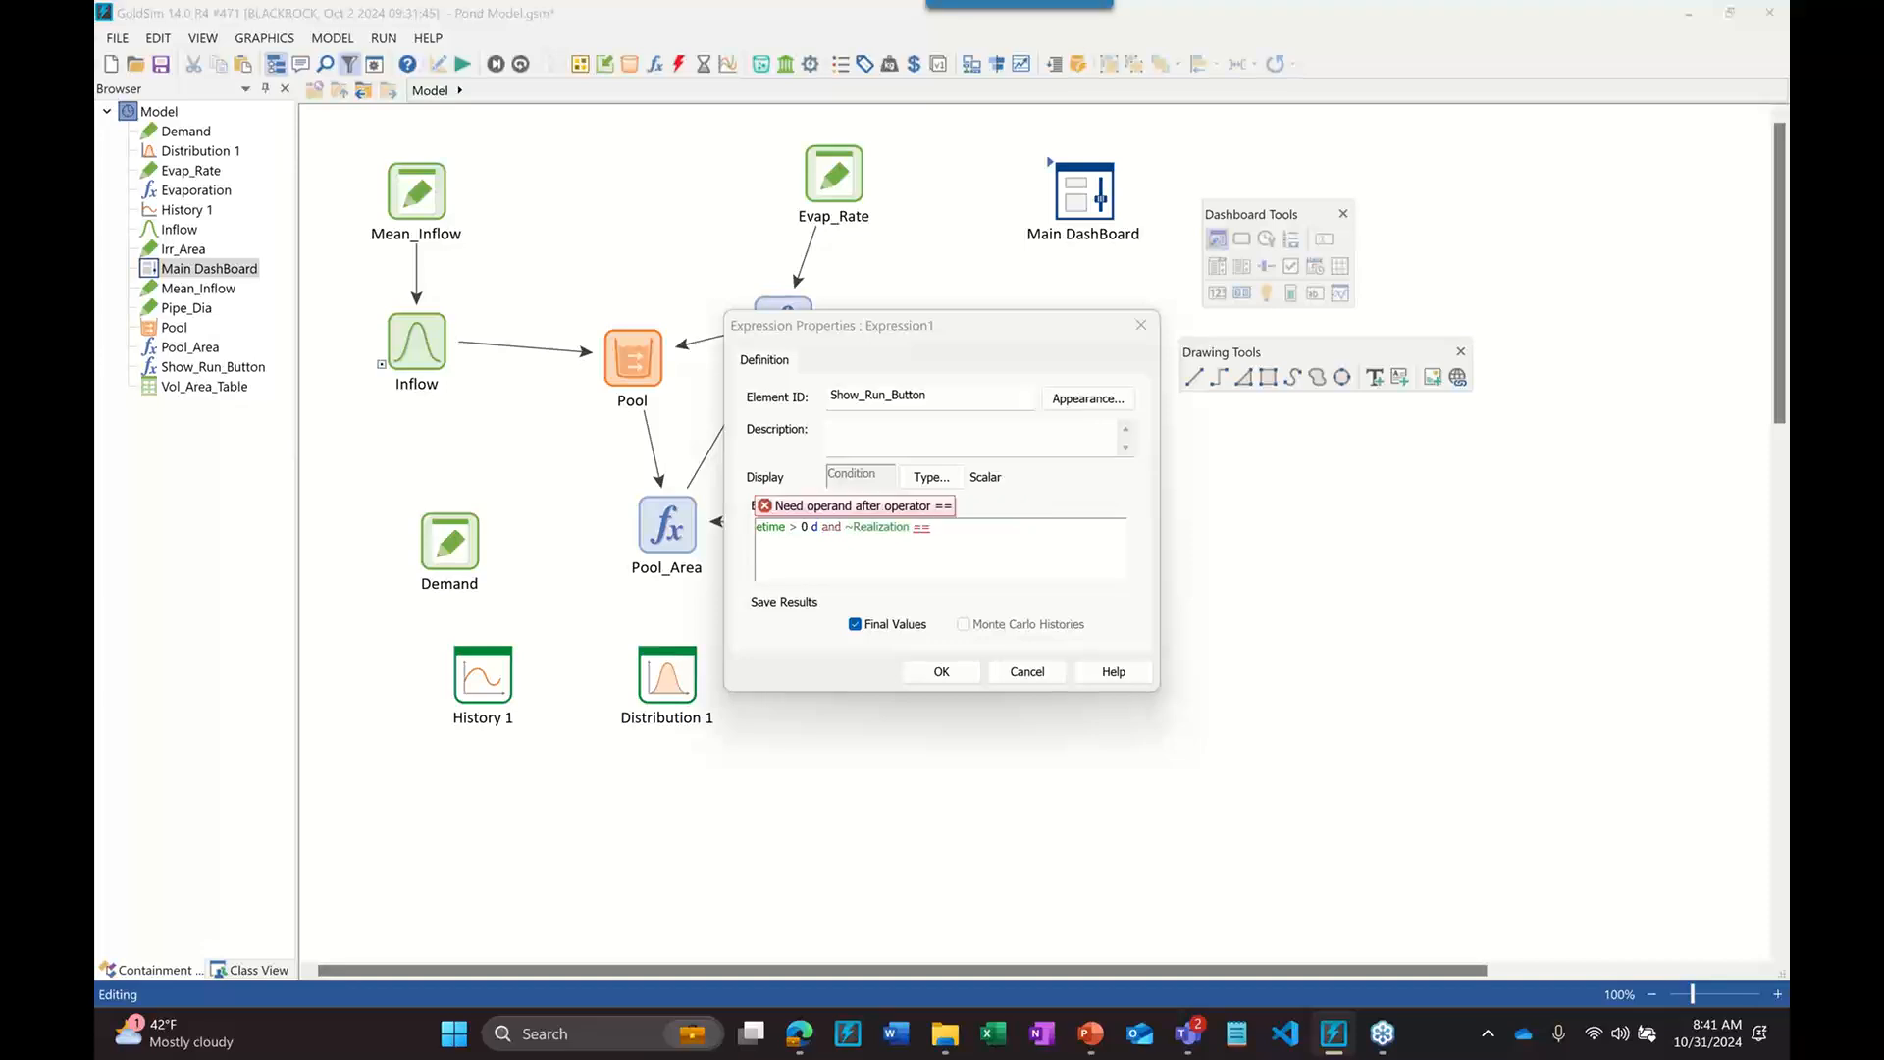
key(BackSpace)
key(BackSpace)
text(<= 1)
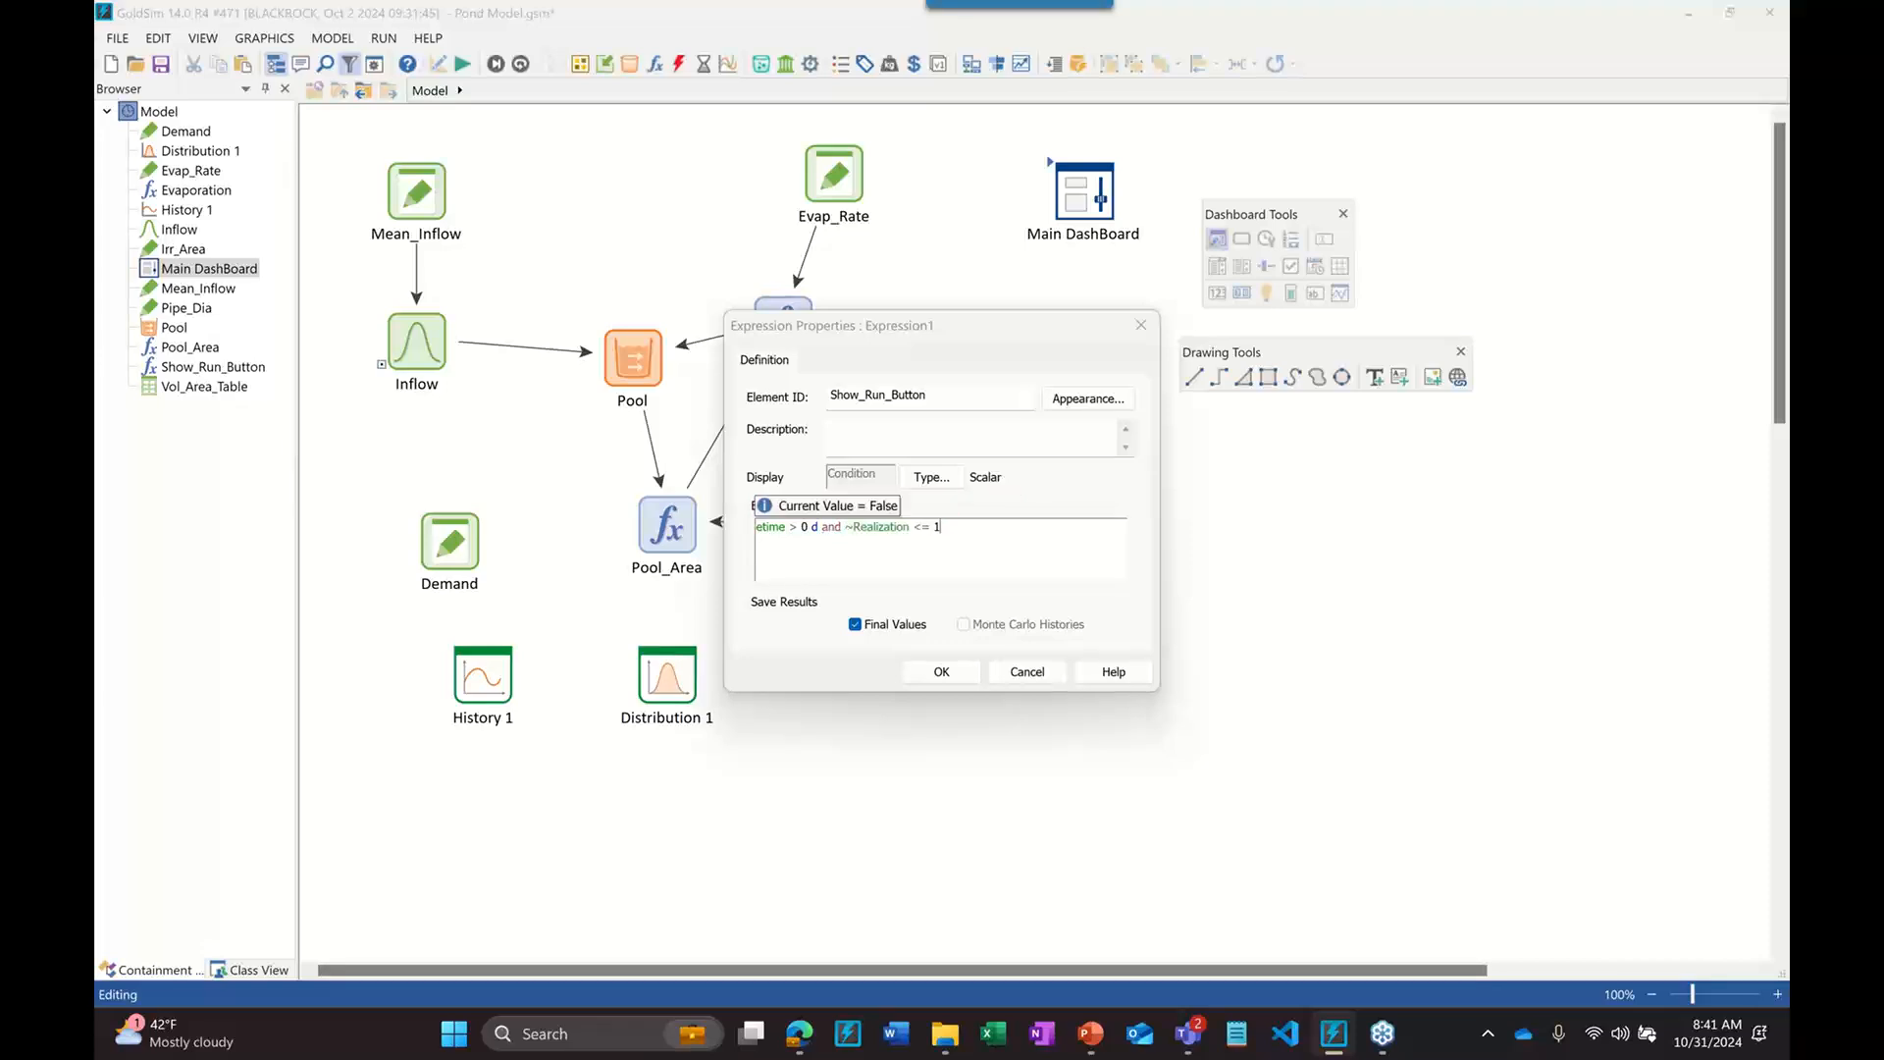
click(939, 671)
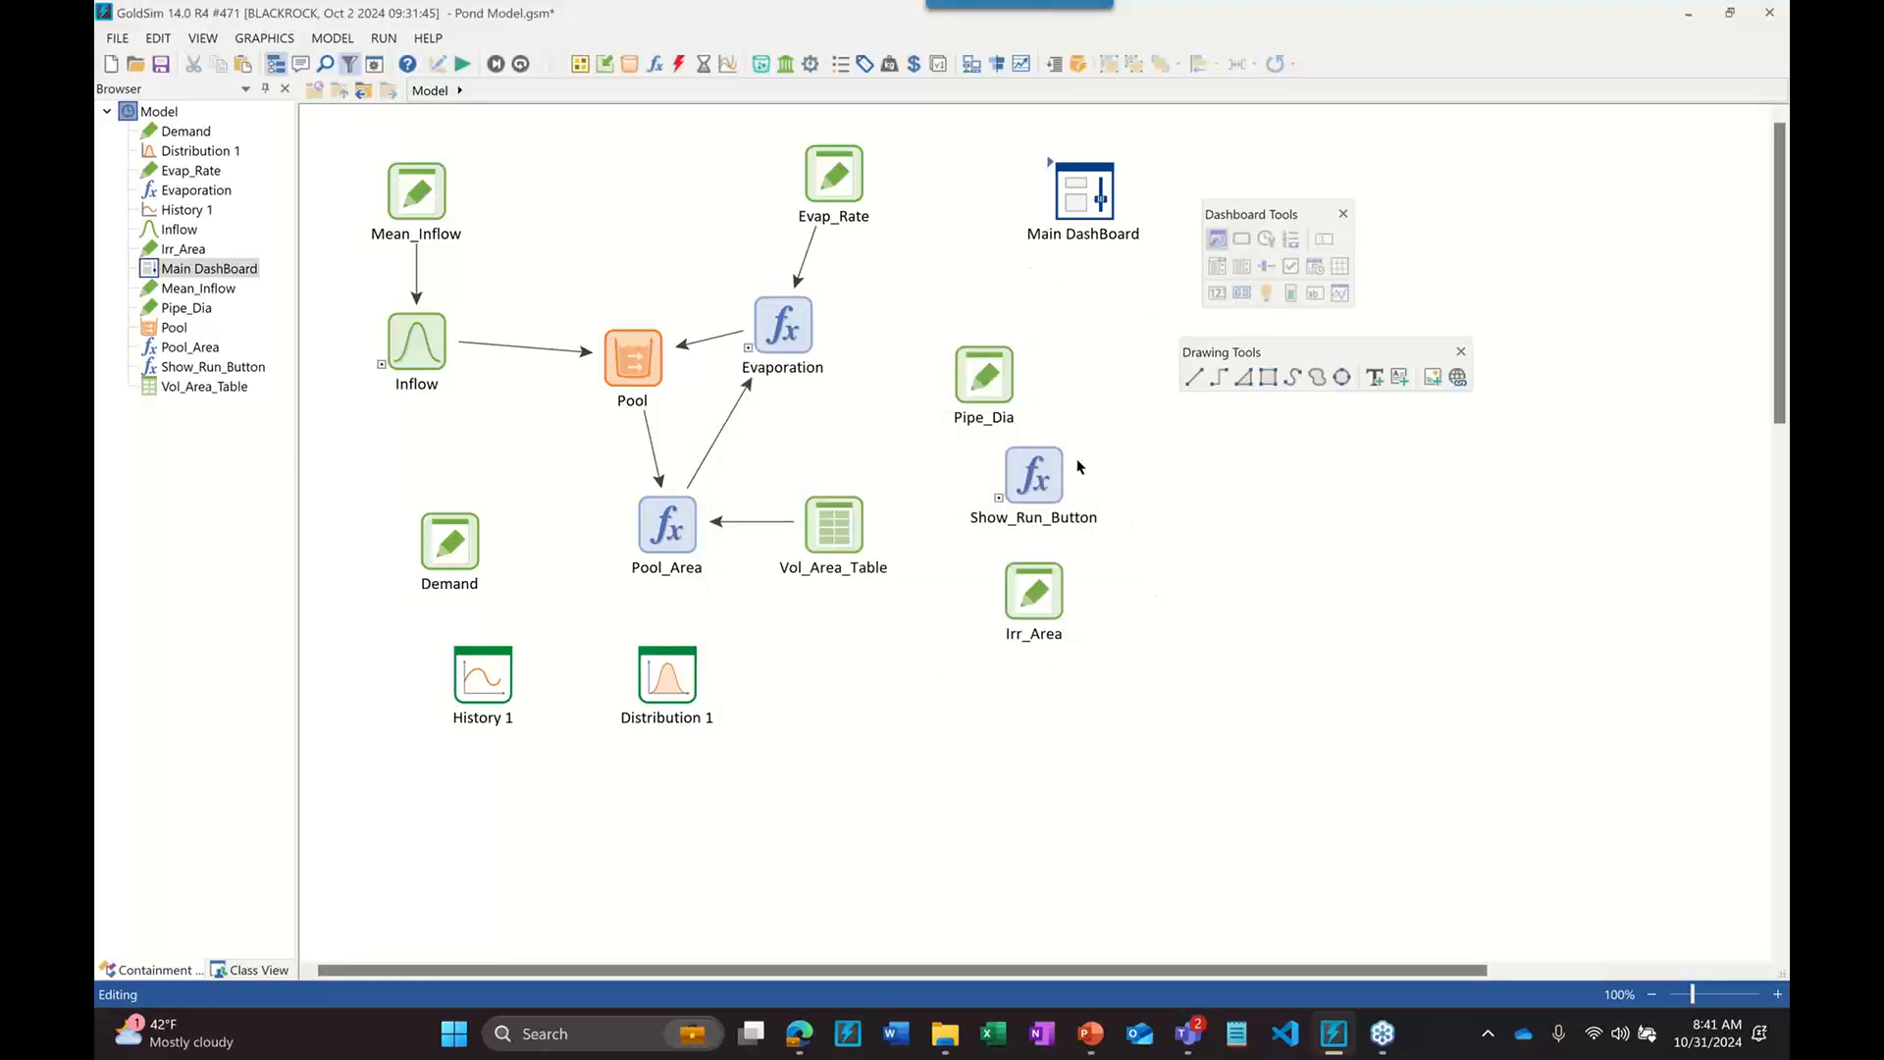
mouse_move(1037, 481)
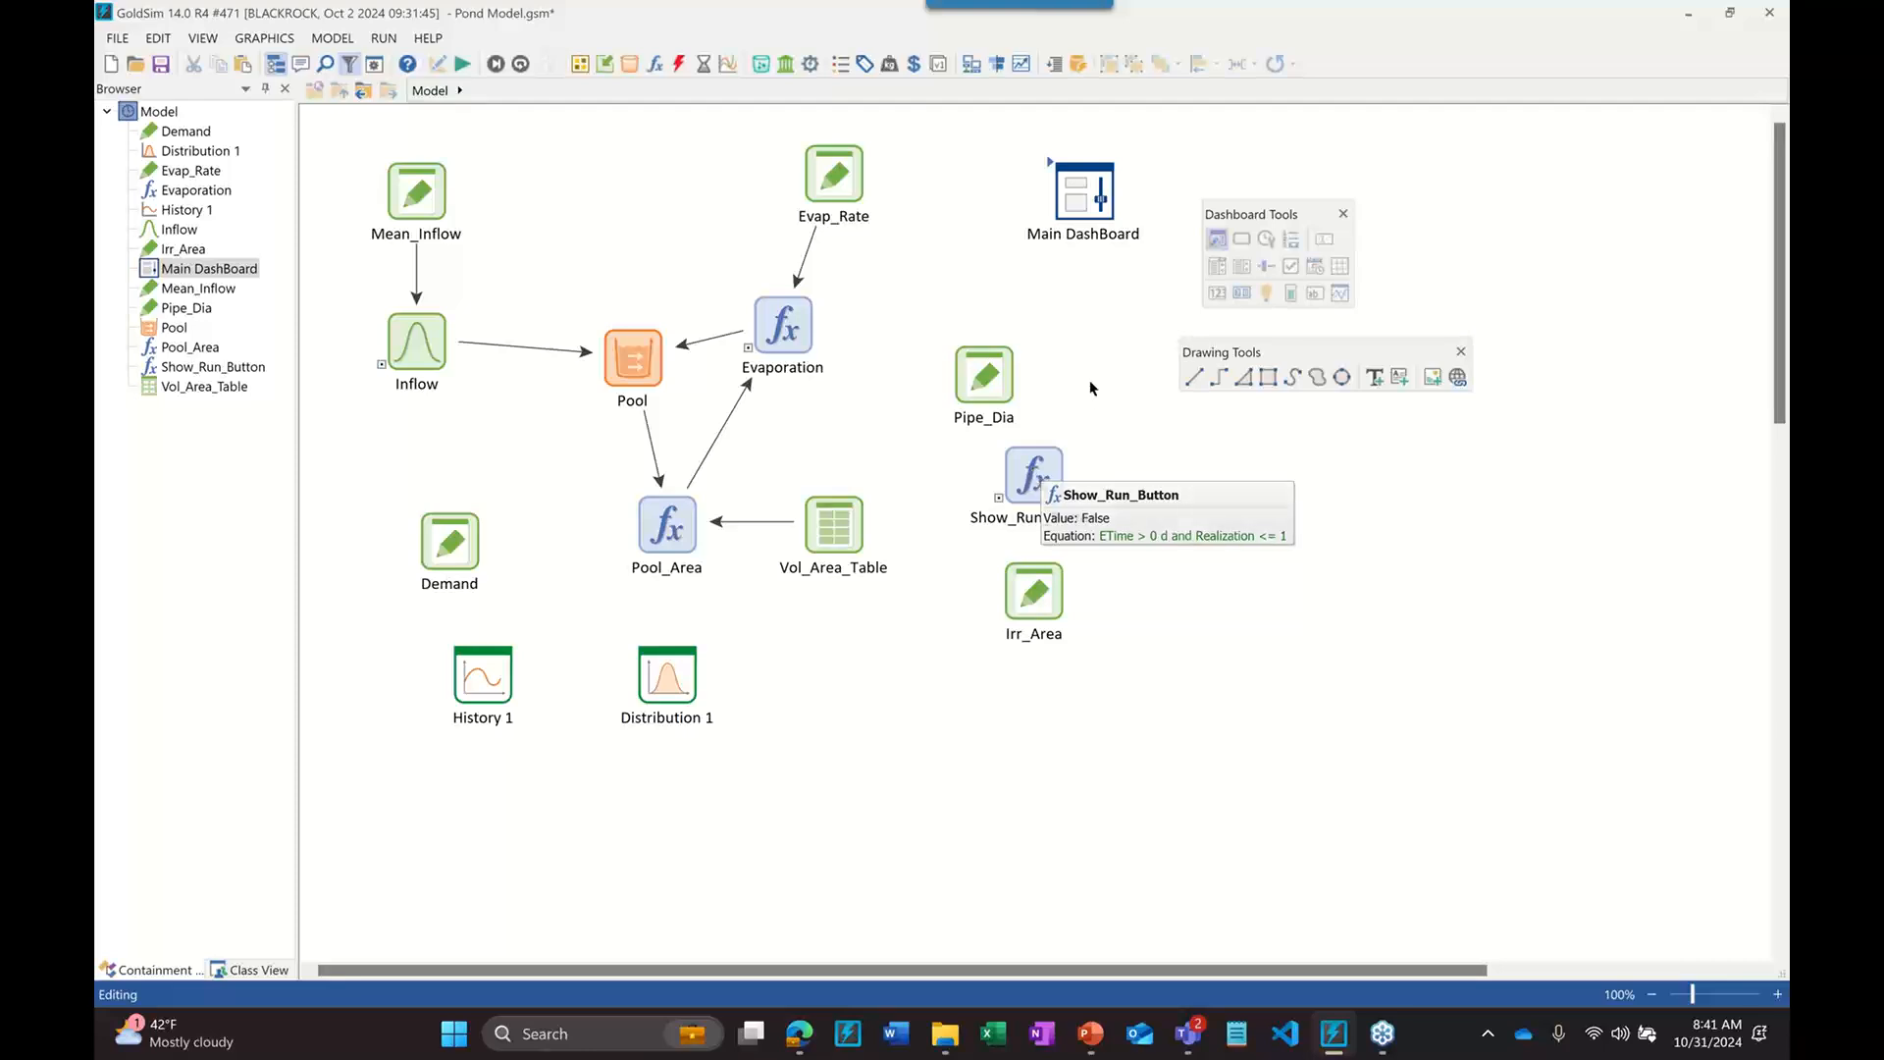
double_click(1049, 165)
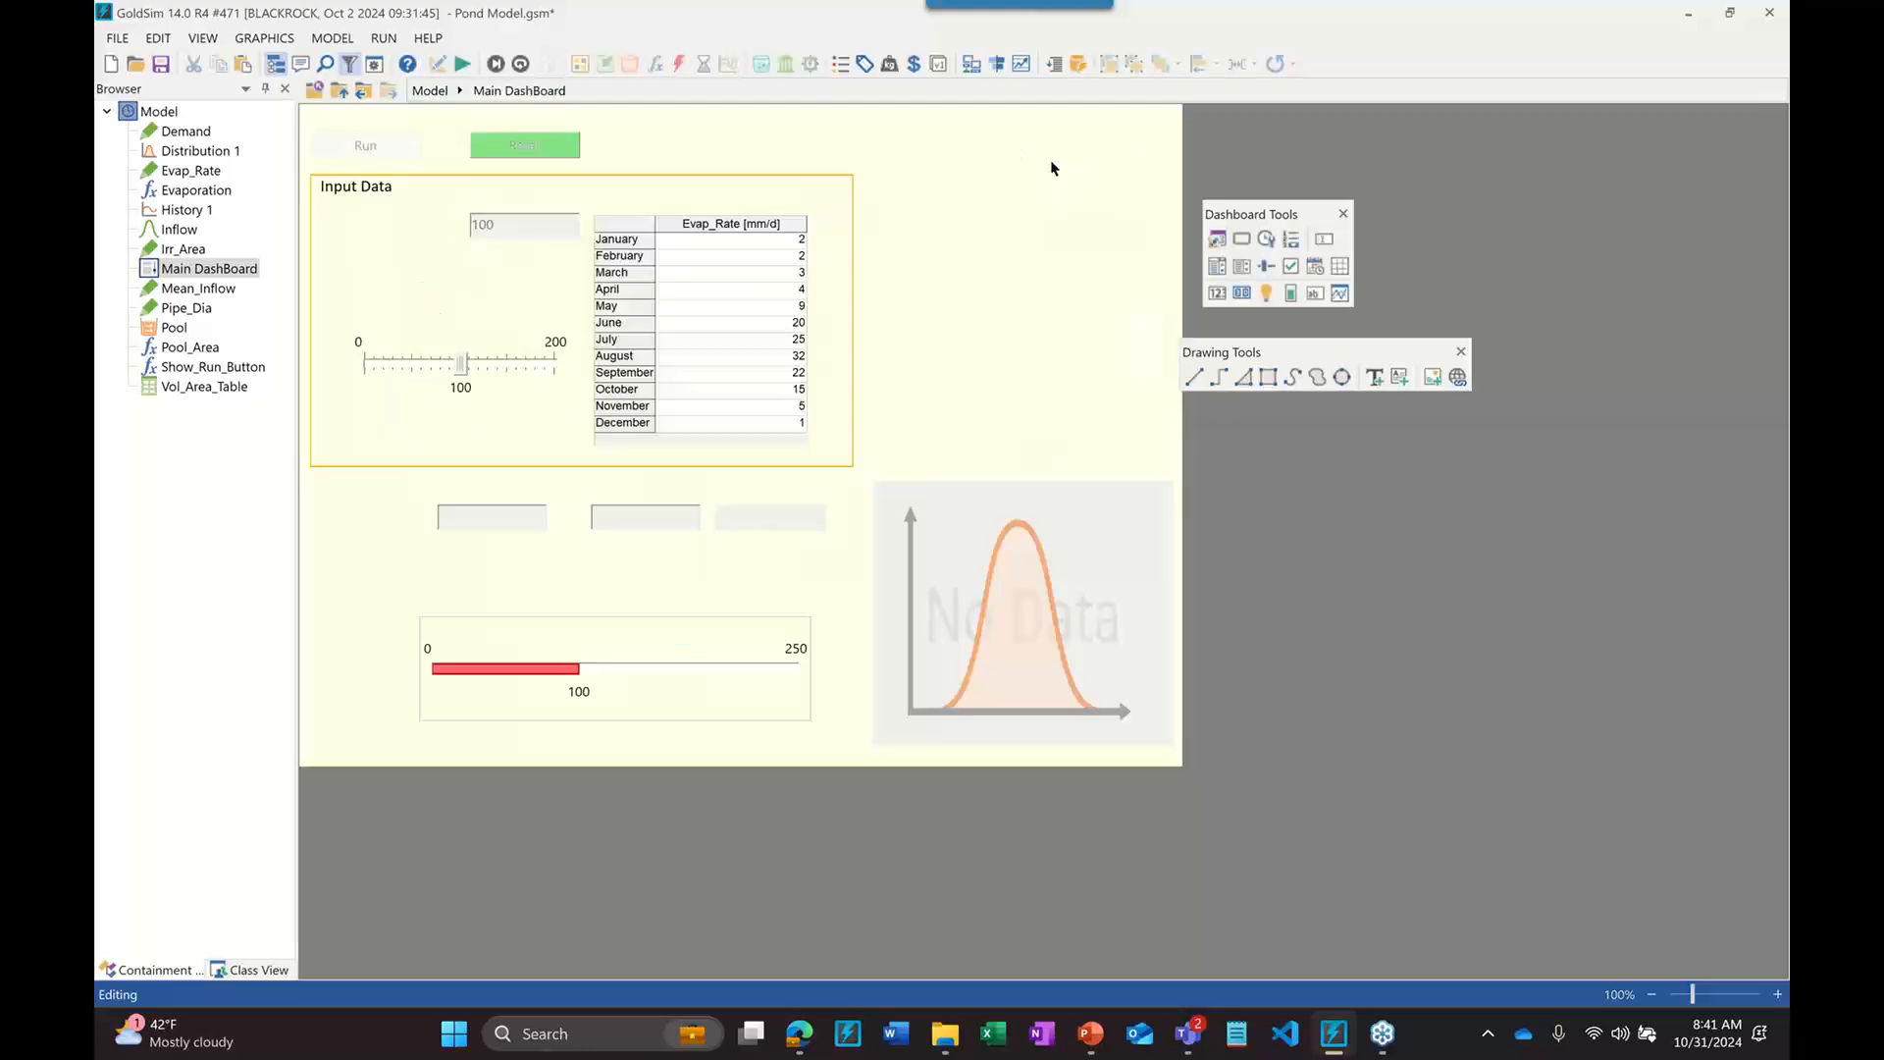
click(430, 90)
Reopen the Show_Run_Button expression and rename it Show_Reset_Button
click(1041, 480)
double_click(1041, 480)
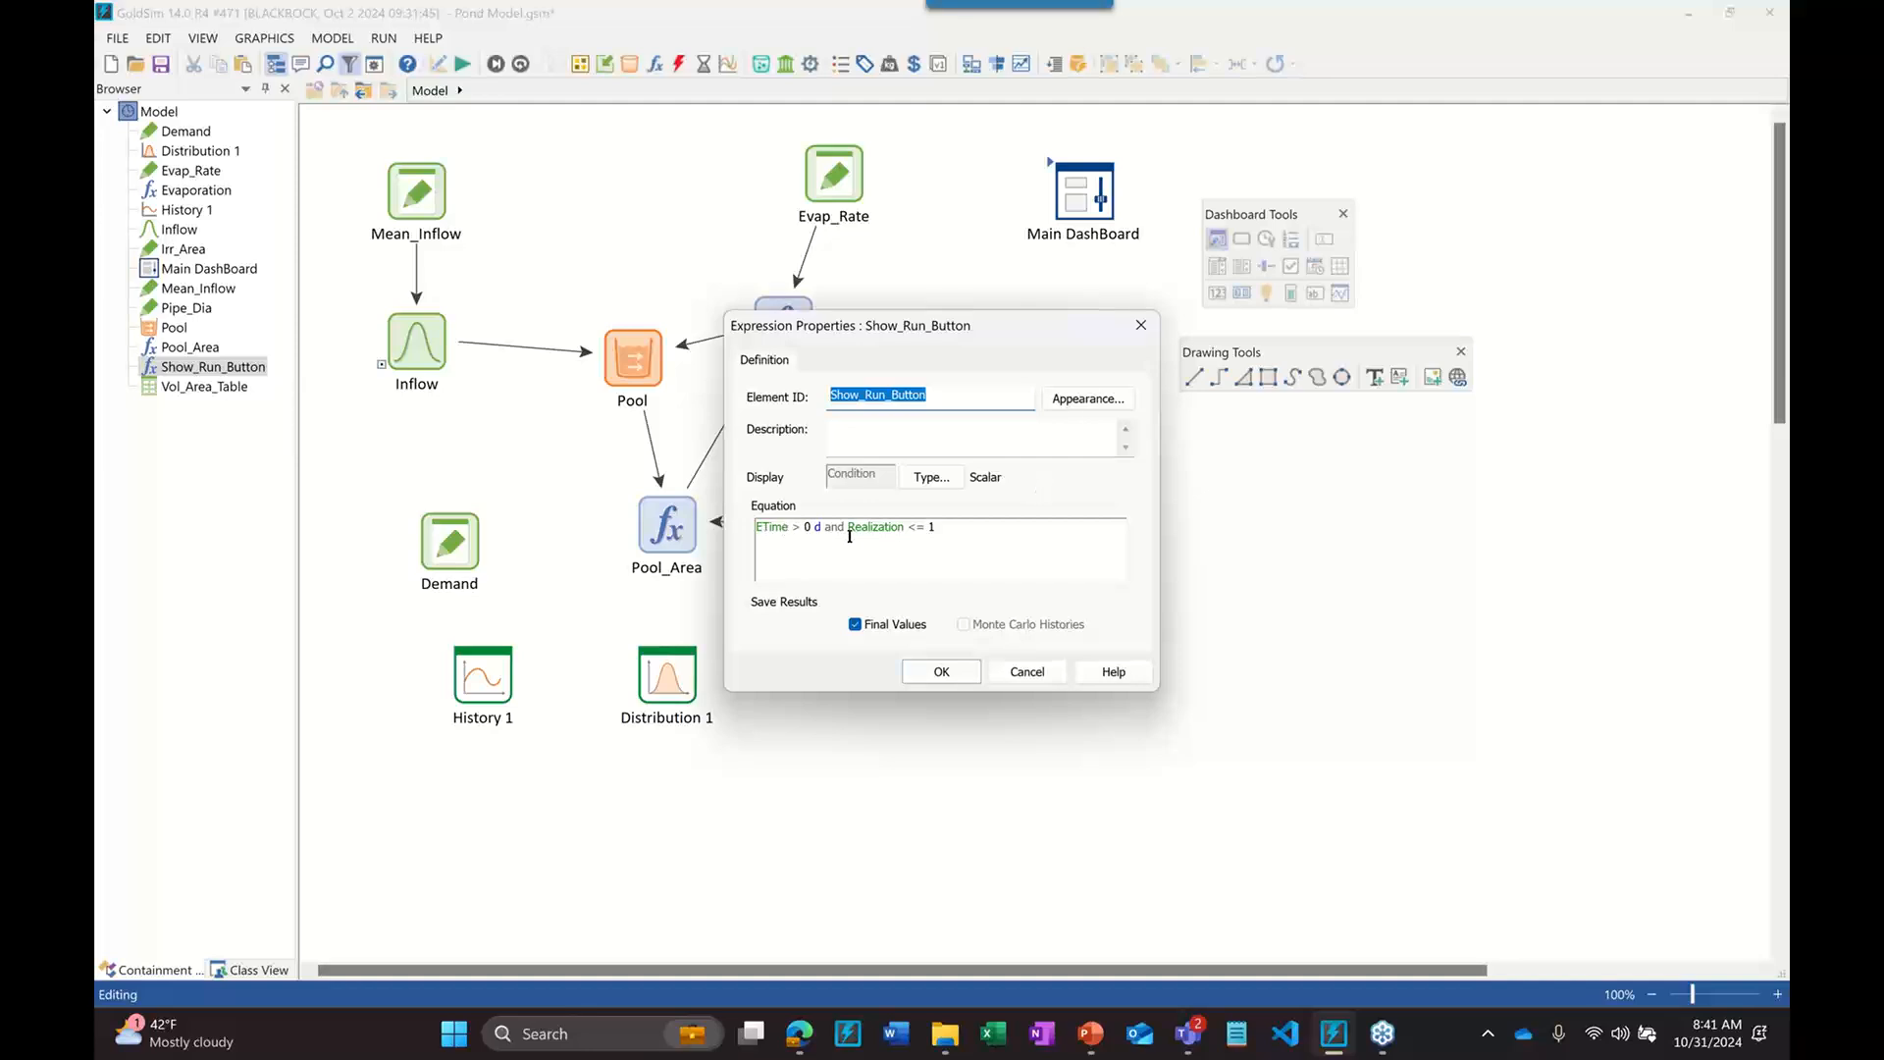
click(888, 392)
key(BackSpace)
key(BackSpace)
text(eset)
Change the ETime comparison in the expression's equation to "ETime <= 0 d"
click(921, 526)
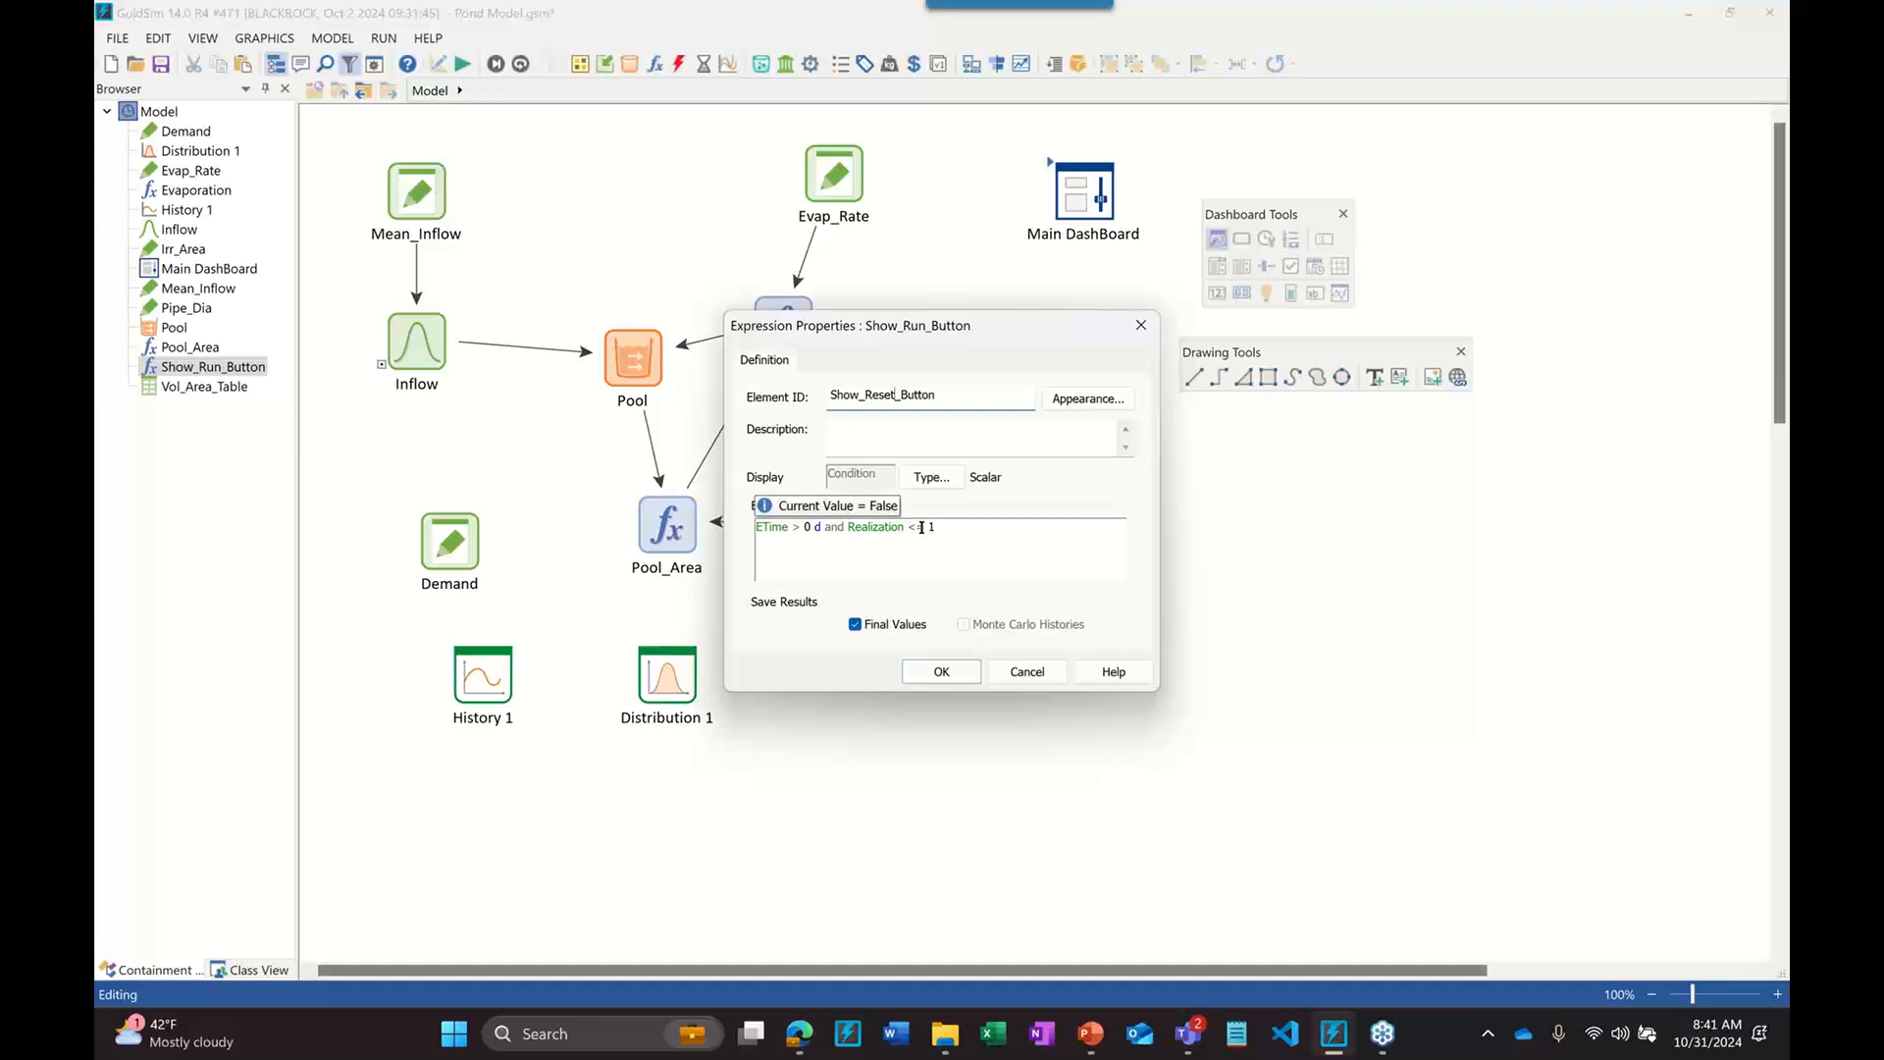
click(796, 526)
key(BackSpace)
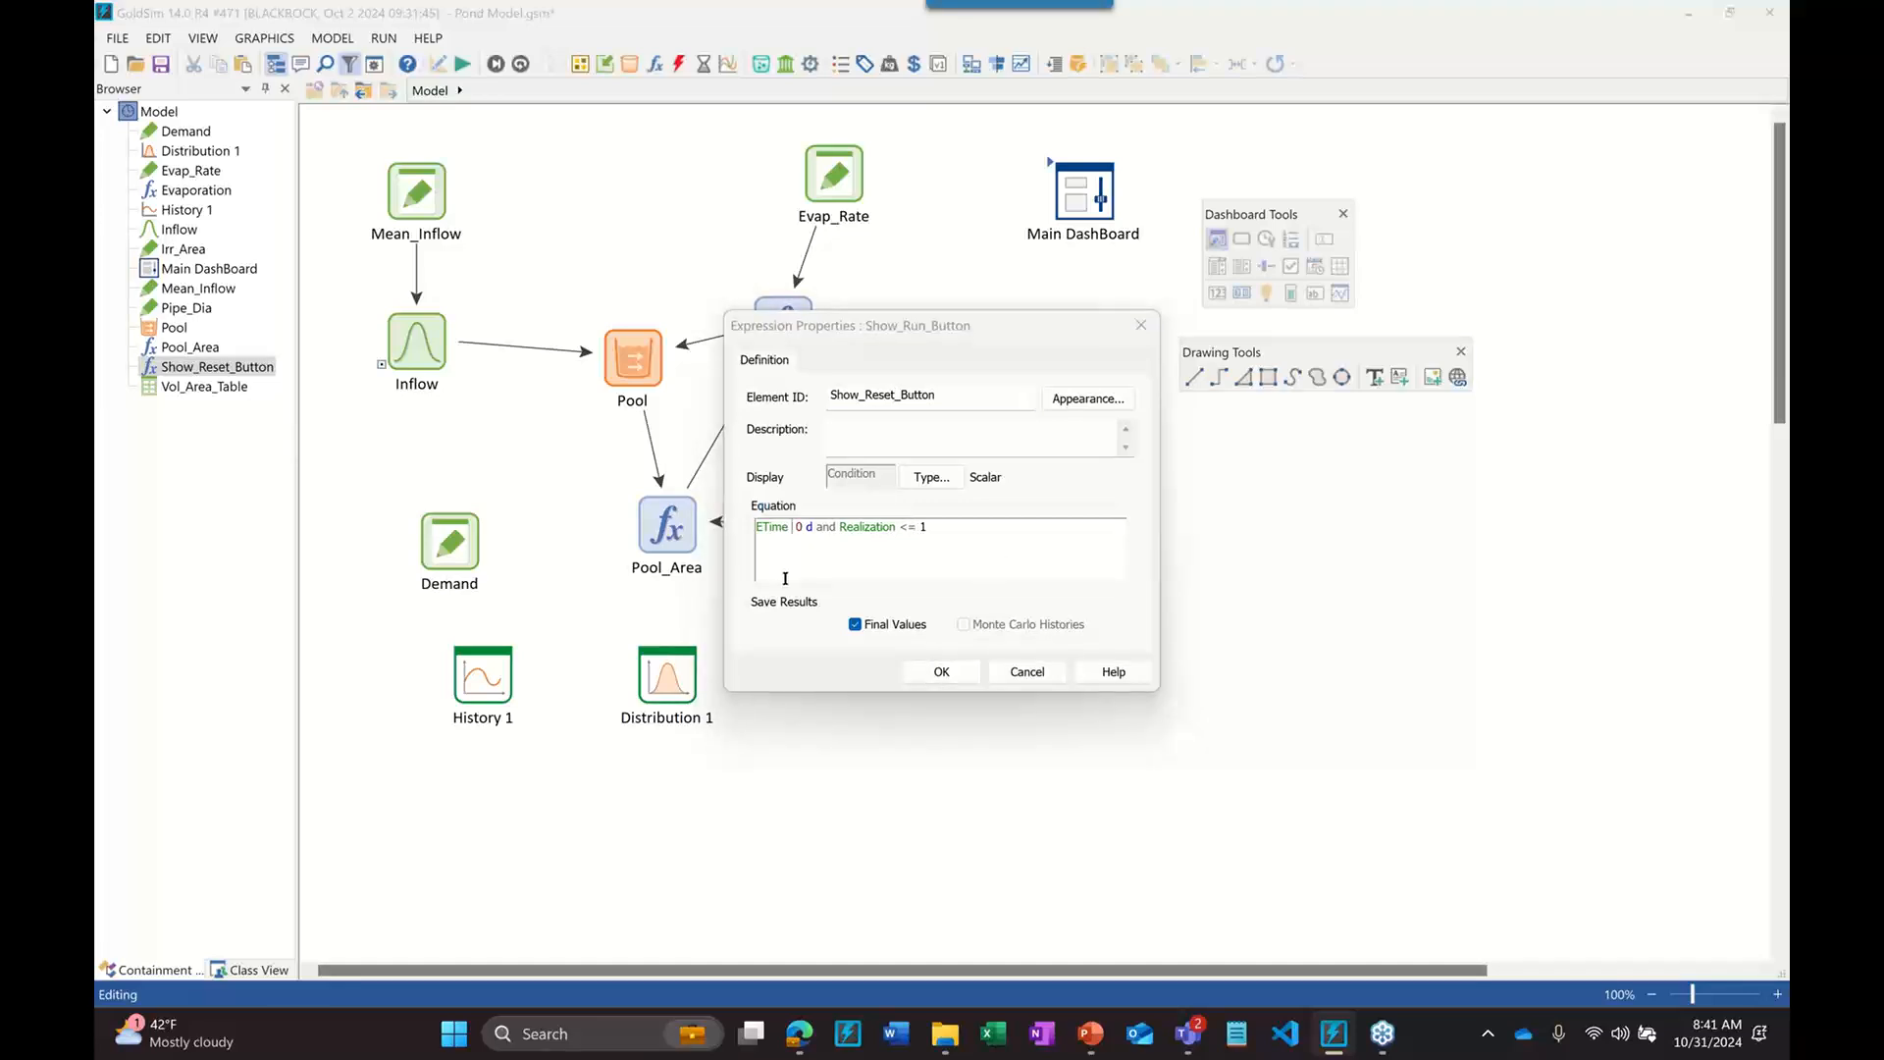
text(<=)
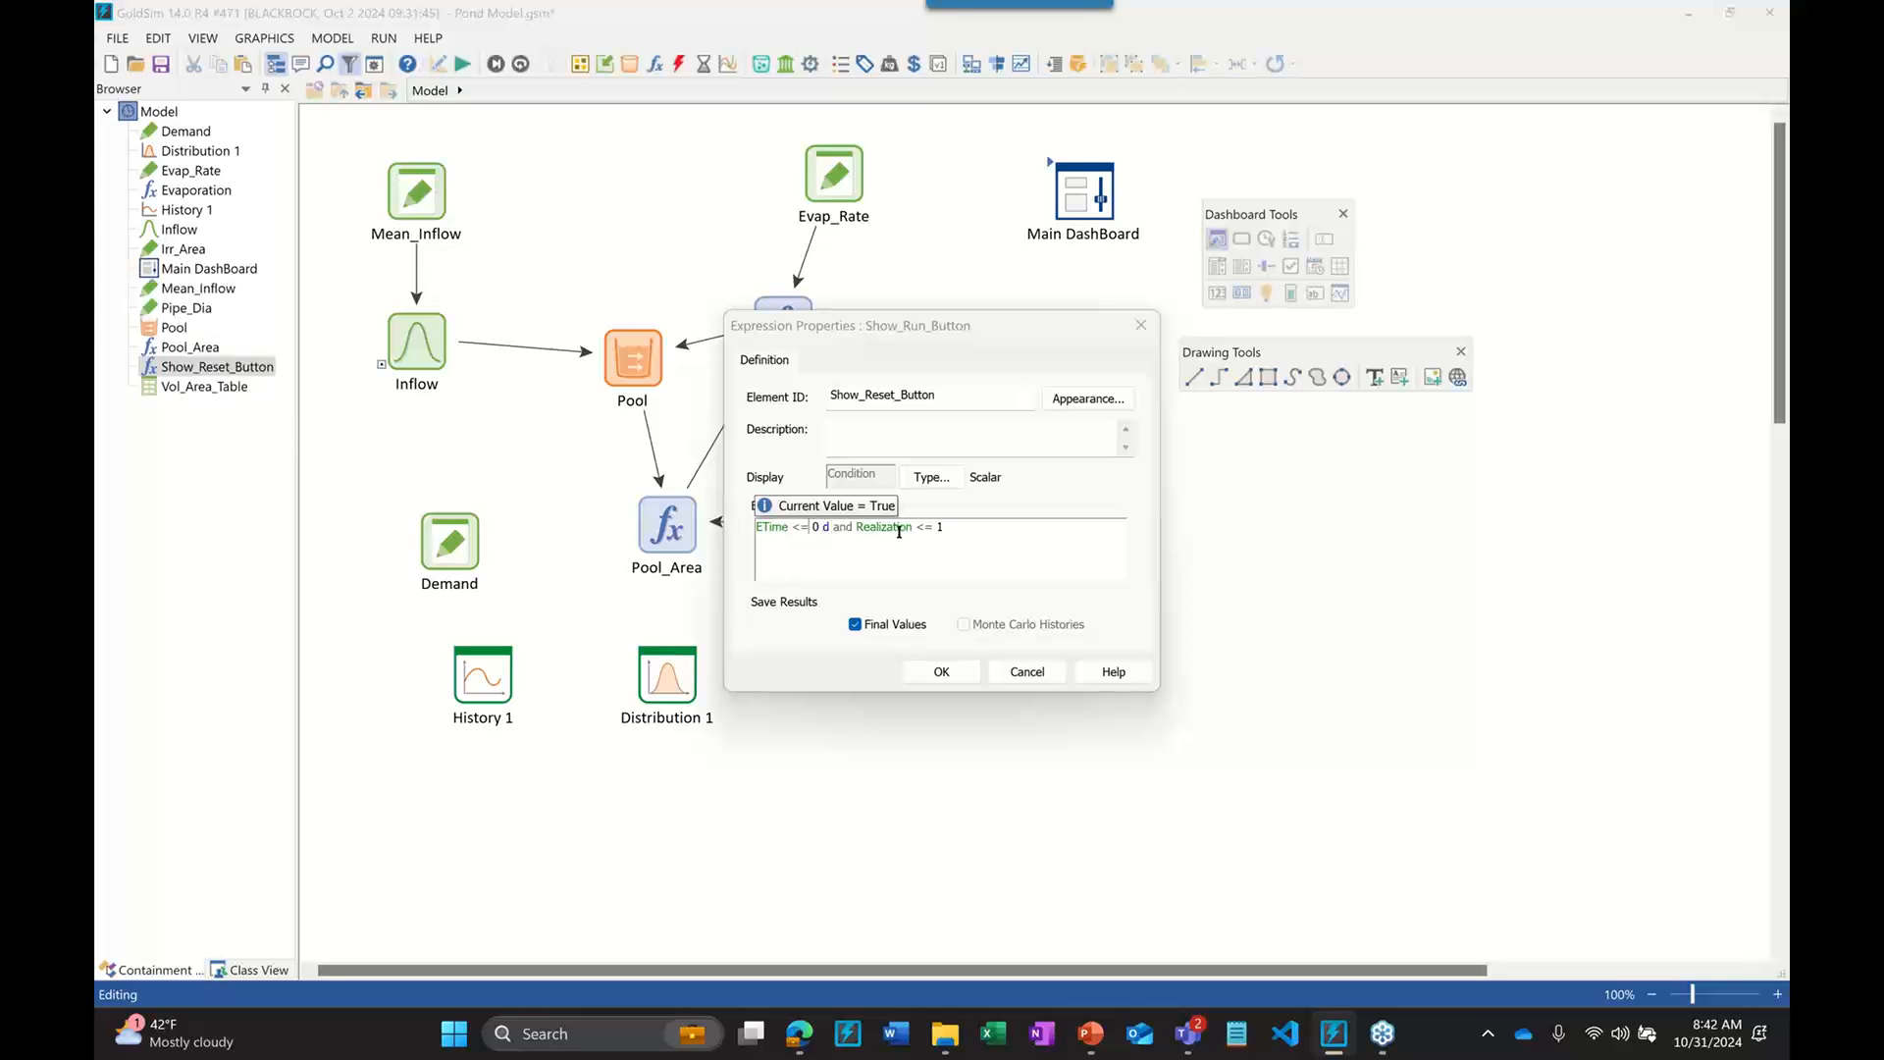
Rename the expression back to Show_Run_Button and accept its properties
click(897, 394)
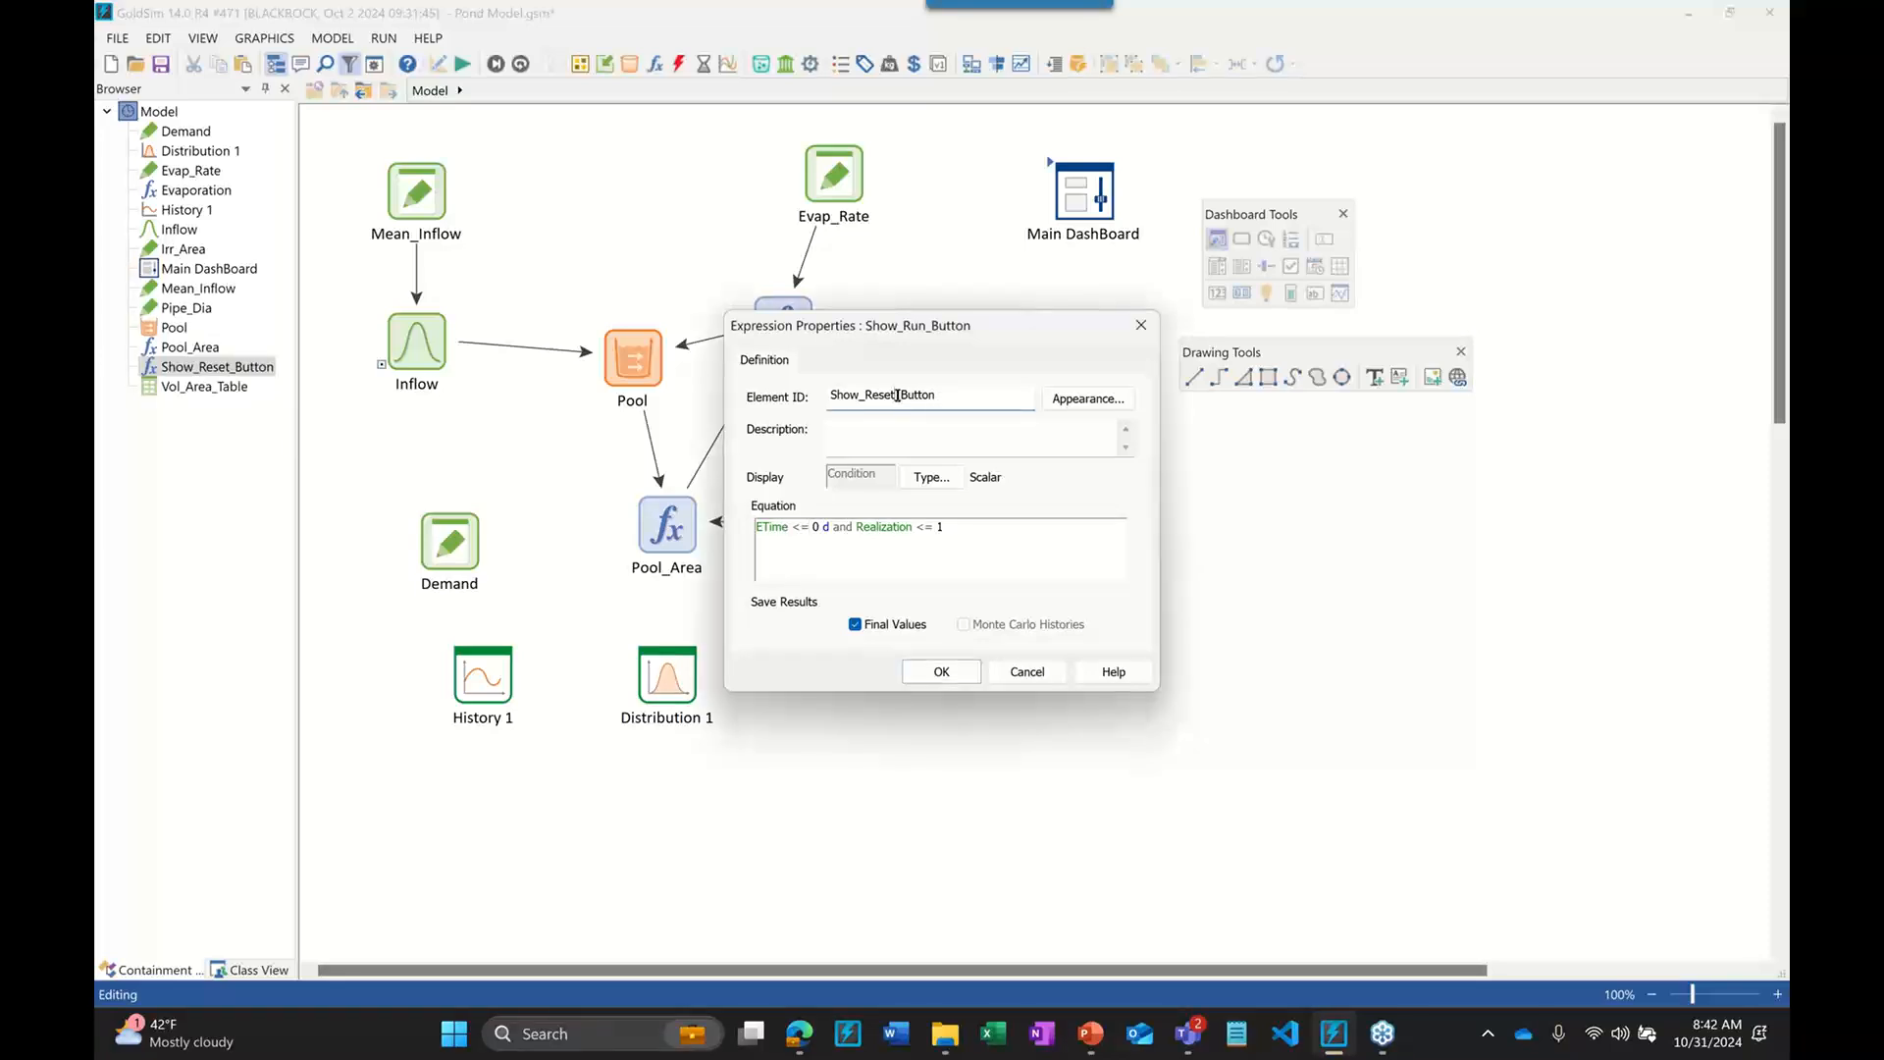
key(BackSpace)
key(BackSpace)
key(BackSpace)
key(BackSpace)
text(un)
click(938, 671)
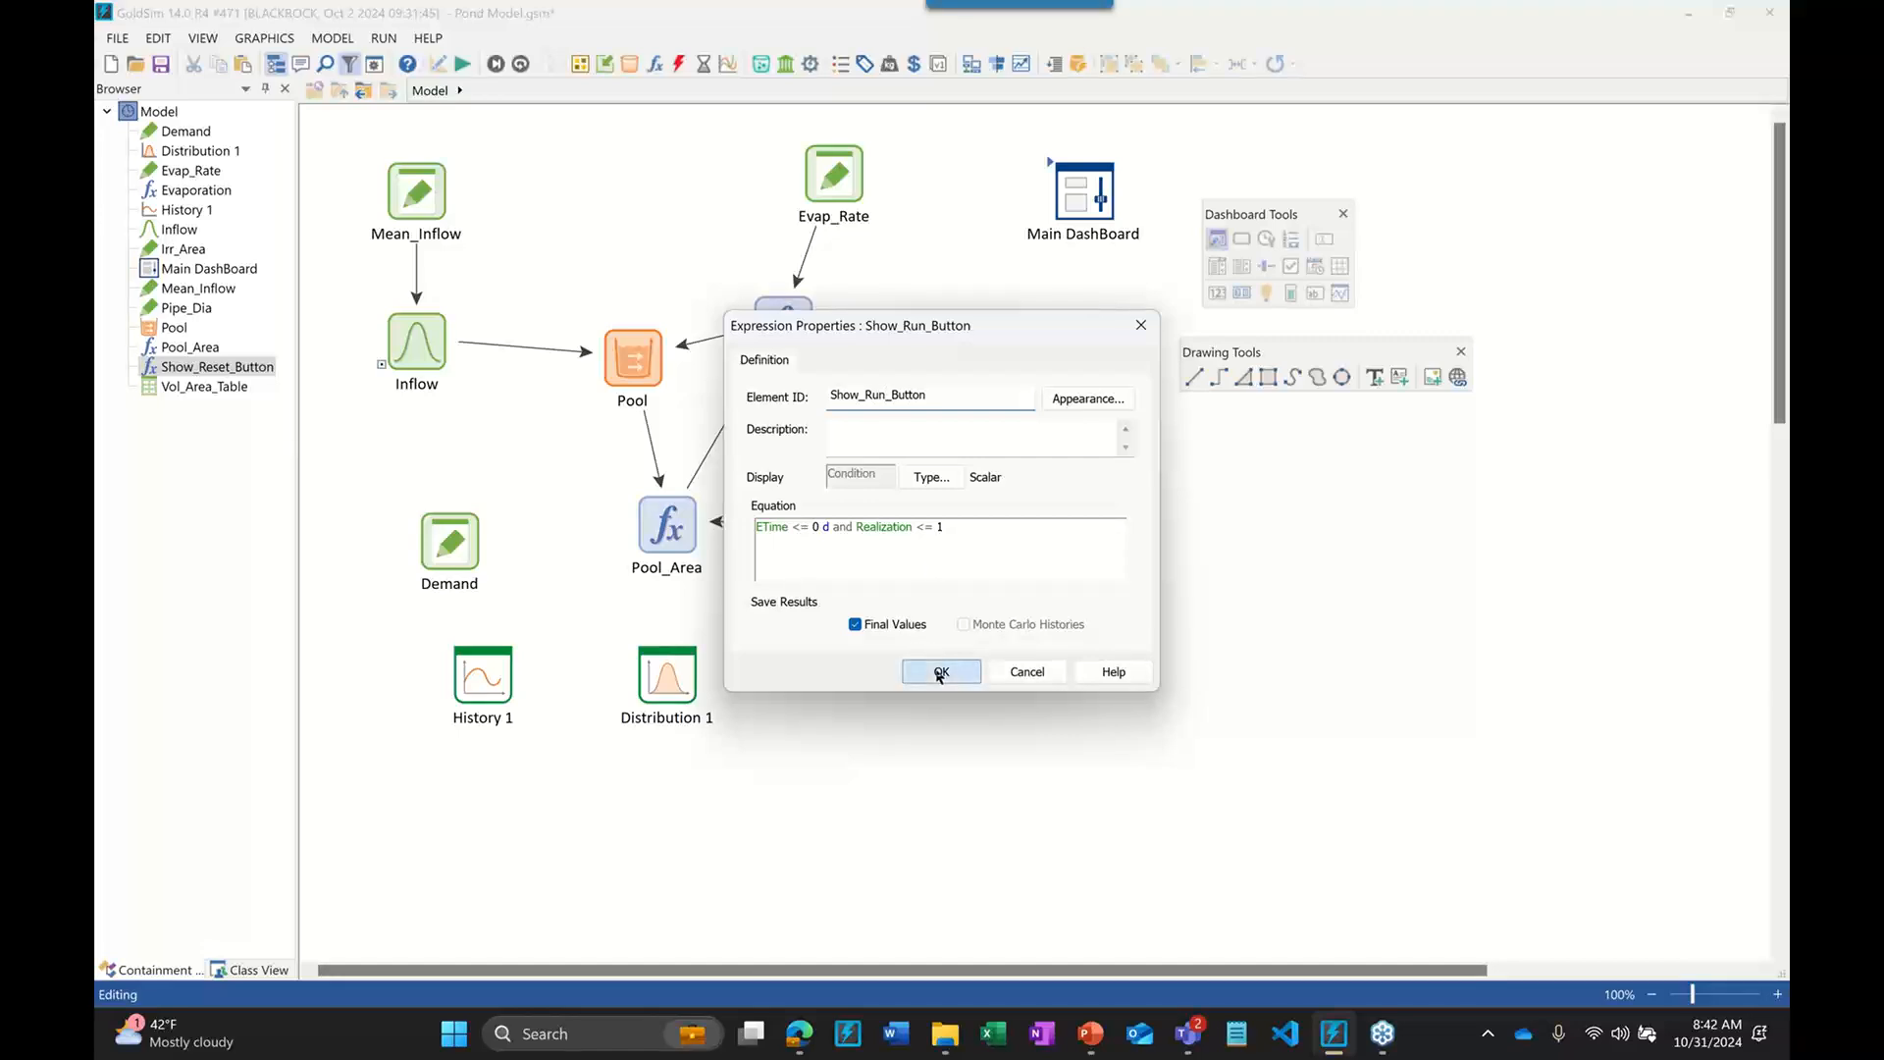
On the Main DashBoard, enable the hide-and-disable condition for the Run button and link it to Show_Run_Button
double_click(1057, 173)
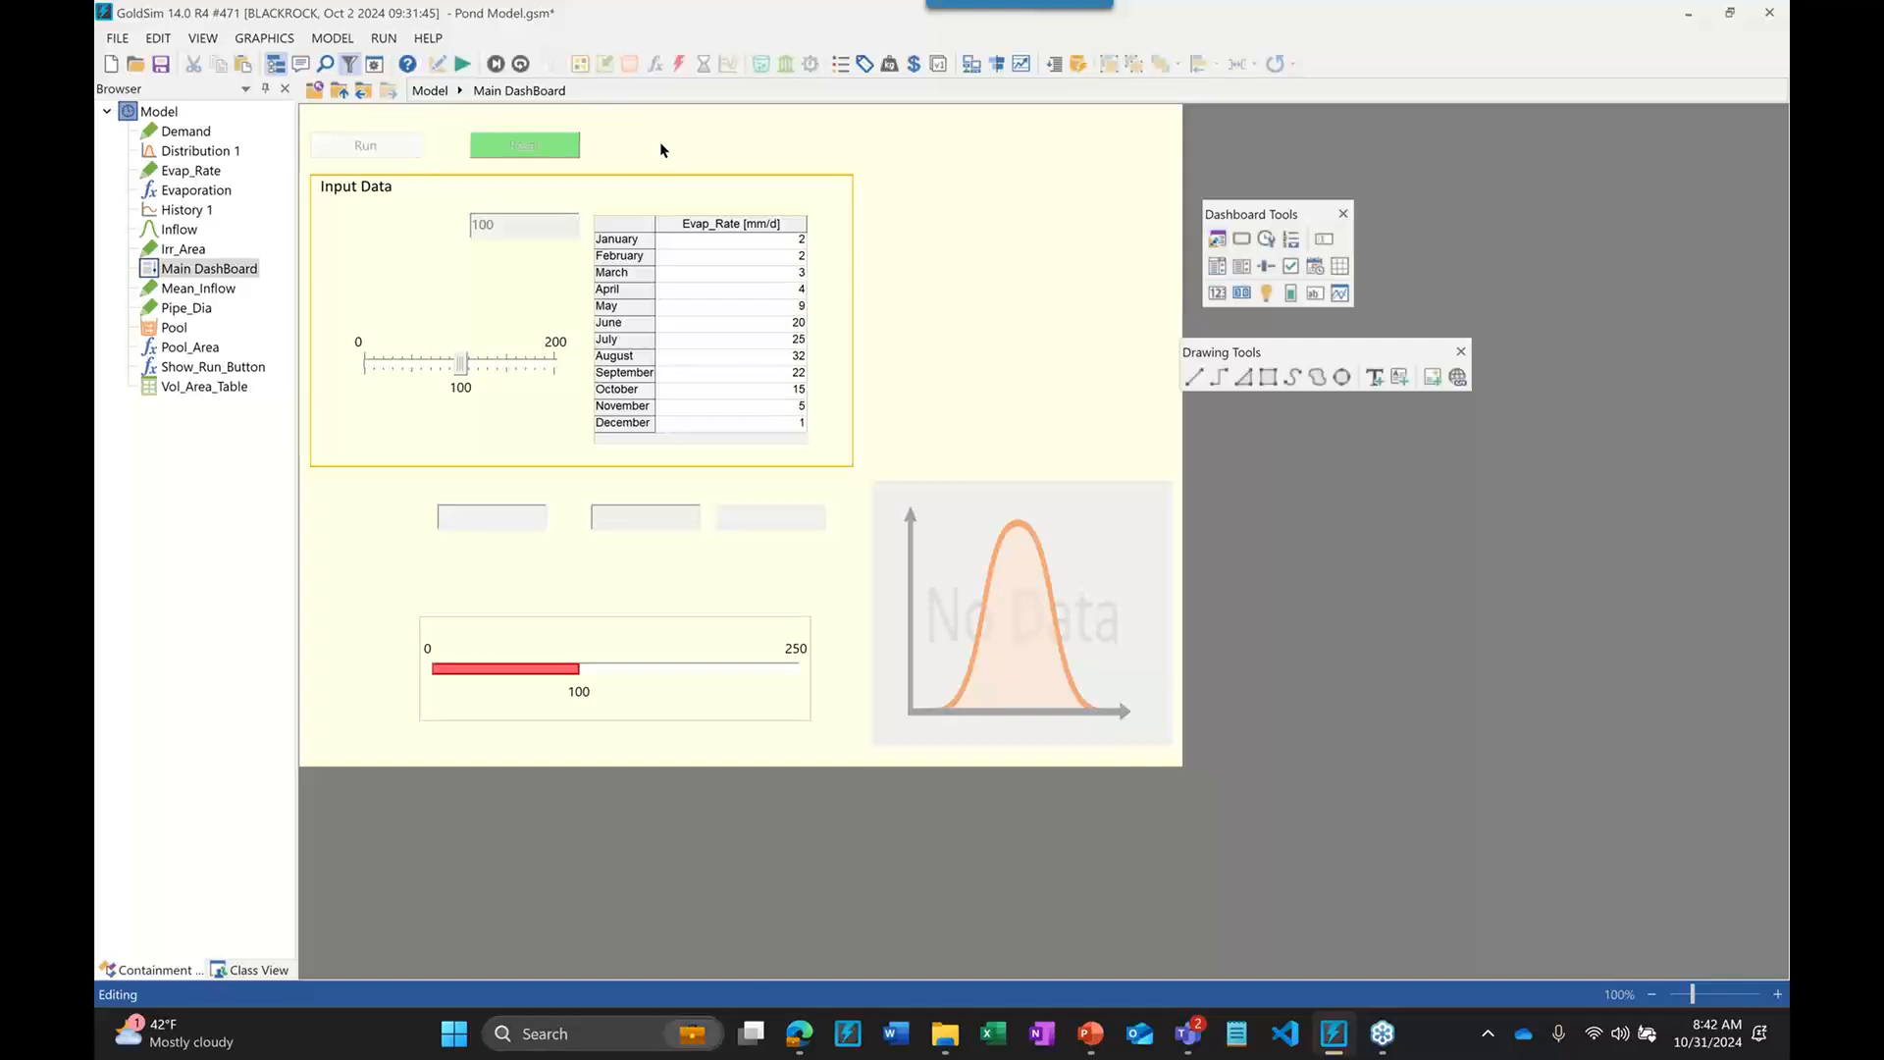
click(395, 142)
double_click(395, 142)
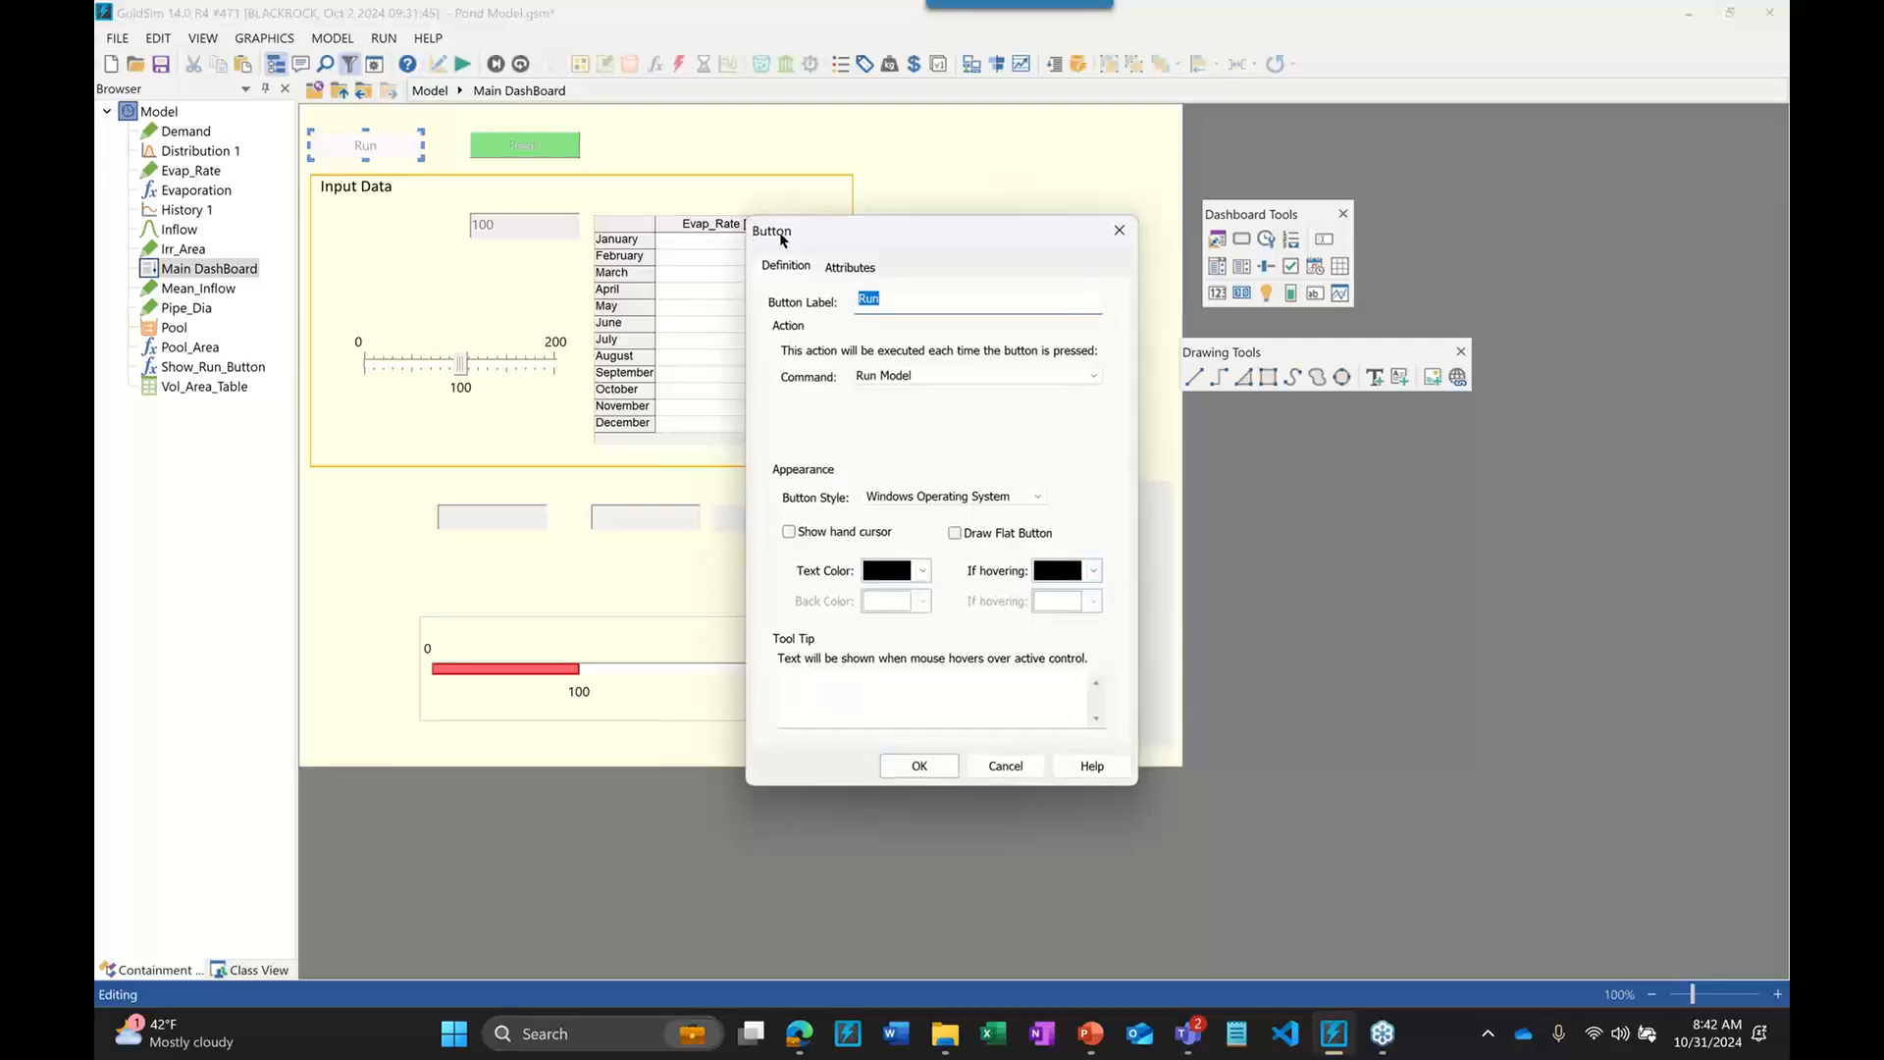
click(849, 271)
click(783, 473)
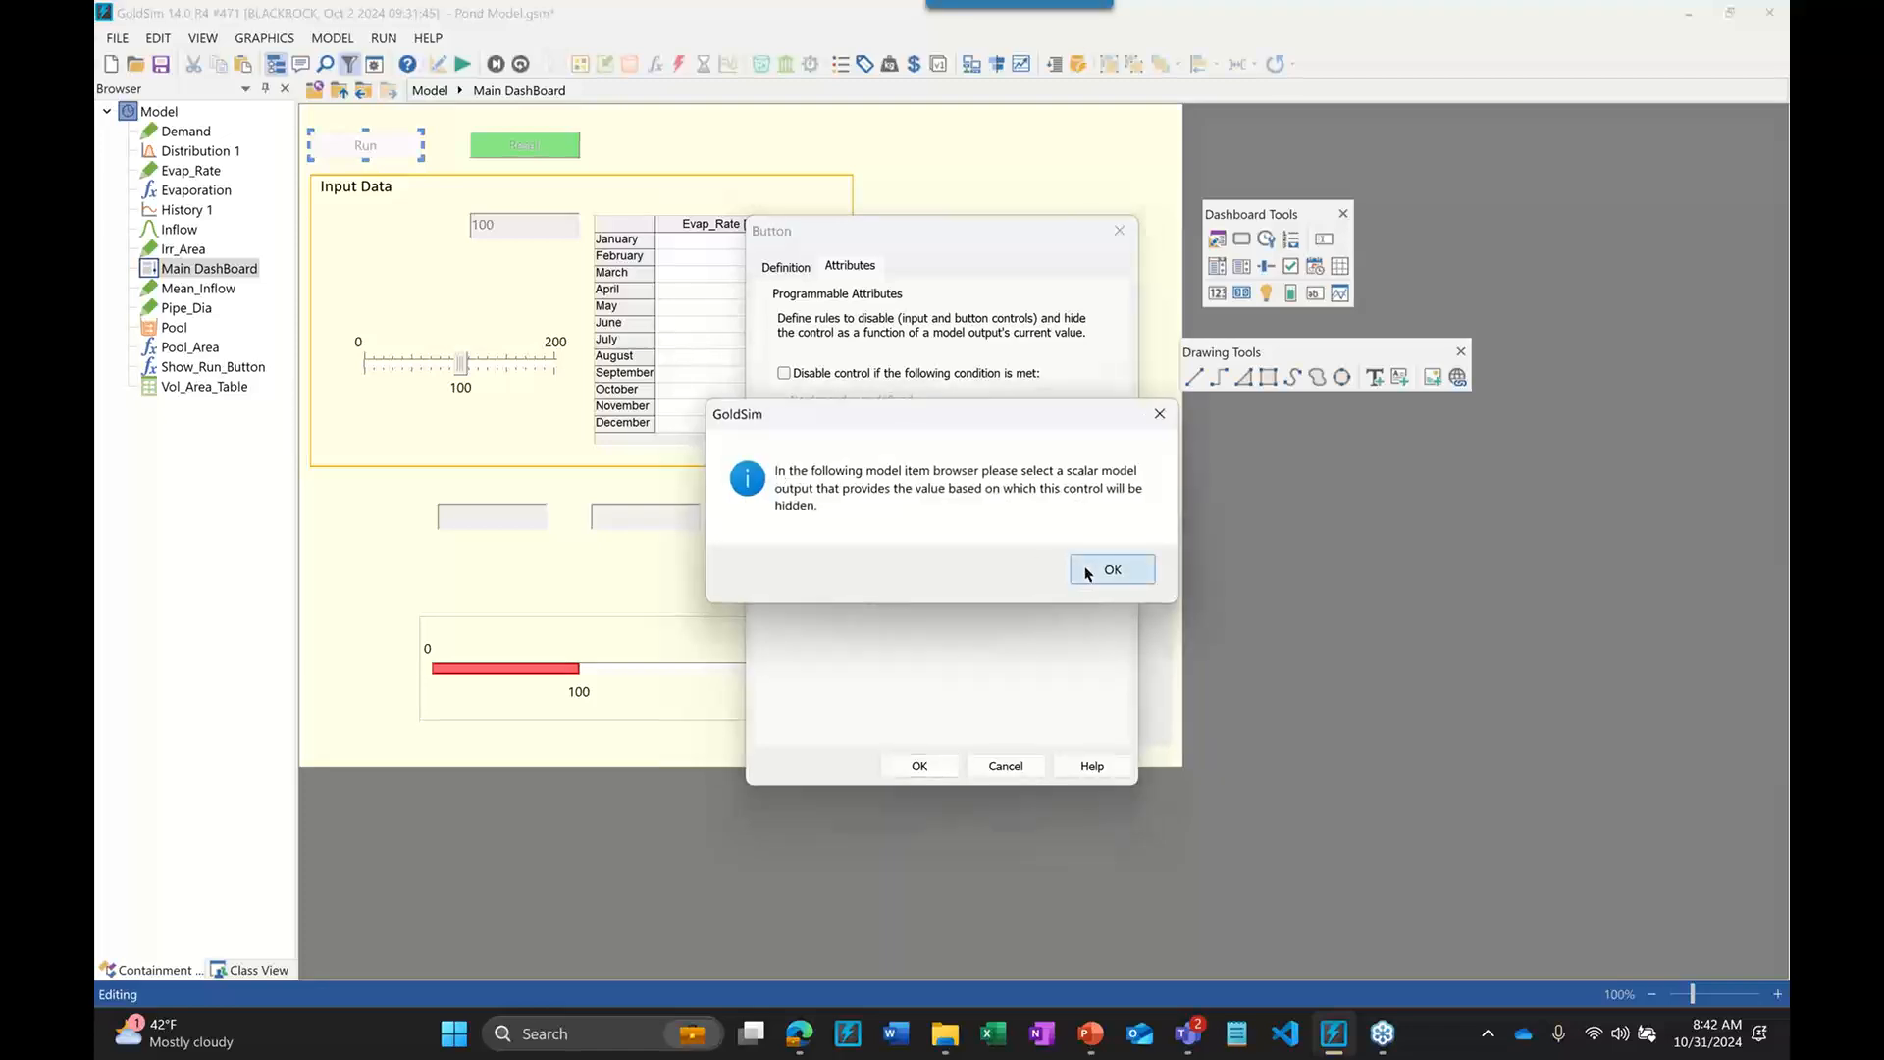
click(1085, 571)
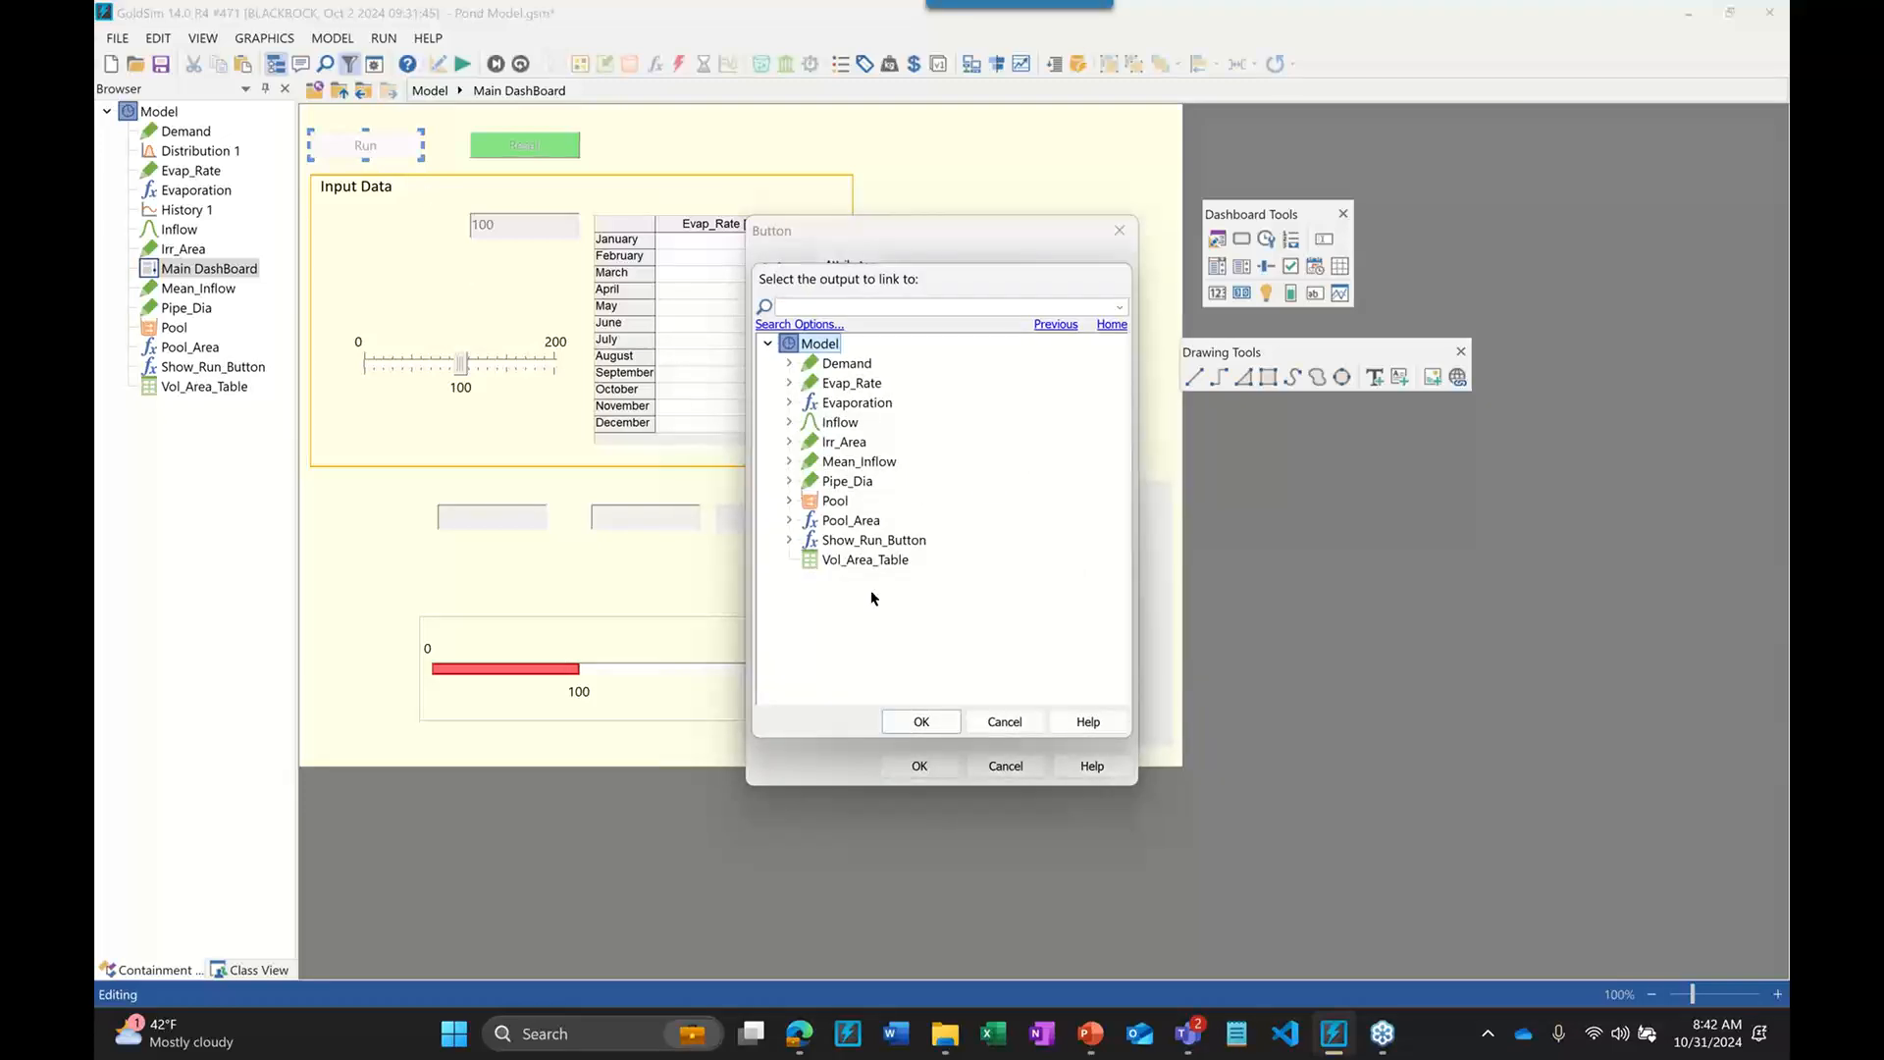
mouse_move(839, 542)
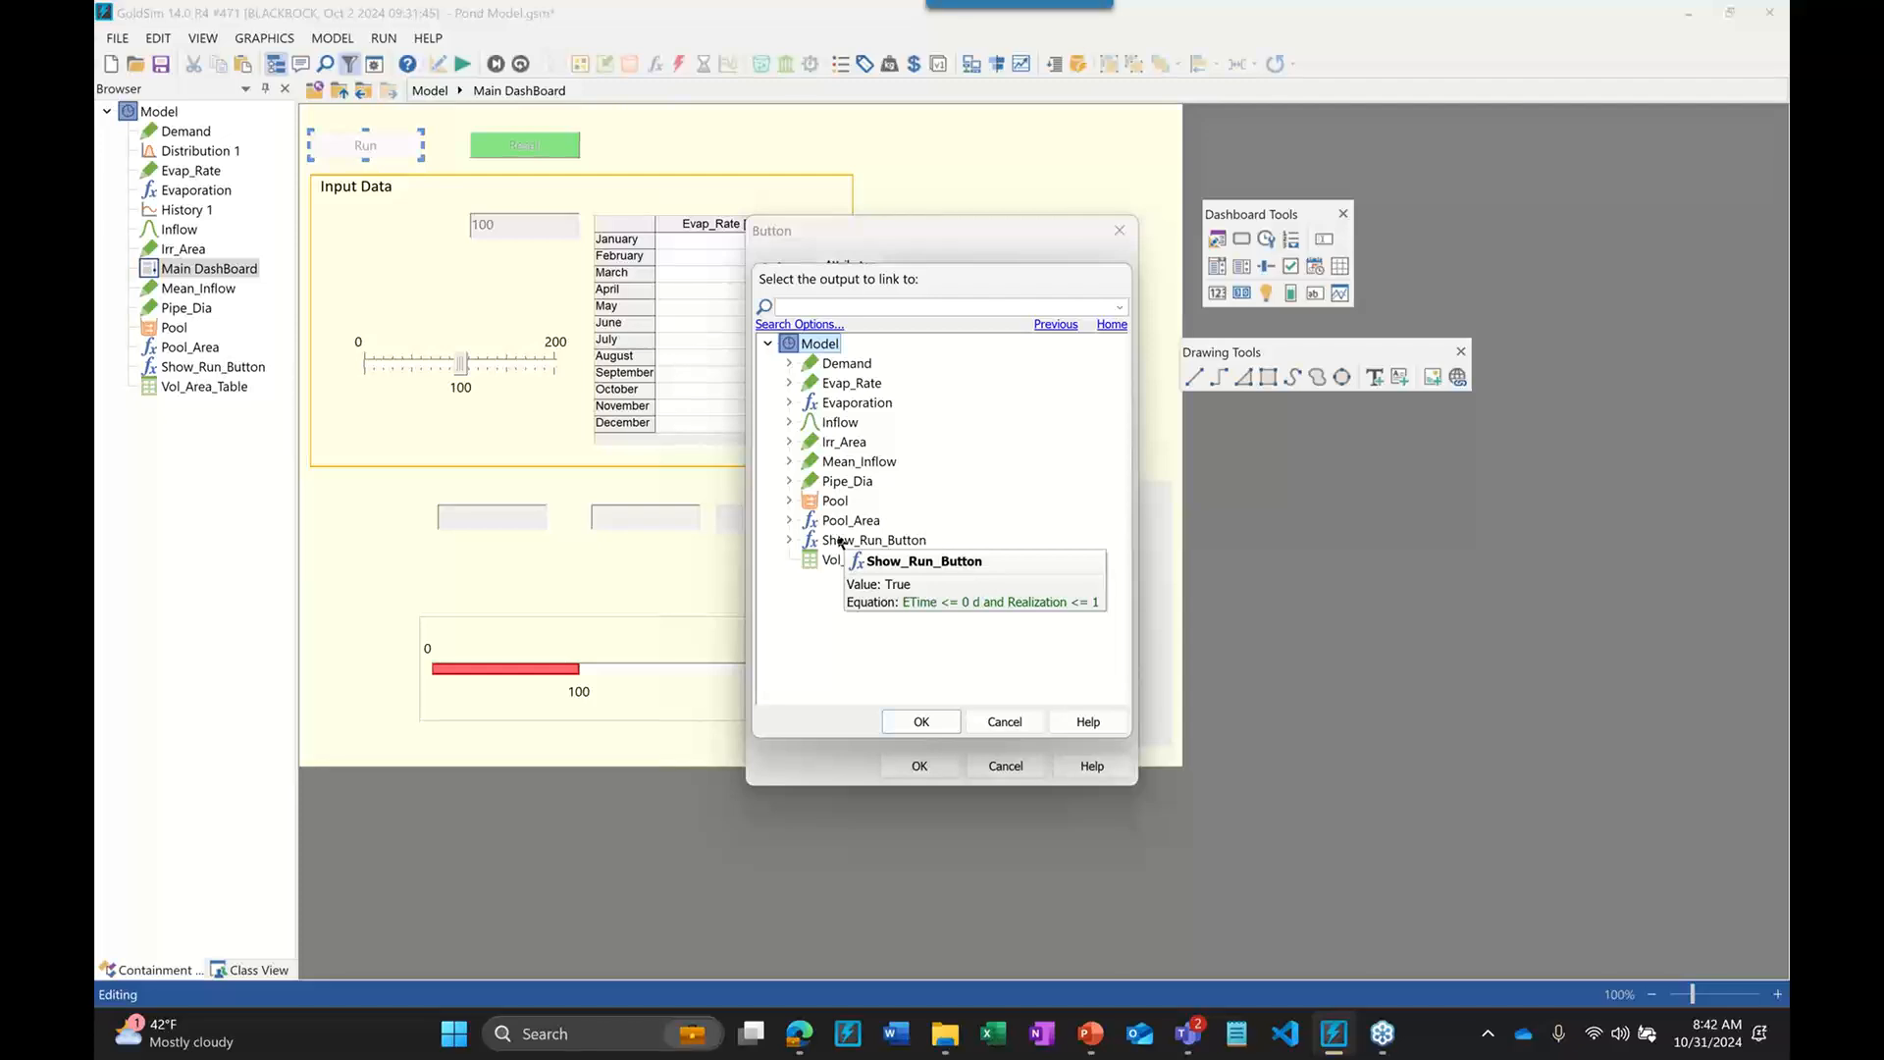
click(839, 540)
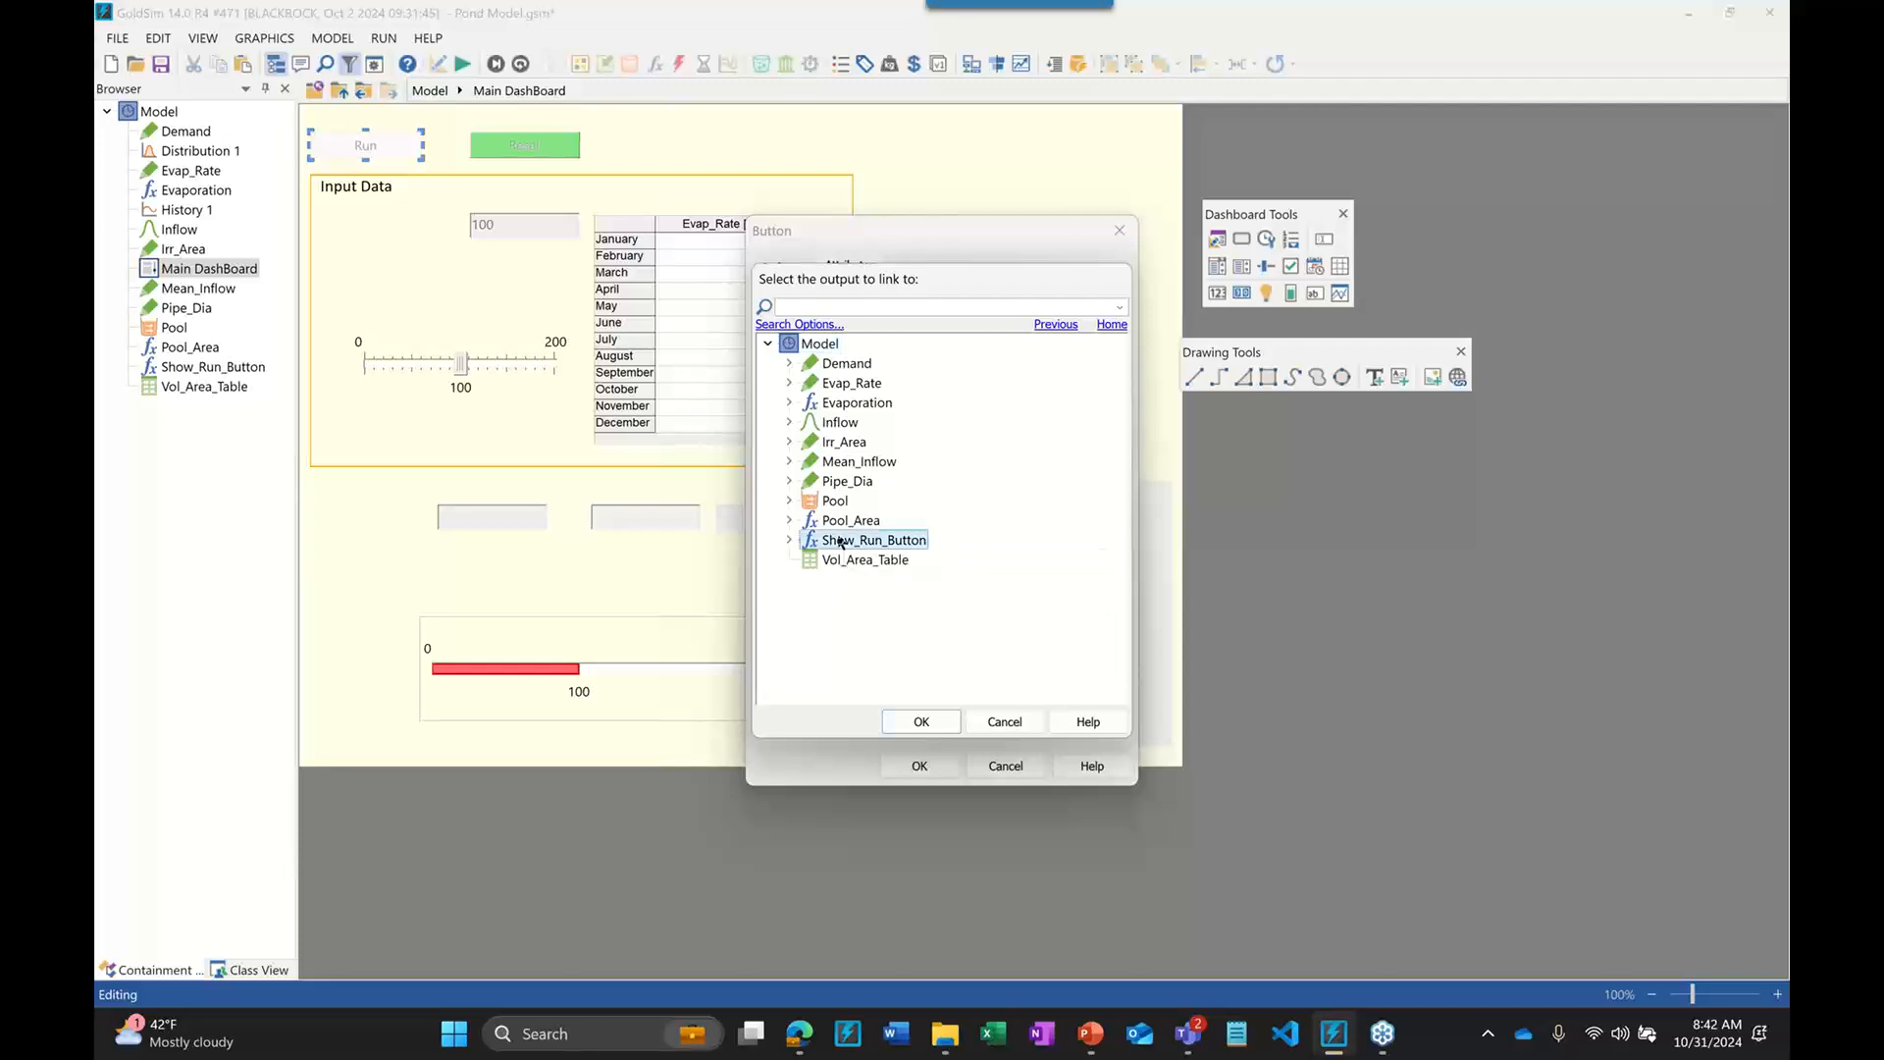
click(921, 722)
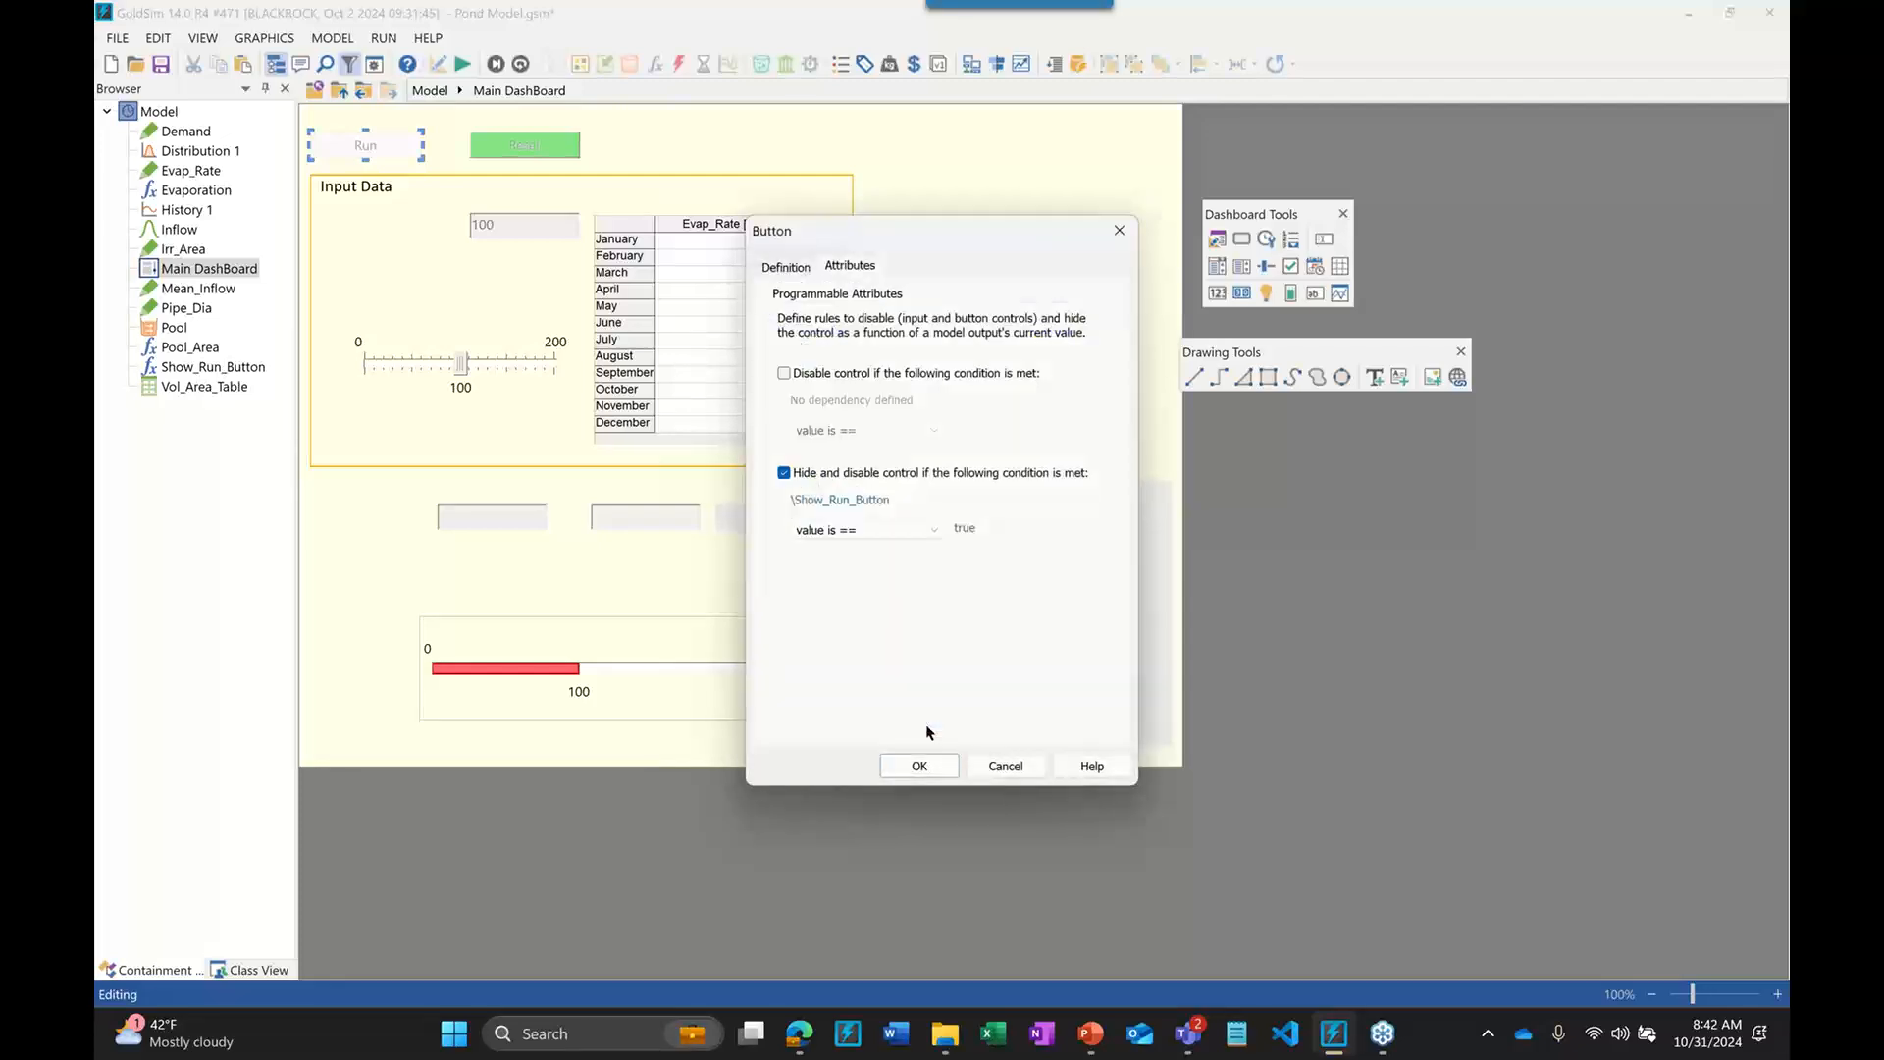
Set the Run button's hide condition to "value is !=" true and accept the button settings
click(875, 528)
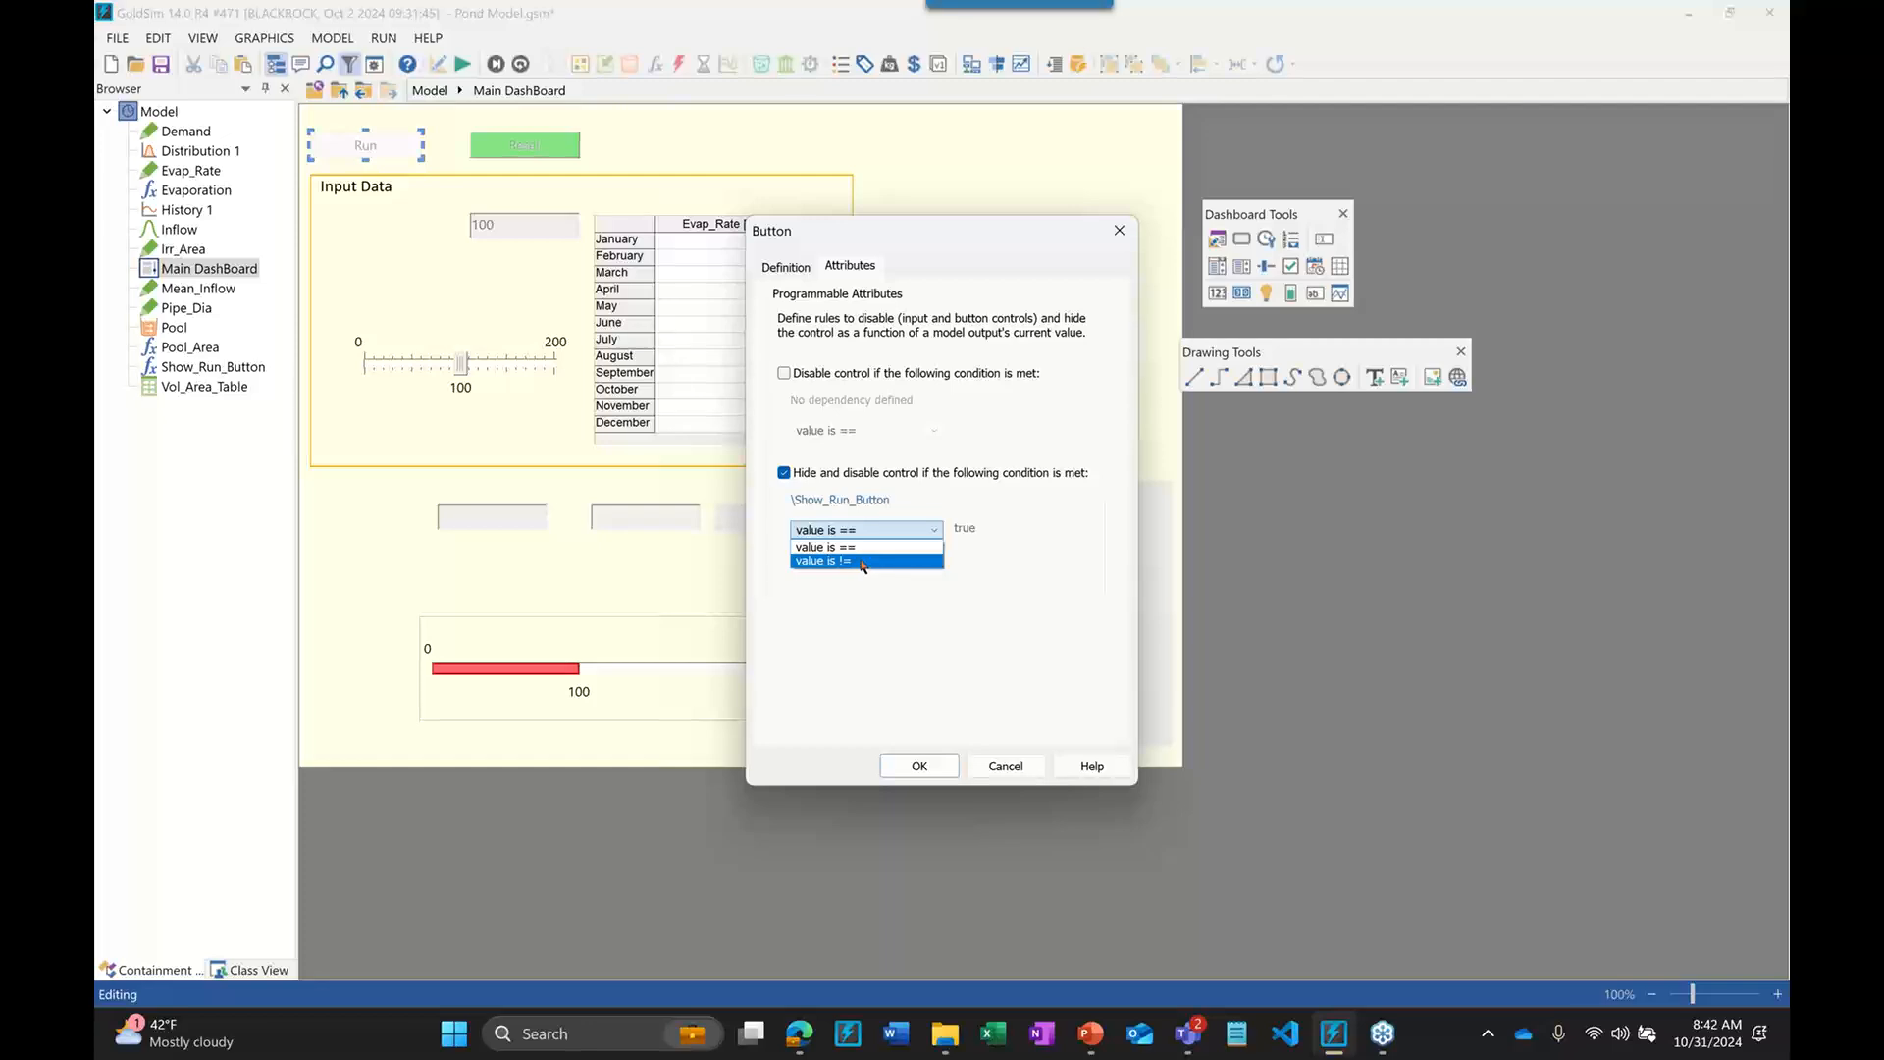
click(863, 562)
click(912, 765)
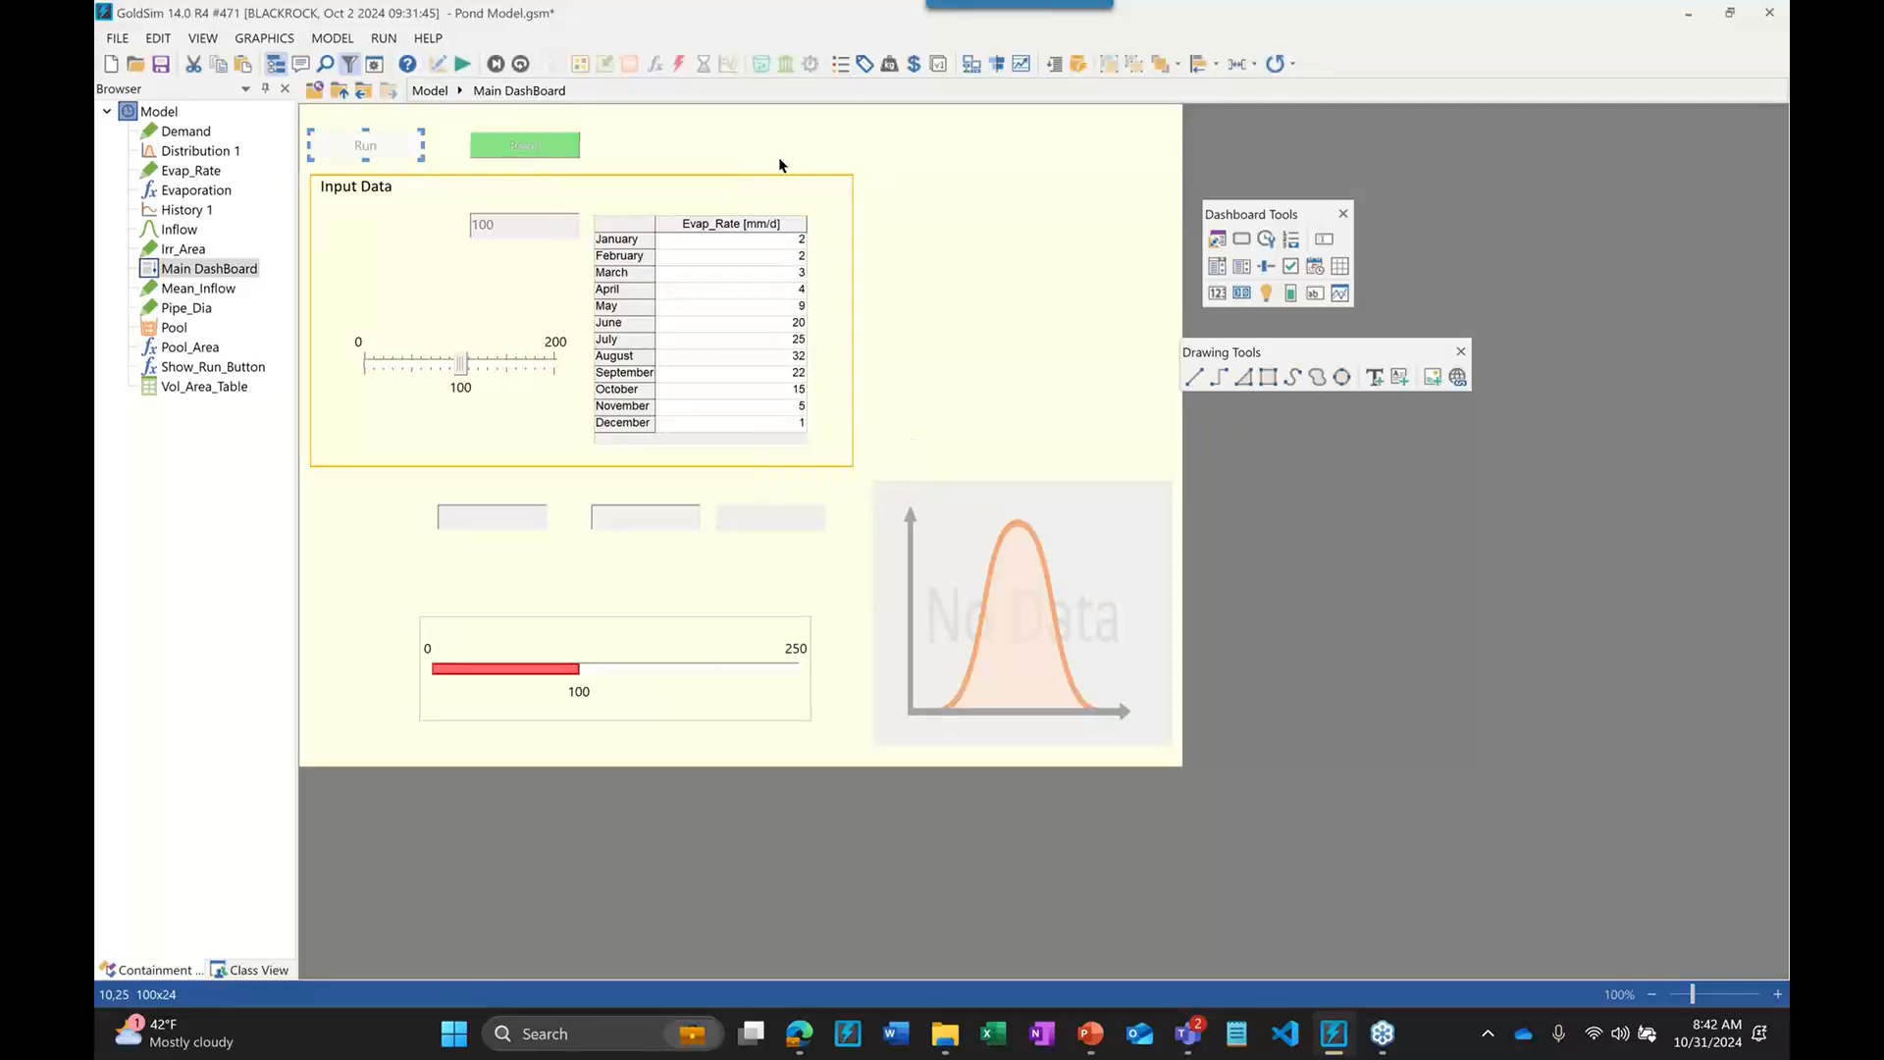
Run the model to test the Run button's visibility, and reset it with the dashboard's Reset button, deleting all results
click(465, 63)
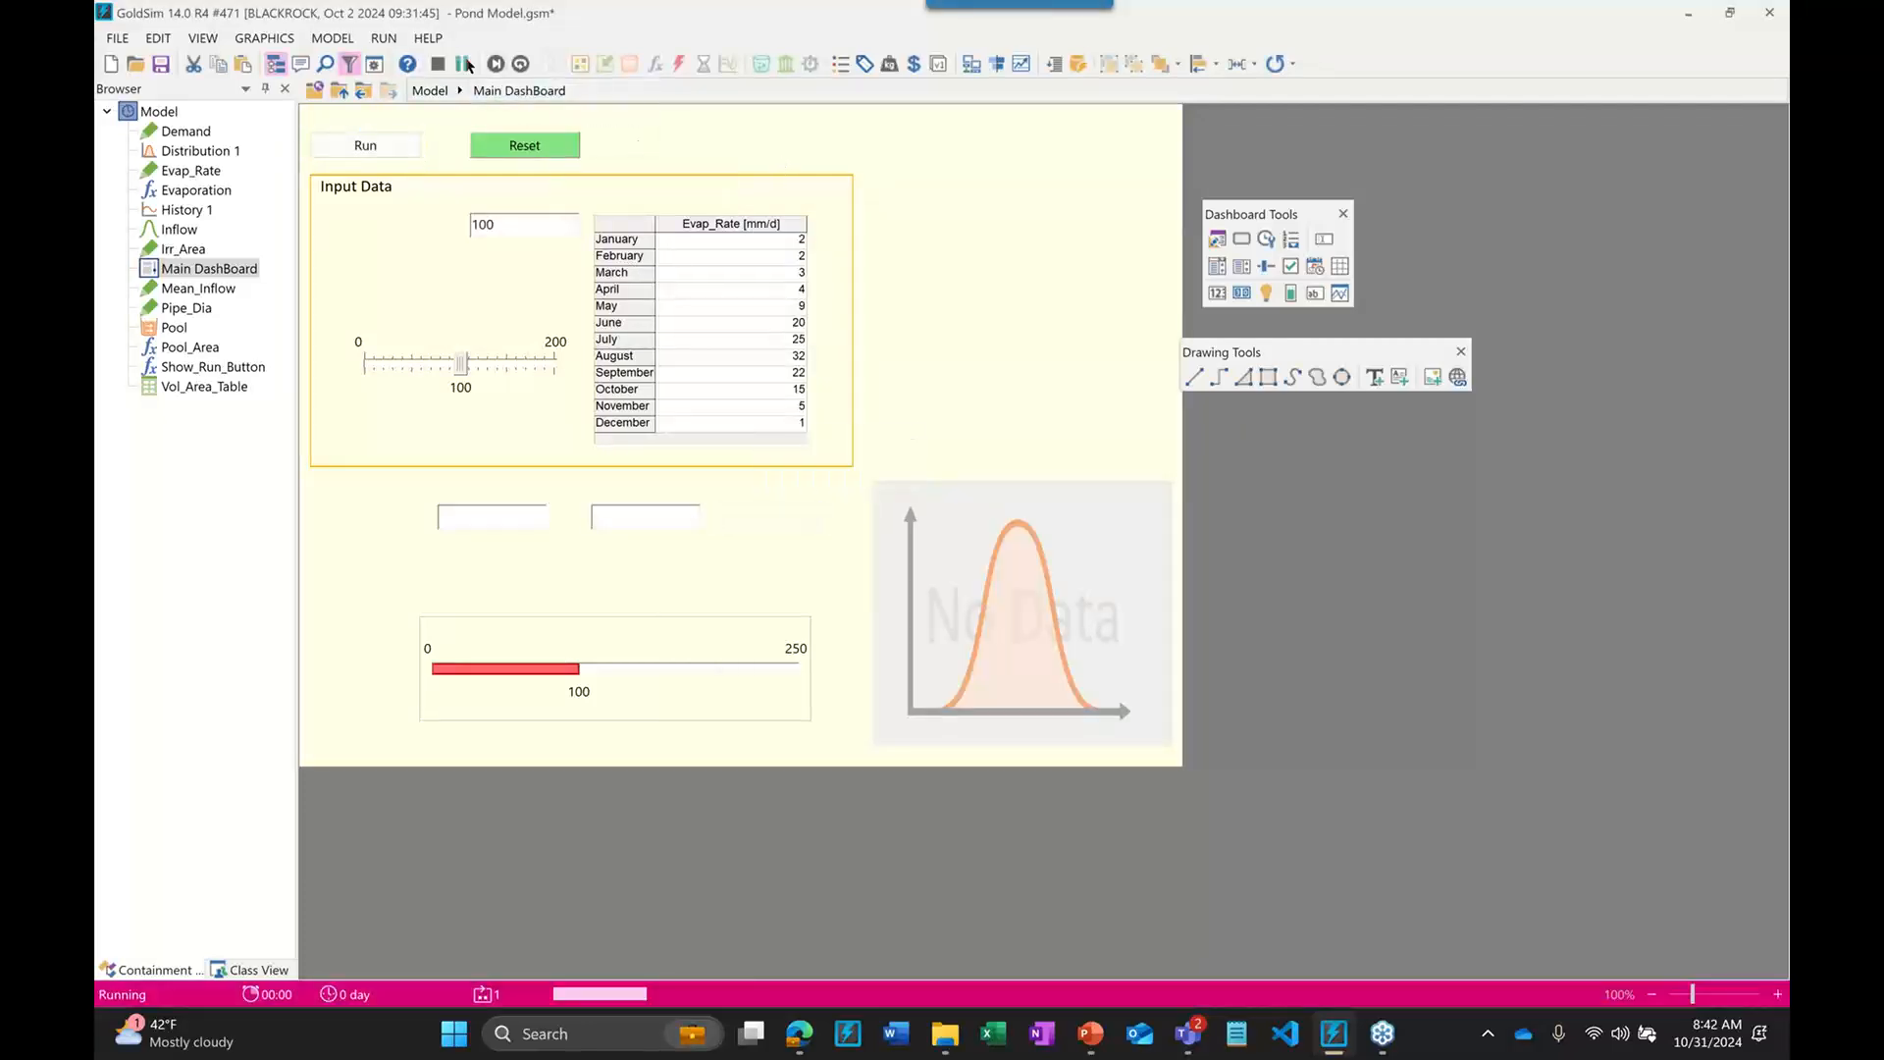
click(939, 544)
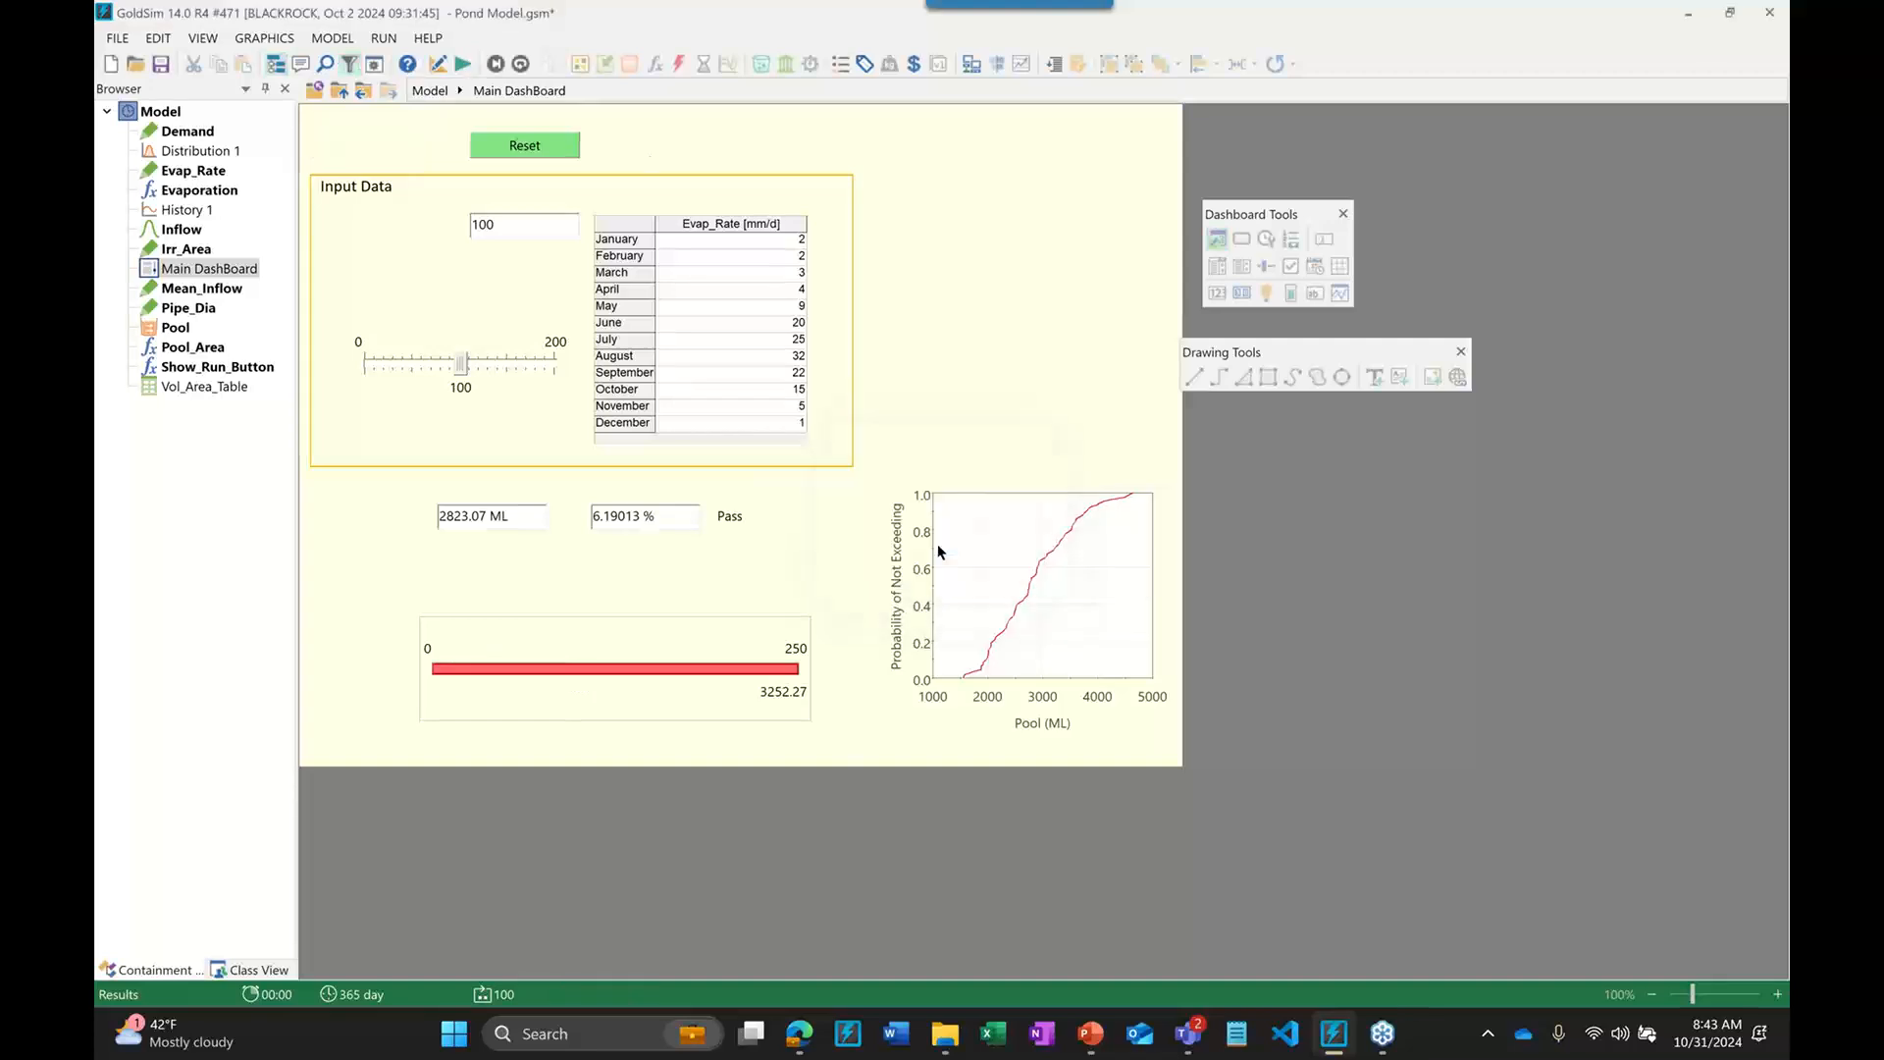
click(510, 149)
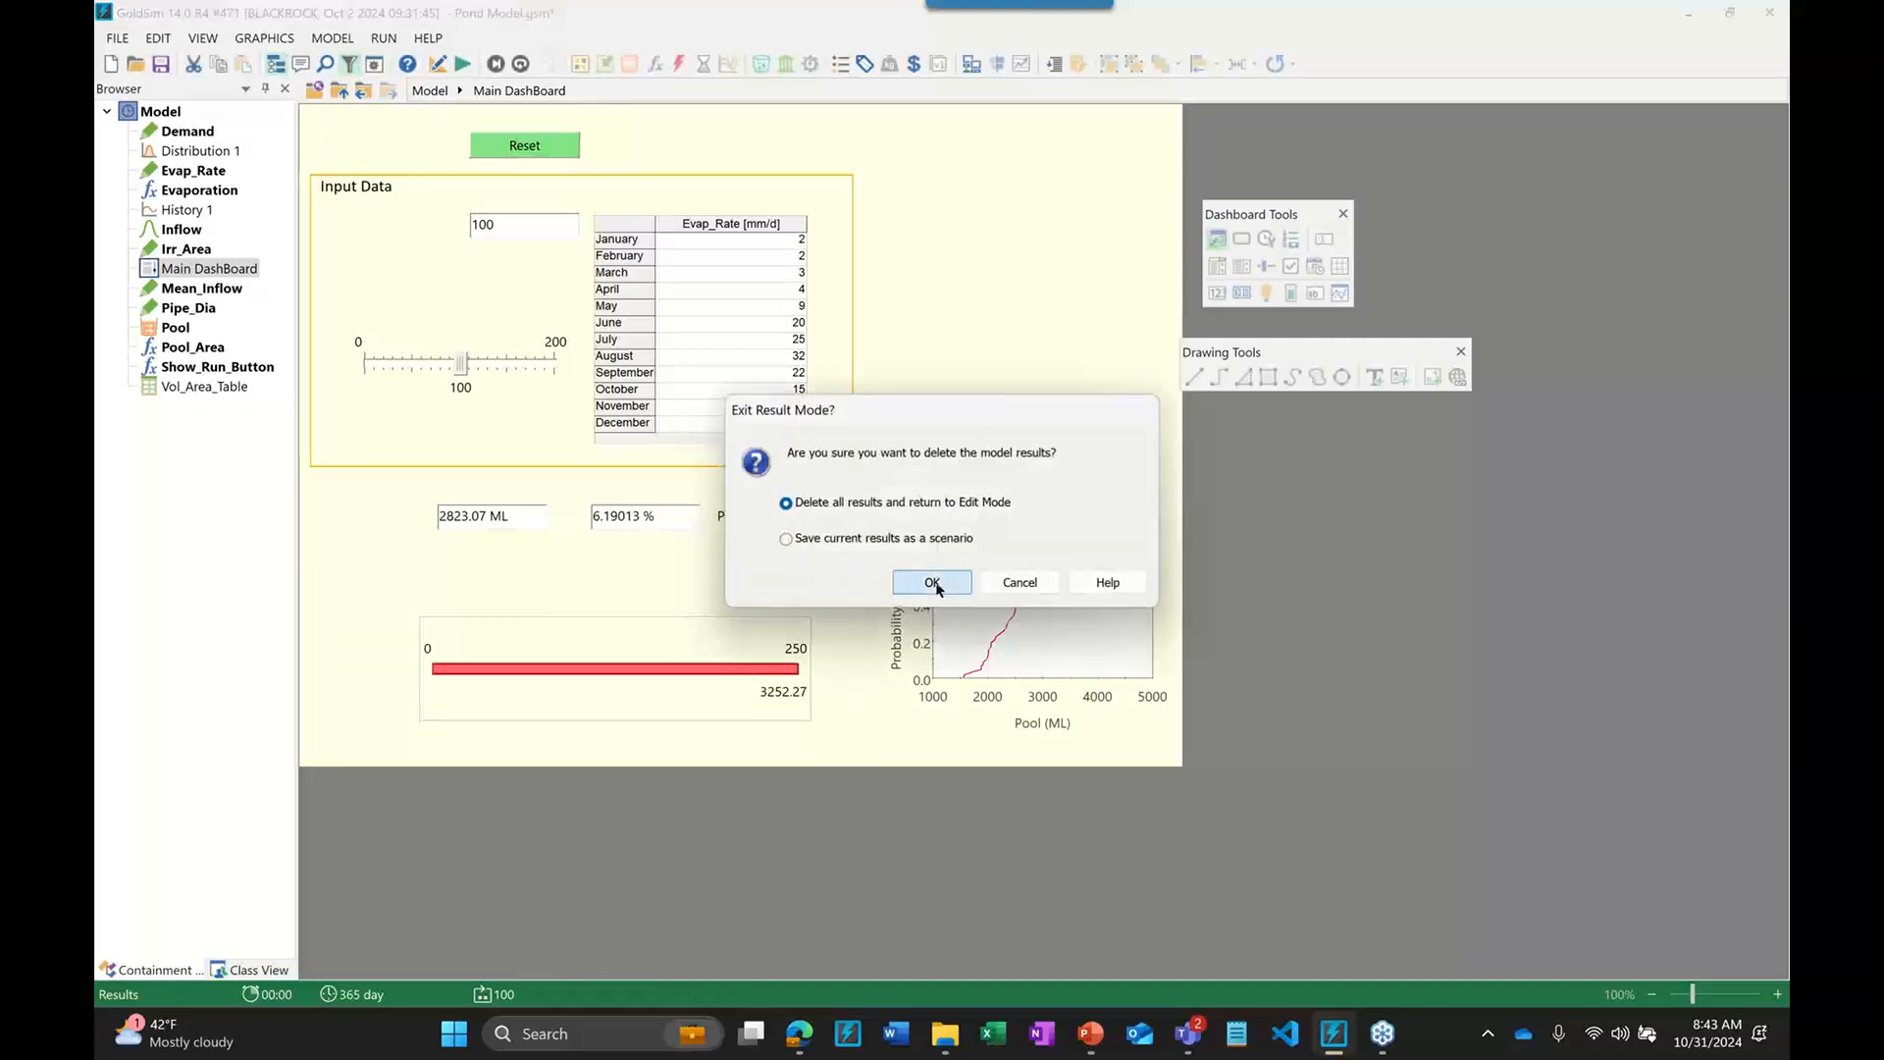
click(933, 582)
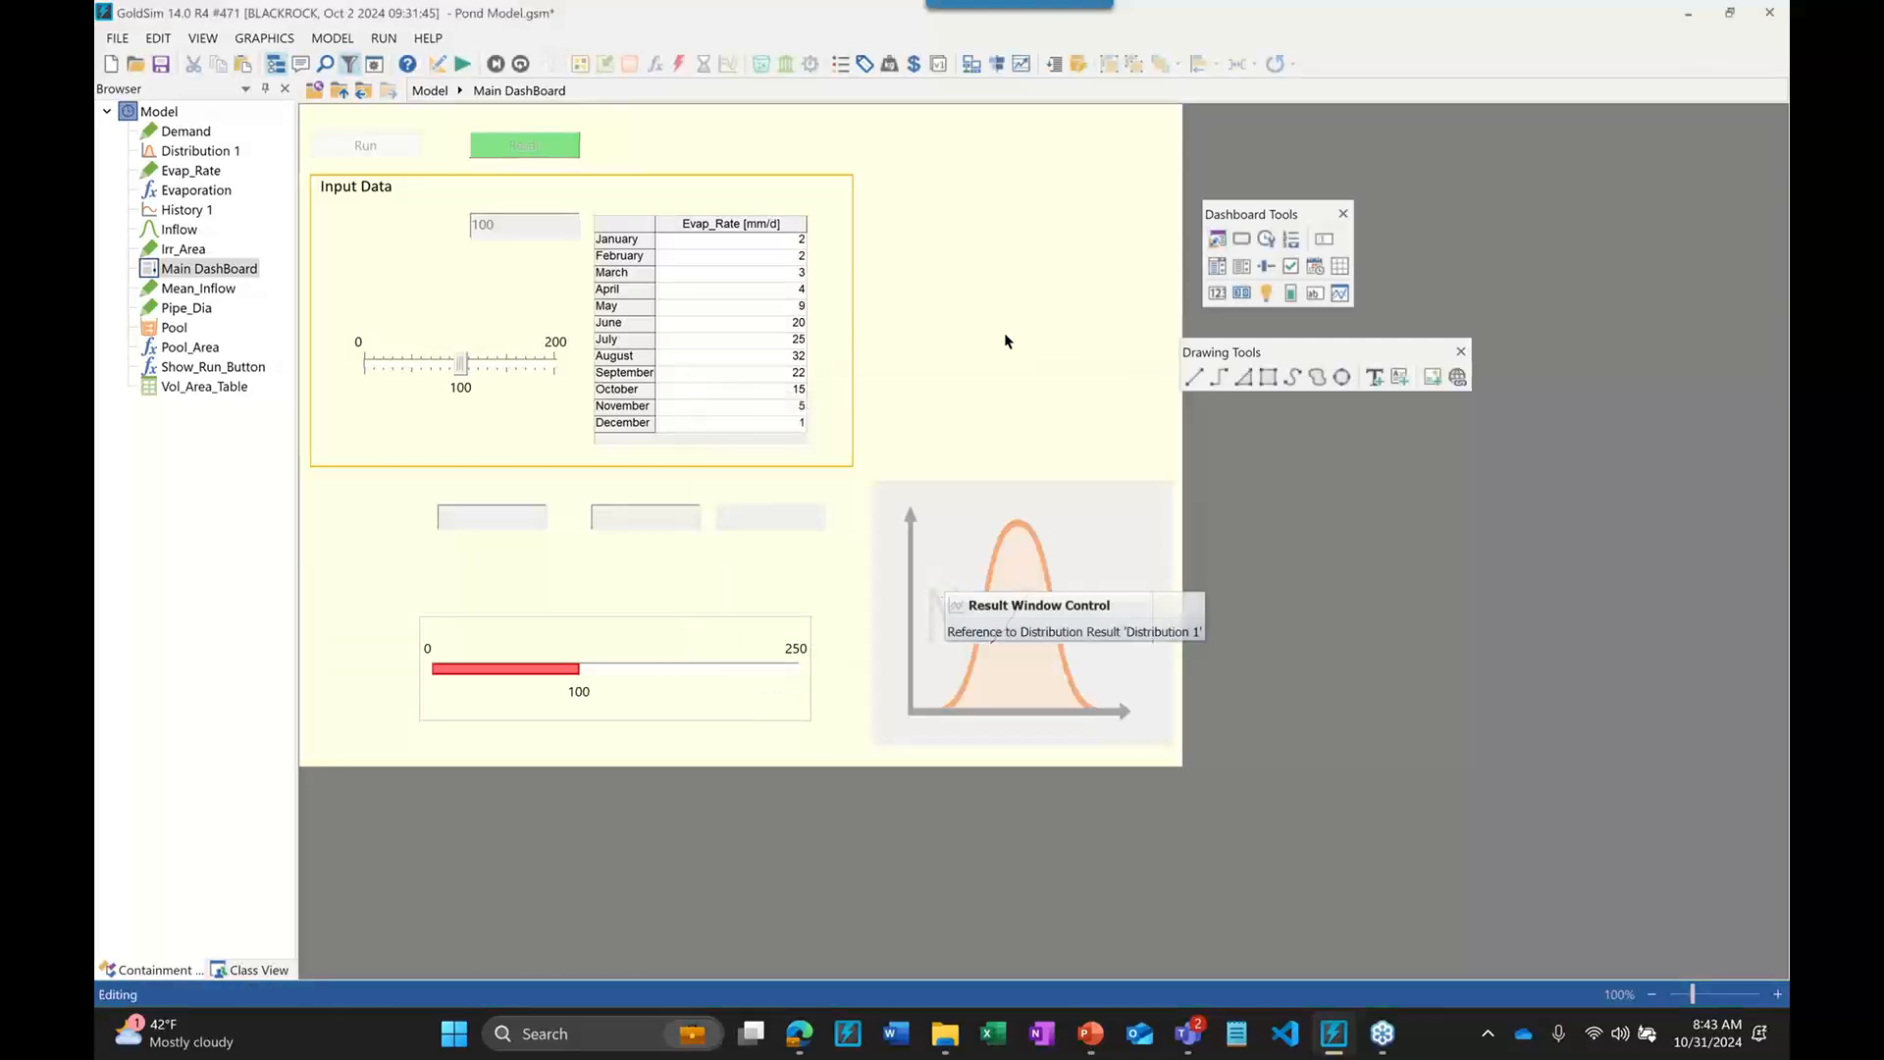
Enable the hide-and-disable condition for the Reset button, linked to Show_Run_Button with "value is ==" true
double_click(517, 150)
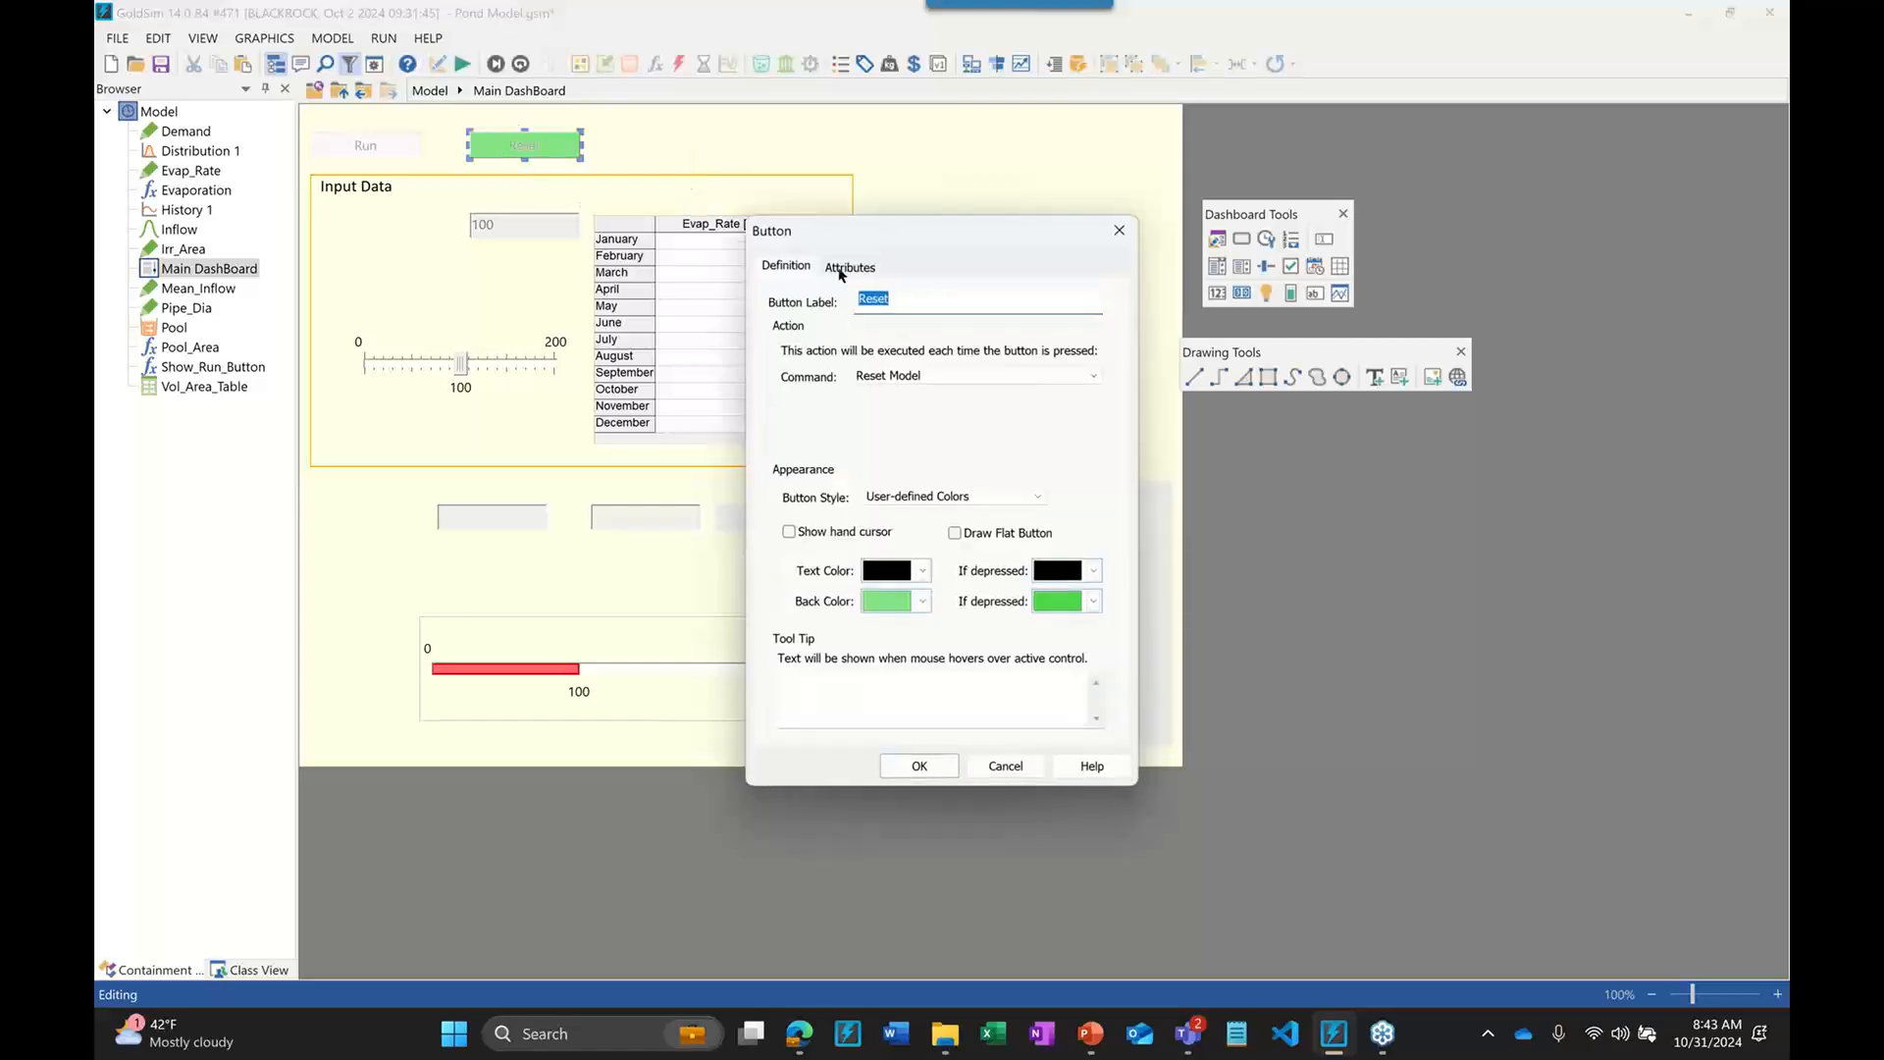
click(841, 269)
click(784, 473)
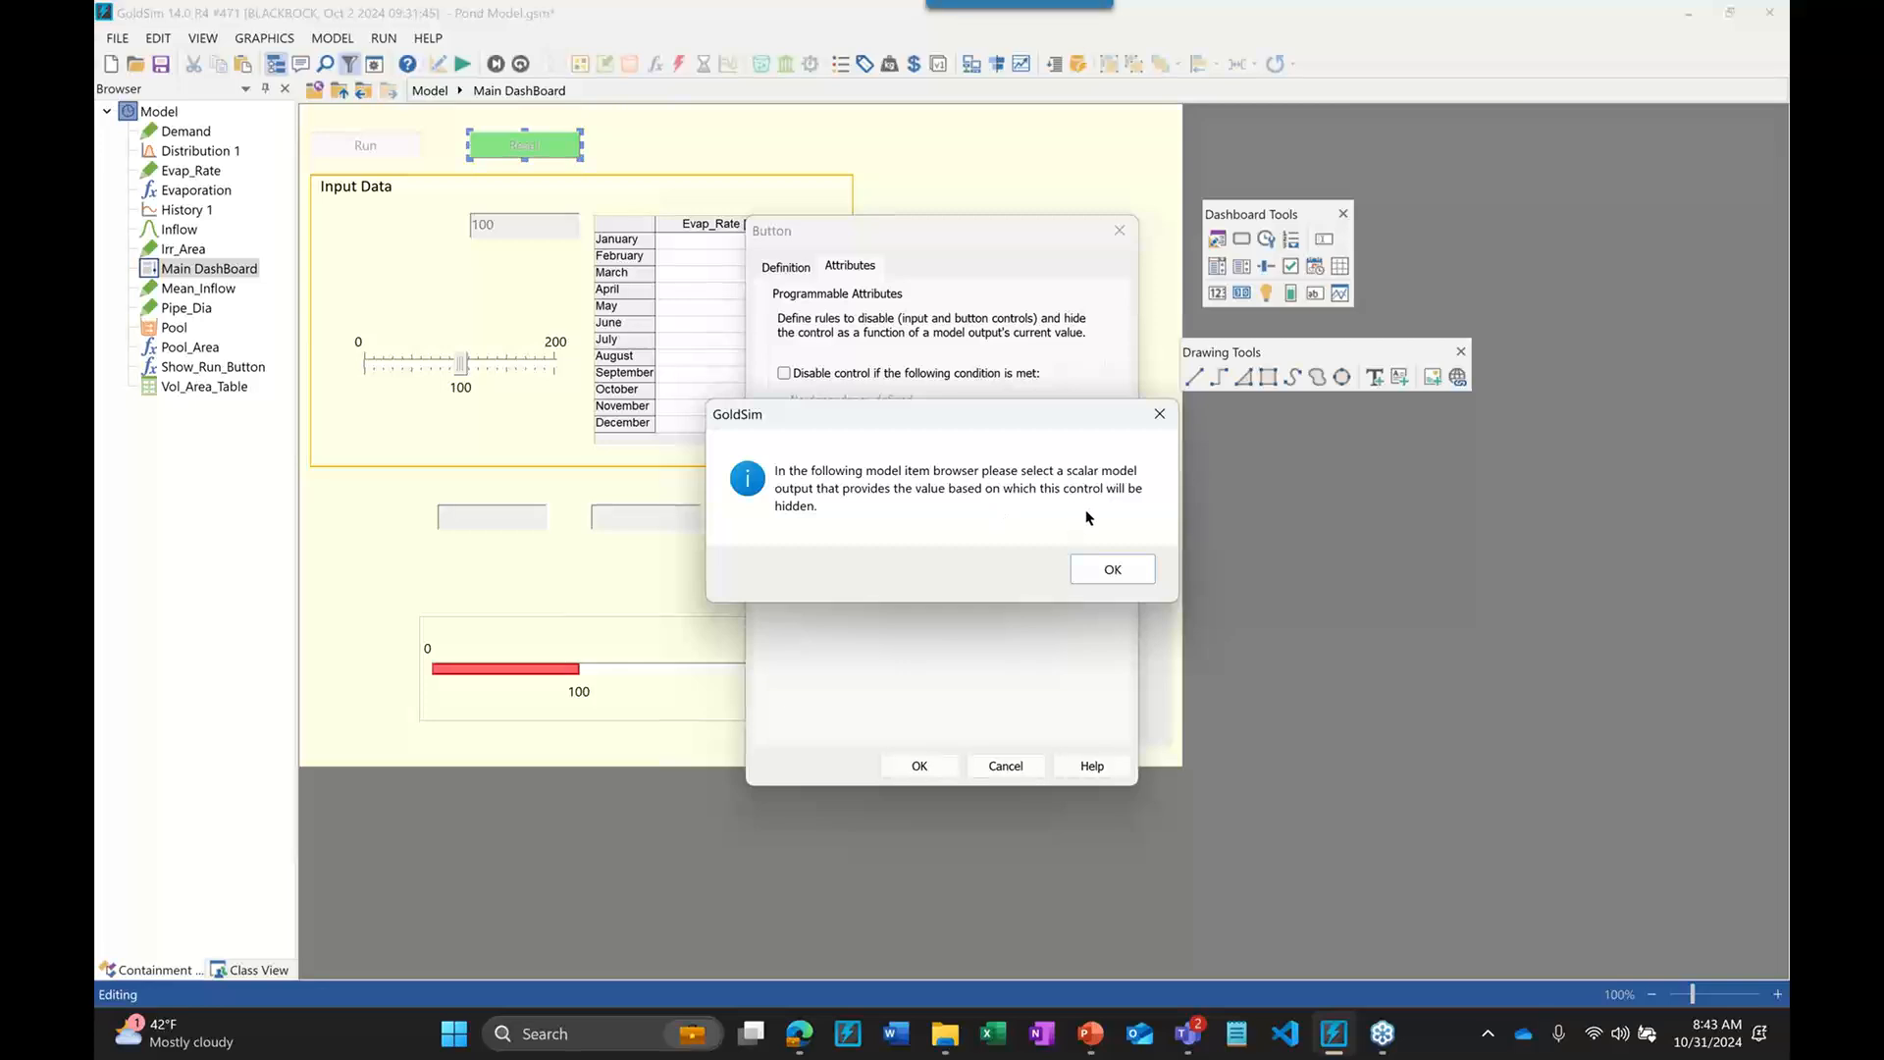
click(1118, 569)
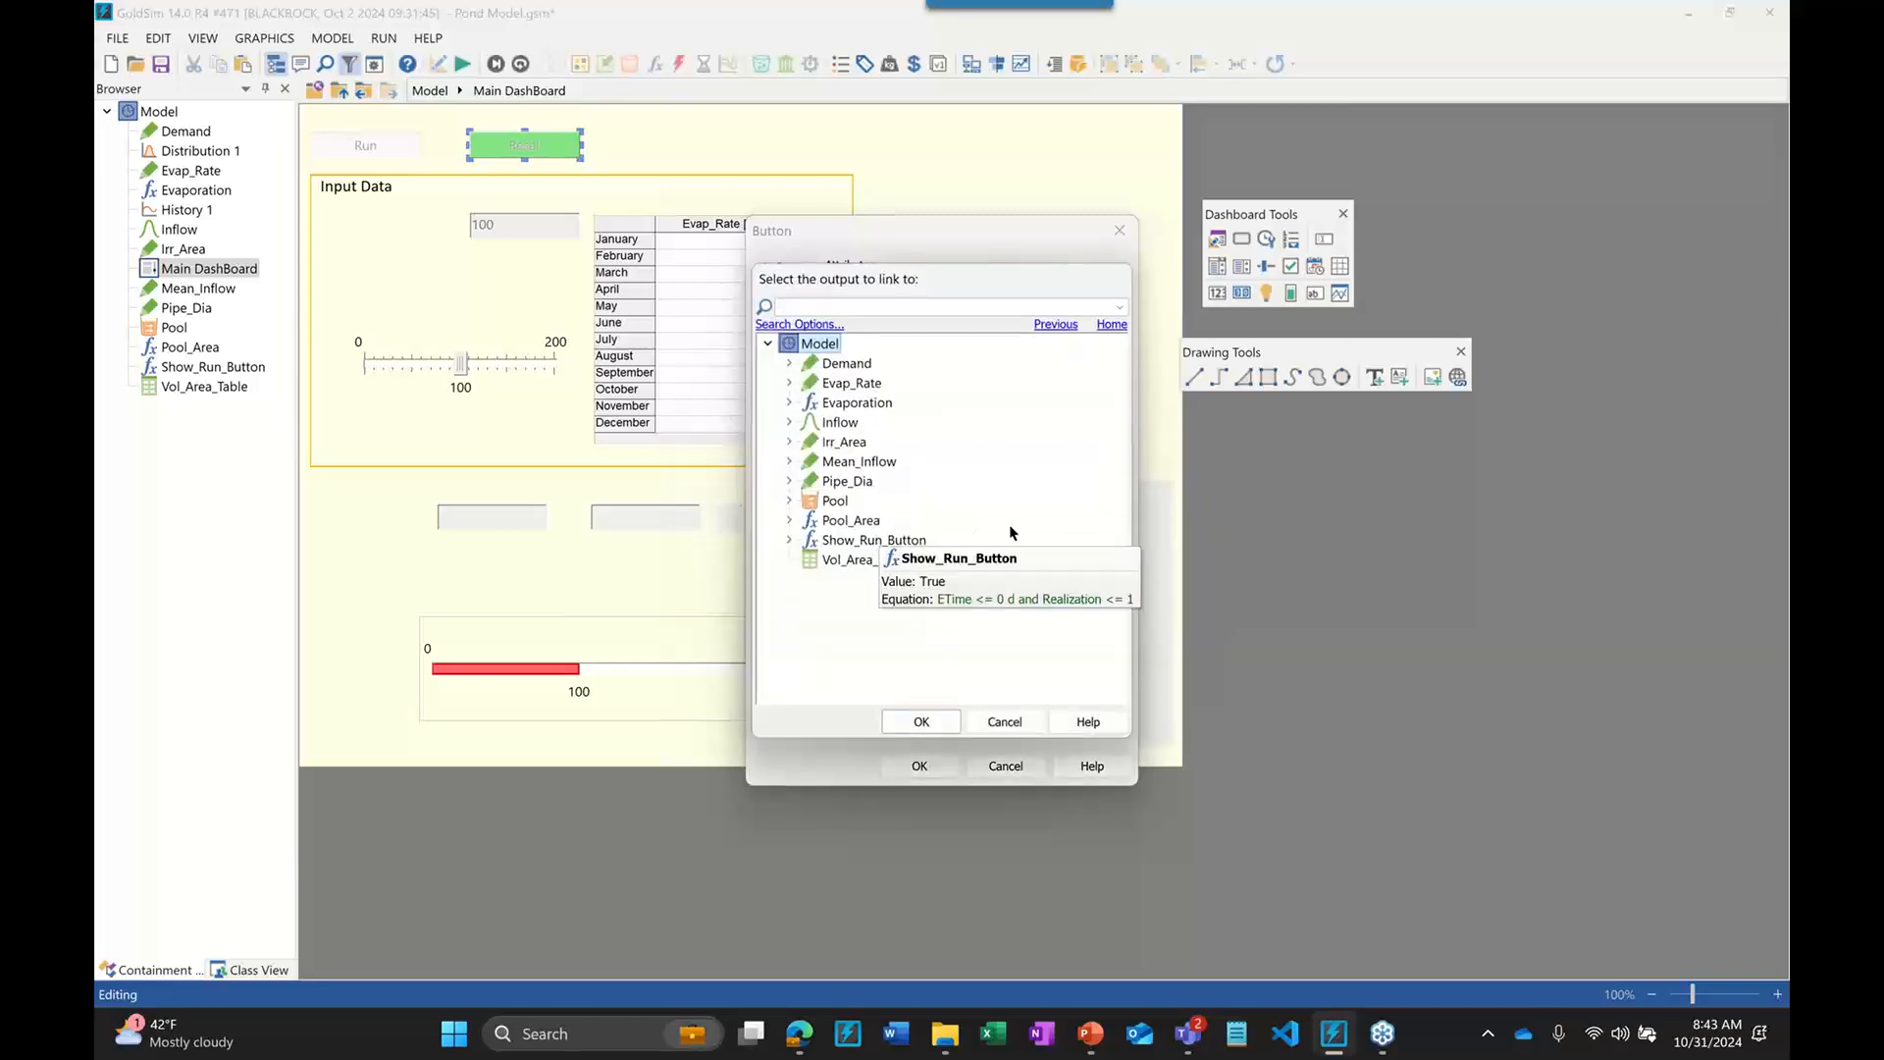
click(836, 542)
click(895, 726)
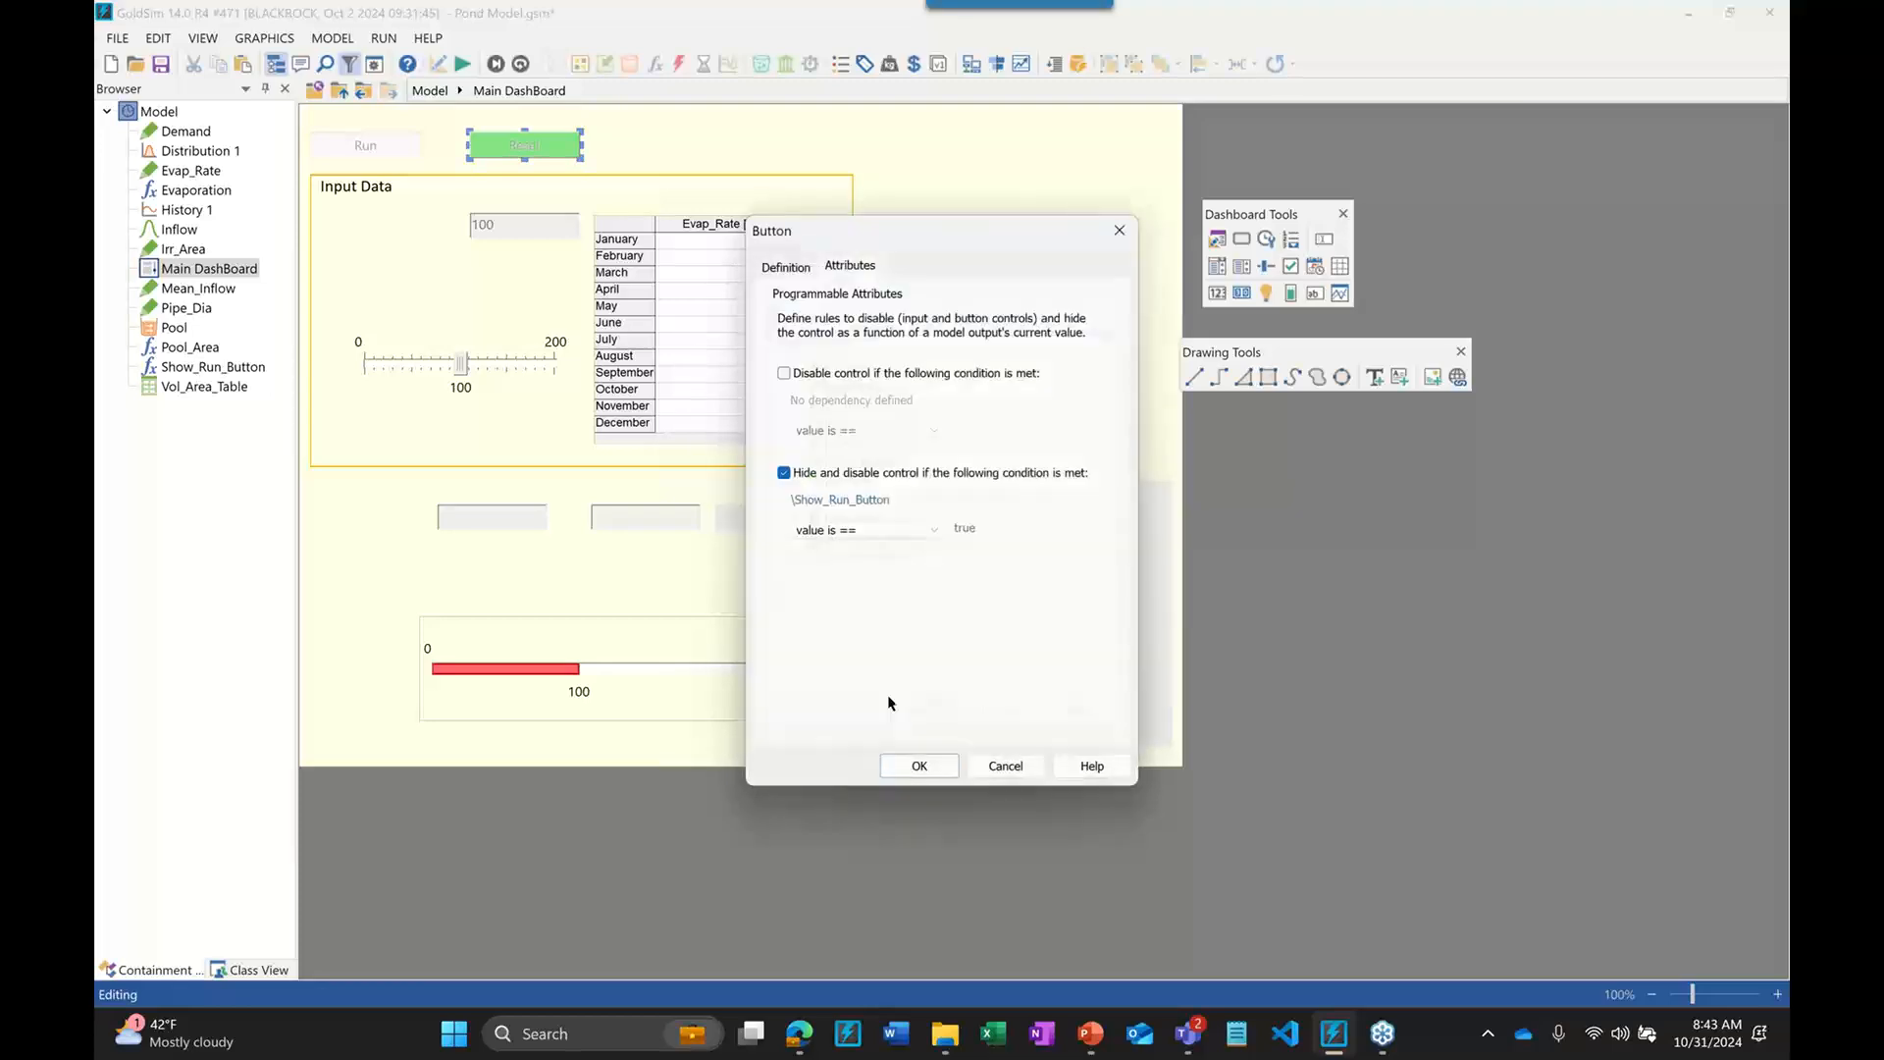
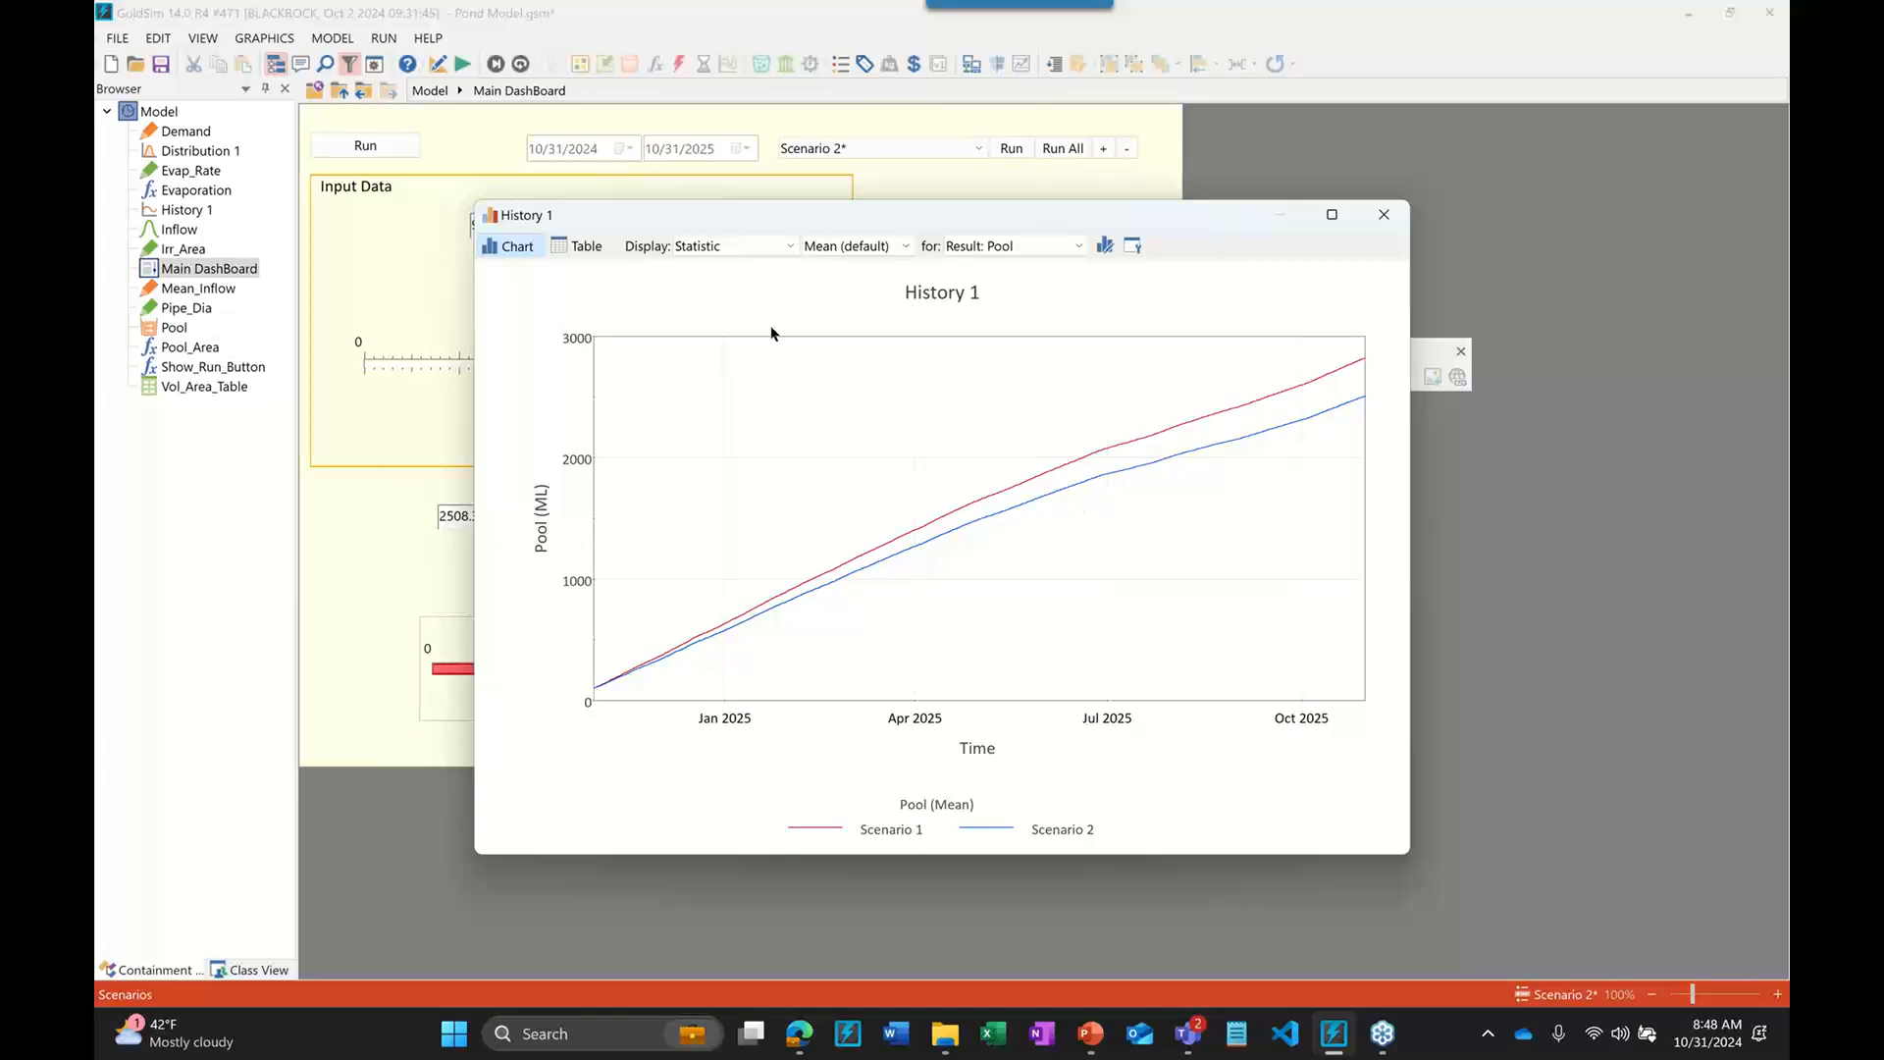
Switch the History 1 scenario chart to the Realization display and move its window off the dashboard inputs
click(859, 247)
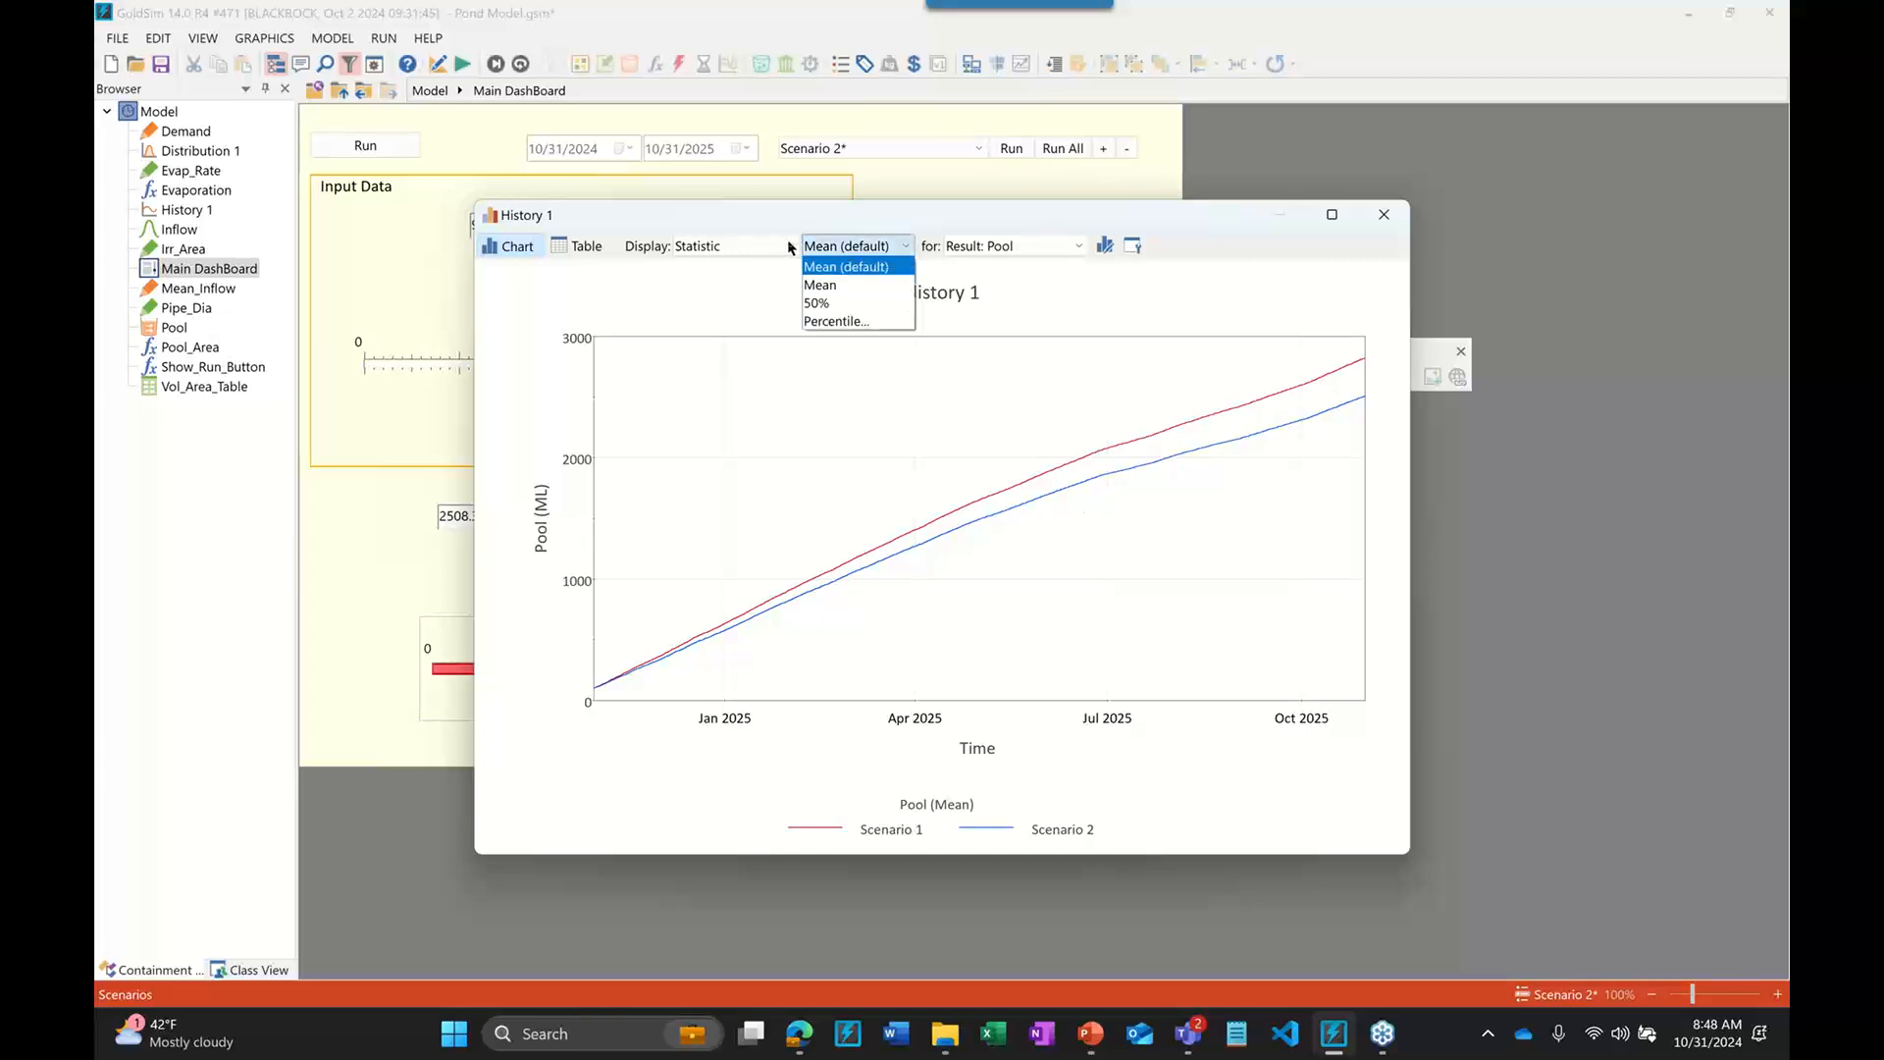
click(746, 246)
click(767, 266)
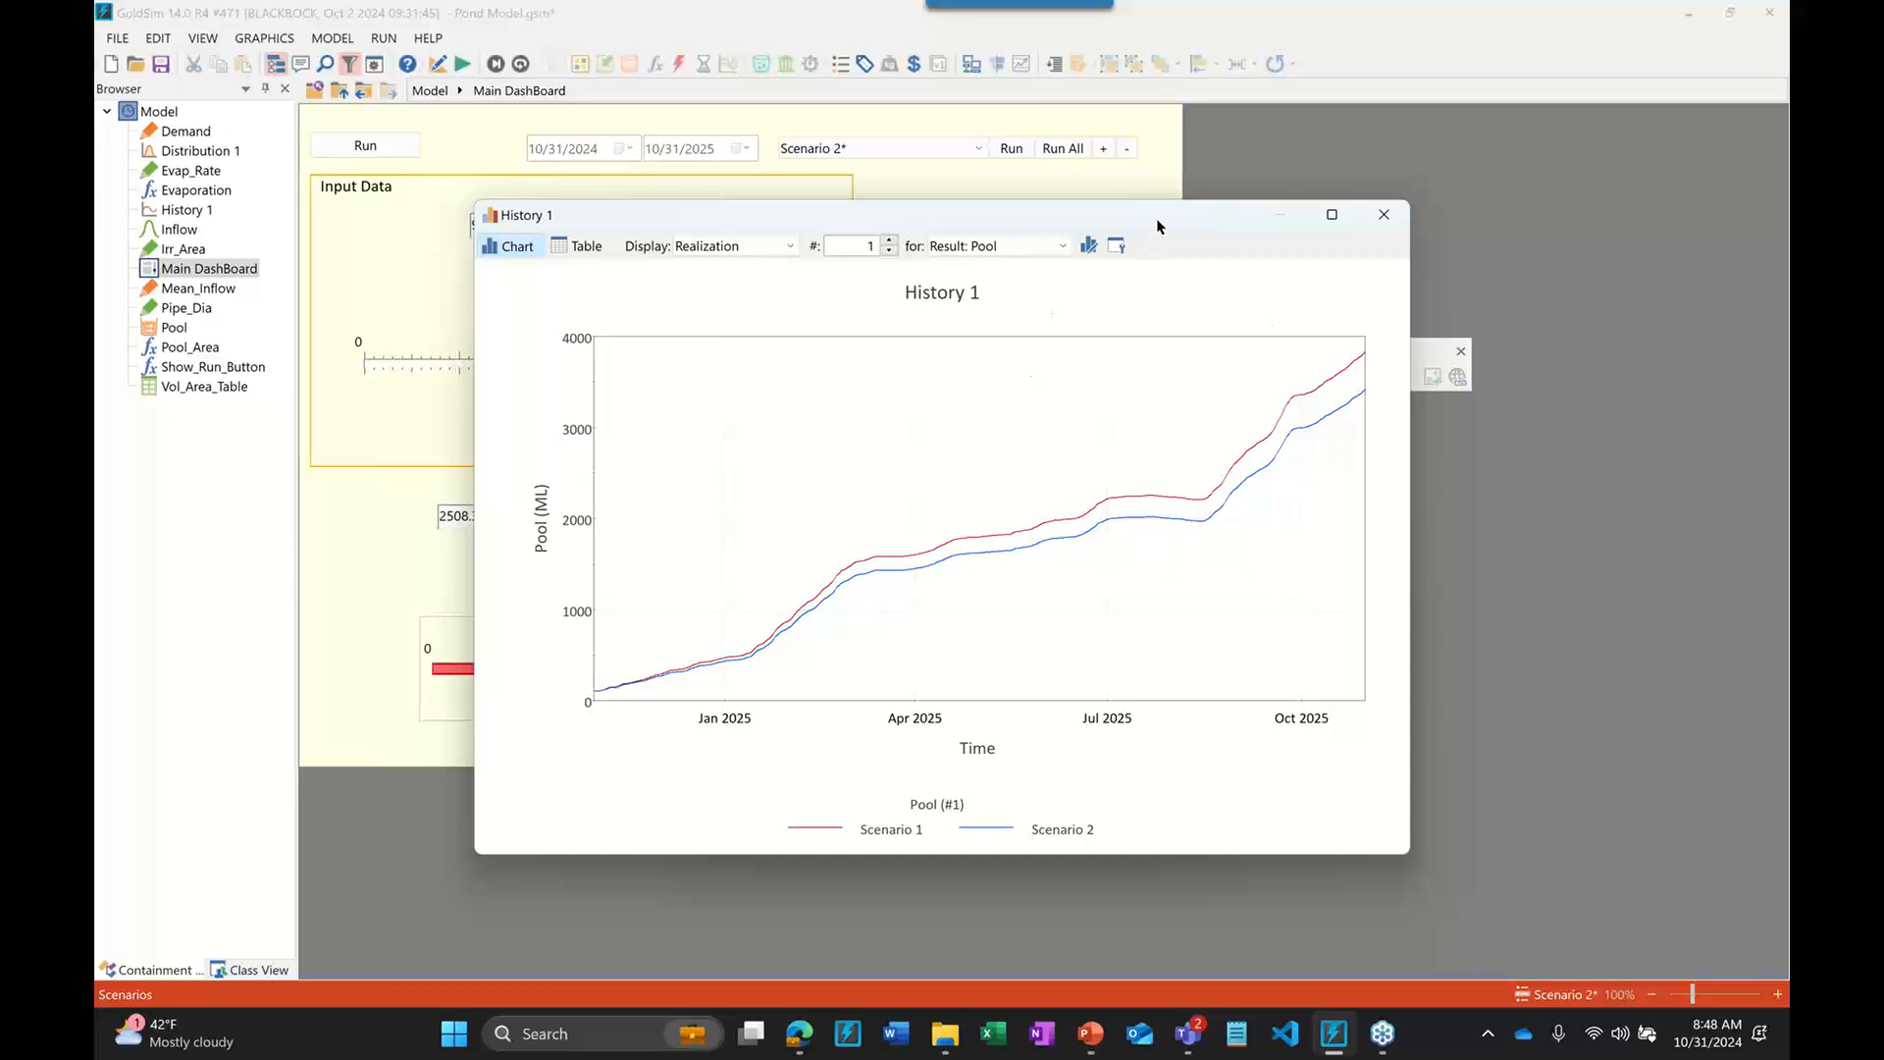
drag(1155, 218, 1228, 235)
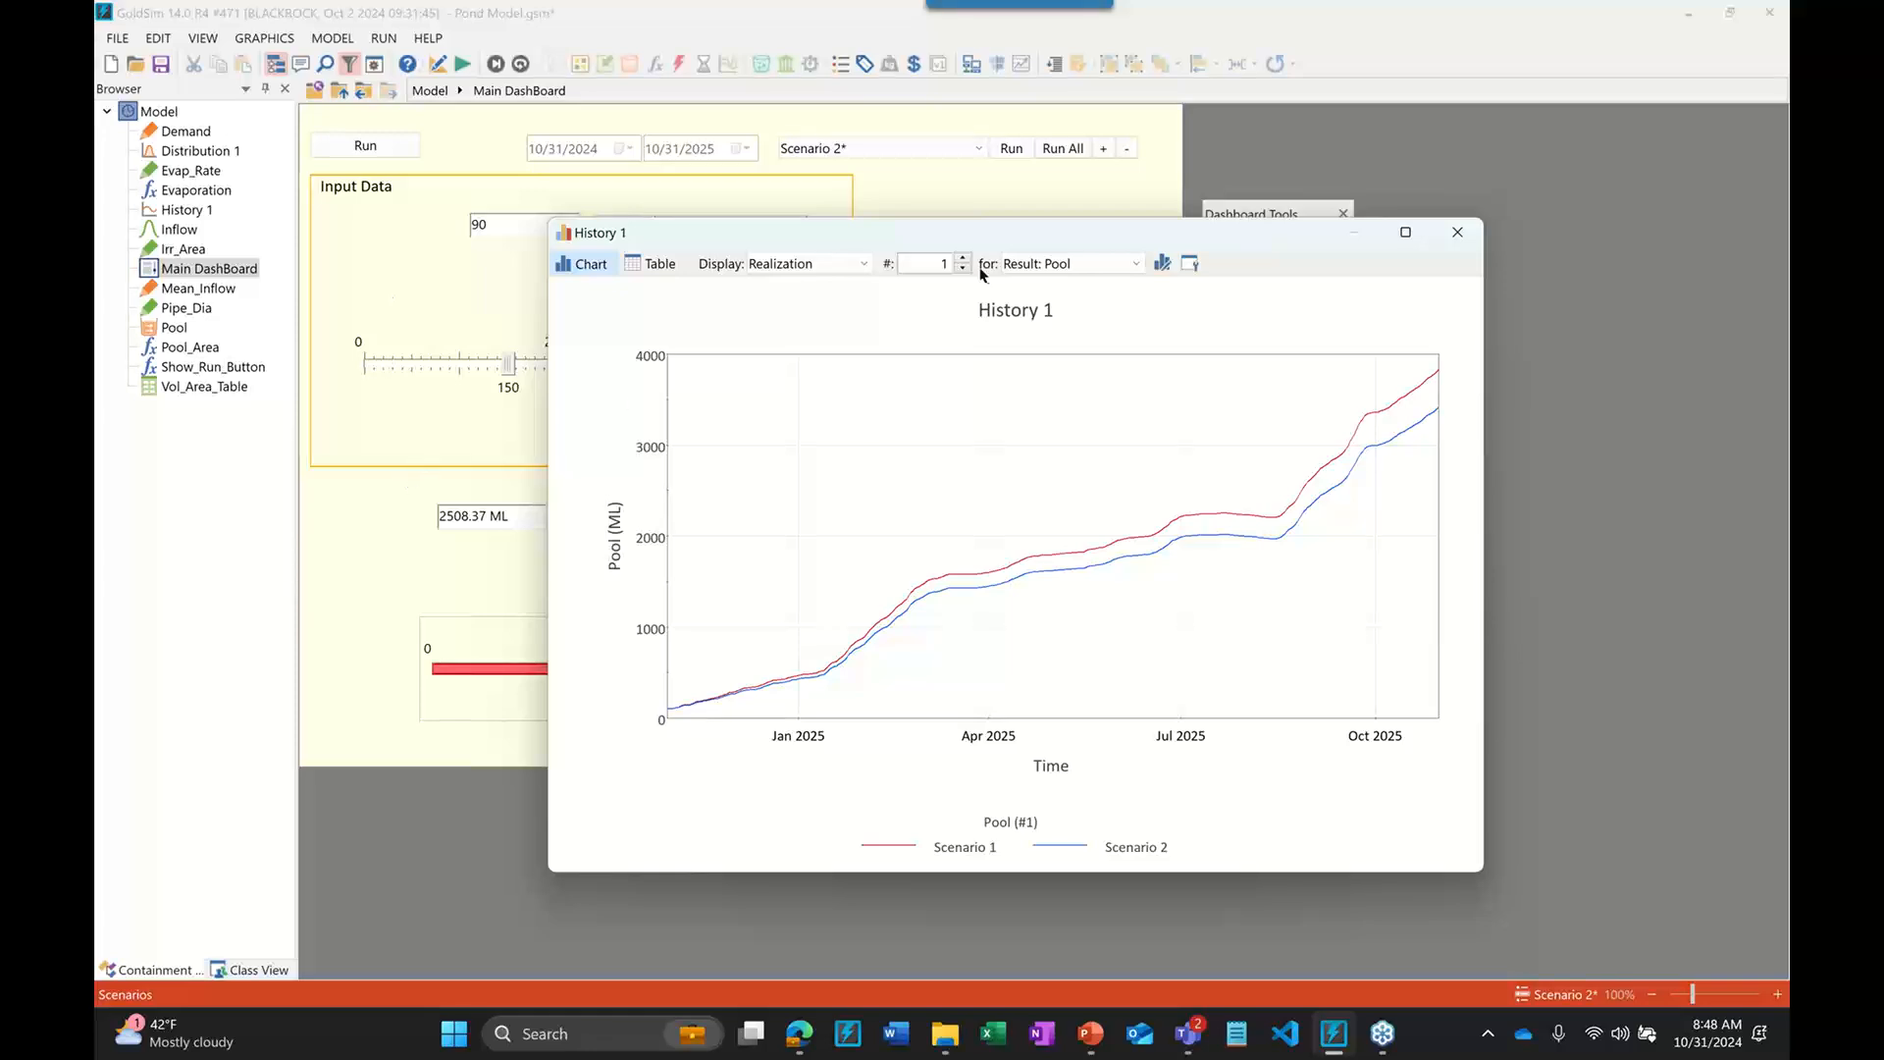
Advance the History 1 chart to realization 3 for the Pool scenario comparison
click(862, 267)
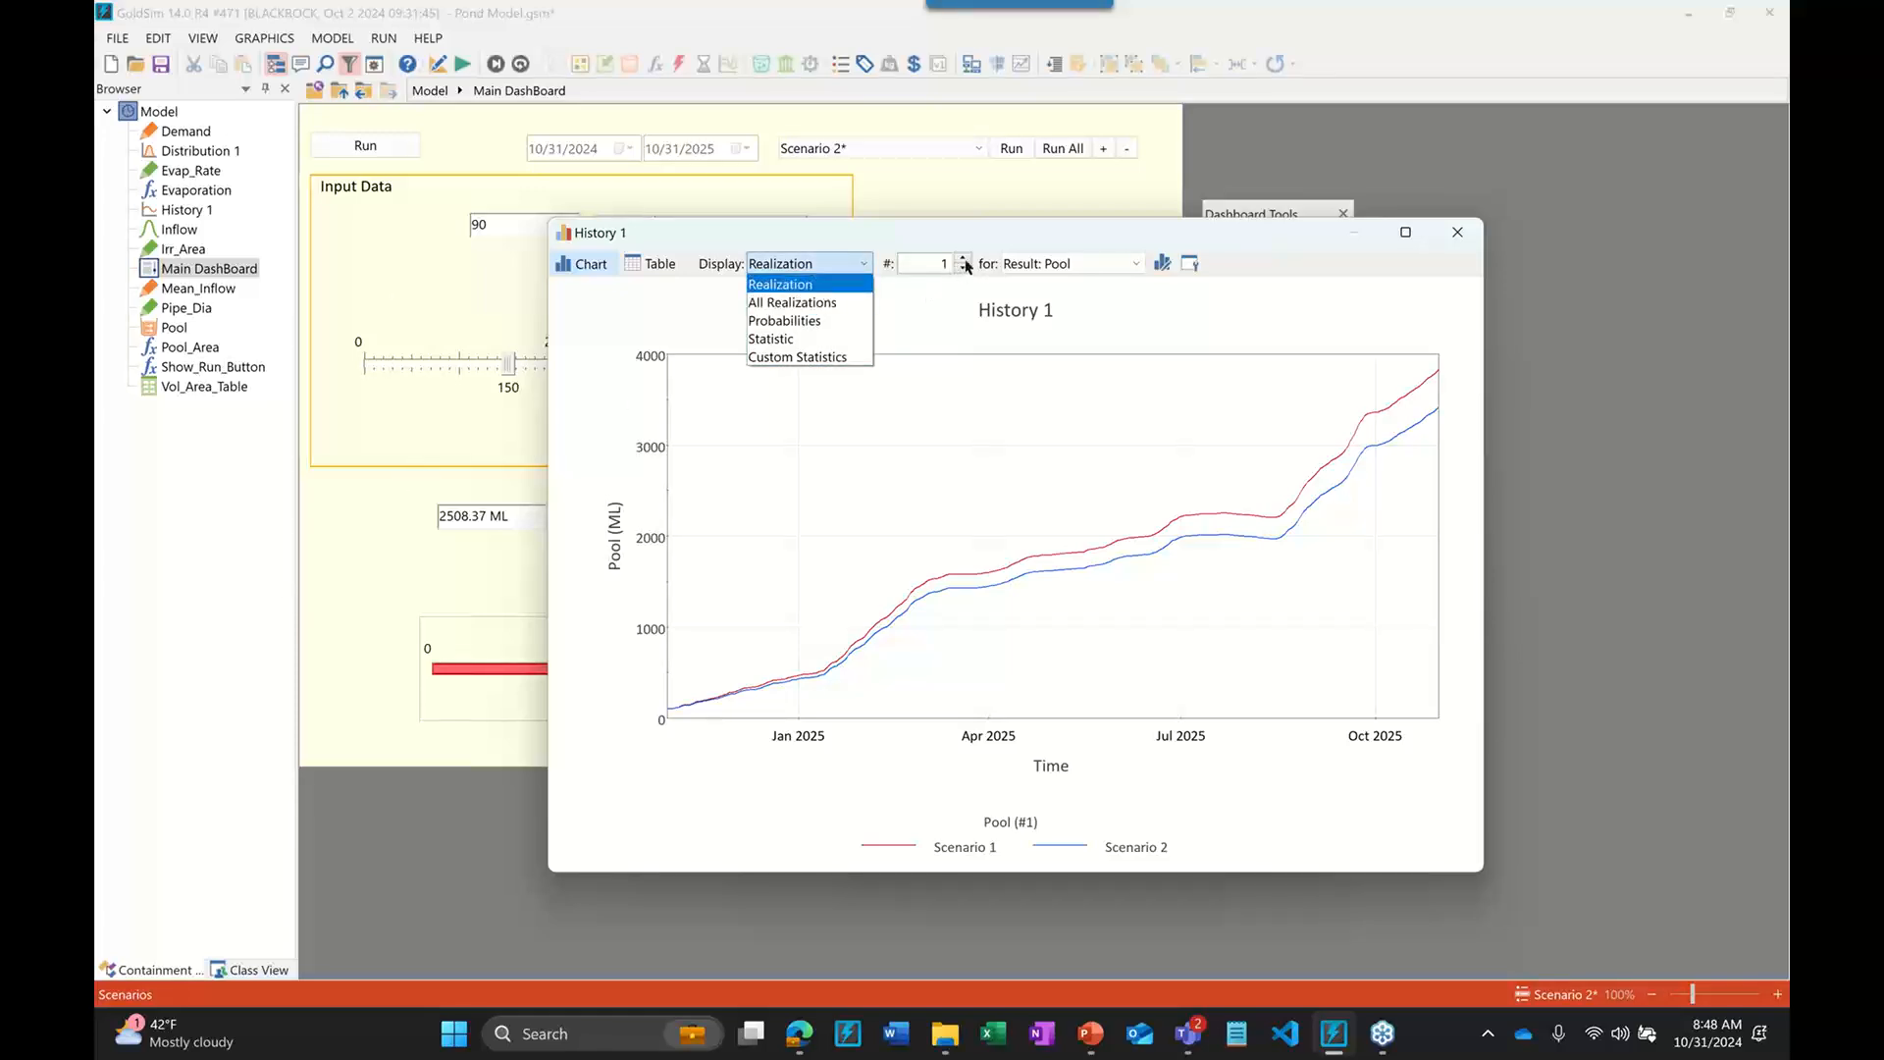
click(965, 260)
click(964, 260)
click(965, 260)
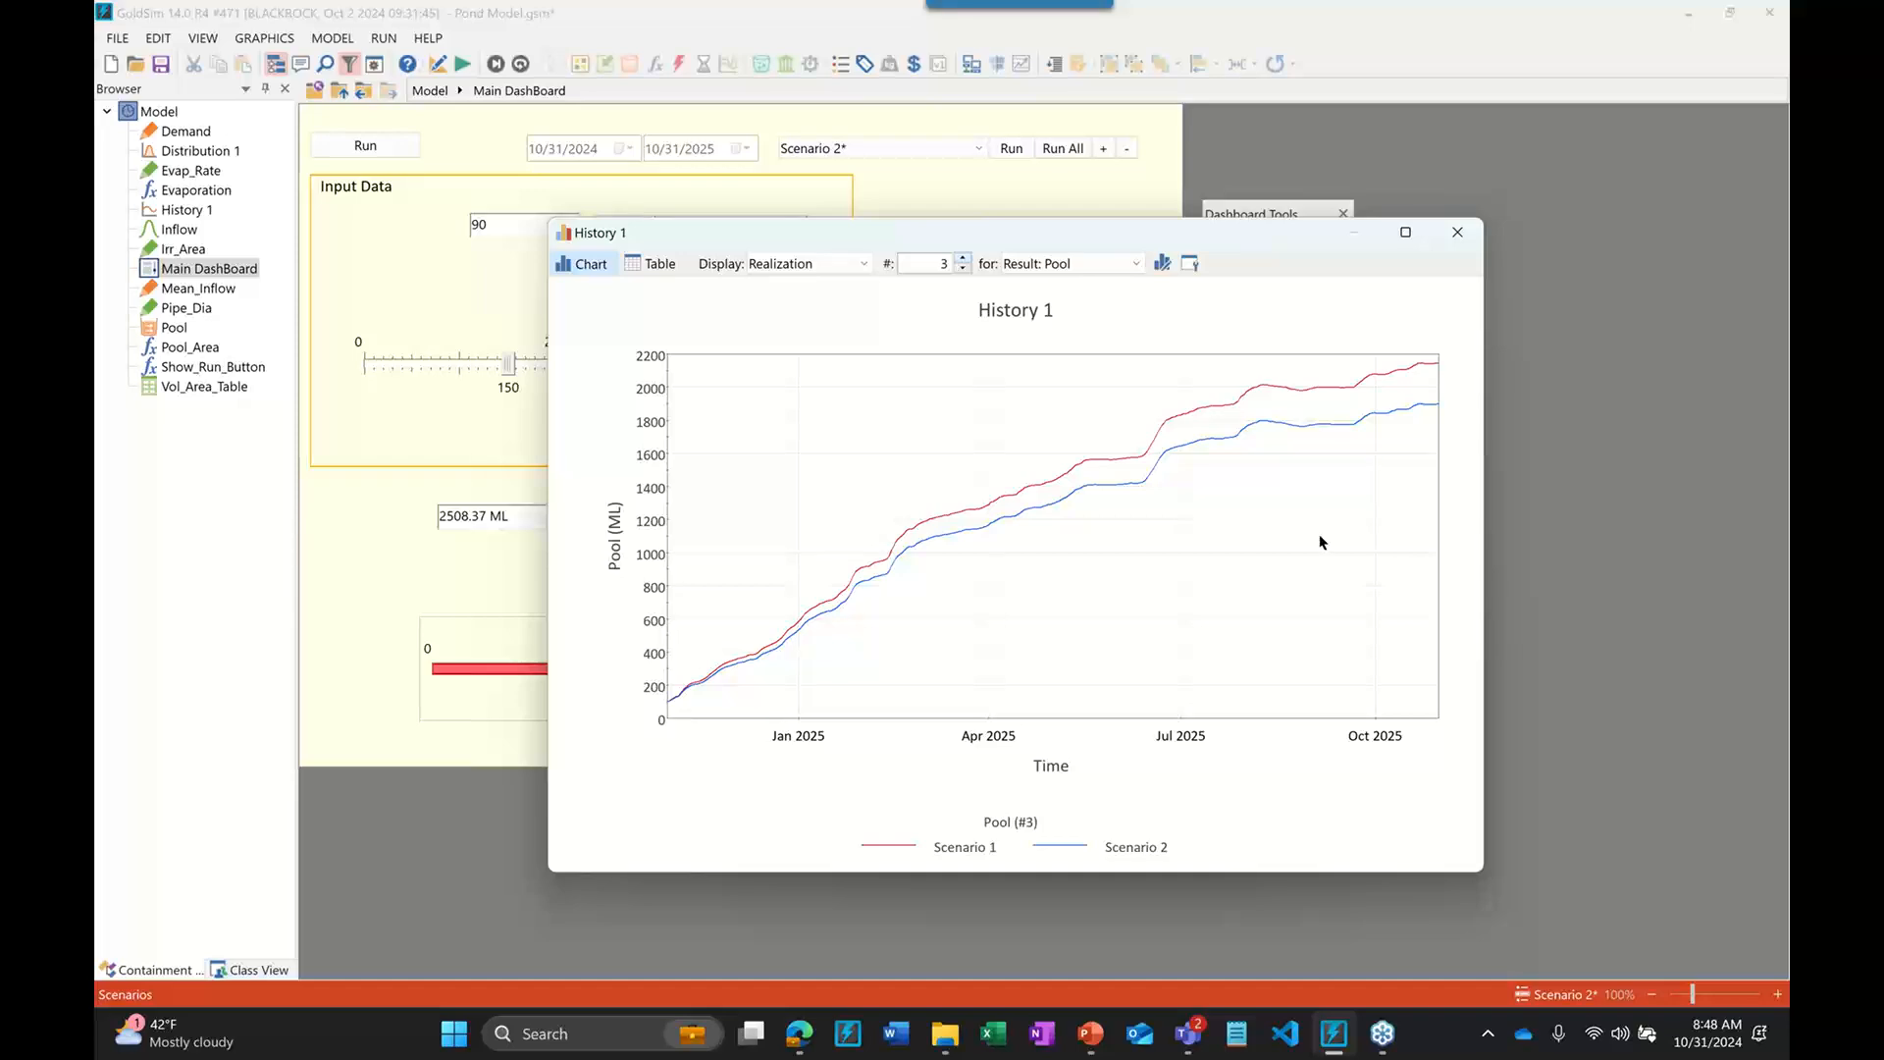
Close the History 1 chart and return the model to Edit Mode
click(1458, 233)
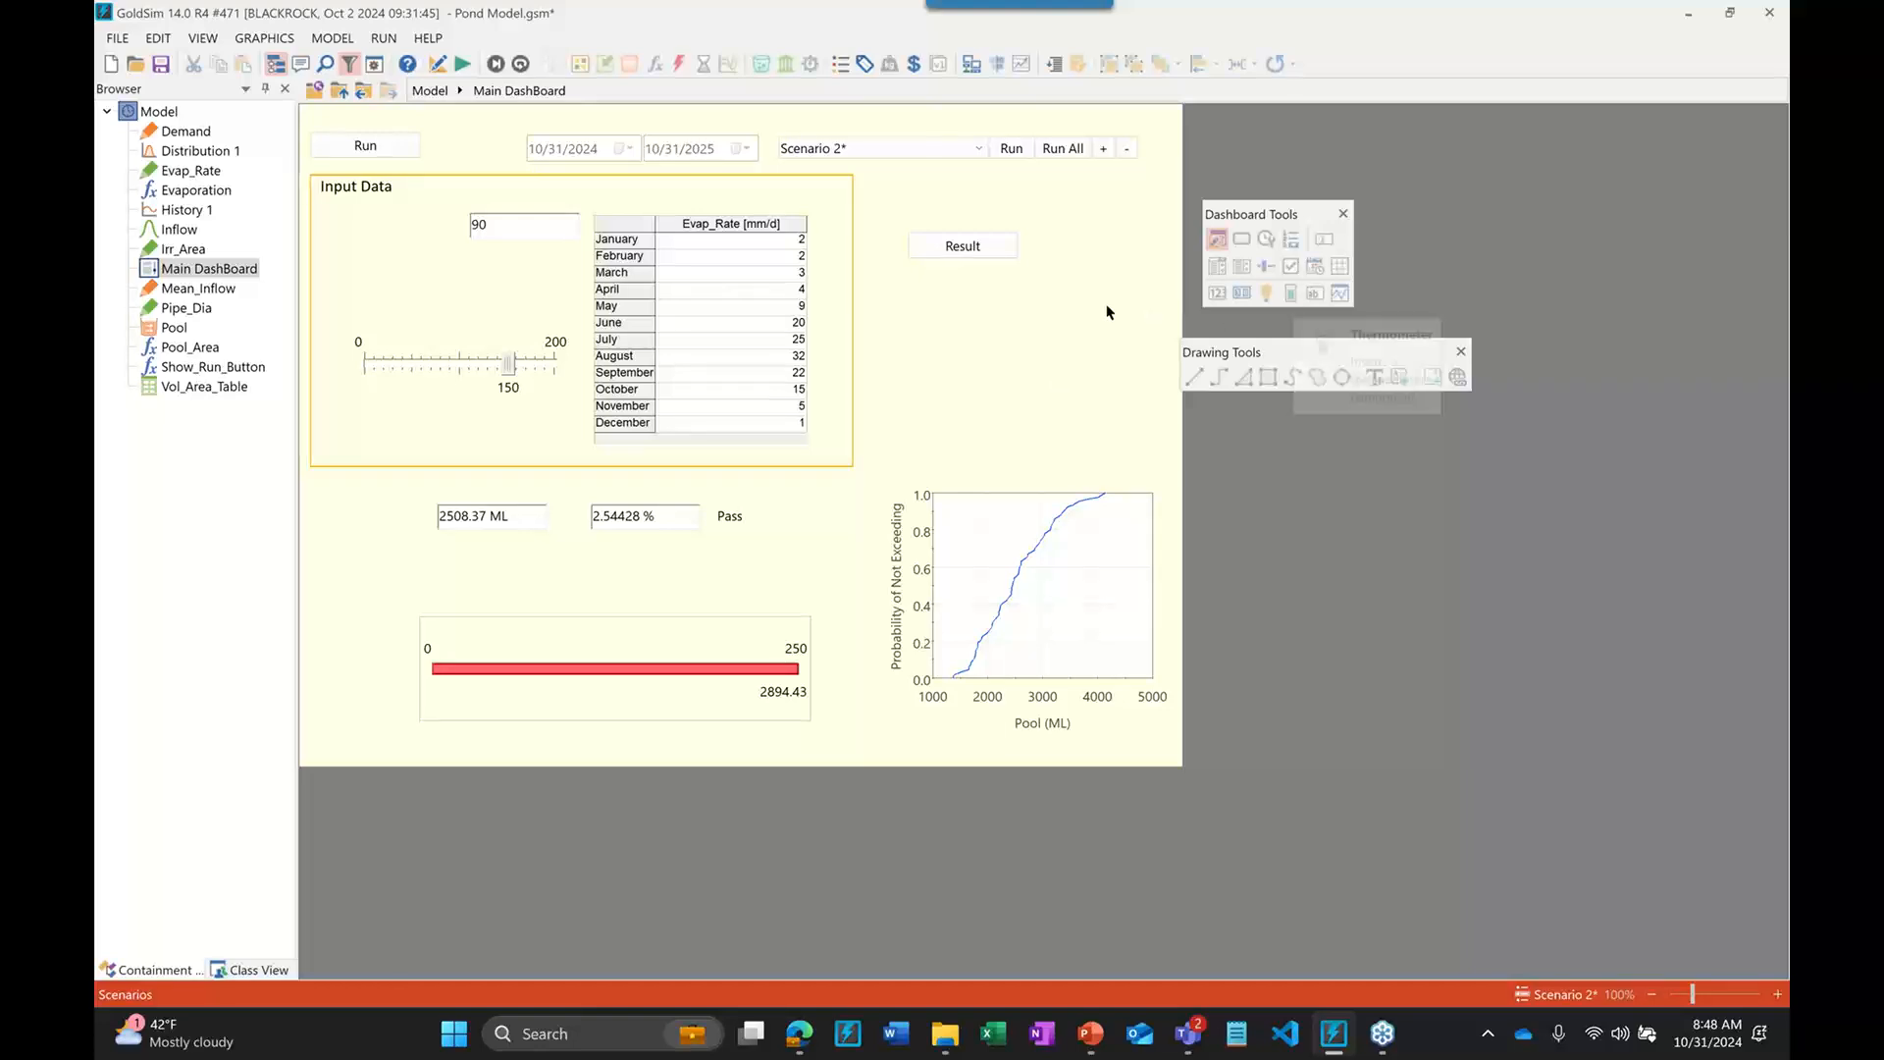
key(F4)
key(Return)
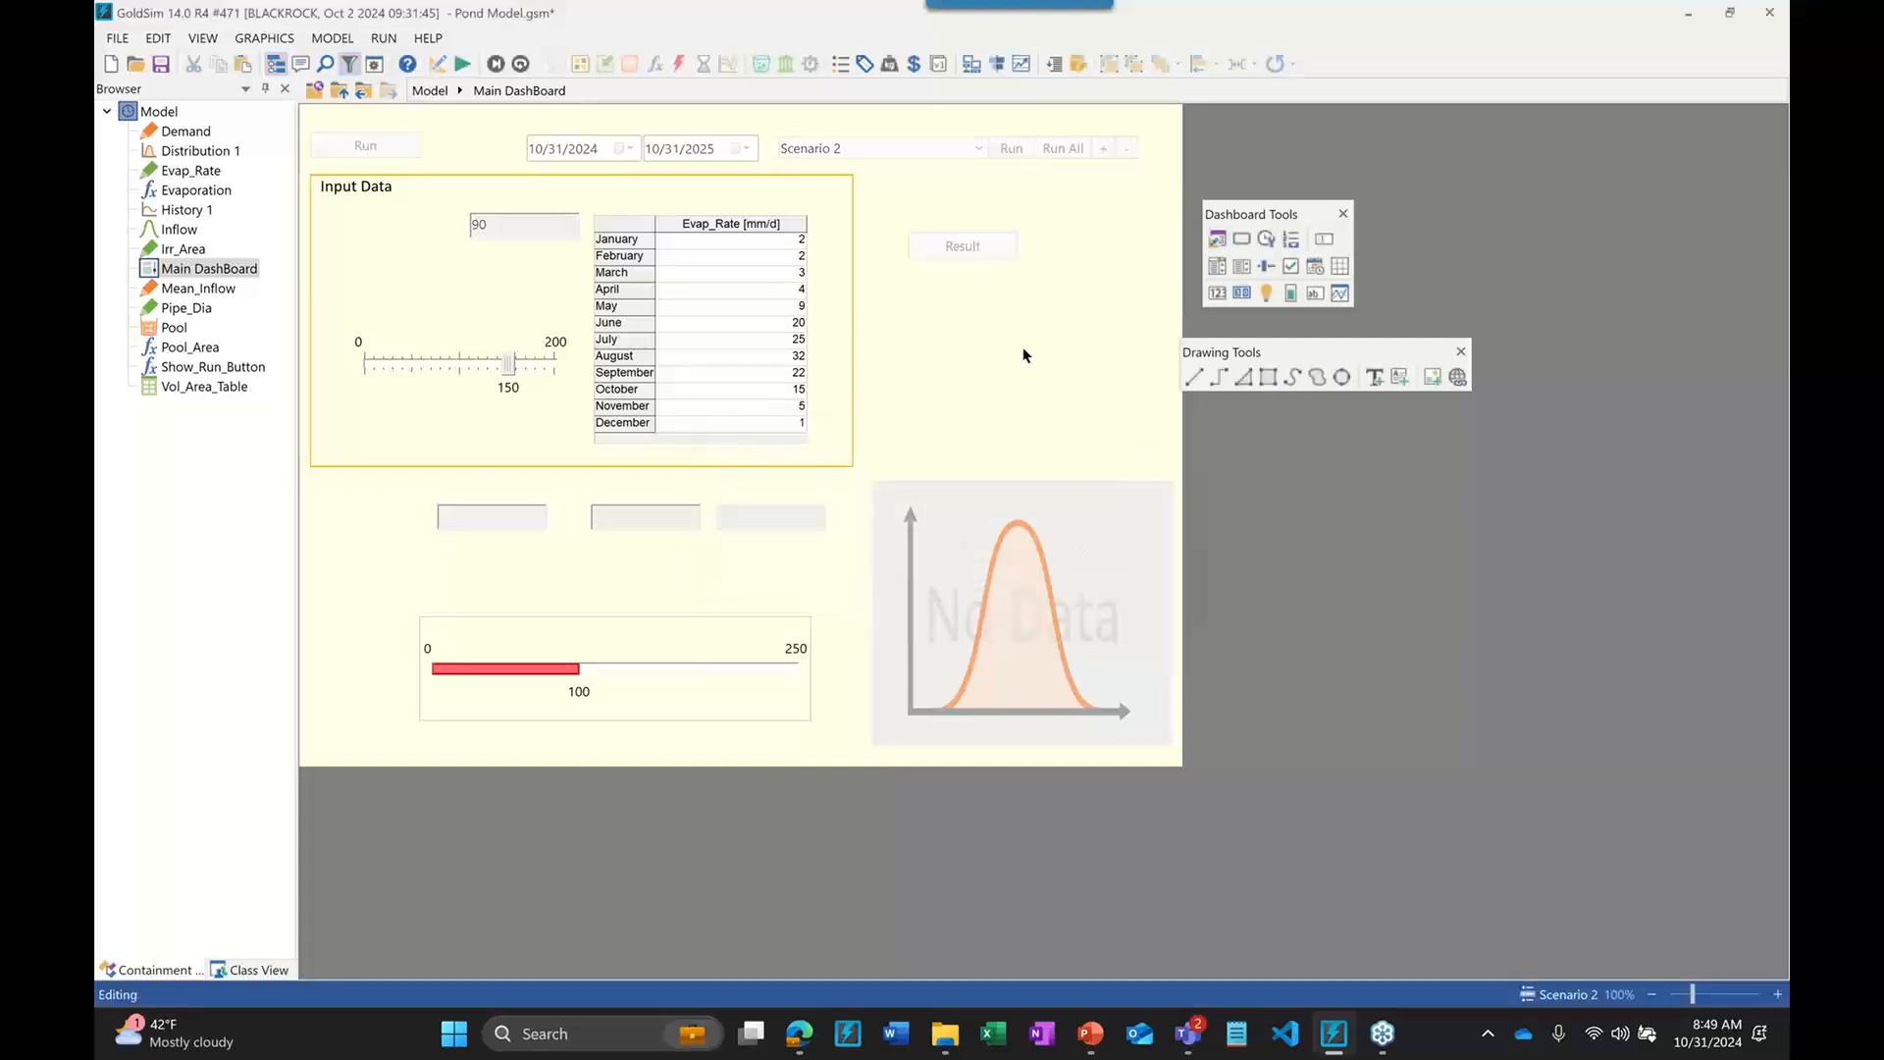
Set the Result button's command to Show Message Box, titled "Help with Data" with the message "Enter data by copy paste"
double_click(1011, 242)
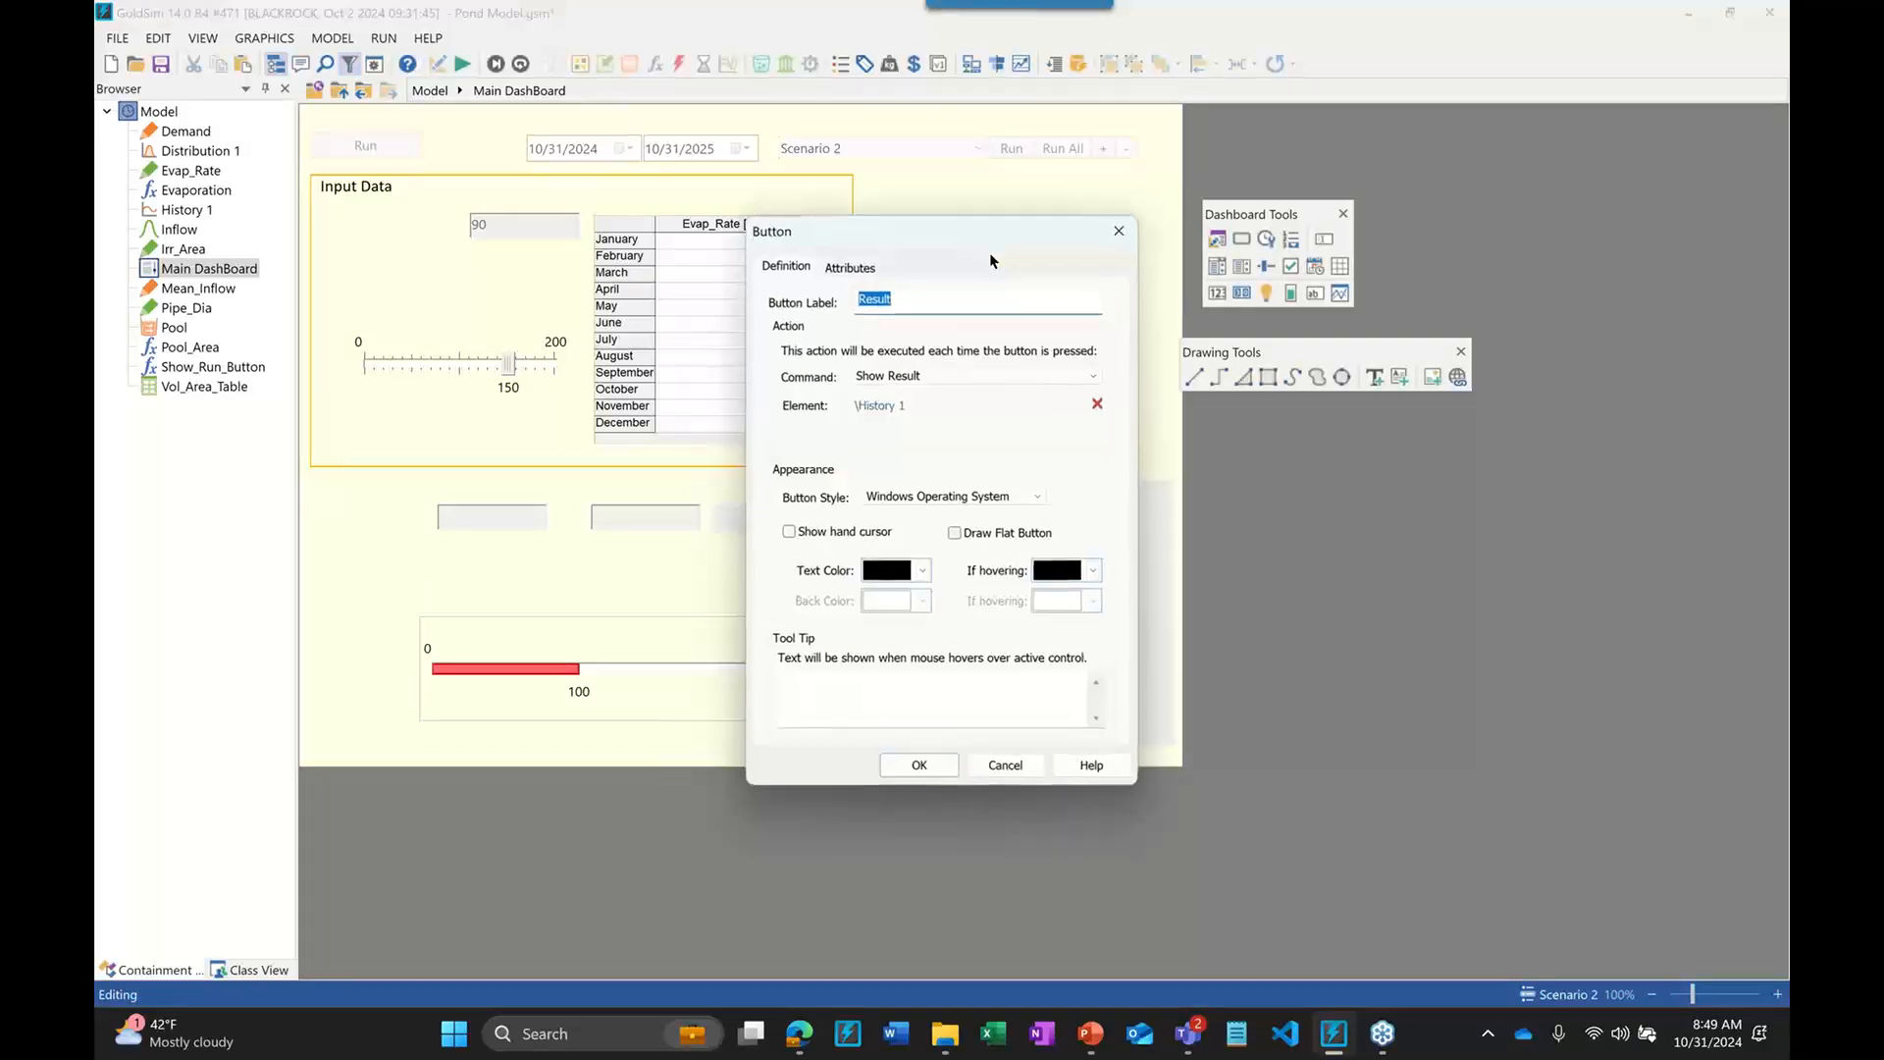
click(950, 375)
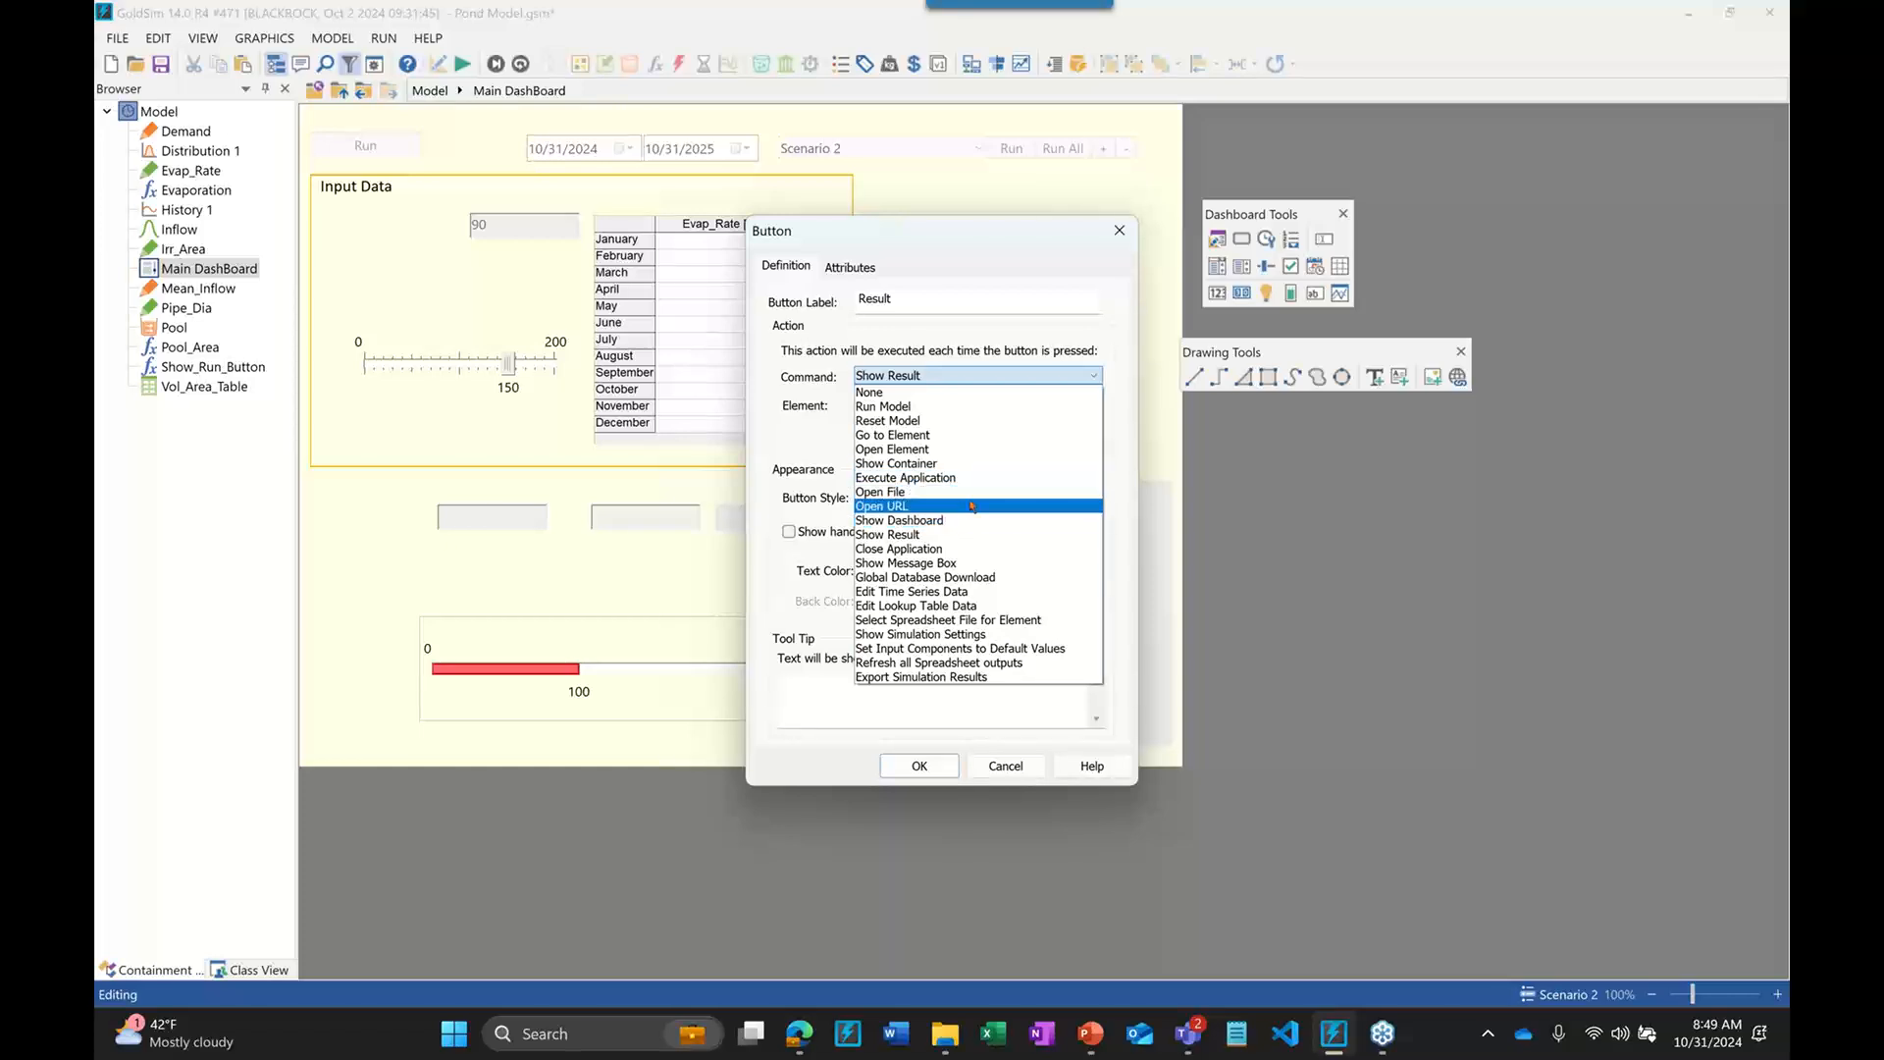
click(1027, 568)
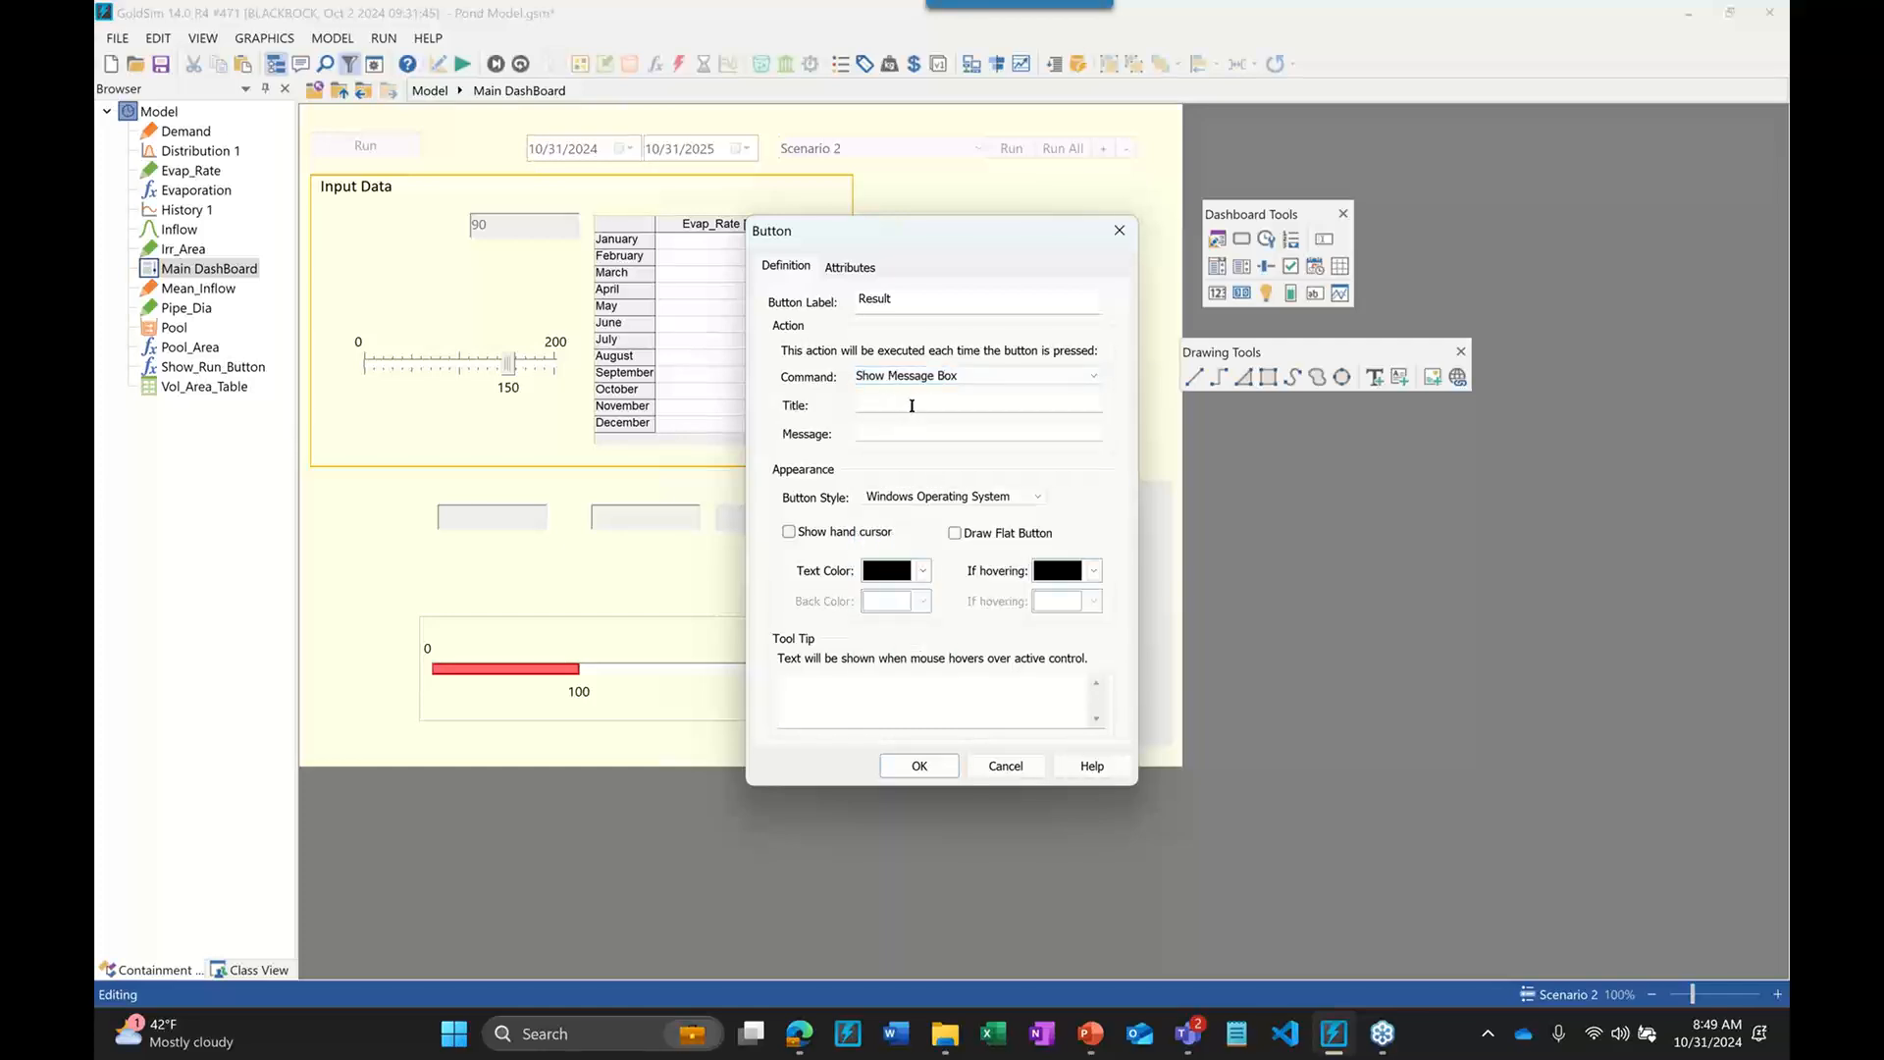
text(Help with Data)
click(887, 431)
text(Enter data by copy paste)
click(919, 765)
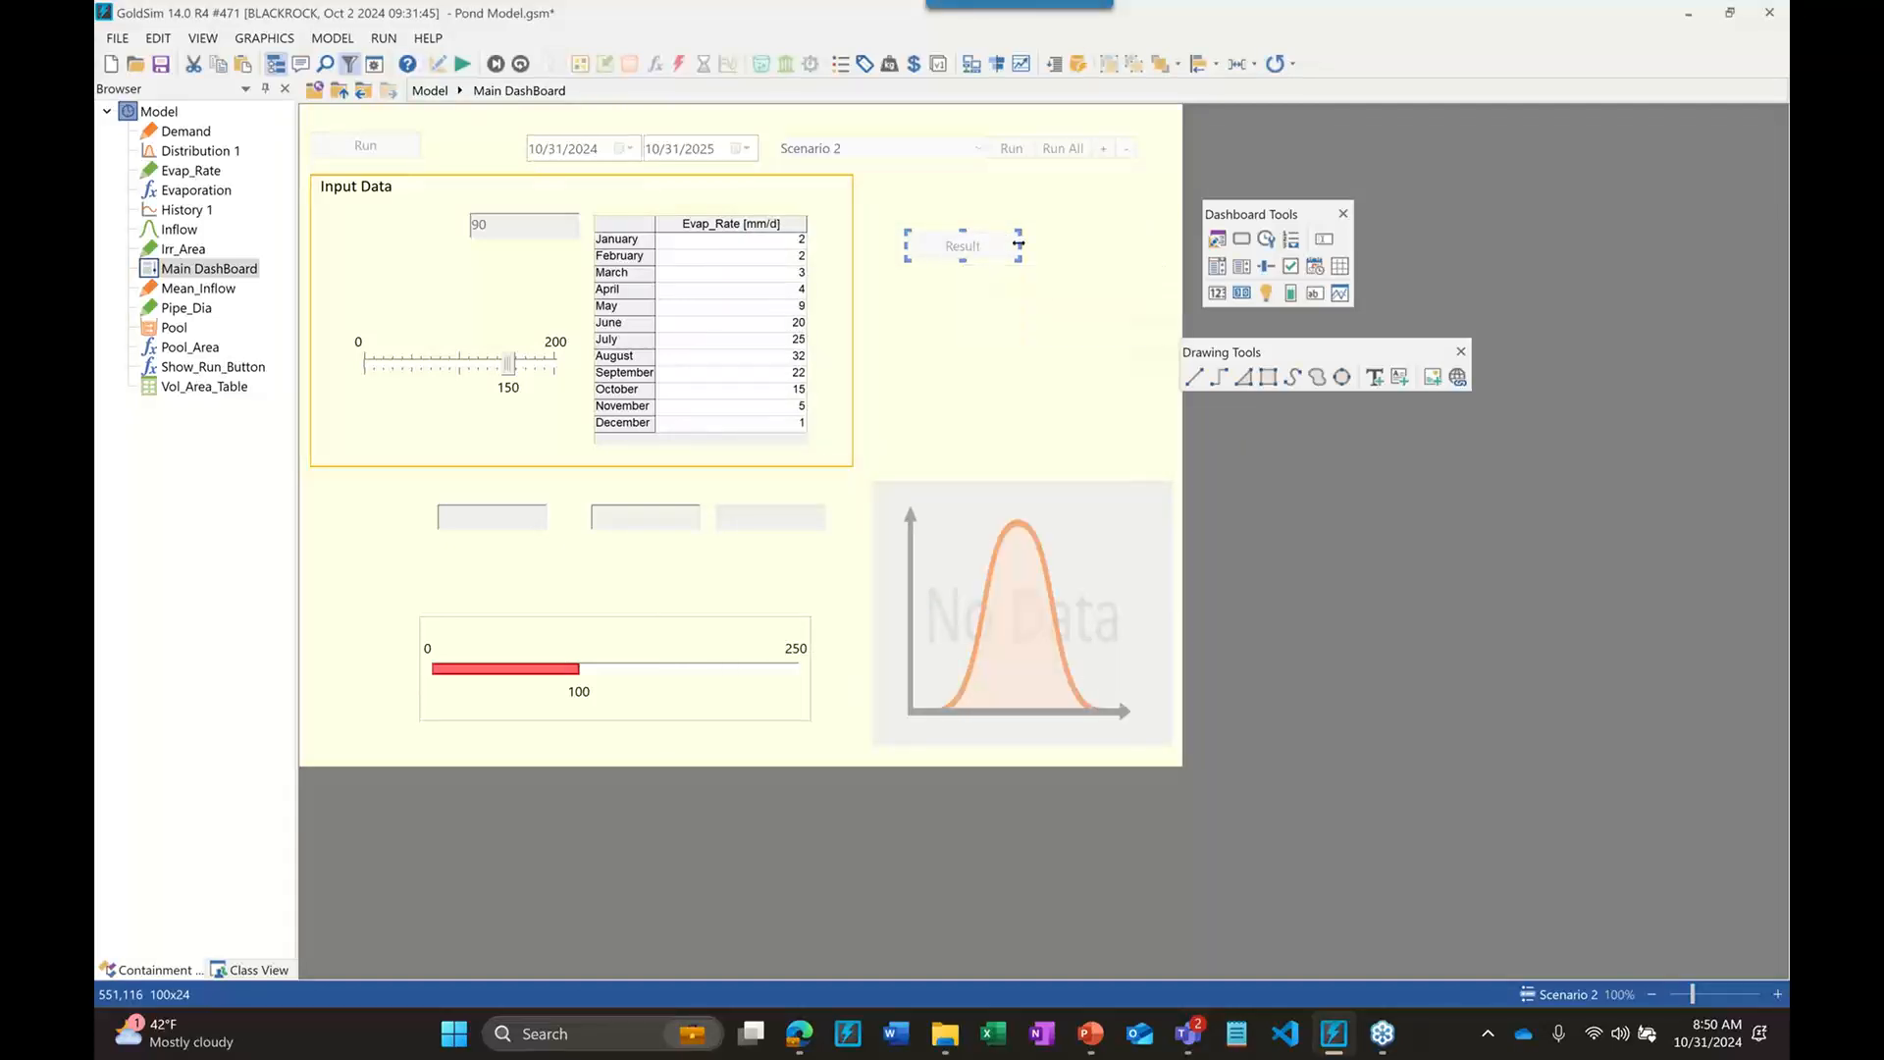
Relabel the Result button "?" and fit it as a small button beside the Evap_Rate table
double_click(984, 248)
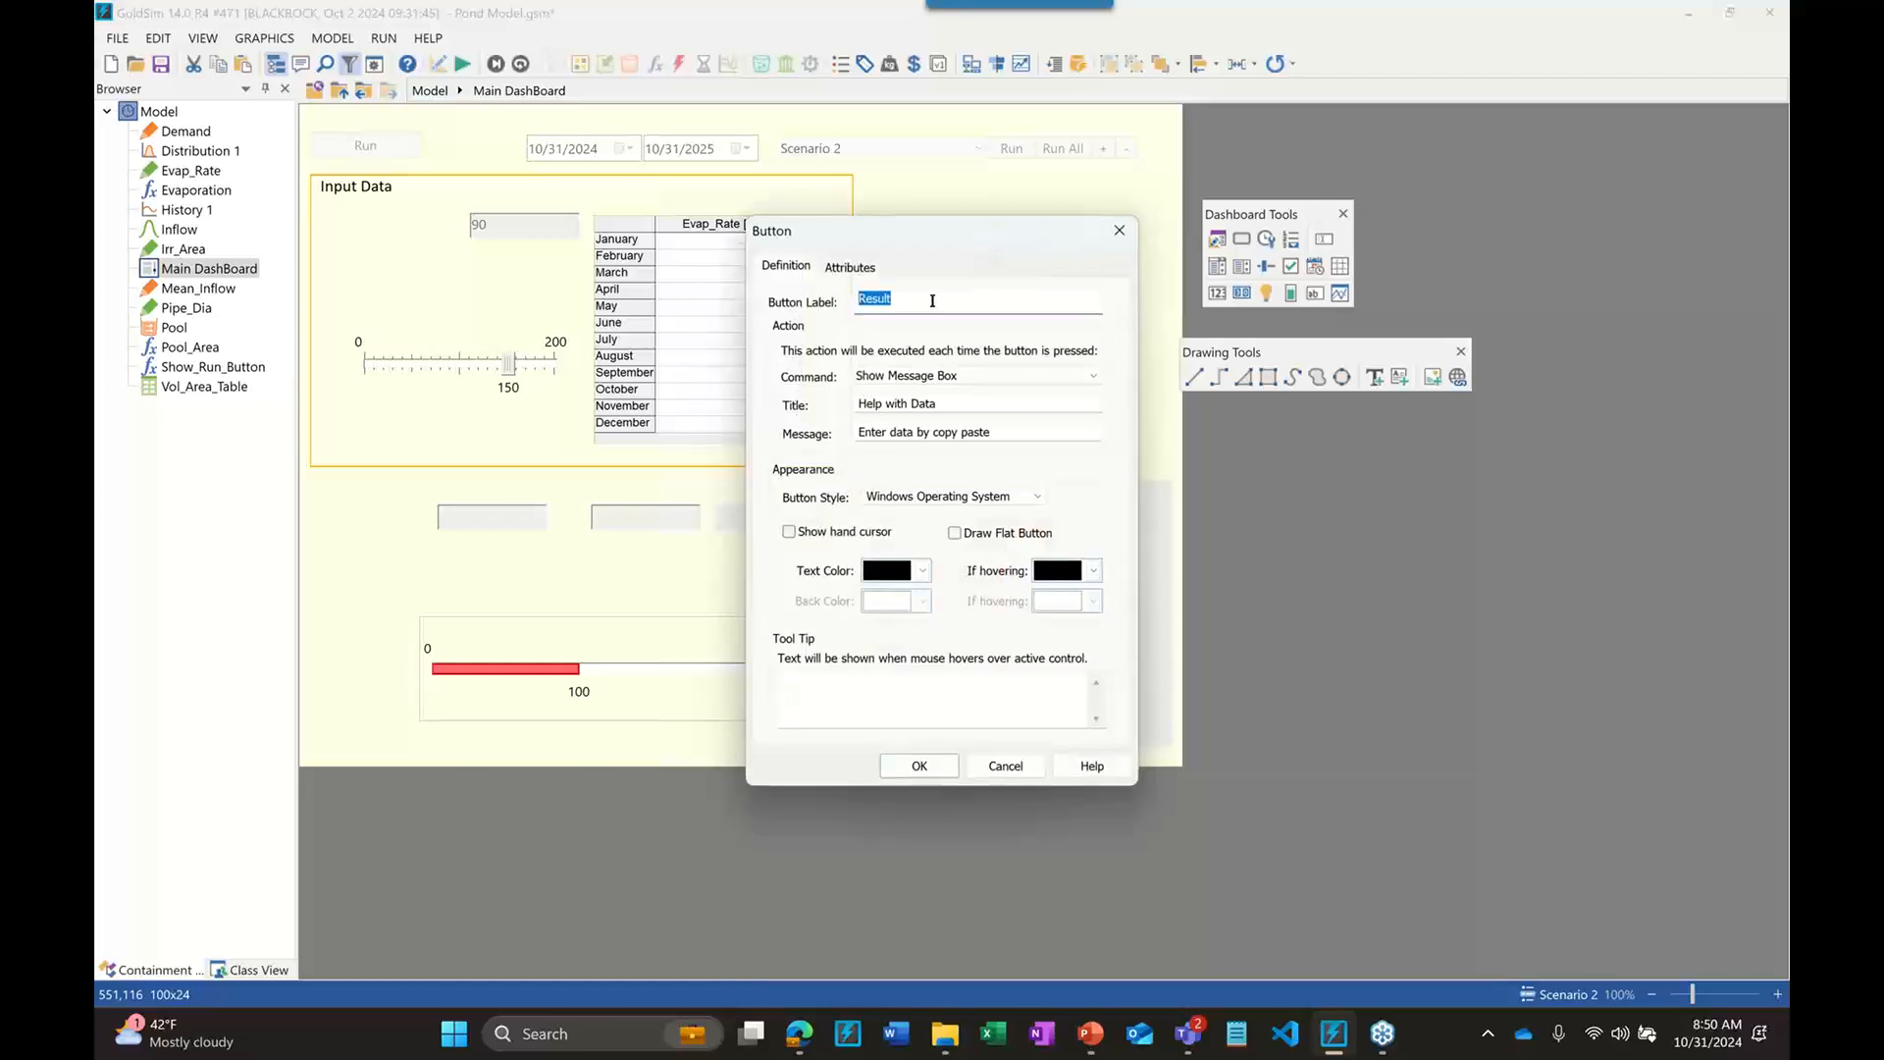
text(?)
click(934, 765)
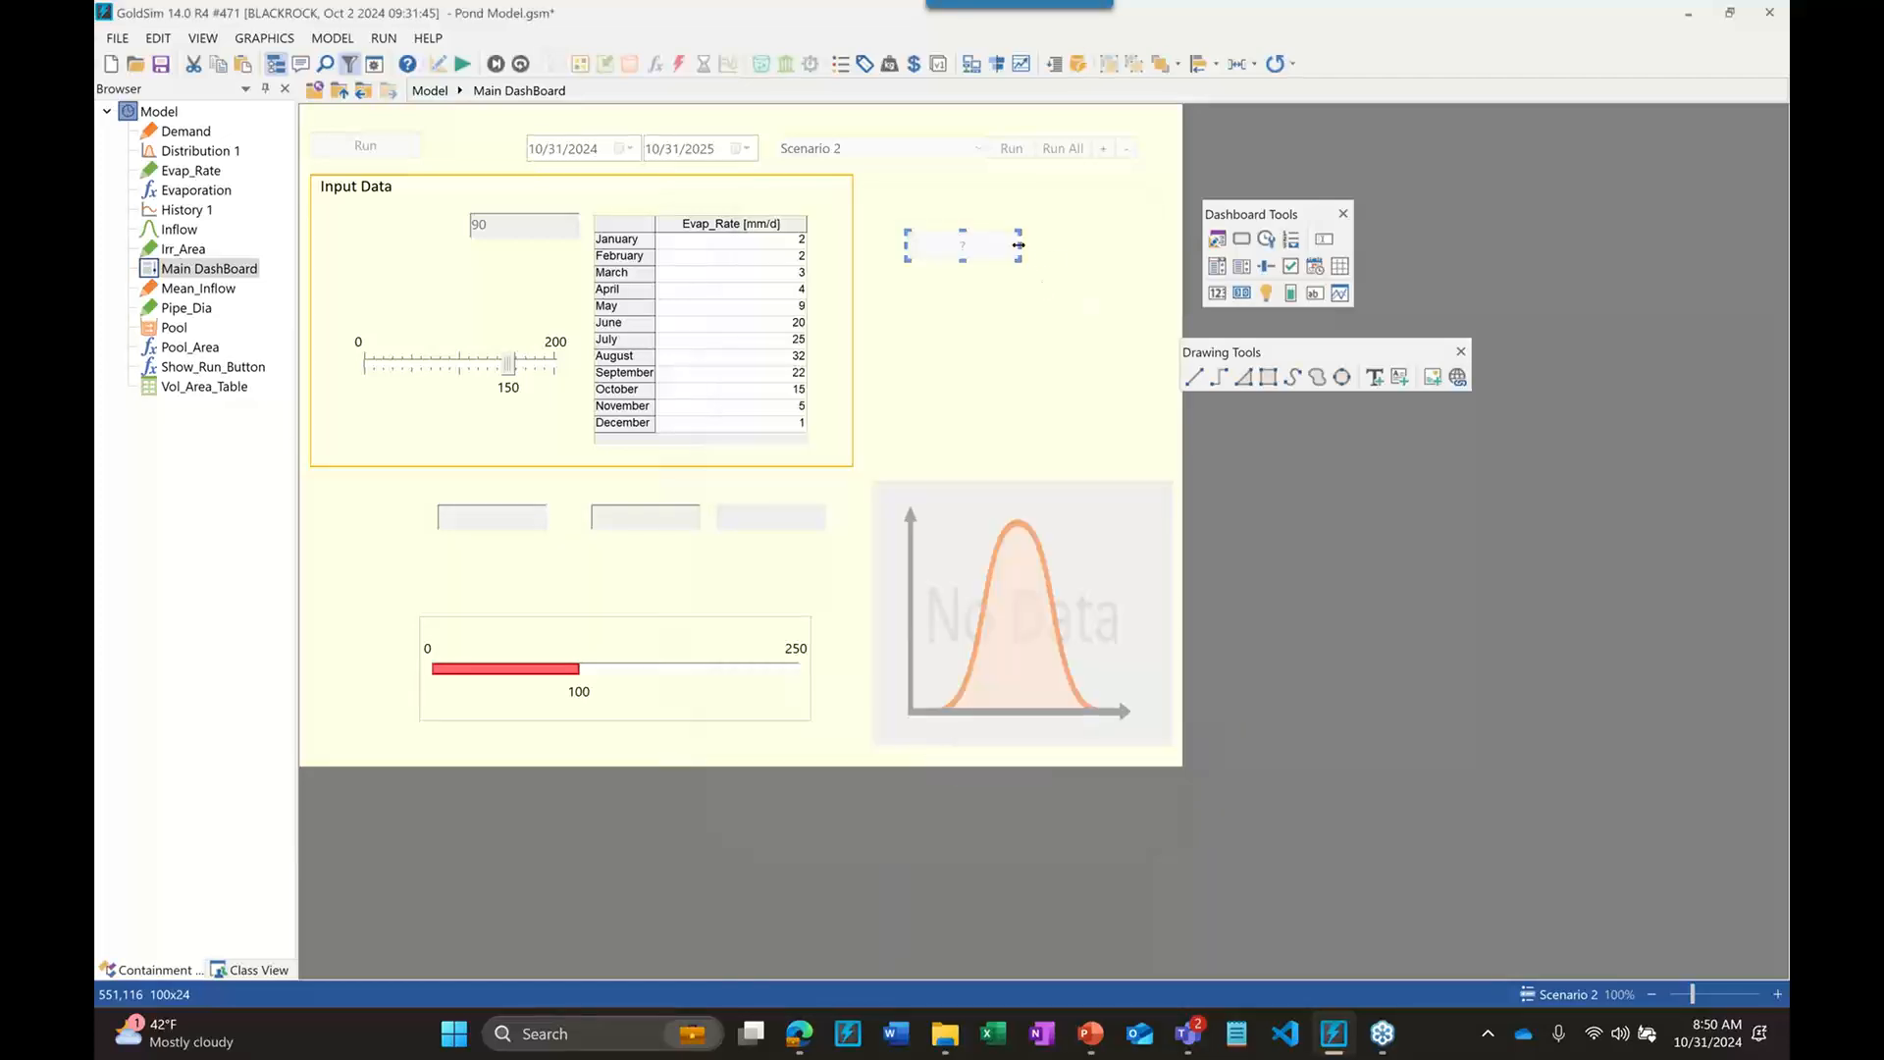
drag(968, 254, 836, 231)
Activate the dashboard controls, test the "?" button's help message, and return to dashboard design mode
key(ctrl+d)
click(841, 227)
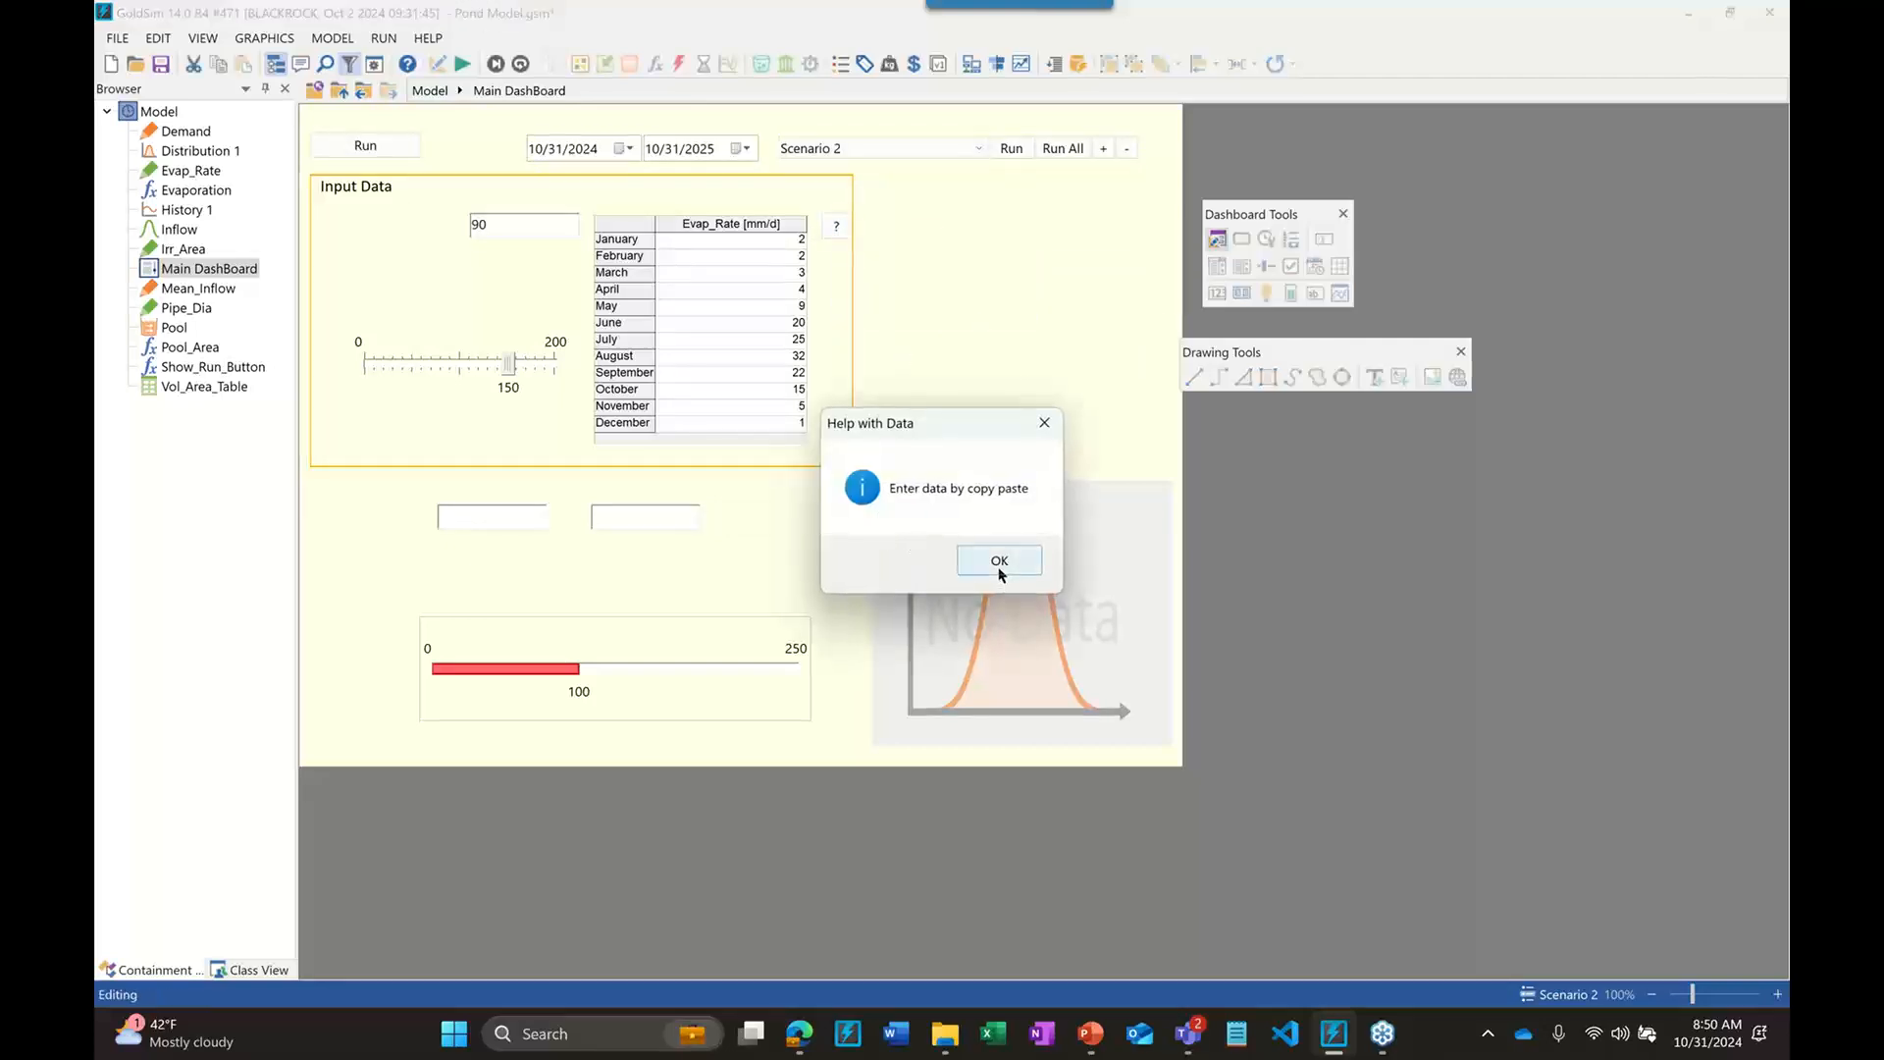
click(999, 565)
key(ctrl+d)
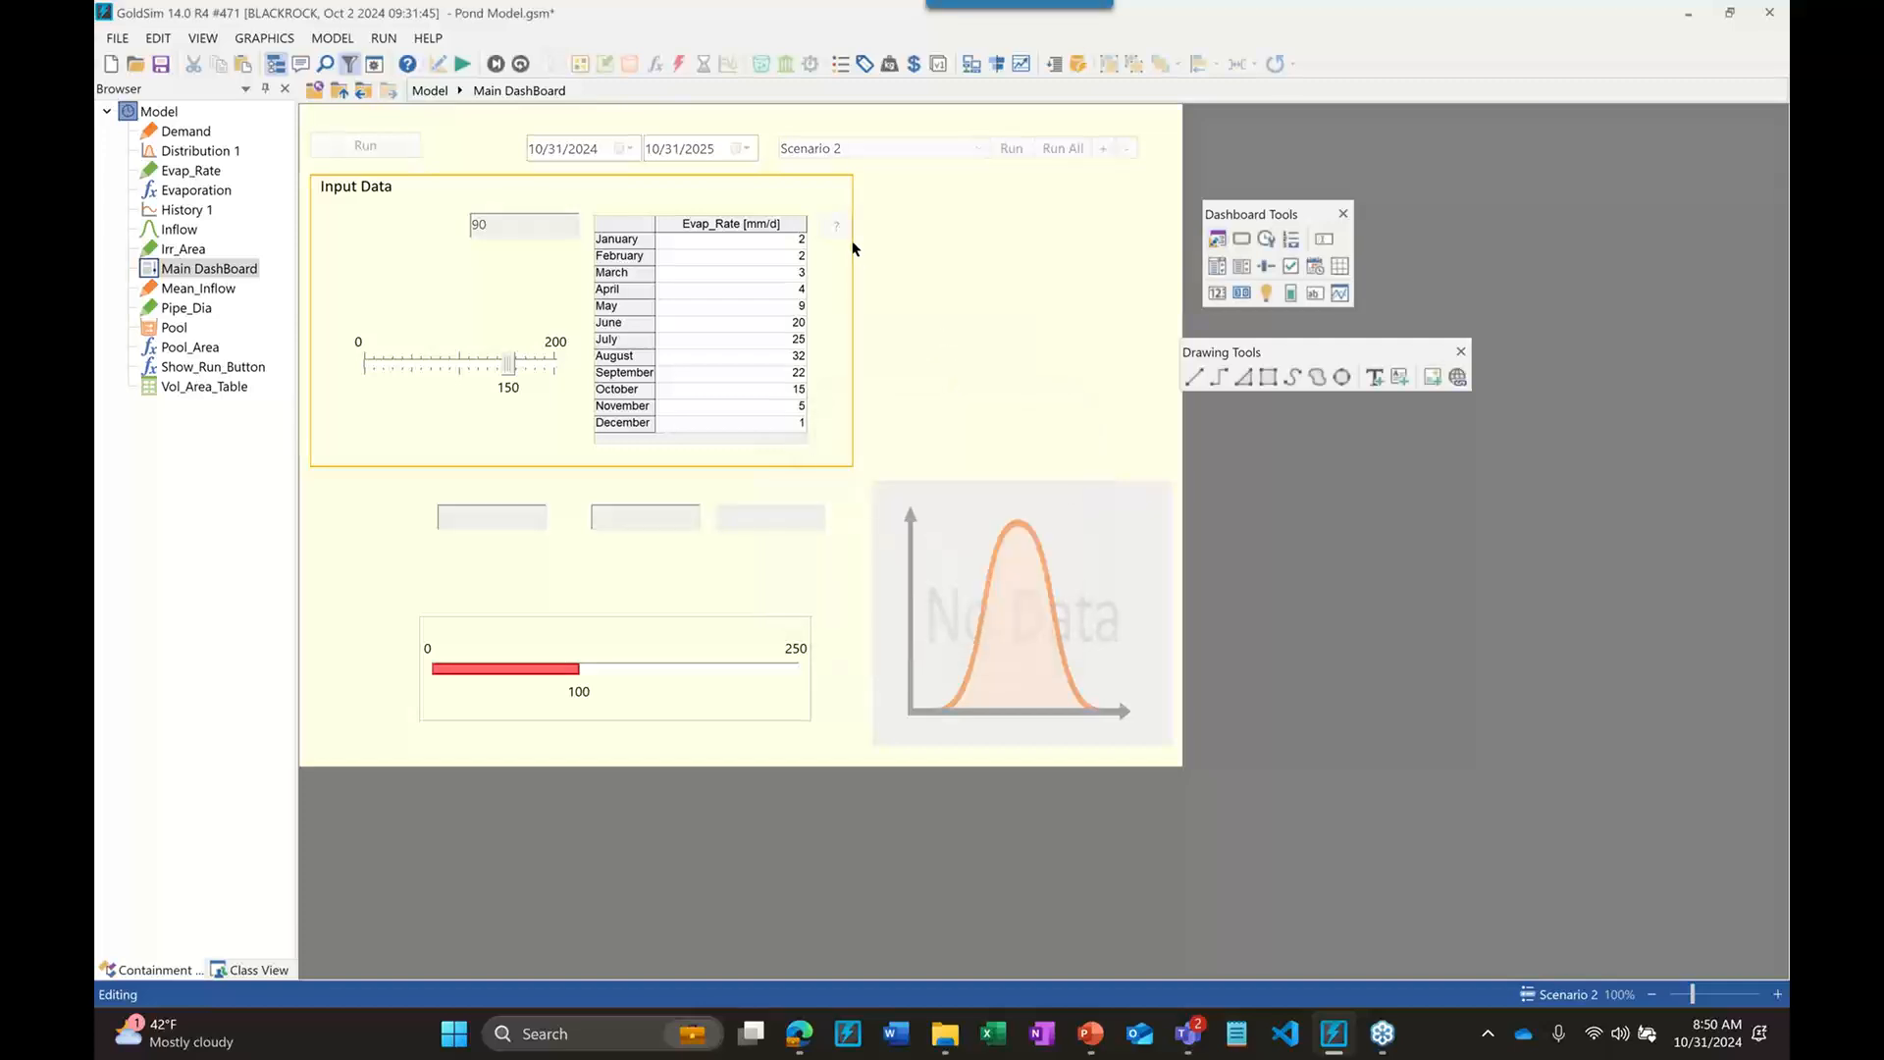
Place the "?" button outside the Input Data box, enlarge it to about 112x29, and relabel it "Results"
drag(850, 238, 1011, 246)
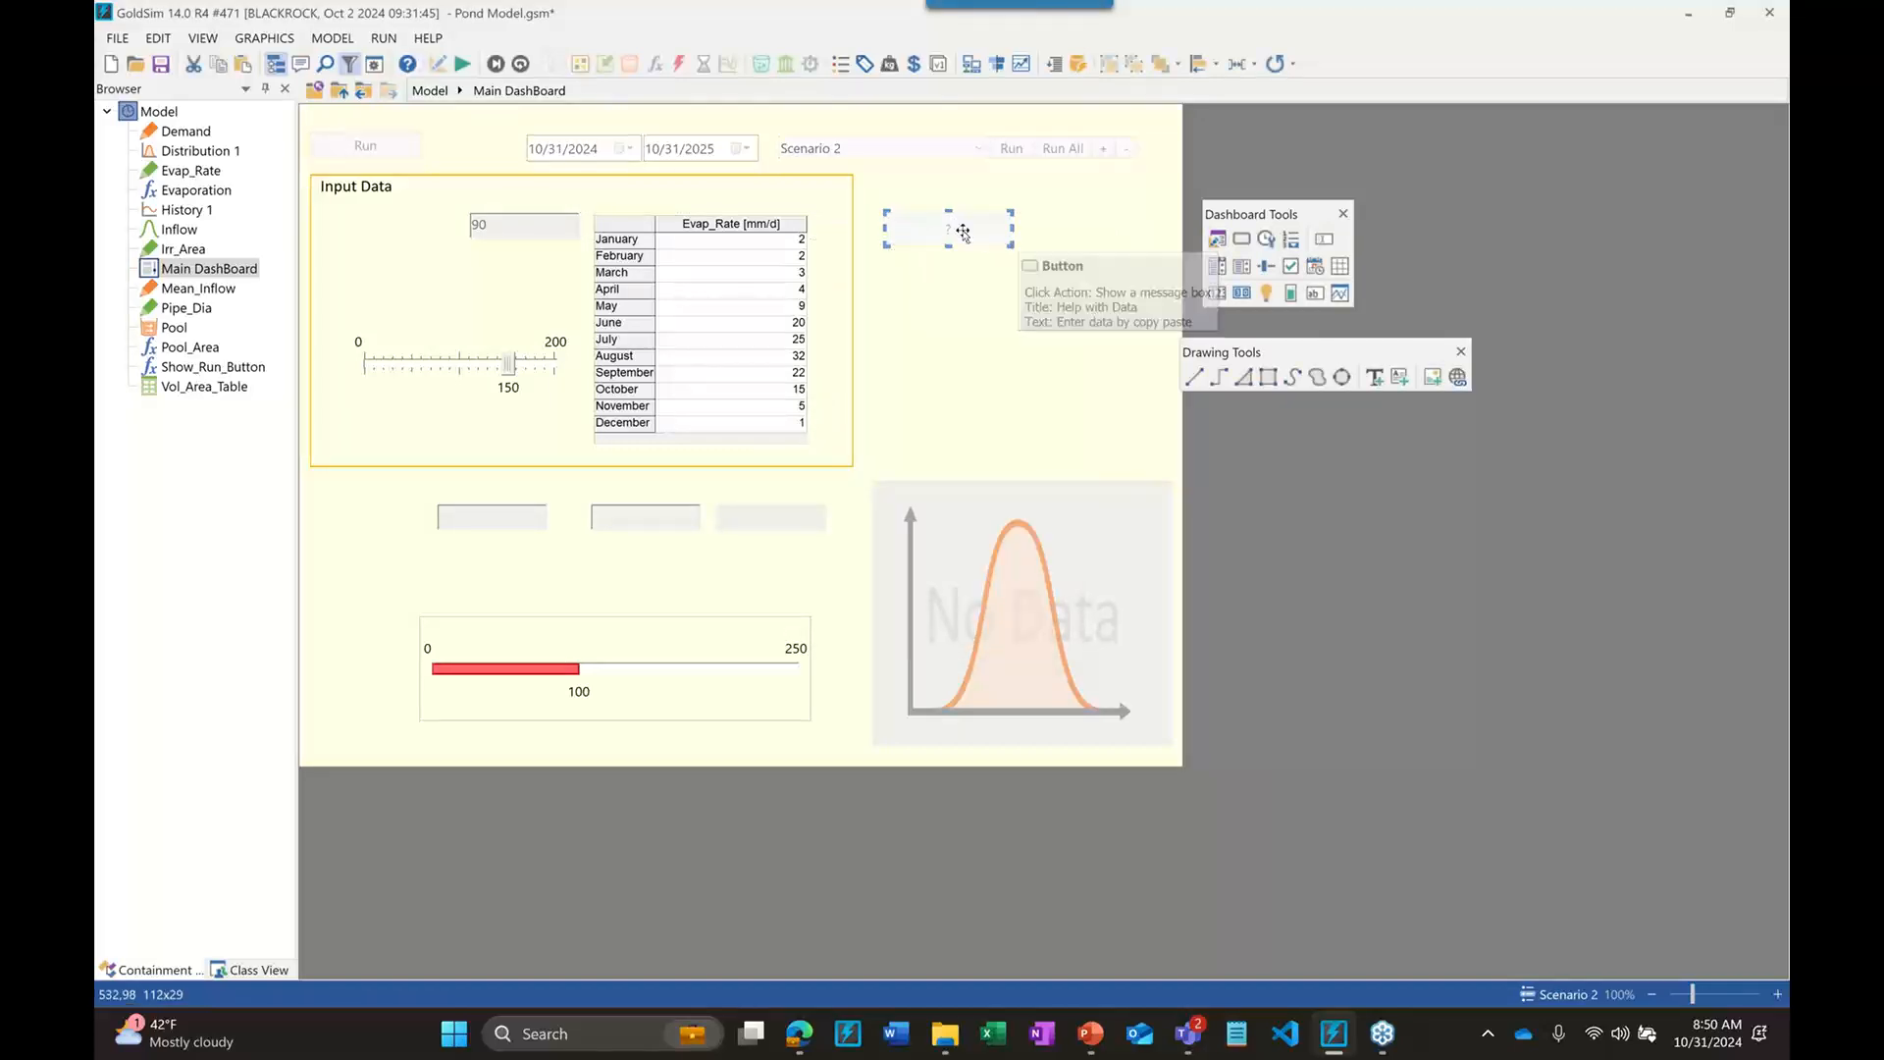
double_click(960, 228)
text(RE)
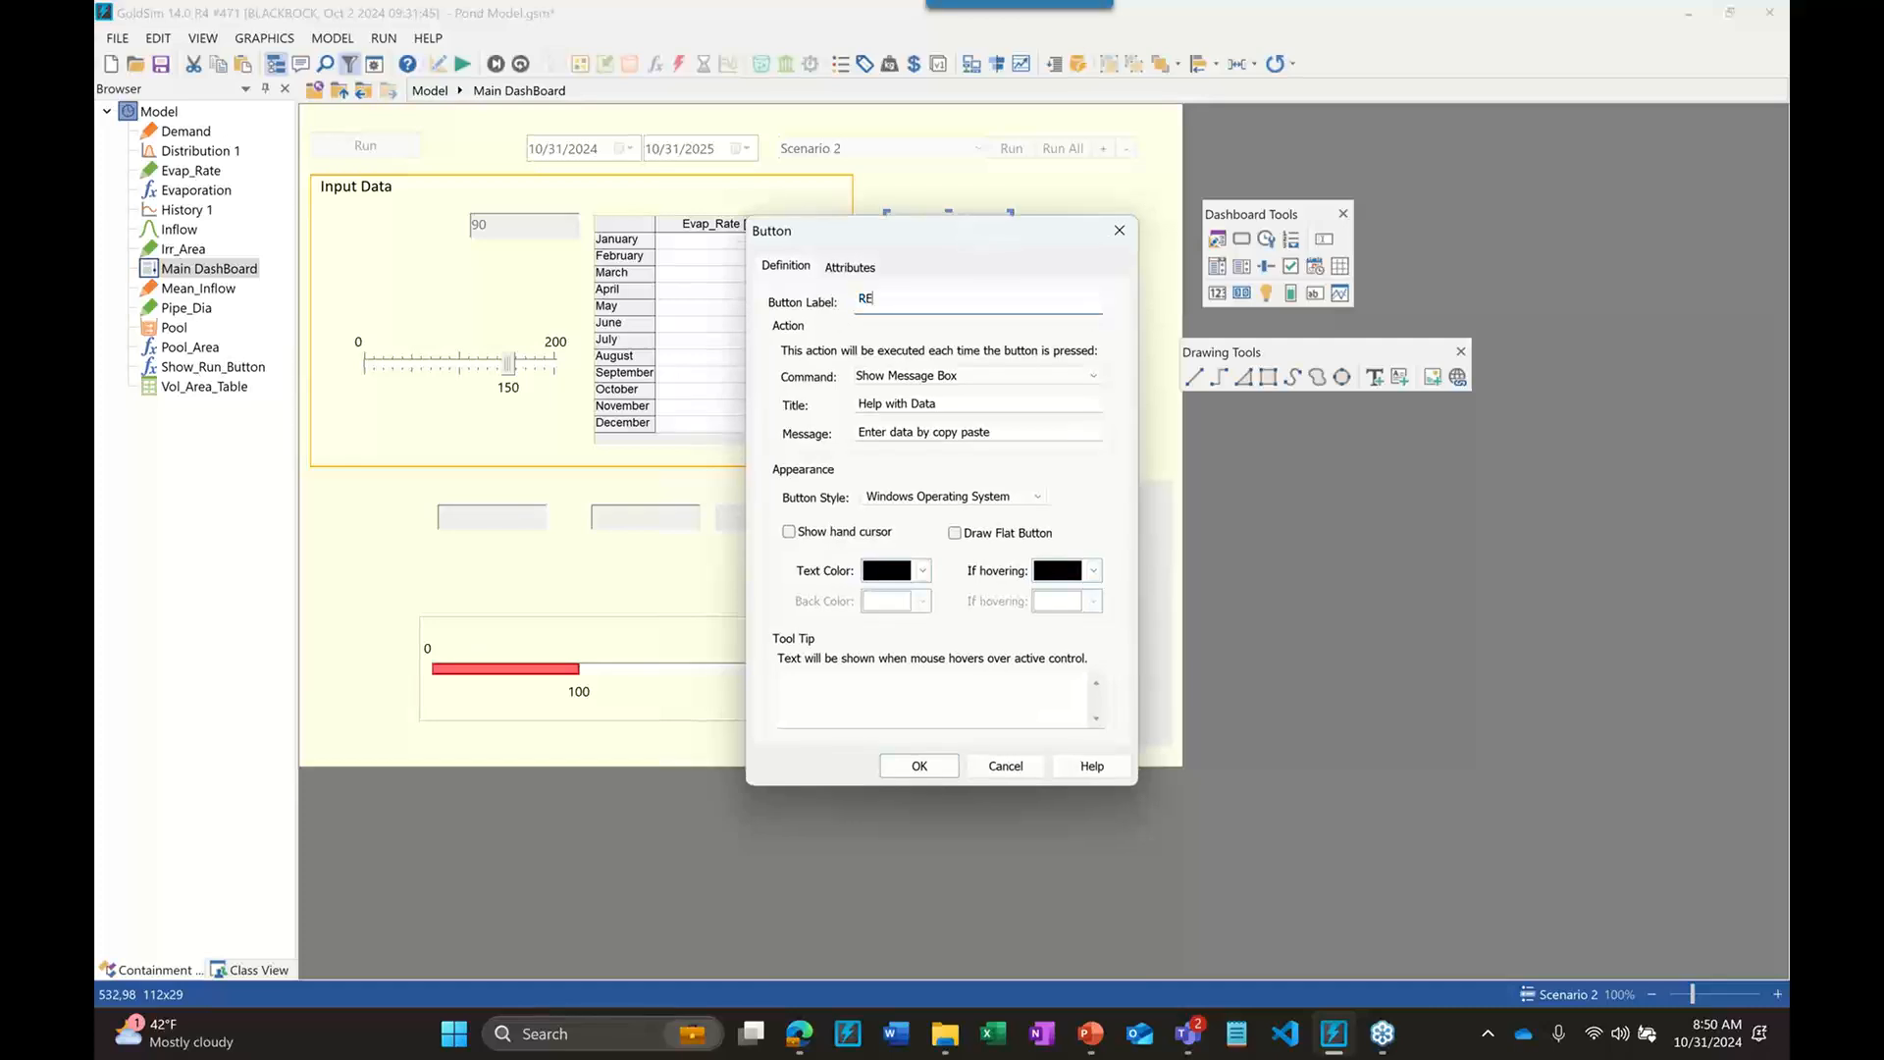
text(sults)
Set the Results button's command to Edit Lookup Table Data, linked to the Vol_Area_Table element
click(889, 379)
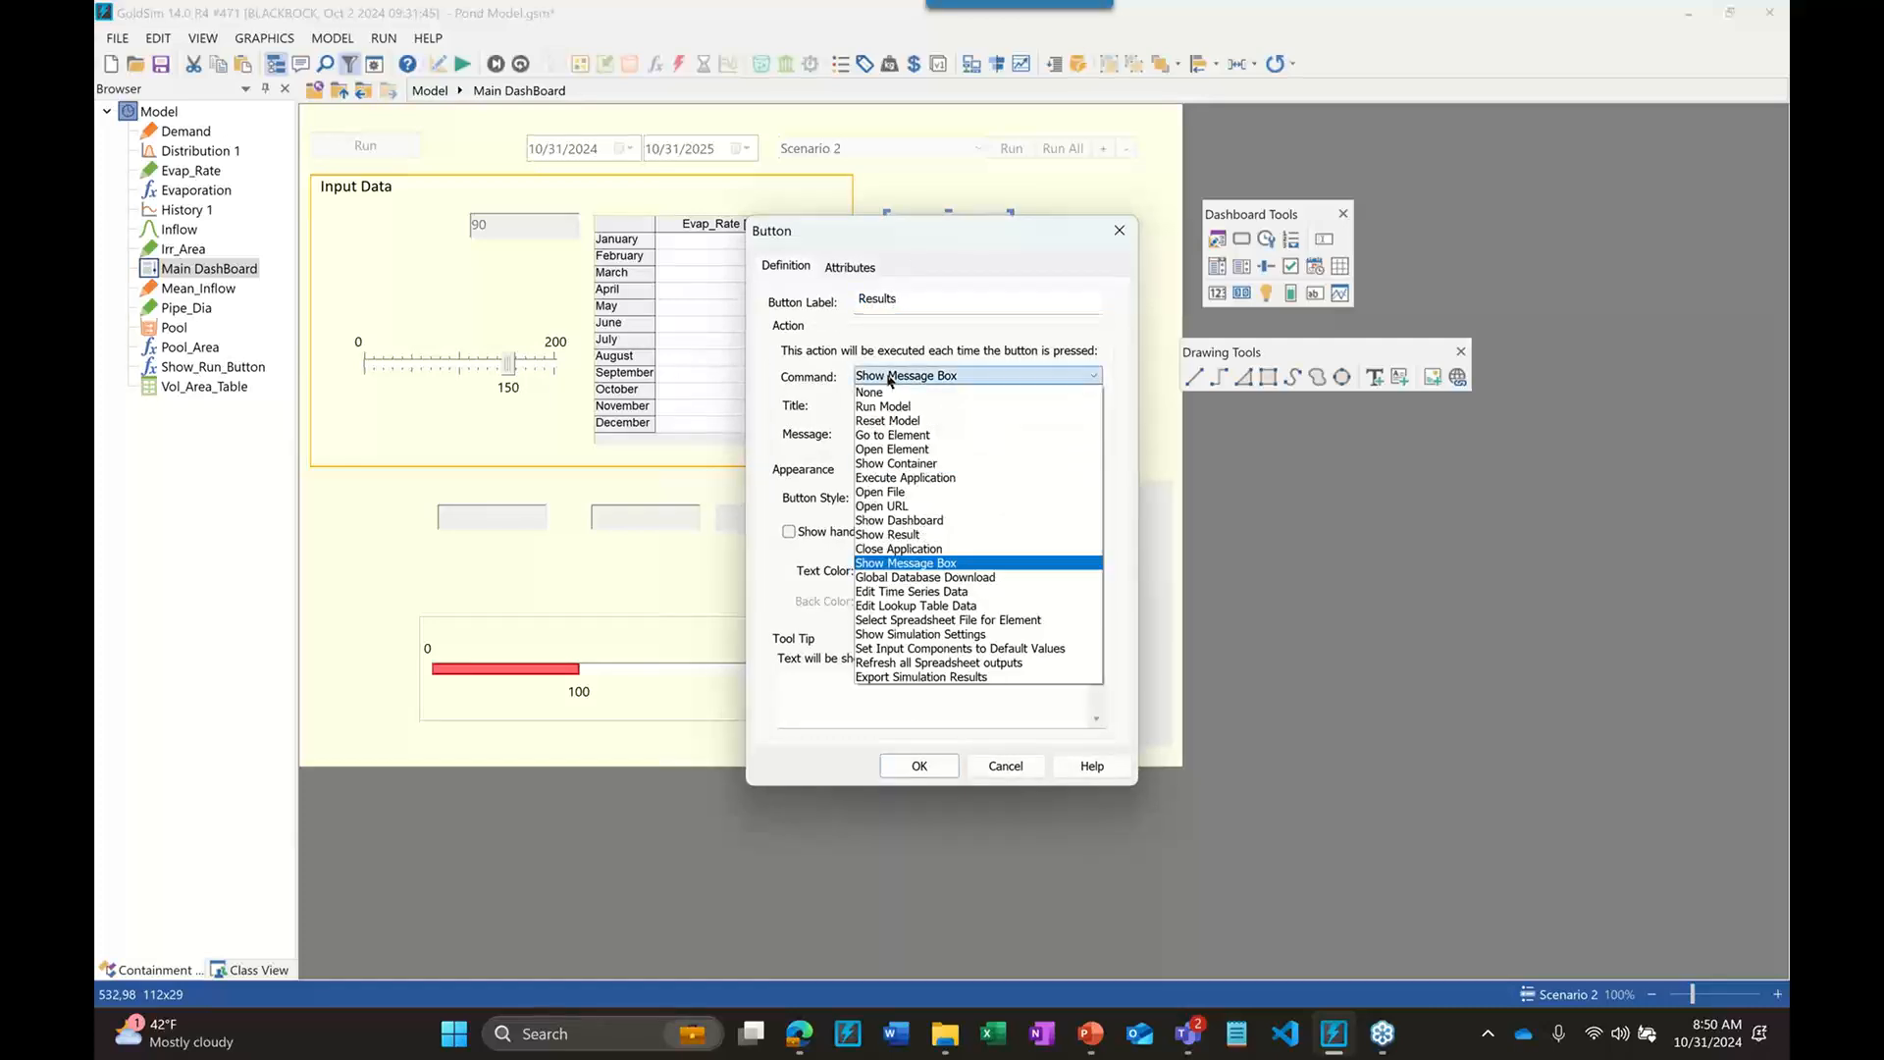
click(893, 379)
click(910, 376)
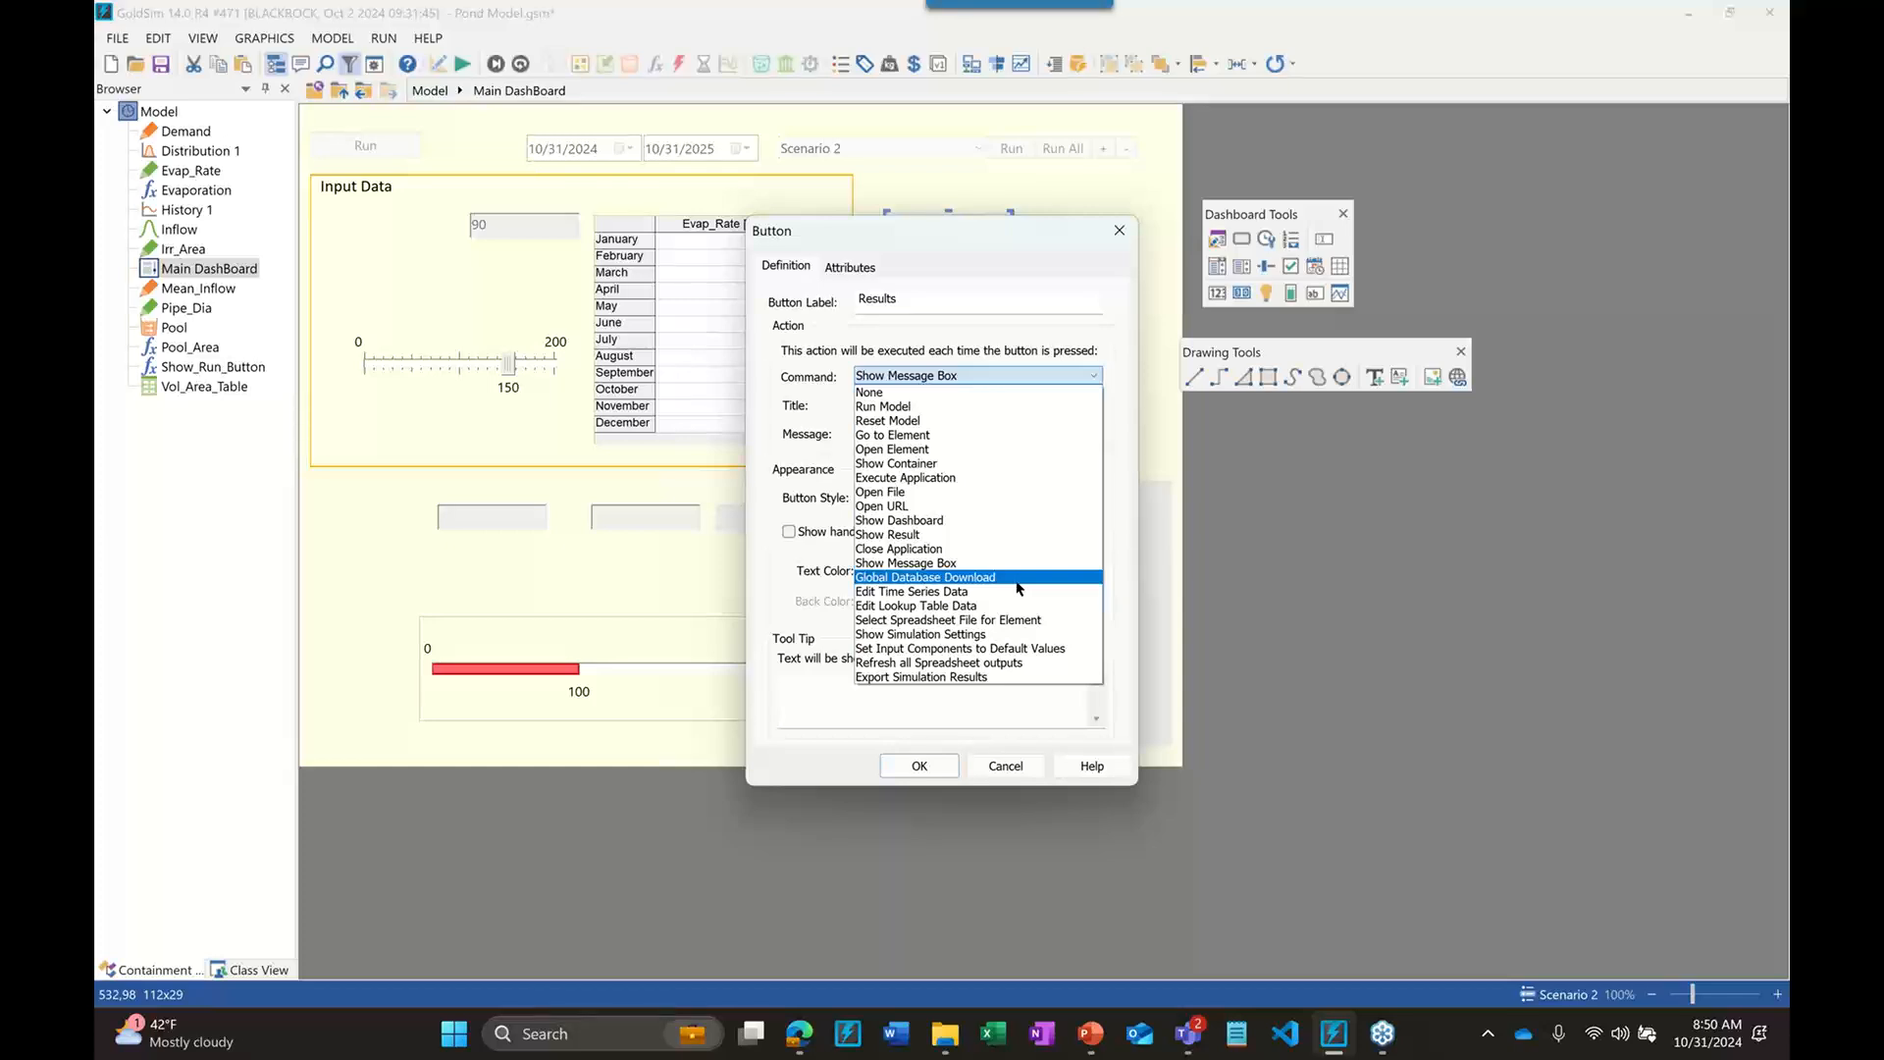
click(969, 605)
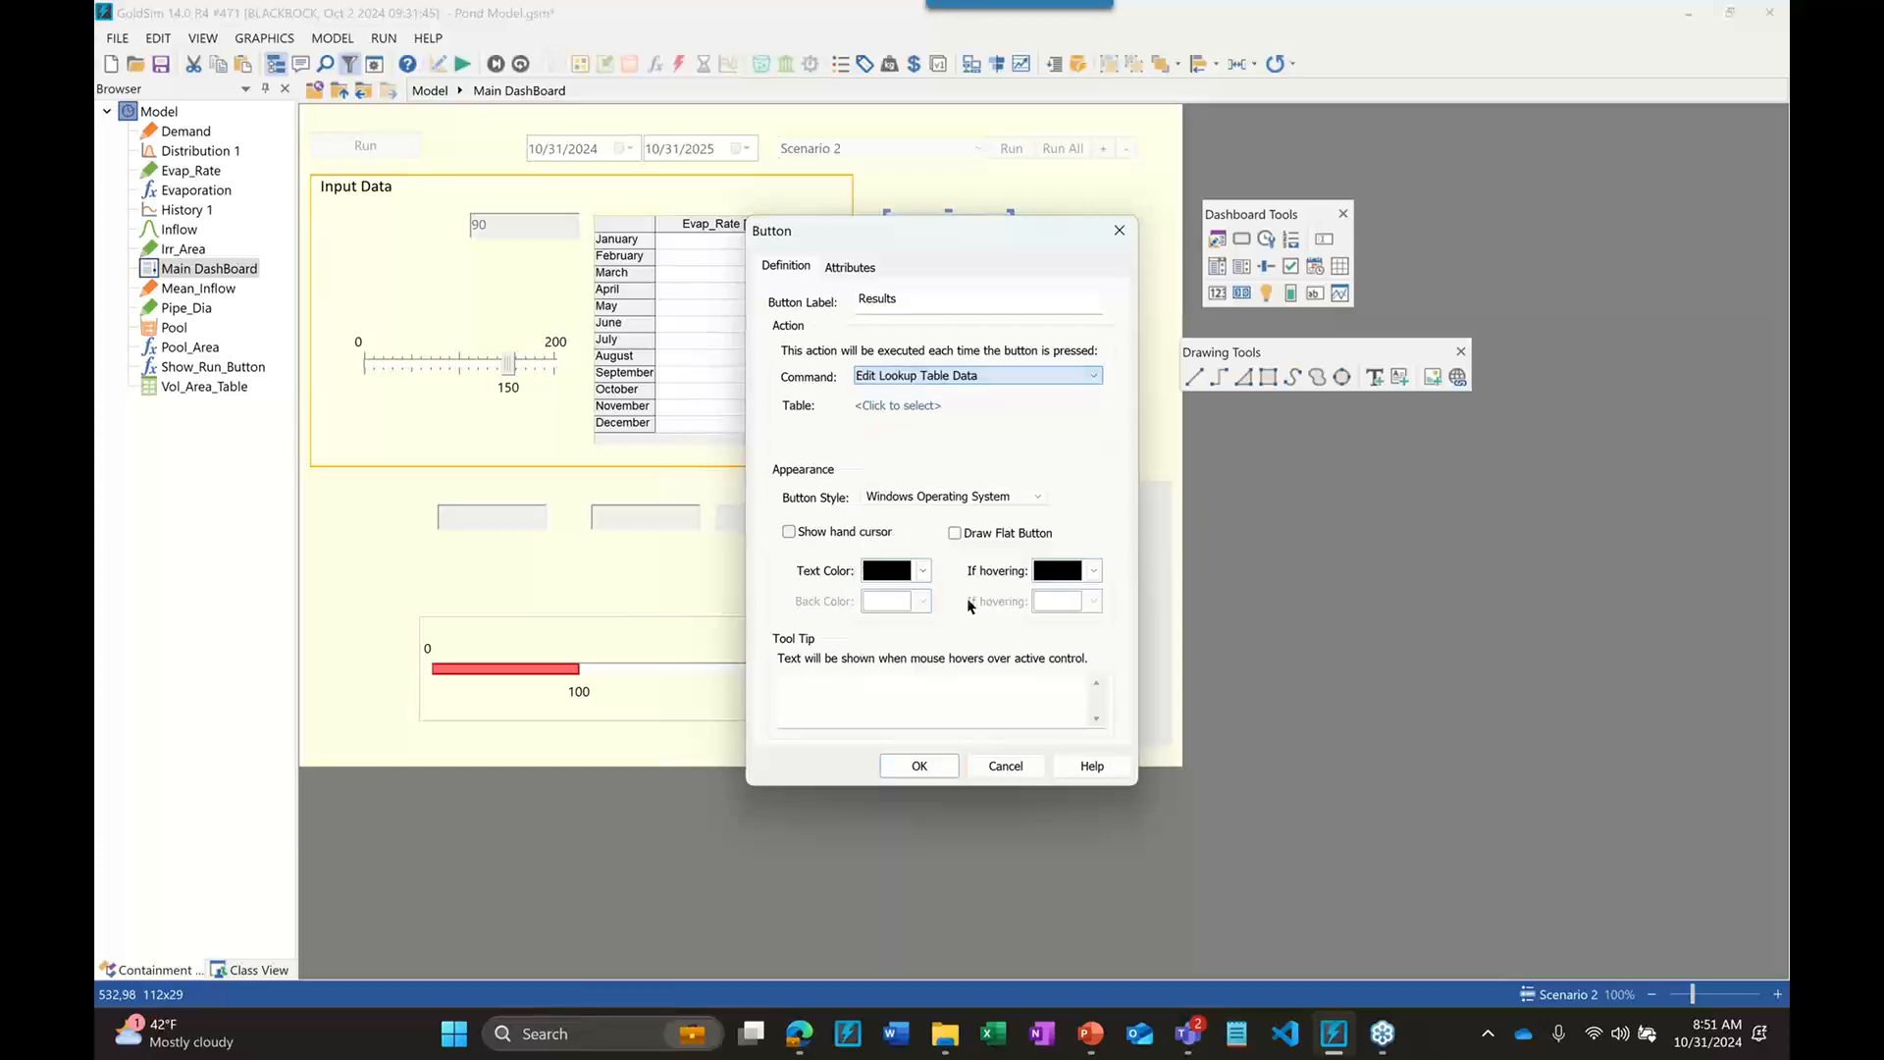
click(907, 410)
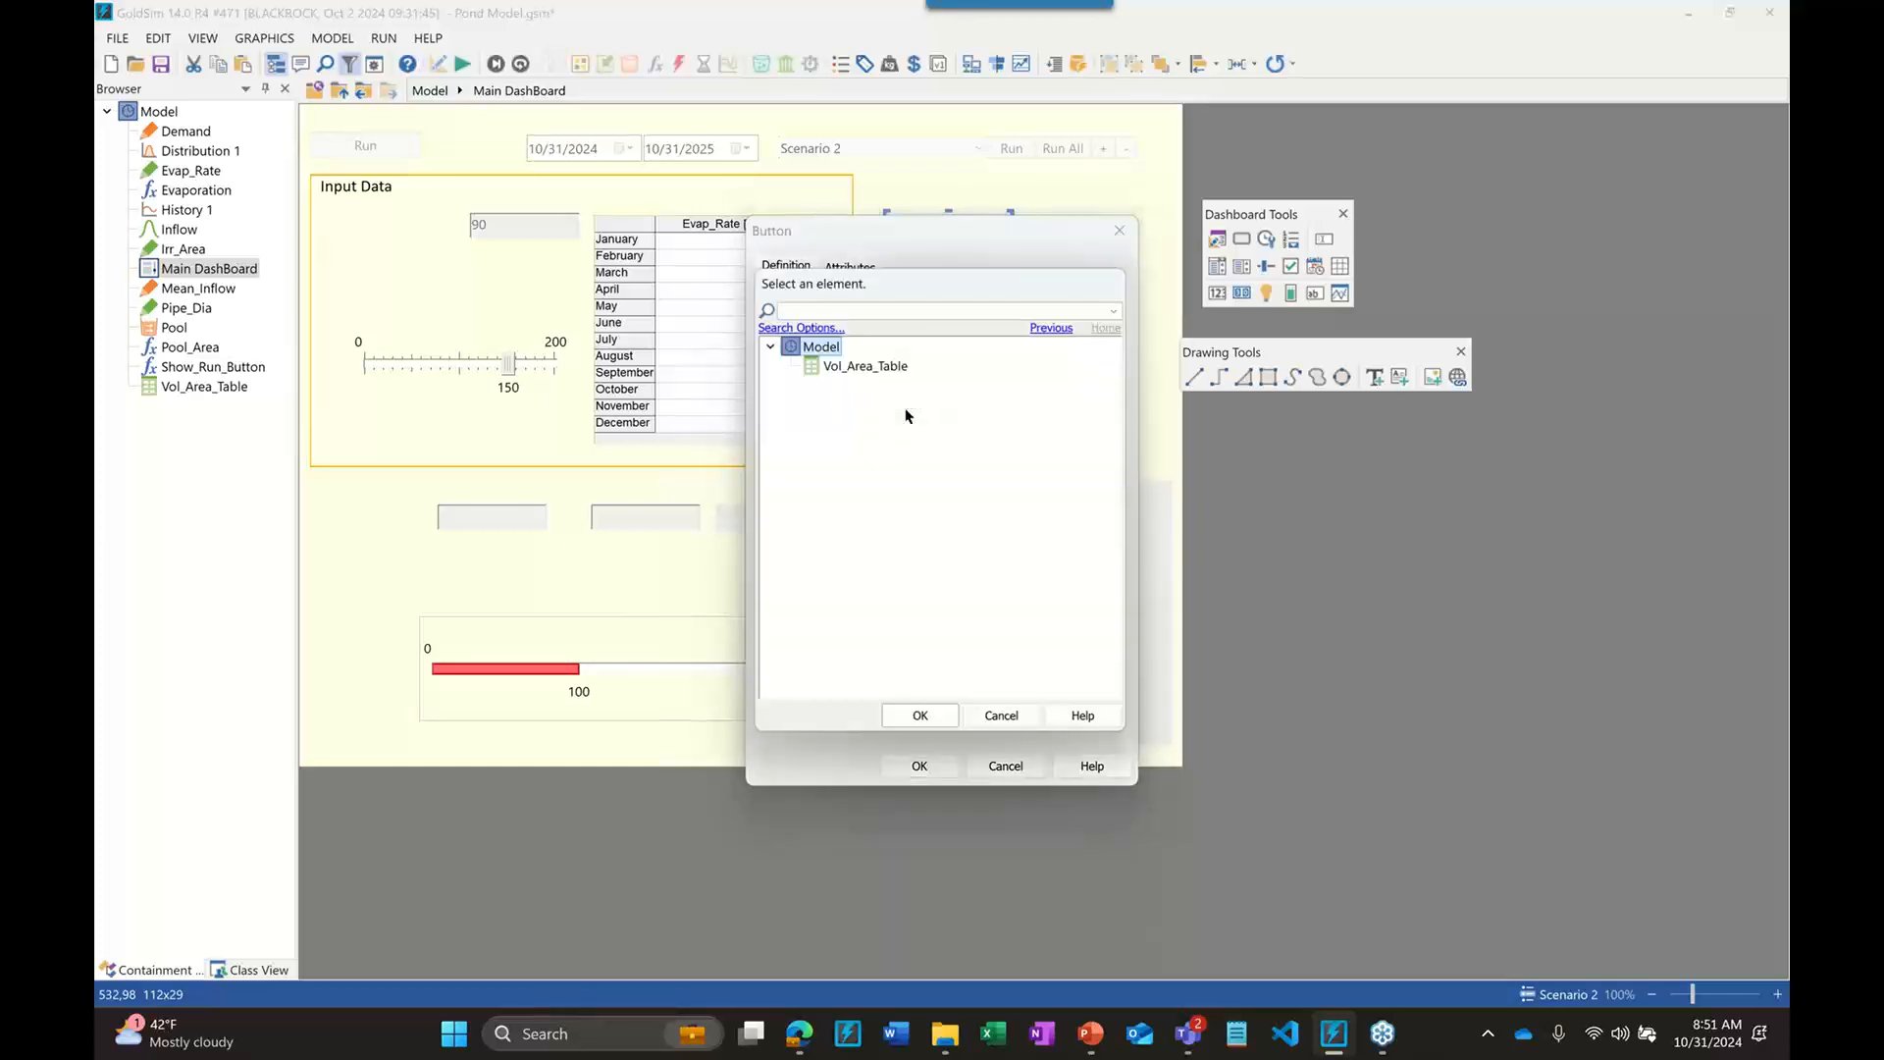
double_click(873, 366)
click(892, 766)
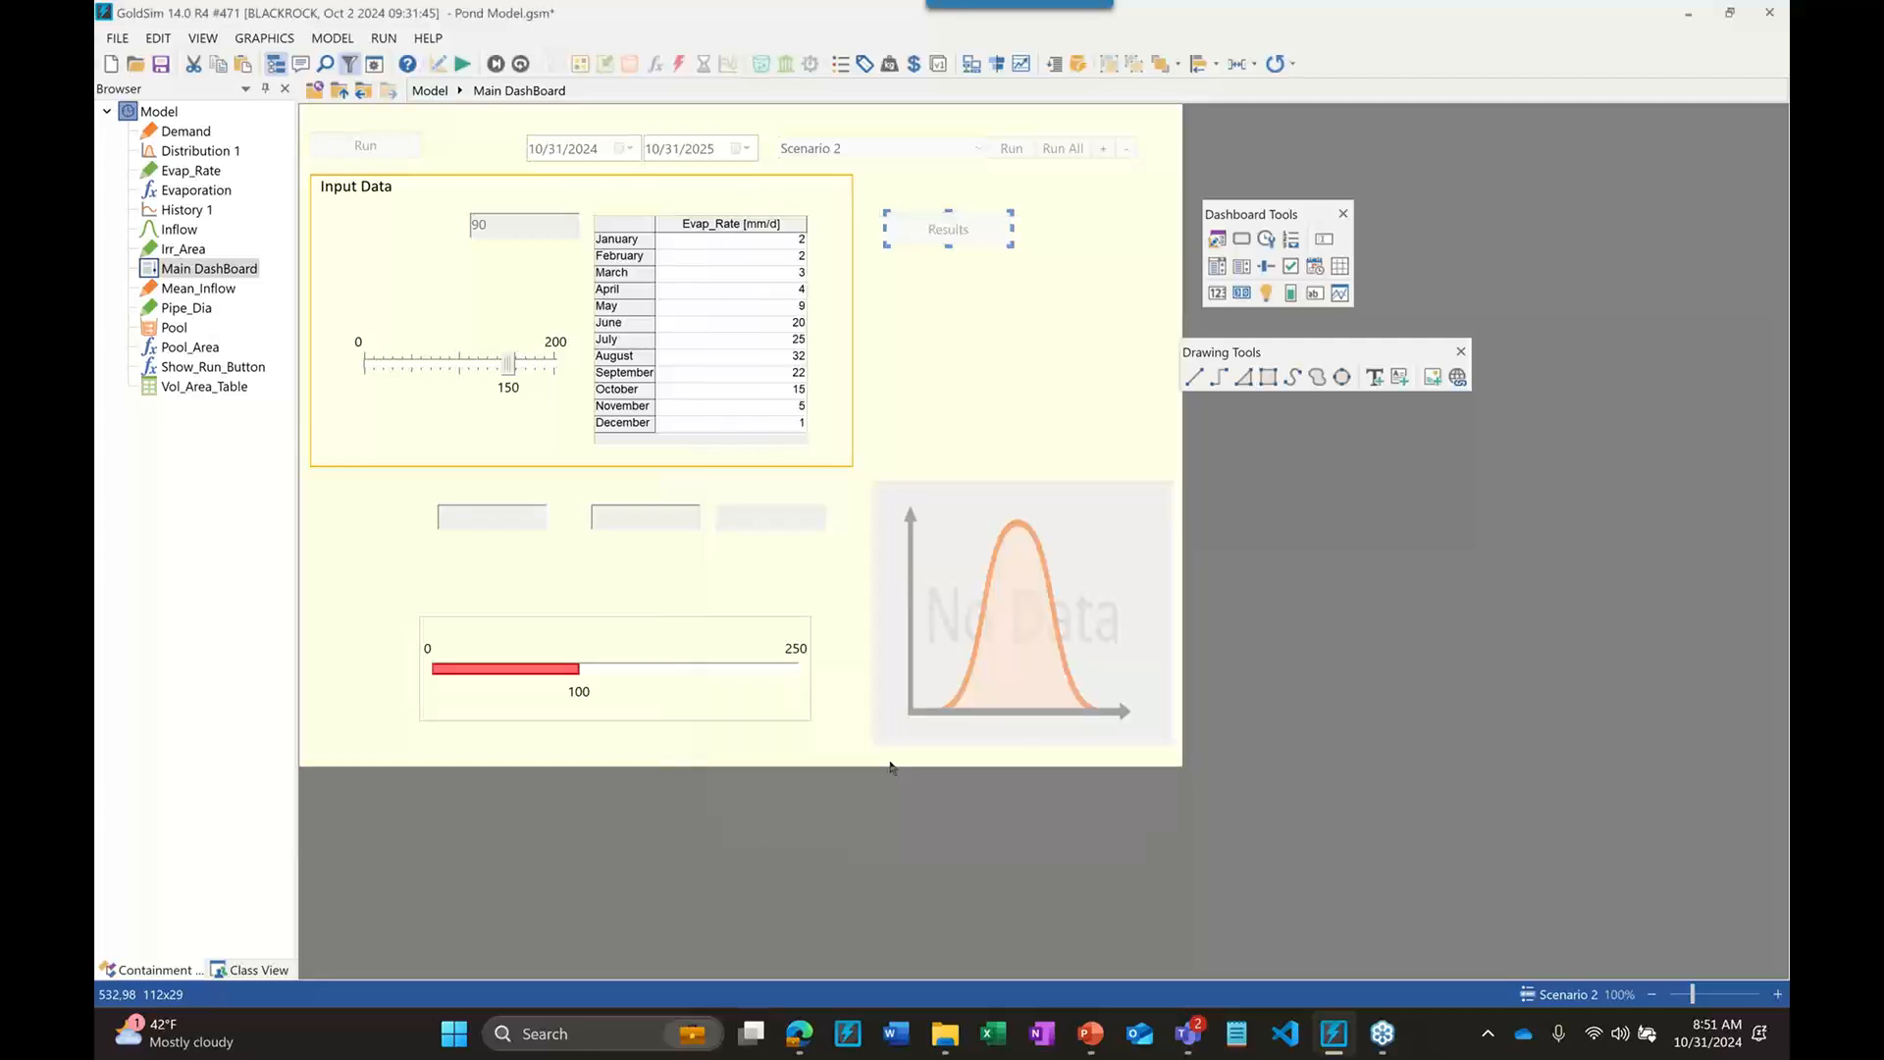
Activate the dashboard controls, test the Results button's table editor without changing data, and return to dashboard design mode
key(ctrl+d)
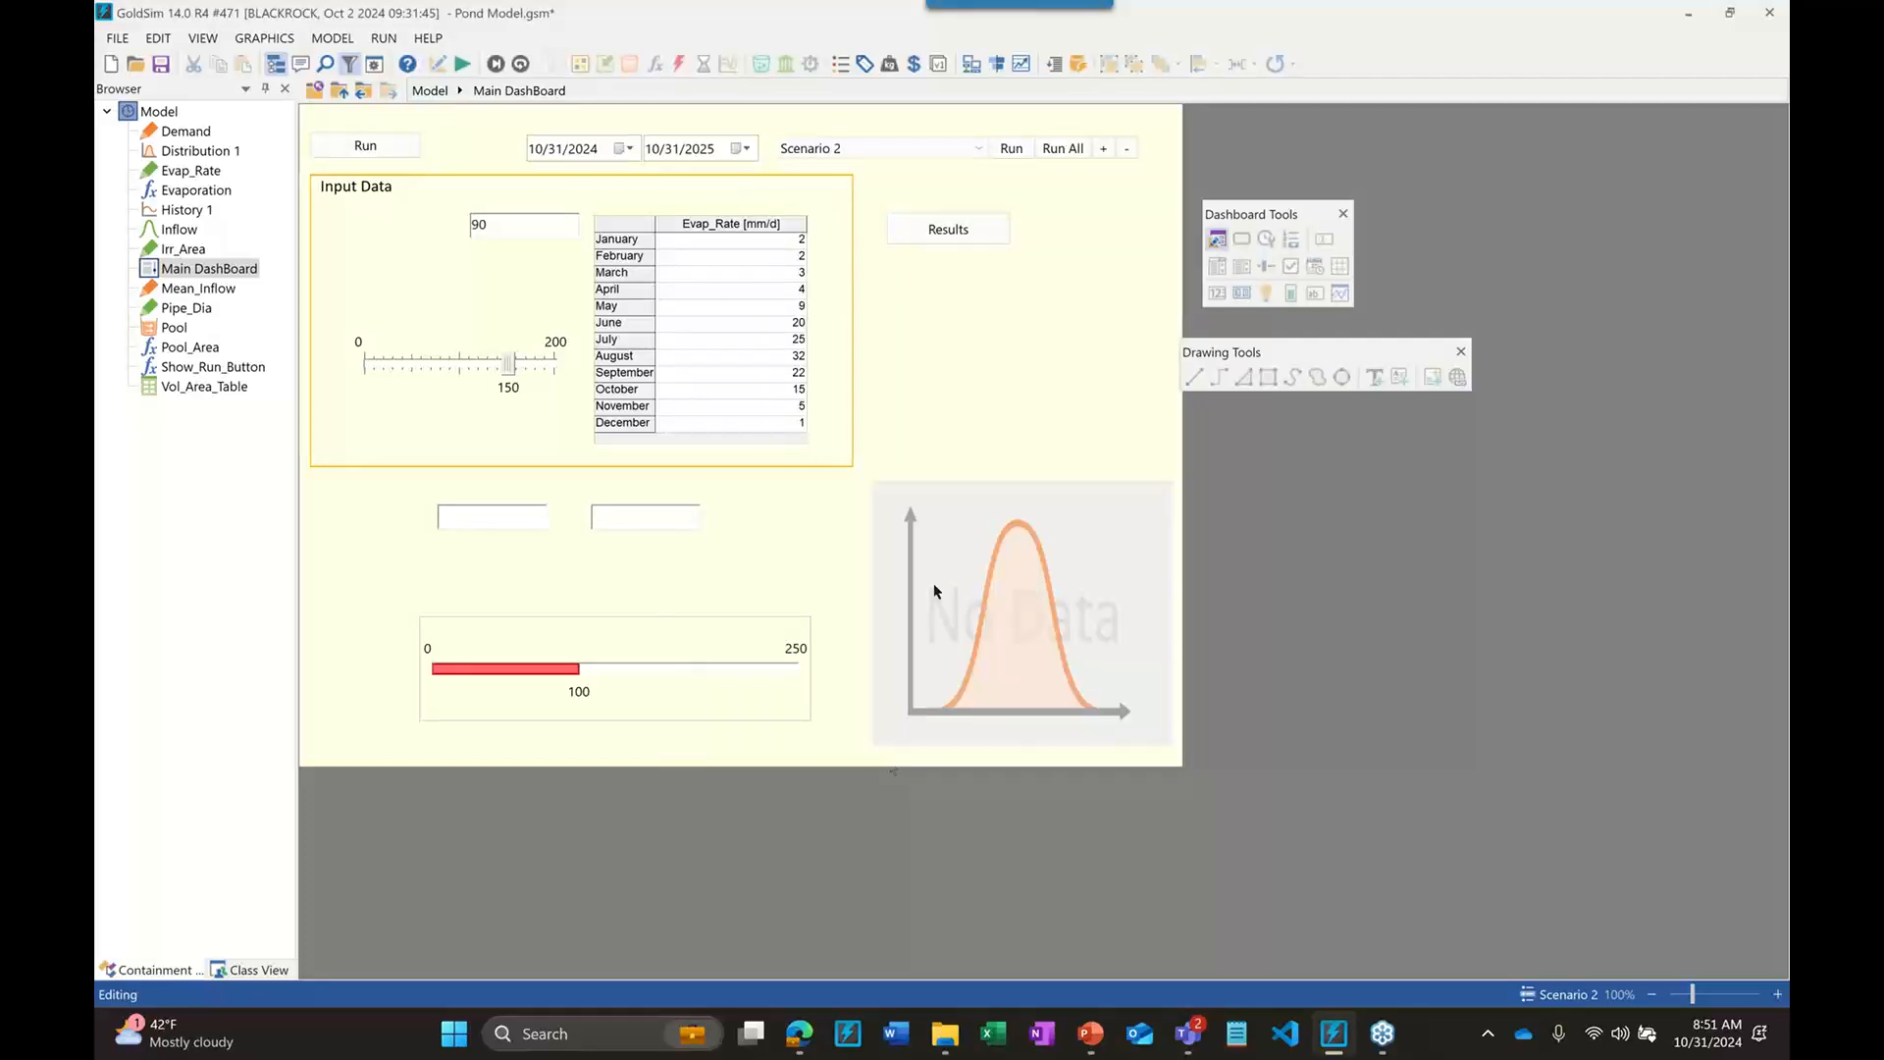
click(964, 234)
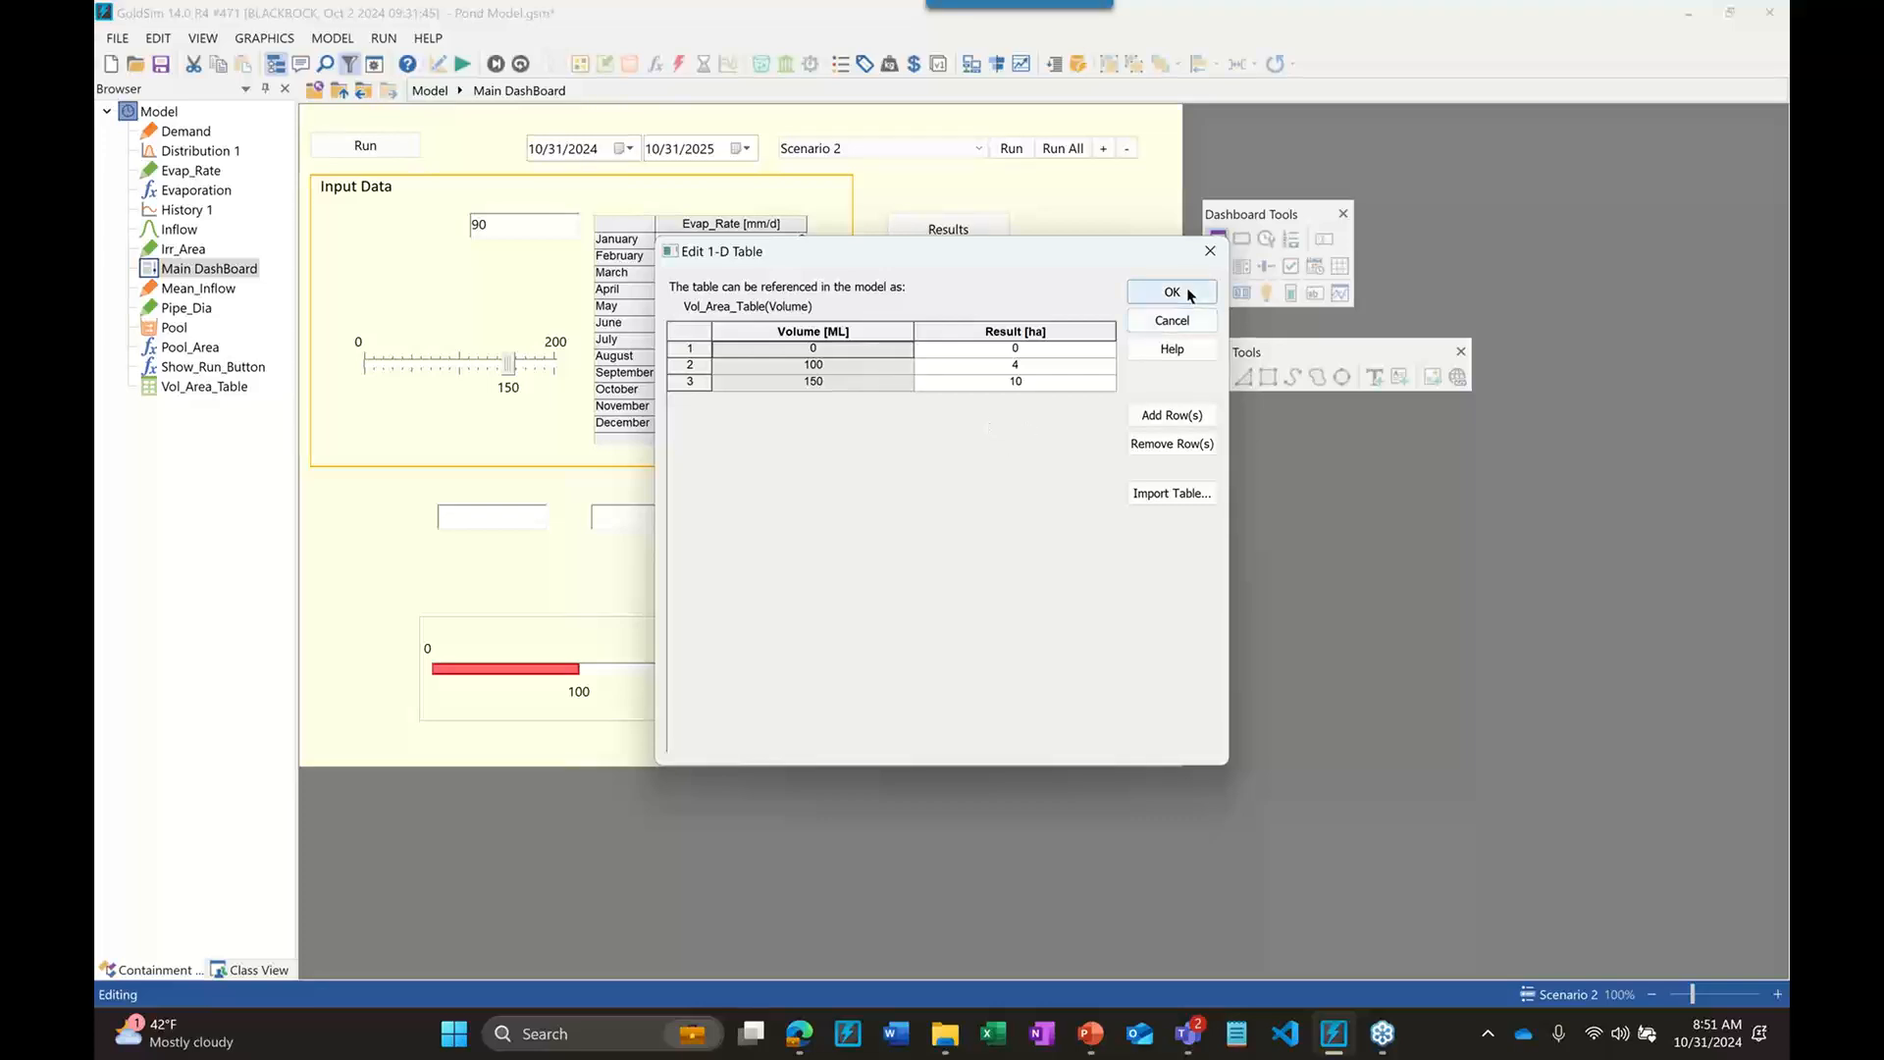
click(1174, 321)
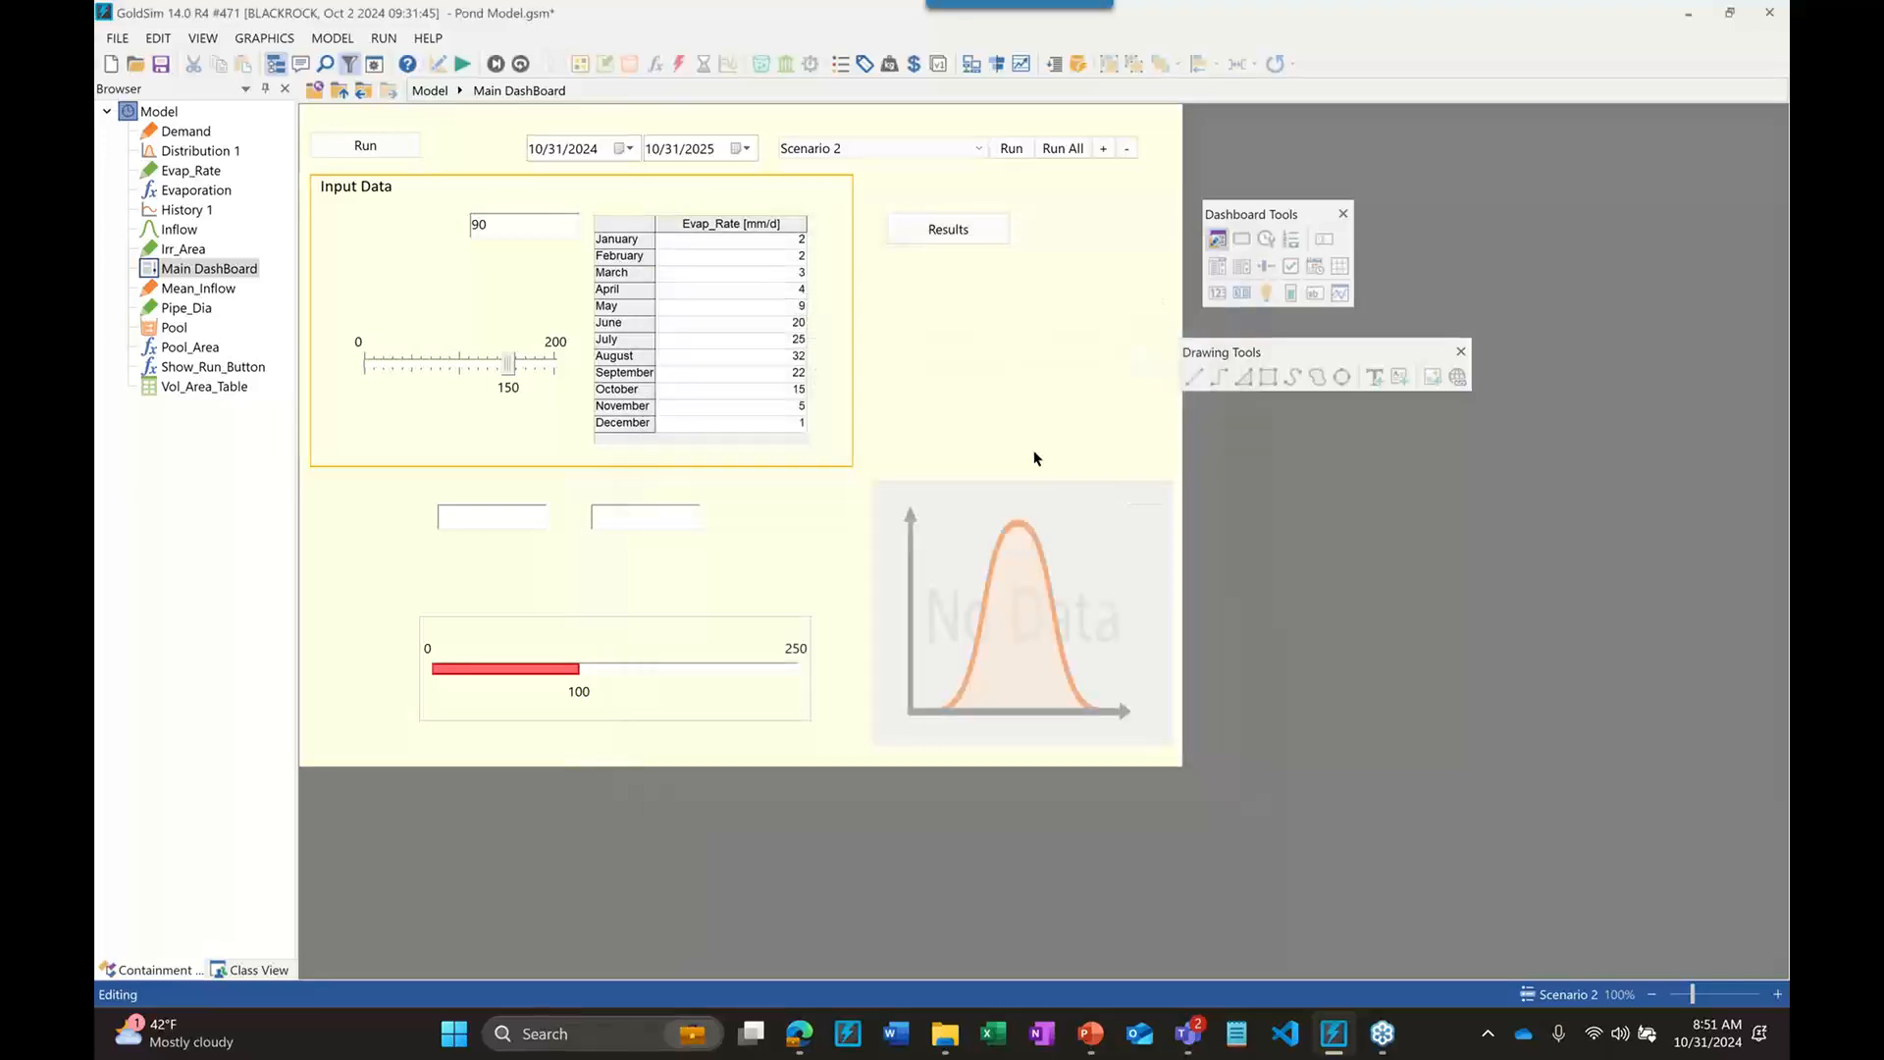
right_click(940, 241)
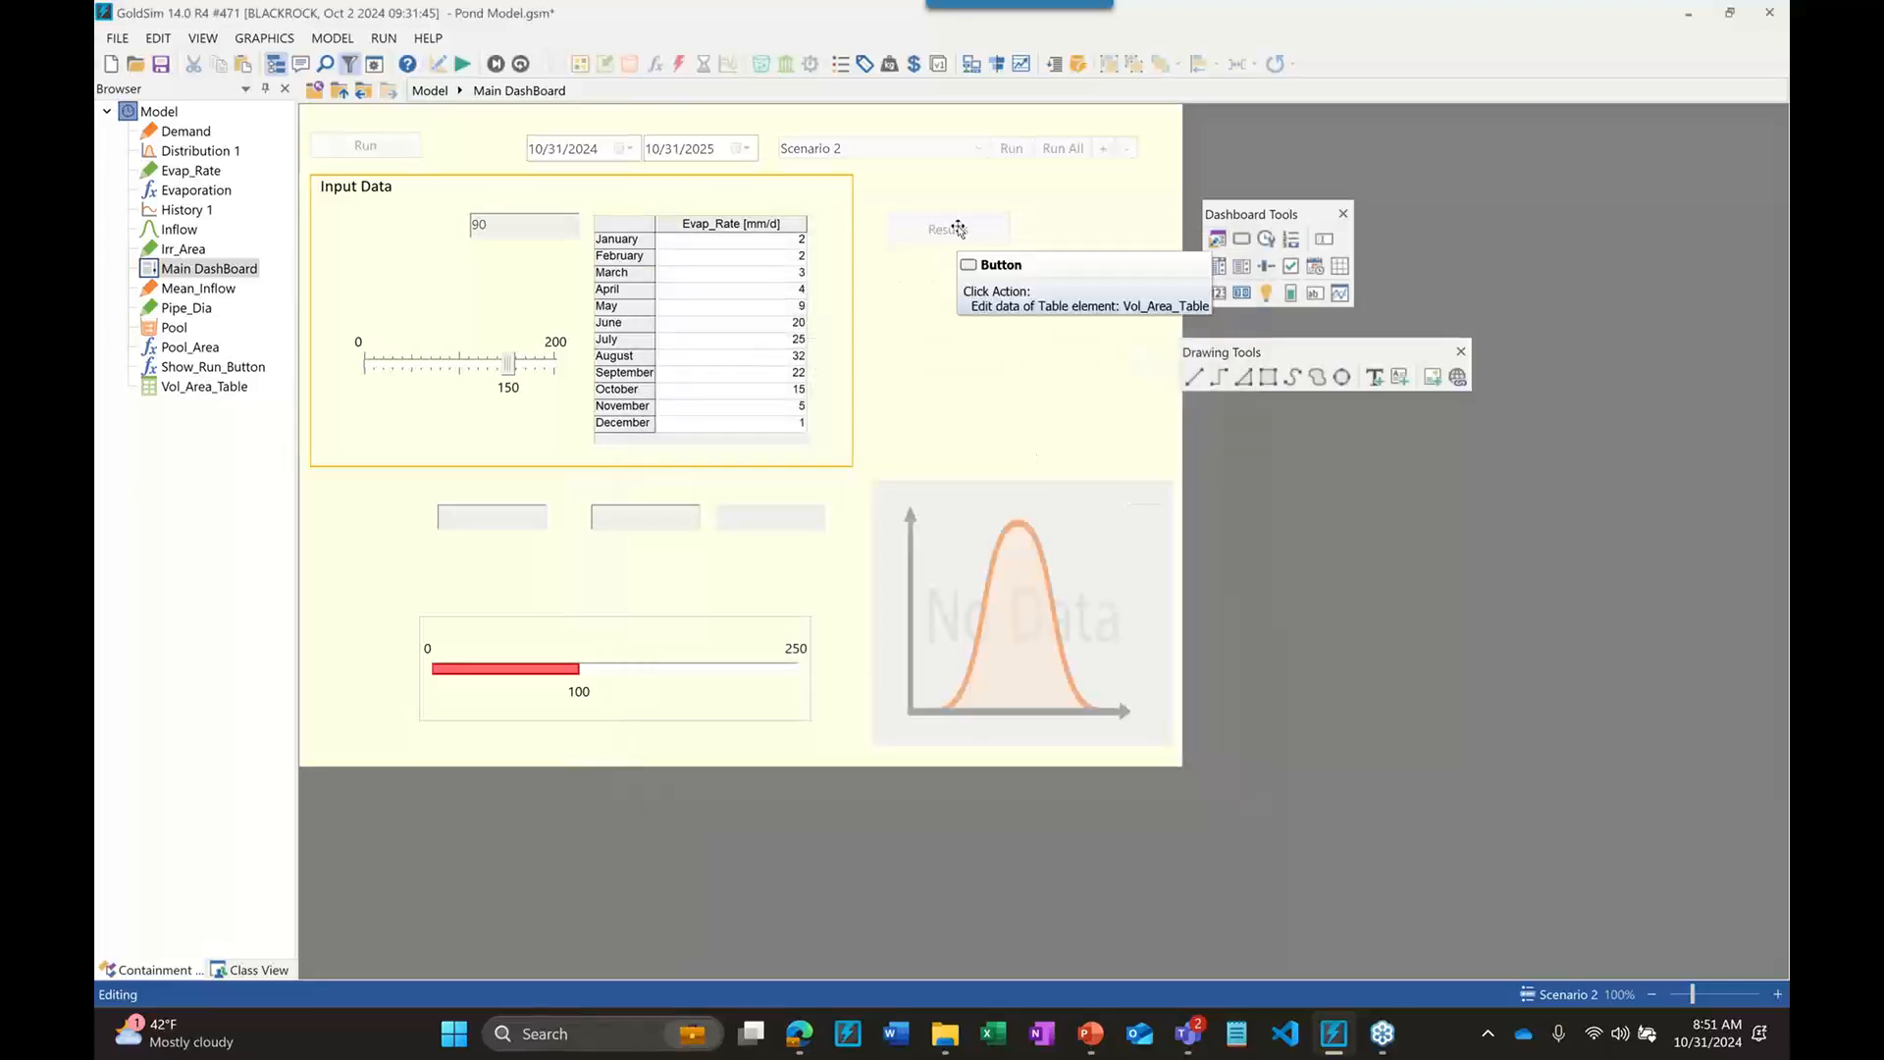
Review the commands available for the Results button and close its properties without changes
click(1010, 263)
click(960, 384)
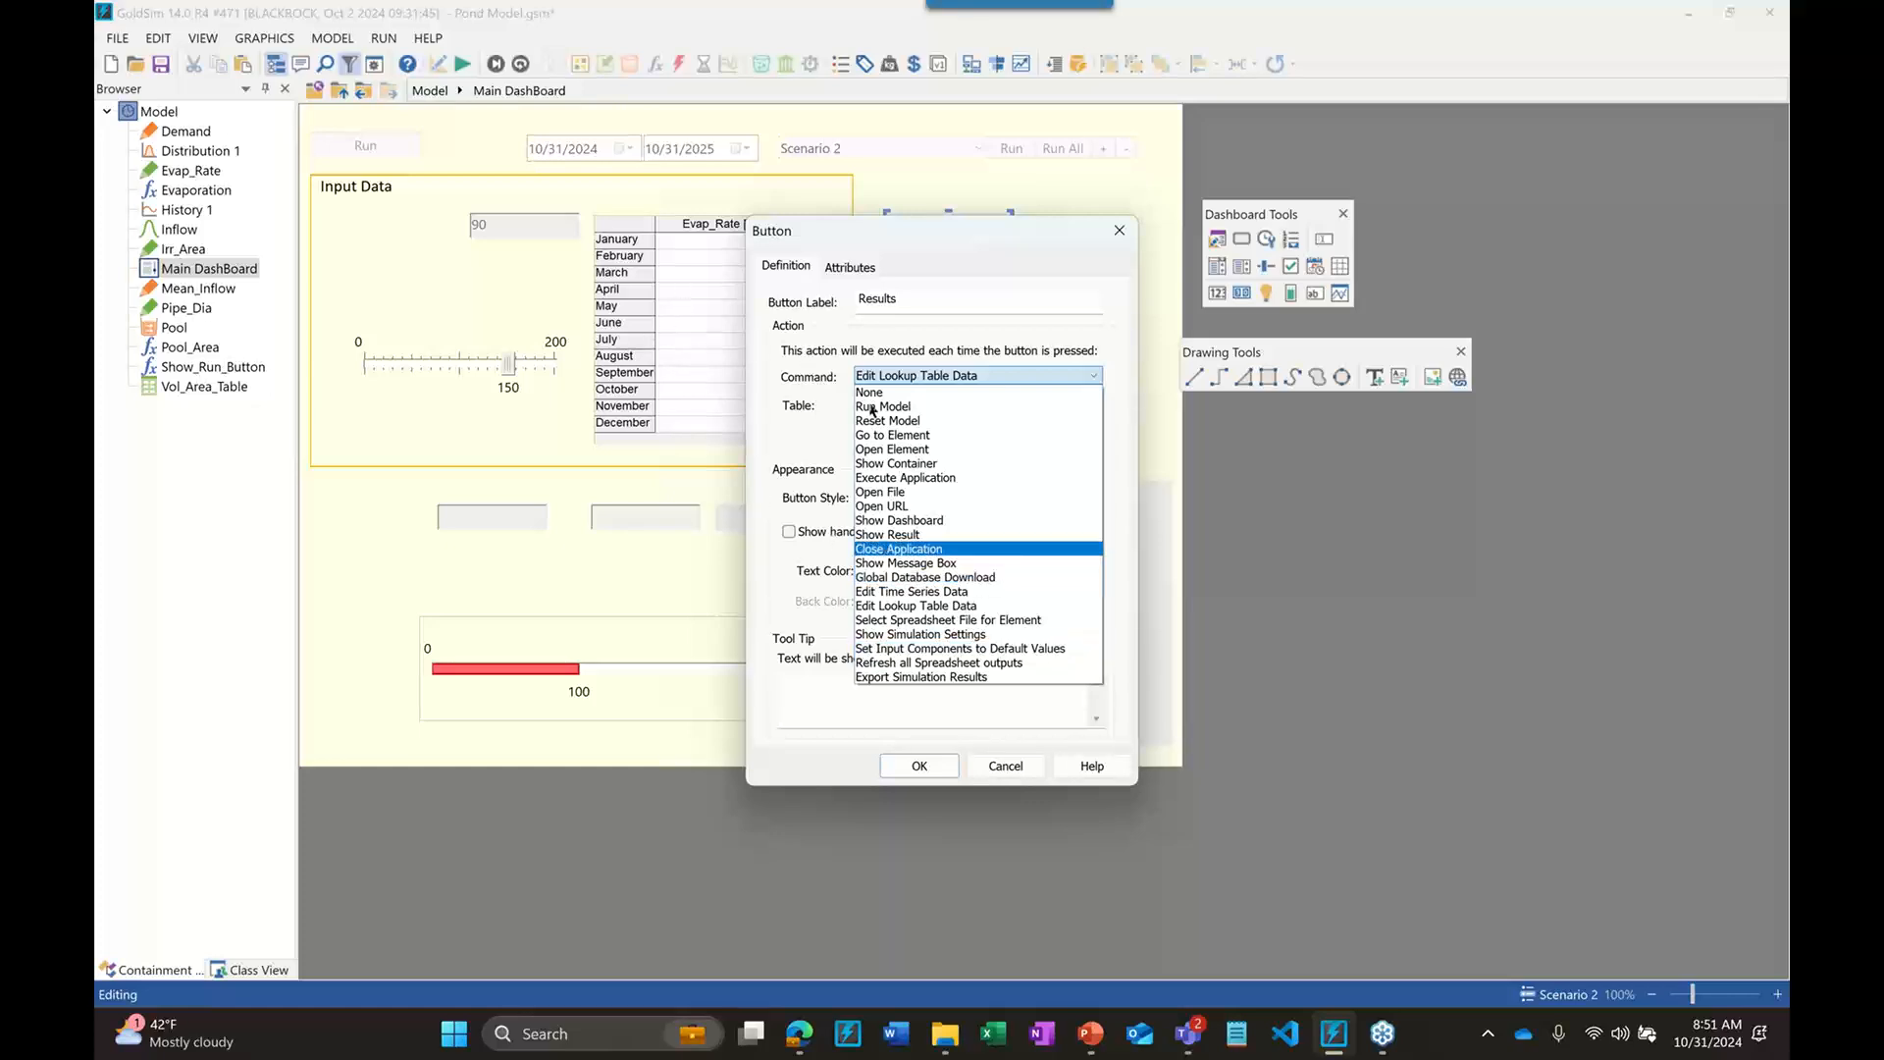
click(1014, 770)
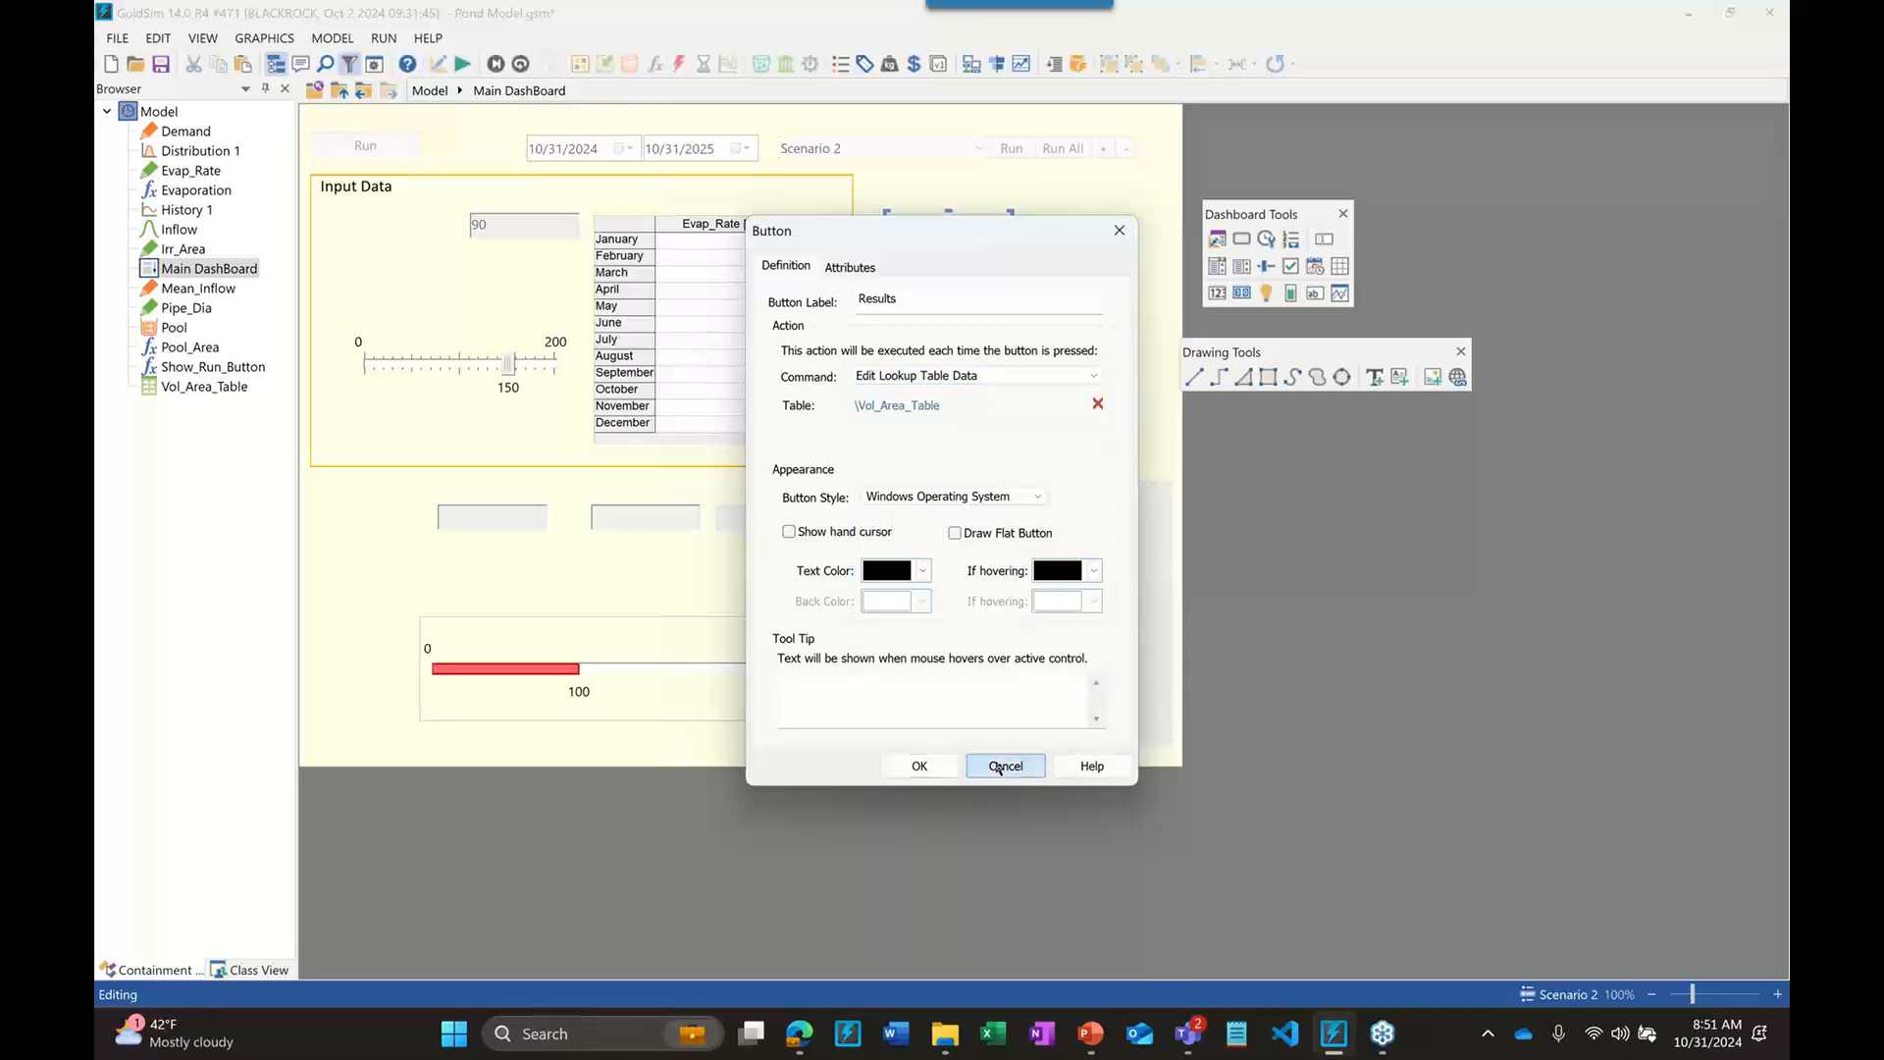
click(998, 767)
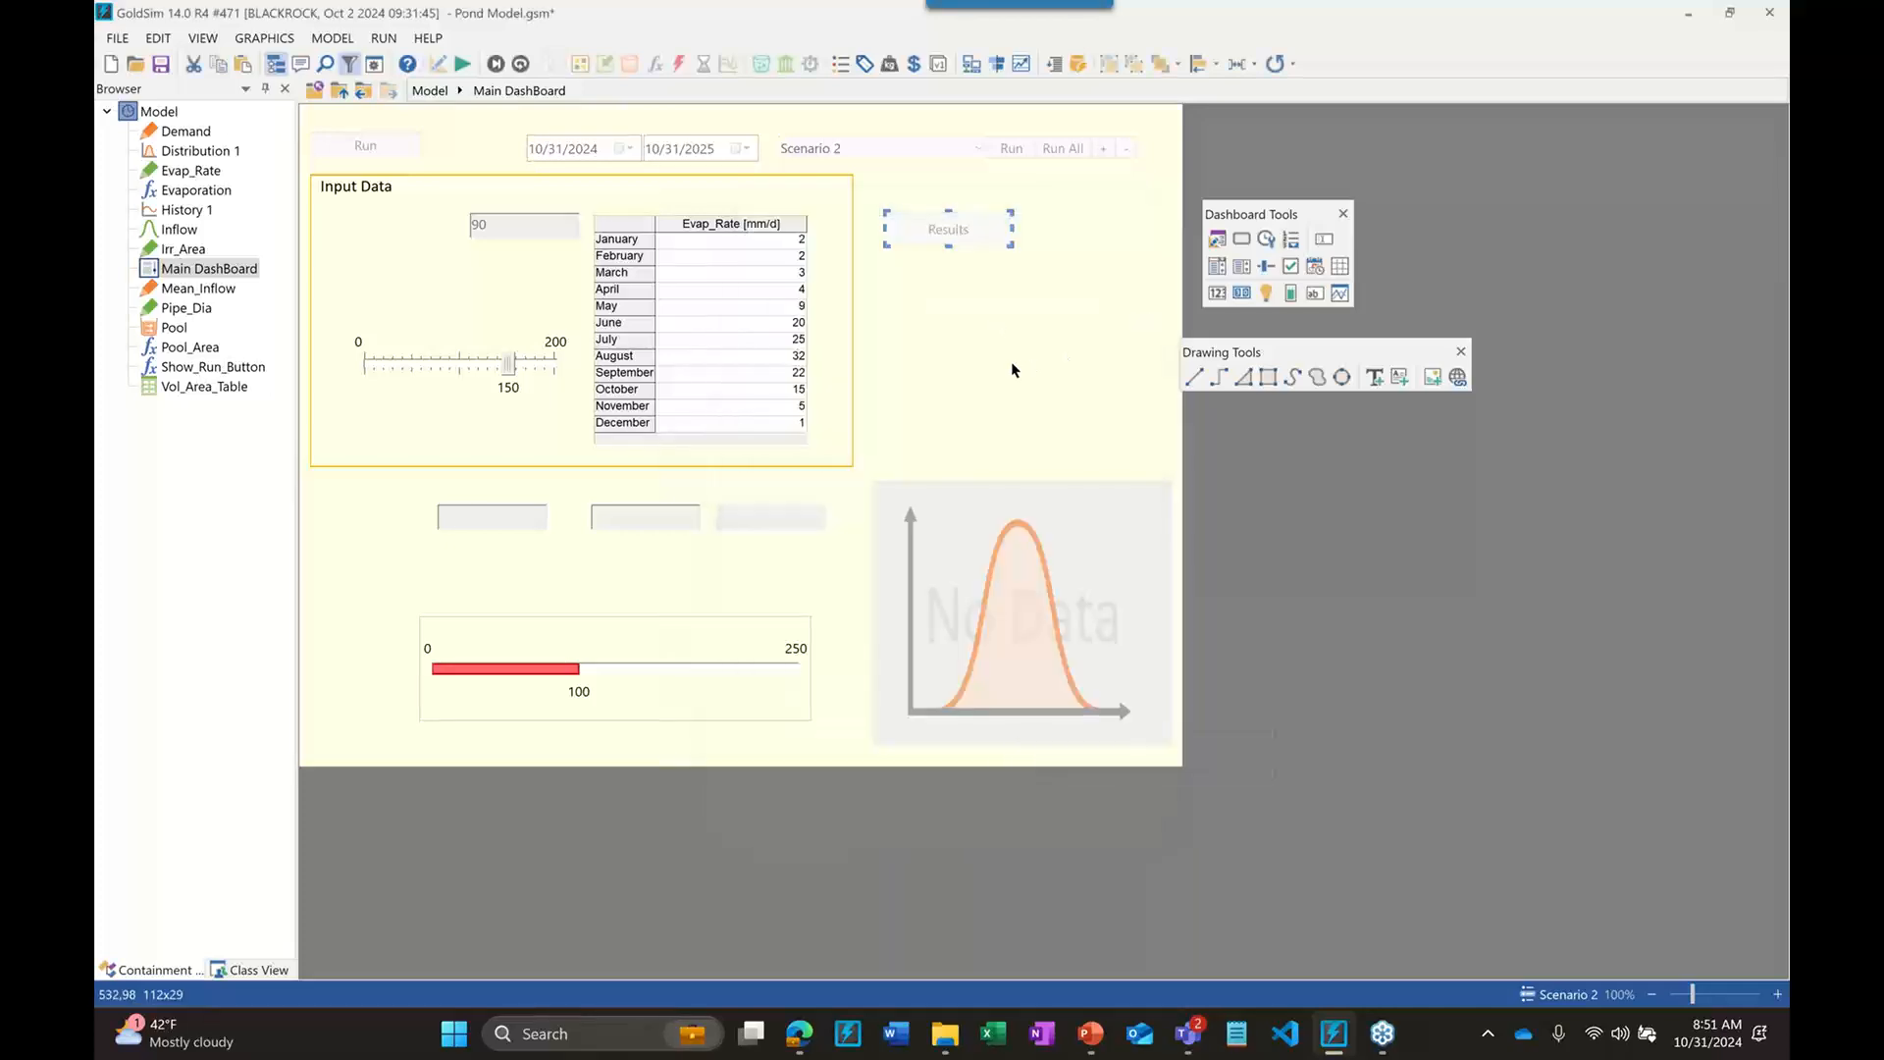